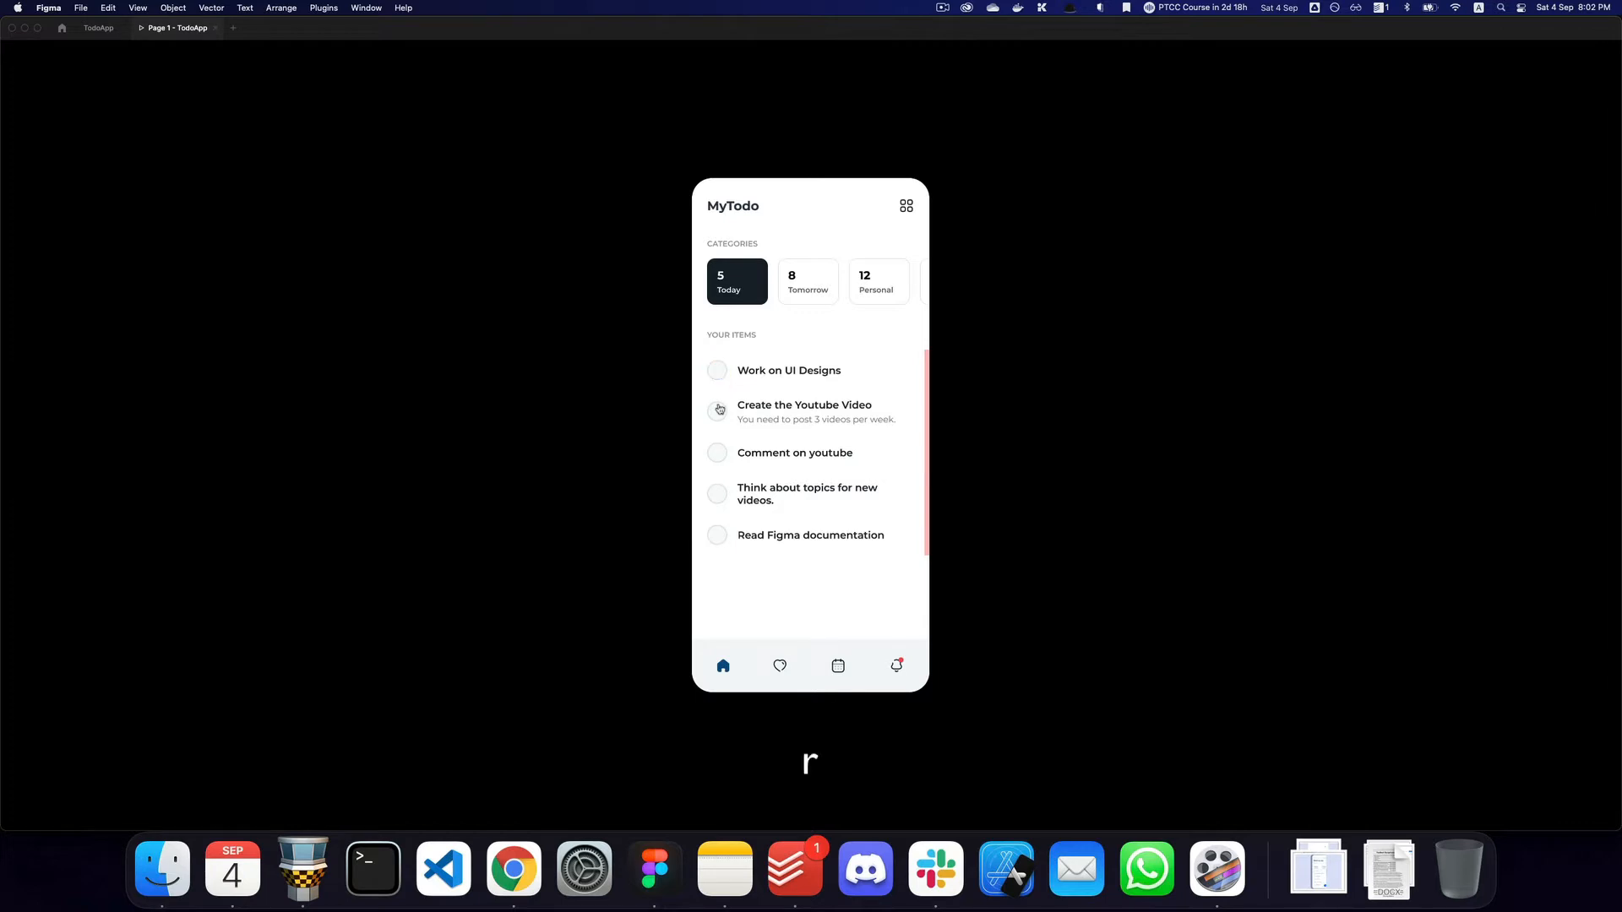
# Try out the to-do prototype by checking off "Create the Youtube Video" and removing "Comment on youtube", and restart it.
pyautogui.click(719, 413)
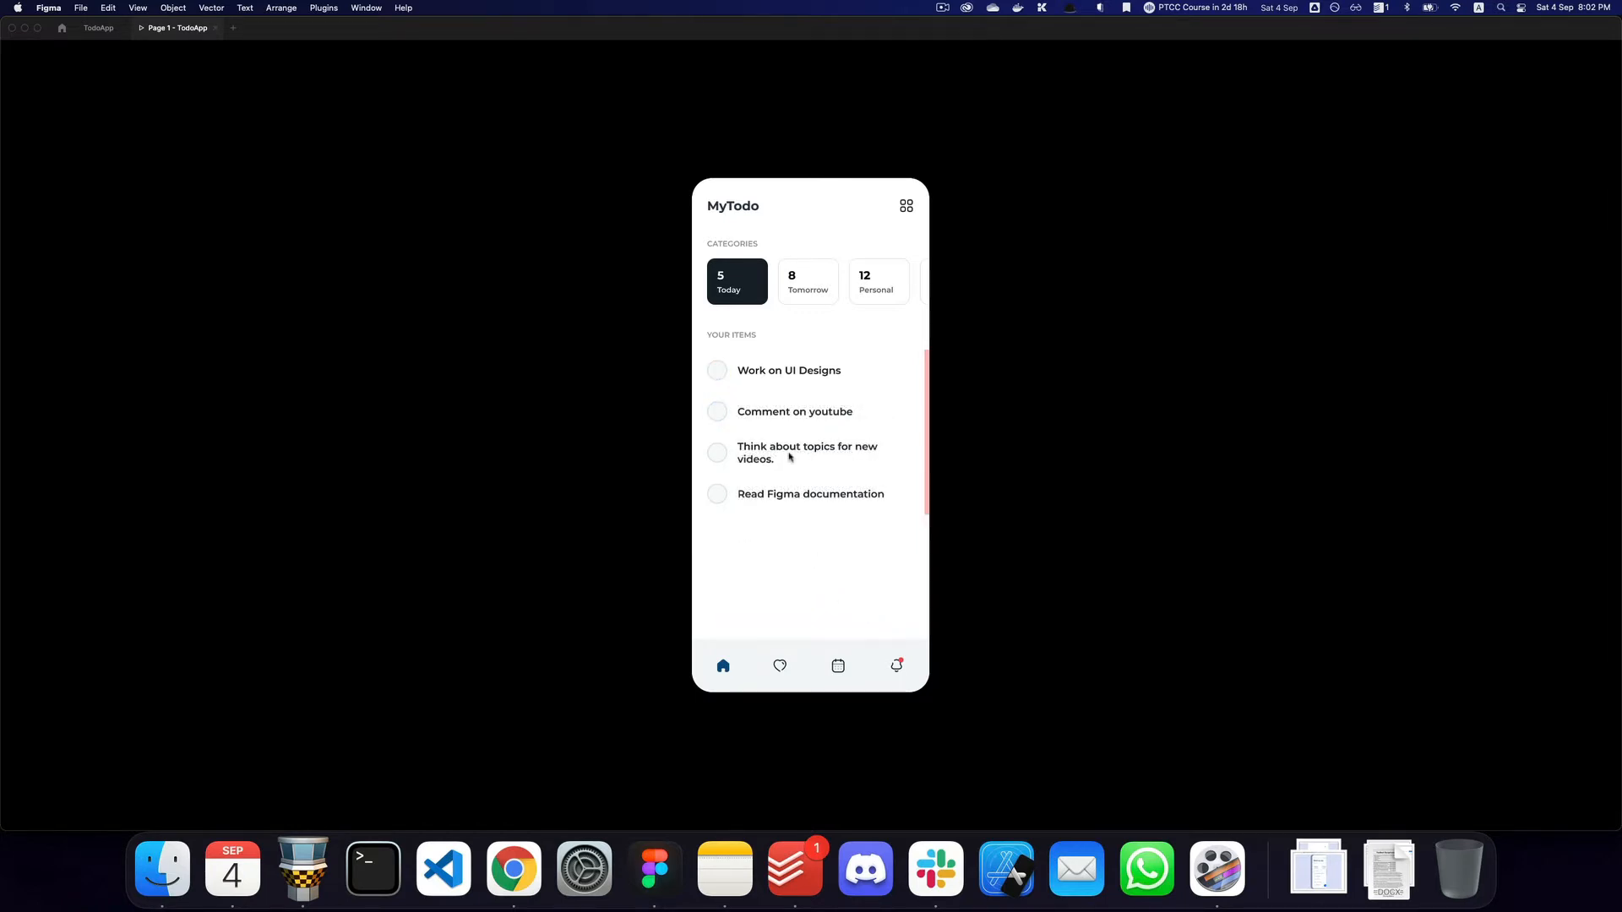
pyautogui.click(822, 417)
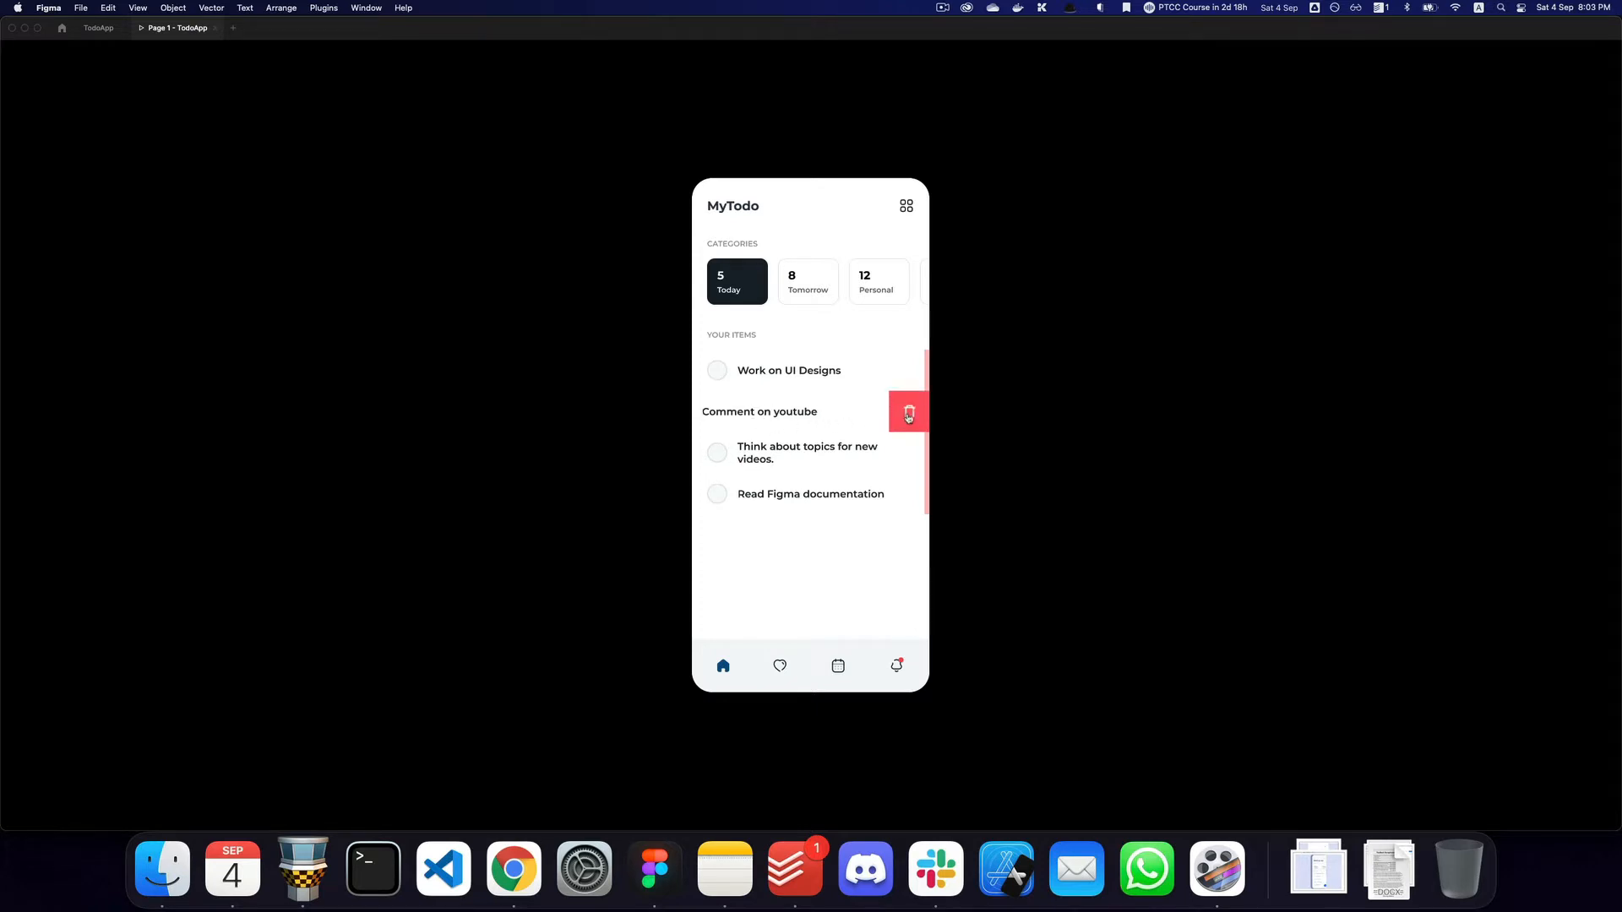
pyautogui.click(908, 413)
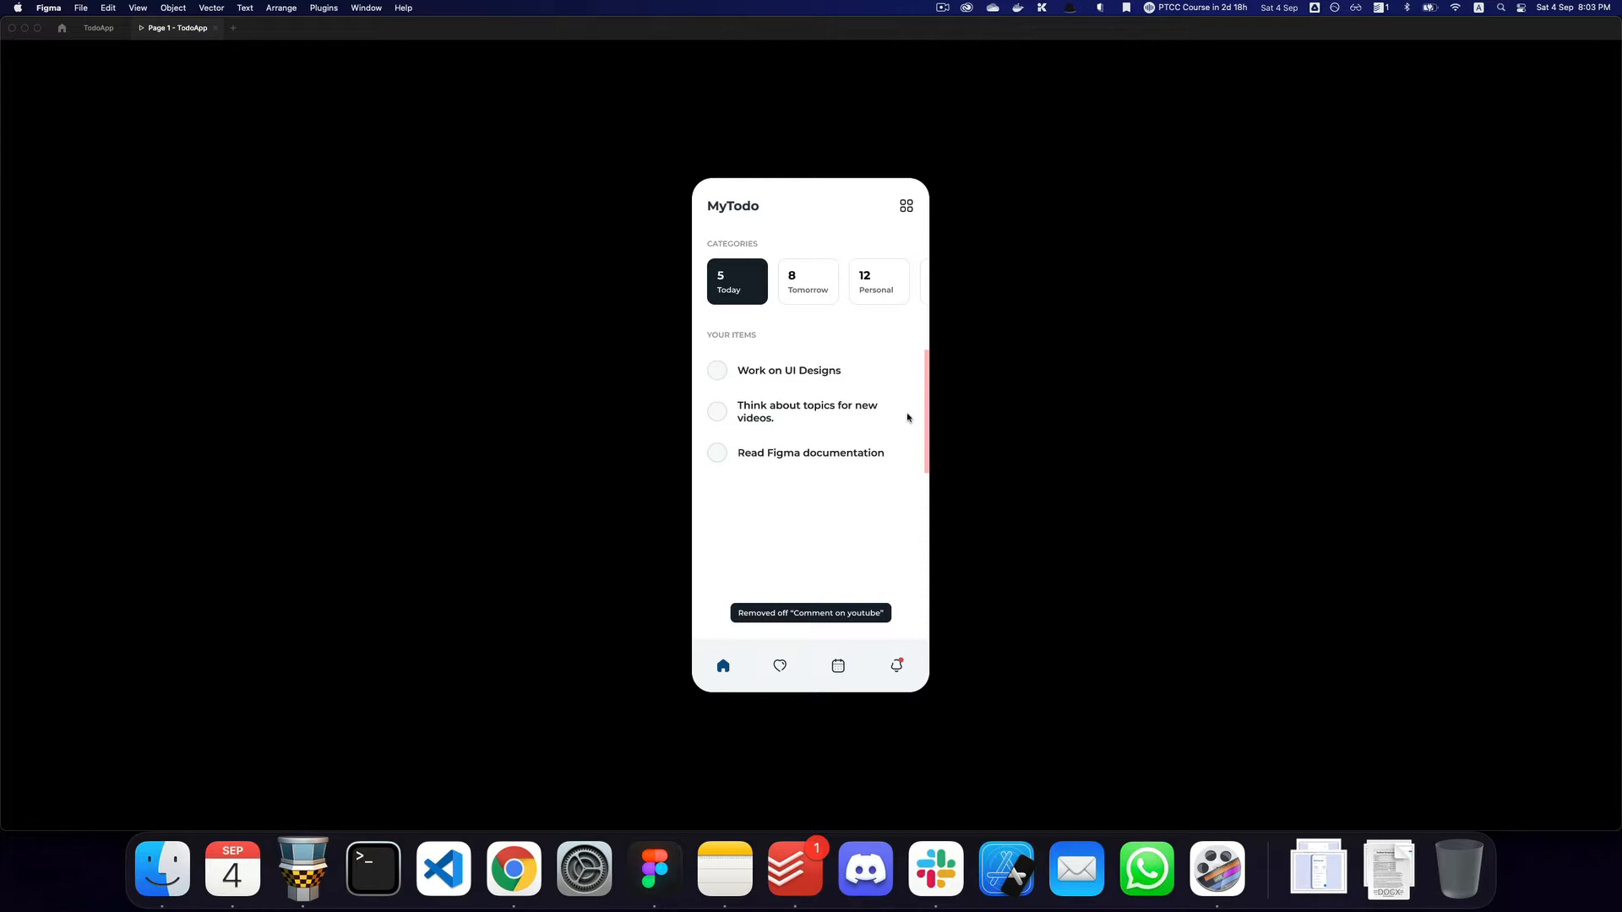
pyautogui.press('r')
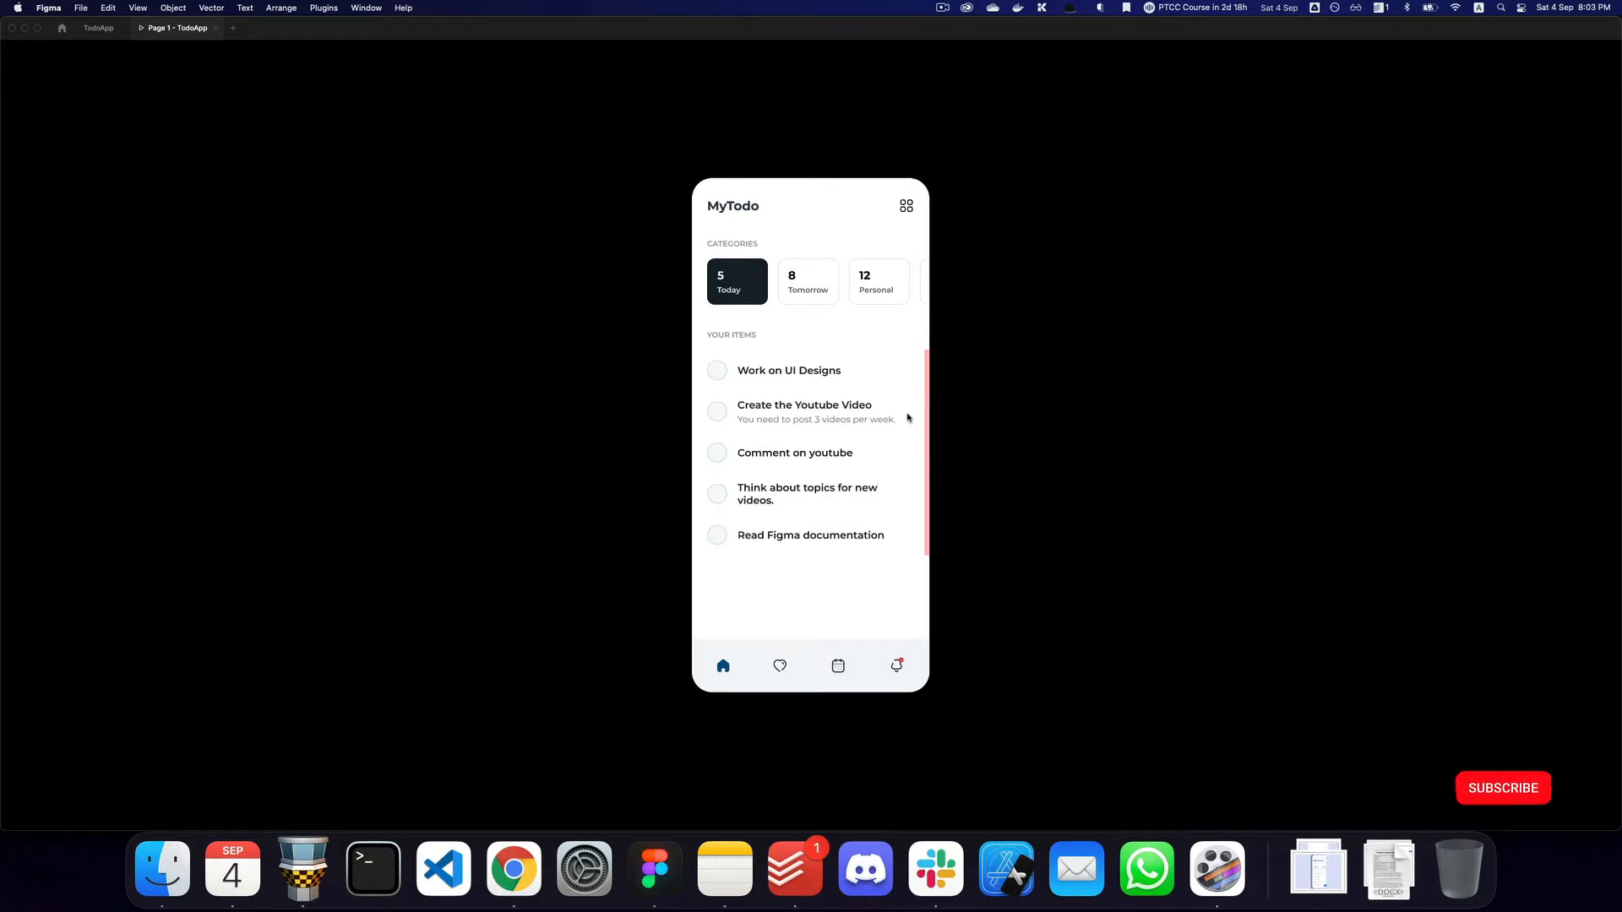
# Switch to the TodoApp design file and examine its four Main frames and the Category, Check and Todo Item components.
pyautogui.press('super+2')
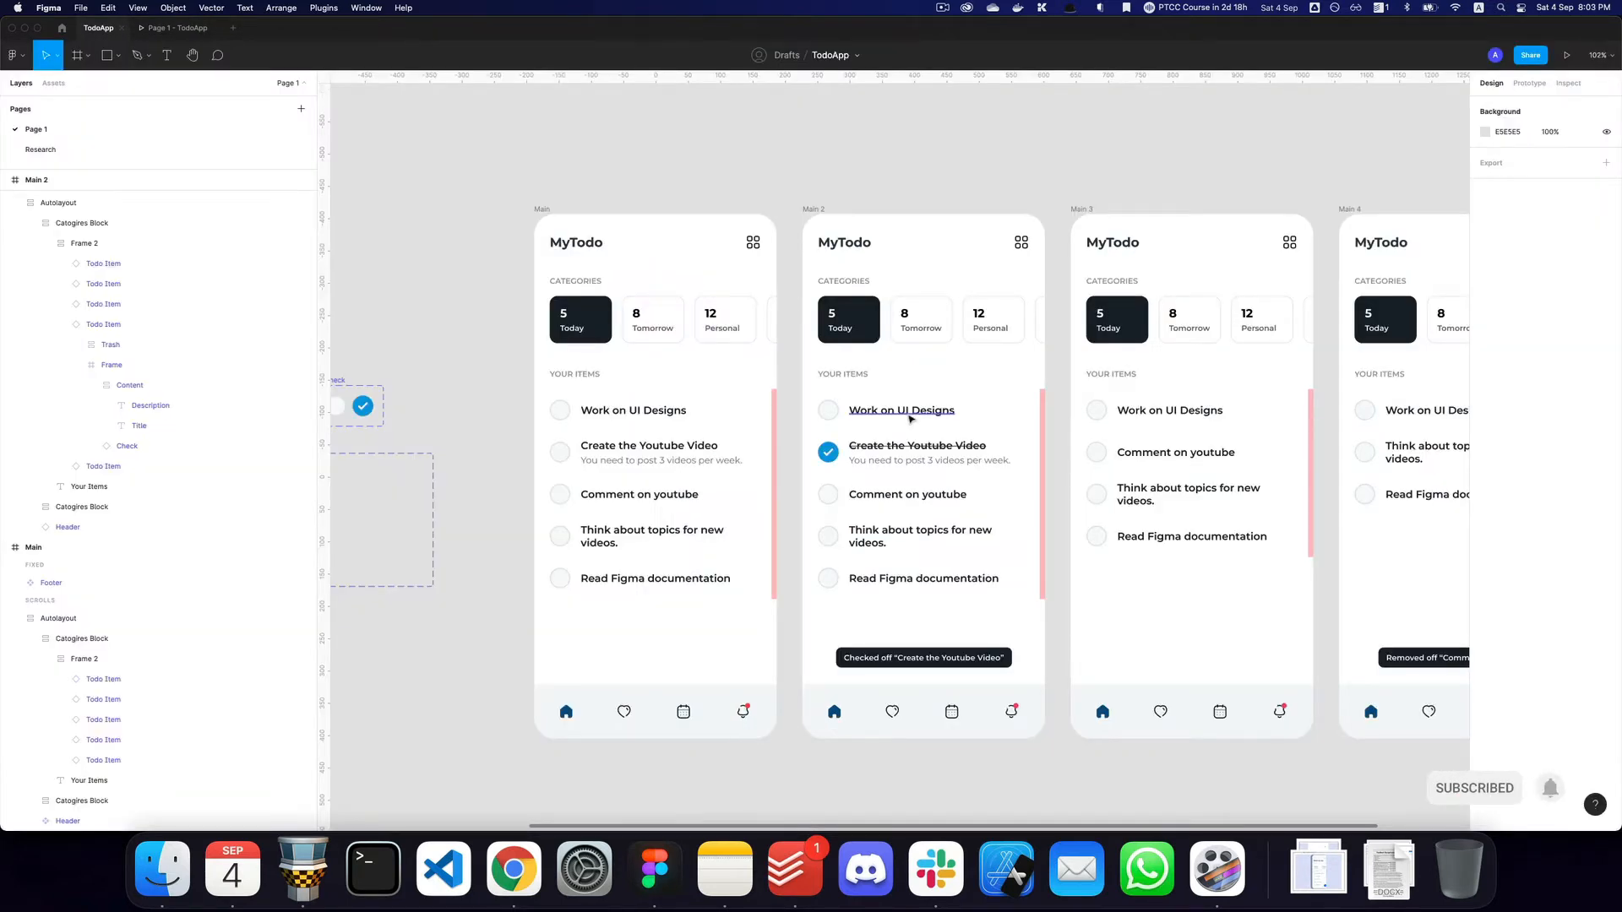
pyautogui.press('z')
pyautogui.keyDown('alt'); pyautogui.click(908, 416); pyautogui.keyUp('alt')
pyautogui.press('v')
pyautogui.press('space')
pyautogui.moveTo(1360, 158); pyautogui.dragTo(1219, 155)
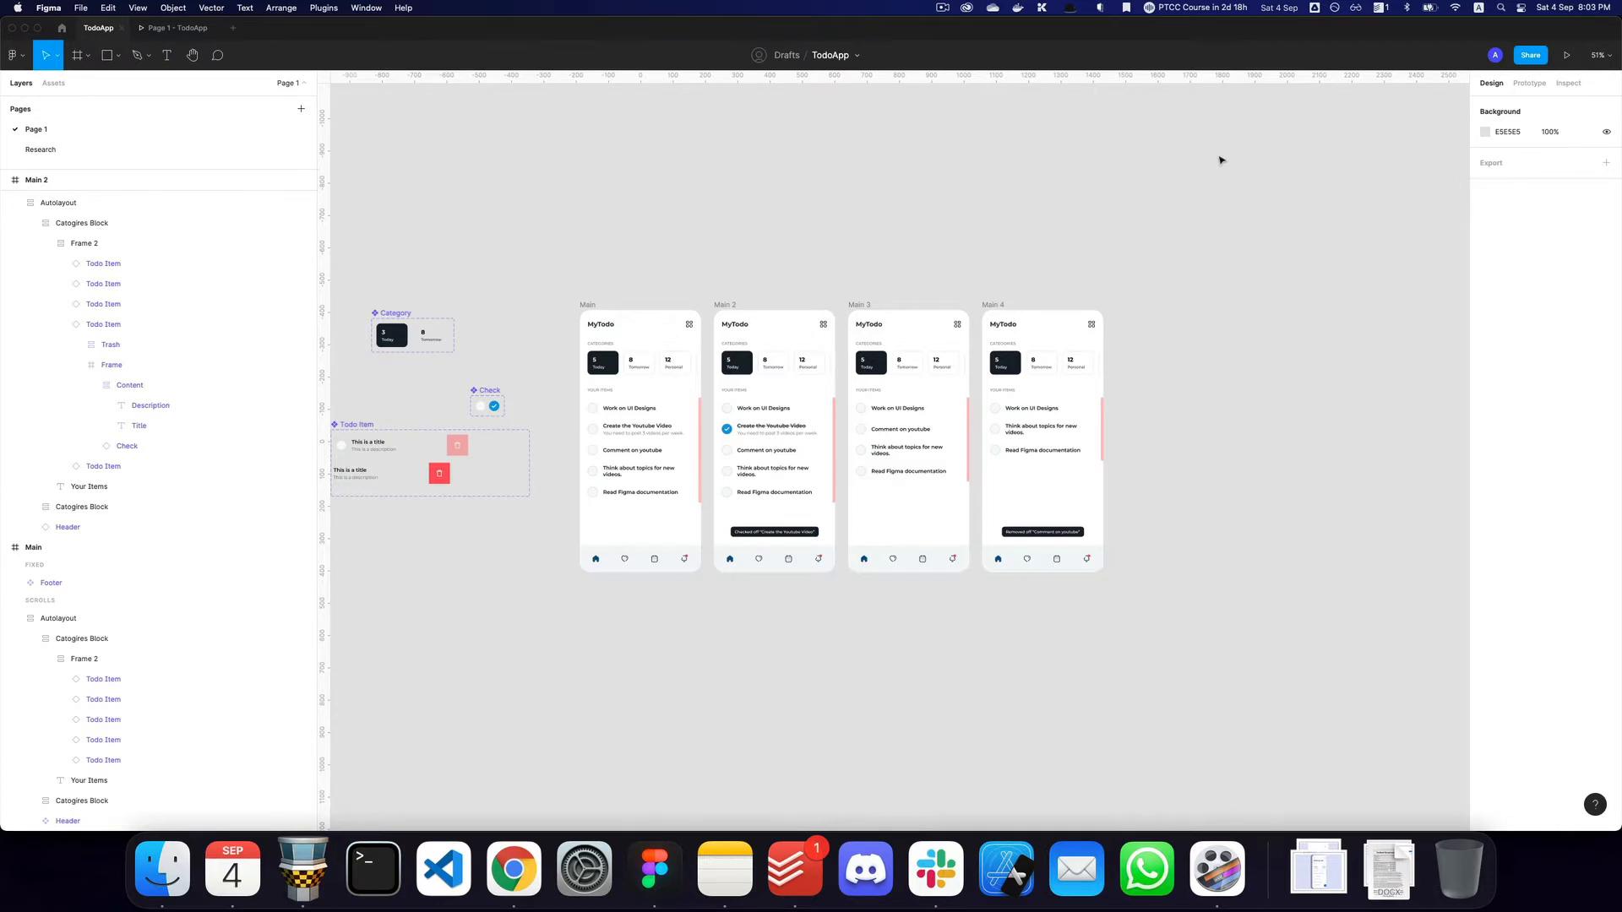
pyautogui.hscroll(-5, 1219, 158)
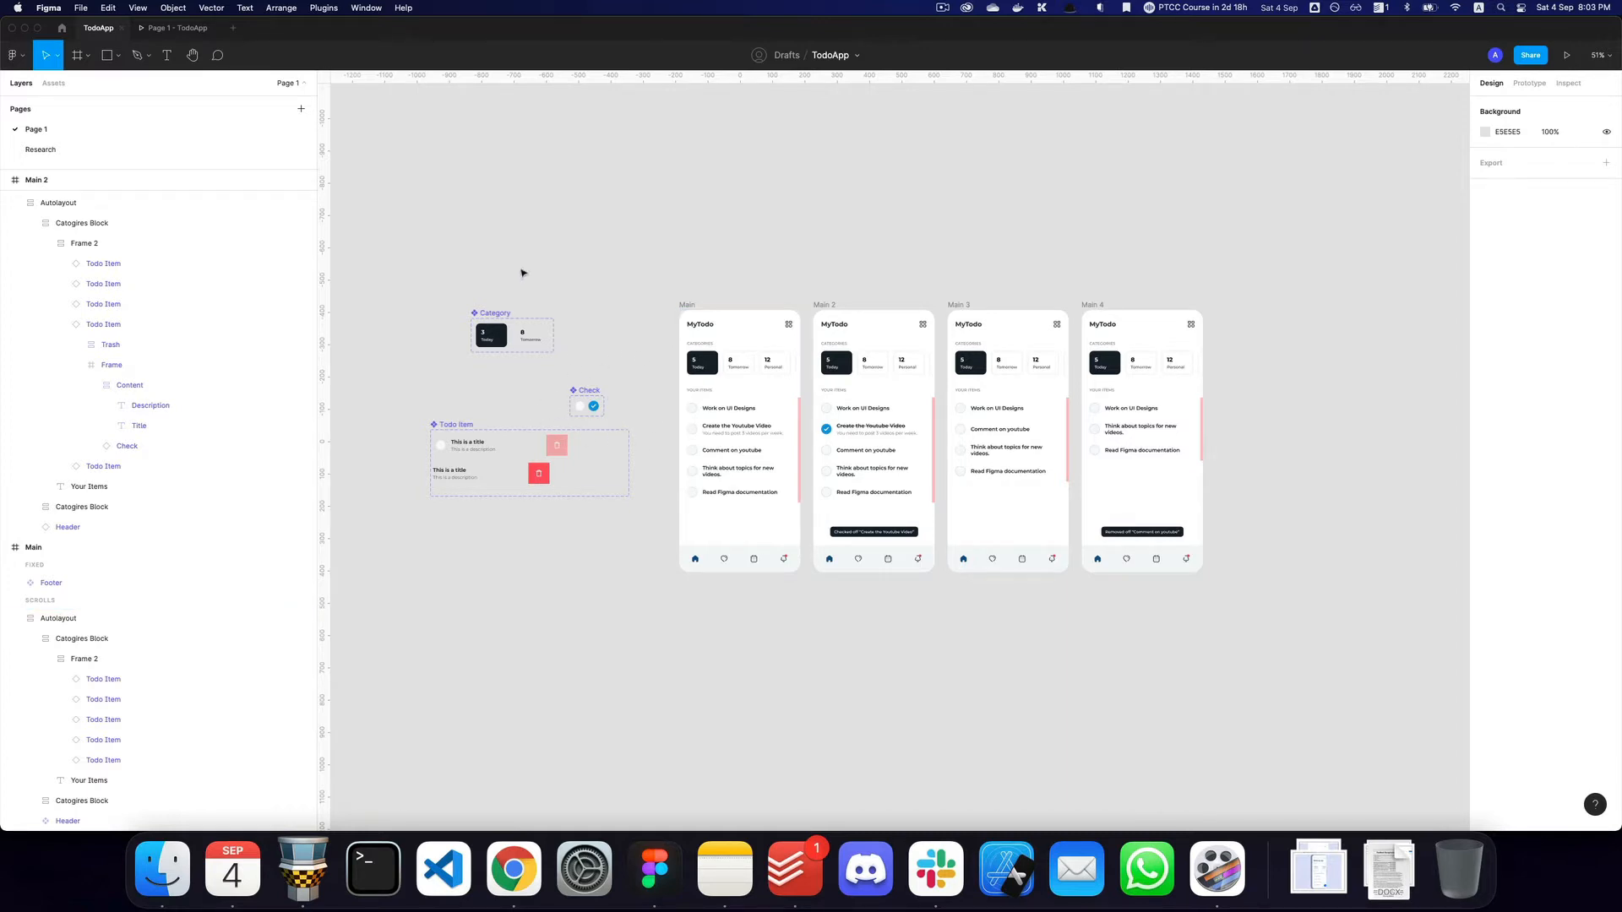
# Create a new design file and name it "Todo In the Works".
pyautogui.press('super+n')
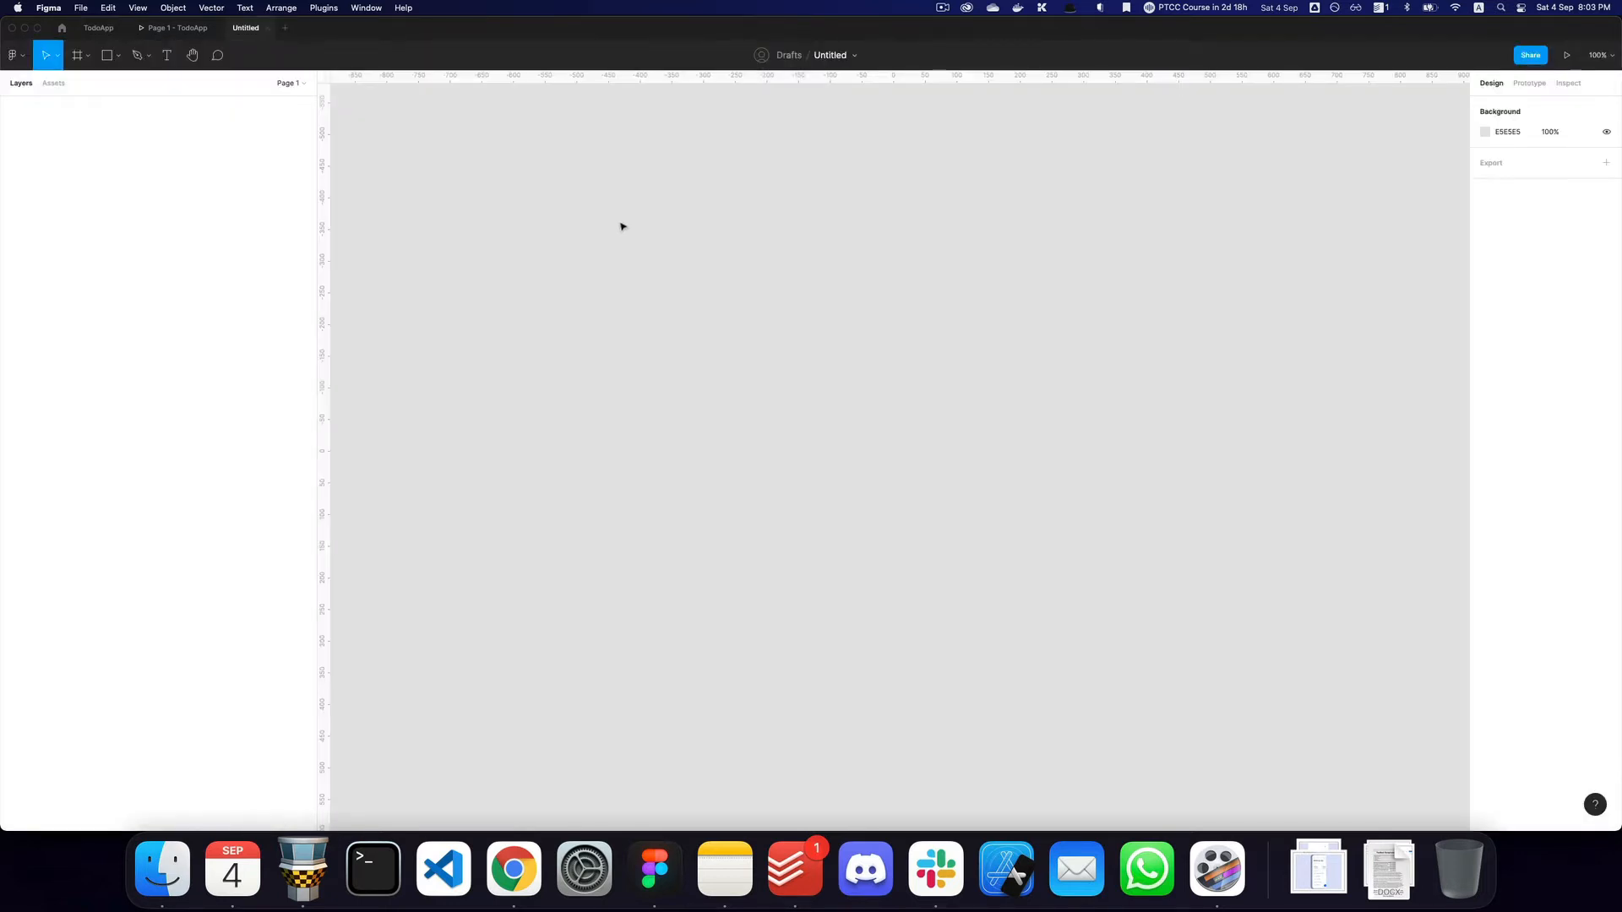
pyautogui.doubleClick(830, 54)
pyautogui.write('T')
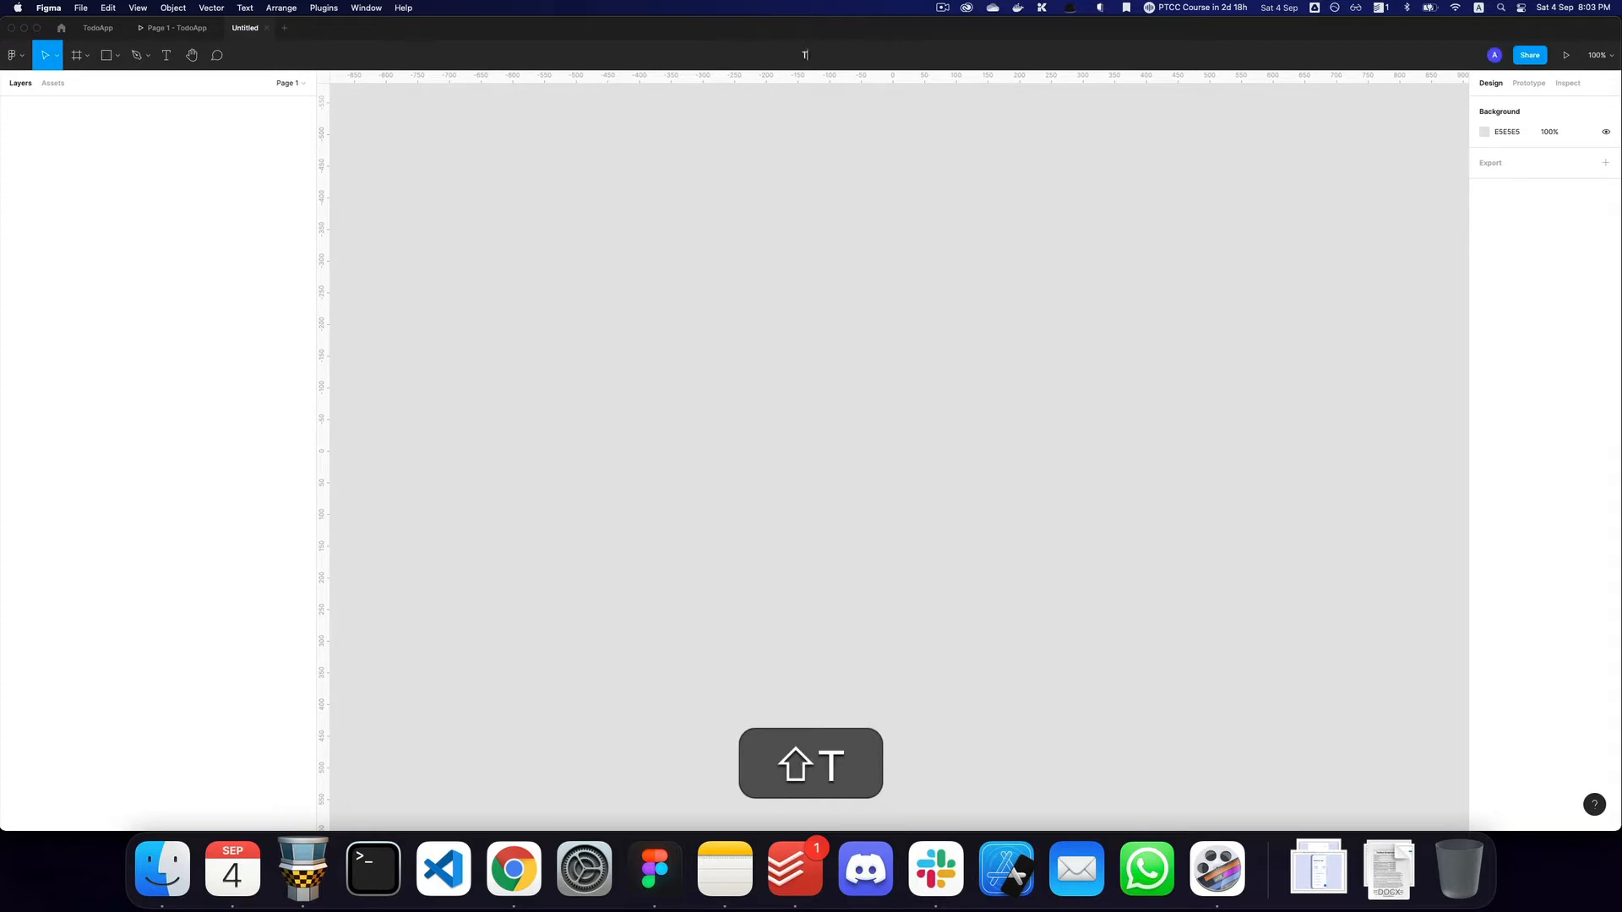
pyautogui.write('odo In the Works')
pyautogui.press('Return')
# Add an iPhone 11 Pro / X frame to the canvas and show the file's prototype device settings.
pyautogui.press('a')
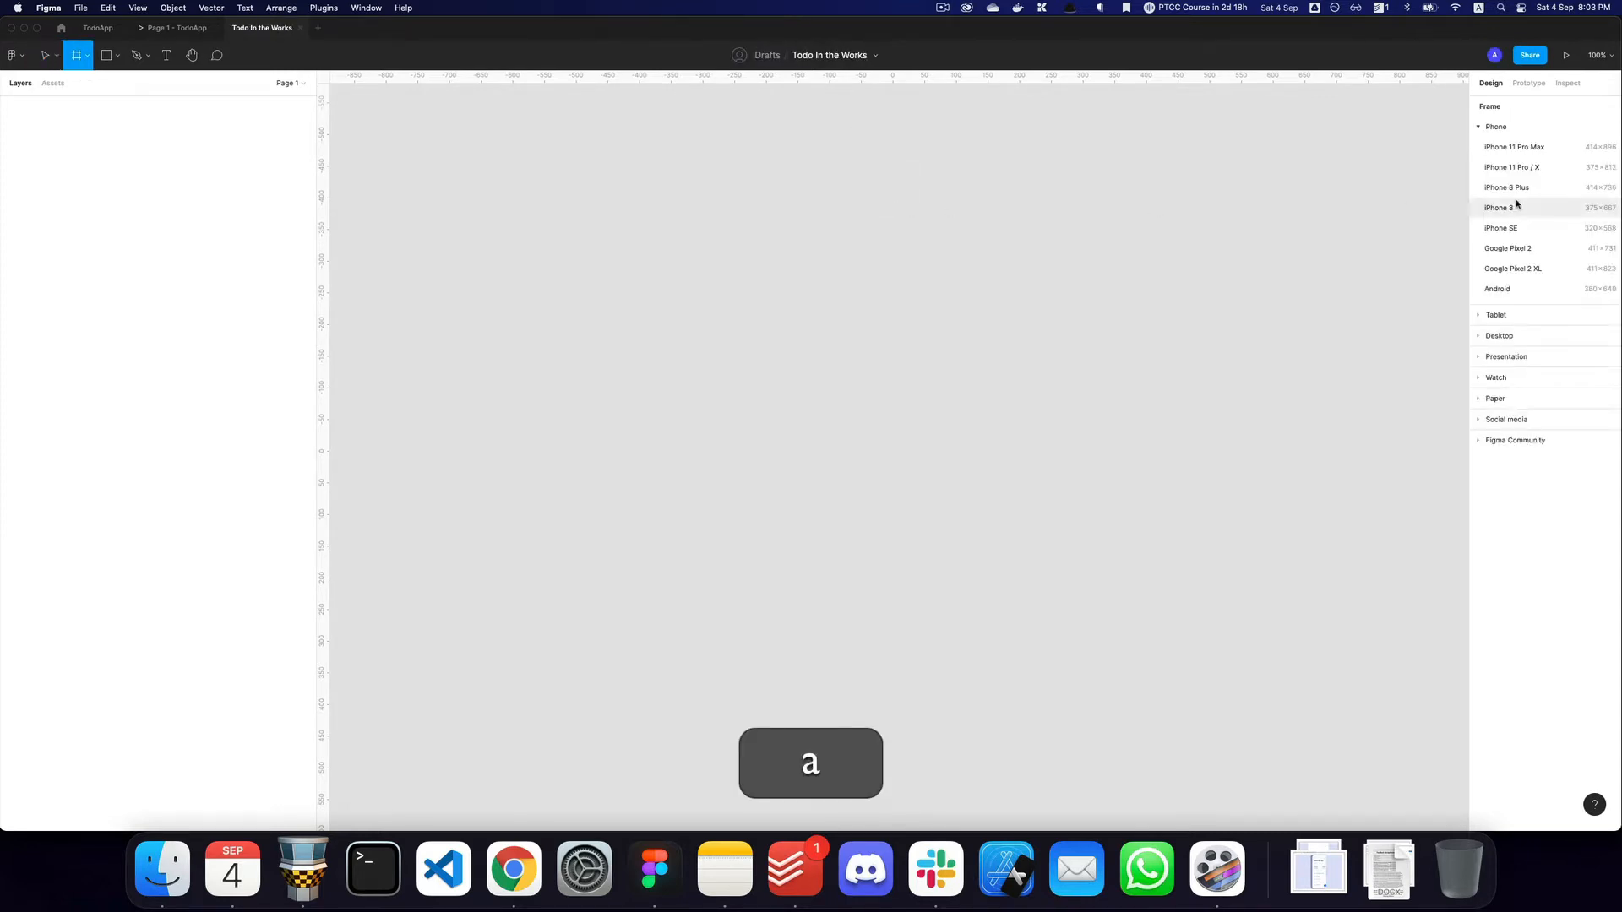
pyautogui.click(1515, 167)
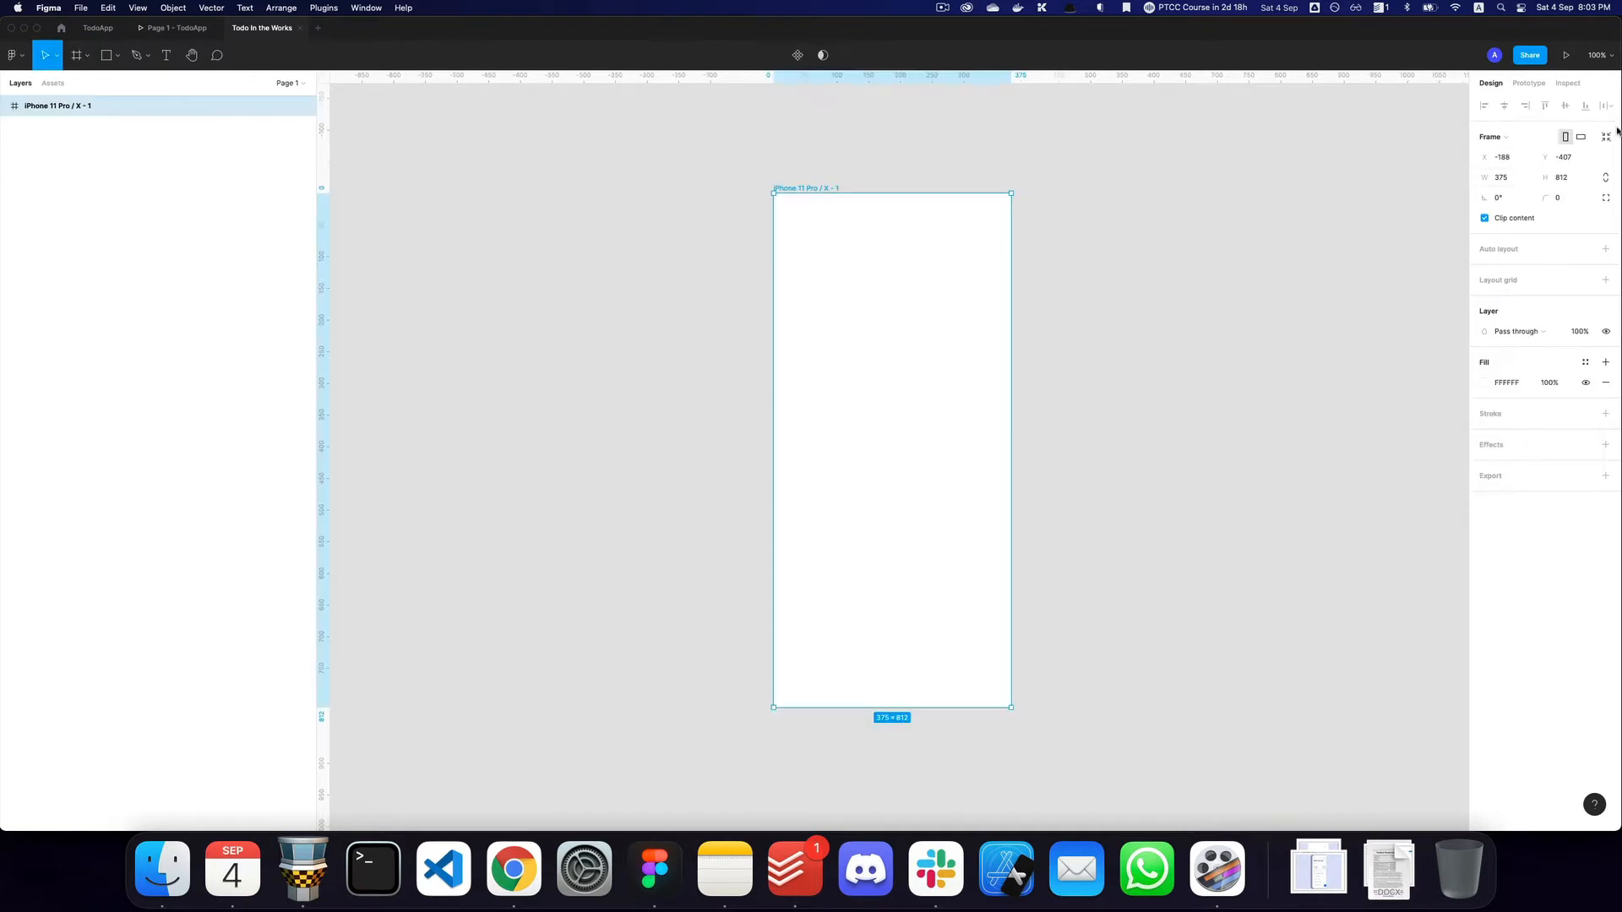
pyautogui.click(1528, 83)
pyautogui.click(1549, 224)
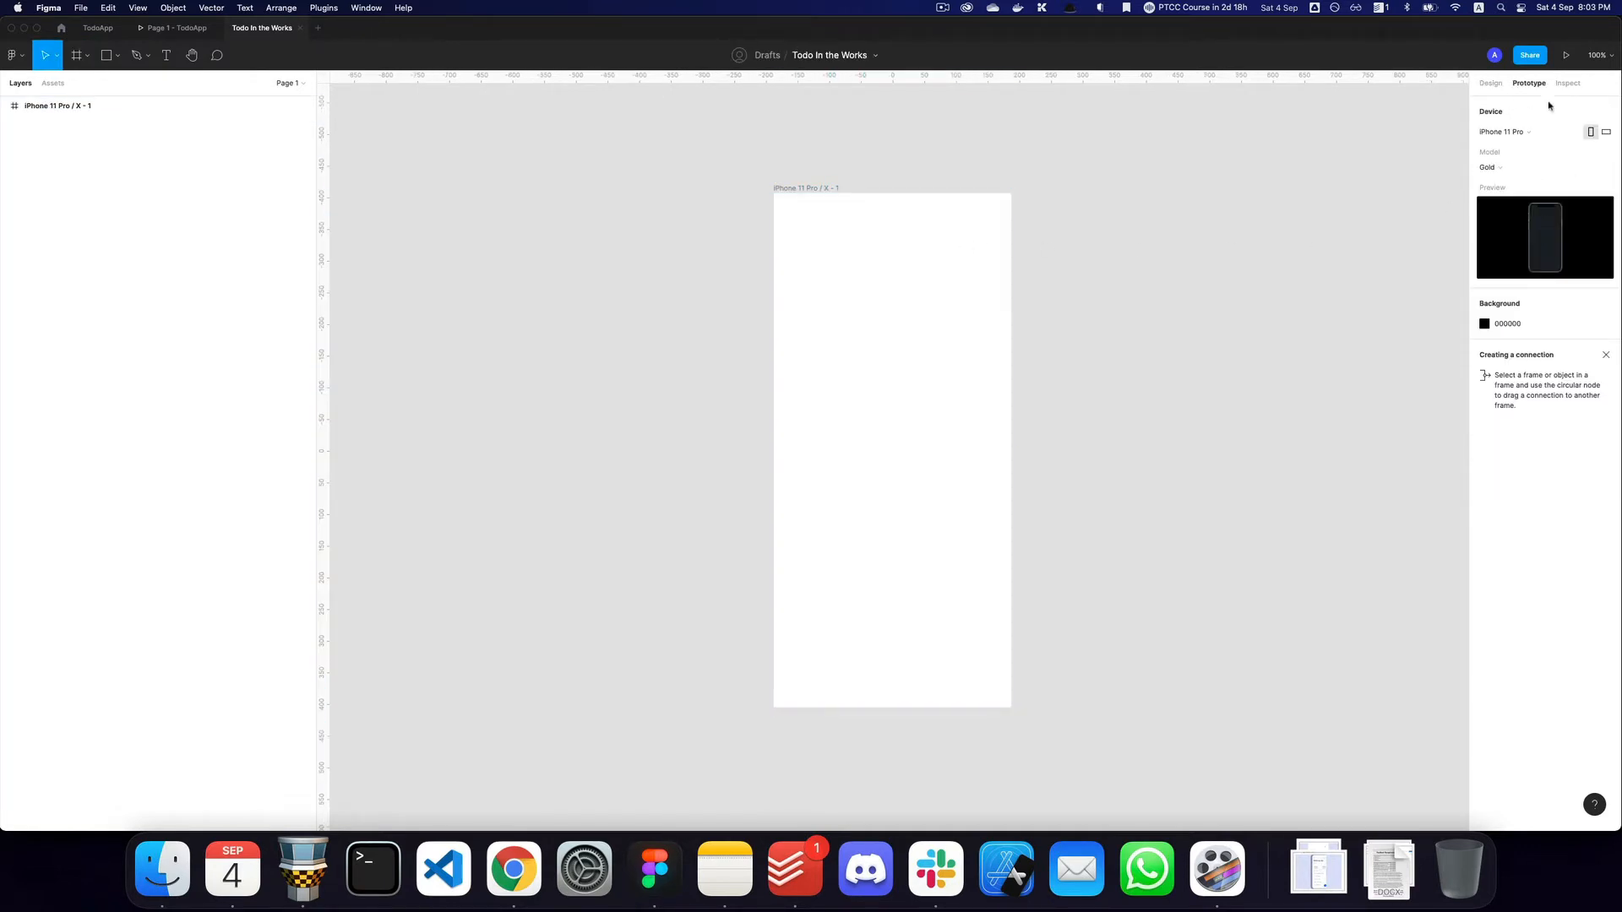
# Launch the prototype preview and place the new file and its preview ahead of the other open files.
pyautogui.click(1568, 53)
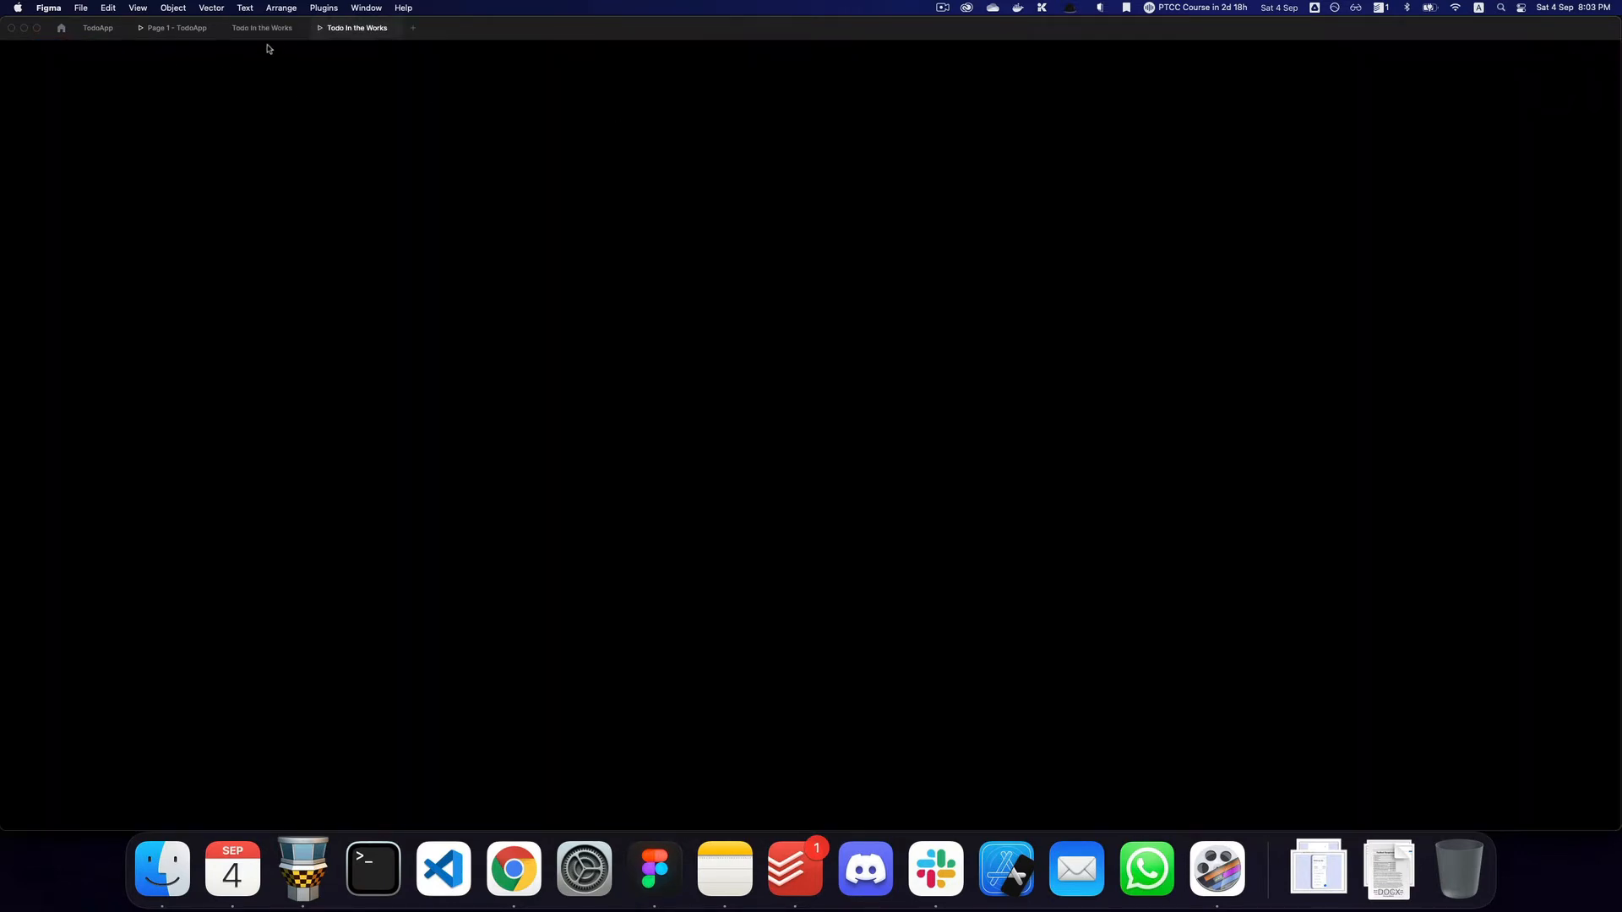
pyautogui.moveTo(267, 32); pyautogui.dragTo(77, 30)
pyautogui.moveTo(370, 32); pyautogui.dragTo(183, 30)
pyautogui.click(99, 32)
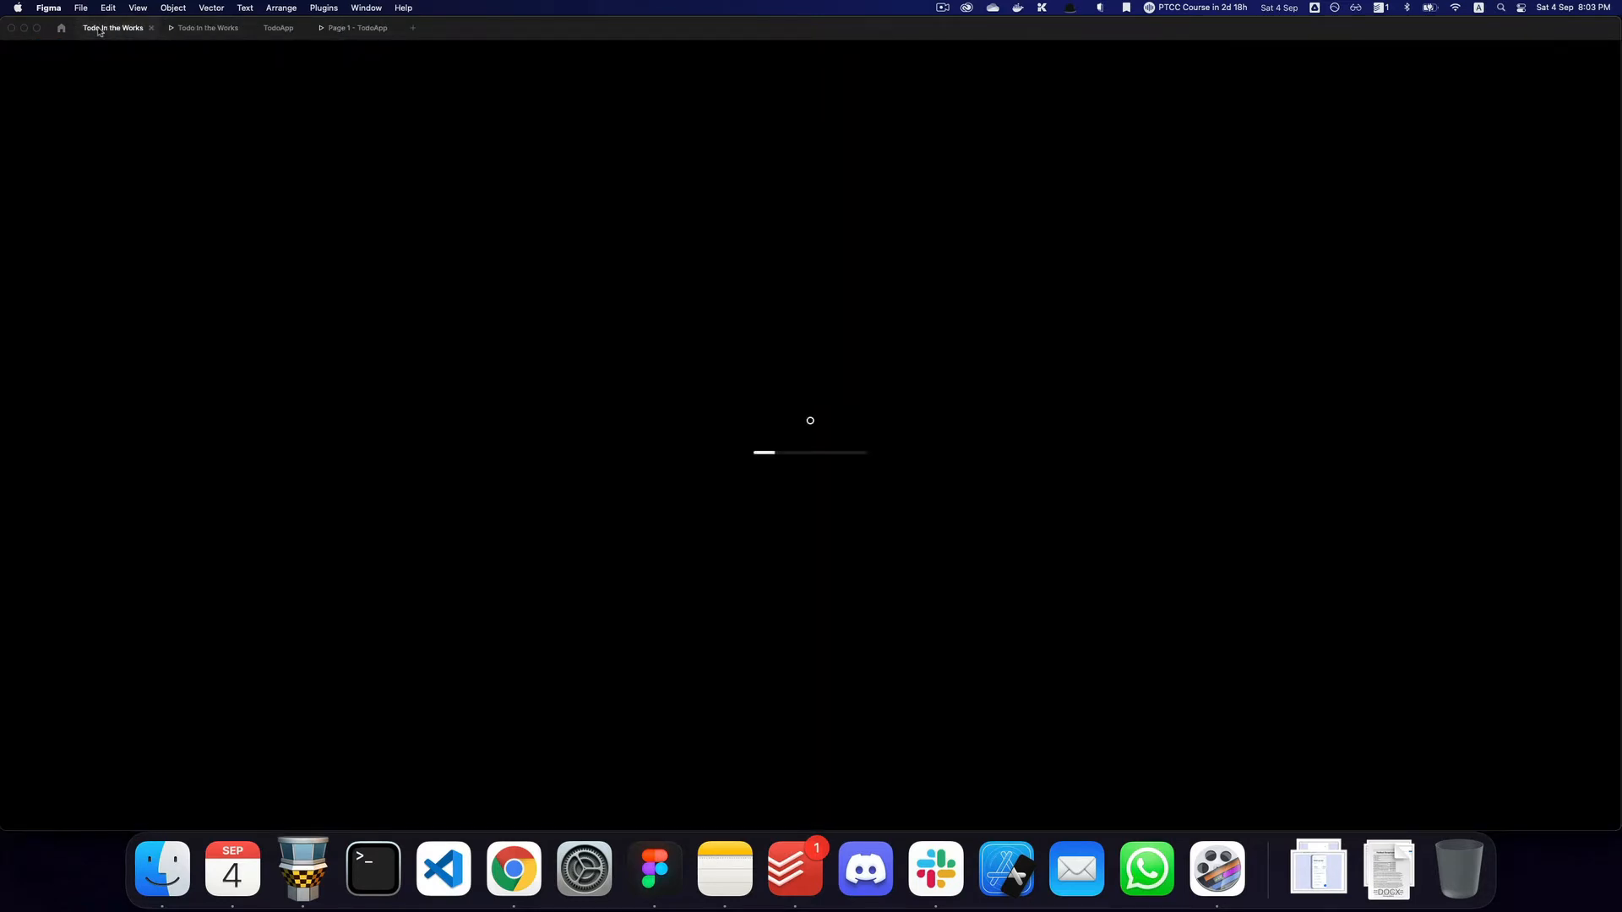
pyautogui.click(192, 32)
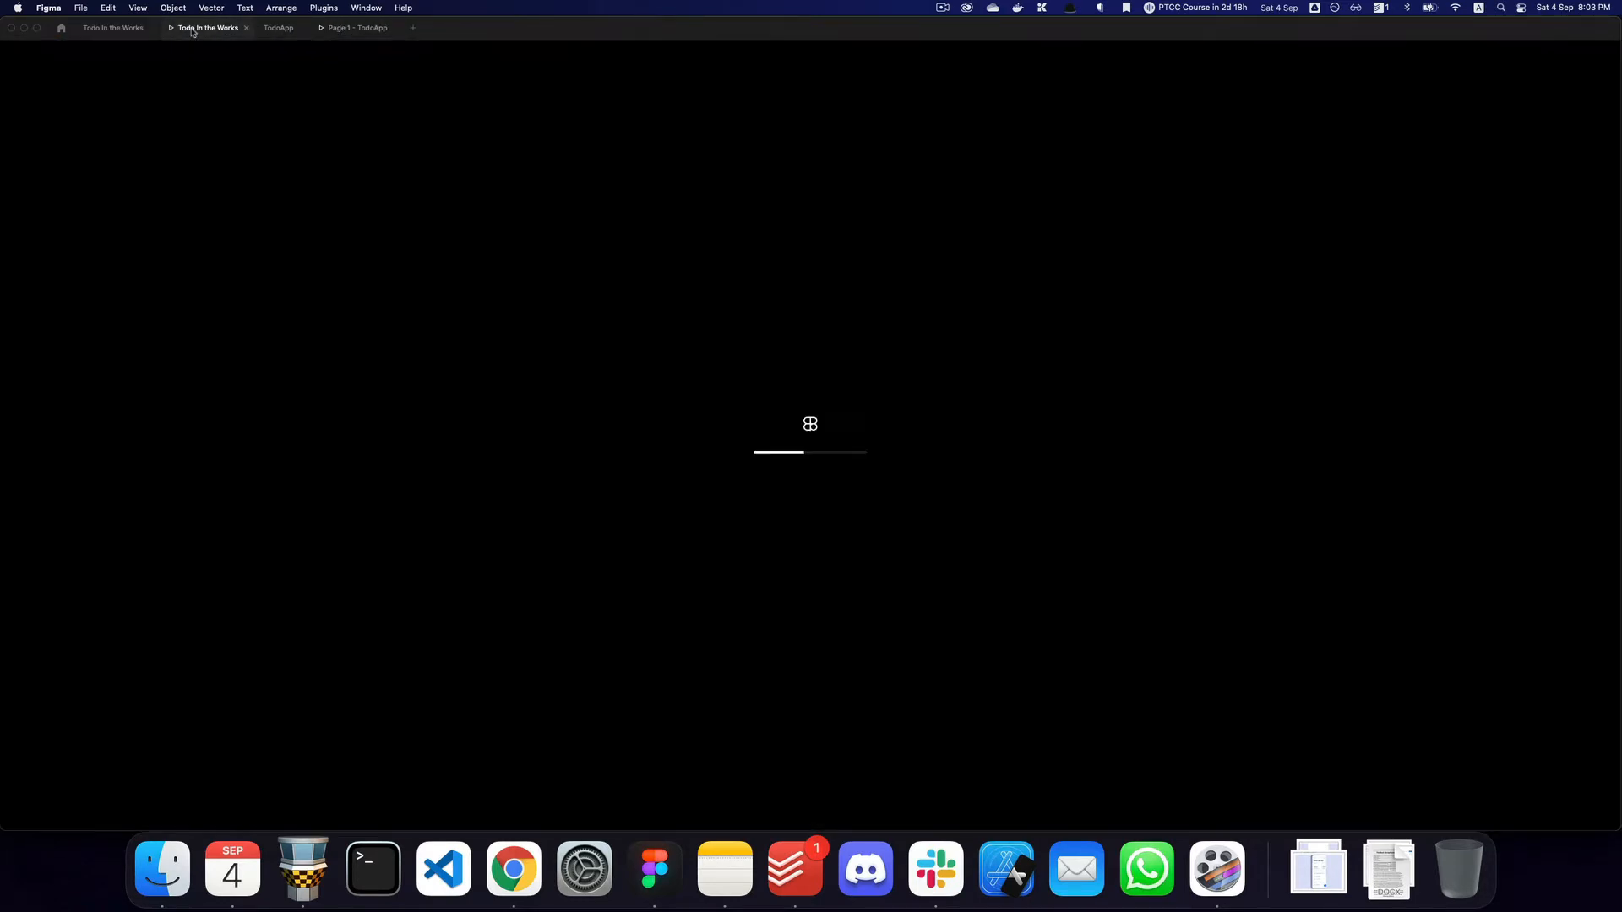
# Set the prototype device to None and check the result in the preview.
pyautogui.press('super+2')
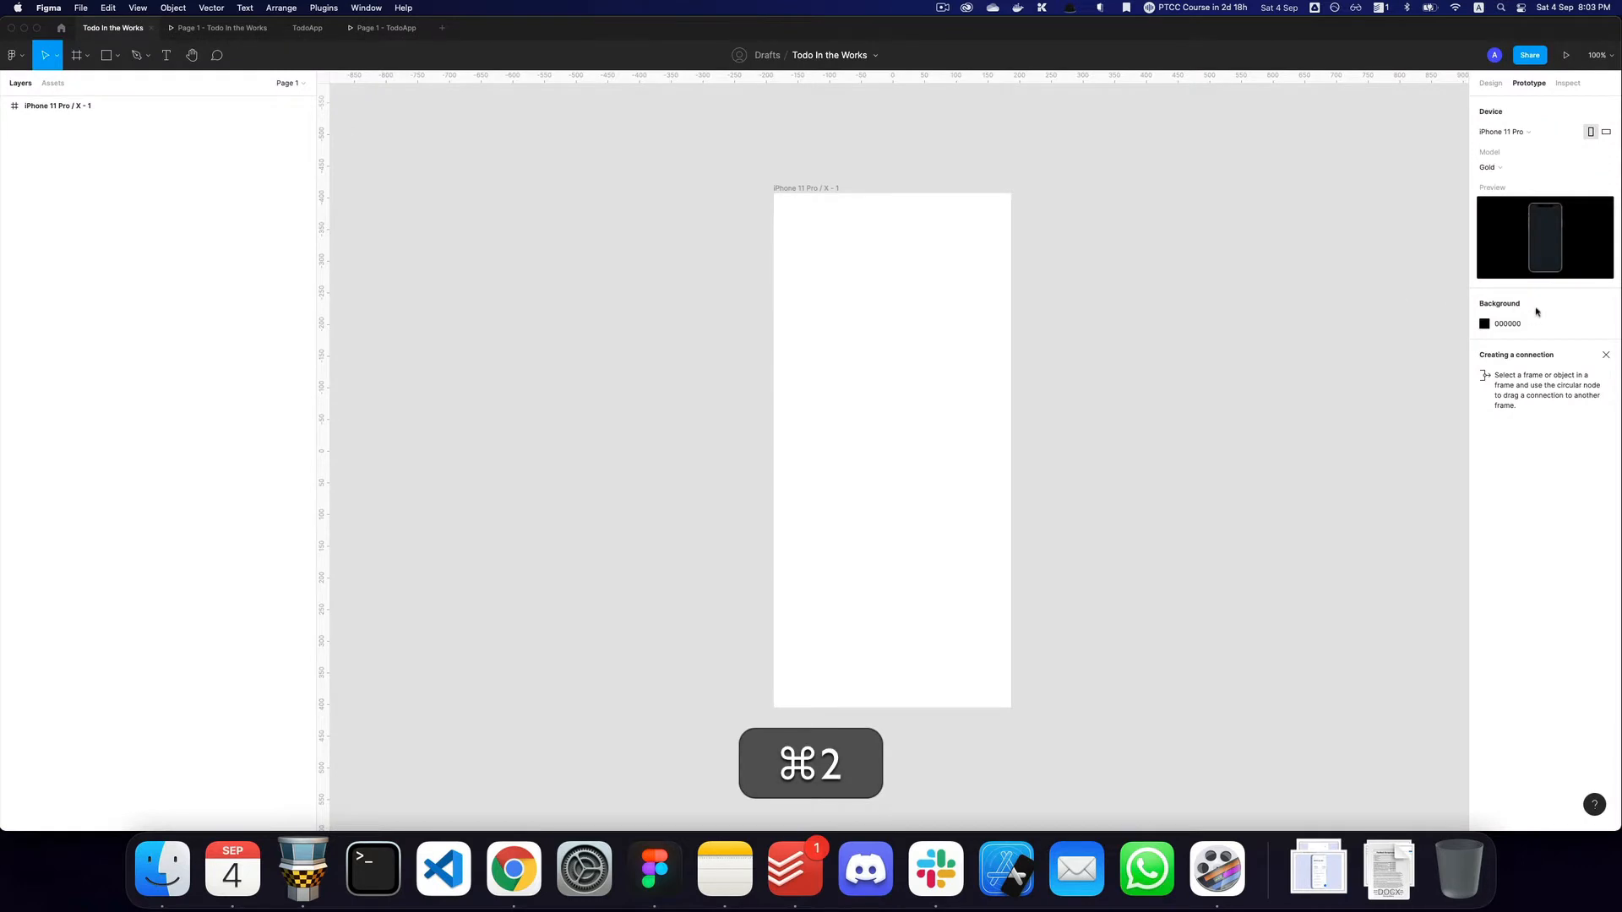
pyautogui.click(1519, 169)
pyautogui.press('Escape')
pyautogui.click(1514, 133)
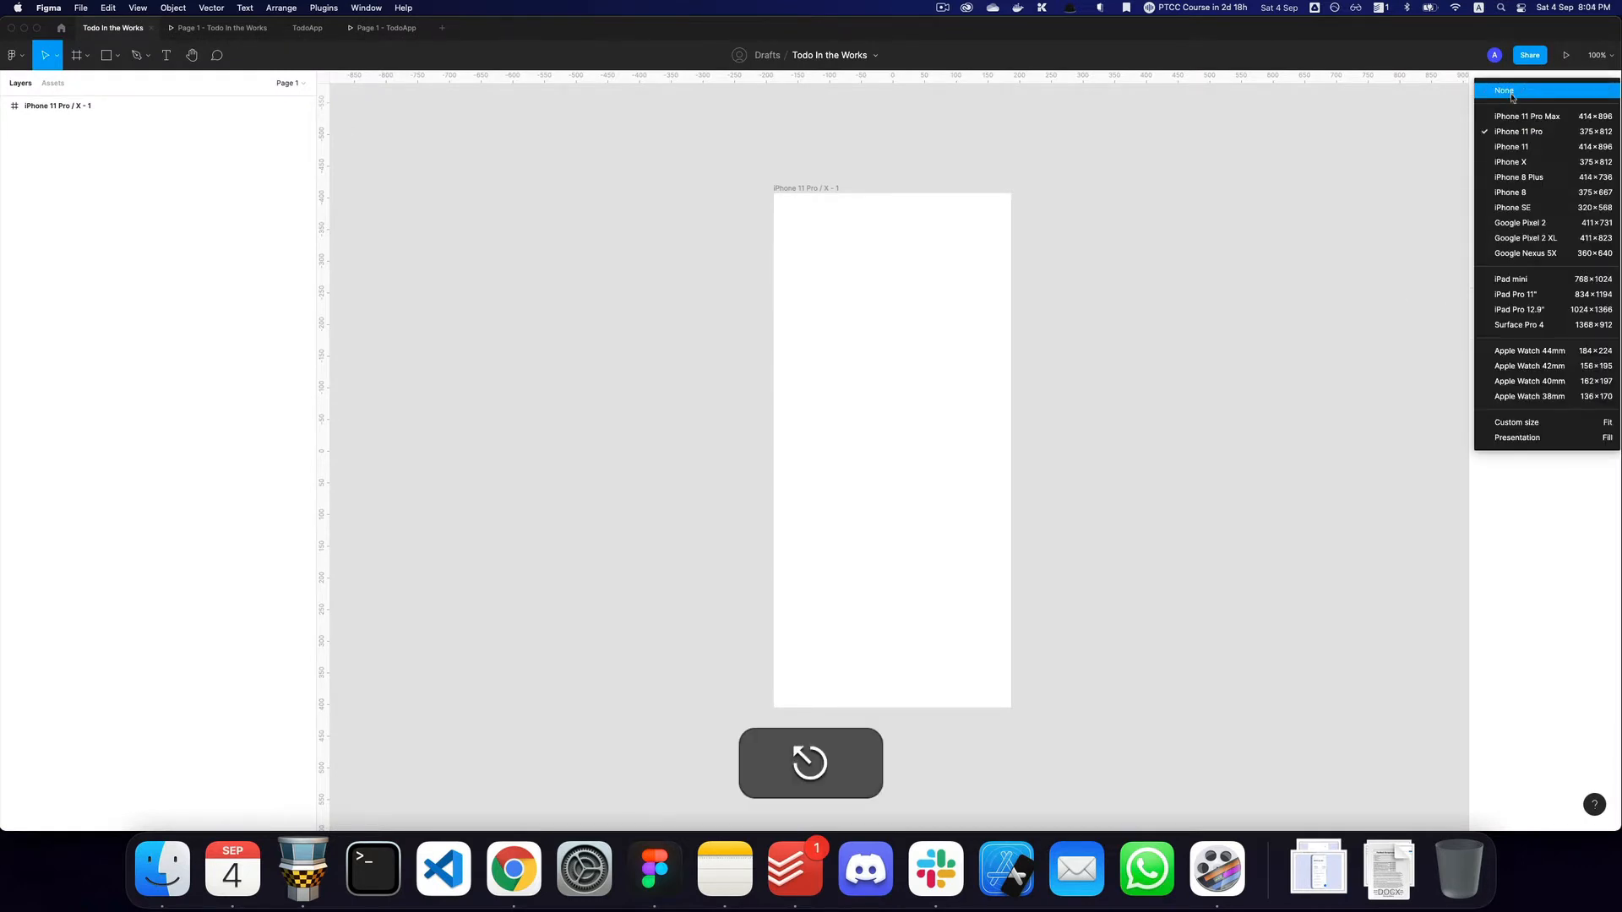
pyautogui.click(1512, 91)
pyautogui.press('super+3')
pyautogui.press('super+2')
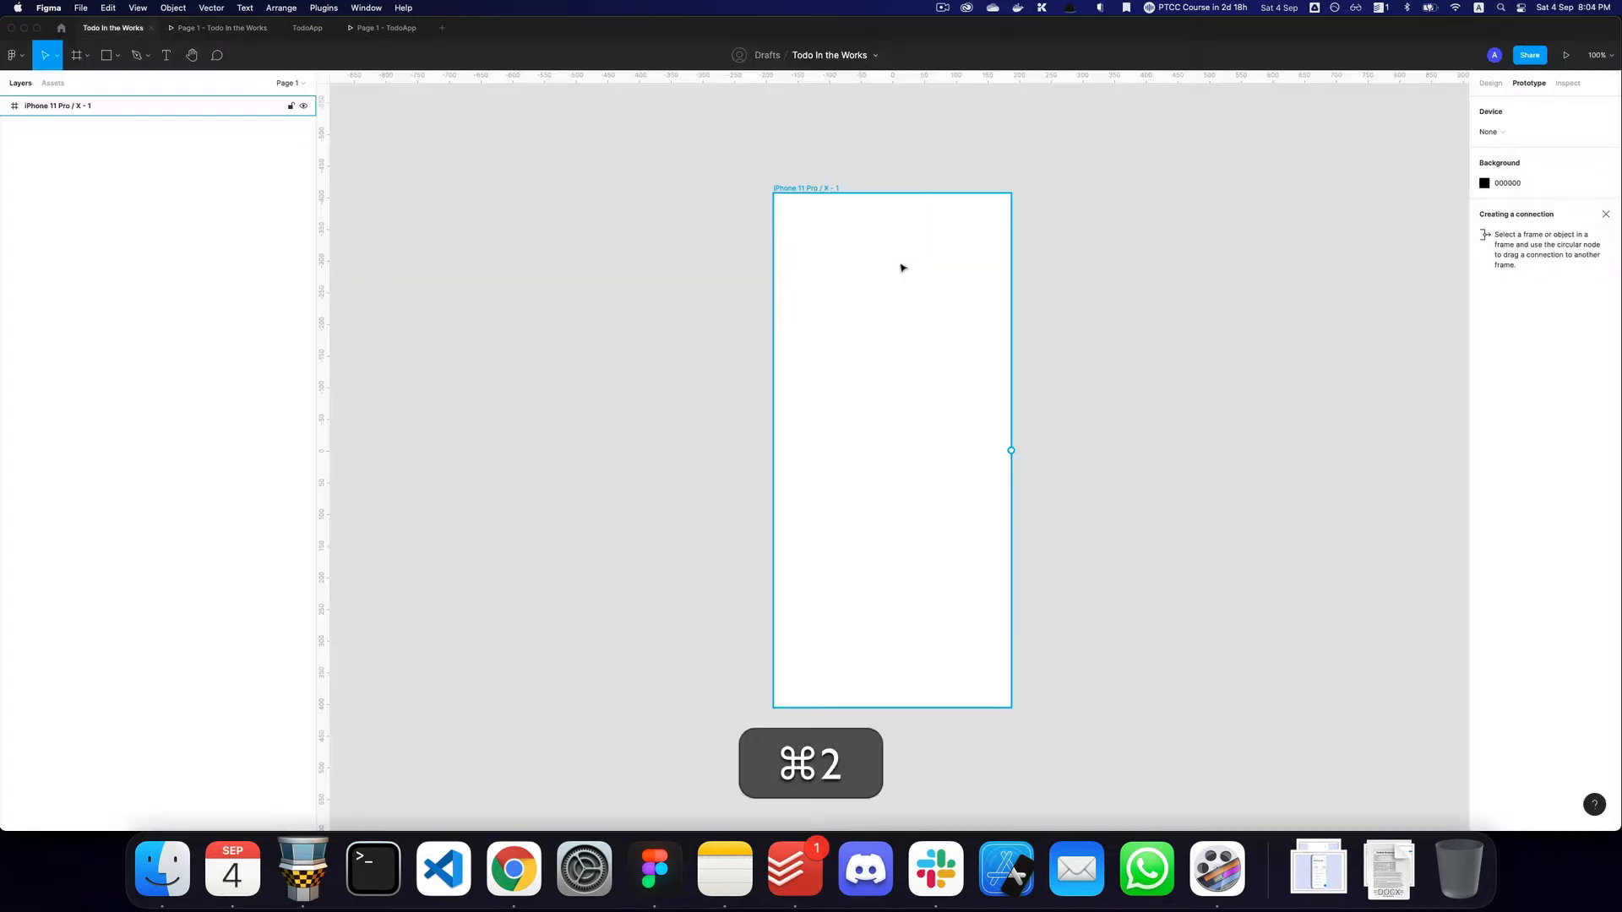
# Set the iPhone frame's corner radius to 32 and check it in the preview.
pyautogui.click(773, 188)
pyautogui.click(1491, 83)
pyautogui.click(1562, 198)
pyautogui.write('32')
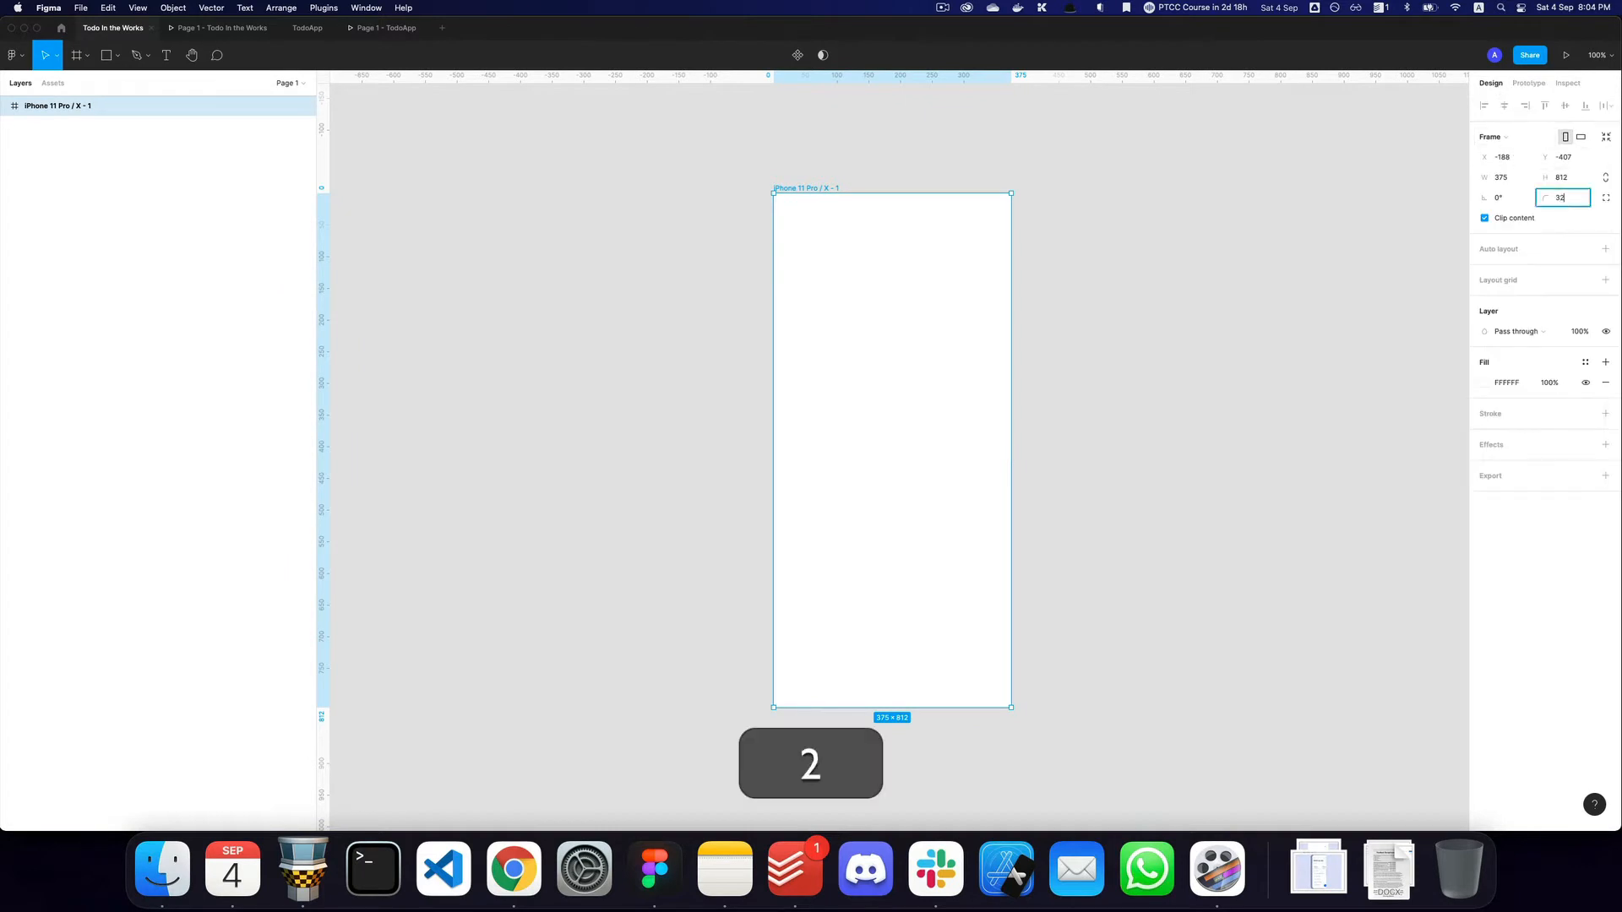
pyautogui.press('Return')
pyautogui.press('super+3')
pyautogui.press('super+2')
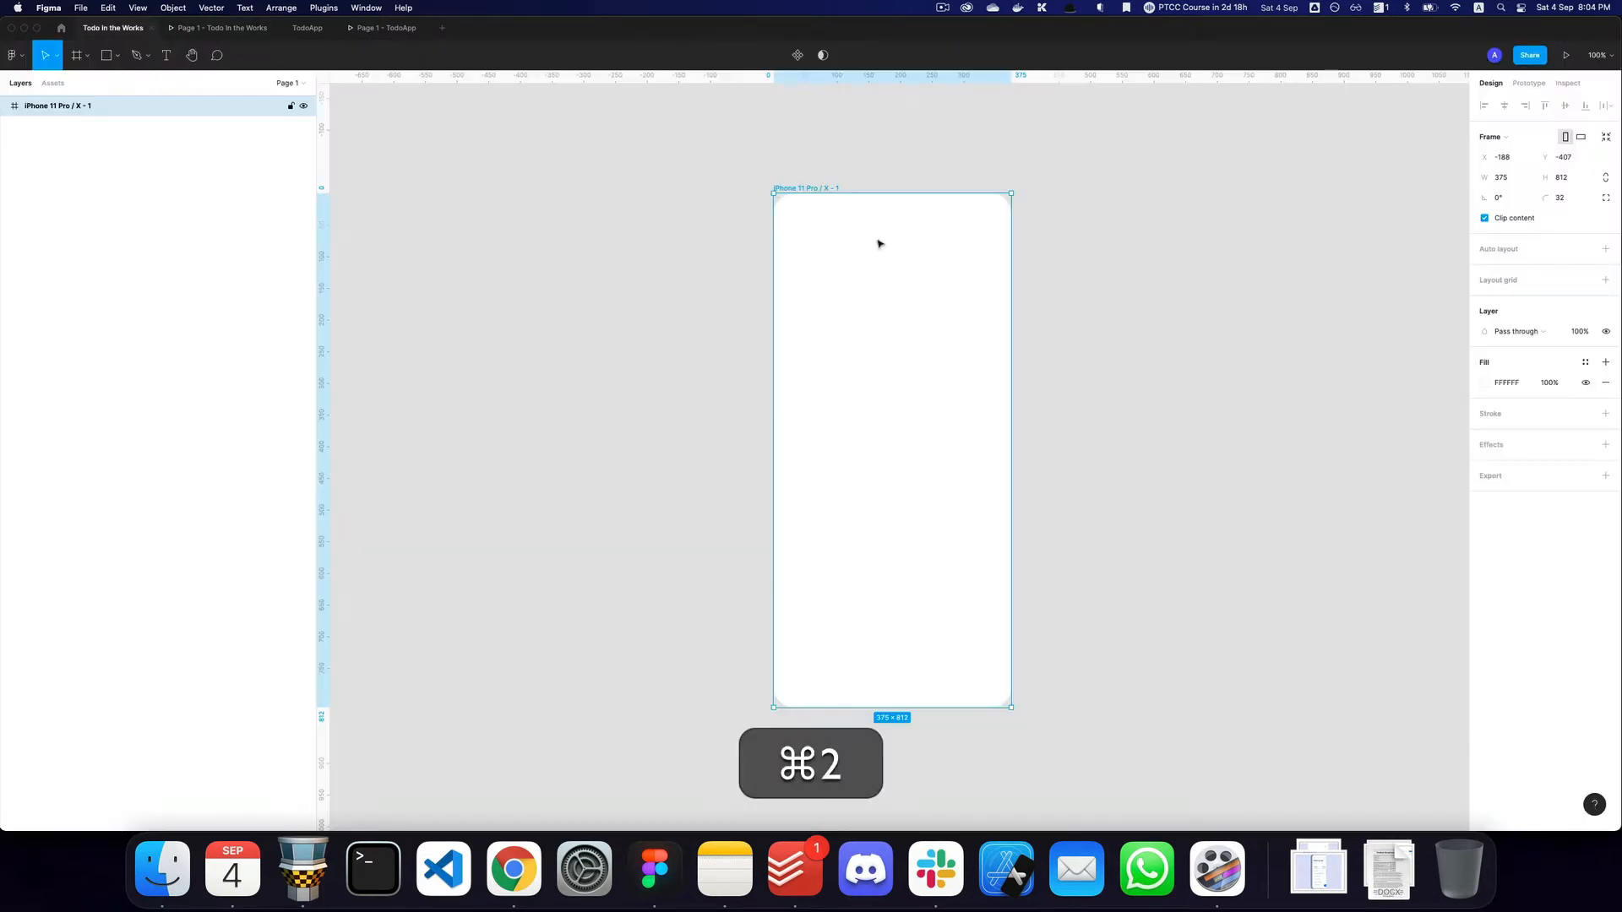
# Add the title text "MyTodo" in the upper-left area of the iPhone frame.
pyautogui.press('t')
pyautogui.click(795, 215)
pyautogui.write('T')
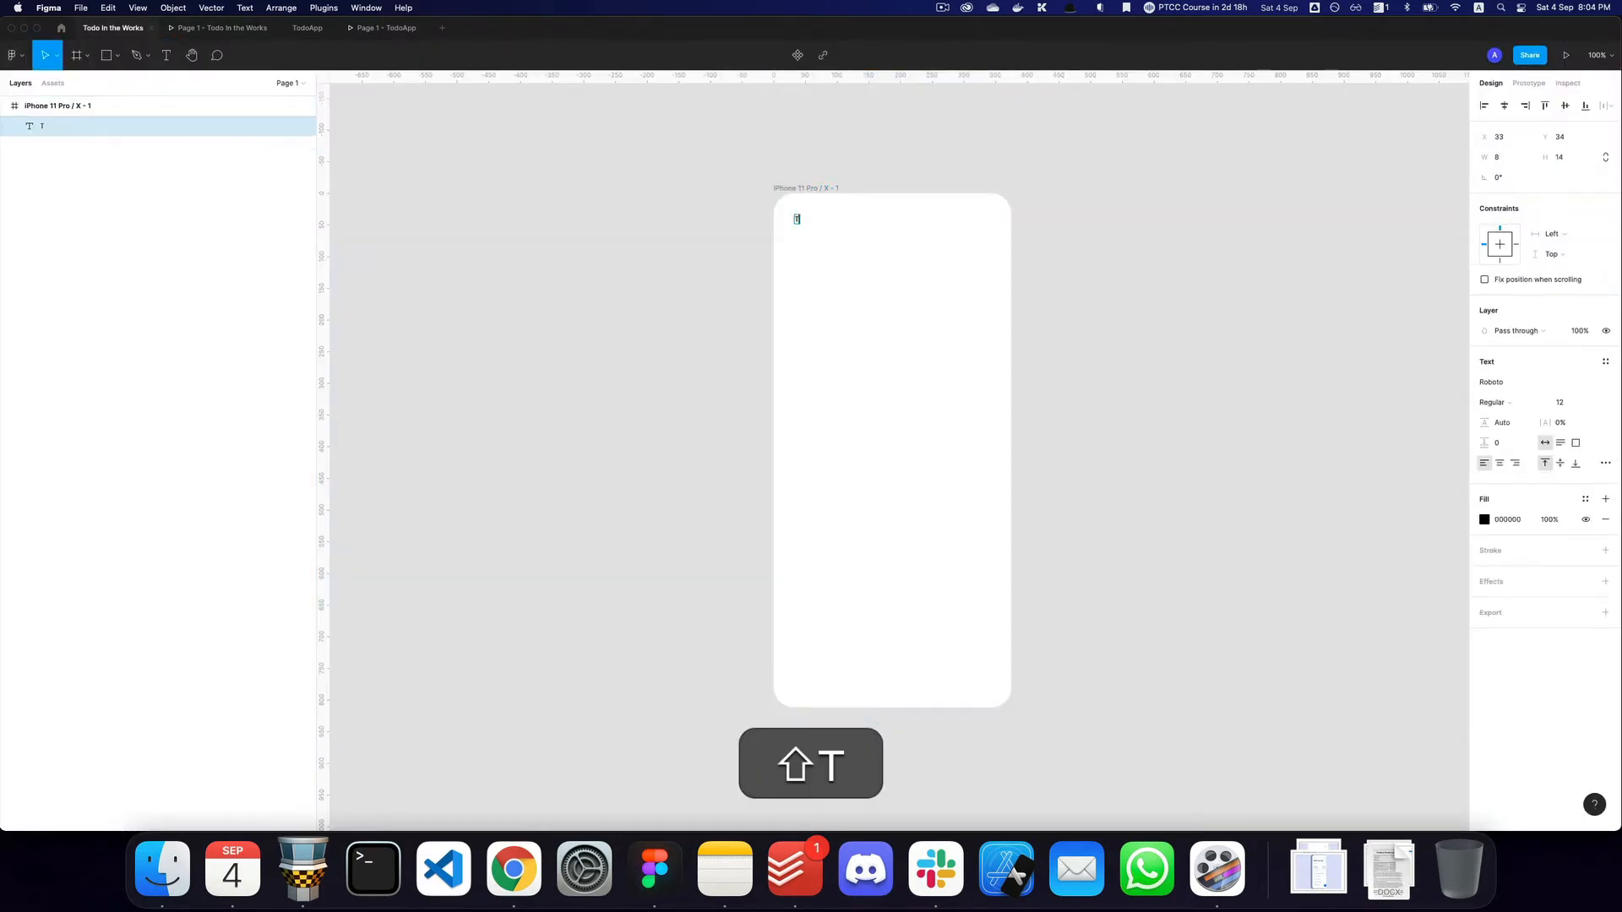
pyautogui.write('odo')
pyautogui.press('super+a')
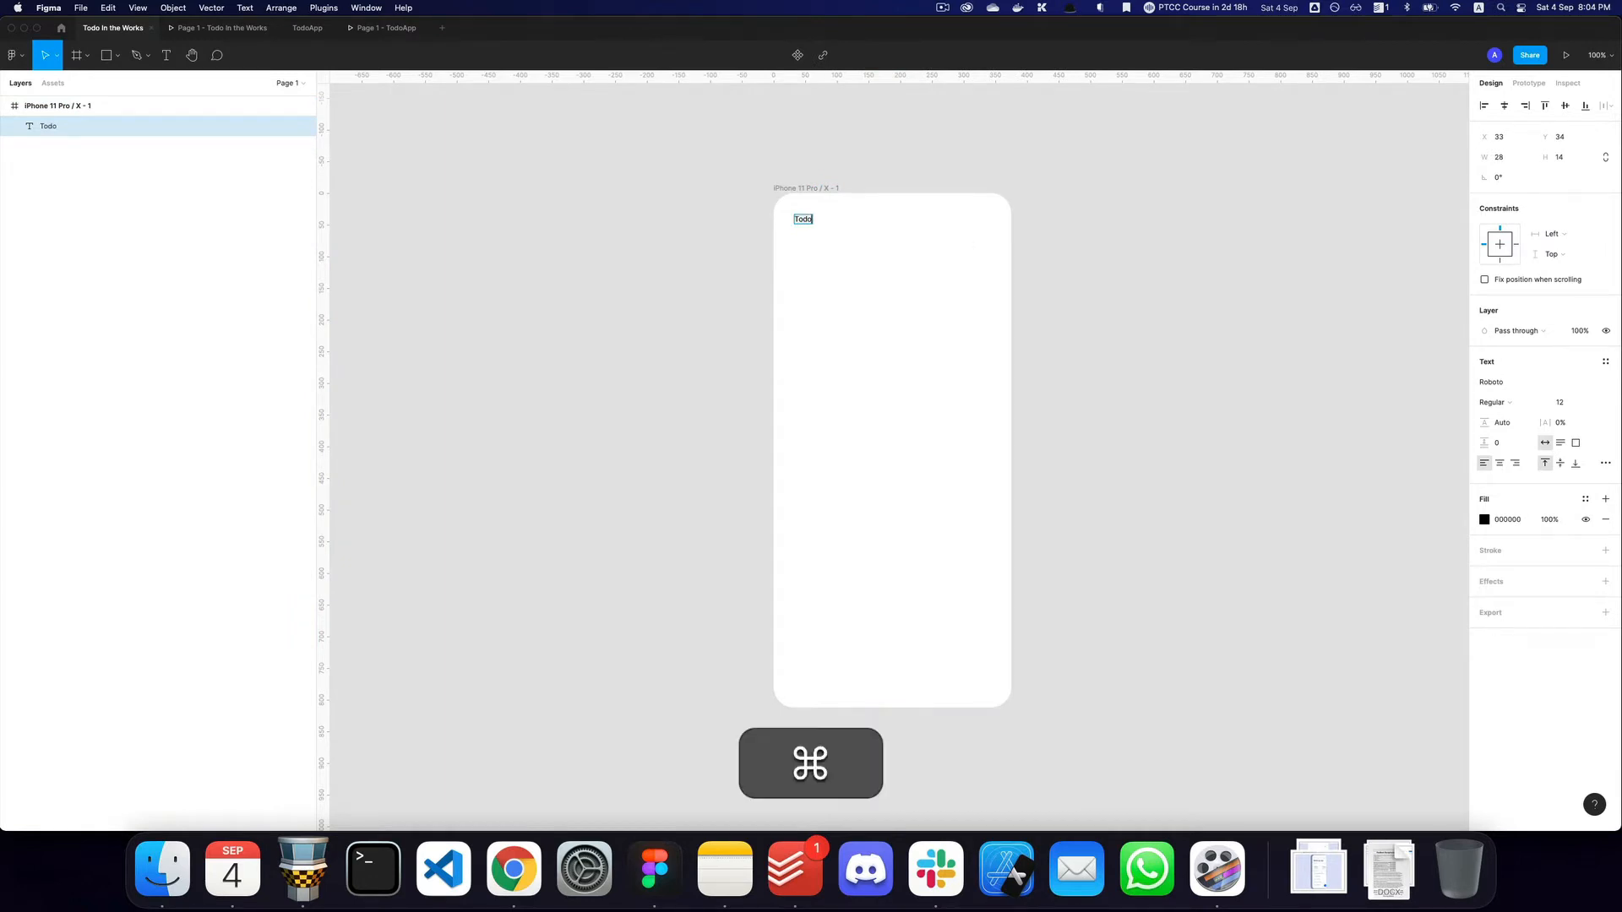
pyautogui.write('MyTodo')
pyautogui.press('Escape')
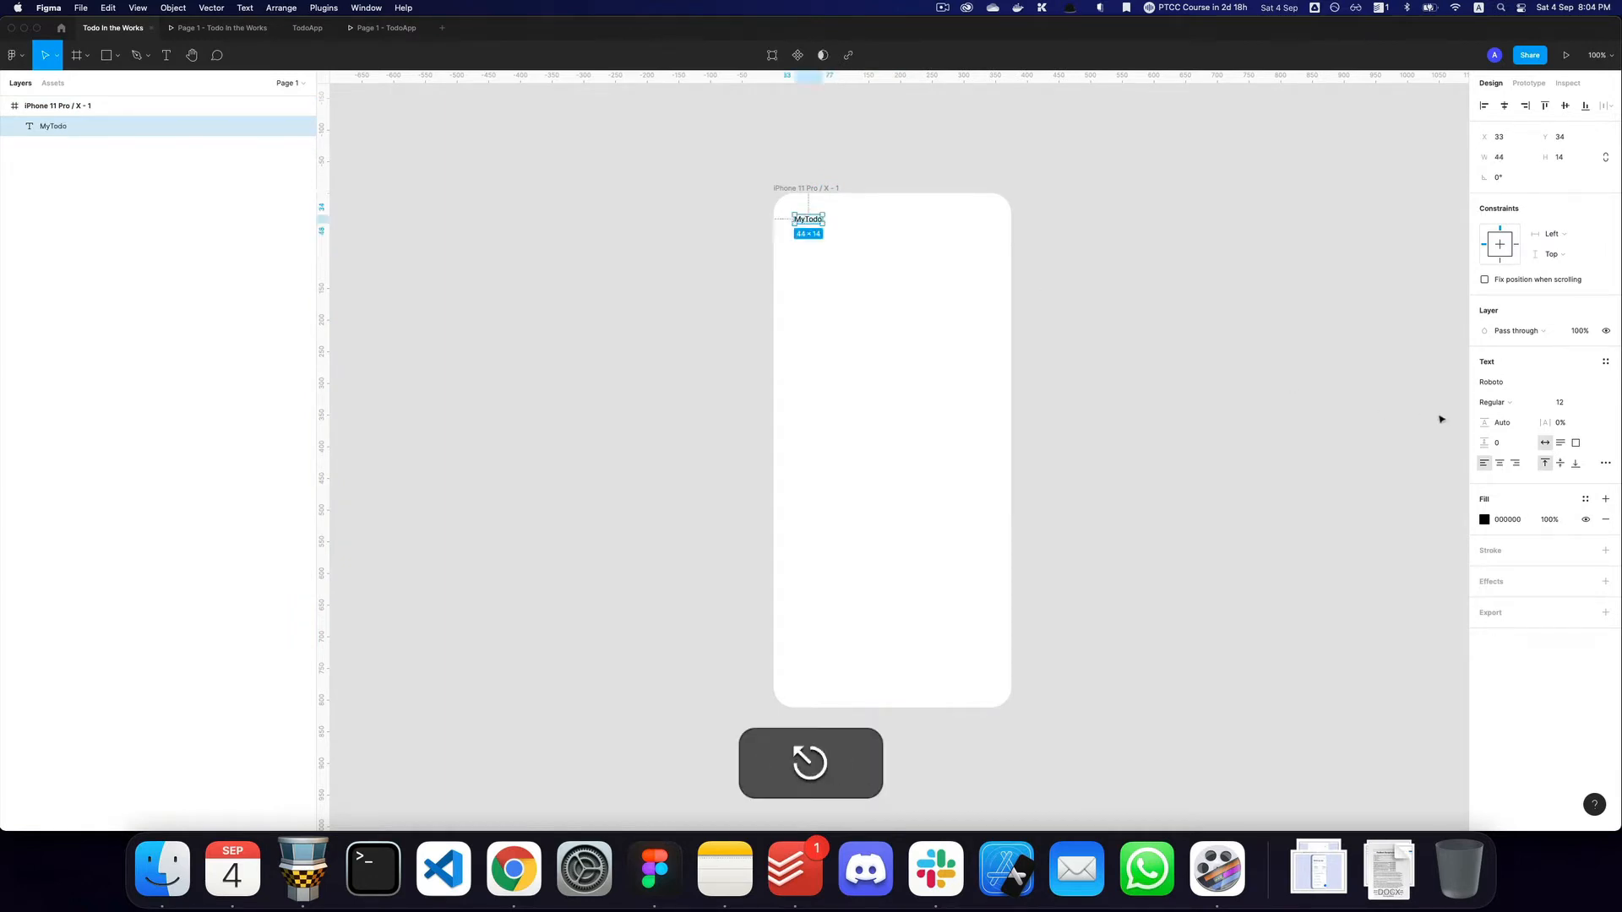
# Set the MyTodo title's font to Montserrat.
pyautogui.click(1513, 381)
pyautogui.write('Montt')
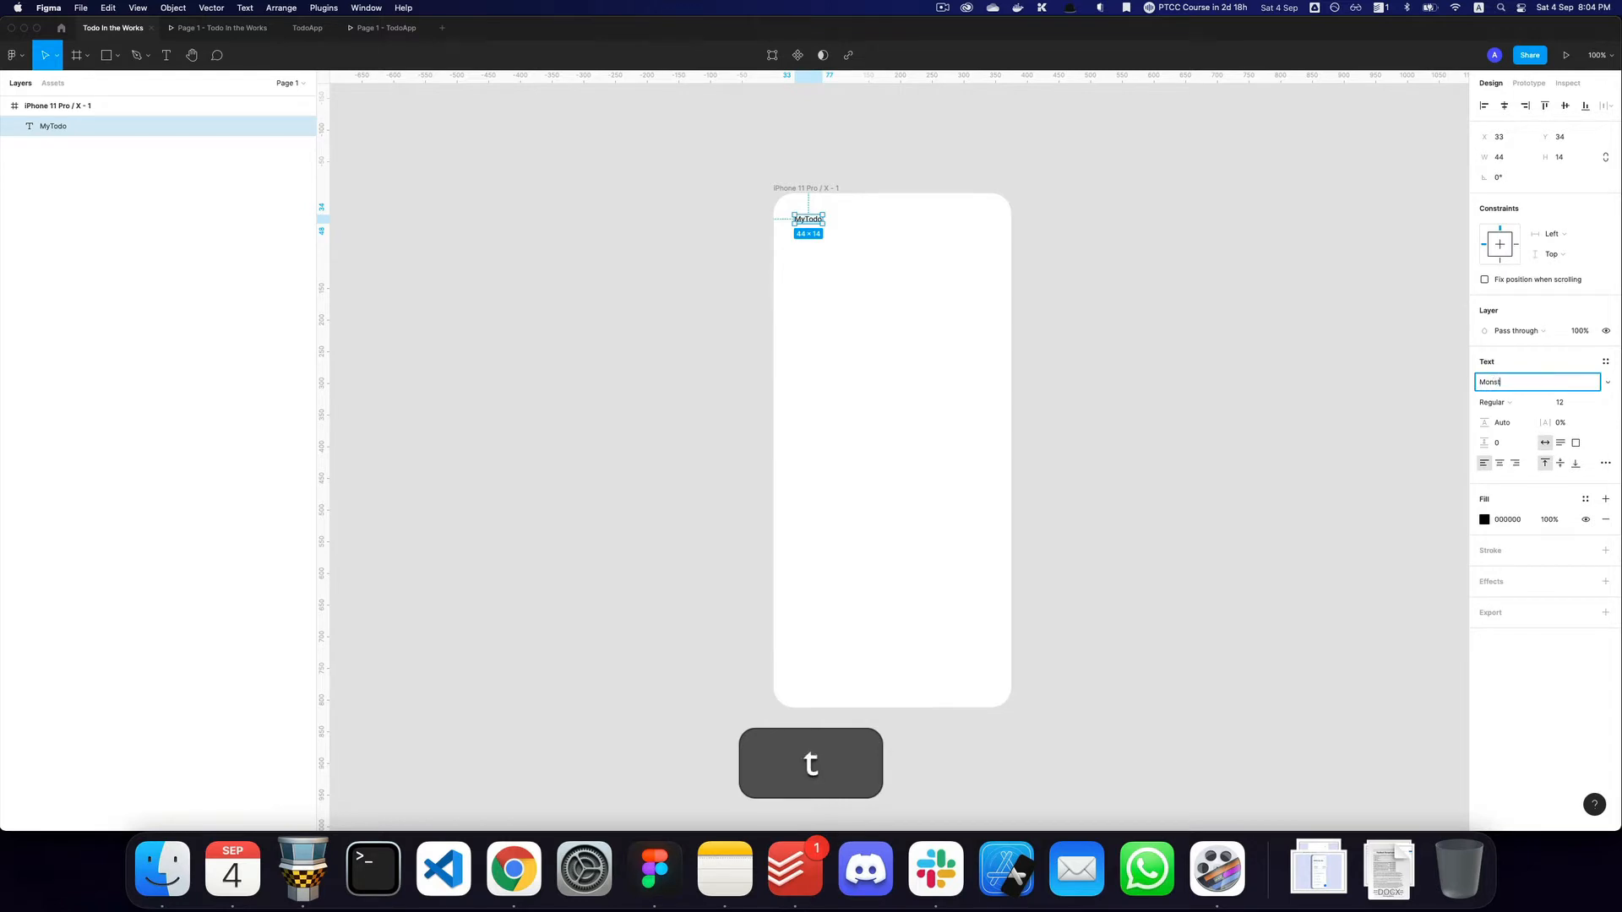
pyautogui.press('BackSpace')
pyautogui.write('s')
pyautogui.press('Return')
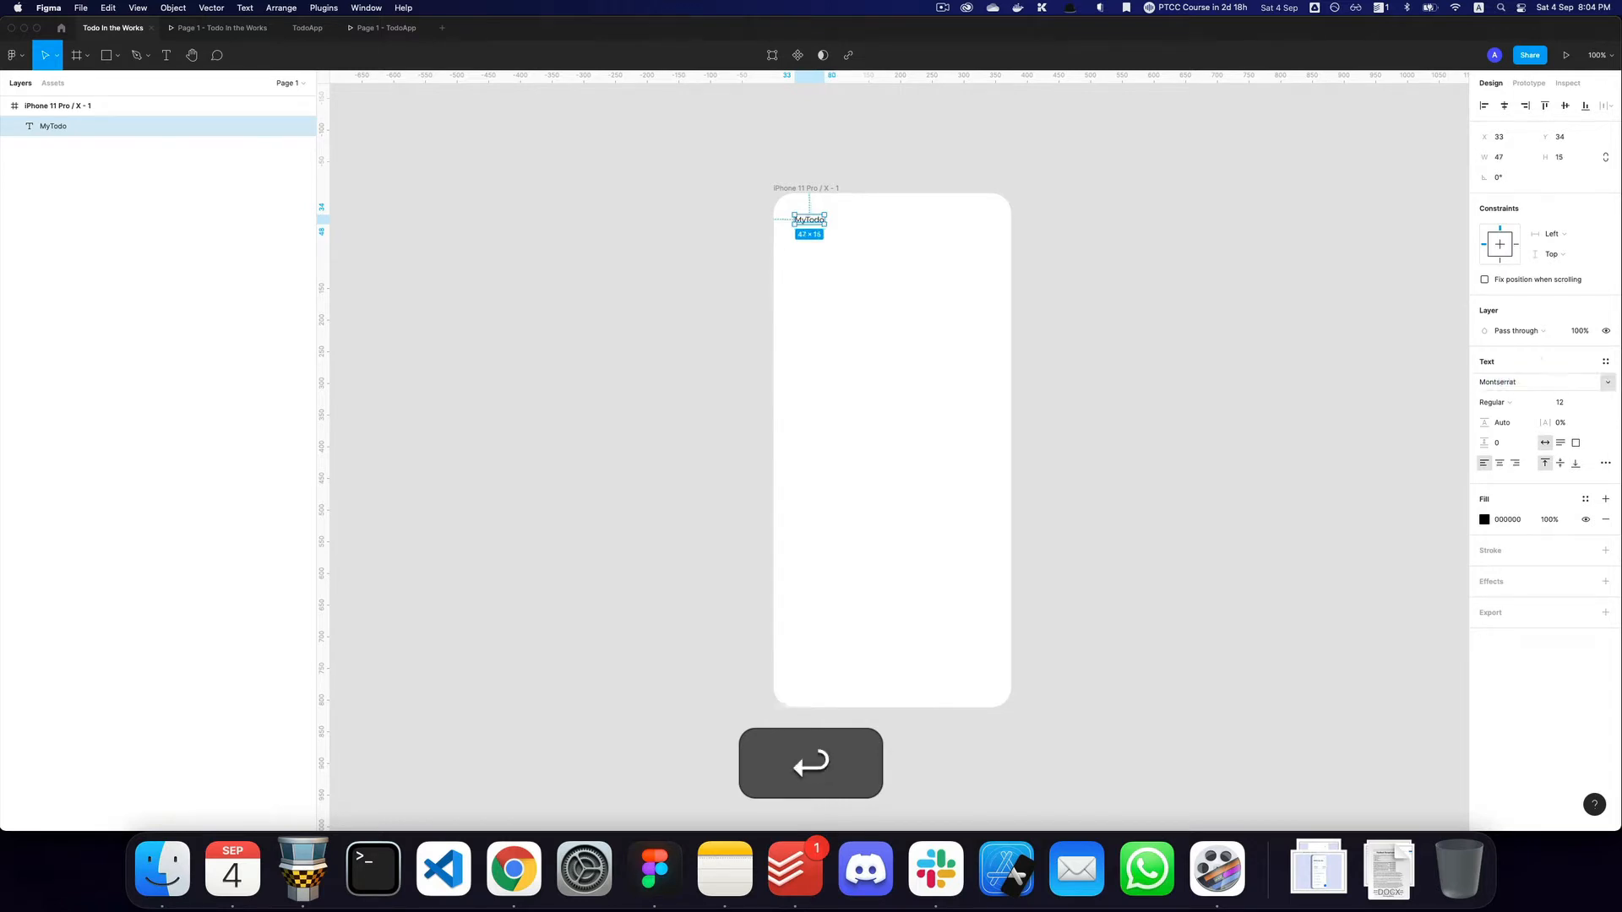
# Set the MyTodo title's font size to 20.
pyautogui.click(1567, 403)
pyautogui.write('24')
pyautogui.press('Return')
pyautogui.write('20')
pyautogui.press('Return')
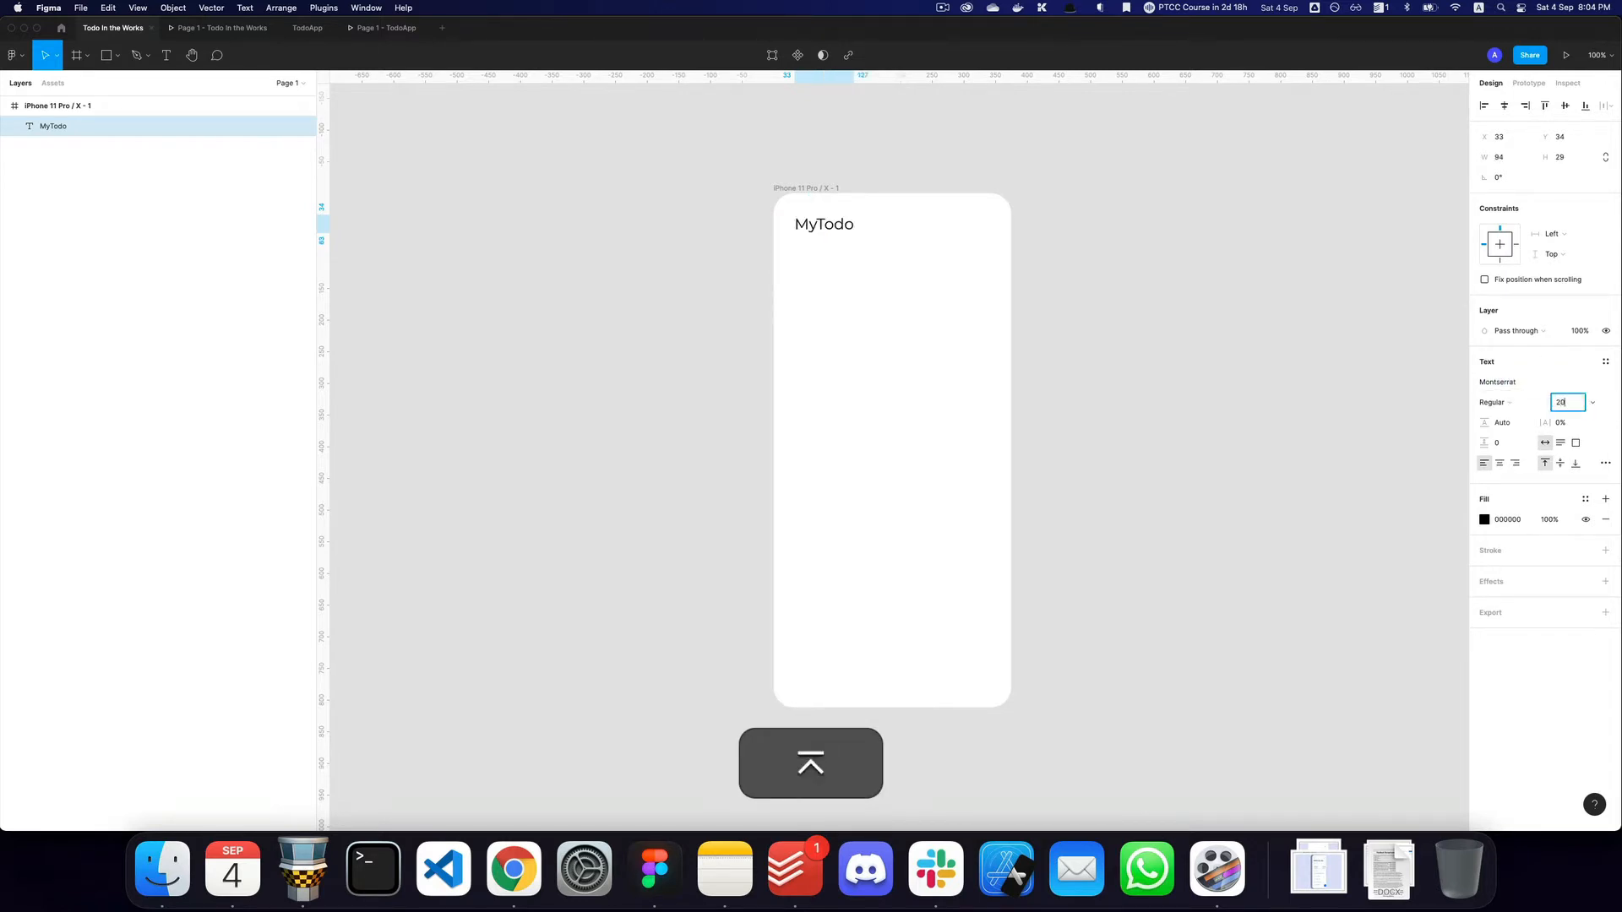
# Make the MyTodo title Bold and apply the Gray/Gray:900 colour style to its fill.
pyautogui.click(1511, 403)
pyautogui.click(1513, 449)
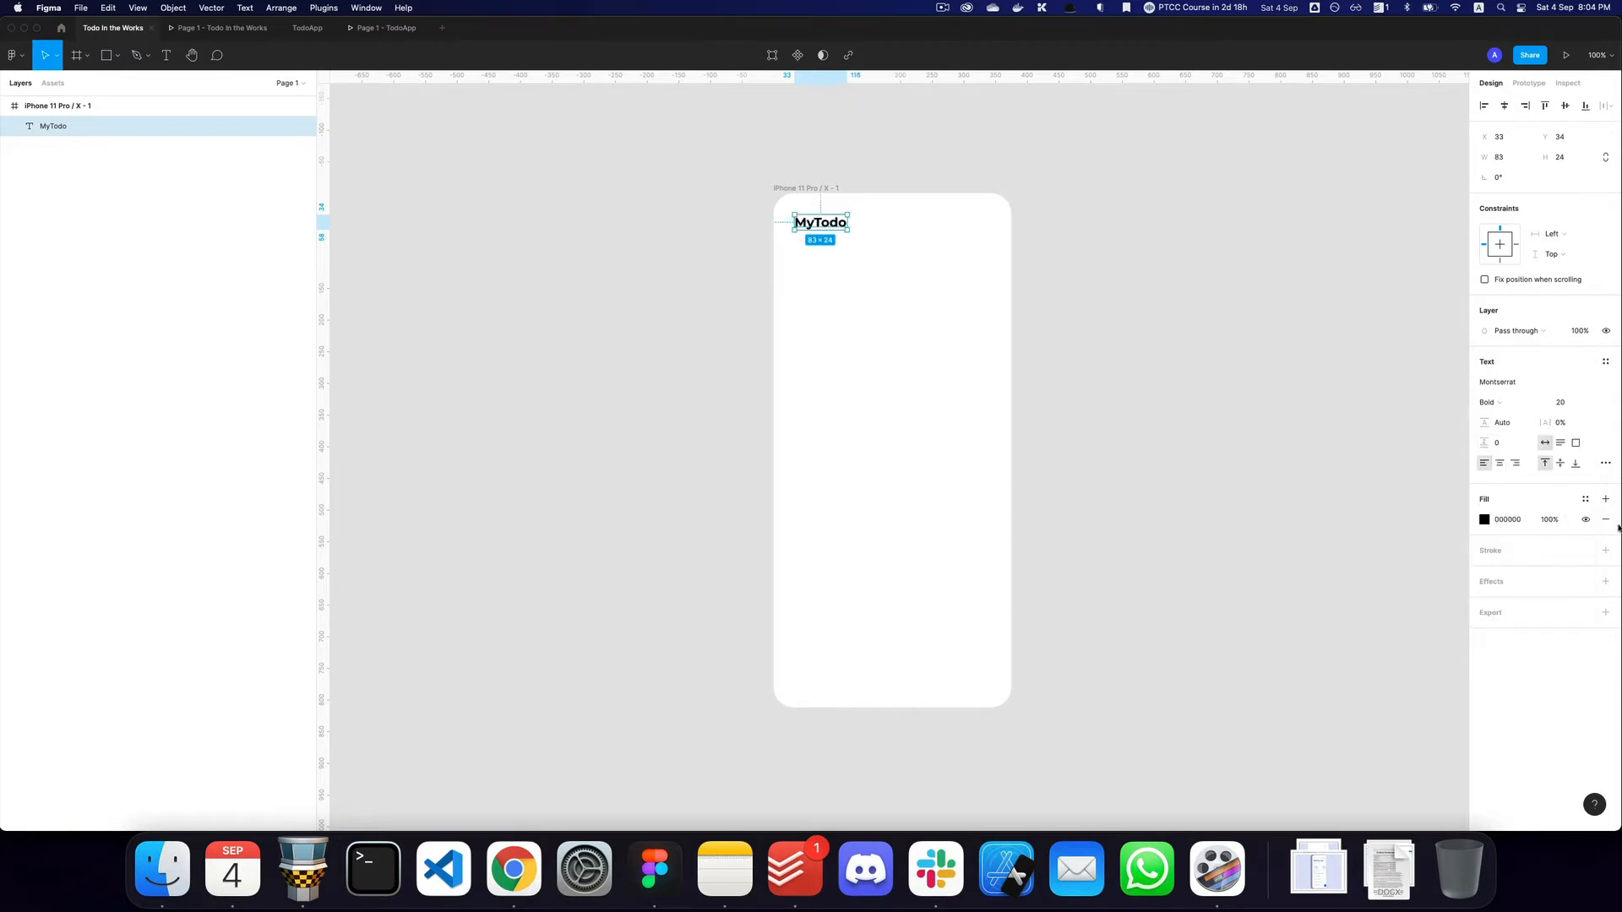
pyautogui.click(1584, 499)
pyautogui.click(1521, 731)
# Nudge the MyTodo title to X 24, Y 35 within the frame.
pyautogui.press('z')
pyautogui.click(855, 222)
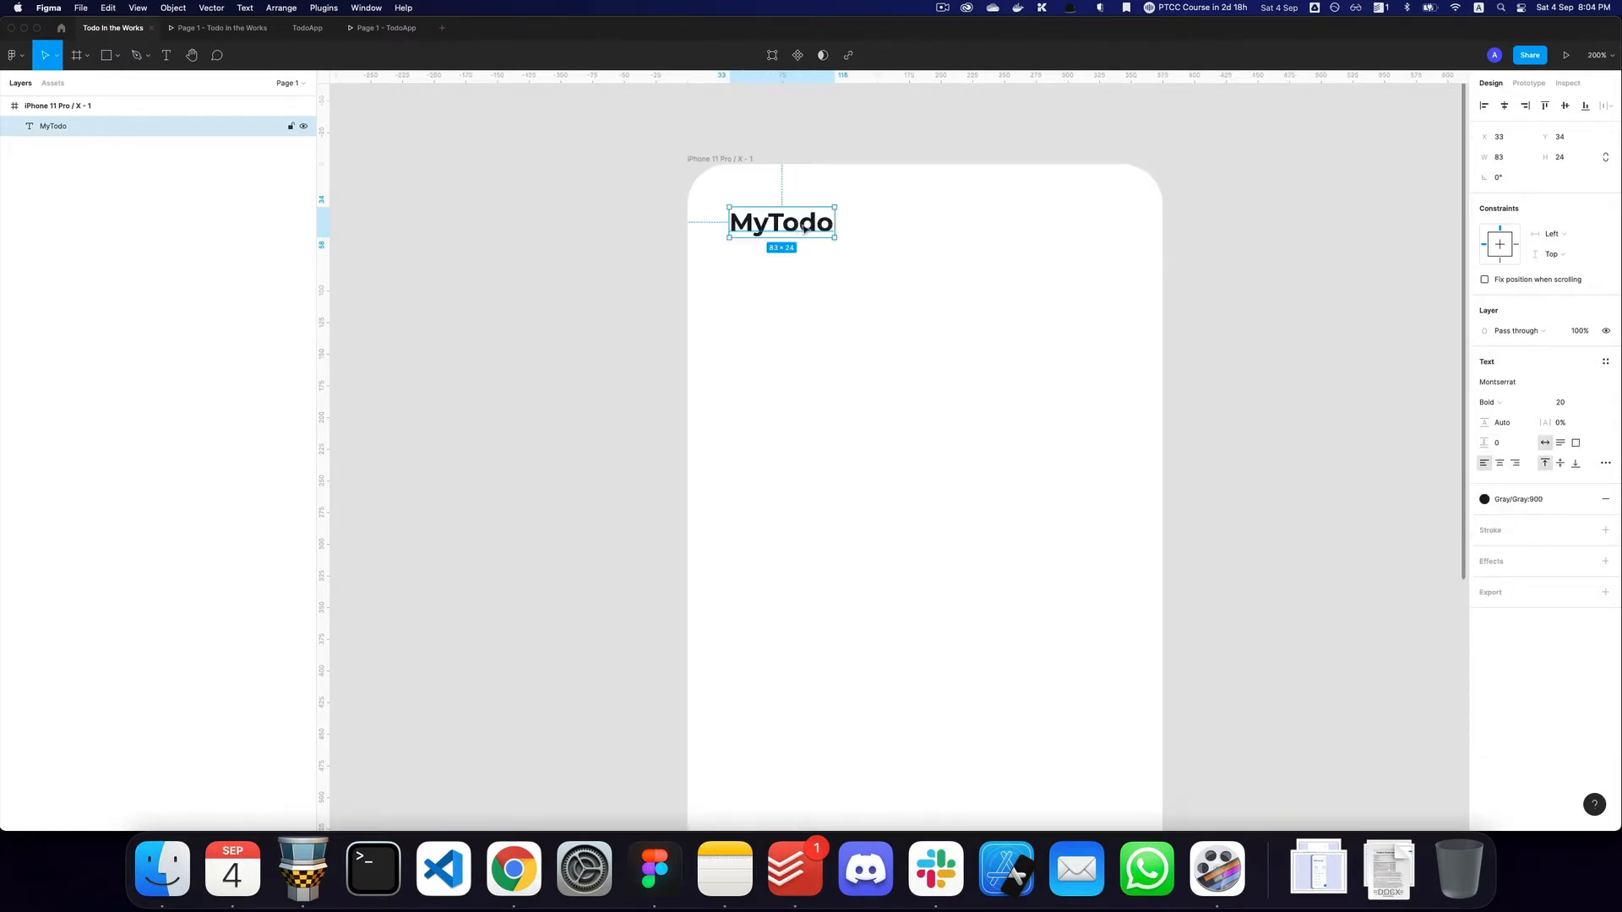
pyautogui.hotkey('alt', 'shift', 'Left')
pyautogui.hotkey('alt', 'shift', 'Down')
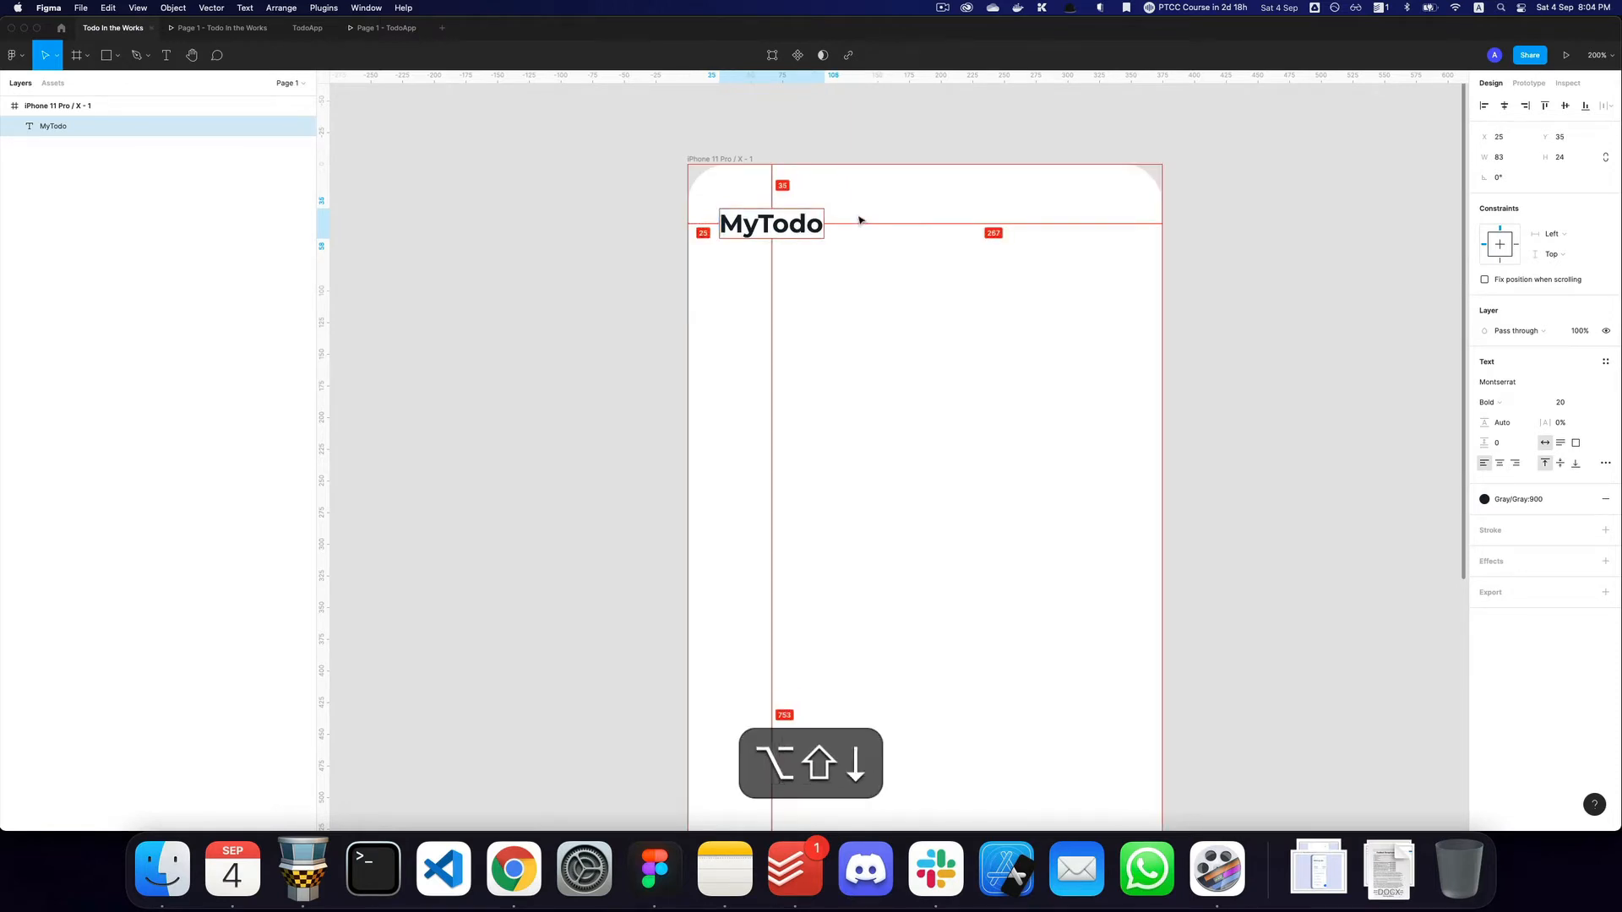
pyautogui.hotkey('alt', 'Left')
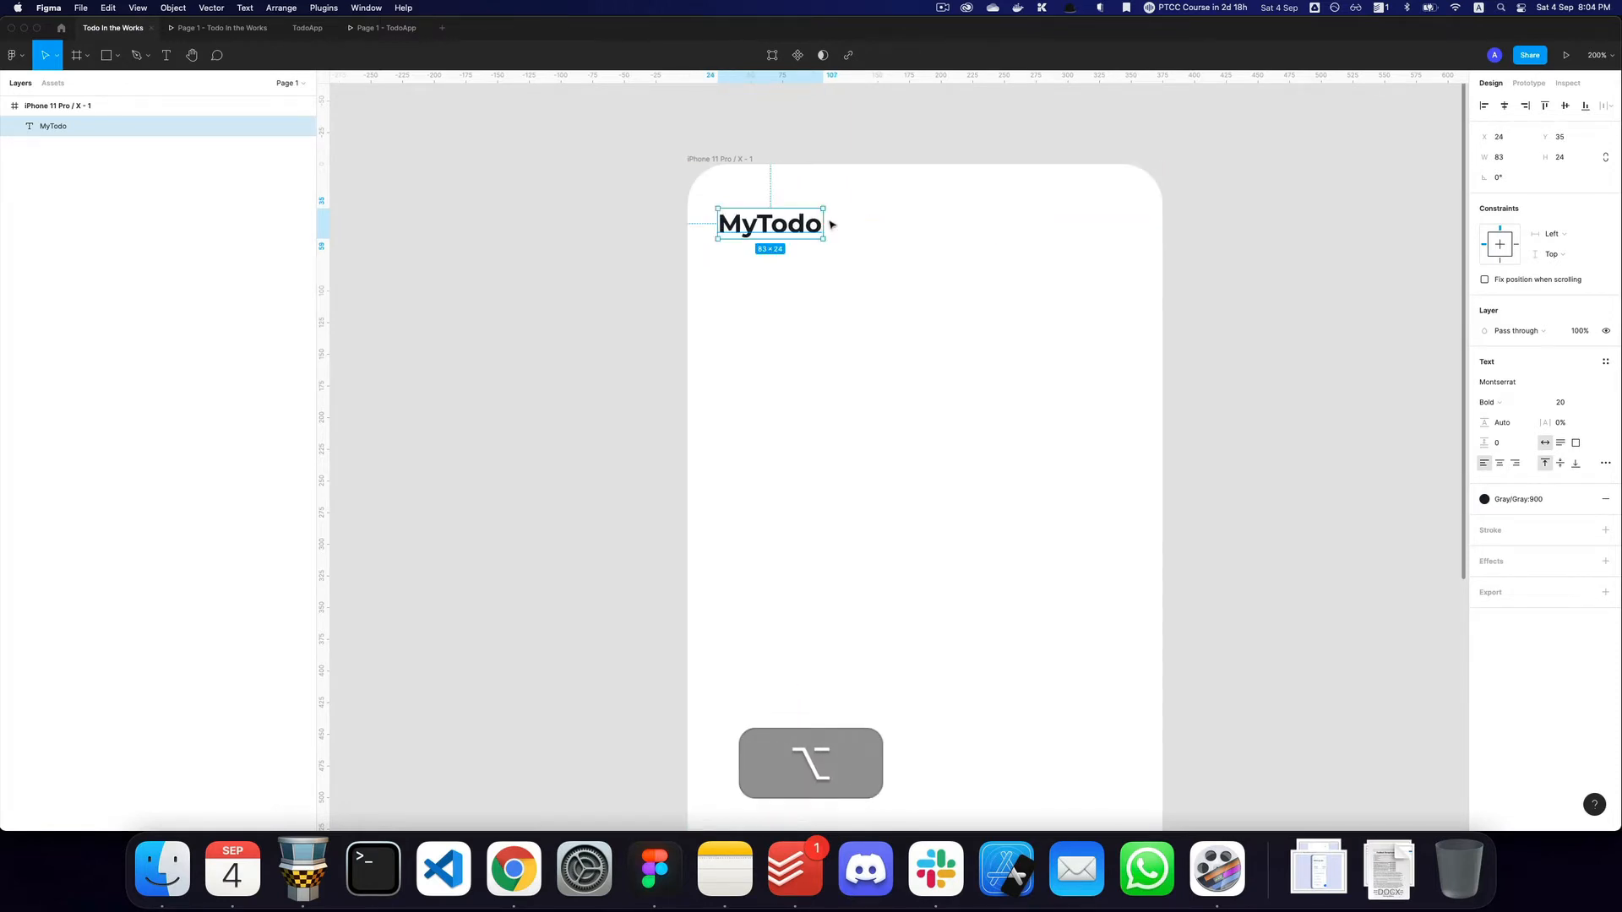
pyautogui.click(1103, 226)
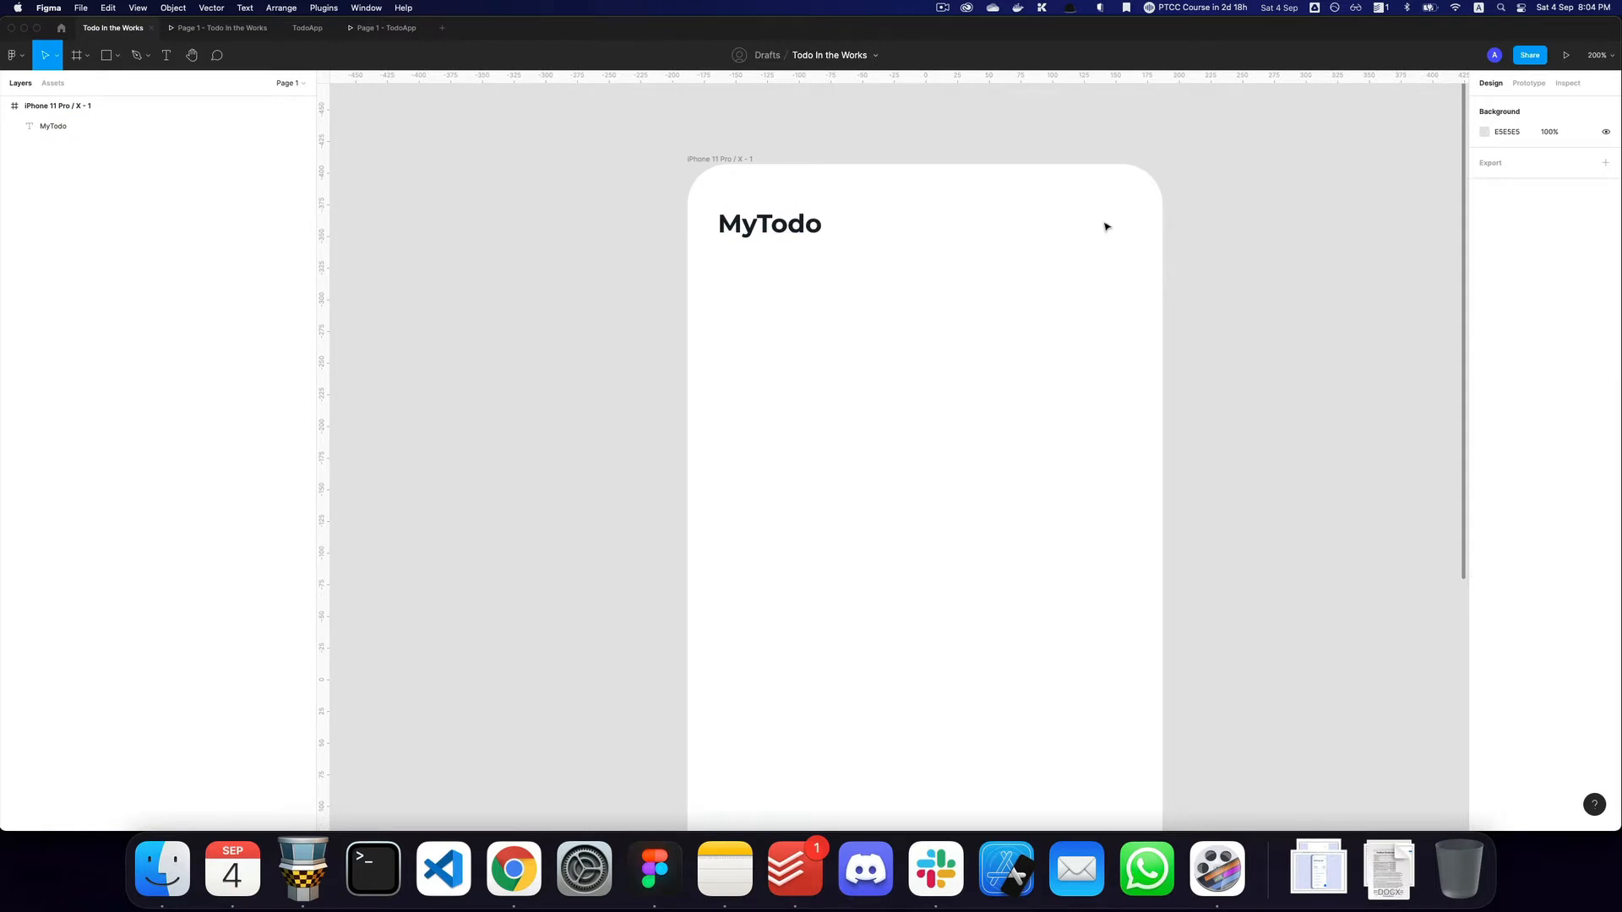
pyautogui.hotkey('shift', 'i')
pyautogui.write('C')
pyautogui.press('BackSpace')
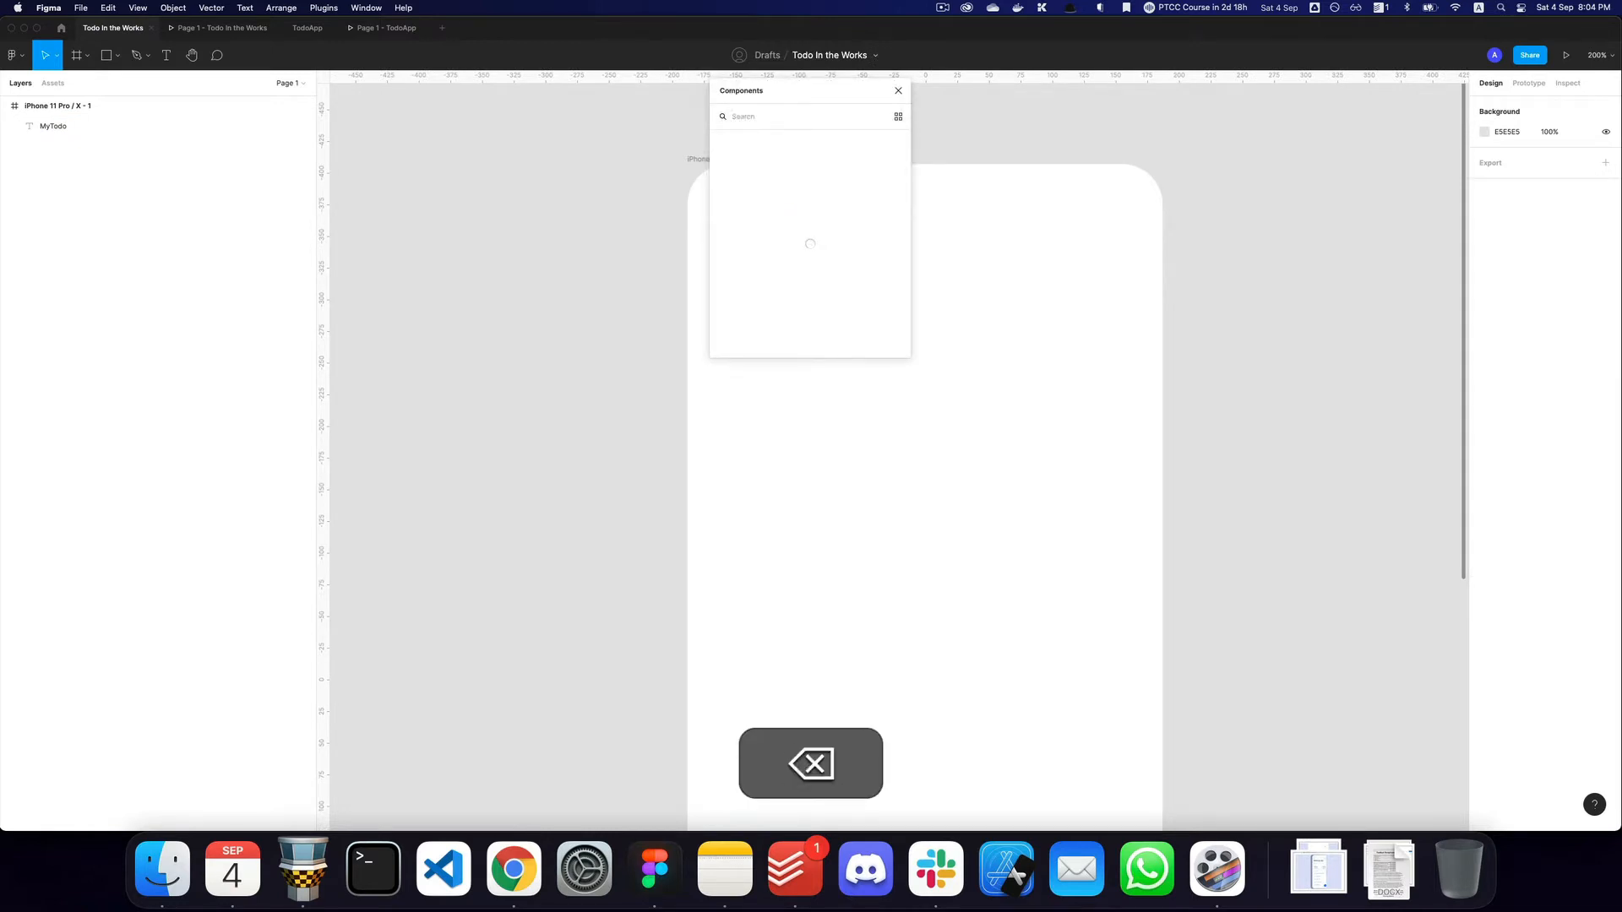
pyautogui.press('super+BackSpace')
# Run the Iconly v2.3 plugin.
pyautogui.press('super+p')
pyautogui.write('iconl')
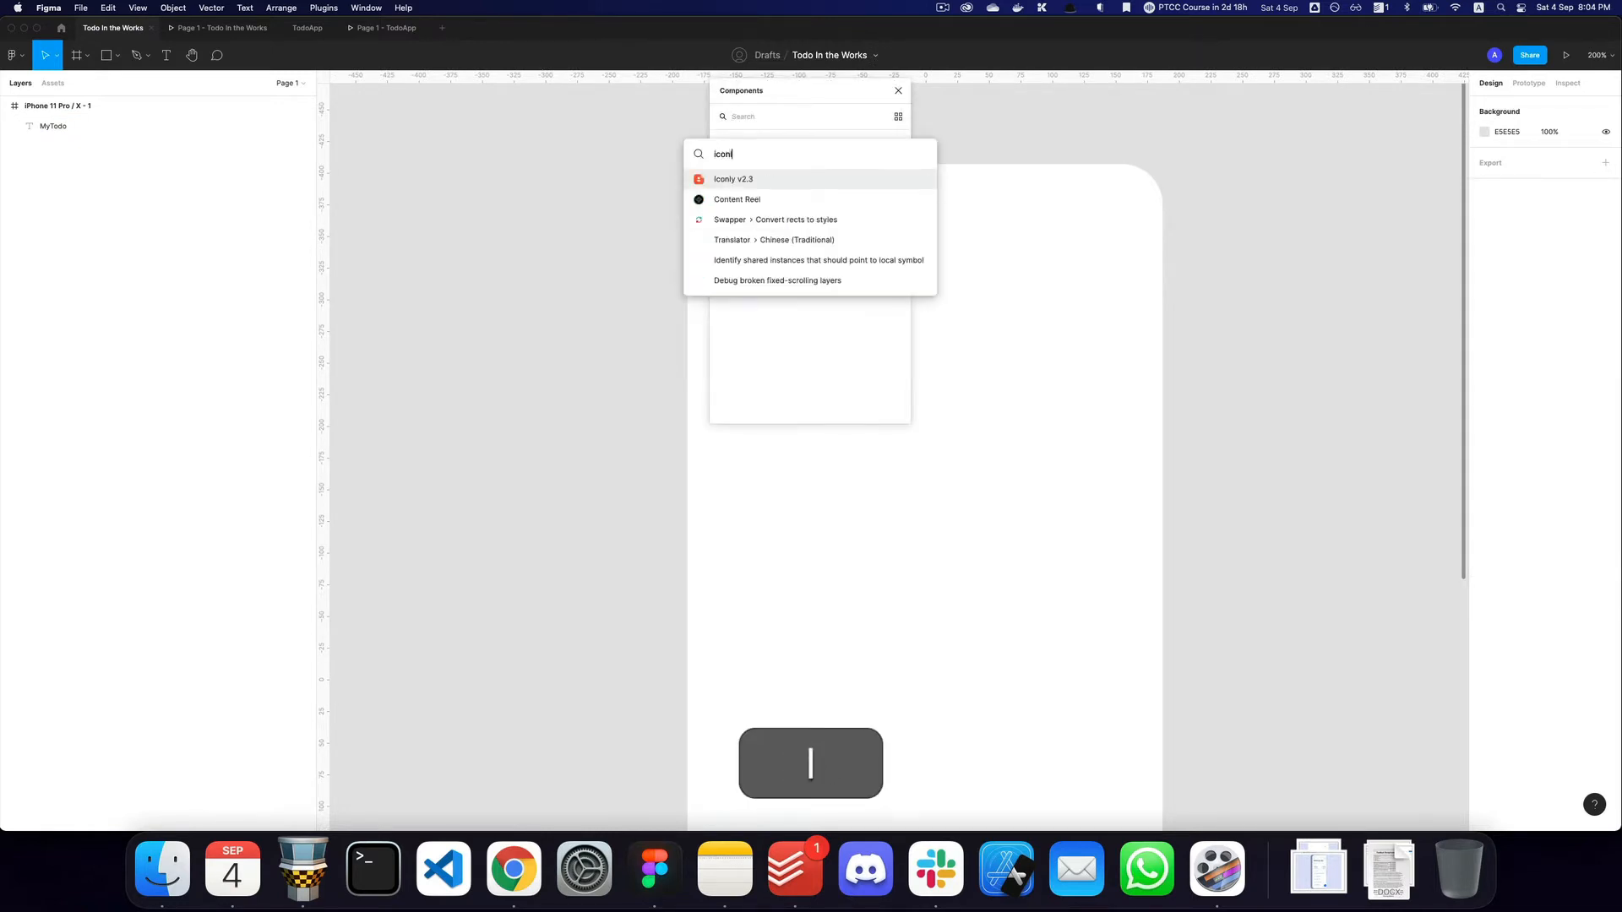
pyautogui.write('y')
pyautogui.press('Return')
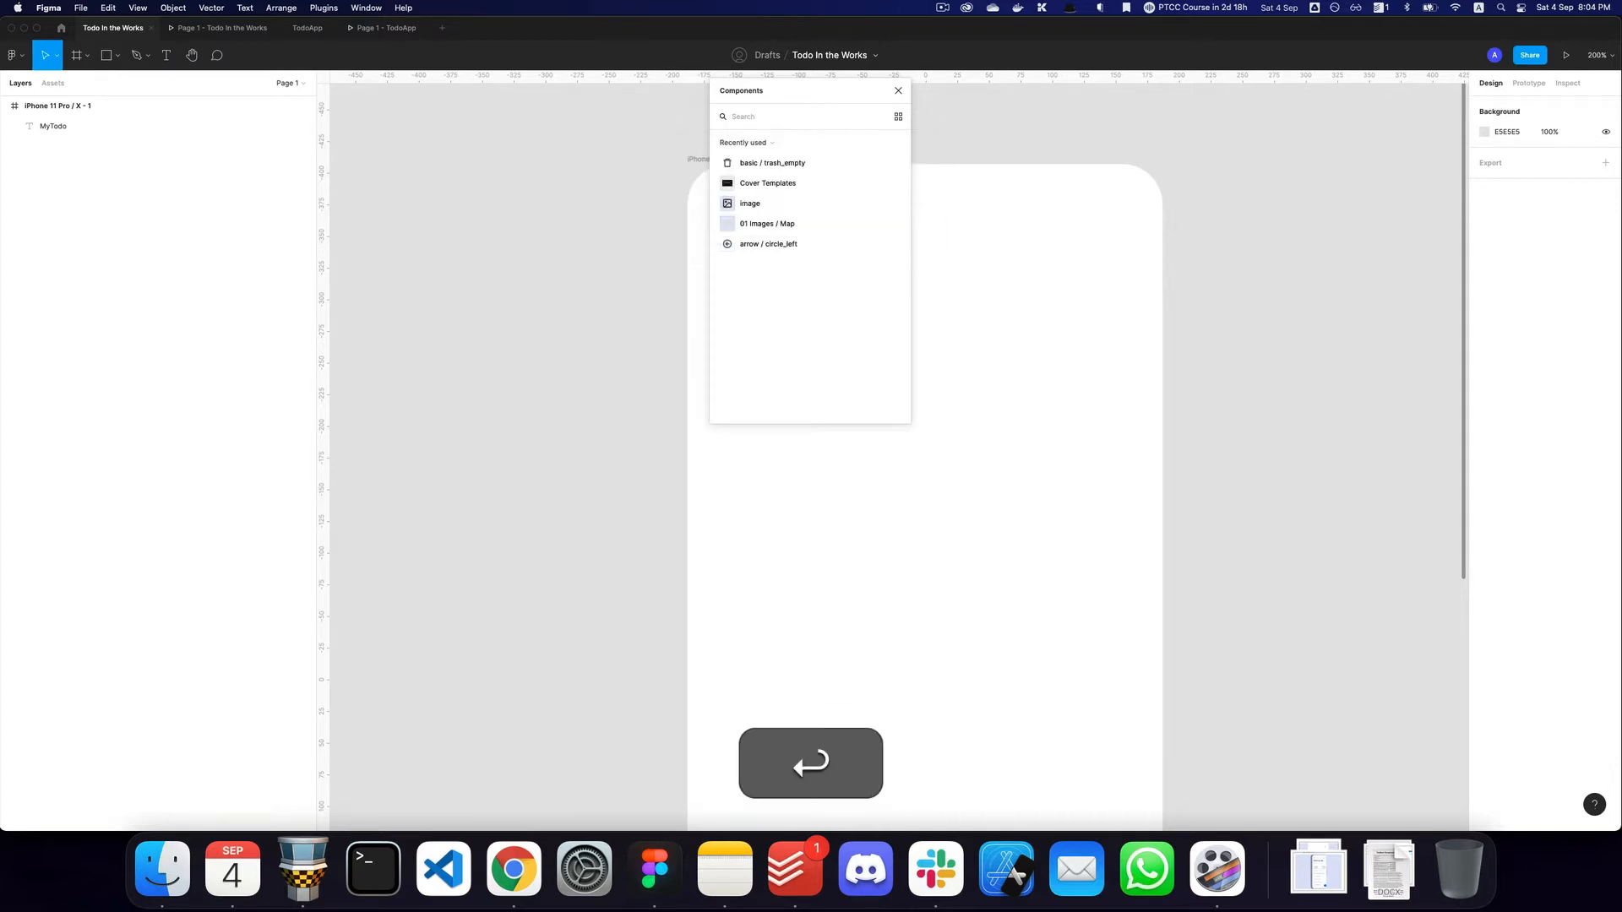
# Search Iconly for "cate", insert the Light-style category icon, and close the plugin and the components list.
pyautogui.write('cate')
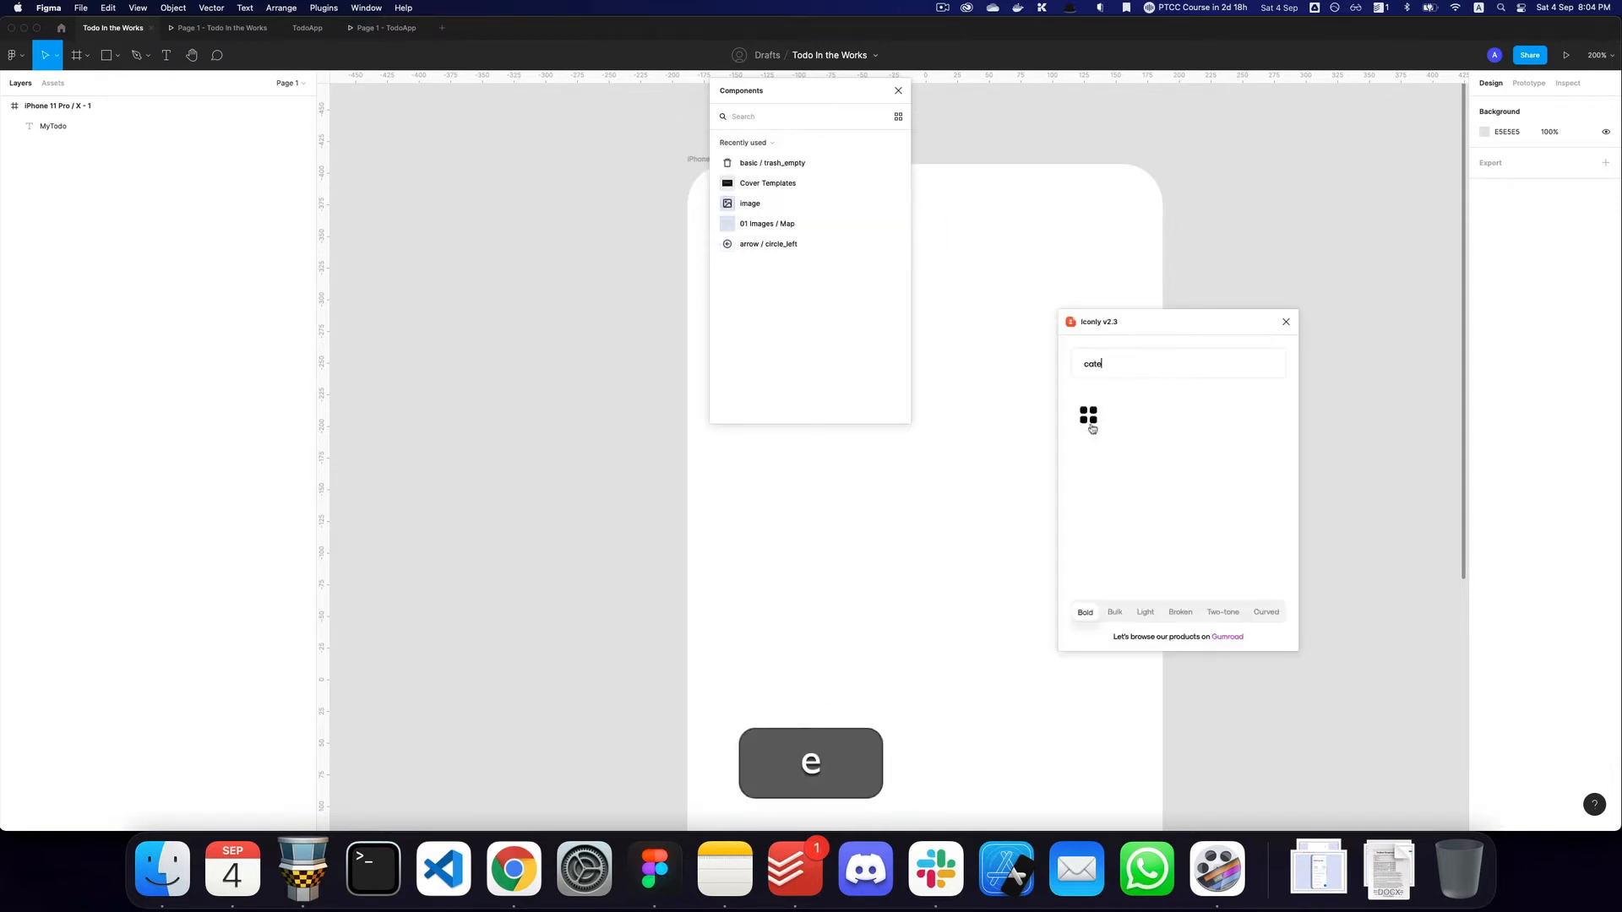
pyautogui.click(1144, 611)
pyautogui.click(1088, 414)
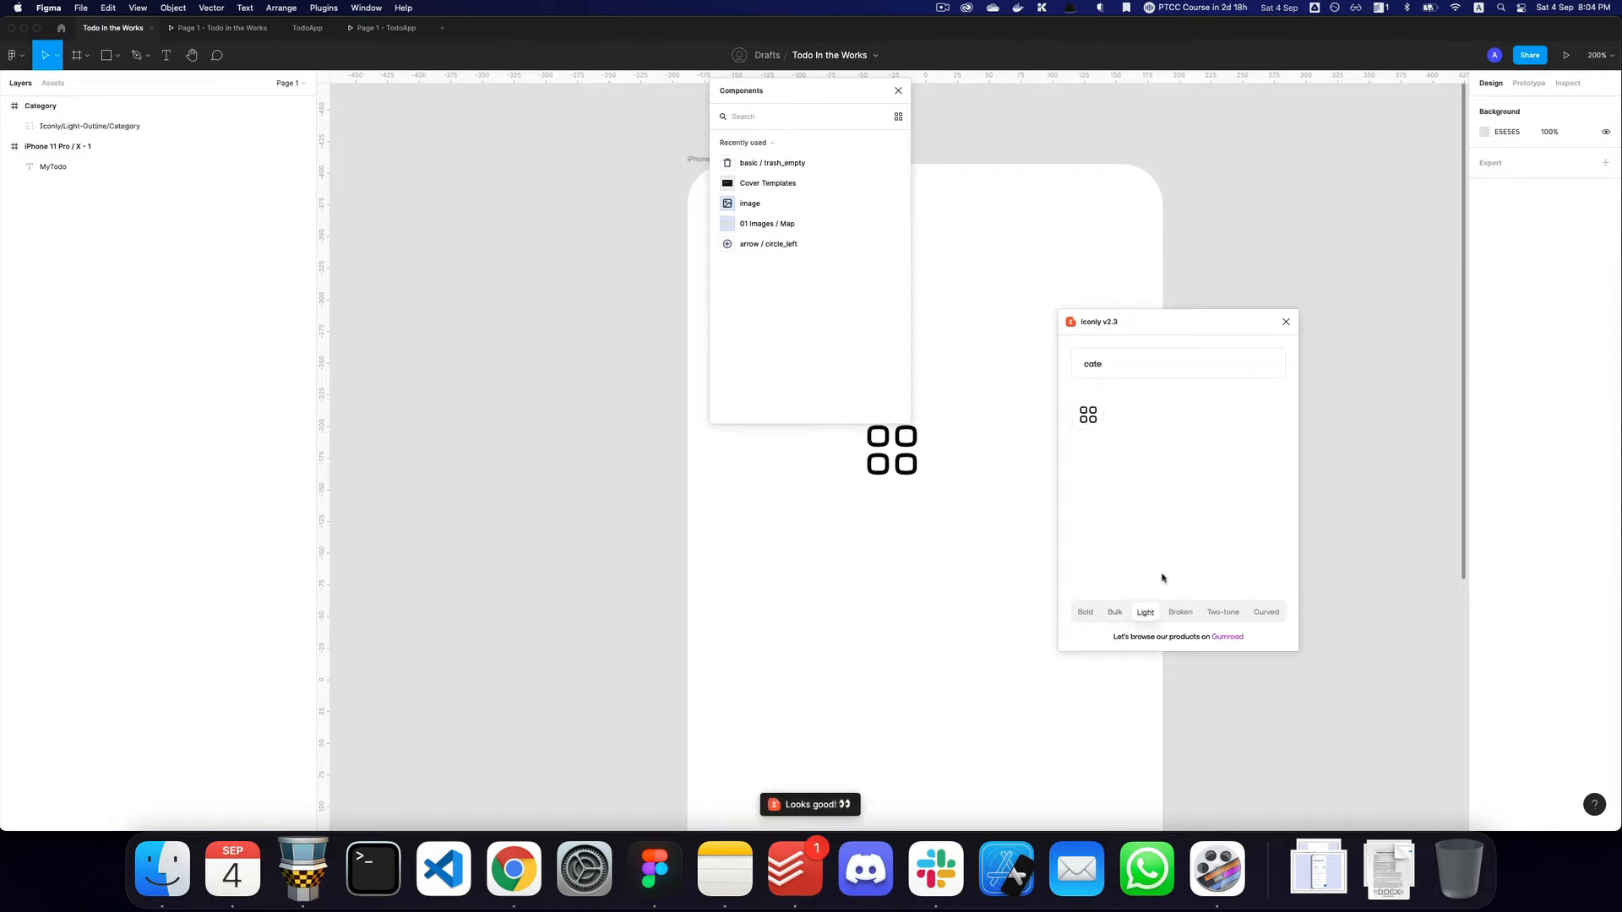
pyautogui.click(1182, 616)
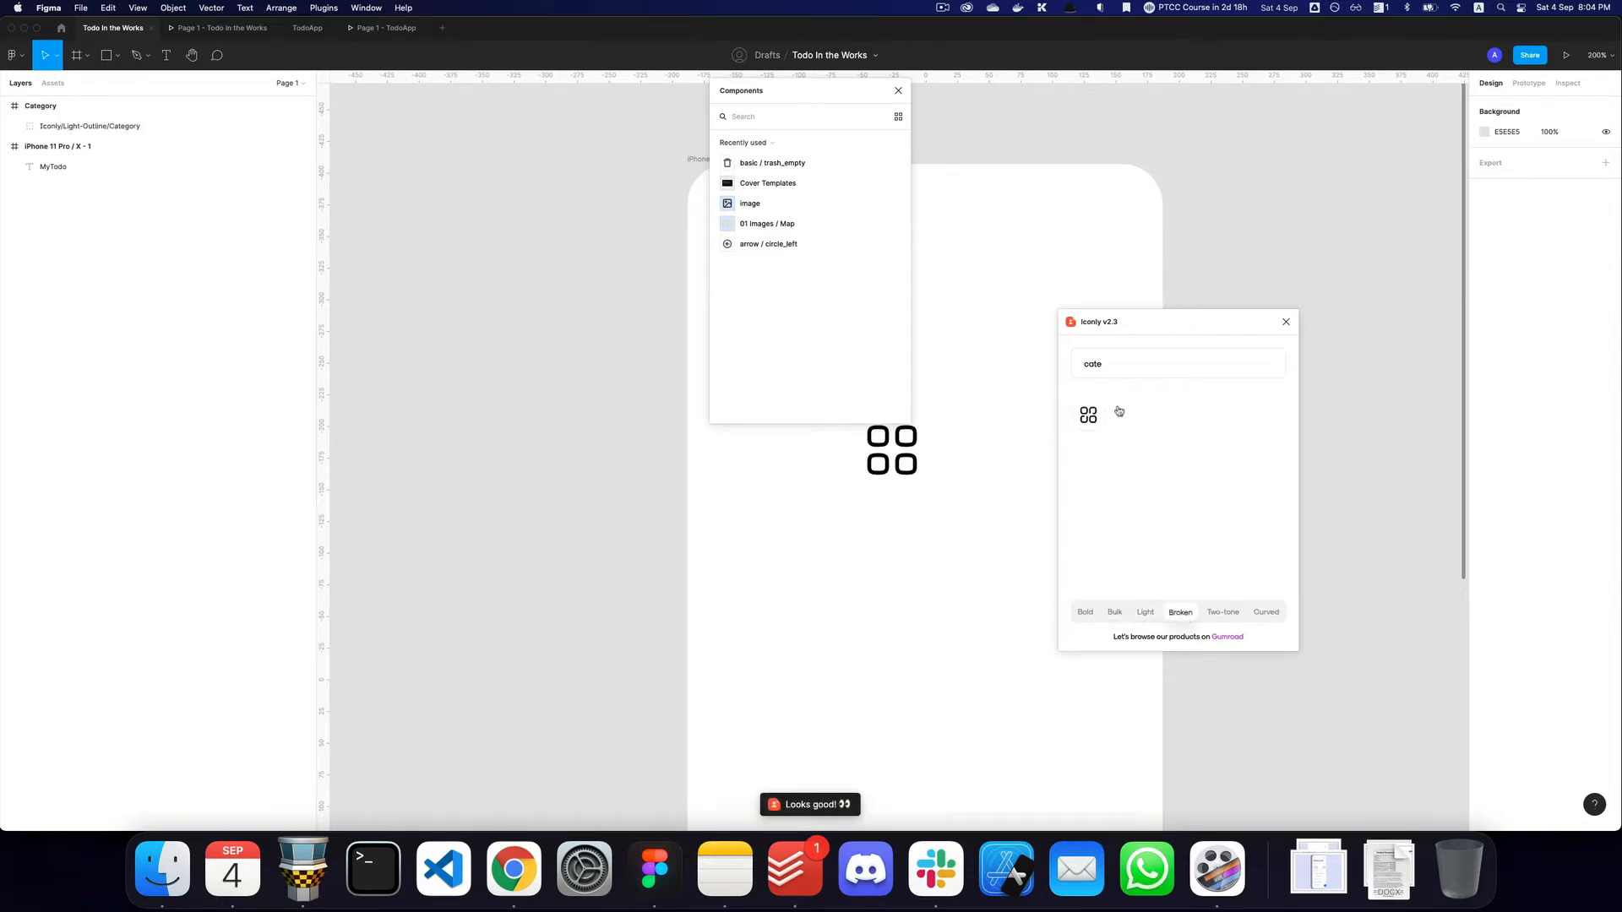
pyautogui.click(1285, 322)
pyautogui.click(897, 90)
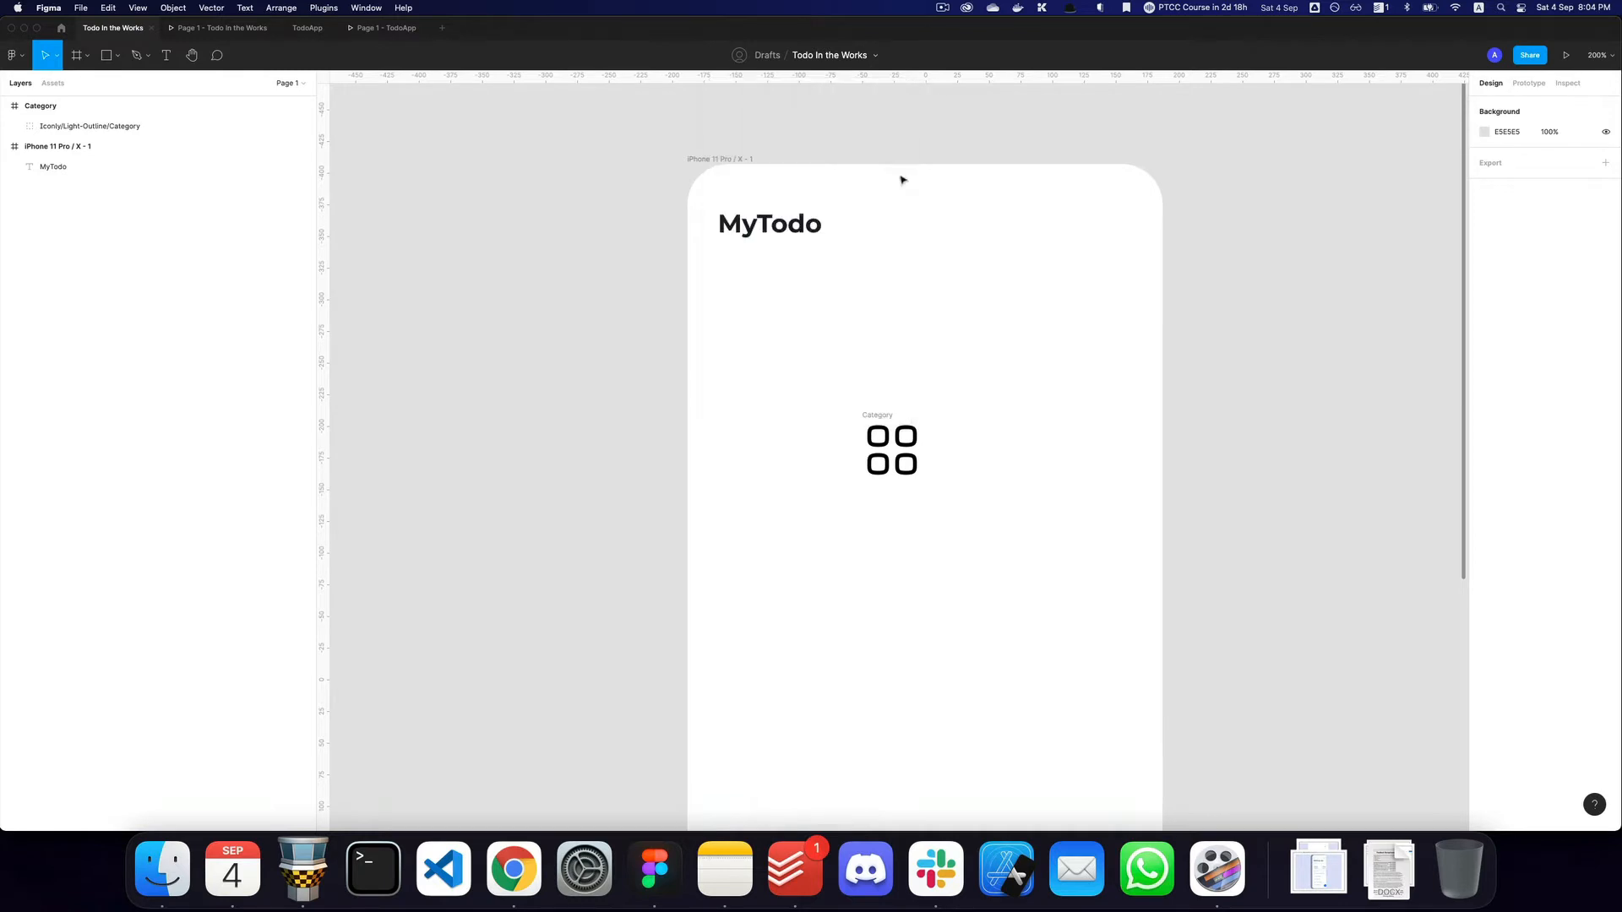
# Move the category icon to the far side of the MyTodo header, resize it to 24 × 24, and check the prototype preview.
pyautogui.click(896, 435)
pyautogui.moveTo(900, 426); pyautogui.dragTo(1090, 222)
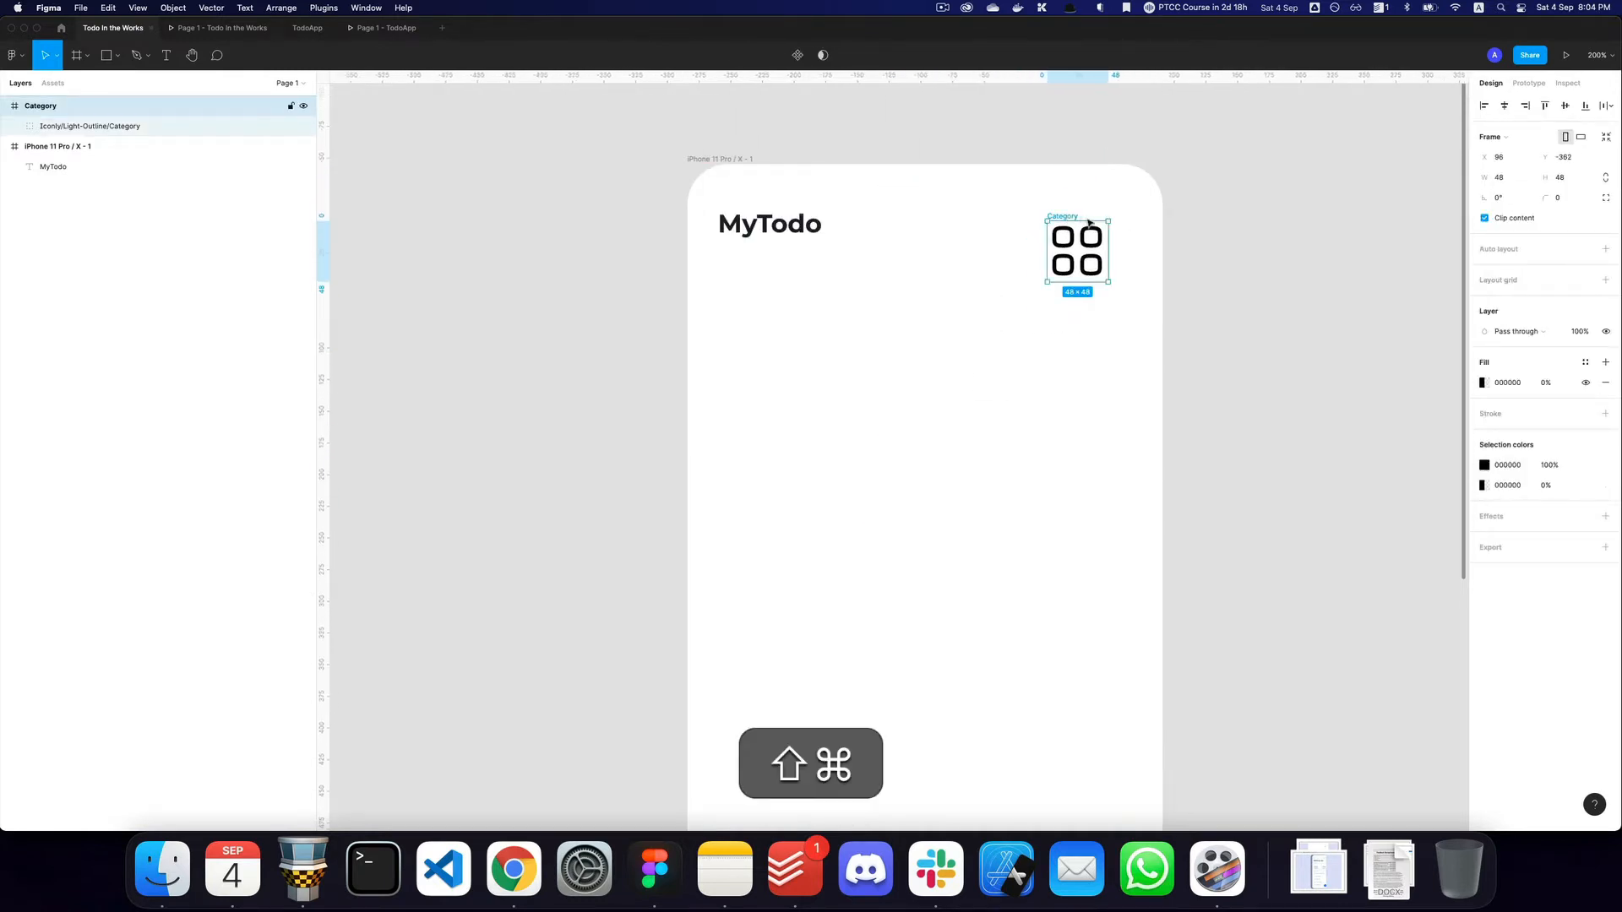
pyautogui.press('super+shift+s')
pyautogui.press('Escape')
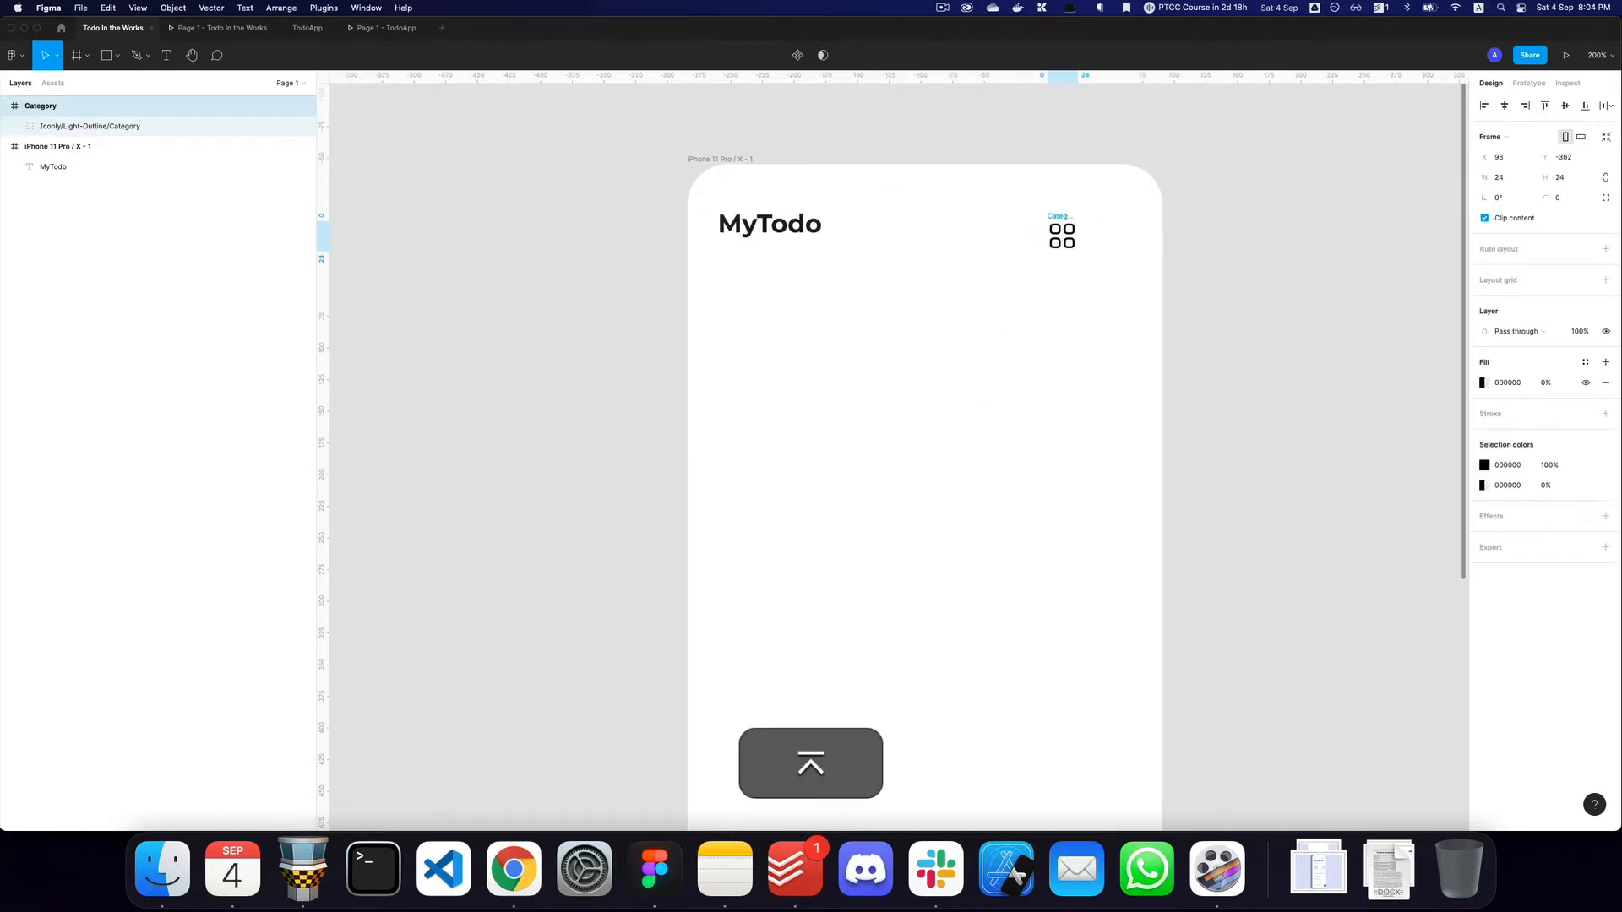
pyautogui.press('super+3')
pyautogui.press('super+2')
# Cut the category icon, paste it inside the iPhone frame, align it level with the MyTodo title opposite it, and preview the result.
pyautogui.press('super+x')
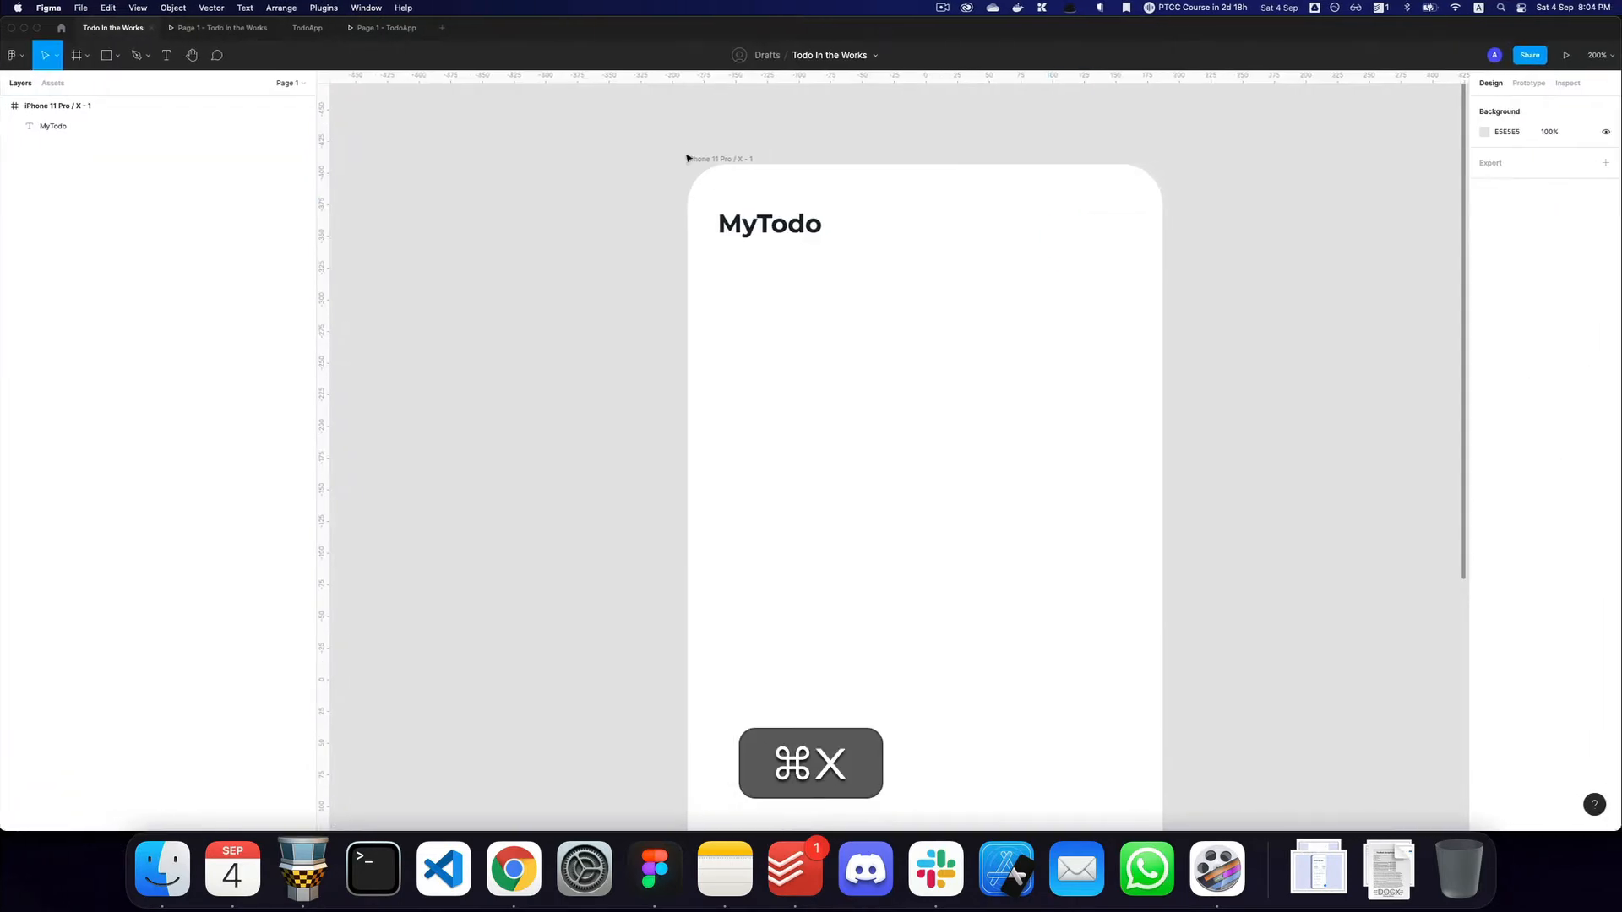
pyautogui.click(688, 159)
pyautogui.press('super+v')
pyautogui.press('alt+super+1')
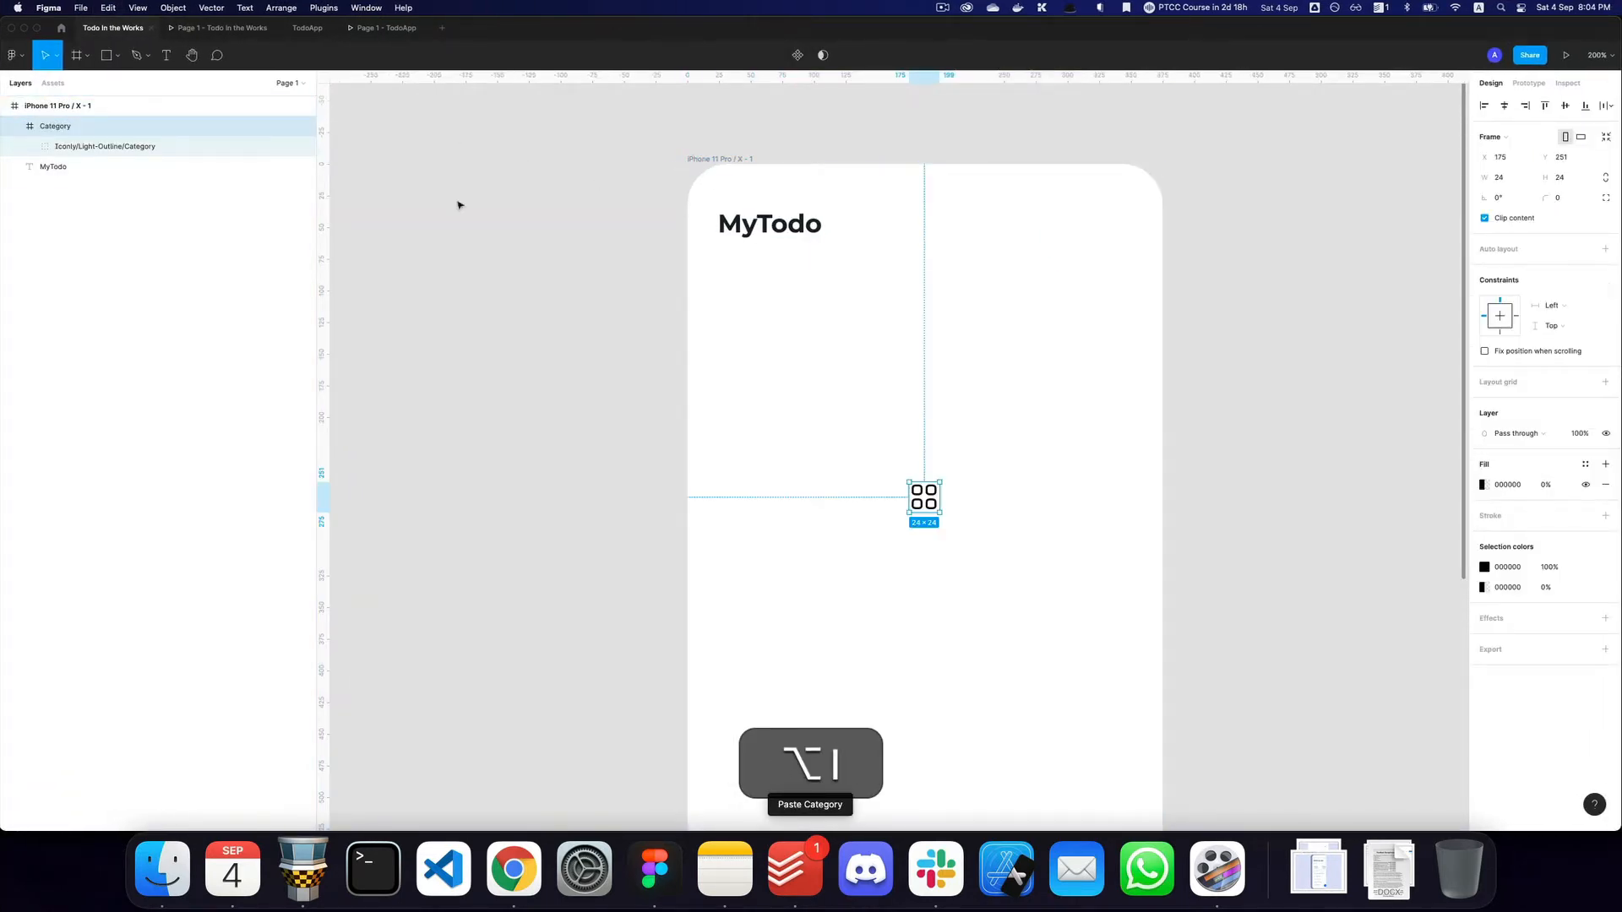
pyautogui.moveTo(921, 510); pyautogui.dragTo(1096, 230)
pyautogui.press('super+3')
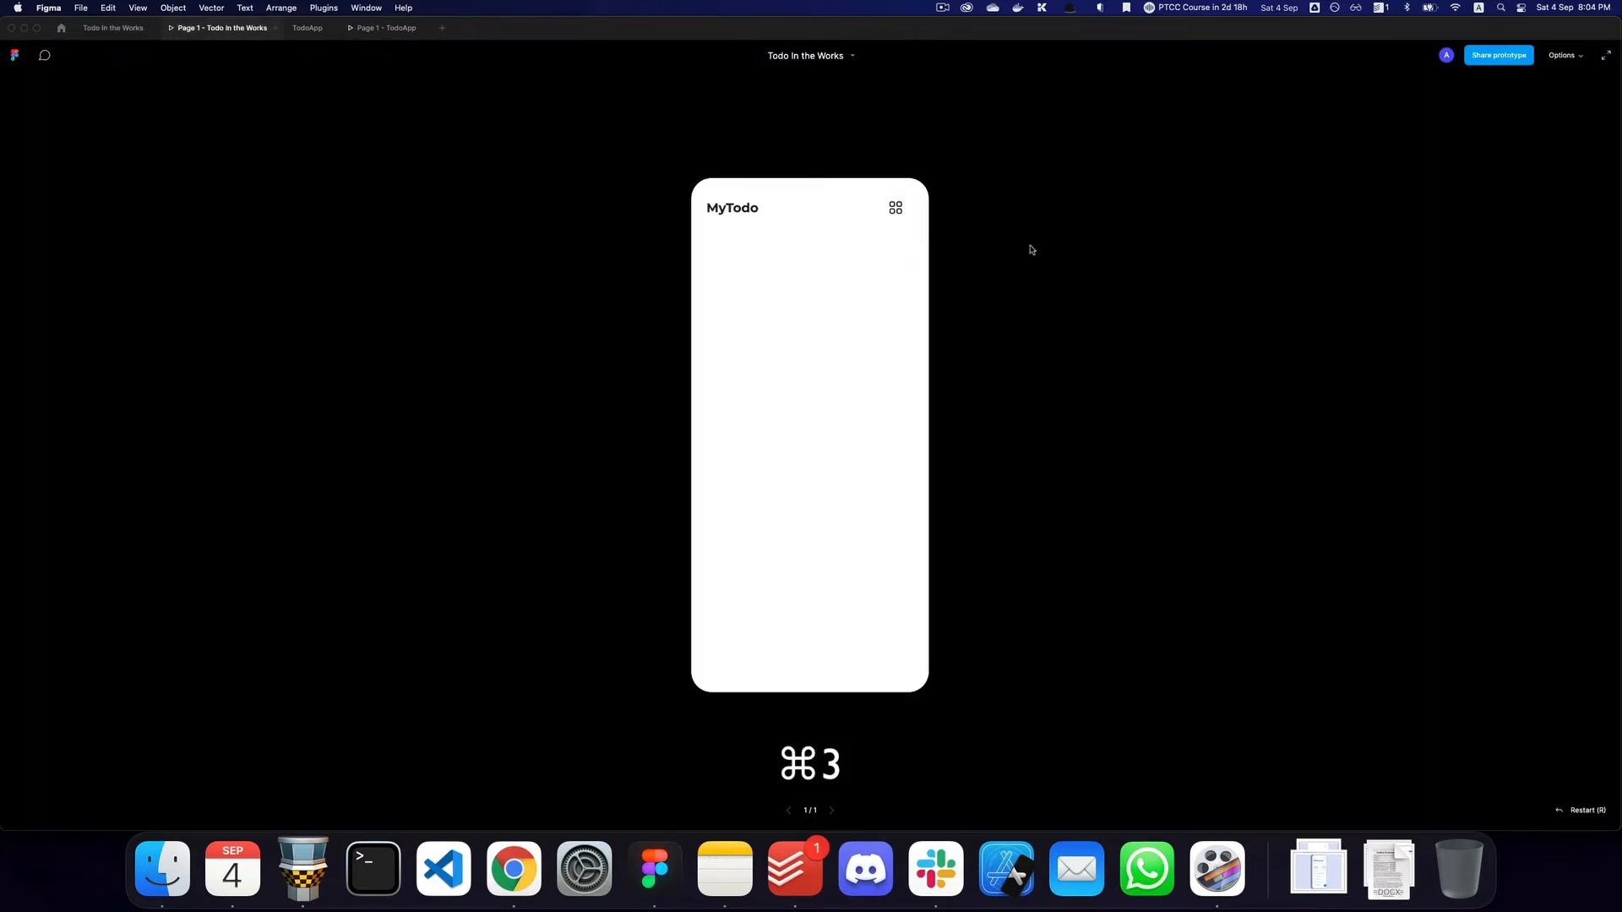
pyautogui.press('super+2')
# Wrap the MyTodo title and category icon in a horizontal auto layout and stretch it across the full 375 frame width at Y 34.
pyautogui.click(773, 228)
pyautogui.keyDown('shift'); pyautogui.click(1098, 227); pyautogui.keyUp('shift')
pyautogui.hotkey('shift', 'a')
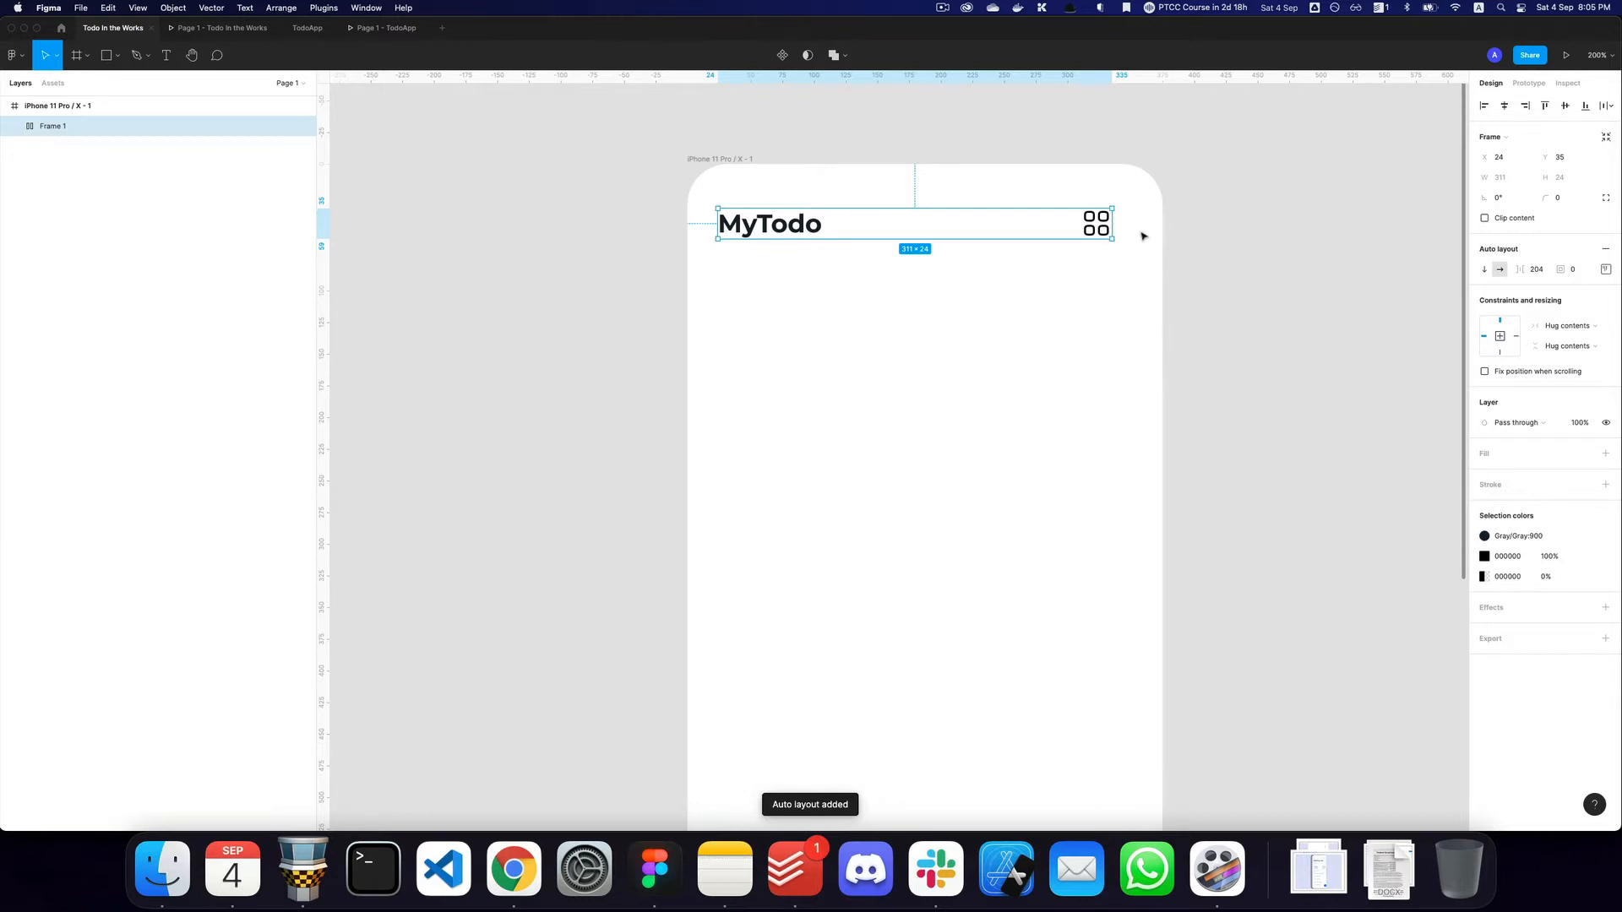
pyautogui.moveTo(1088, 228); pyautogui.dragTo(1165, 219)
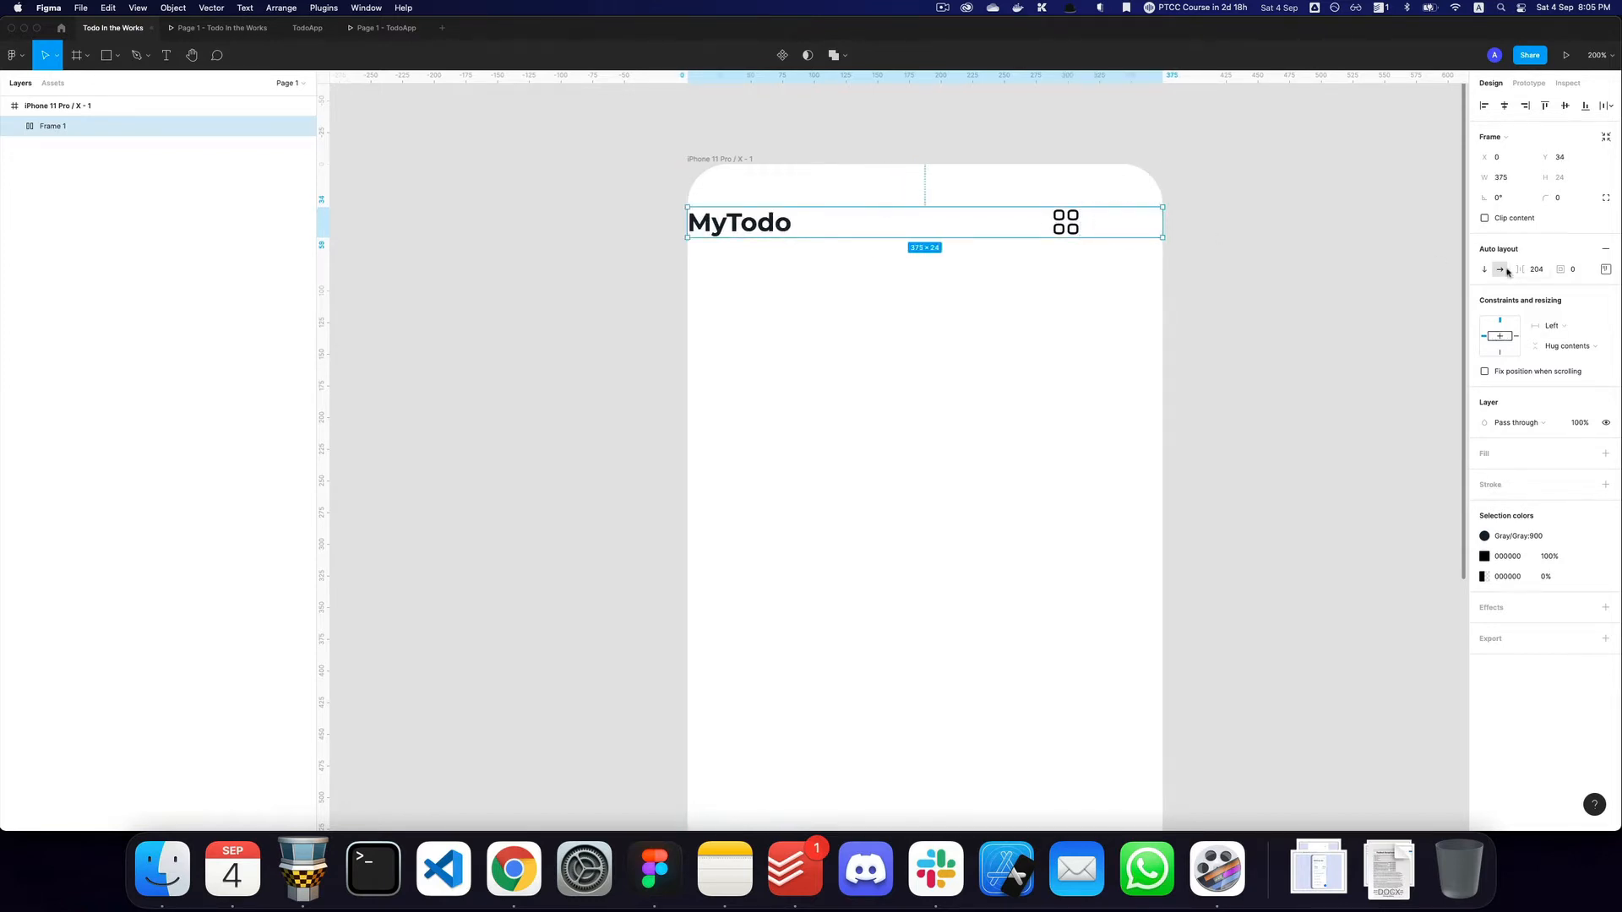
# Set the header auto layout's spacing between items to Auto.
pyautogui.click(1533, 269)
pyautogui.write('auto')
pyautogui.press('Return')
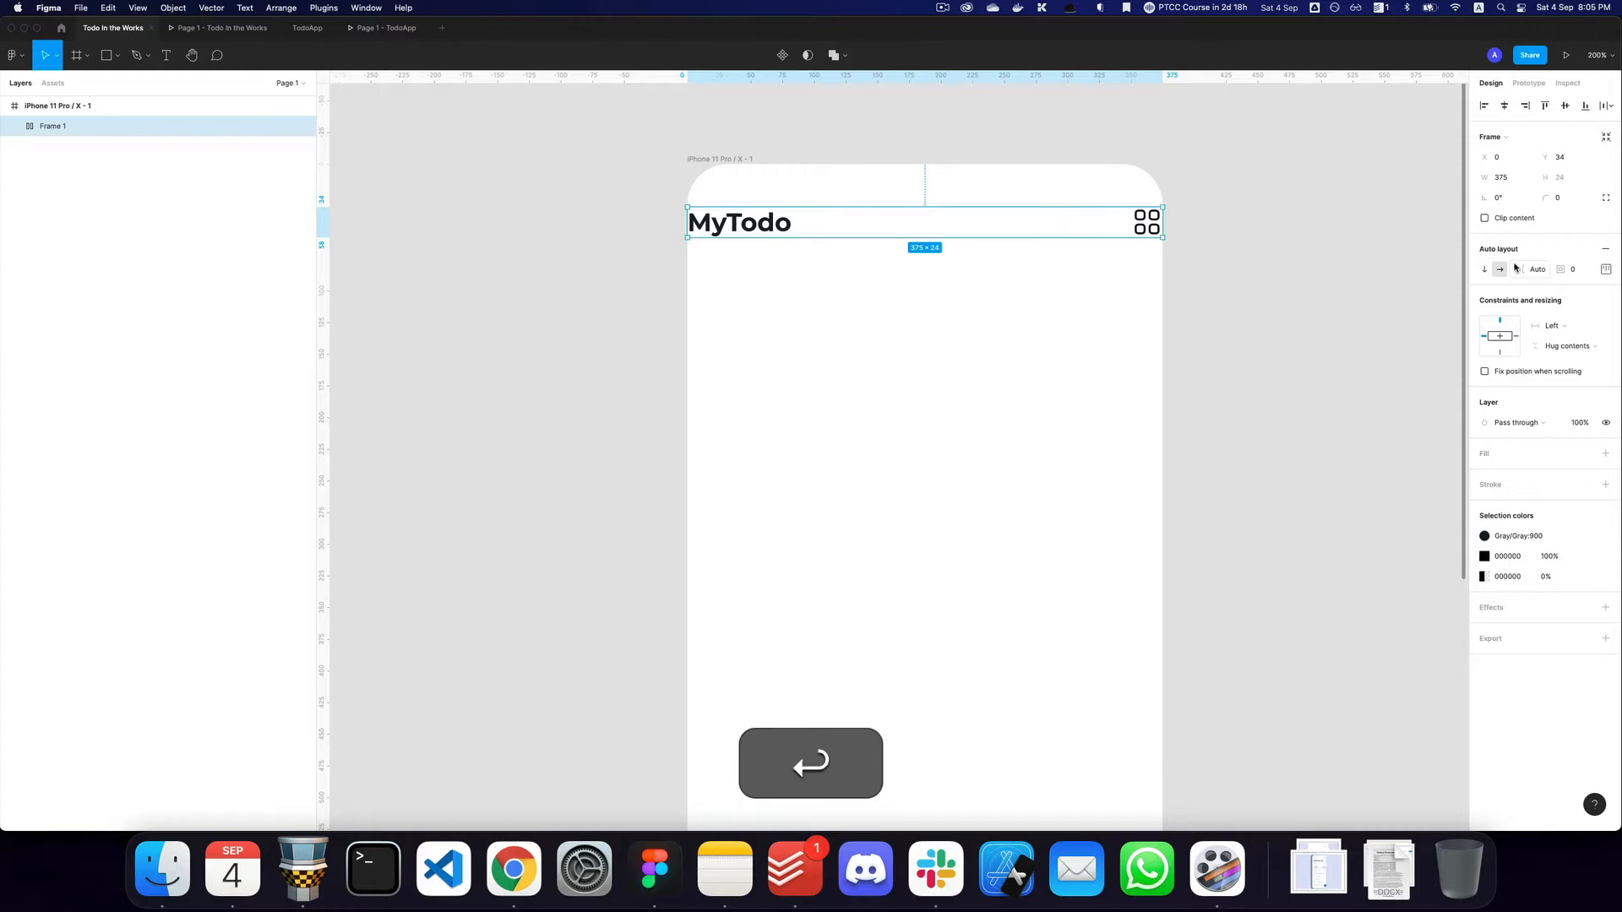
# Set the header auto layout's left and right padding to 24 and check the prototype preview.
pyautogui.click(1605, 269)
pyautogui.click(1525, 325)
pyautogui.write('24')
pyautogui.press('Tab')
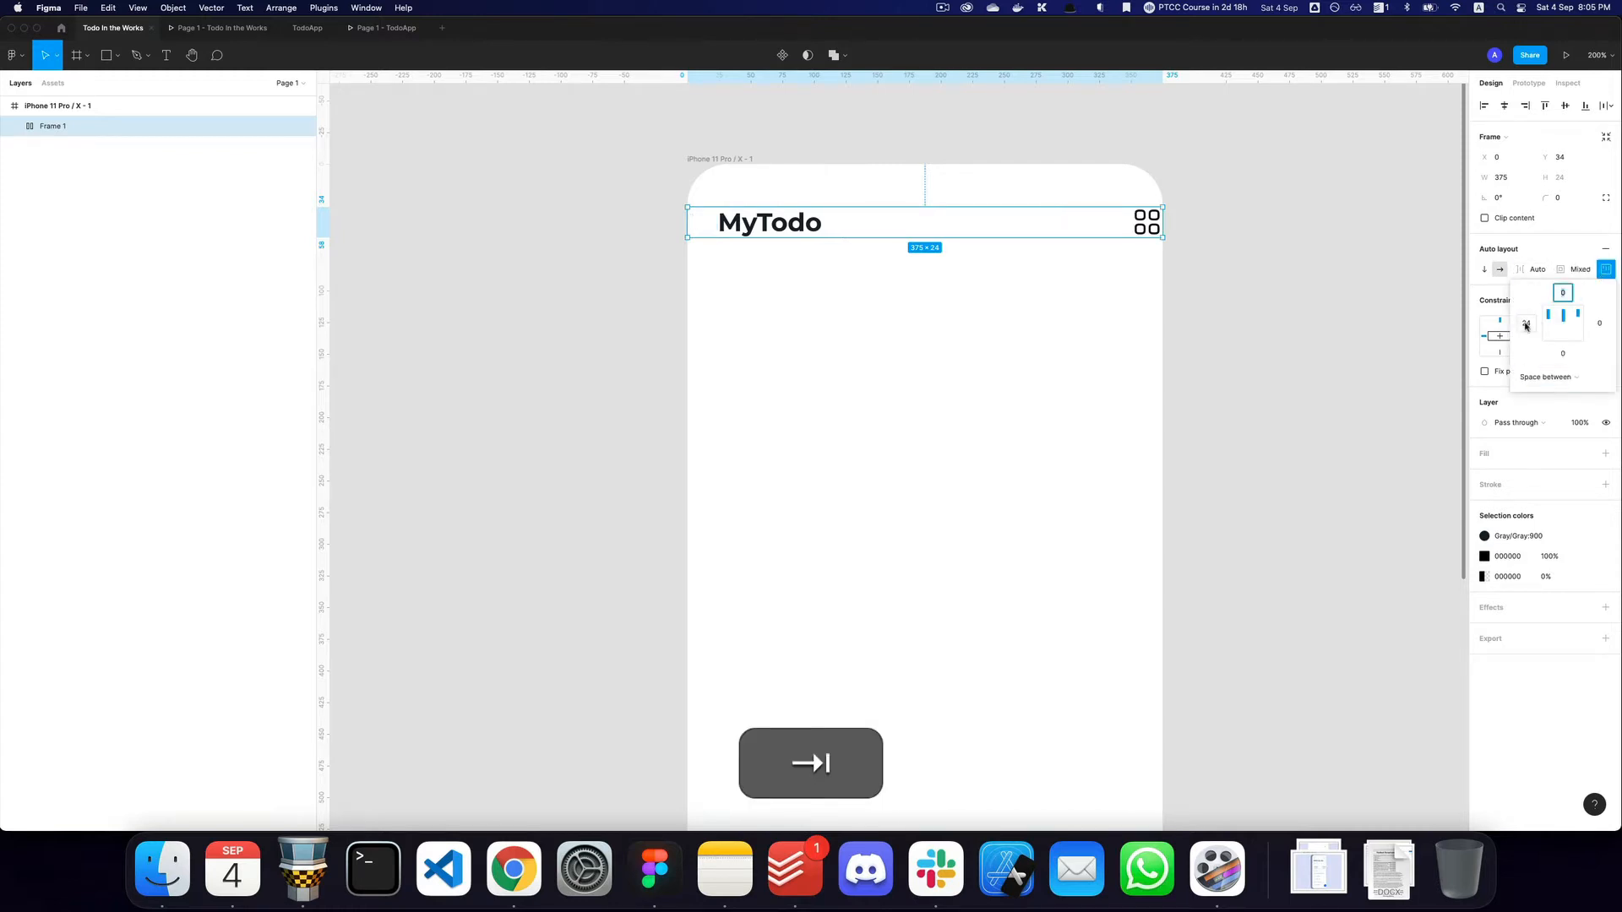
pyautogui.press('Tab')
pyautogui.write('24')
pyautogui.press('Return')
pyautogui.press('super+3')
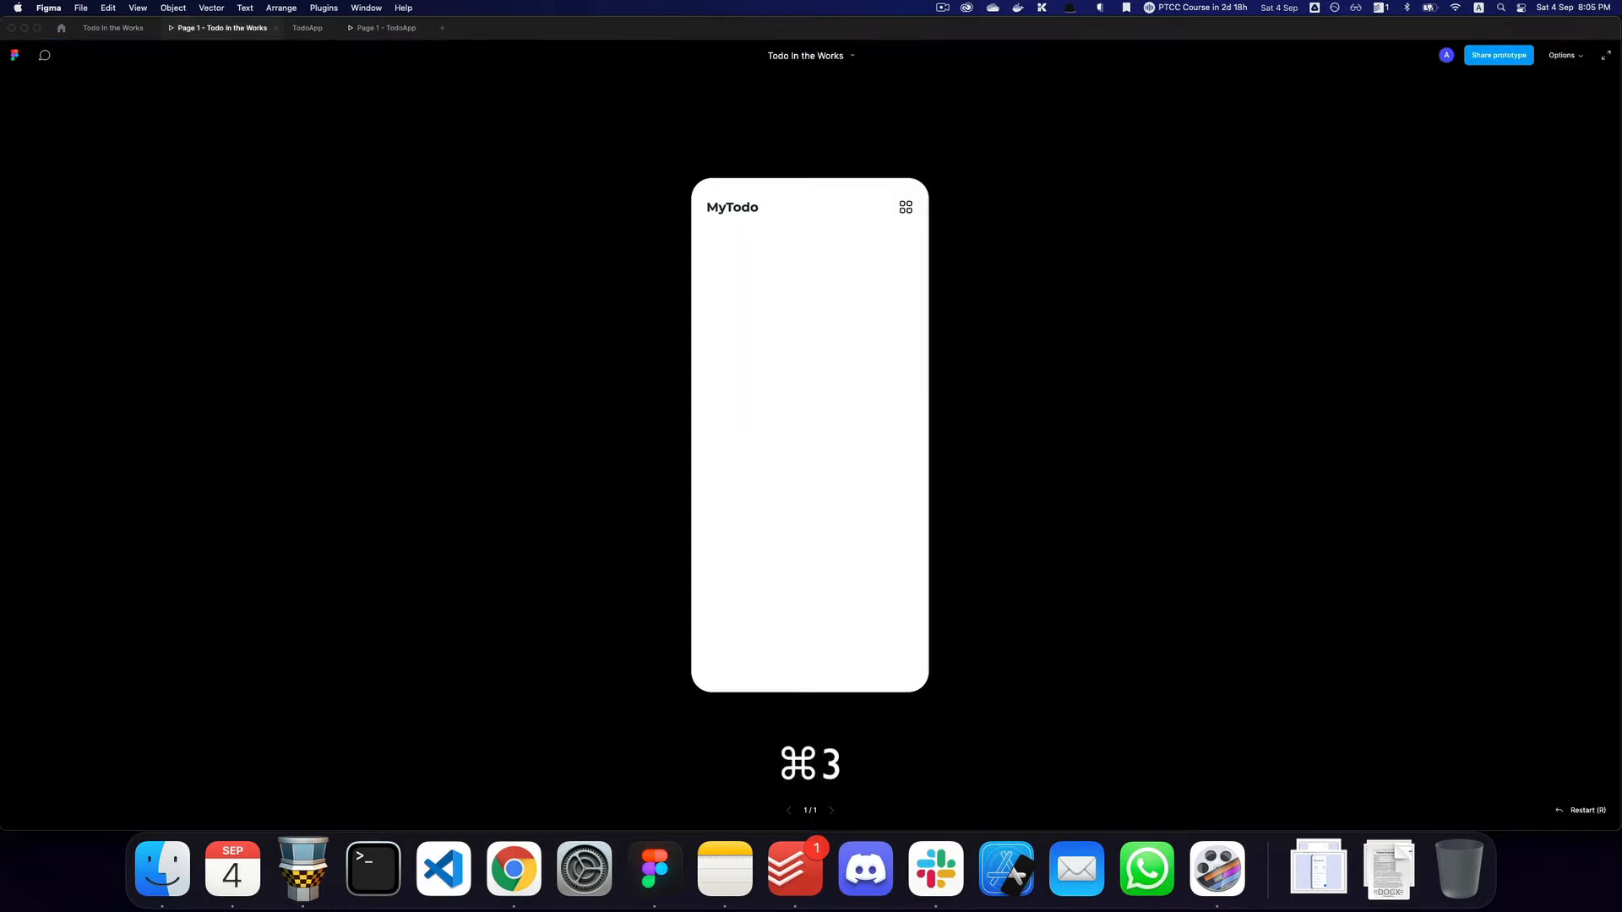
pyautogui.press('super+2')
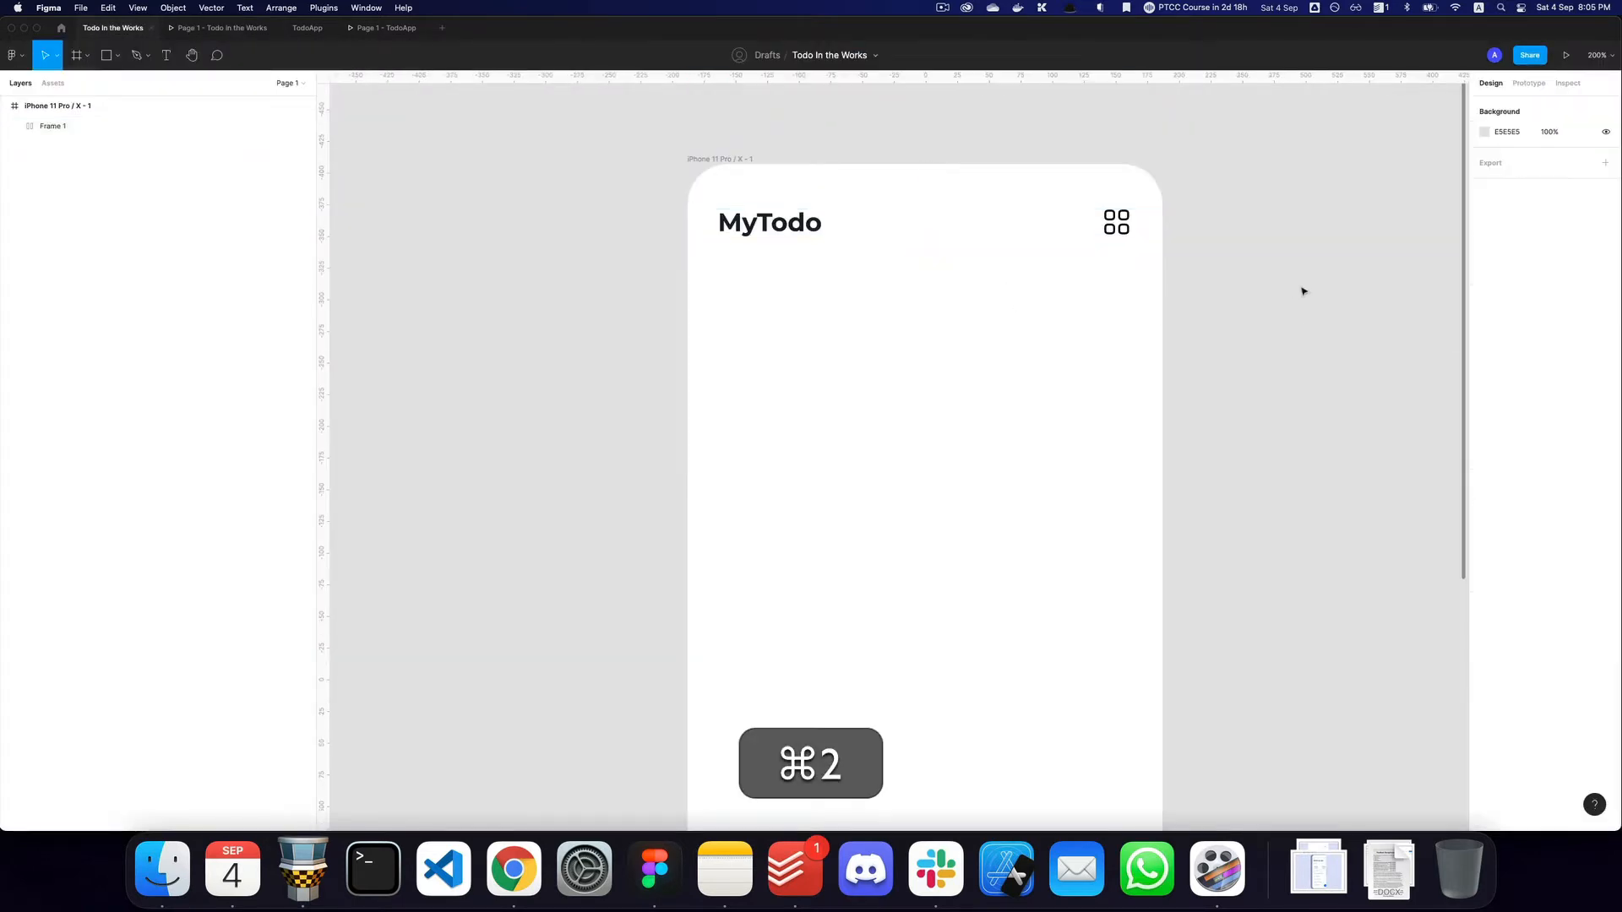
# Switch to the TodoApp file, examine the category cards on its Main screen, and return to the Todo In the Works file.
pyautogui.press('z')
pyautogui.keyDown('alt'); pyautogui.click(1303, 291); pyautogui.keyUp('alt')
pyautogui.press('space')
pyautogui.moveTo(1318, 314); pyautogui.dragTo(1116, 243)
pyautogui.moveTo(1124, 318); pyautogui.dragTo(1113, 369)
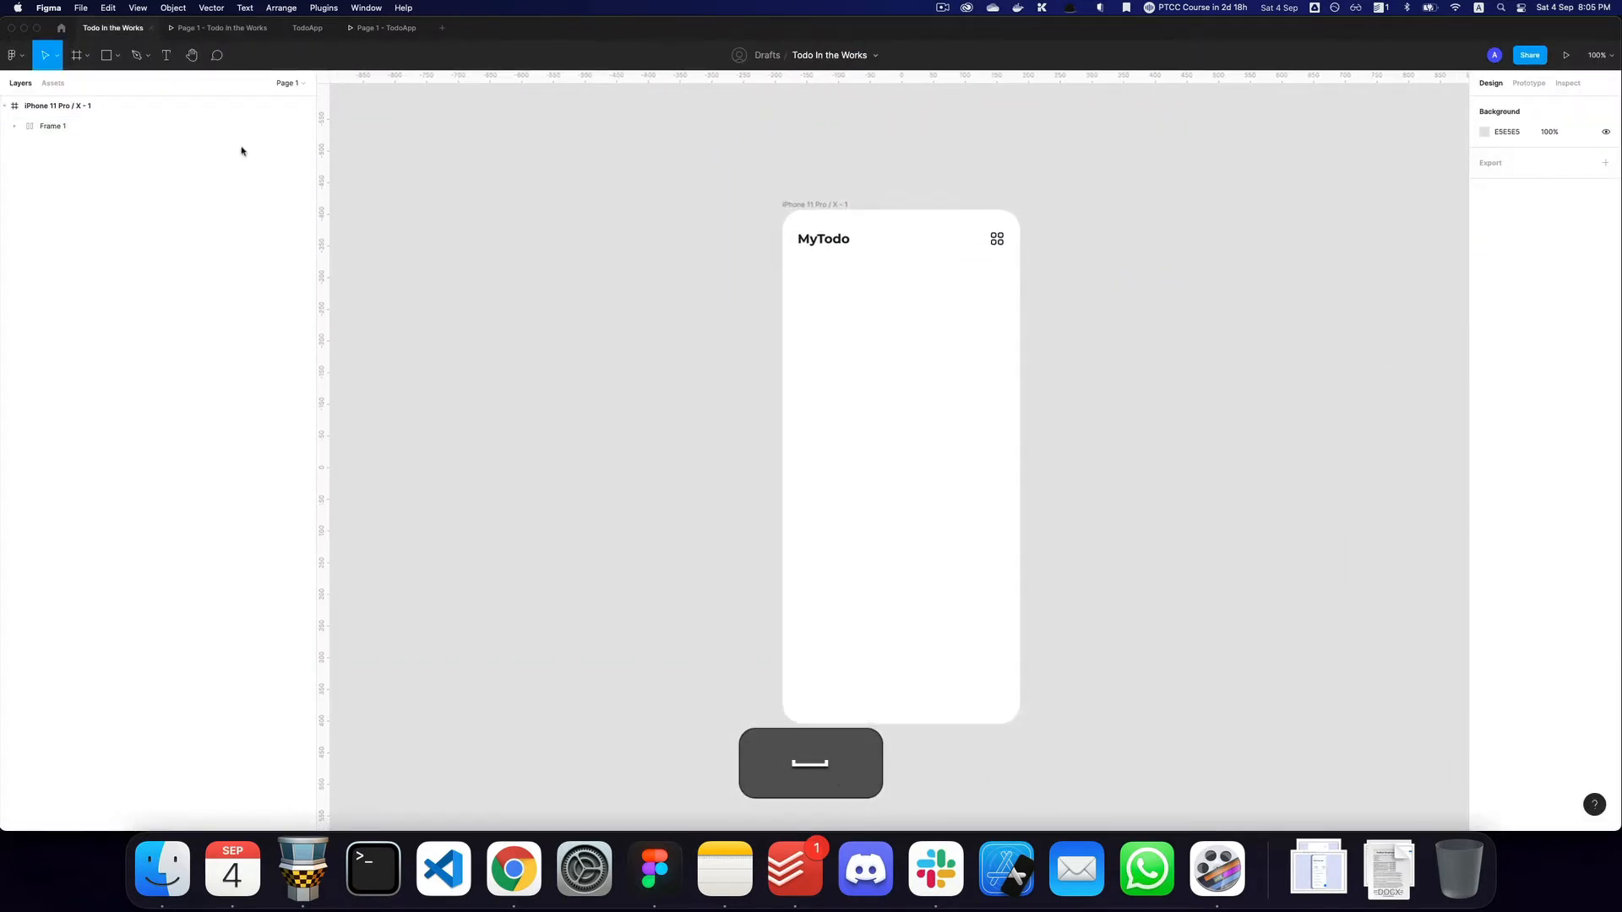
pyautogui.press('super')
pyautogui.click(307, 28)
pyautogui.press('z')
pyautogui.click(702, 358)
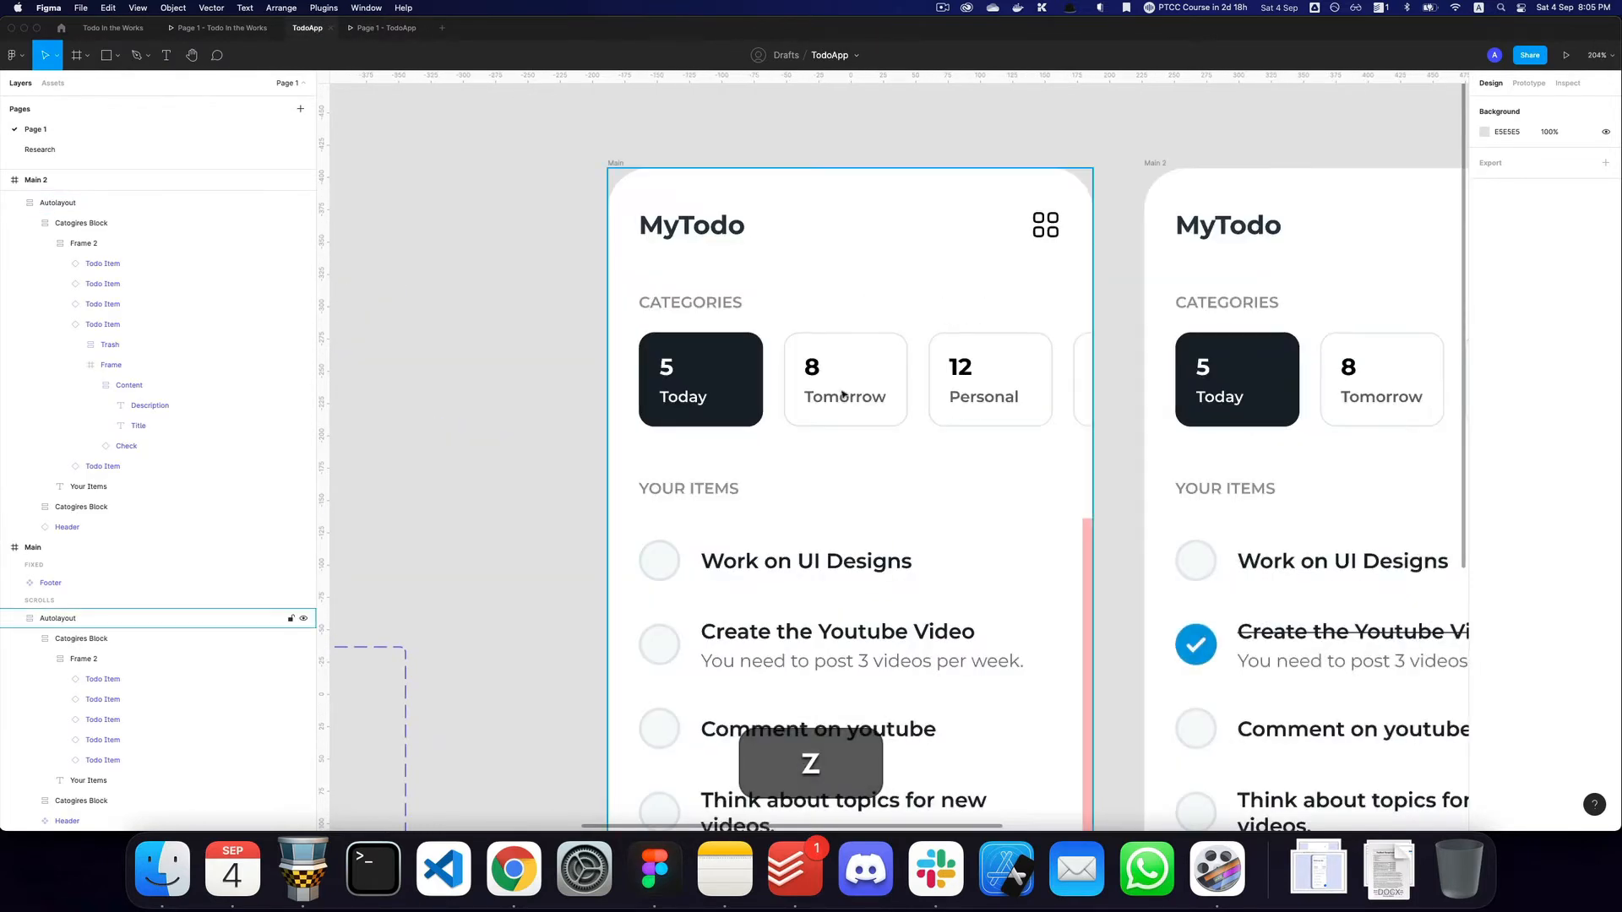
pyautogui.press('super+2')
# Draw a frame about 132 × 83 below the MyTodo title for the first category card.
pyautogui.press('z')
pyautogui.click(923, 291)
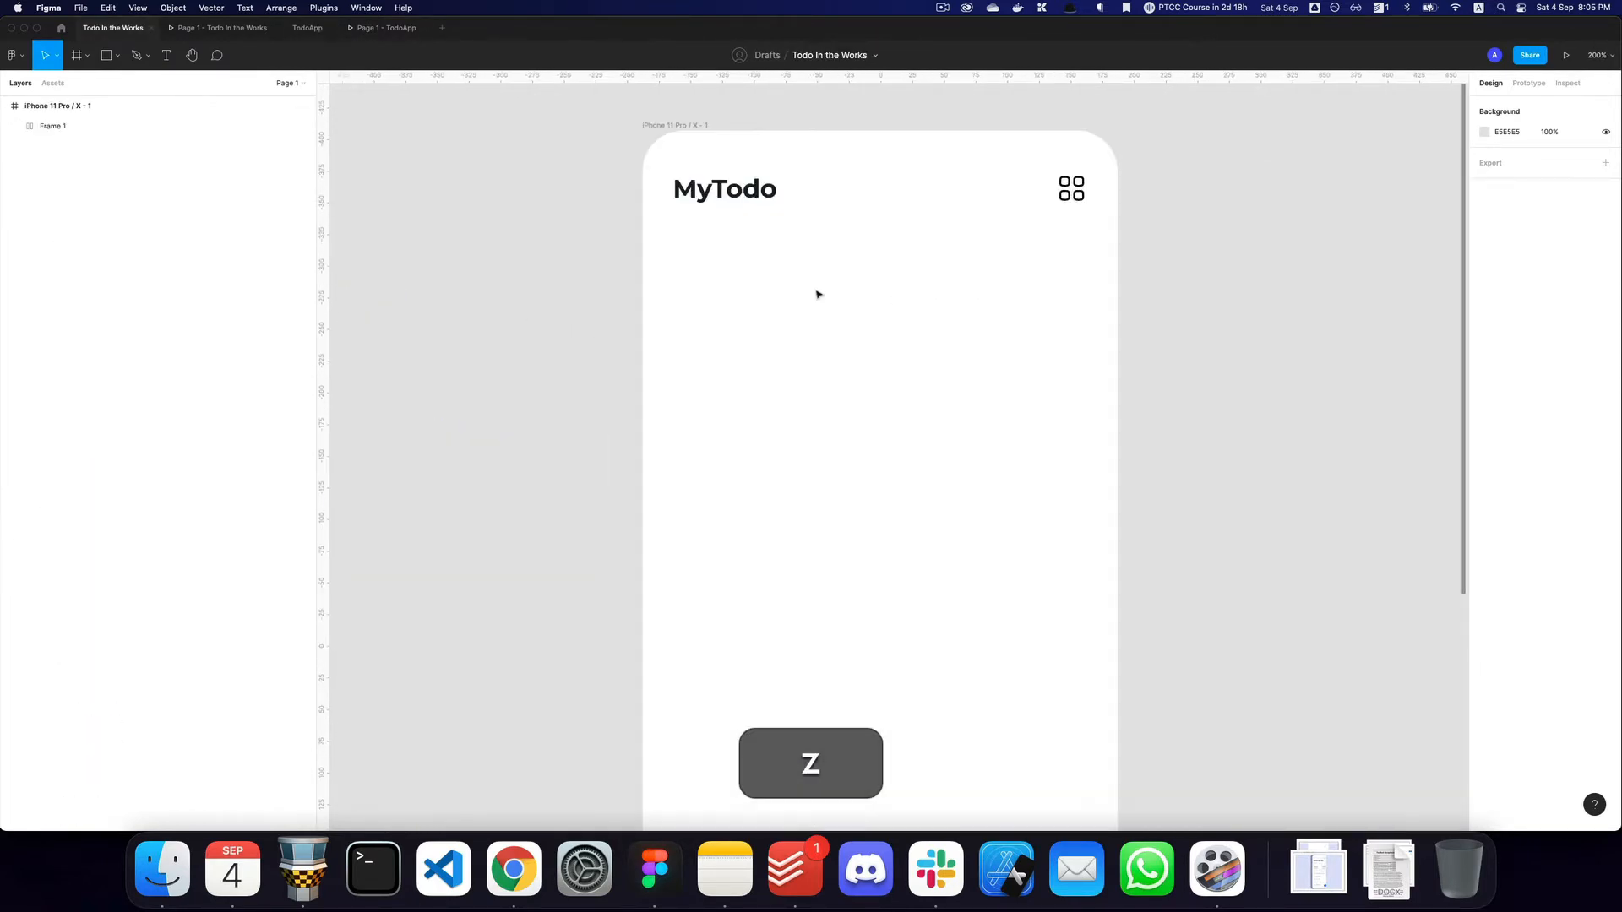
pyautogui.press('a')
pyautogui.moveTo(671, 267); pyautogui.dragTo(799, 356)
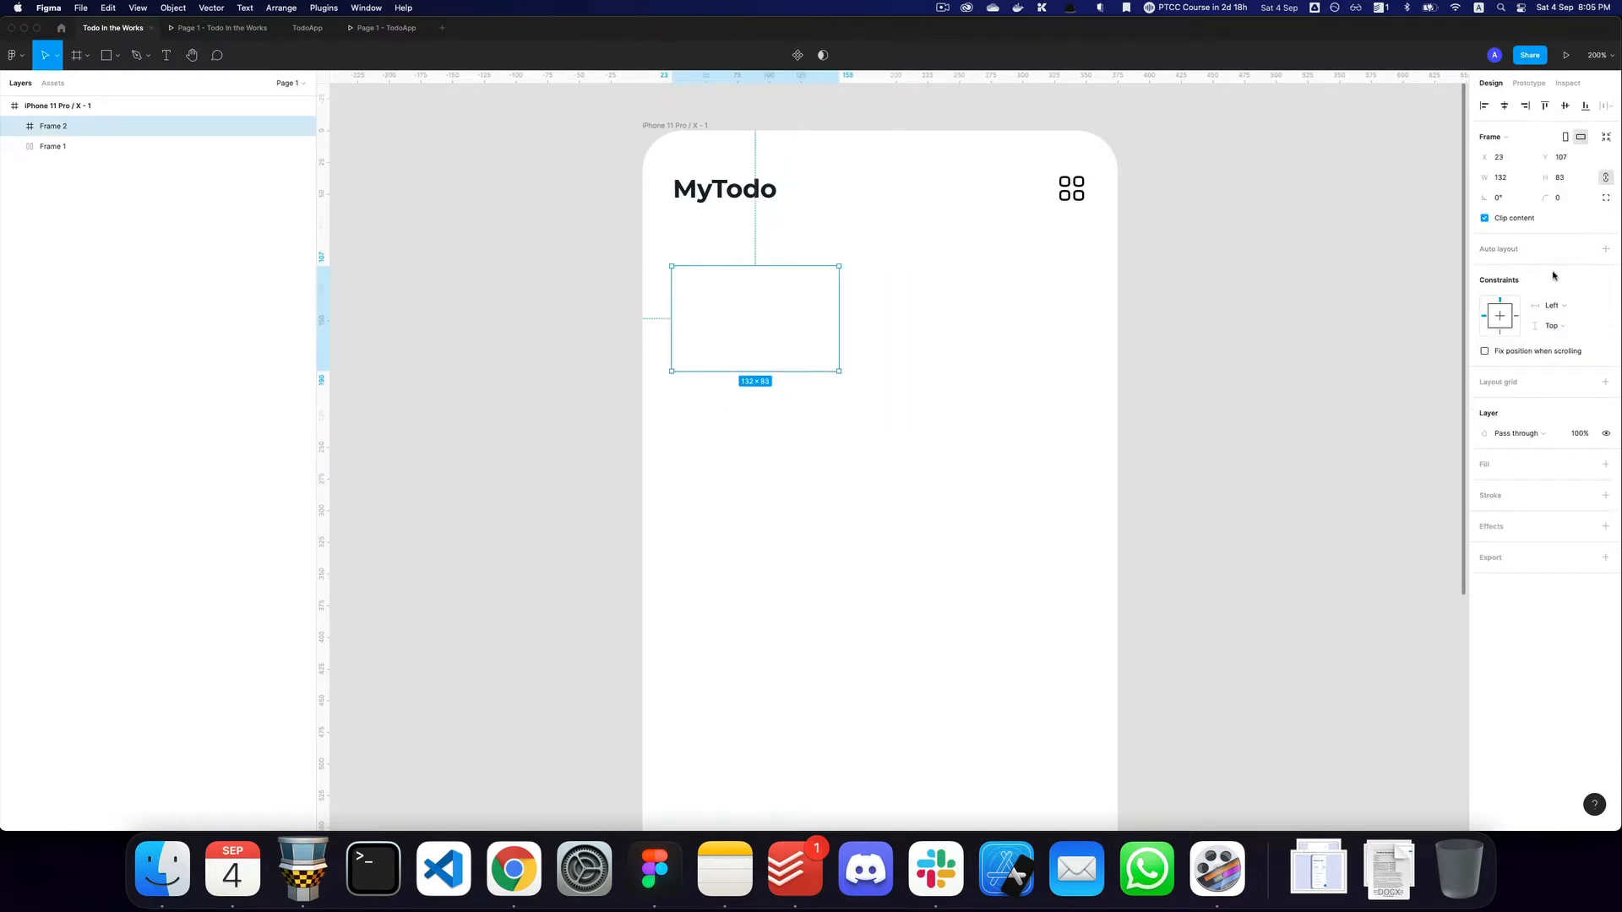
# Apply the Gray/Gray:800 colour style to the category card frame's fill.
pyautogui.click(1584, 464)
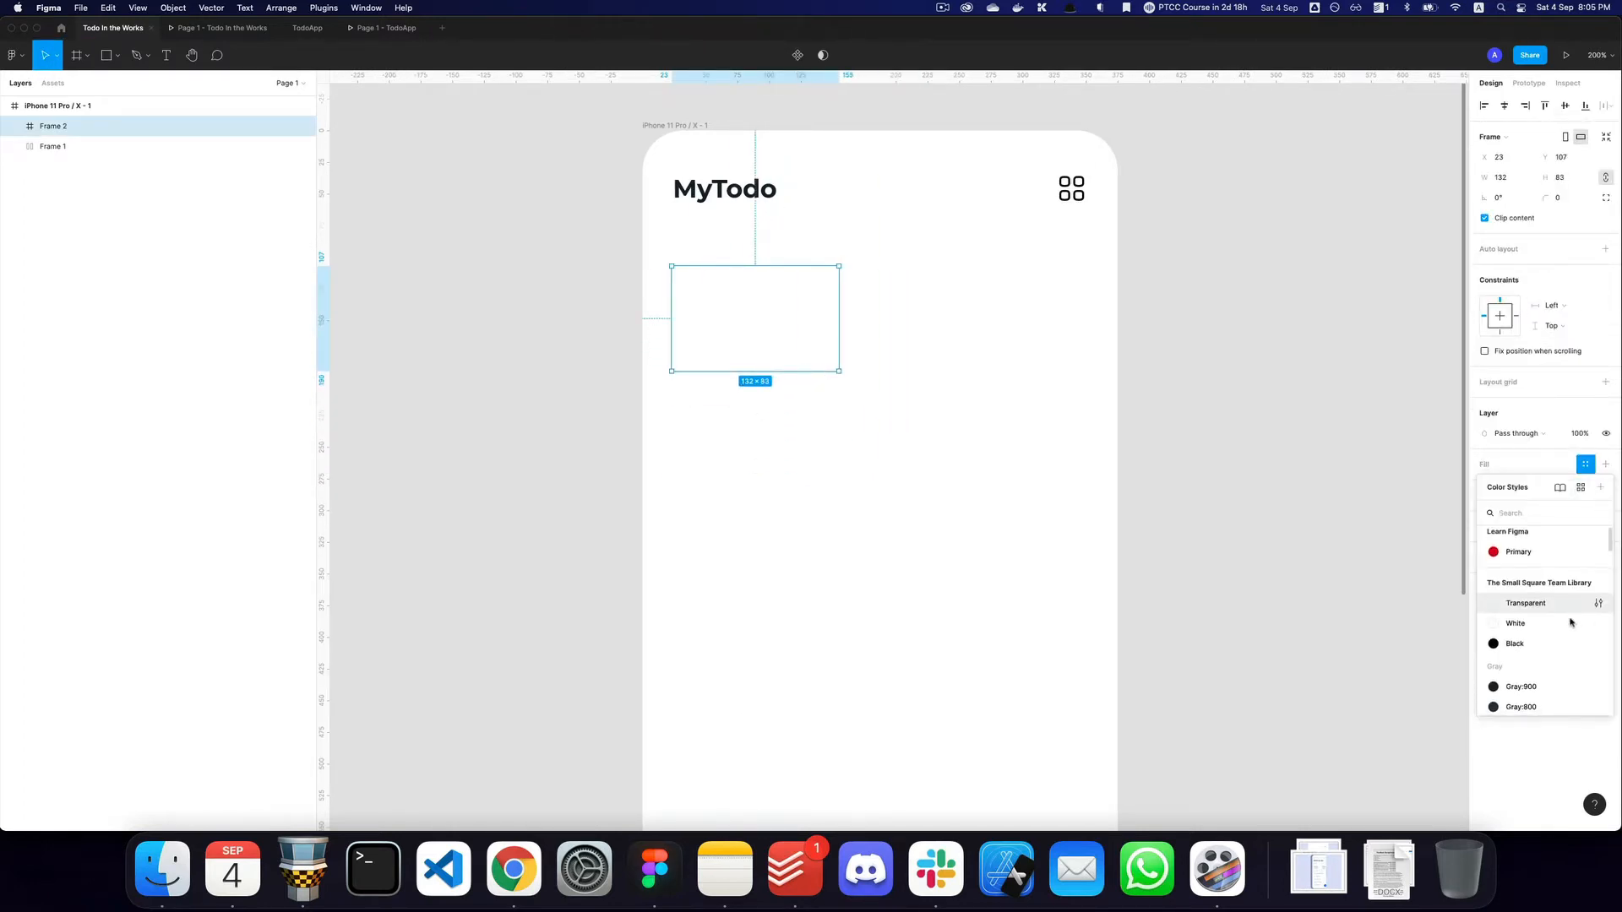
pyautogui.scroll(-1, 1532, 644)
pyautogui.click(1543, 664)
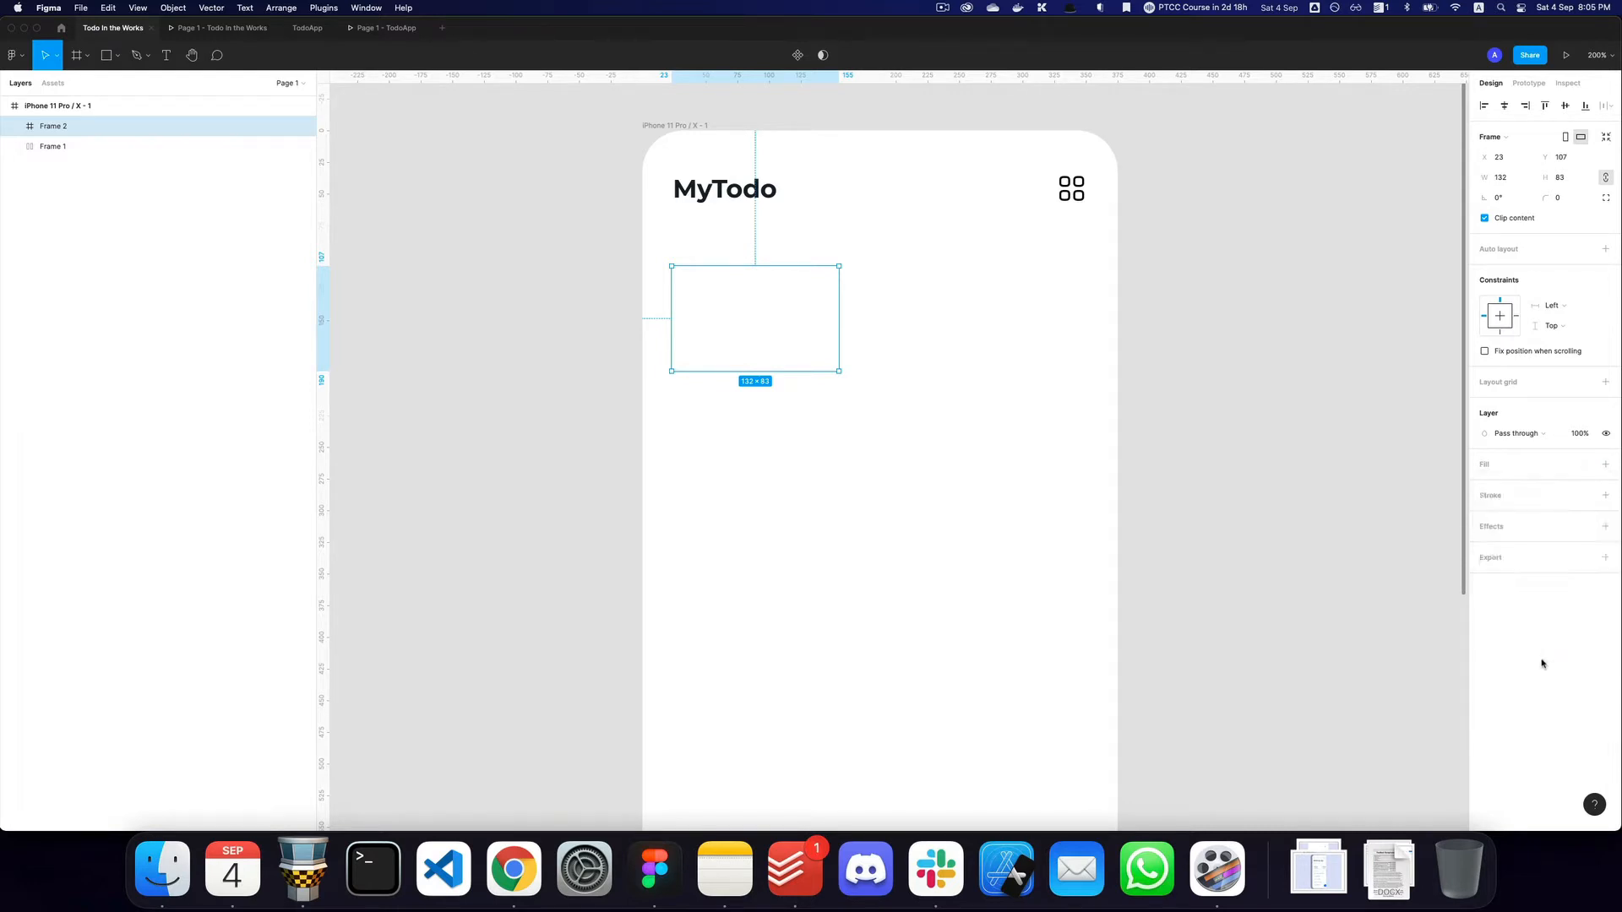
# Add a white text layer reading "5" inside the category card.
pyautogui.press('t')
pyautogui.click(720, 309)
pyautogui.write('5')
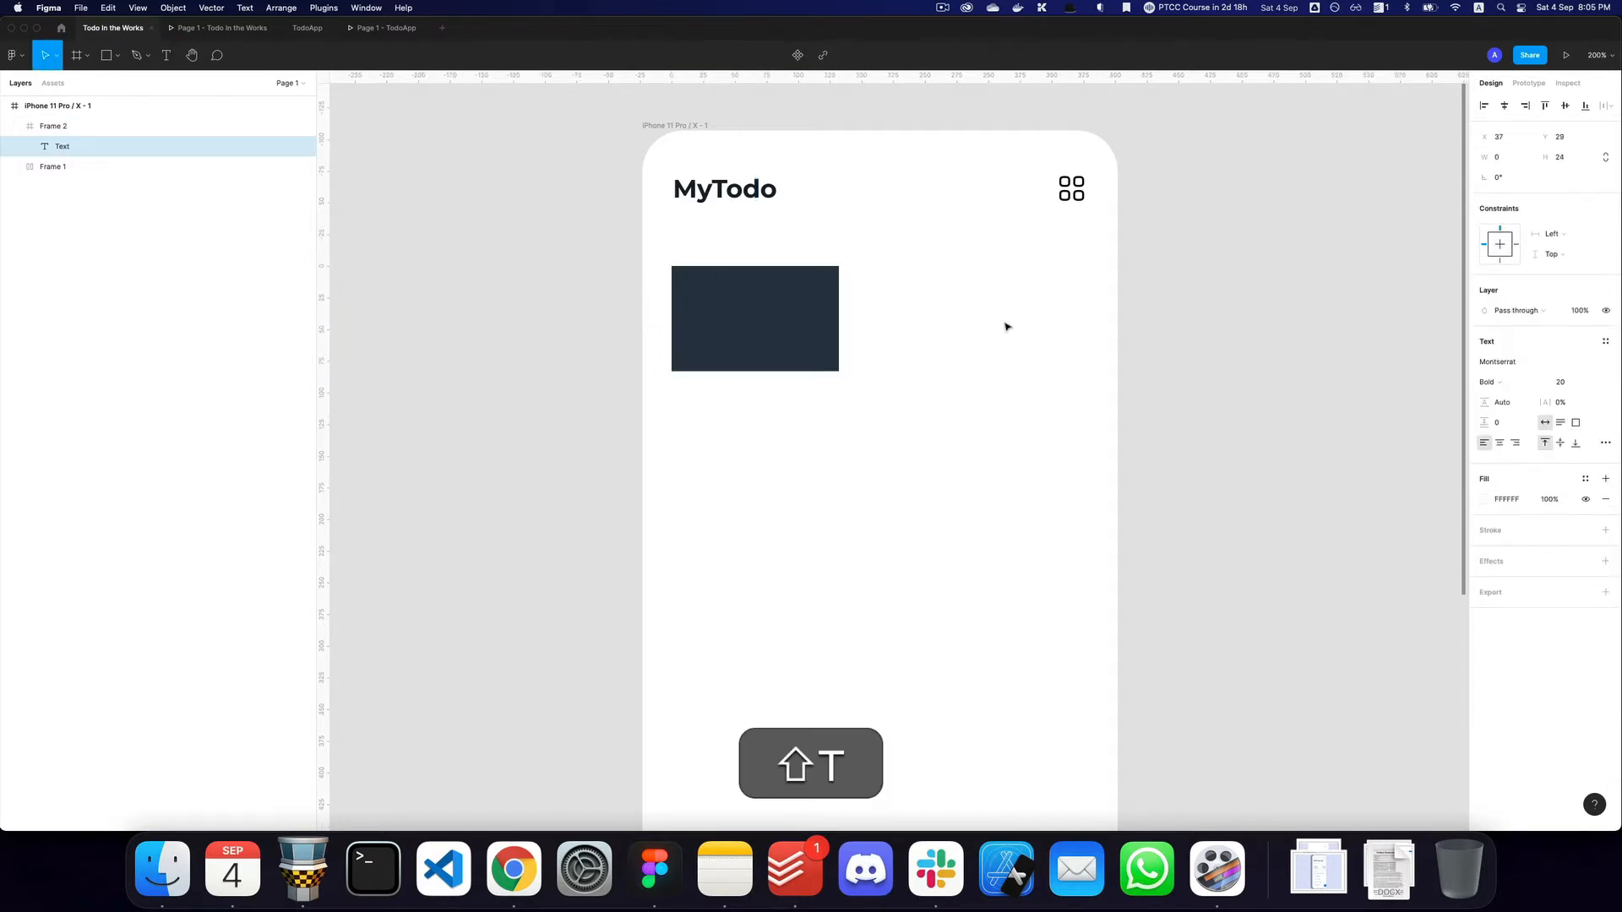
pyautogui.press('Escape')
pyautogui.press('z')
pyautogui.click(726, 319)
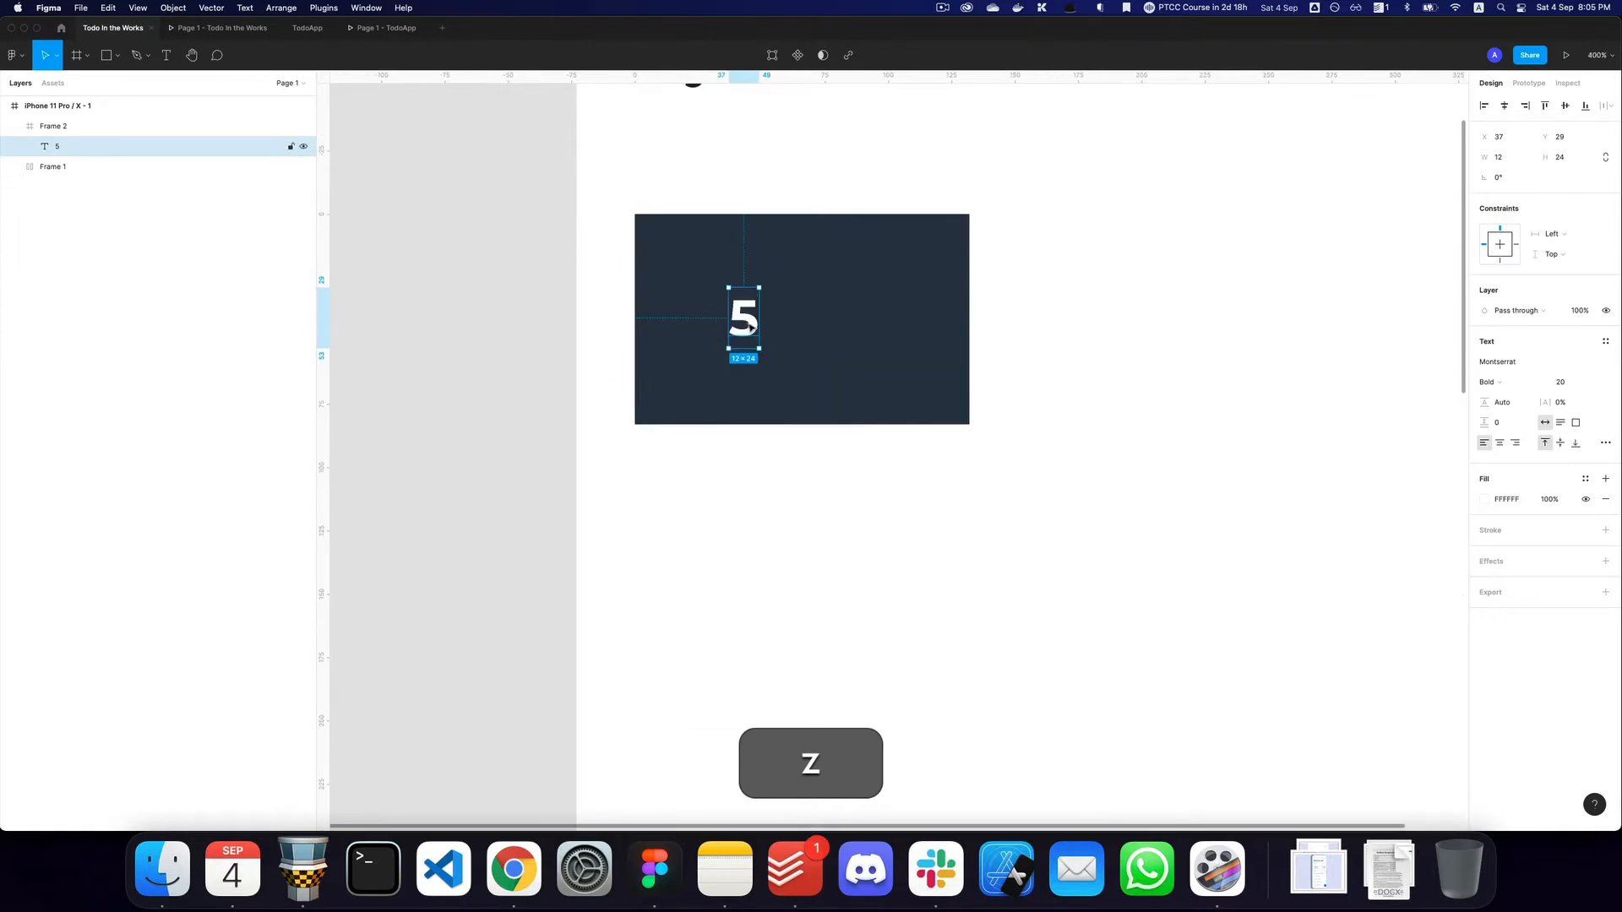
# Move the 5 to X 18, Y 17 in the card, duplicate it below at Y 49, and change the copy to "Title content".
pyautogui.moveTo(703, 293); pyautogui.dragTo(700, 376)
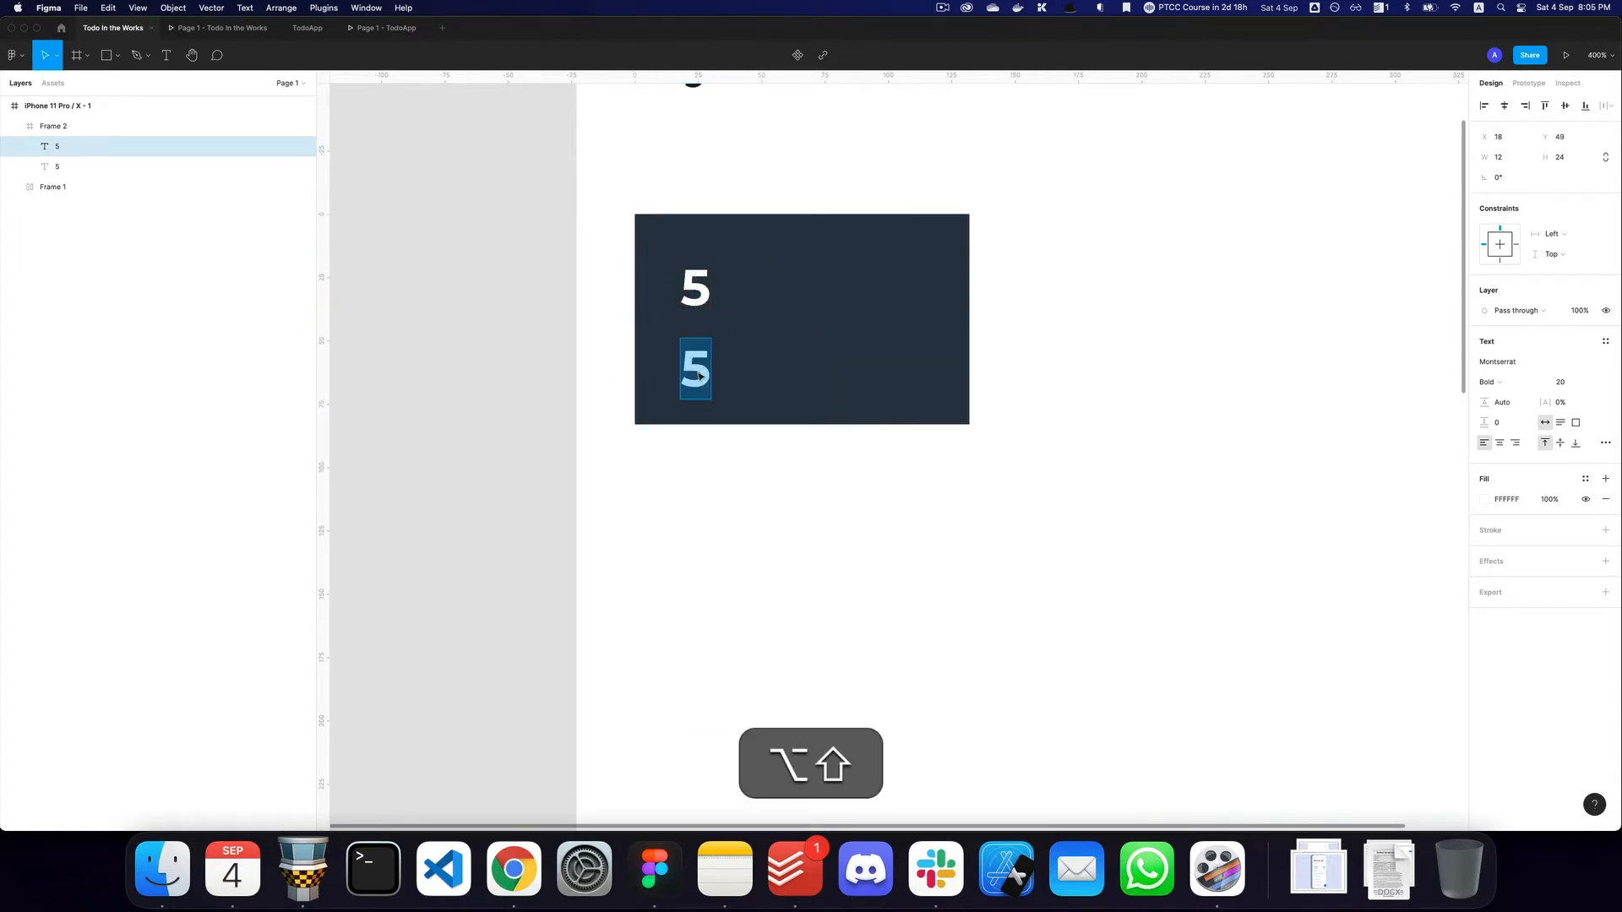
pyautogui.write('Title ')
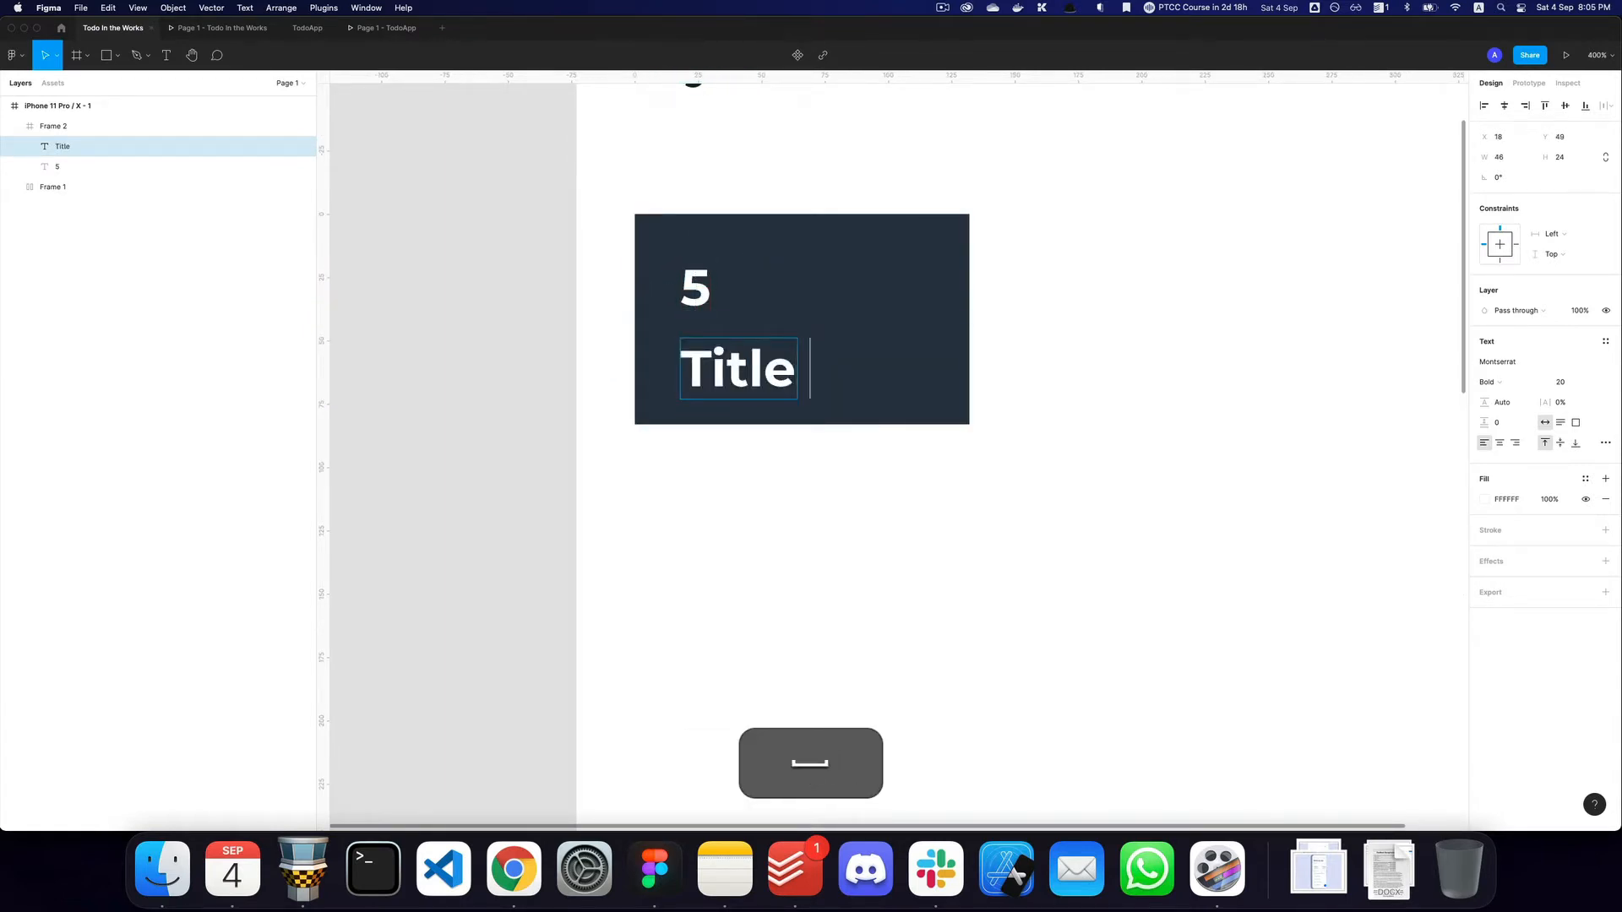
pyautogui.write('content')
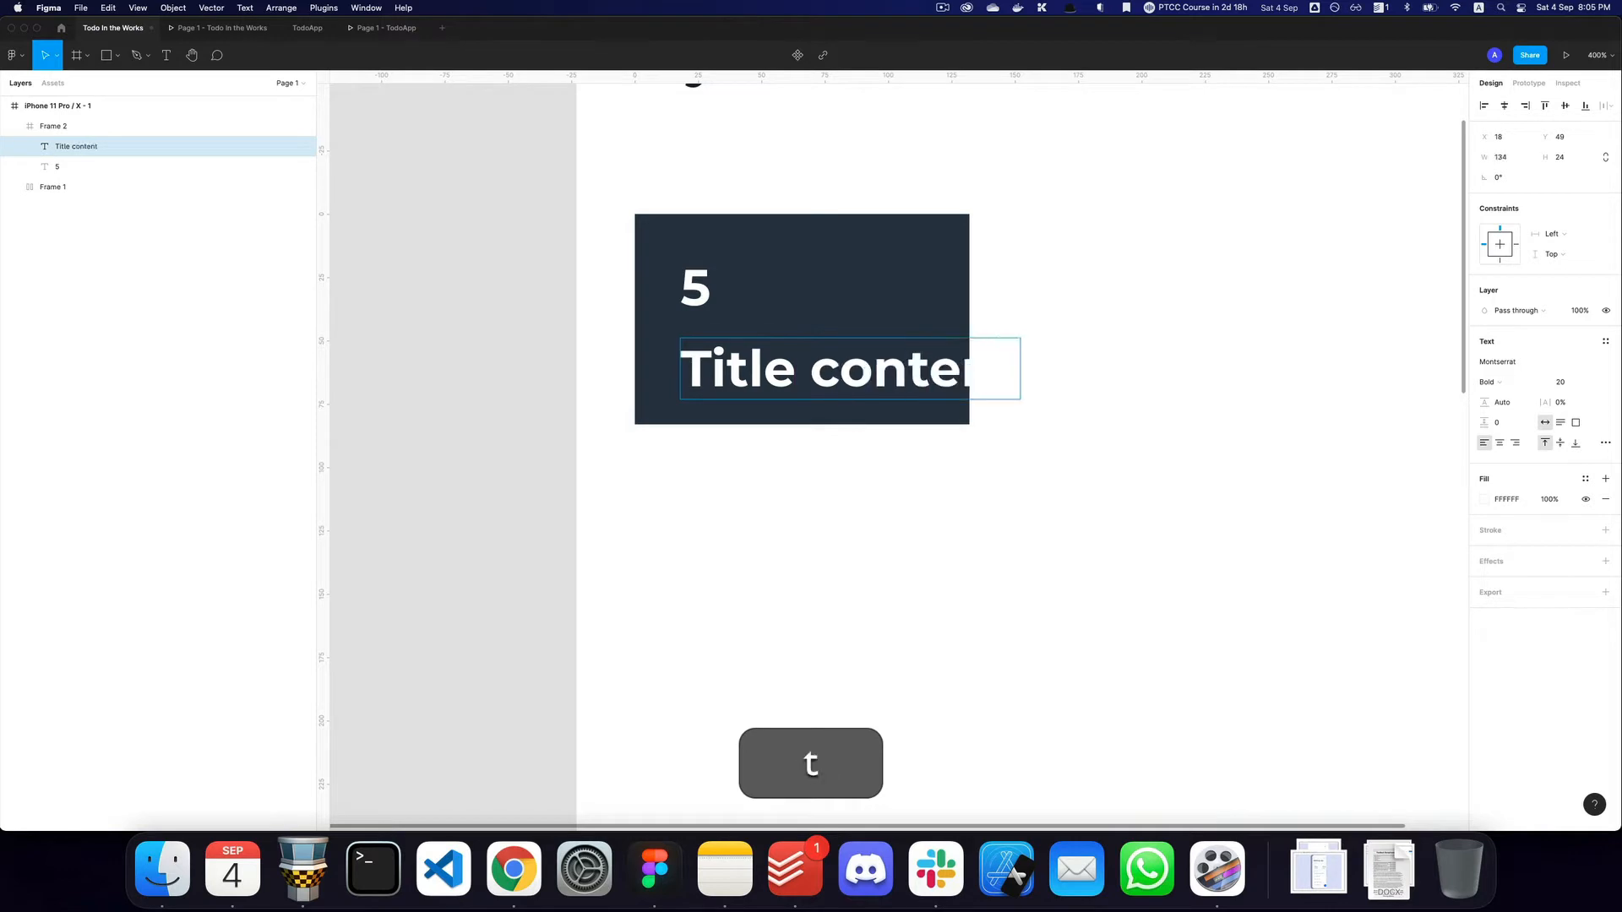
# Set the Title content text's font size to 12 and check the prototype preview.
pyautogui.press('Escape')
pyautogui.click(1560, 382)
pyautogui.write('12')
pyautogui.press('Return')
pyautogui.press('super+3')
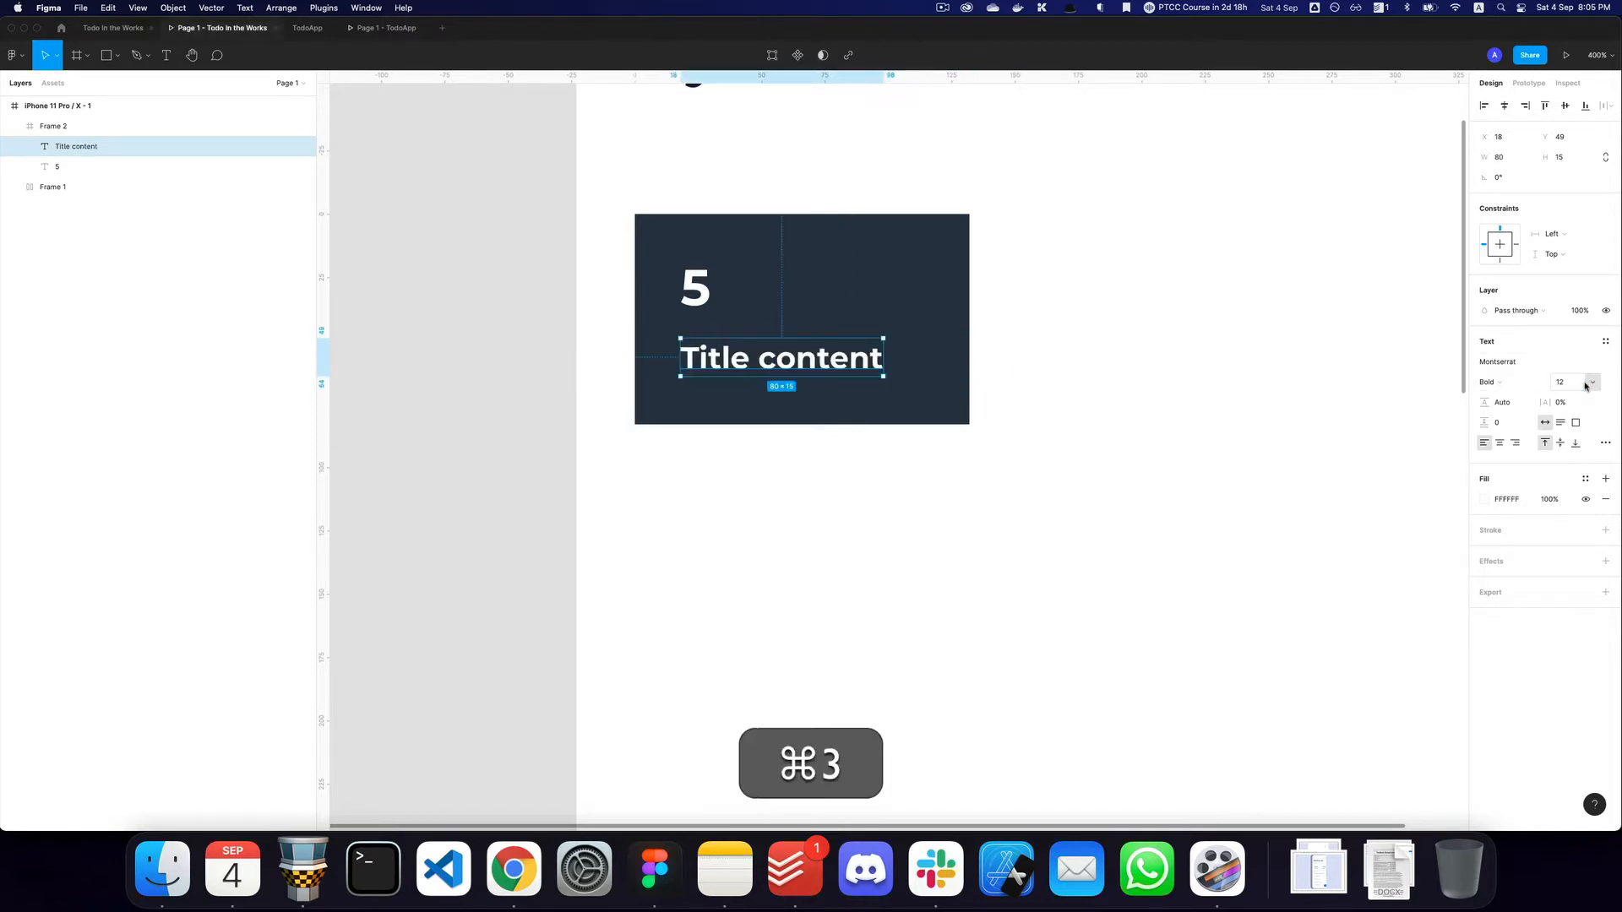
pyautogui.press('super+2')
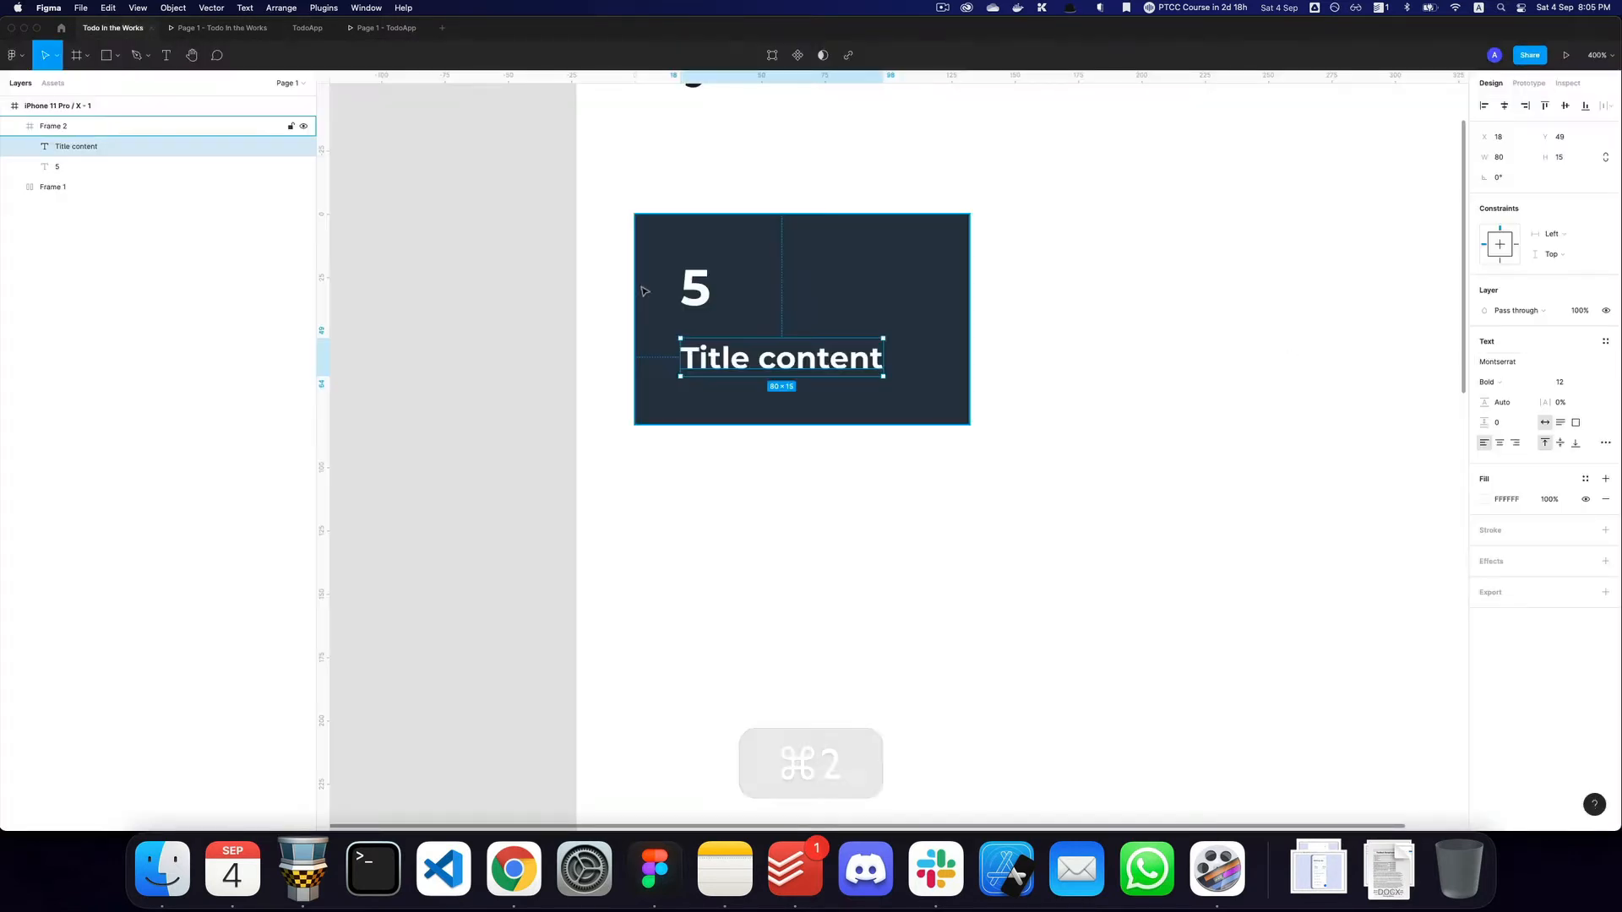
# Set the card's 5 text to font size 16 and check it in the prototype preview.
pyautogui.click(670, 290)
pyautogui.click(701, 293)
pyautogui.click(1560, 382)
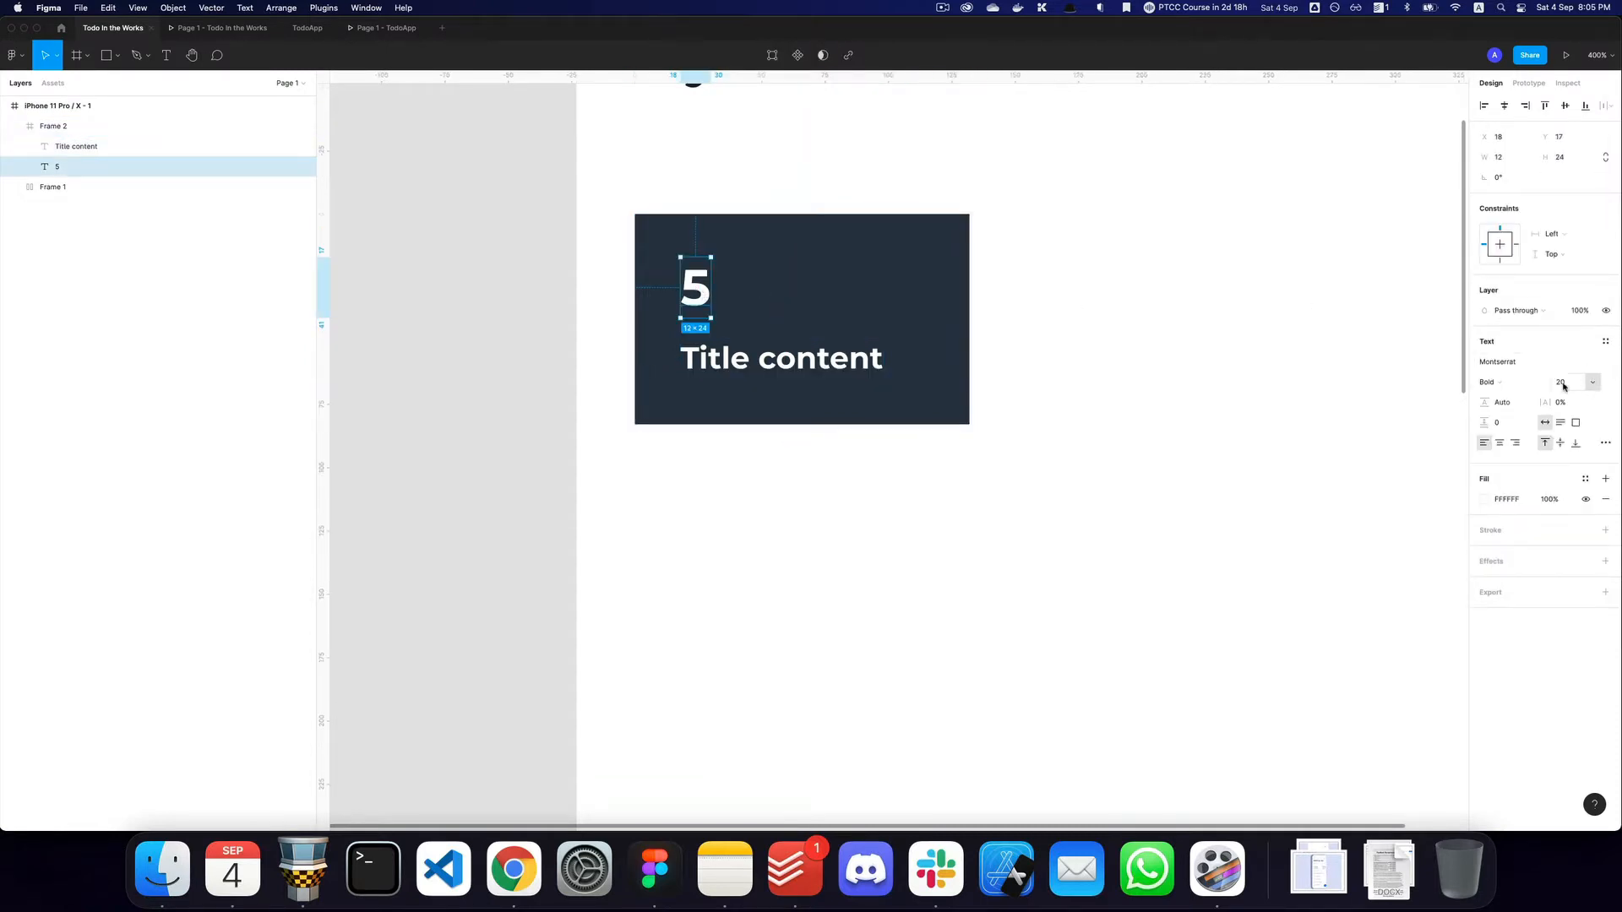
pyautogui.write('16')
pyautogui.press('Return')
pyautogui.press('super+3')
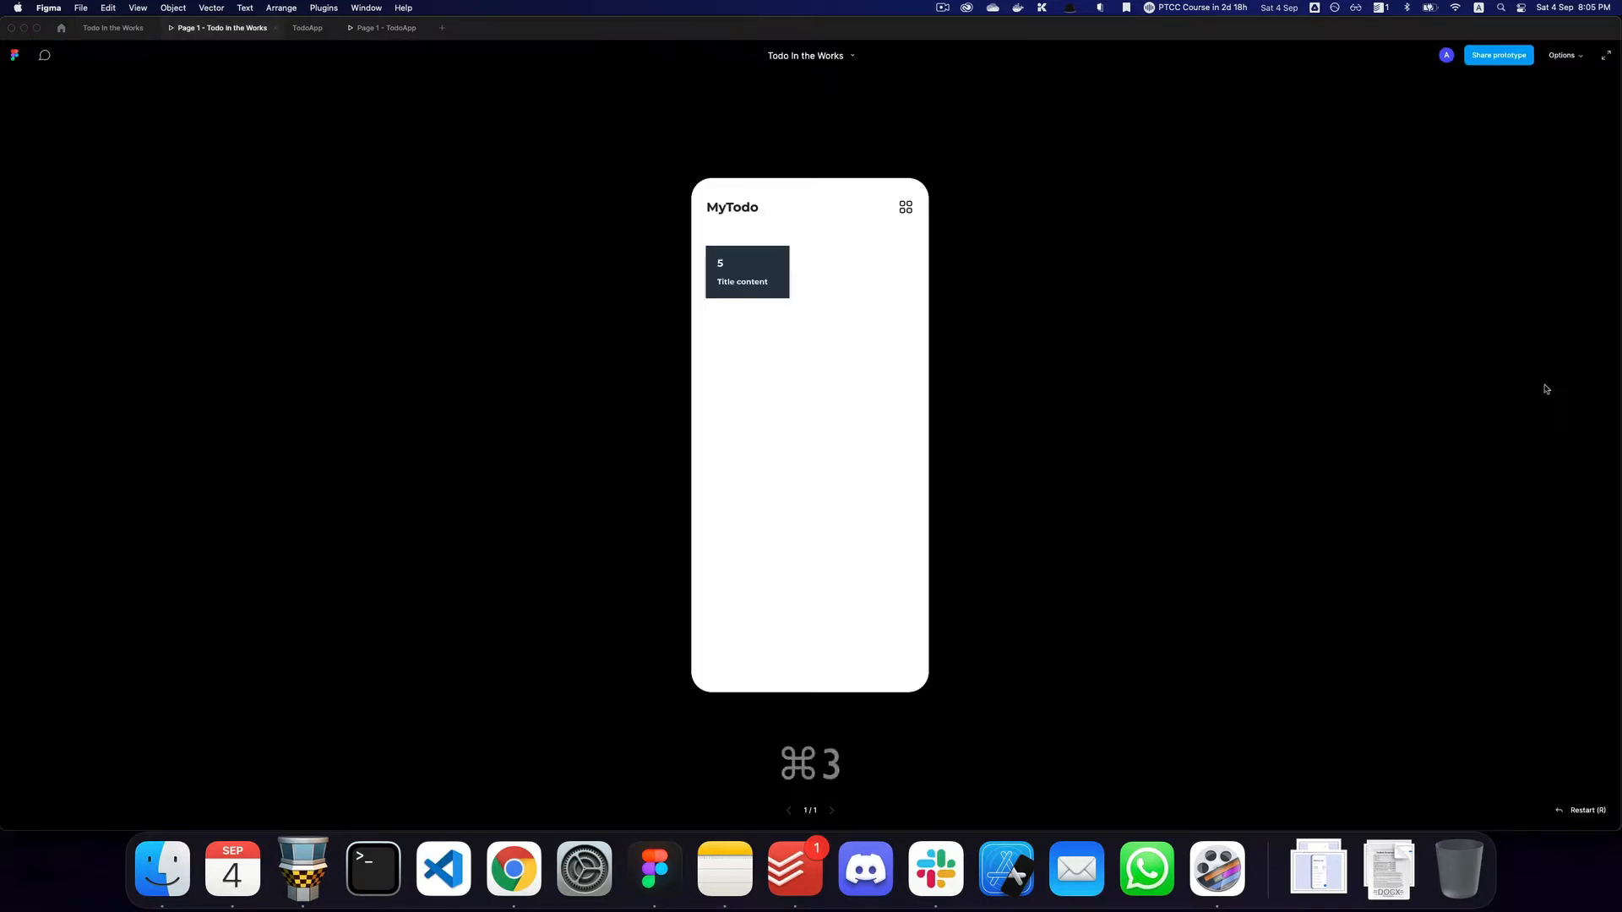
pyautogui.press('super+2')
# Add a vertical auto layout to the category card, give it uniform padding on all sides, and preview the result.
pyautogui.click(875, 334)
pyautogui.hotkey('shift', 'a')
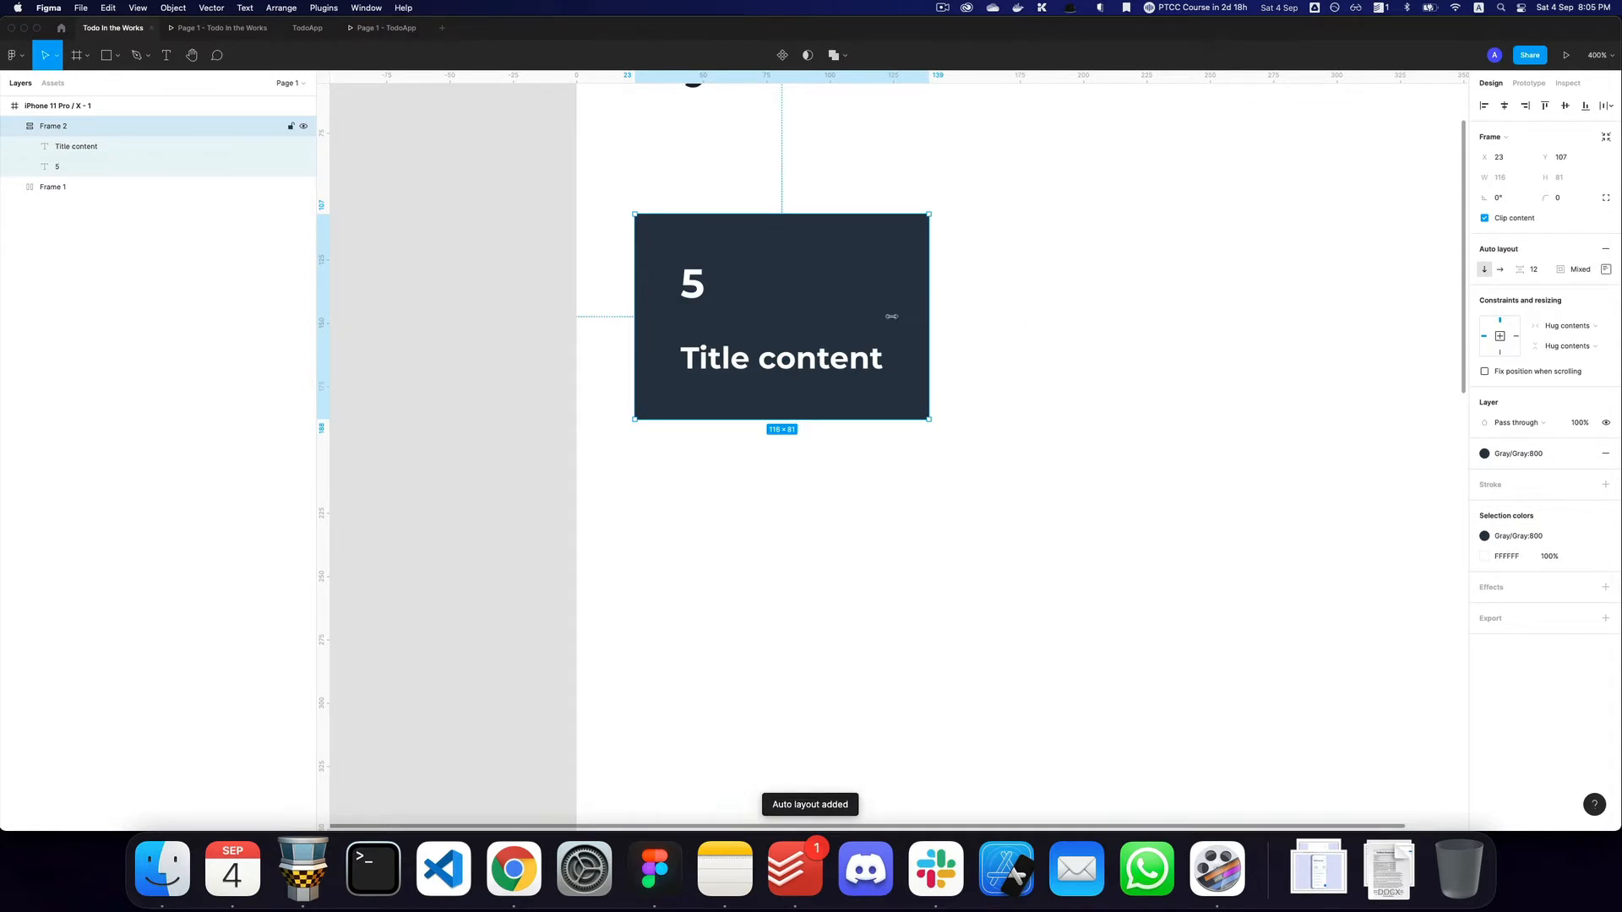
pyautogui.click(1586, 275)
pyautogui.write('1')
pyautogui.press('Return')
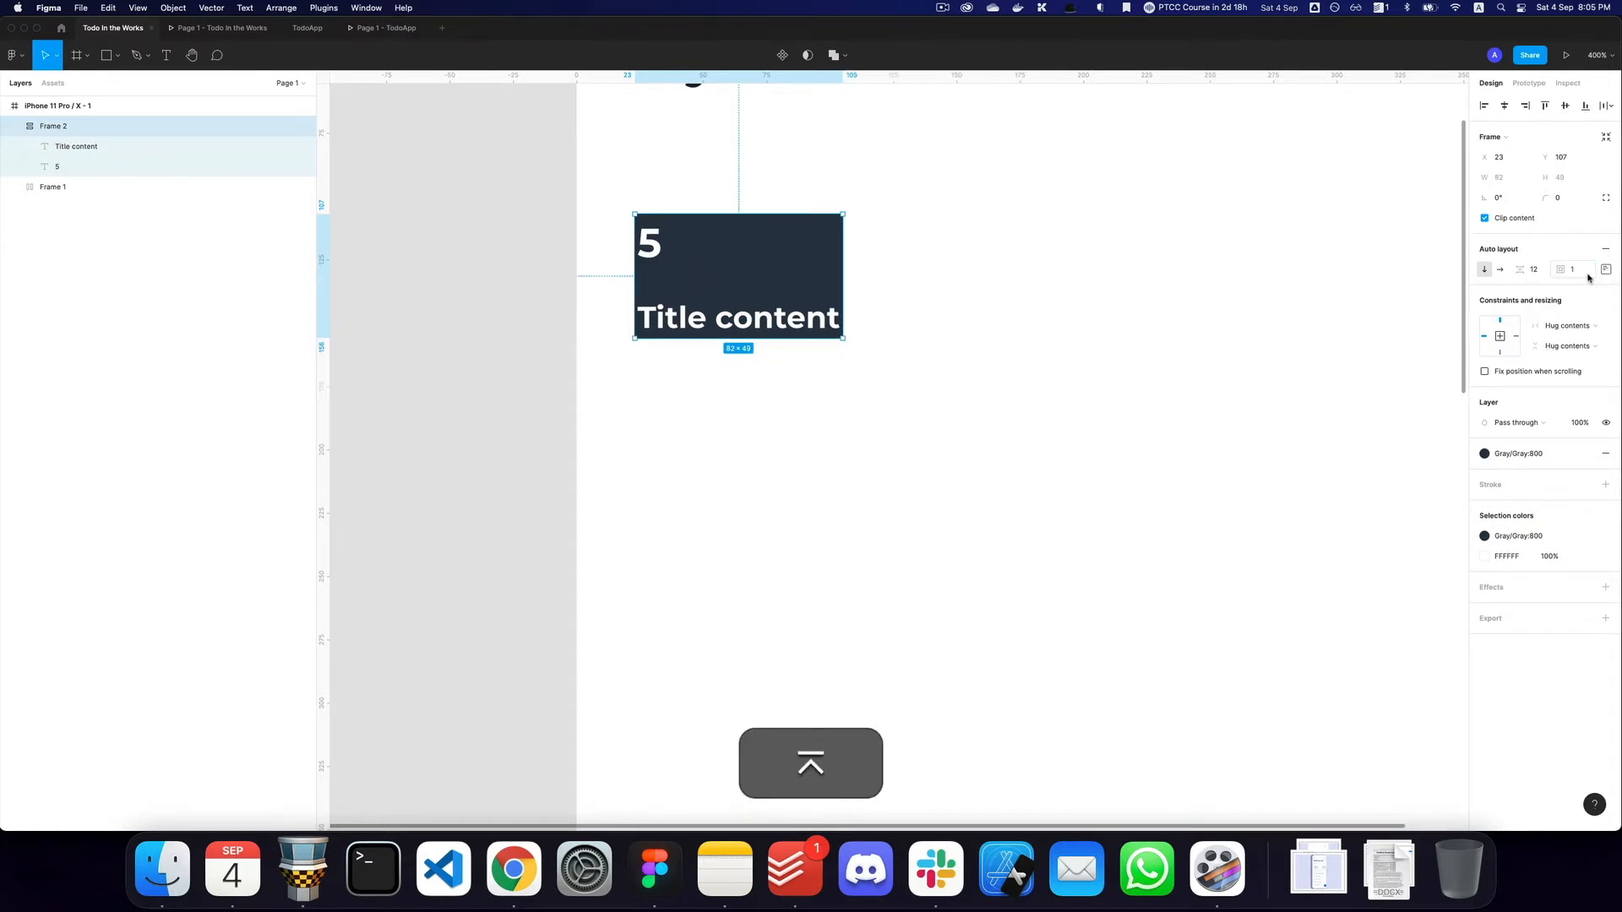
pyautogui.press('cmd+3')
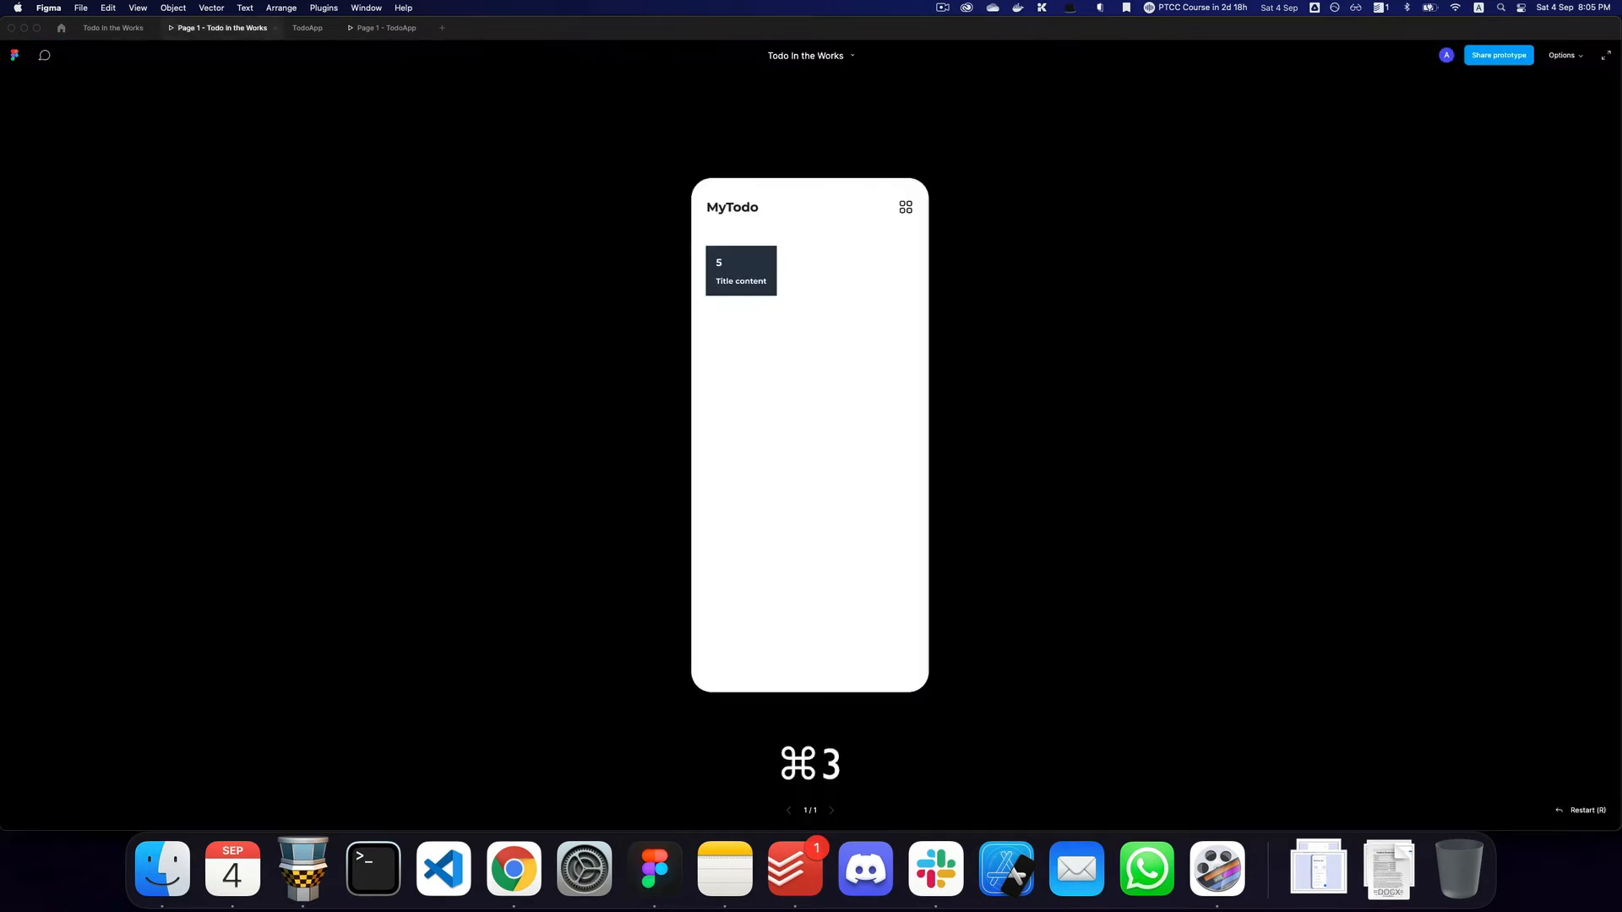
# Set the category card's corner radius to 12 and check it in the prototype preview.
pyautogui.press('cmd+2')
pyautogui.press('Return')
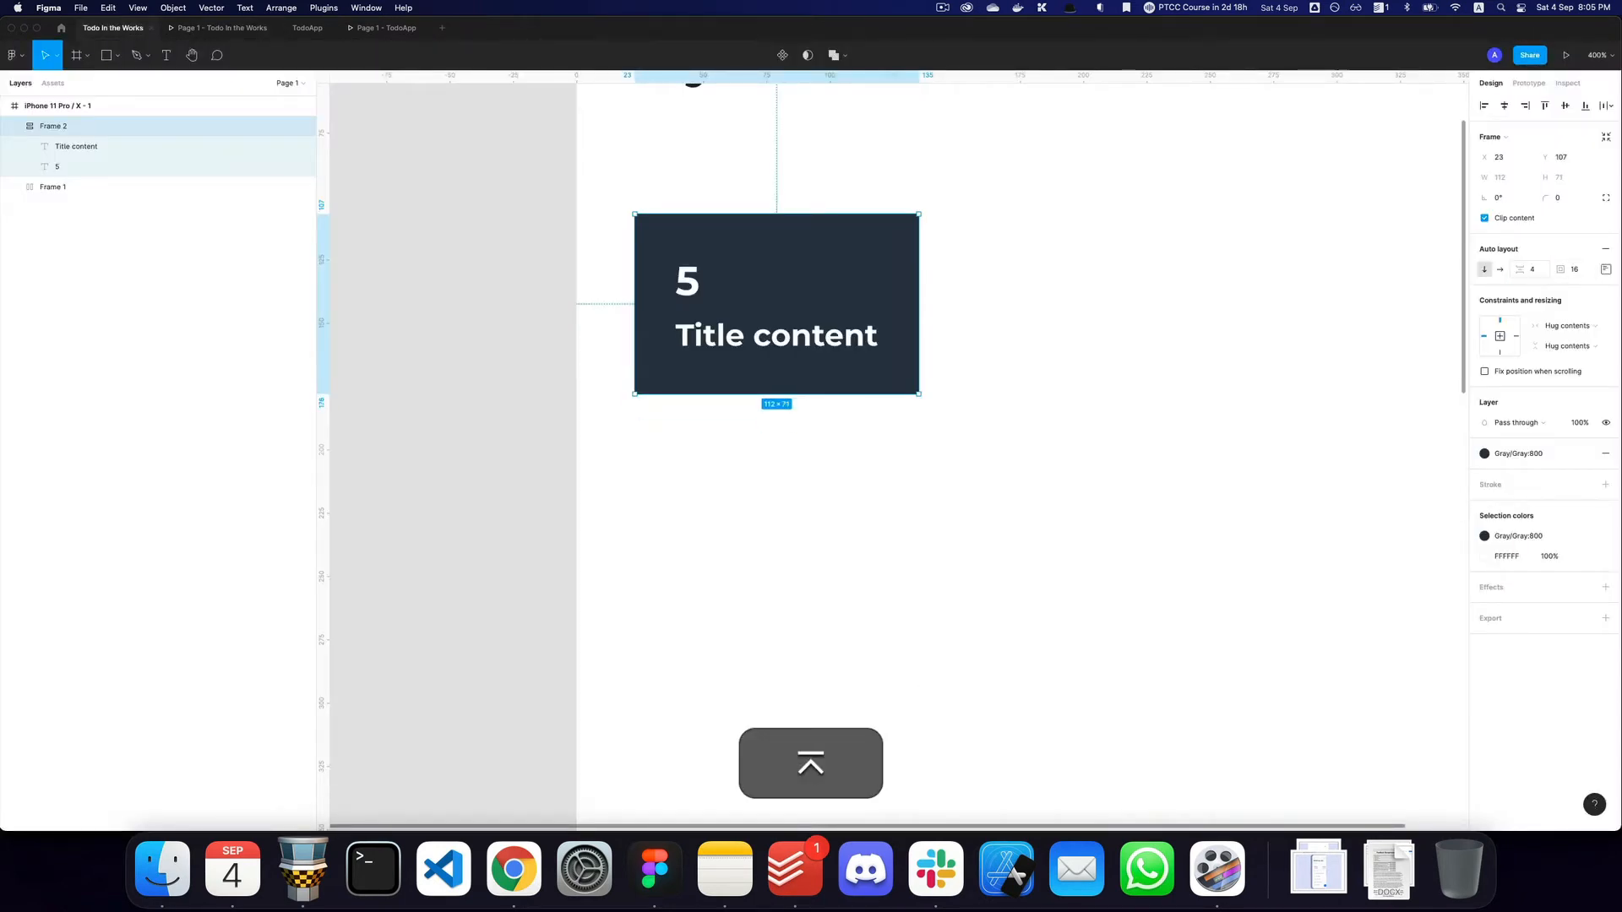
pyautogui.press('cmd+3')
pyautogui.press('cmd+2')
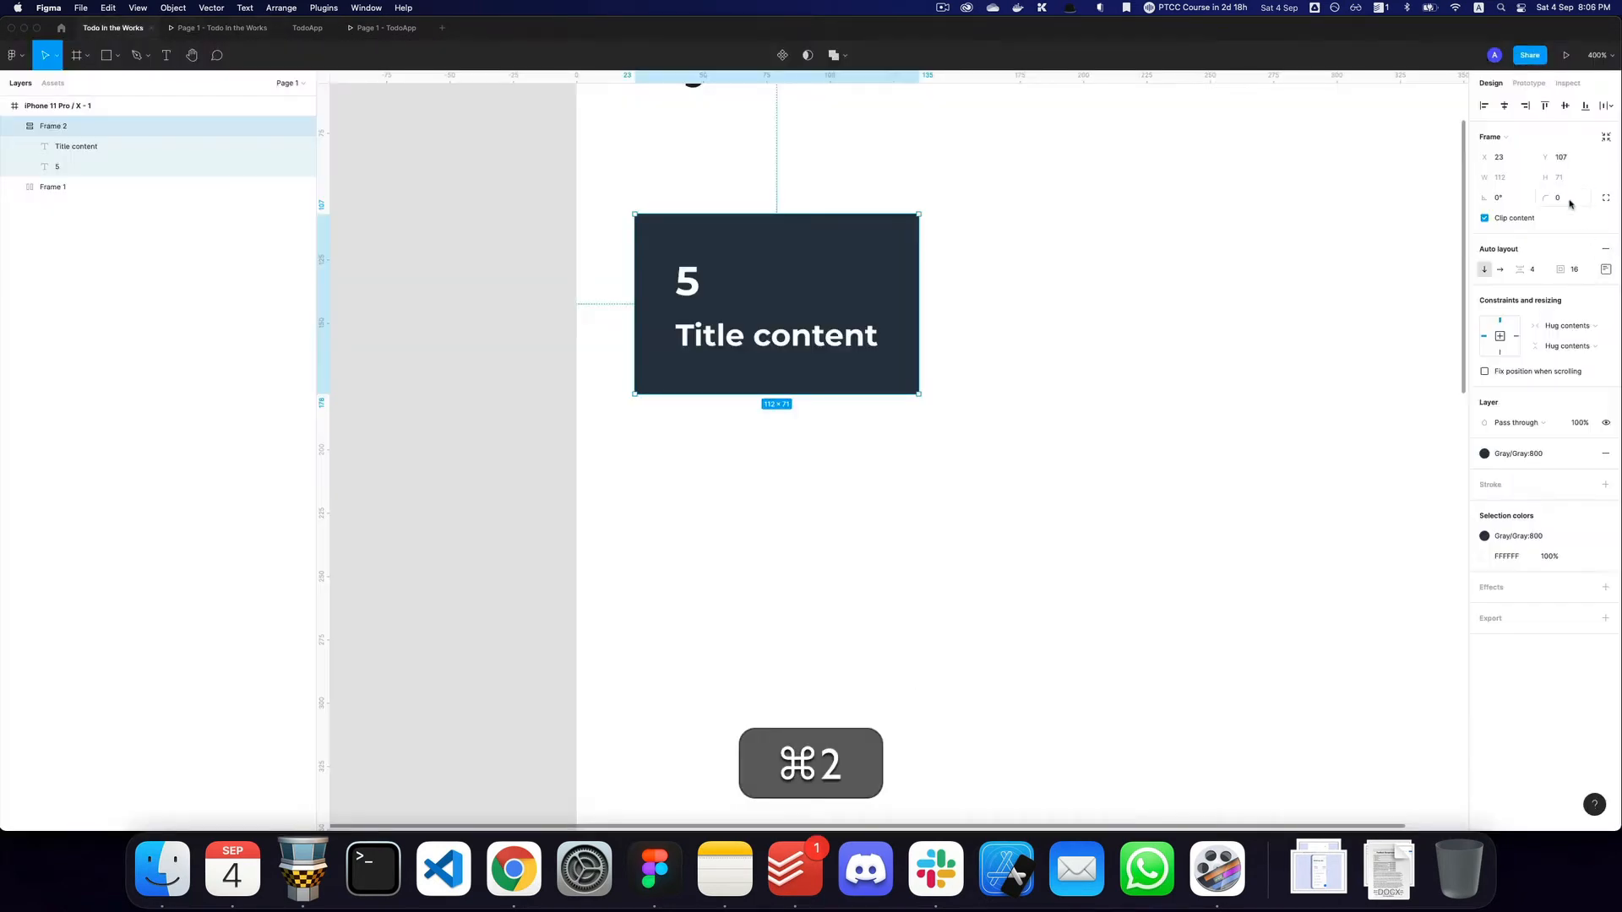
pyautogui.press('cmd+Return')
pyautogui.press('cmd+3')
pyautogui.press('cmd+2')
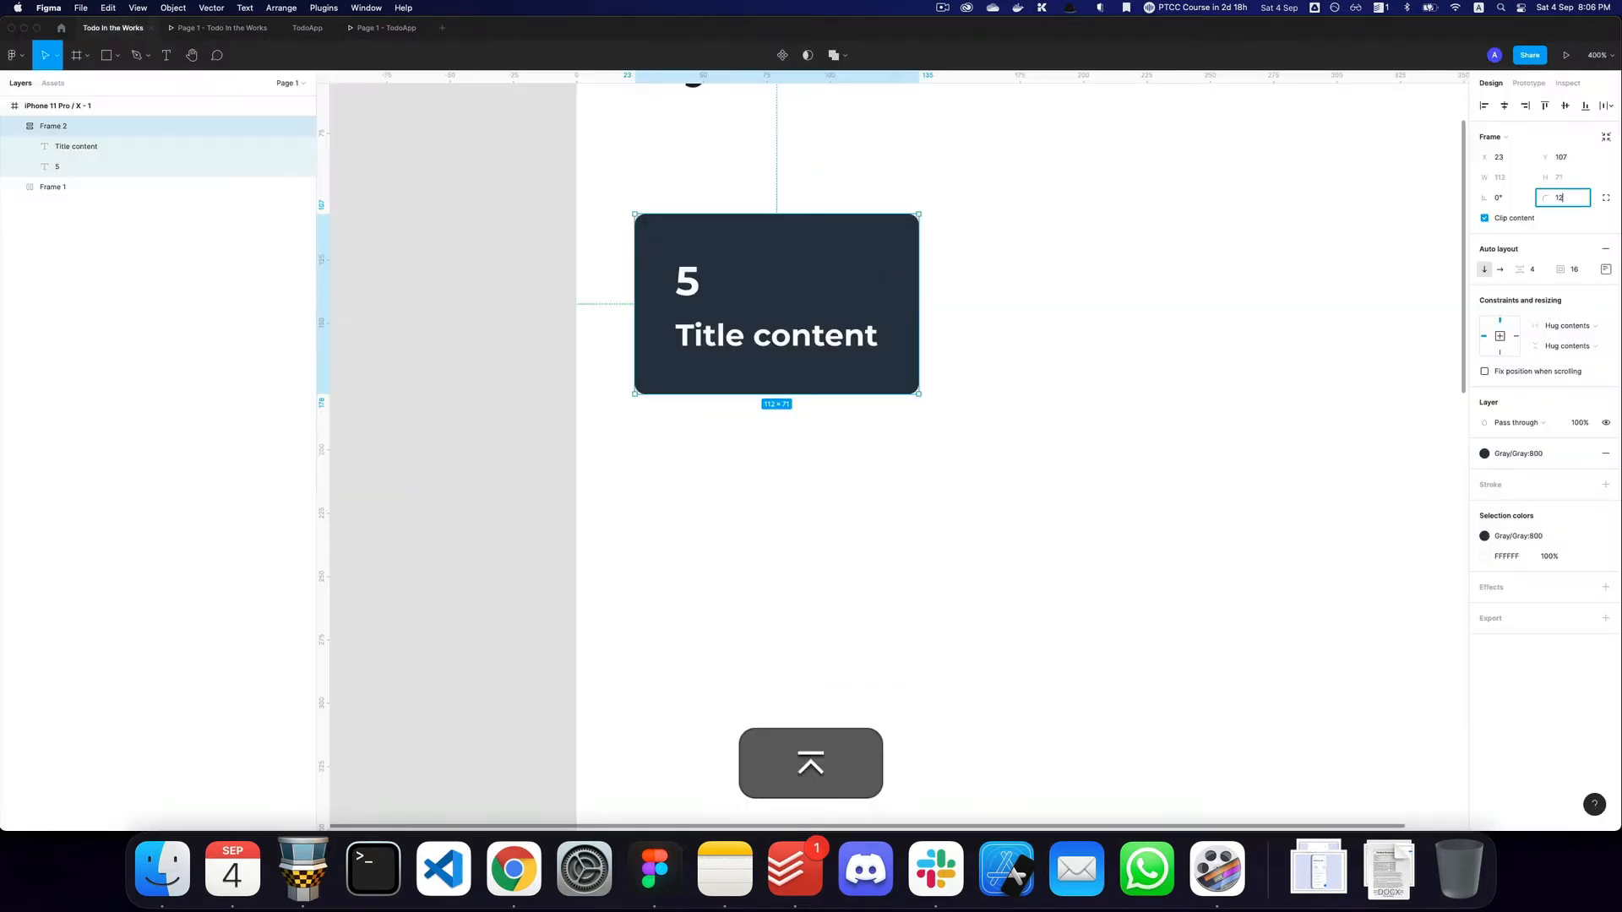
pyautogui.press('cmd+3')
pyautogui.press('cmd+2')
# Change the Title content text's weight to SemiBold and check the card in the prototype preview.
pyautogui.press('alt+cmd+z')
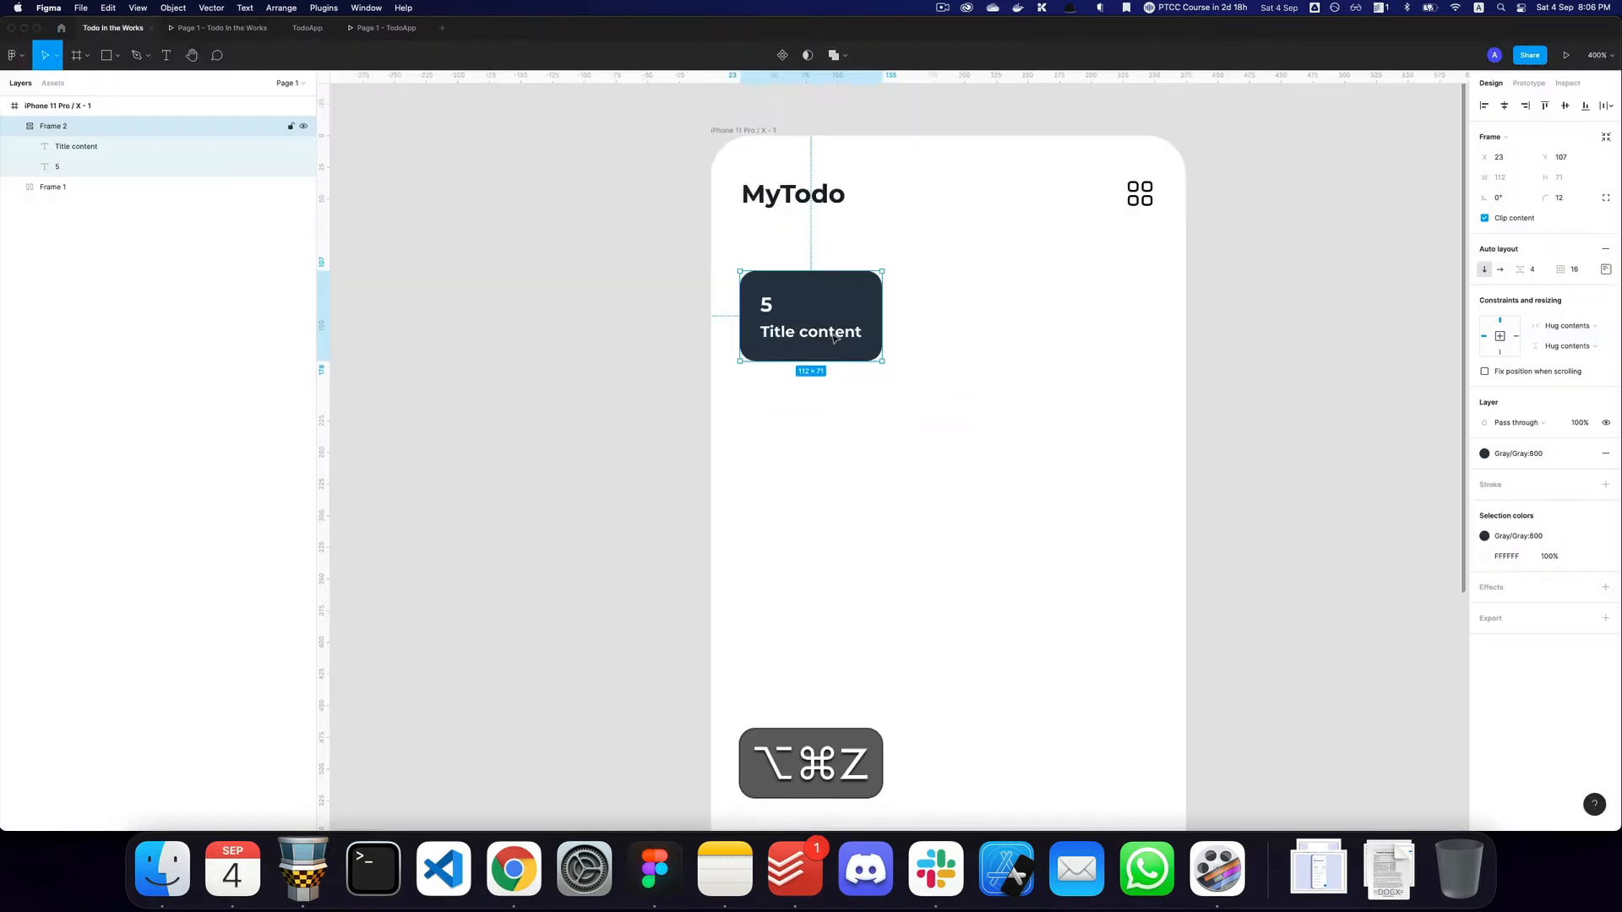
pyautogui.click(1520, 451)
pyautogui.click(1521, 433)
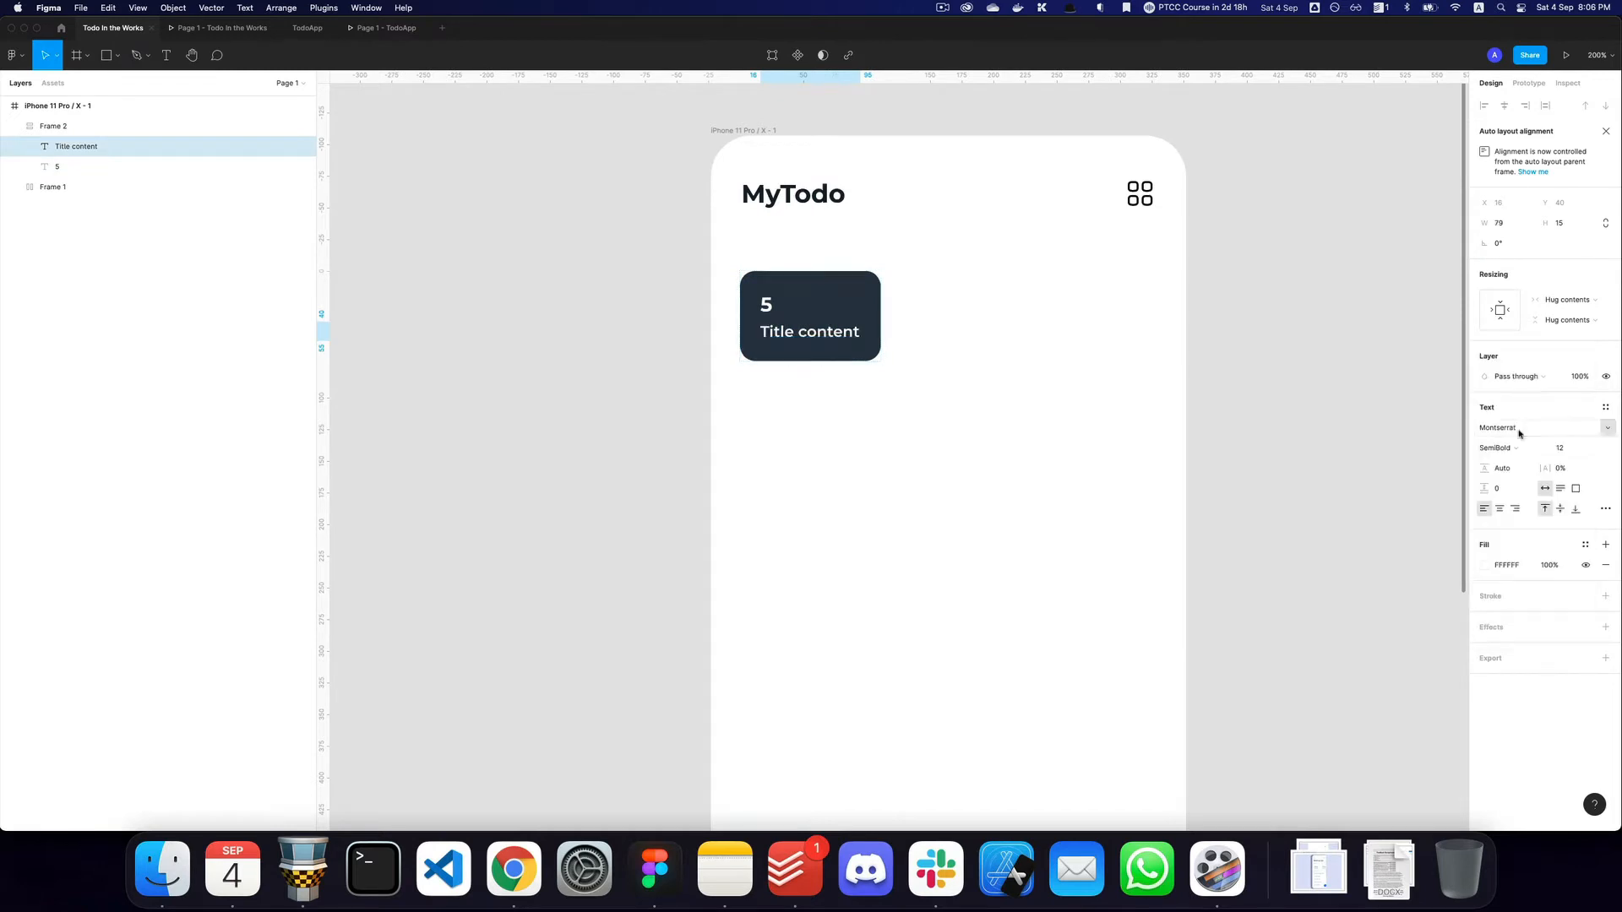
pyautogui.click(1003, 282)
pyautogui.click(832, 294)
pyautogui.press('cmd+3')
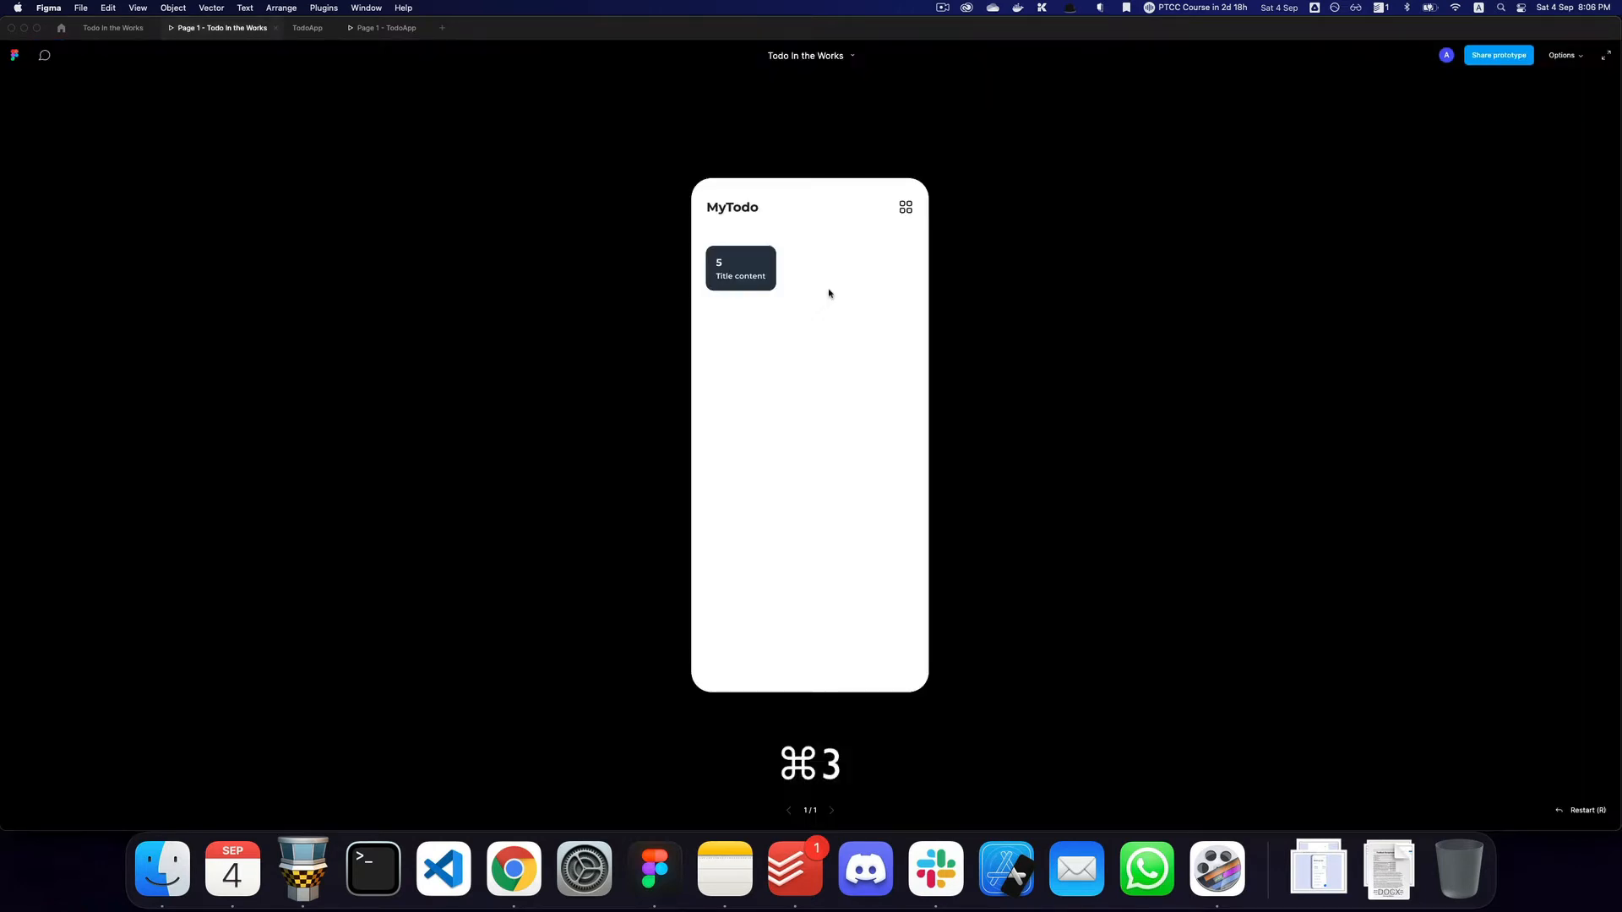
pyautogui.press('super+2')
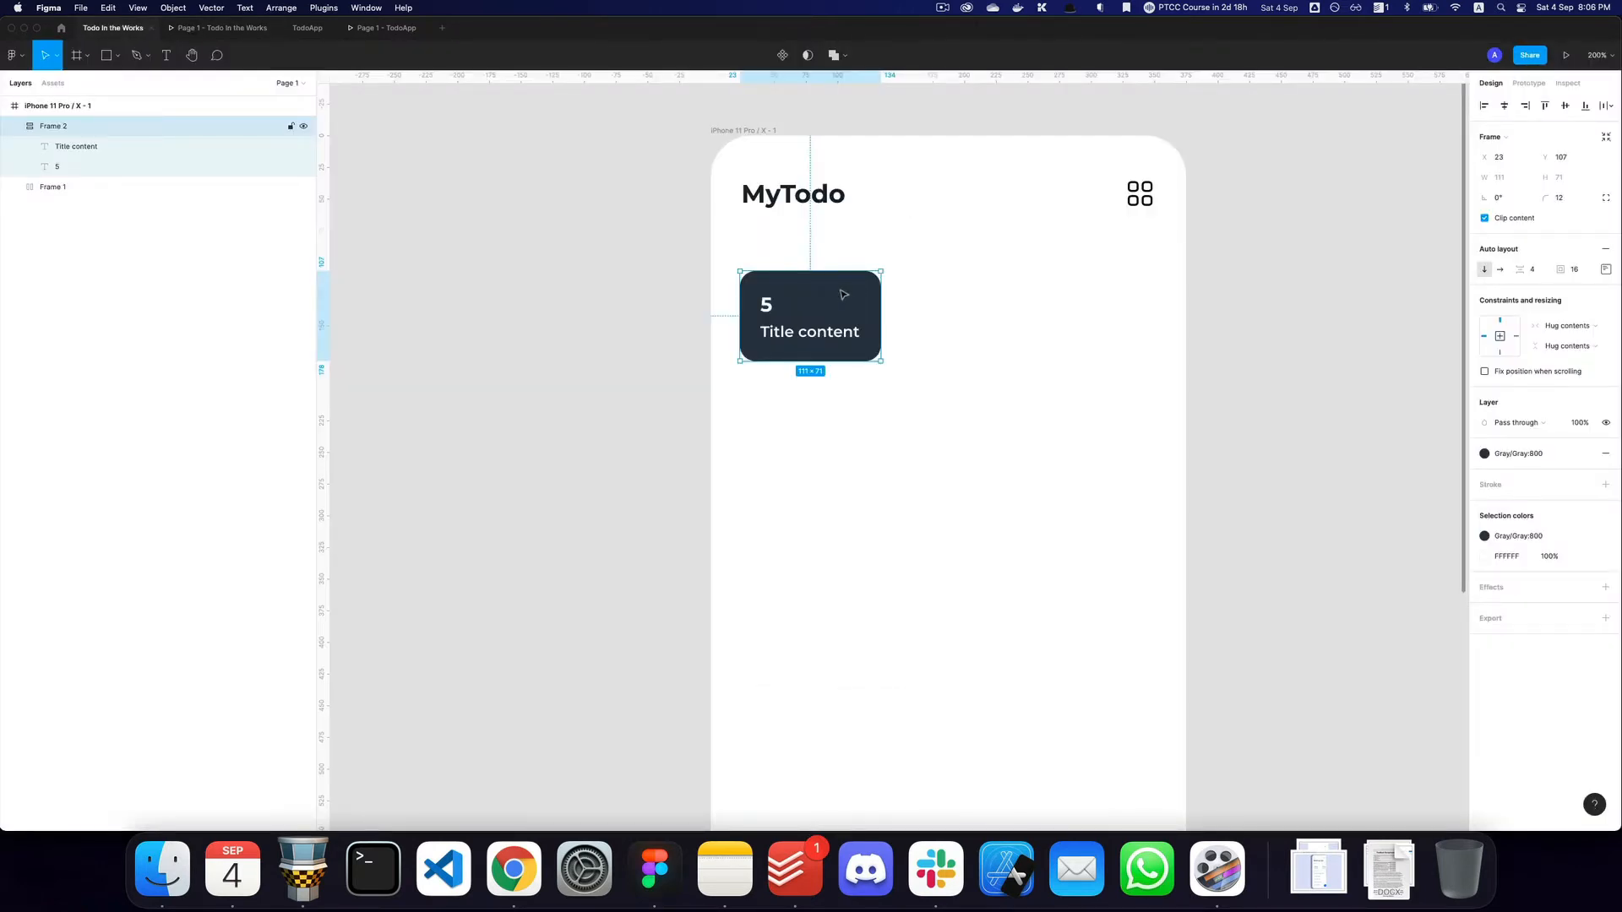
pyautogui.press('space')
pyautogui.moveTo(842, 294); pyautogui.dragTo(812, 305)
pyautogui.press('super+3')
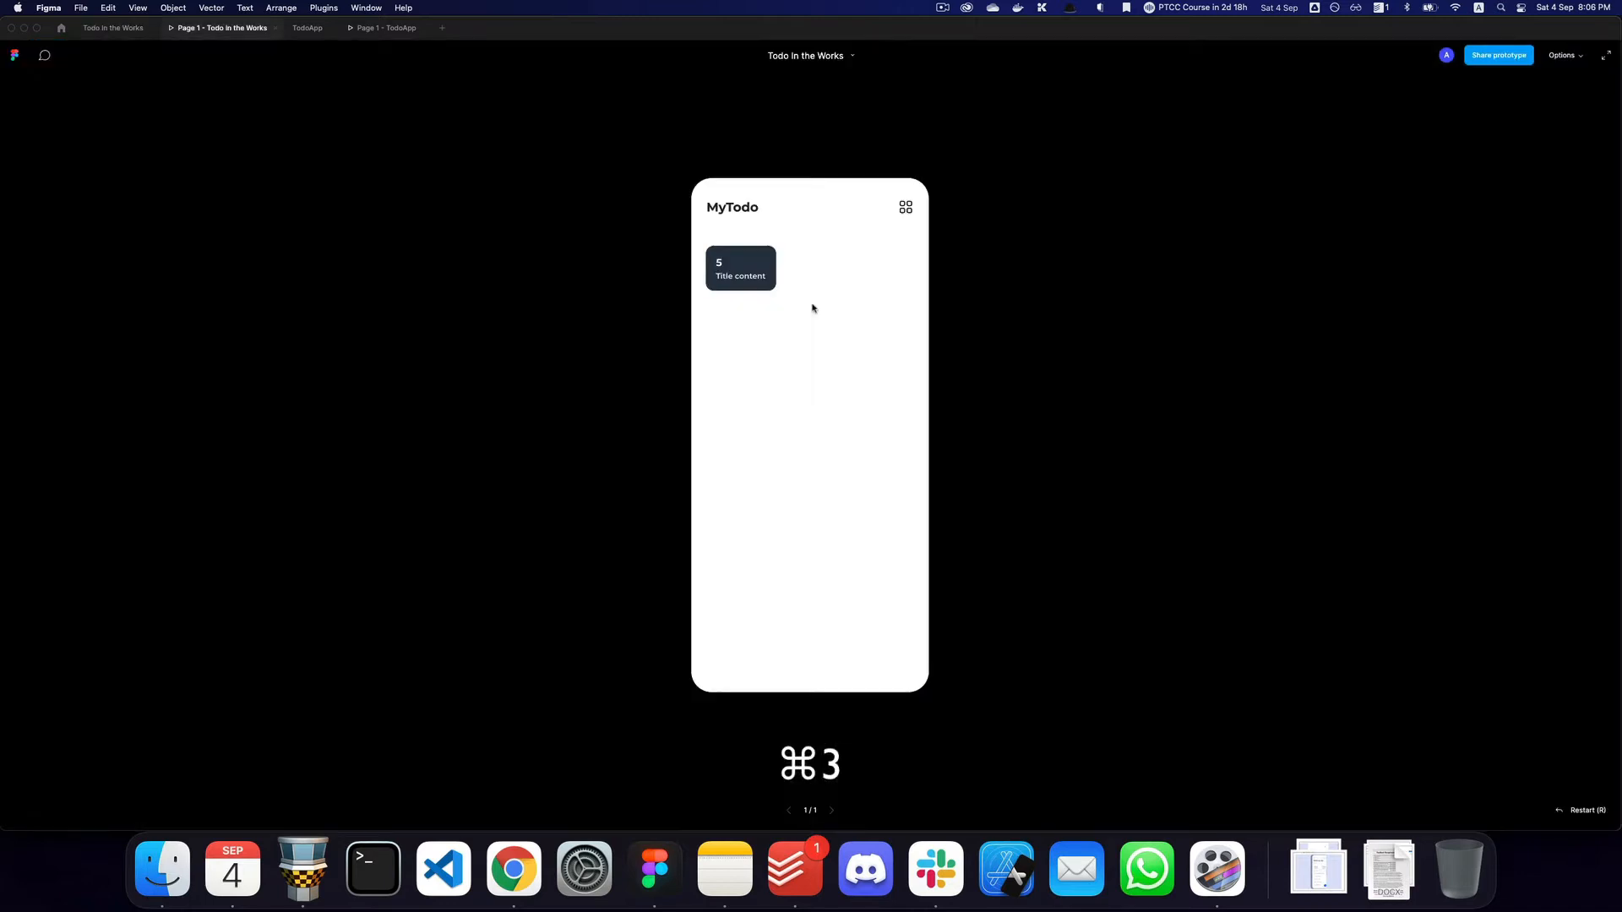
# Turn the category card into a component and rename its 5 text layer Number.
pyautogui.press('super+2')
pyautogui.press('alt+shift+super+2')
pyautogui.press('alt+shift+super+z')
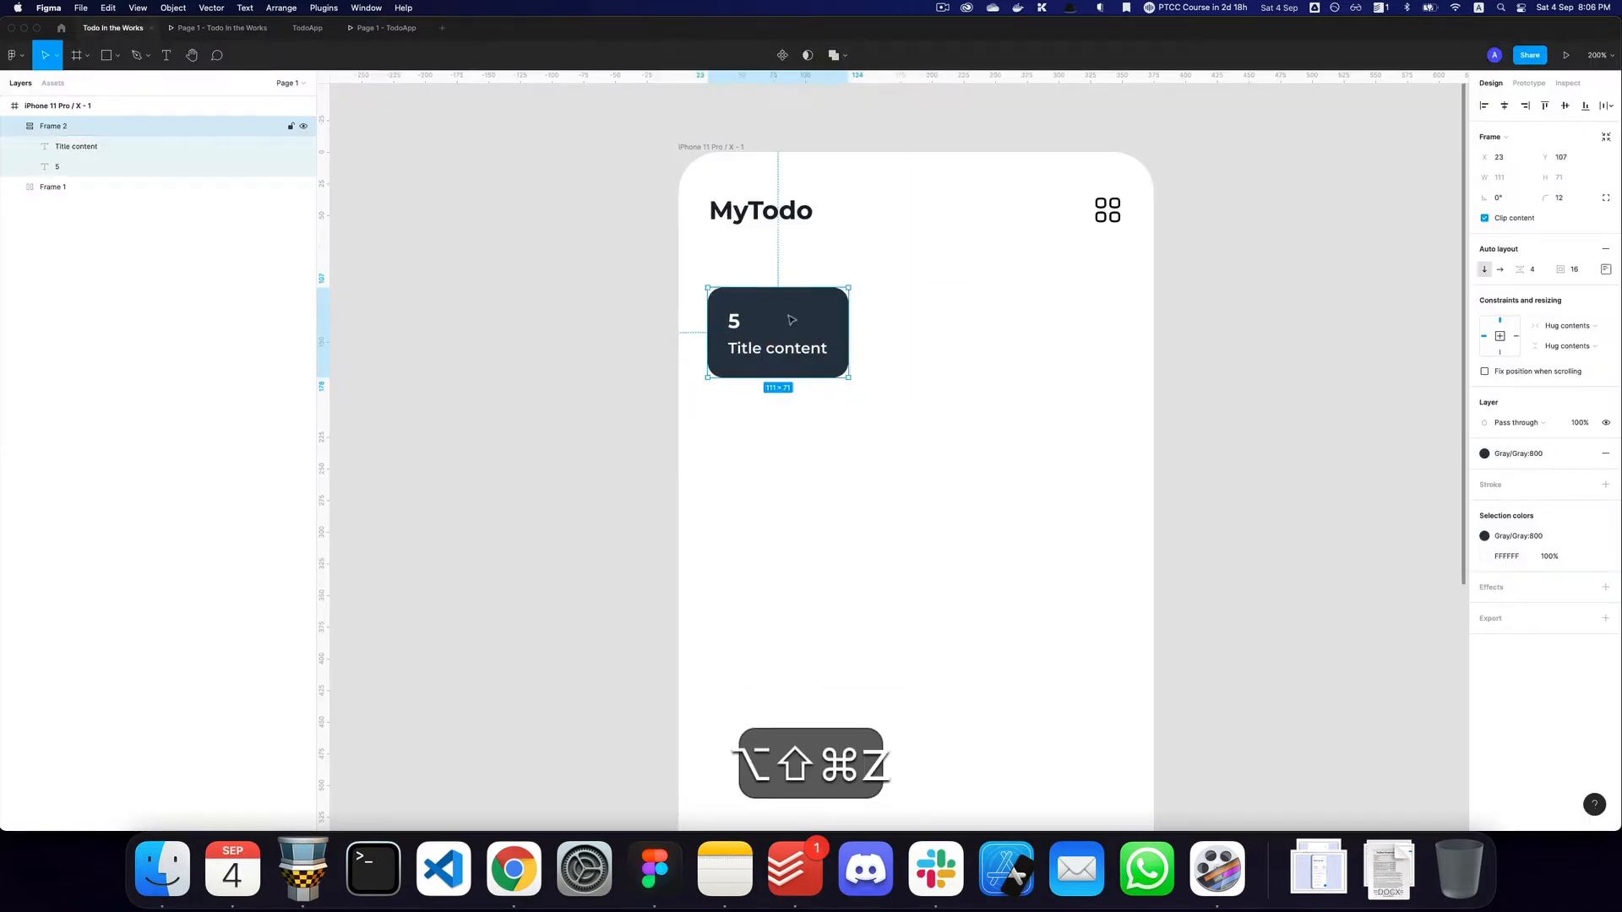
pyautogui.press('alt+super+k')
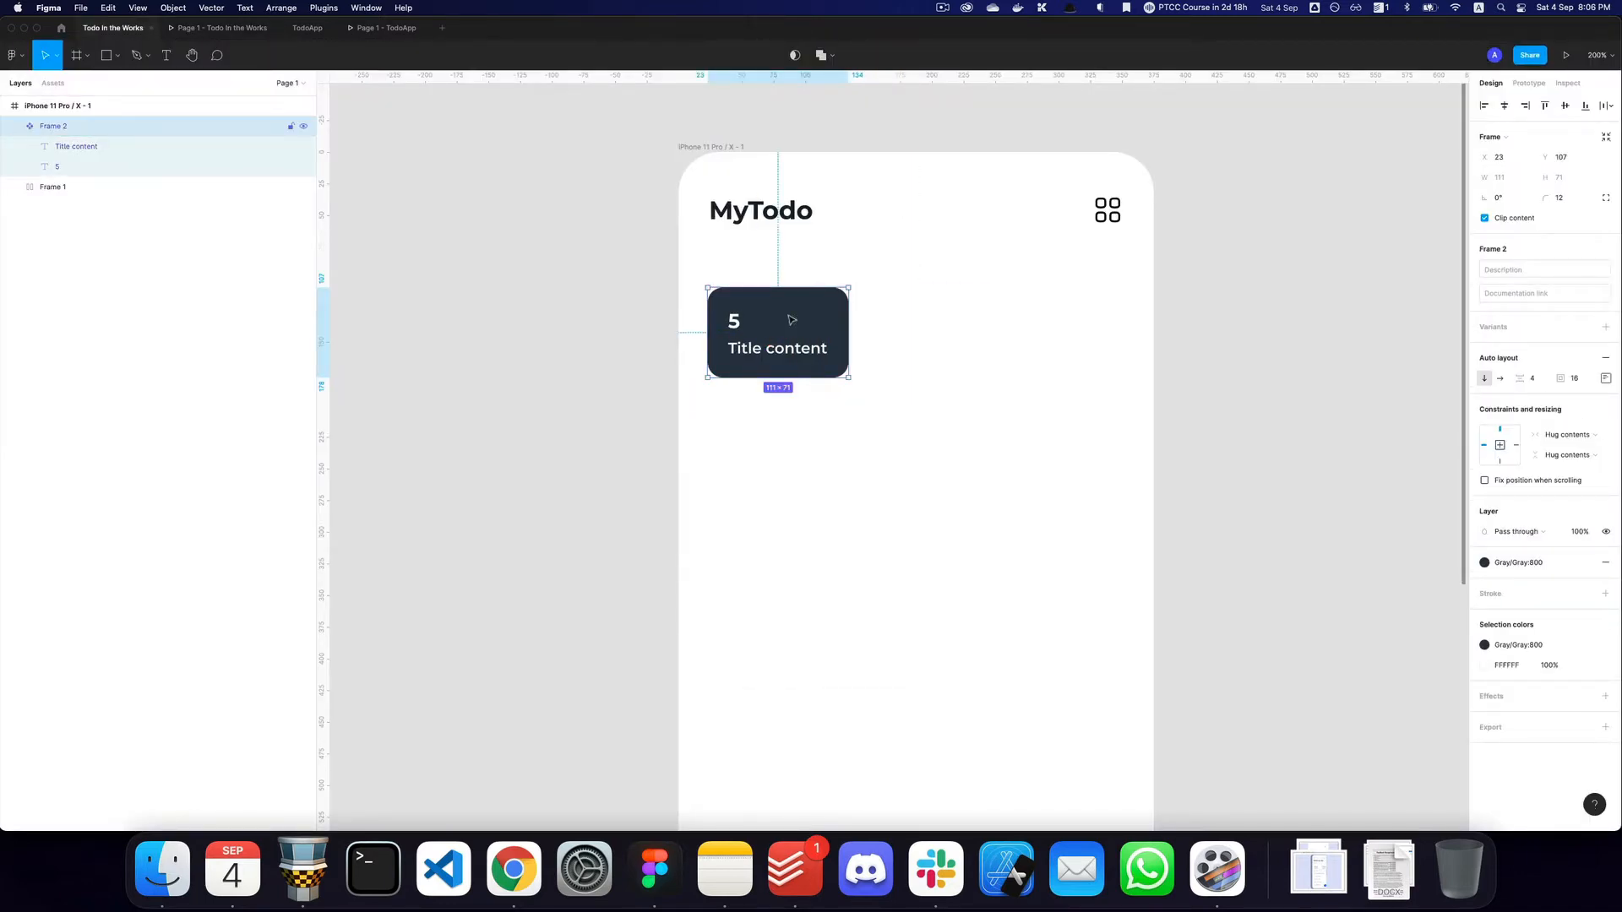
pyautogui.click(165, 161)
pyautogui.press('shift+super+r')
pyautogui.write('Num')
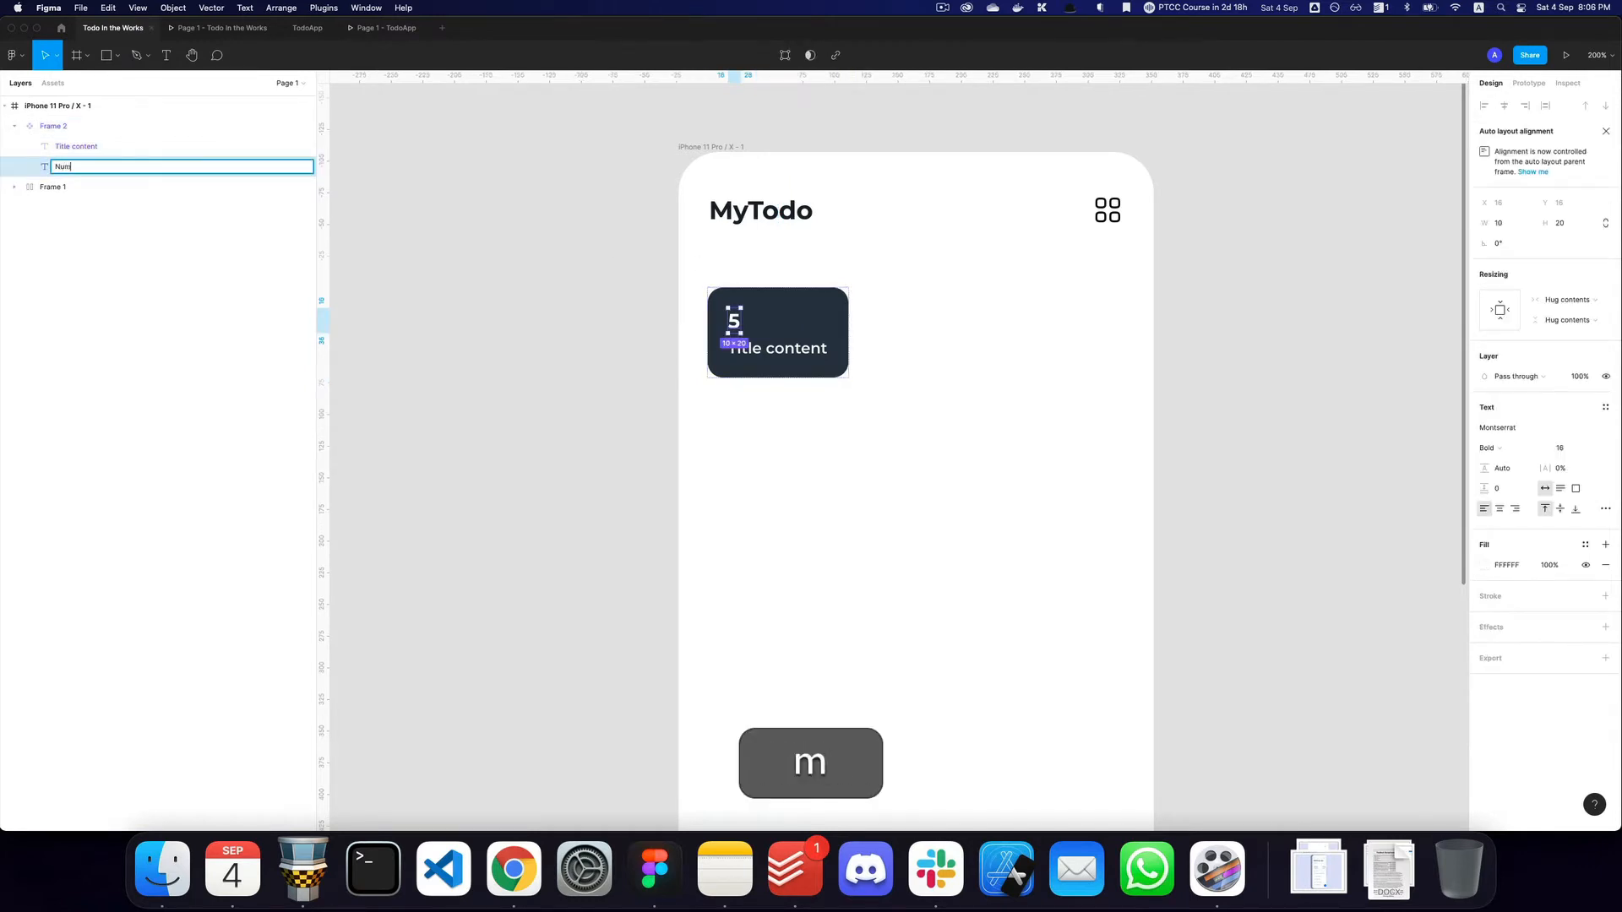
pyautogui.write('ber')
pyautogui.hotkey('alt', 'Return')
# Rename the card component Category/Active.
pyautogui.click(156, 129)
pyautogui.press('super+r')
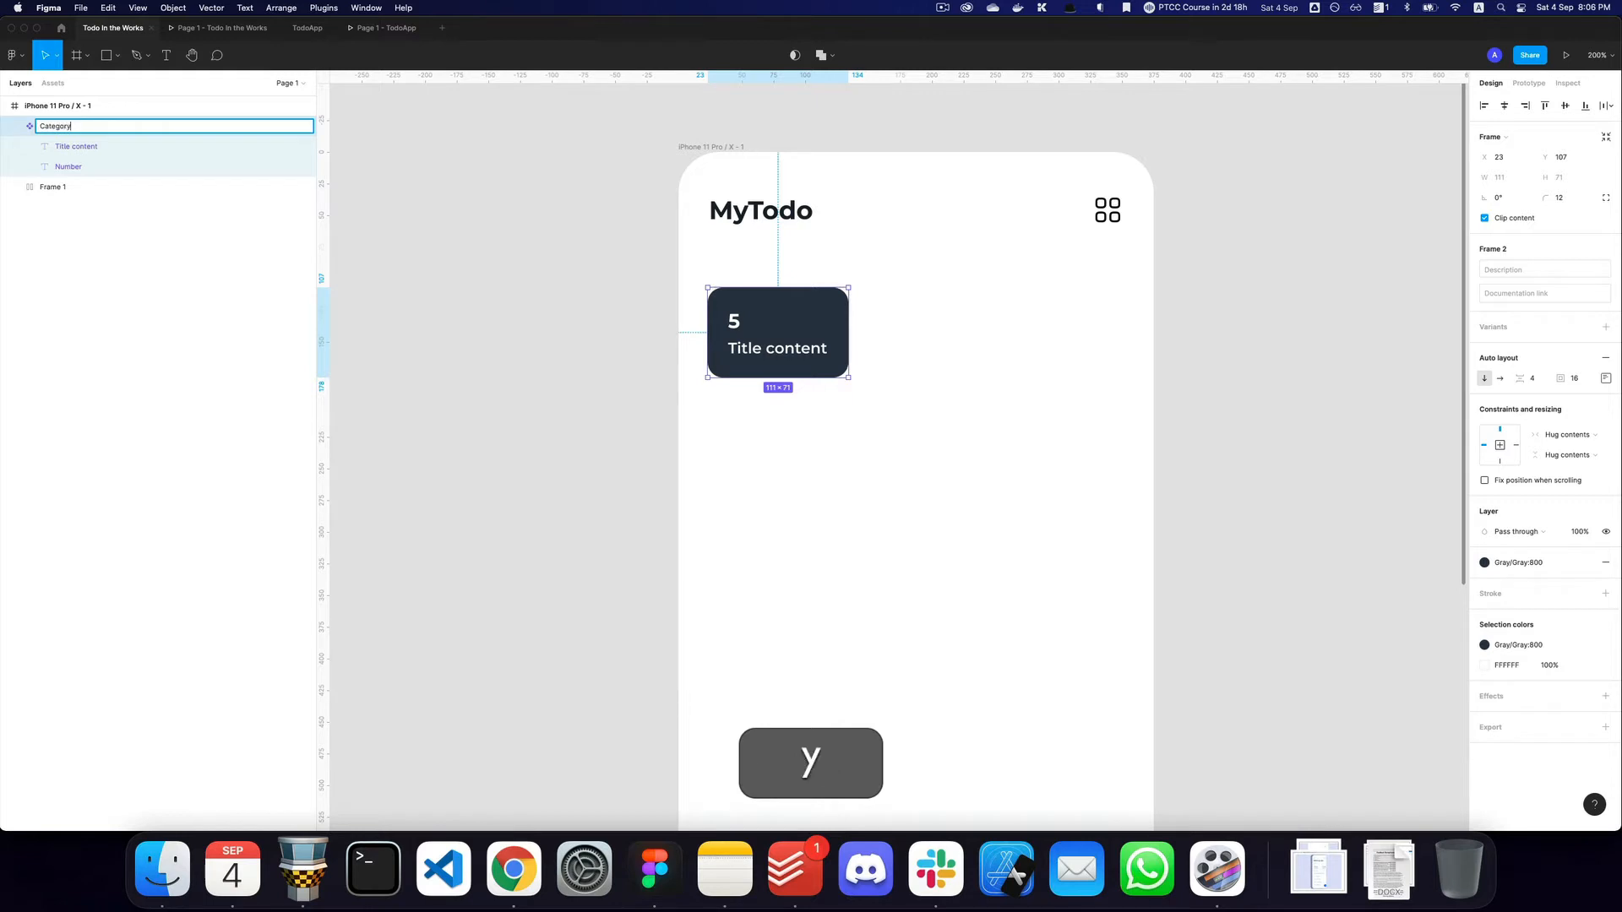
pyautogui.write('Category/Active')
pyautogui.press('Return')
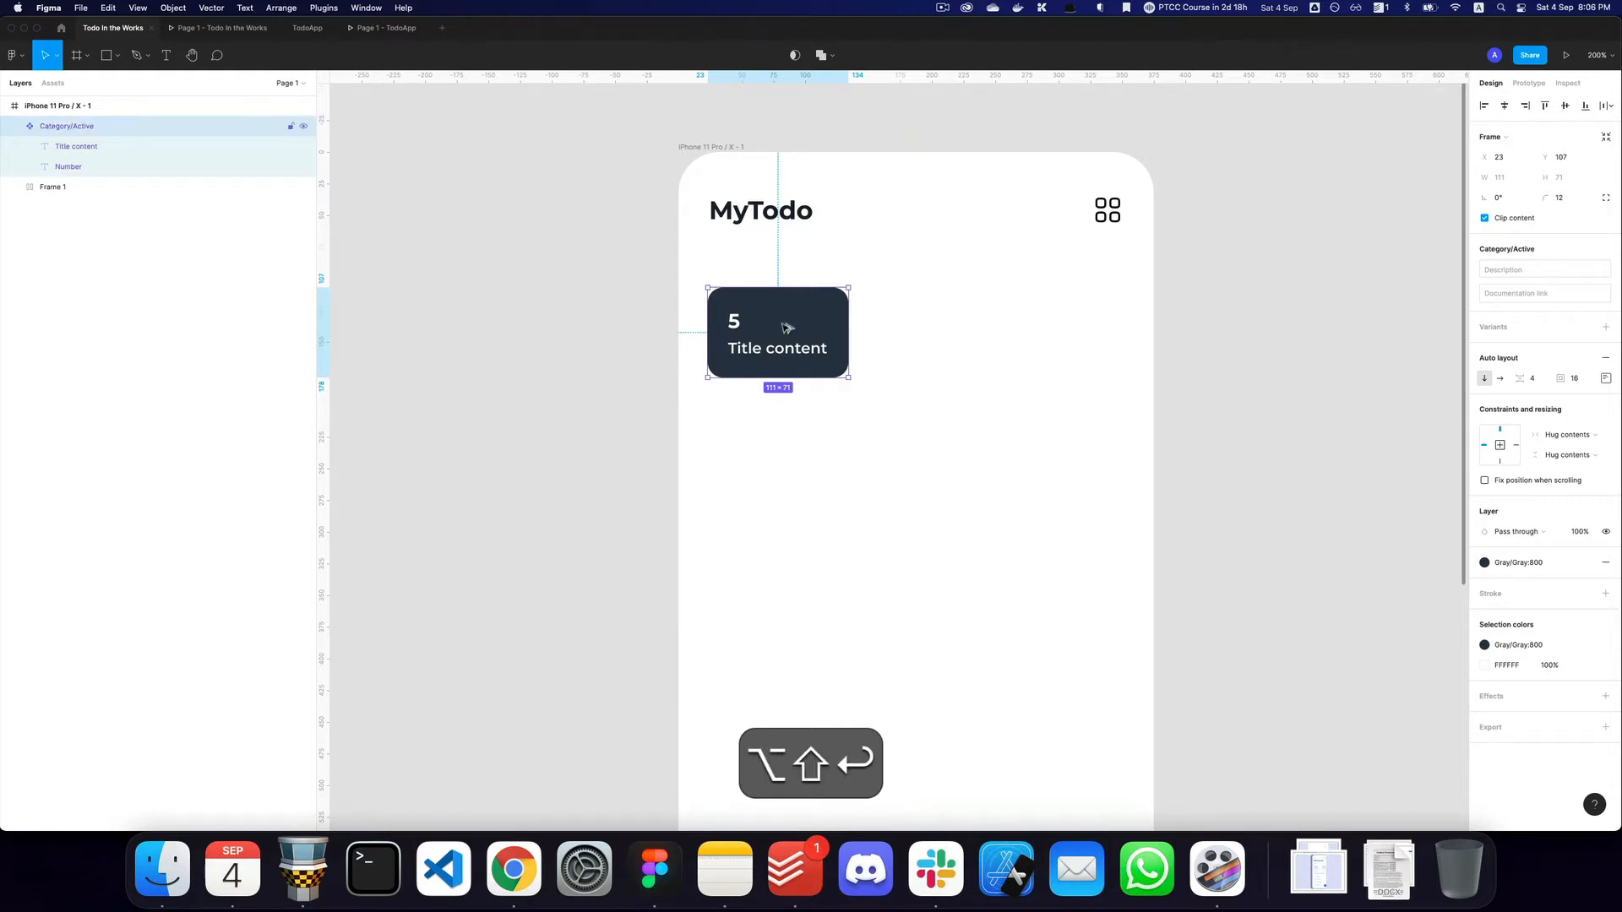
# Duplicate the card to its right, then detach the copy and make it a separate component.
pyautogui.moveTo(786, 328); pyautogui.dragTo(952, 328)
pyautogui.press('alt+super+b')
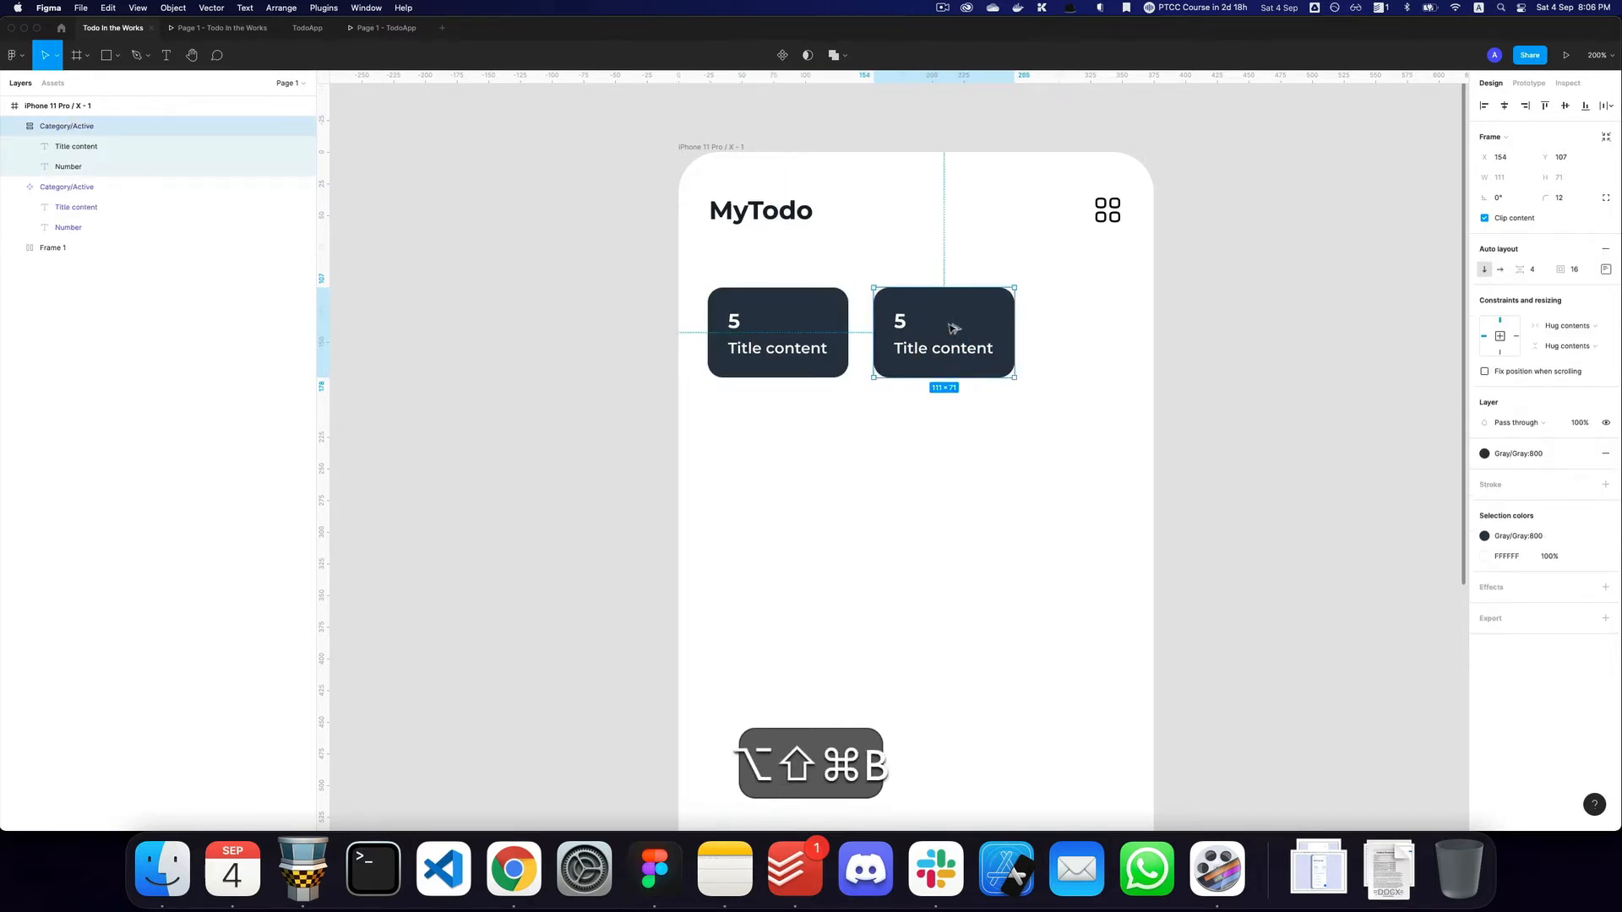
pyautogui.press('alt+super+k')
# Rename the copied card component Category/Inactive.
pyautogui.press('super+r')
pyautogui.press('super+Right')
pyautogui.hotkey('alt', 'BackSpace')
pyautogui.write('Inac')
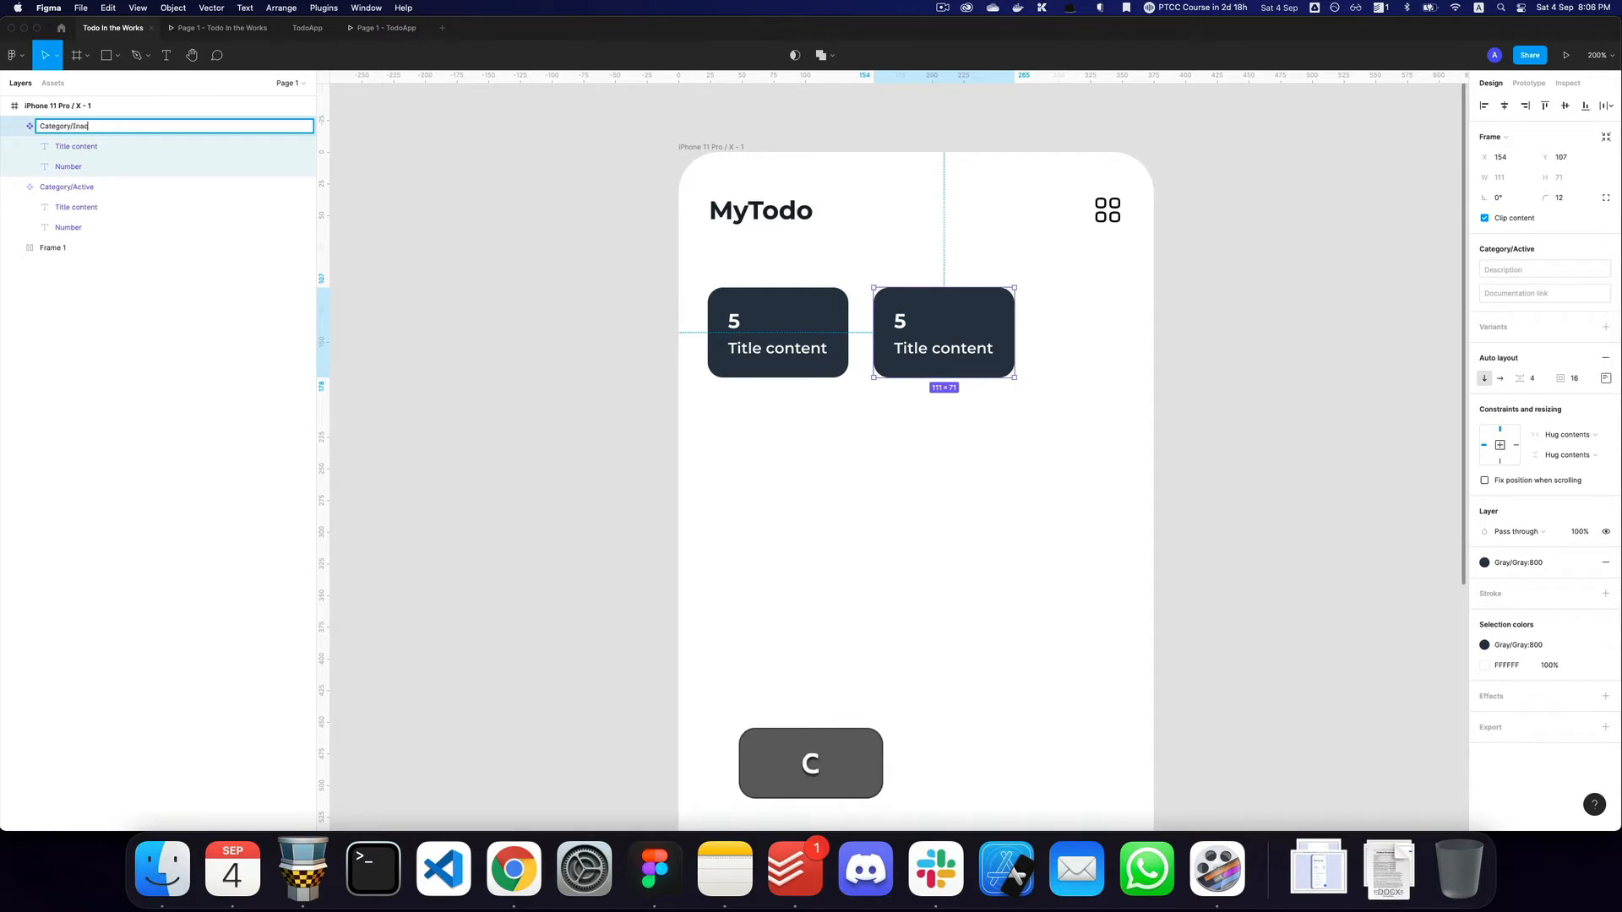
pyautogui.write('tive')
pyautogui.press('Return')
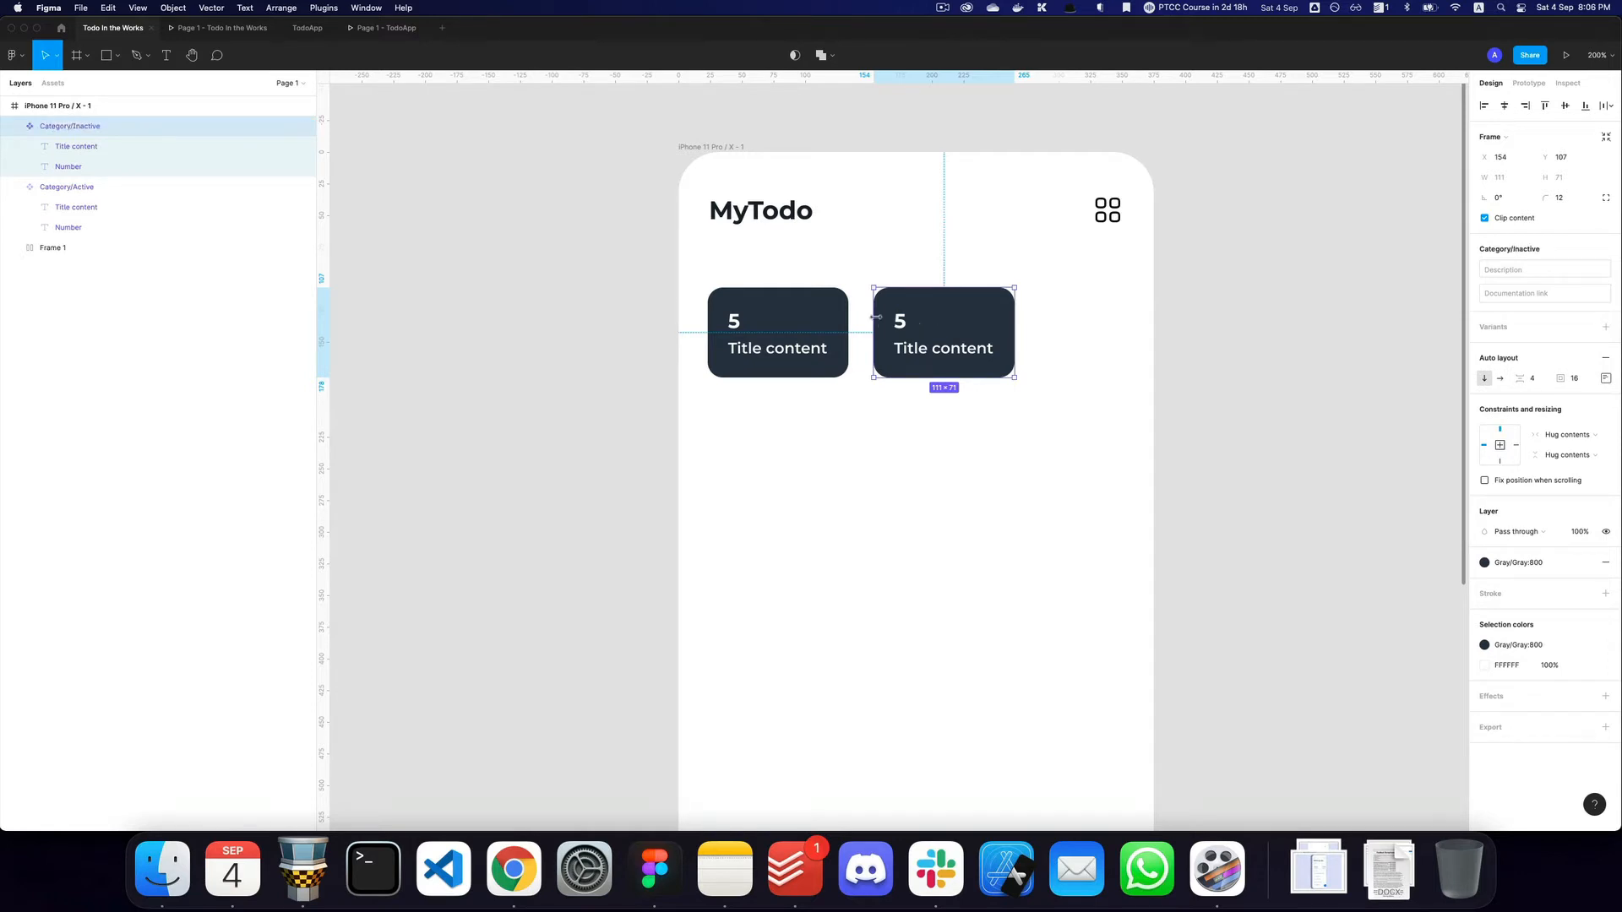
pyautogui.press('super+r')
pyautogui.press('alt+super+Right')
pyautogui.hotkey('alt', 'BackSpace')
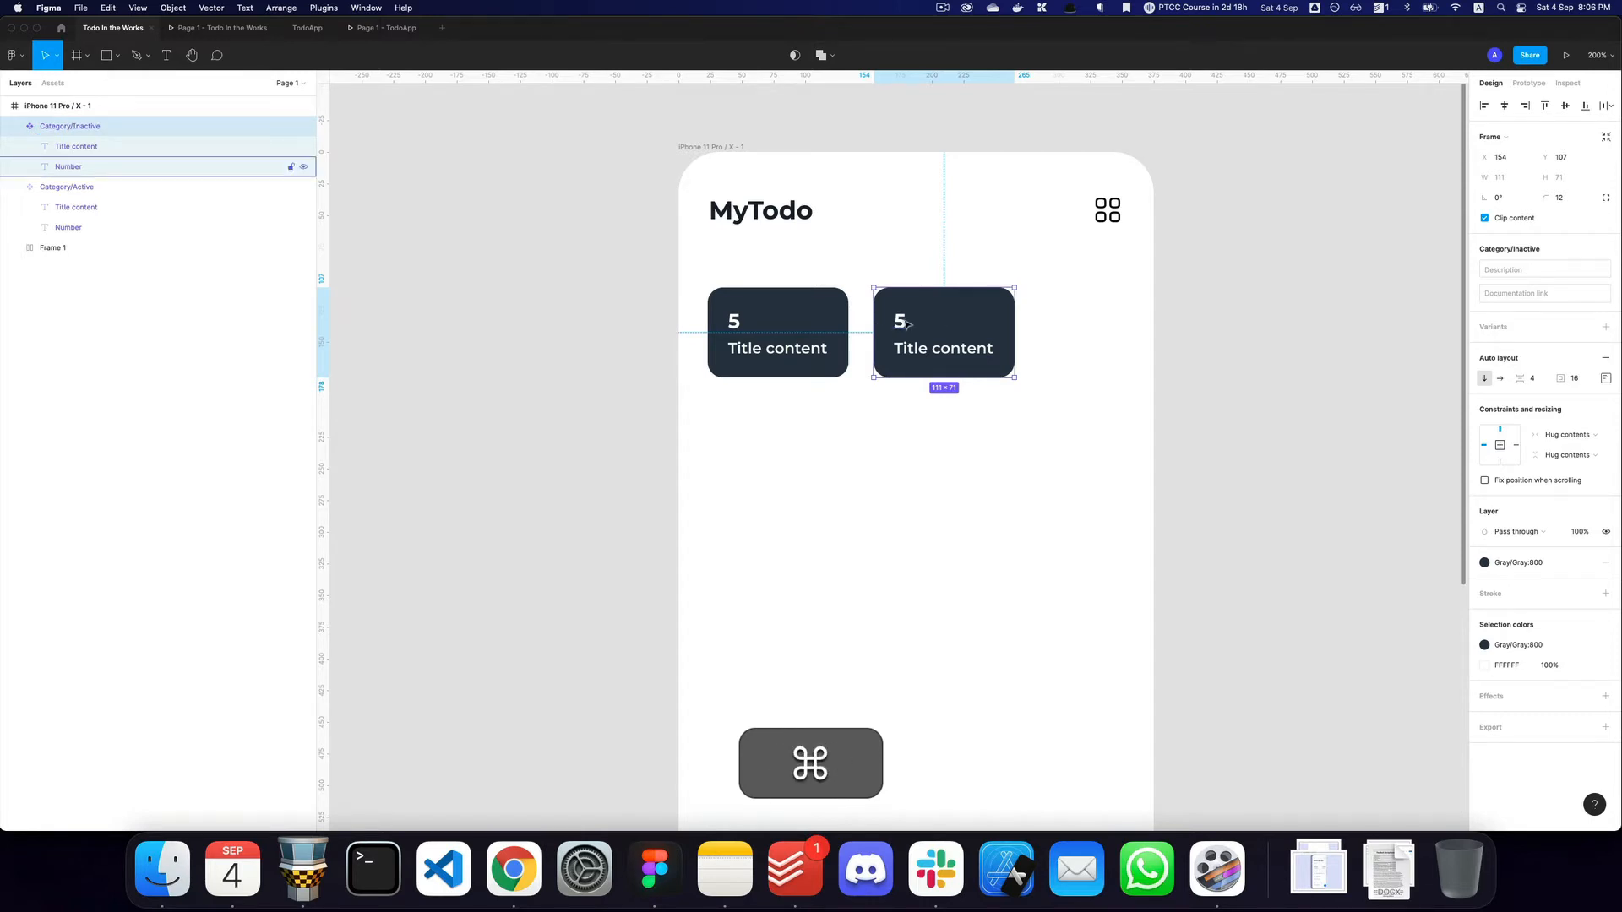
# Give the Category/Inactive card a stroke using the Gray:300 color style.
pyautogui.moveTo(1037, 426); pyautogui.dragTo(768, 311)
pyautogui.click(972, 313)
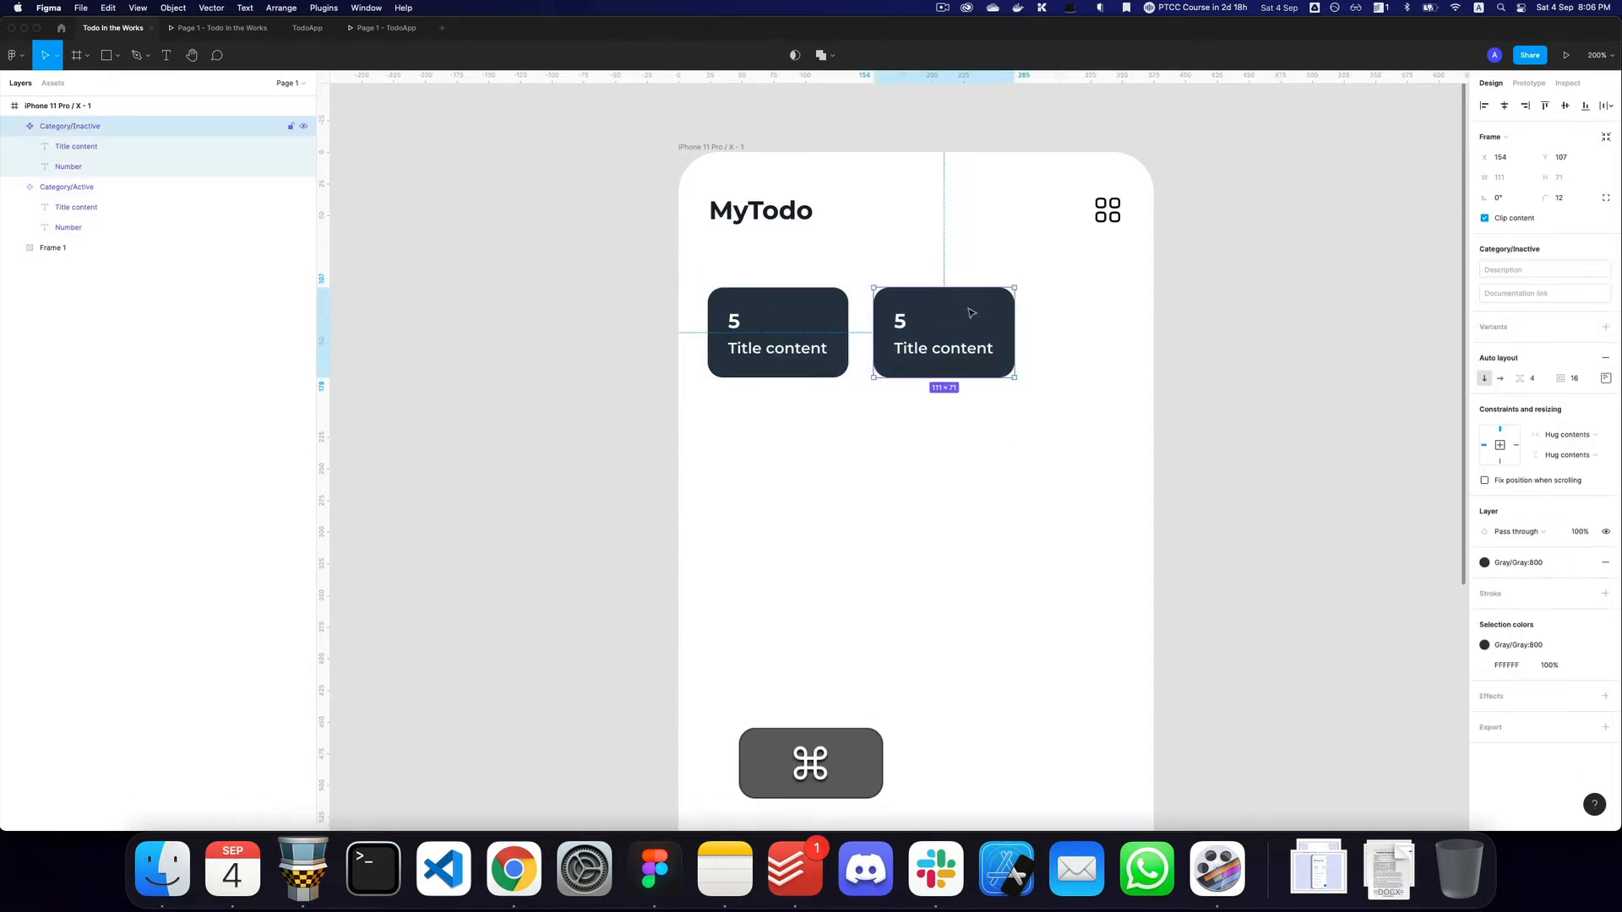
pyautogui.click(1585, 593)
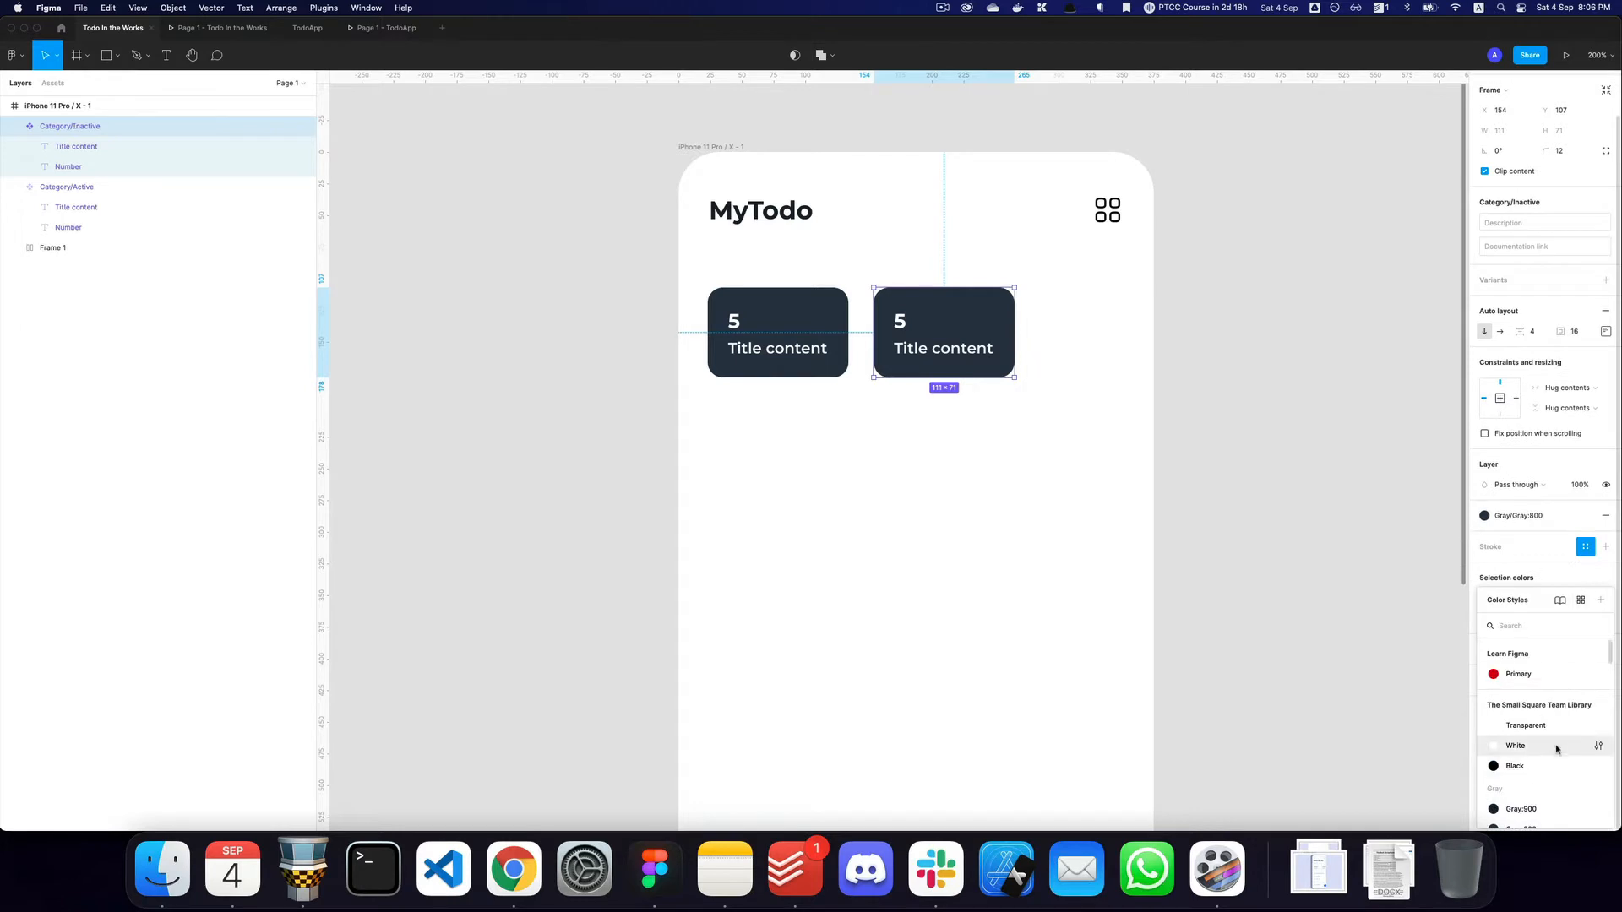
pyautogui.write('2')
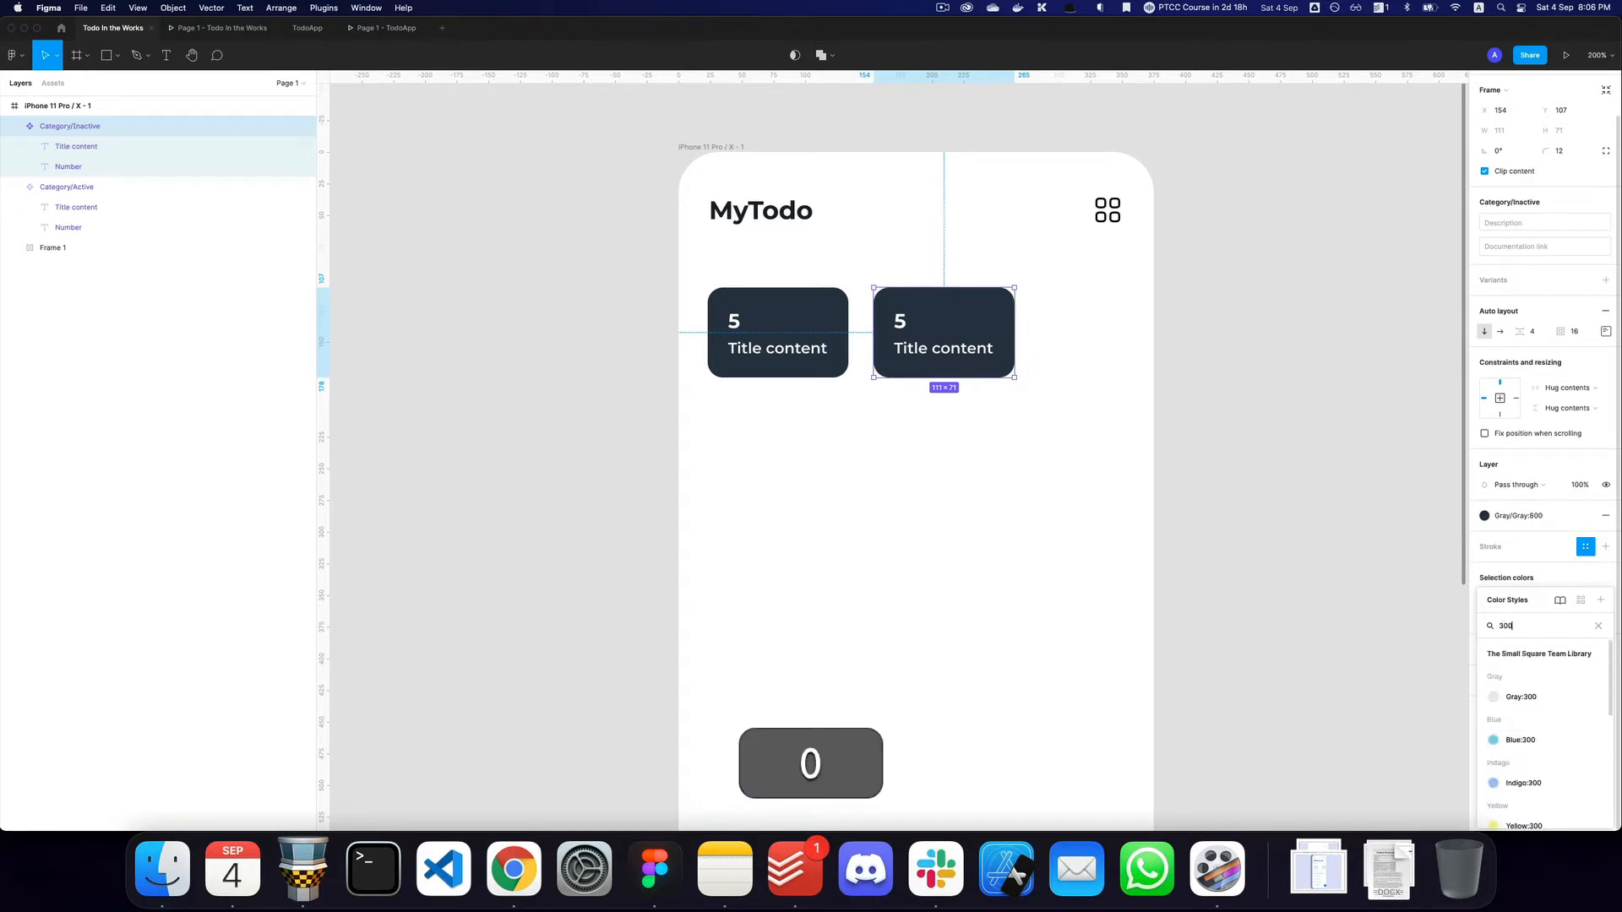
pyautogui.write('00')
pyautogui.press('Down')
pyautogui.press('Return')
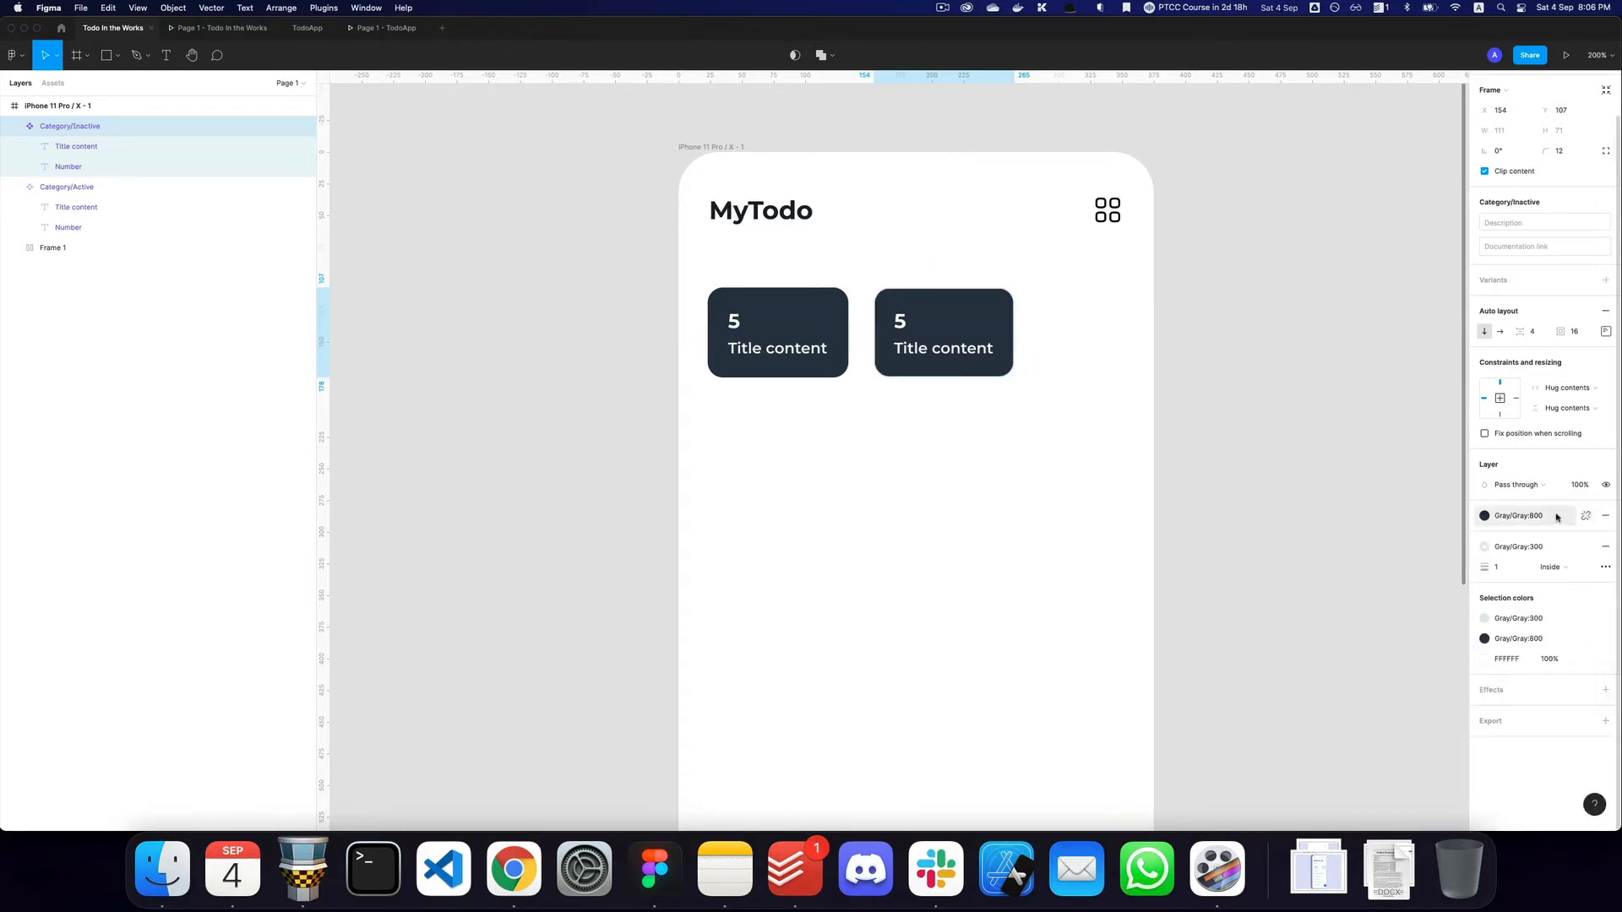
# Set the Category/Inactive card's fill to the White color style.
pyautogui.click(1555, 516)
pyautogui.write('wh')
pyautogui.press('Return')
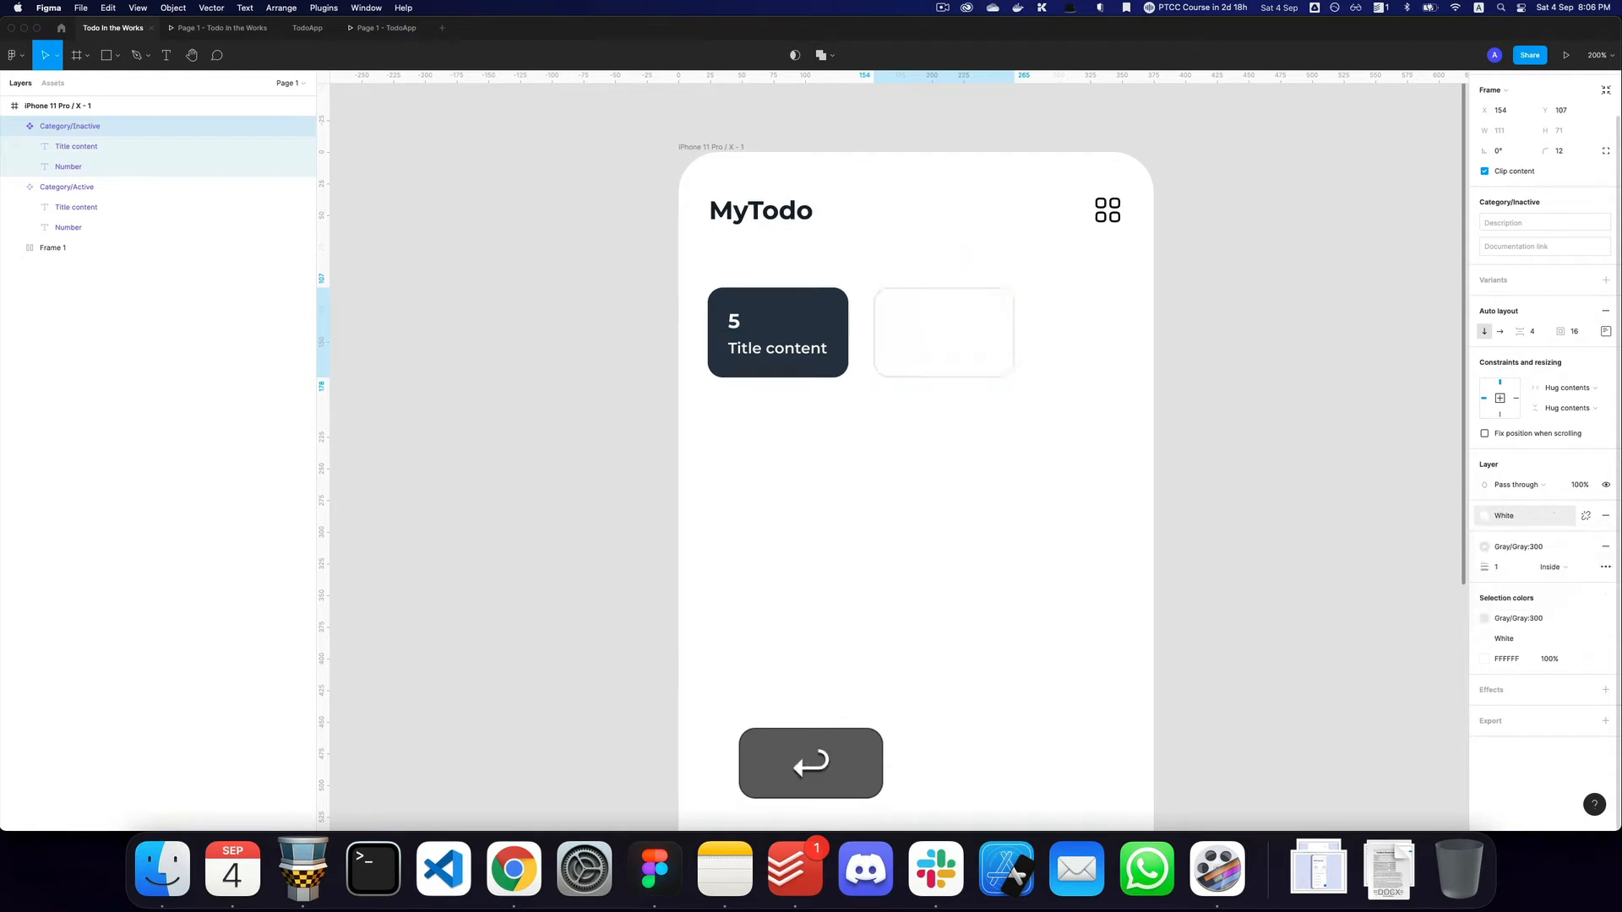
# Apply the Gray:900 style to both texts in the Category/Inactive card and set its Title content opacity to 60%.
pyautogui.press('Return')
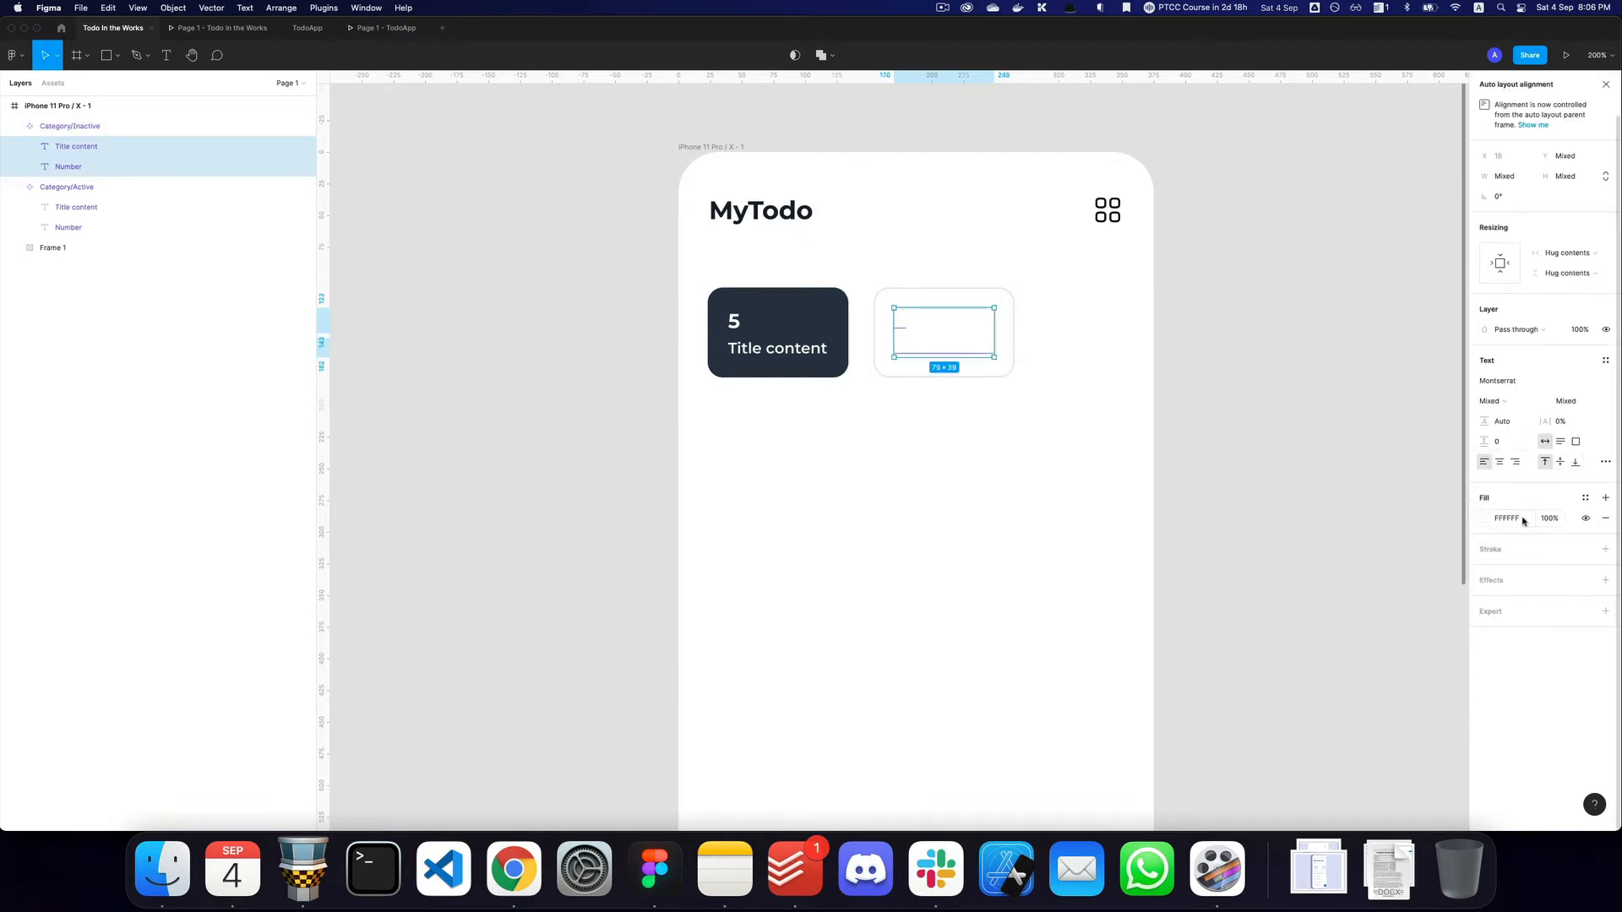
pyautogui.click(1583, 499)
pyautogui.click(1533, 729)
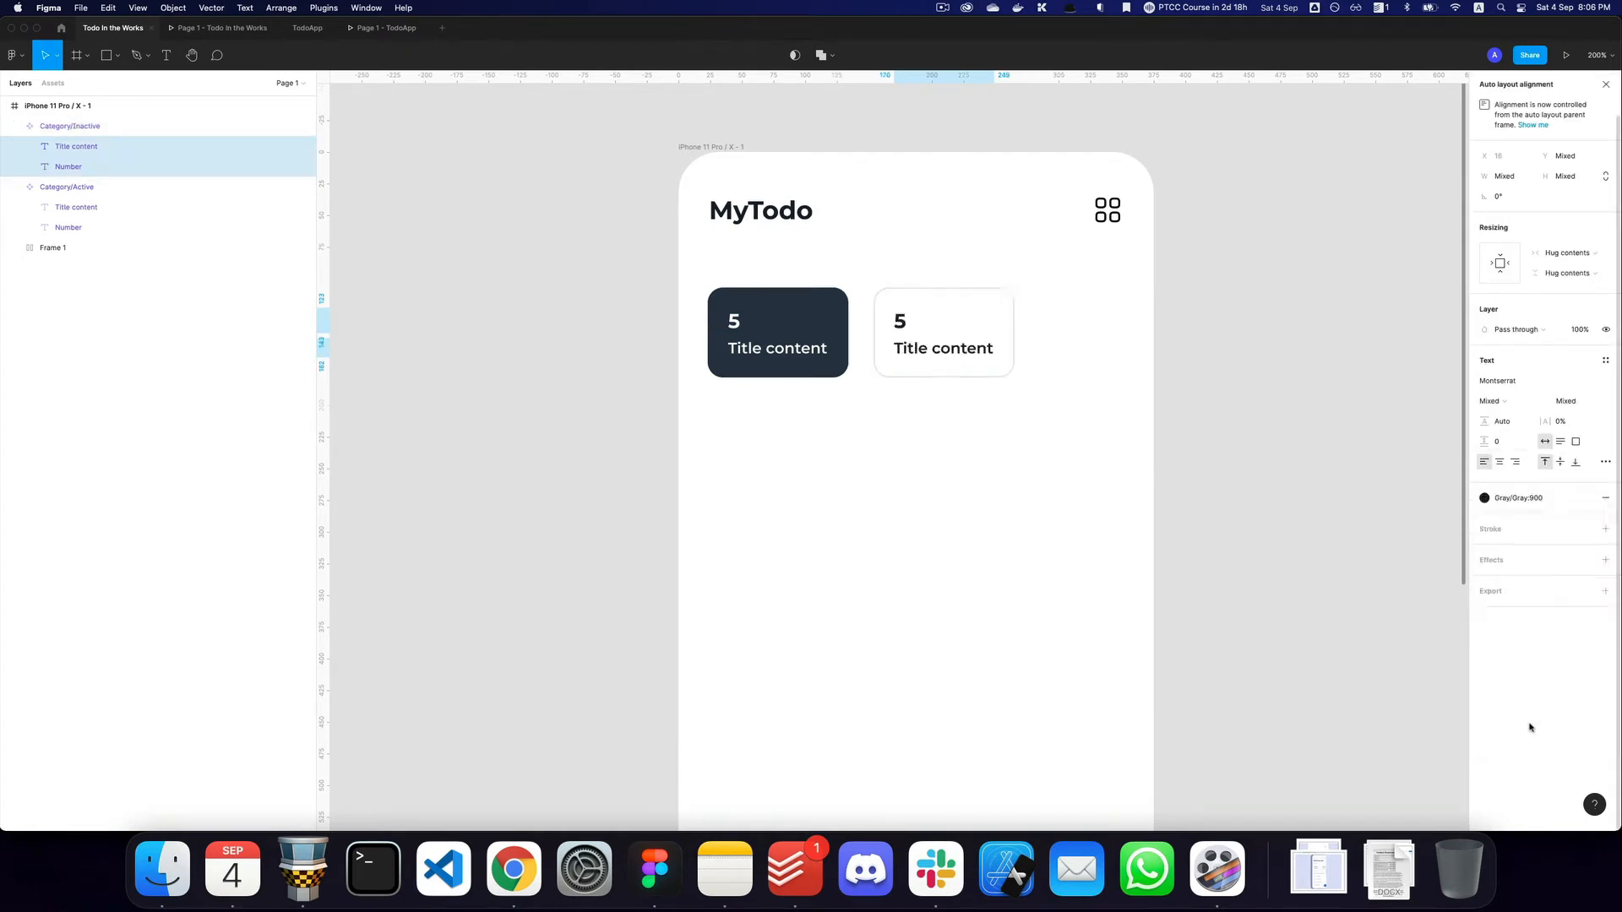
pyautogui.click(1028, 351)
pyautogui.keyDown('super'); pyautogui.click(971, 348); pyautogui.keyUp('super')
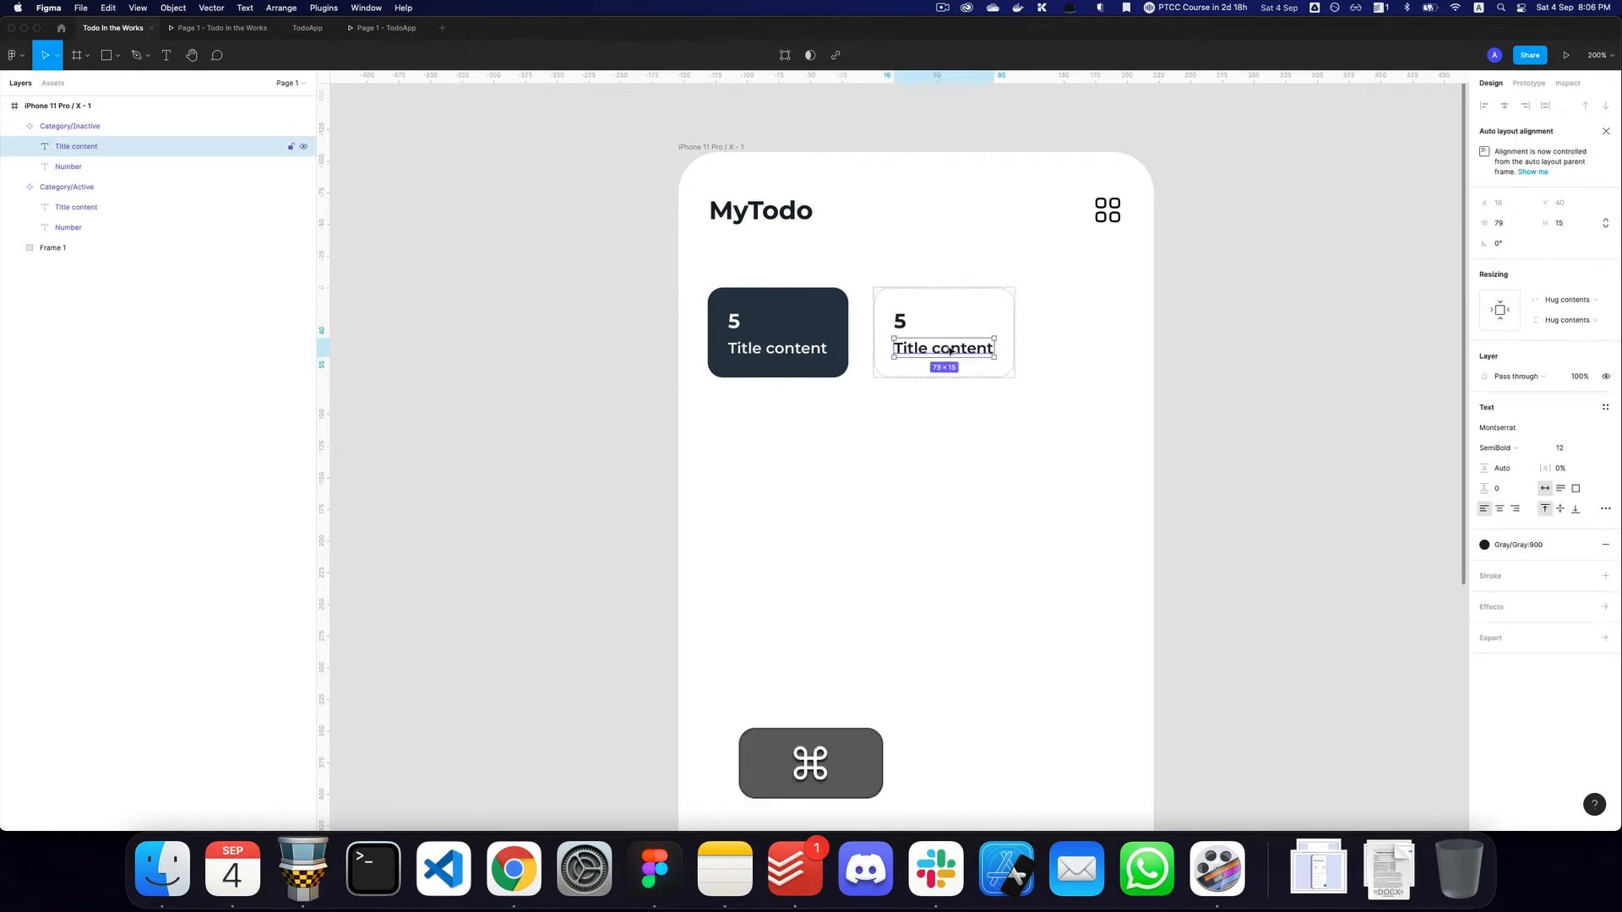
pyautogui.press('super+6')
# Combine the Active and Inactive cards as variants and place the Category set outside the iPhone frame, on its left.
pyautogui.click(980, 331)
pyautogui.keyDown('shift'); pyautogui.click(787, 328); pyautogui.keyUp('shift')
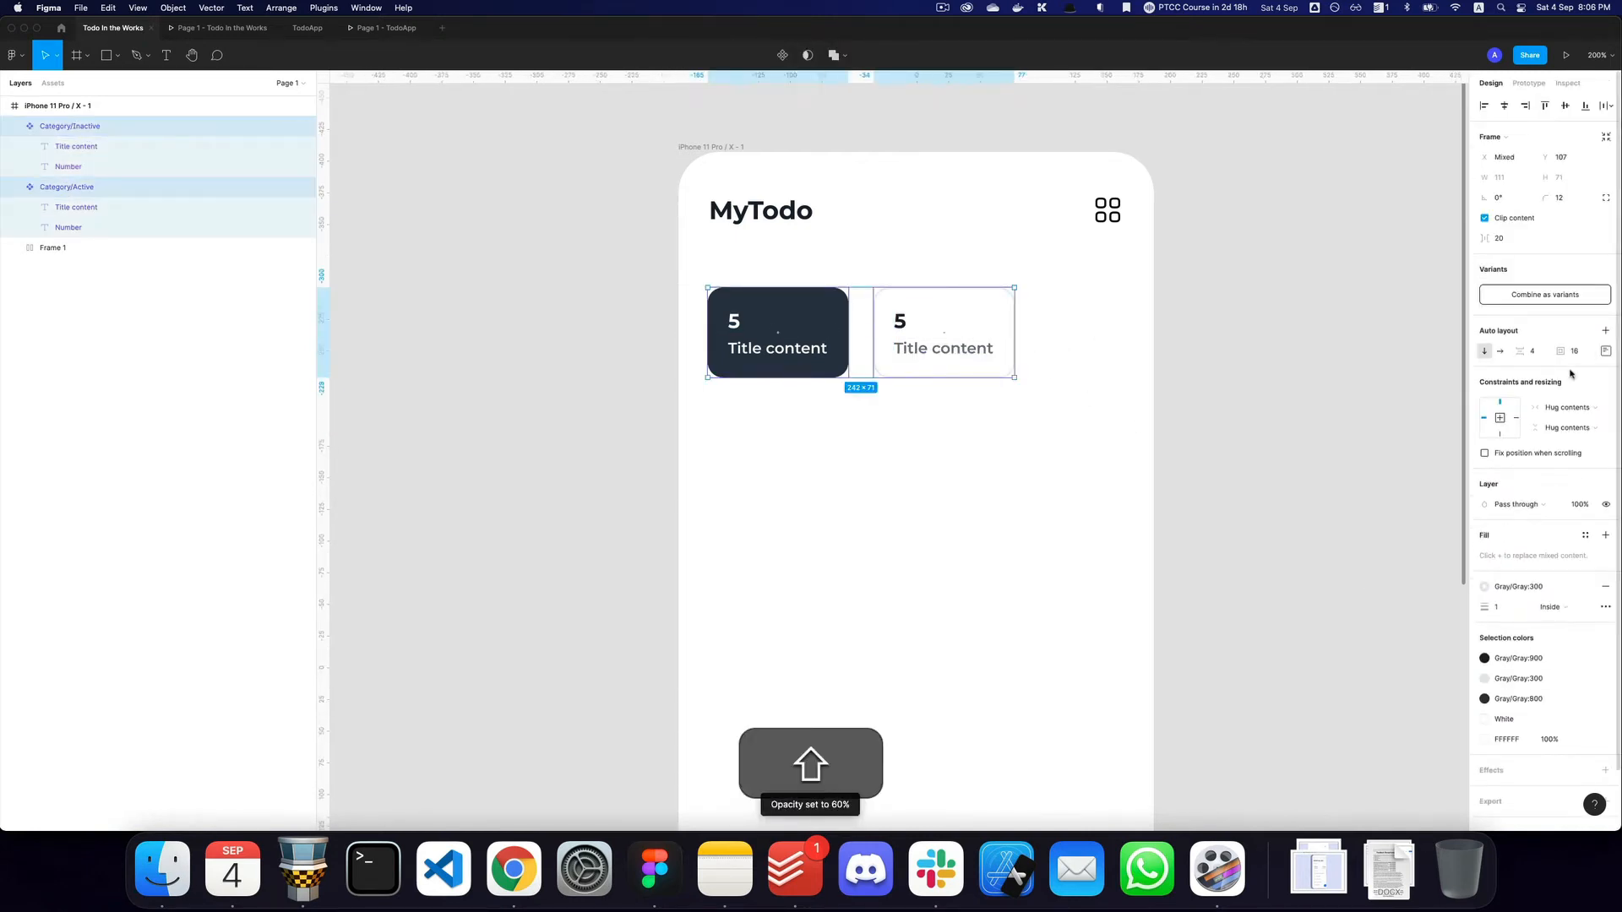
pyautogui.click(1572, 302)
pyautogui.press('space')
pyautogui.moveTo(966, 317); pyautogui.dragTo(748, 287)
# Place an Active Category instance below the MyTodo header, wrap it in auto layout and duplicate it into a row of three cards.
pyautogui.moveTo(562, 289); pyautogui.dragTo(1161, 346)
pyautogui.press('super+d')
pyautogui.keyDown('shift'); pyautogui.click(966, 332); pyautogui.keyUp('shift')
pyautogui.press('shift+super+a')
pyautogui.click(1102, 338)
pyautogui.press('super+d')
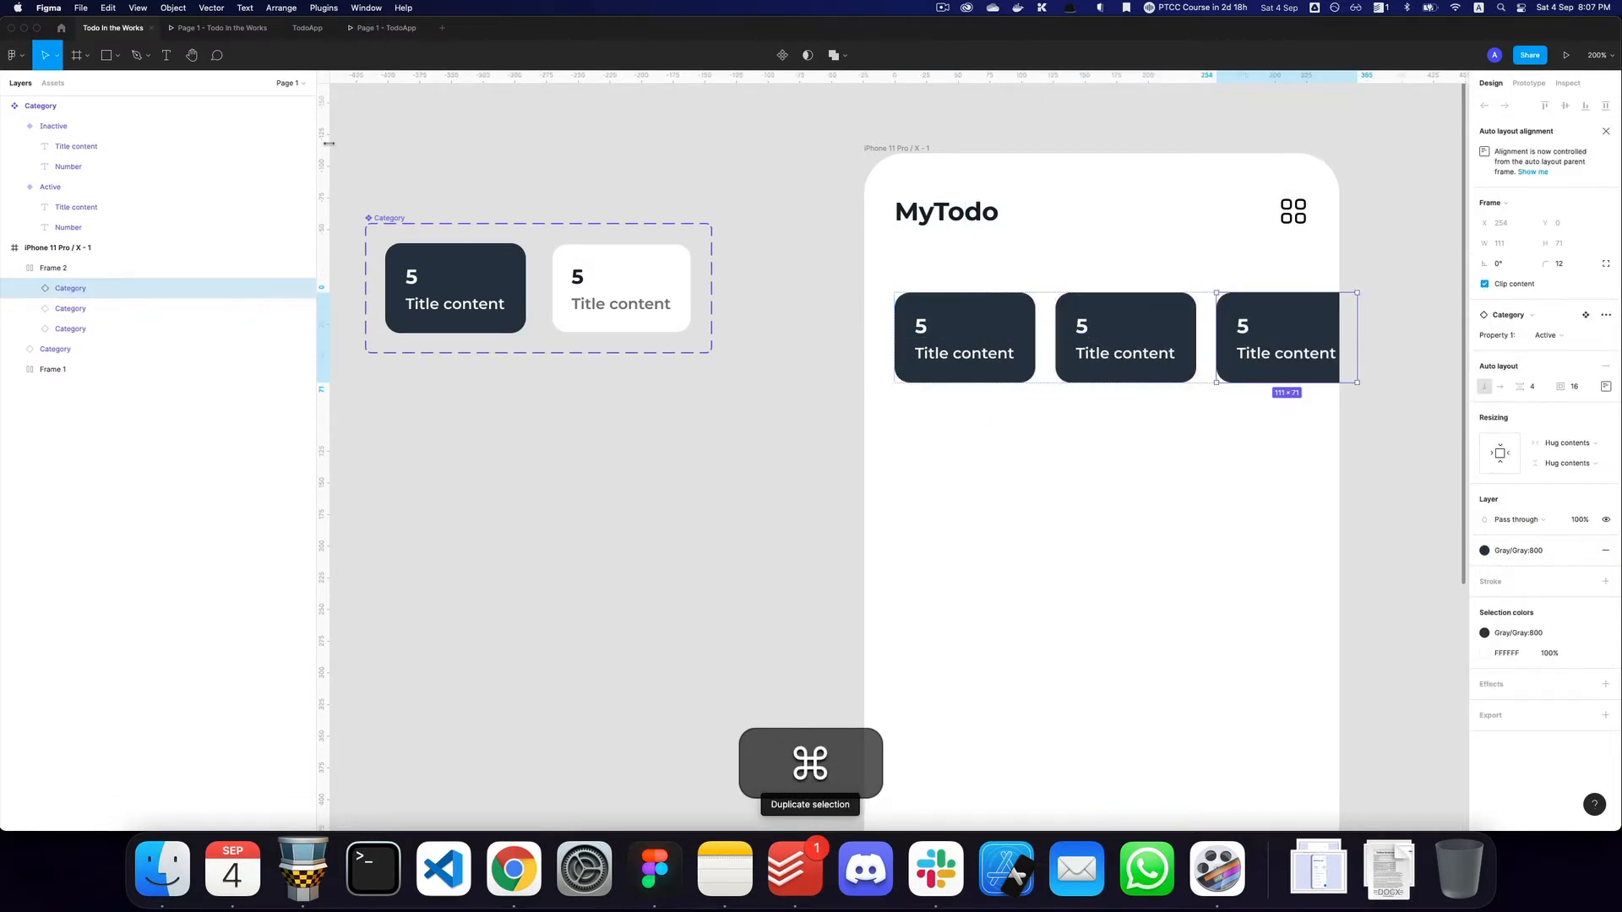
# Check the category names in the TodoApp design and change the first card's title in the row to Today.
pyautogui.press('super+4')
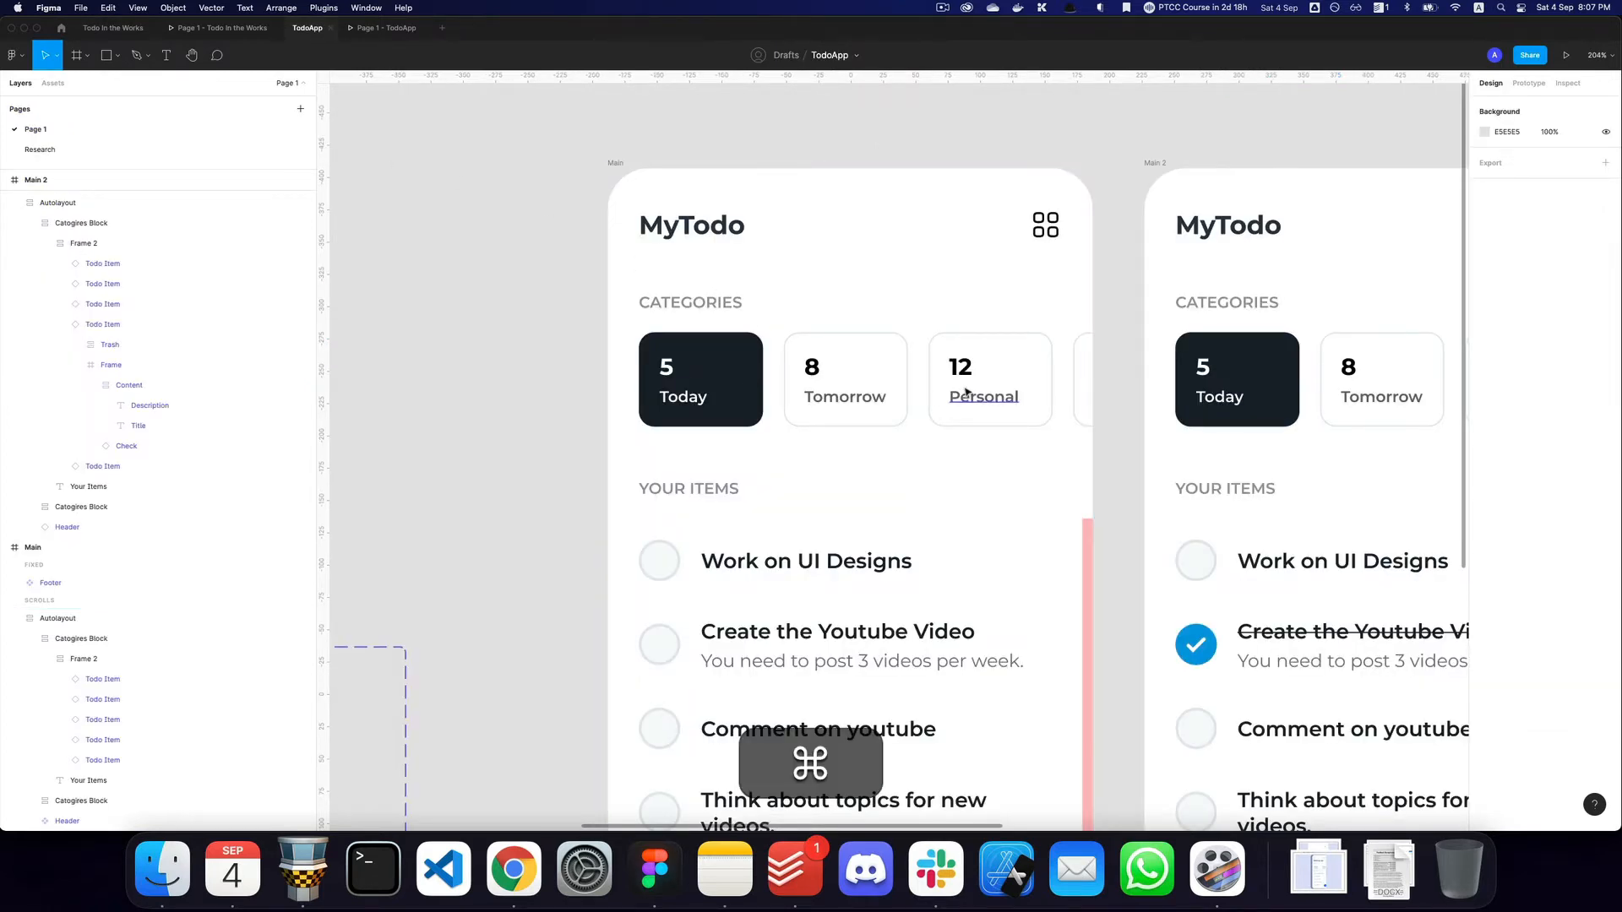
pyautogui.press('super+2')
pyautogui.keyDown('super'); pyautogui.doubleClick(937, 352); pyautogui.keyUp('super')
pyautogui.write('T')
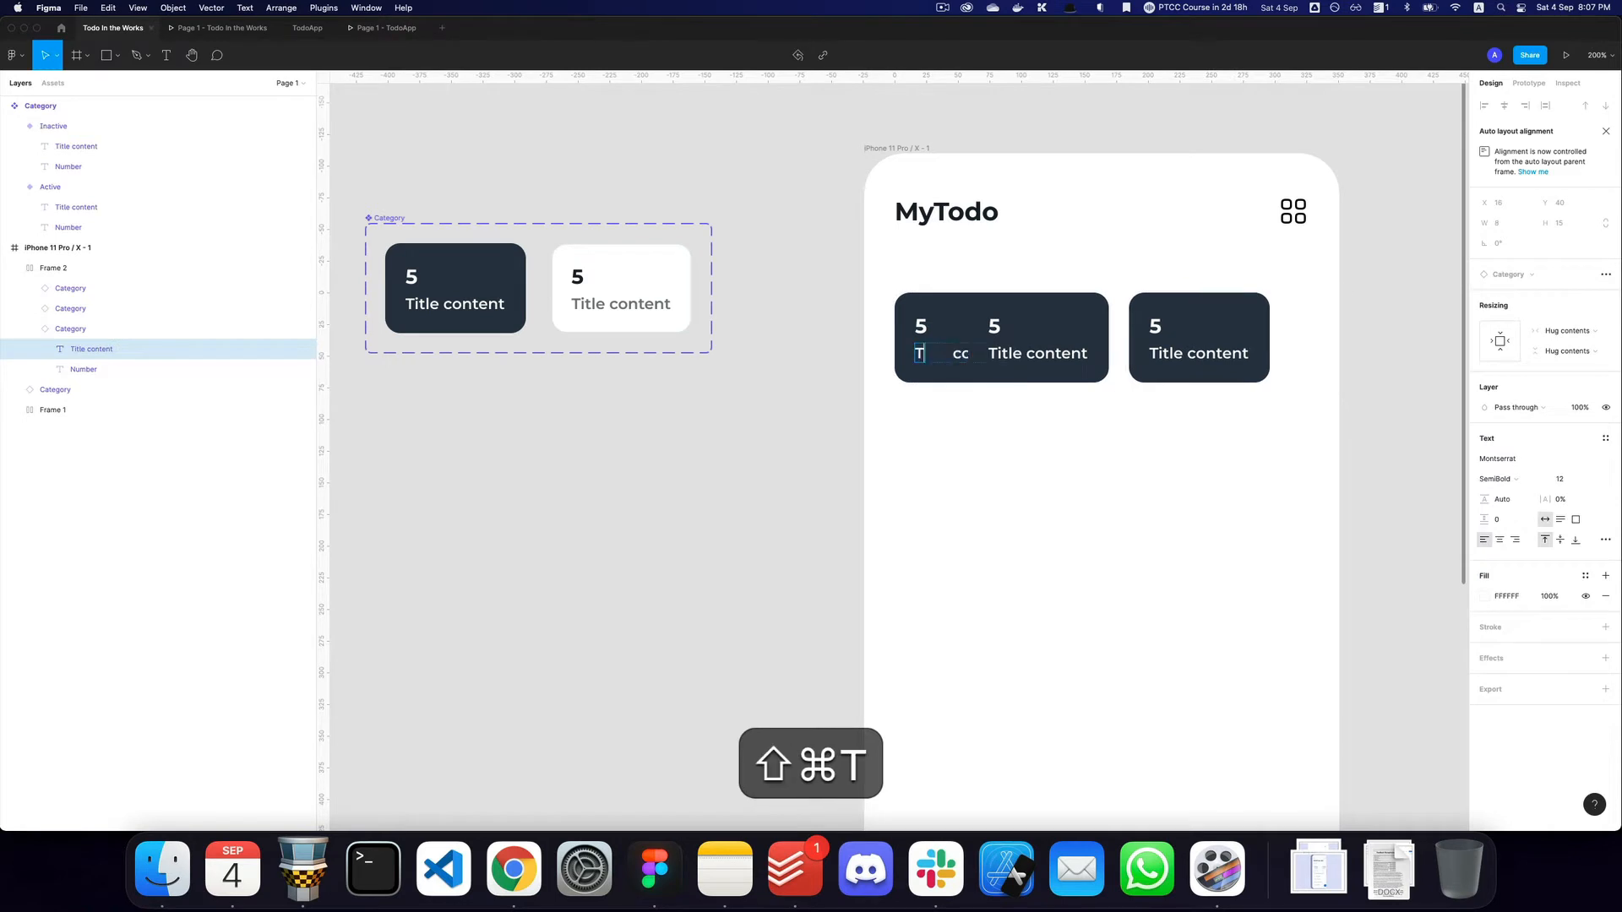
pyautogui.write('oday')
pyautogui.press('Escape')
pyautogui.press('Escape')
pyautogui.keyDown('super'); pyautogui.click(992, 355); pyautogui.keyUp('super')
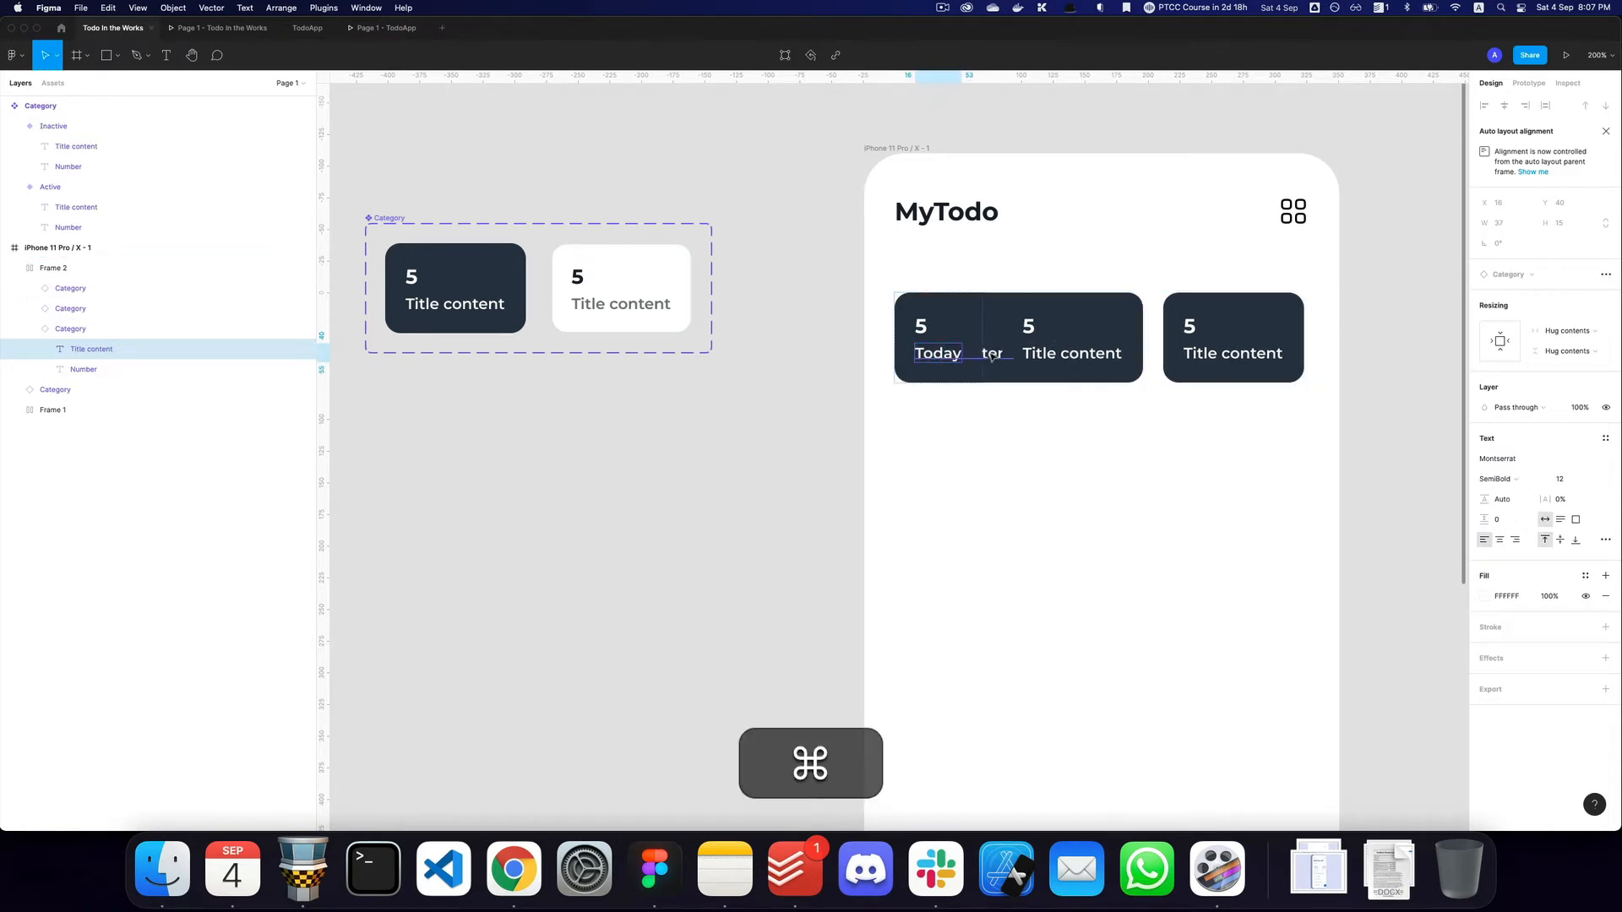
pyautogui.keyDown('super'); pyautogui.click(992, 356); pyautogui.keyUp('super')
pyautogui.click(978, 356)
pyautogui.keyDown('super'); pyautogui.doubleClick(961, 356); pyautogui.keyUp('super')
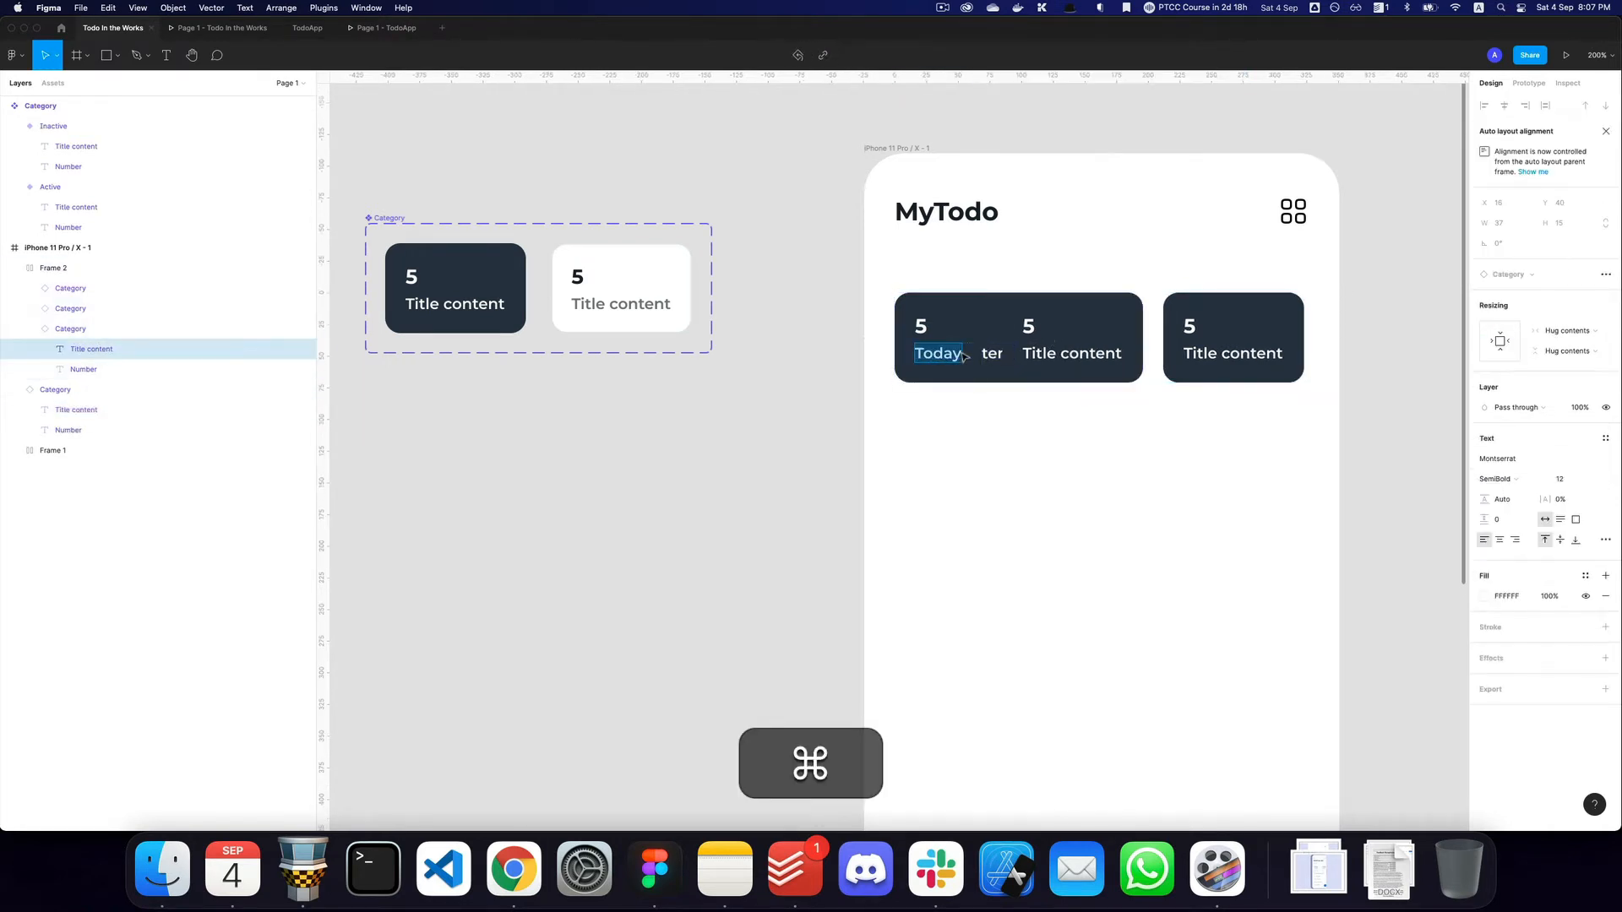
pyautogui.press('Escape')
# Move the other two cards out of the auto layout row into the empty area below it.
pyautogui.moveTo(1048, 347); pyautogui.dragTo(1116, 516)
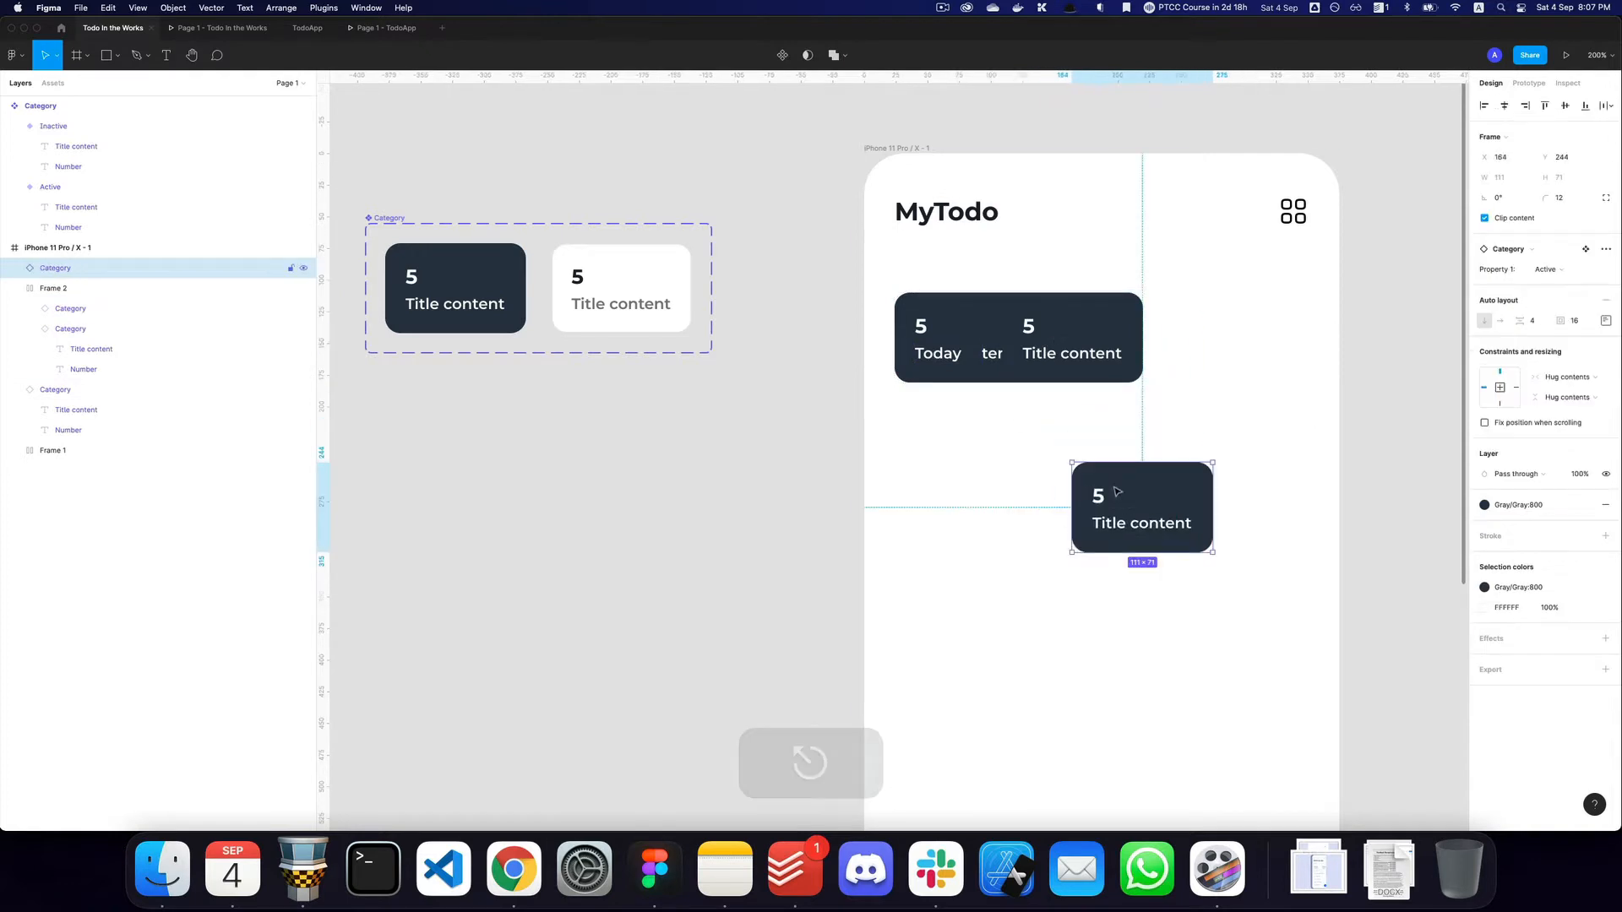
pyautogui.click(1056, 348)
pyautogui.press('super+z')
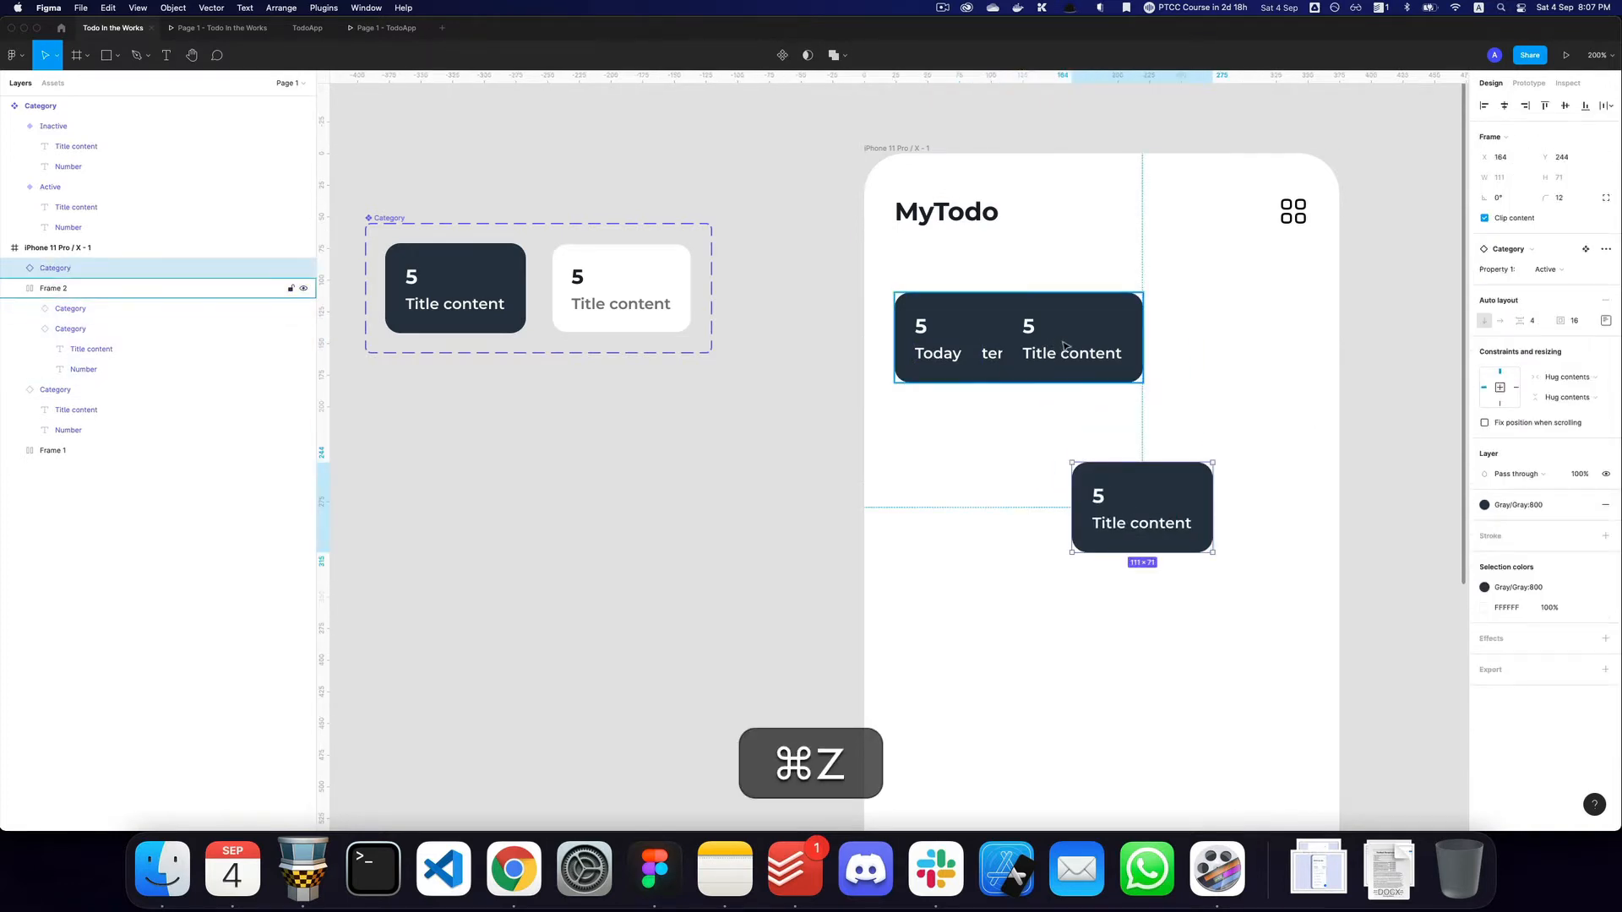
pyautogui.moveTo(1066, 346); pyautogui.dragTo(1027, 587)
# Change the title of the leftover card beneath the Today card to Today.
pyautogui.click(991, 346)
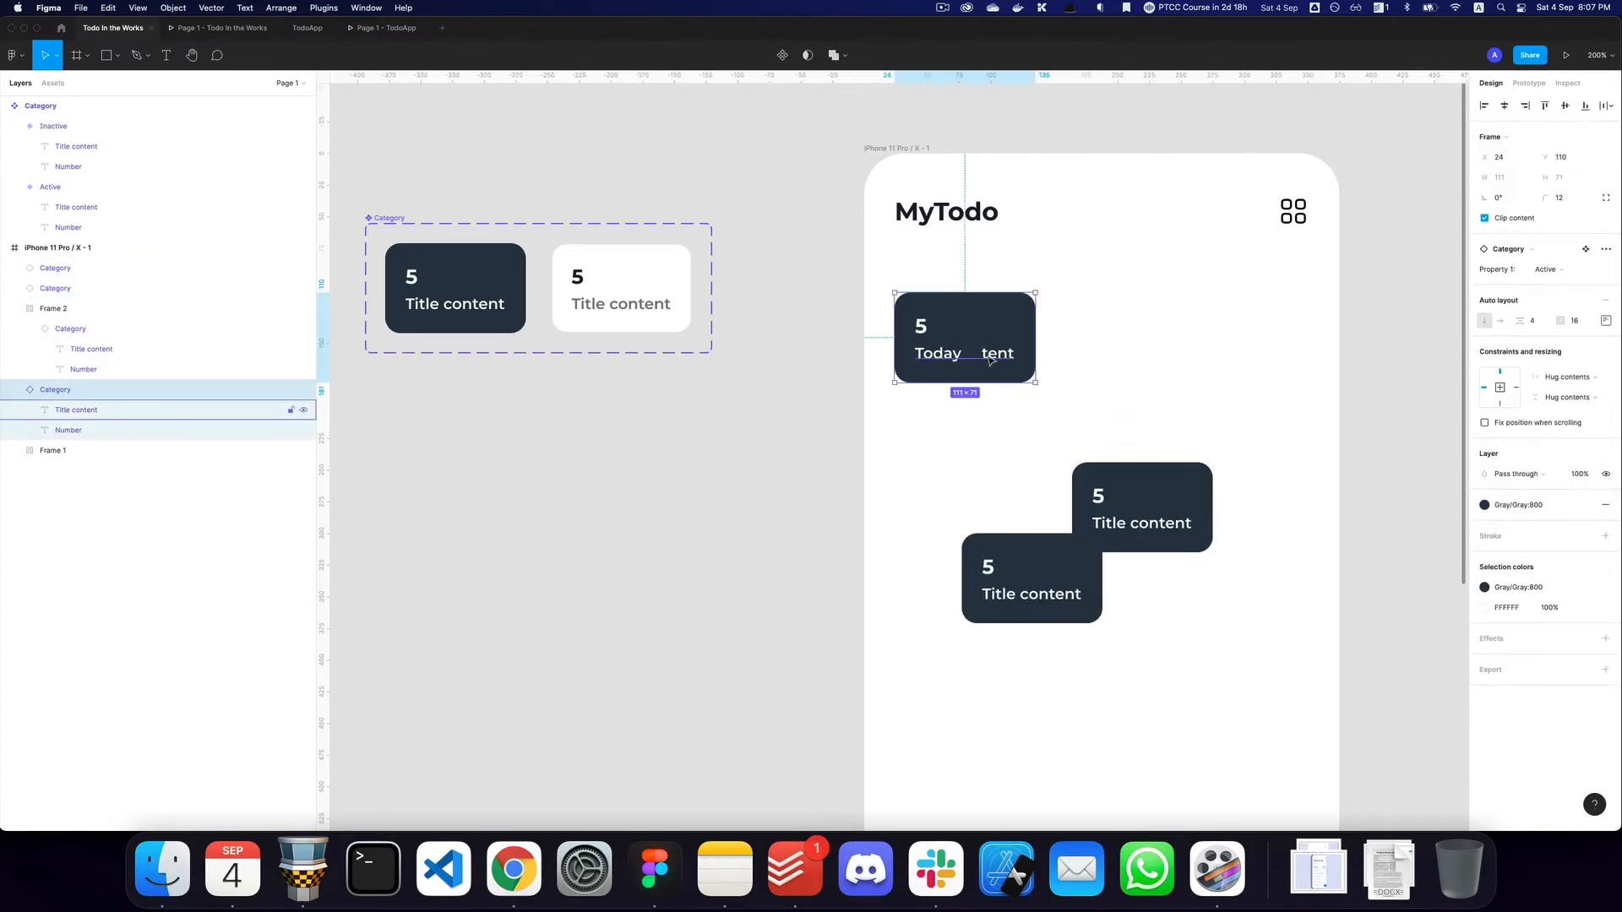
pyautogui.doubleClick(992, 356)
pyautogui.write('Today')
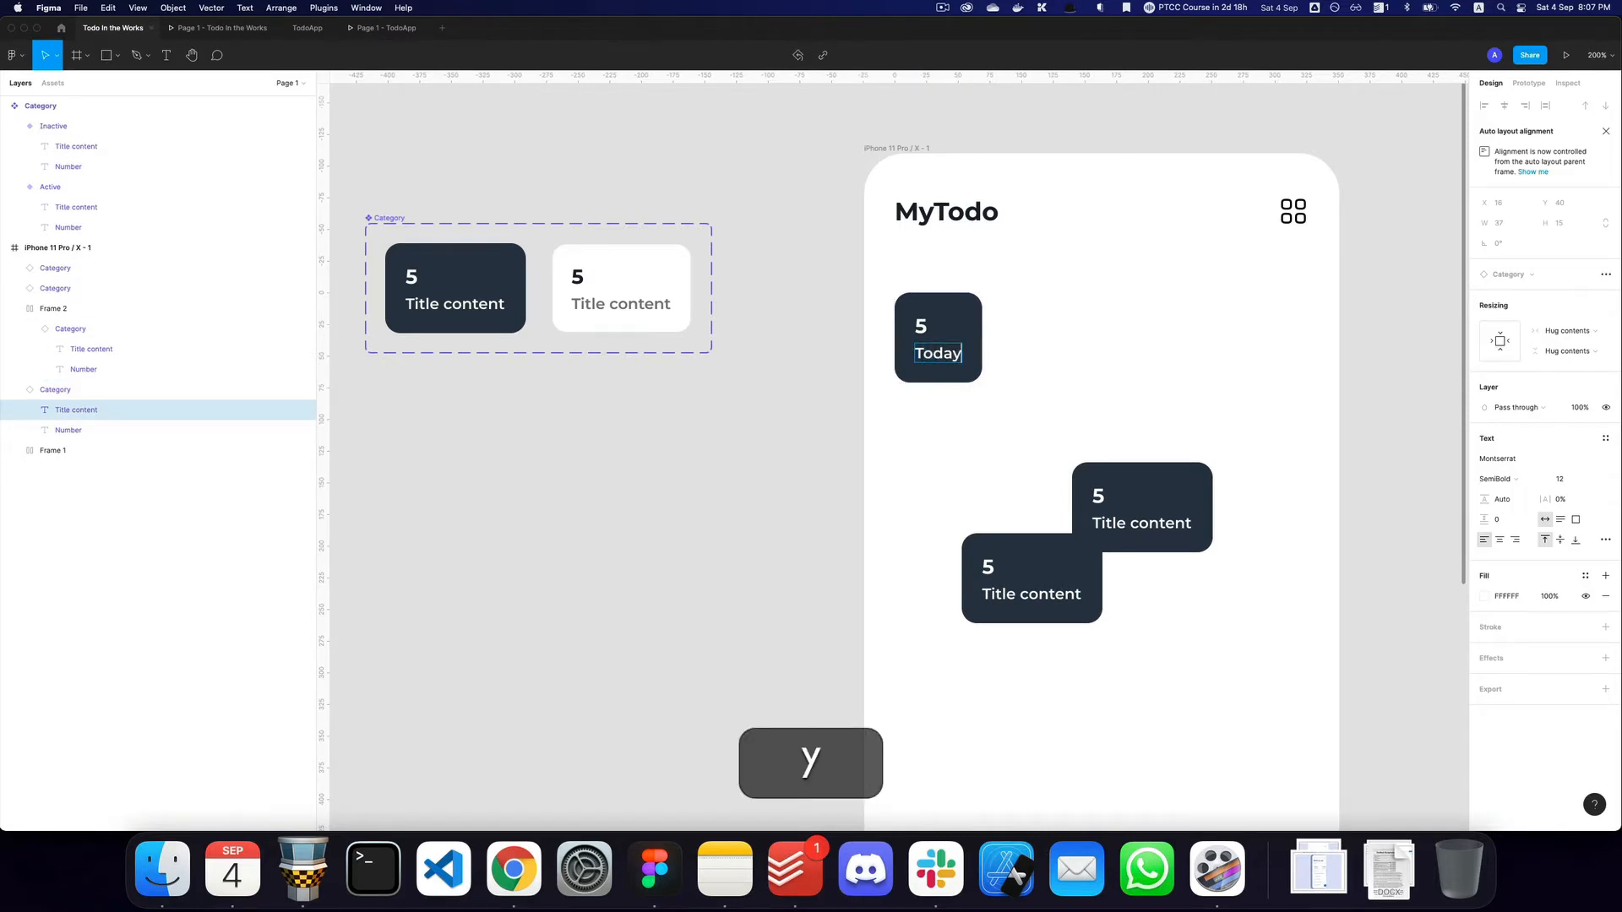
# Duplicate the Today card three times to make a row of four cards under the MyTodo header.
pyautogui.press('Escape')
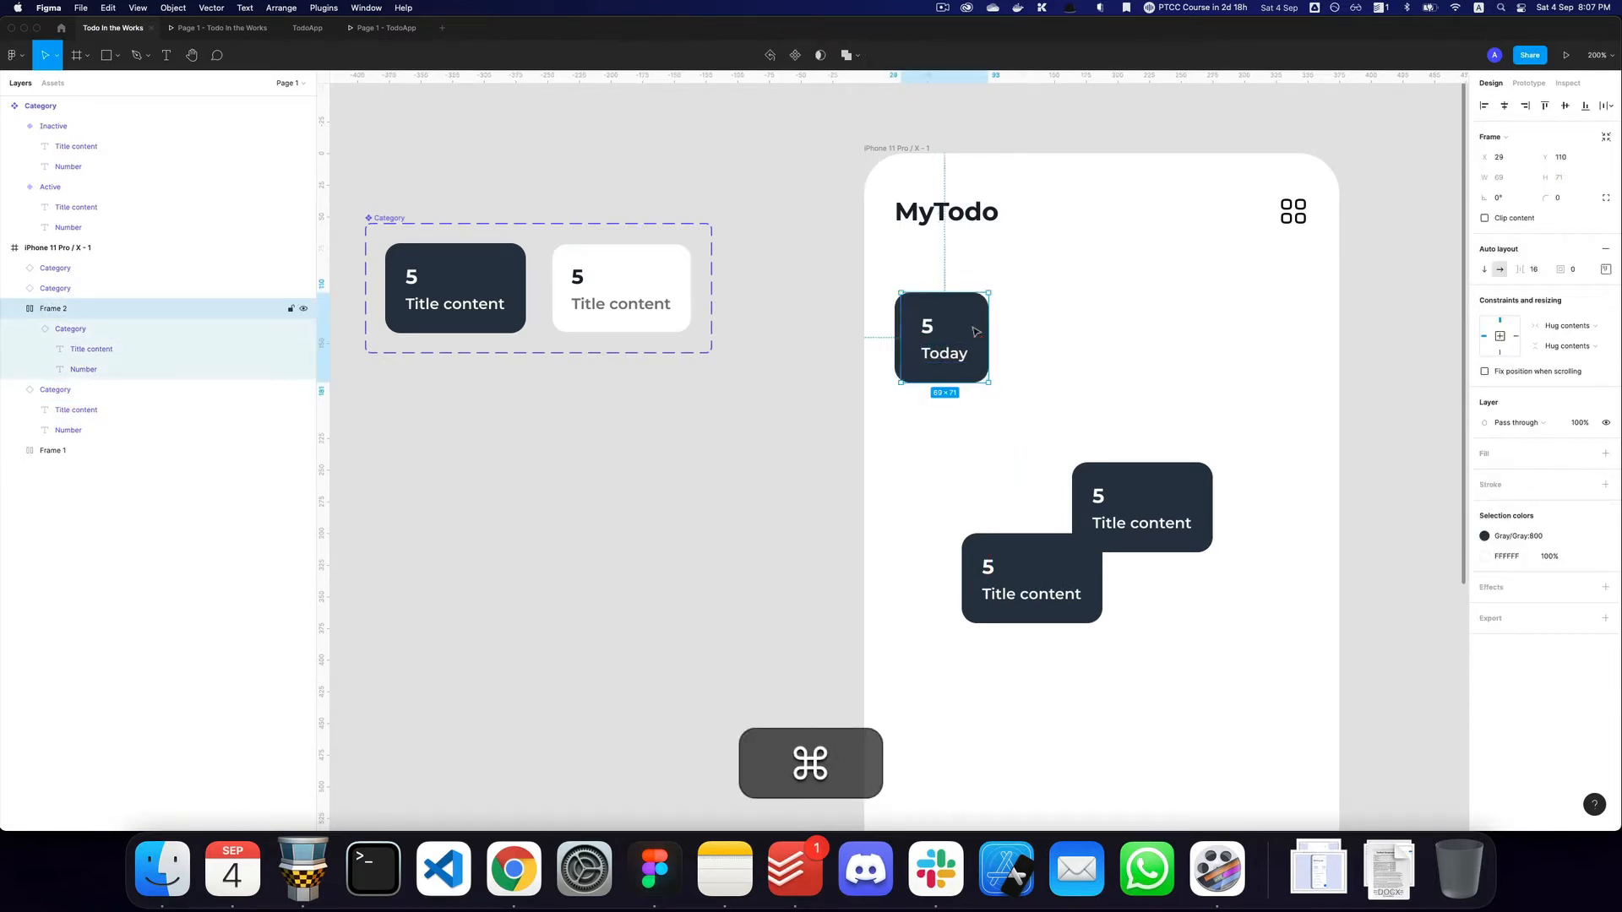
pyautogui.press('super+z')
pyautogui.press('super+d')
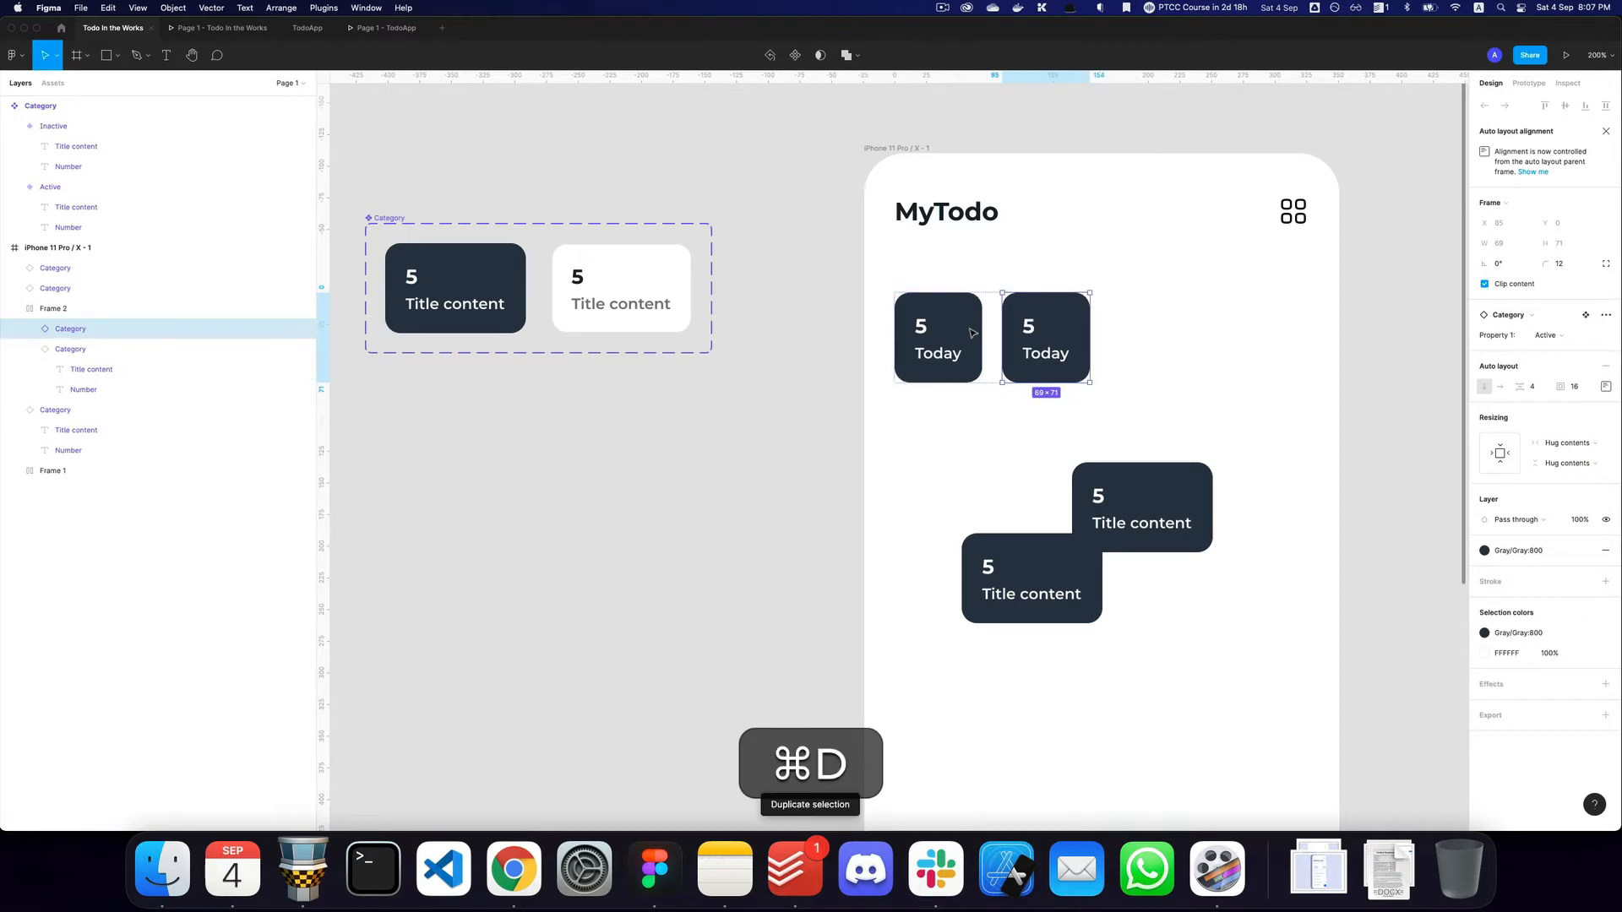
pyautogui.press('super+d')
pyautogui.press('super+d')
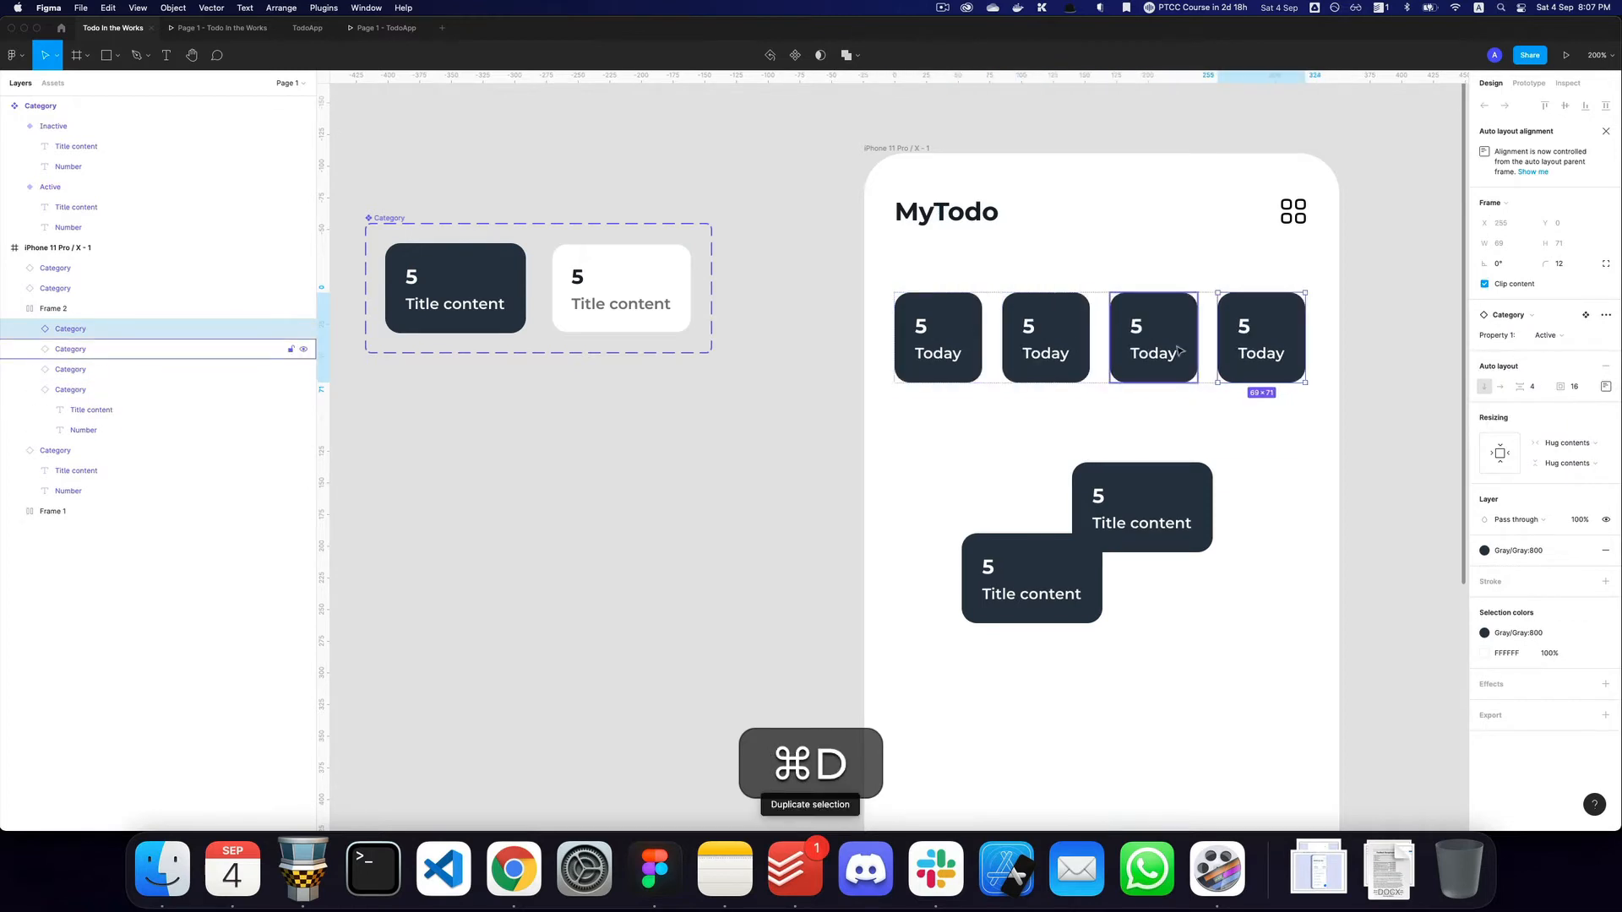
# Switch the three duplicated Today cards to the Inactive variant.
pyautogui.keyDown('shift'); pyautogui.click(1149, 347); pyautogui.keyUp('shift')
pyautogui.keyDown('shift'); pyautogui.click(1040, 346); pyautogui.keyUp('shift')
pyautogui.click(1553, 335)
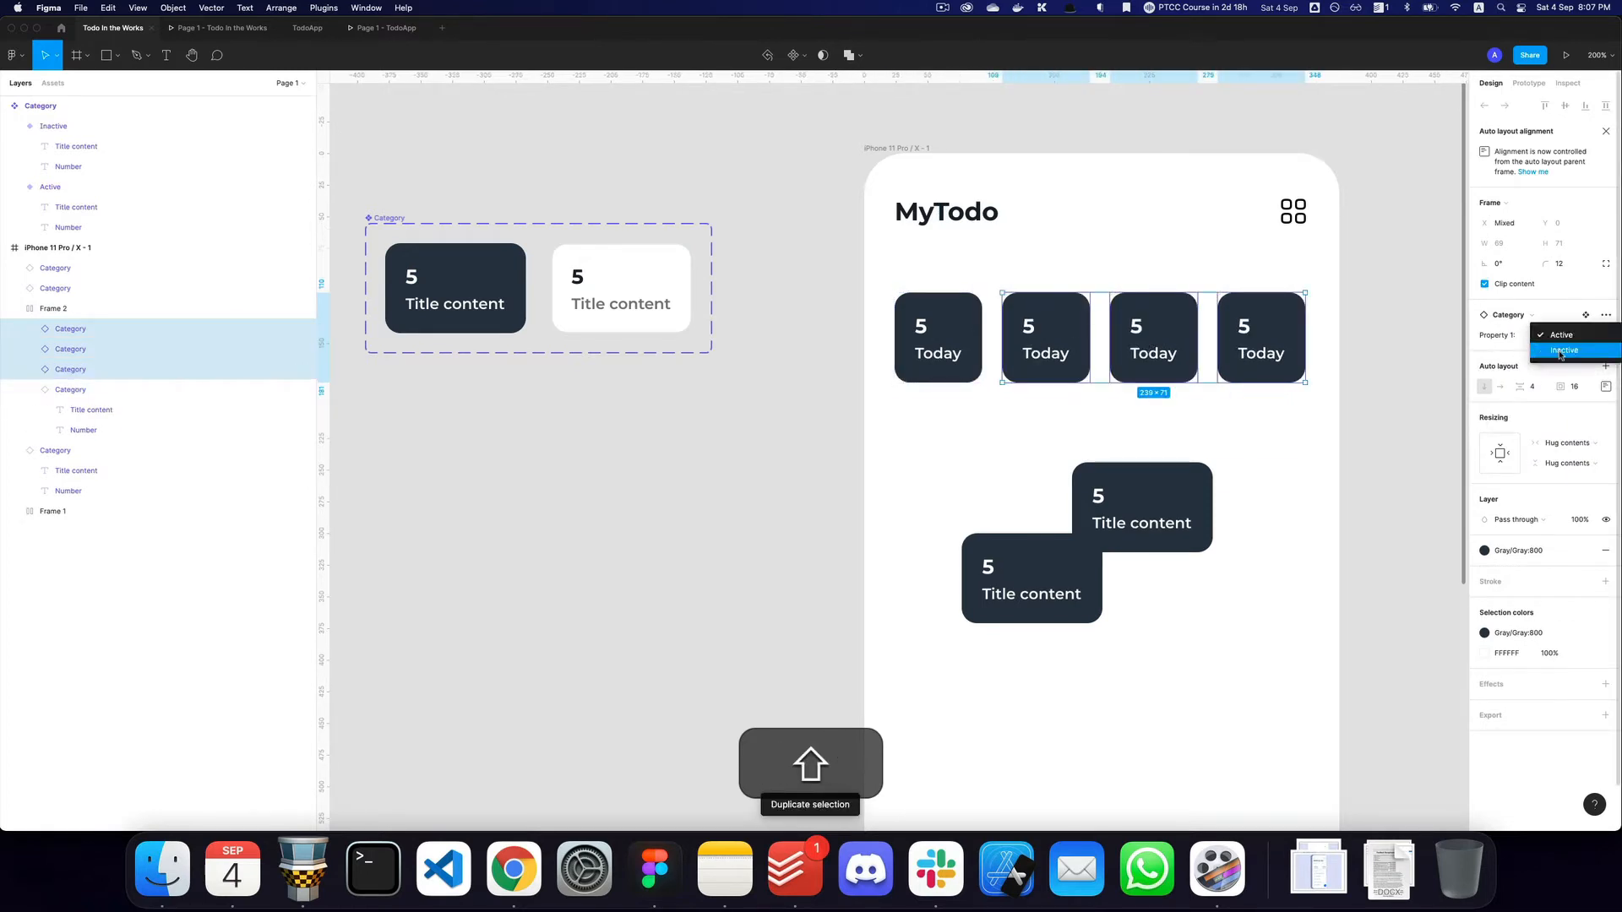
pyautogui.click(1538, 358)
# Change the second card's number to 12 and its title to Tomorrow.
pyautogui.keyDown('super'); pyautogui.click(1029, 327); pyautogui.keyUp('super')
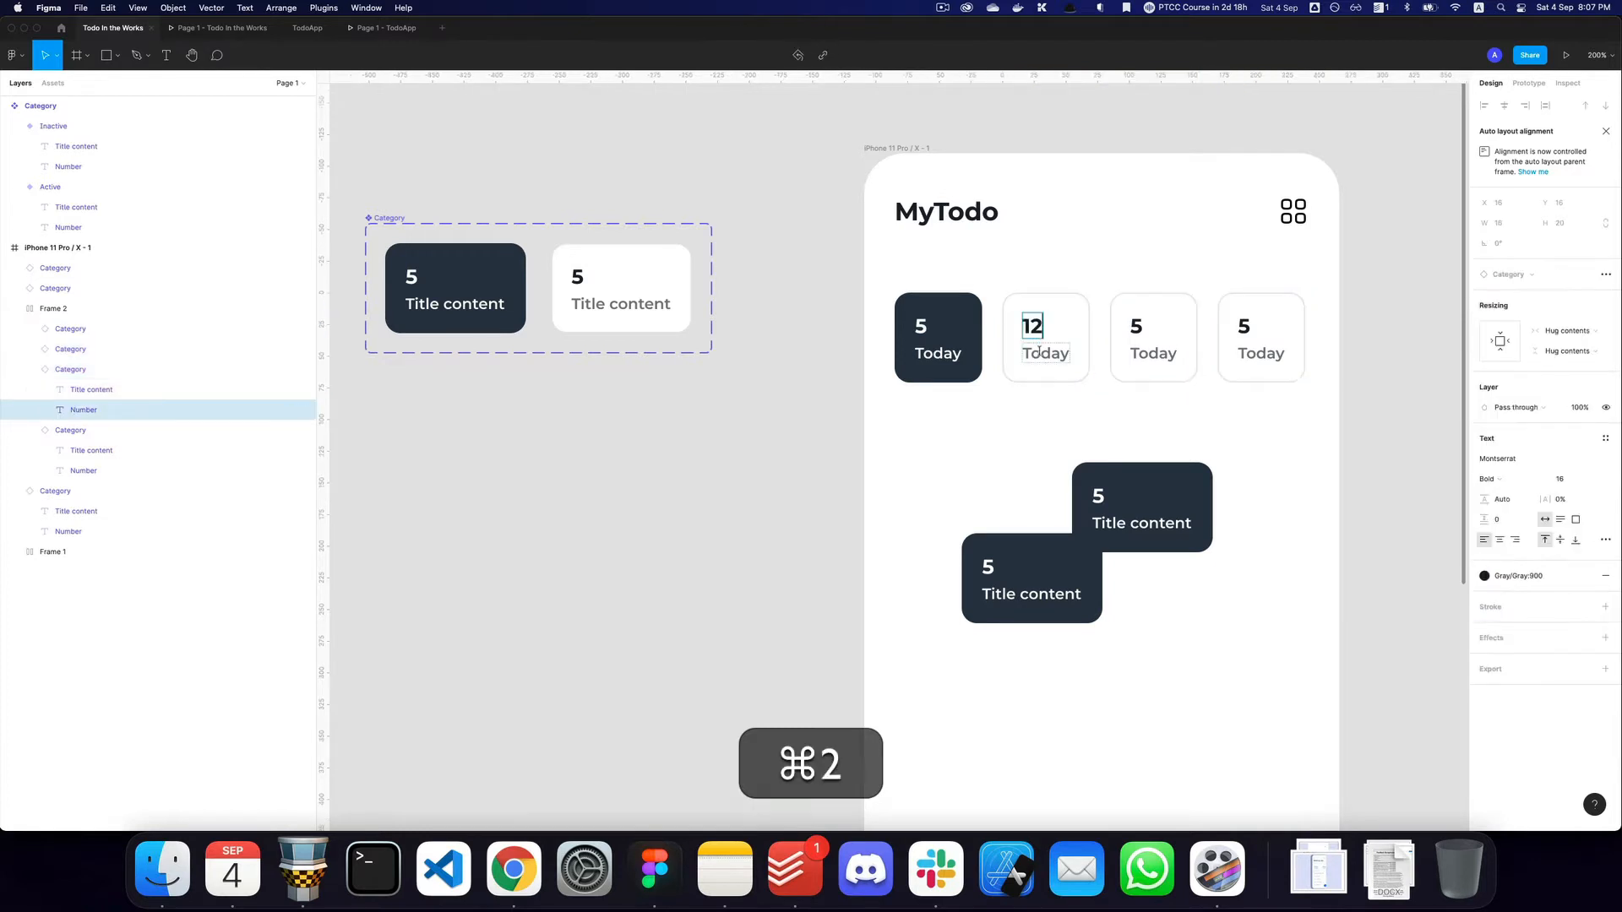
pyautogui.doubleClick(1038, 353)
pyautogui.write('Tomorrow')
pyautogui.press('Escape')
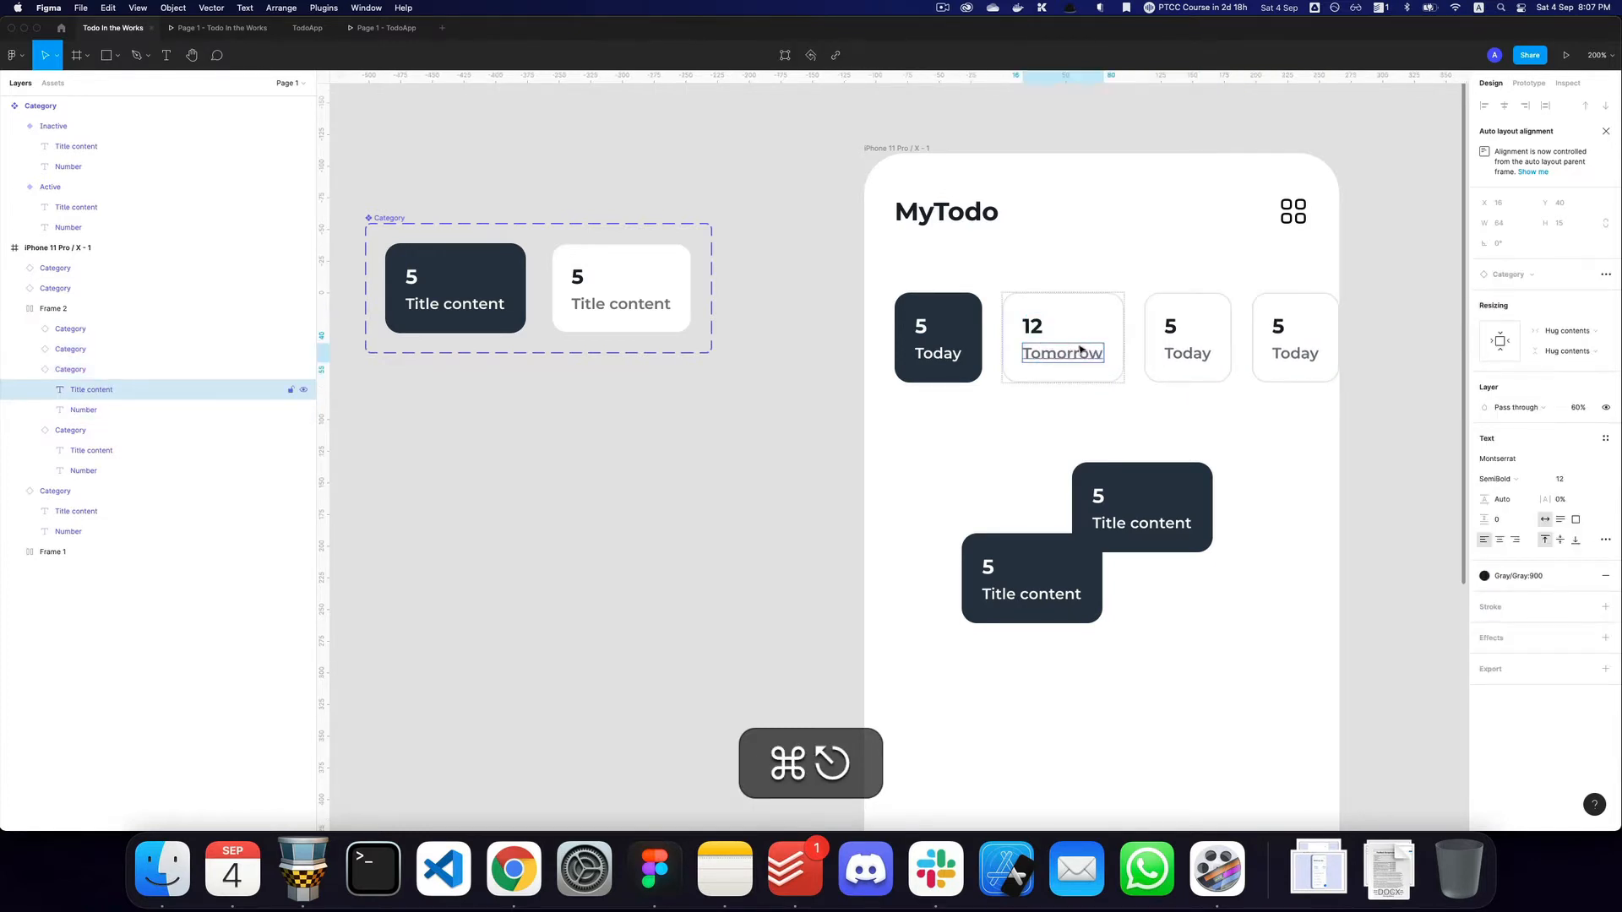
# Change the third card's number to 13 and its title to Personal.
pyautogui.keyDown('super'); pyautogui.click(1171, 328); pyautogui.keyUp('super')
pyautogui.press('Return')
pyautogui.write('13')
pyautogui.hotkey('shift', 'Tab')
pyautogui.write('Personal')
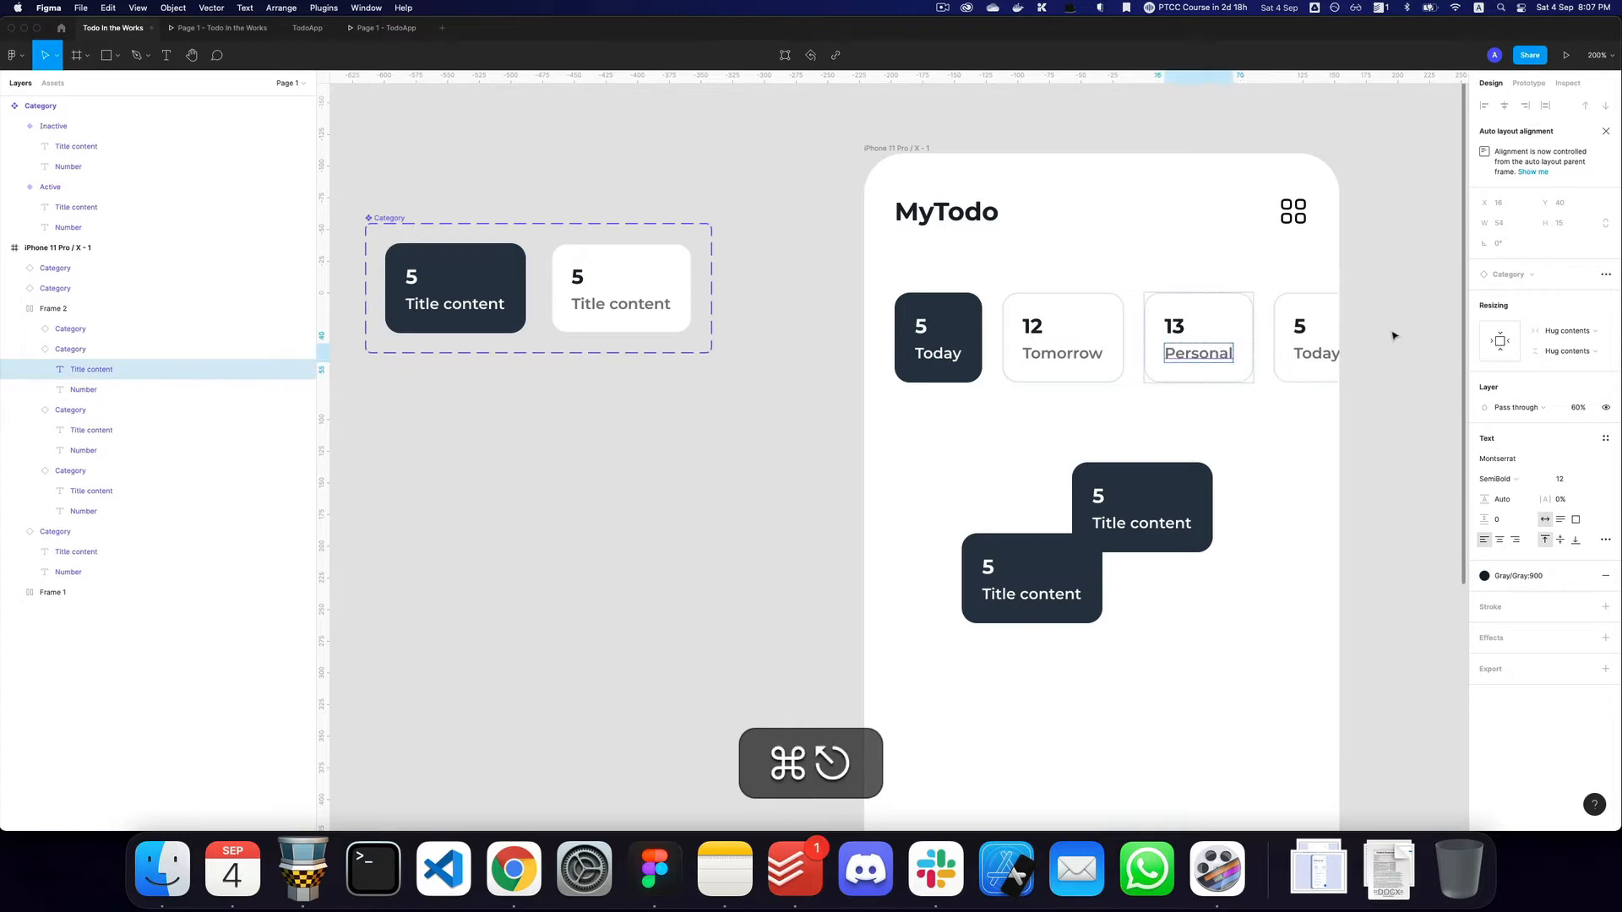
# Change the fourth card's number to 8 and its title to Shopping.
pyautogui.keyDown('super'); pyautogui.click(1299, 328); pyautogui.keyUp('super')
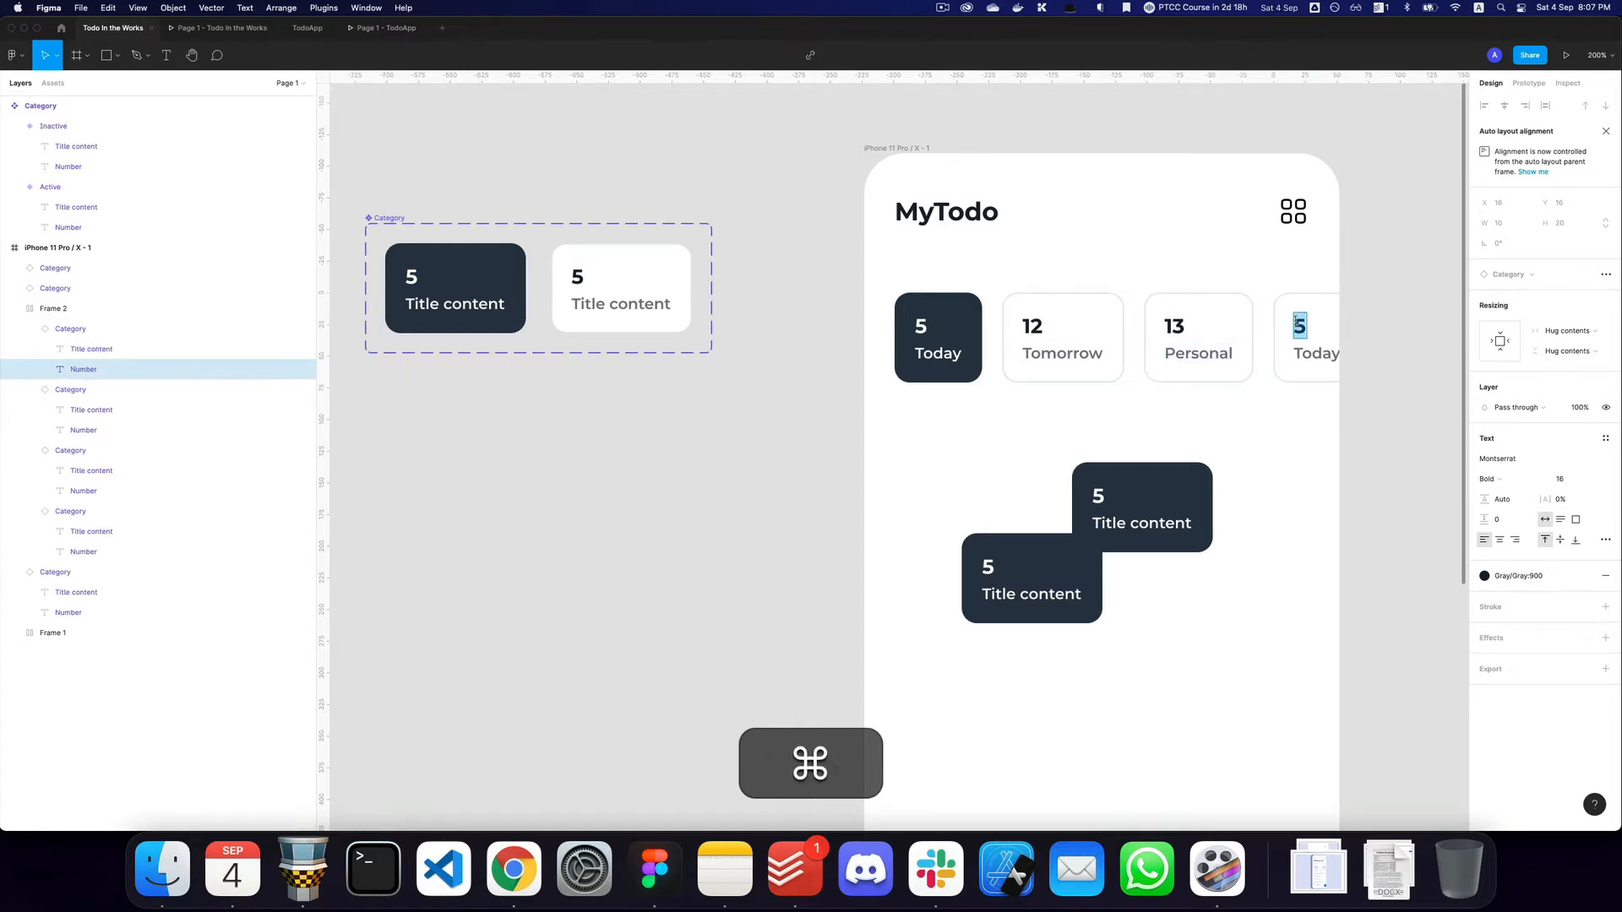
pyautogui.press('Escape')
pyautogui.doubleClick(1307, 348)
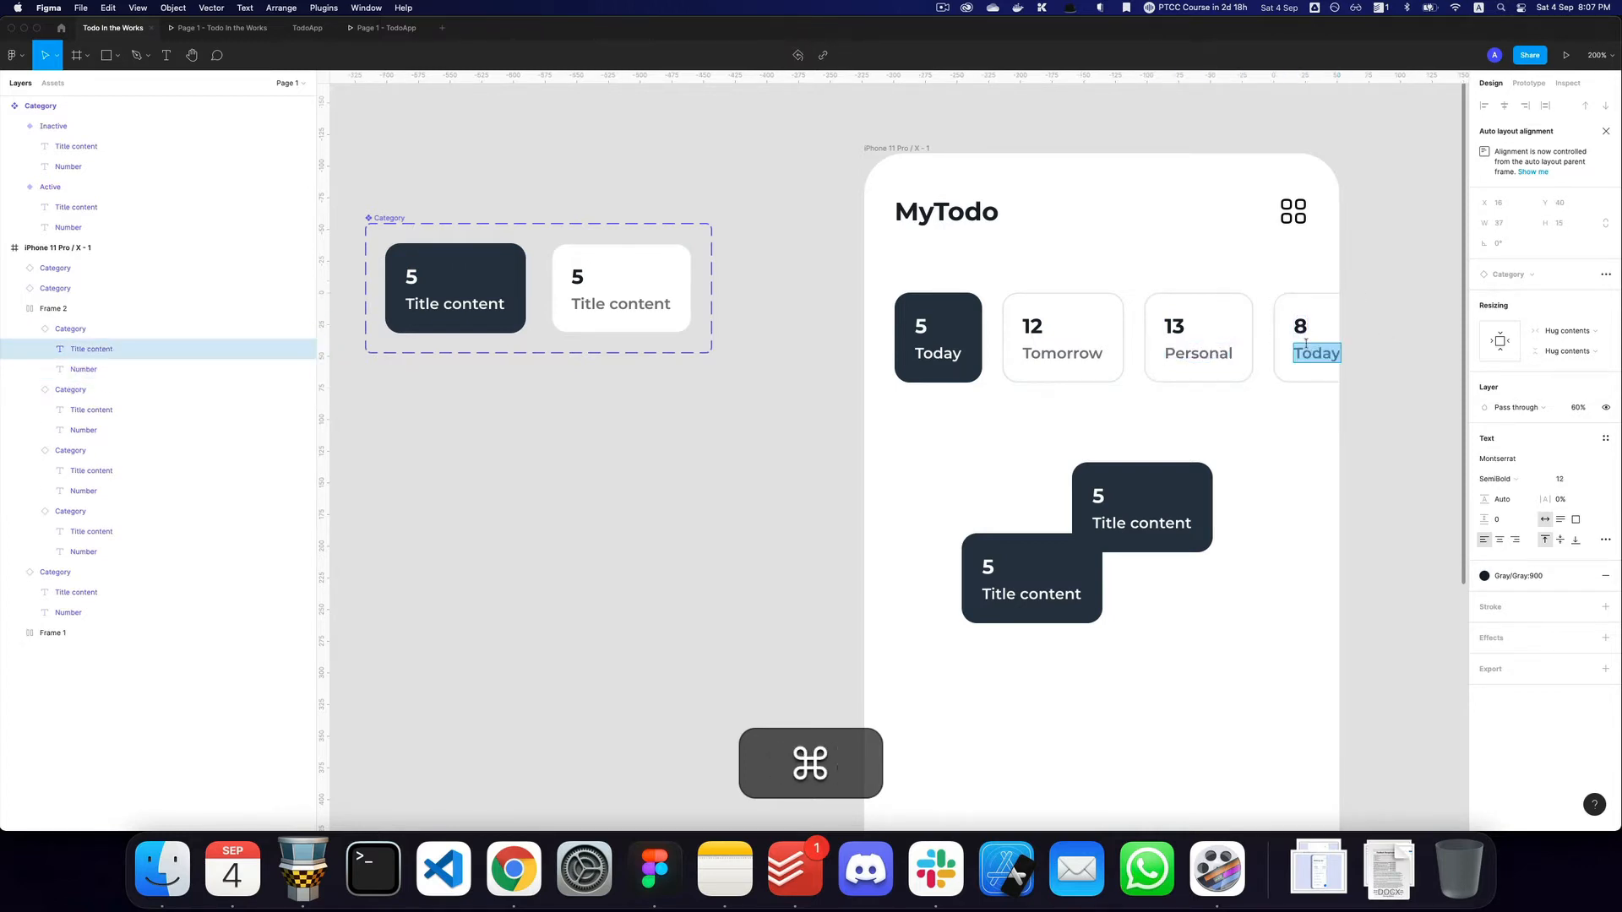
pyautogui.write('G')
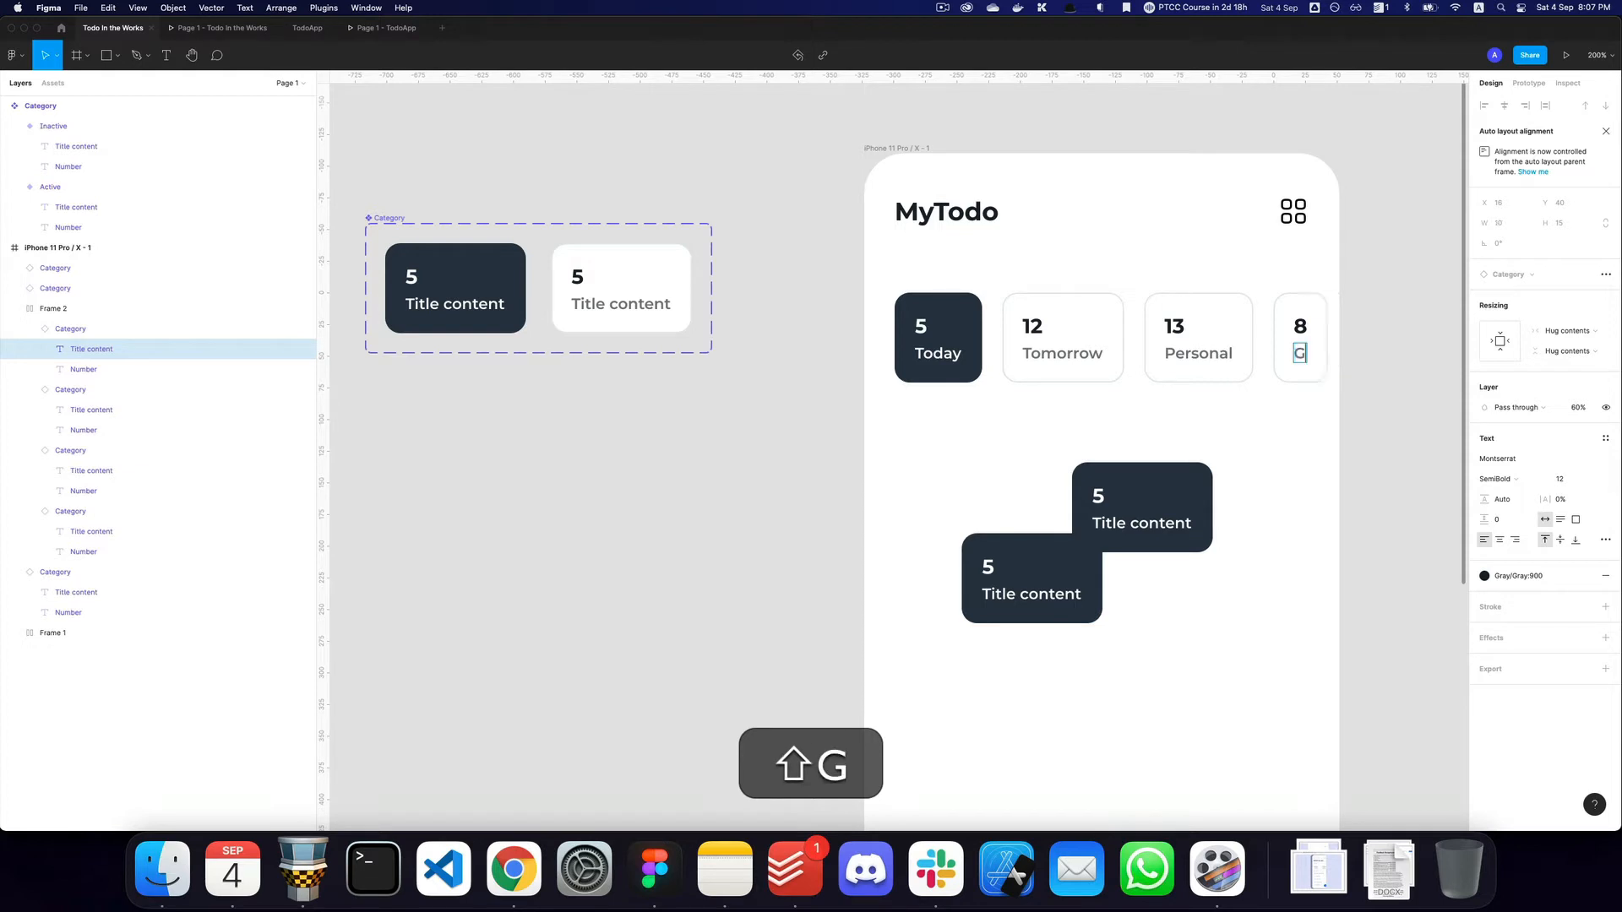
pyautogui.press('BackSpace')
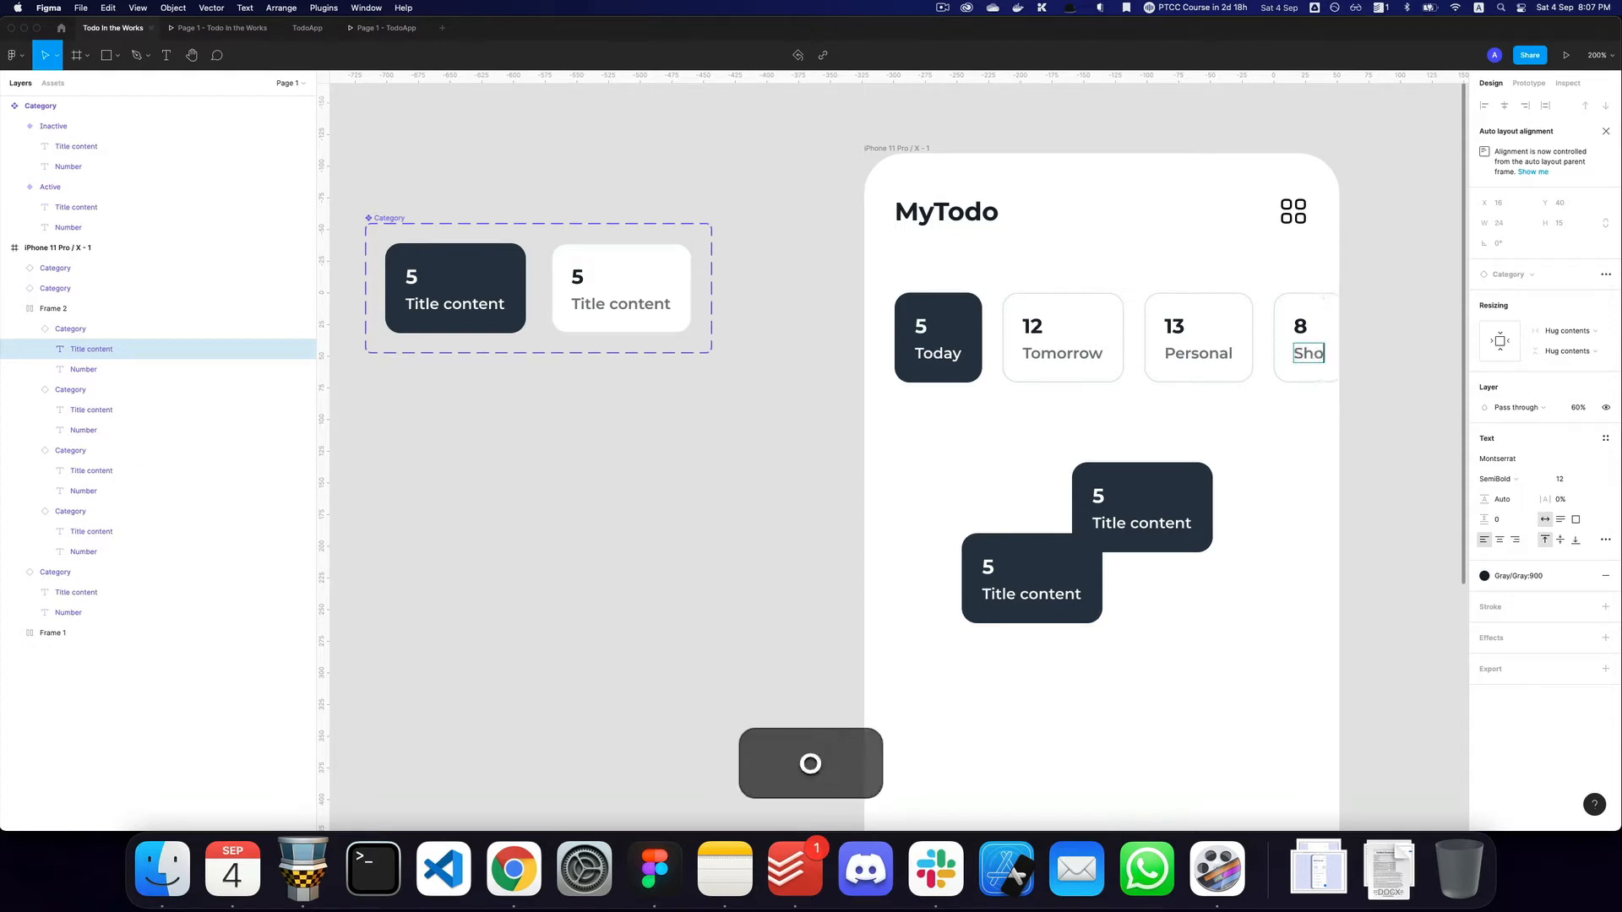
pyautogui.write('Shopping')
pyautogui.press('Escape')
# Remove the two leftover Title content cards from the empty area below the card row.
pyautogui.click(1108, 530)
pyautogui.keyDown('shift'); pyautogui.click(1048, 569); pyautogui.keyUp('shift')
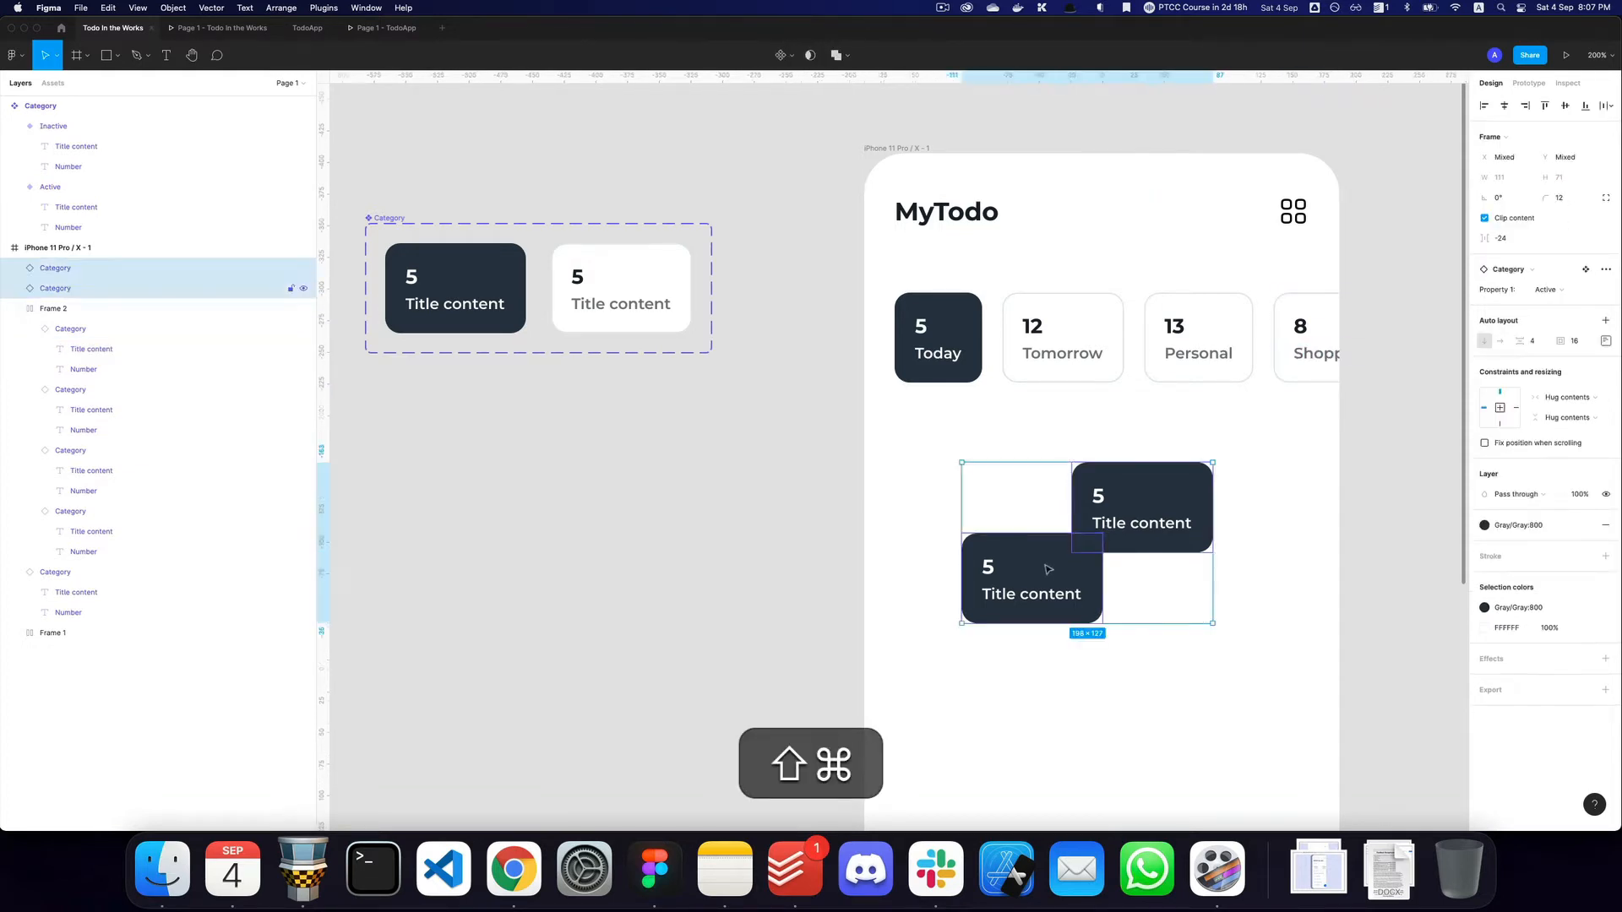
pyautogui.press('shift+super+x')
# Set the horizontal resizing of the Inactive and Active Category variants to Fixed and check the card row in the prototype preview.
pyautogui.click(473, 323)
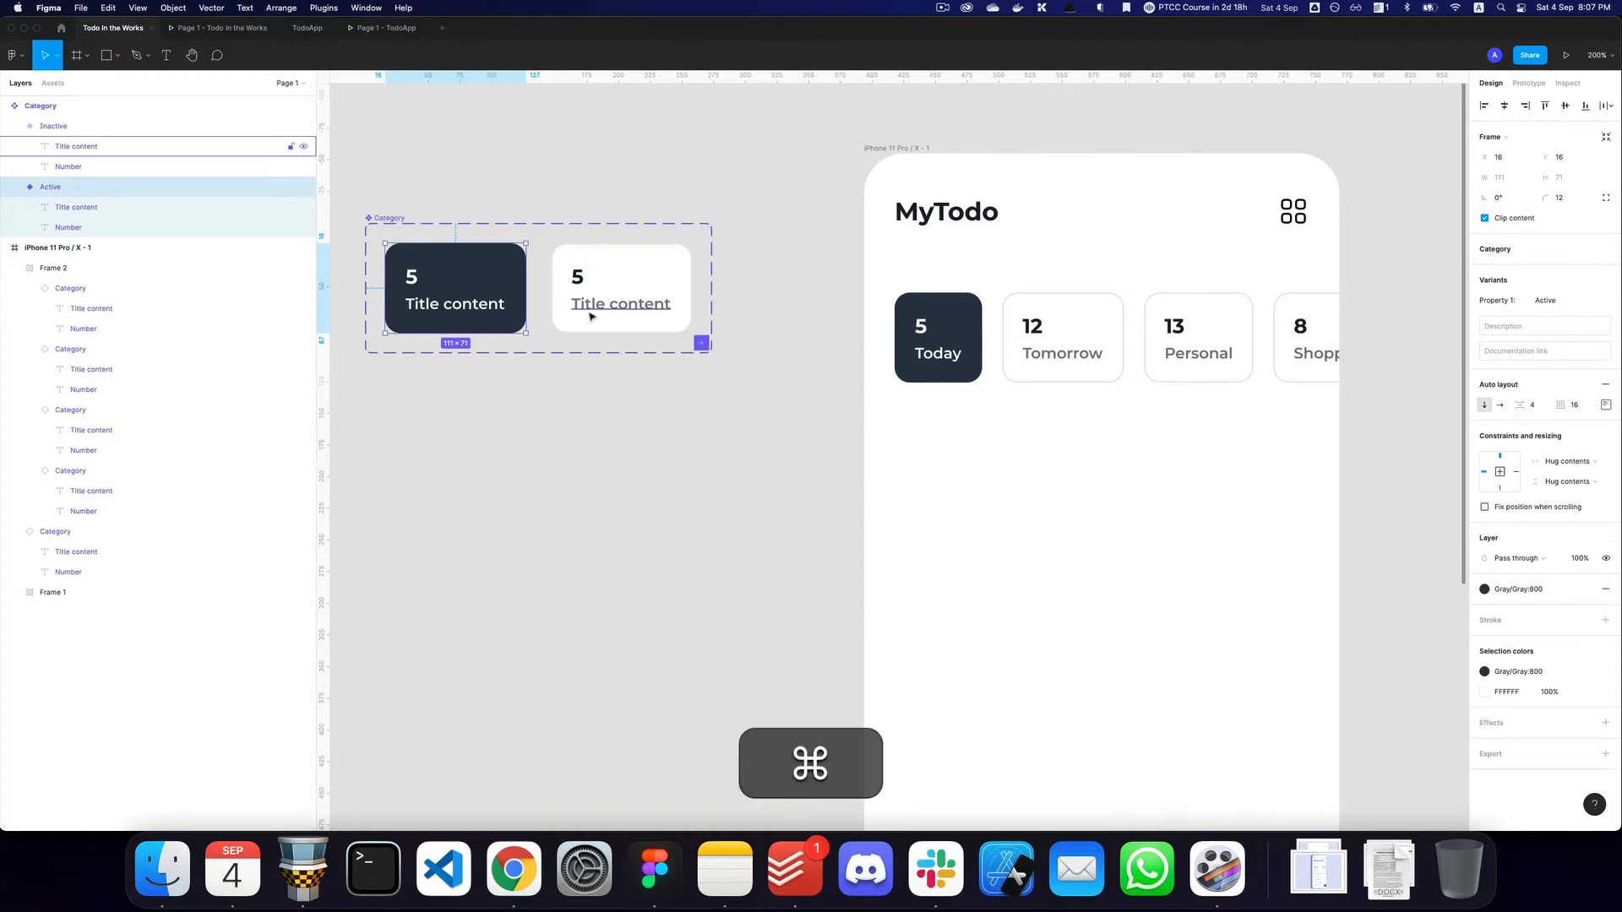
pyautogui.keyDown('shift'); pyautogui.keyDown('super'); pyautogui.click(620, 308); pyautogui.keyUp('super'); pyautogui.keyUp('shift')
pyautogui.click(685, 267)
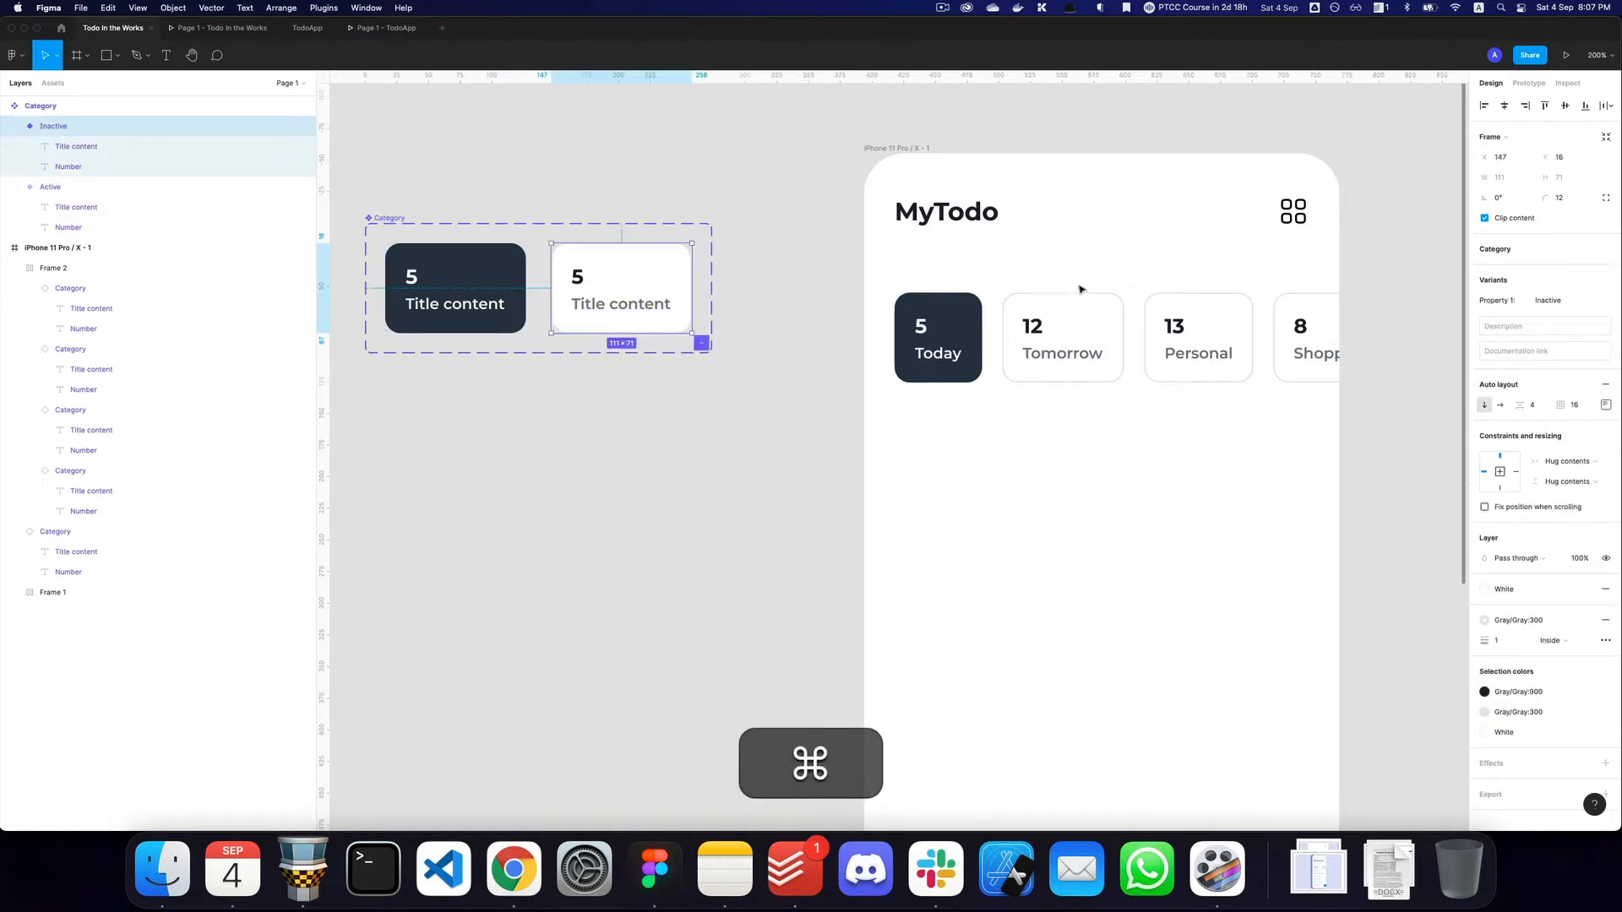
pyautogui.click(1594, 463)
pyautogui.press('Escape')
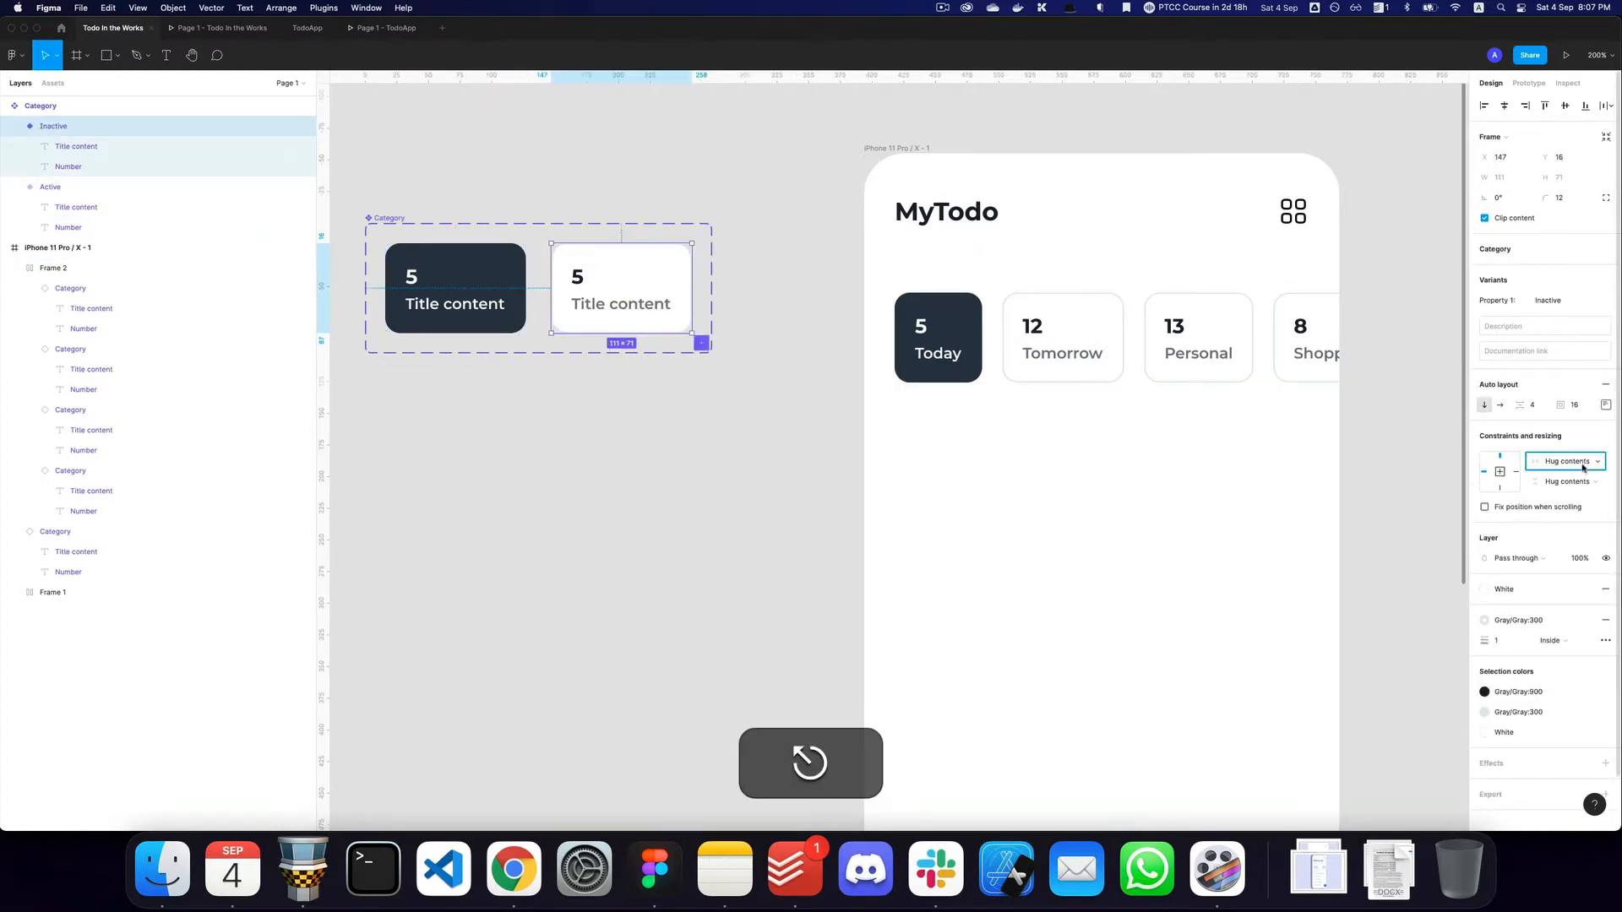
pyautogui.click(1568, 461)
pyautogui.click(1568, 448)
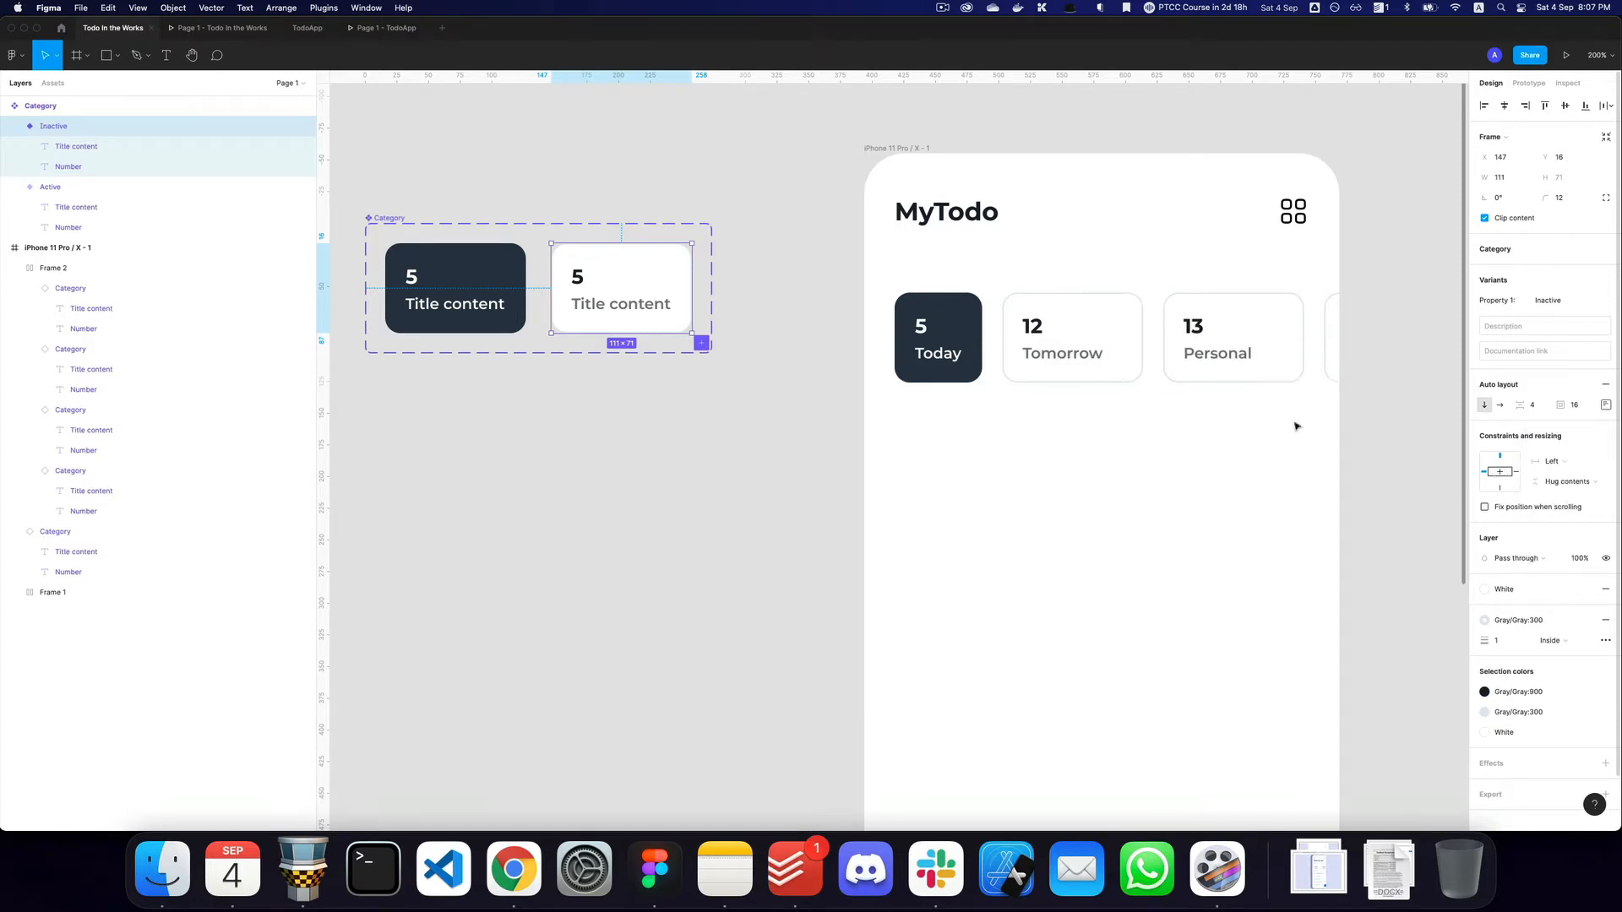
pyautogui.click(488, 276)
pyautogui.click(1581, 465)
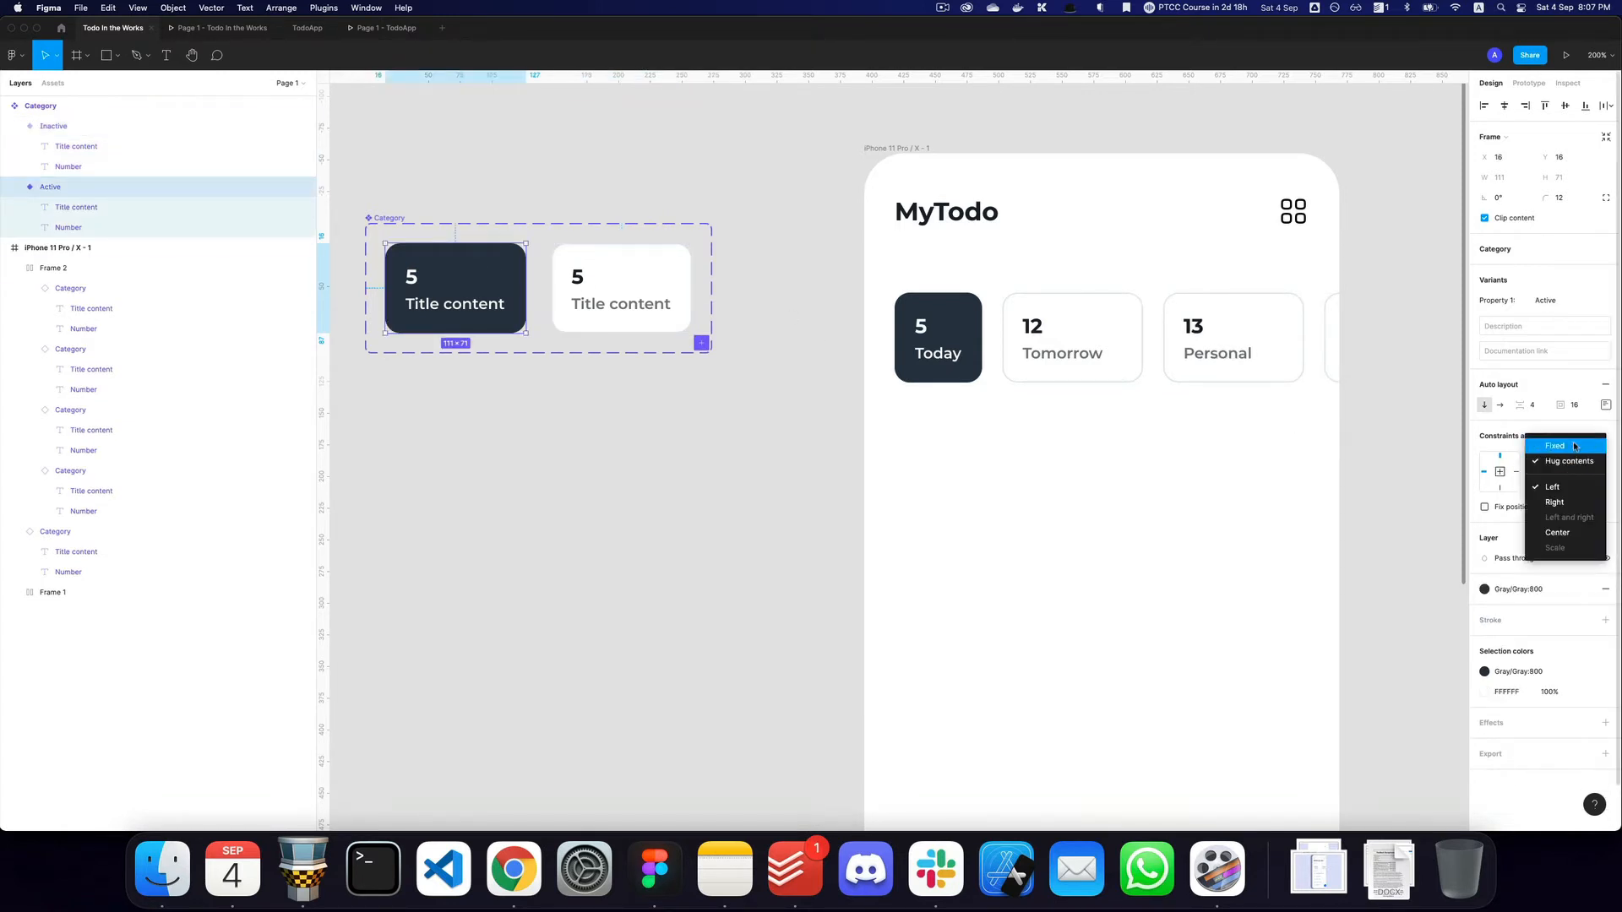
pyautogui.click(1569, 448)
pyautogui.press('super+3')
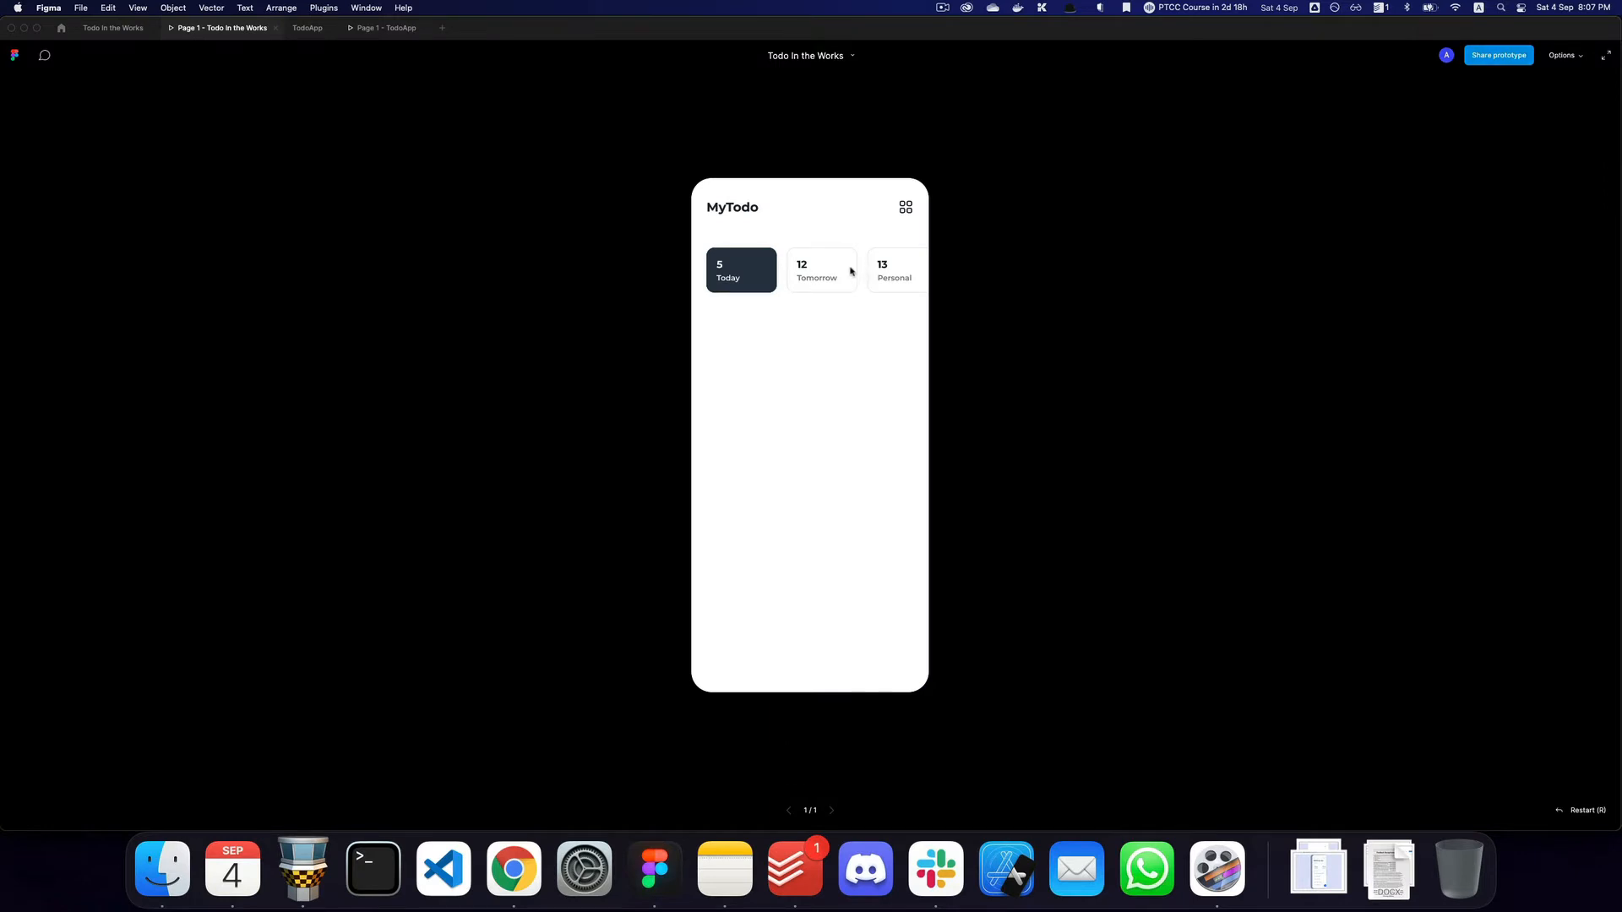
pyautogui.press('super+2')
# Add the text CATEGORIES near the top of the card row and set its opacity to 60%.
pyautogui.moveTo(1025, 290); pyautogui.dragTo(846, 311)
pyautogui.click(904, 317)
pyautogui.press('z')
pyautogui.keyDown('alt'); pyautogui.click(904, 316); pyautogui.keyUp('alt')
pyautogui.click(1078, 386)
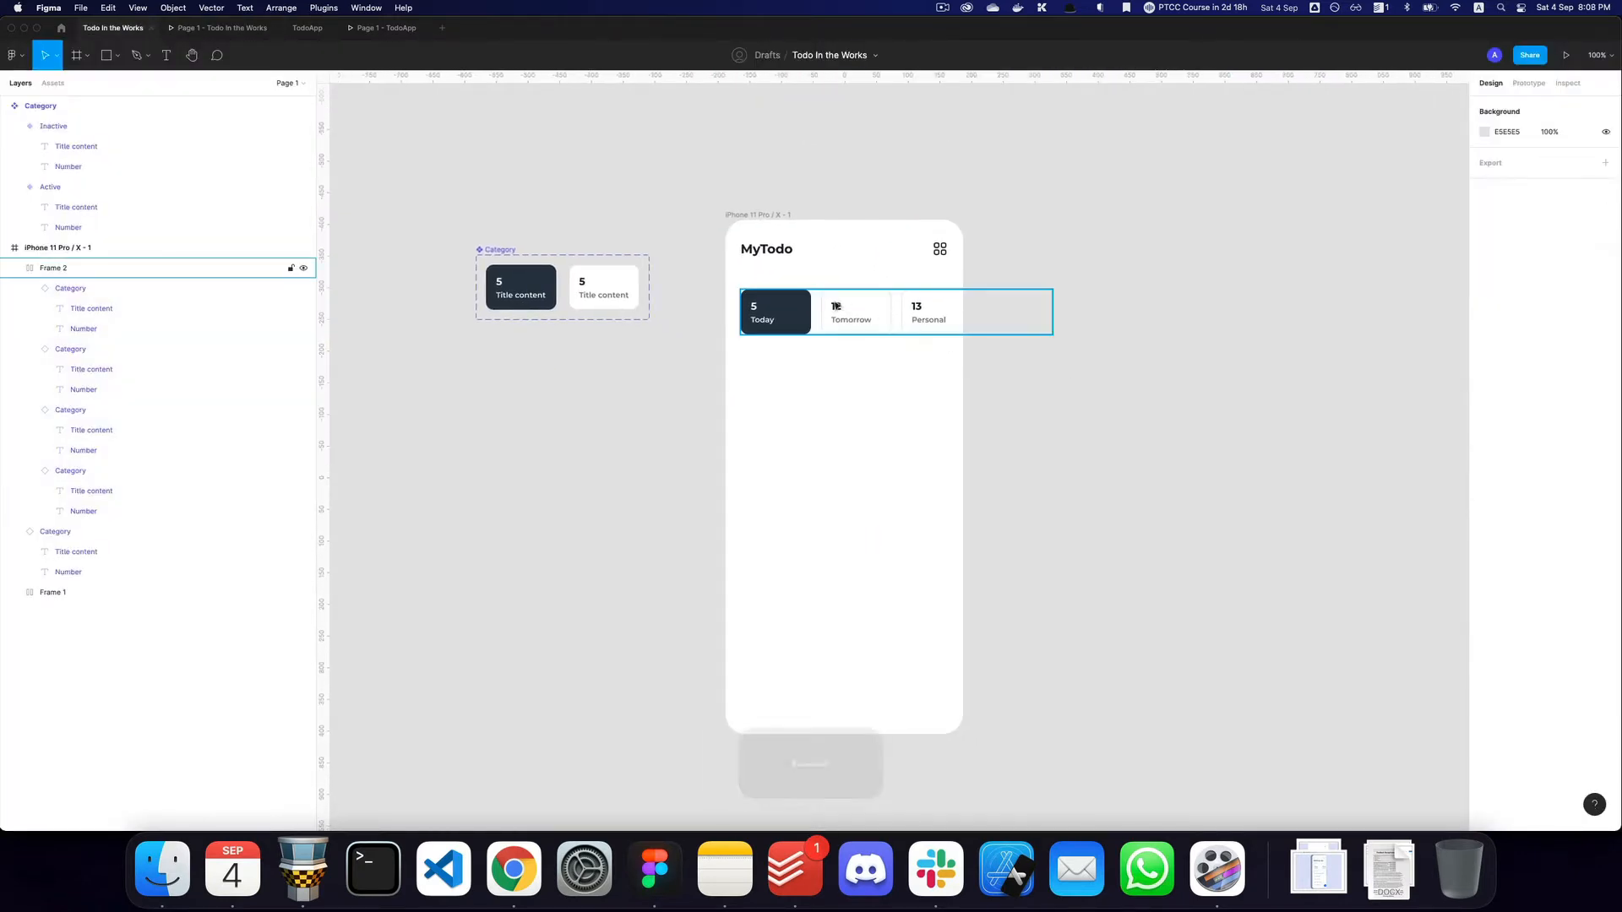
pyautogui.press('z')
pyautogui.click(789, 279)
pyautogui.press('t')
pyautogui.click(765, 287)
pyautogui.write('Catego')
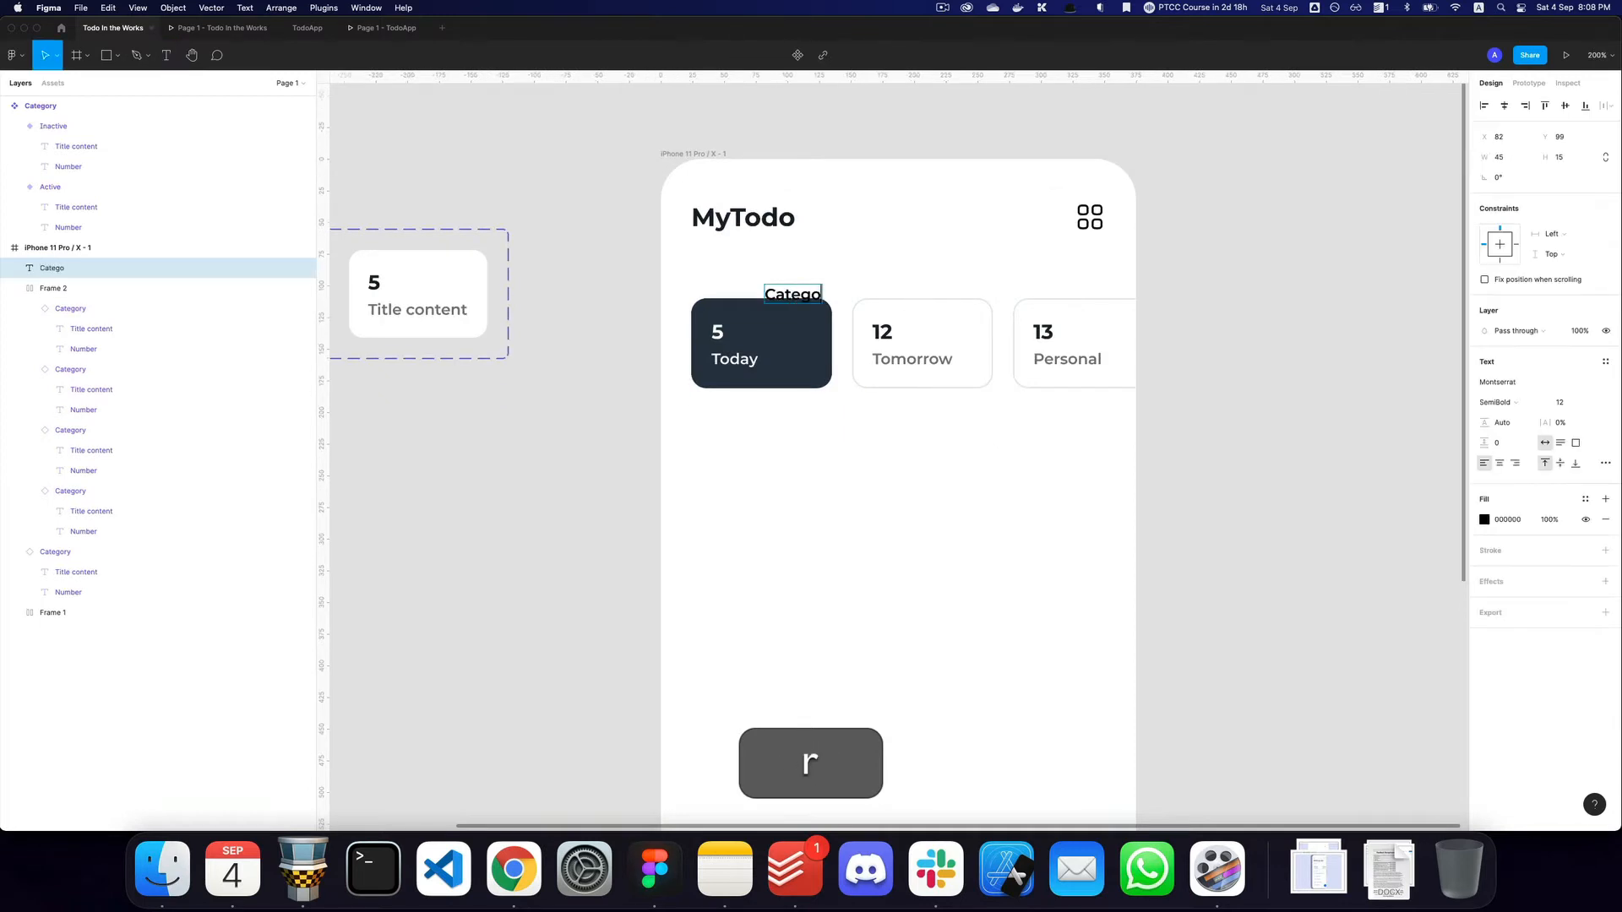
pyautogui.write('ry')
pyautogui.press('super+a')
pyautogui.write('Ca')
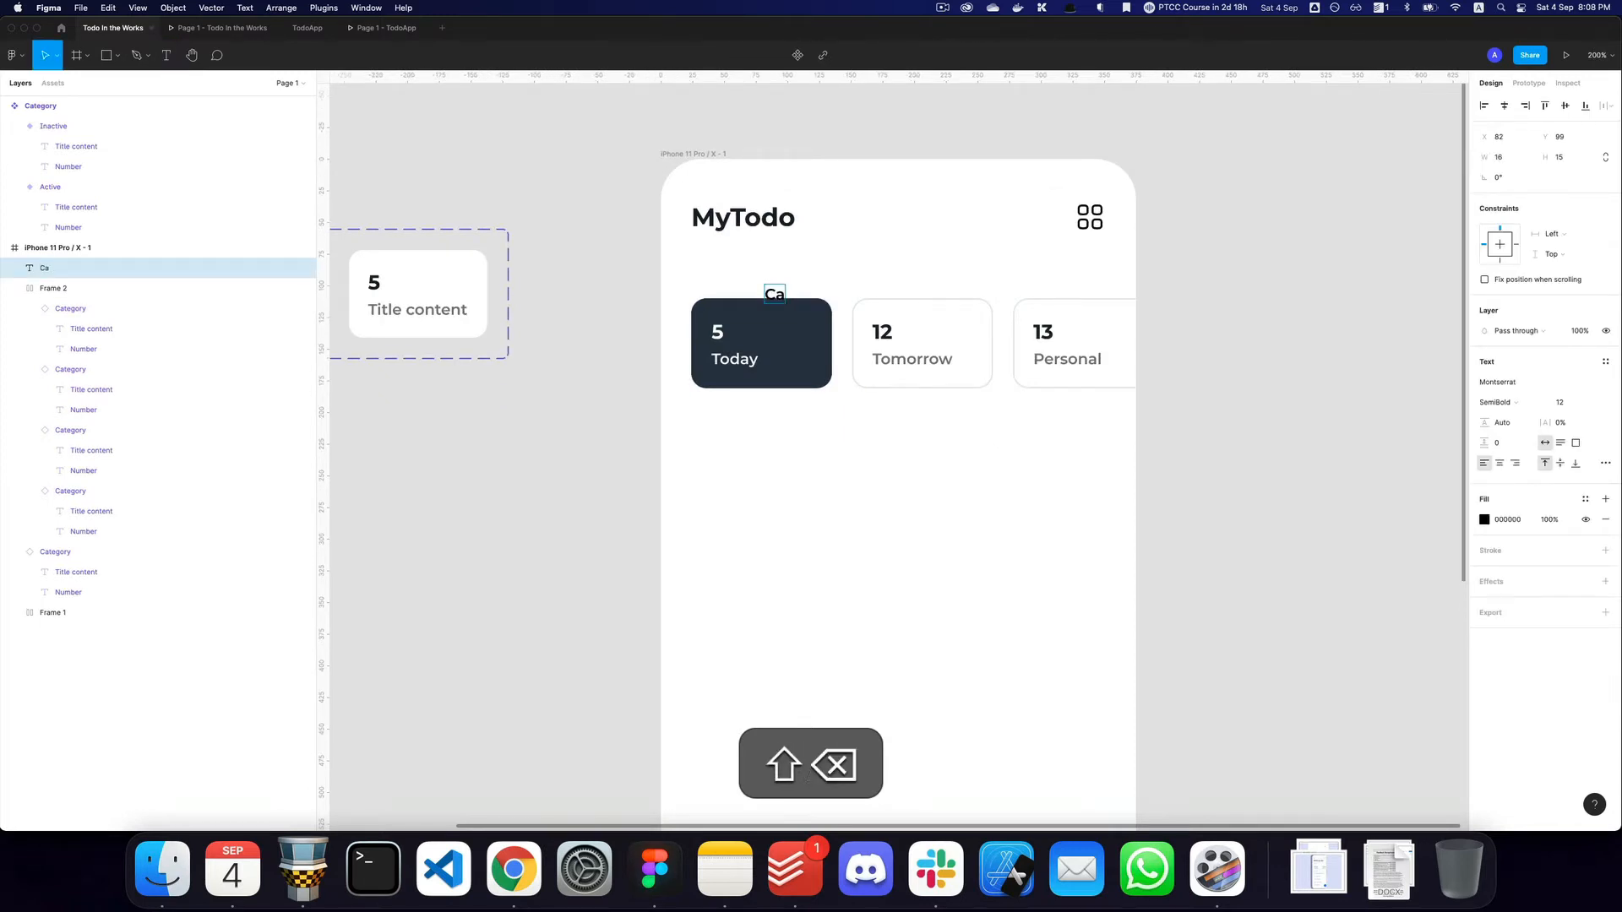
pyautogui.press('BackSpace')
pyautogui.write('ATEGORIES')
pyautogui.press('Escape')
pyautogui.press('6')
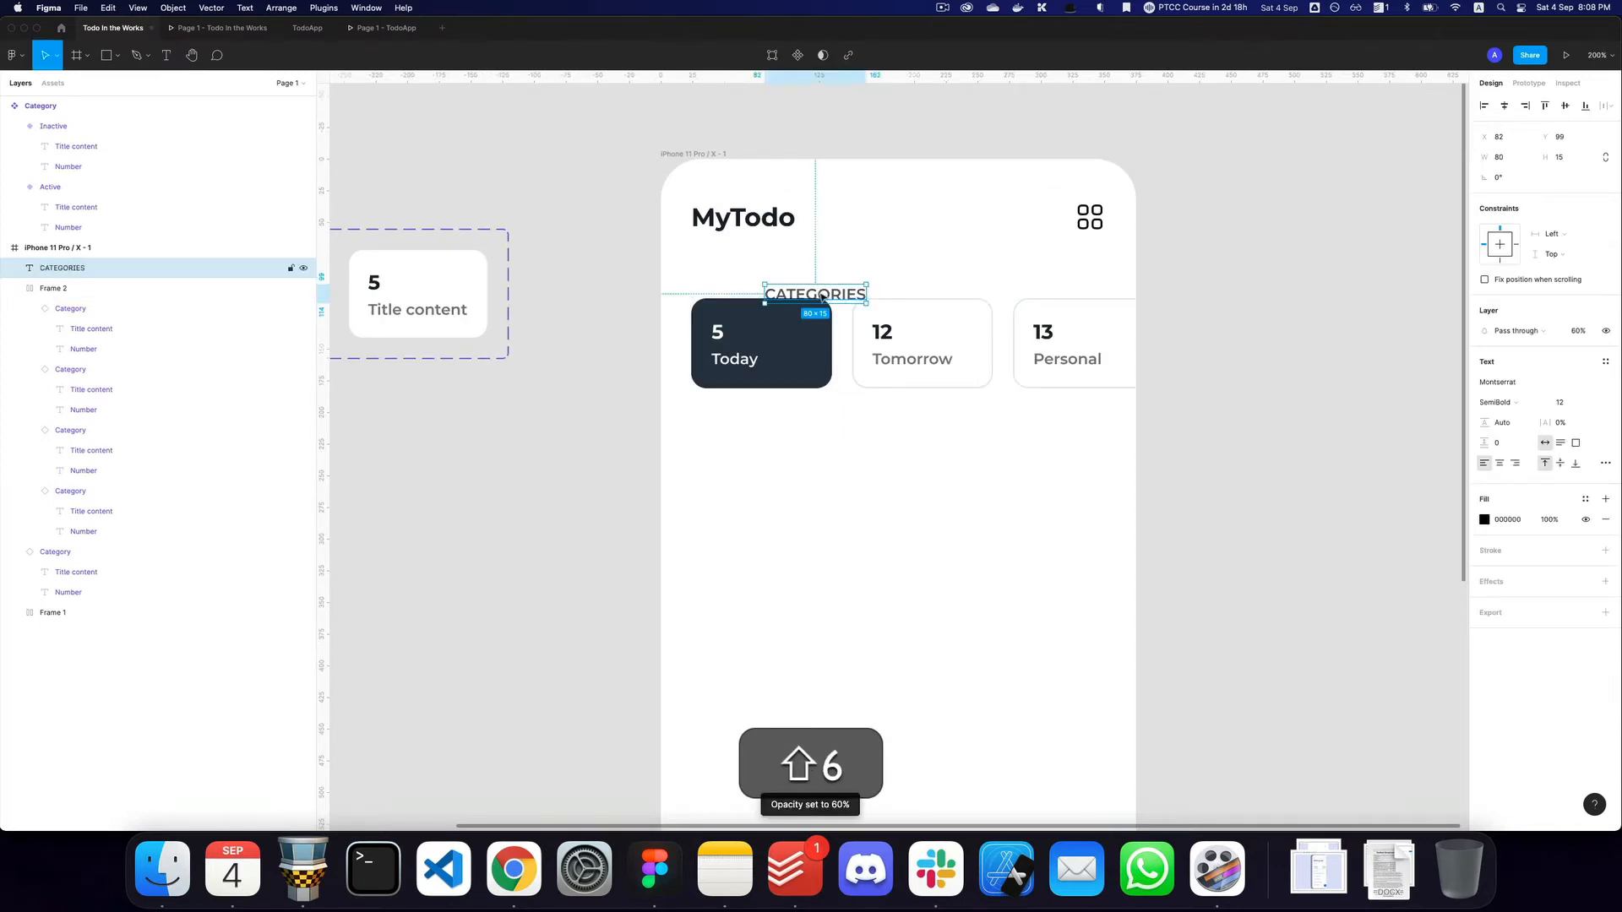
# Move the CATEGORIES heading directly above the card row, aligned with its left edge, and wrap both in auto layout.
pyautogui.moveTo(822, 298); pyautogui.dragTo(749, 279)
pyautogui.keyDown('shift'); pyautogui.click(749, 311); pyautogui.keyUp('shift')
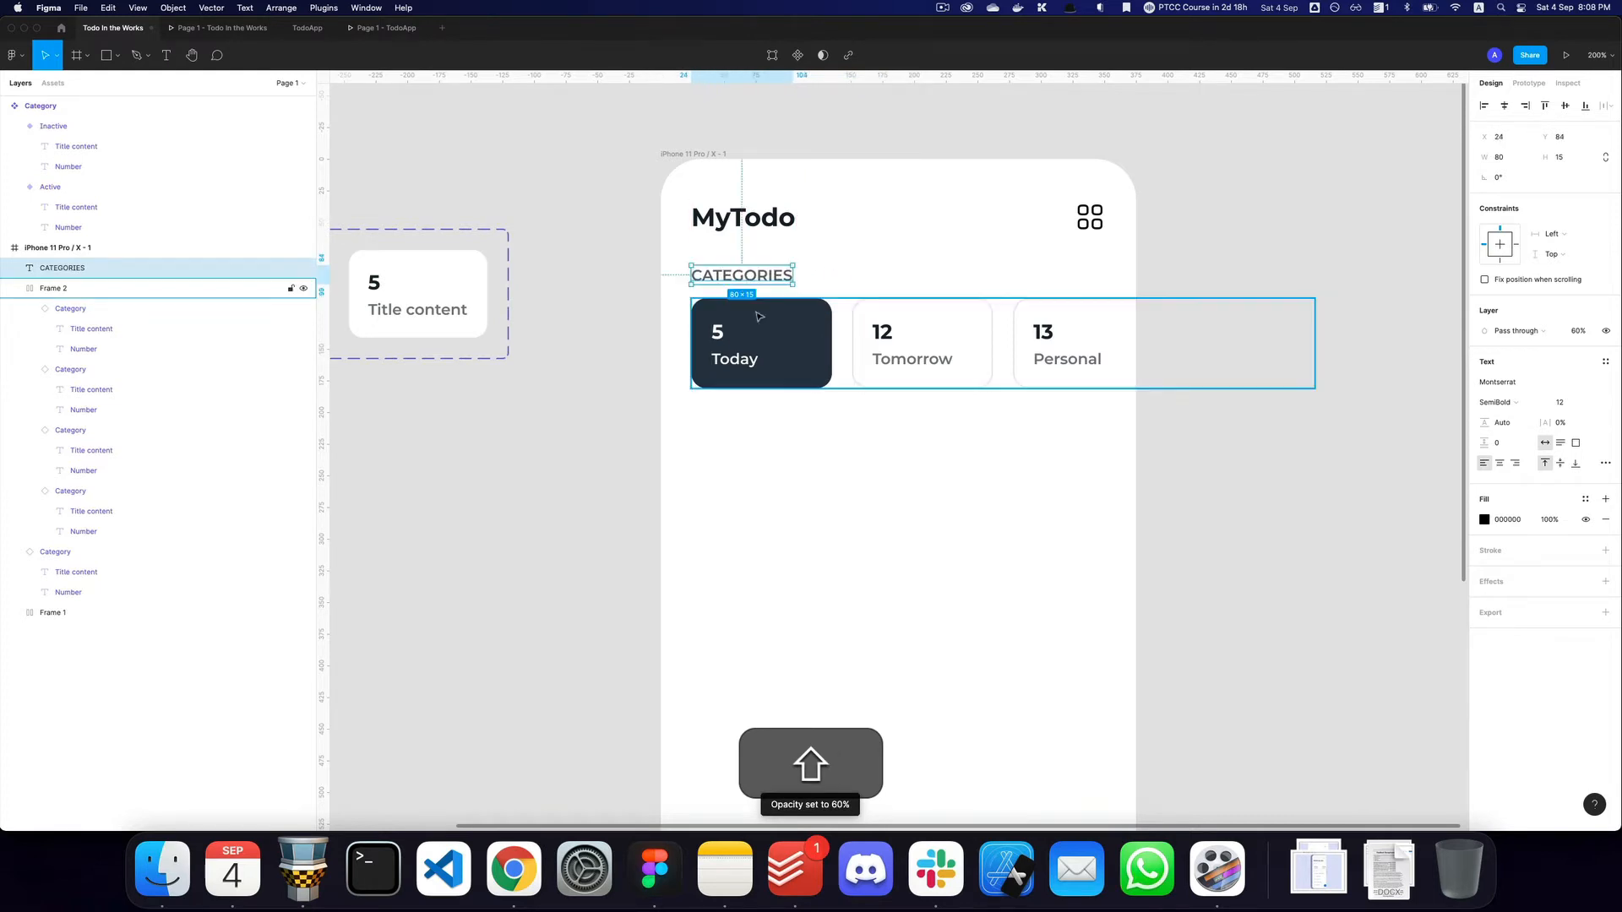
pyautogui.hotkey('shift', 'a')
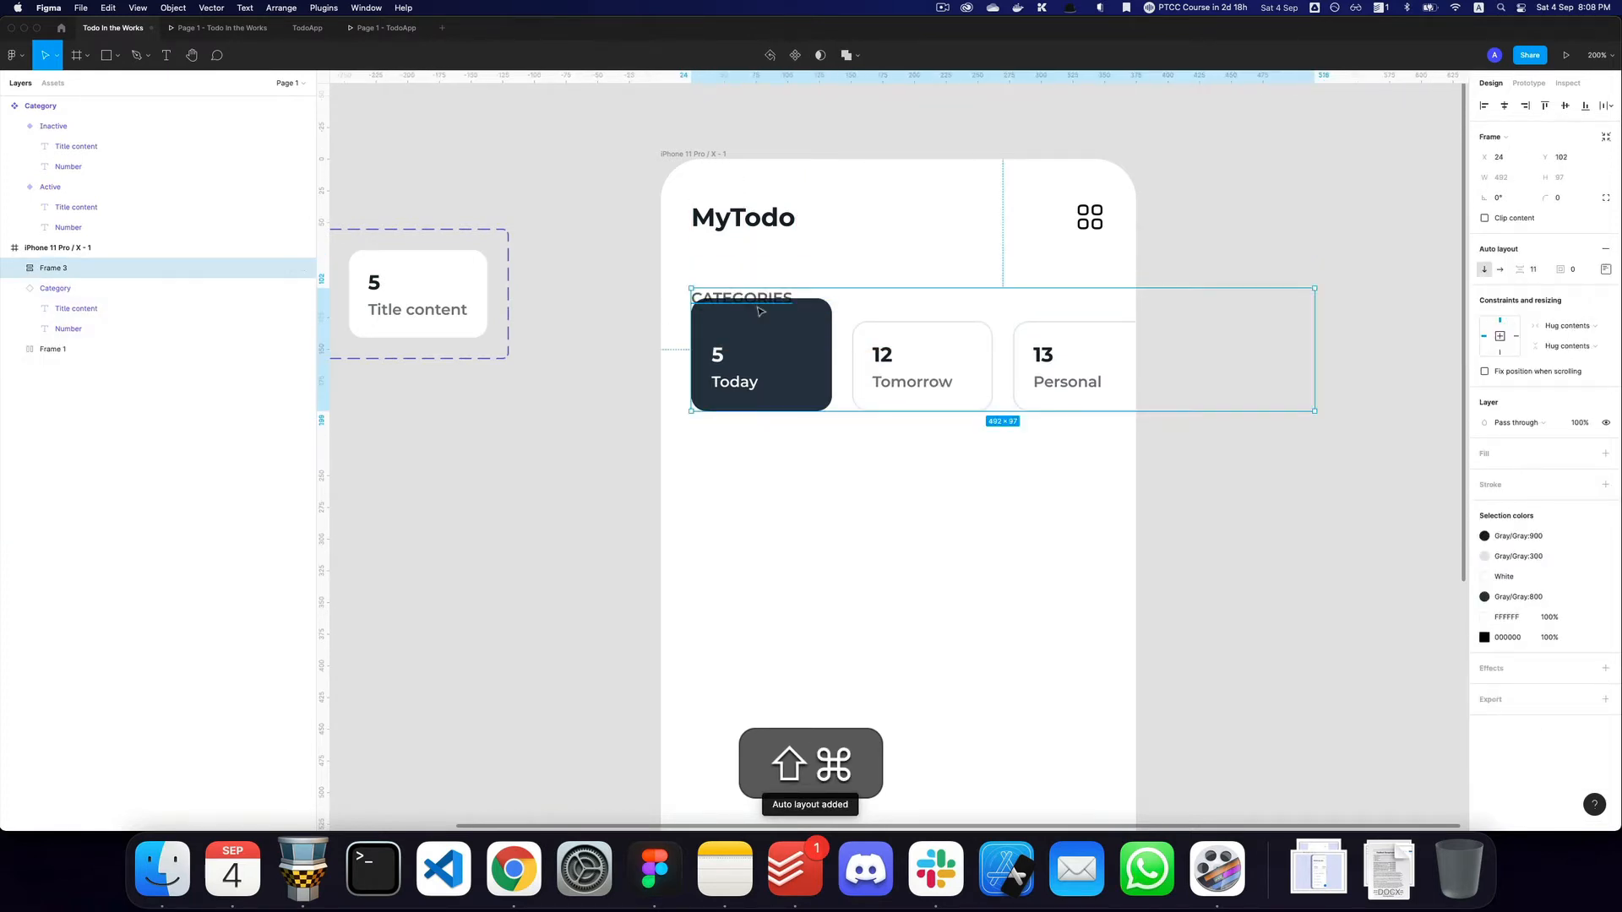
# Remove the stray Today card behind the categories frame and place the frame below the MyTodo header at X 24, Y 89.
pyautogui.press('shift+super+z')
pyautogui.moveTo(783, 378); pyautogui.dragTo(825, 665)
pyautogui.click(746, 348)
pyautogui.press('shift+super+x')
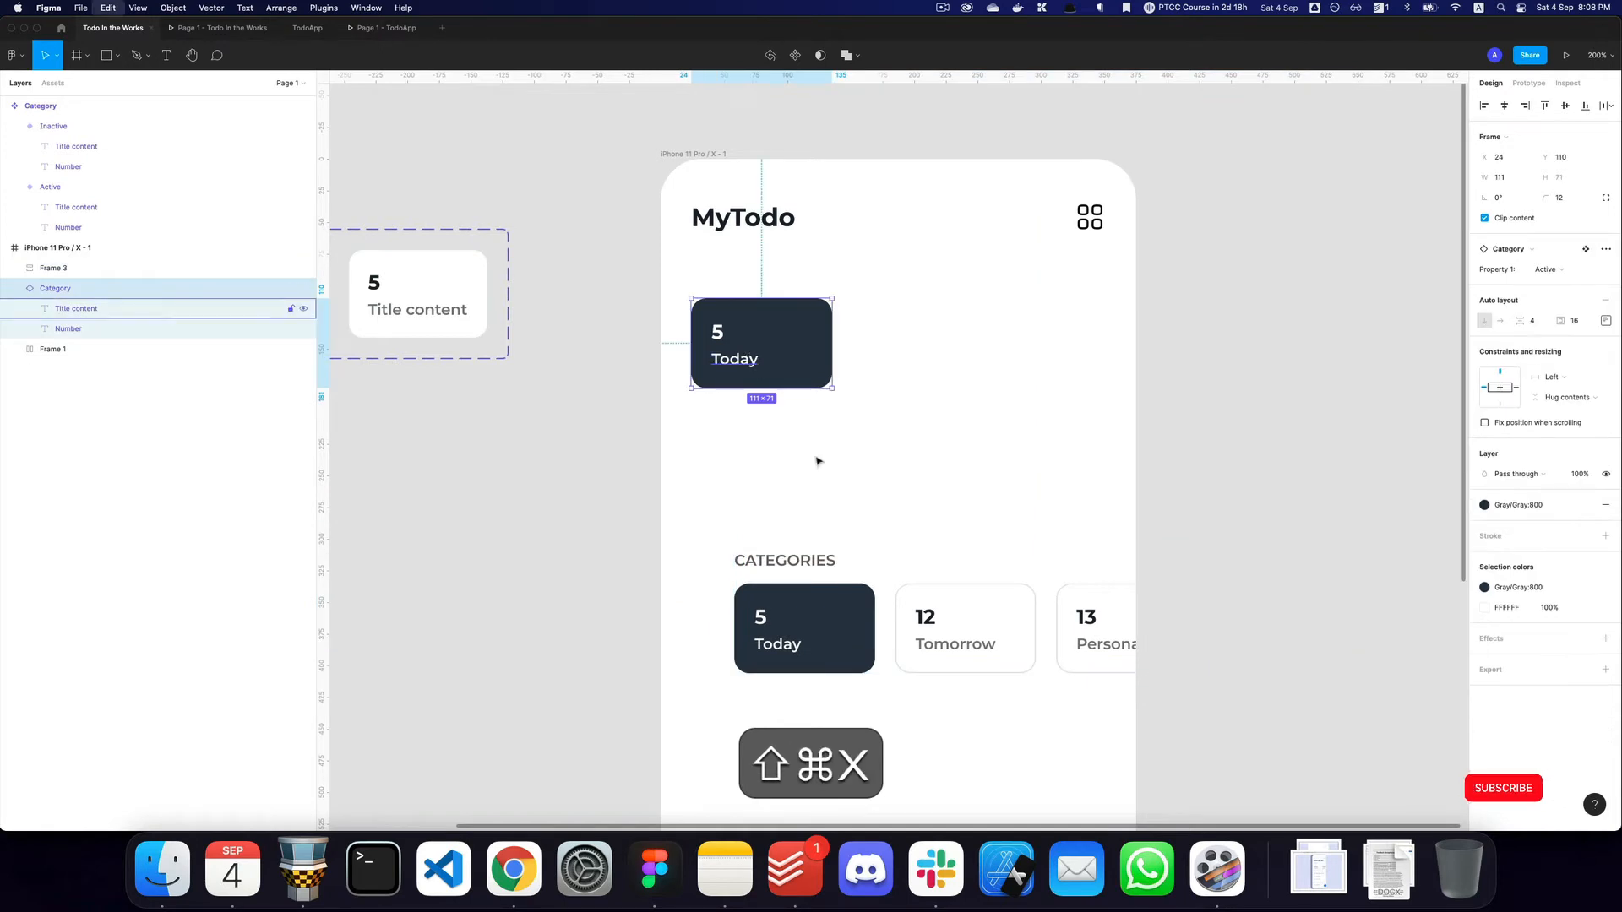
pyautogui.moveTo(872, 616); pyautogui.dragTo(861, 349)
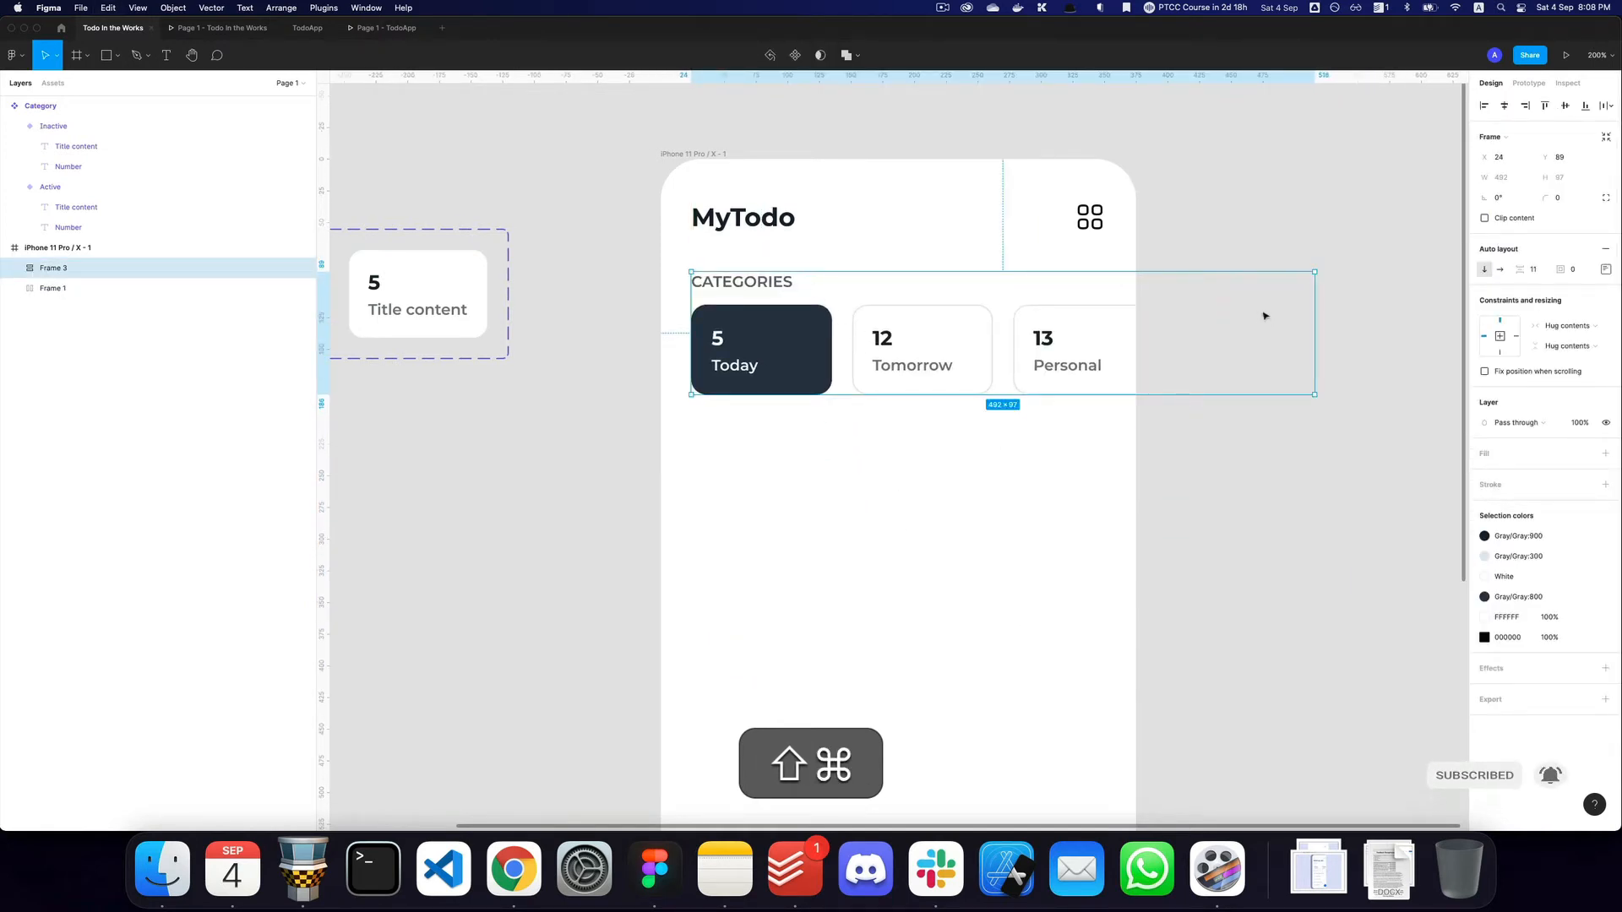
# Narrow the categories frame to a width of 351 so it ends at the phone frame's edge, and check it in the prototype preview.
pyautogui.moveTo(1314, 310); pyautogui.dragTo(1150, 313)
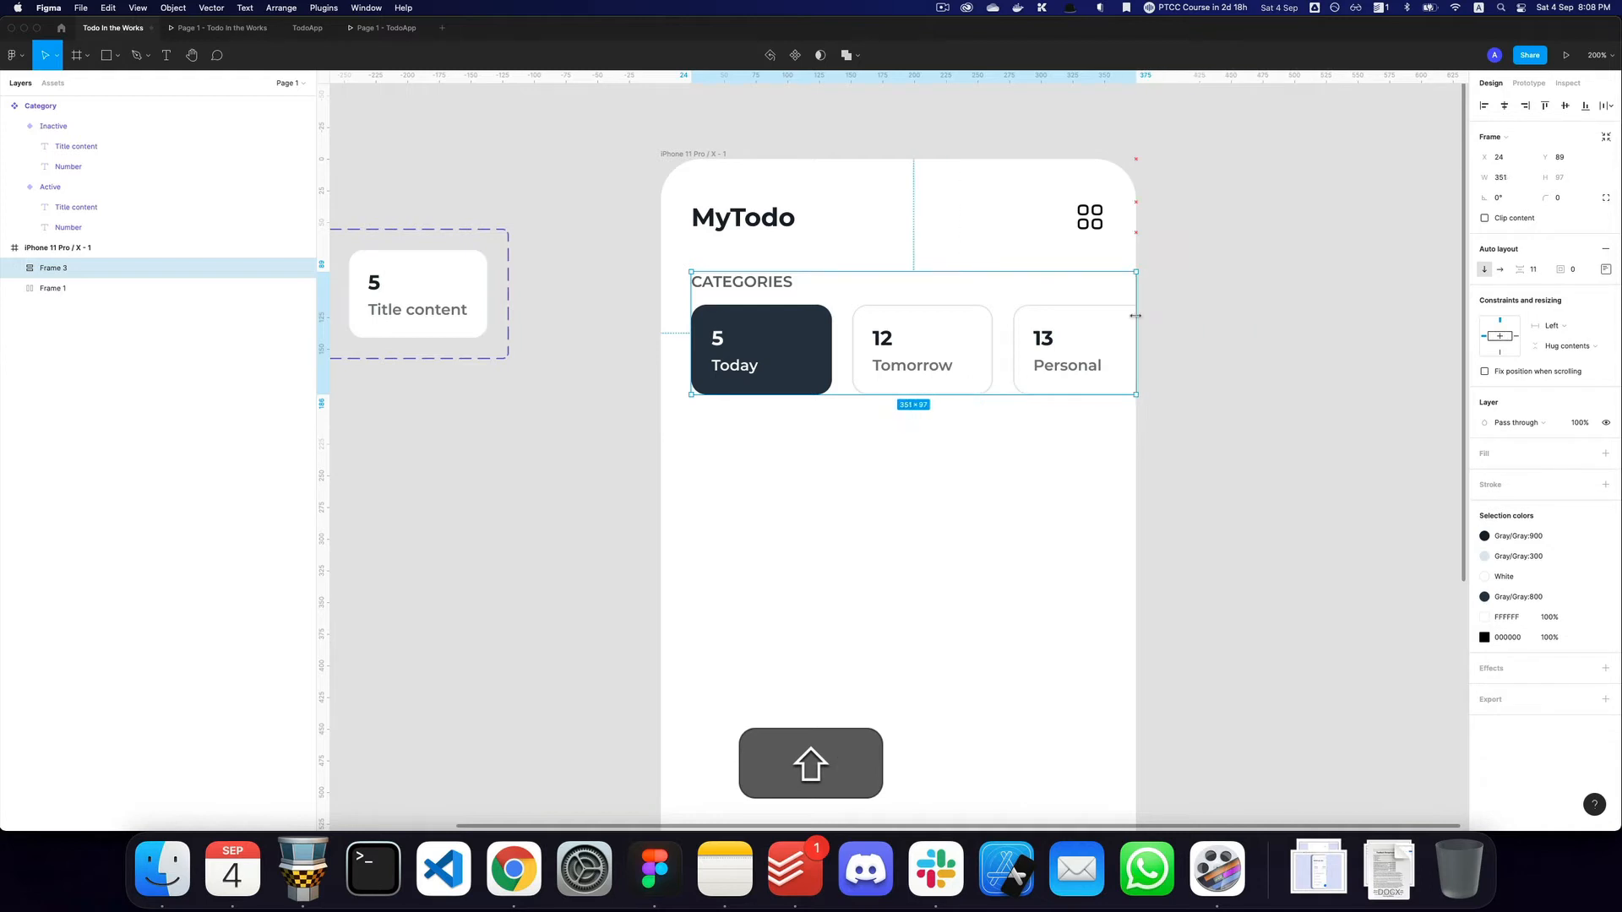
pyautogui.press('shift+super+3')
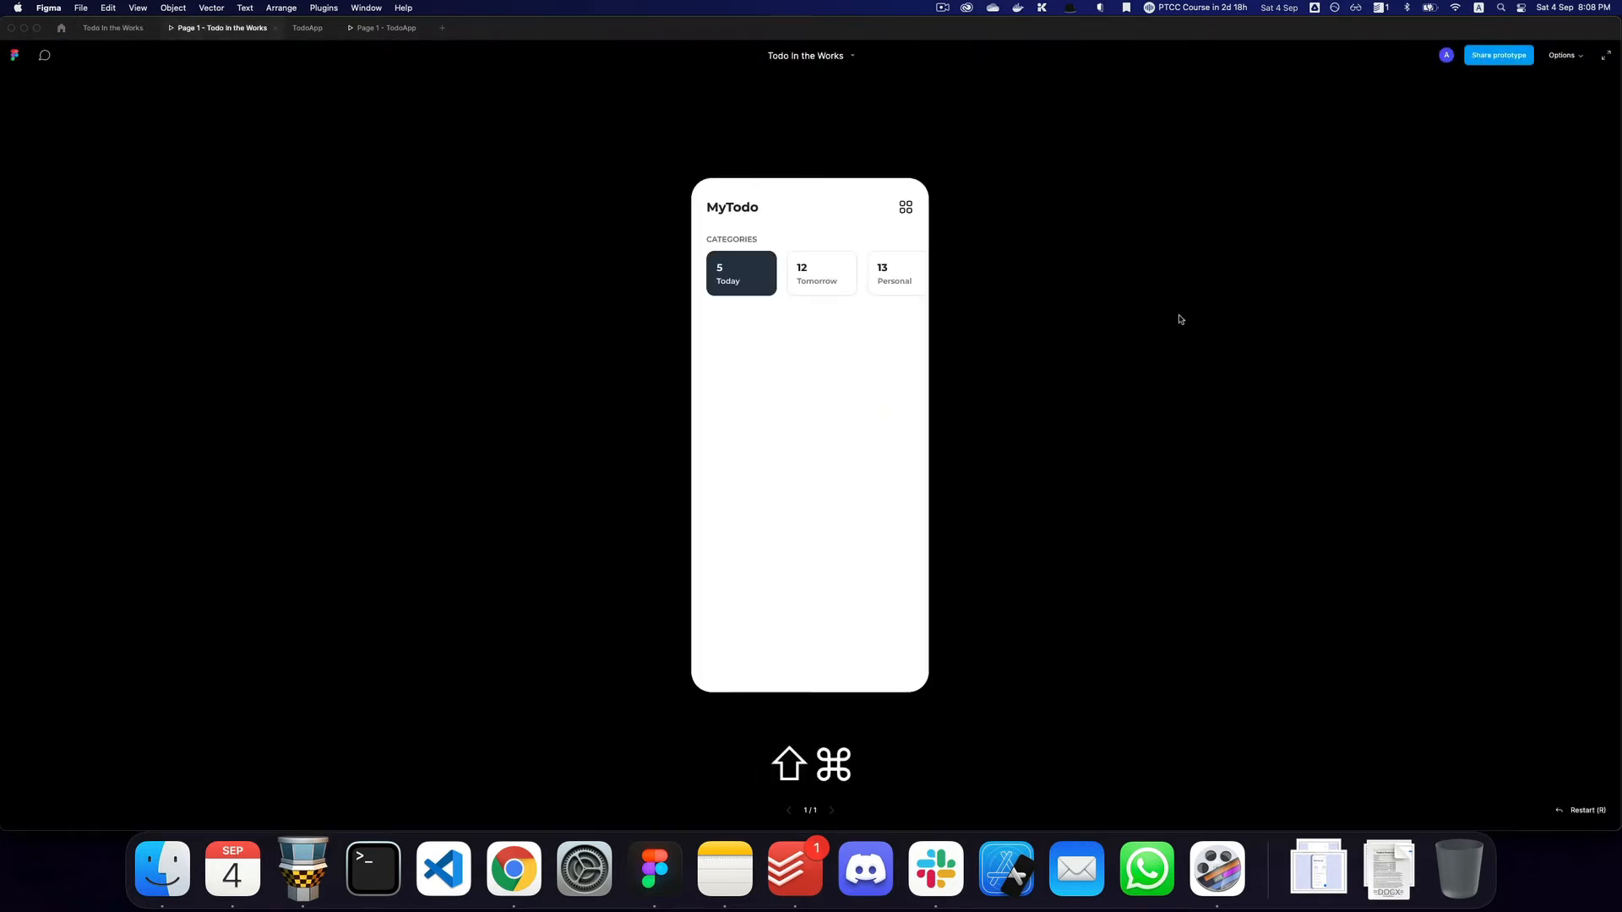
pyautogui.press('shift+super+2')
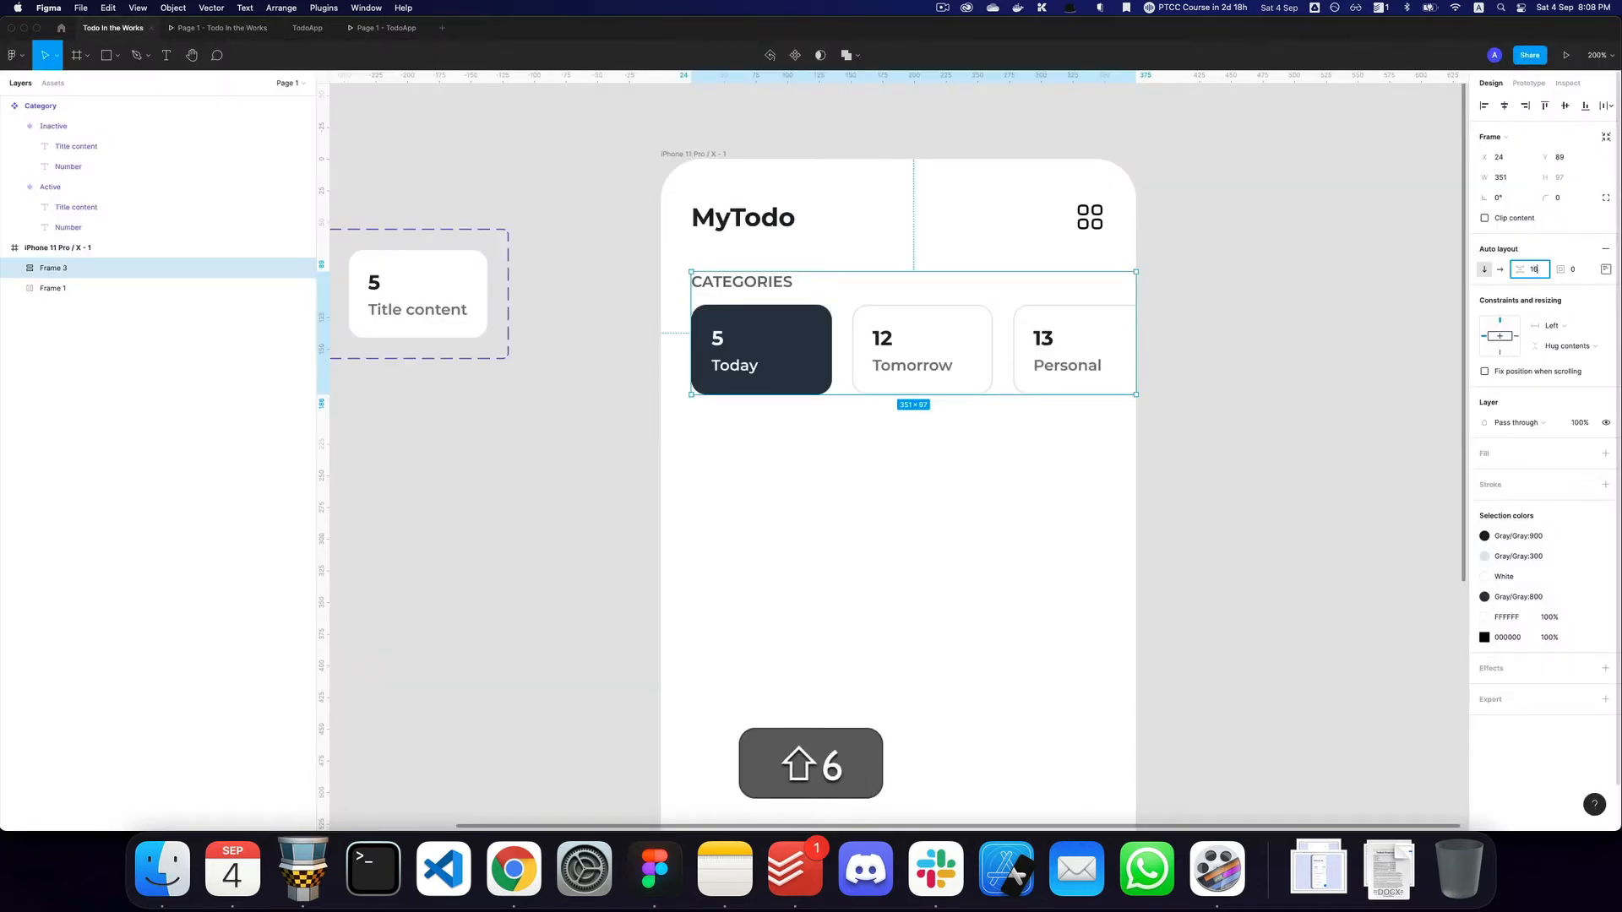
# Try a spacing of 16 between the CATEGORIES heading and the card row, compare it in the prototype preview and reduce it.
pyautogui.press('shift+super+3')
pyautogui.press('shift+super+2')
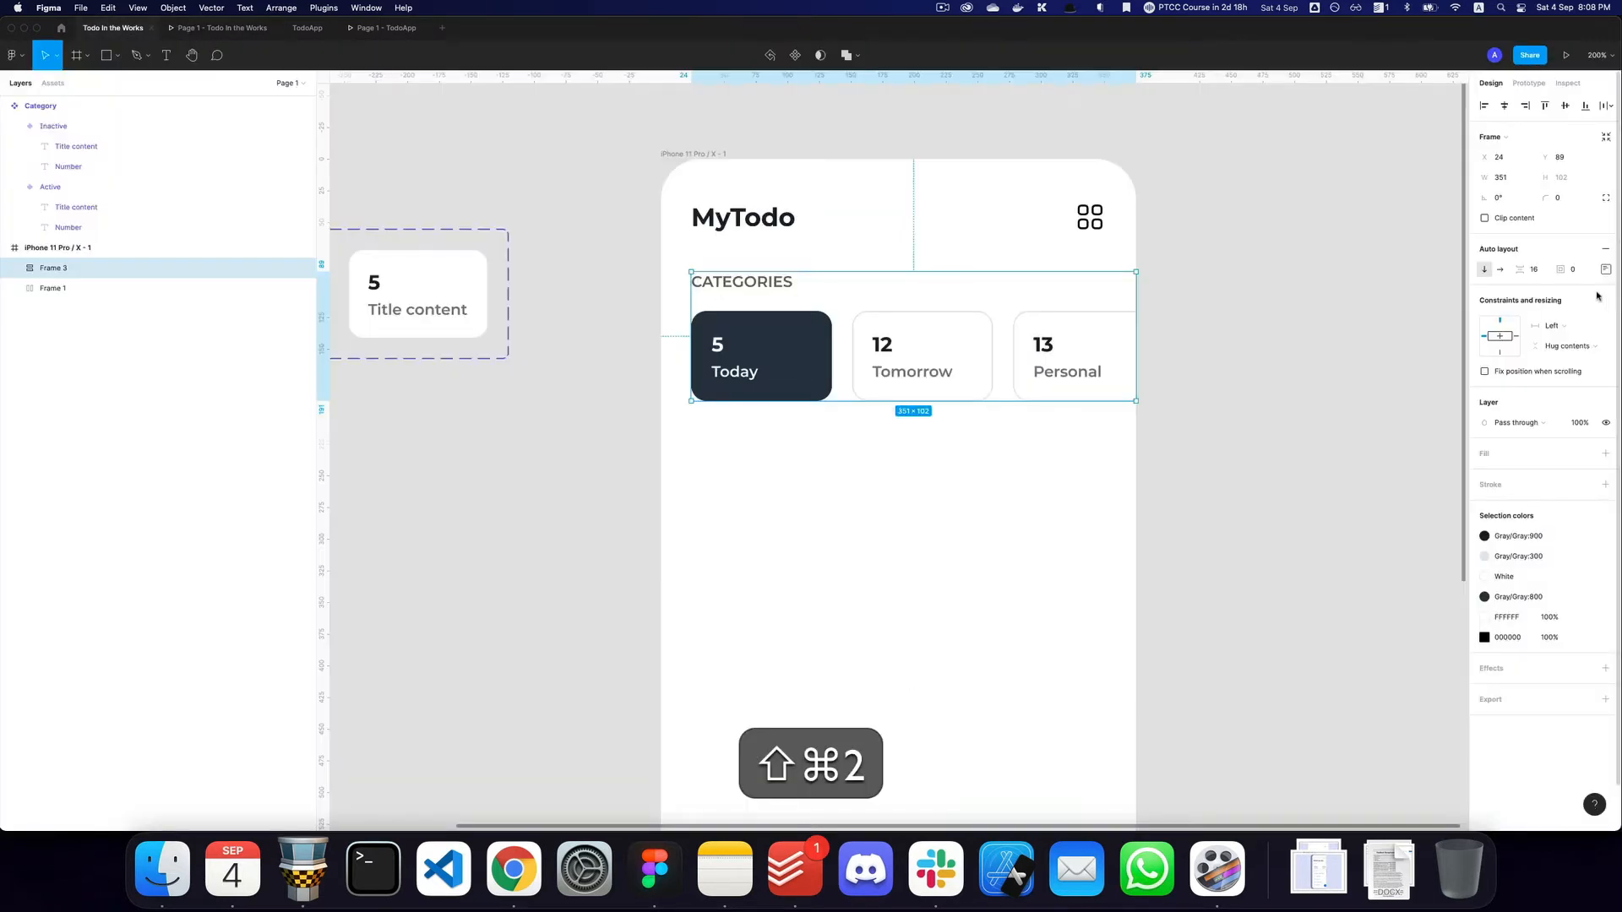
pyautogui.press('shift+super+3')
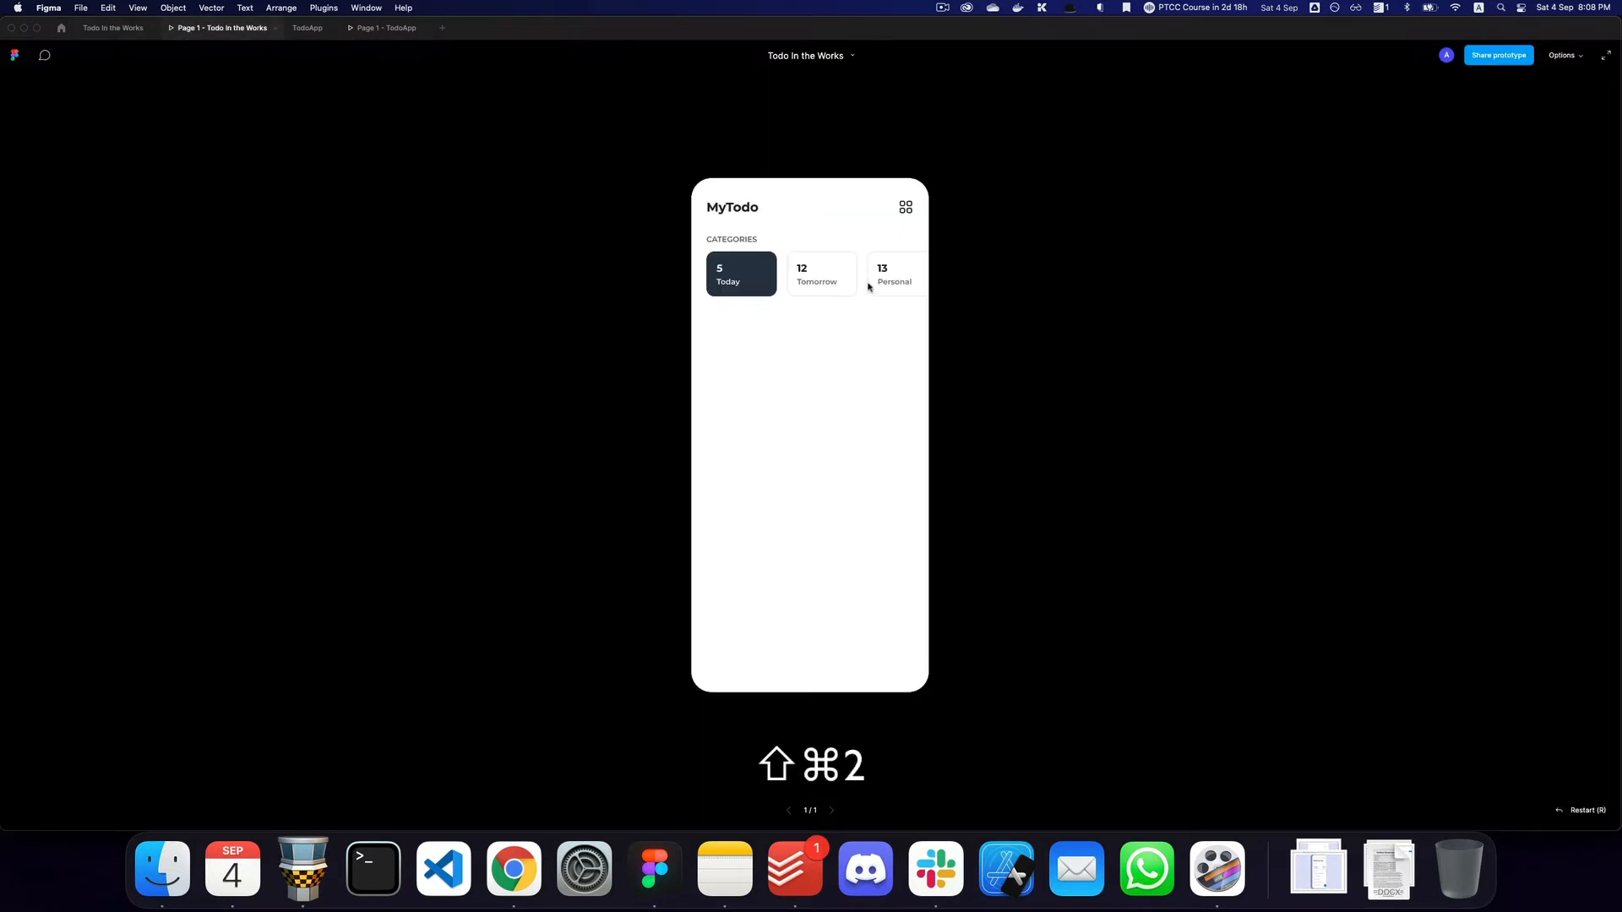
pyautogui.press('shift+super+2')
# Try horizontal overflow scrolling on the whole categories frame, test it in the prototype preview and set it back to No scrolling.
pyautogui.click(1529, 83)
pyautogui.click(1520, 162)
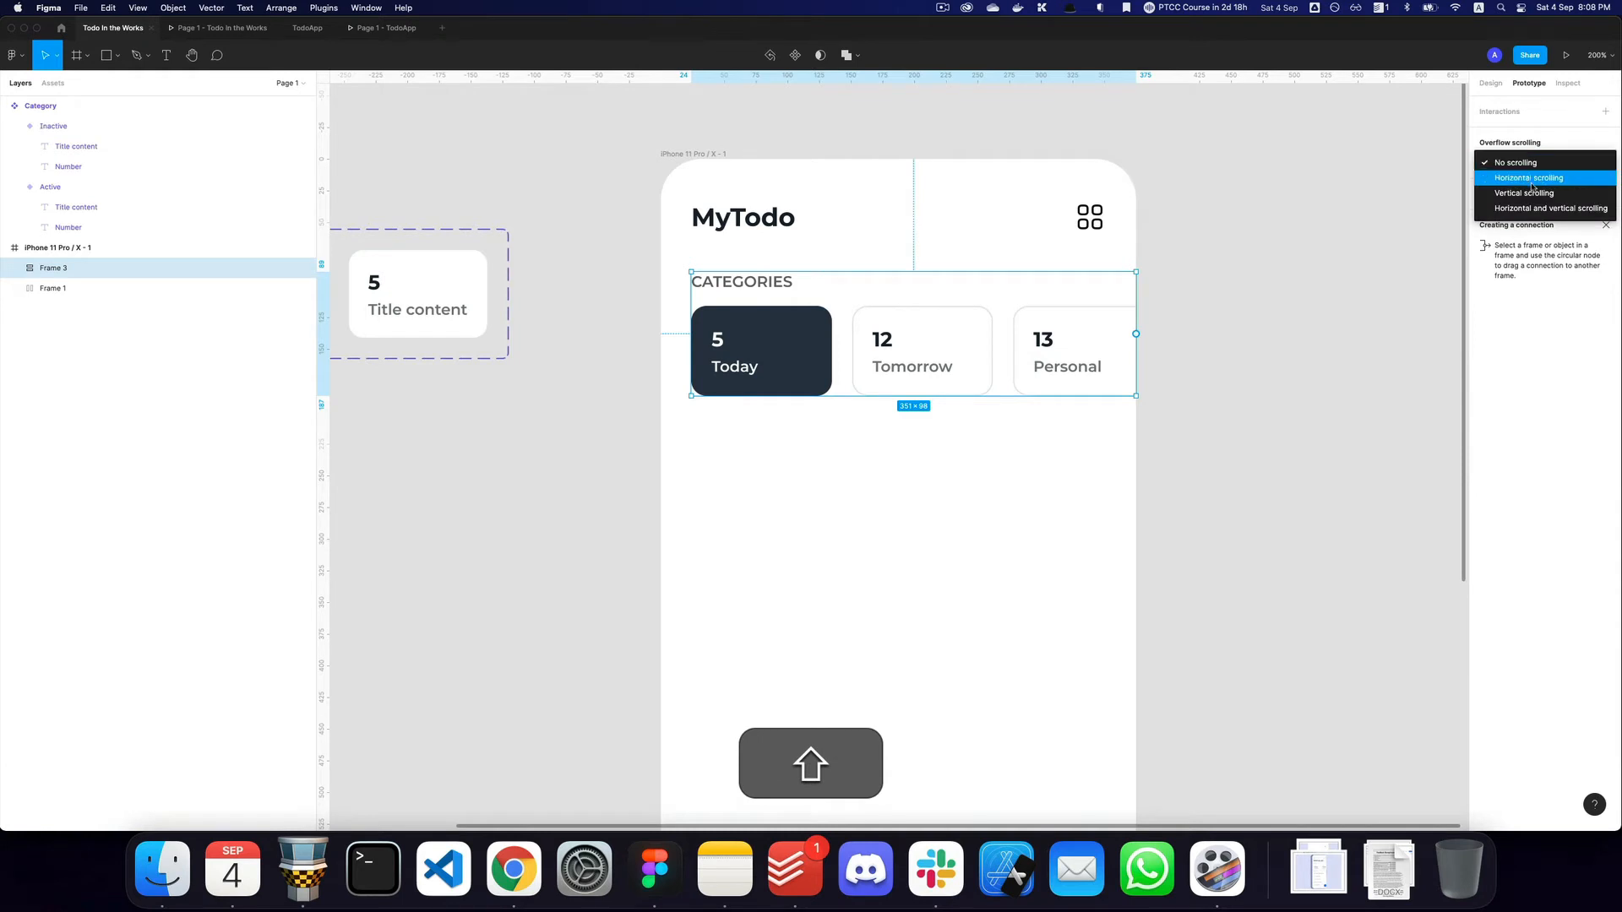
pyautogui.click(1531, 181)
pyautogui.press('shift+super+3')
pyautogui.moveTo(859, 293); pyautogui.dragTo(752, 278)
pyautogui.press('shift+super+2')
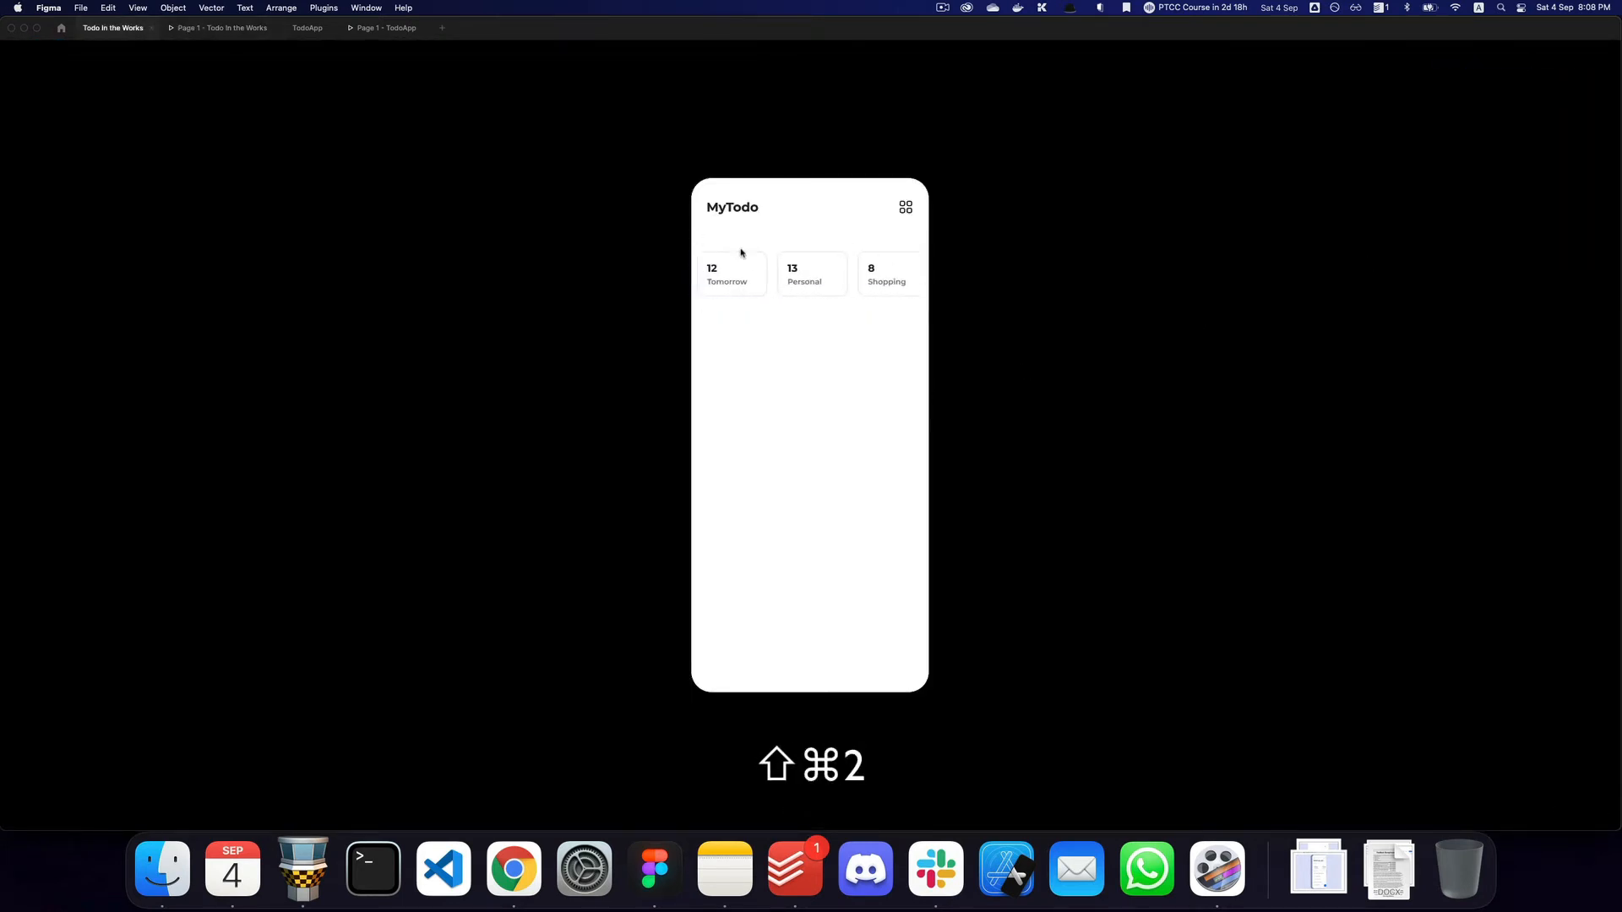
pyautogui.click(1535, 164)
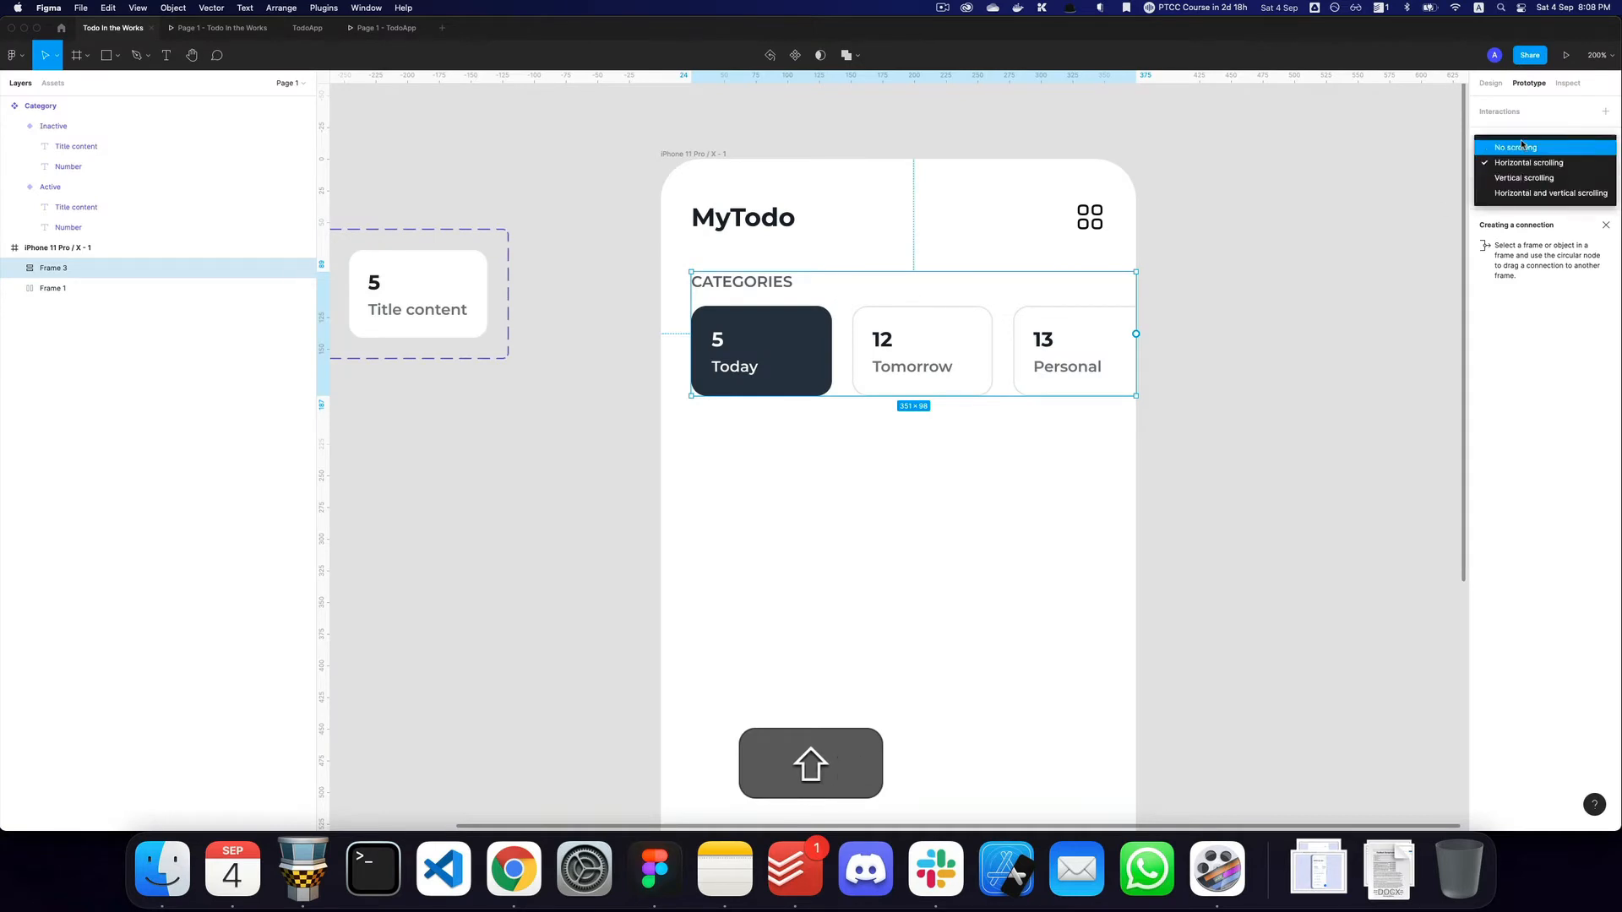
pyautogui.click(1531, 149)
# Narrow the card row frame inside the categories section to a width of 329, set it to horizontal scrolling and test it in the prototype preview.
pyautogui.doubleClick(830, 331)
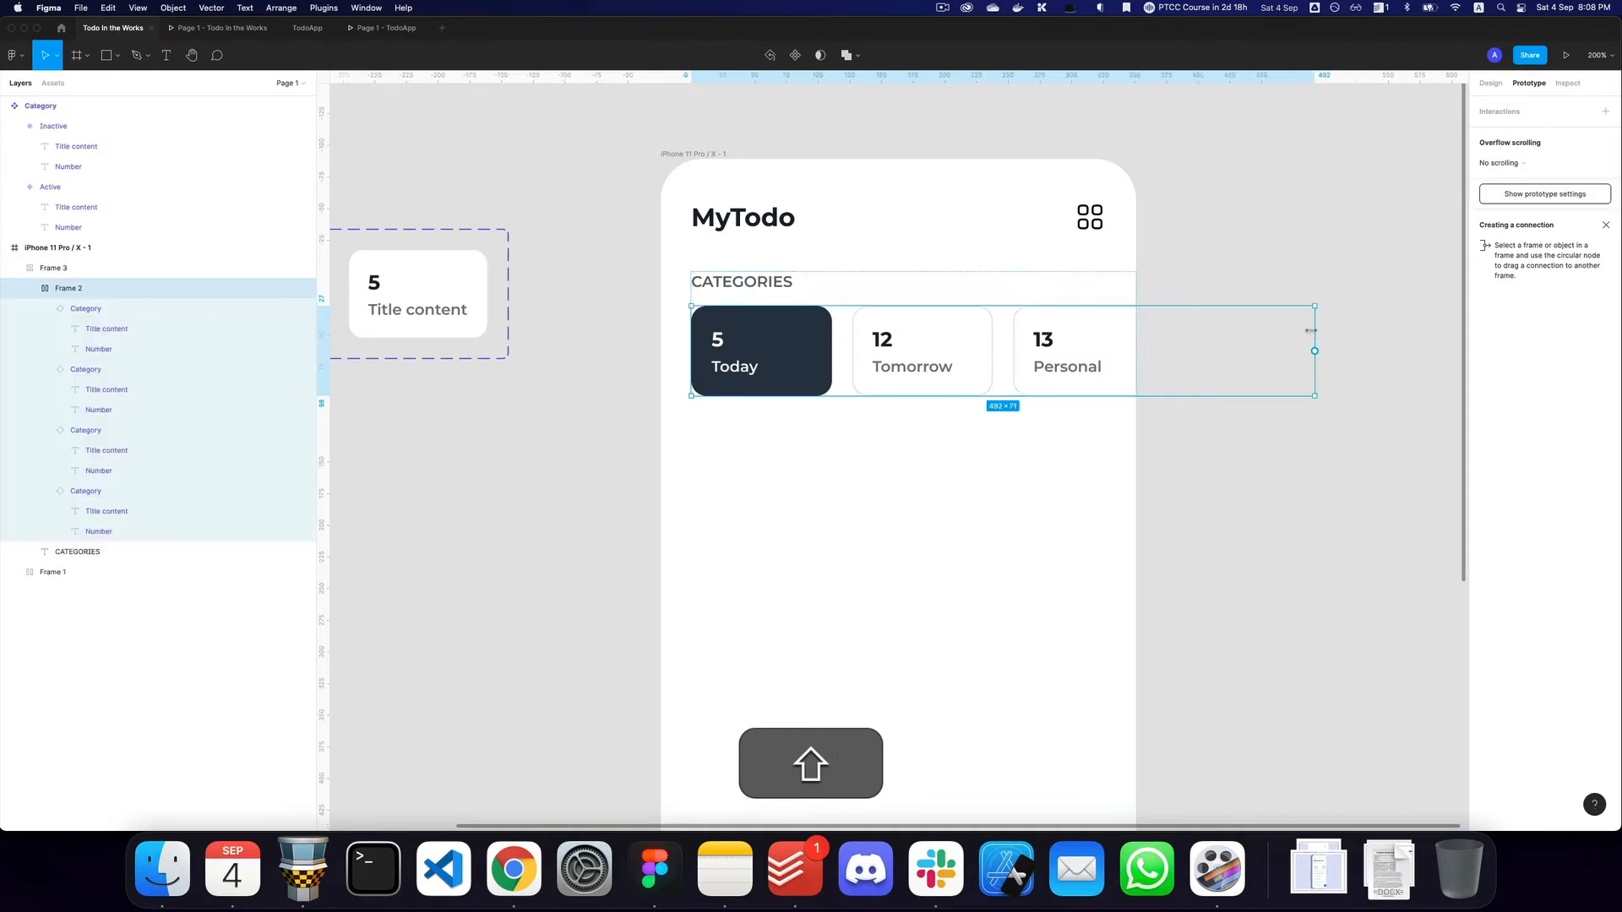
pyautogui.moveTo(1310, 330); pyautogui.dragTo(1124, 328)
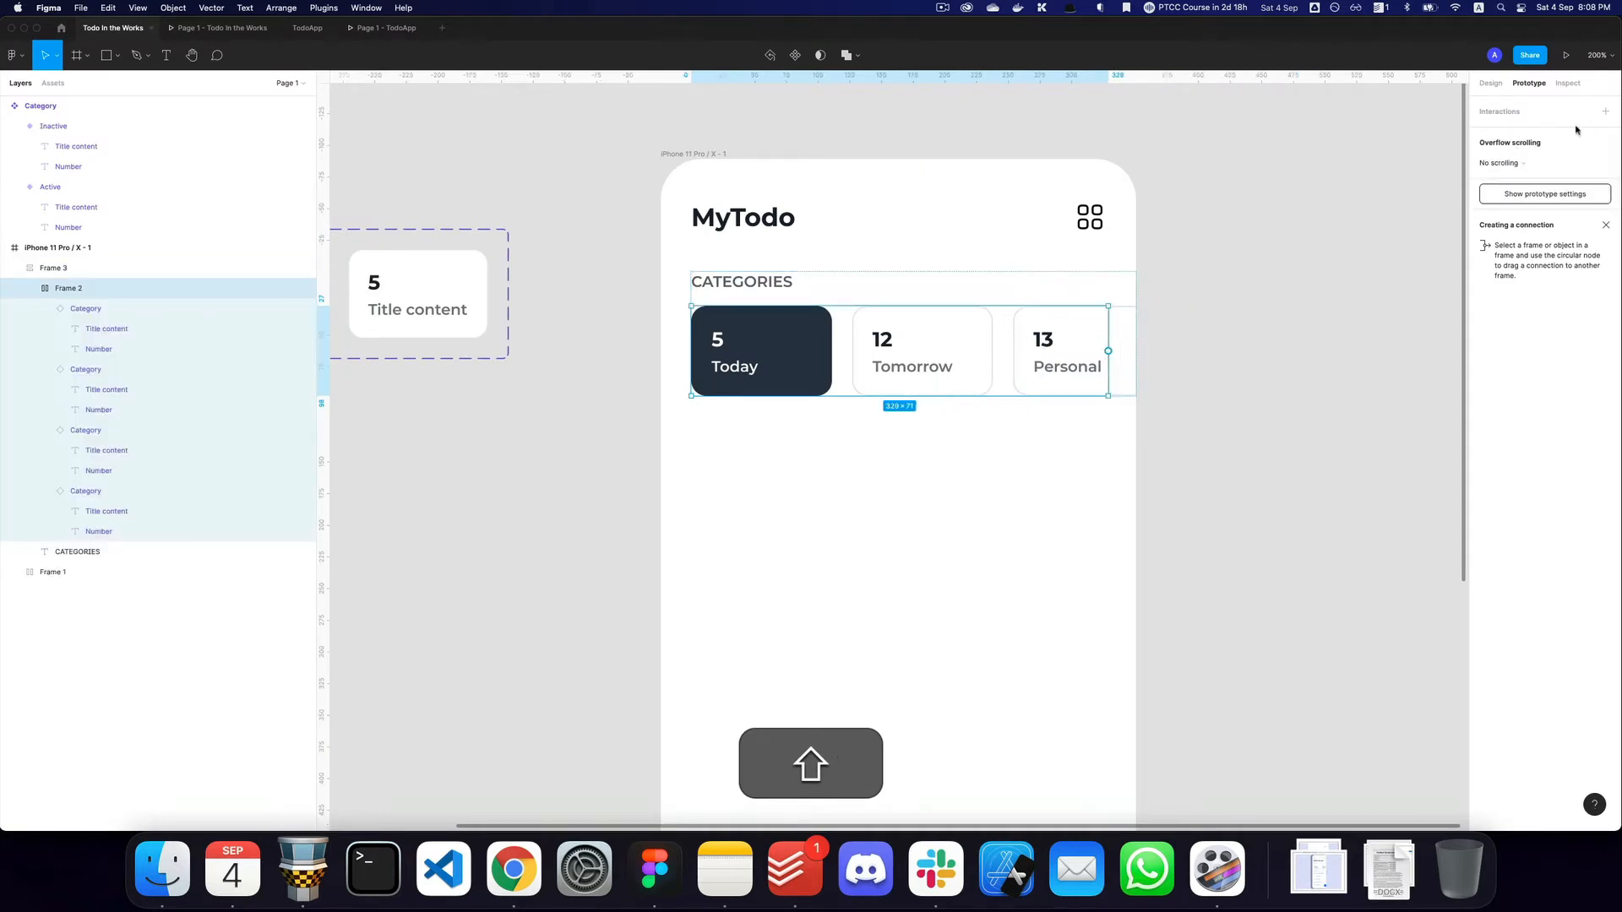
pyautogui.click(1500, 163)
pyautogui.click(1521, 177)
pyautogui.press('shift+super+3')
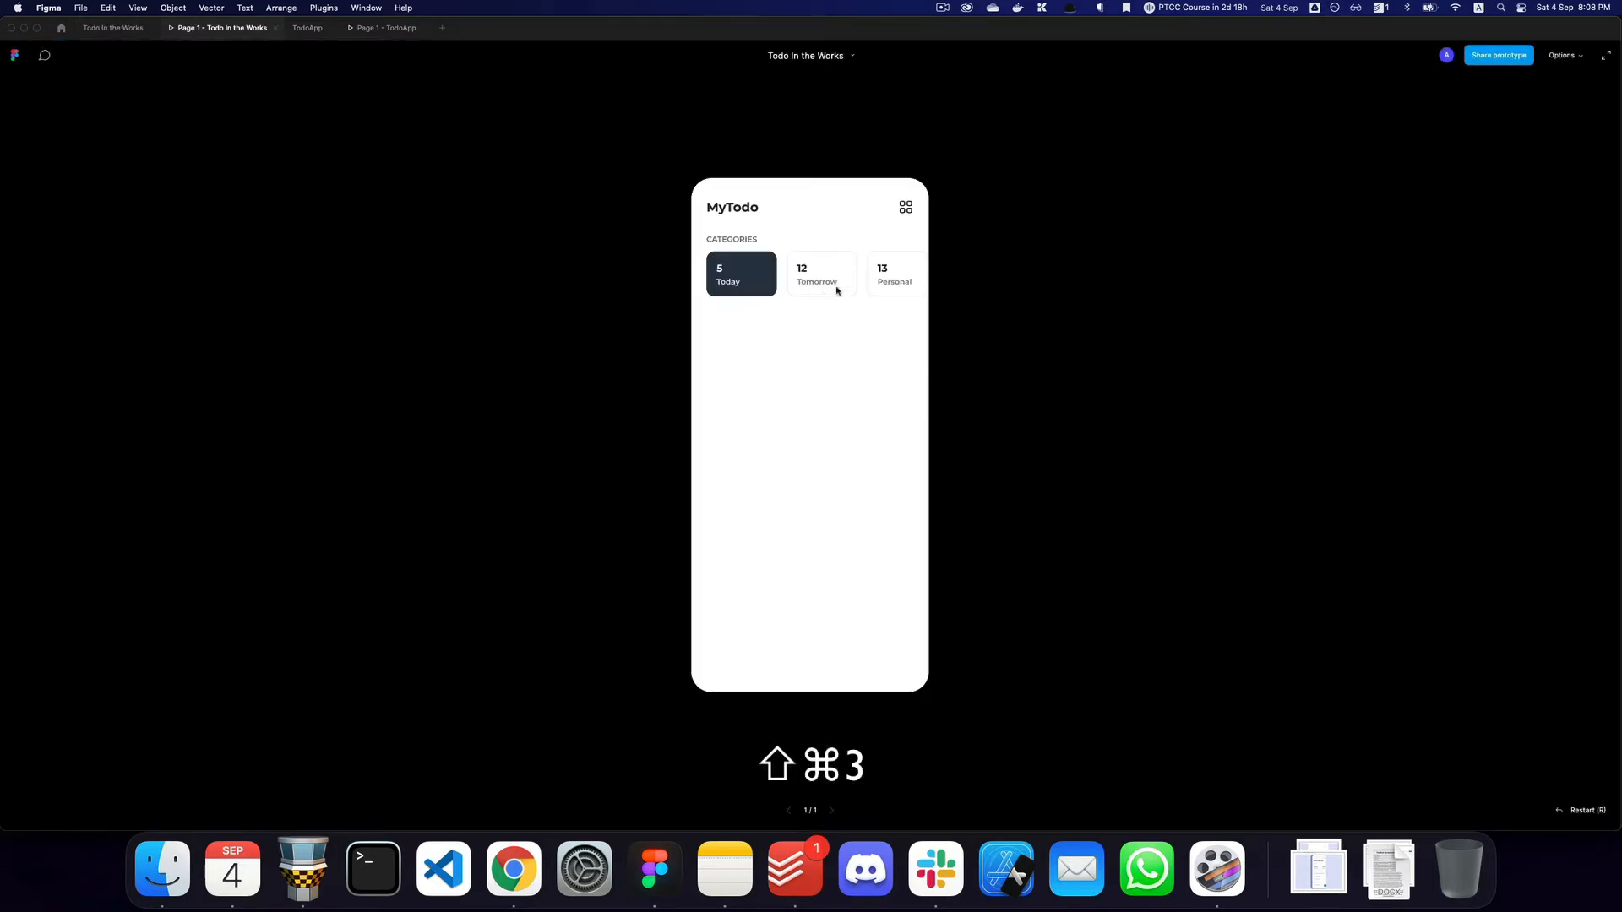
pyautogui.moveTo(837, 290); pyautogui.dragTo(920, 288)
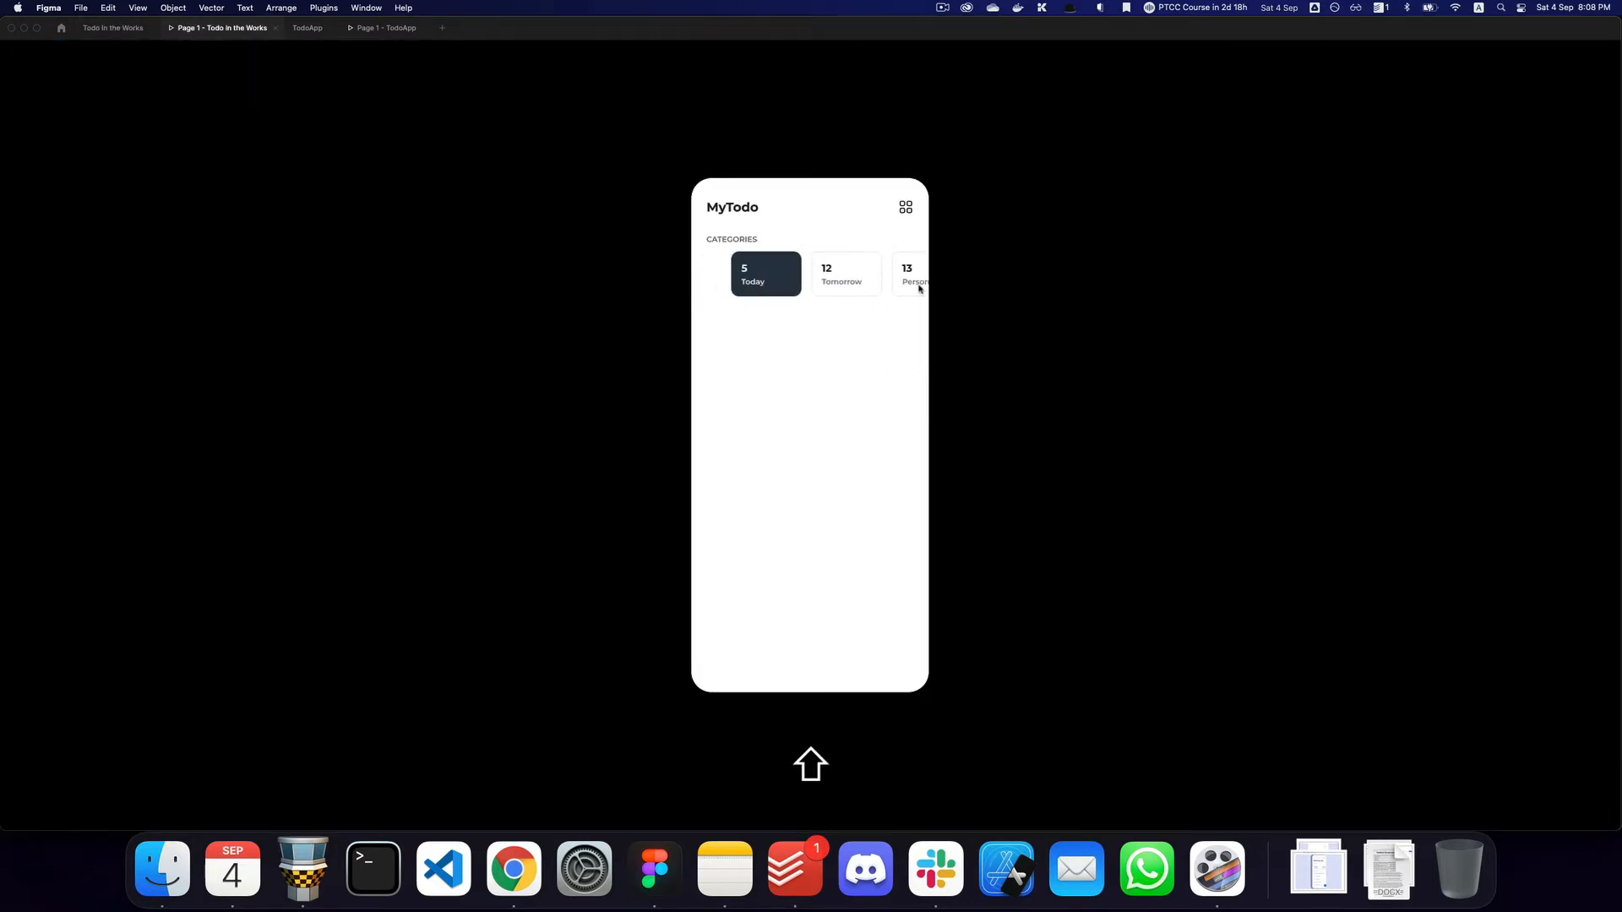
pyautogui.press('super+2')
# Duplicate the whole categories frame directly below the original, at X 24, Y 218.
pyautogui.click(1184, 251)
pyautogui.press('super+z')
pyautogui.click(761, 296)
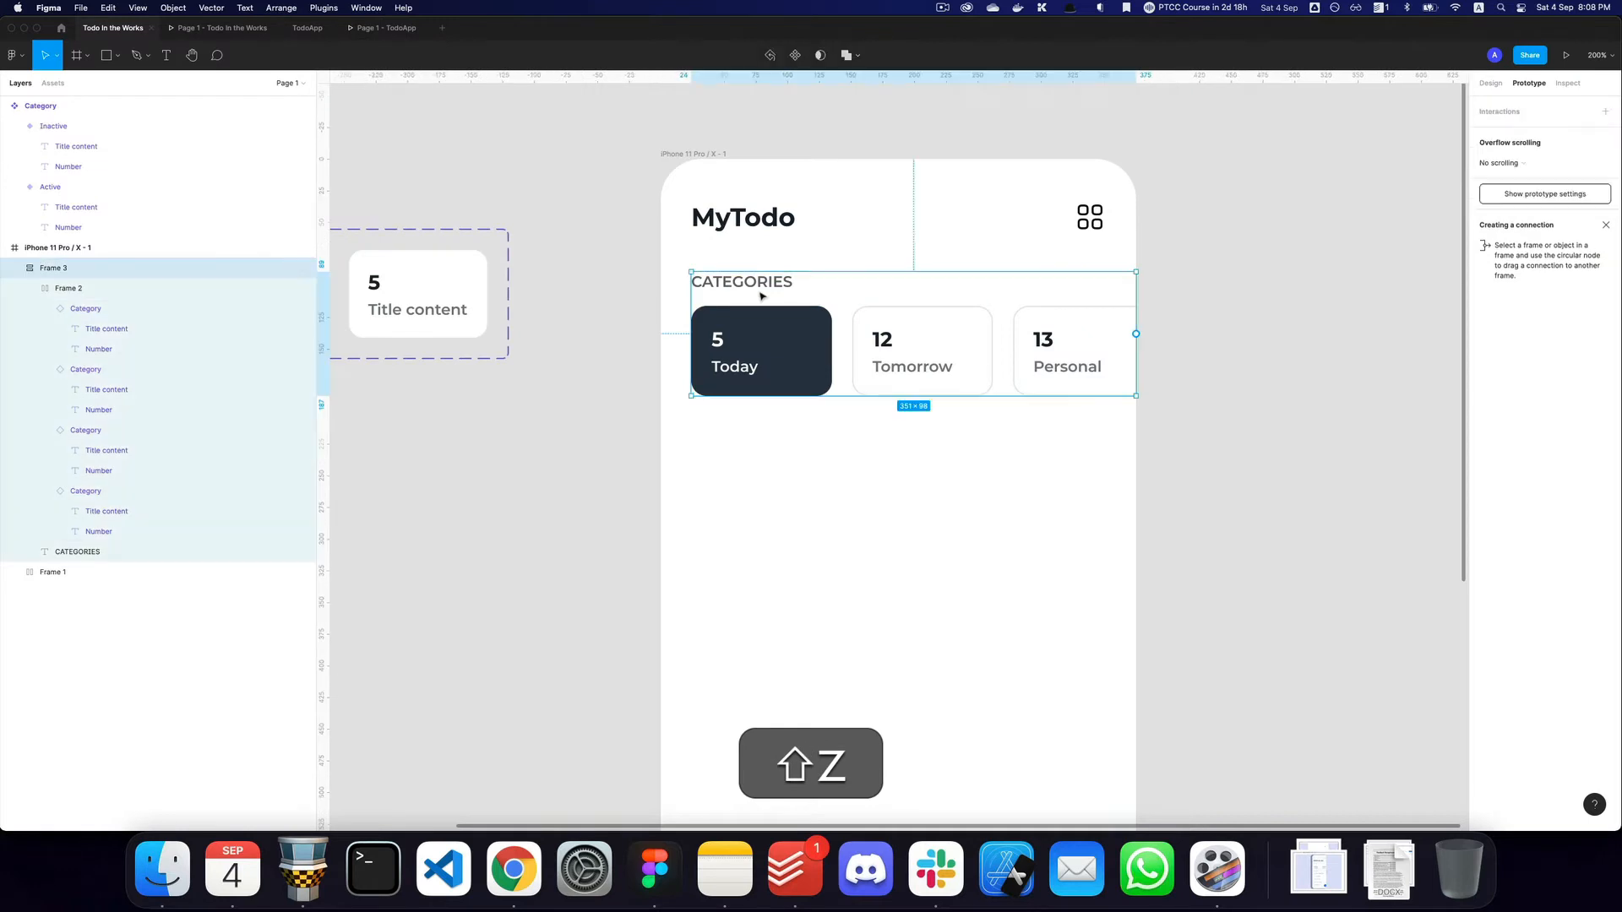
pyautogui.moveTo(811, 308); pyautogui.dragTo(801, 452)
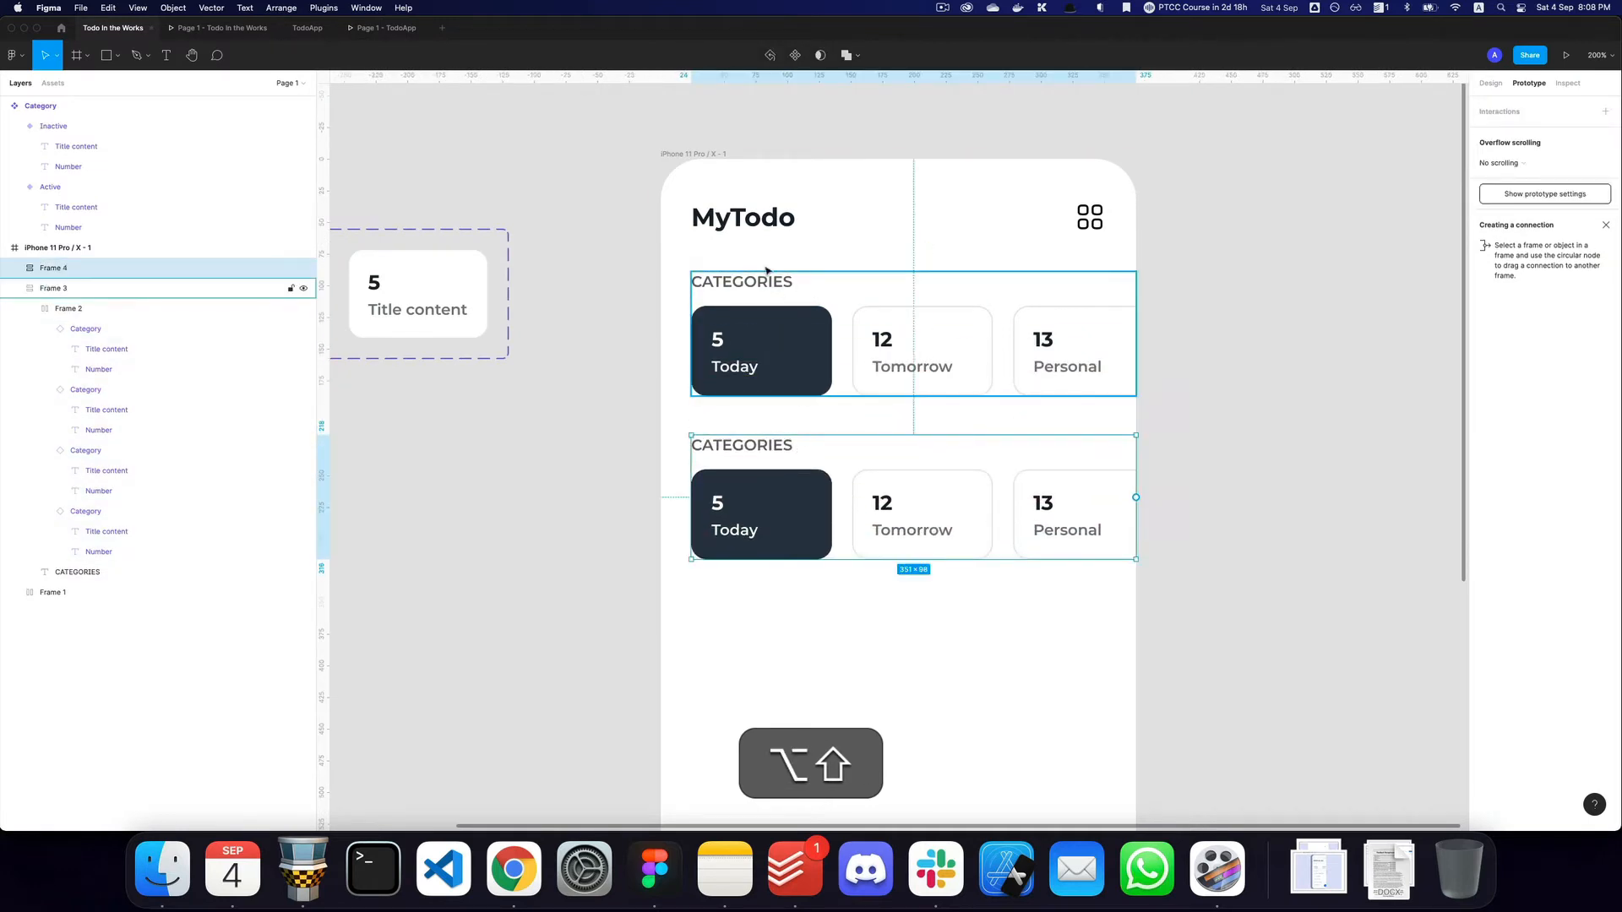
pyautogui.click(739, 222)
pyautogui.keyDown('shift'); pyautogui.click(755, 300); pyautogui.keyUp('shift')
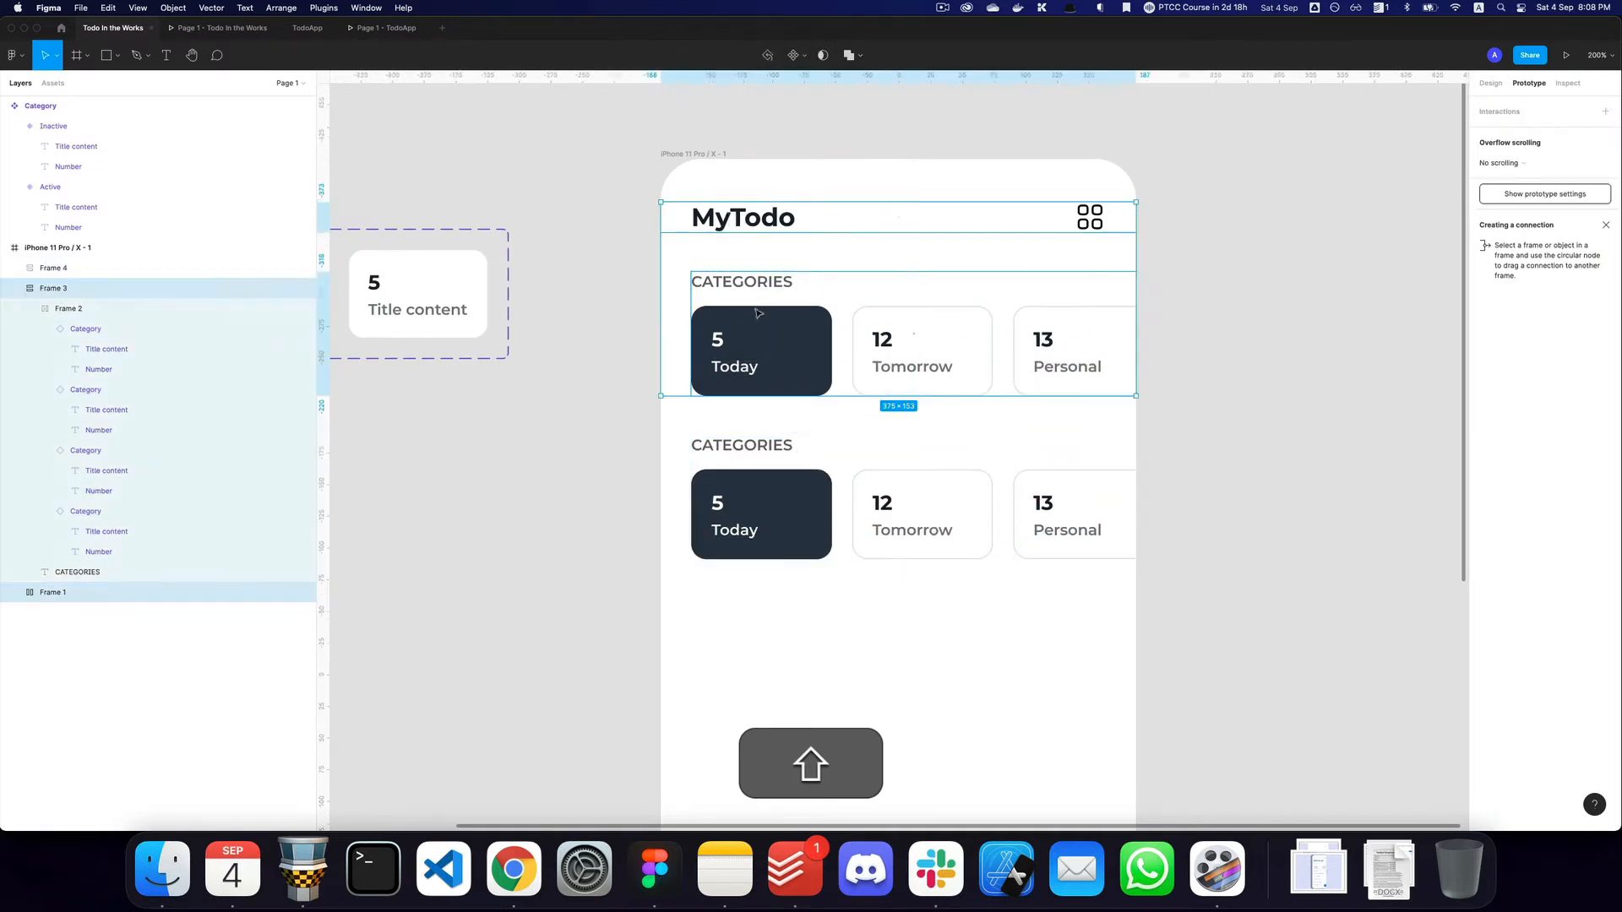
pyautogui.keyDown('shift'); pyautogui.click(767, 467); pyautogui.keyUp('shift')
pyautogui.click(1293, 445)
pyautogui.click(843, 359)
pyautogui.click(848, 473)
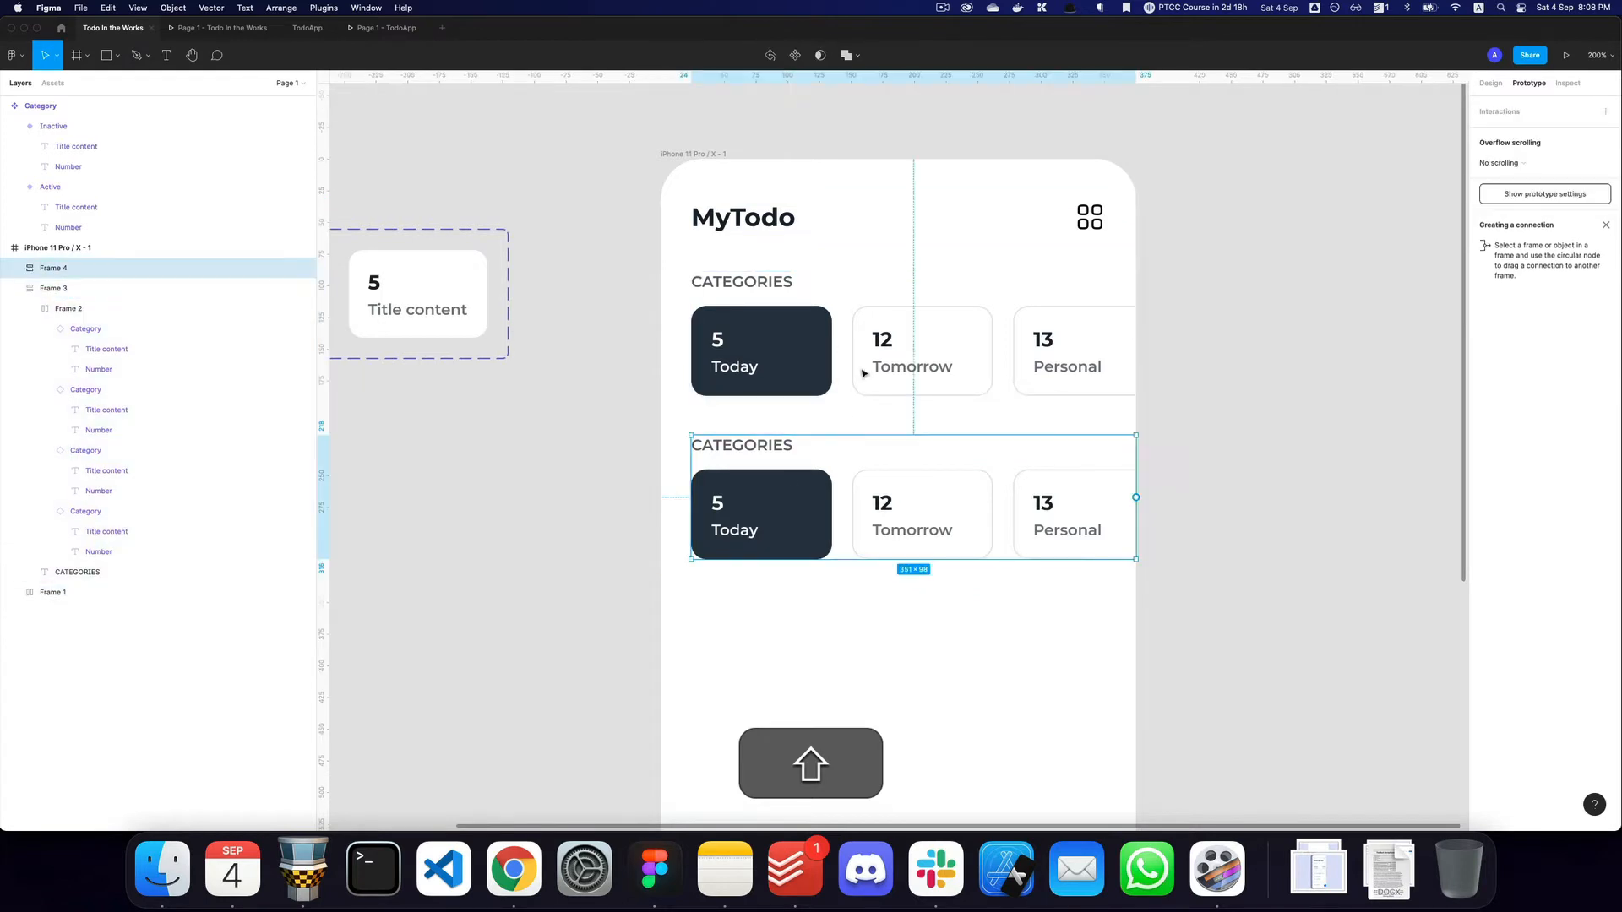
pyautogui.click(1491, 83)
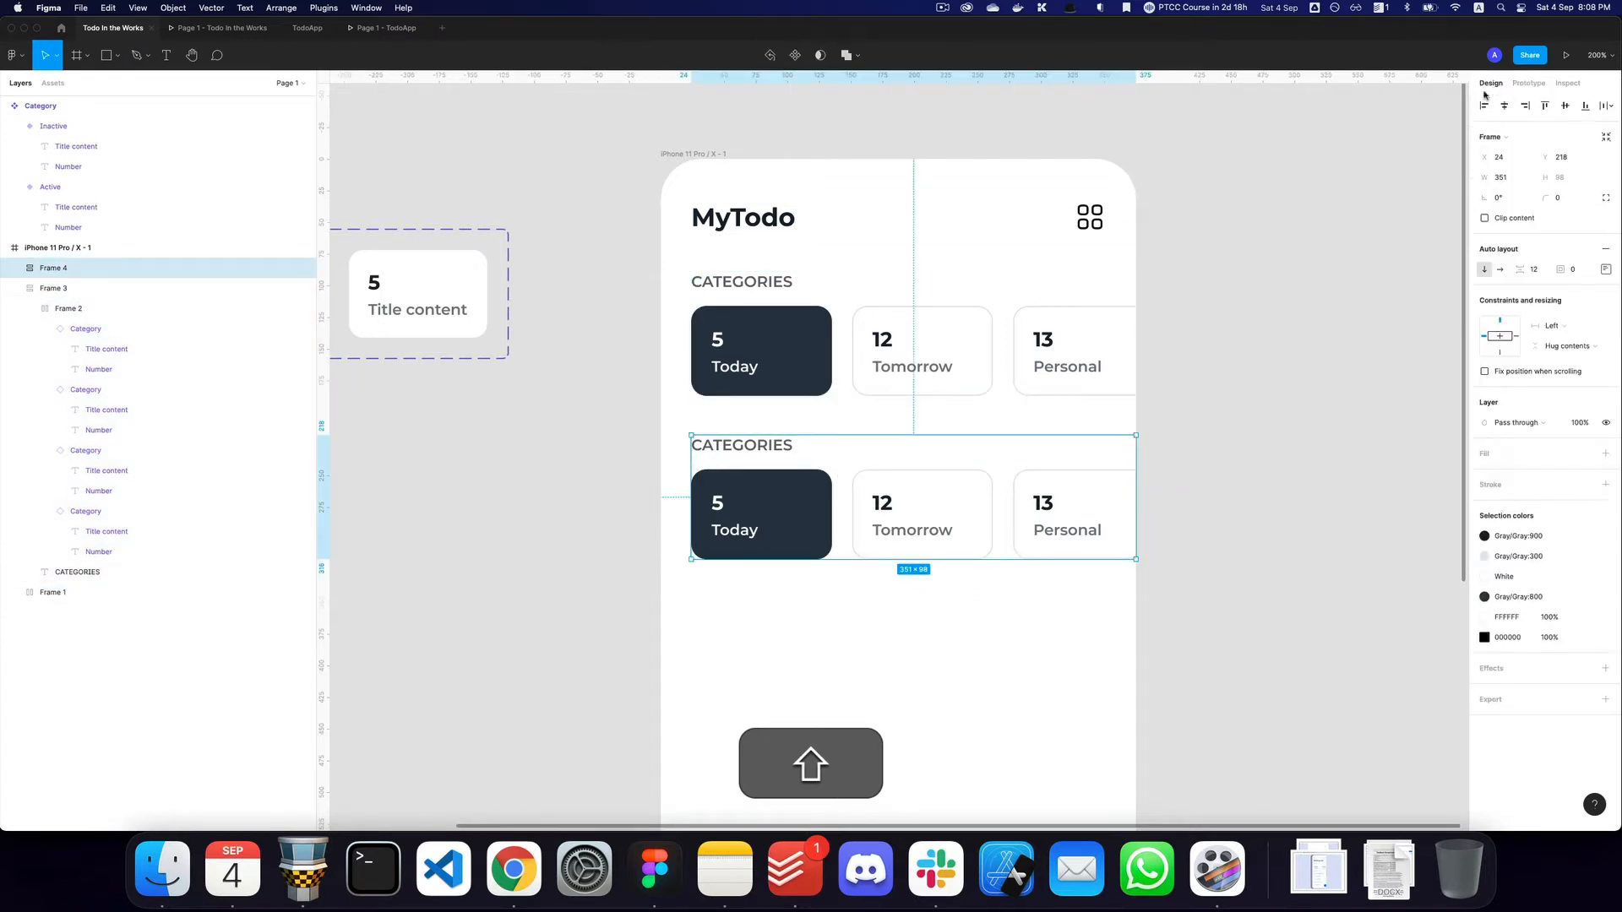
# Change the duplicated section's heading to YOUR TODOS and check the screen in the prototype preview.
pyautogui.keyDown('shift'); pyautogui.keyDown('super'); pyautogui.click(765, 449); pyautogui.keyUp('super'); pyautogui.keyUp('shift')
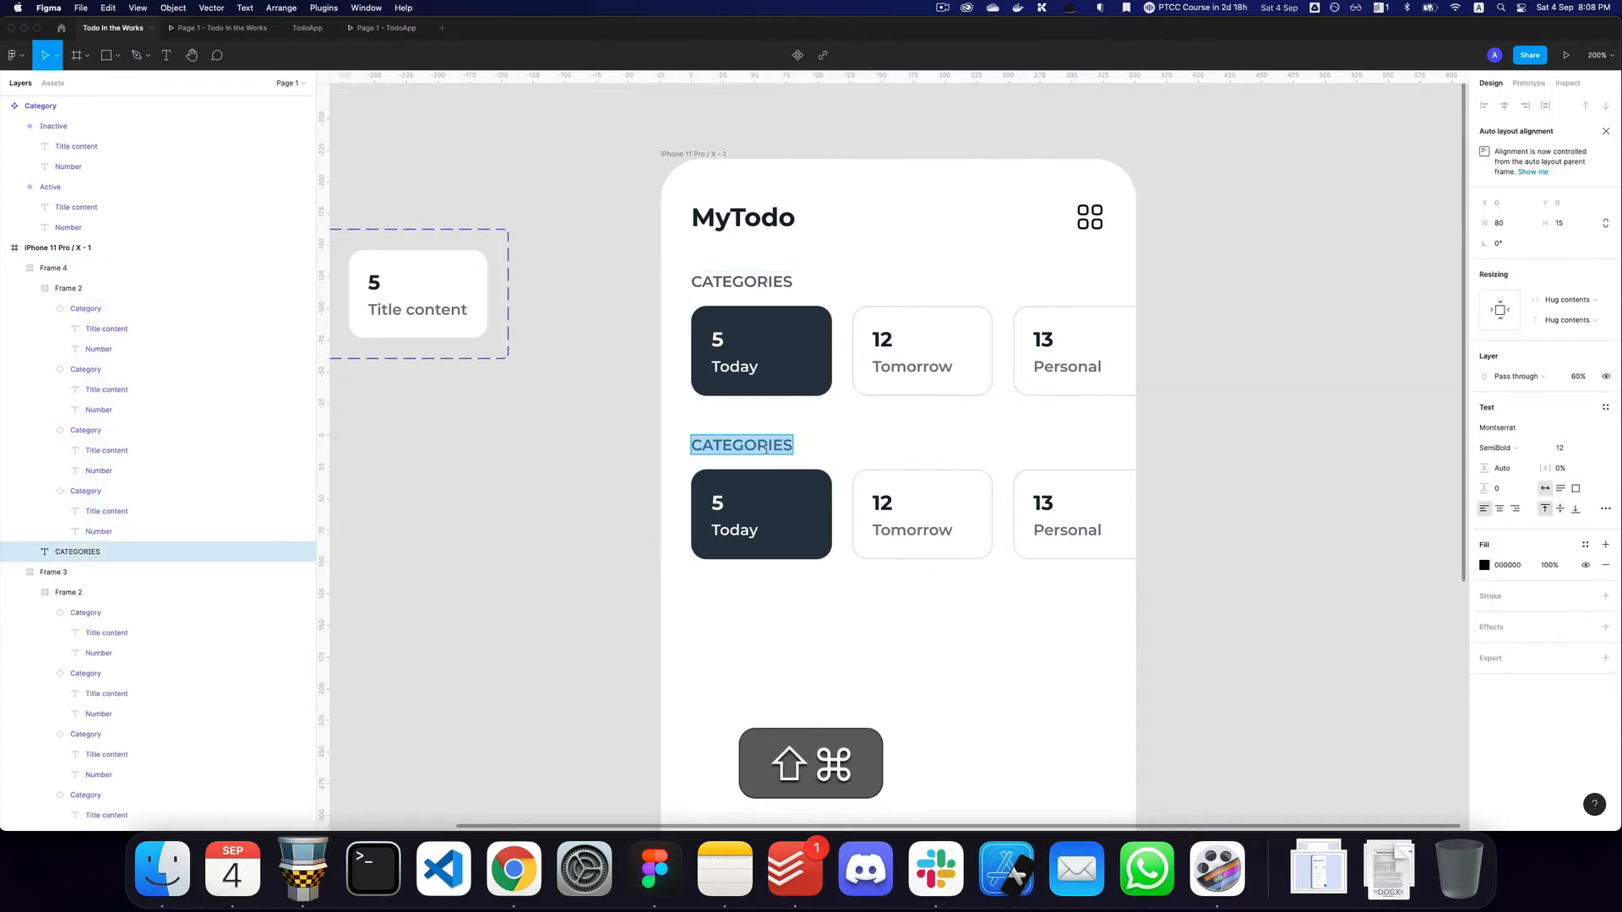
pyautogui.write('T')
pyautogui.write('MY')
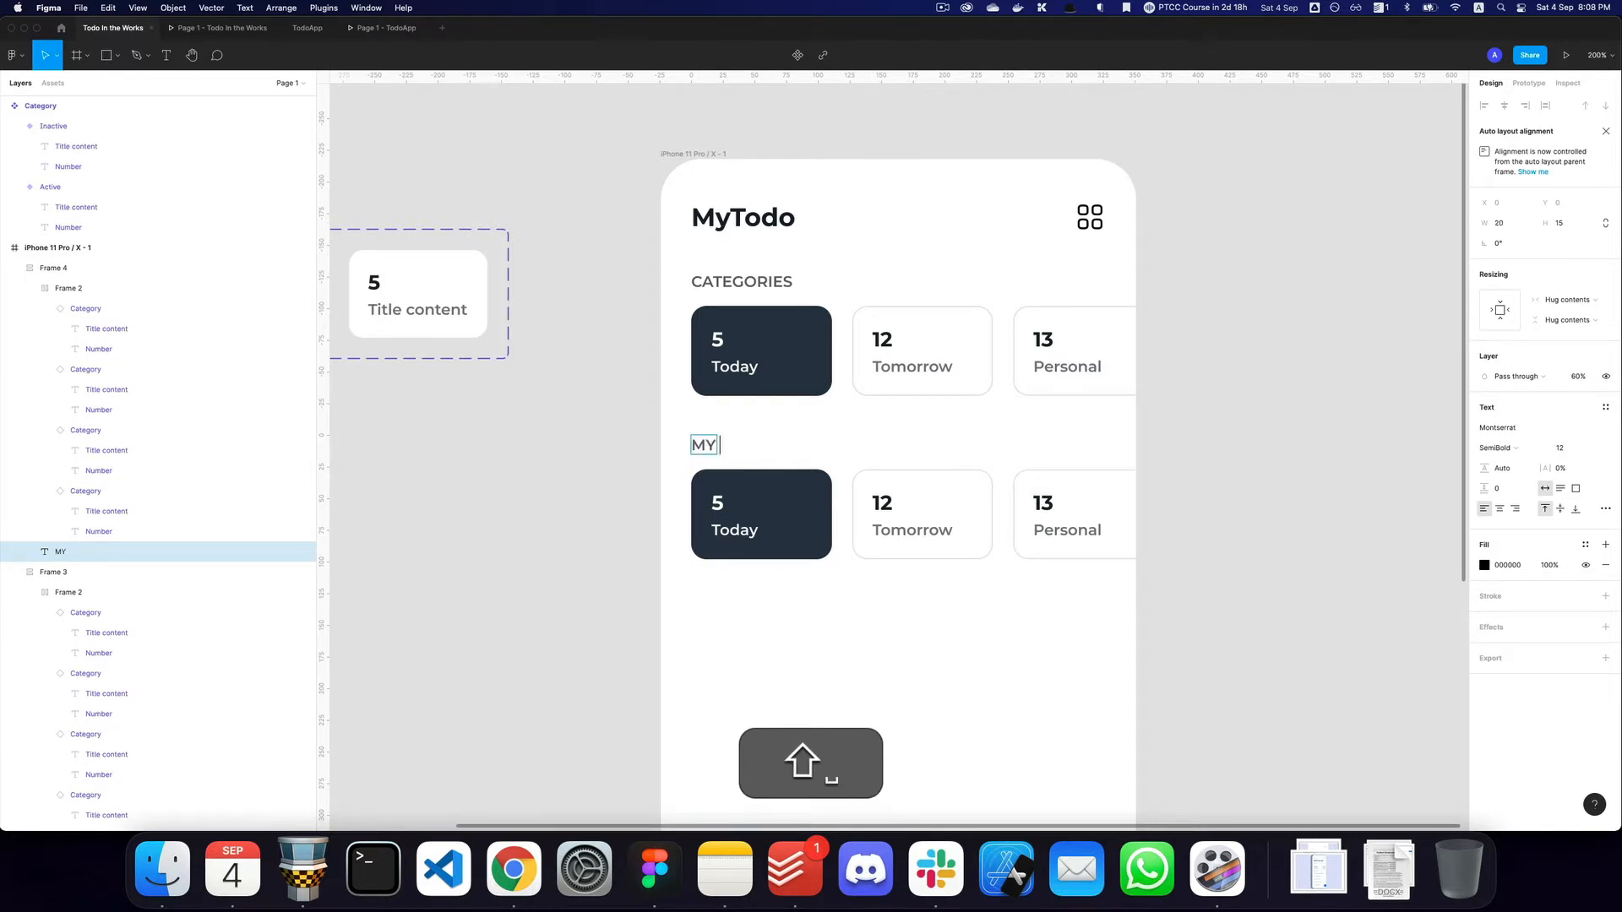
pyautogui.press('shift+super+a')
pyautogui.write('YOUR TOD')
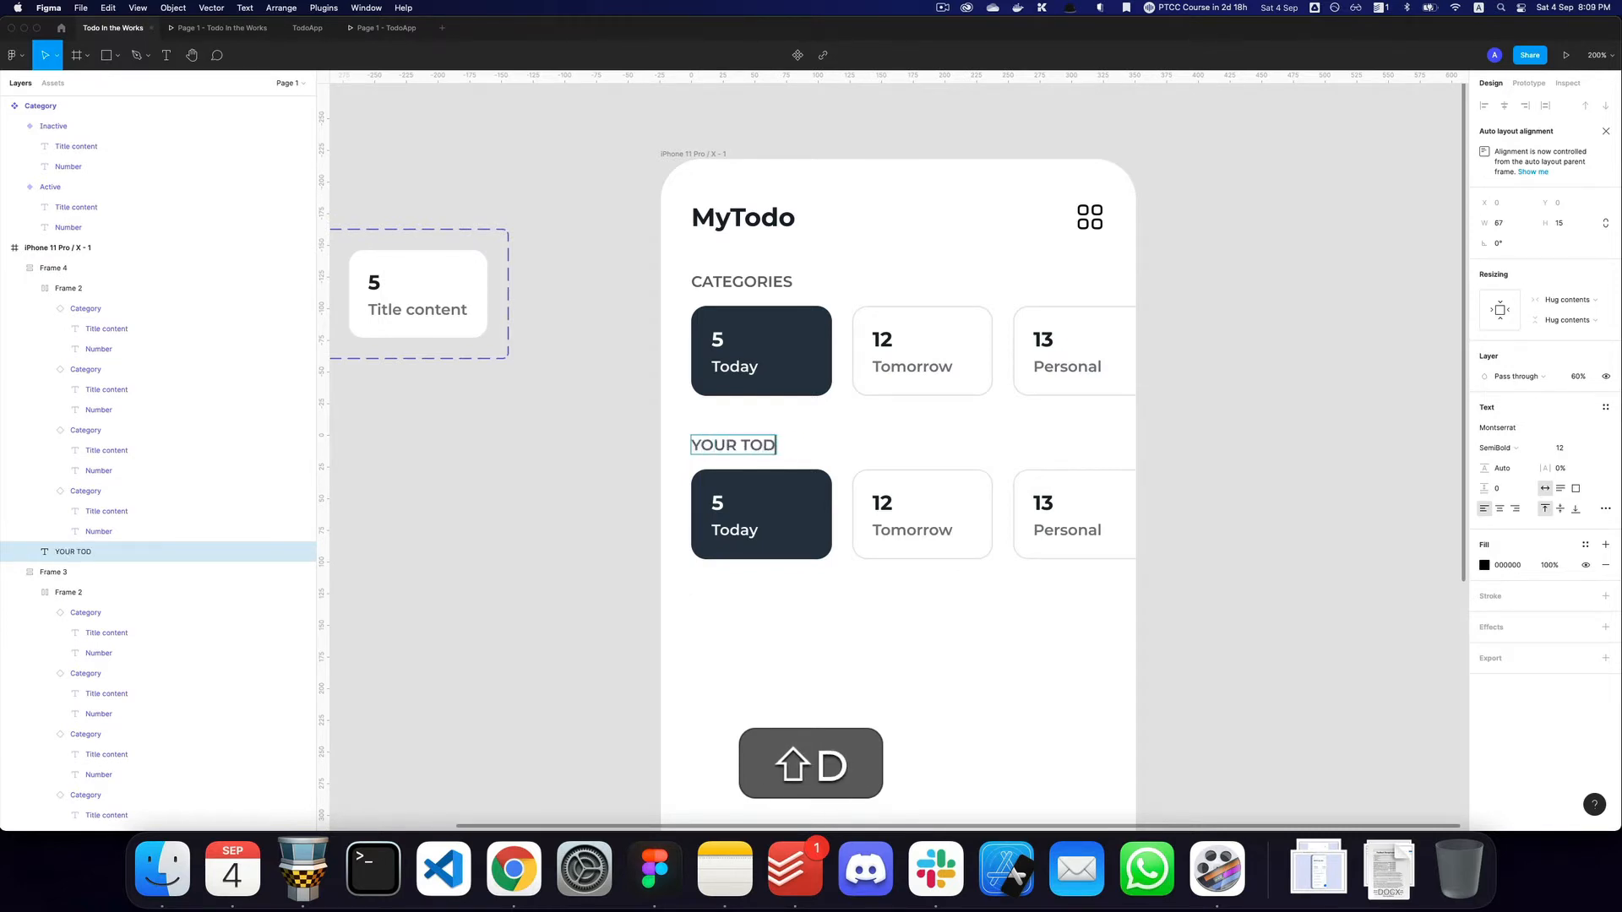
pyautogui.press('Escape')
pyautogui.hotkey('alt', 'z')
pyautogui.keyDown('alt'); pyautogui.click(846, 436); pyautogui.keyUp('alt')
pyautogui.press('super+3')
pyautogui.press('super+4')
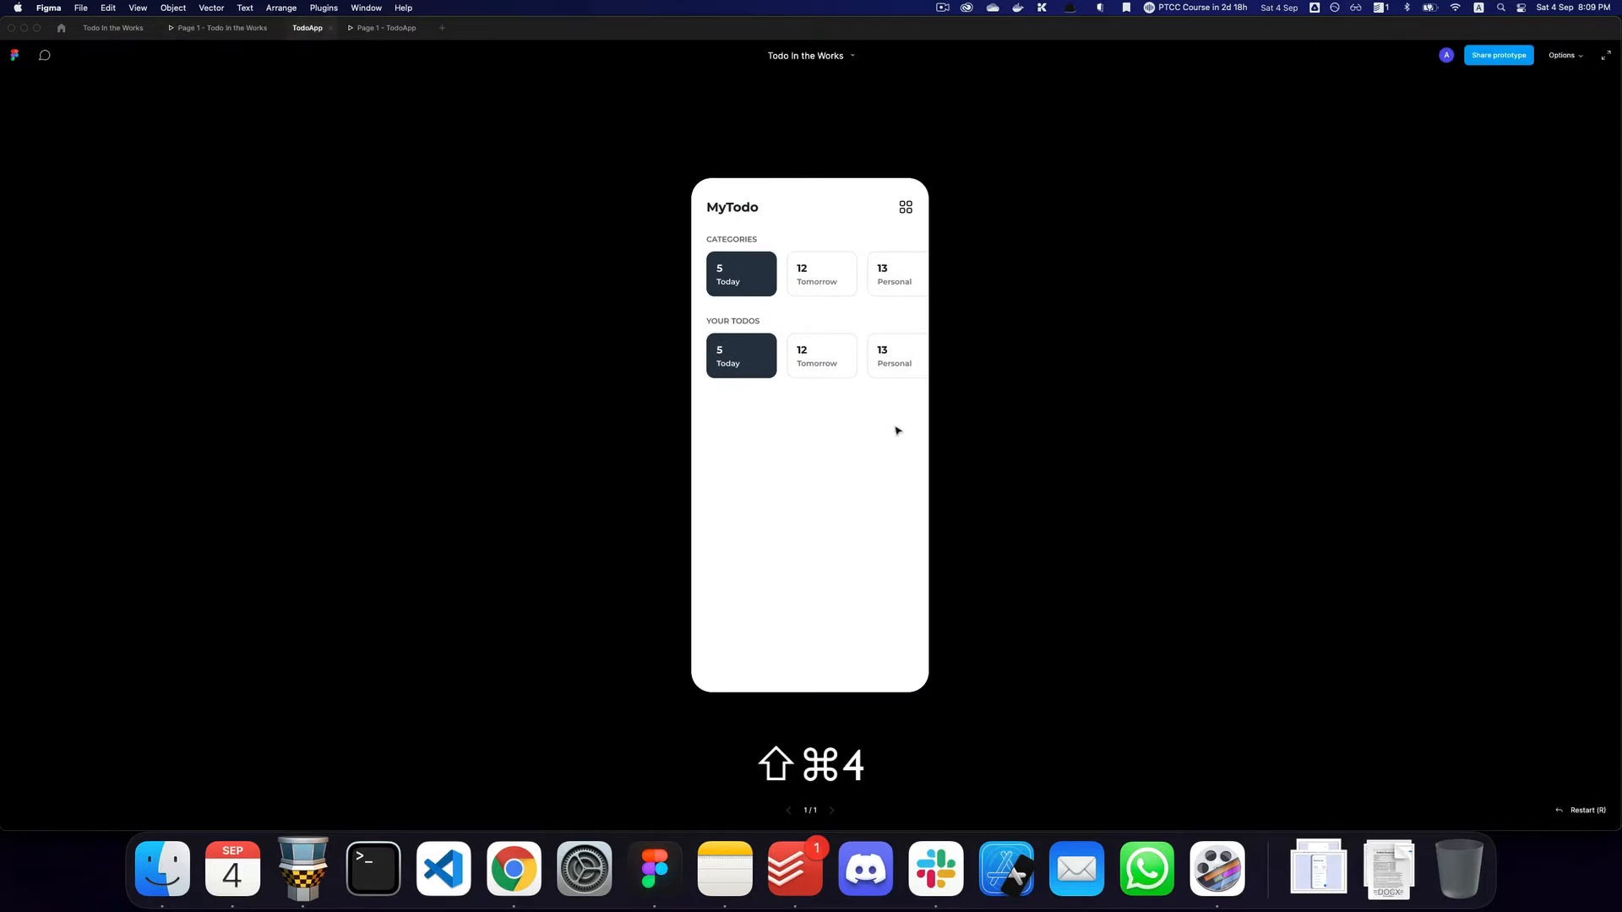
pyautogui.press('super+2')
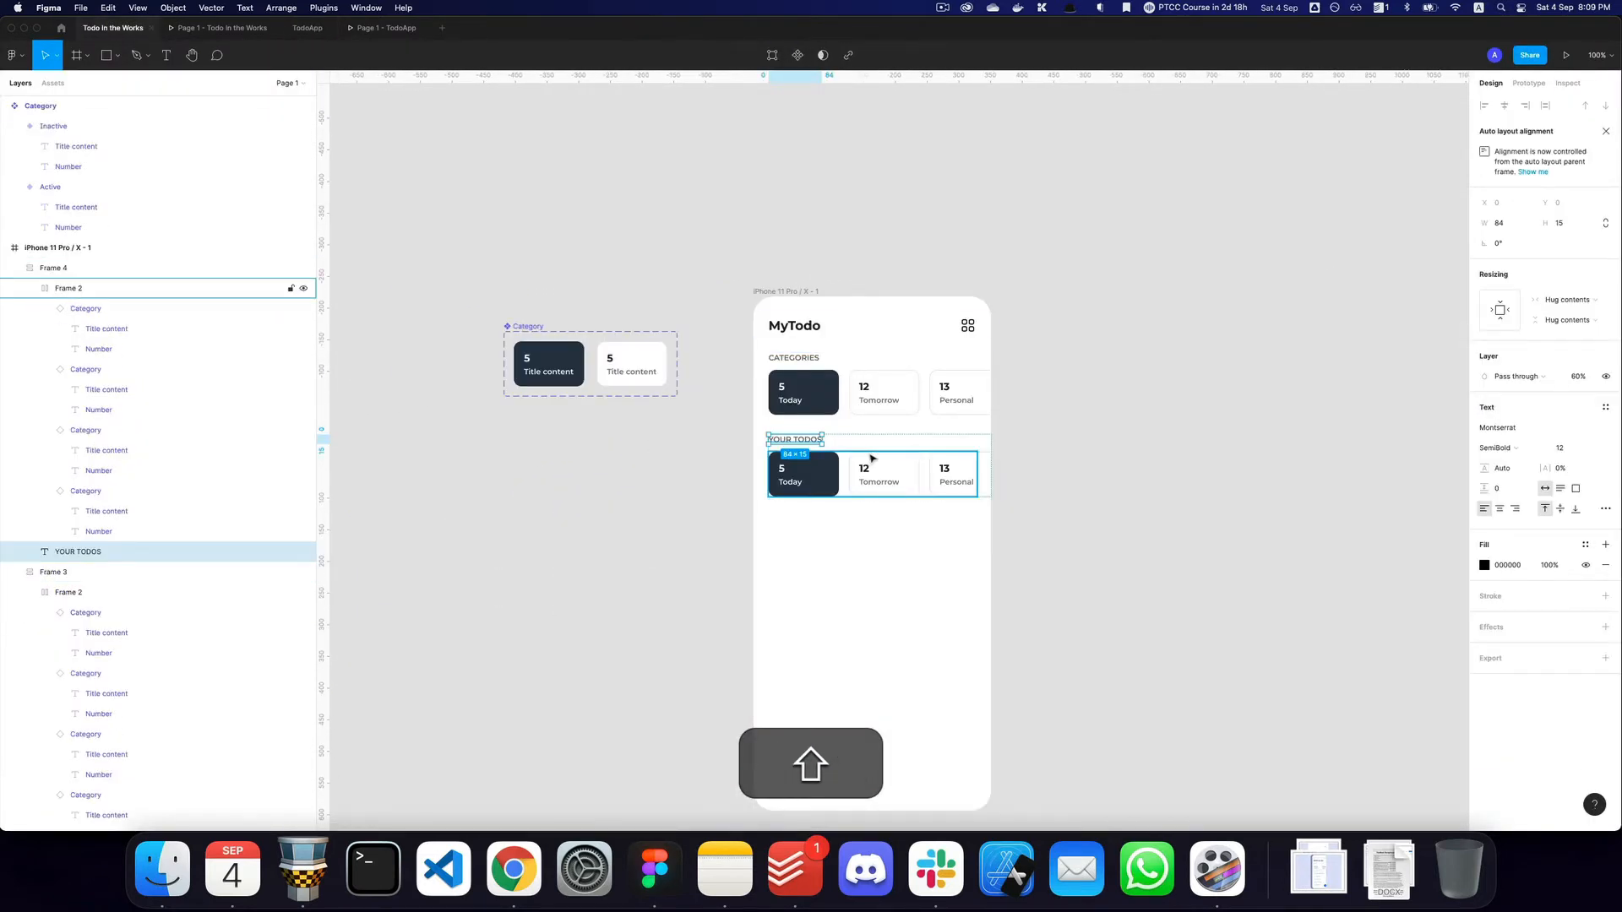
# Draw a 32 × 32 frame on the empty canvas below the Category component.
pyautogui.click(502, 523)
pyautogui.hotkey('shift', 'a')
pyautogui.moveTo(462, 443); pyautogui.dragTo(526, 482)
pyautogui.hotkey('shift', '2')
# Rename the new 32 × 32 frame as Check/Default.
pyautogui.press('shift+super+r')
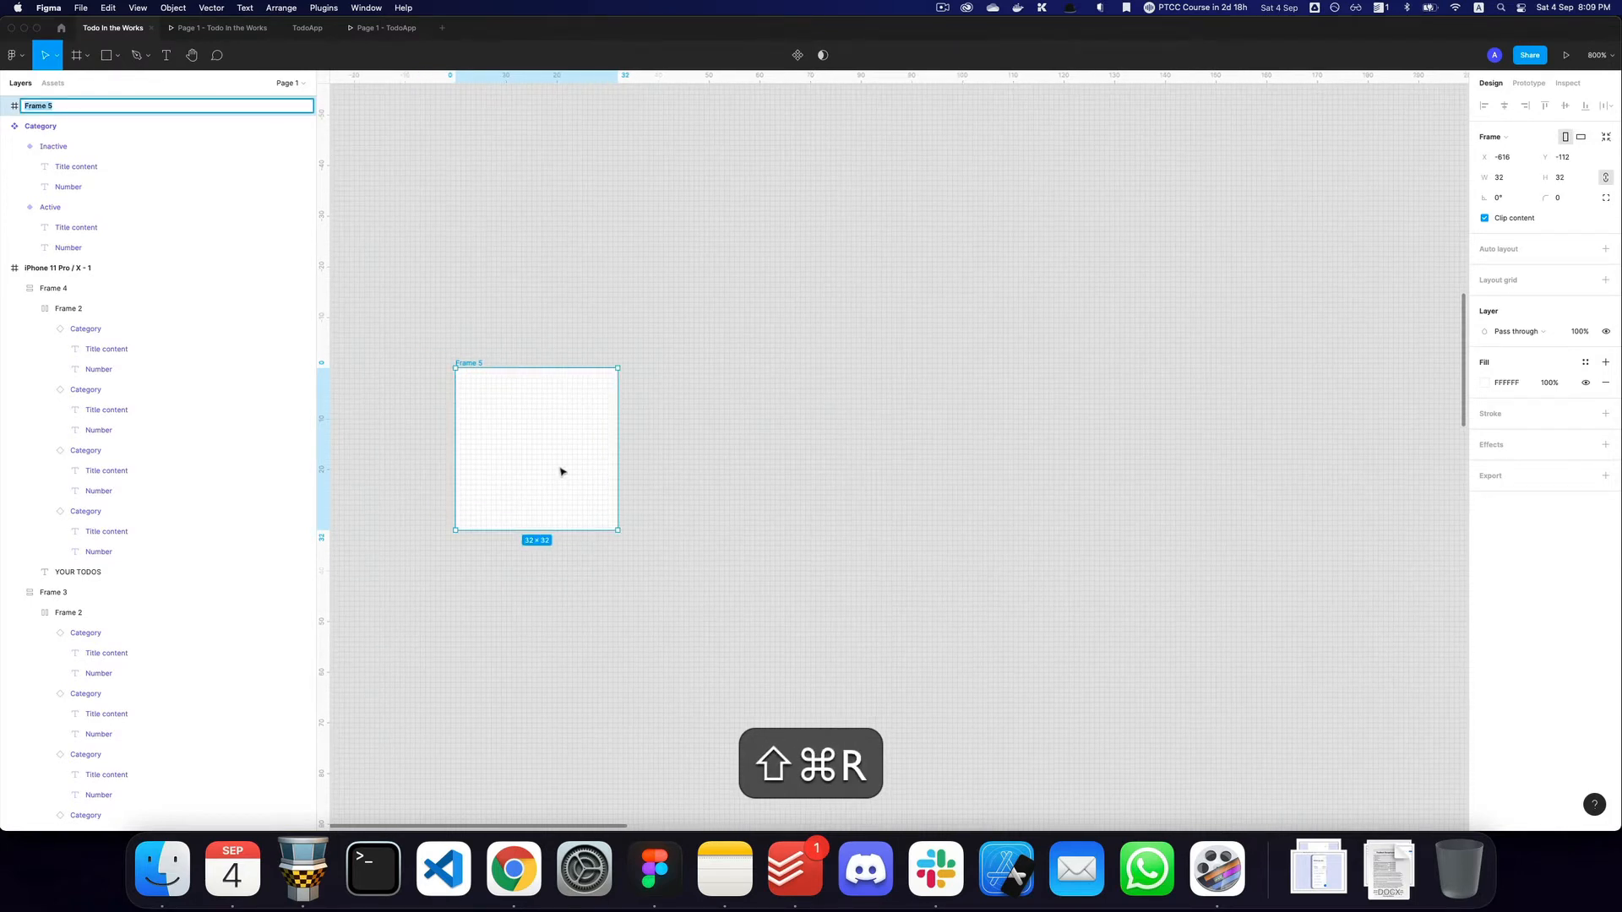
pyautogui.write('CONTRO')
pyautogui.press('shift+super+a')
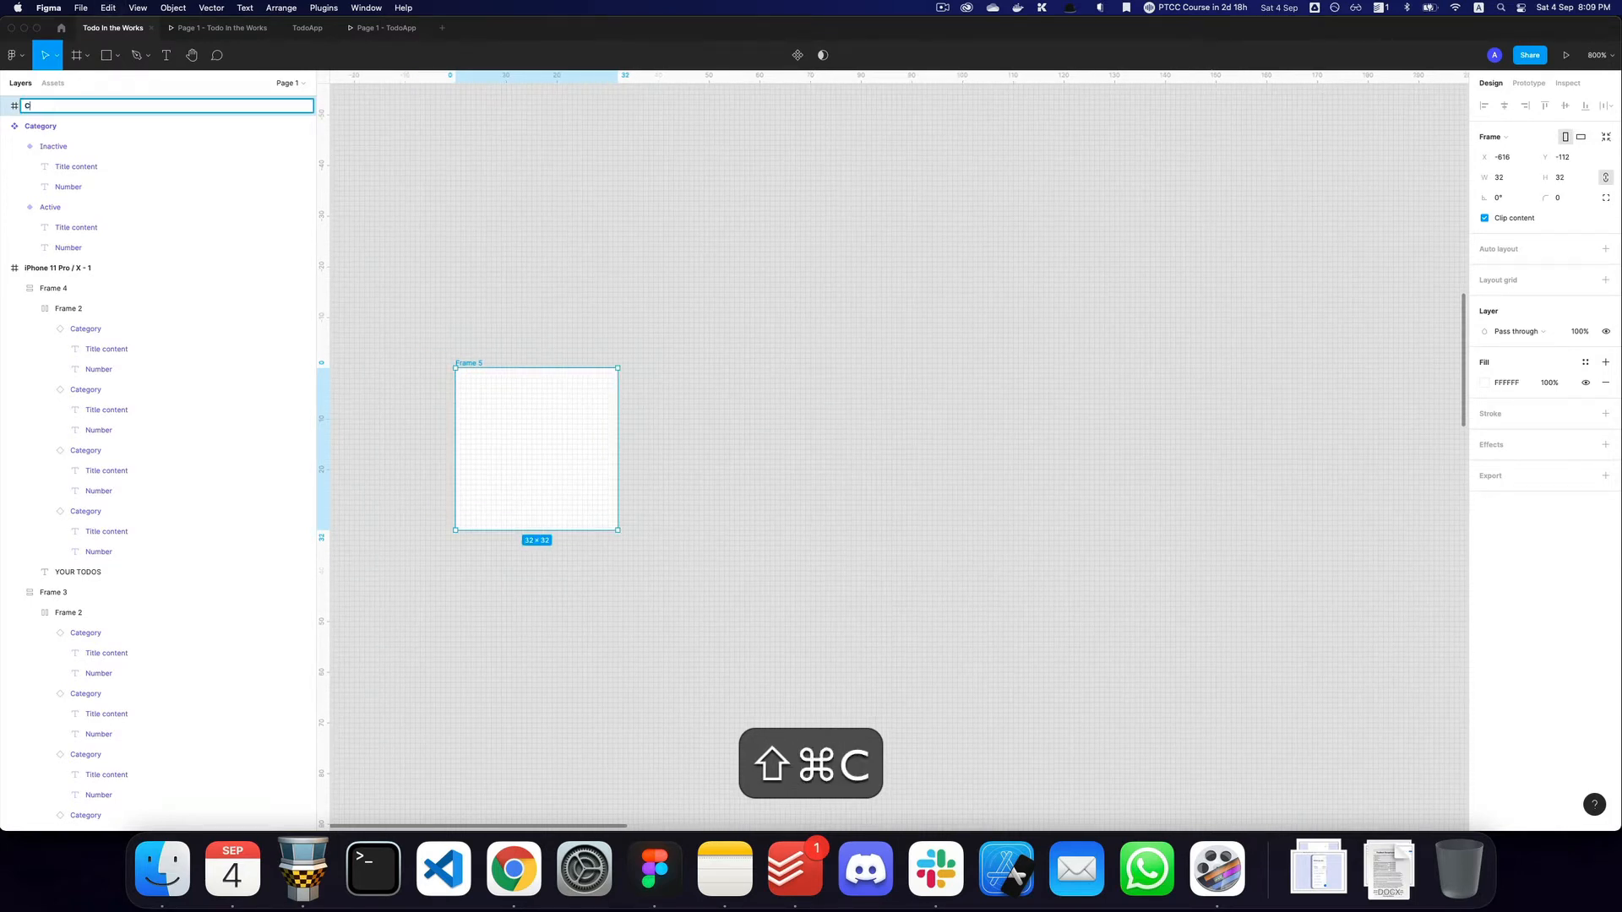
pyautogui.write('Check/Defaul')
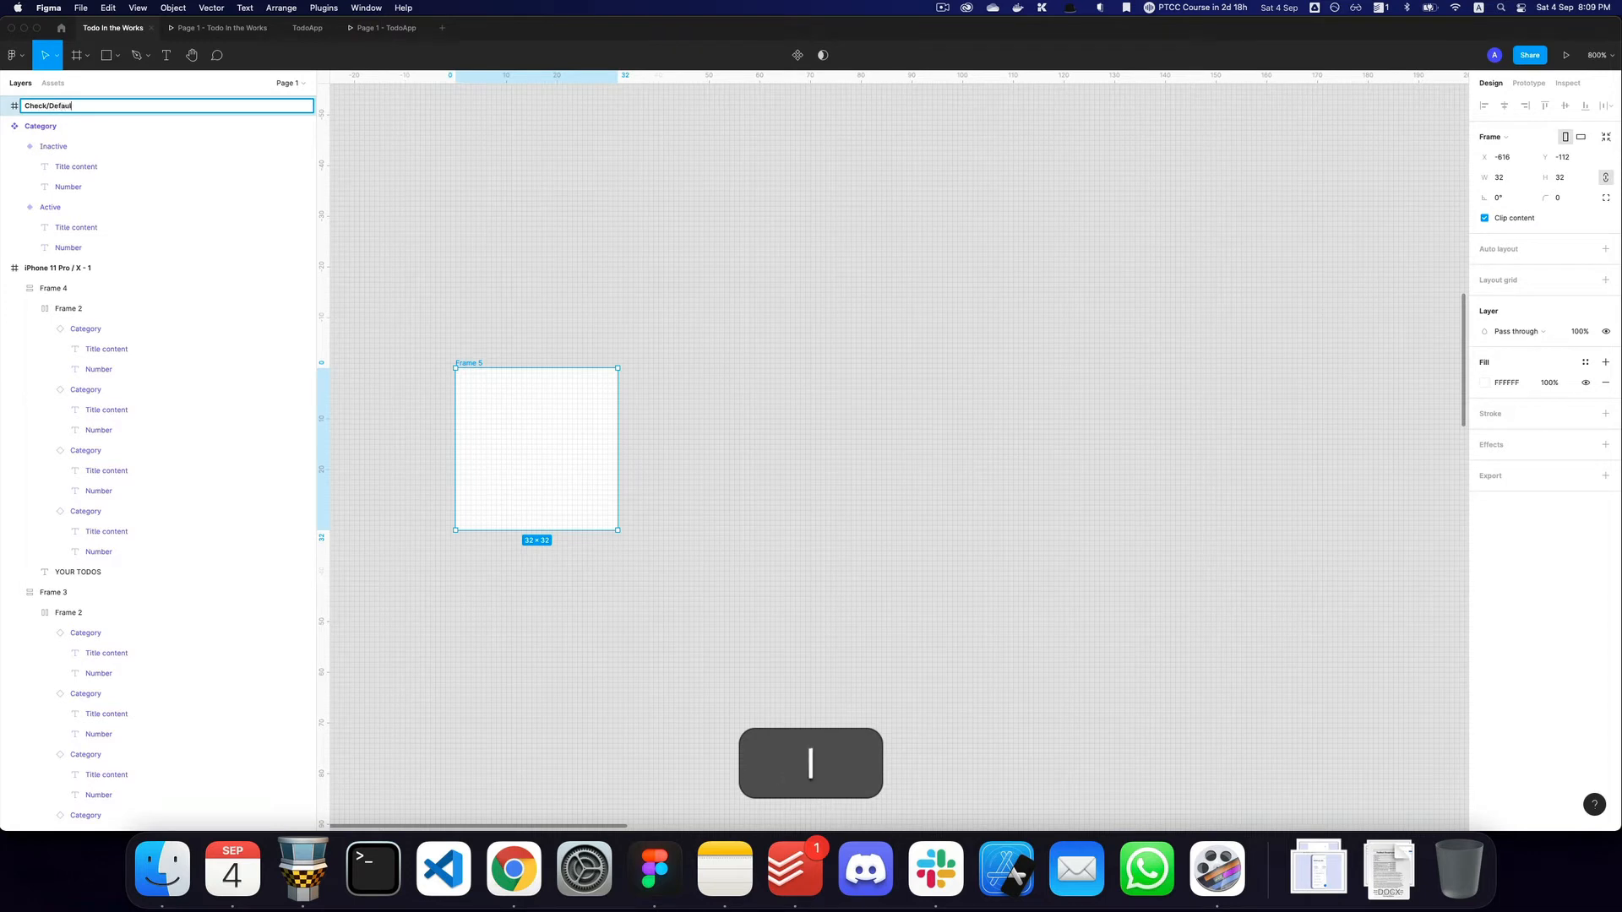
pyautogui.write('t')
pyautogui.press('Return')
# Set the Check/Default frame's corner radius to 500 to make it a circle.
pyautogui.click(1562, 197)
pyautogui.write('500')
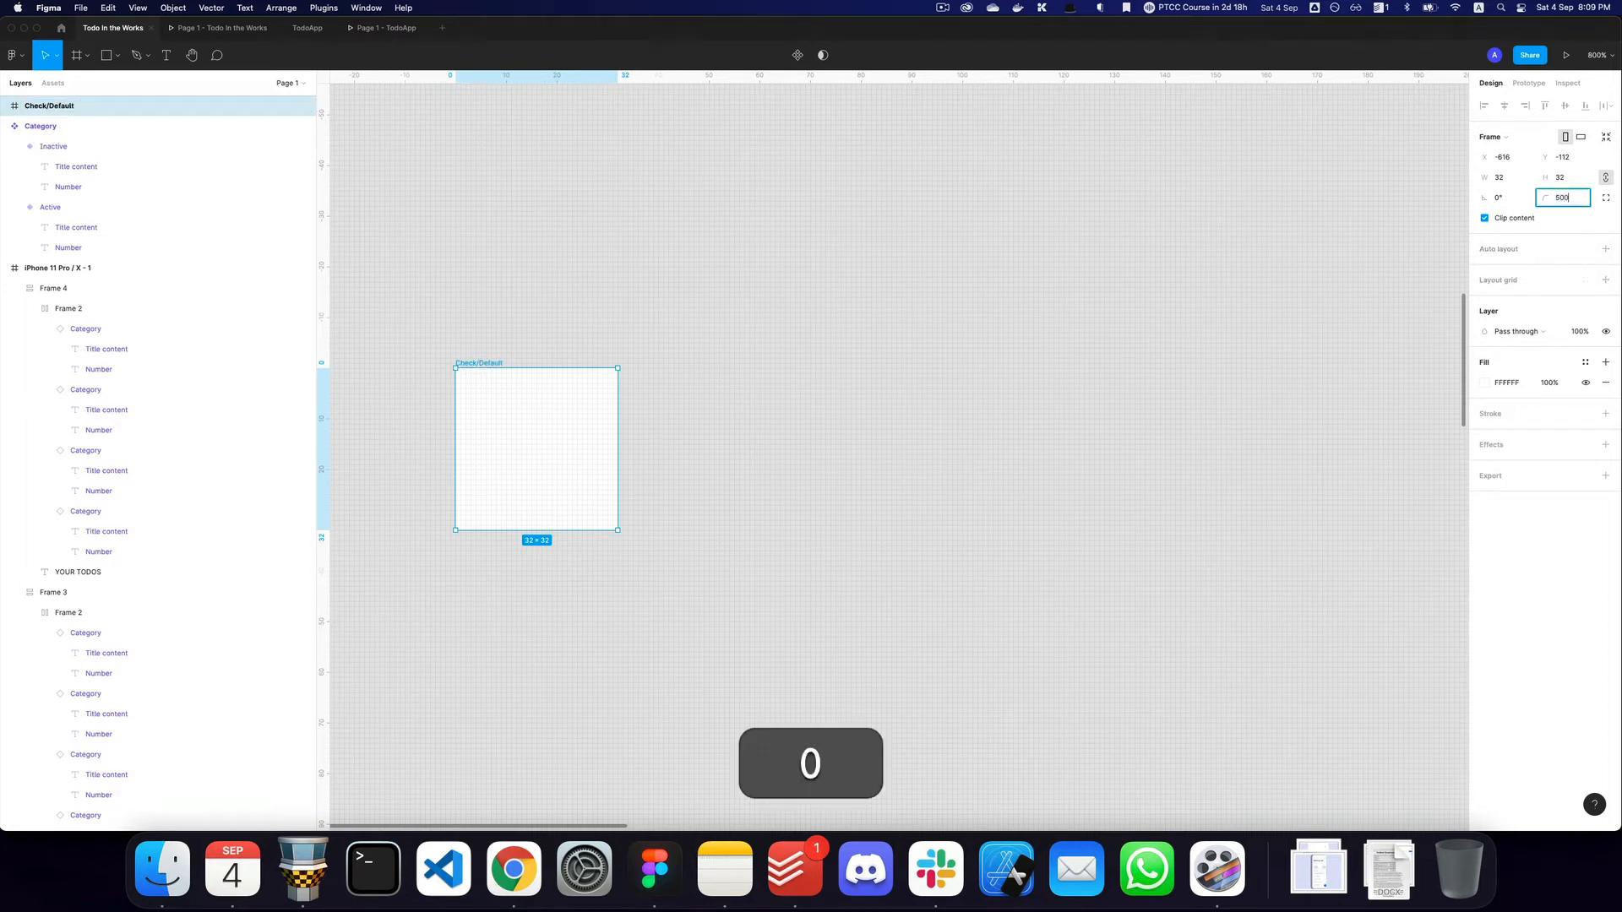
pyautogui.press('Return')
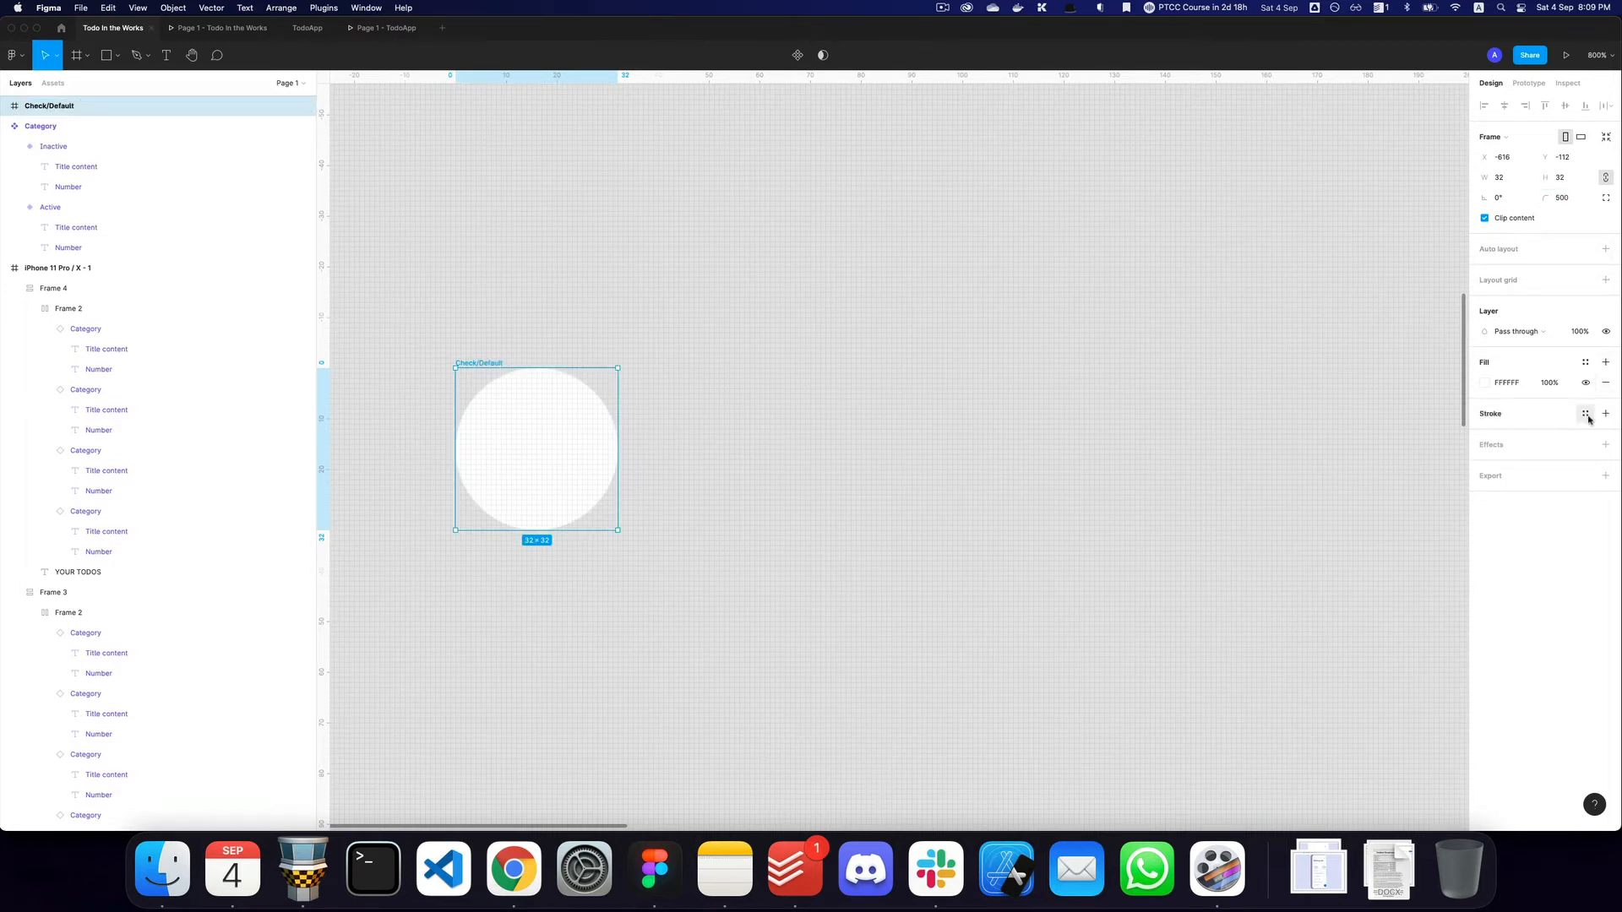
# Add an inside stroke of weight 1 to the circle using the Gray:300 color style.
pyautogui.click(1586, 414)
pyautogui.write('bl')
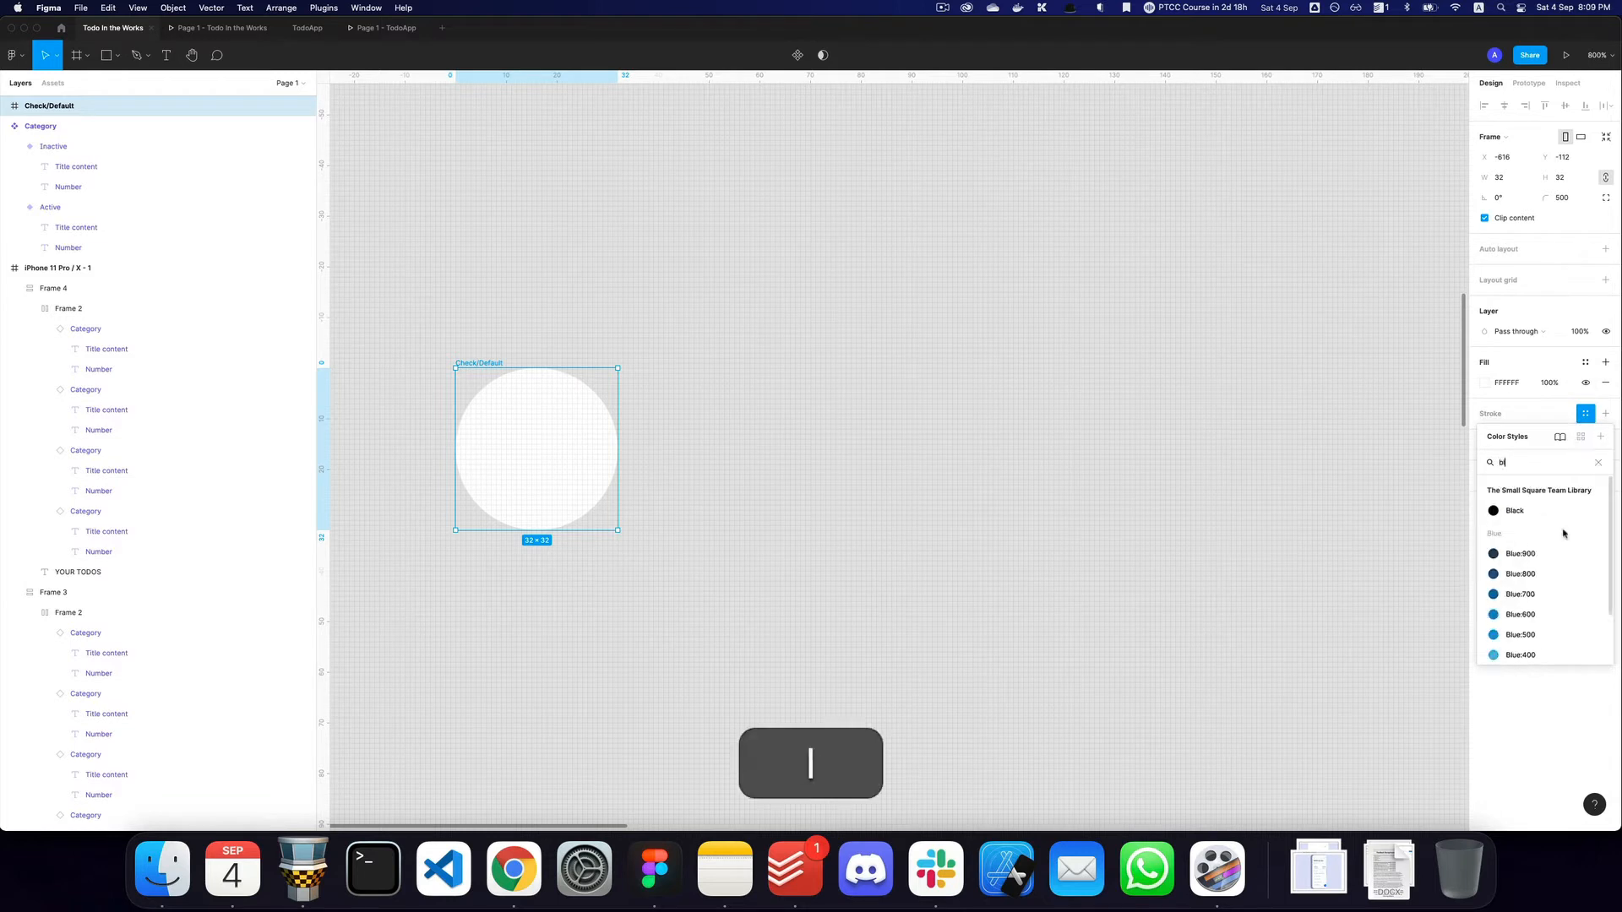
pyautogui.write('ue')
pyautogui.press('Down')
pyautogui.press('Down')
pyautogui.press('Down')
pyautogui.press('Down')
pyautogui.press('Down')
pyautogui.press('Down')
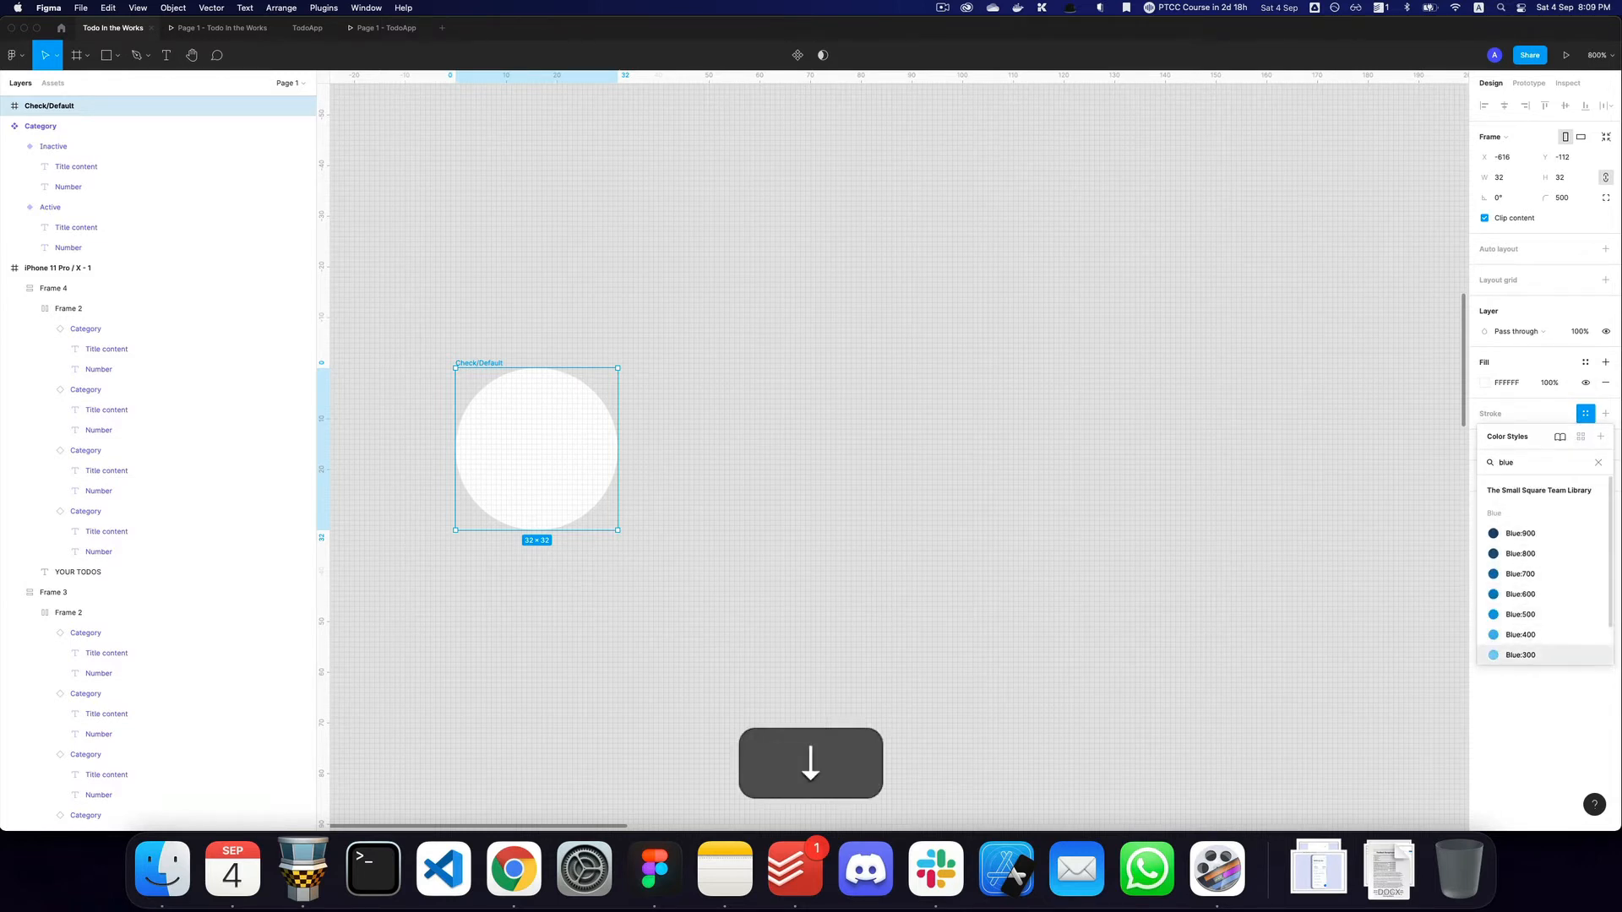
pyautogui.press('BackSpace')
pyautogui.press('BackSpace')
pyautogui.press('BackSpace')
pyautogui.press('BackSpace')
pyautogui.write('gr')
pyautogui.press('Down')
pyautogui.press('Down')
pyautogui.press('Down')
pyautogui.press('Down')
pyautogui.press('Down')
pyautogui.press('Down')
pyautogui.press('Down')
pyautogui.press('Return')
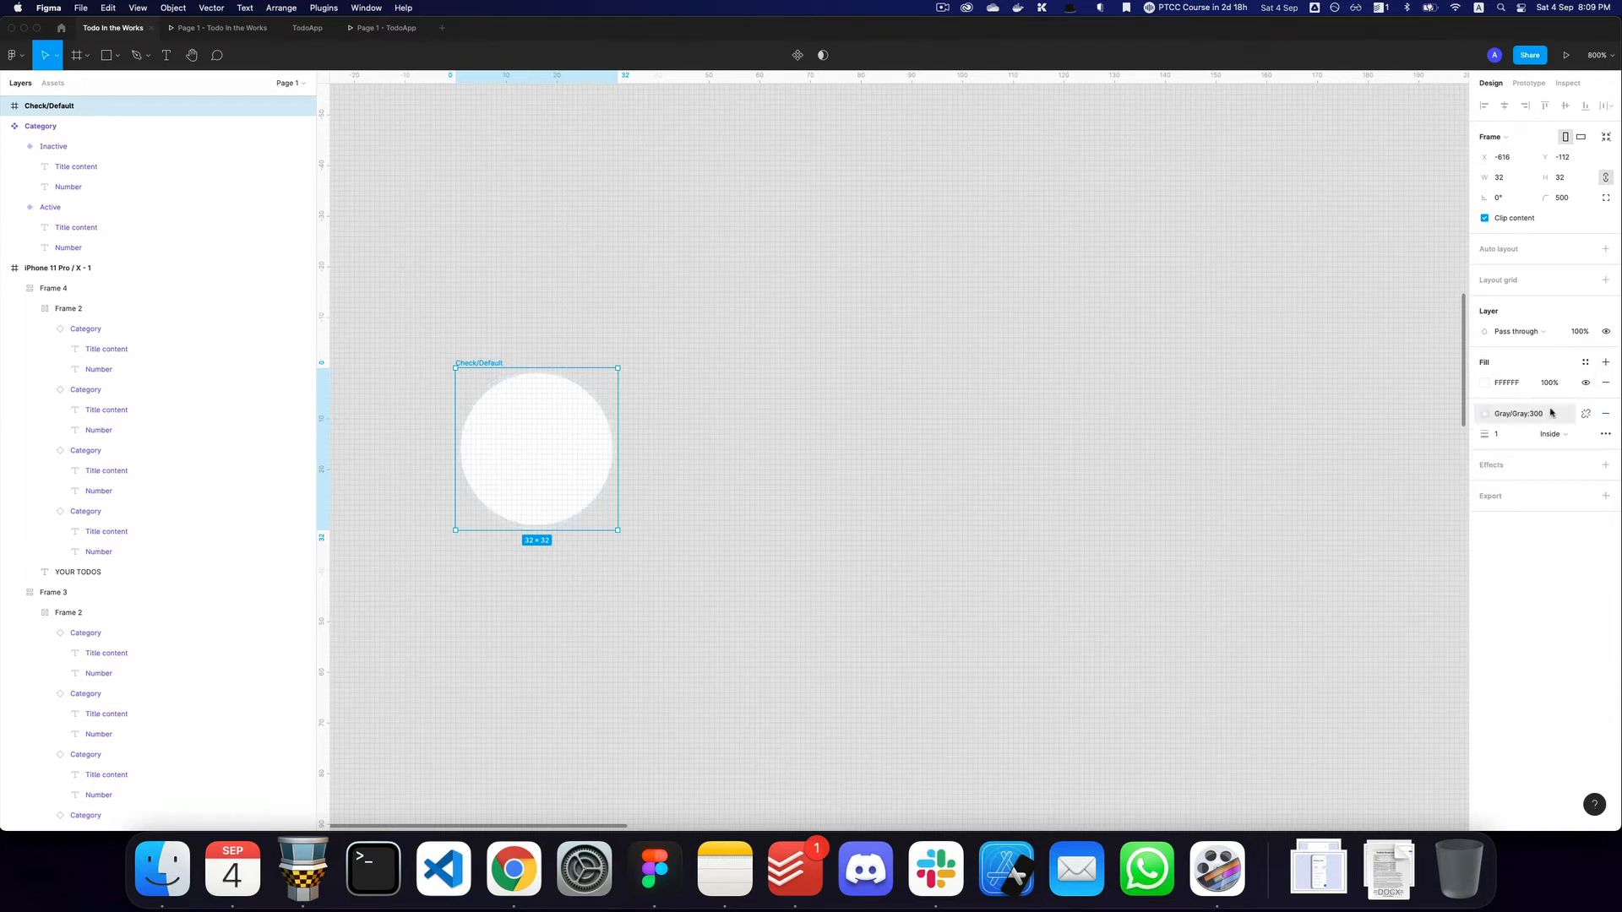
# Fill the Check/Default circle with the Blue:100 color style.
pyautogui.click(1586, 362)
pyautogui.write('100')
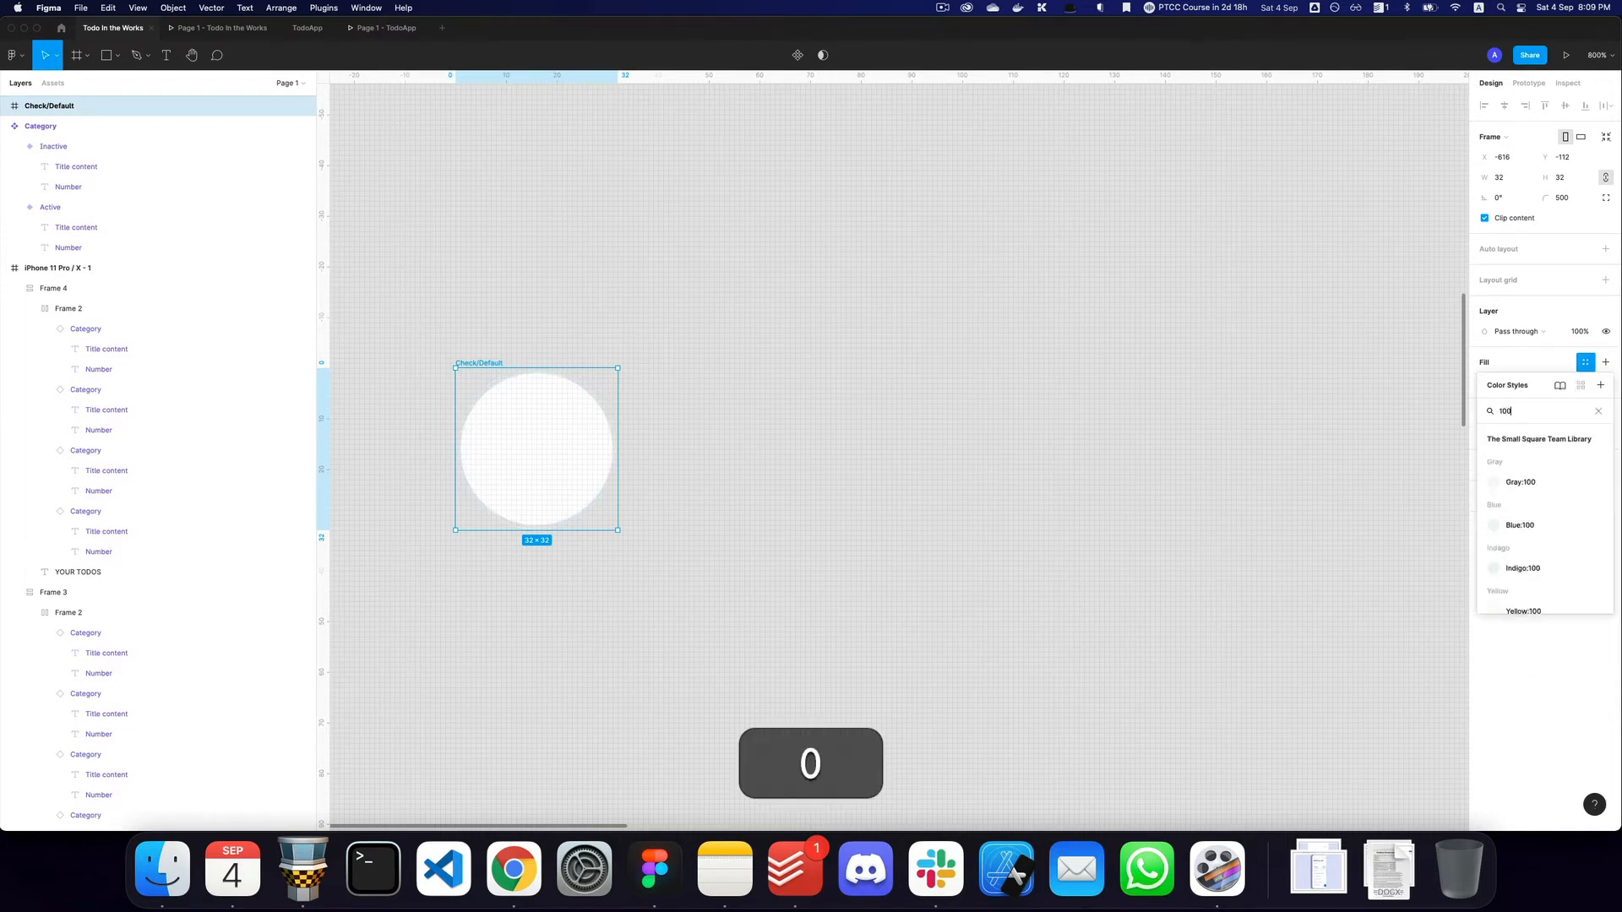
pyautogui.press('Down')
pyautogui.press('Return')
pyautogui.click(935, 421)
pyautogui.hotkey('alt', 'z')
pyautogui.keyDown('alt'); pyautogui.click(912, 418); pyautogui.keyUp('alt')
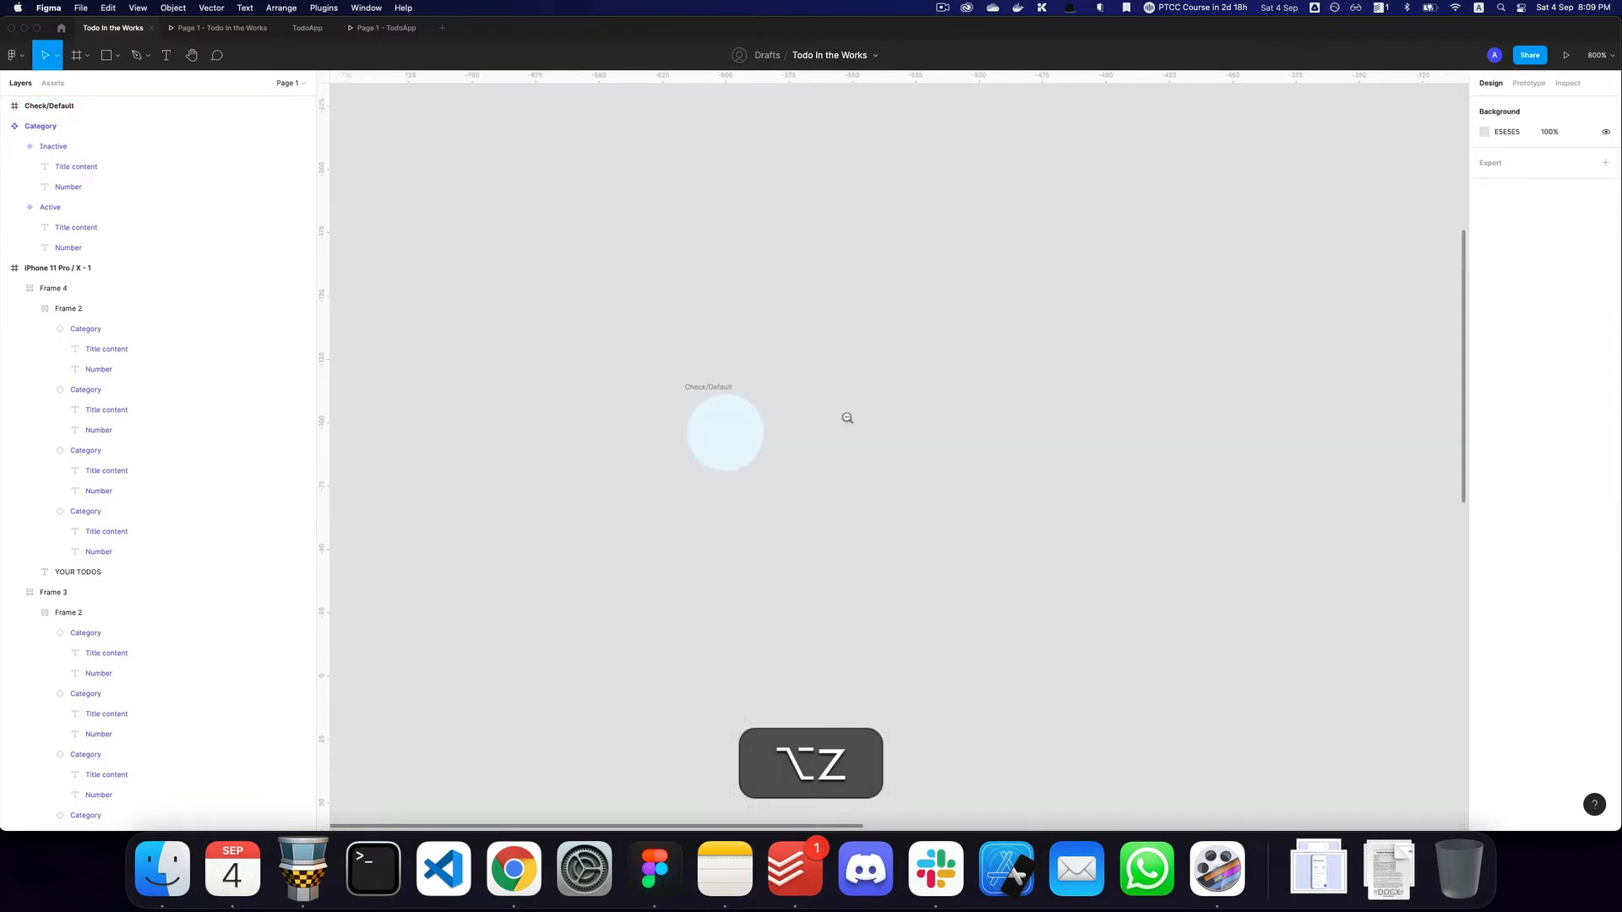
pyautogui.keyDown('alt'); pyautogui.click(782, 408); pyautogui.keyUp('alt')
# Draw a check mark about 13 × 9 inside the circle with the Pen tool and center it vertically.
pyautogui.click(763, 401)
pyautogui.press('z')
pyautogui.click(755, 398)
pyautogui.click(755, 395)
pyautogui.press('t')
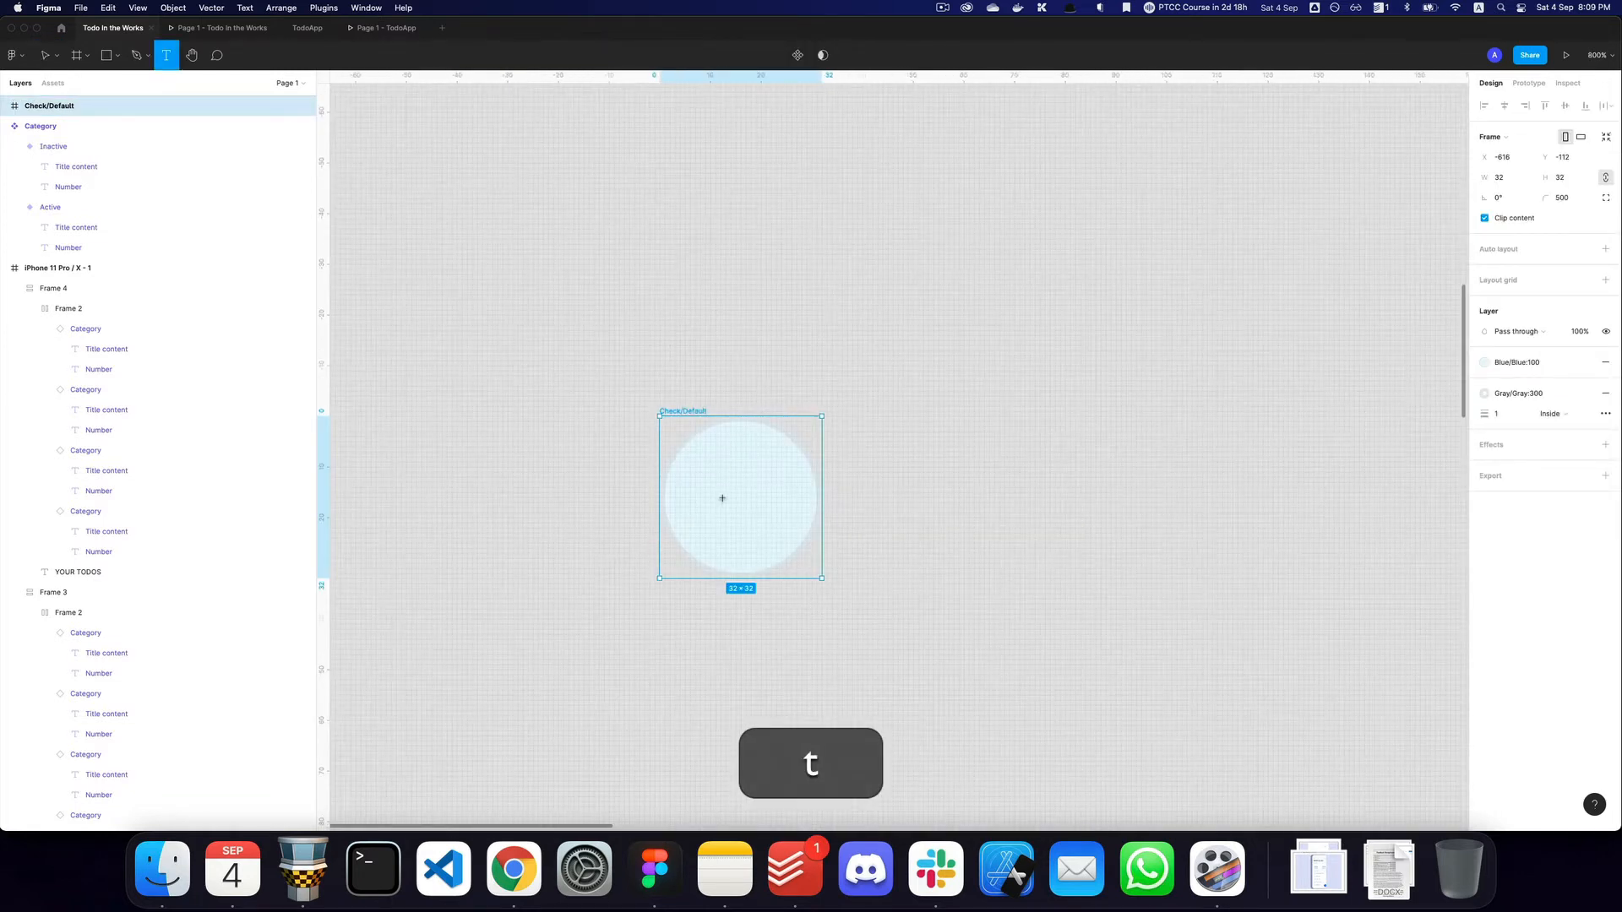
pyautogui.press('p')
pyautogui.click(712, 511)
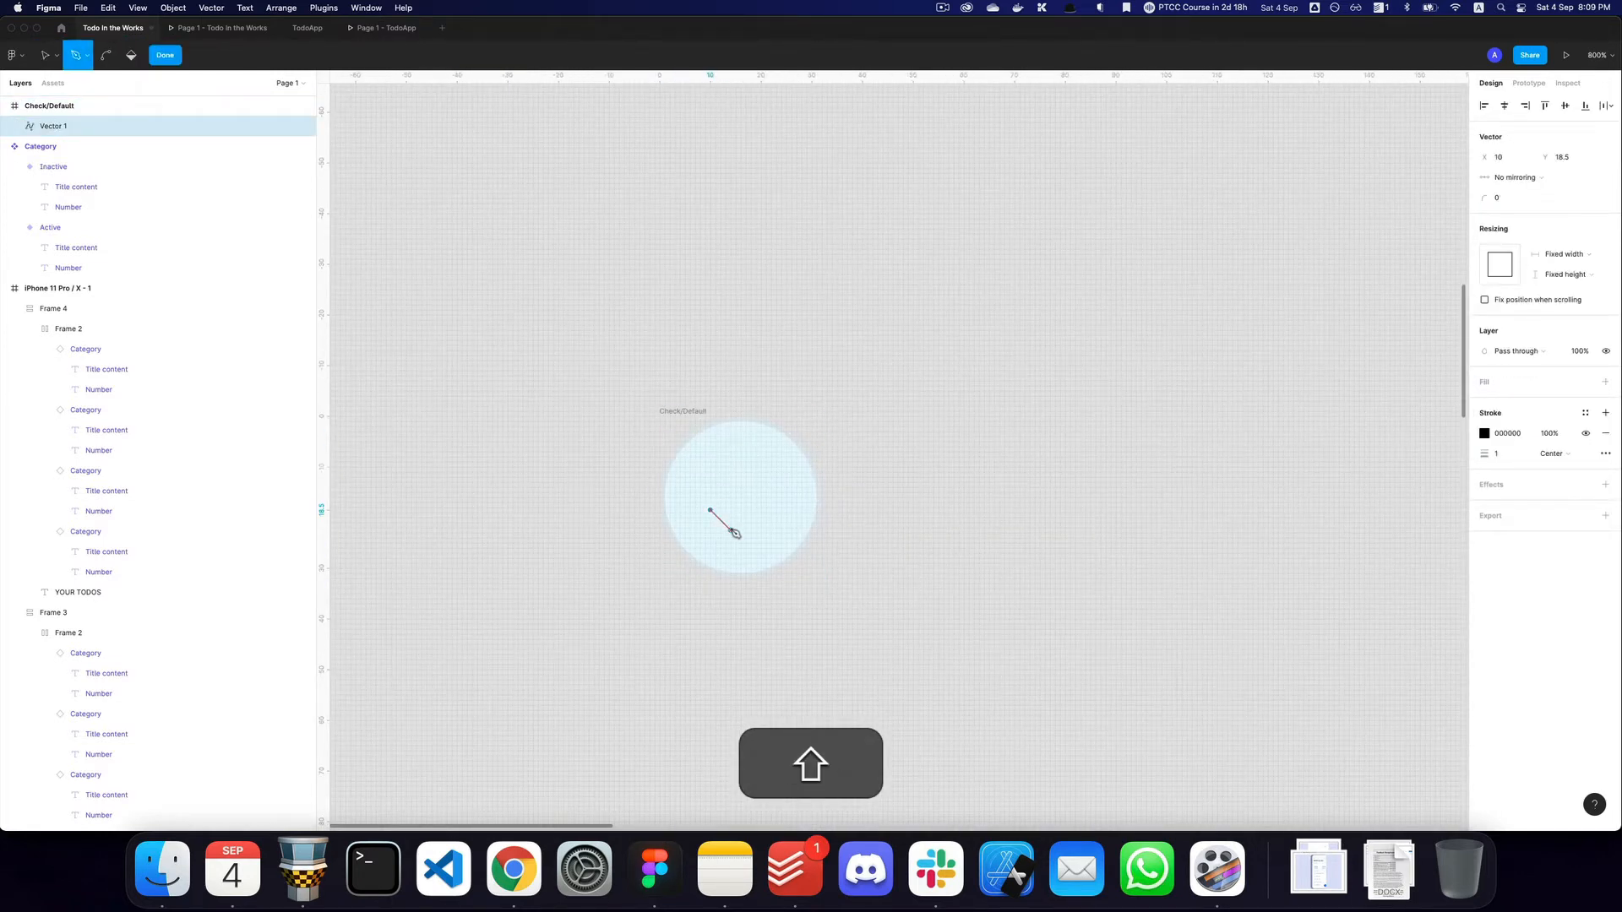
pyautogui.hotkey('shift', 'Escape')
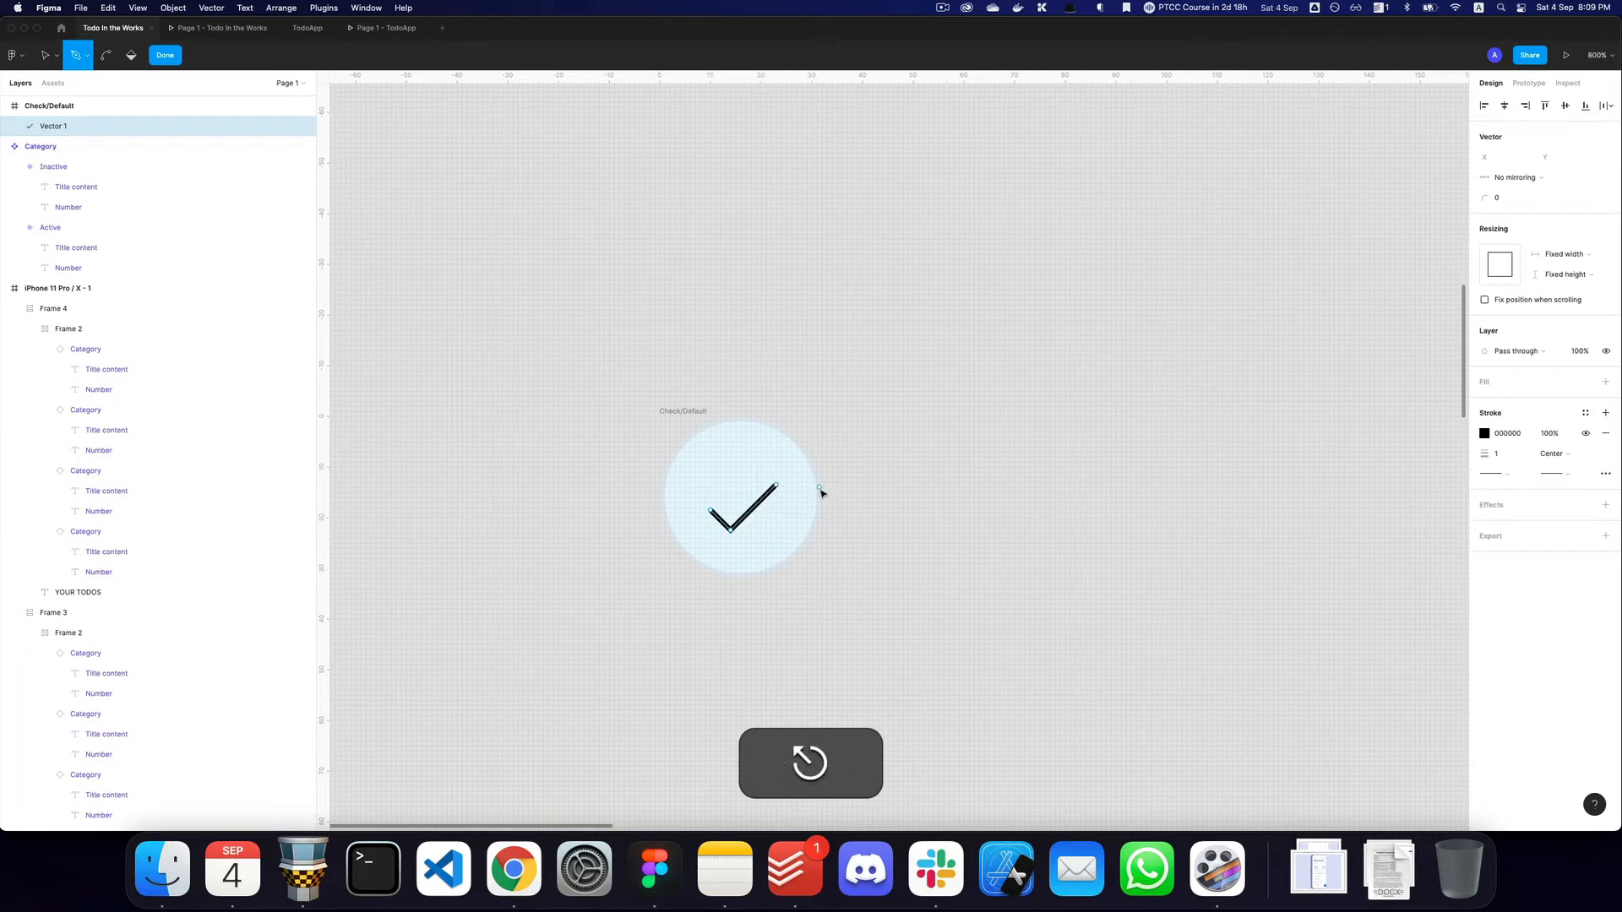
pyautogui.press('v')
pyautogui.hotkey('alt', 'v')
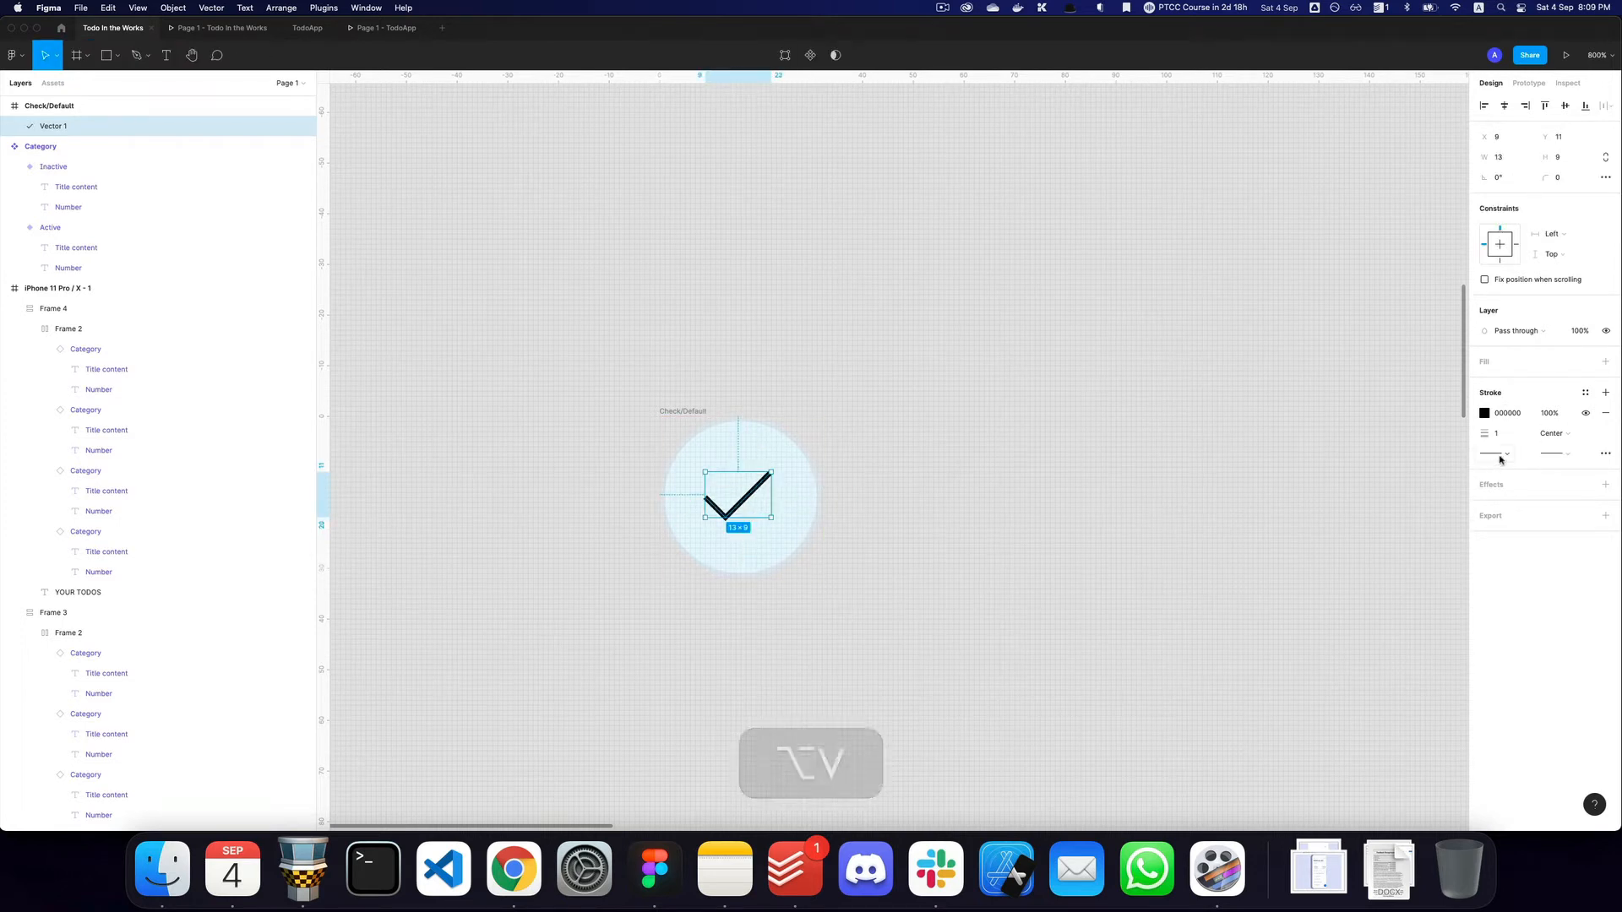
# Give the check mark round end caps and a stroke weight of 3.
pyautogui.click(1500, 459)
pyautogui.click(1520, 551)
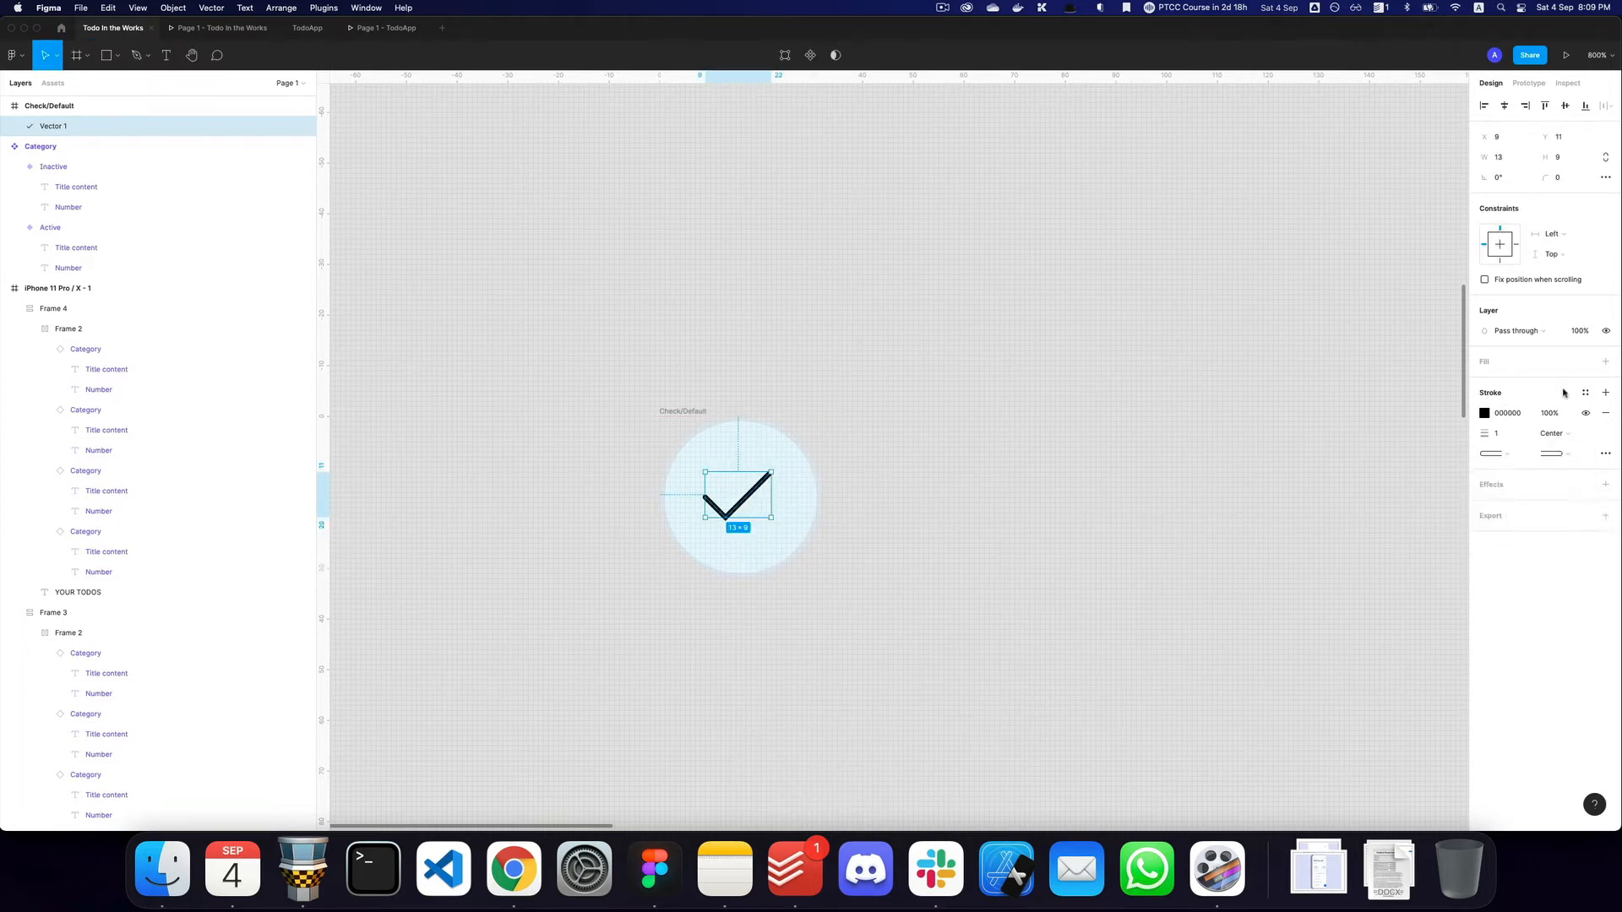
pyautogui.write('3')
pyautogui.press('Tab')
pyautogui.click(1202, 424)
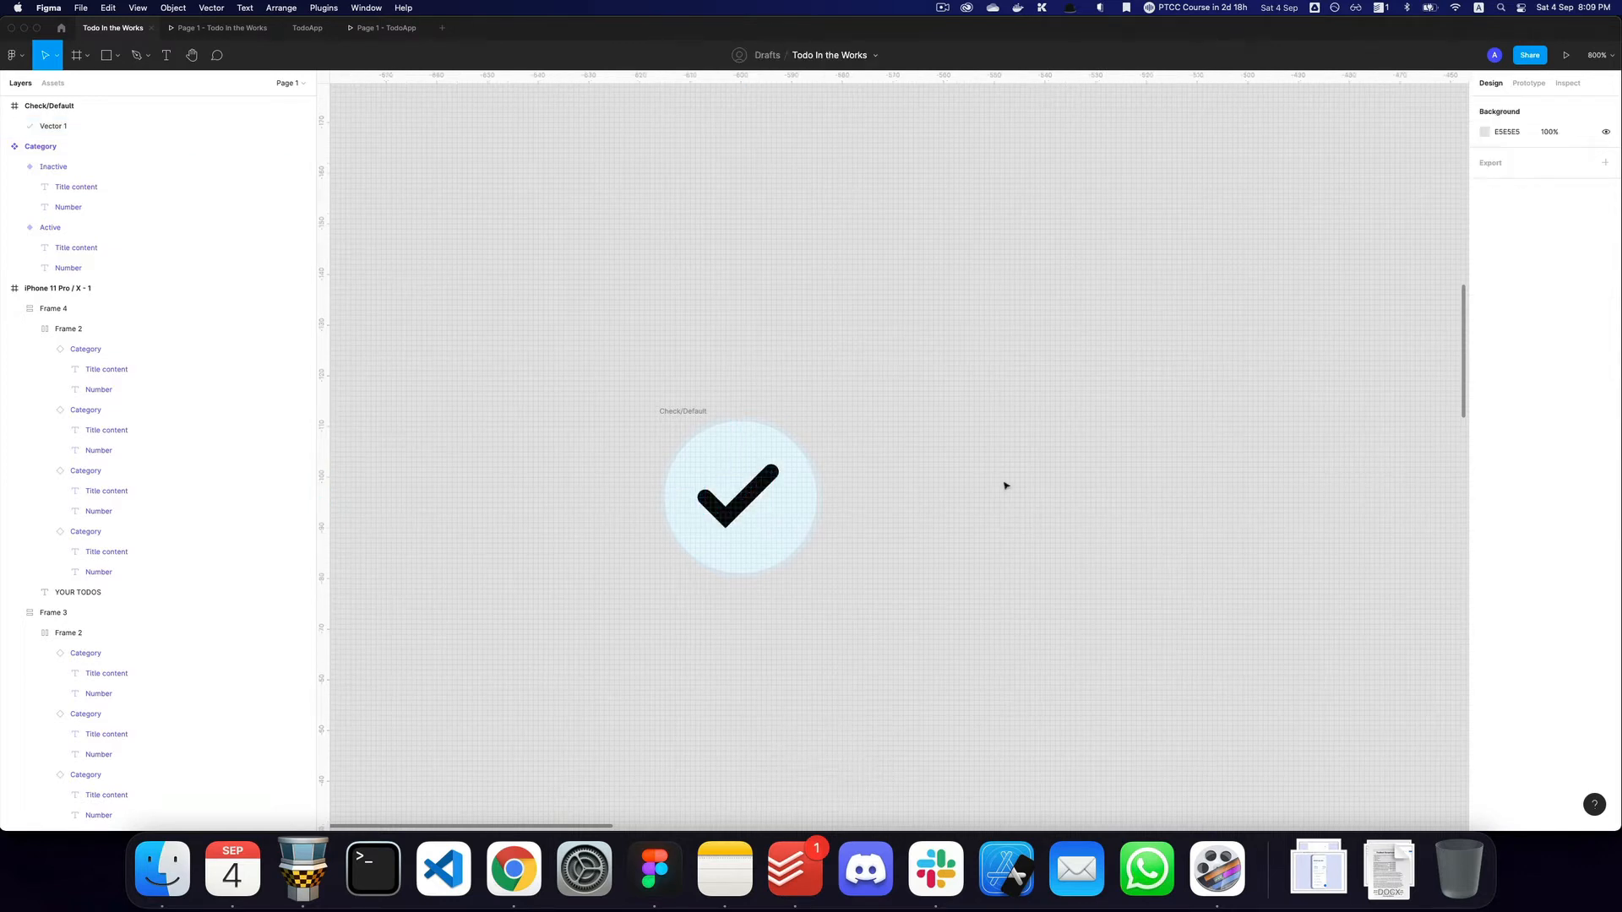
pyautogui.keyDown('super'); pyautogui.click(748, 513); pyautogui.keyUp('super')
pyautogui.click(1560, 462)
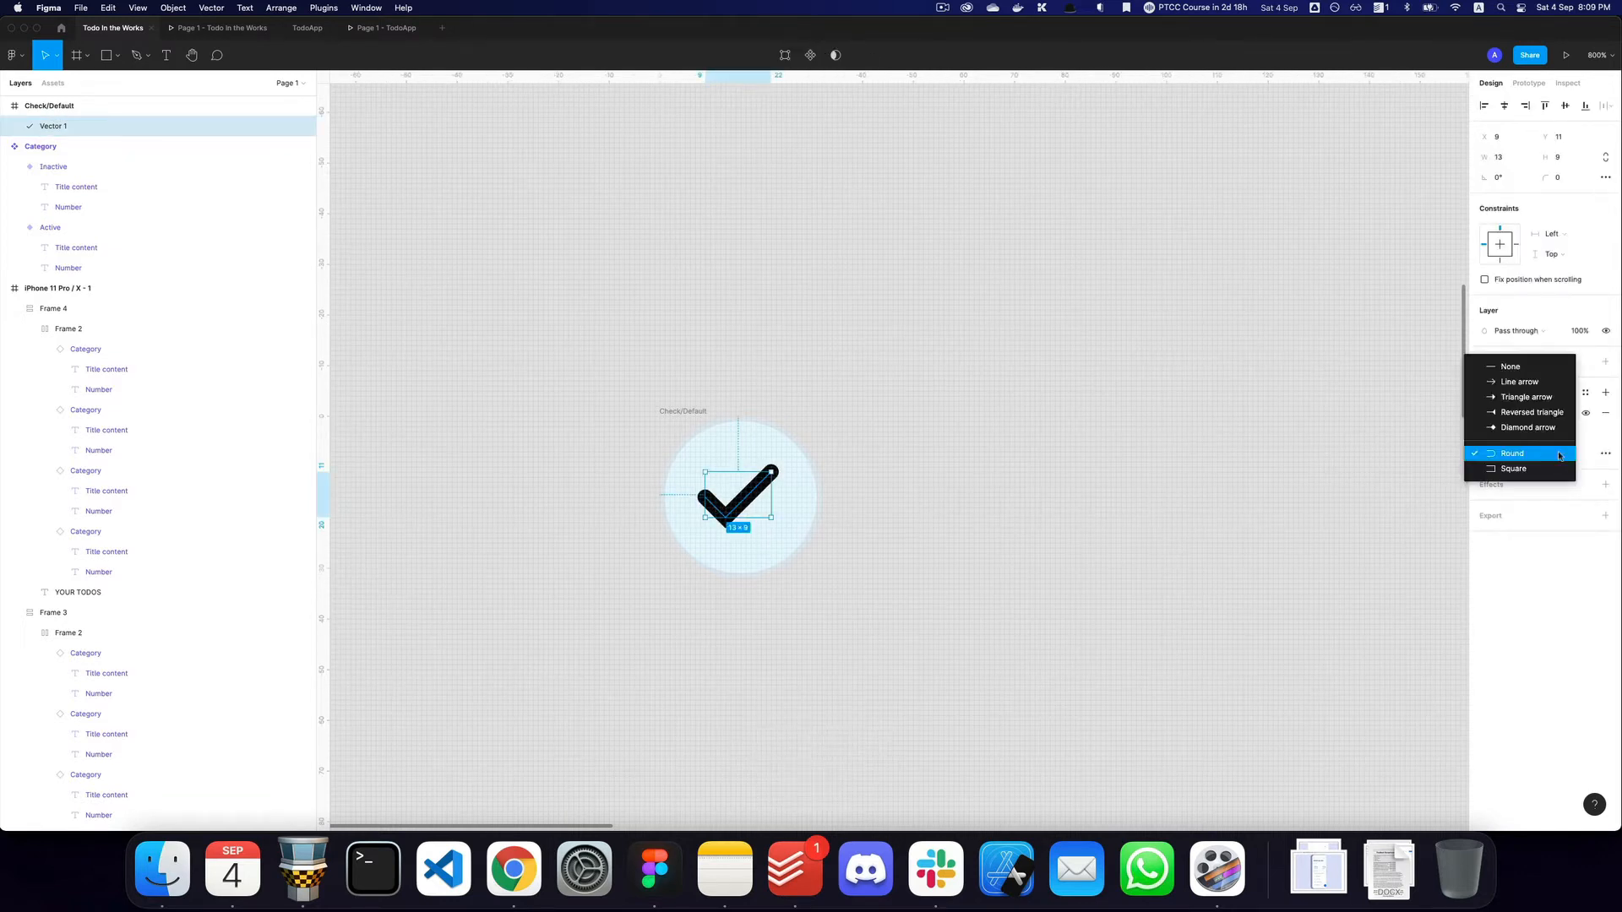
pyautogui.press('Escape')
pyautogui.press('Escape')
pyautogui.keyDown('super'); pyautogui.click(767, 490); pyautogui.keyUp('super')
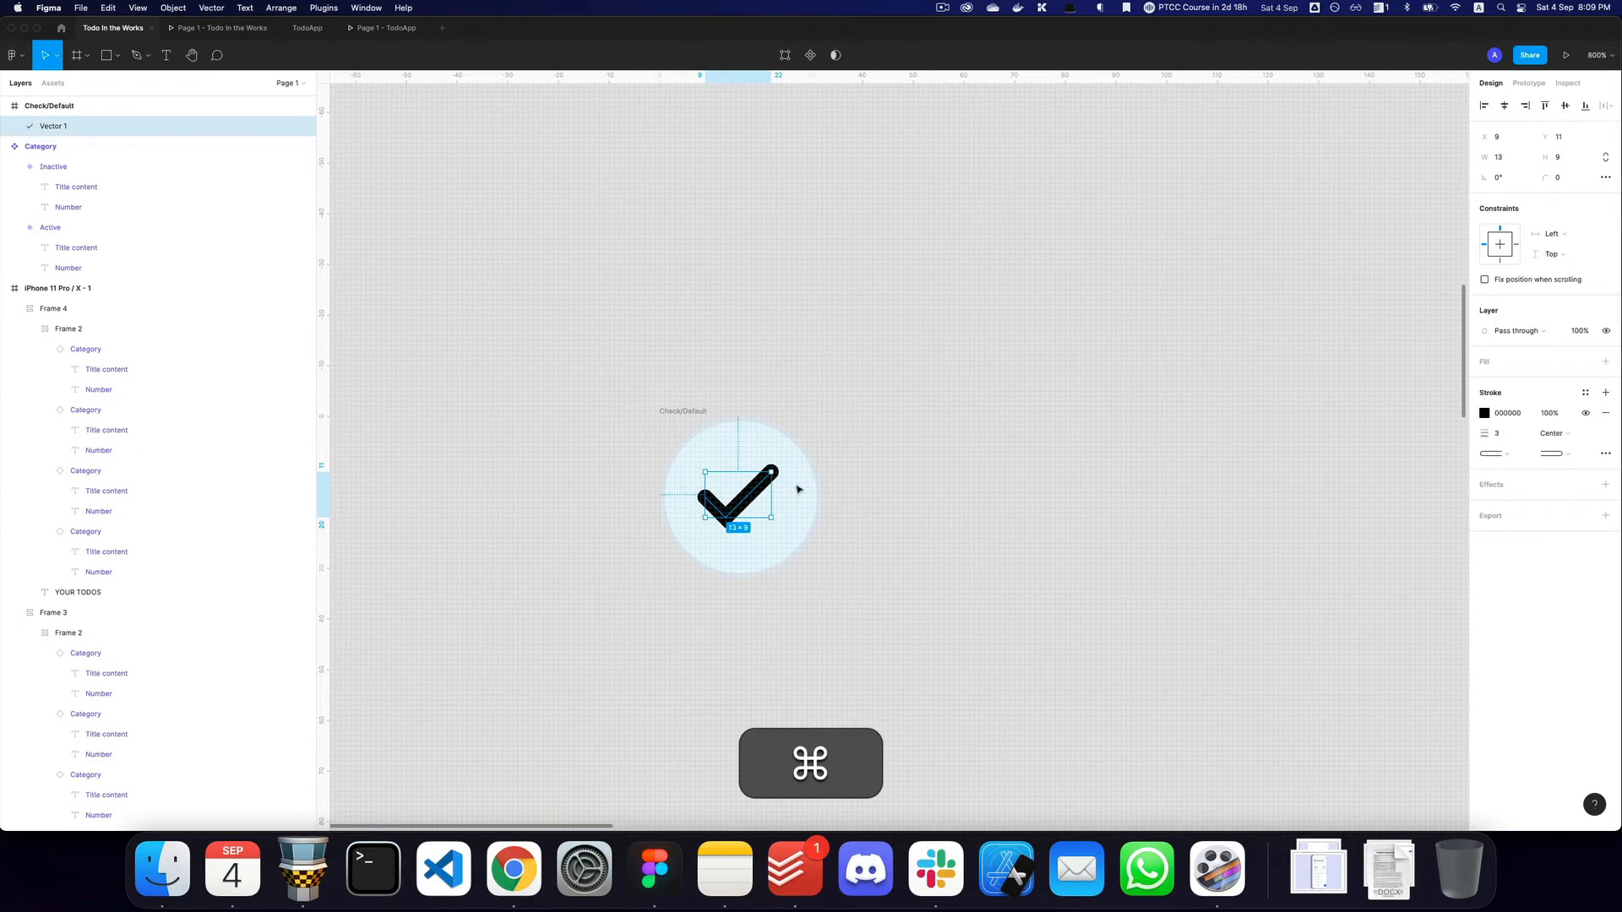
# Apply the Blue:500 color style to the check mark's stroke.
pyautogui.press('z')
pyautogui.keyDown('alt'); pyautogui.click(828, 481); pyautogui.keyUp('alt')
pyautogui.click(781, 440)
pyautogui.click(770, 446)
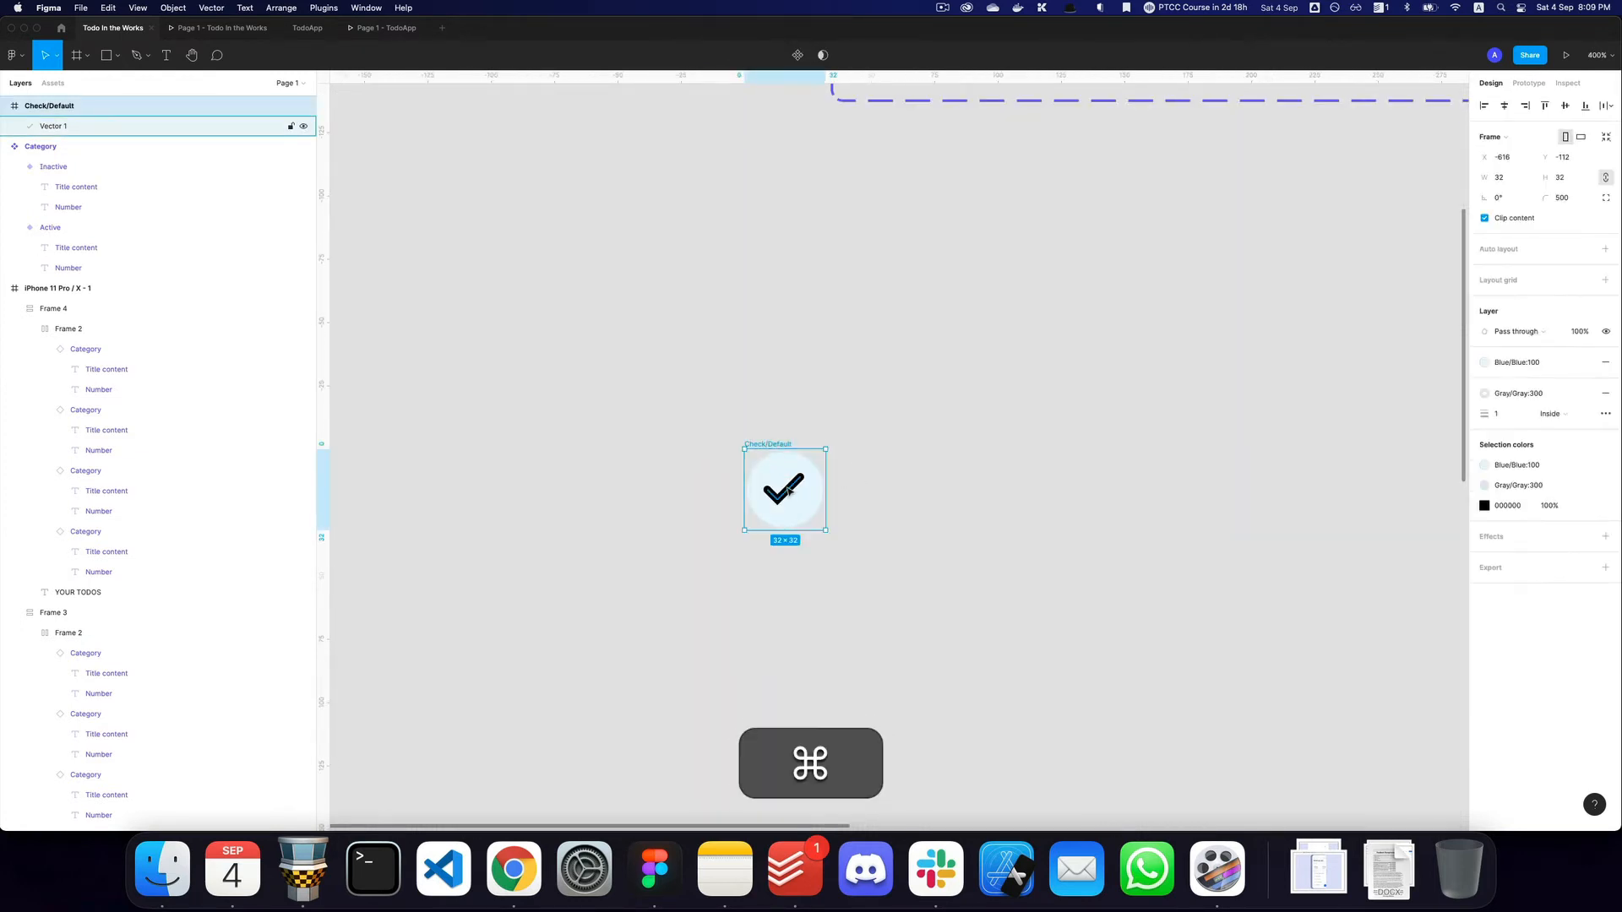
pyautogui.keyDown('super'); pyautogui.click(788, 492); pyautogui.keyUp('super')
pyautogui.click(1587, 392)
pyautogui.write('blue')
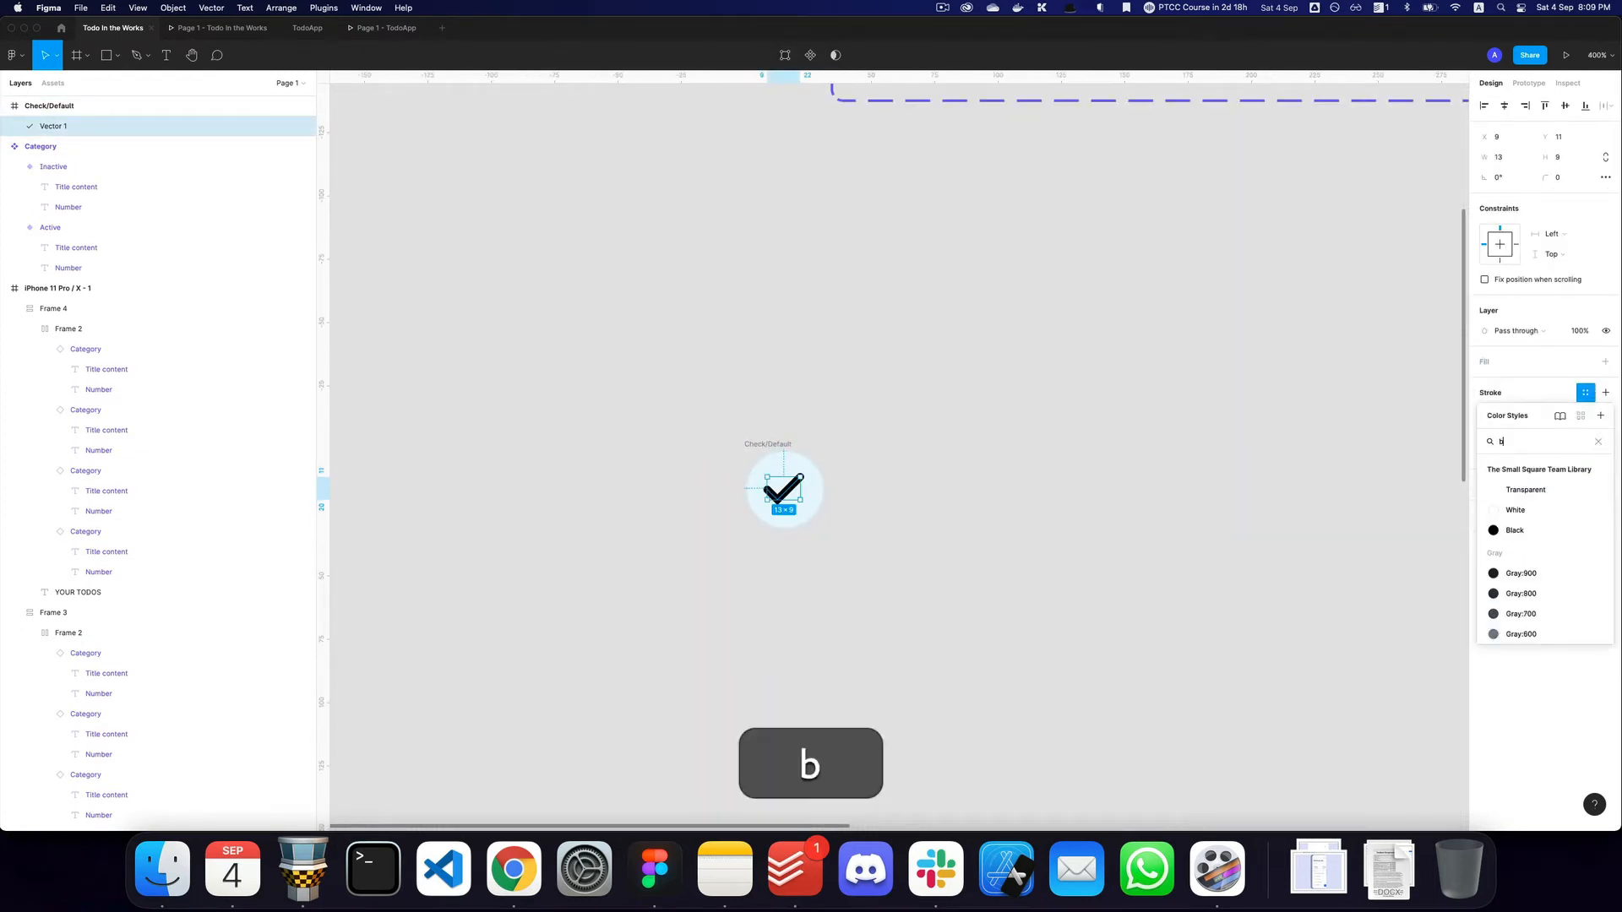
pyautogui.press('Down')
pyautogui.press('Down')
pyautogui.press('Down')
pyautogui.press('Down')
pyautogui.press('Down')
pyautogui.press('Return')
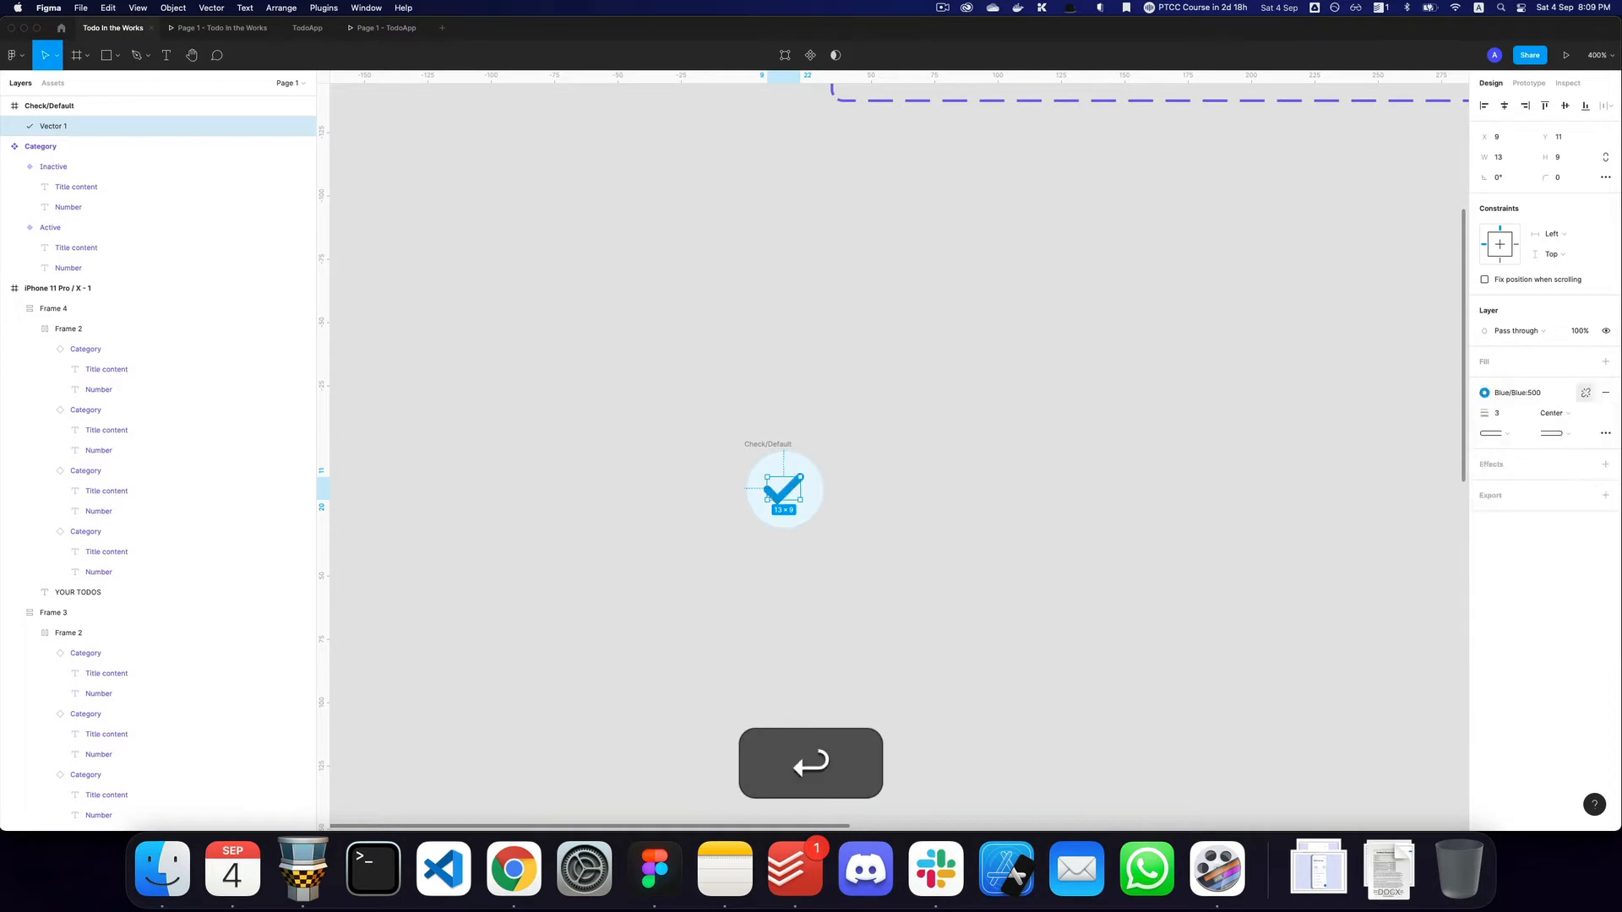
pyautogui.click(1542, 396)
pyautogui.click(1536, 529)
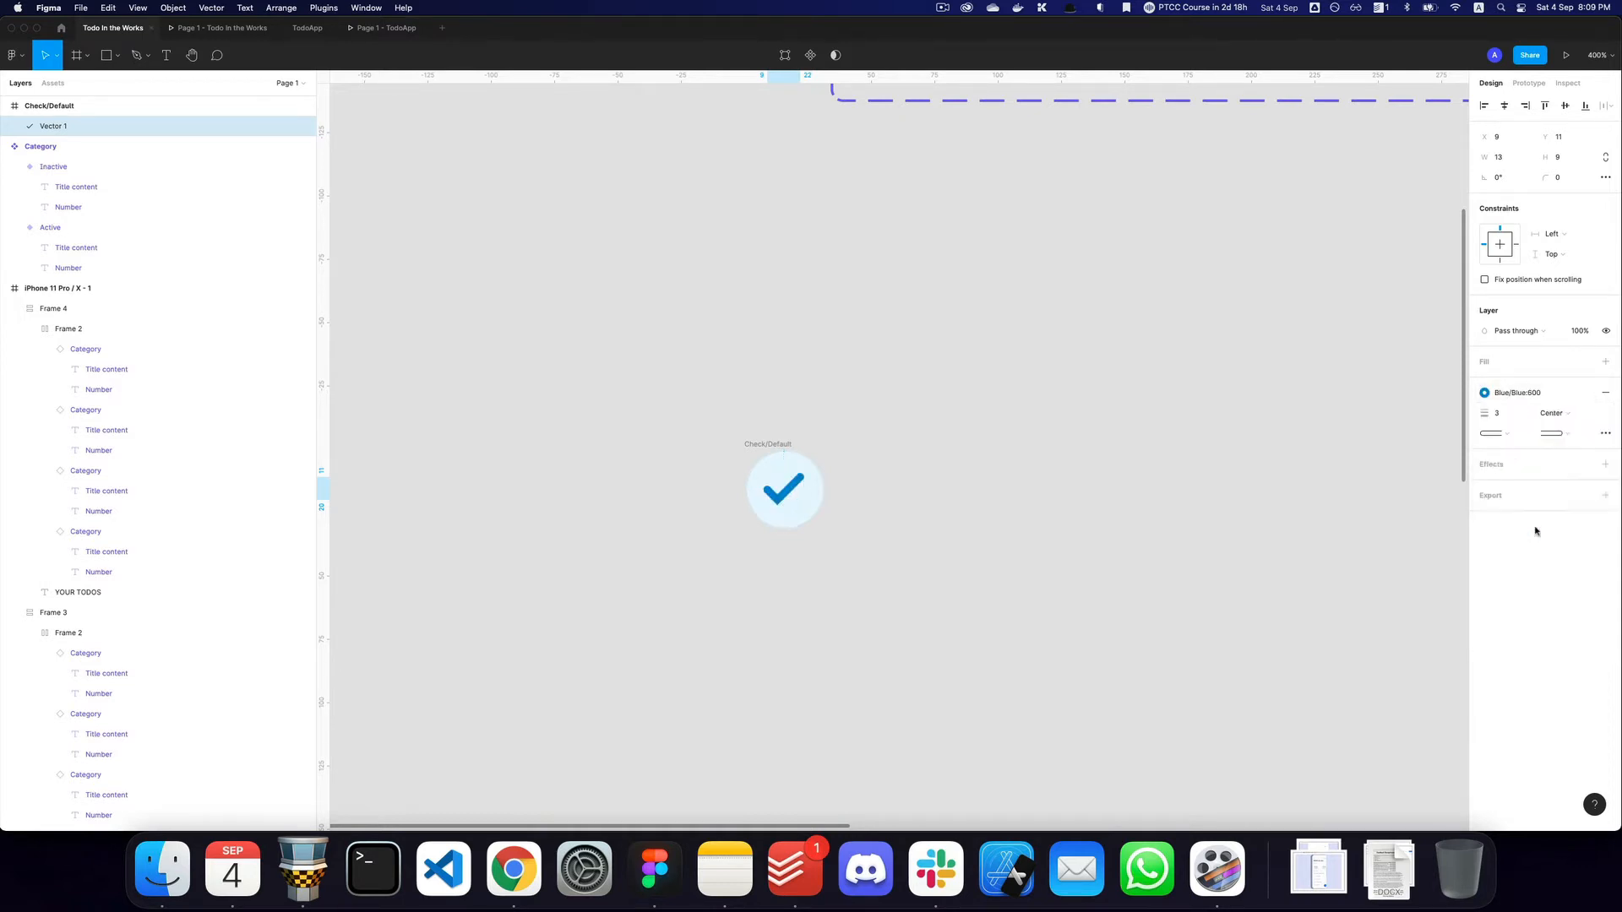
pyautogui.click(1039, 491)
pyautogui.press('super+z')
# Duplicate the Check/Default frame beside the original and turn both frames into components.
pyautogui.click(785, 445)
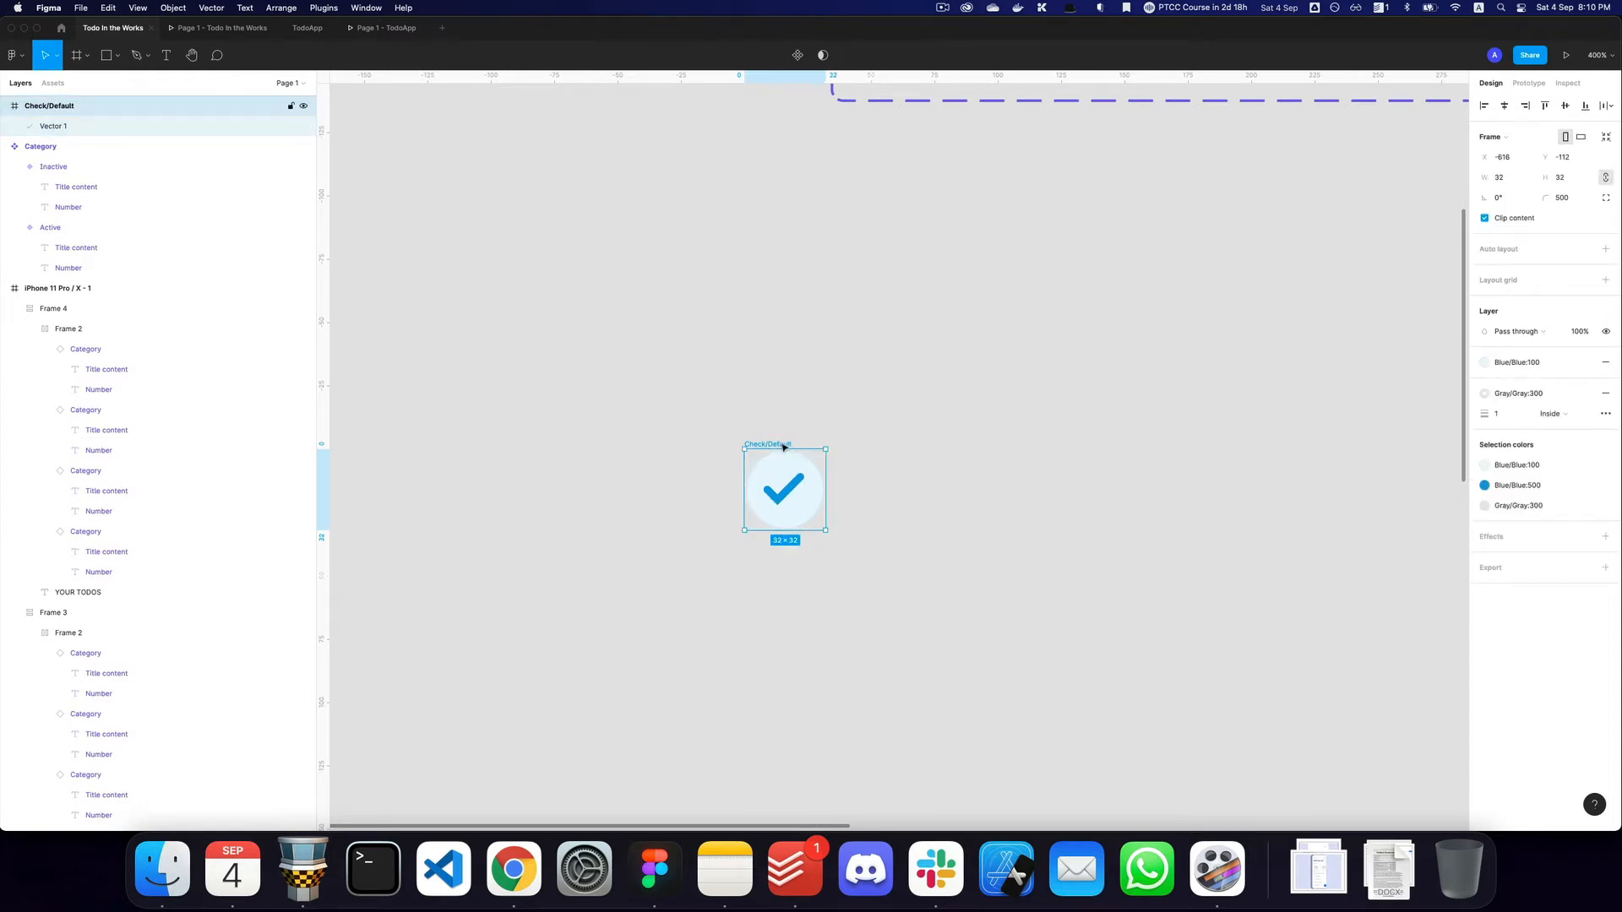
pyautogui.moveTo(784, 446); pyautogui.dragTo(898, 447)
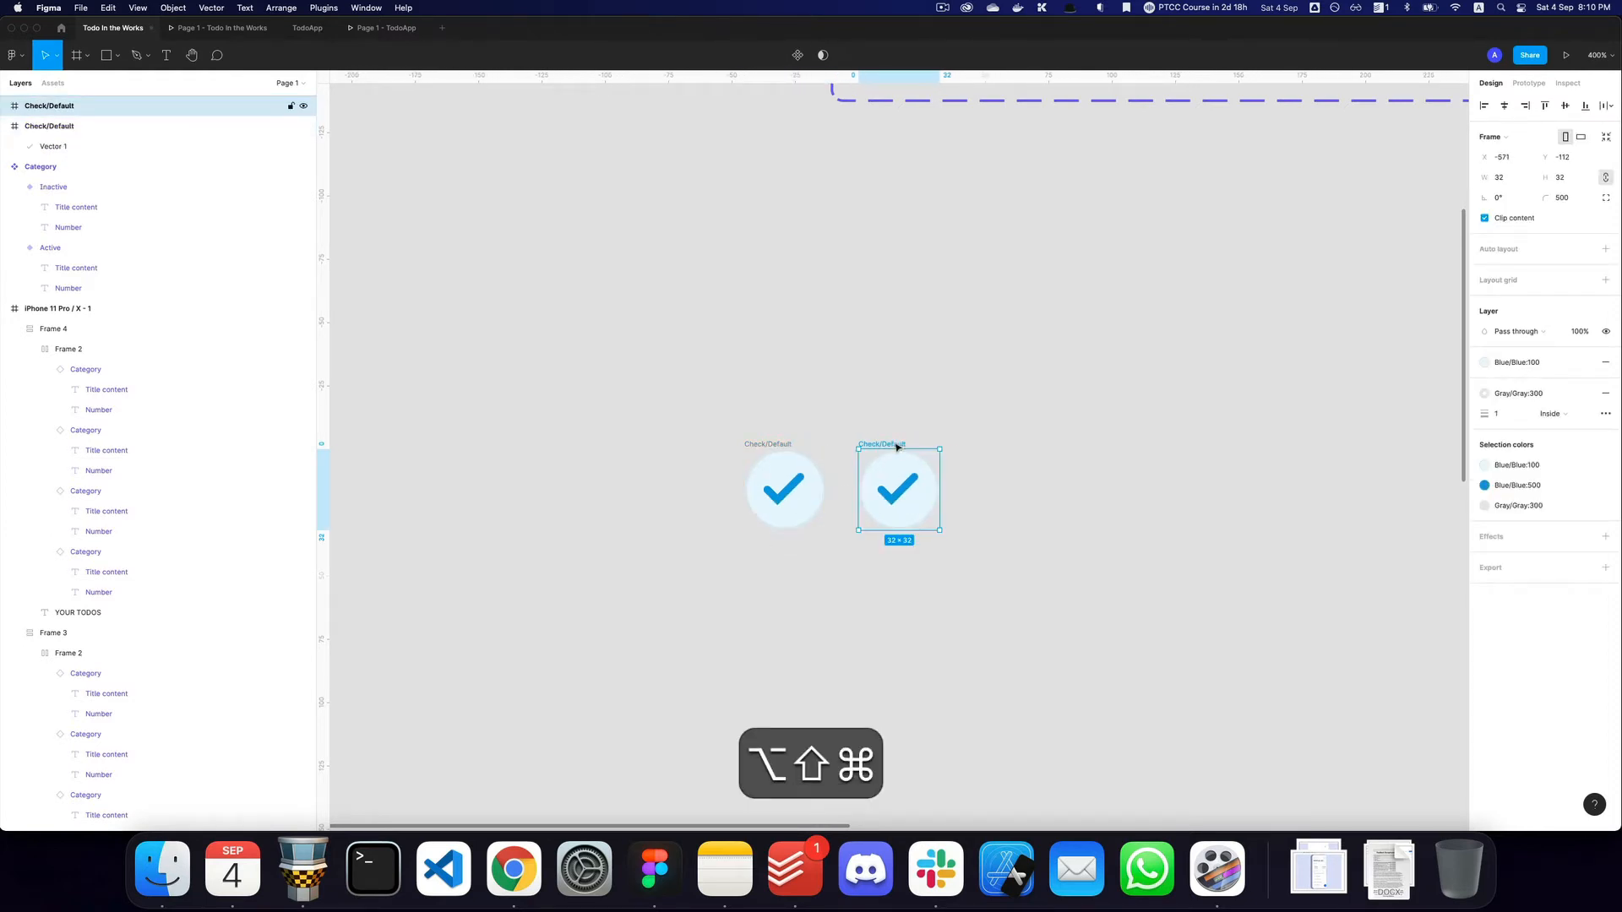
pyautogui.click(783, 445)
pyautogui.press('alt+super+b')
pyautogui.press('alt+super+k')
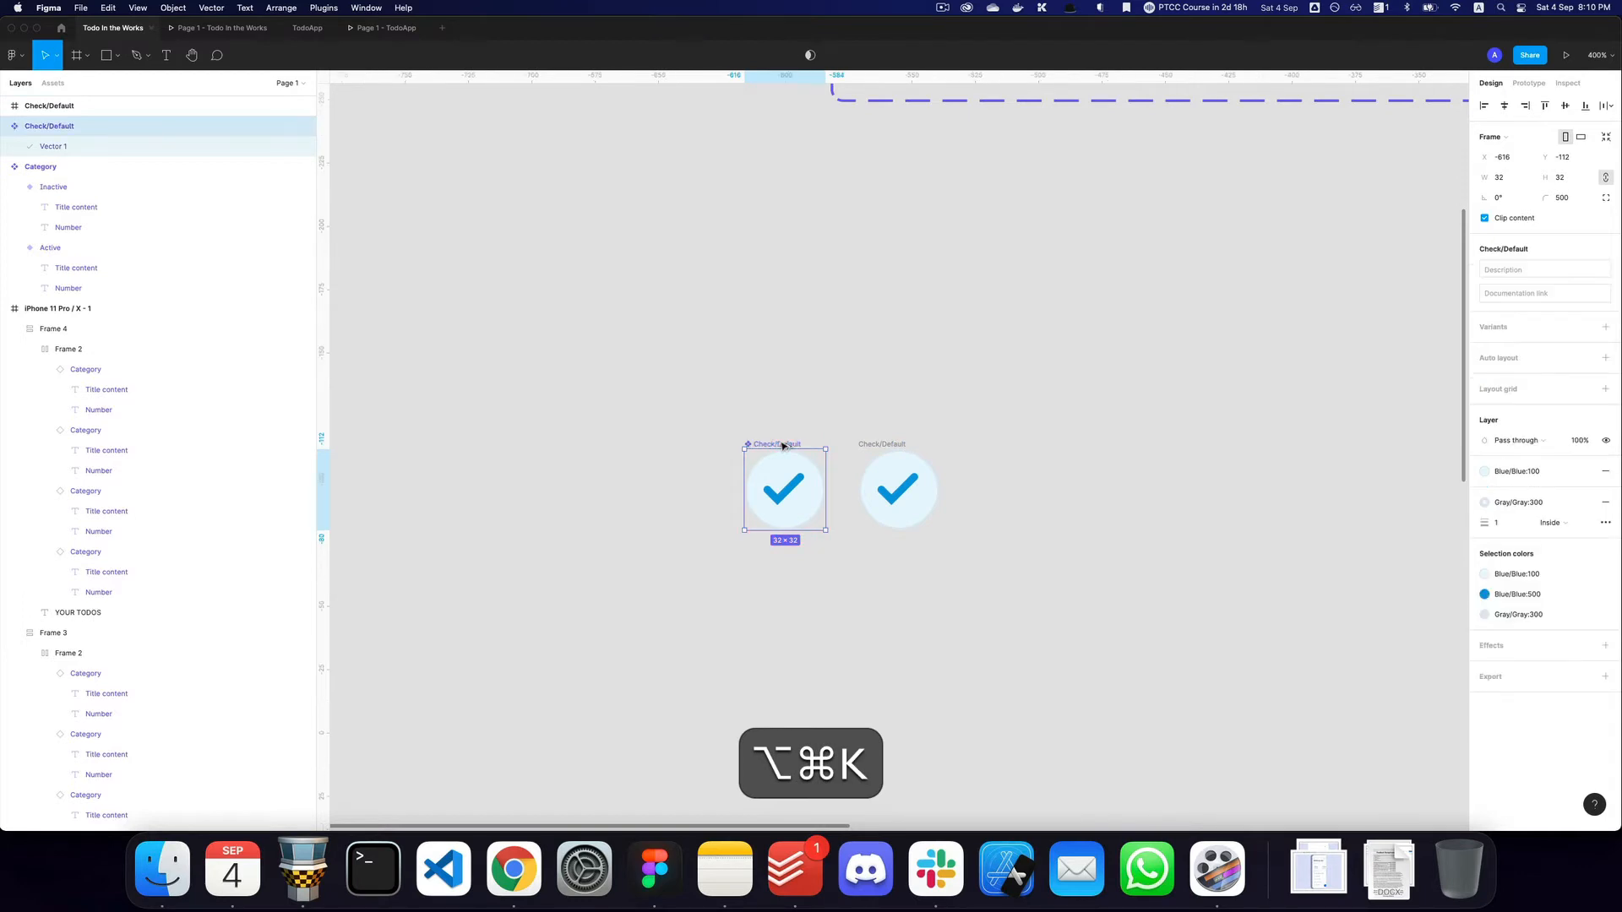
pyautogui.click(889, 444)
pyautogui.press('alt+super+k')
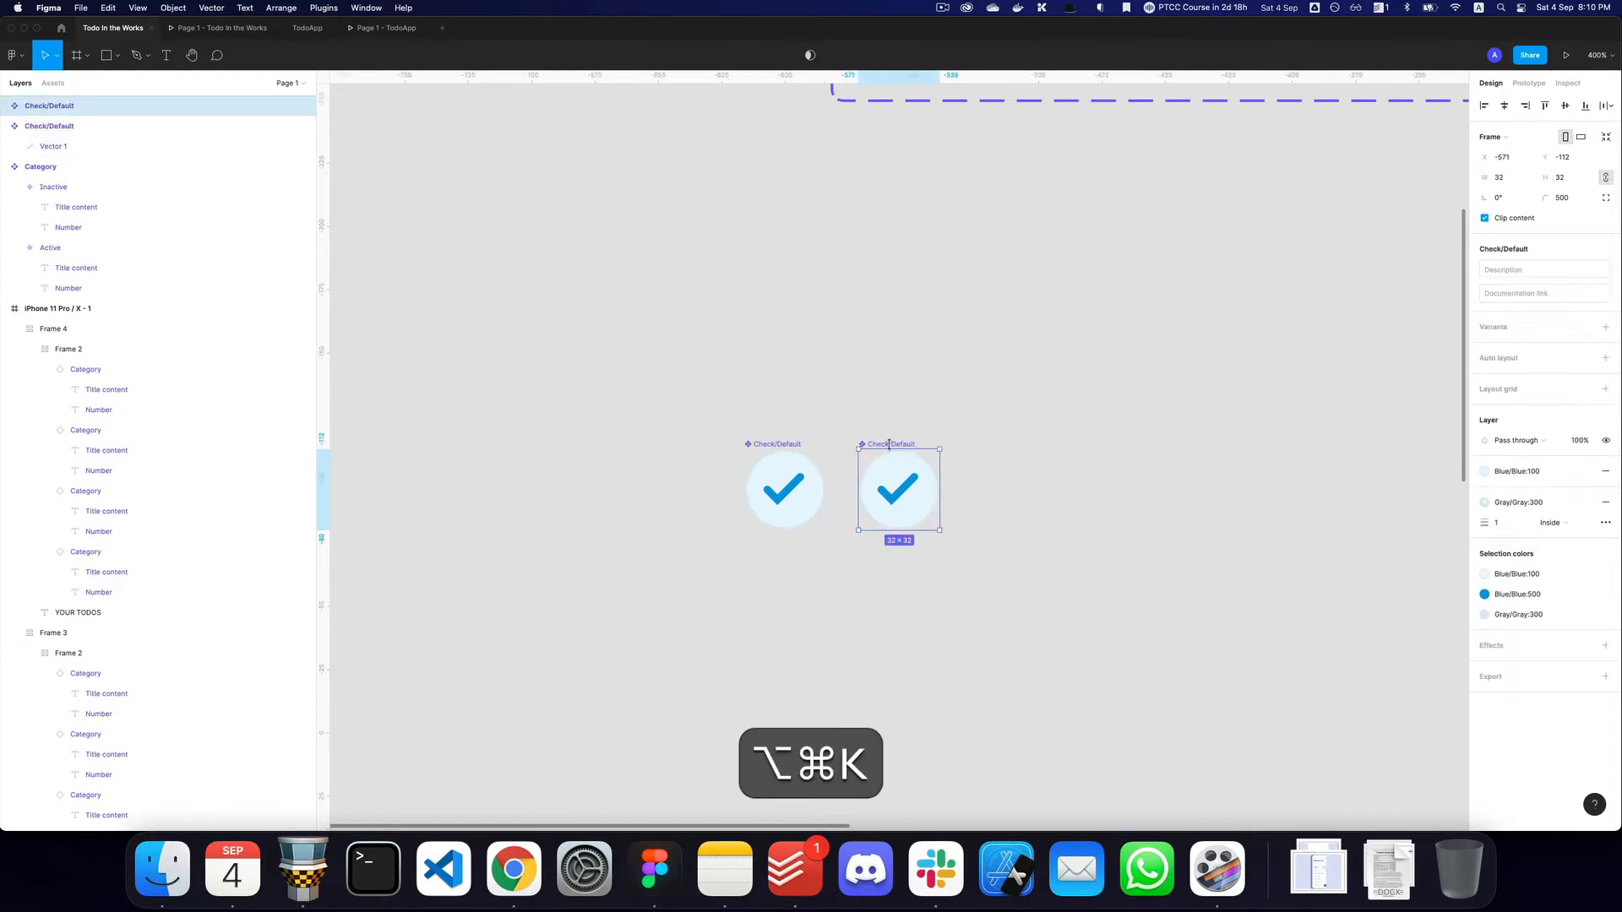
# Rename the duplicated check component to Check/Active.
pyautogui.press('super+r')
pyautogui.press('super+Right')
pyautogui.hotkey('alt', 'shift', 'Left')
pyautogui.write('Active')
pyautogui.press('Return')
# Scale the check mark in Check/Default to a width of 1 and center it horizontally and vertically in the circle.
pyautogui.keyDown('super'); pyautogui.click(776, 499); pyautogui.keyUp('super')
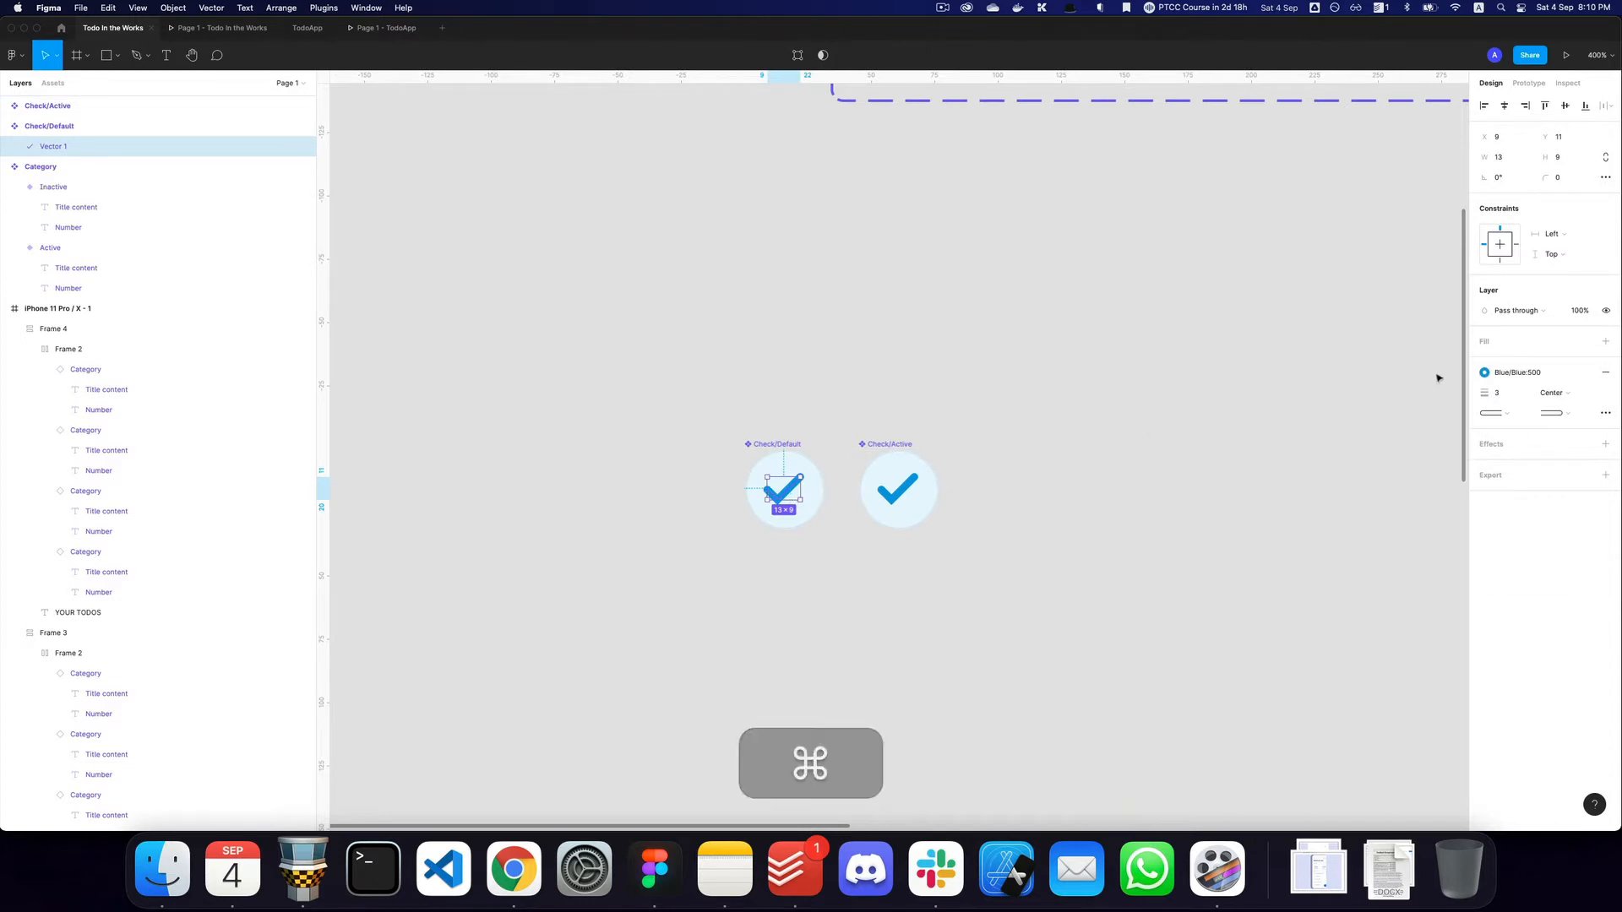
pyautogui.press('z')
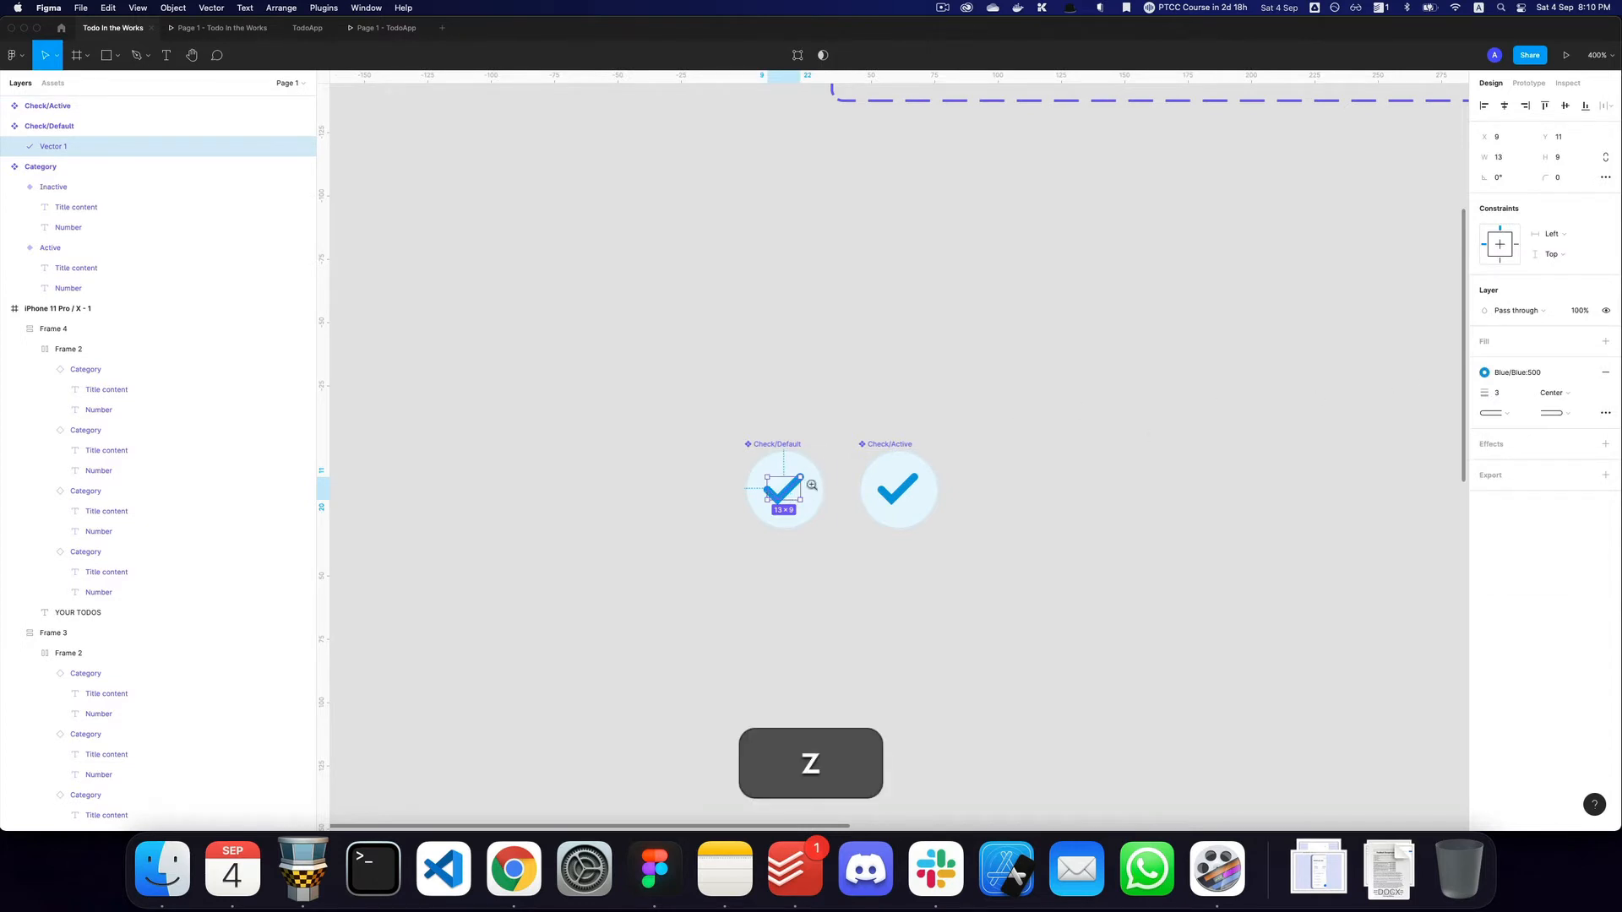
pyautogui.doubleClick(799, 488)
pyautogui.press('super+shift+z')
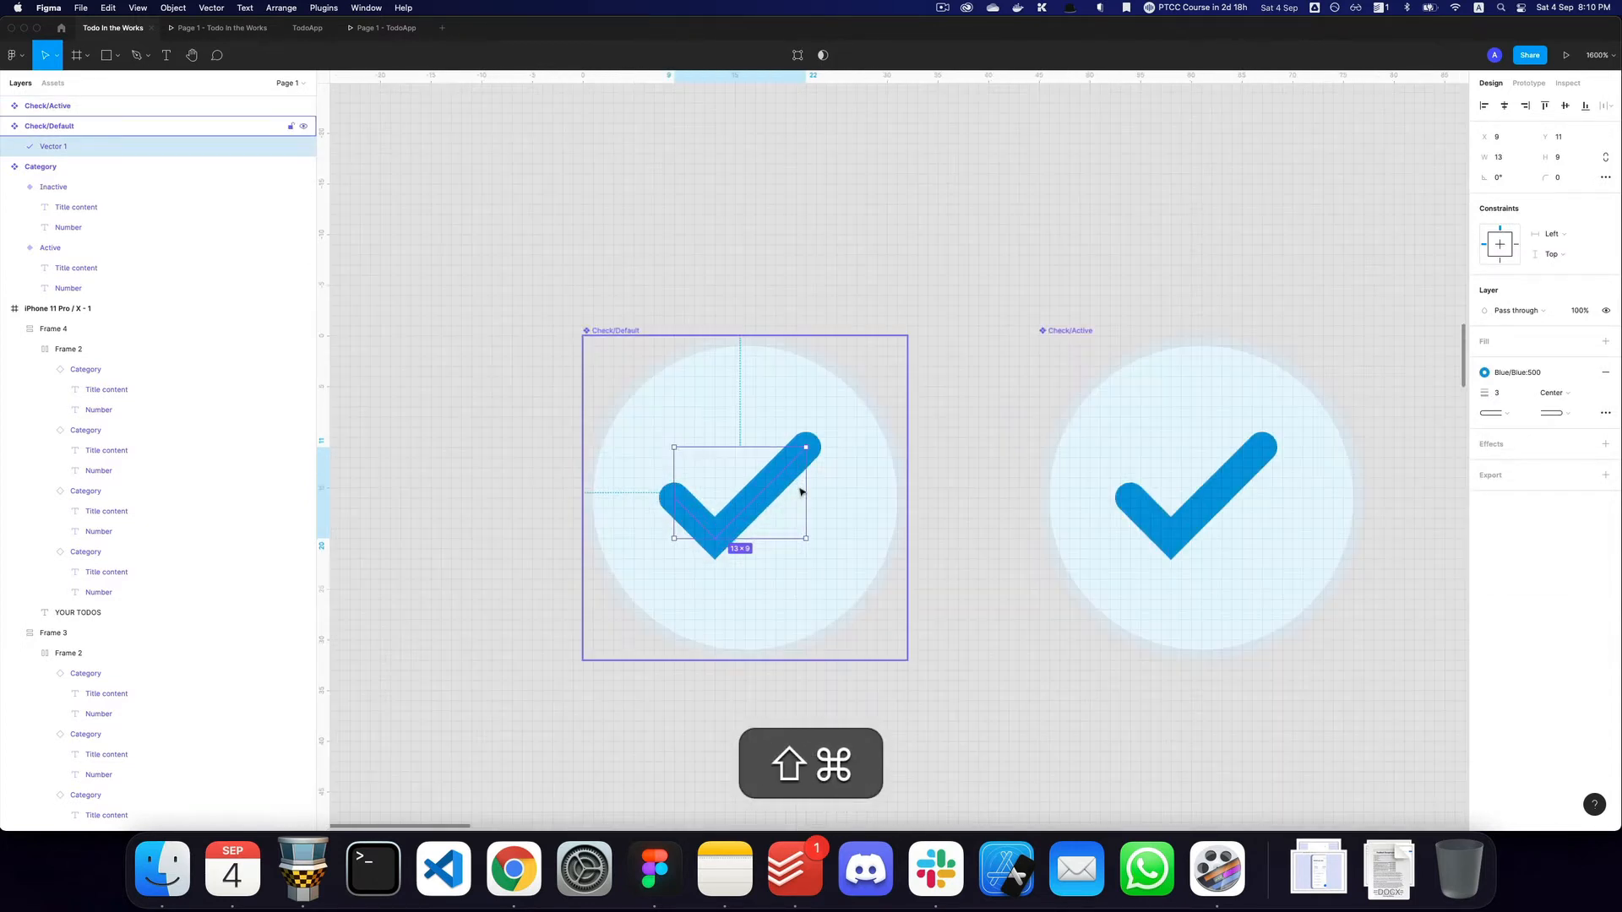
pyautogui.press('super+shift+s')
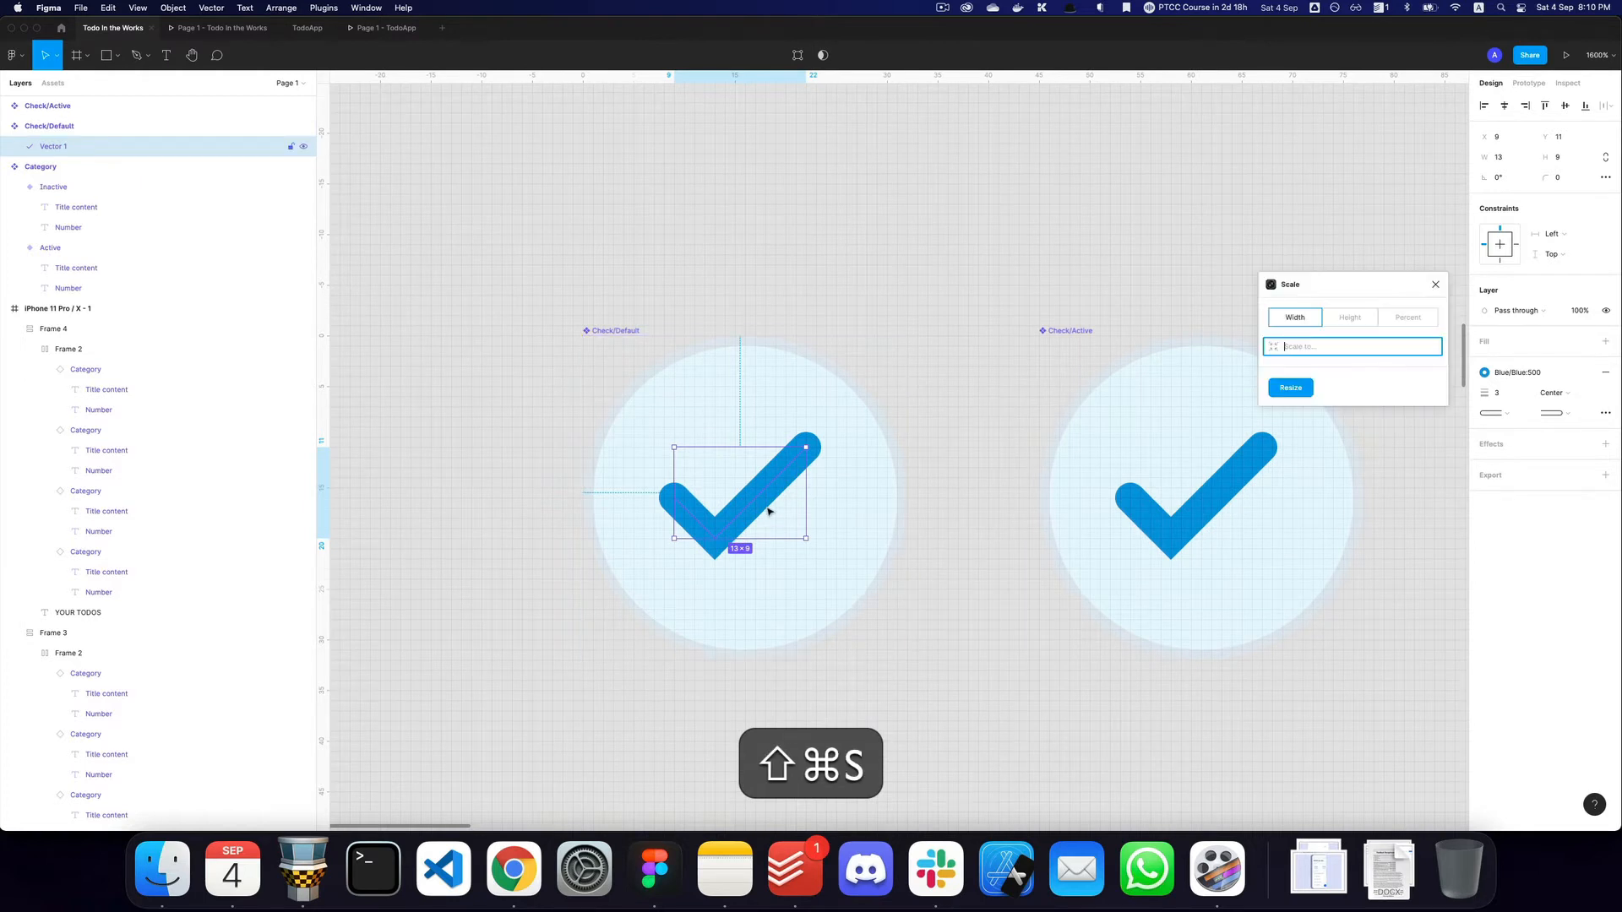
pyautogui.write('1')
pyautogui.press('Return')
pyautogui.hotkey('alt', 'h')
pyautogui.hotkey('alt', 'v')
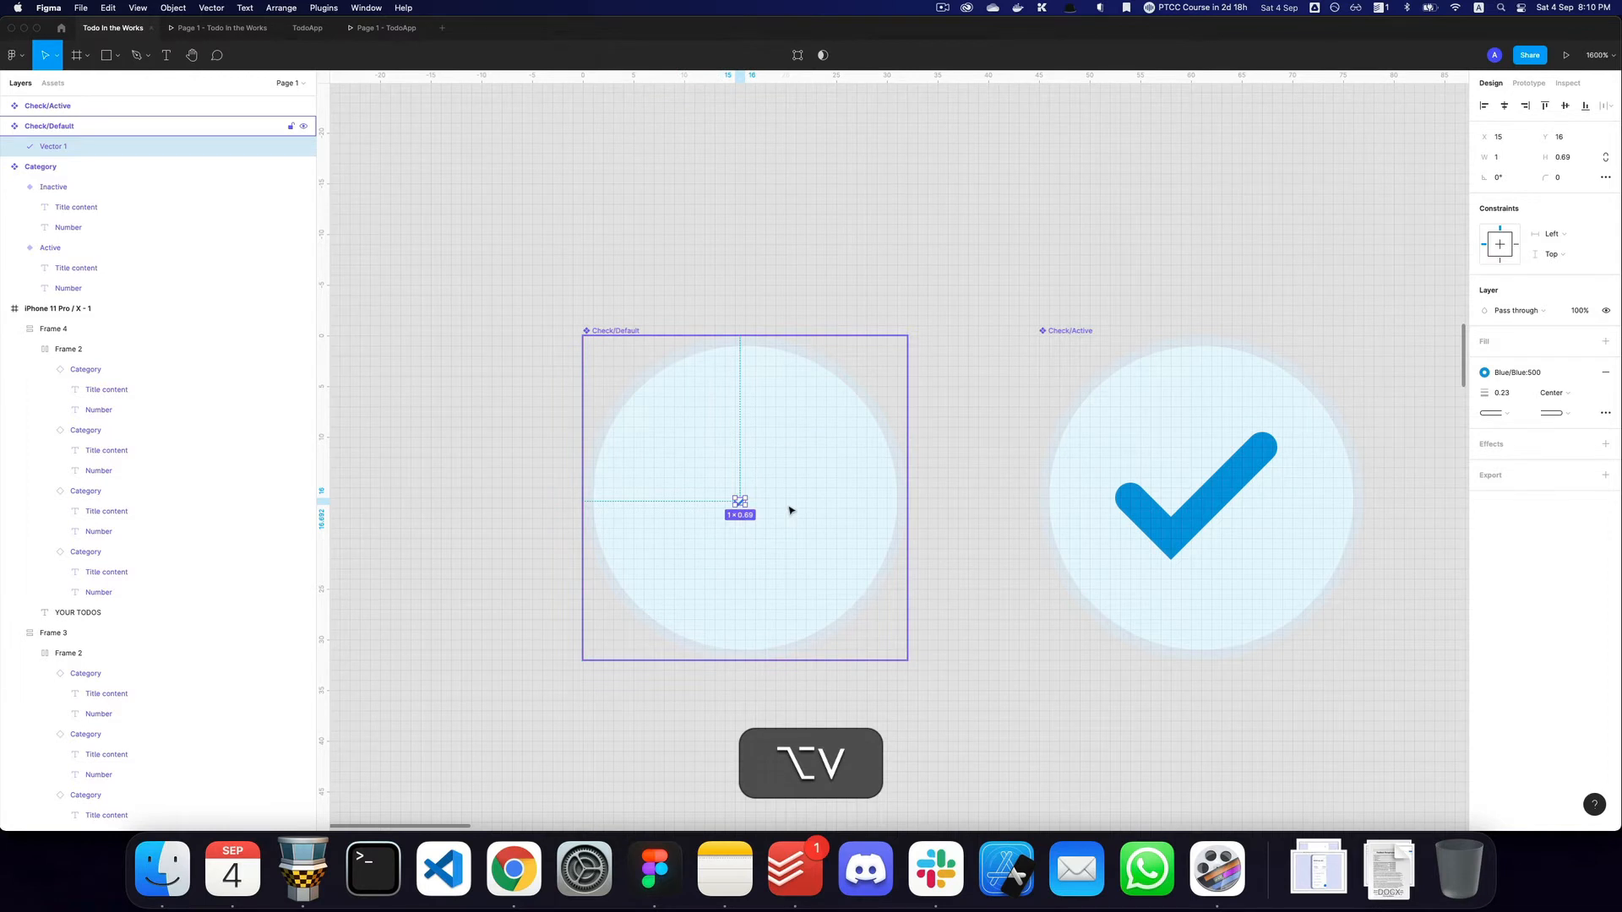
# Set the opacity of the tiny check mark in Check/Default to 0%.
pyautogui.press('0')
pyautogui.press('0')
pyautogui.keyDown('alt'); pyautogui.click(880, 456); pyautogui.keyUp('alt')
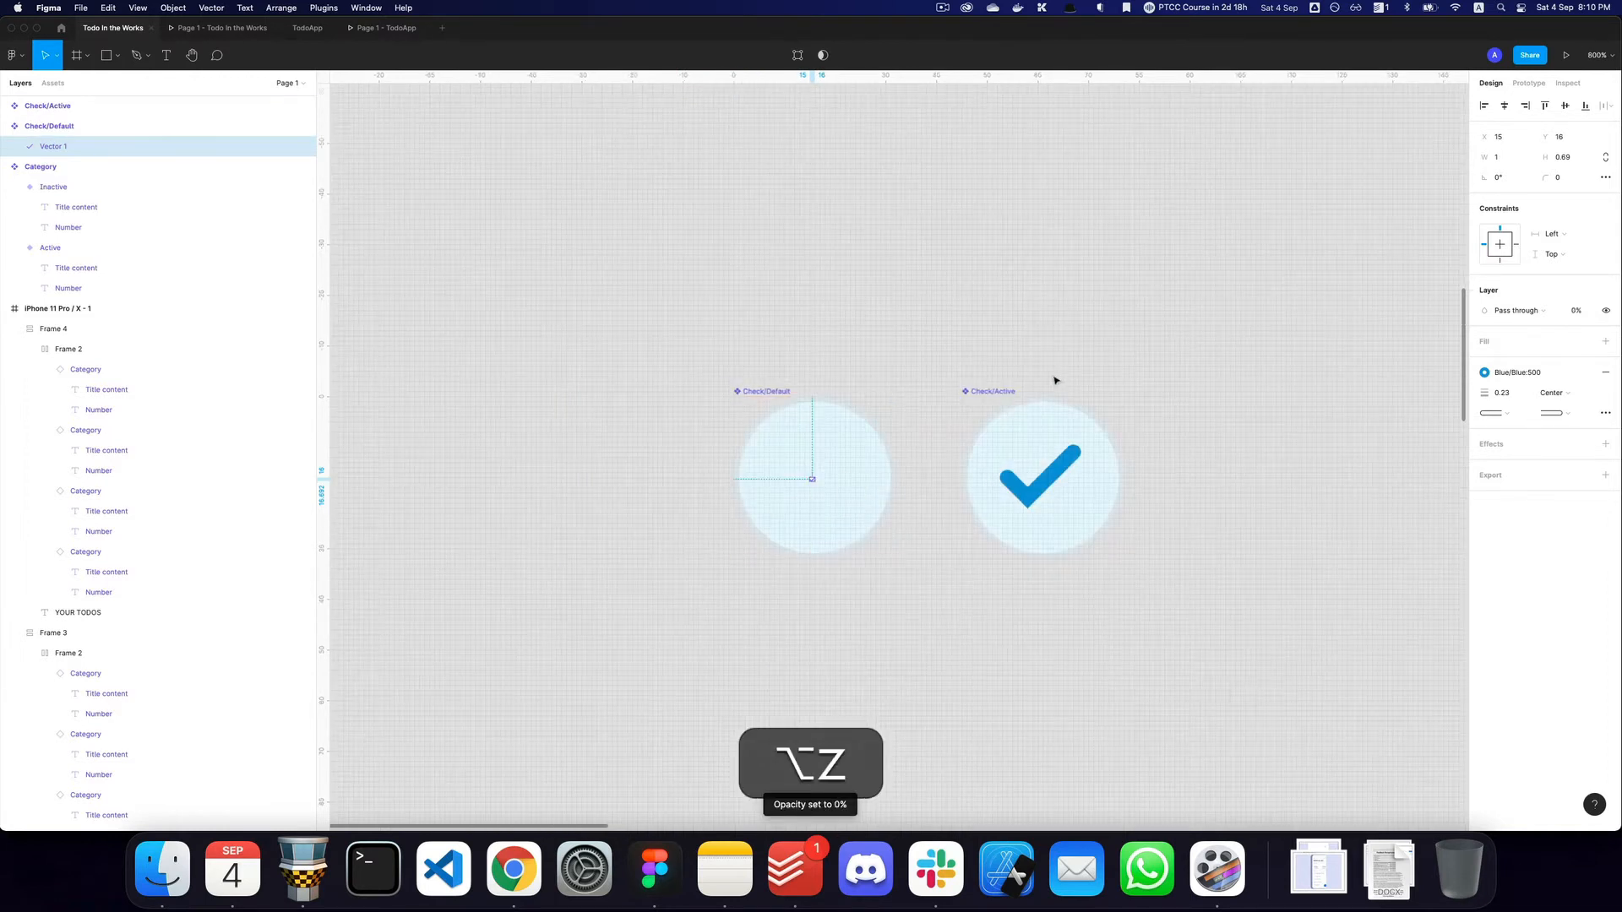
# Combine the Check/Default and Check/Active components as variants.
pyautogui.click(1008, 391)
pyautogui.moveTo(675, 345); pyautogui.dragTo(1025, 561)
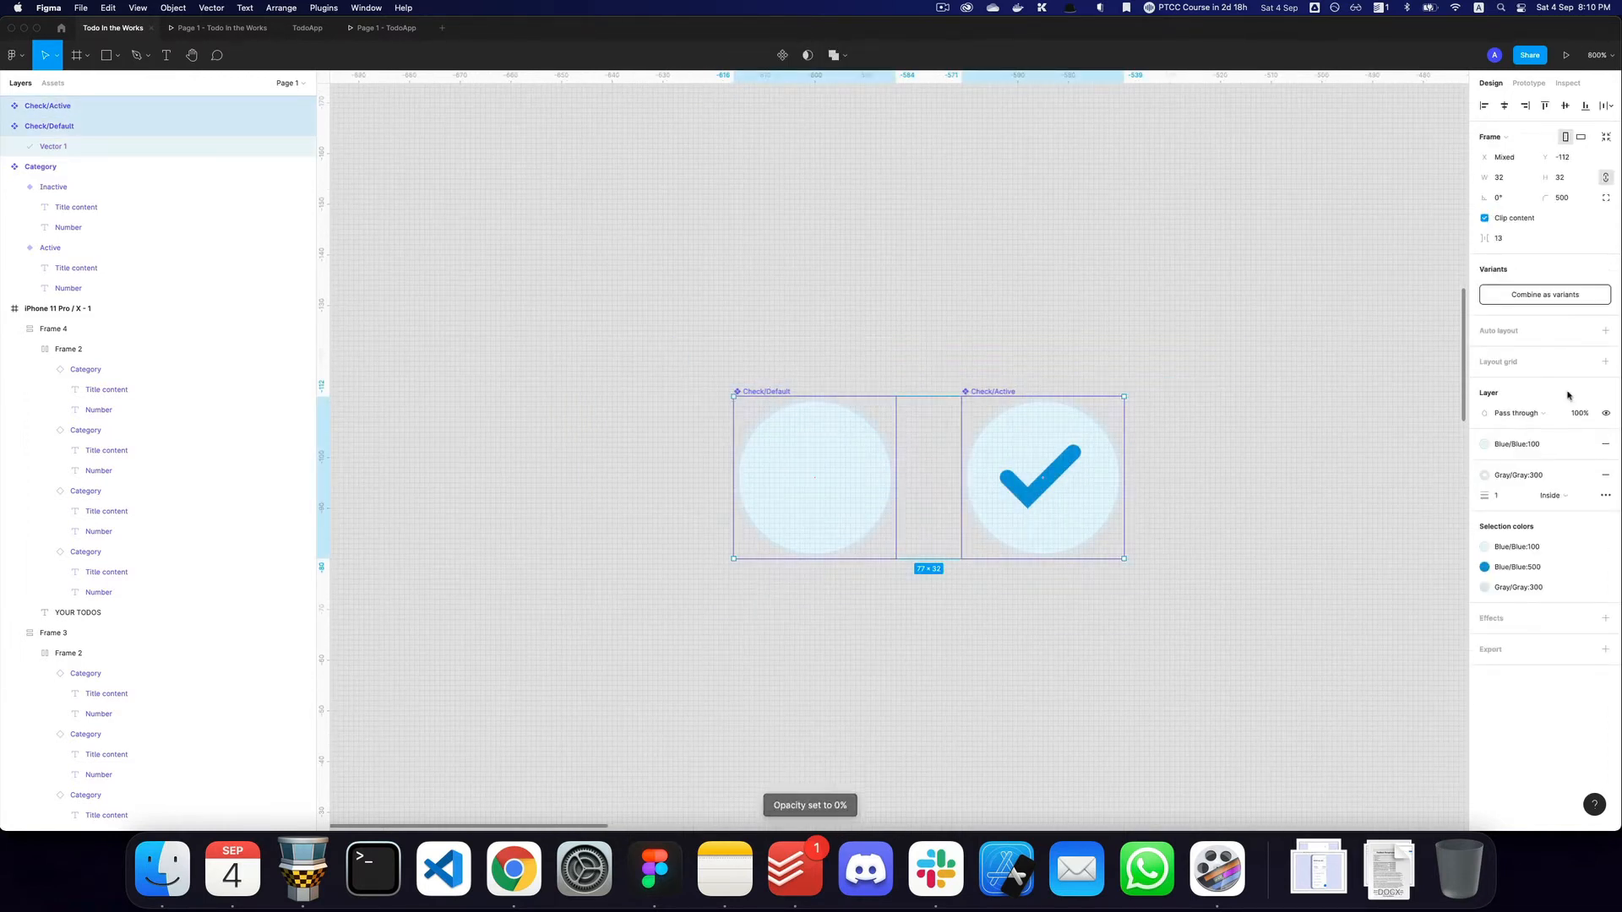
pyautogui.click(1567, 300)
# Remove the Active variant's stroke and fill its circle with the Blue:500 color style.
pyautogui.click(1002, 478)
pyautogui.hscroll(3, 1001, 478)
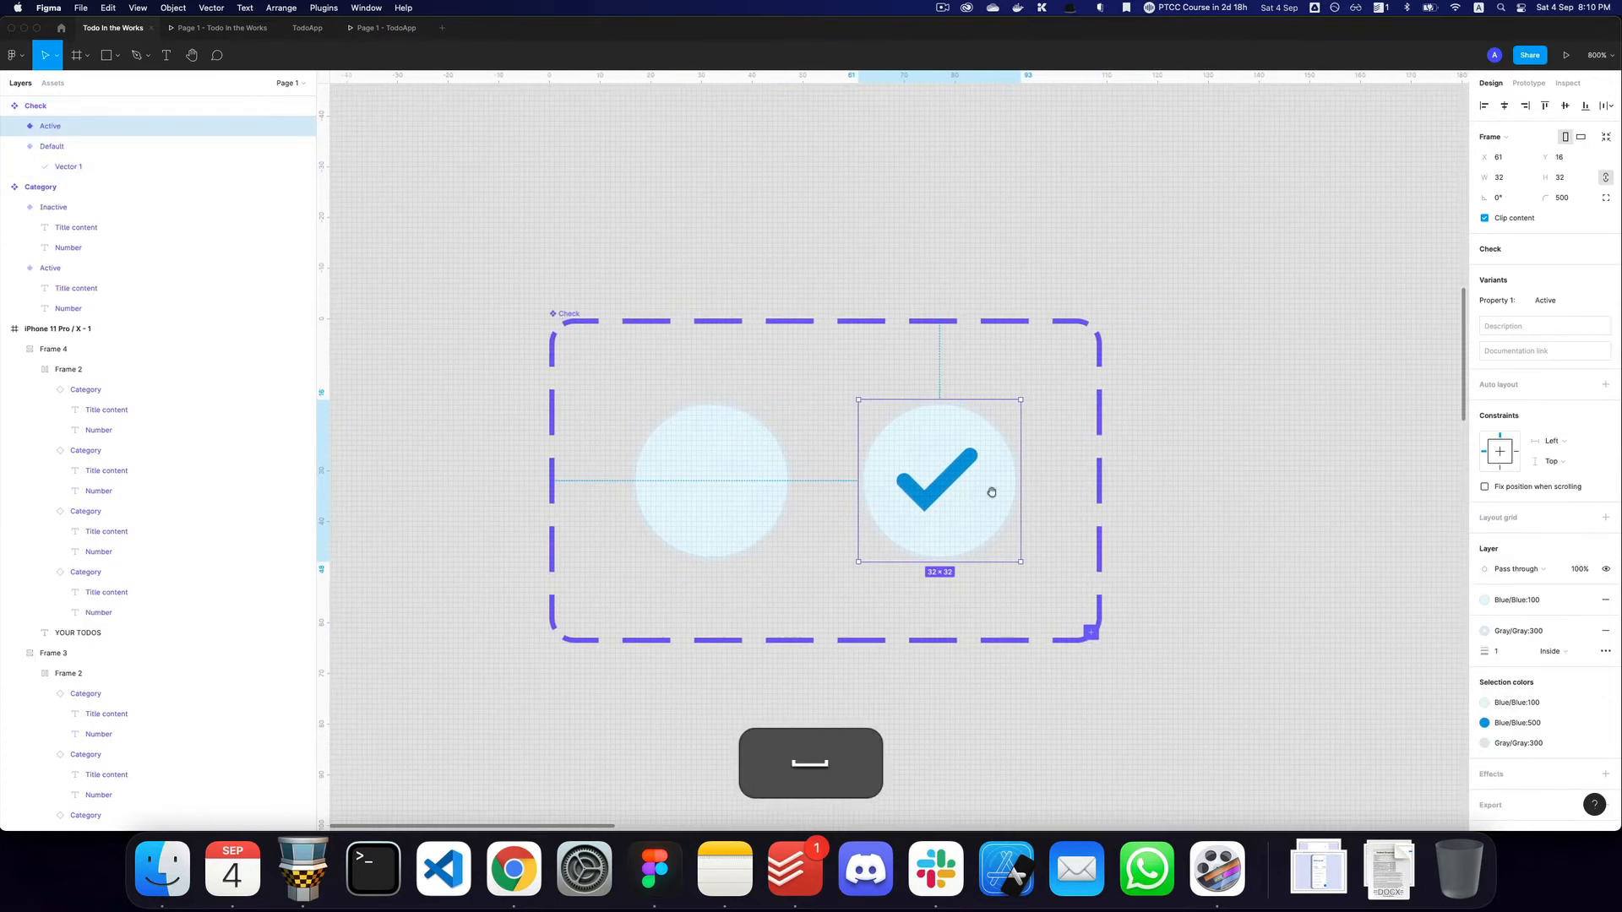
pyautogui.click(1603, 632)
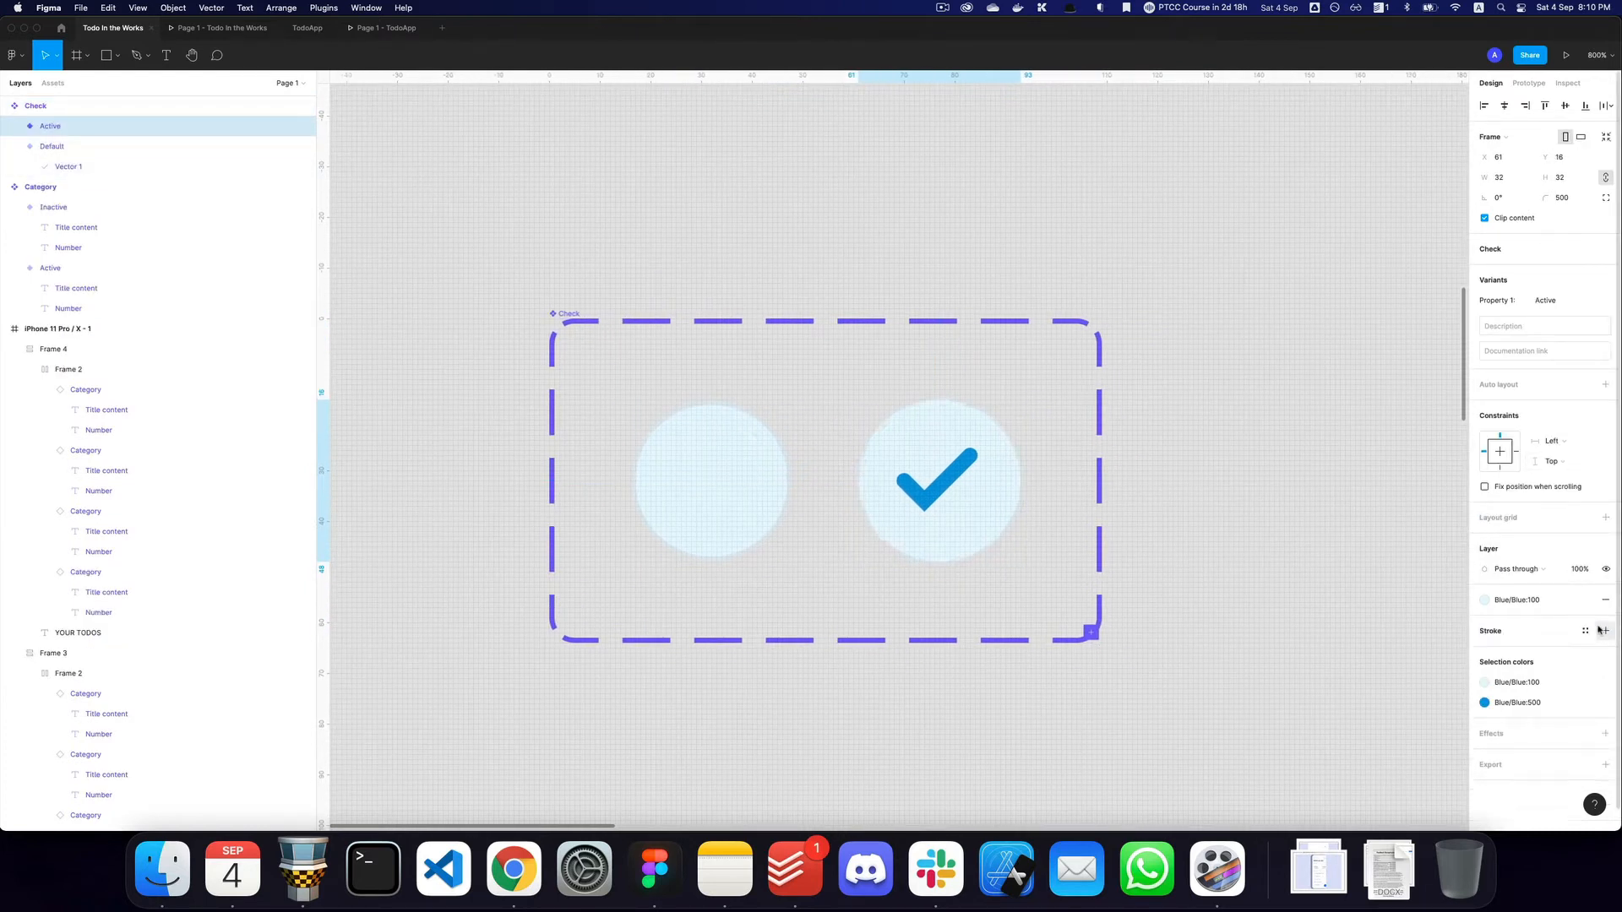
pyautogui.click(1549, 600)
pyautogui.scroll(3, 1543, 700)
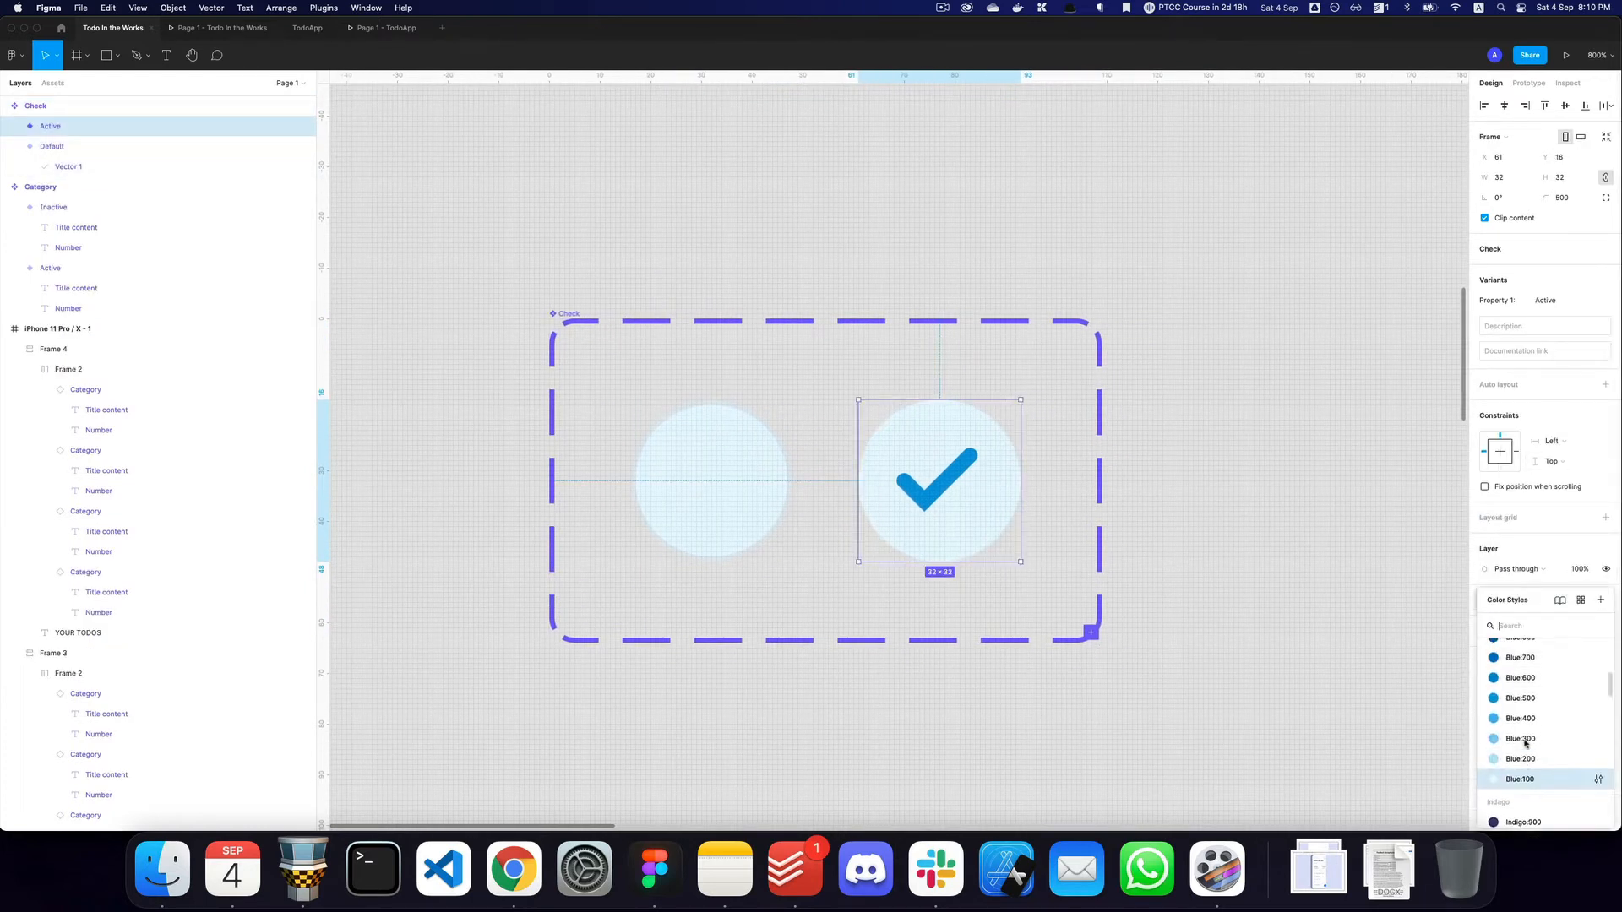
pyautogui.click(1521, 719)
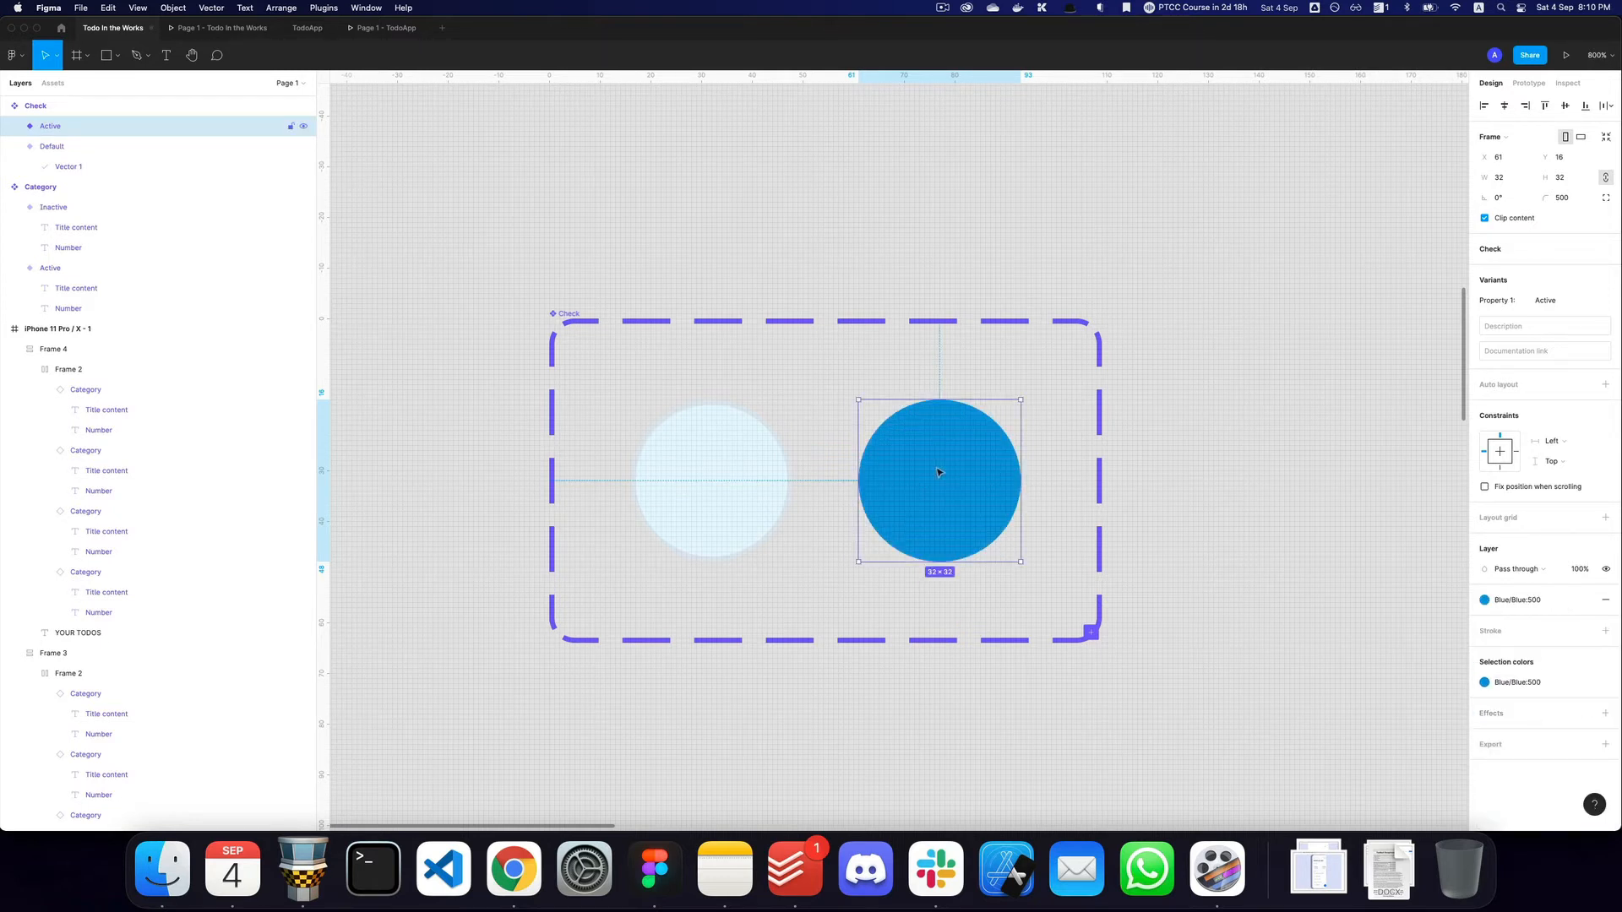
# Apply the White color style to the stroke of the Active variant's check mark.
pyautogui.doubleClick(935, 491)
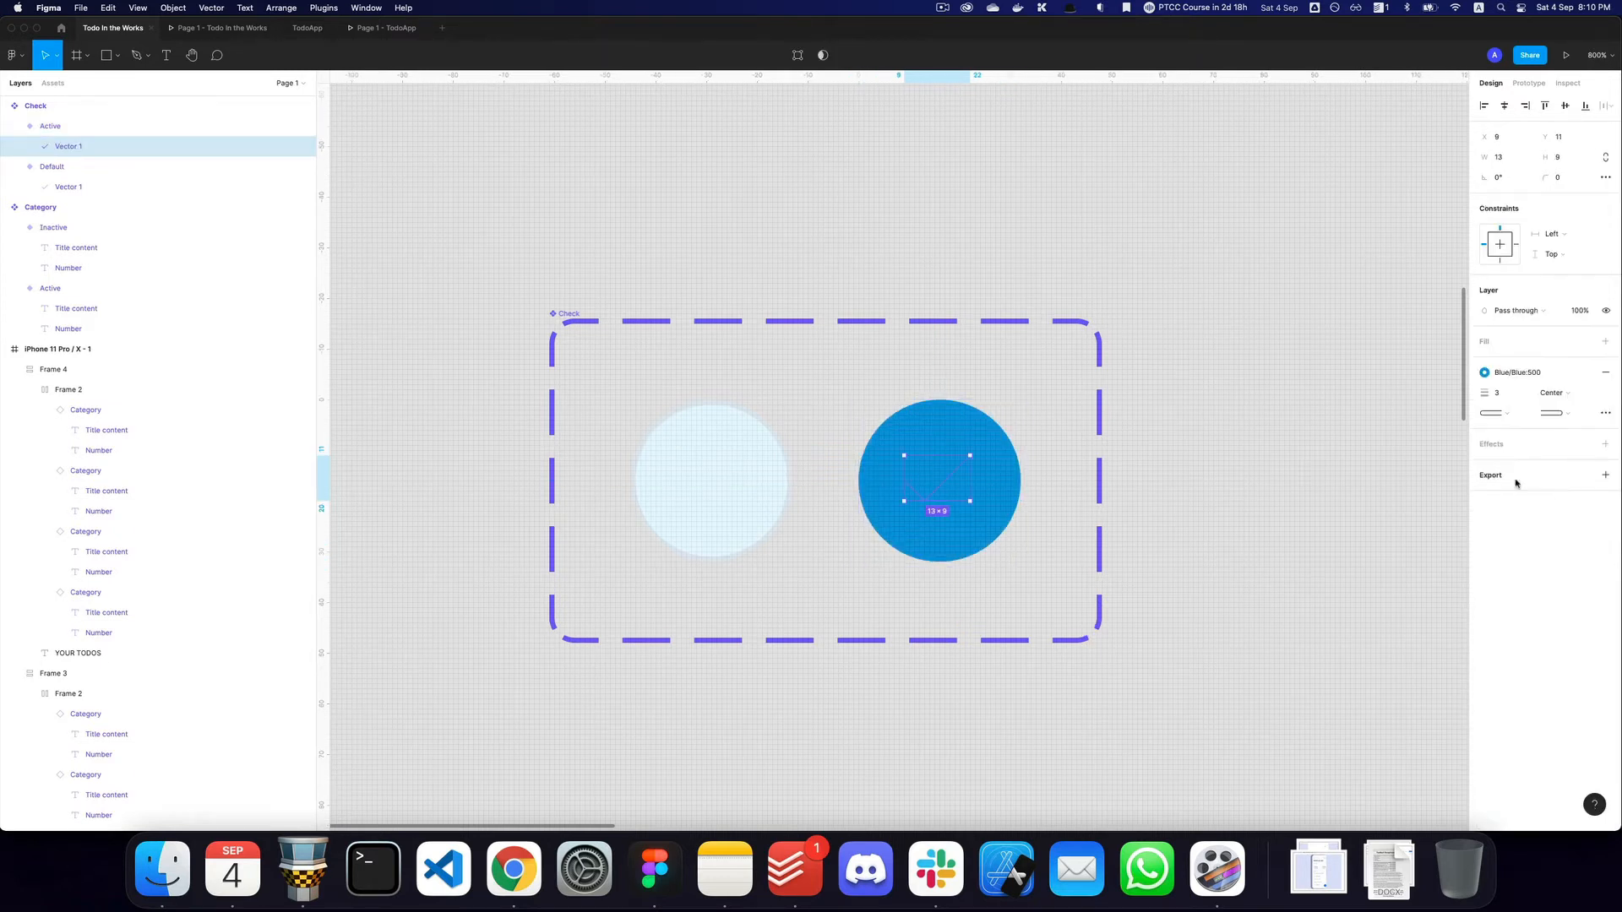
pyautogui.click(1517, 373)
pyautogui.write('wh')
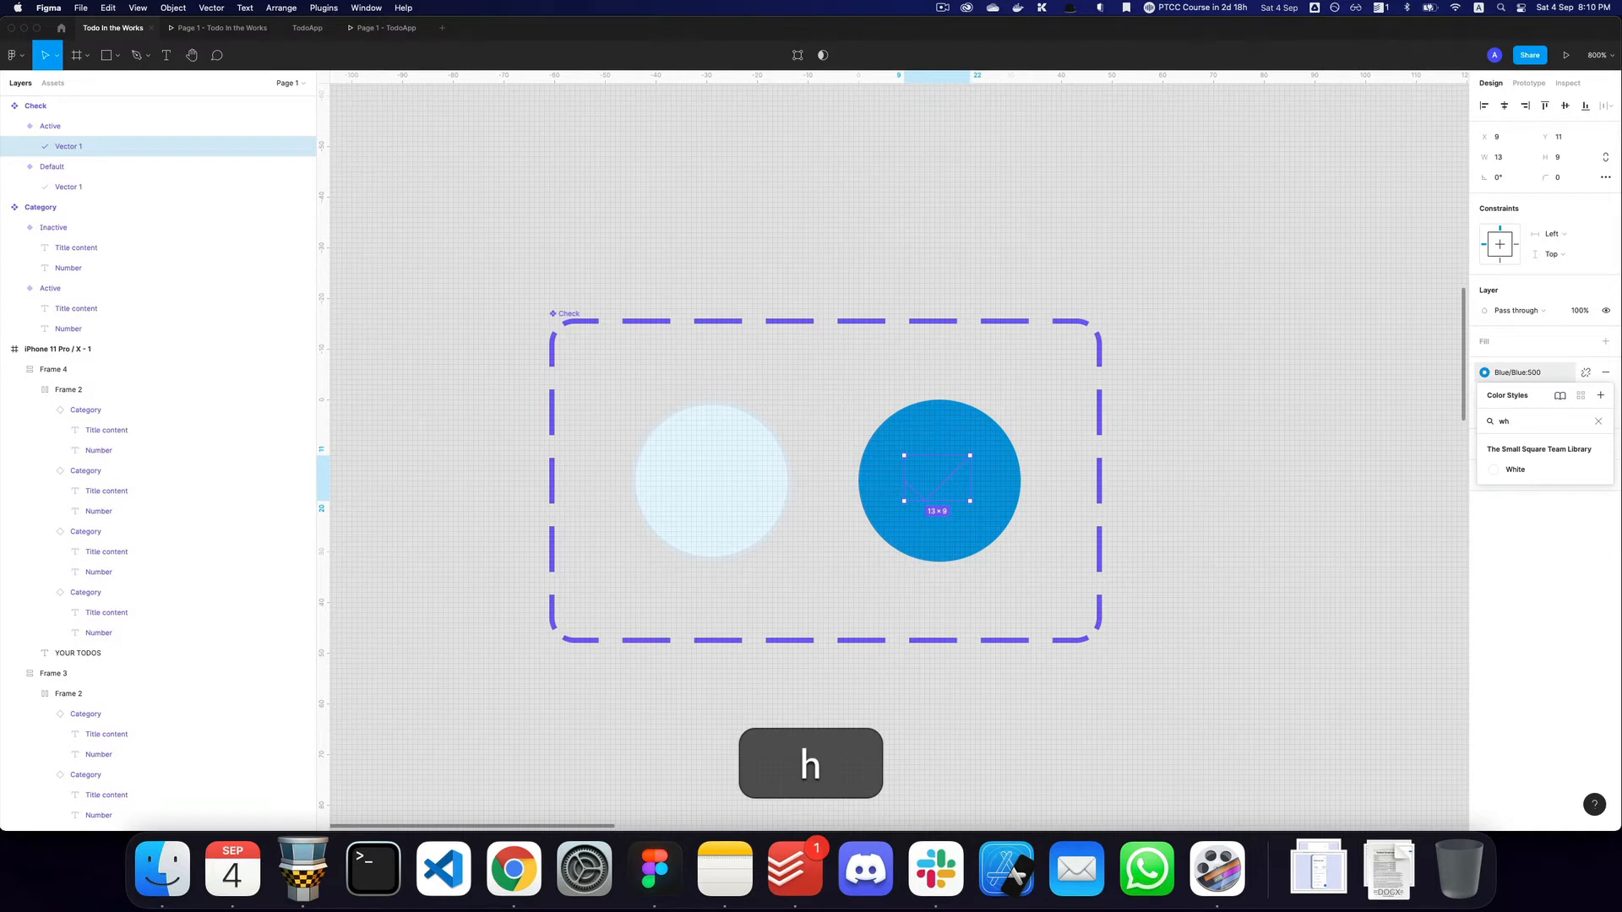
pyautogui.press('Return')
pyautogui.click(1101, 535)
pyautogui.keyDown('alt'); pyautogui.click(1144, 529); pyautogui.keyUp('alt')
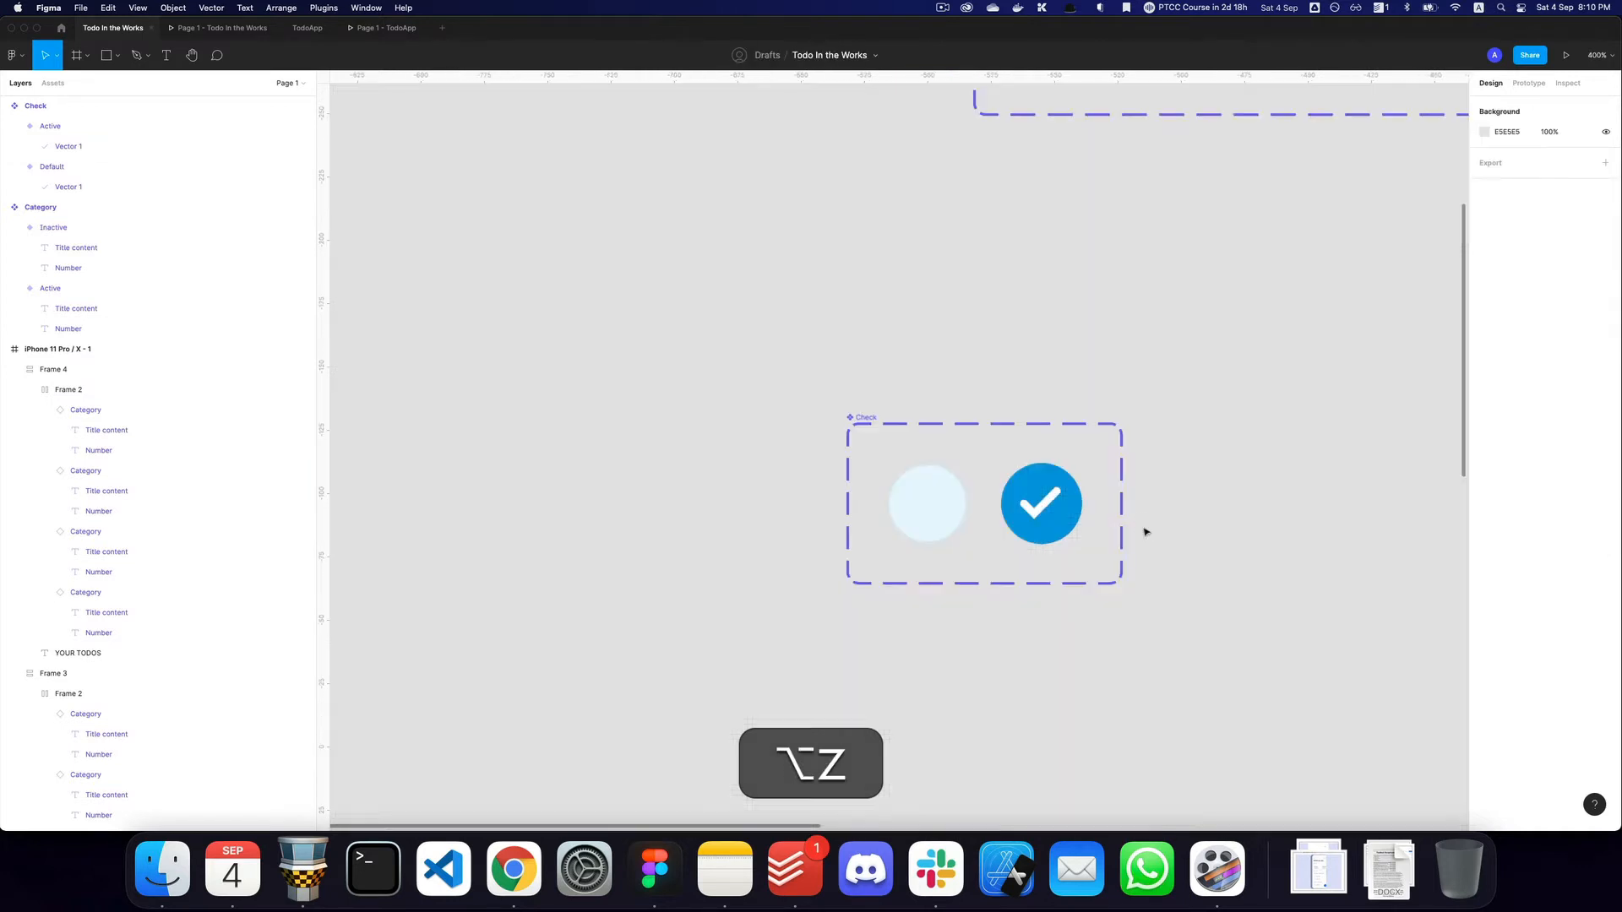
# Center the white check mark in the Active variant's circle and nudge it down one step.
pyautogui.doubleClick(1042, 504)
pyautogui.hotkey('alt', 'h')
pyautogui.hotkey('alt', 'v')
pyautogui.click(1193, 518)
pyautogui.press('space')
pyautogui.moveTo(1181, 518); pyautogui.dragTo(1098, 521)
pyautogui.doubleClick(963, 505)
pyautogui.press('Down')
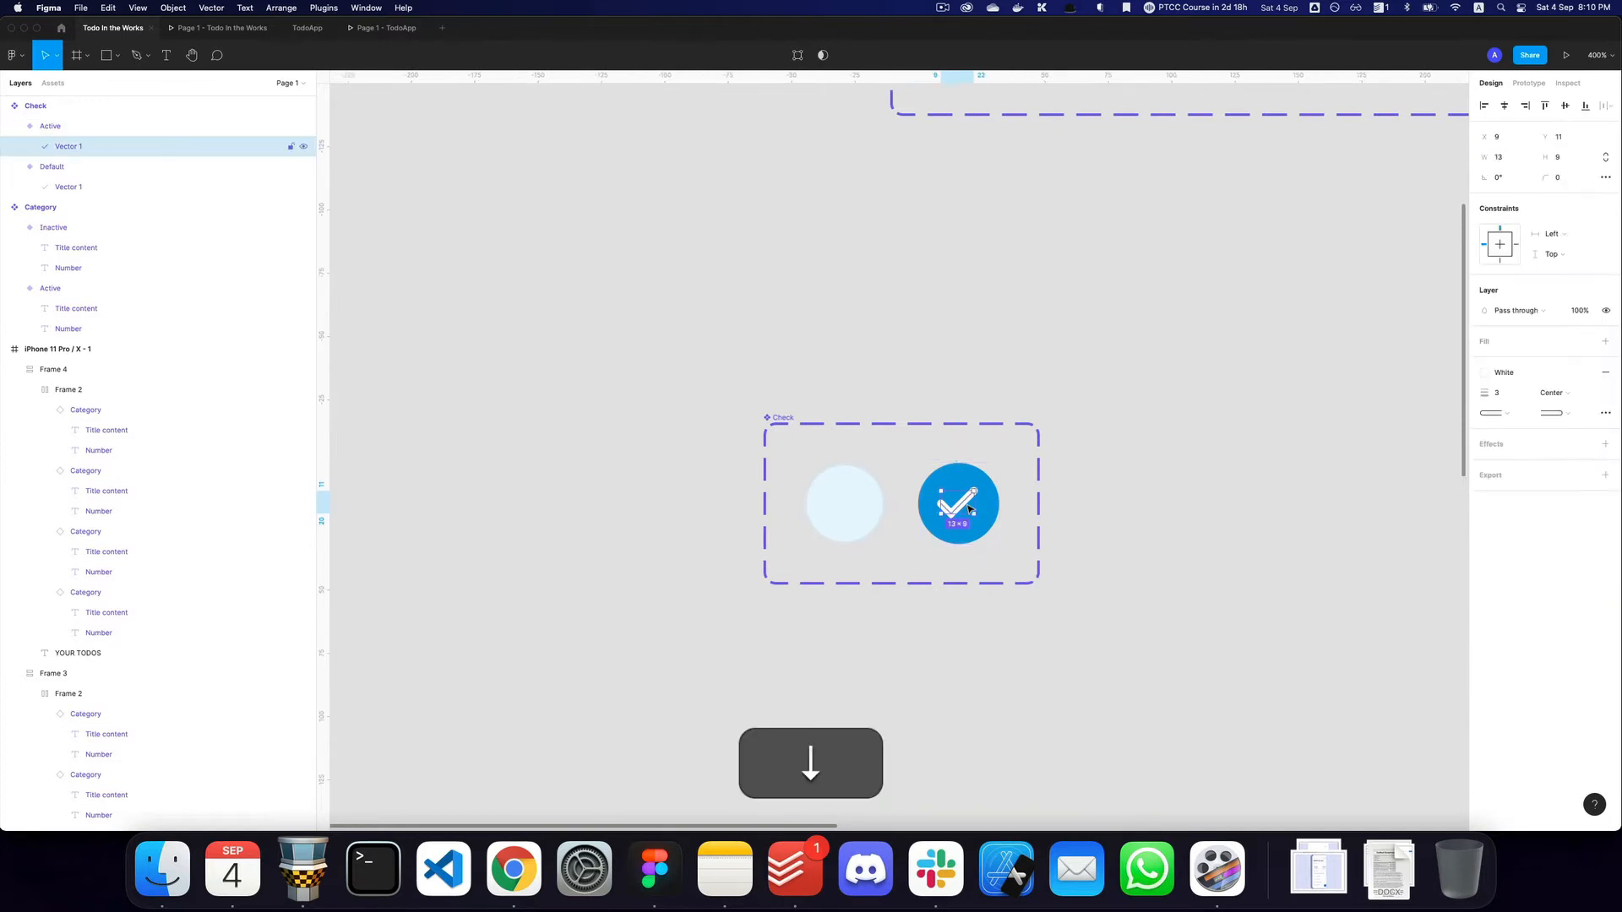
pyautogui.click(1097, 493)
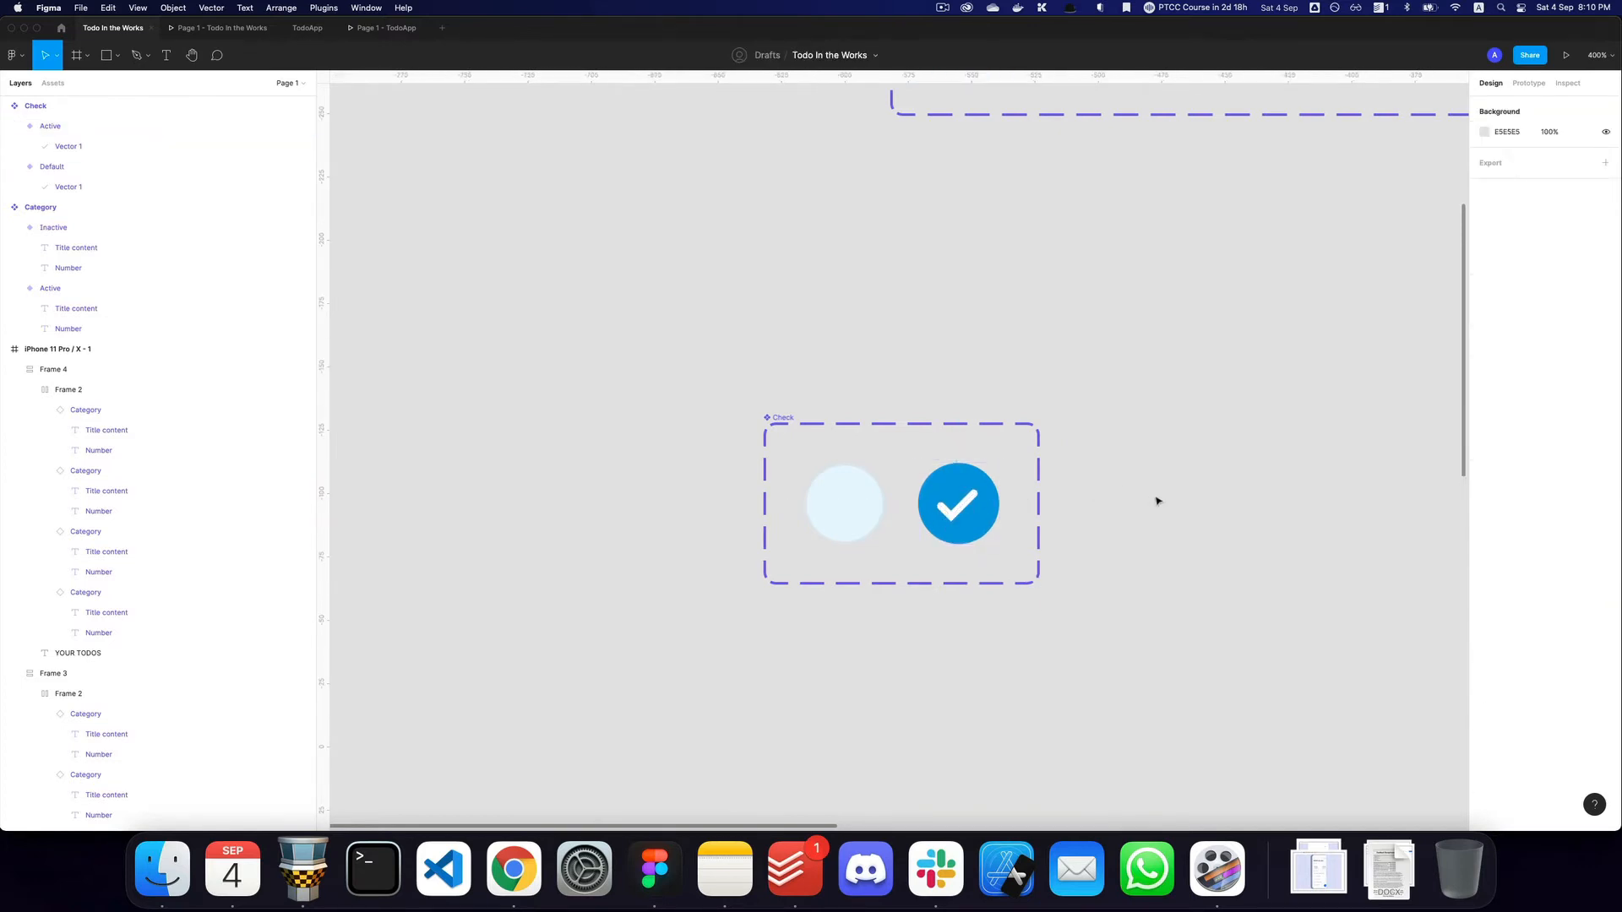
pyautogui.click(854, 518)
pyautogui.hotkey('alt', '9')
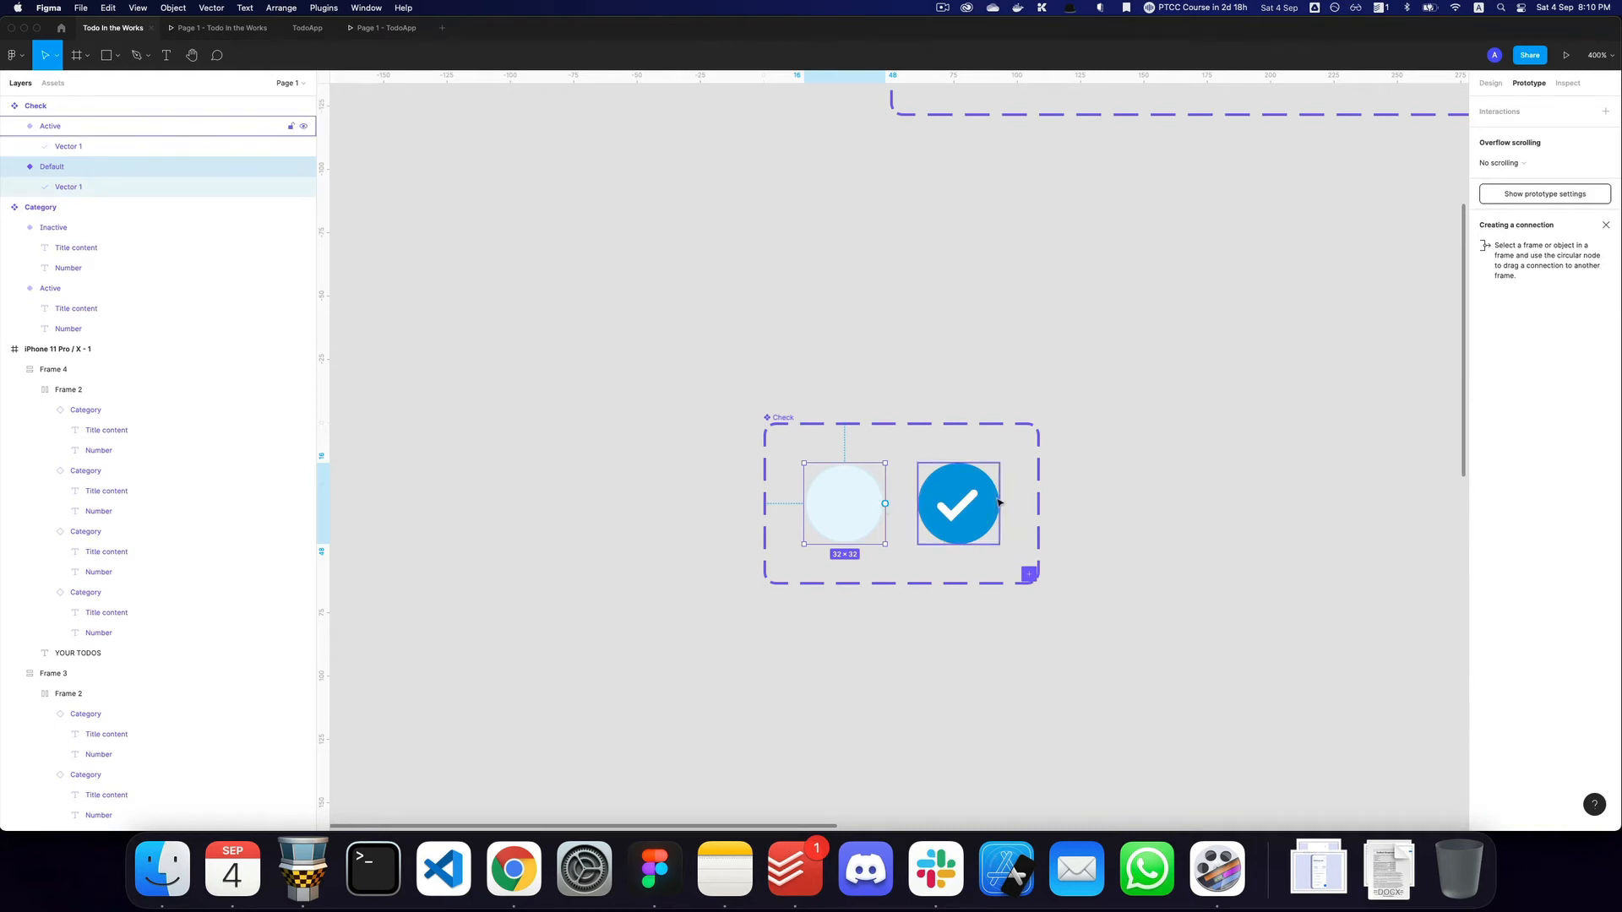
pyautogui.click(1165, 477)
pyautogui.keyDown('alt'); pyautogui.click(1173, 474); pyautogui.keyUp('alt')
pyautogui.hscroll(3, 1202, 474)
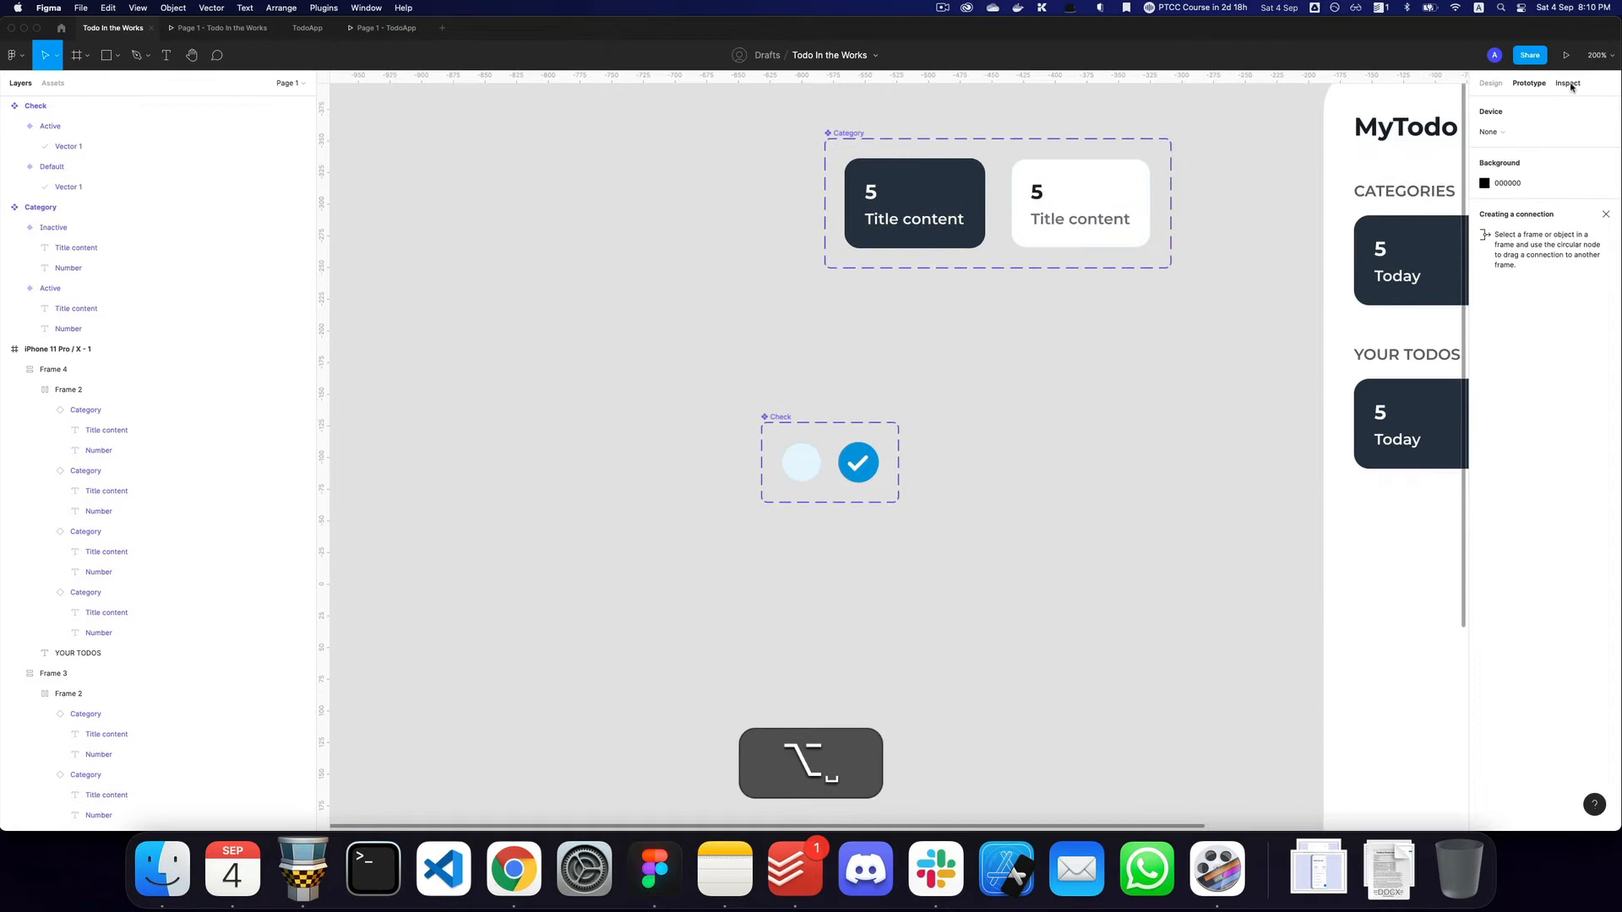
pyautogui.click(1491, 87)
# Examine the todo list items in the TodoApp reference file and return to the Todo In the Works file.
pyautogui.keyDown('alt'); pyautogui.click(1138, 274); pyautogui.keyUp('alt')
pyautogui.moveTo(1123, 277); pyautogui.dragTo(965, 270)
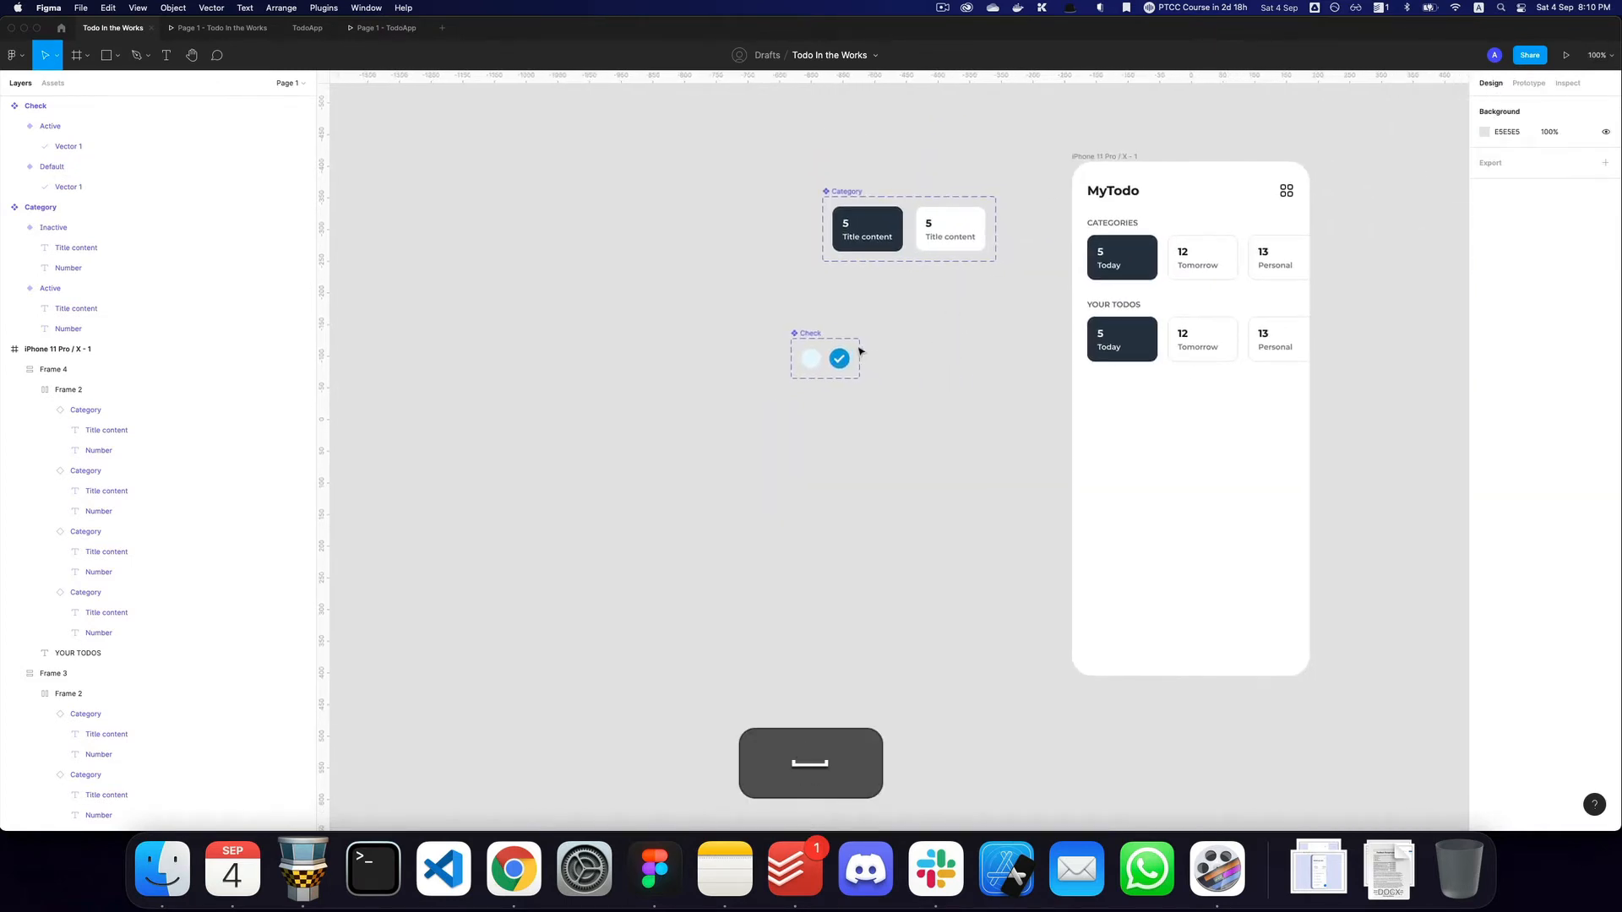
pyautogui.press('z')
pyautogui.moveTo(1115, 379); pyautogui.dragTo(967, 363)
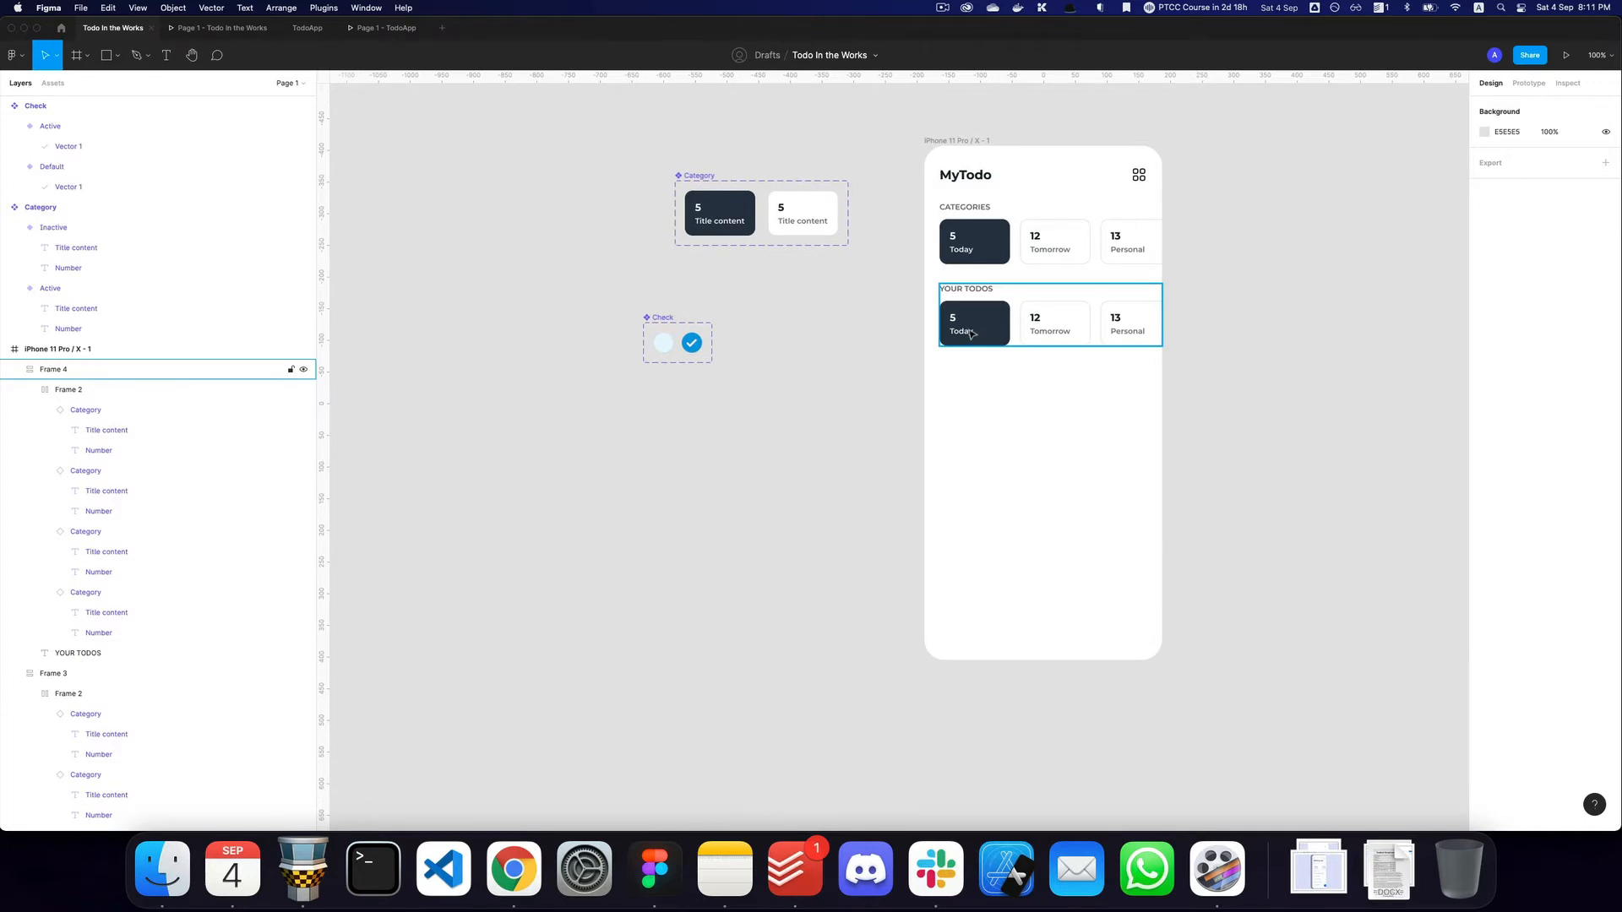
pyautogui.press('super+4')
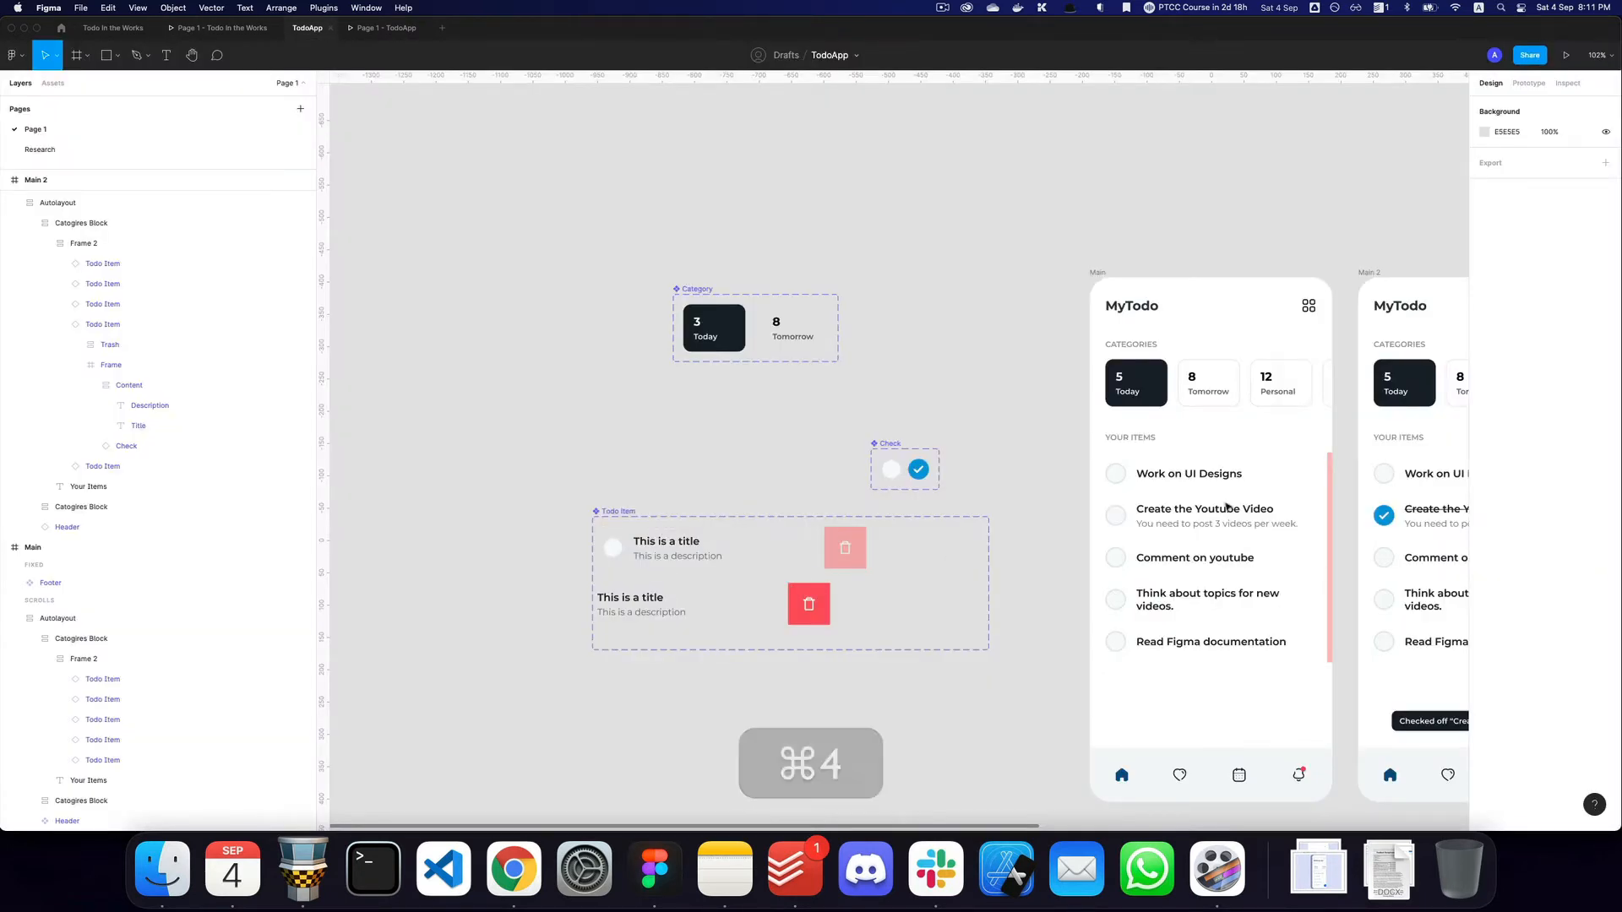
pyautogui.hscroll(5, 1227, 507)
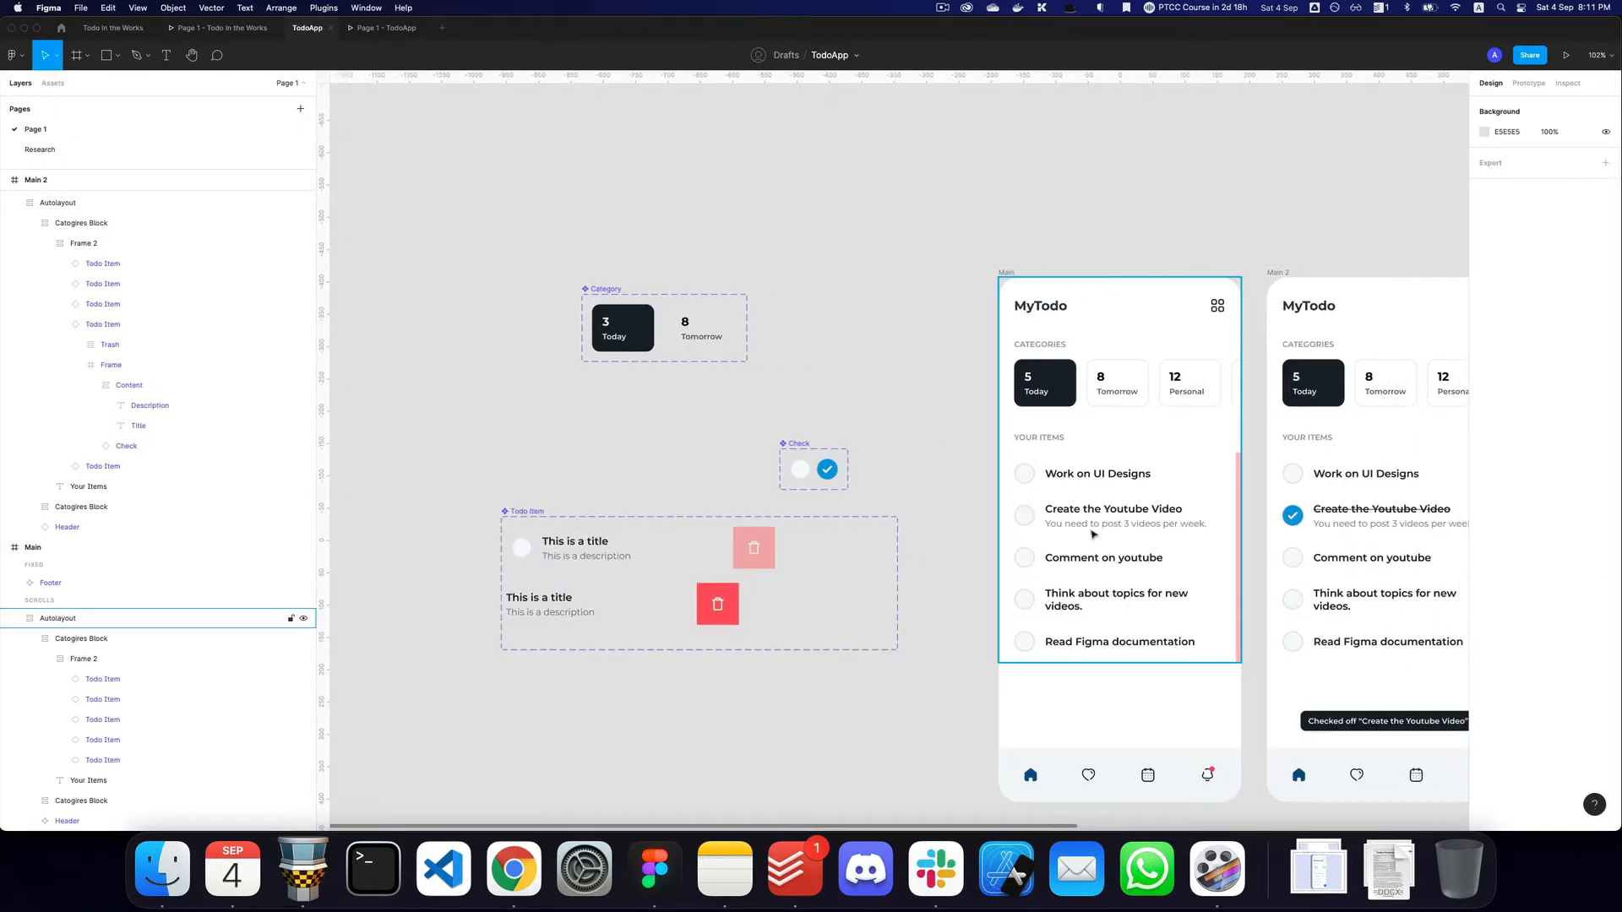
pyautogui.press('super+2')
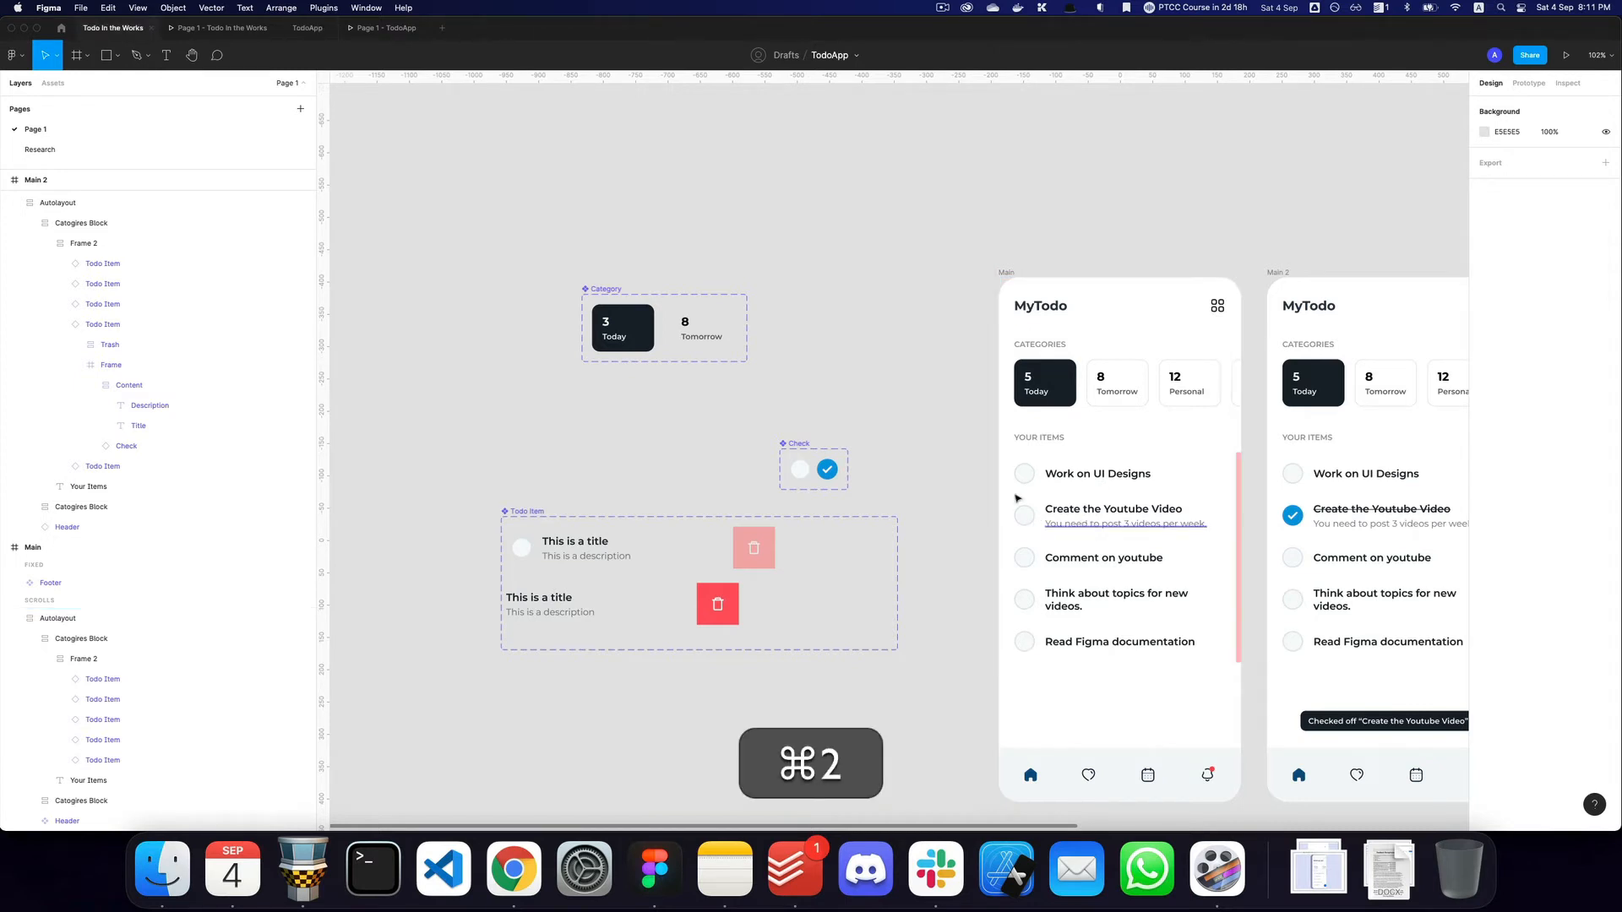
# Place an instance of the default Check variant below the component set and draw a frame about 265 × 94 around it.
pyautogui.press('z')
pyautogui.click(674, 335)
pyautogui.click(679, 356)
pyautogui.moveTo(679, 357); pyautogui.dragTo(626, 555)
pyautogui.press('a')
pyautogui.moveTo(562, 504); pyautogui.dragTo(897, 623)
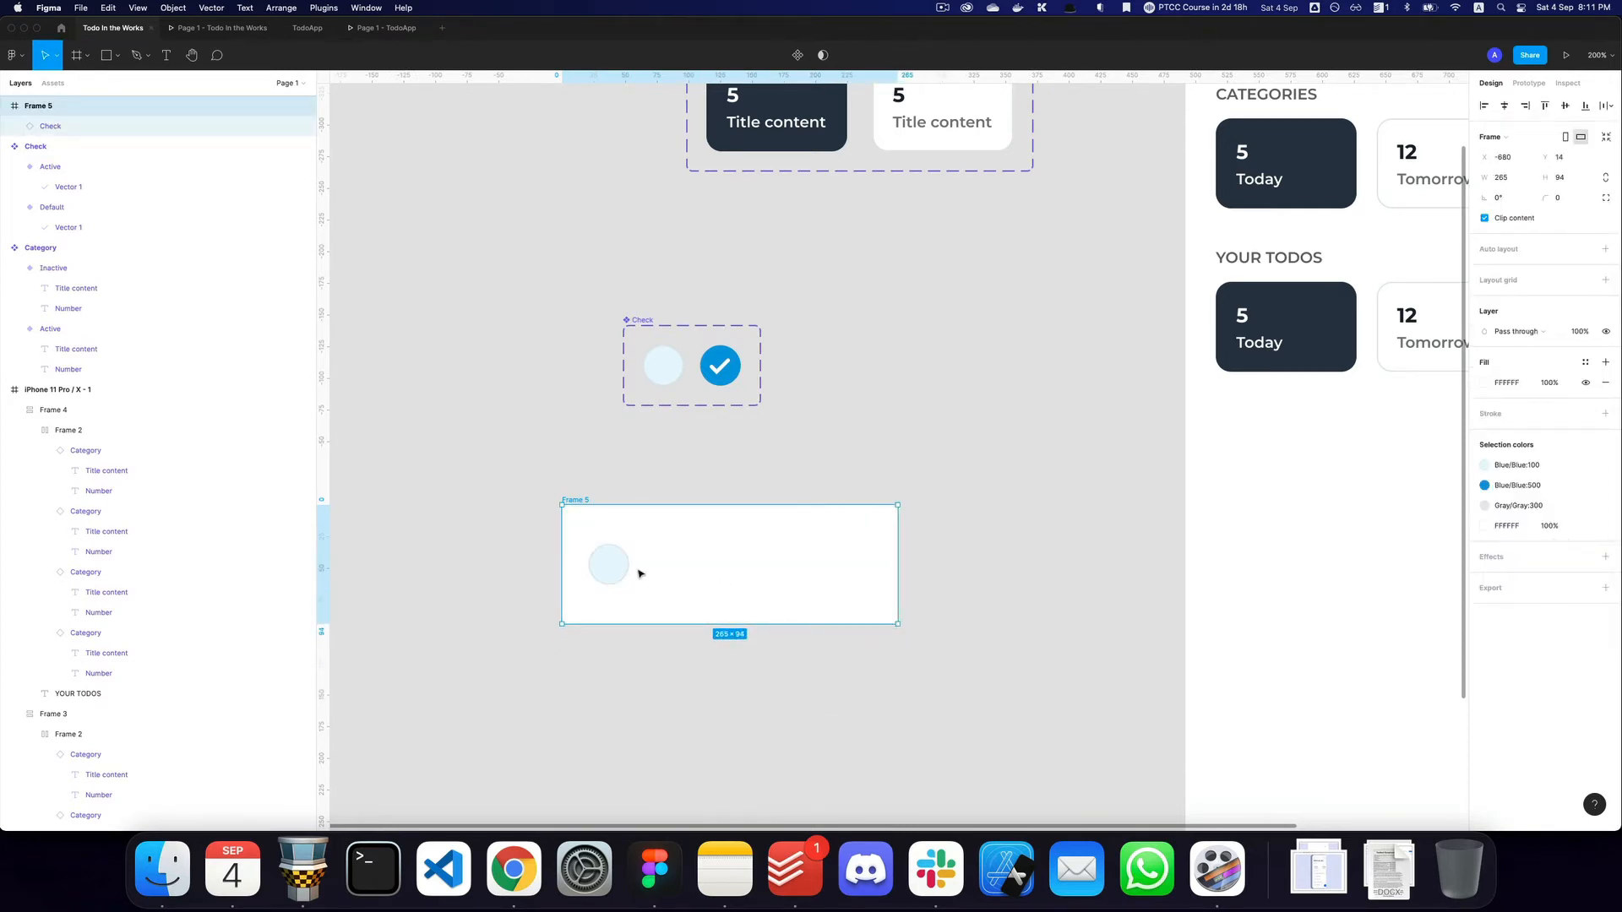
# Add the text "Title" beside the check circle in the new frame.
pyautogui.press('t')
pyautogui.click(655, 562)
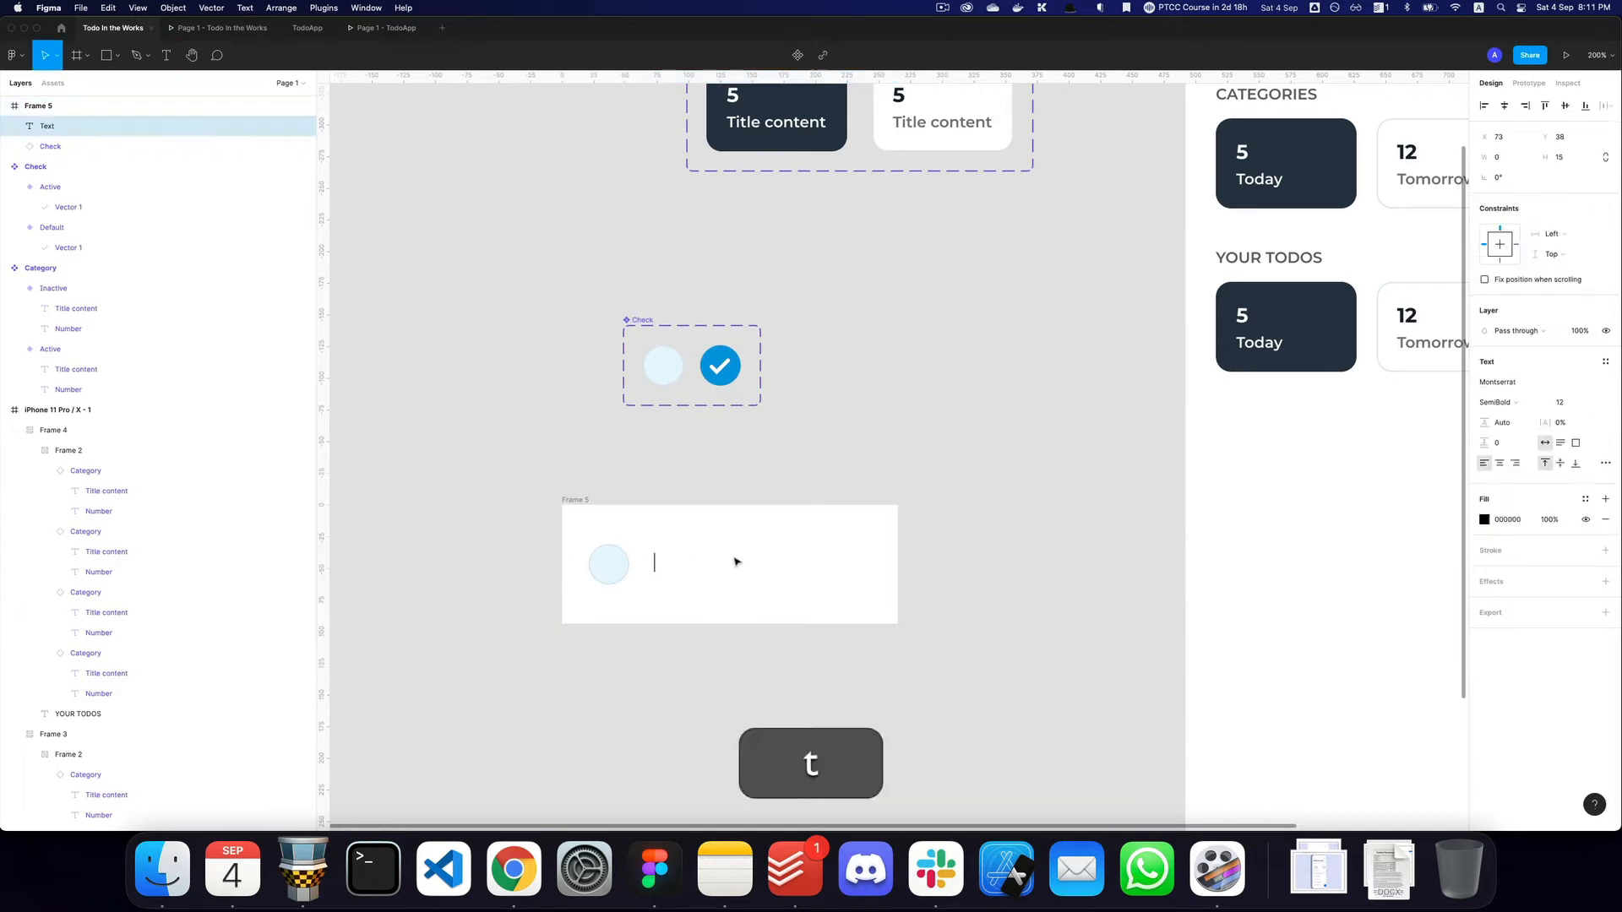
pyautogui.write('Title')
pyautogui.press('Escape')
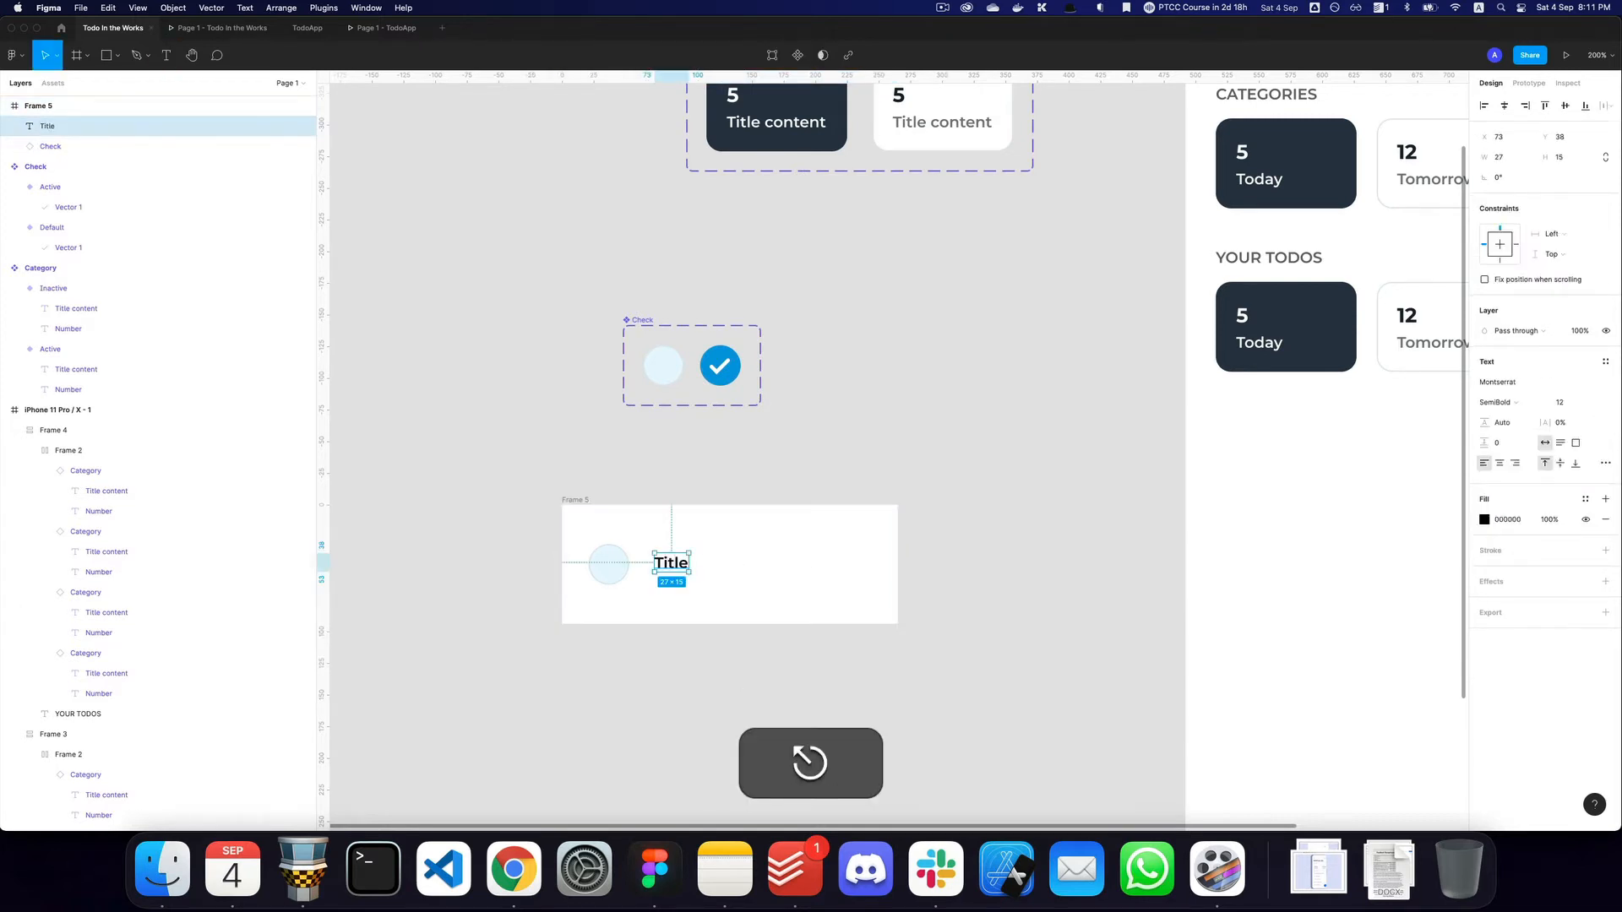
# Inspect the description text's style in the TodoApp file's Todo Item component and return to the working file.
pyautogui.press('super+3')
pyautogui.press('super+4')
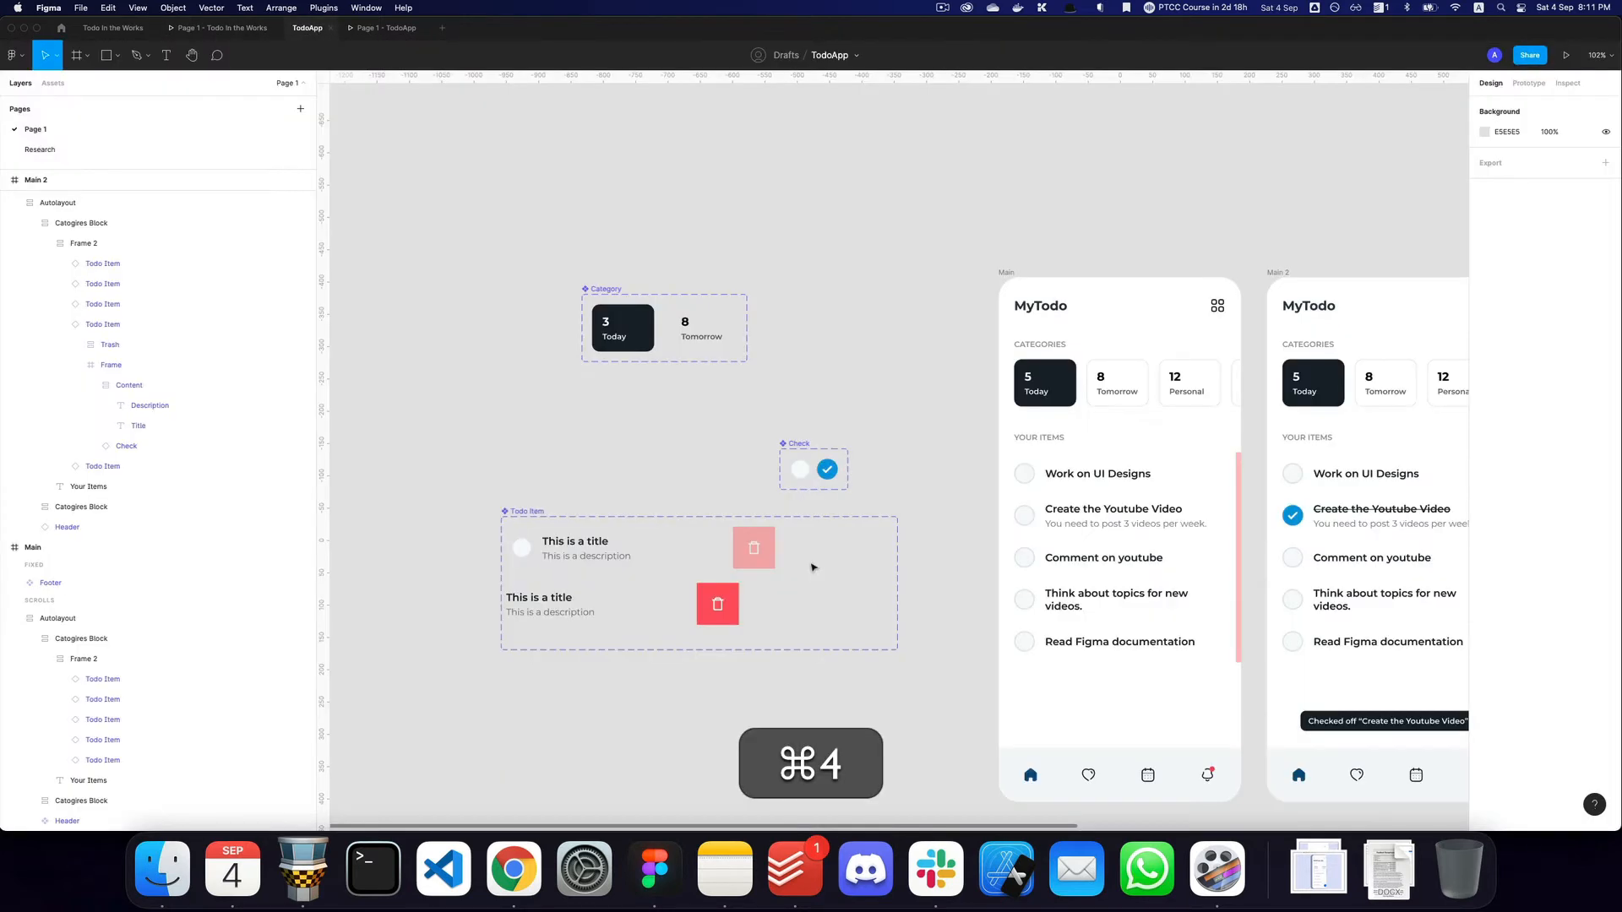
pyautogui.keyDown('super'); pyautogui.click(600, 549); pyautogui.keyUp('super')
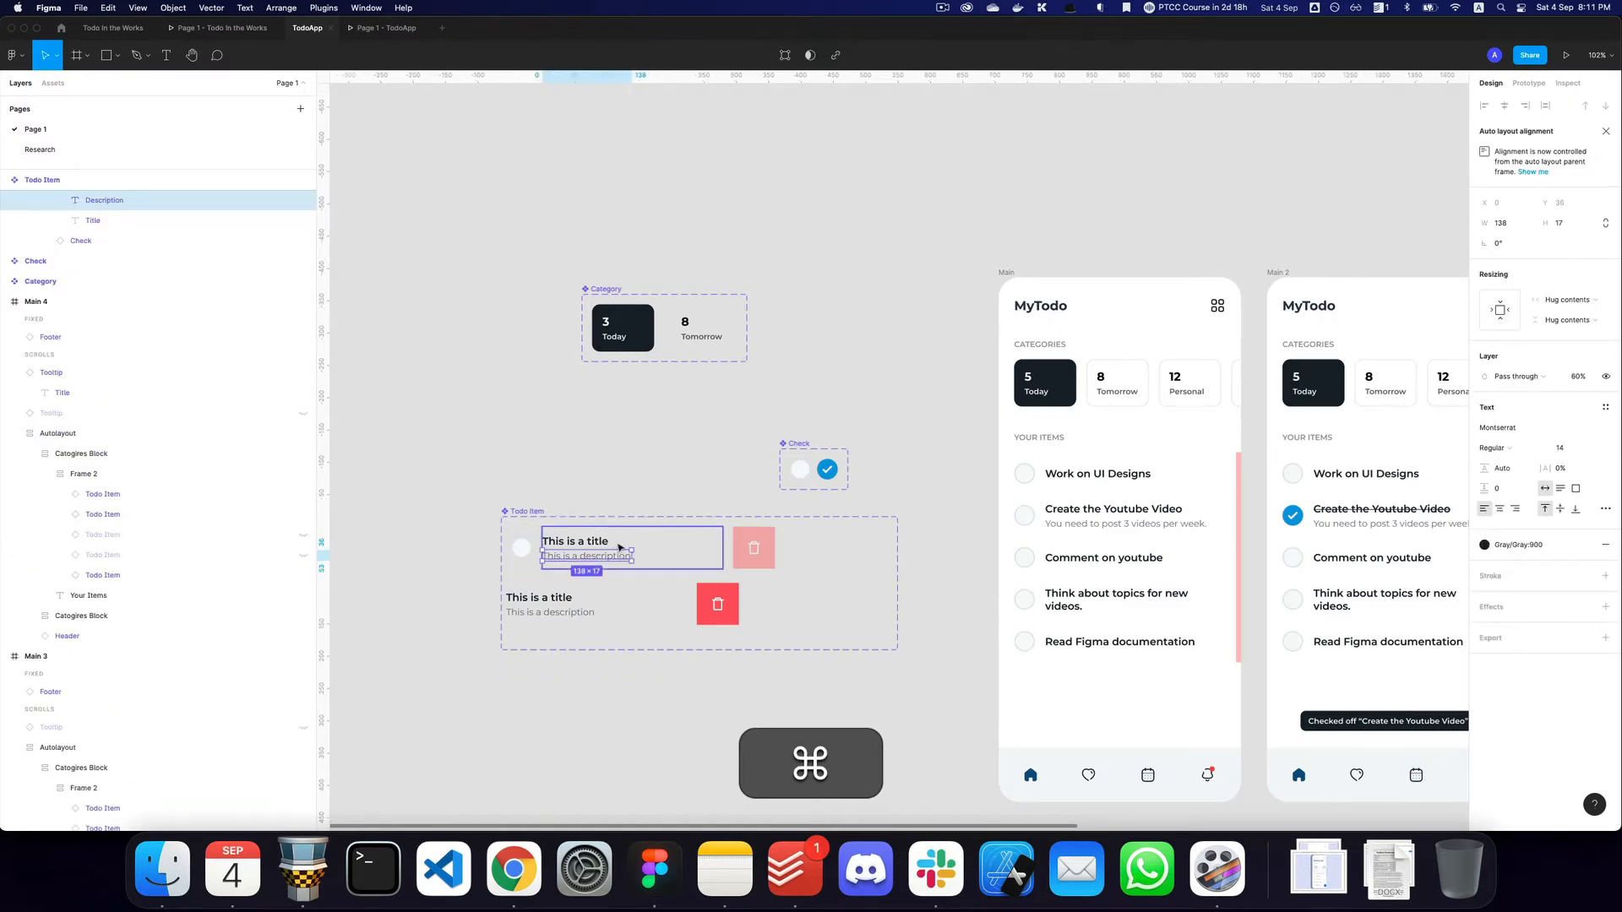
pyautogui.press('super+2')
# Duplicate the "Title" text directly below itself and change the copy to "This is a description".
pyautogui.press('z')
pyautogui.click(668, 564)
pyautogui.moveTo(668, 563); pyautogui.dragTo(681, 601)
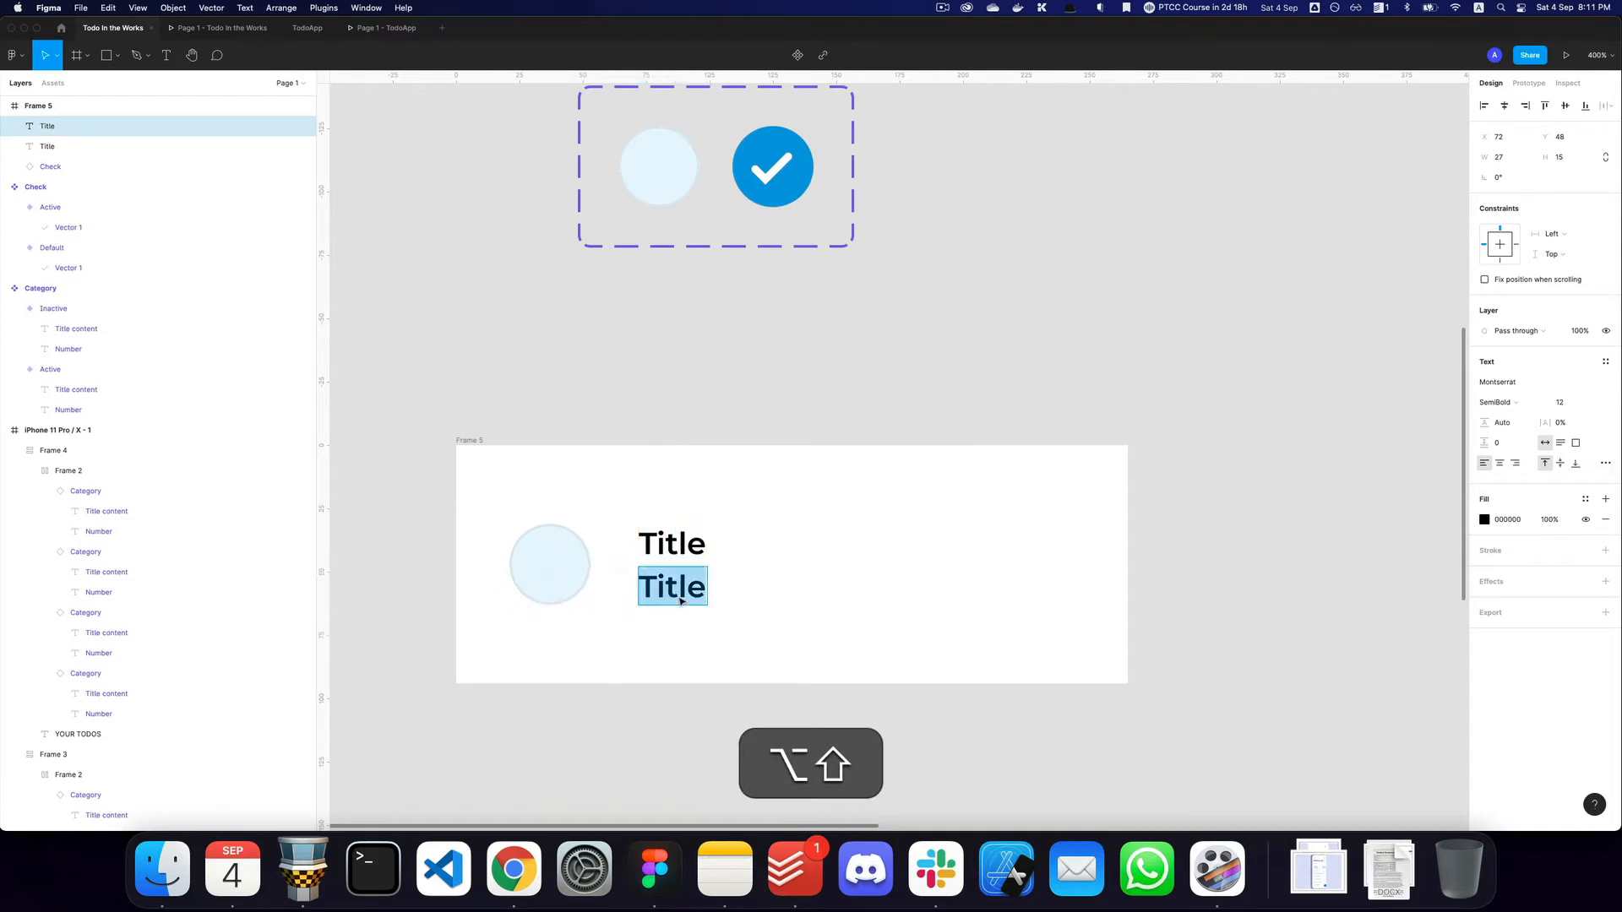
pyautogui.write('This is')
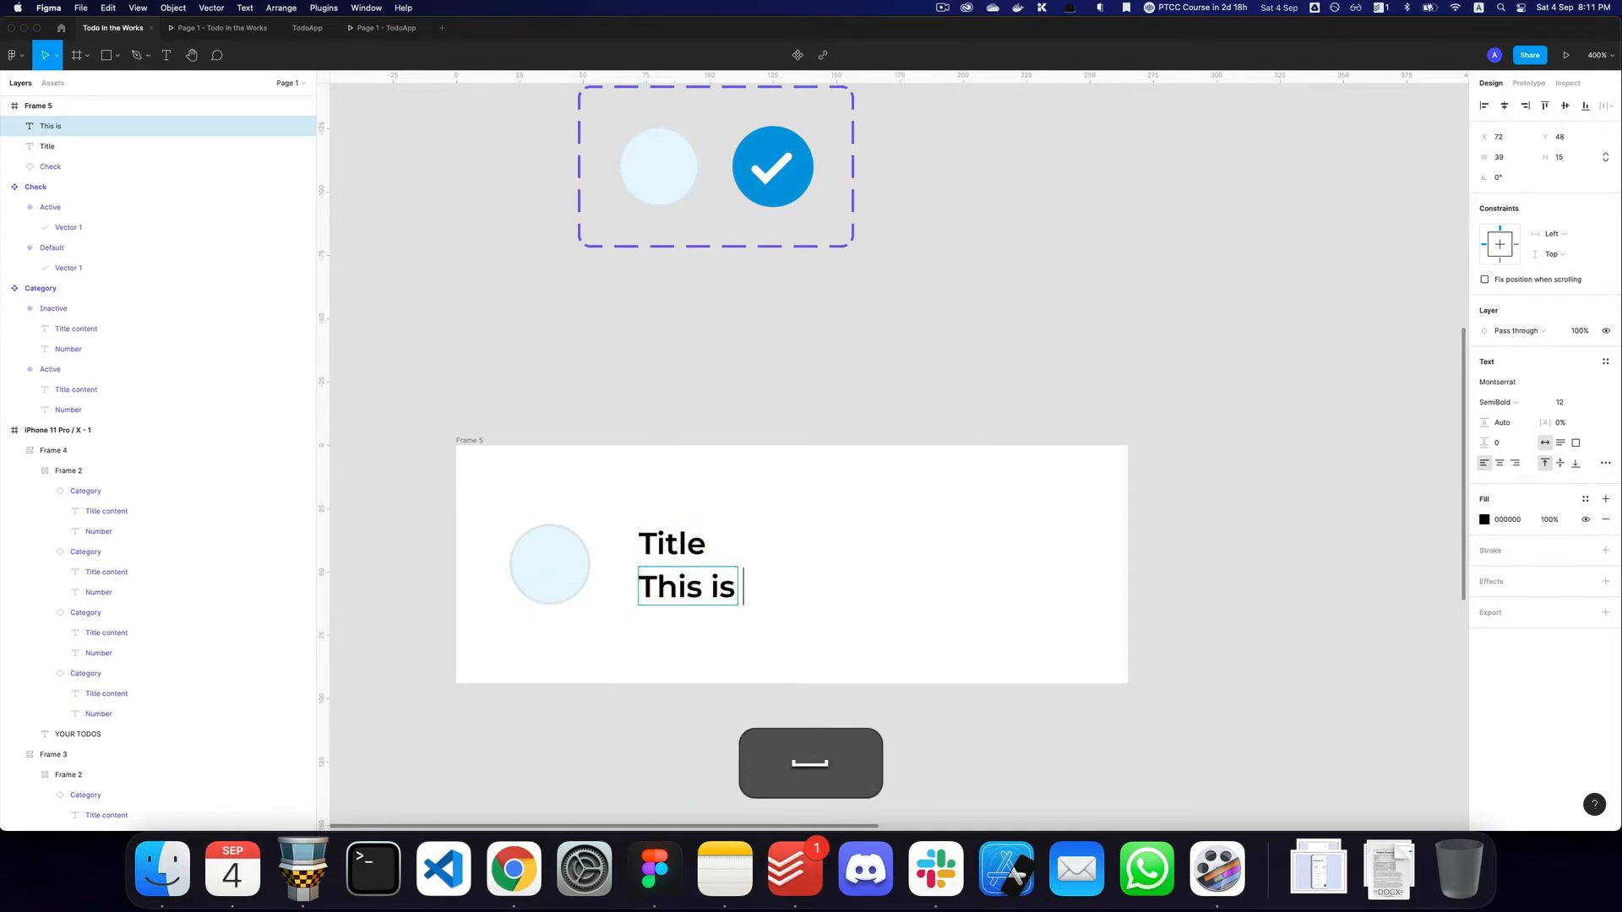
pyautogui.press('Escape')
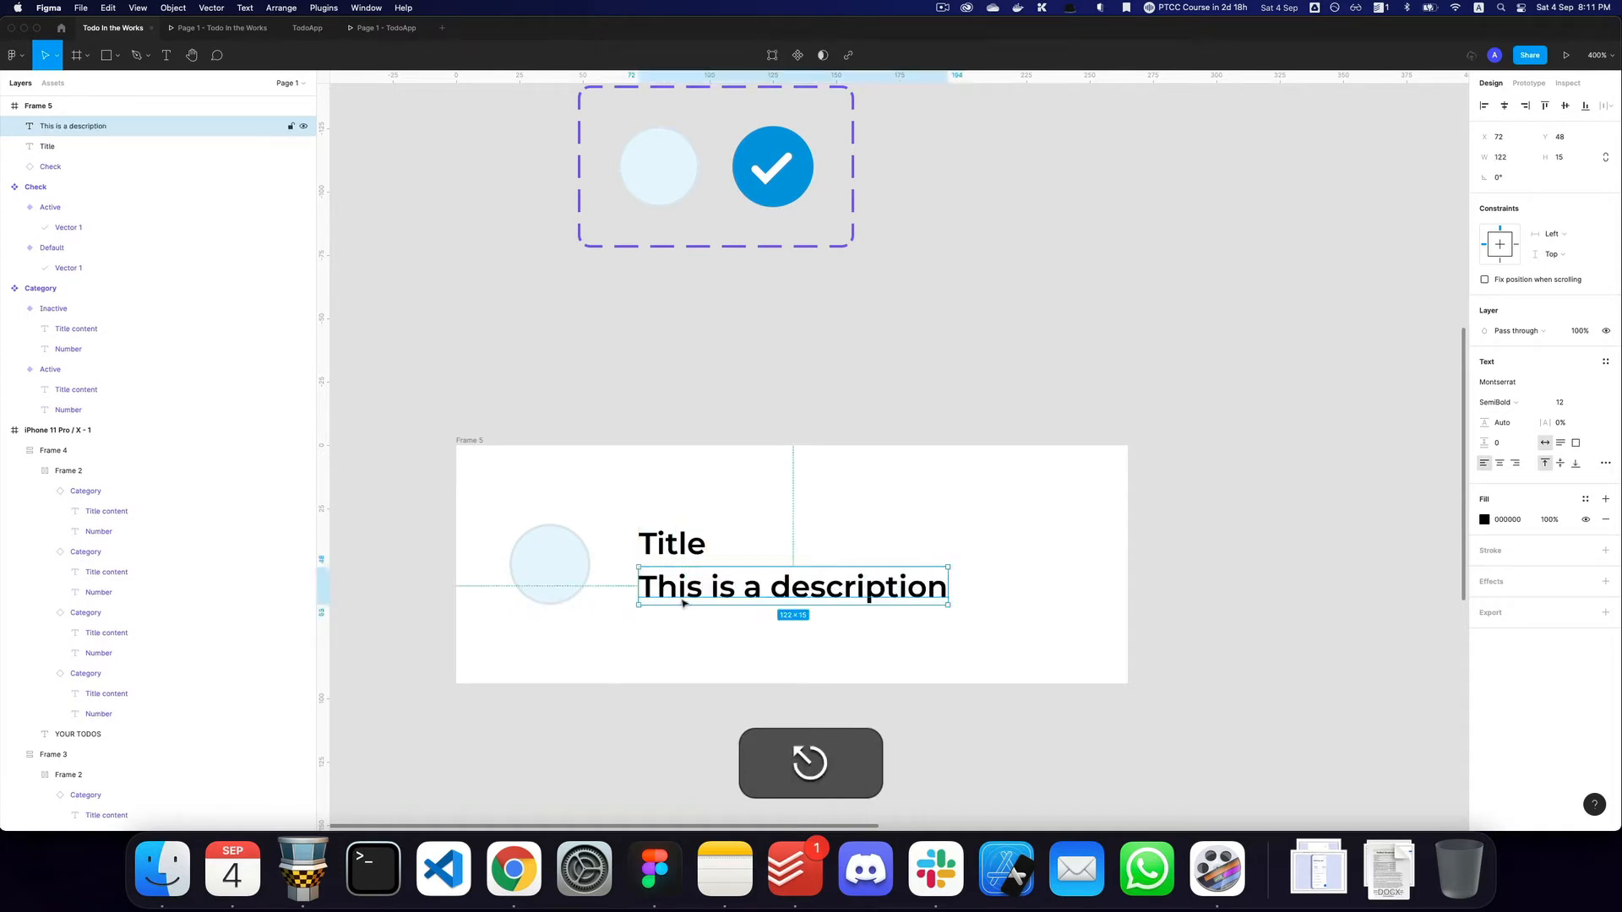
# Group the "Title" and "This is a description" texts together in an auto layout frame.
pyautogui.keyDown('super'); pyautogui.click(668, 551); pyautogui.keyUp('super')
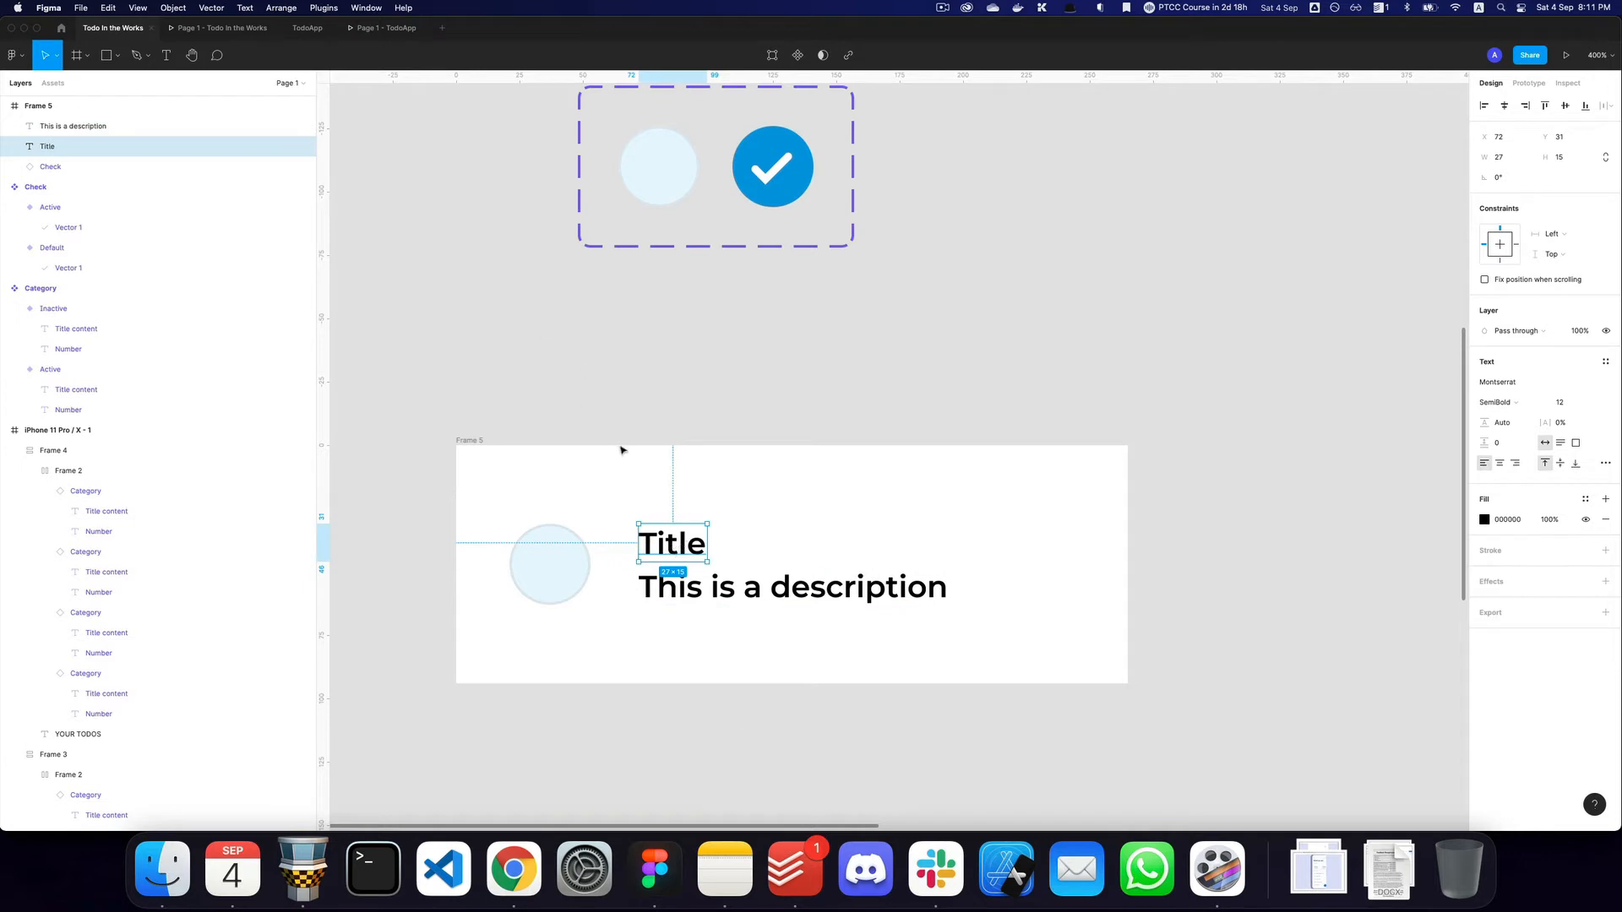
pyautogui.click(711, 509)
pyautogui.click(689, 546)
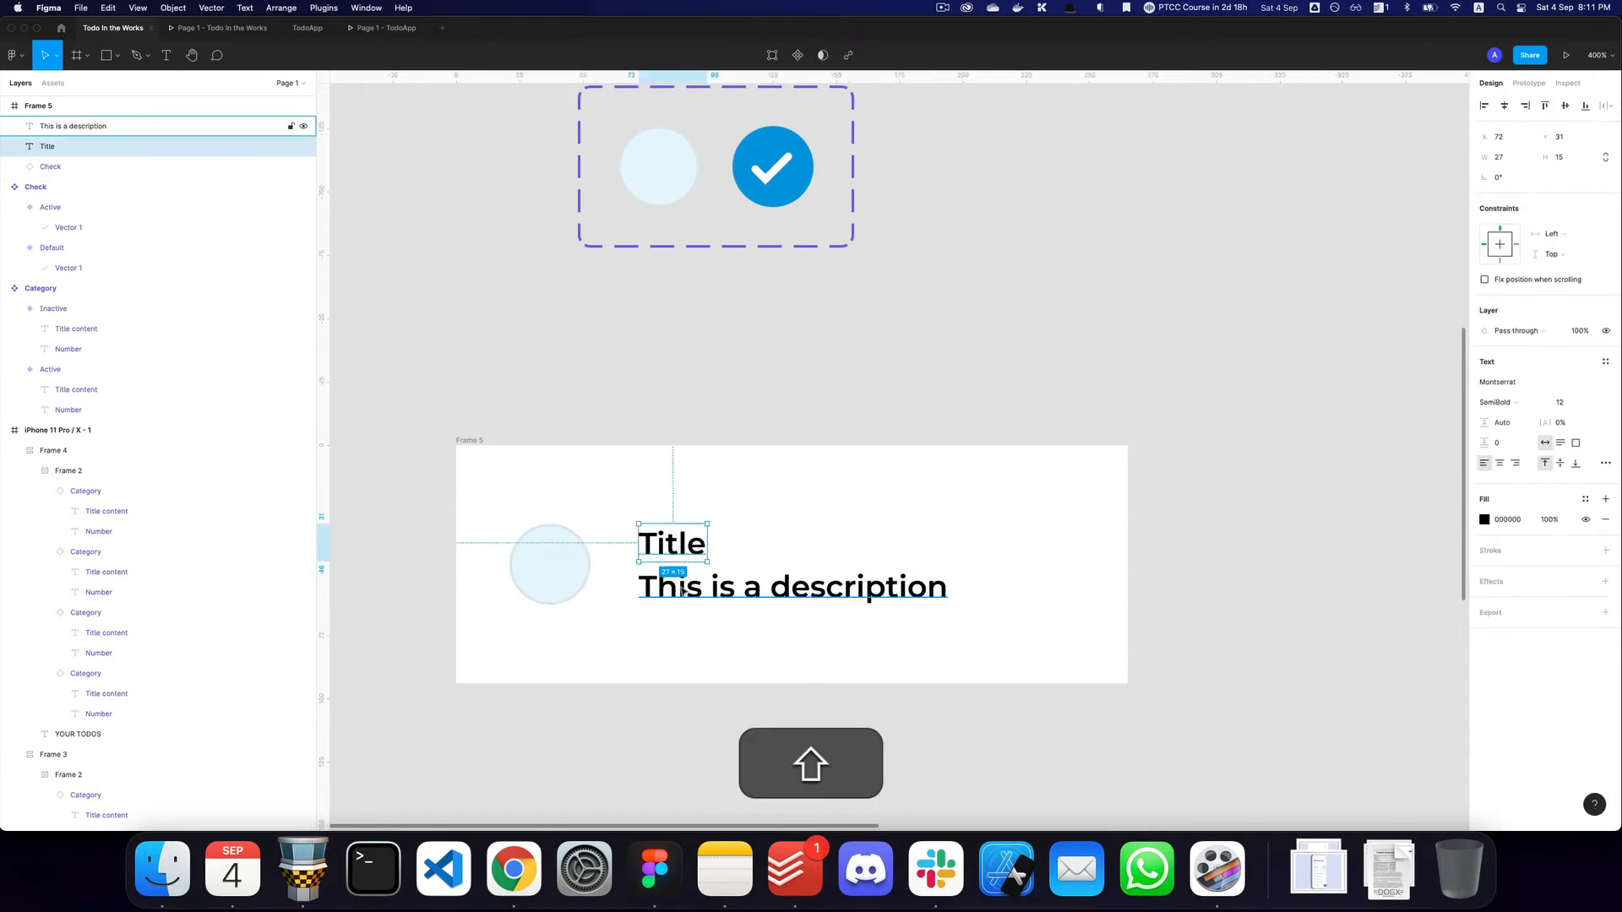
pyautogui.keyDown('shift'); pyautogui.click(709, 588); pyautogui.keyUp('shift')
pyautogui.hotkey('shift', 'a')
# Set the description text's font weight to Regular and its opacity to 60%.
pyautogui.keyDown('super'); pyautogui.click(745, 587); pyautogui.keyUp('super')
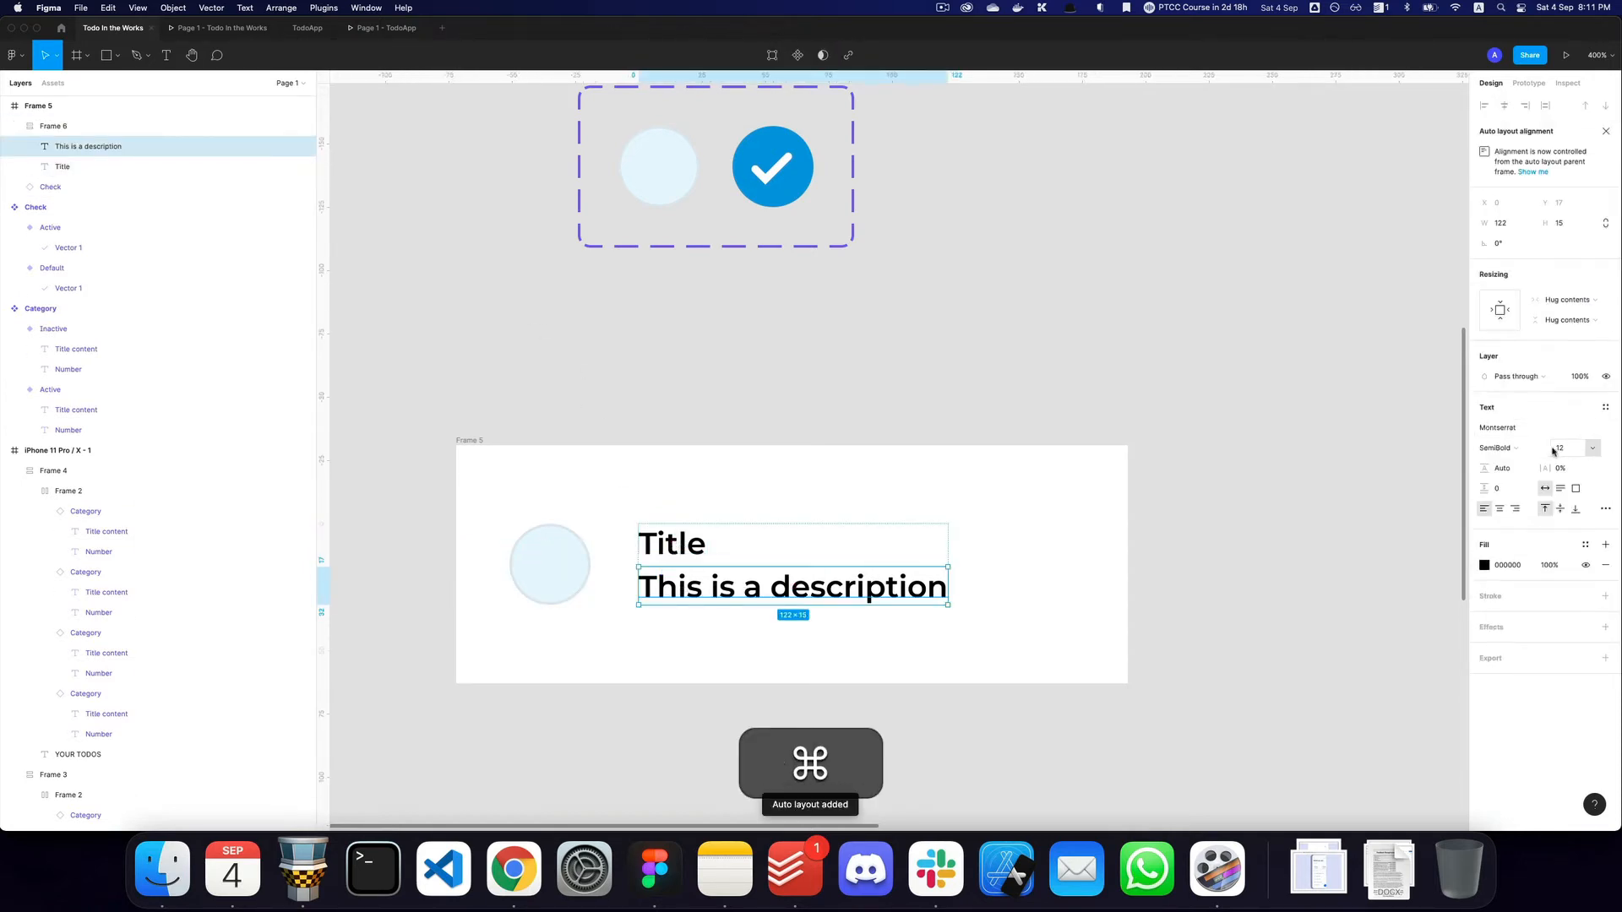
pyautogui.click(1495, 448)
pyautogui.click(1499, 427)
pyautogui.press('6')
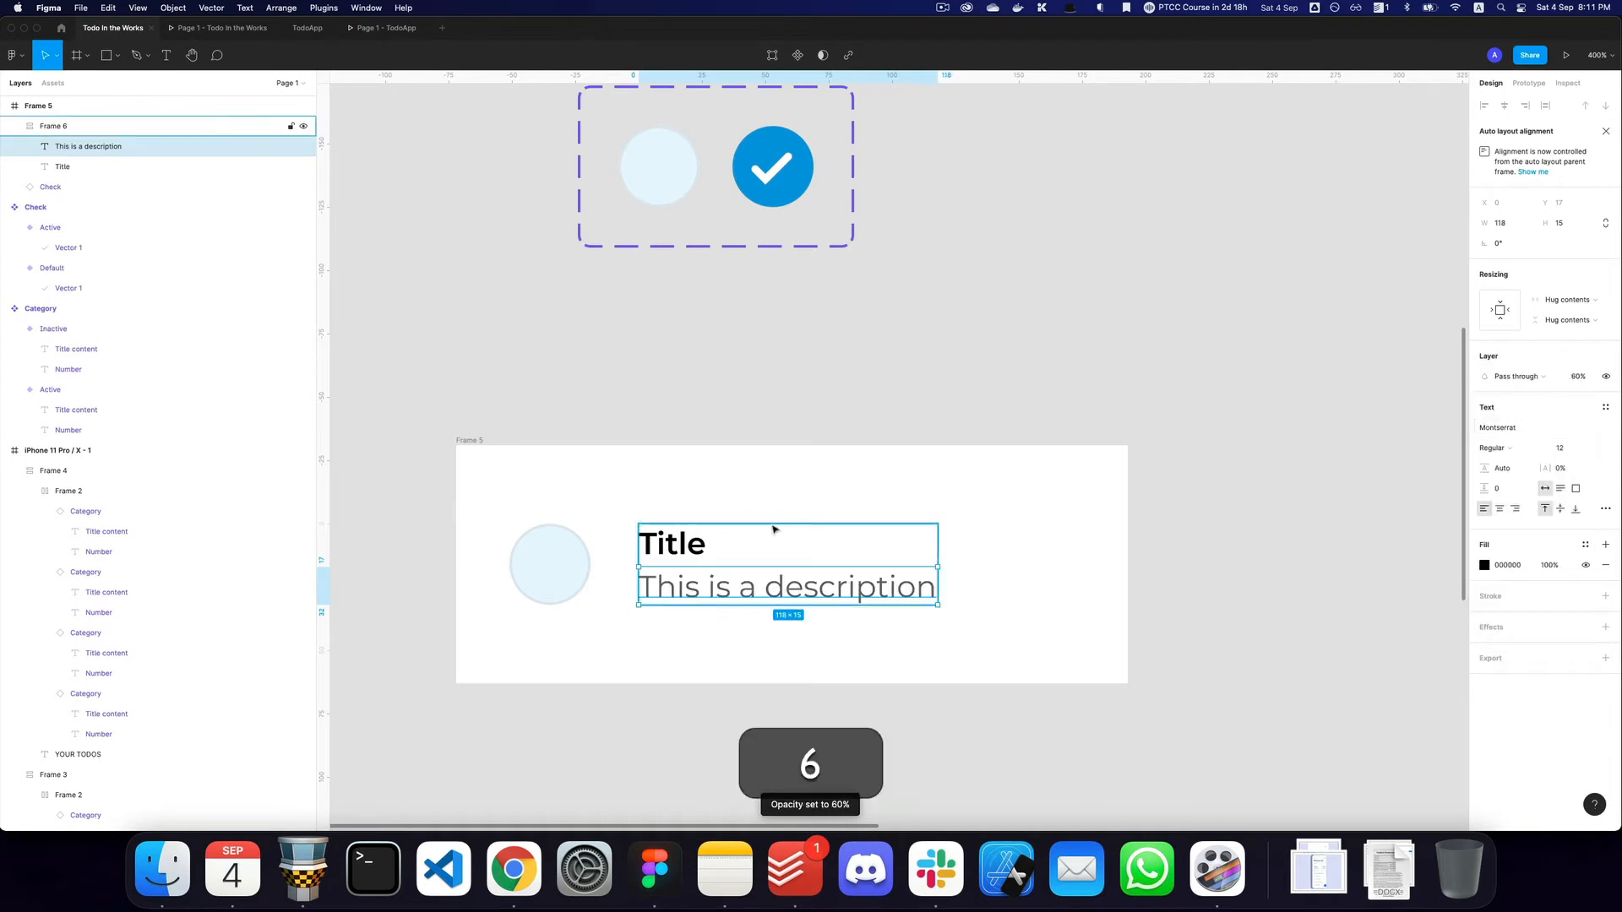
# Increase the "Title" text's font size to 16.
pyautogui.click(689, 541)
pyautogui.press('super+shift+period')
pyautogui.press('super+shift+period')
pyautogui.press('super+shift+period')
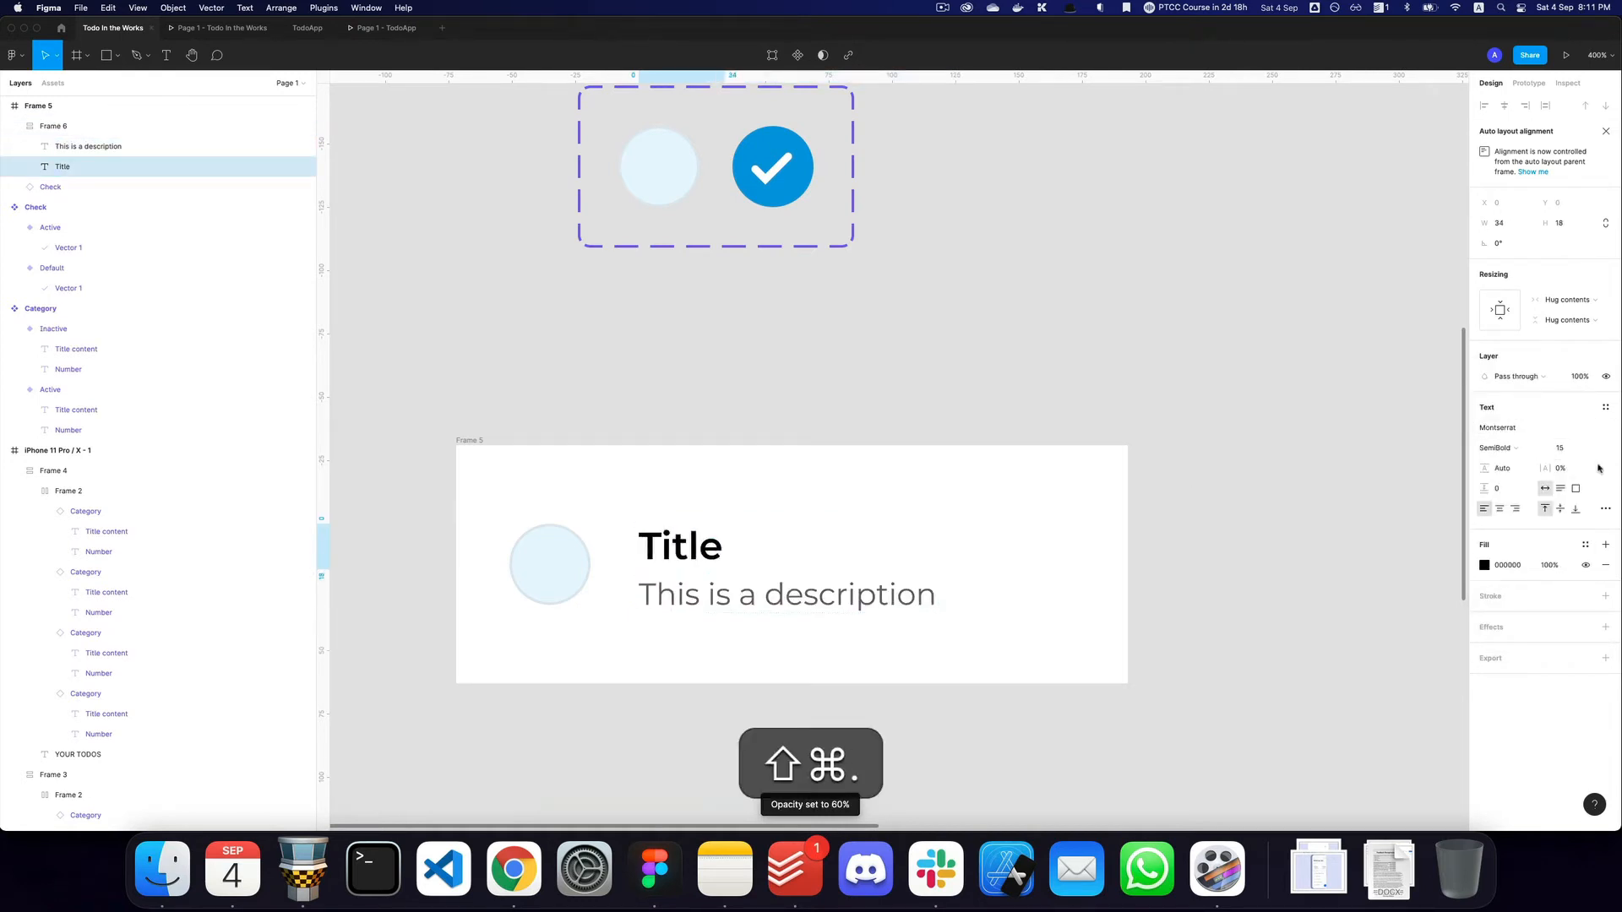
pyautogui.press('super+shift+period')
pyautogui.click(1278, 474)
# Apply auto layout to the outer frame holding the check circle and the text group.
pyautogui.click(933, 579)
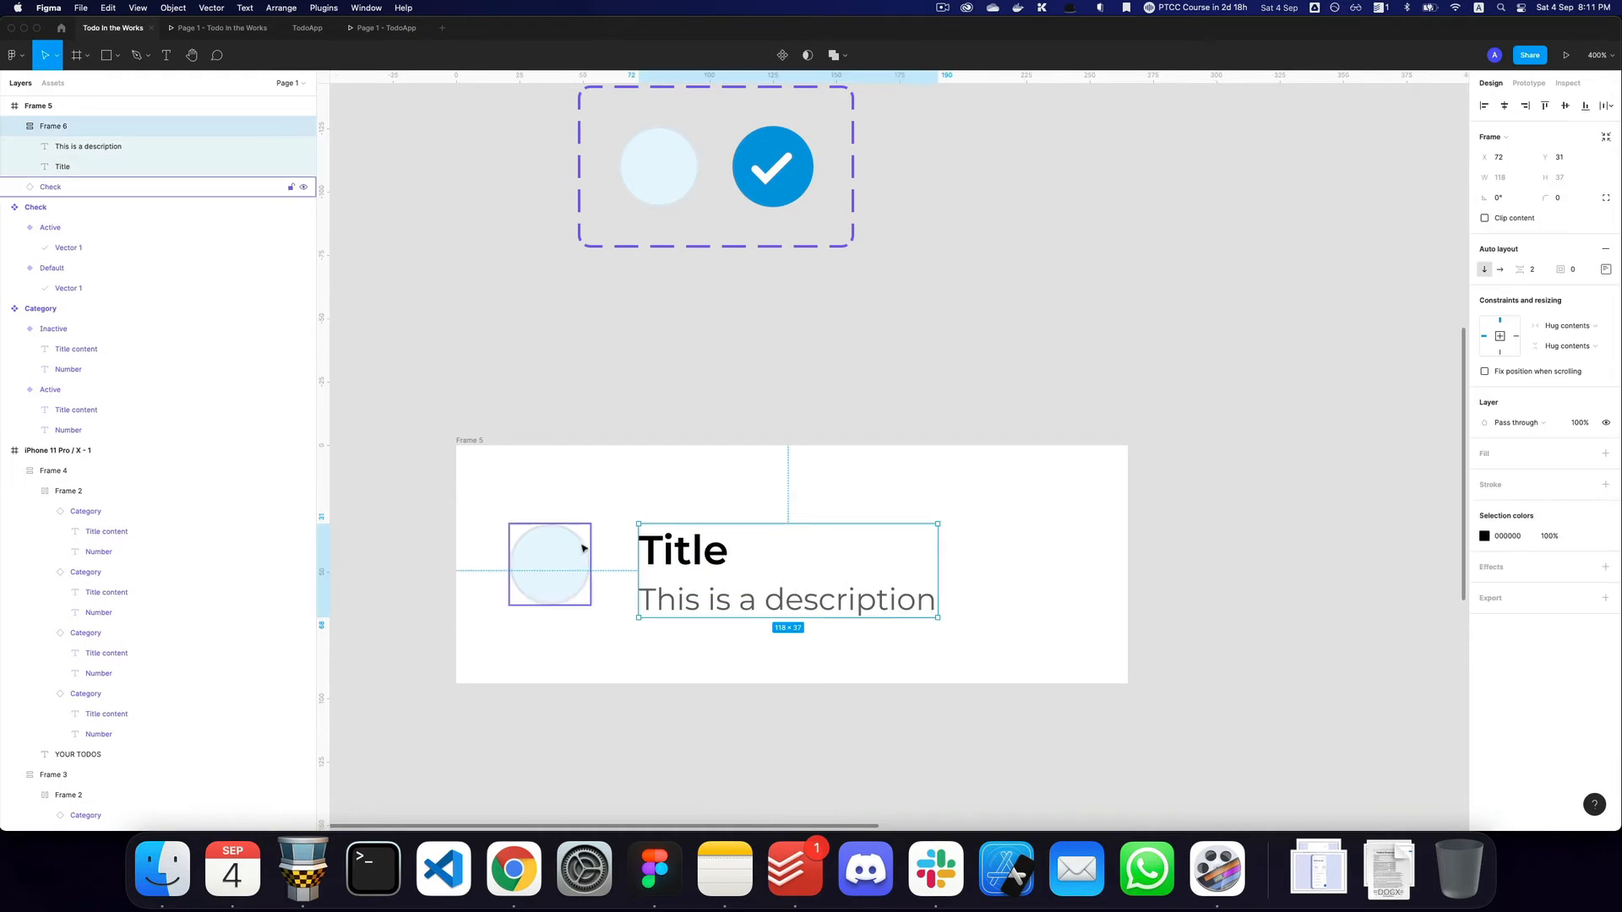
pyautogui.keyDown('shift'); pyautogui.click(581, 551); pyautogui.keyUp('shift')
pyautogui.click(470, 440)
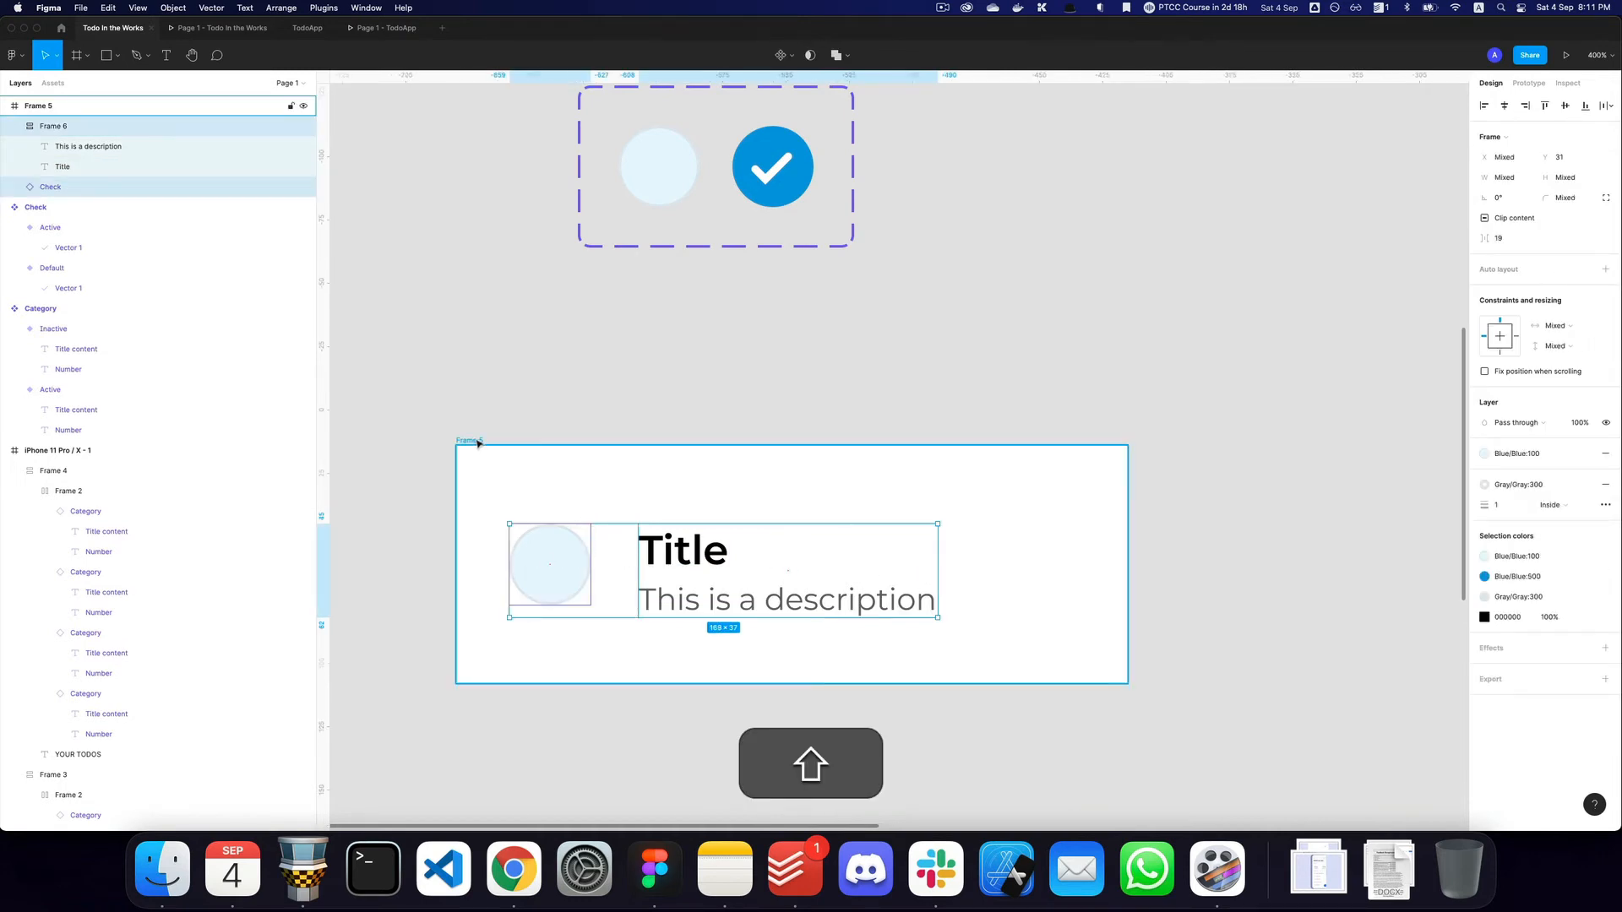
pyautogui.hotkey('shift', 'a')
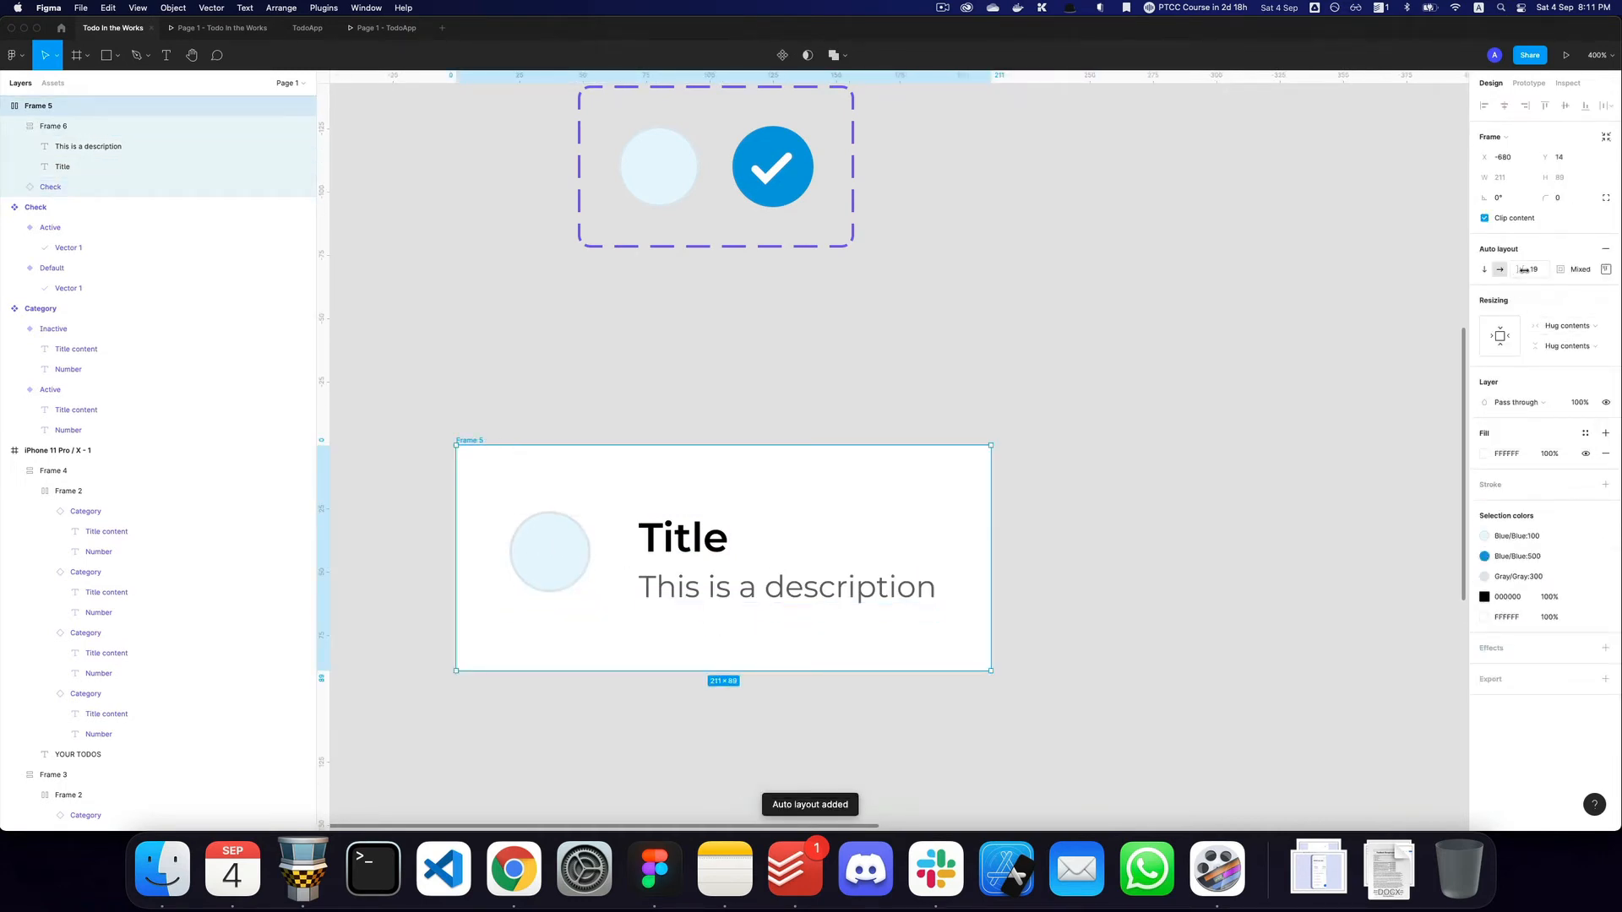
pyautogui.write('16')
pyautogui.press('Return')
pyautogui.press('super+z')
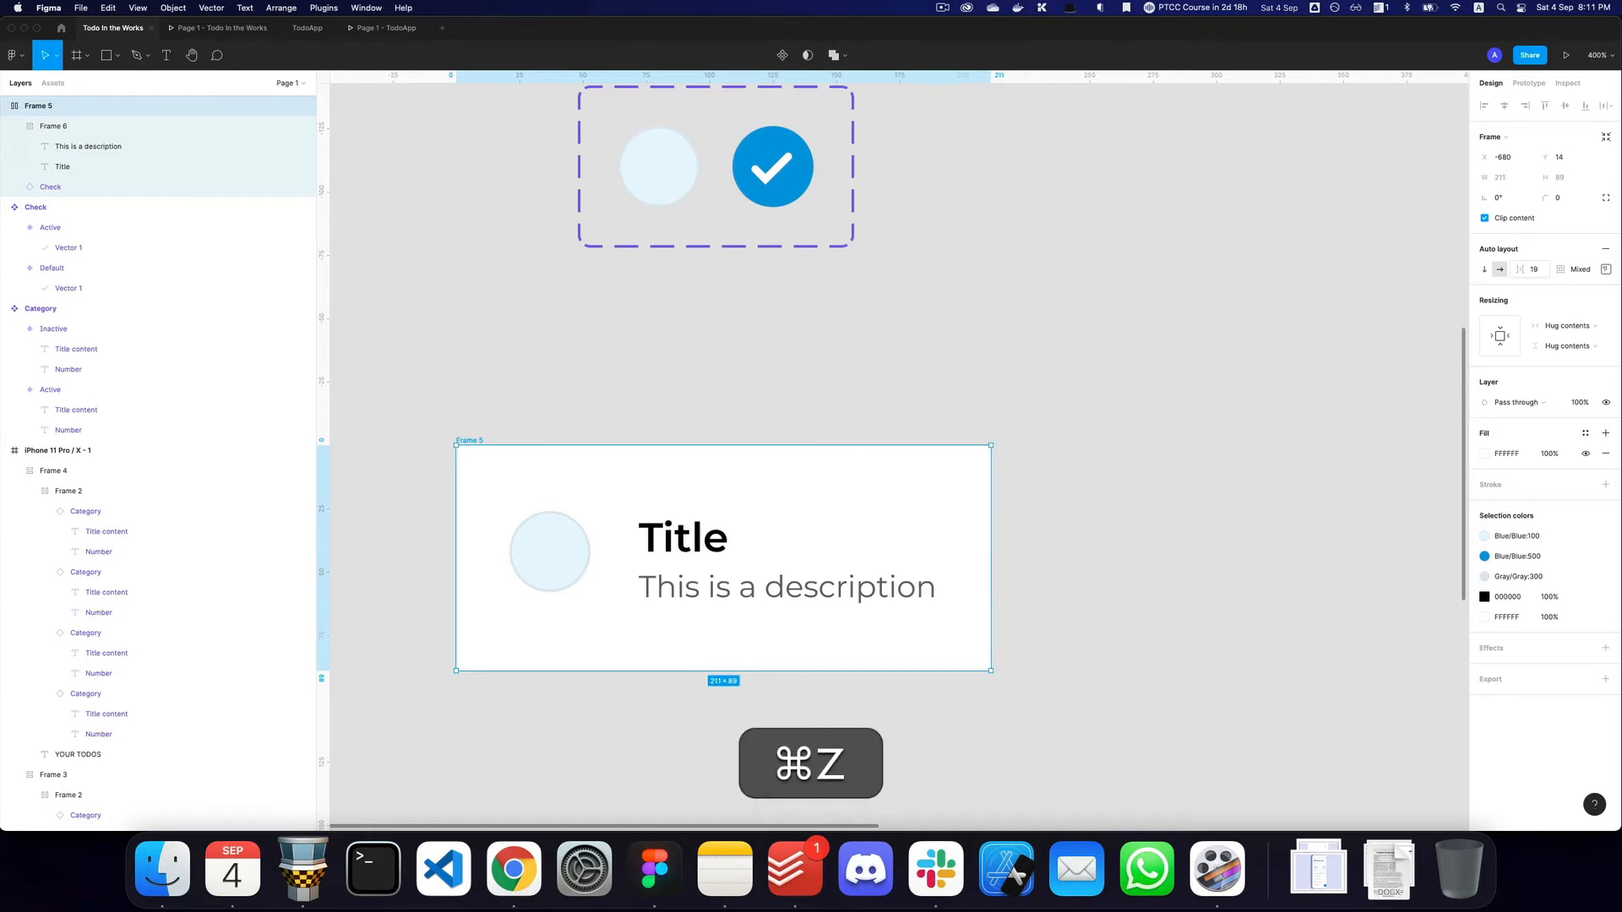
# Set the todo item frame's padding to 16 on all sides and center its contents vertically.
pyautogui.click(1577, 268)
pyautogui.write('16')
pyautogui.press('Return')
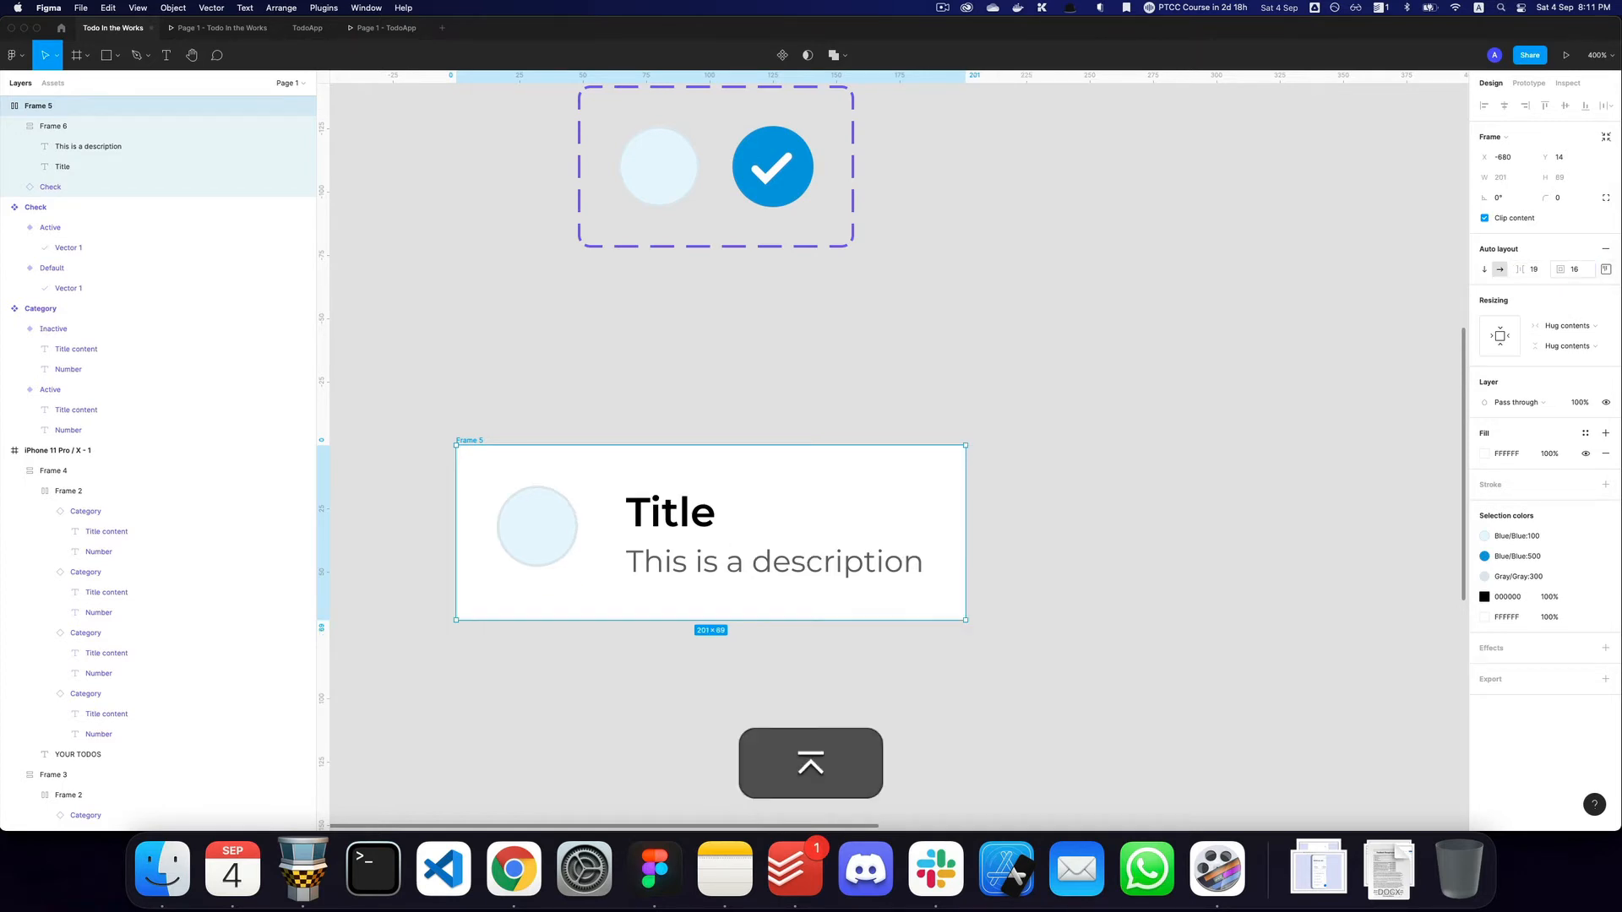
pyautogui.press('super+3')
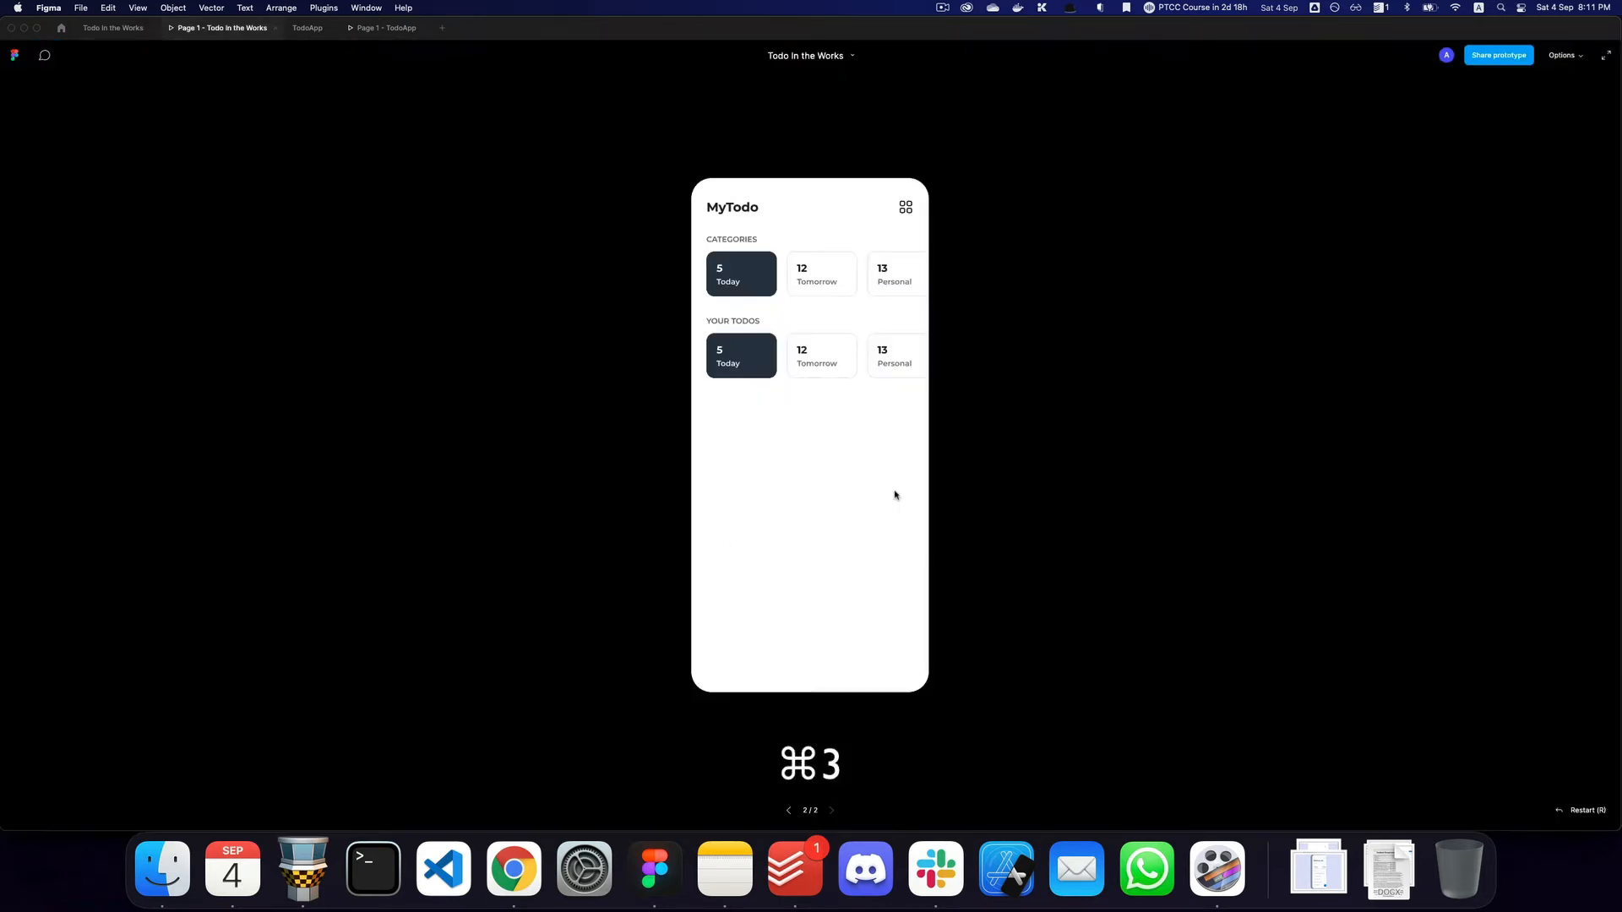
pyautogui.press('super+2')
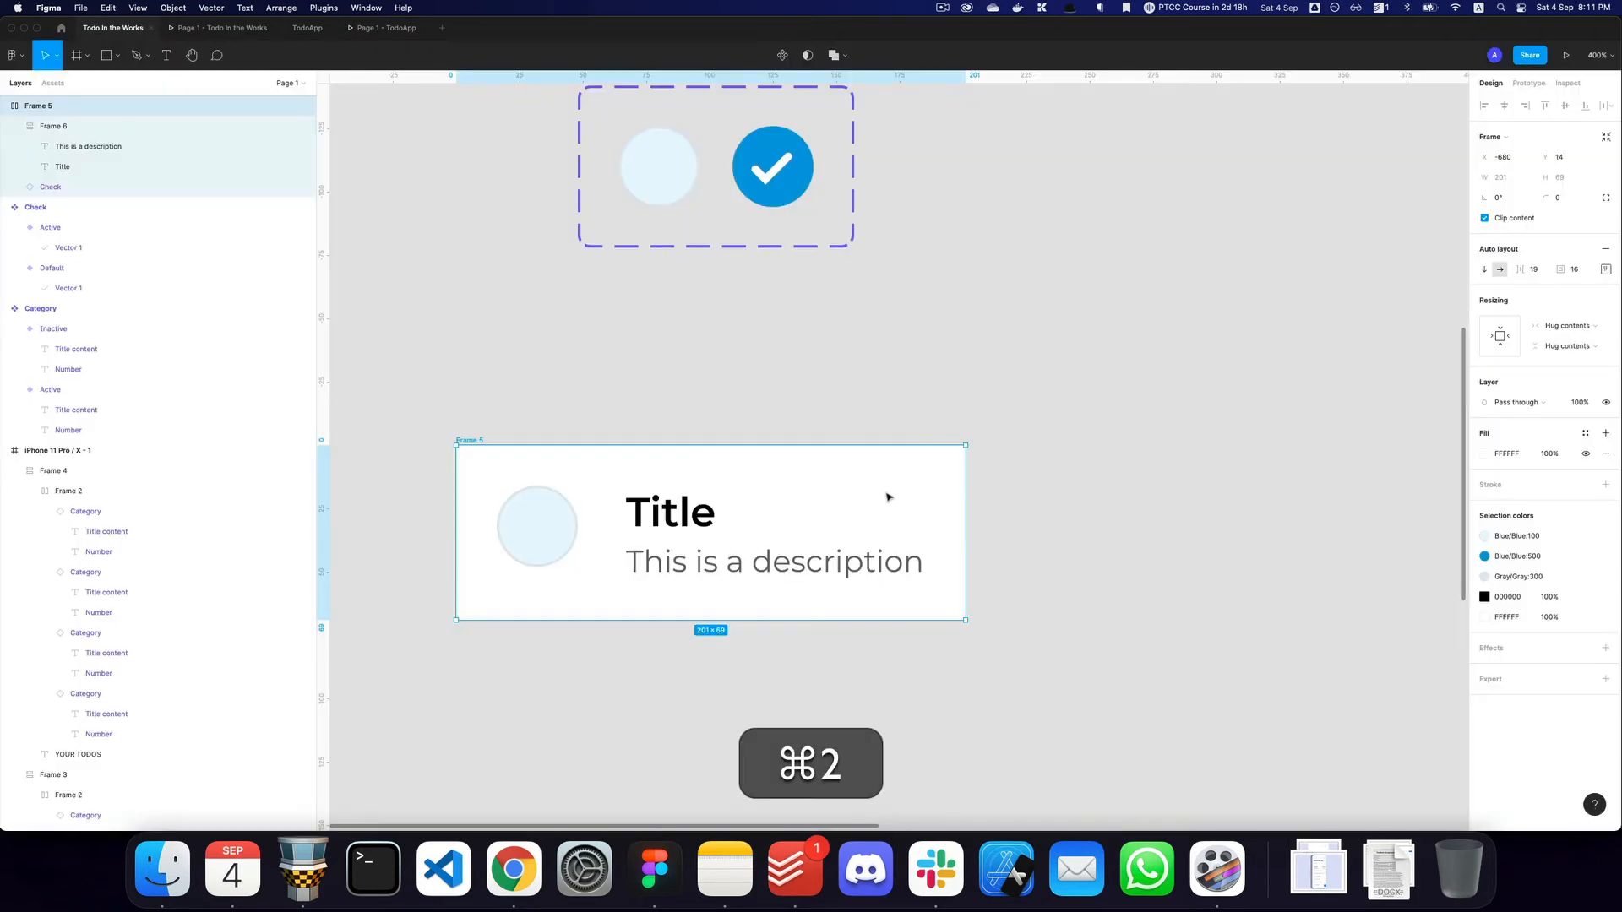
pyautogui.click(1607, 270)
pyautogui.click(1550, 326)
# Try hiding and restoring the description text to test how the todo item frame adapts.
pyautogui.keyDown('super'); pyautogui.click(641, 573); pyautogui.keyUp('super')
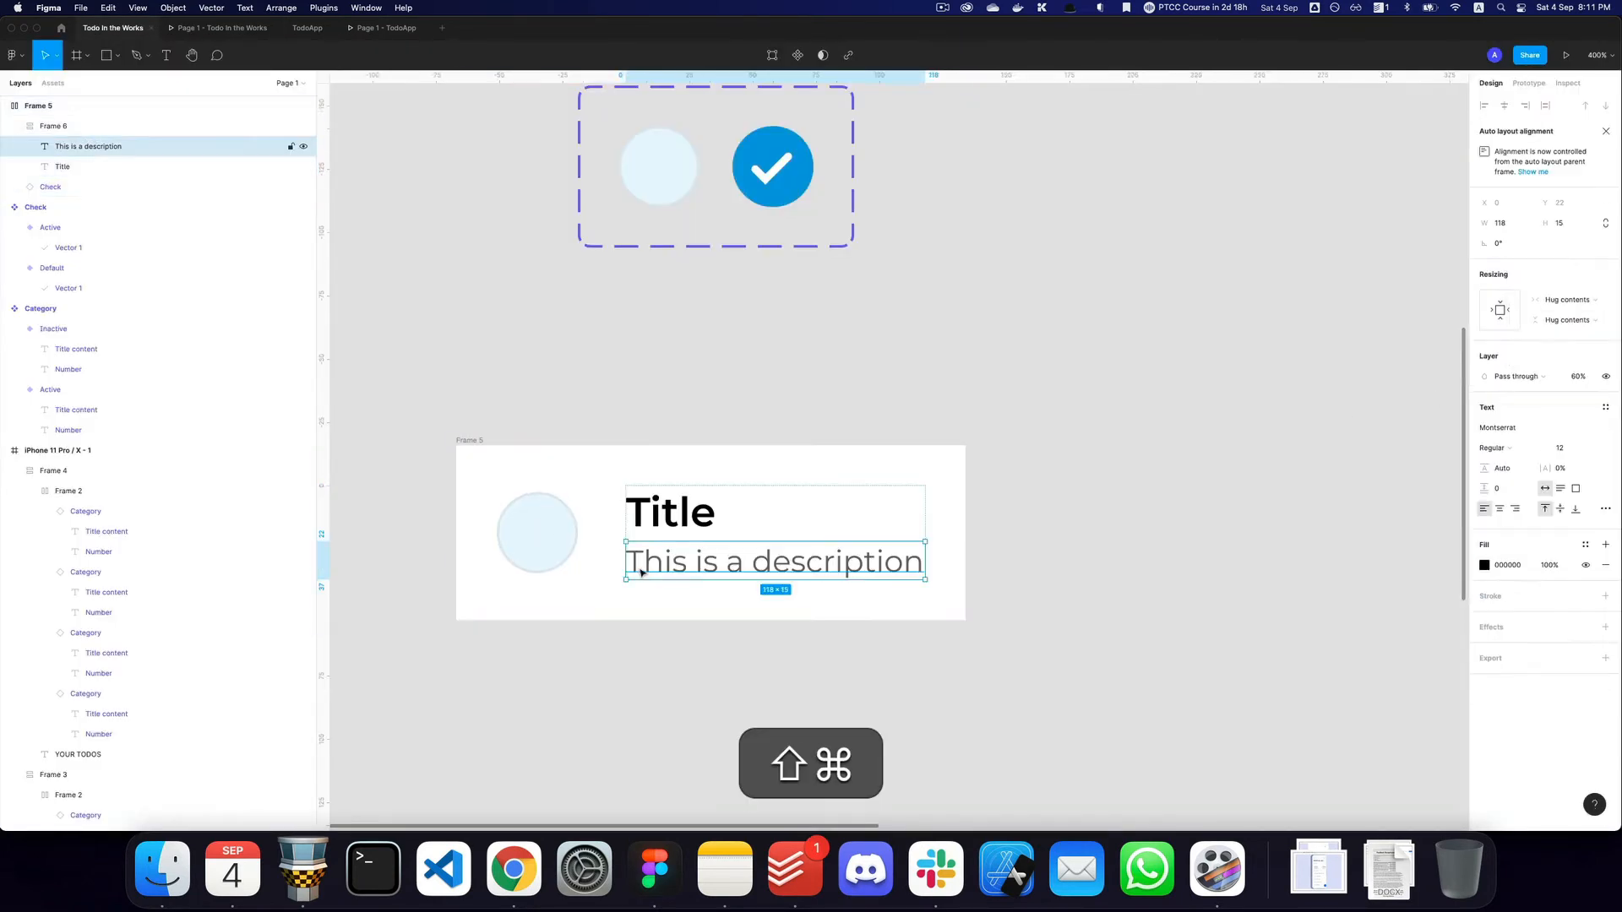
pyautogui.press('shift+super+h')
pyautogui.press('super+z')
pyautogui.click(994, 481)
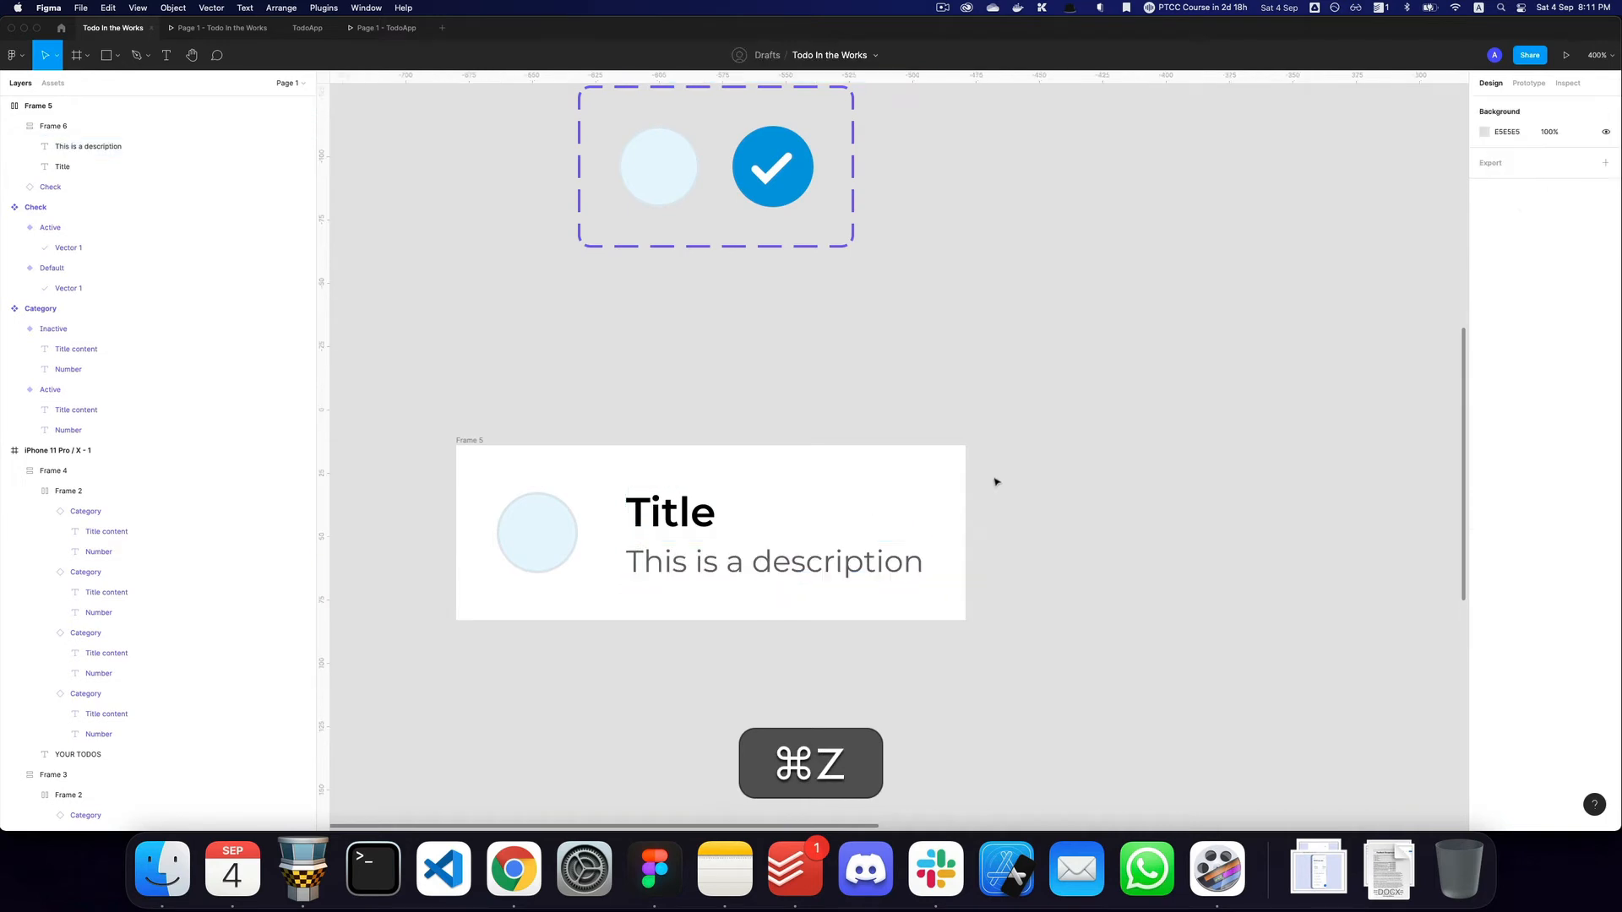
pyautogui.keyDown('super'); pyautogui.click(719, 557); pyautogui.keyUp('super')
pyautogui.press('shift+super+h')
pyautogui.press('shift+super+z')
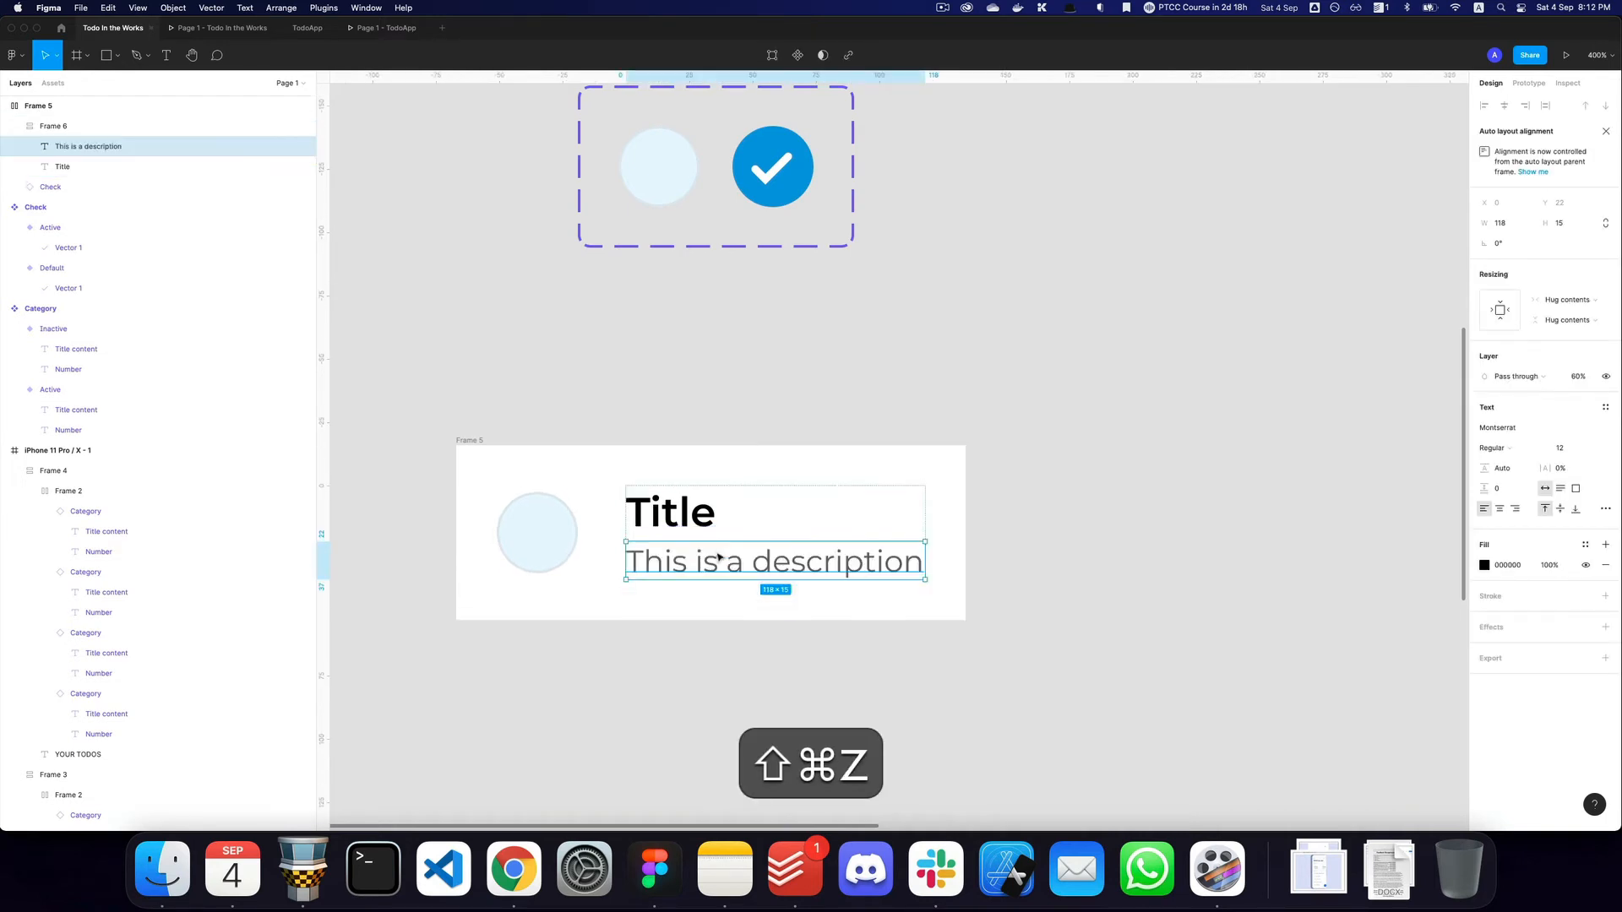
pyautogui.press('shift+super+h')
pyautogui.press('shift+super+z')
pyautogui.click(975, 491)
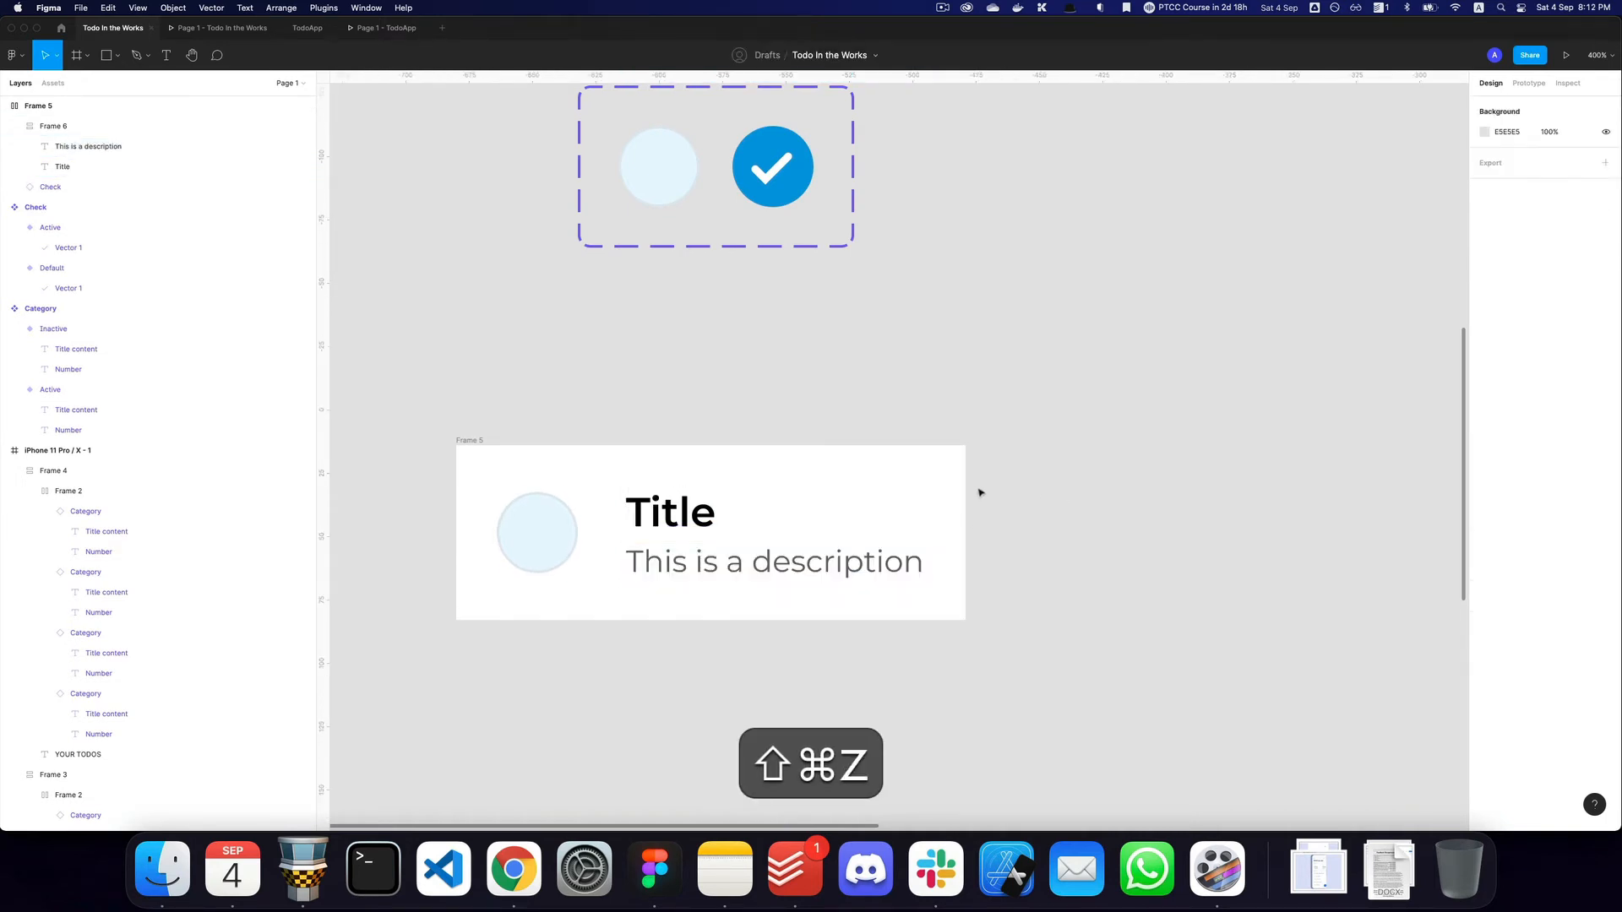
# Resize the todo item frame to a fixed height of 72.
pyautogui.click(486, 446)
pyautogui.press('z')
pyautogui.keyDown('alt'); pyautogui.click(489, 445); pyautogui.keyUp('alt')
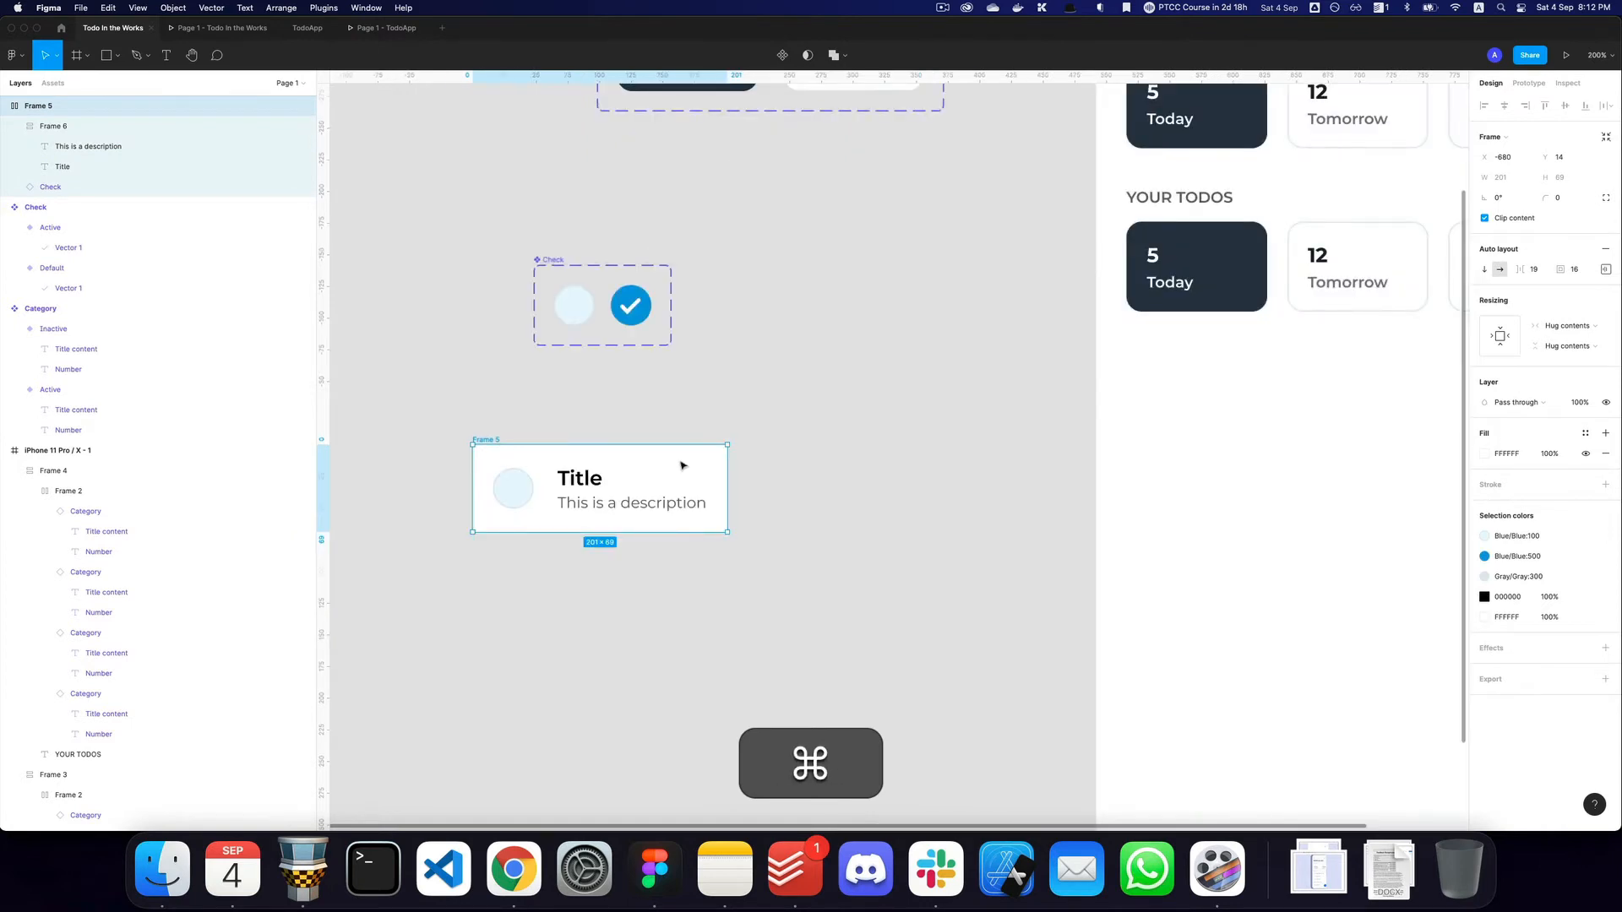
pyautogui.press('super+Down')
pyautogui.press('super+Down')
pyautogui.press('super+Down')
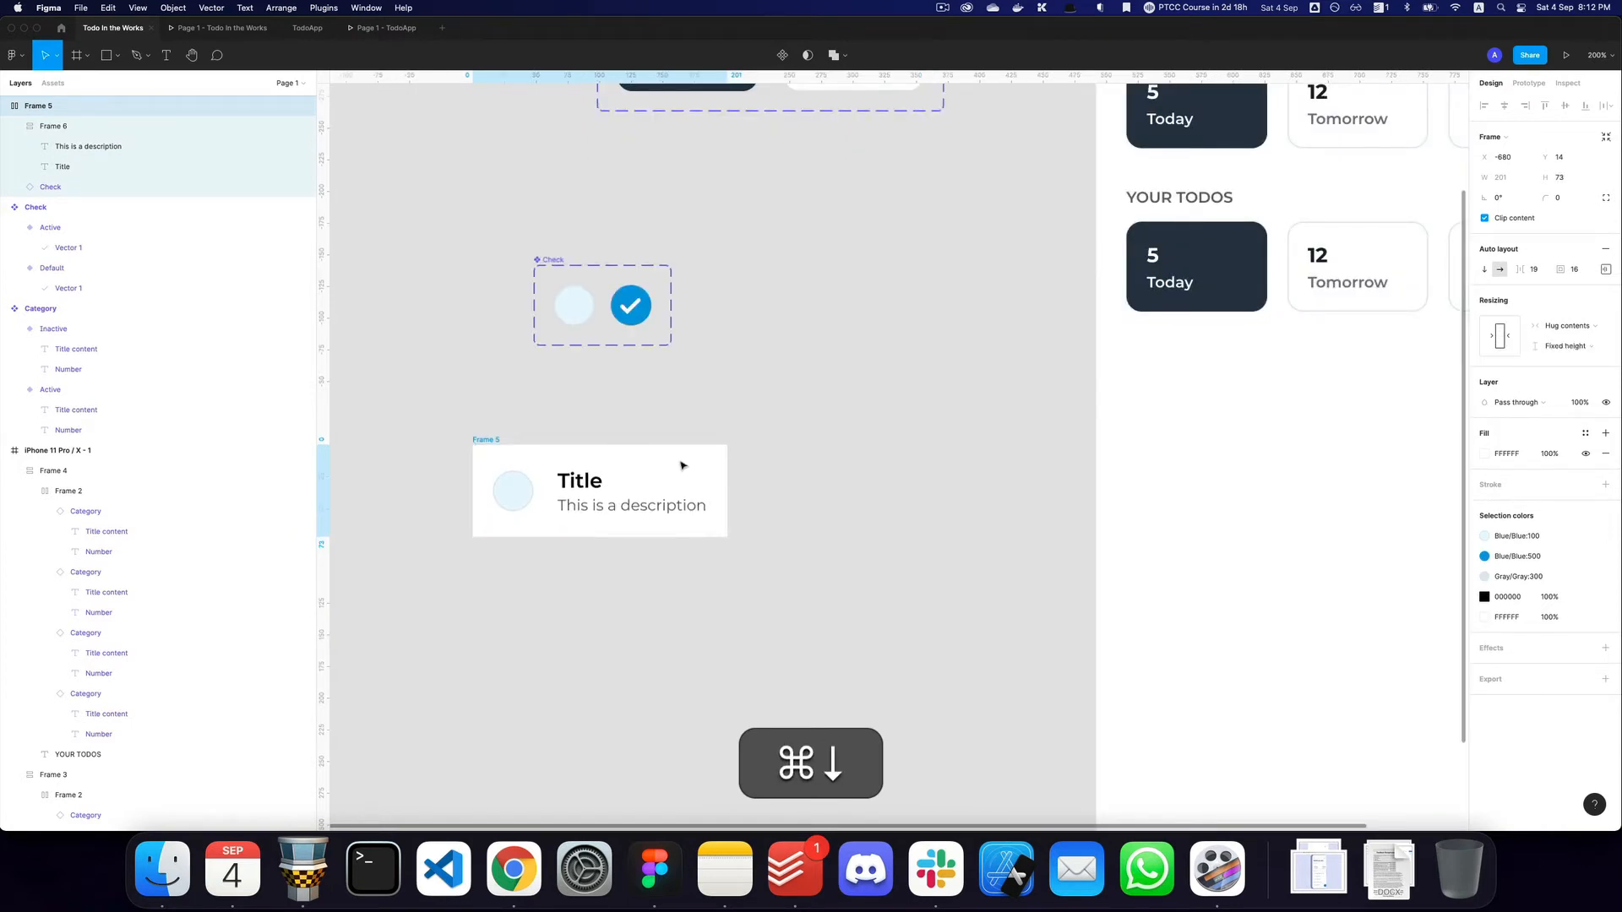
pyautogui.press('super+Up')
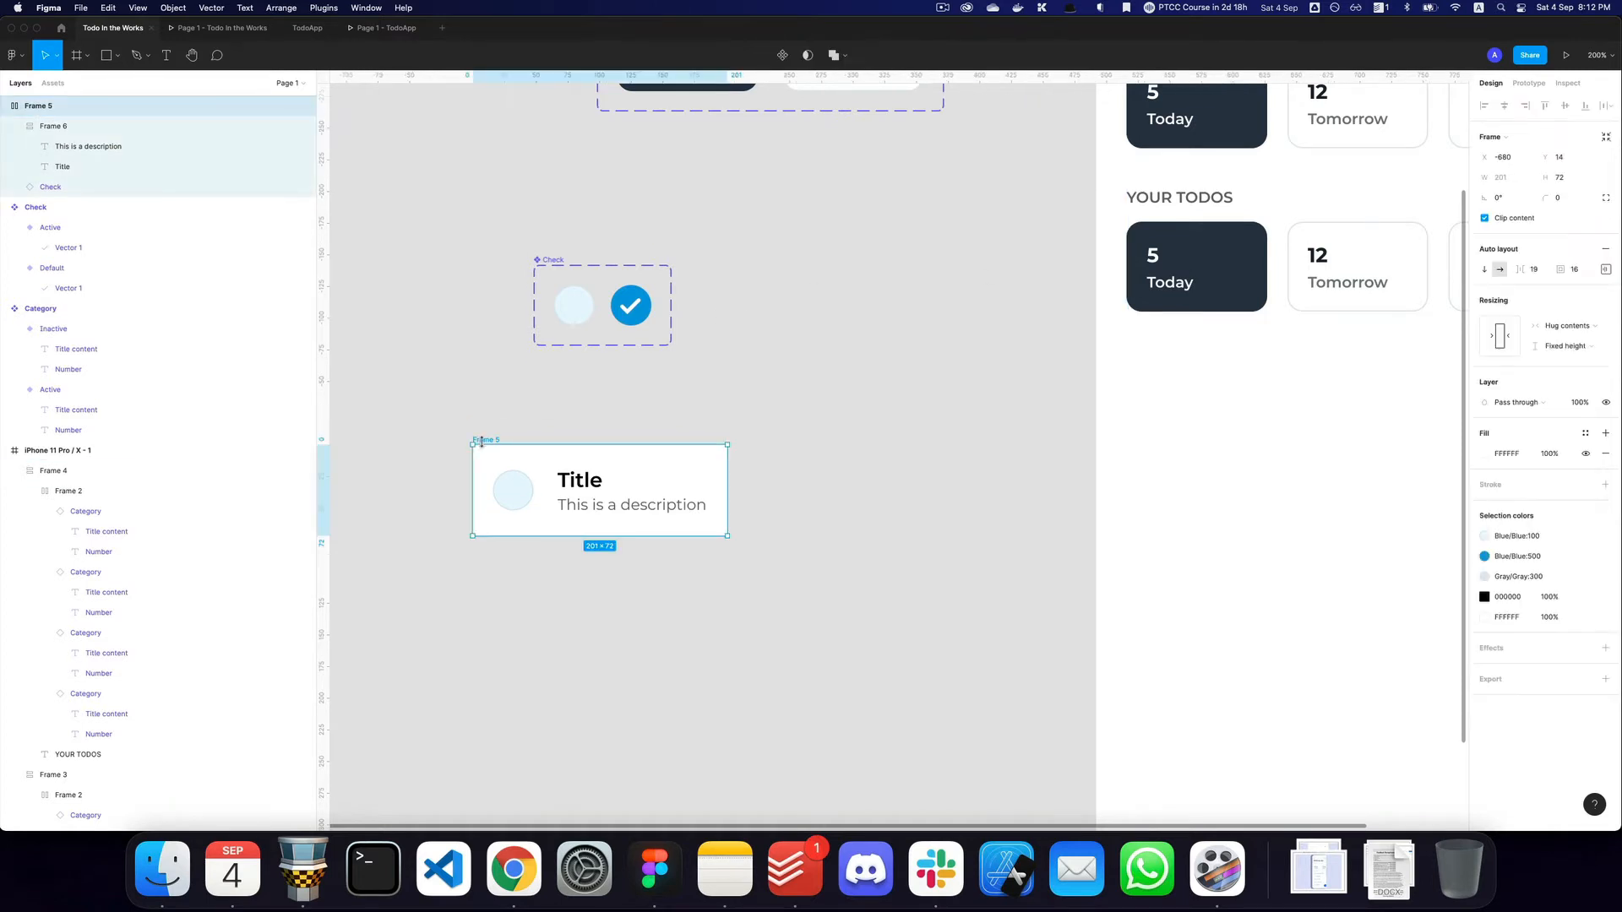
# Rename the todo item frame to "Task/Default" and turn it into a component.
pyautogui.press('super+r')
pyautogui.write('Chec')
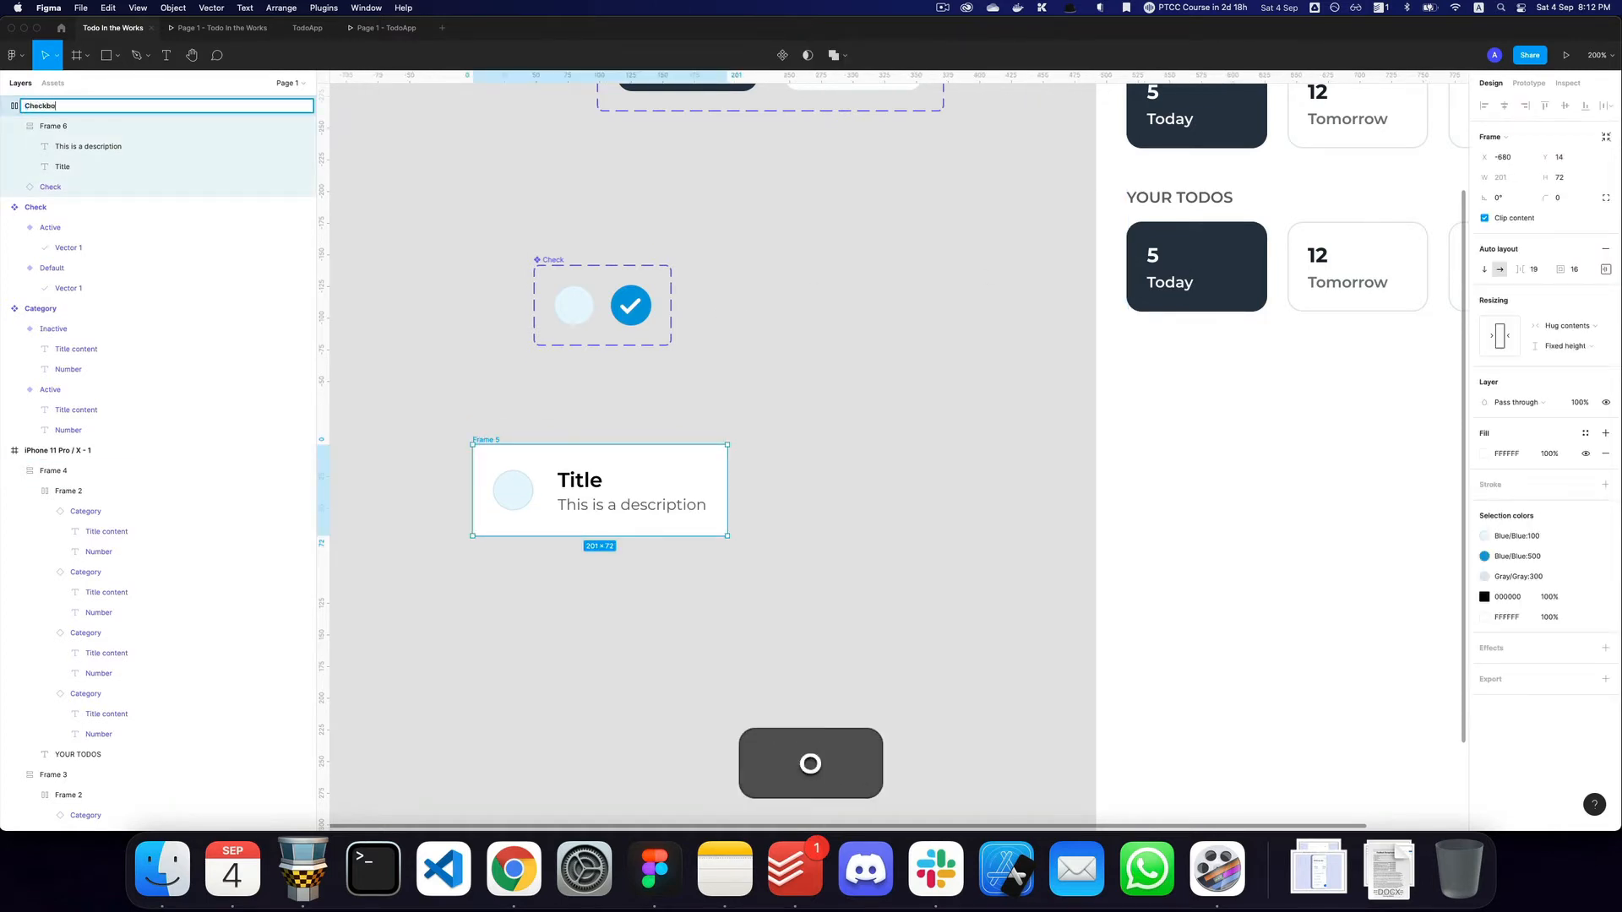
pyautogui.write('kbo')
pyautogui.press('super+a')
pyautogui.write('Task/Default')
pyautogui.press('Return')
pyautogui.press('alt+super+k')
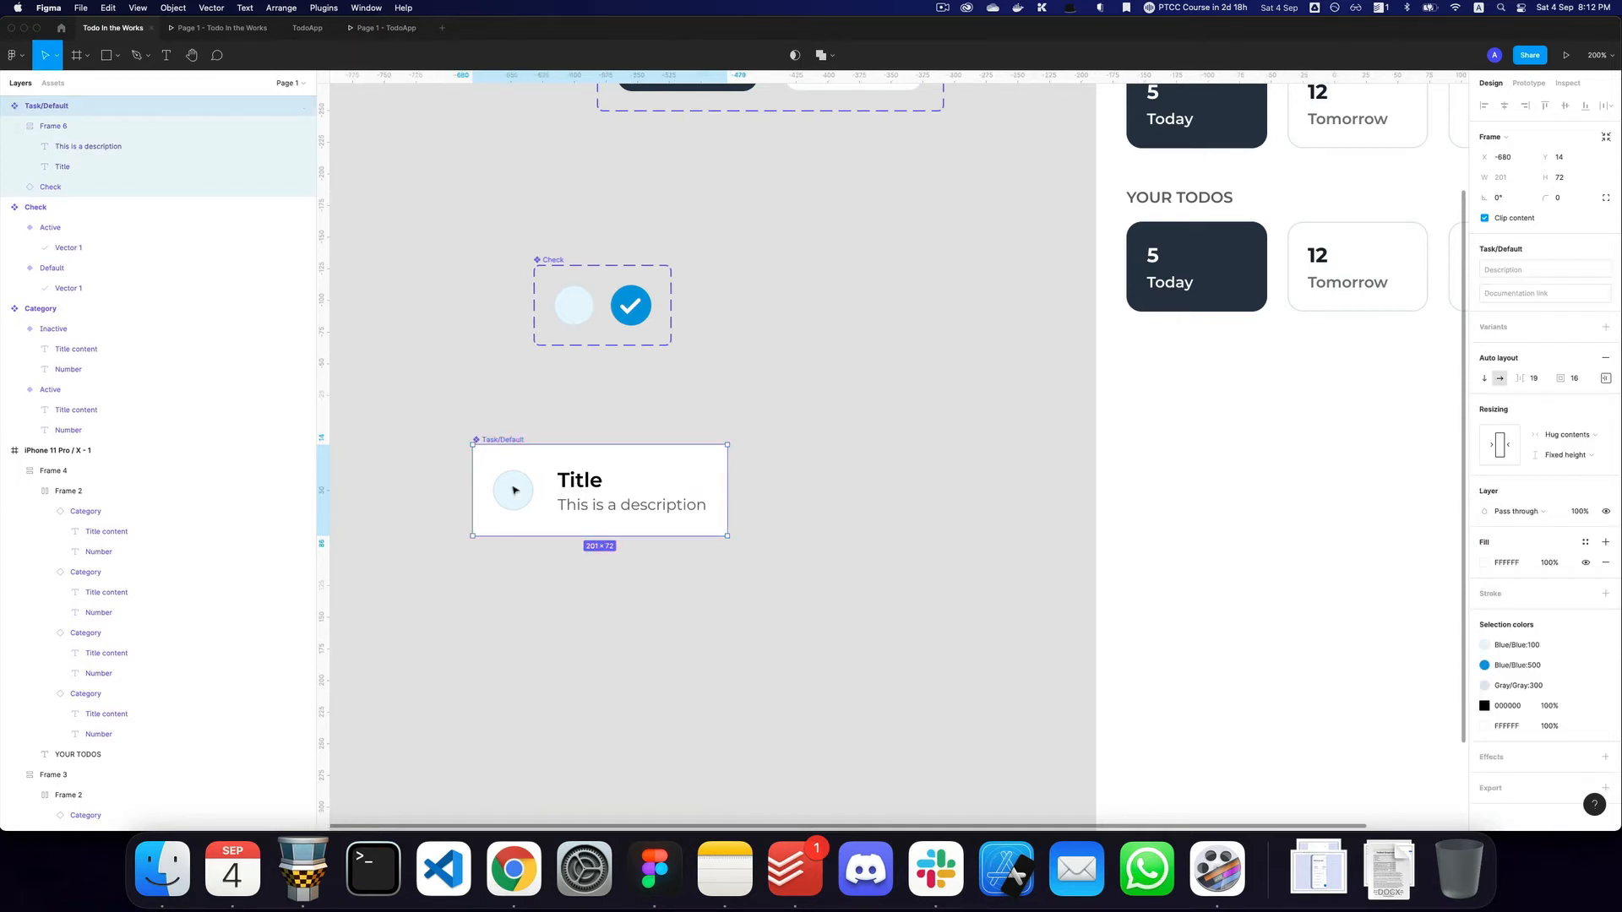
# Place an instance of the Task/Default component under the YOUR TODOS heading in the iPhone frame.
pyautogui.keyDown('alt'); pyautogui.click(645, 482); pyautogui.keyUp('alt')
pyautogui.moveTo(613, 492); pyautogui.dragTo(989, 363)
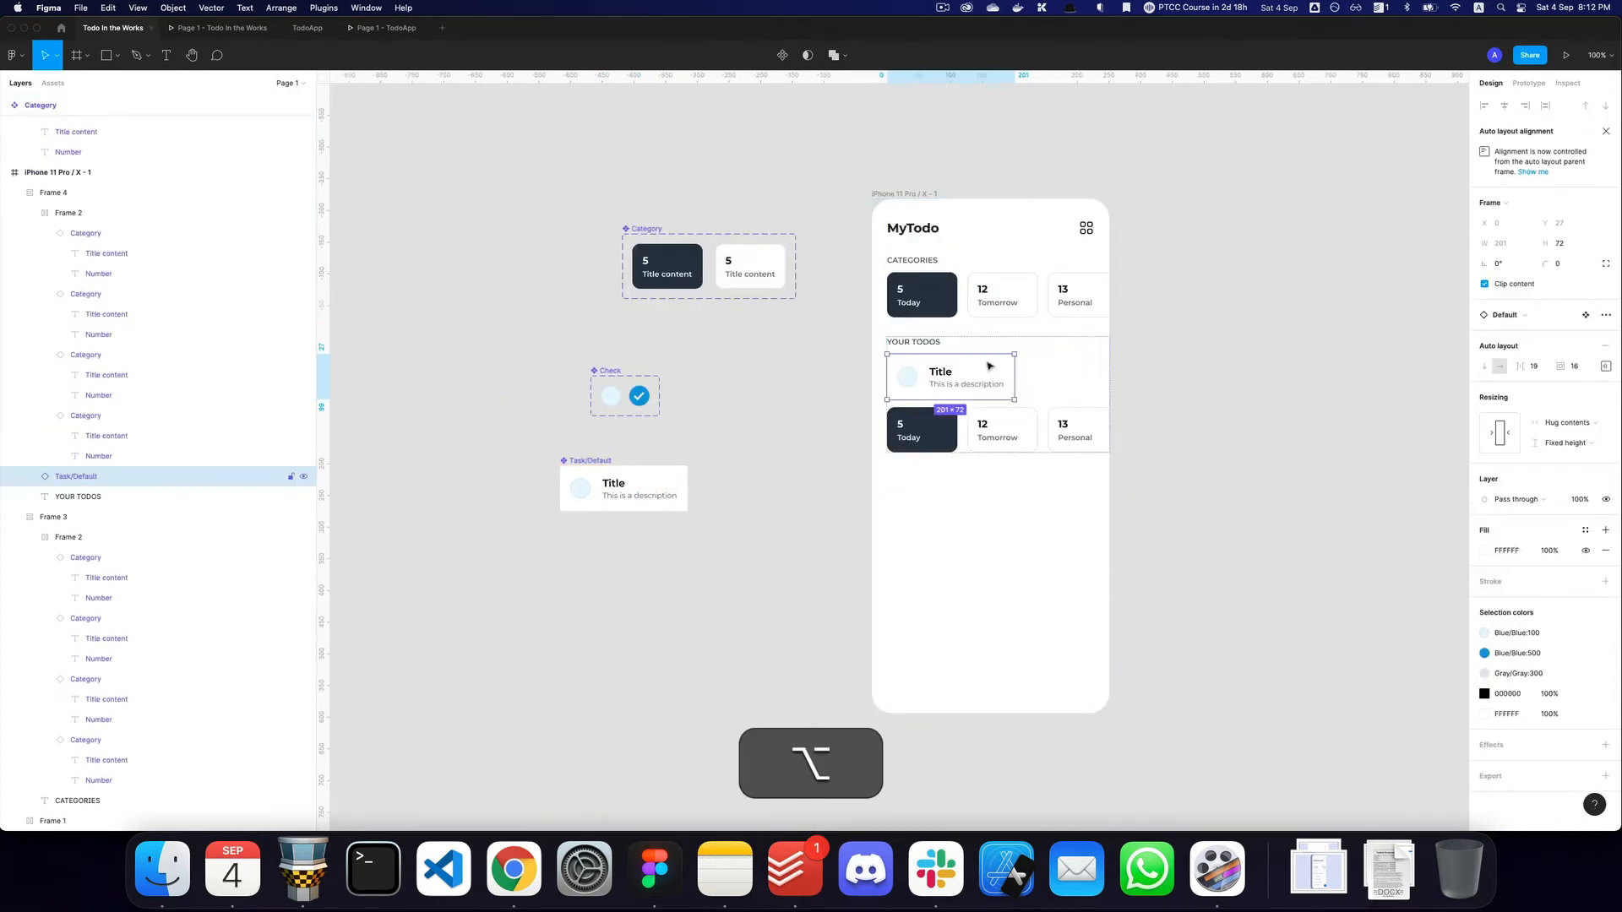
pyautogui.press('z')
pyautogui.click(996, 365)
pyautogui.keyDown('alt'); pyautogui.click(997, 365); pyautogui.keyUp('alt')
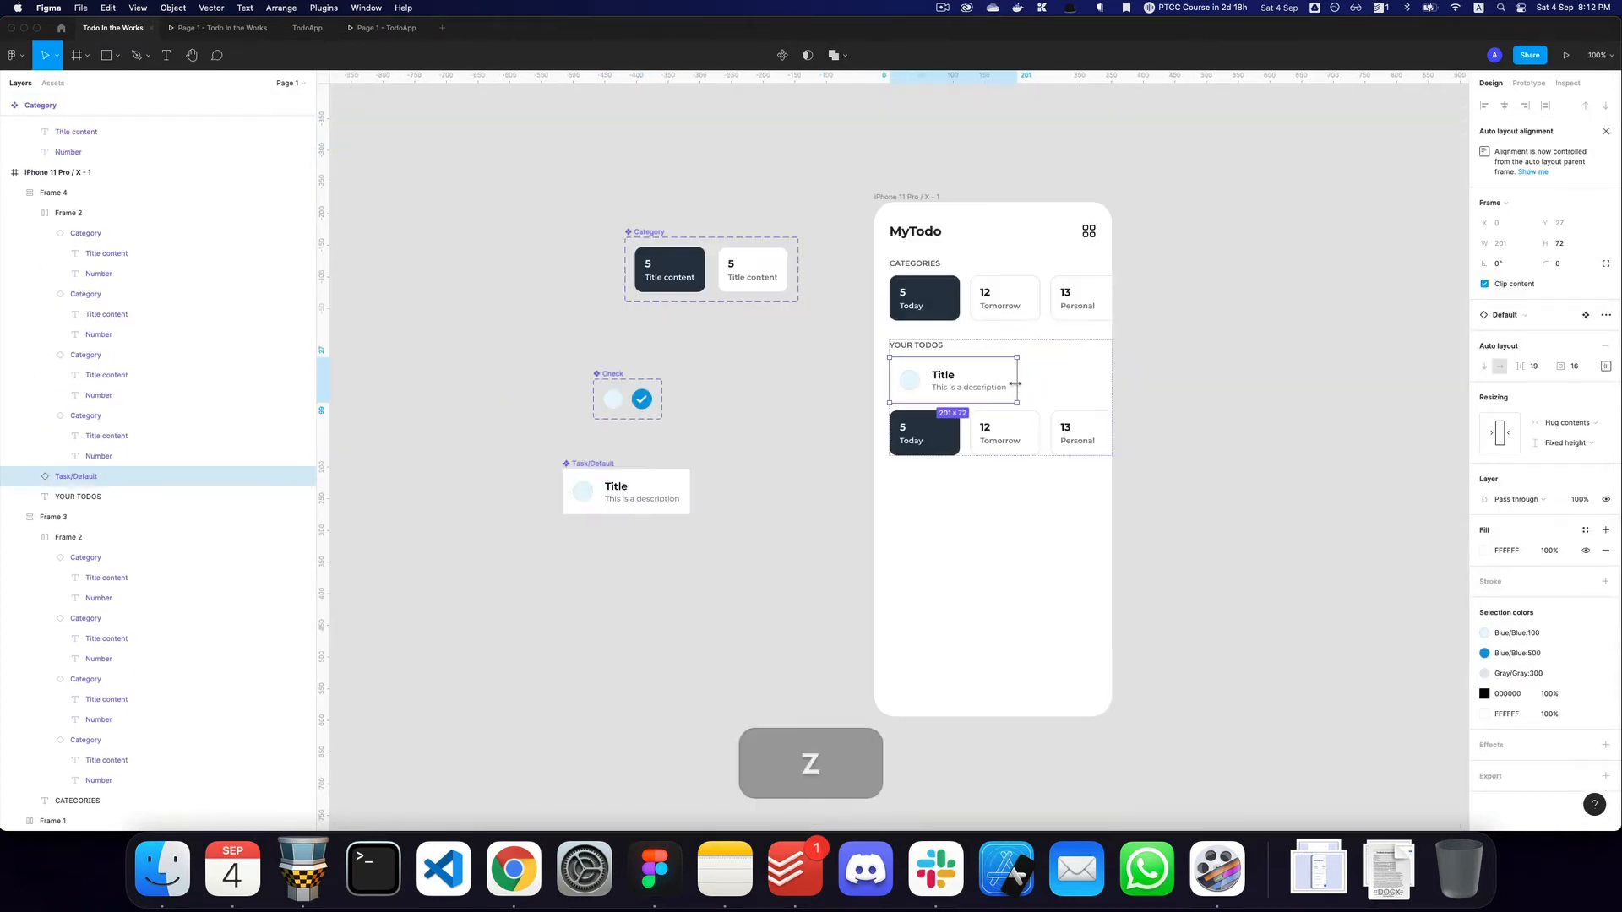
# Make the task instance fill the YOUR TODOS section's width and remove the category cards row beneath it.
pyautogui.moveTo(1045, 383); pyautogui.dragTo(1105, 381)
pyautogui.hotkey('ctrl', 'z')
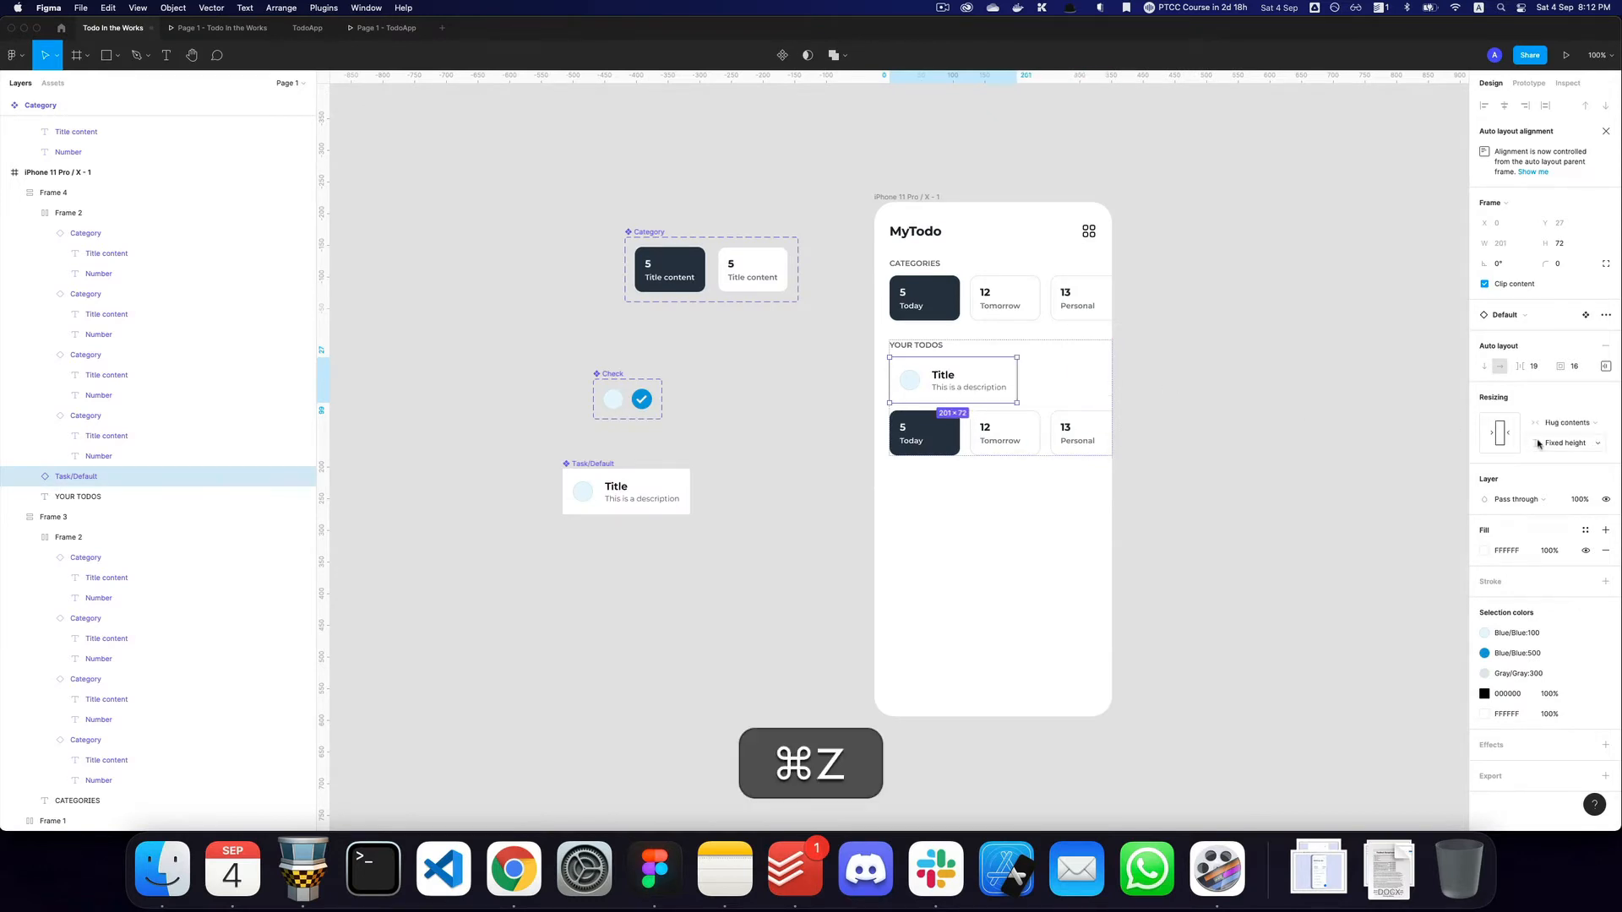
pyautogui.click(1518, 438)
pyautogui.click(963, 437)
pyautogui.press('super+x')
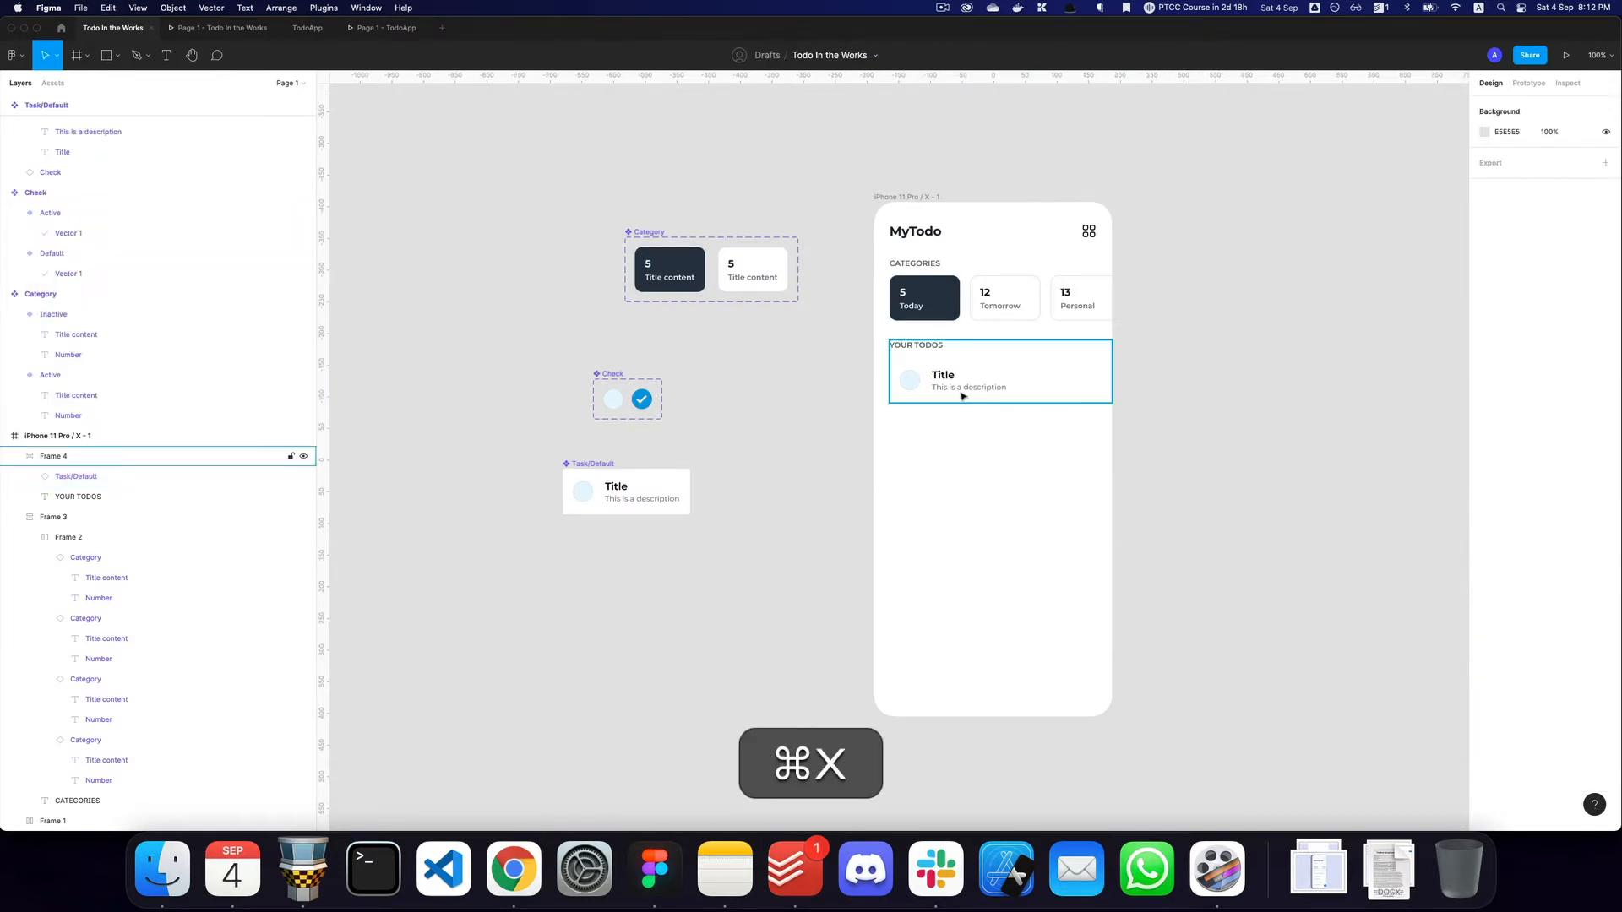
# Inspect the text group inside the task instance and the check circle inside the Task/Default component.
pyautogui.doubleClick(962, 396)
pyautogui.doubleClick(961, 392)
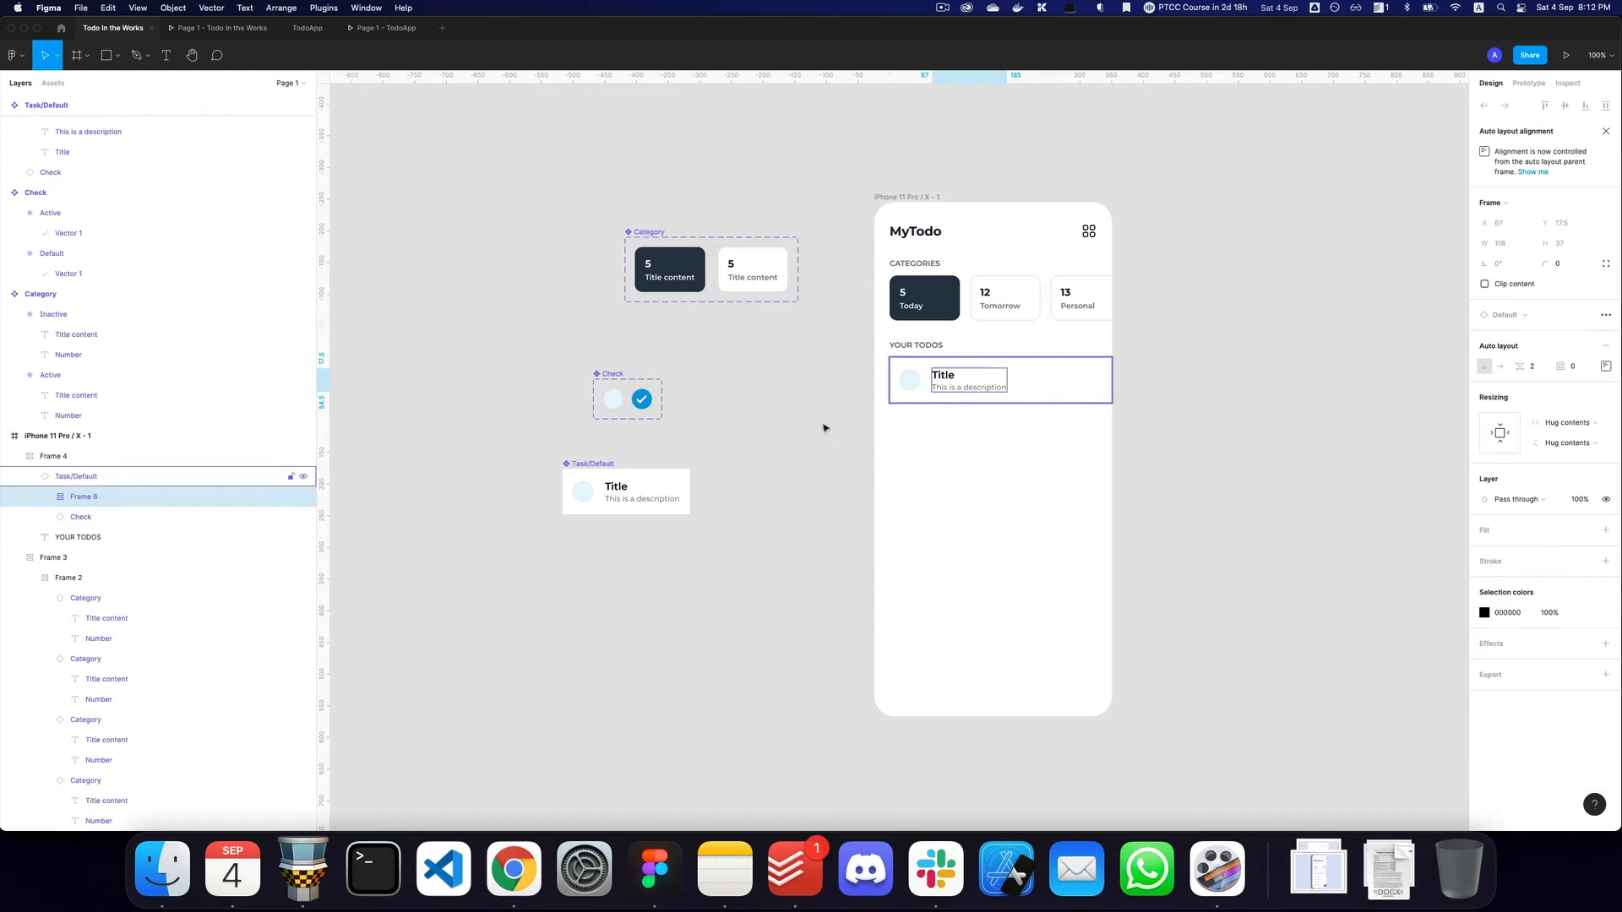
pyautogui.click(589, 491)
pyautogui.press('z')
pyautogui.click(589, 492)
pyautogui.doubleClick(591, 495)
pyautogui.press('z')
pyautogui.keyDown('alt'); pyautogui.click(604, 489); pyautogui.keyUp('alt')
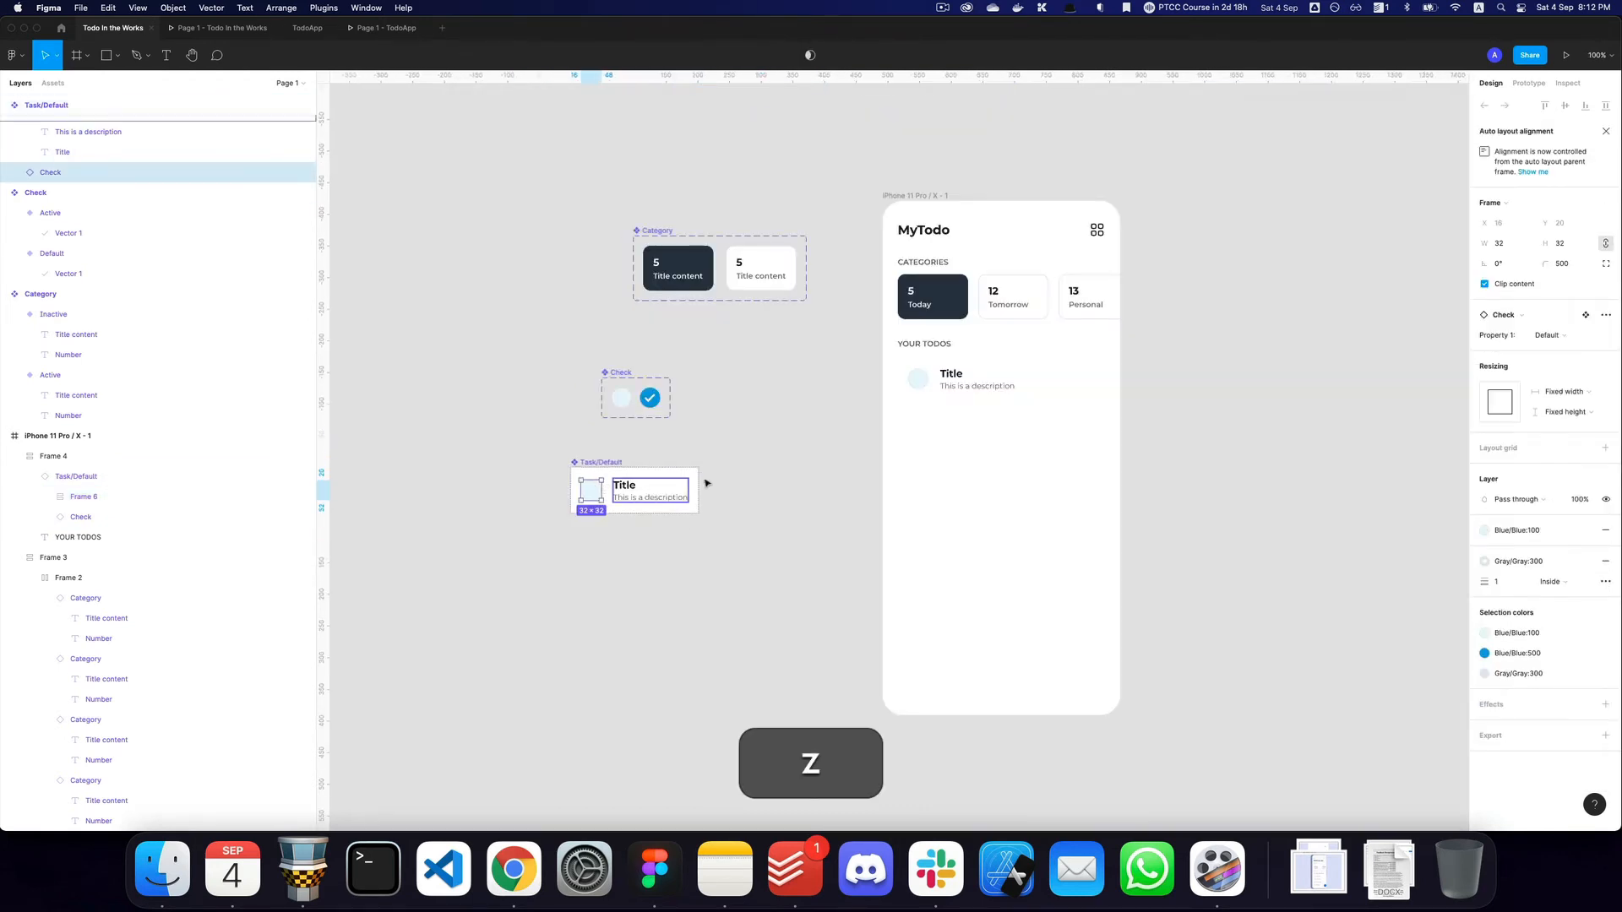
# Set the Task/Default component's left and right padding to 0.
pyautogui.press('Escape')
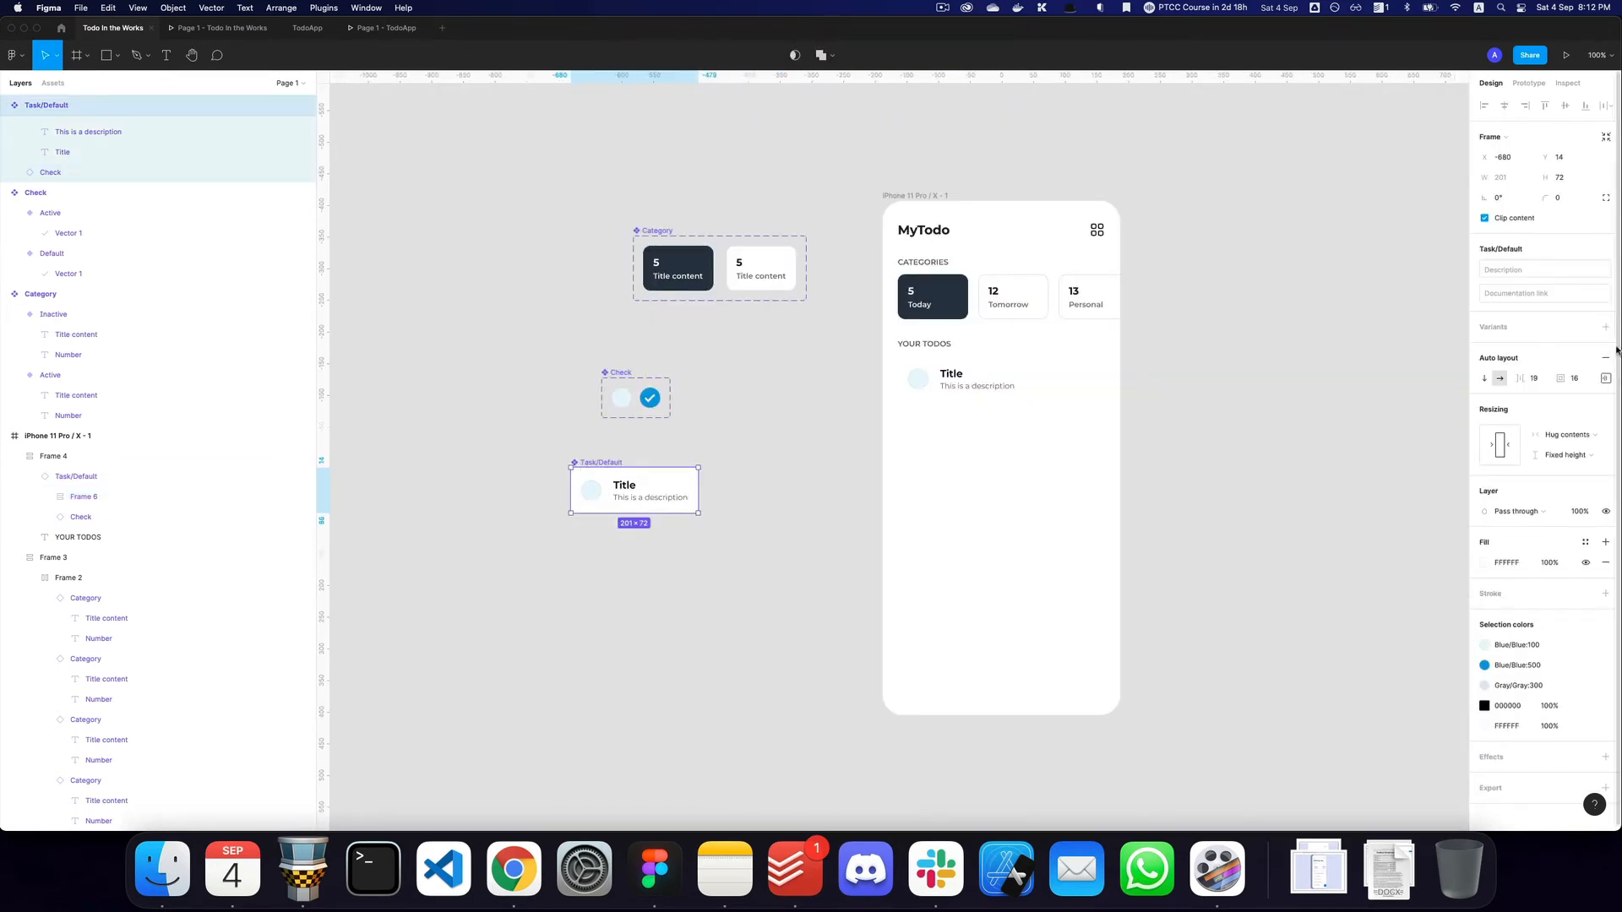
pyautogui.click(1605, 377)
pyautogui.write('0')
pyautogui.press('Tab')
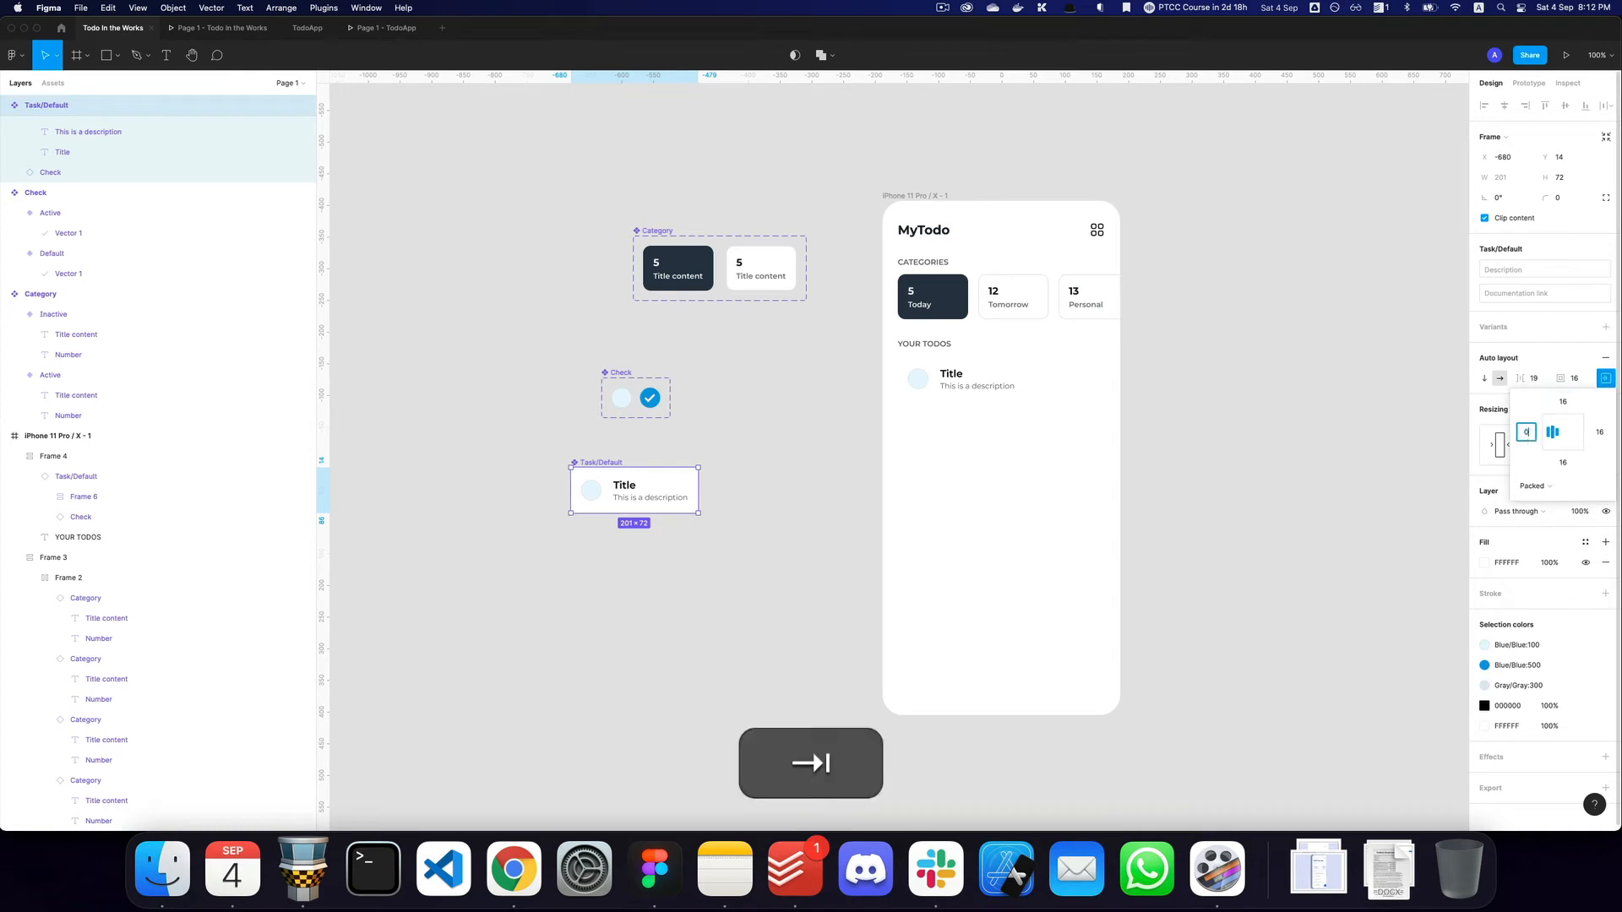
pyautogui.write('0')
pyautogui.press('Return')
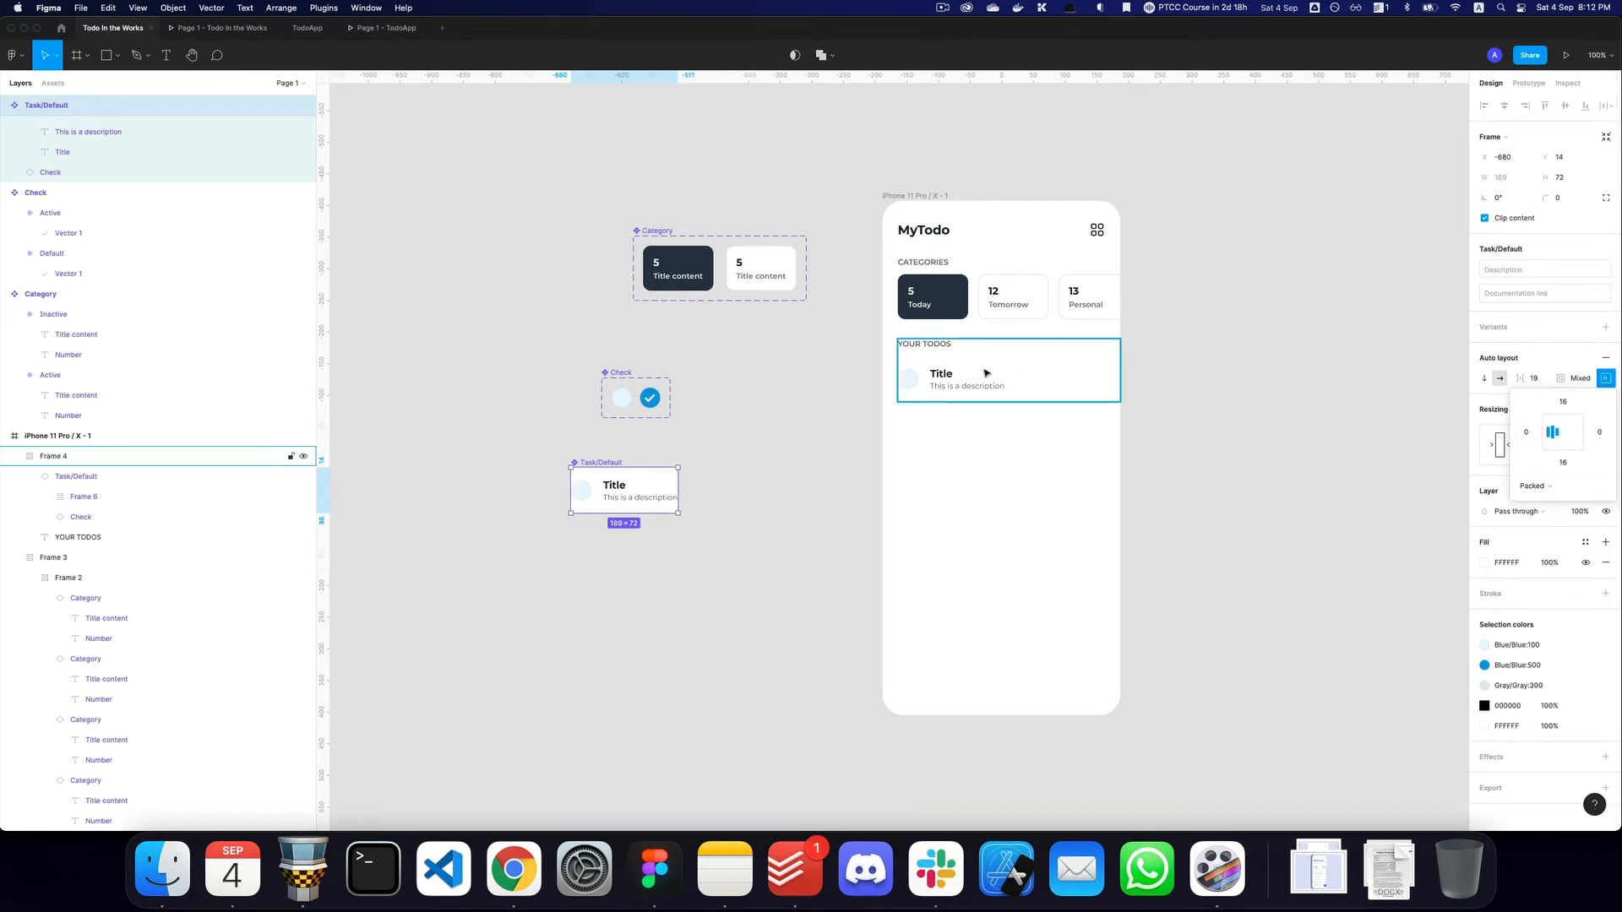
pyautogui.press('super+z')
# Try the Gray:300 color style as the fill of the Check component's default circle and settle on Gray:100.
pyautogui.scroll(5, 750, 406)
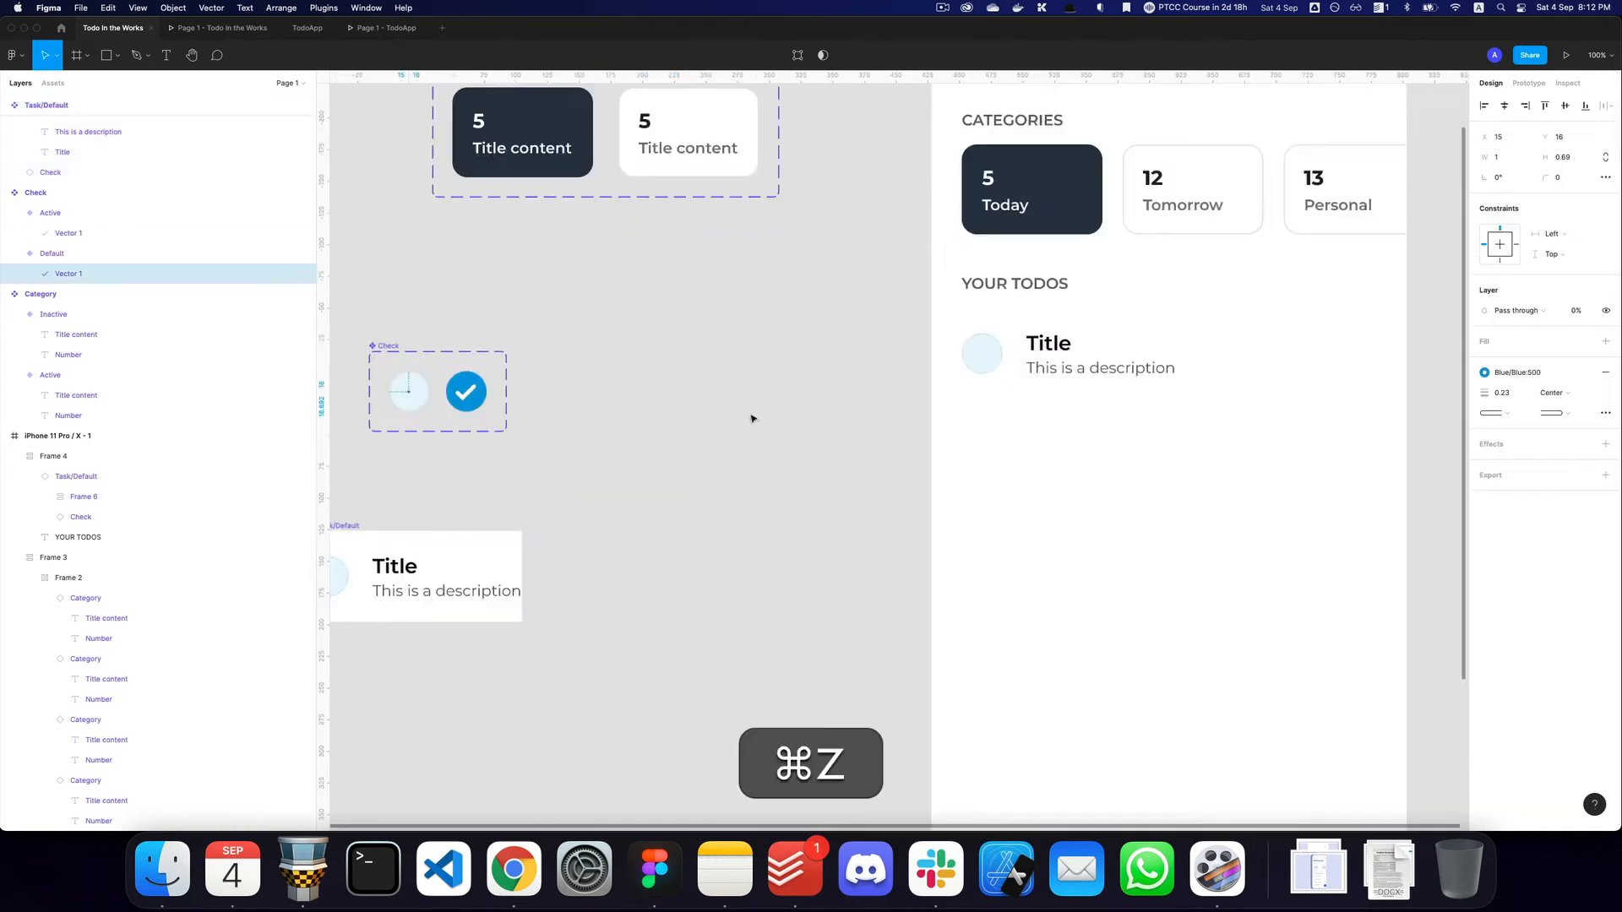
pyautogui.keyDown('super'); pyautogui.click(409, 389); pyautogui.keyUp('super')
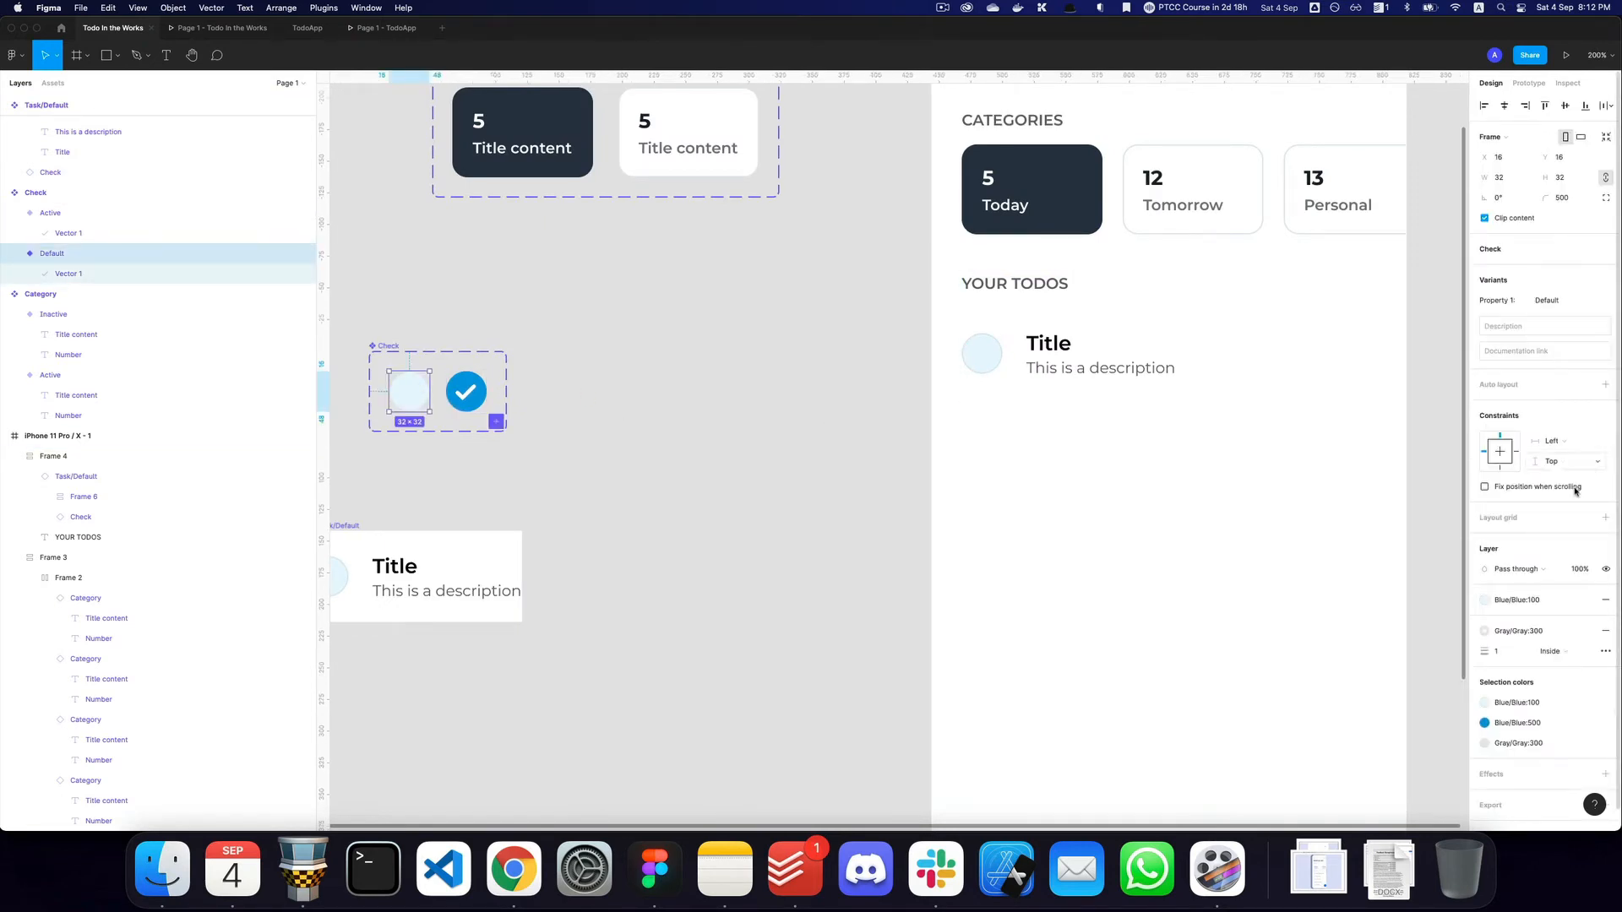
pyautogui.click(1534, 601)
pyautogui.write('gray')
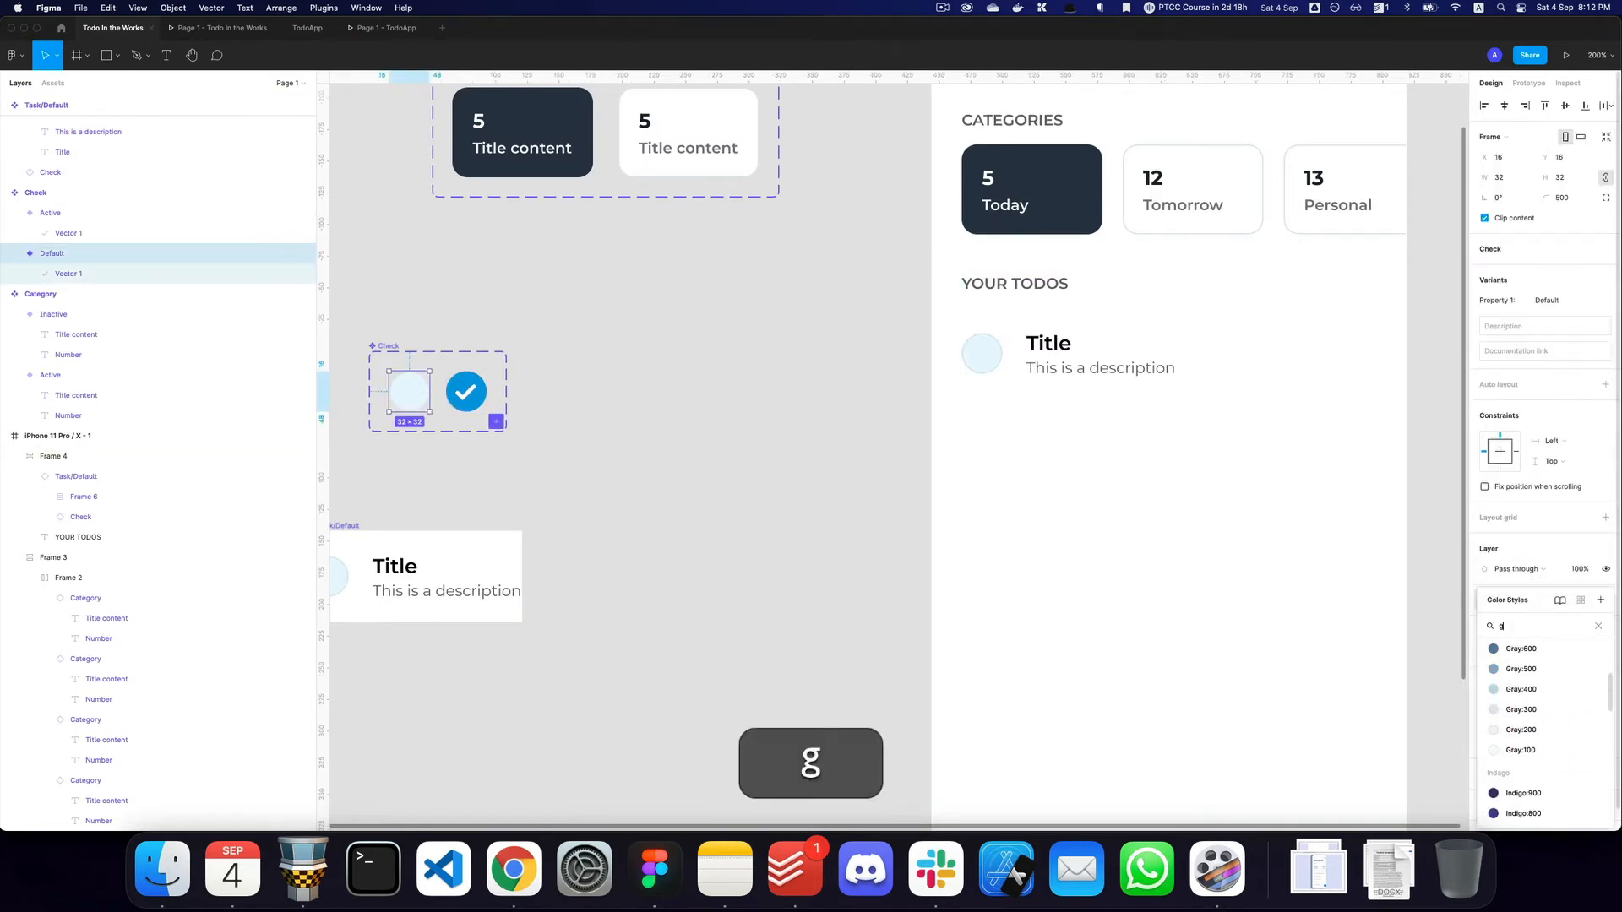
pyautogui.press('Down')
pyautogui.press('Down')
pyautogui.press('Down')
pyautogui.press('Down')
pyautogui.press('Down')
pyautogui.press('Down')
pyautogui.press('Down')
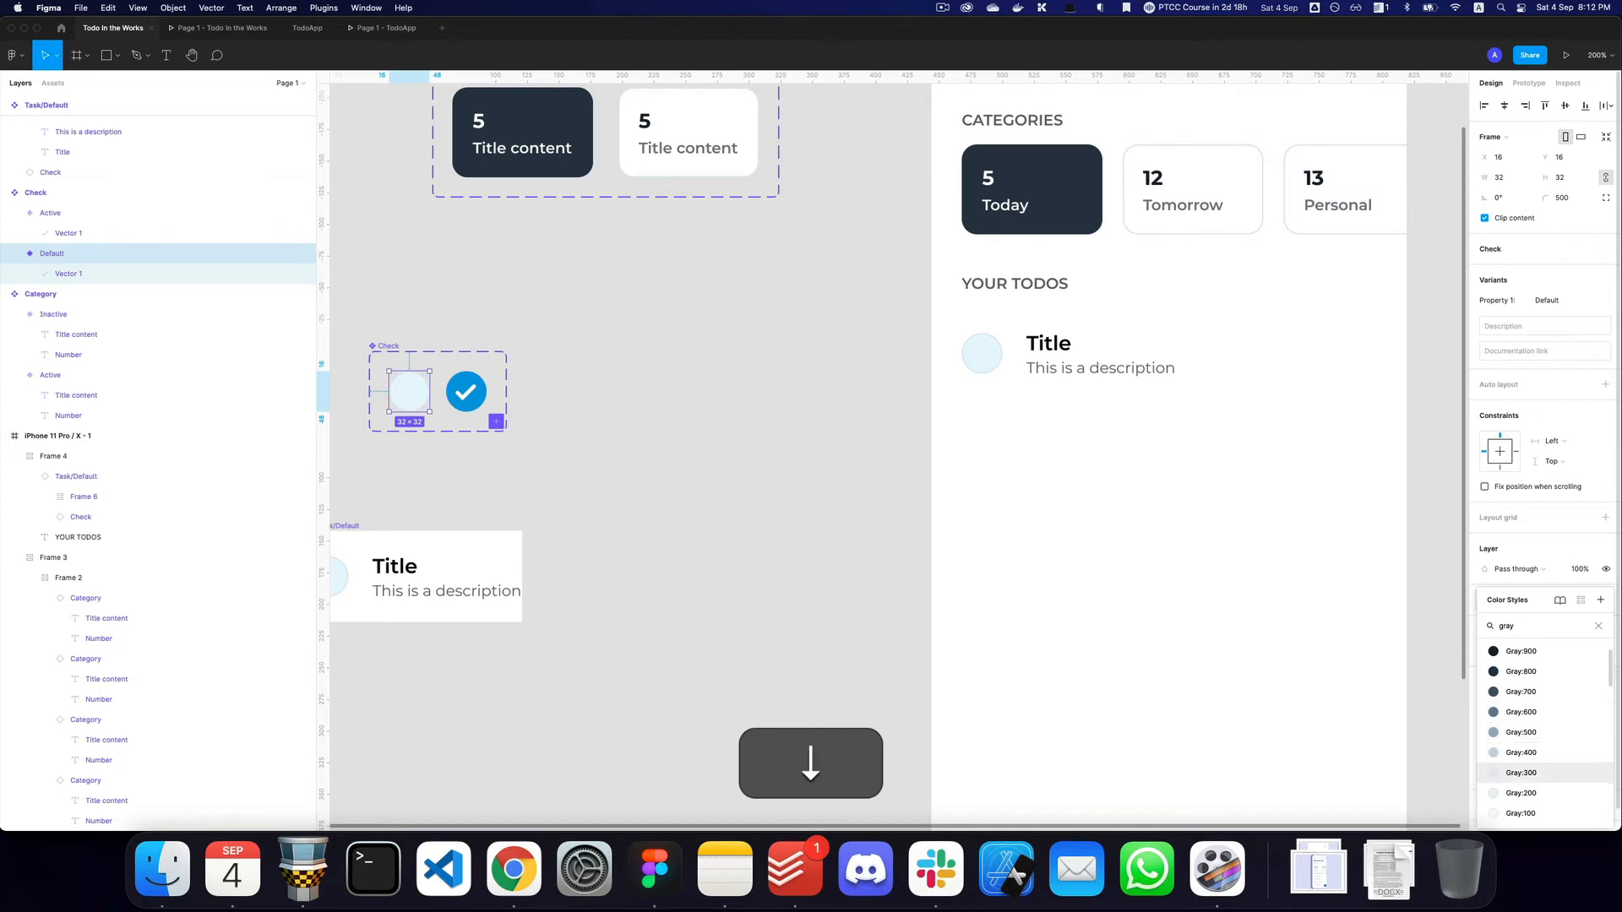
pyautogui.press('Return')
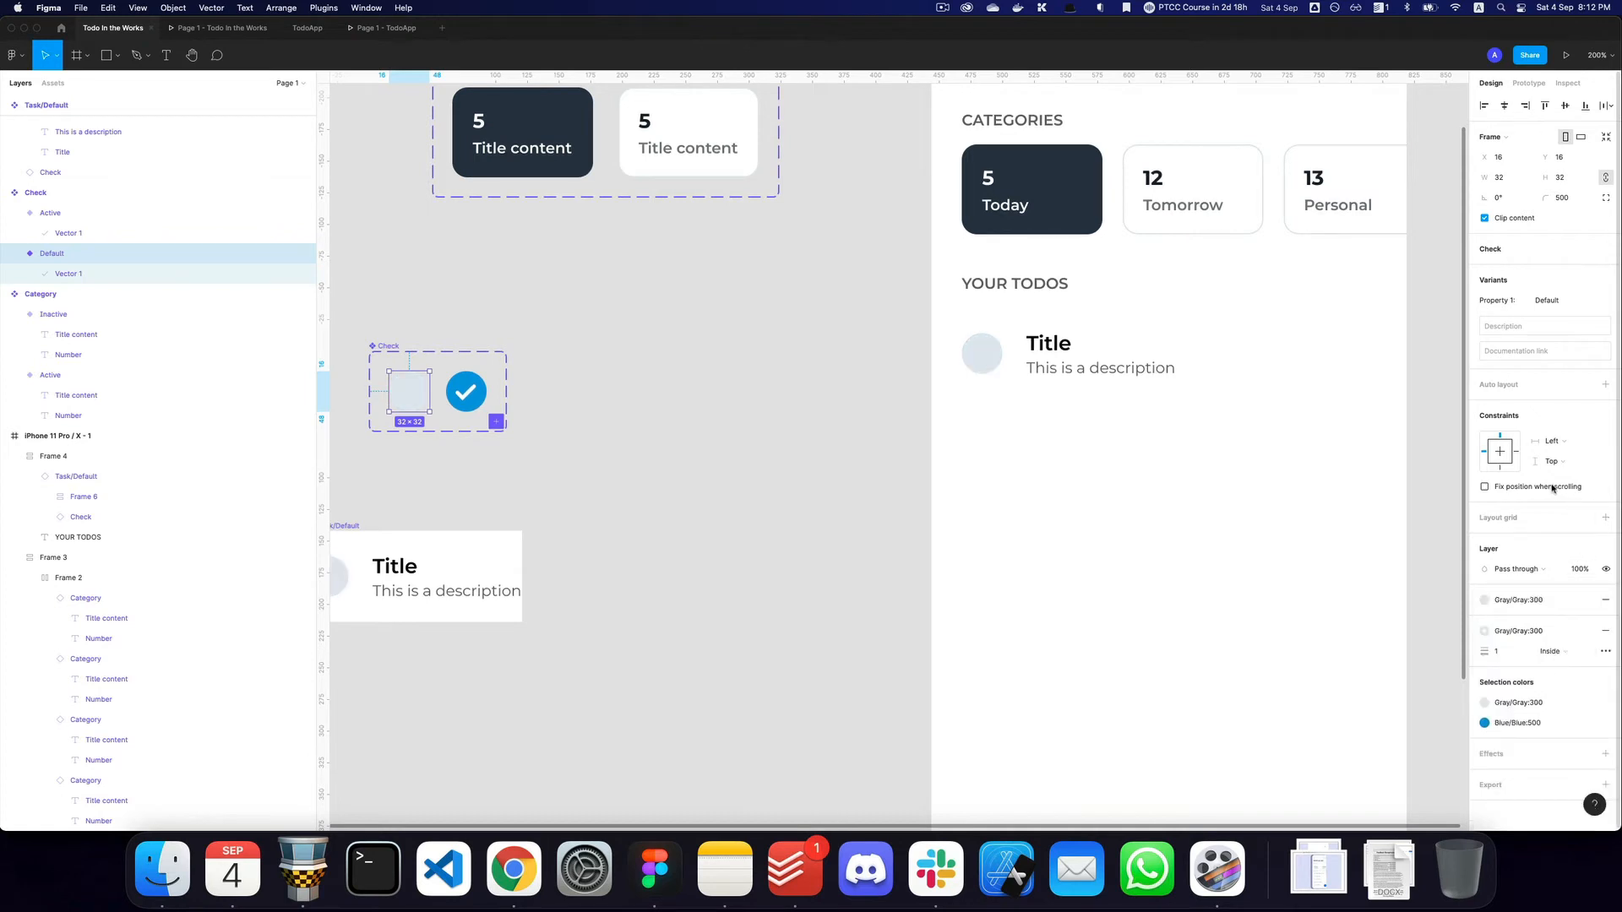
pyautogui.click(1533, 600)
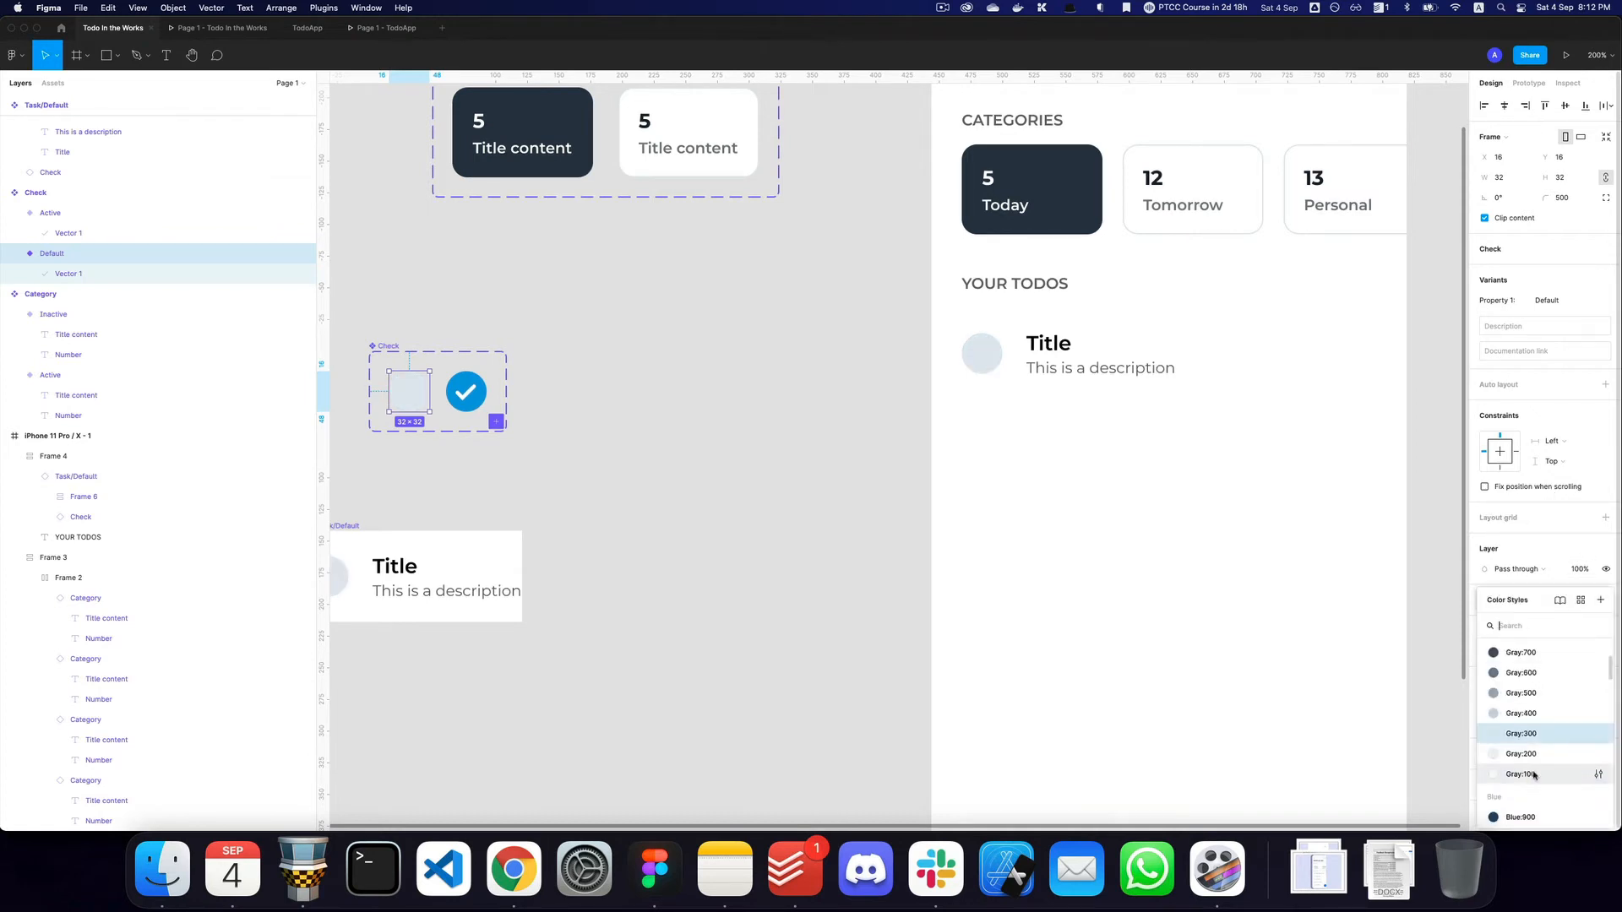
pyautogui.press('super+3')
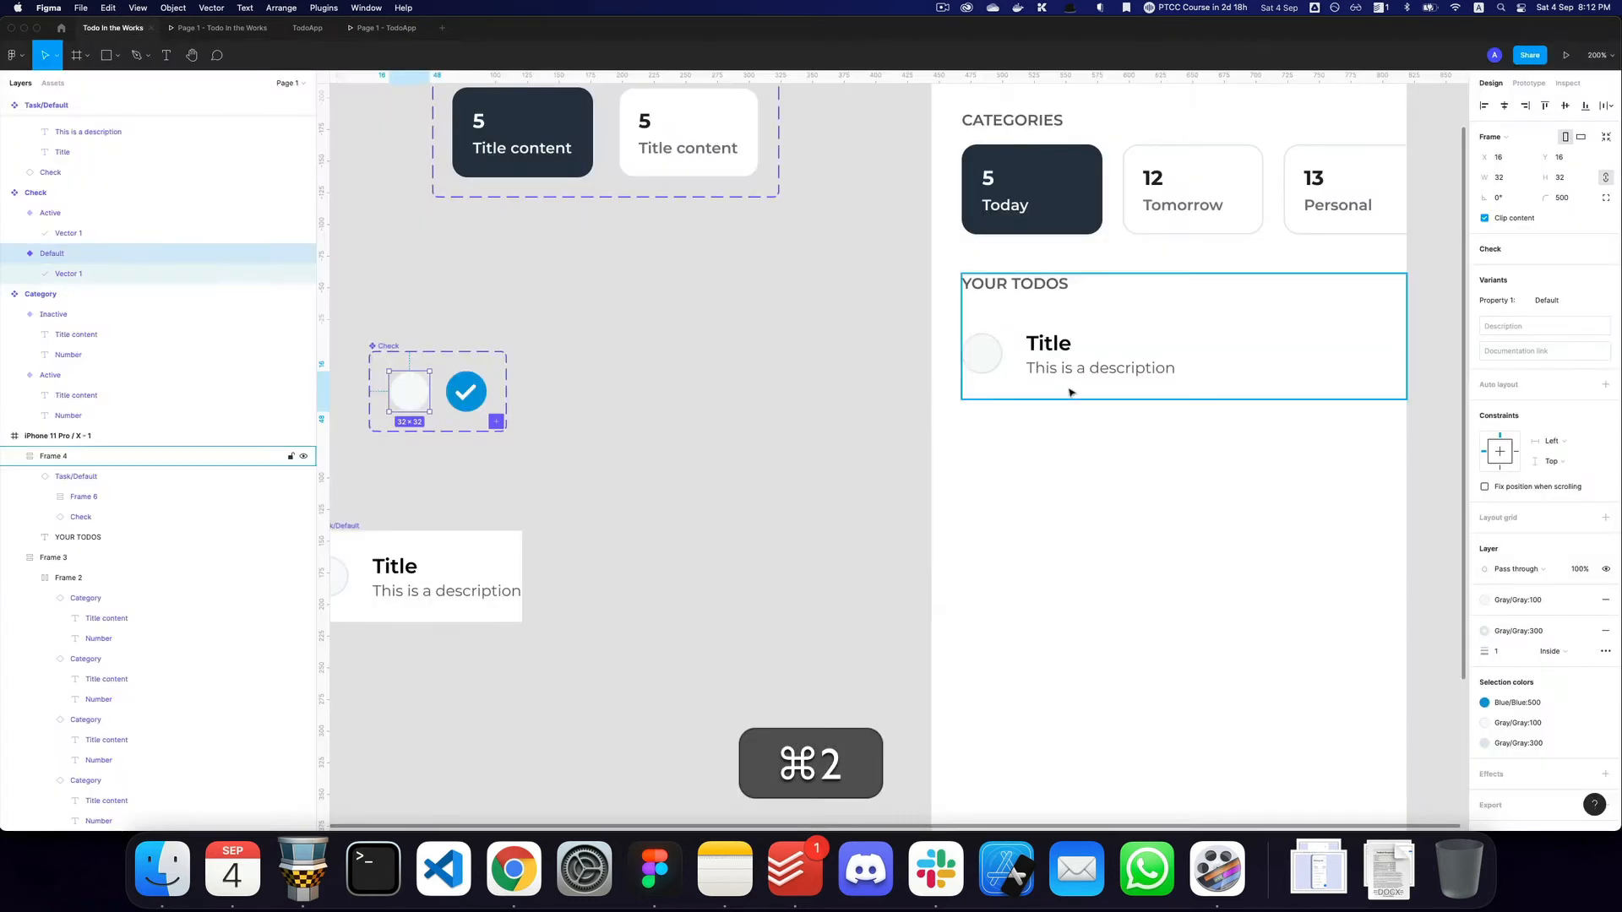
# Change the title text inside the Task/Default component to "Something".
pyautogui.keyDown('super'); pyautogui.click(1028, 345); pyautogui.keyUp('super')
pyautogui.keyDown('super'); pyautogui.click(391, 571); pyautogui.keyUp('super')
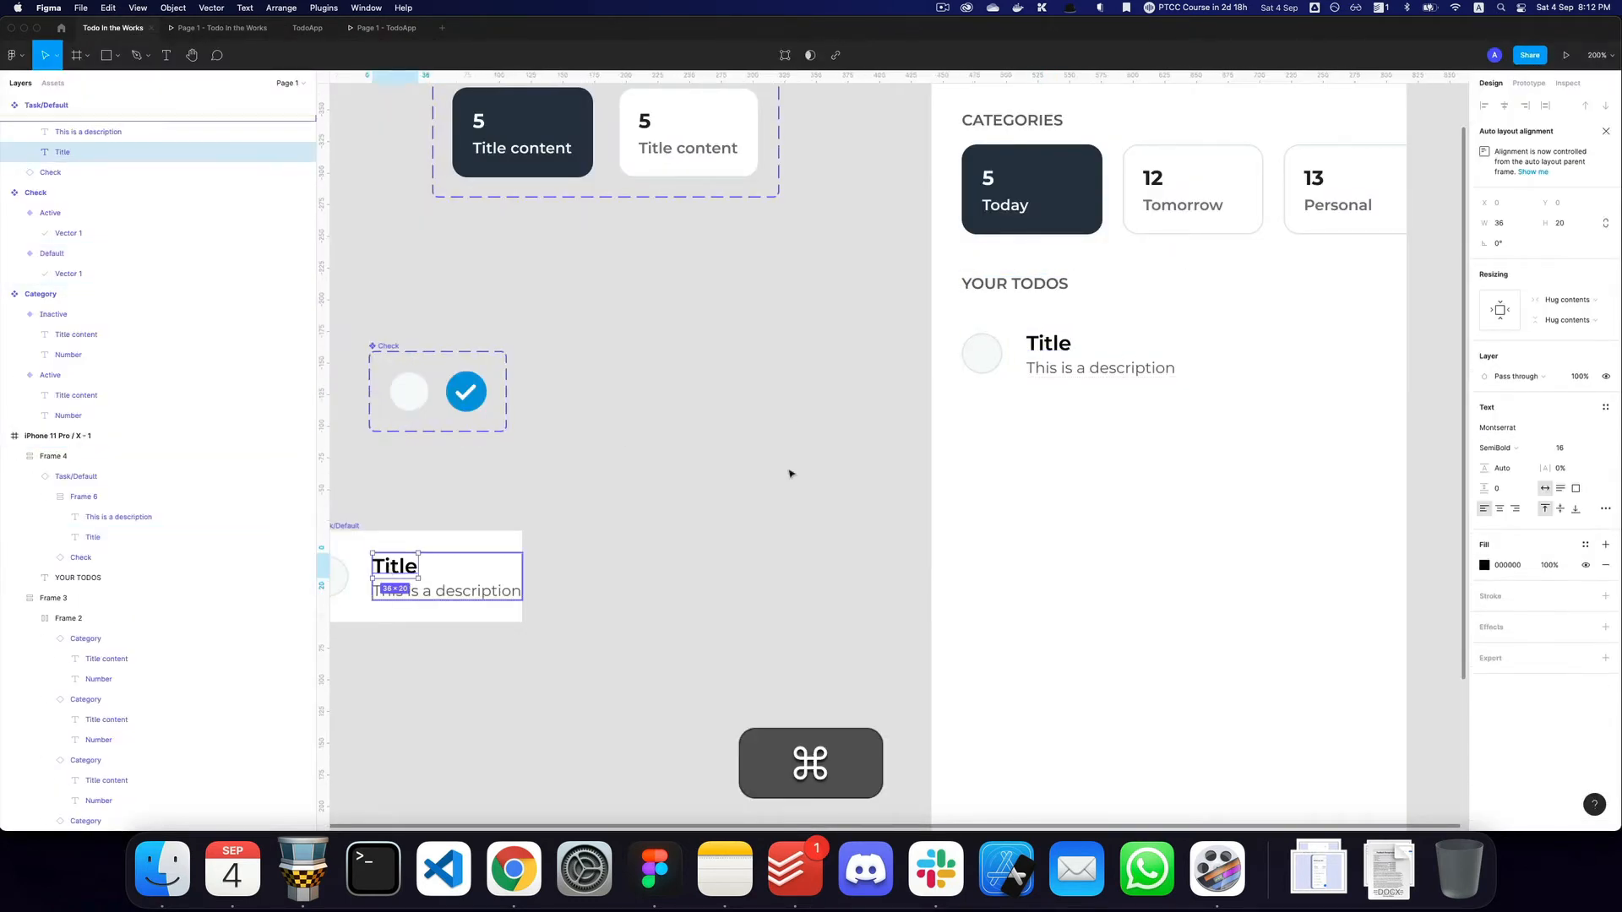
pyautogui.doubleClick(411, 562)
pyautogui.write('Something')
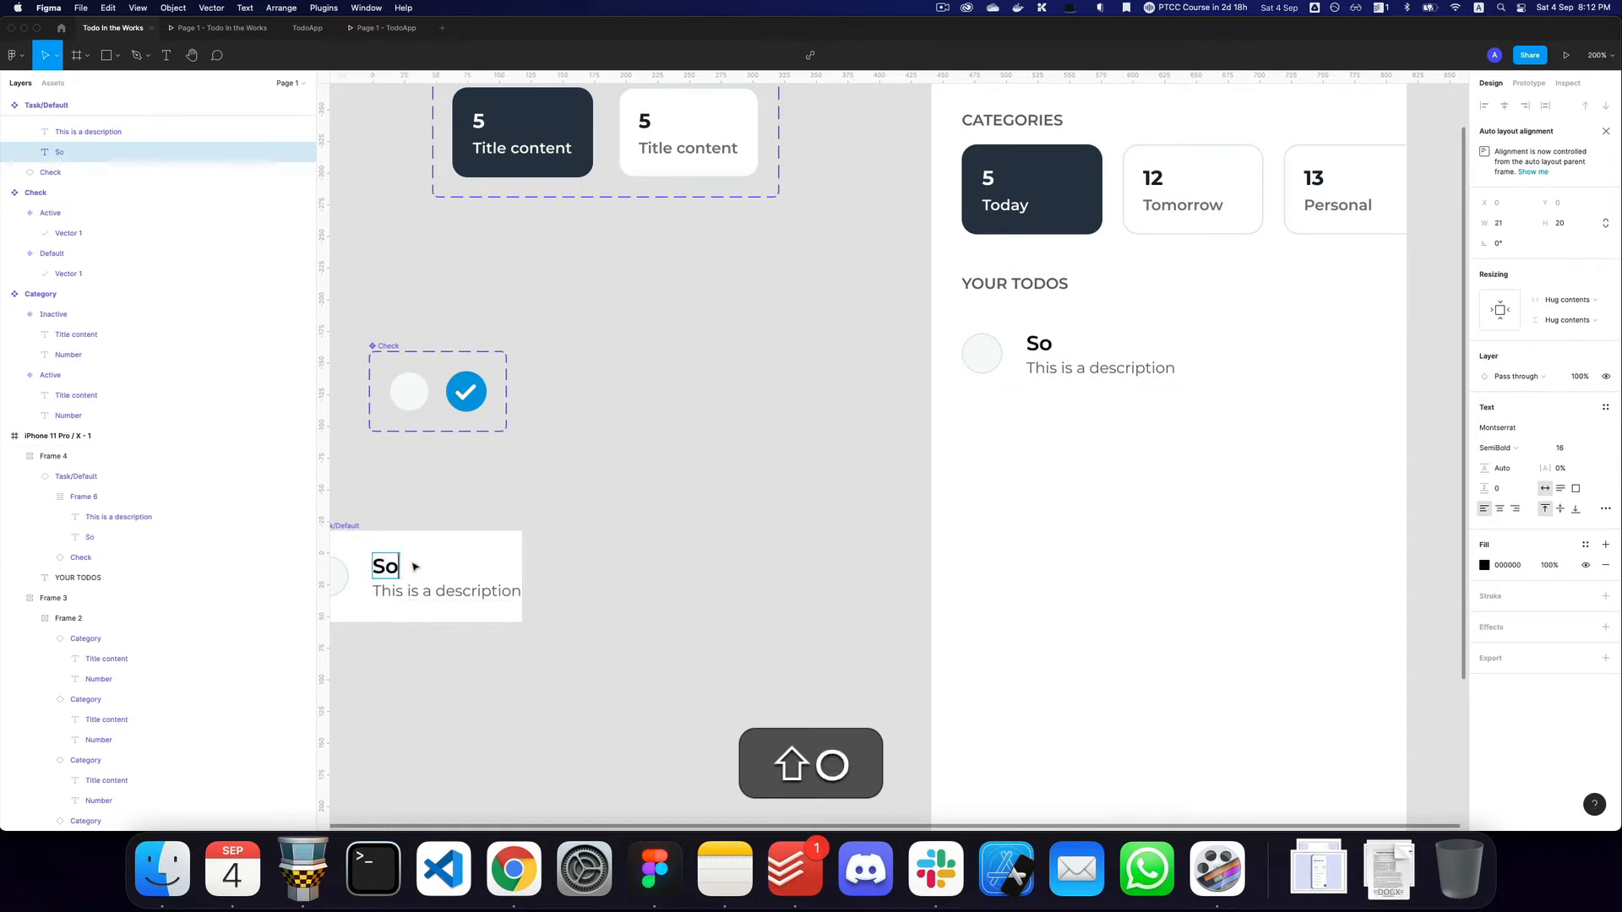
pyautogui.press('Return')
pyautogui.press('cmd+z')
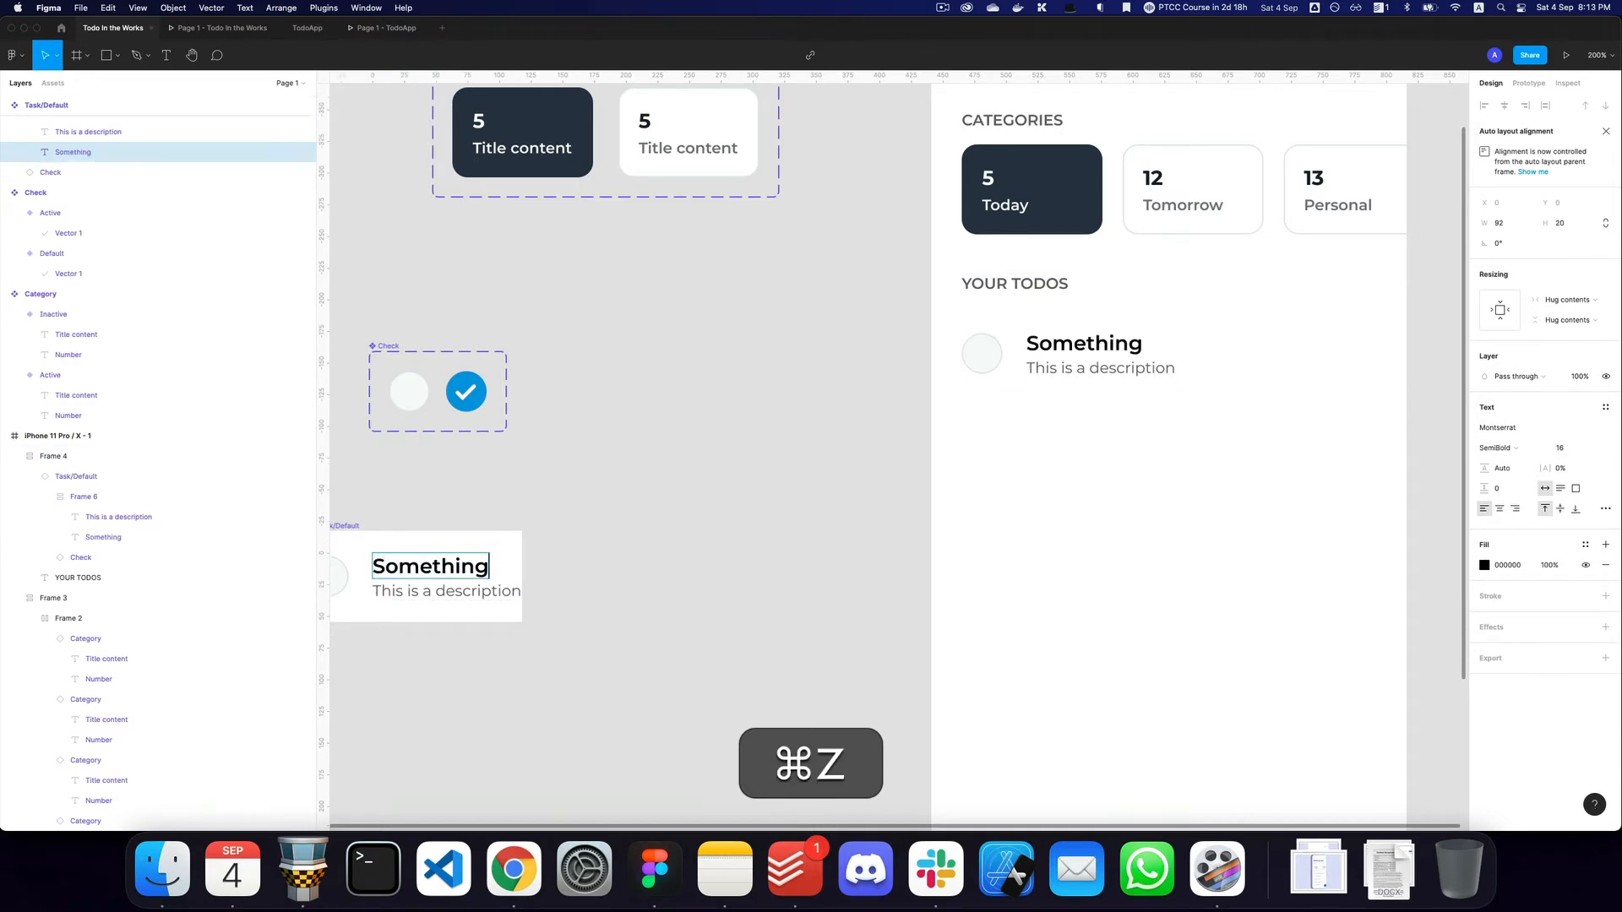
pyautogui.press('cmd+r')
pyautogui.press('Escape')
pyautogui.press('Escape')
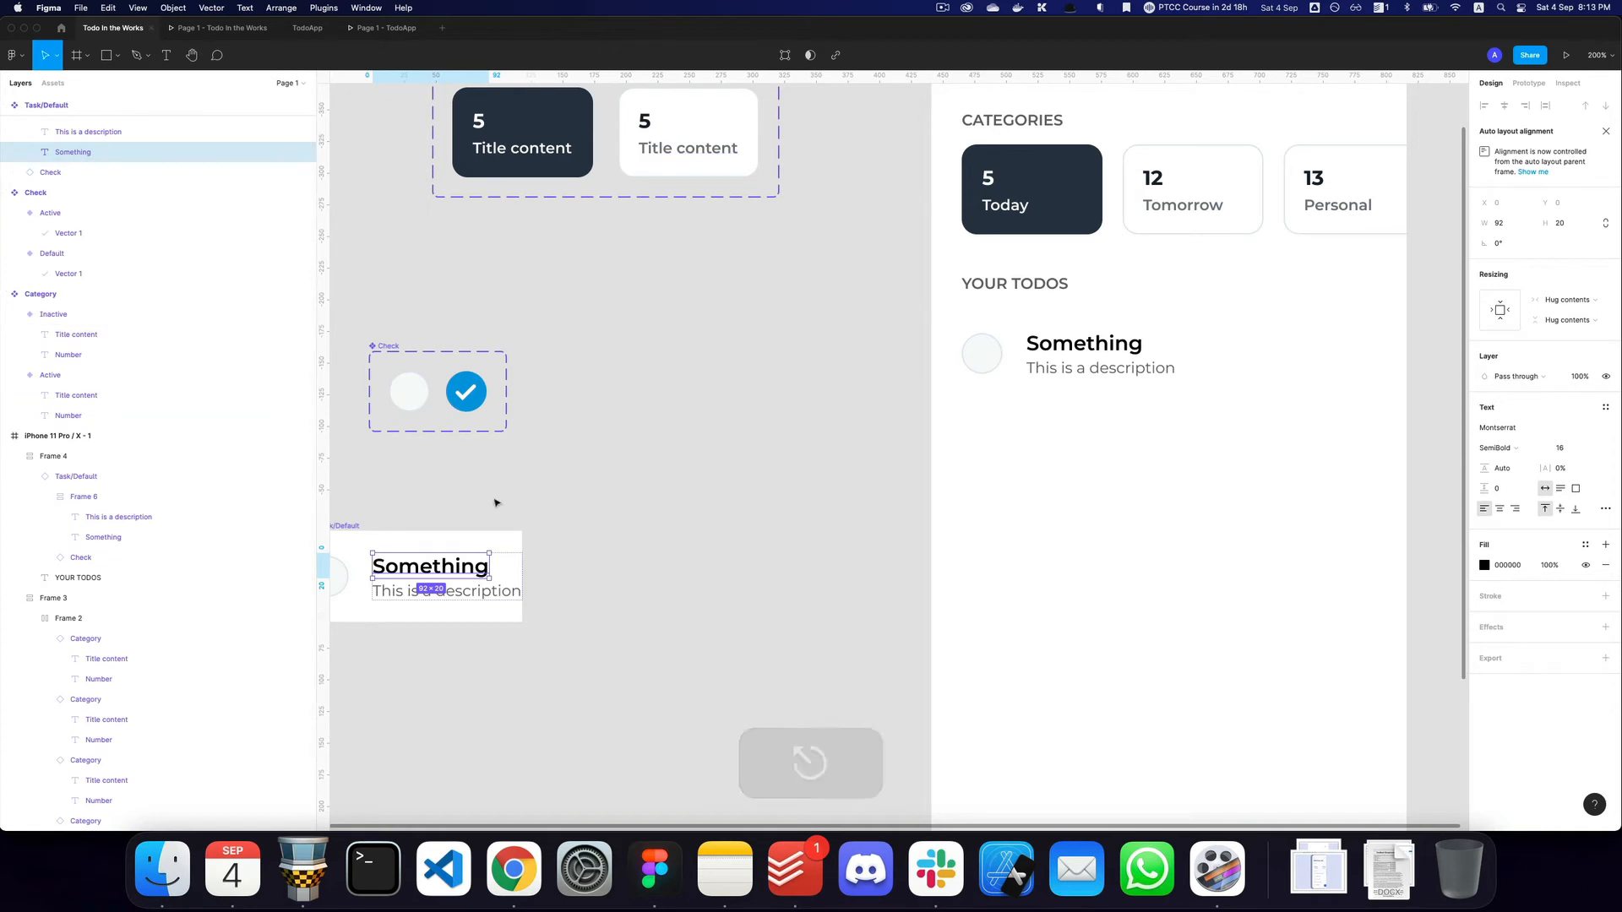
# Rename the "Something" text layer to "Title" and collapse the expanded layers.
pyautogui.hscroll(-2, 495, 499)
pyautogui.press('shift+cmd+r')
pyautogui.write('Title')
pyautogui.press('Return')
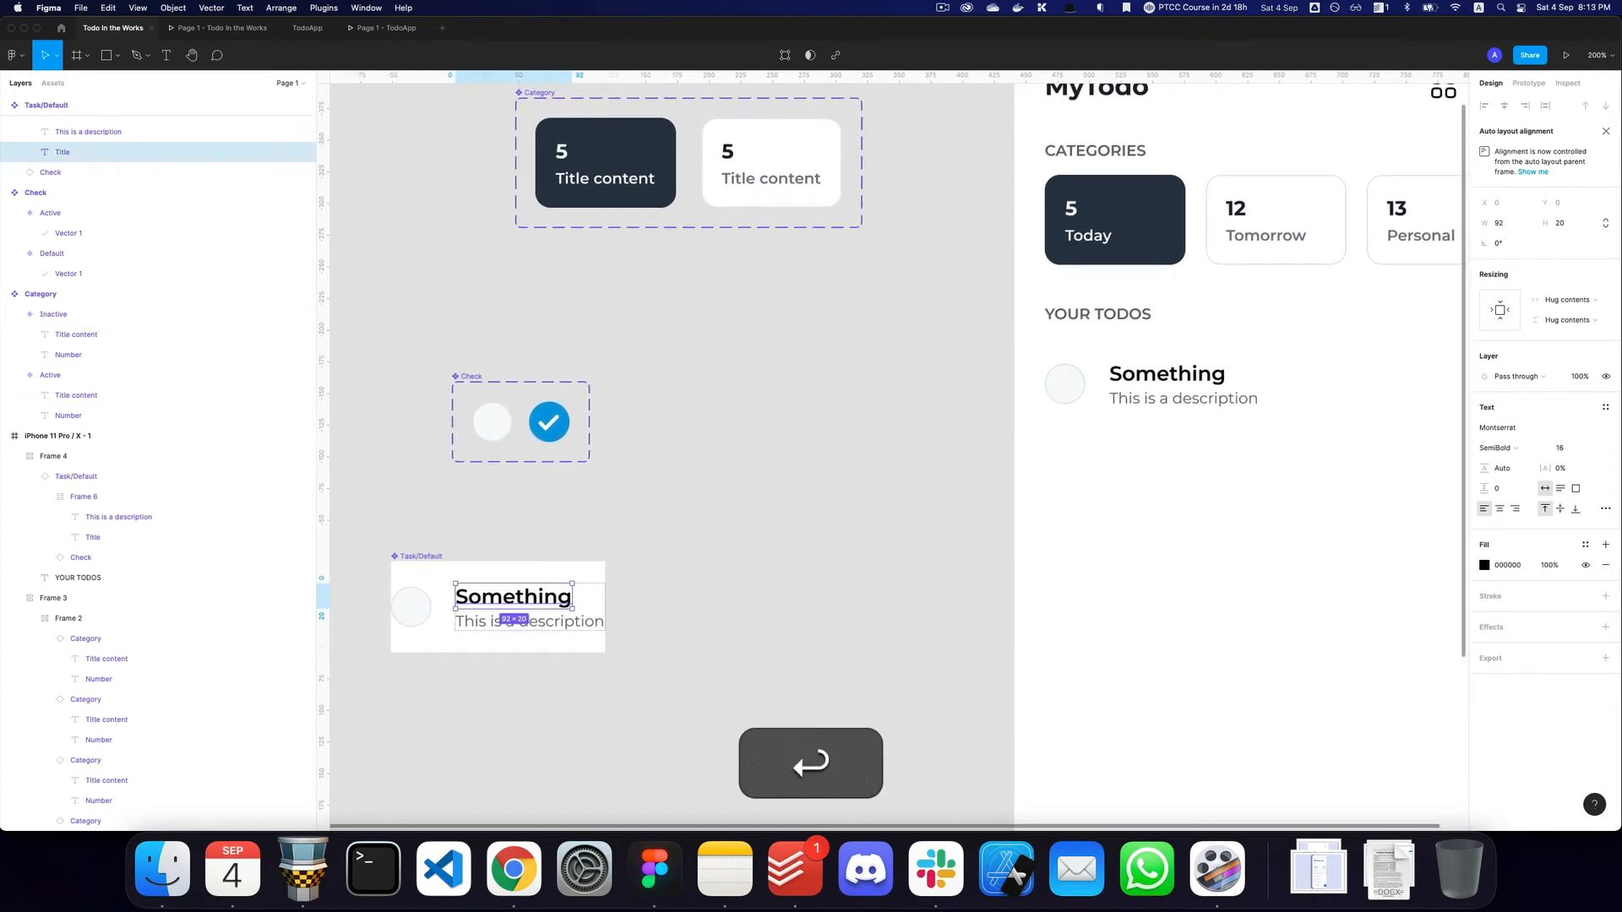
pyautogui.hotkey('alt', 'l')
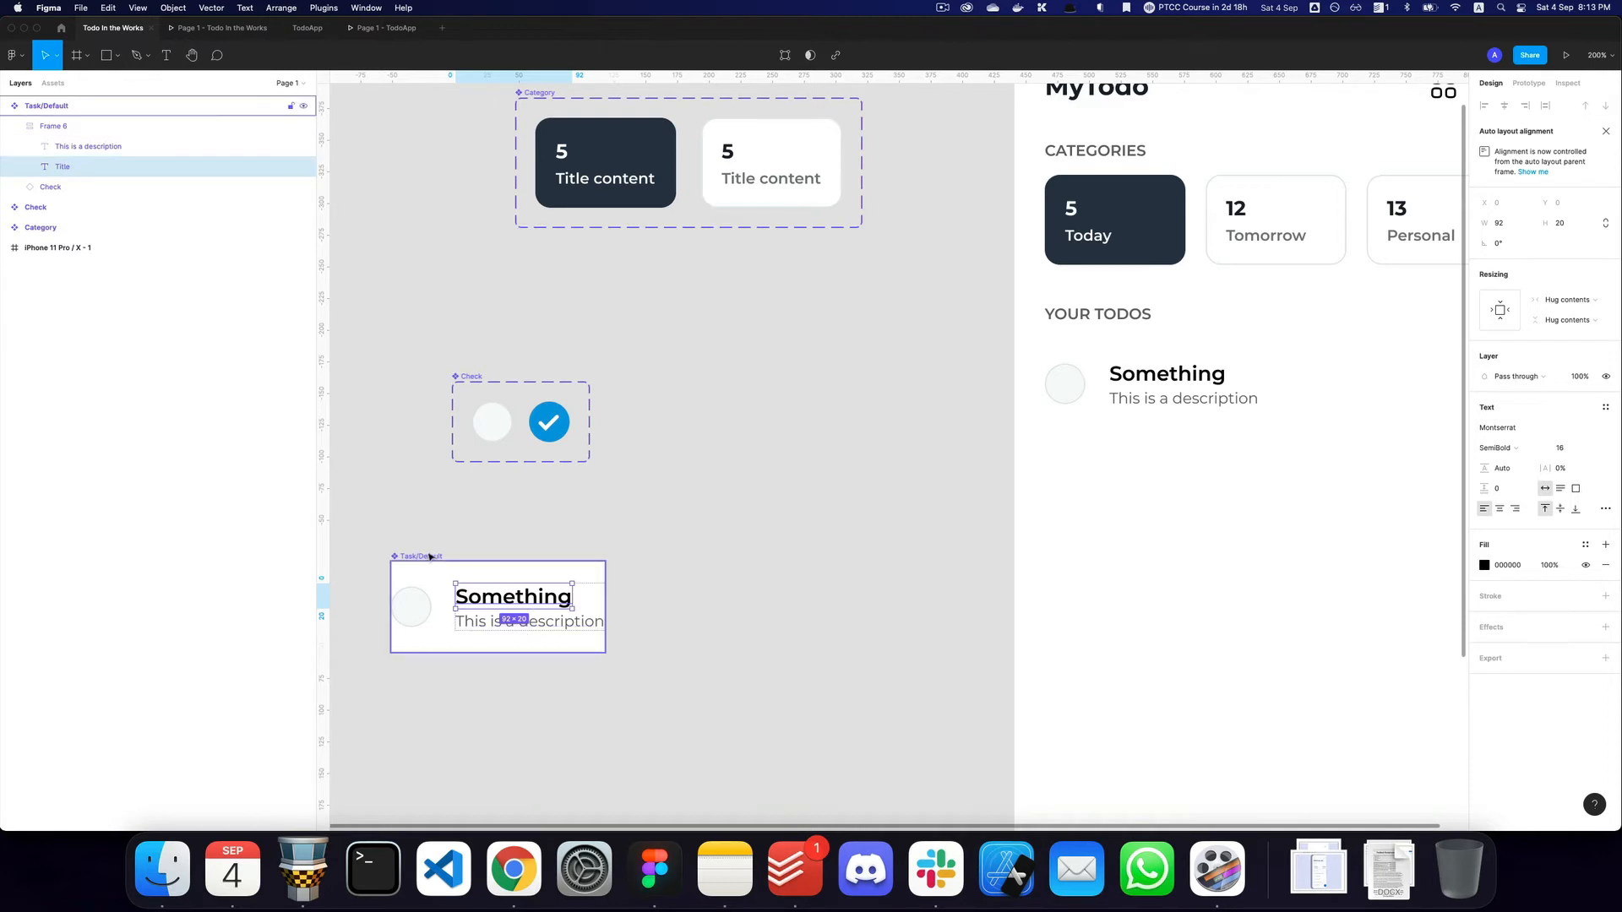
# Duplicate the task instance under YOUR TODOS three times and undo the last two copies.
pyautogui.click(473, 564)
pyautogui.hscroll(2, 795, 499)
pyautogui.doubleClick(1137, 377)
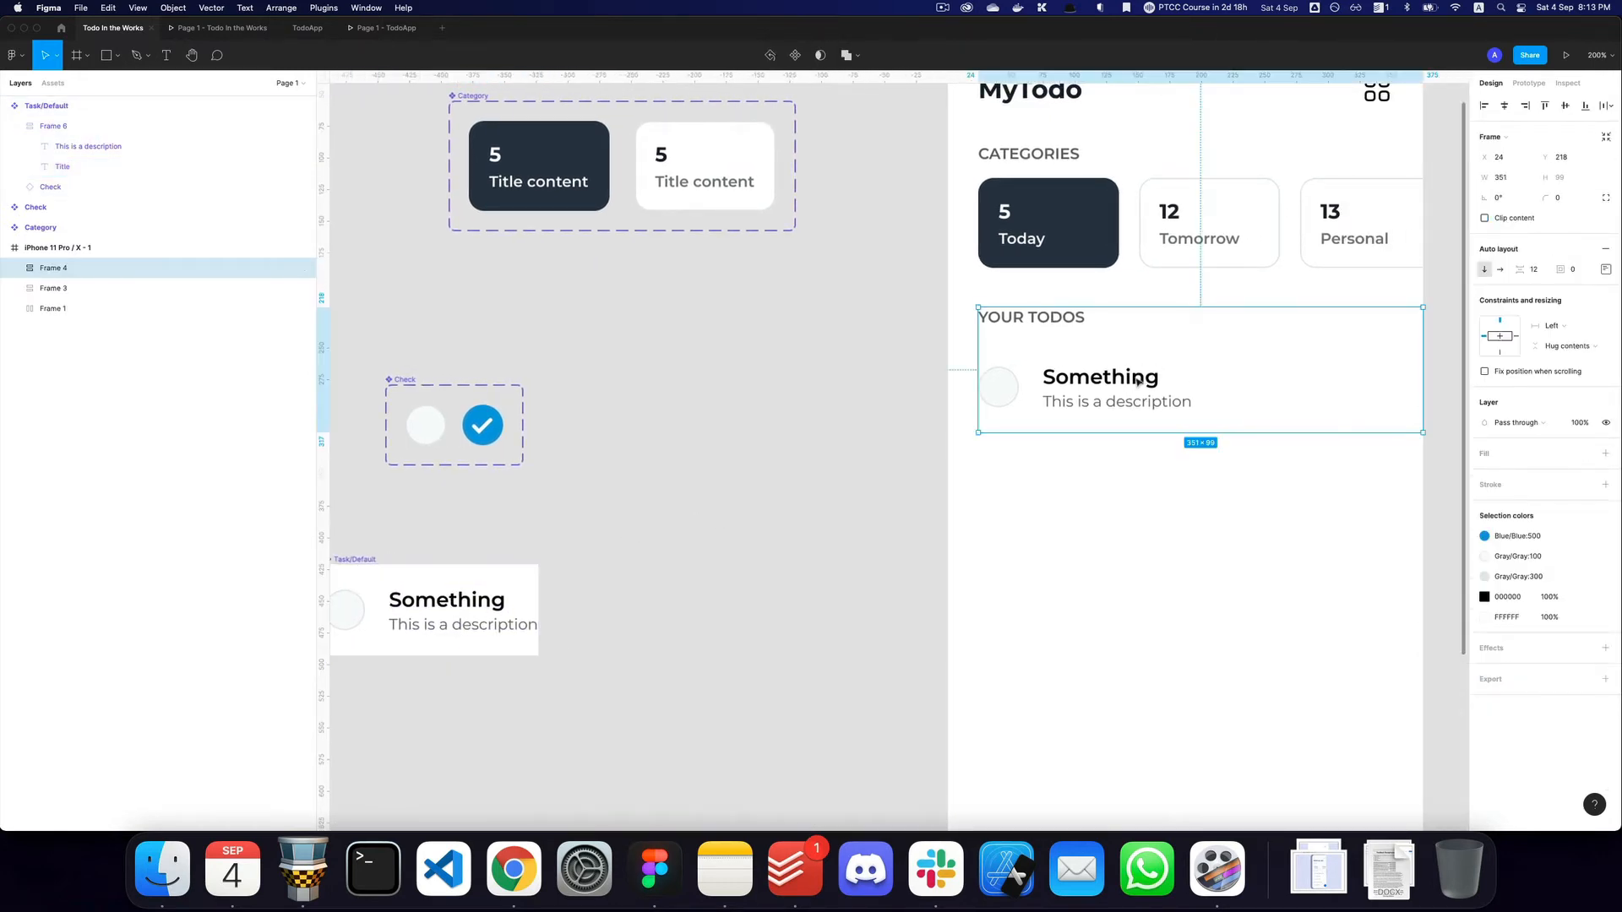
pyautogui.press('z')
pyautogui.press('super+z')
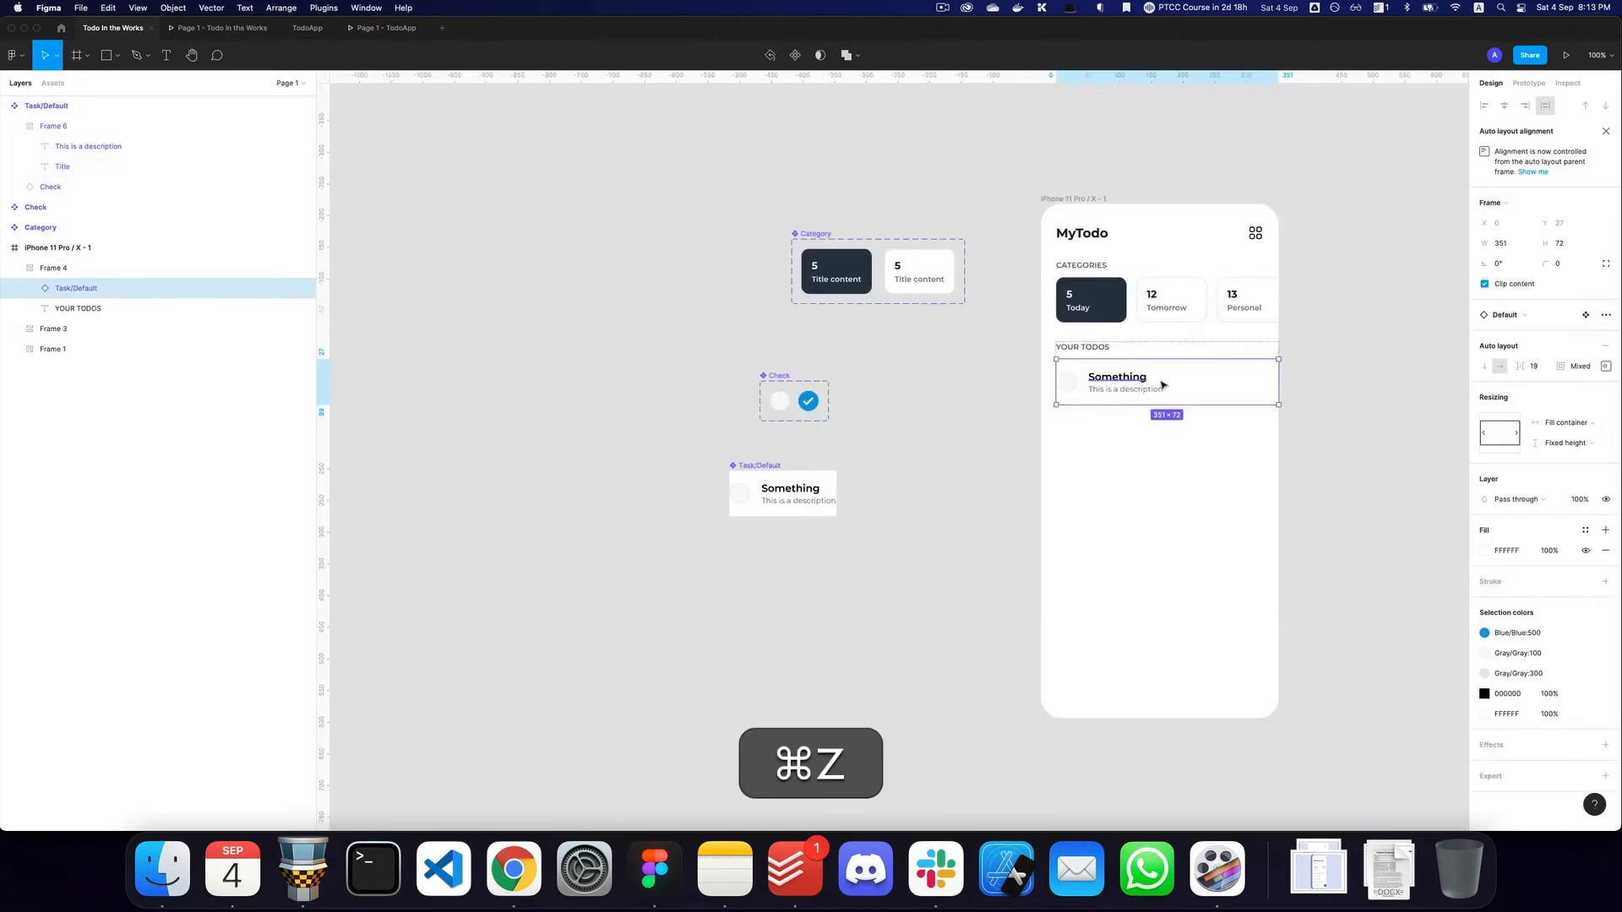
pyautogui.press('super+d')
pyautogui.press('super+d')
pyautogui.press('super+d')
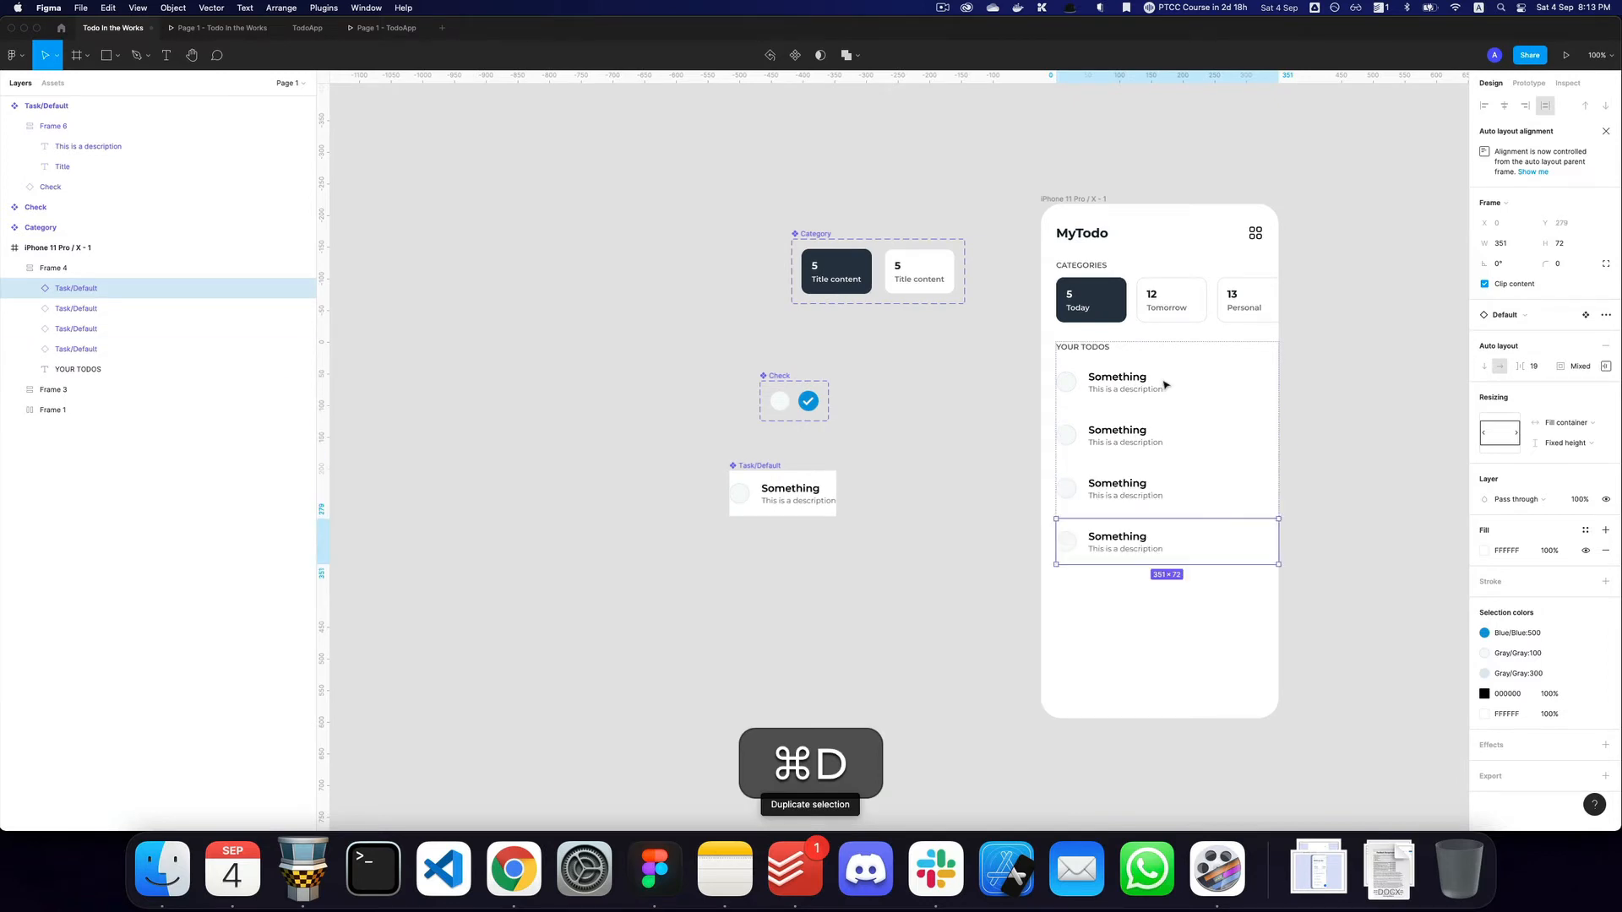
pyautogui.press('super+z')
pyautogui.press('super+z')
# Add a 72 × 72 frame inside the Task/Default component, after the title and description text.
pyautogui.click(781, 482)
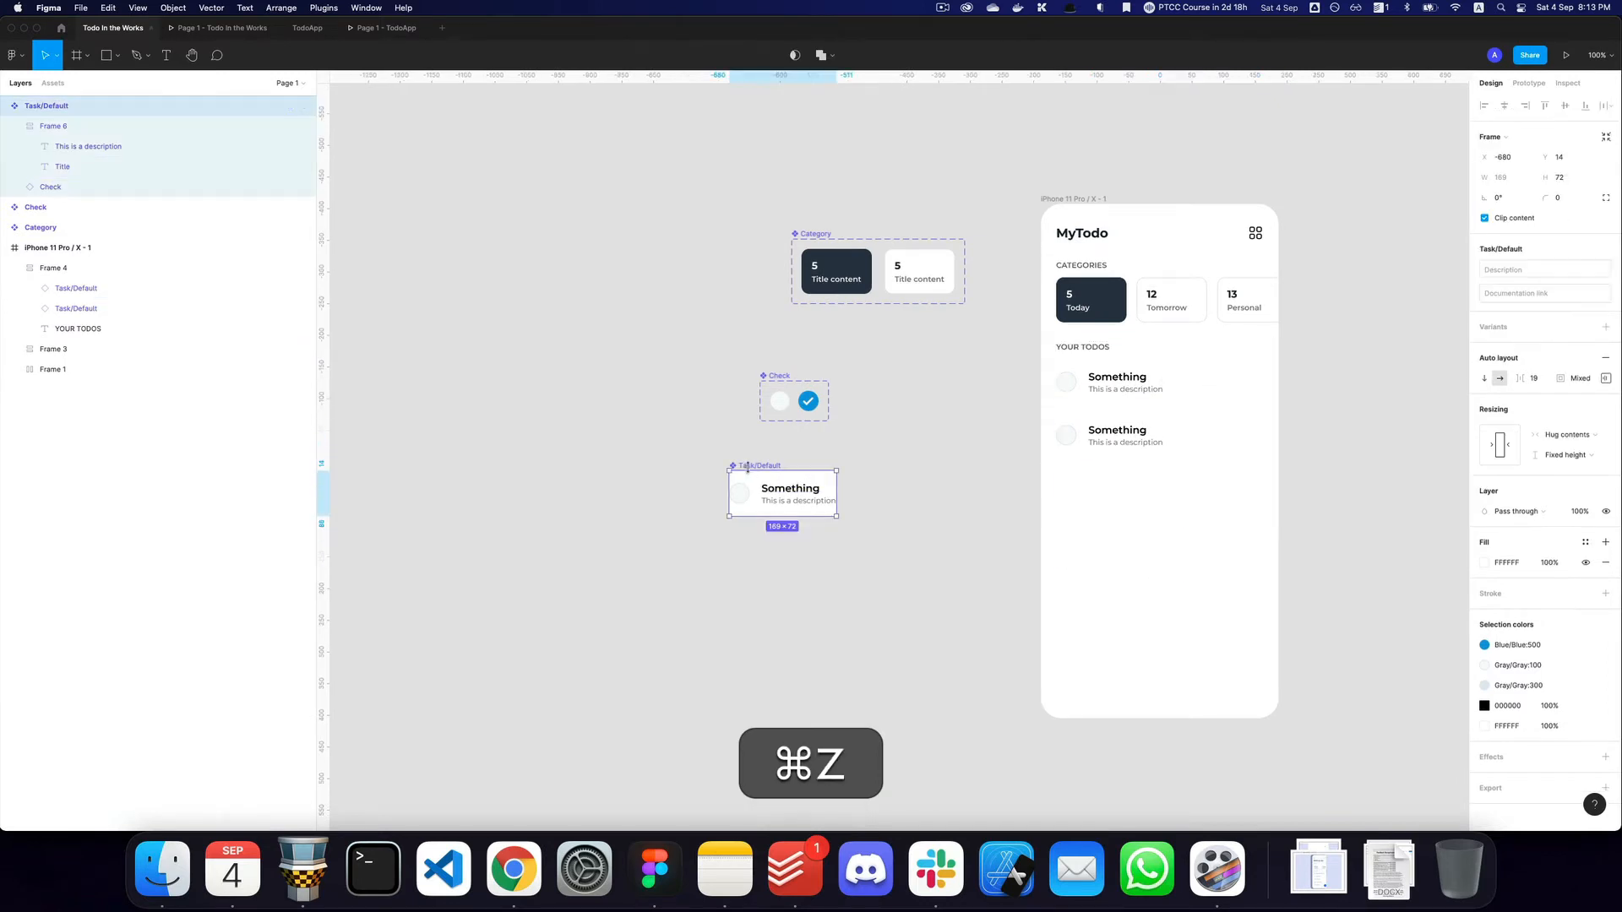
pyautogui.press('z')
pyautogui.click(805, 490)
pyautogui.doubleClick(802, 488)
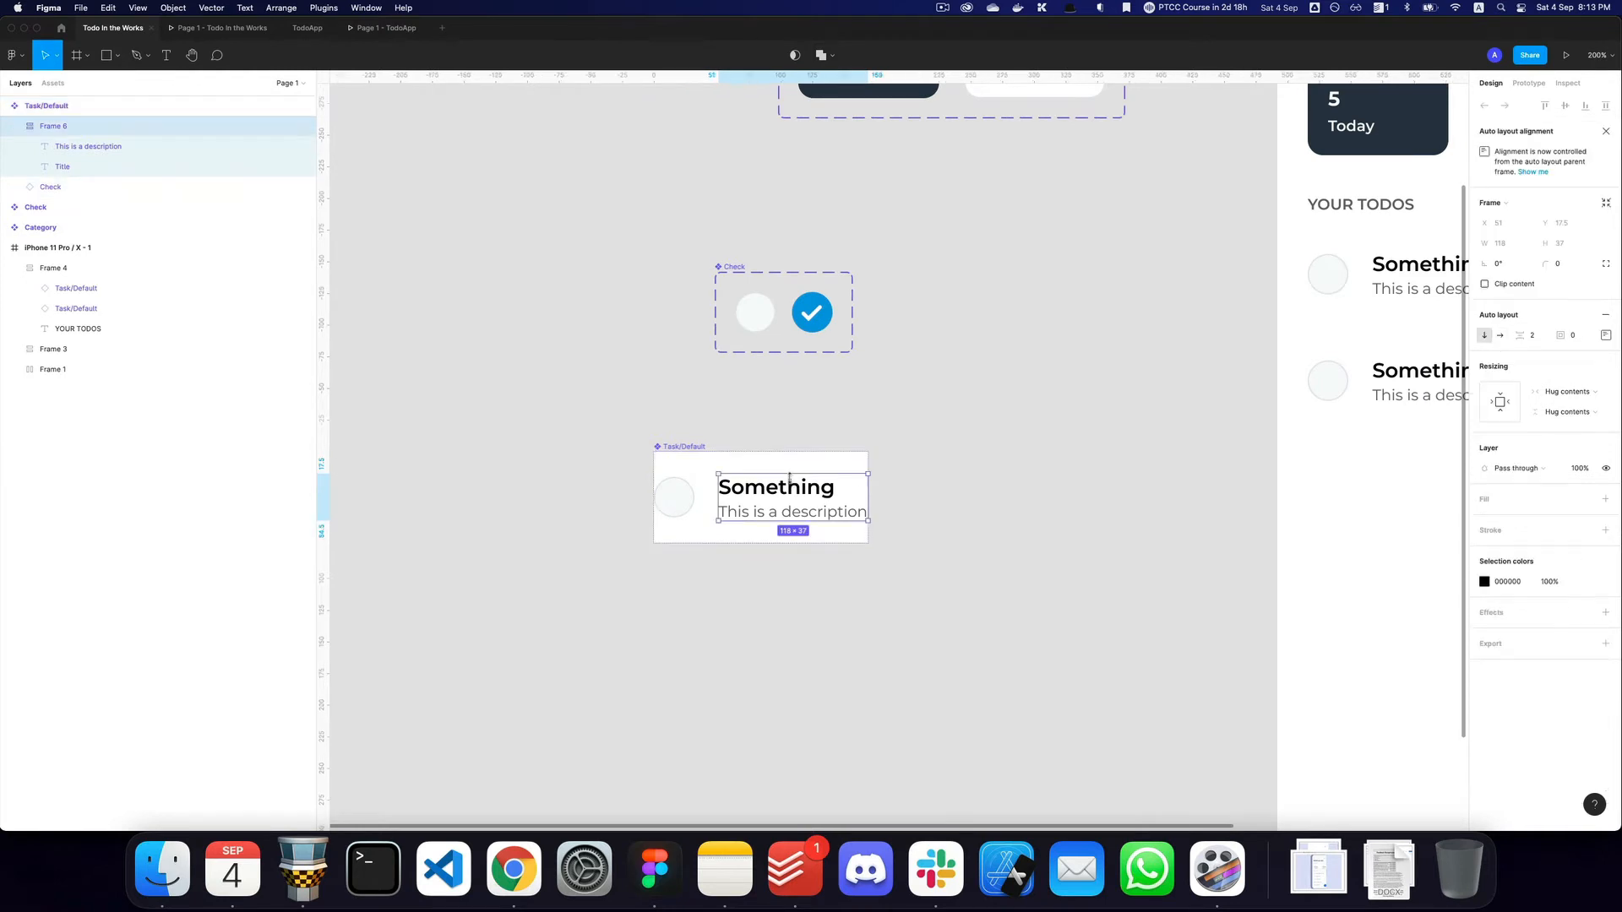
pyautogui.click(801, 468)
pyautogui.click(1605, 377)
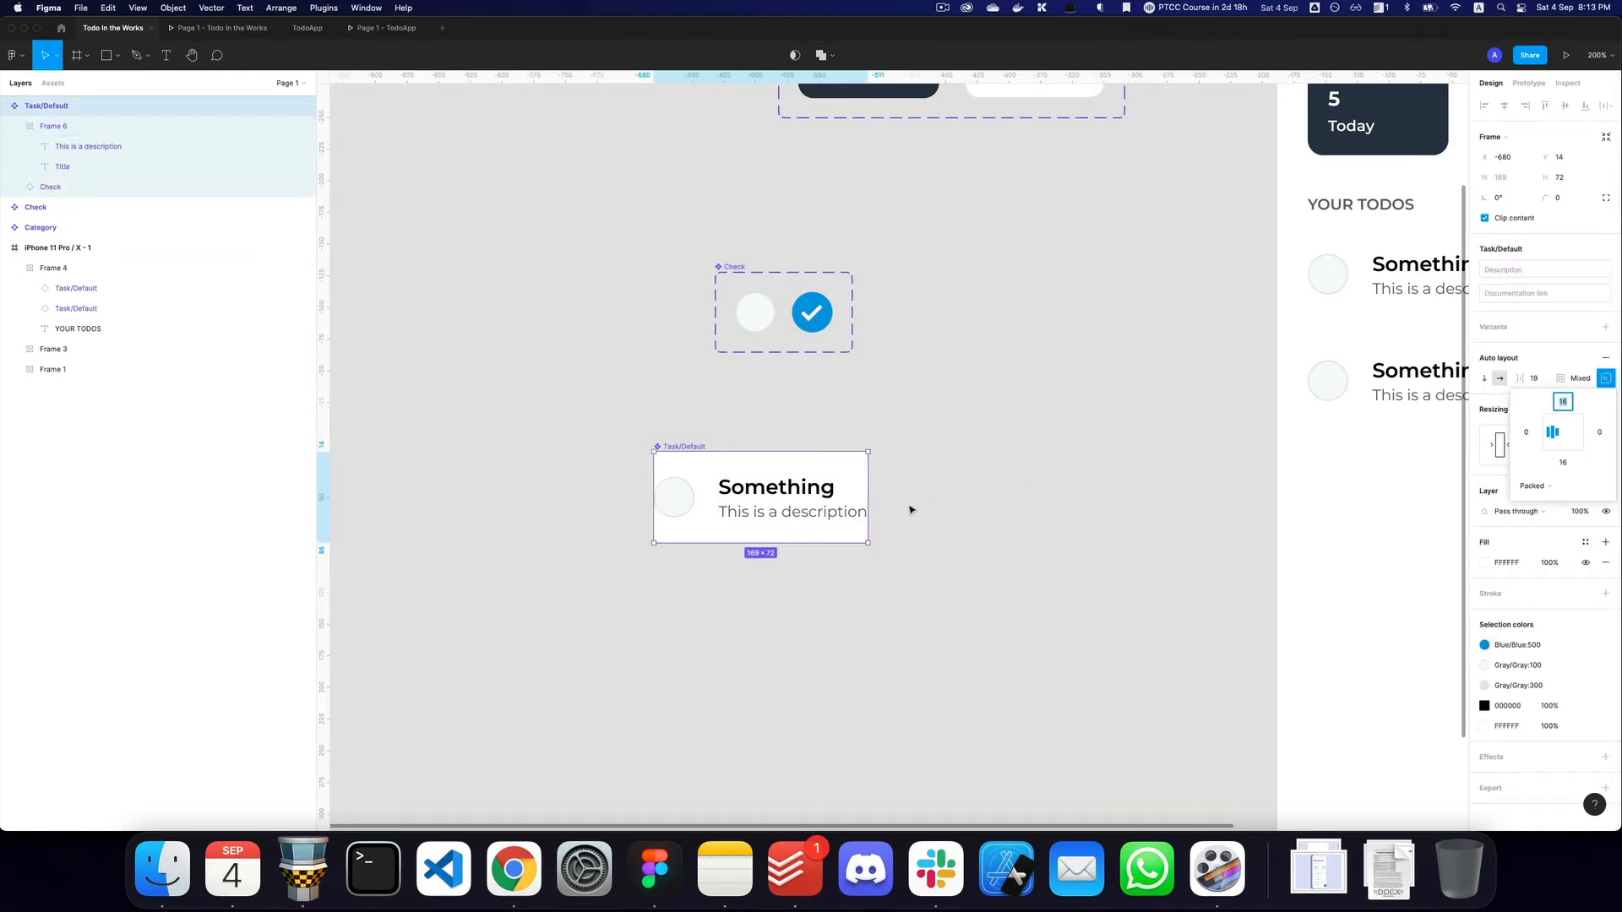
pyautogui.press('a')
pyautogui.moveTo(892, 455); pyautogui.dragTo(939, 552)
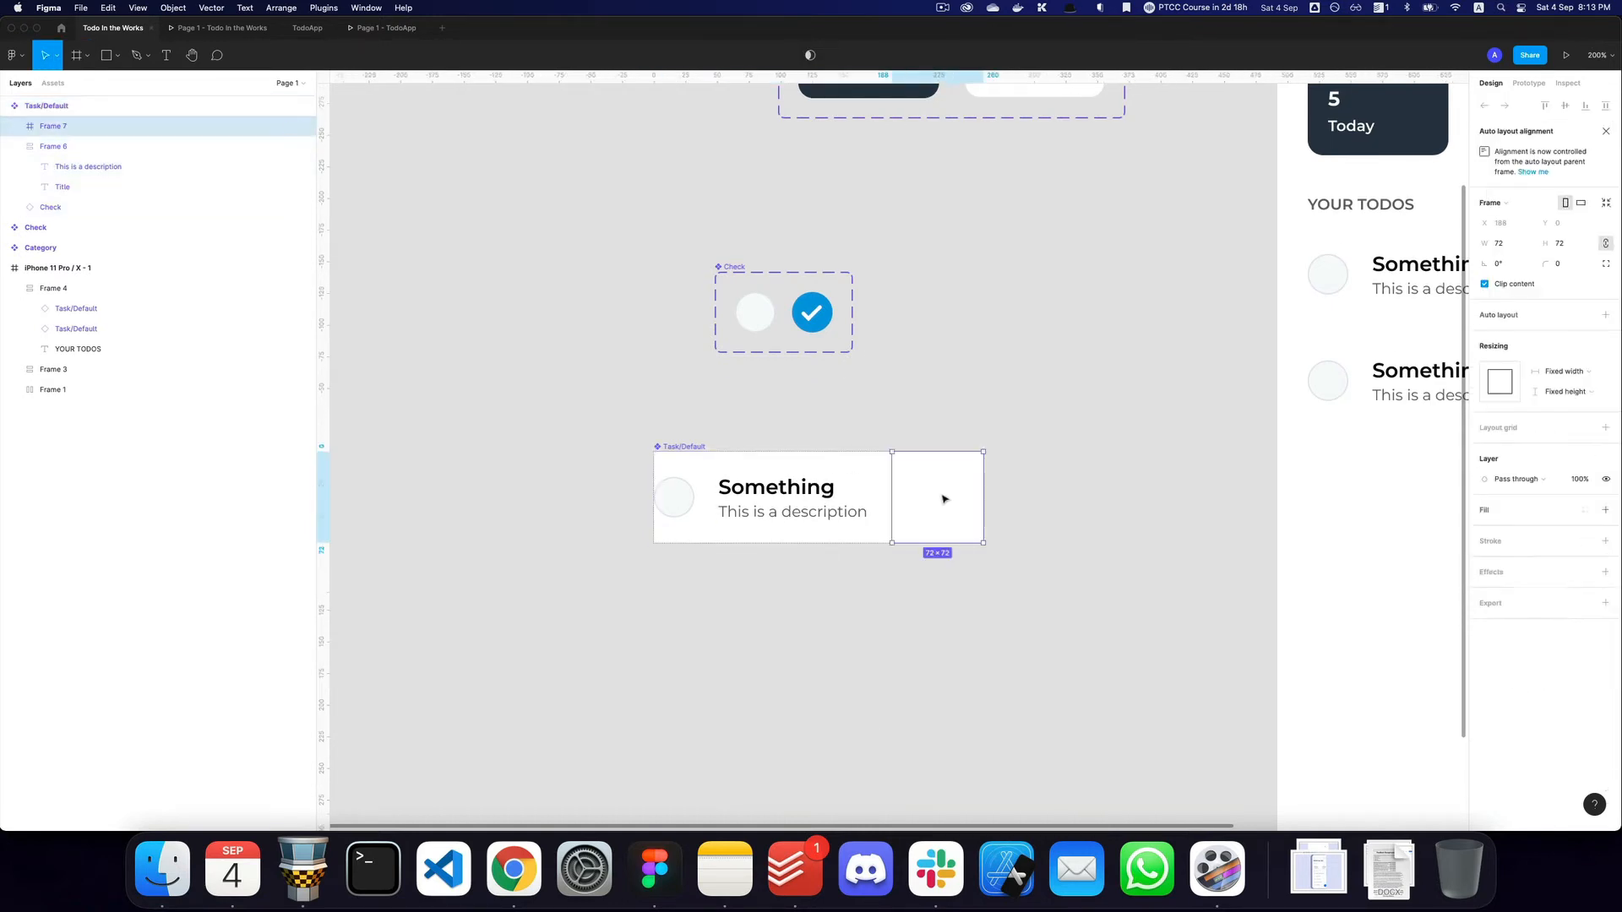
# Fill the new square frame in the Task/Default component with the Red:500 color style.
pyautogui.click(1586, 512)
pyautogui.click(1517, 606)
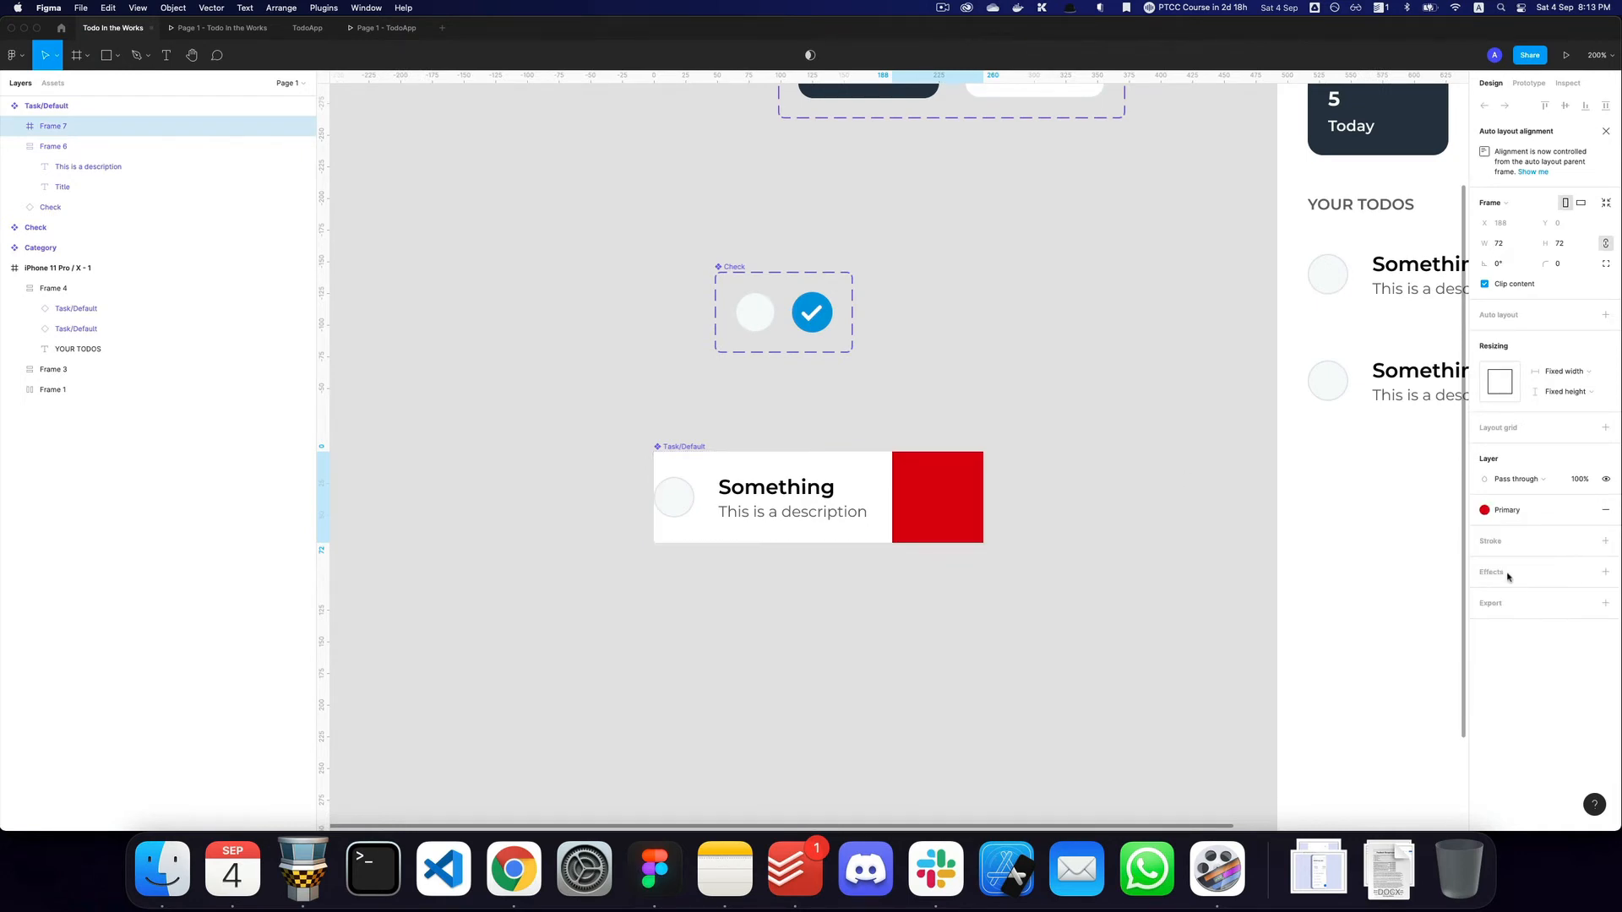
pyautogui.click(1503, 507)
pyautogui.write('red')
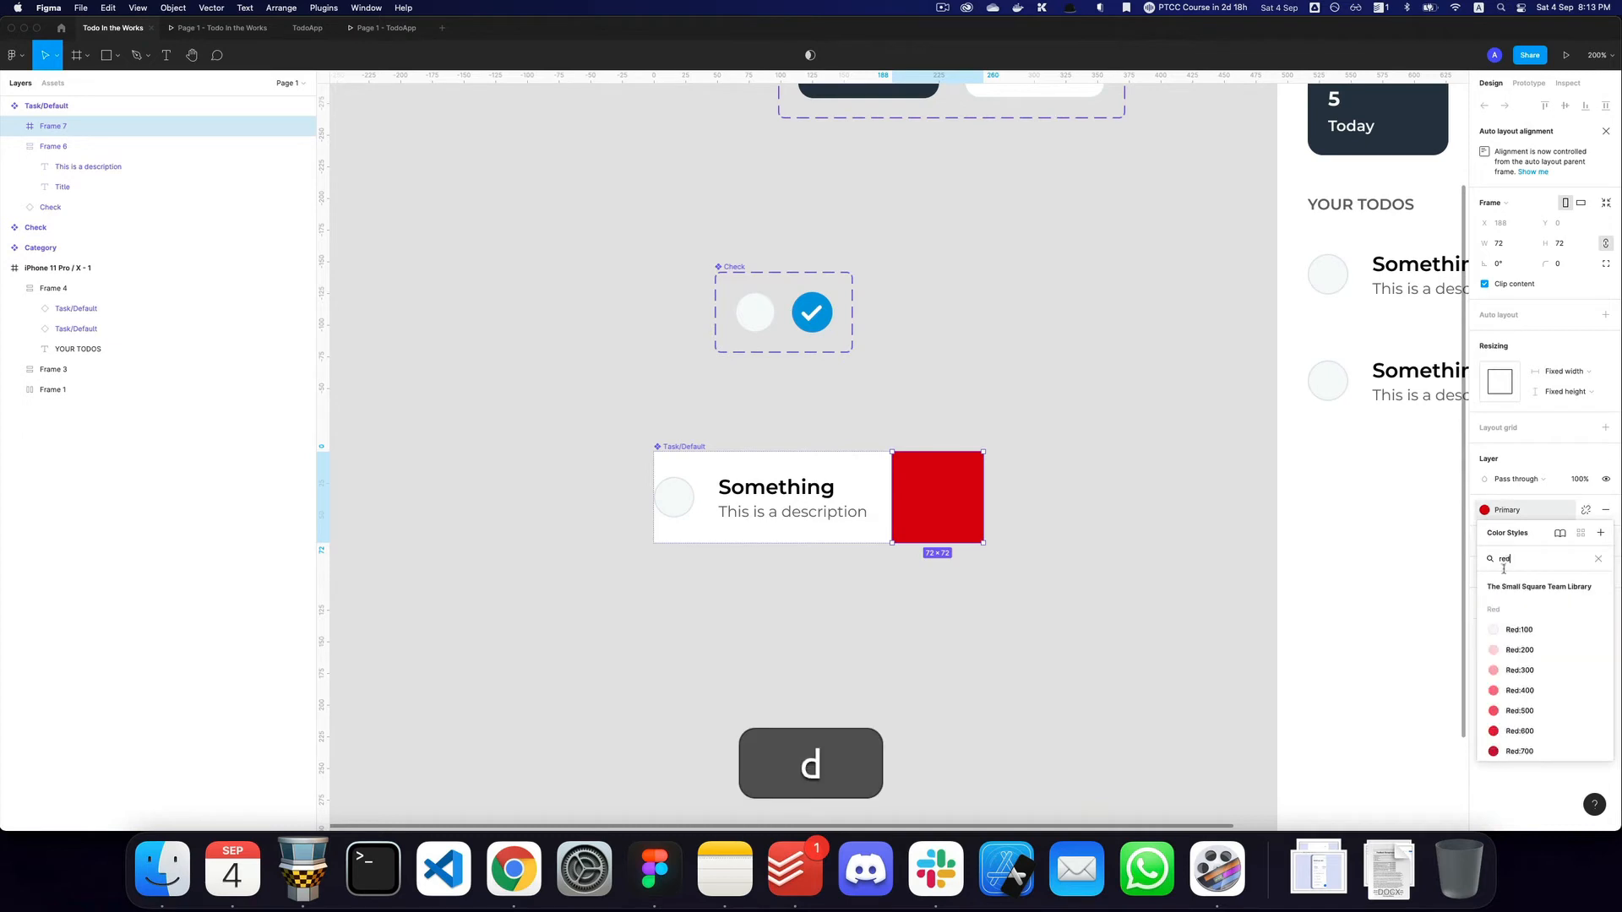
pyautogui.click(1550, 707)
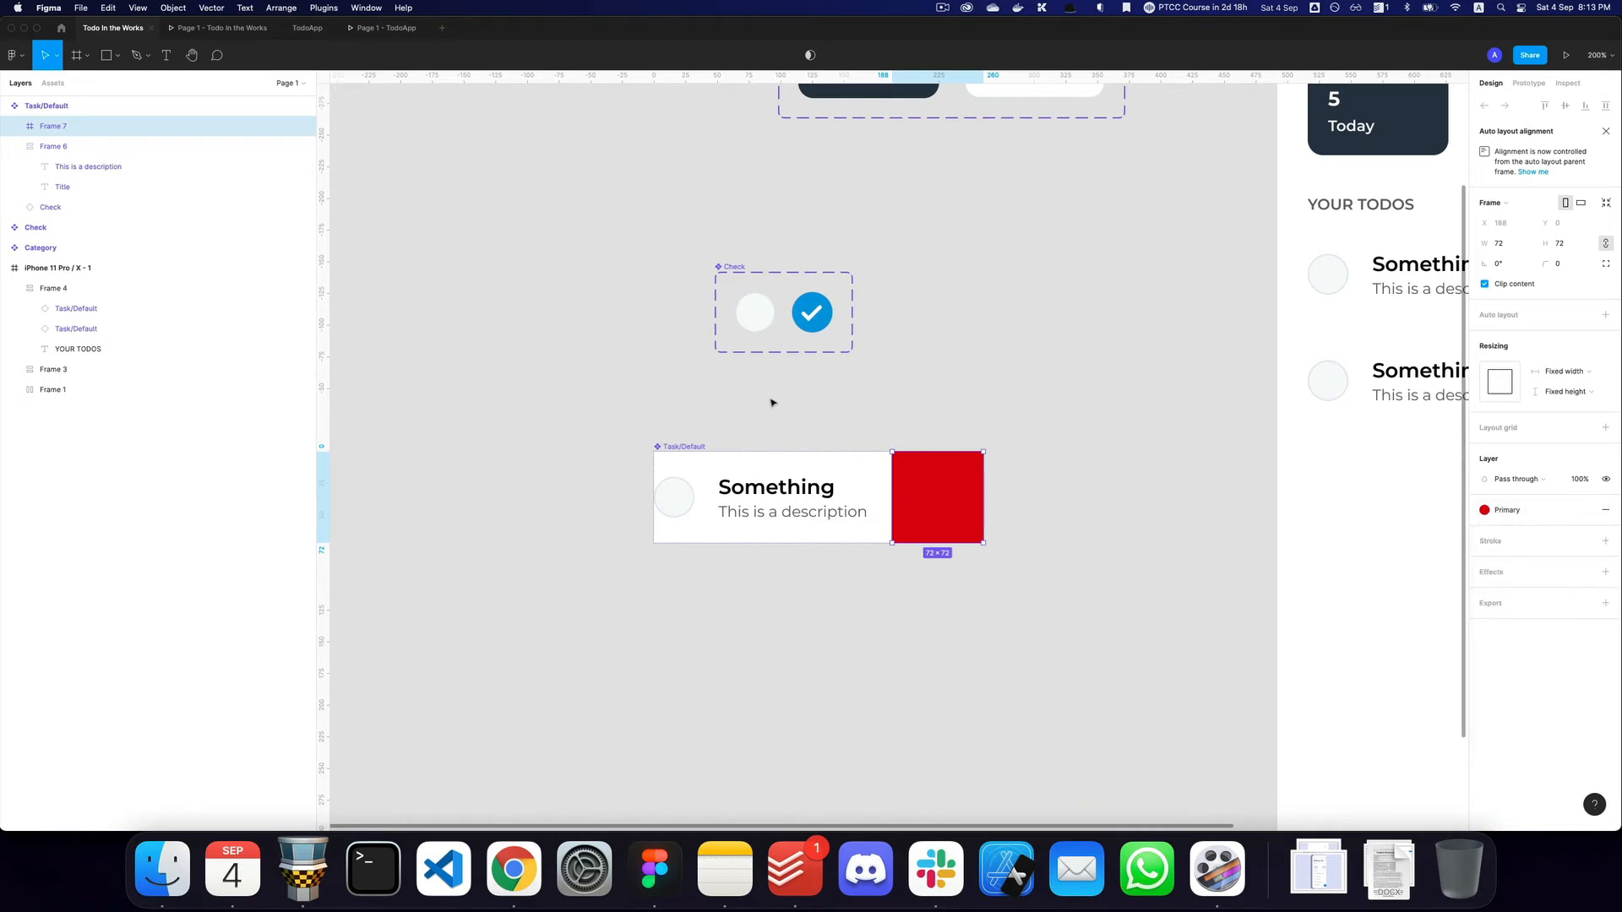
# Run the Iconly v2.3 plugin and search its icons for "trash" and "bin".
pyautogui.hotkey('shift', 'i')
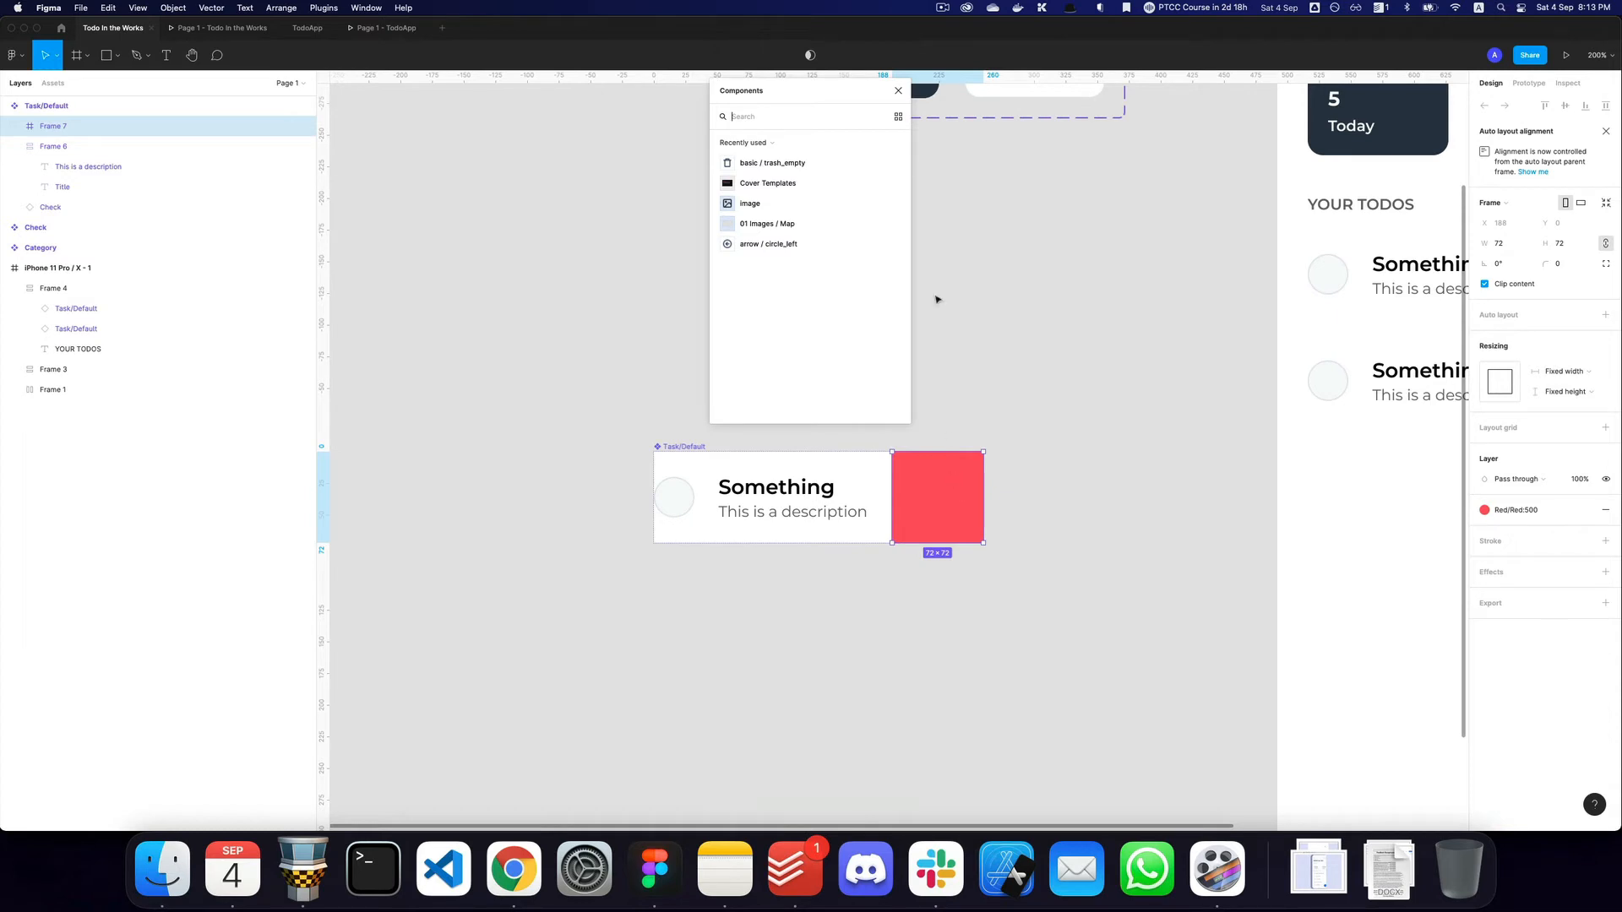
pyautogui.click(898, 92)
pyautogui.press('super+/')
pyautogui.write('iconly')
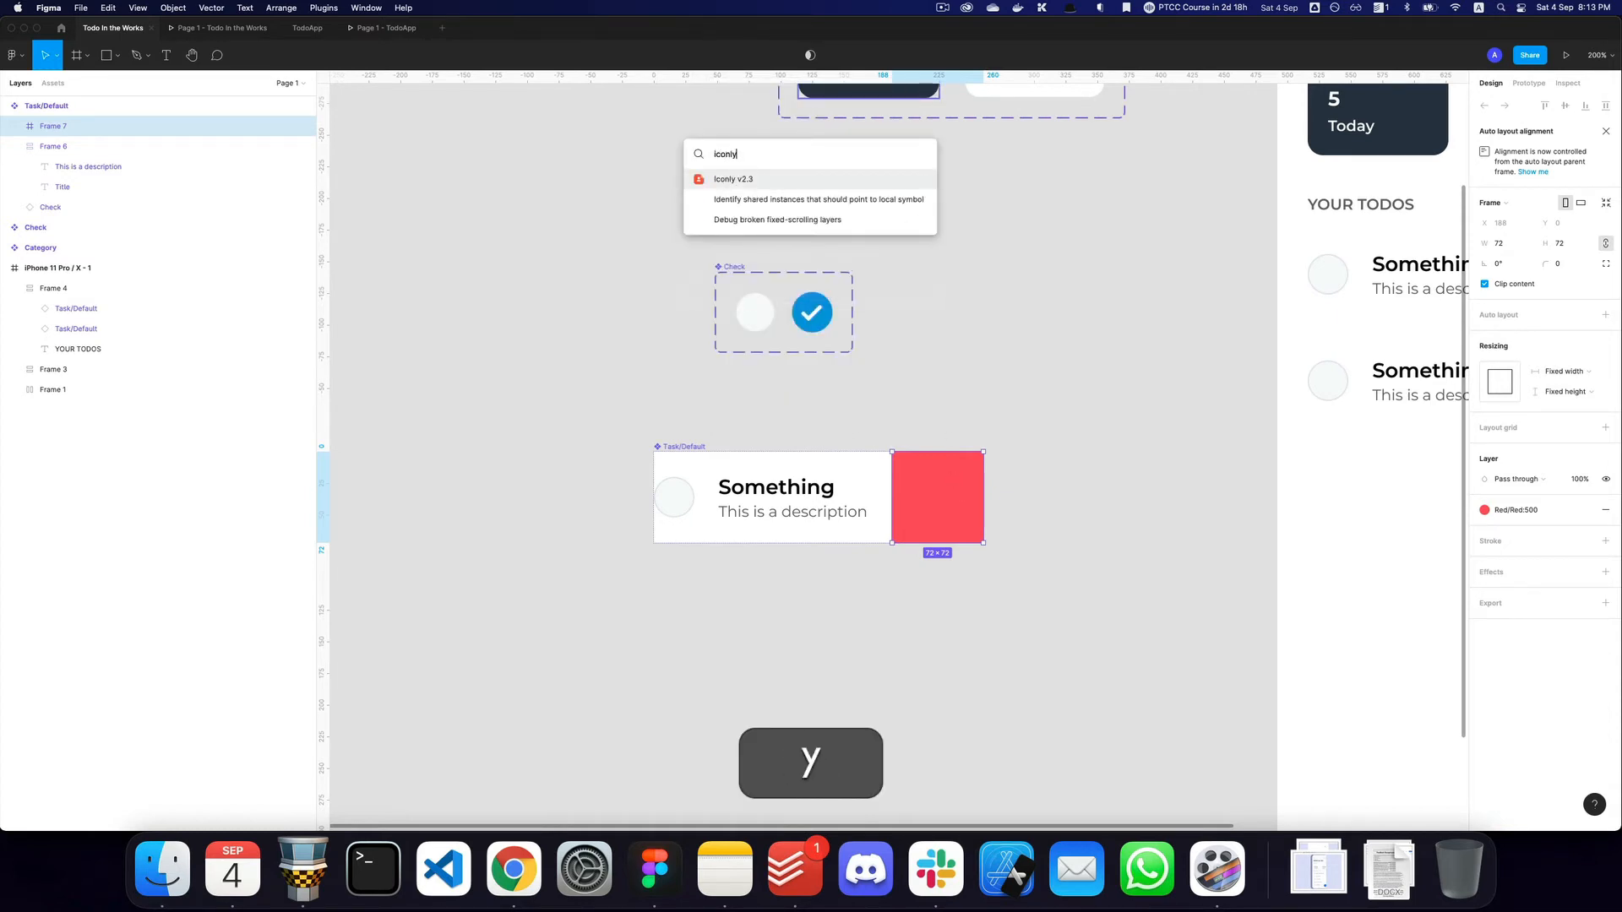
pyautogui.press('Return')
pyautogui.write('trash')
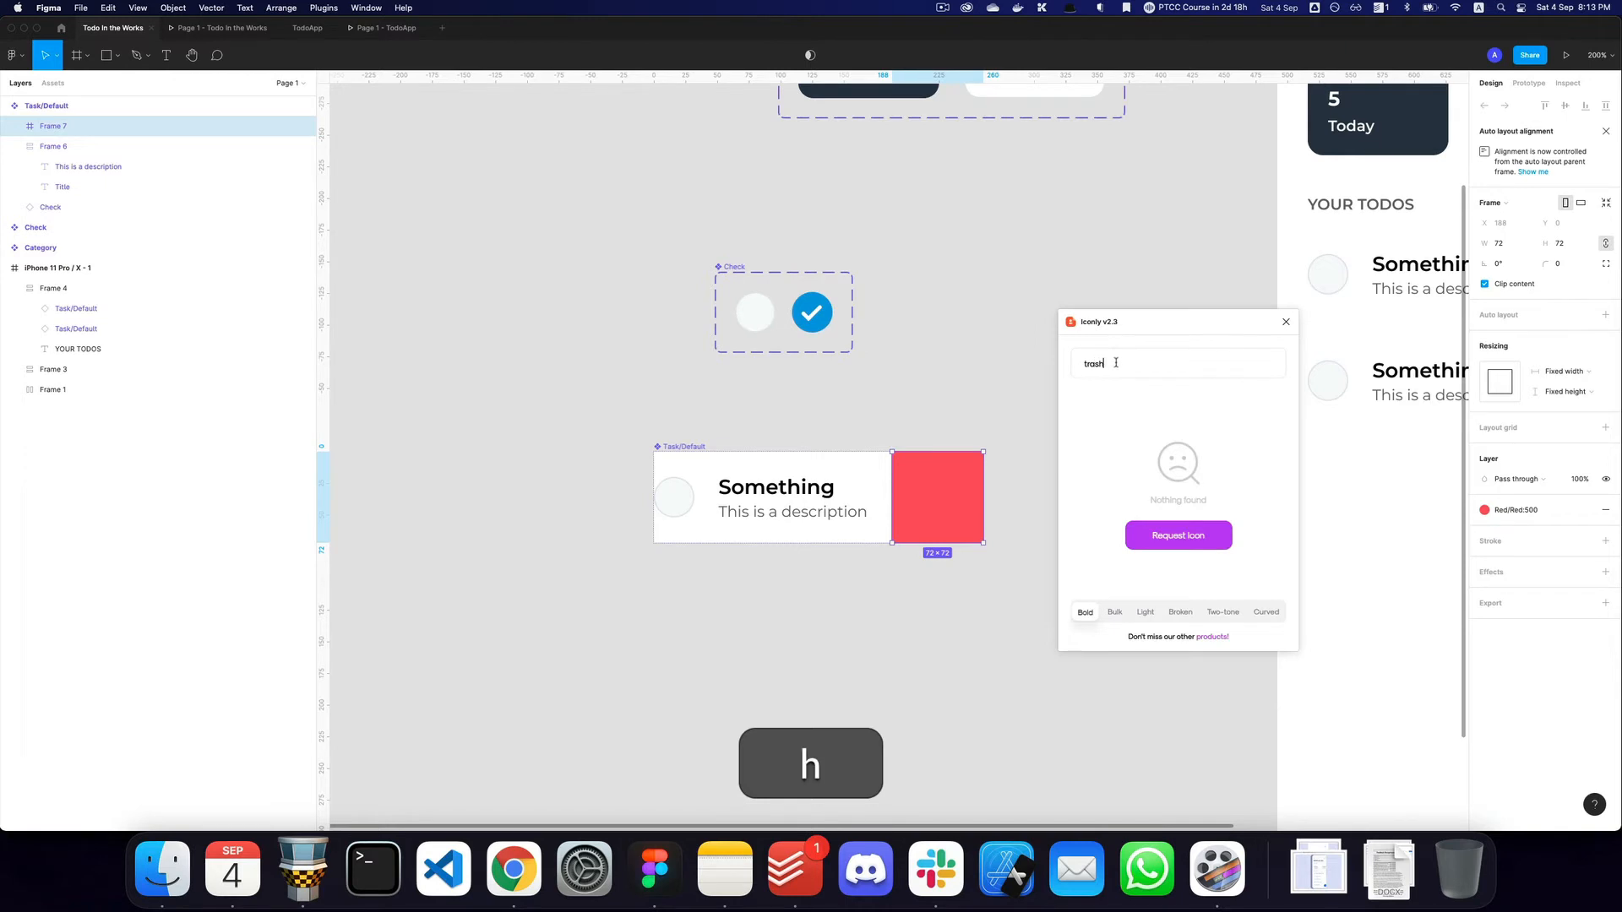
pyautogui.press('super+a')
pyautogui.write('i')
pyautogui.press('super+n')
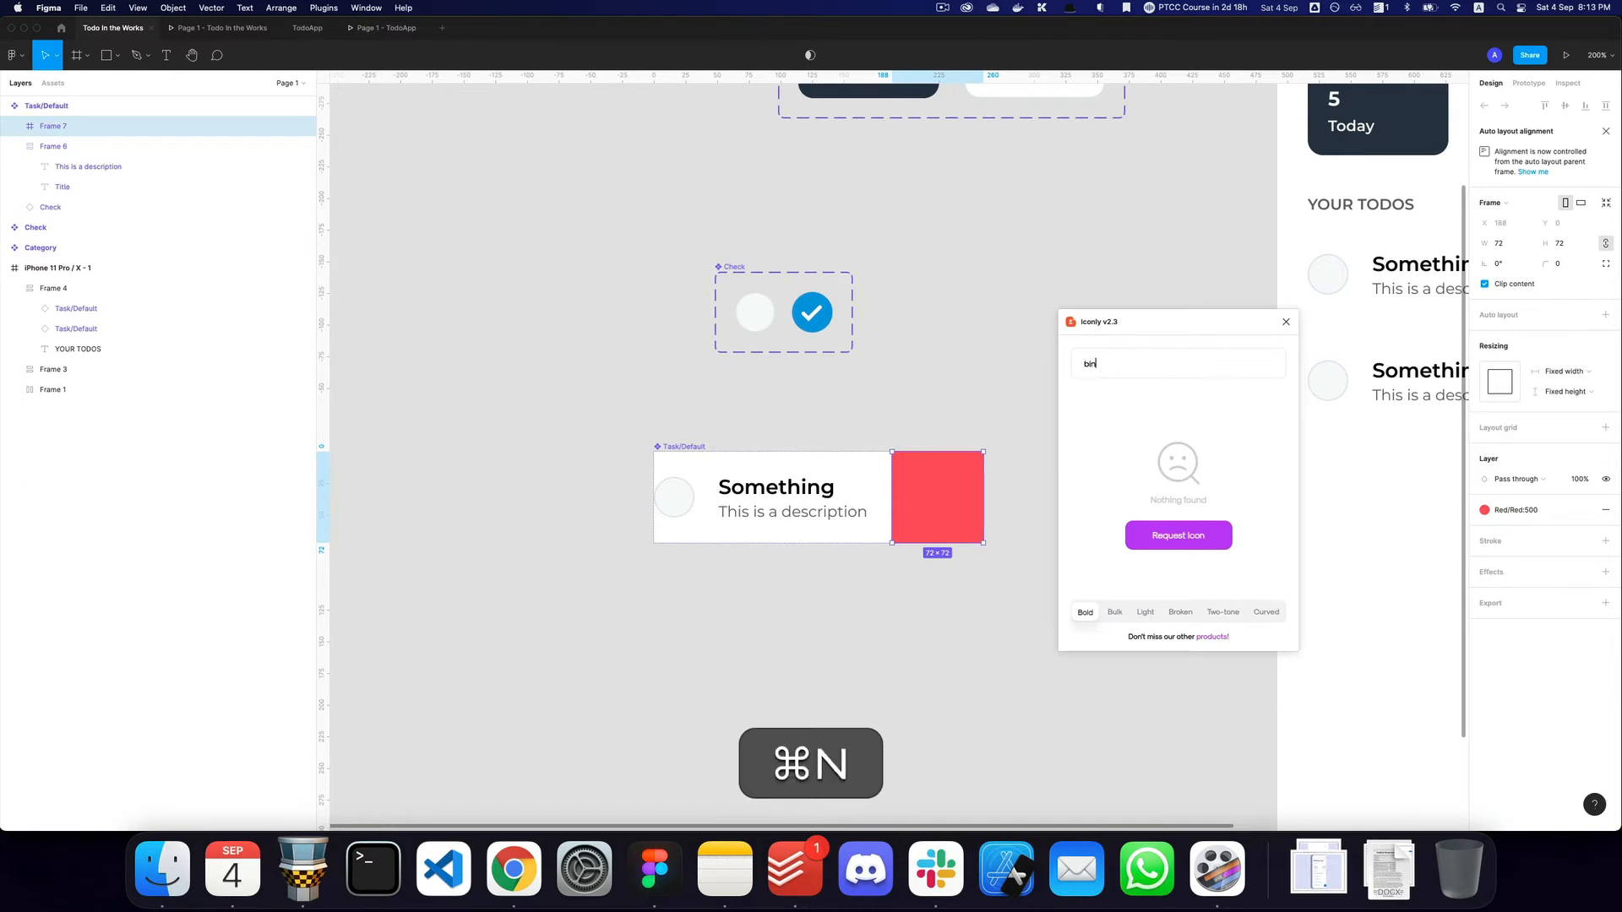
pyautogui.press('super+BackSpace')
pyautogui.write('dust')
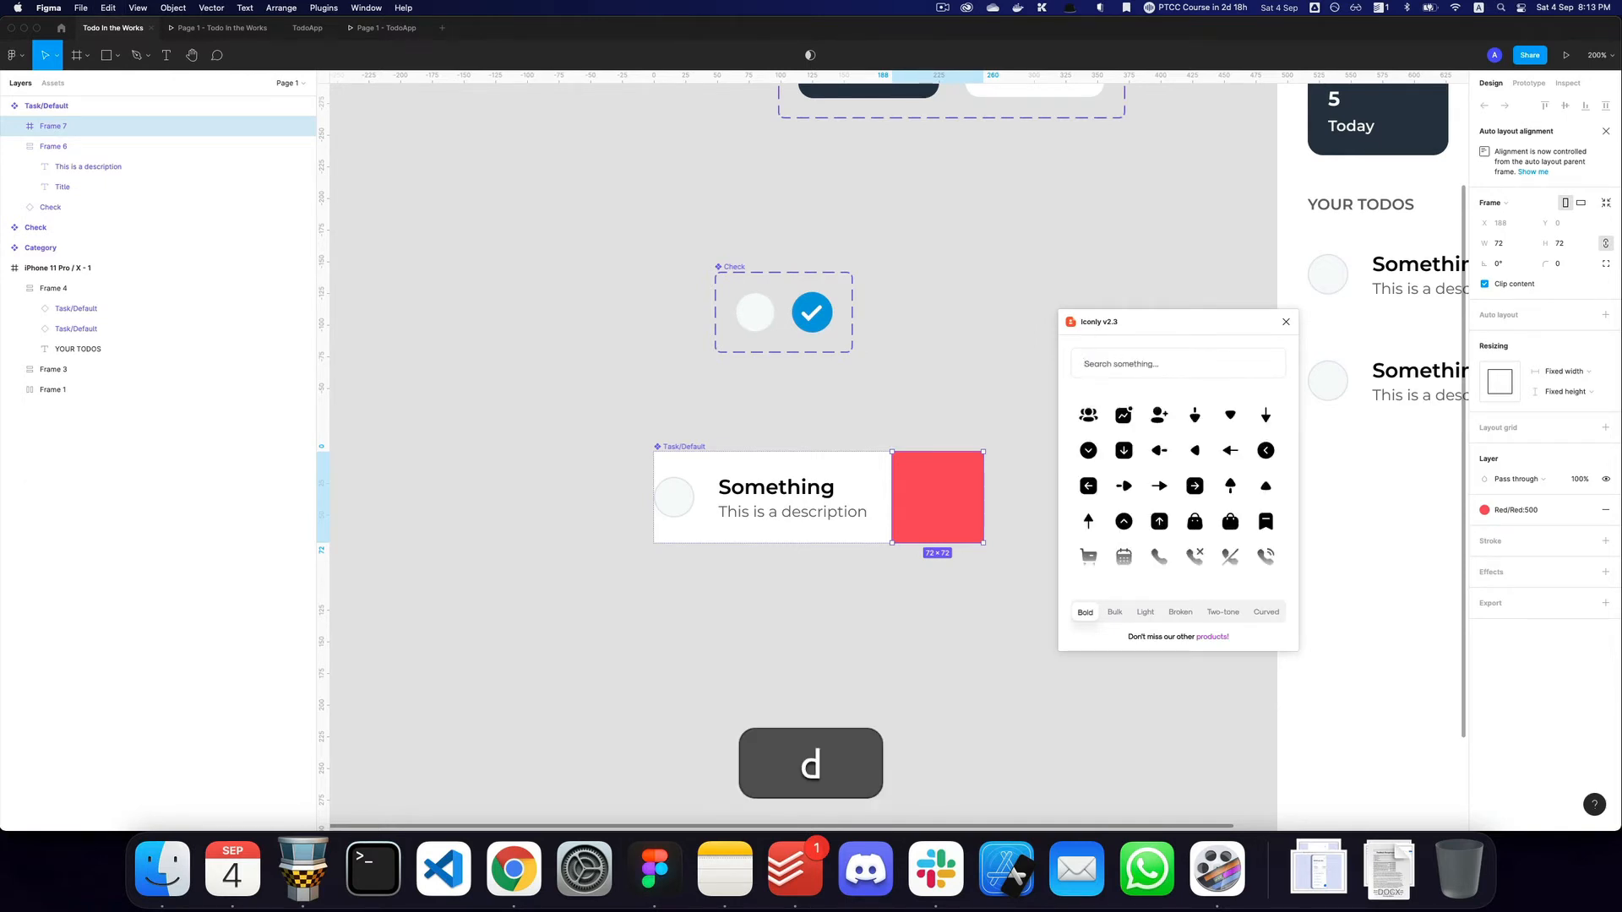
pyautogui.click(1285, 322)
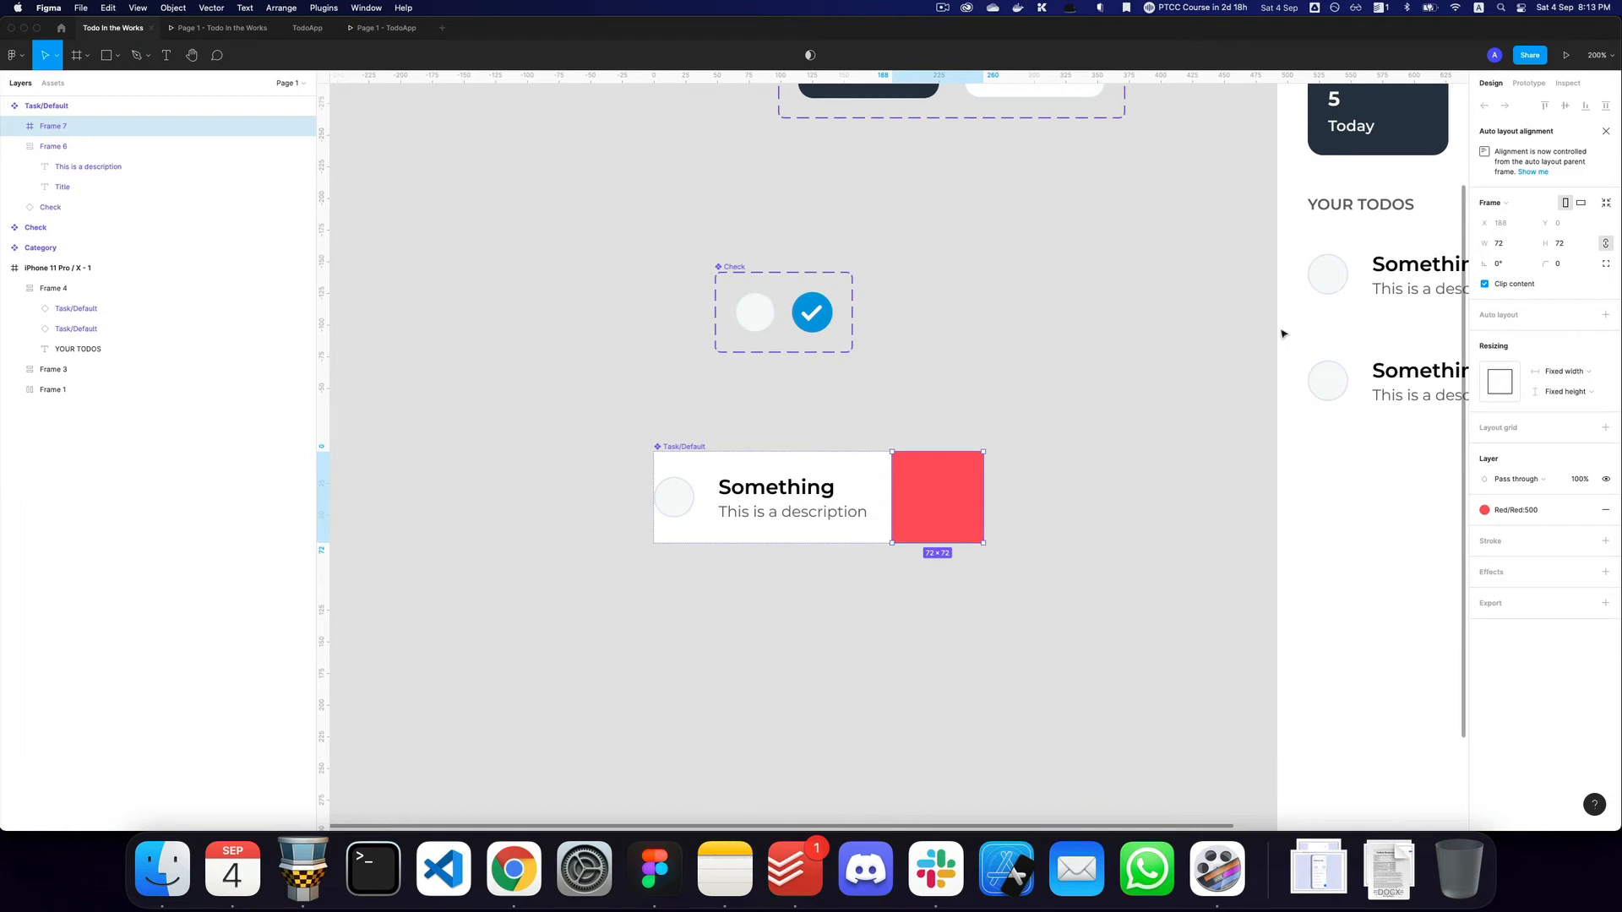
# Add a "trash" text inside the red frame and apply the Font Awesome Solid text style to it.
pyautogui.press('t')
pyautogui.click(929, 509)
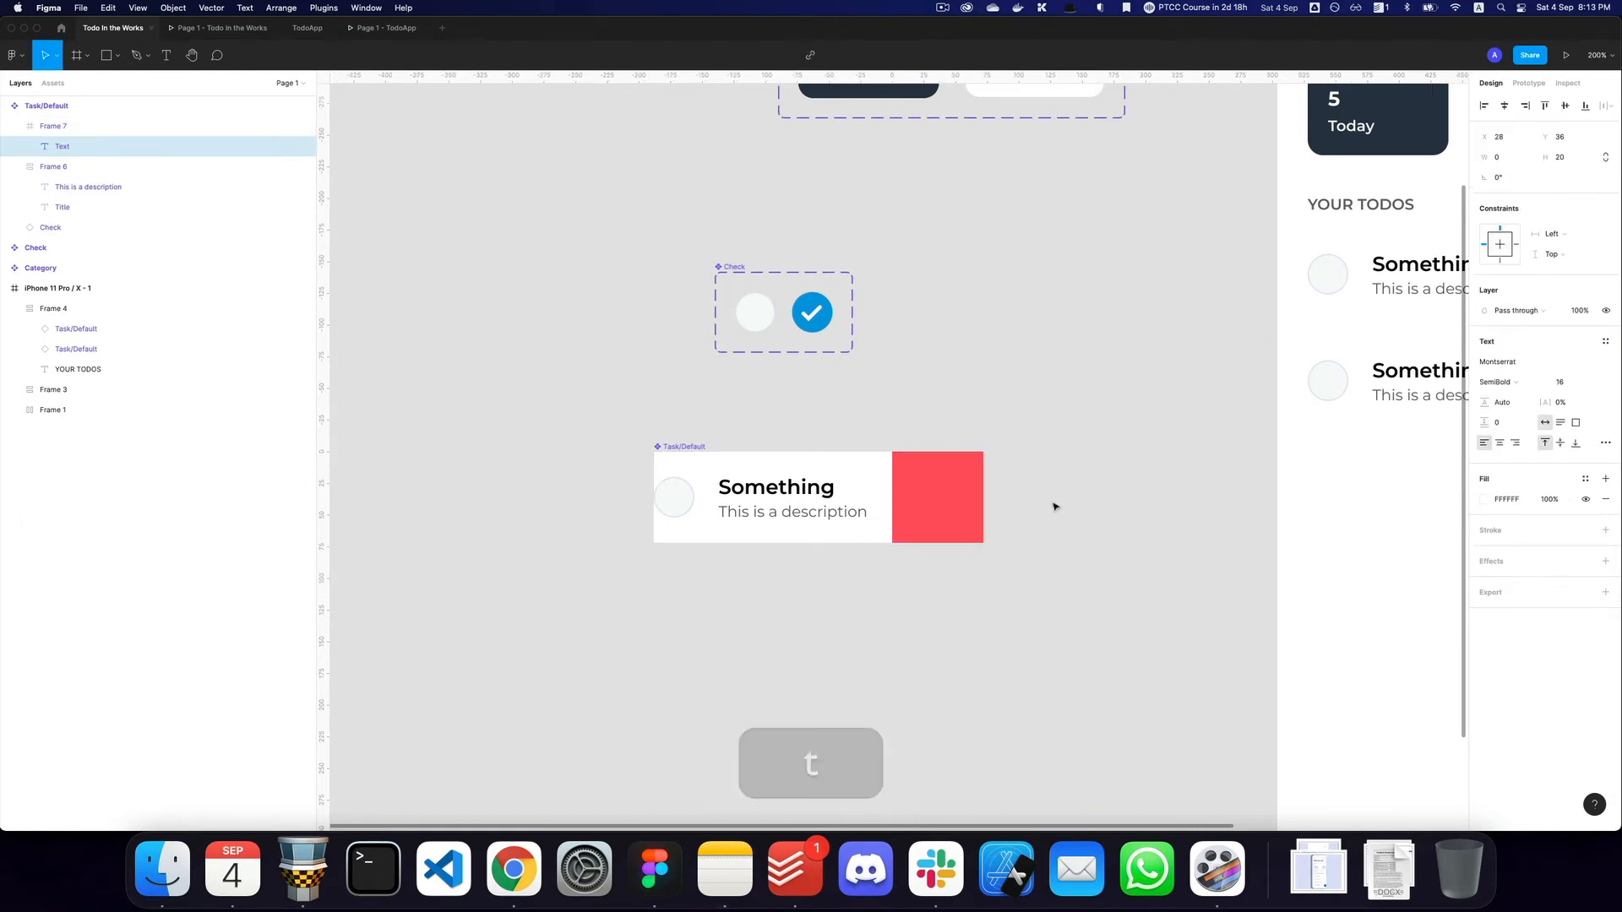
pyautogui.write('trash')
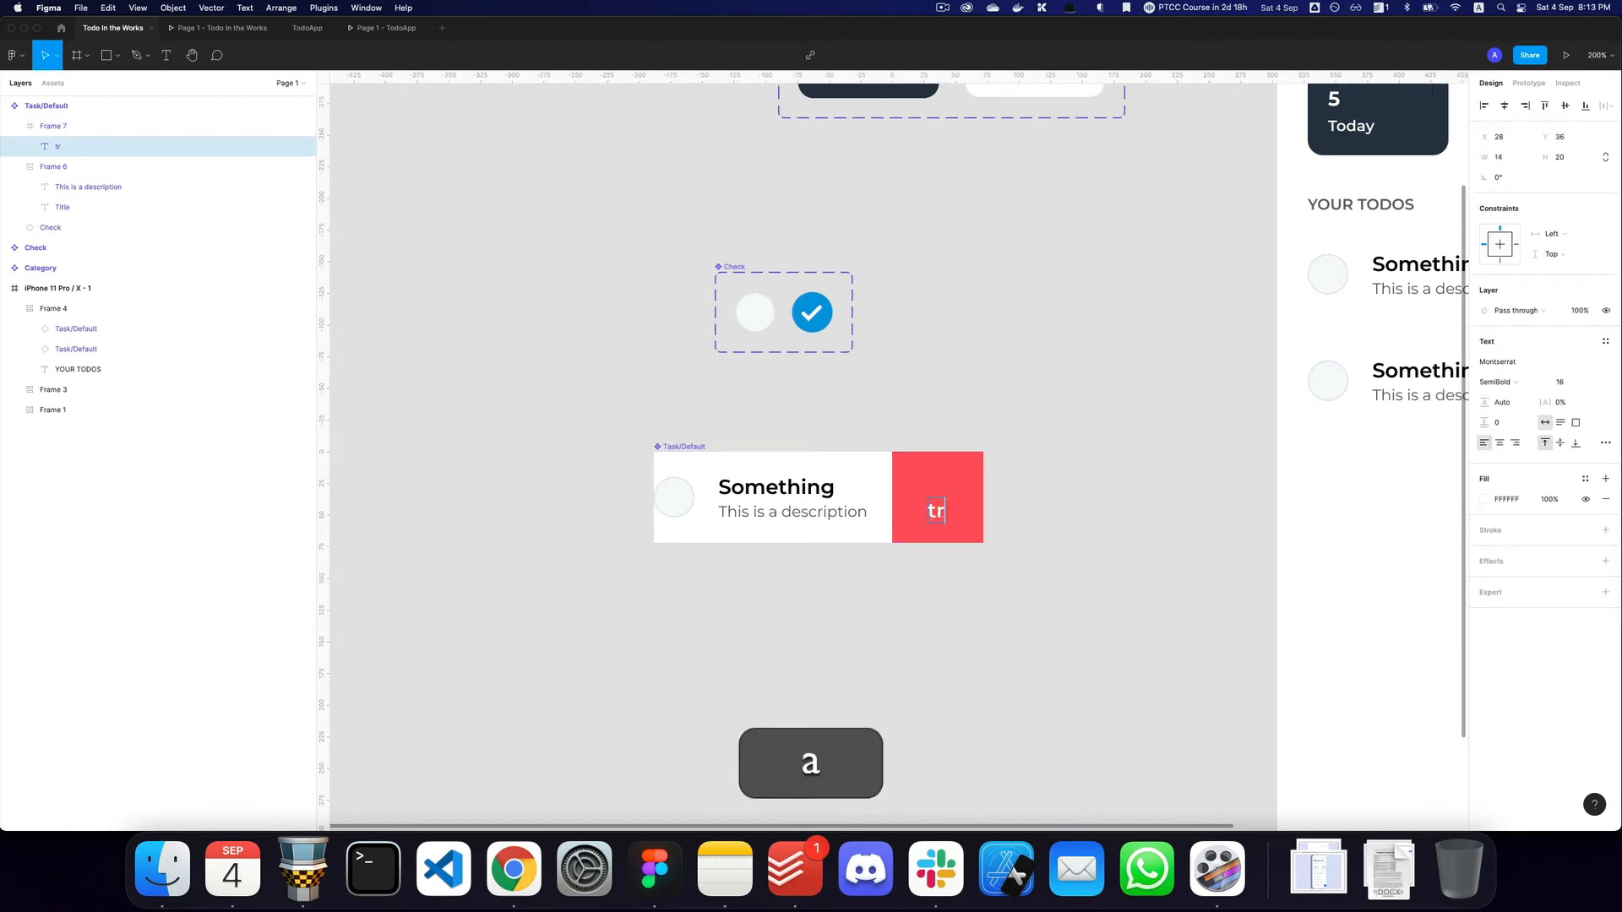
pyautogui.press('Escape')
pyautogui.click(1605, 343)
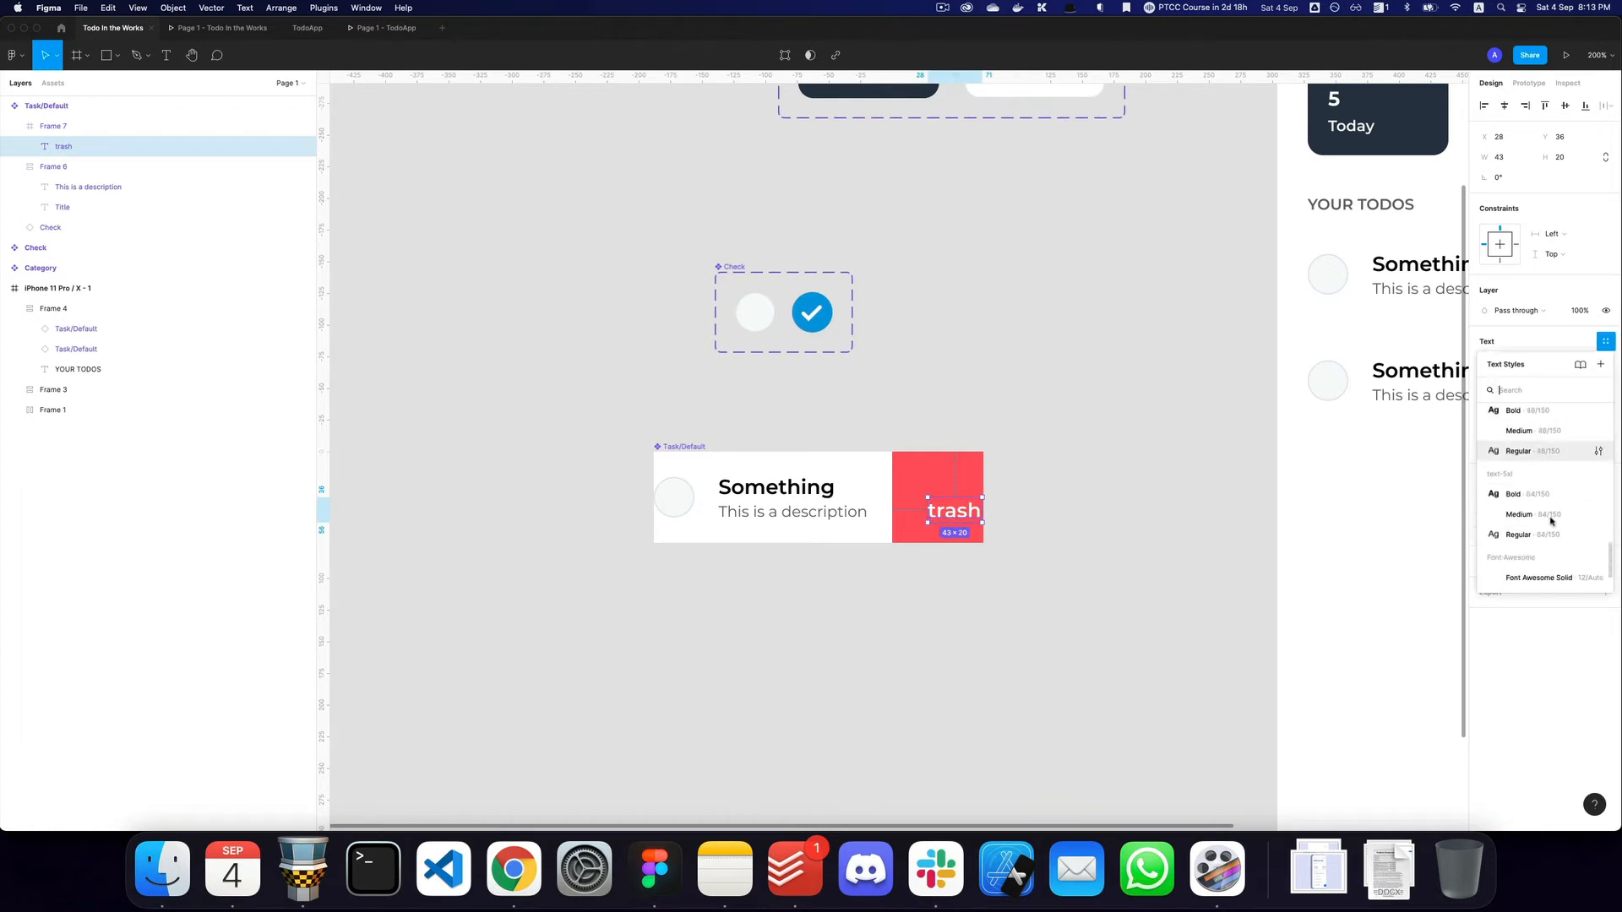
pyautogui.click(1540, 578)
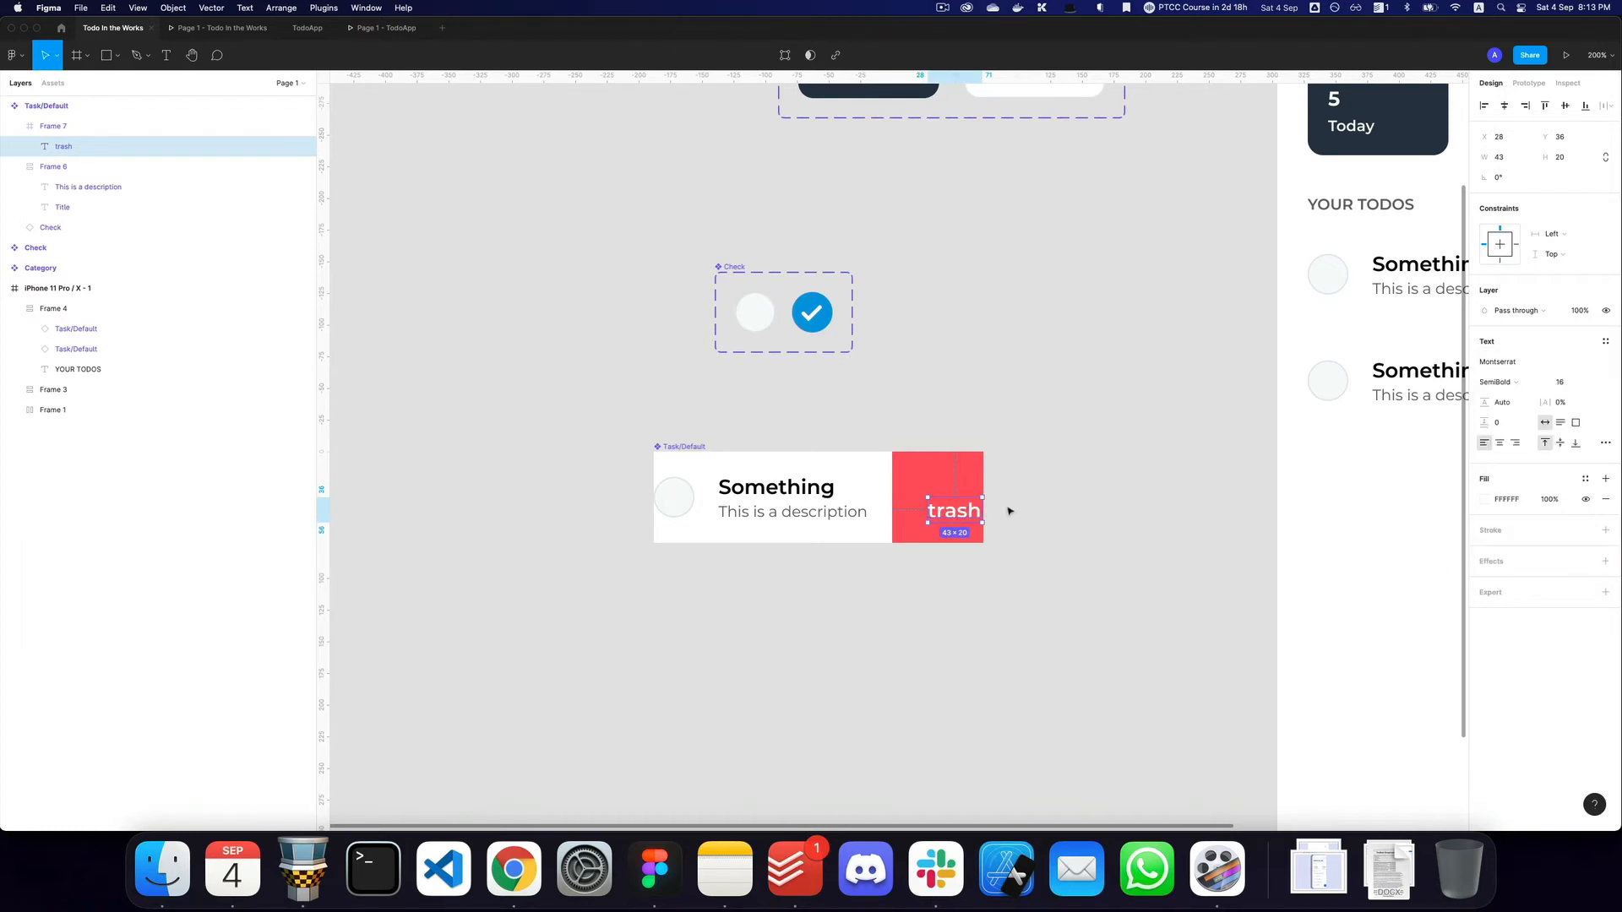
# Centre the trash icon in the red frame, detach its text style and switch it to the Light weight.
pyautogui.hotkey('alt', 'h')
pyautogui.hotkey('alt', 'v')
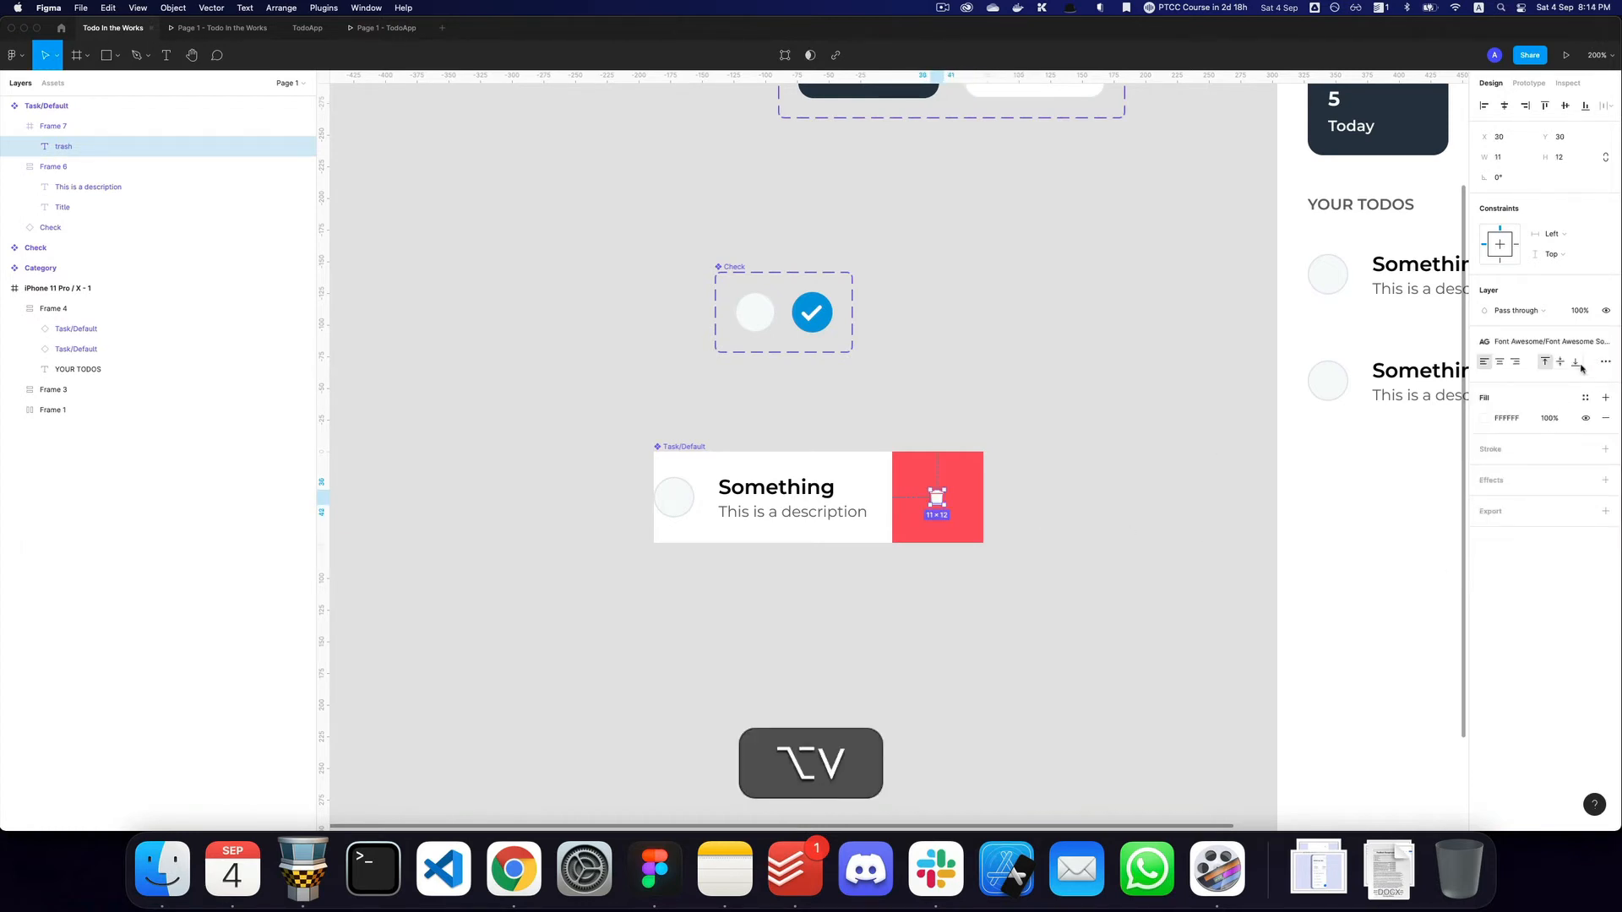
pyautogui.click(1604, 345)
pyautogui.click(1534, 363)
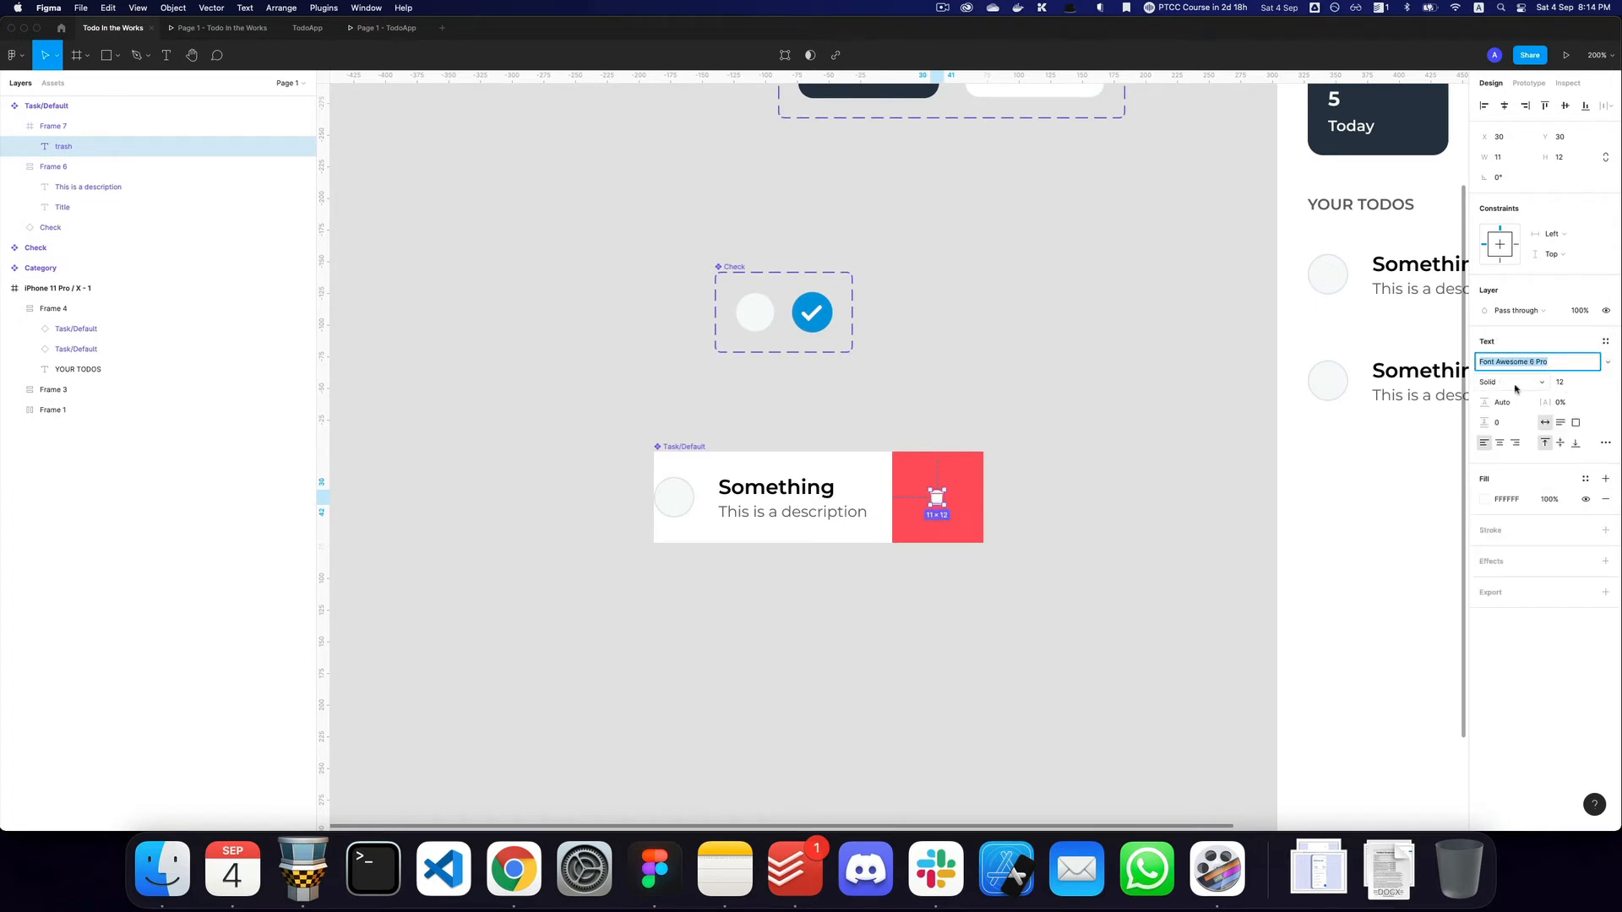
pyautogui.click(1517, 384)
pyautogui.click(1512, 351)
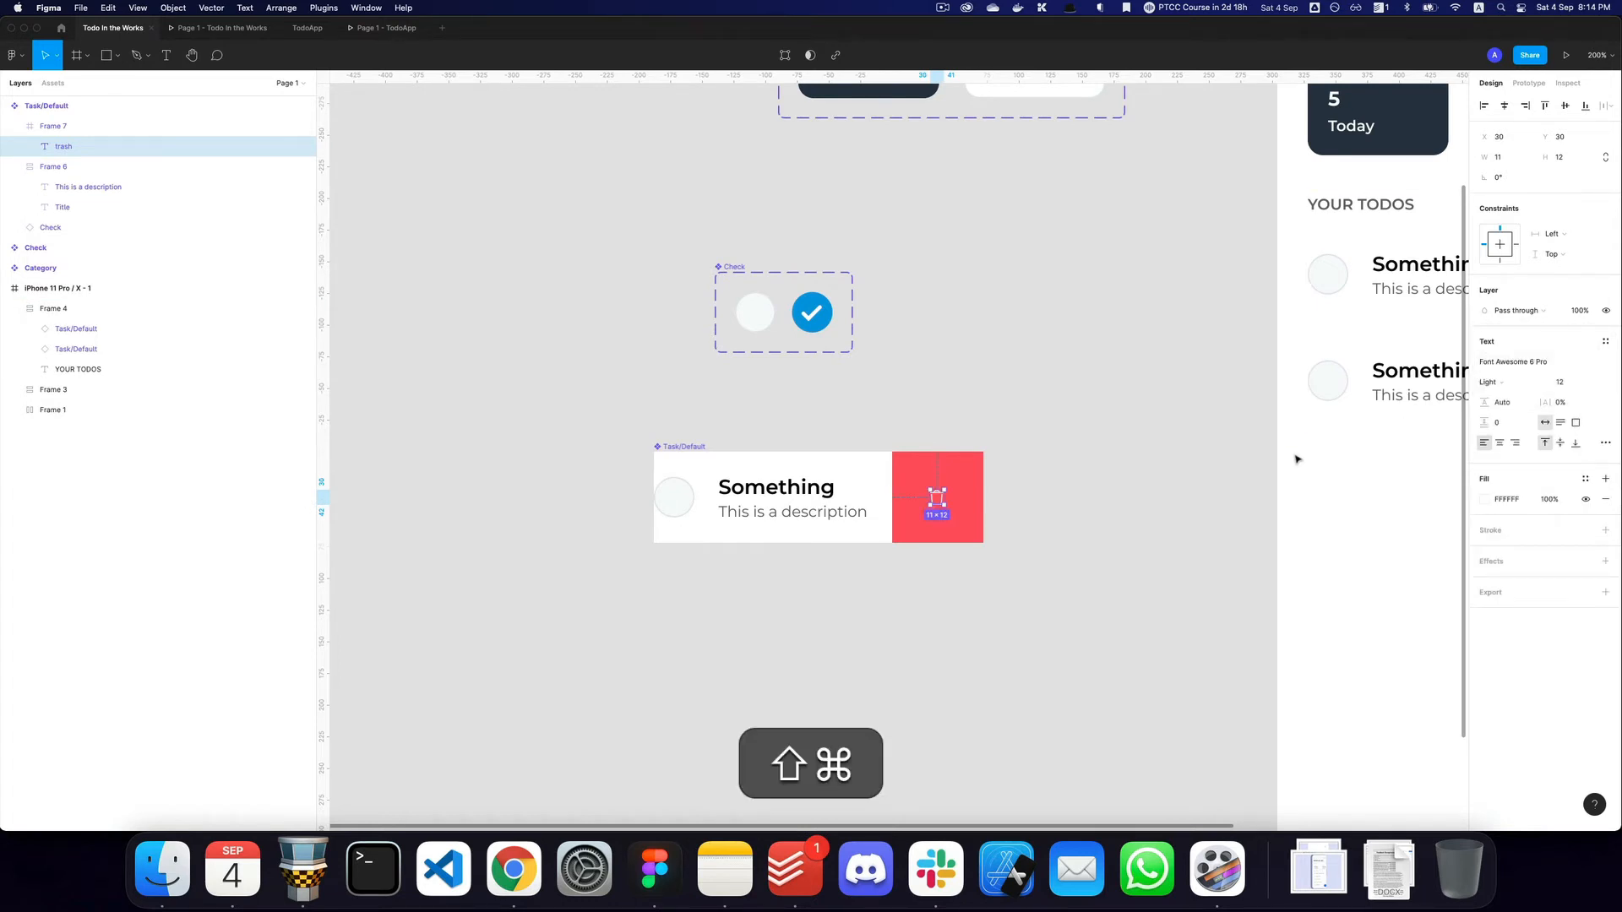
# Enlarge the trash icon to size 21 and centre it vertically in the red frame.
pyautogui.press('super+shift+period')
pyautogui.press('super+shift+period')
pyautogui.press('super+shift+period')
pyautogui.hotkey('alt', 'v')
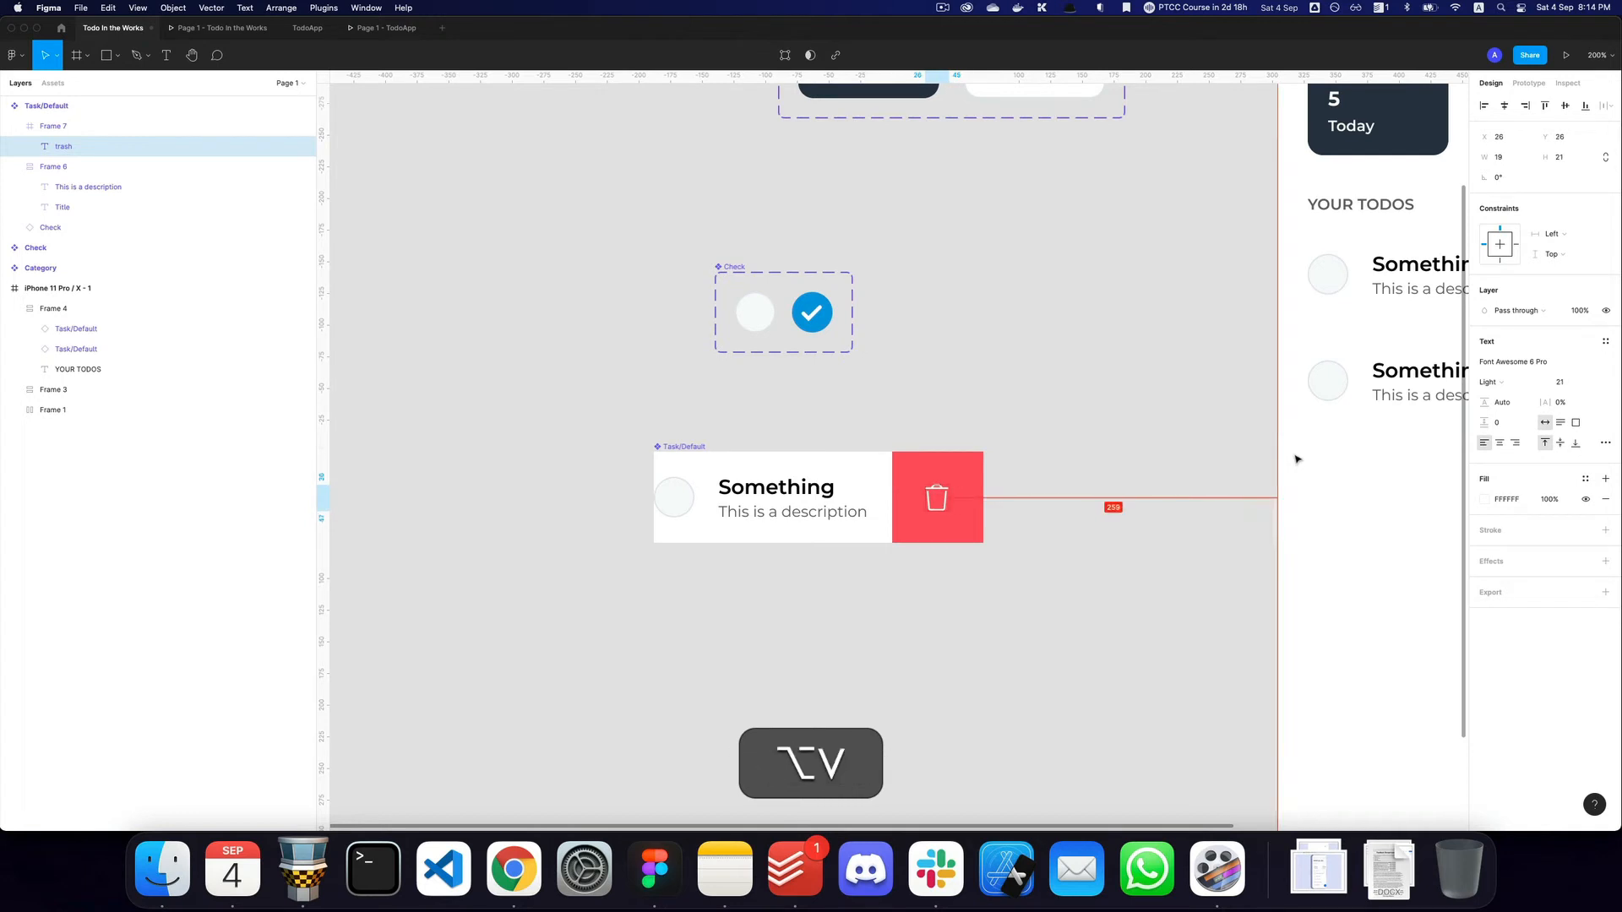
# Widen the Task/Default component to about 324 using its right edge.
pyautogui.click(1048, 471)
pyautogui.doubleClick(813, 485)
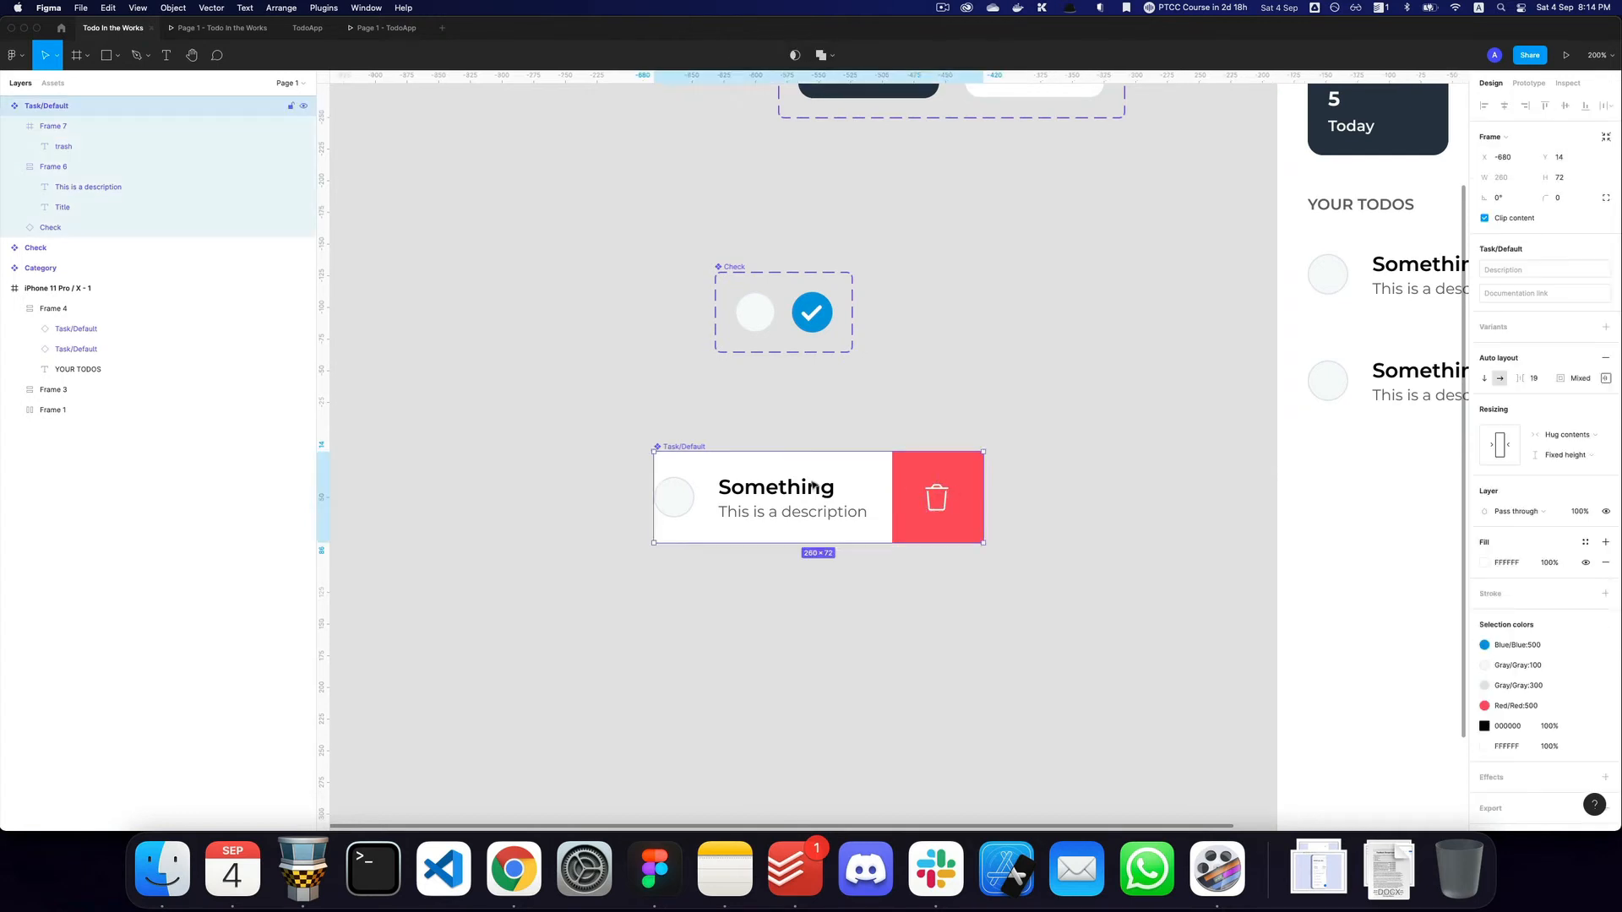
pyautogui.hotkey('alt', 'z')
pyautogui.keyDown('alt'); pyautogui.click(902, 479); pyautogui.keyUp('alt')
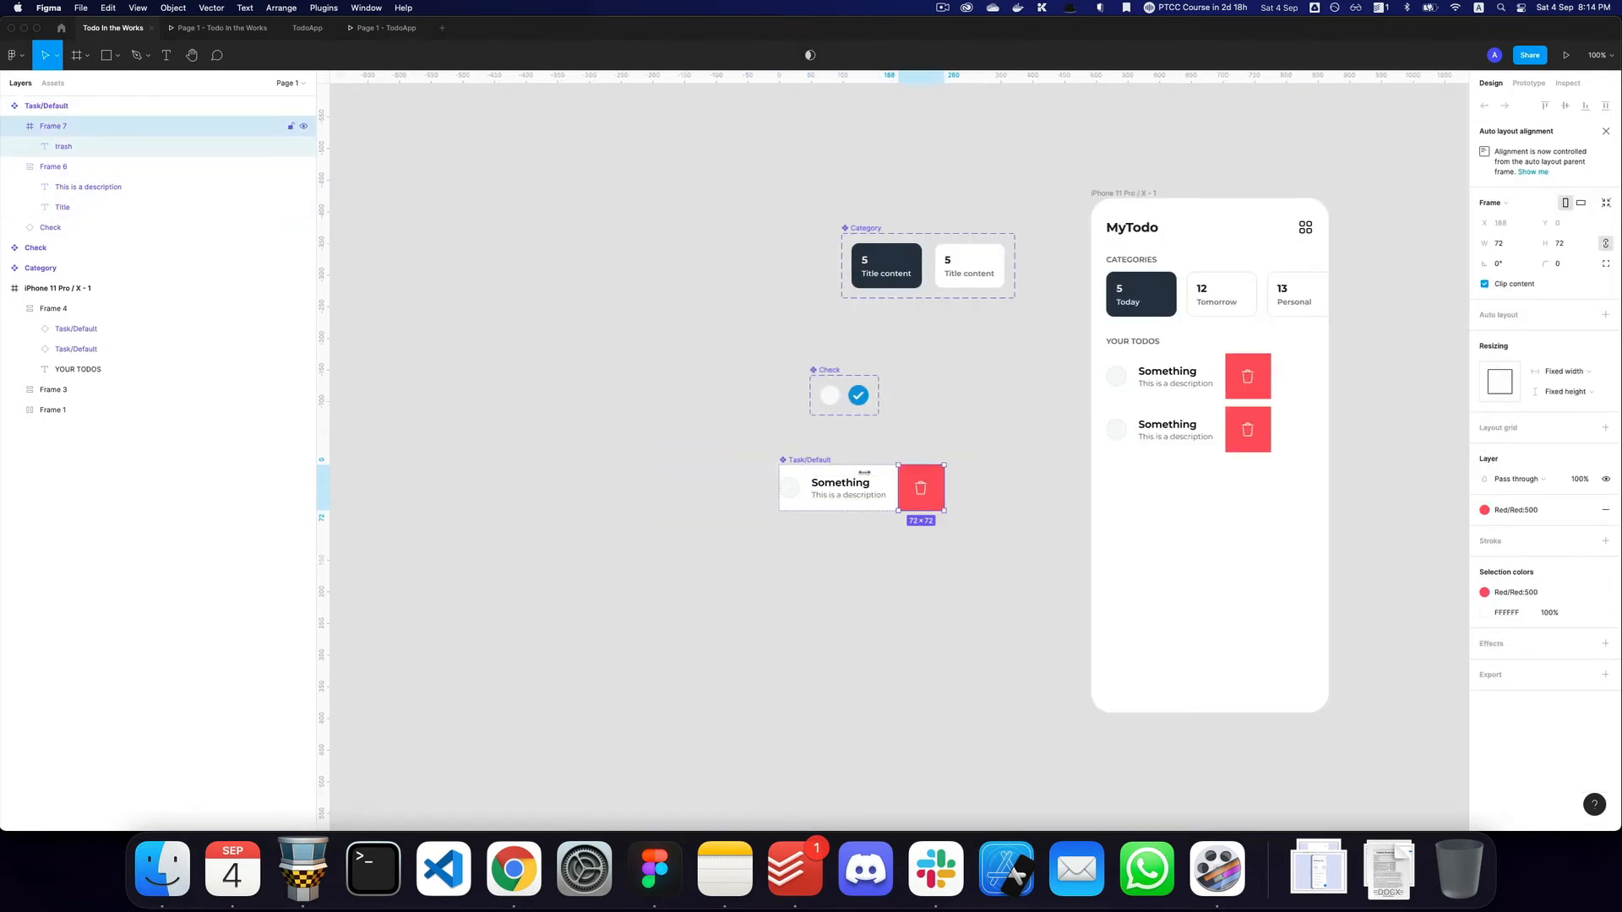
pyautogui.click(823, 463)
pyautogui.hotkey('alt', 'l')
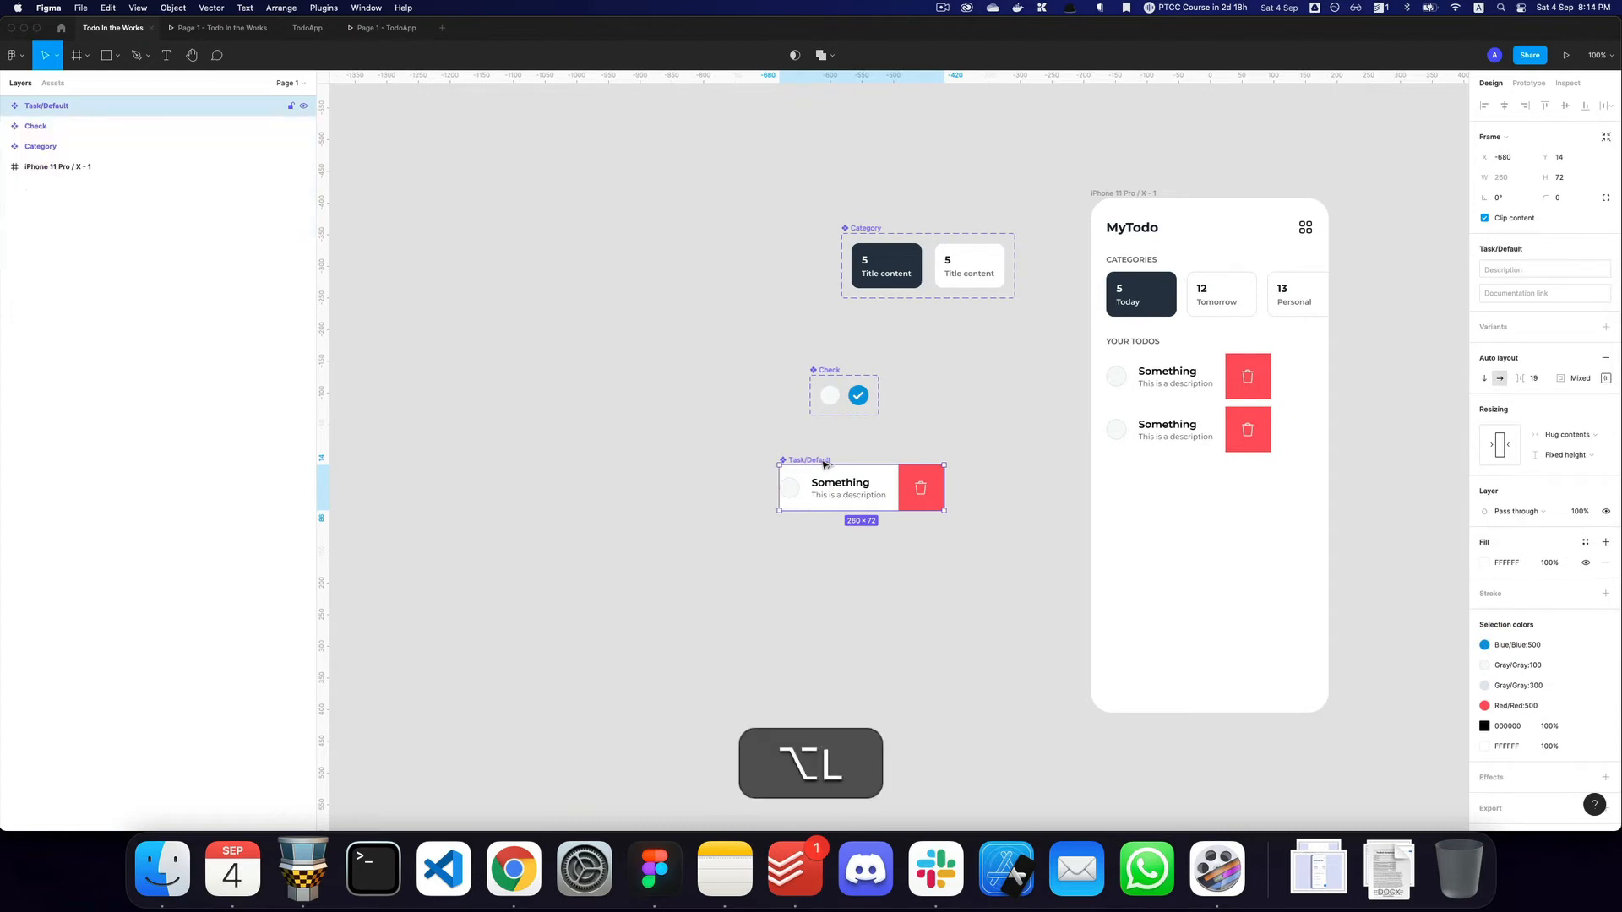
pyautogui.moveTo(941, 476); pyautogui.dragTo(985, 474)
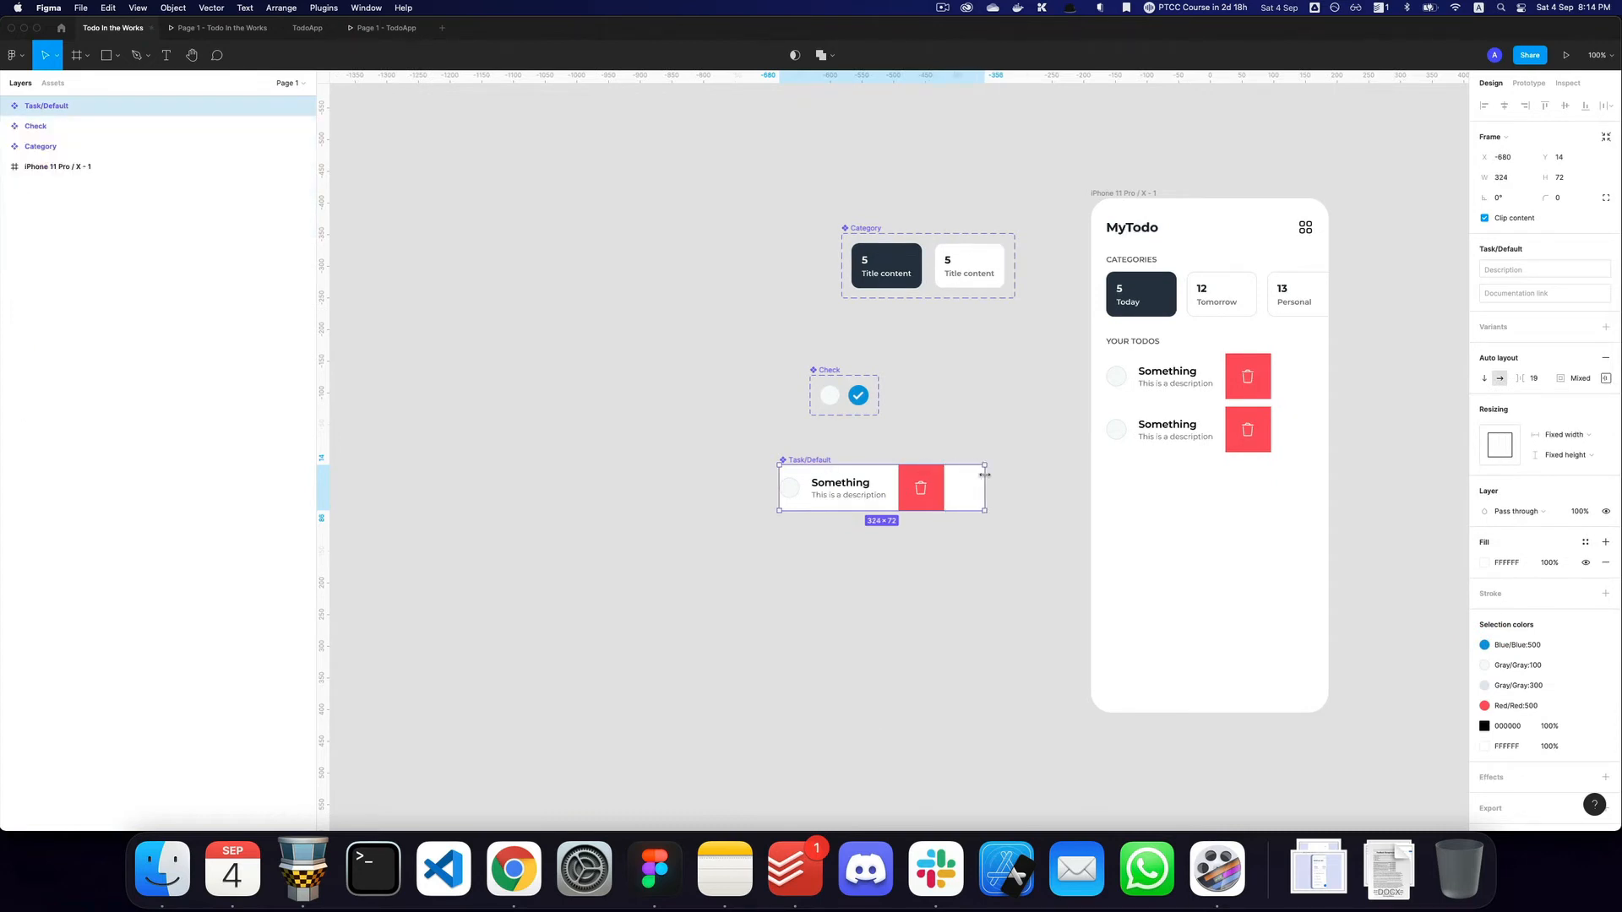
# Set the spacing between the Task/Default component's items to Auto.
pyautogui.click(1544, 381)
pyautogui.write('auto')
pyautogui.press('Return')
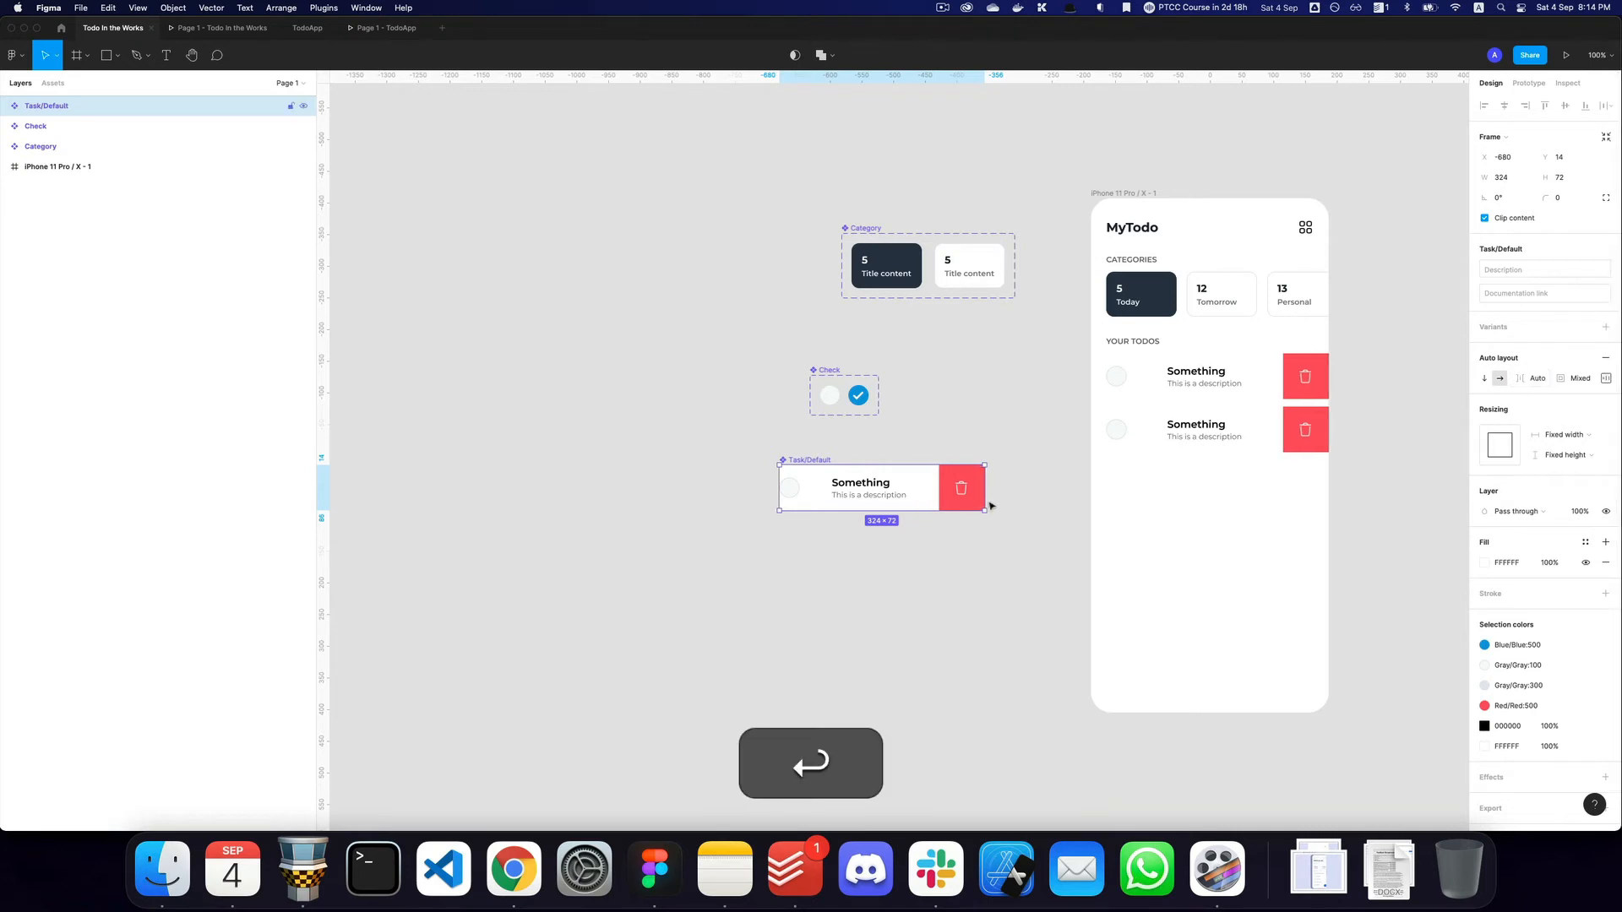
pyautogui.press('super+z')
pyautogui.press('super+shift+z')
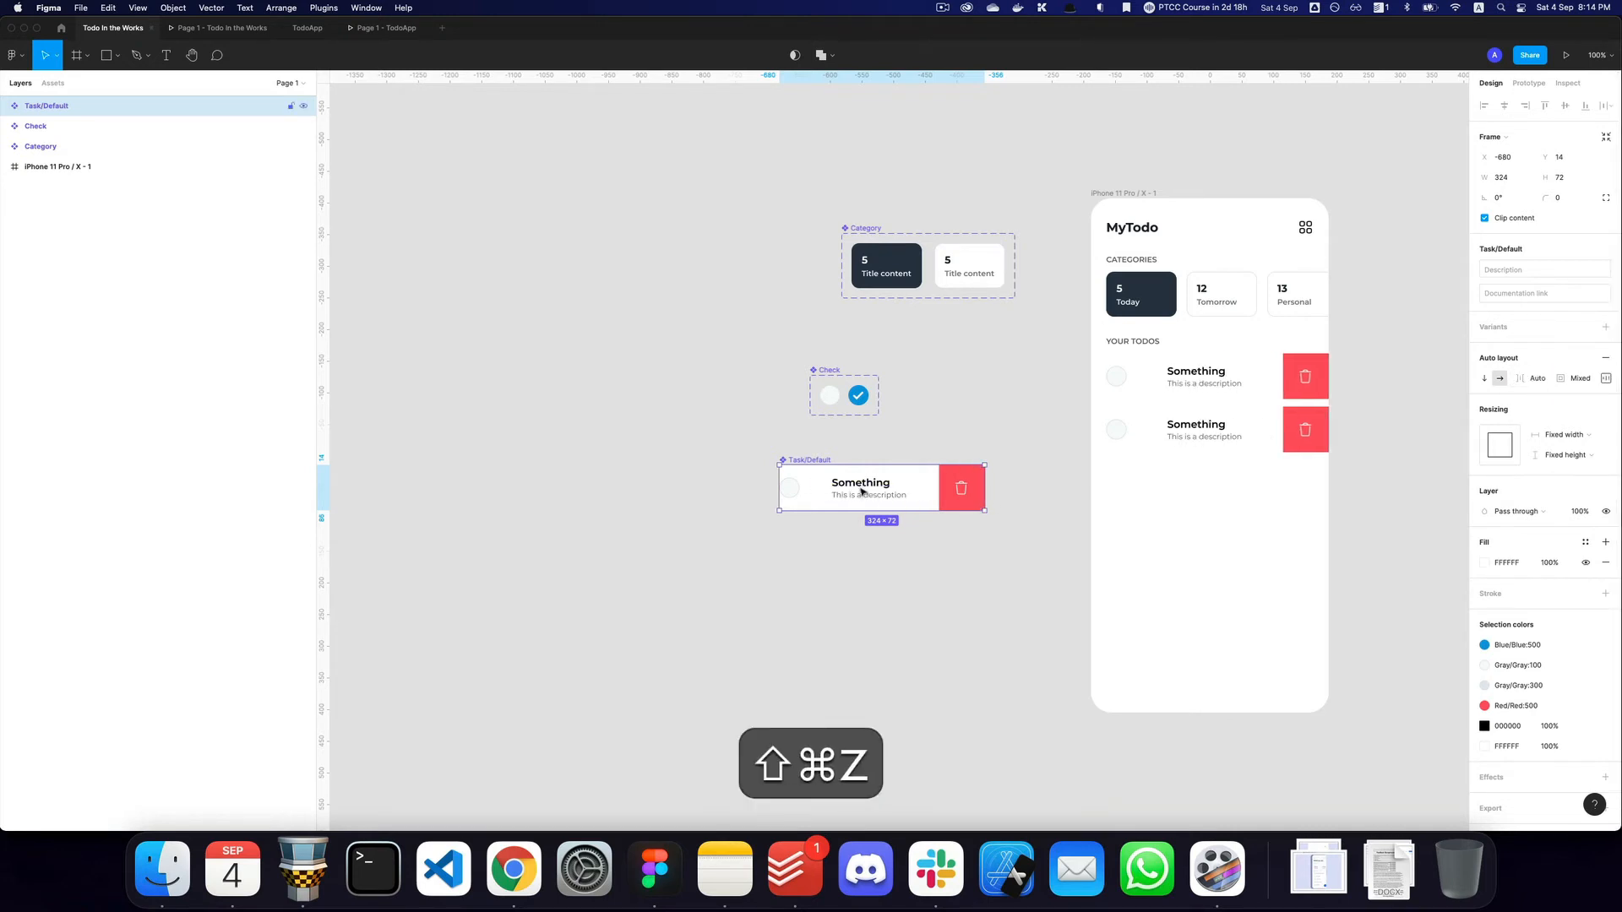
# Wrap the check circle and the title and description frame in an auto layout frame named Content.
pyautogui.doubleClick(801, 492)
pyautogui.hotkey('shift', 'a')
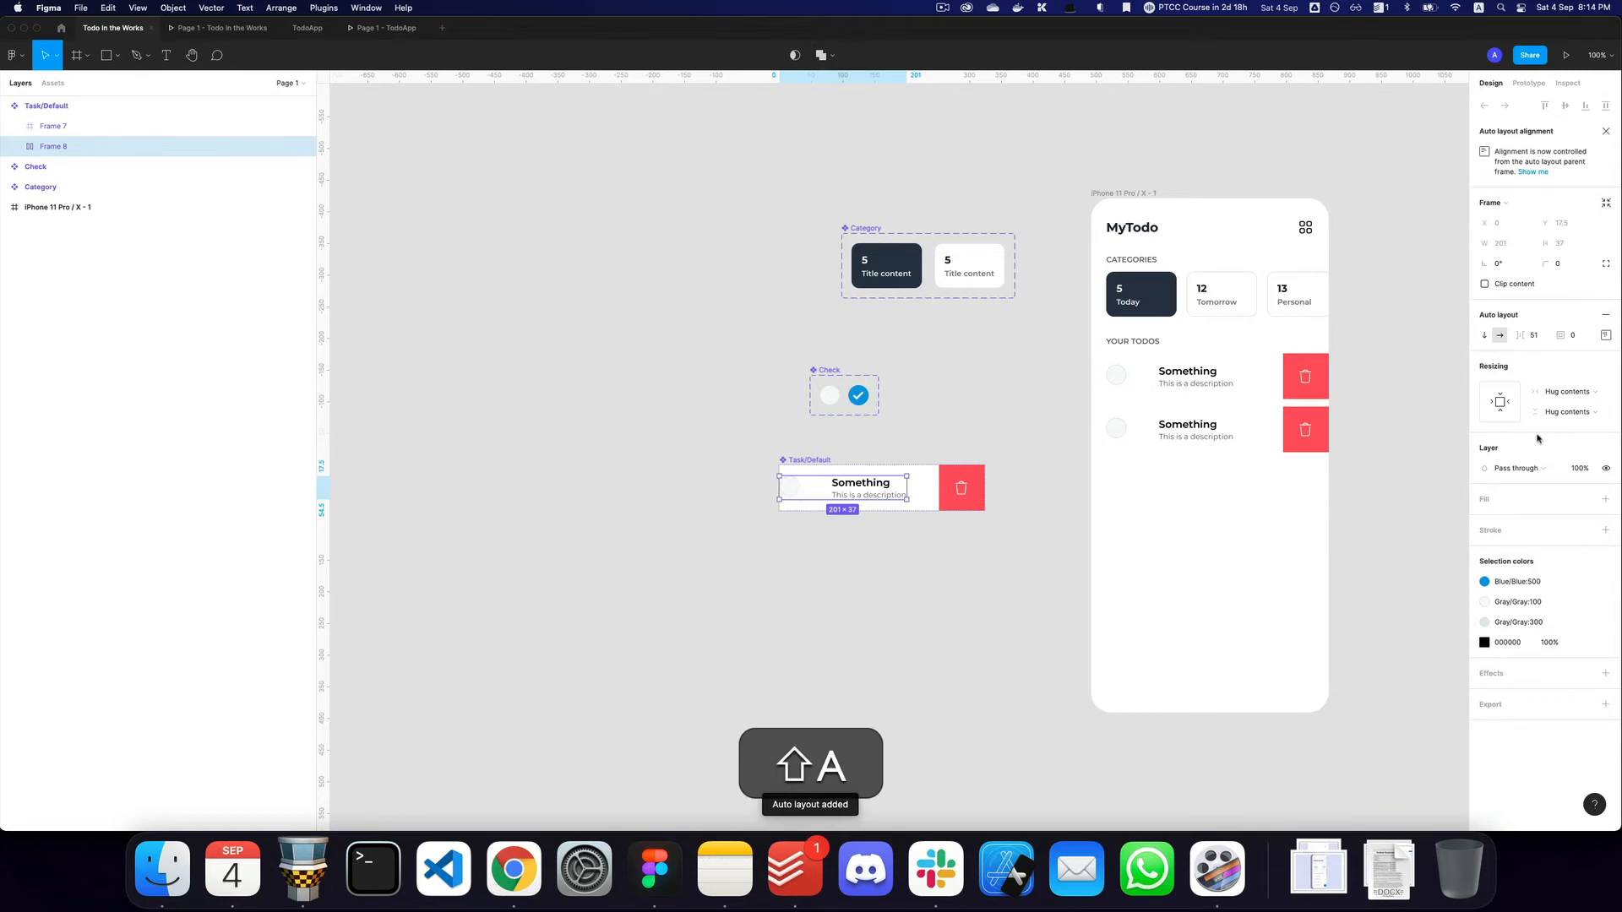
pyautogui.click(1605, 335)
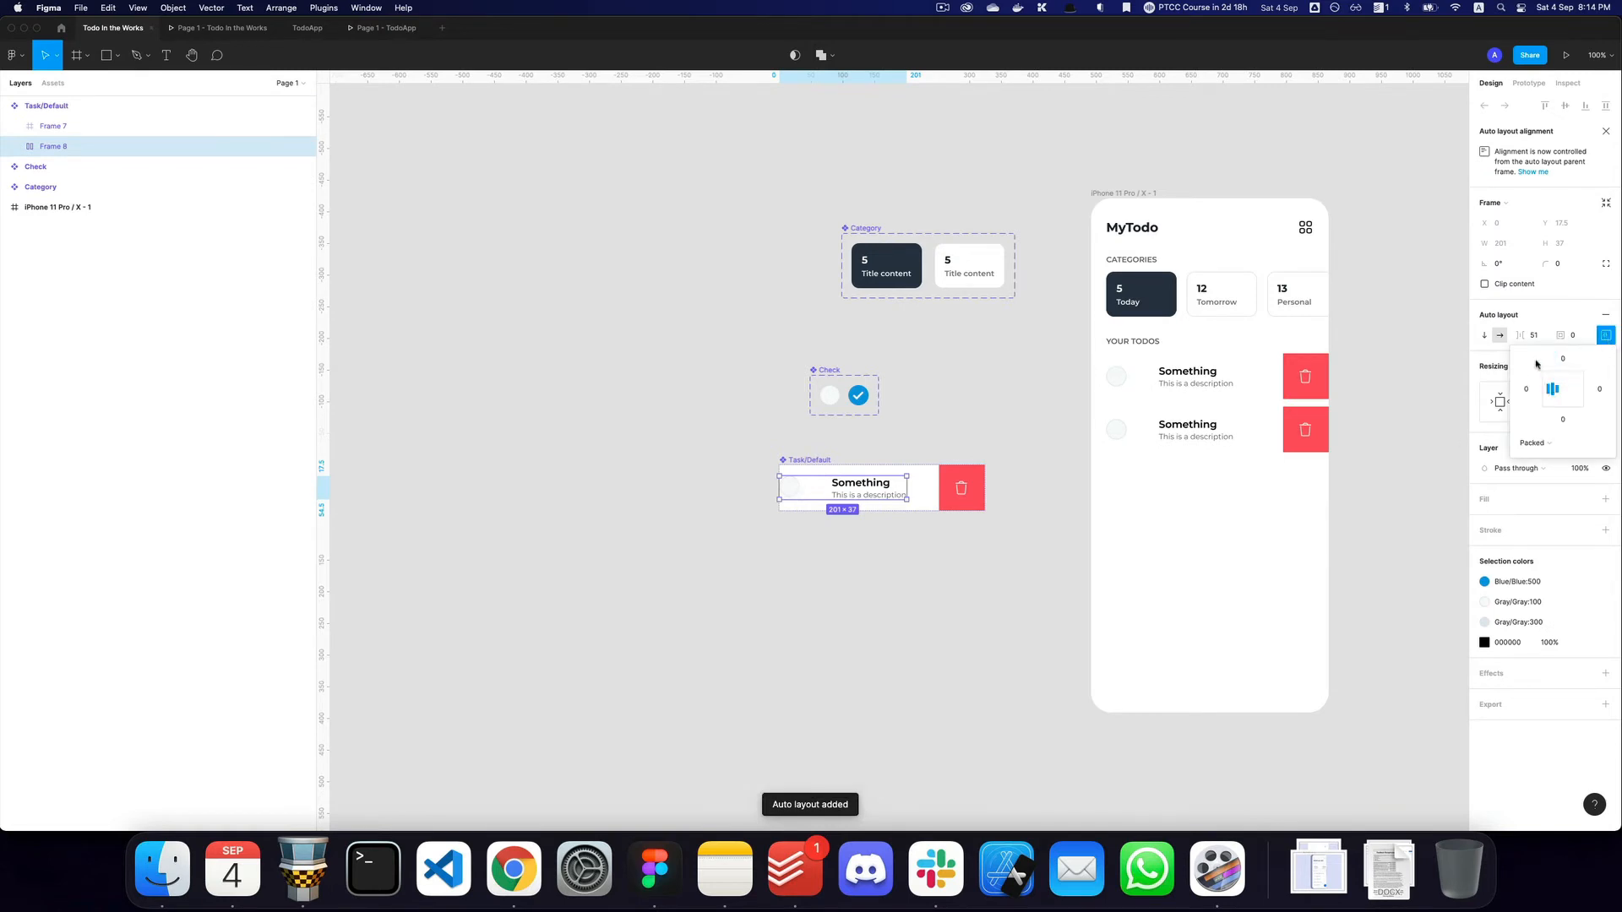
pyautogui.press('super+shift+r')
pyautogui.write('Content')
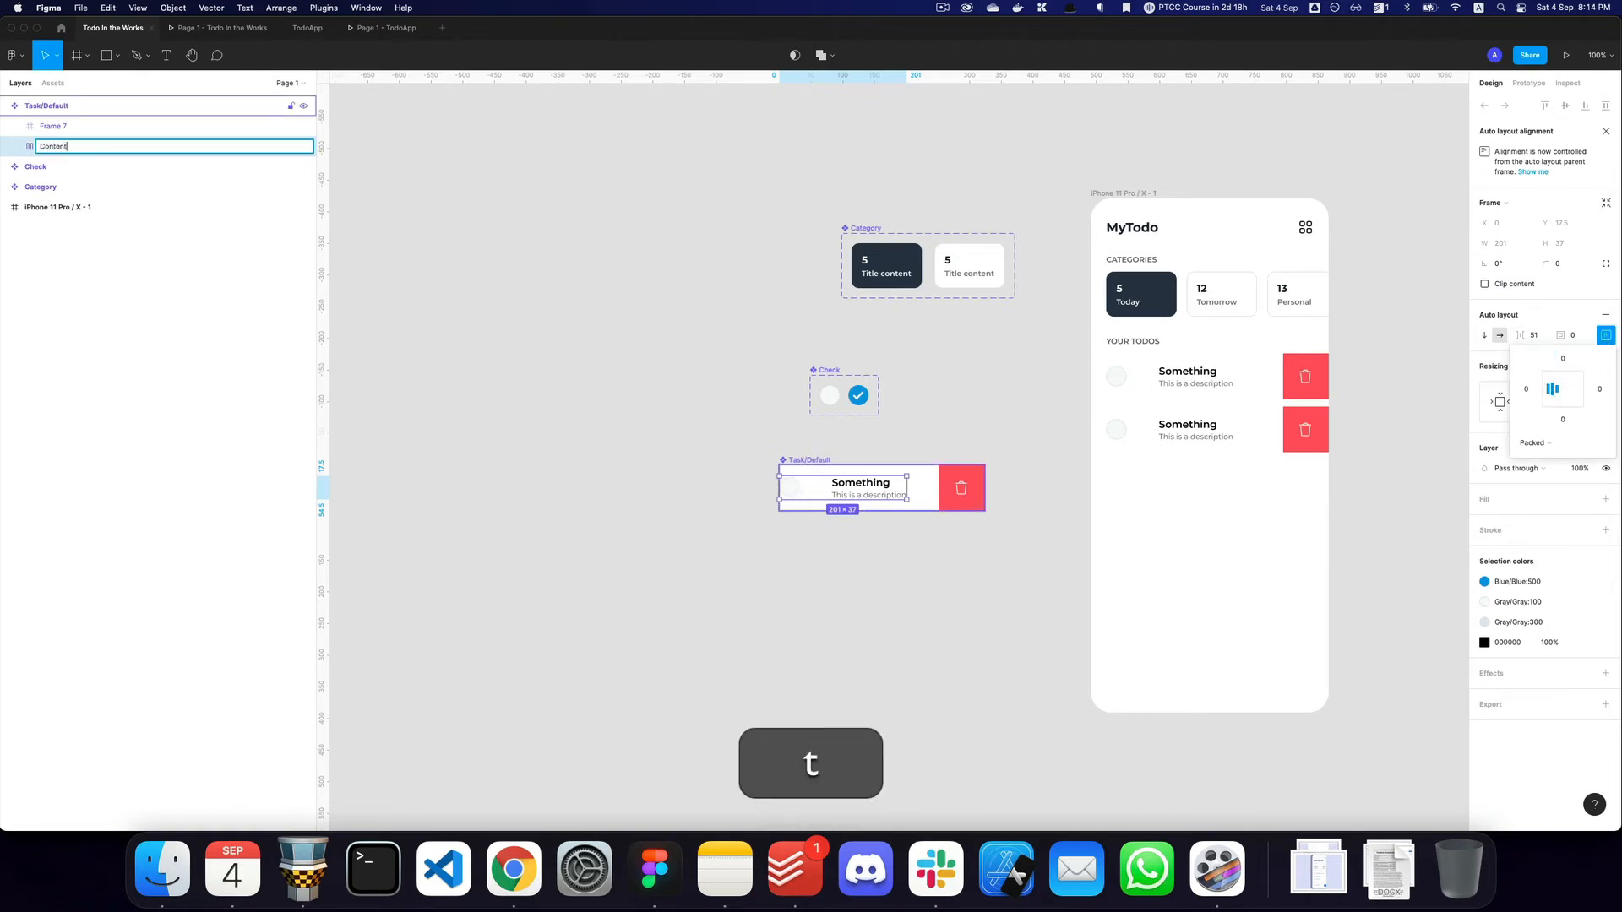
pyautogui.press('Return')
# Rename the red icon frame in the Task/Default component as Trash.
pyautogui.click(68, 129)
pyautogui.press('super+r')
pyautogui.write('Trash')
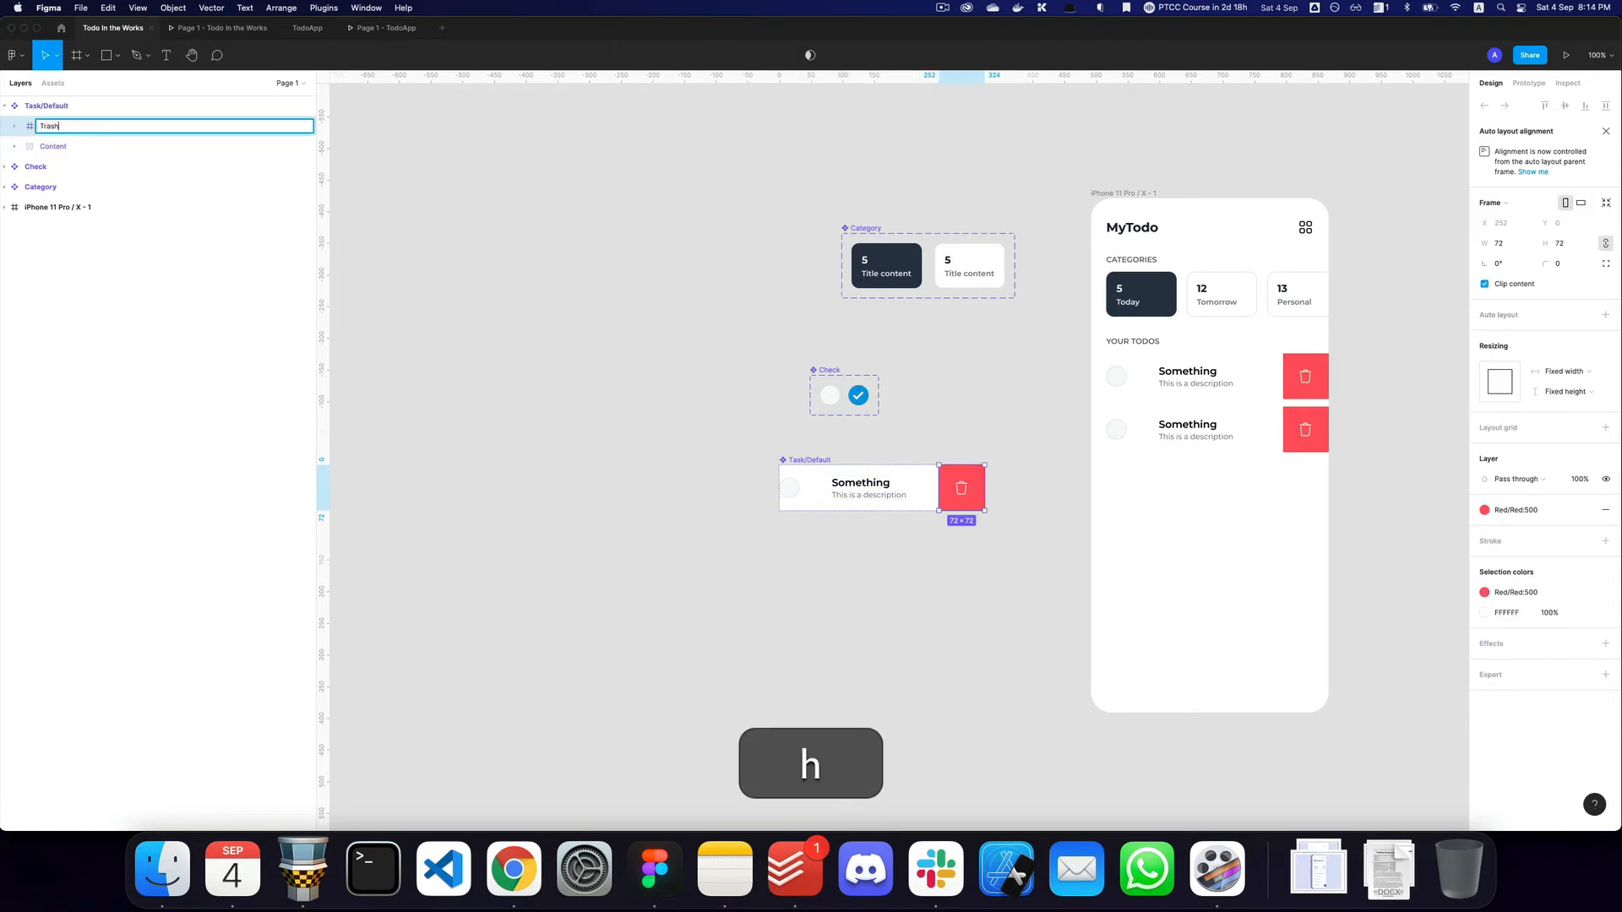
pyautogui.press('Return')
# Set the Content frame's spacing between the check circle and the text to 16.
pyautogui.click(852, 495)
pyautogui.press('z')
pyautogui.click(857, 492)
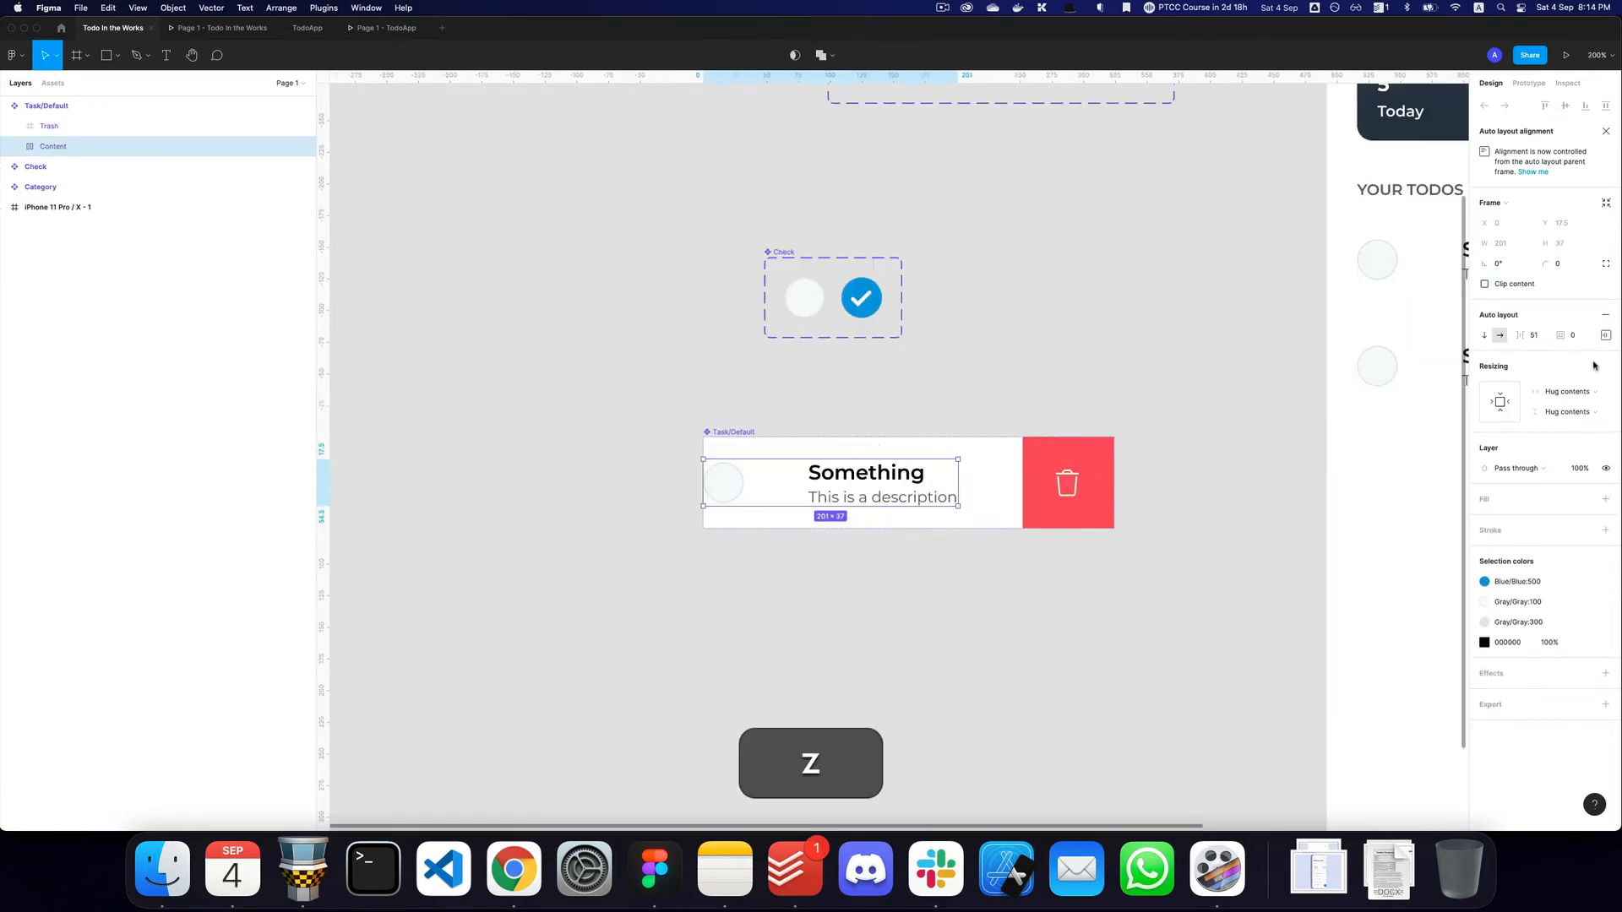
pyautogui.click(1533, 336)
pyautogui.write('12')
pyautogui.press('Return')
pyautogui.hscroll(5, 1051, 335)
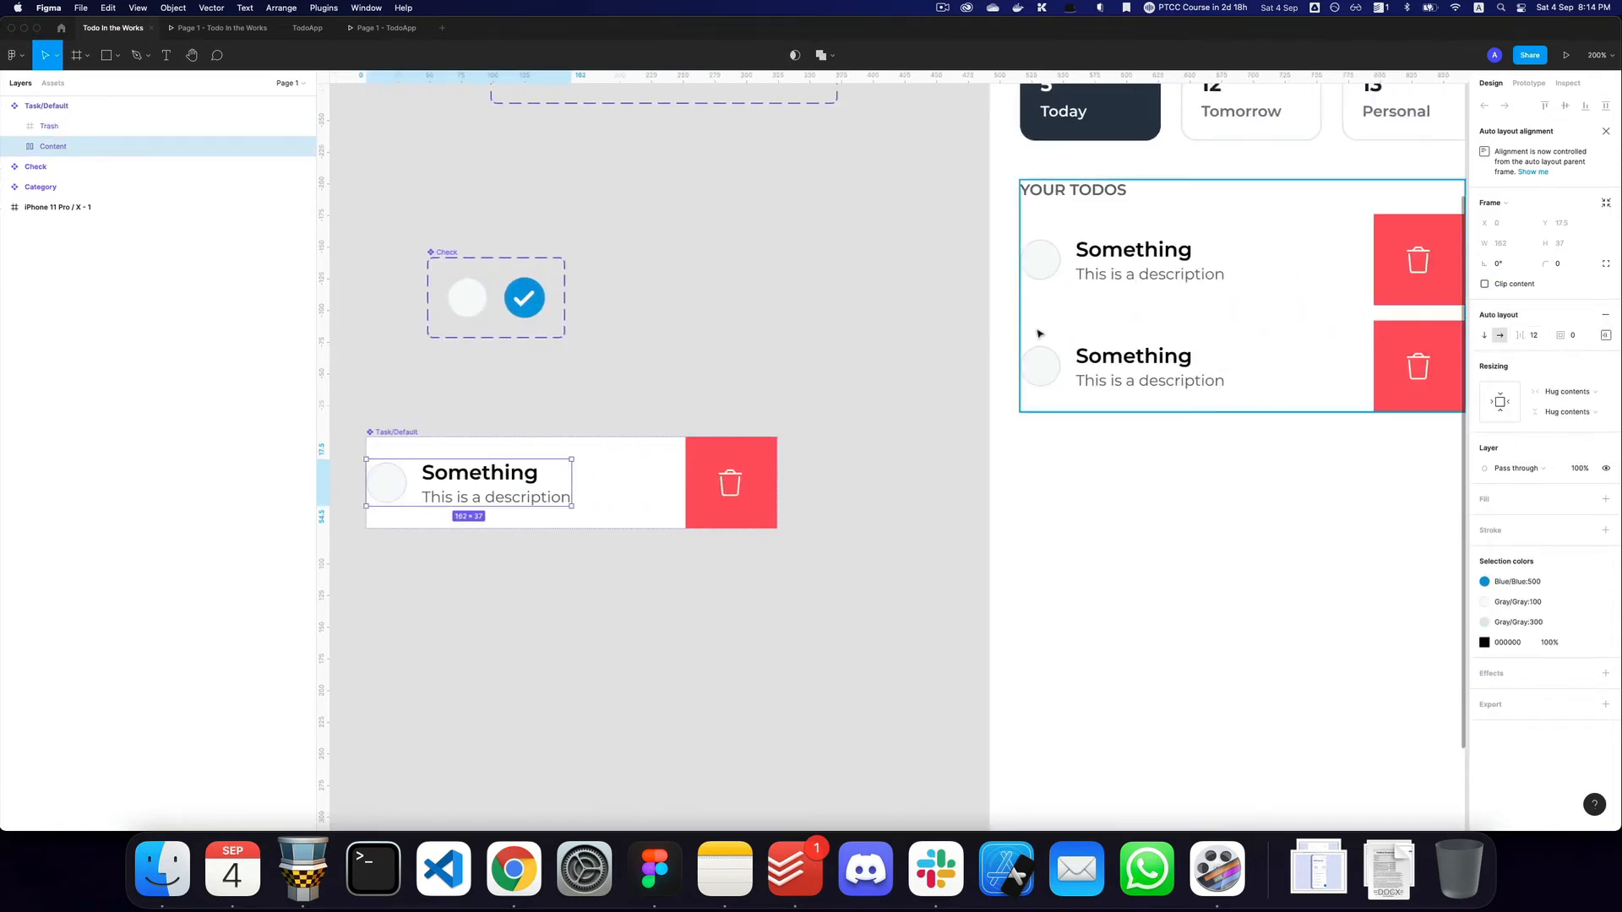
pyautogui.write('6')
# Narrow the Task/Default component to a width of about 278.
pyautogui.press('super+alt+Return')
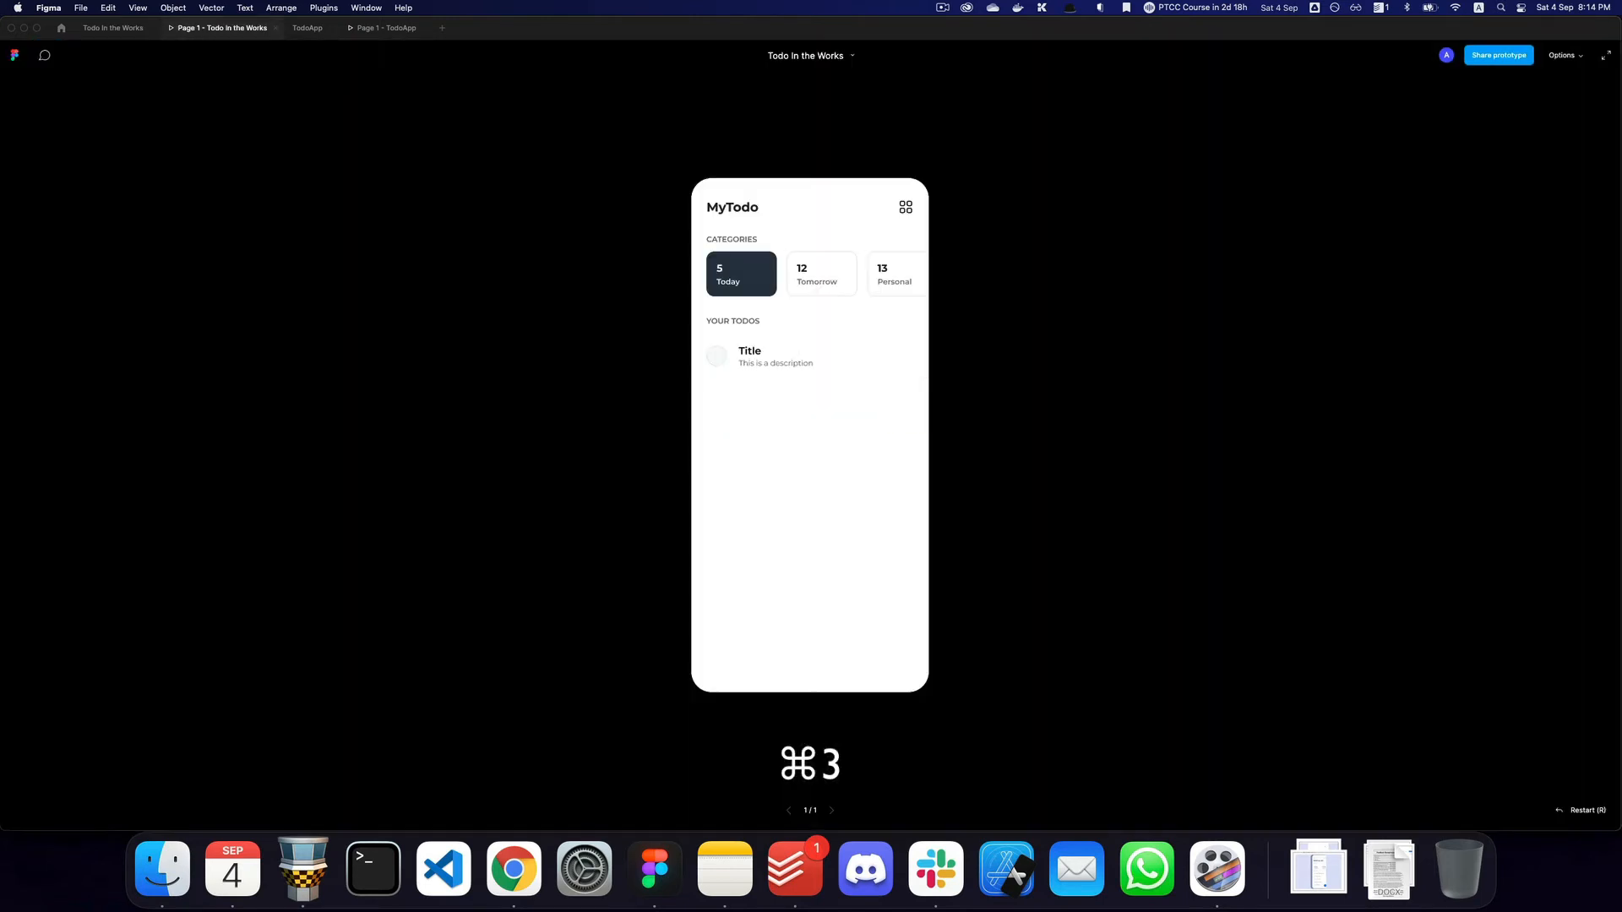
pyautogui.press('super+2')
pyautogui.press('z')
pyautogui.keyDown('alt'); pyautogui.click(728, 498); pyautogui.keyUp('alt')
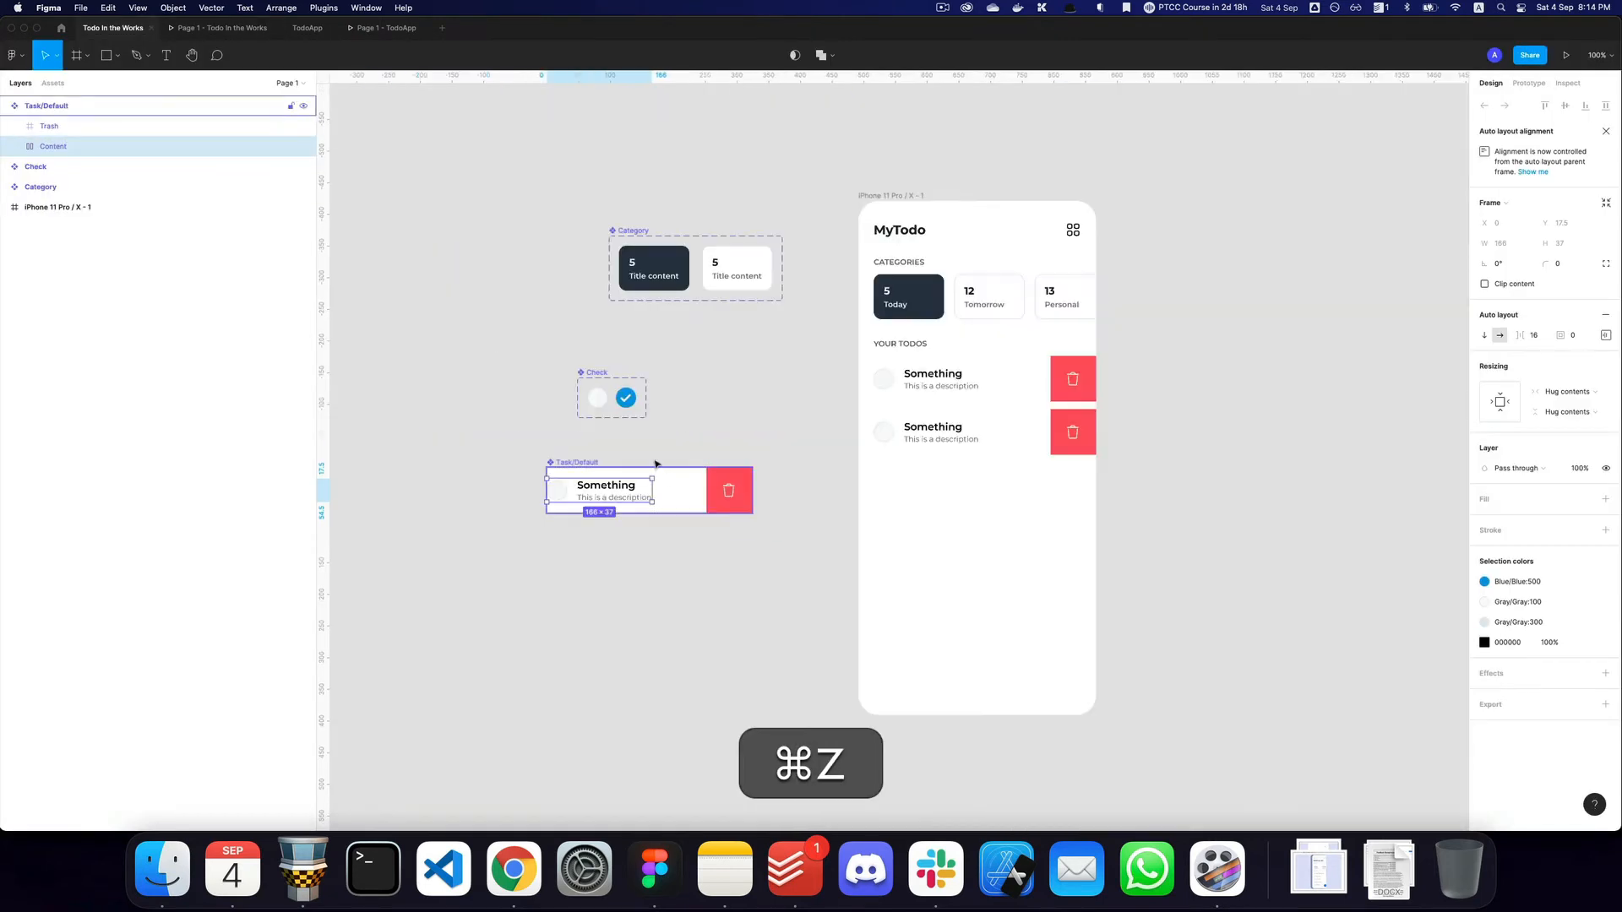
pyautogui.click(586, 463)
pyautogui.moveTo(755, 490)
pyautogui.mouseDown()
pyautogui.moveTo(794, 490)
pyautogui.moveTo(724, 490)
pyautogui.mouseUp()
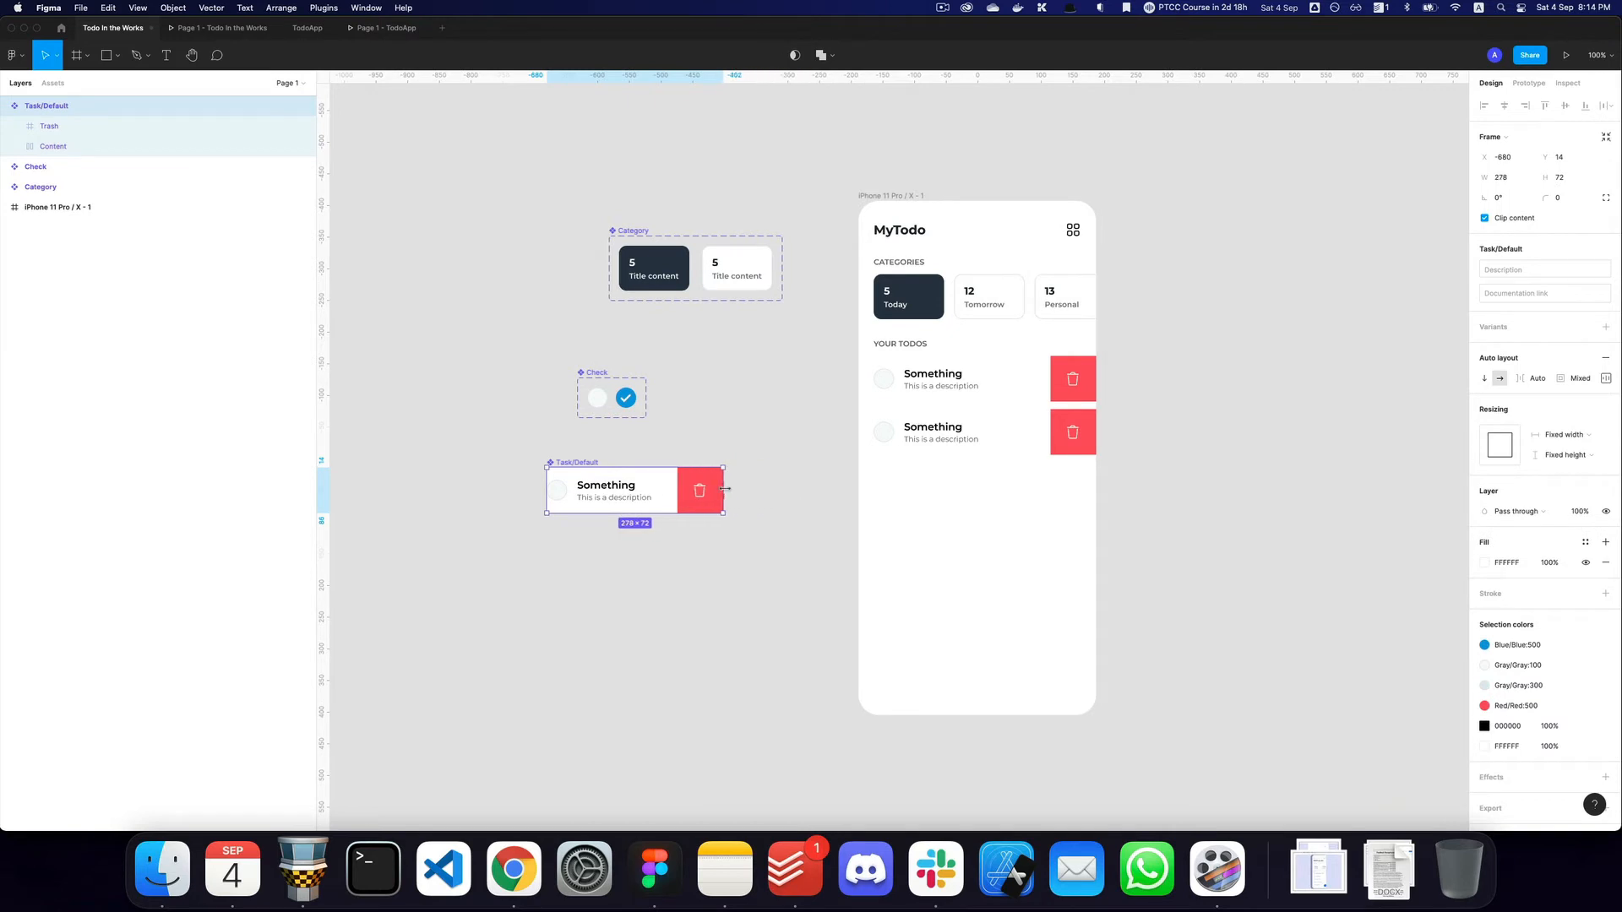
# Set both task instances under YOUR TODOS to hug their contents horizontally.
pyautogui.doubleClick(994, 380)
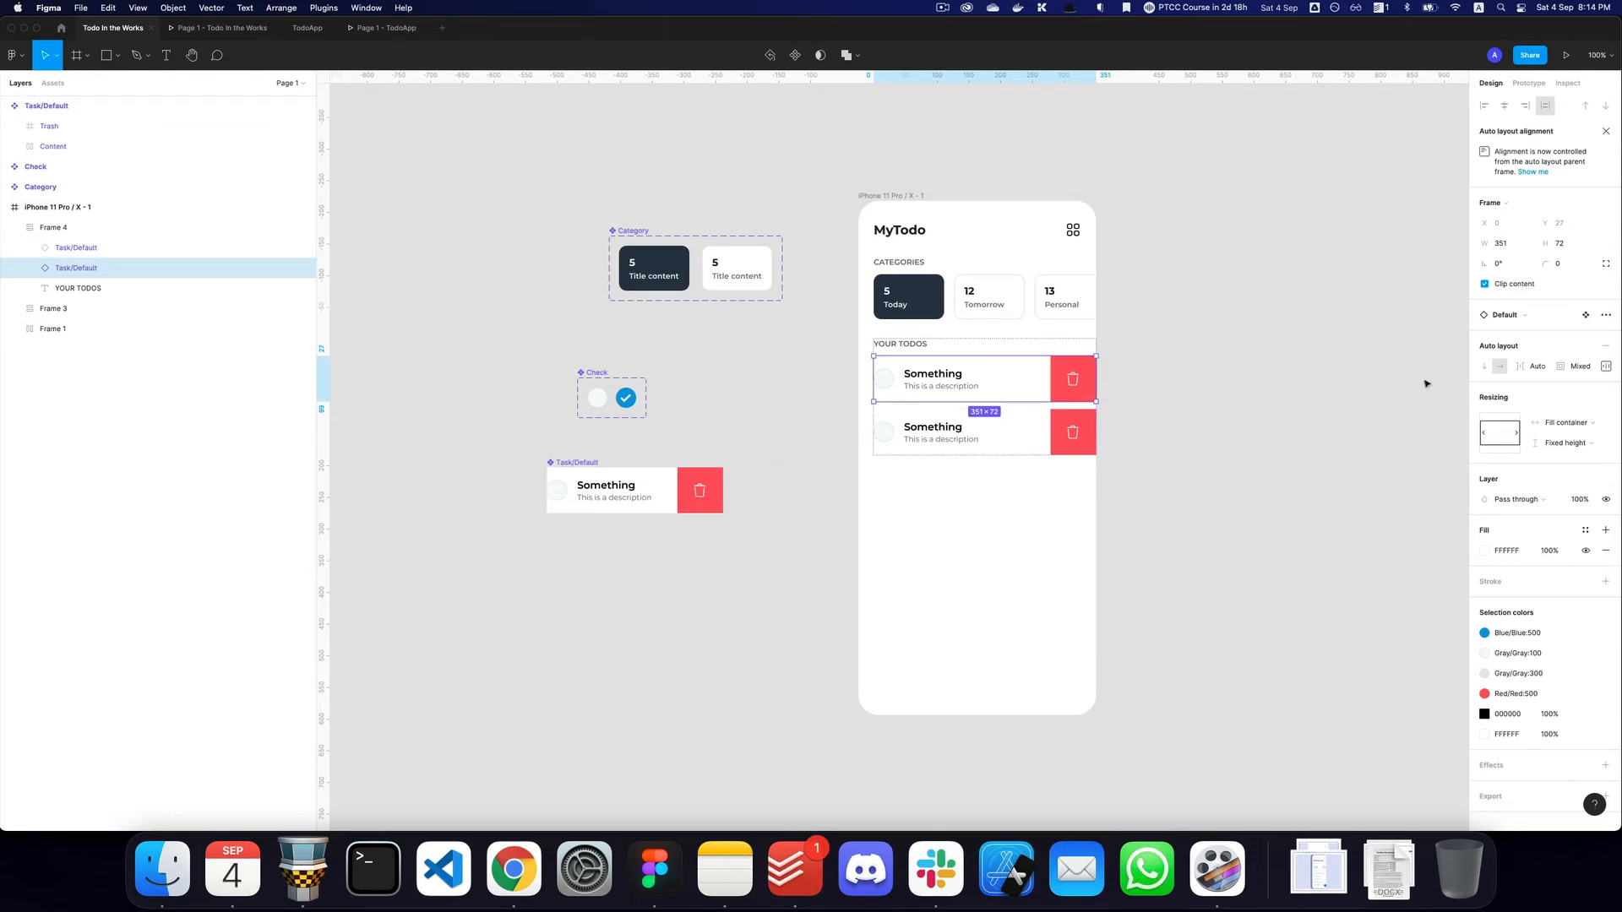
pyautogui.click(1511, 435)
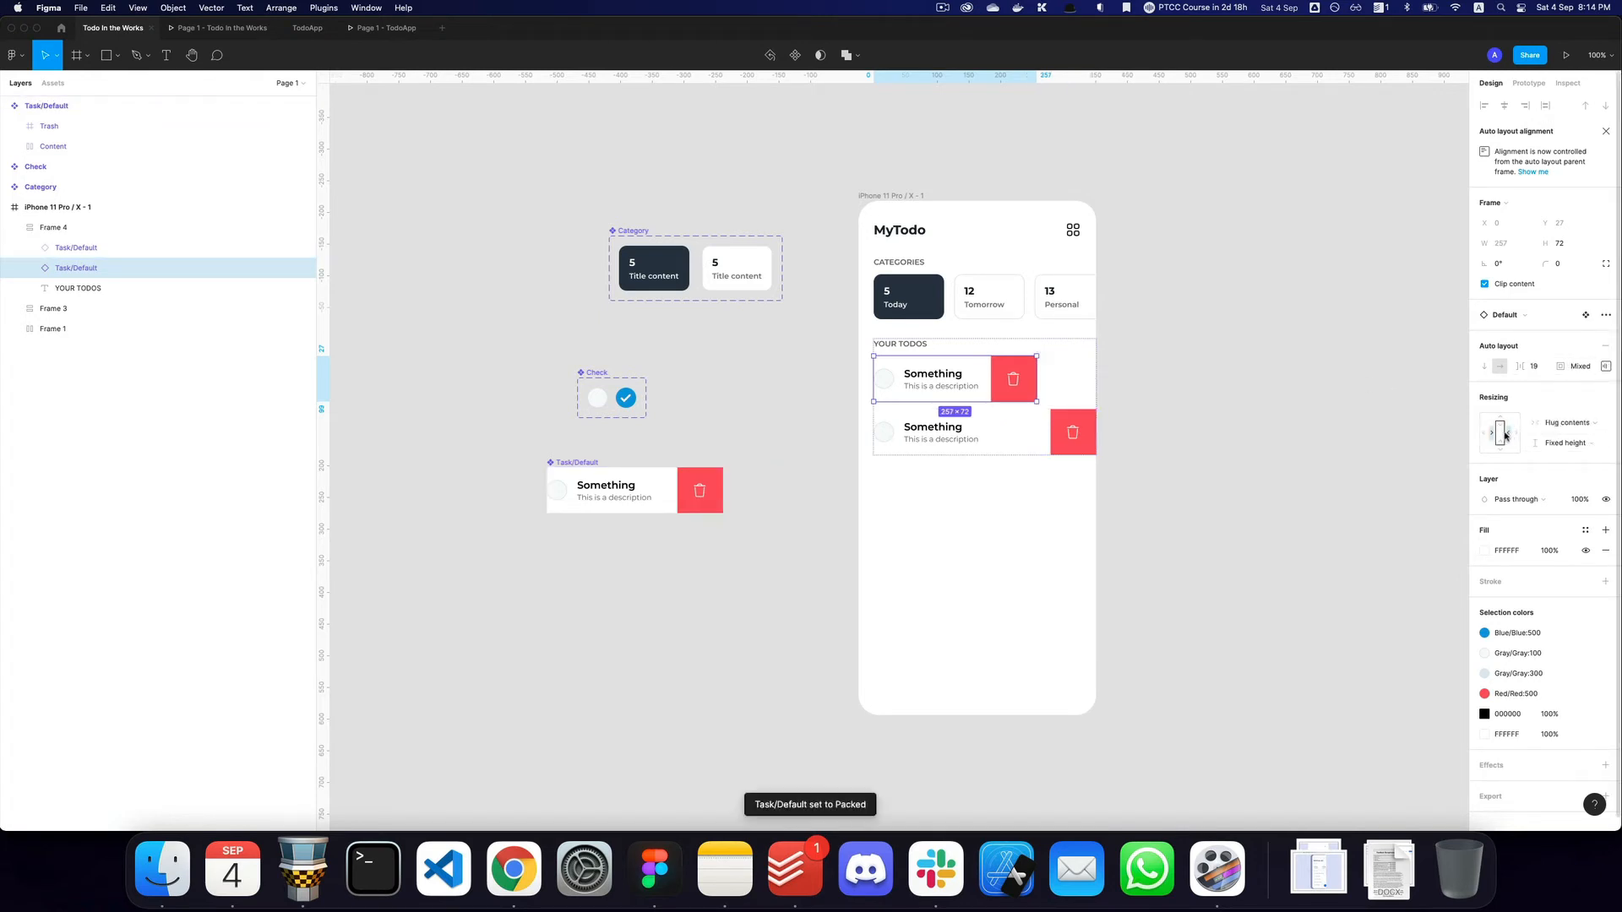
pyautogui.click(1039, 429)
pyautogui.click(1517, 435)
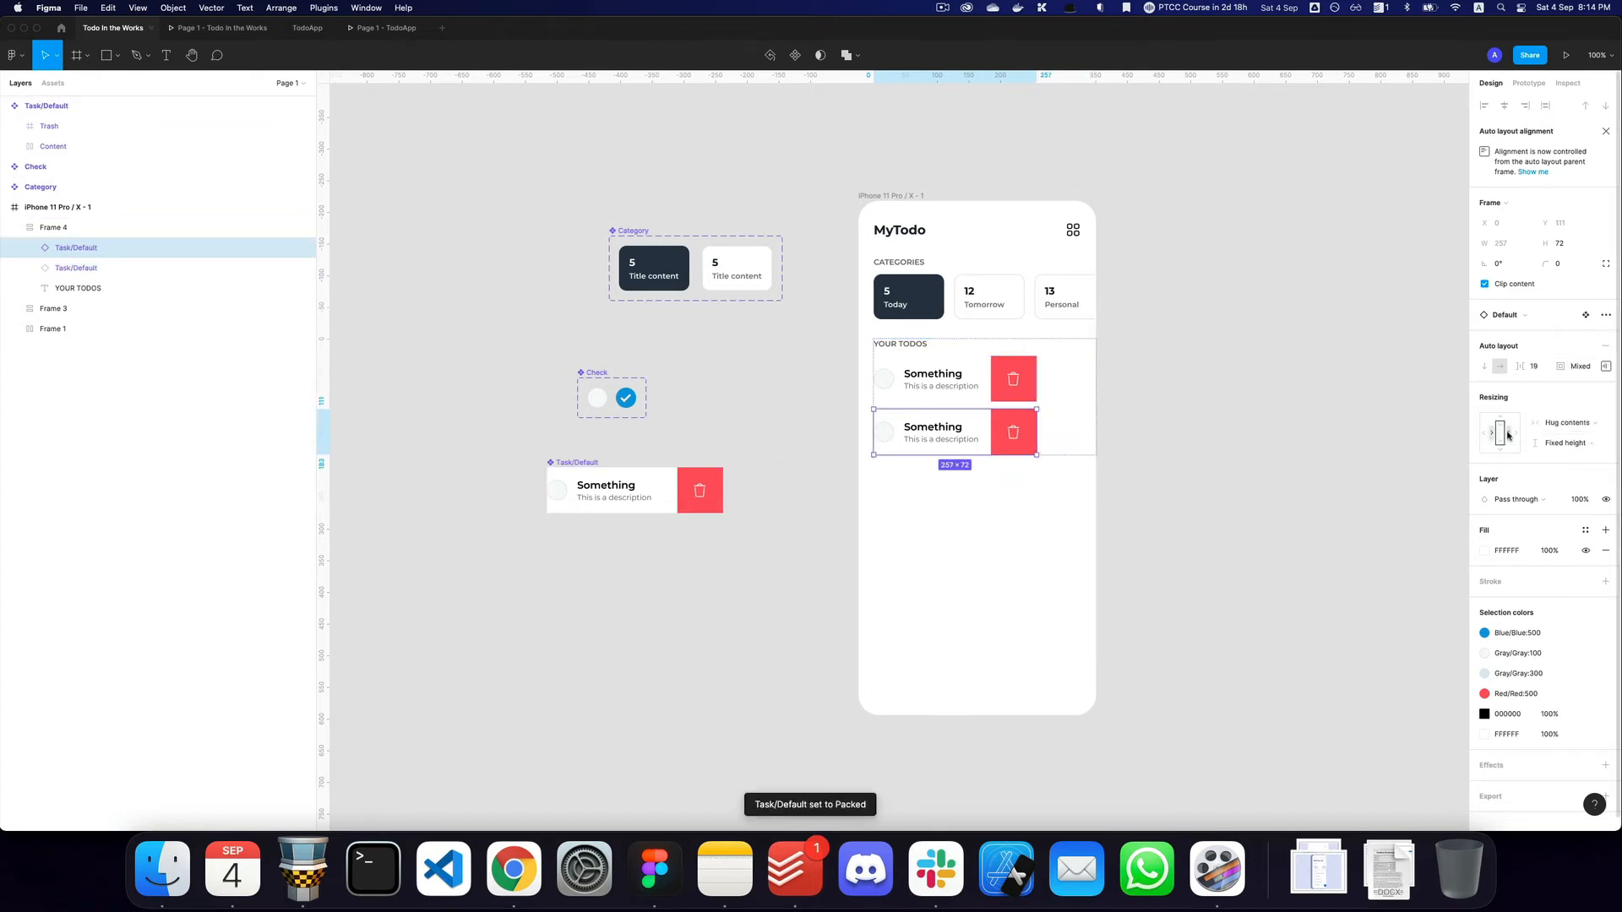
# Reset the first task instance under YOUR TODOS to match its component and delete the second instance.
pyautogui.rightClick(1004, 382)
pyautogui.press('r')
pyautogui.press('e')
pyautogui.press('Return')
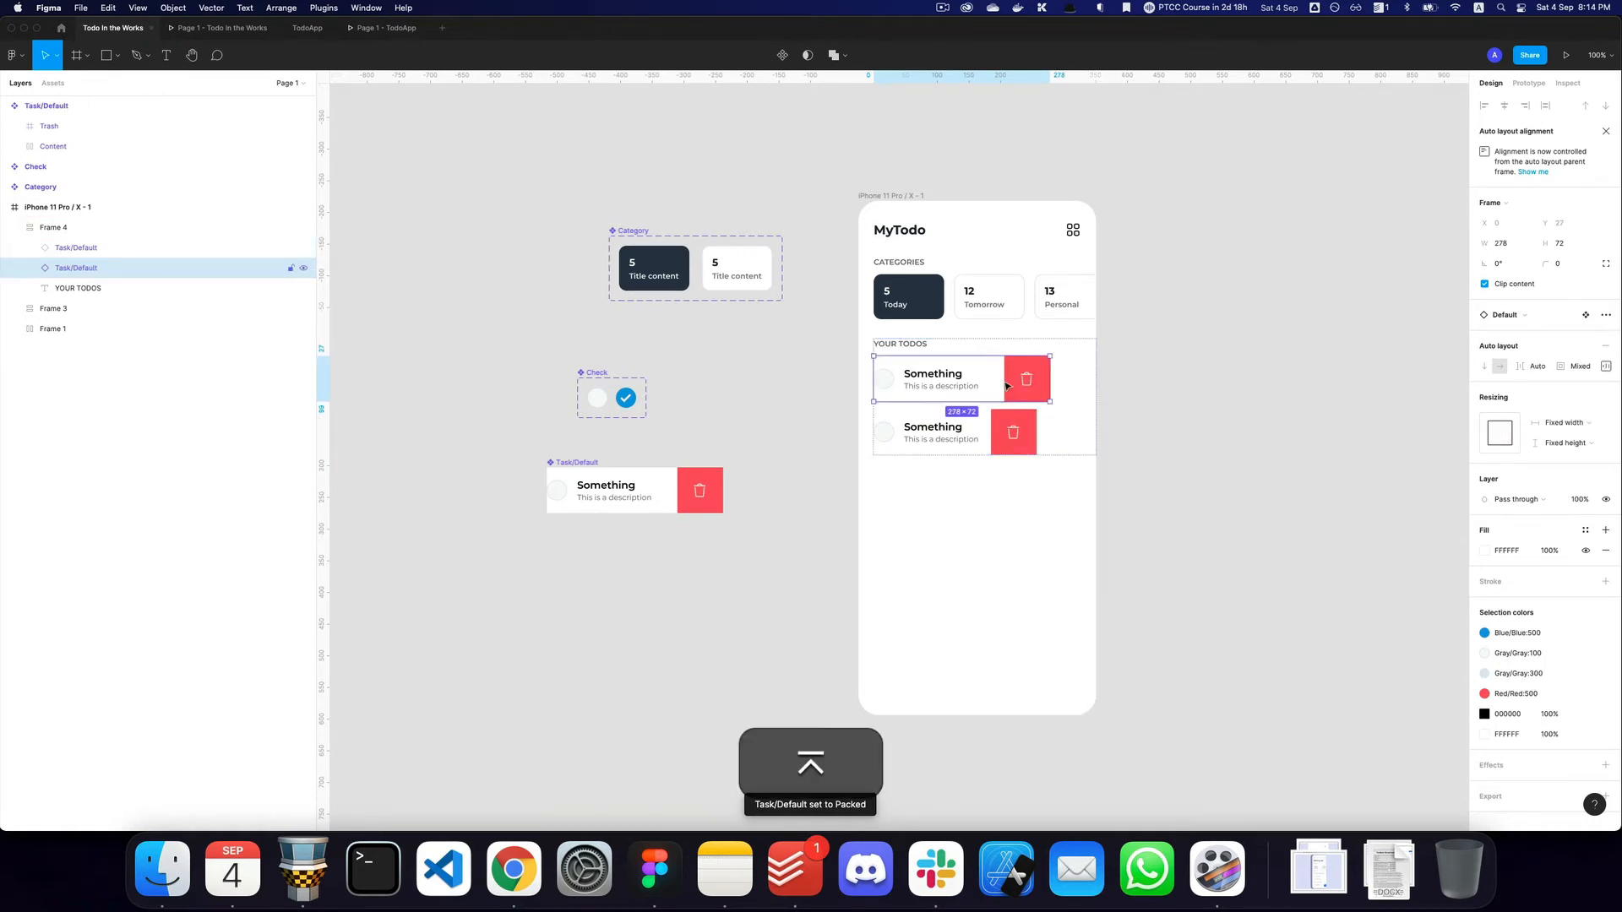
pyautogui.click(986, 429)
pyautogui.press('super+x')
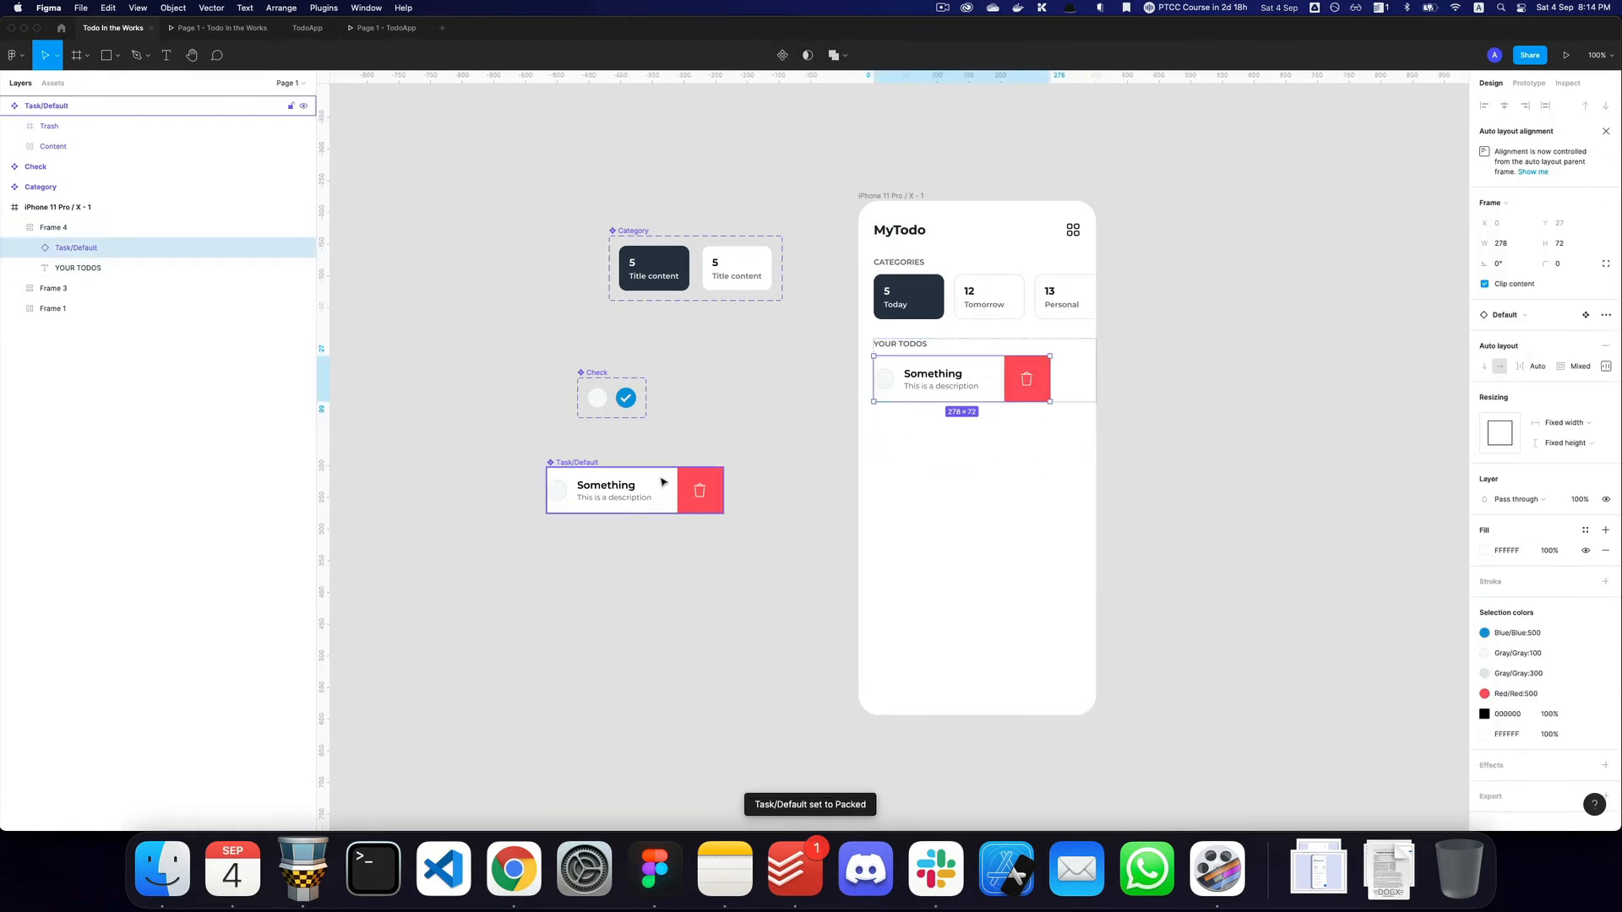
# Widen the Task/Default component to about 416.
pyautogui.click(603, 470)
pyautogui.moveTo(723, 490); pyautogui.dragTo(811, 482)
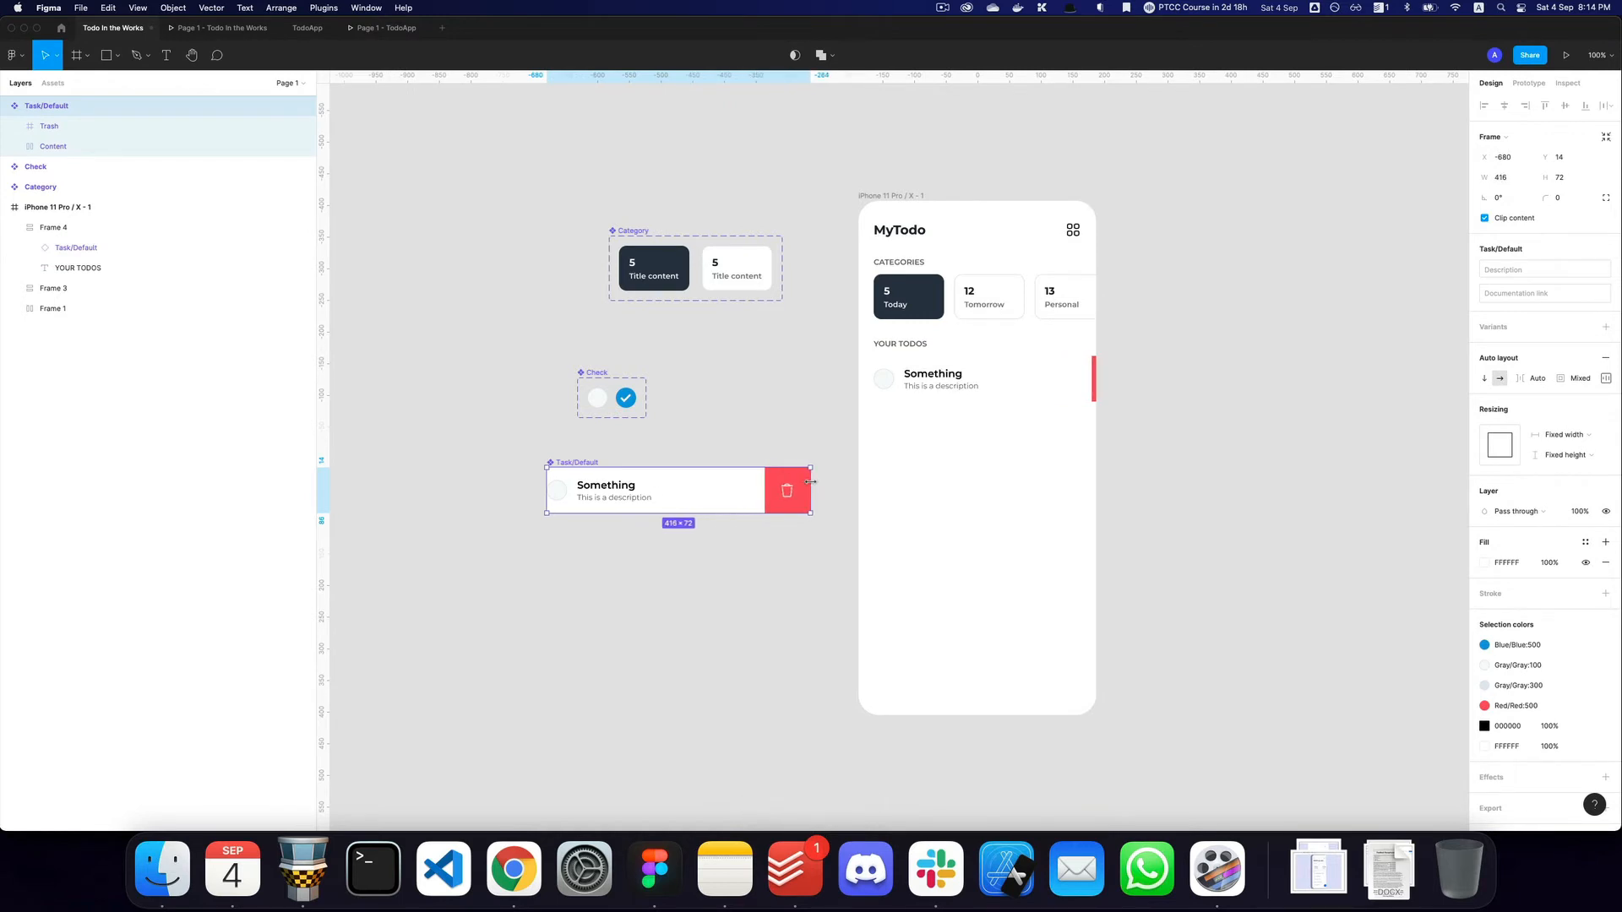
pyautogui.click(676, 525)
pyautogui.click(589, 463)
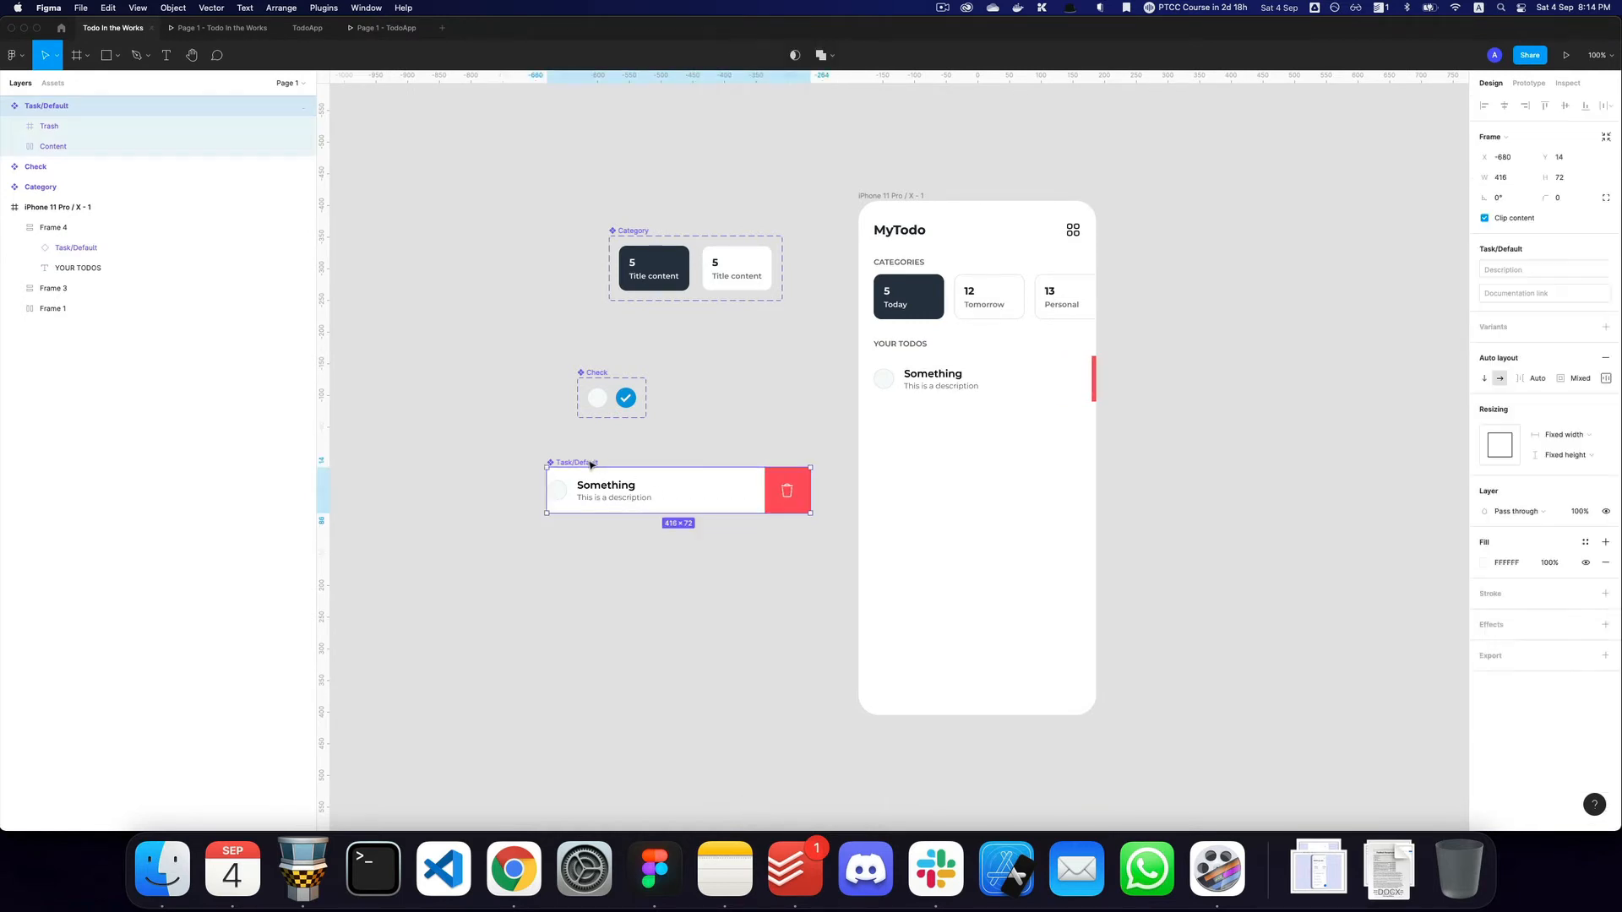
# Duplicate the Task/Default component just below the original as a separate component named Task/Trash.
pyautogui.moveTo(590, 463); pyautogui.dragTo(581, 538)
pyautogui.press('alt+super+k')
pyautogui.press('alt+super+r')
pyautogui.hotkey('alt', 'BackSpace')
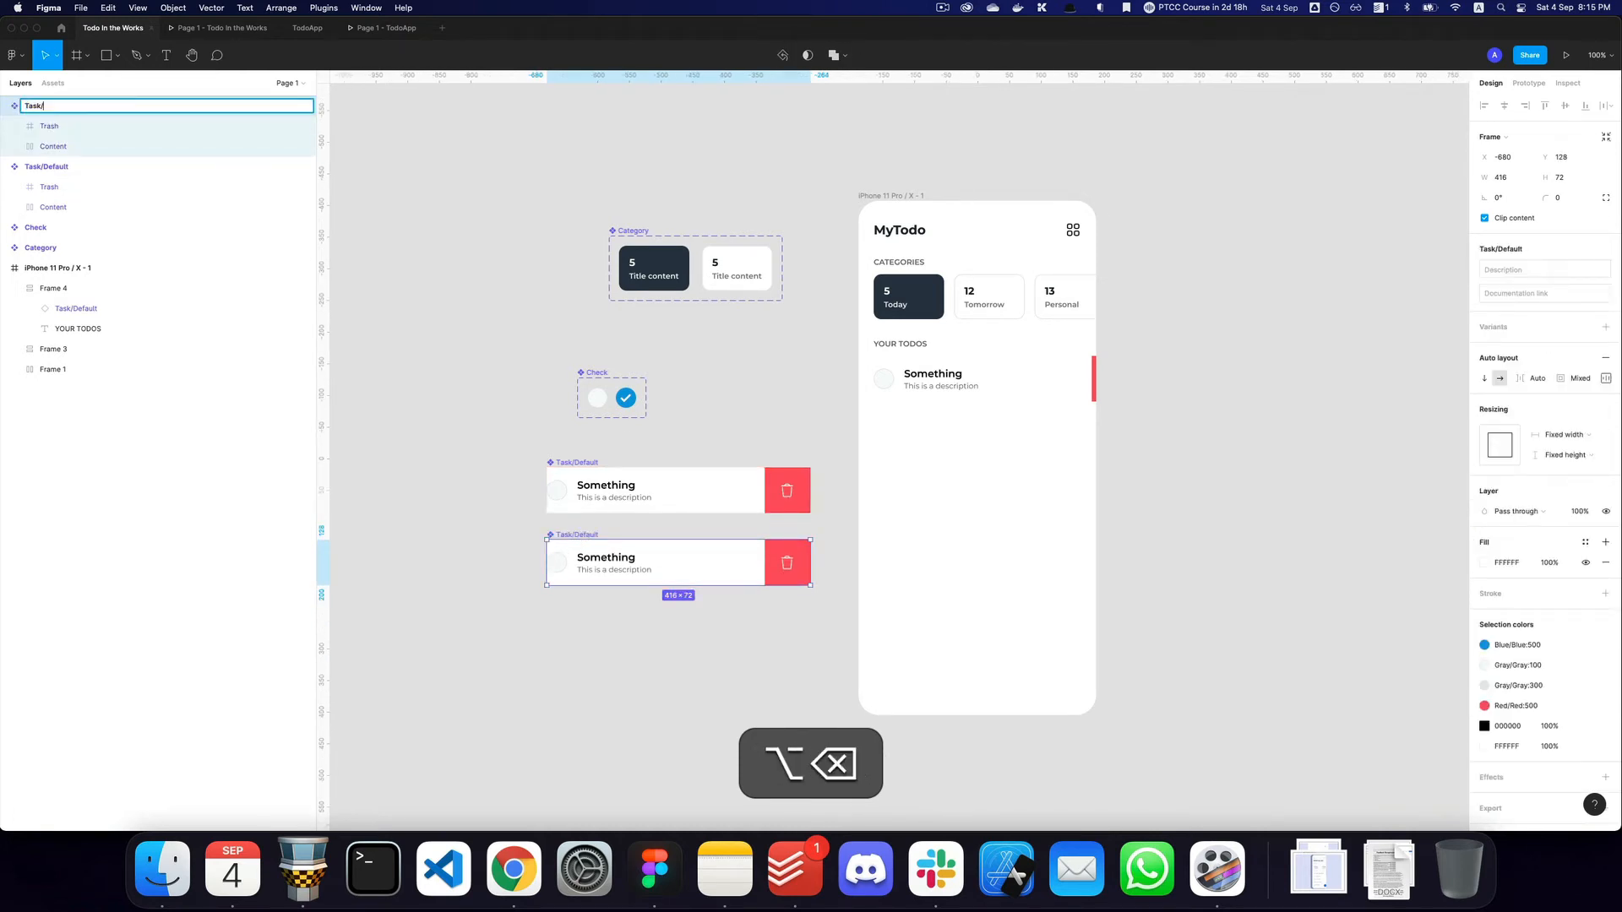
pyautogui.write('T')
pyautogui.write('rash')
pyautogui.press('Return')
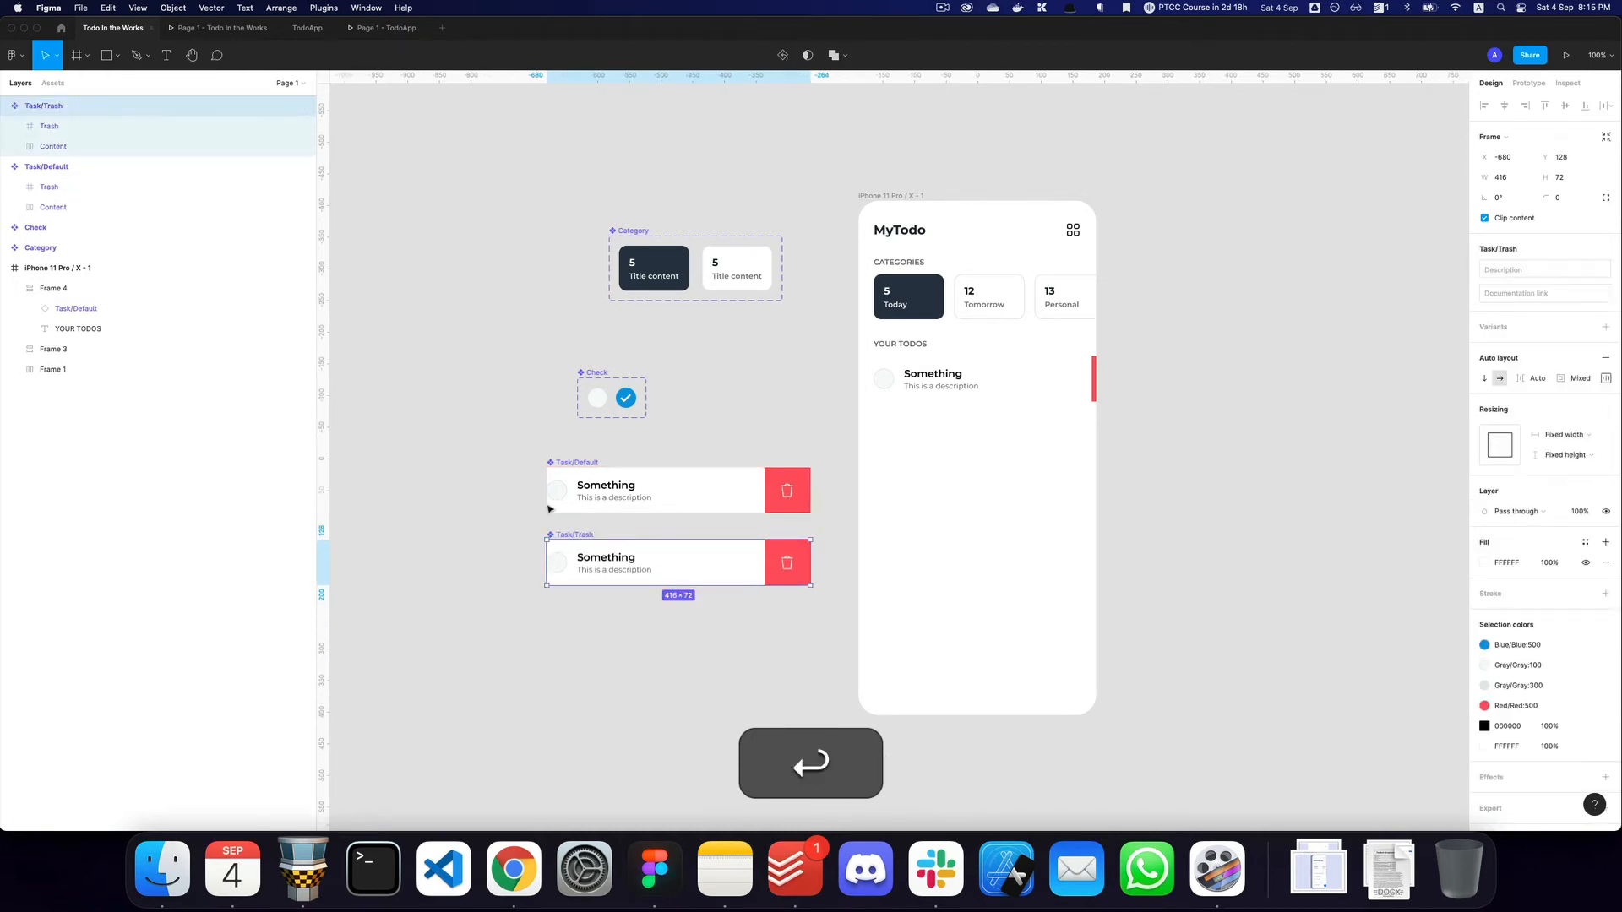
# Move the Task/Trash component further down to leave room for another row below Task/Default.
pyautogui.moveTo(504, 421); pyautogui.dragTo(838, 634)
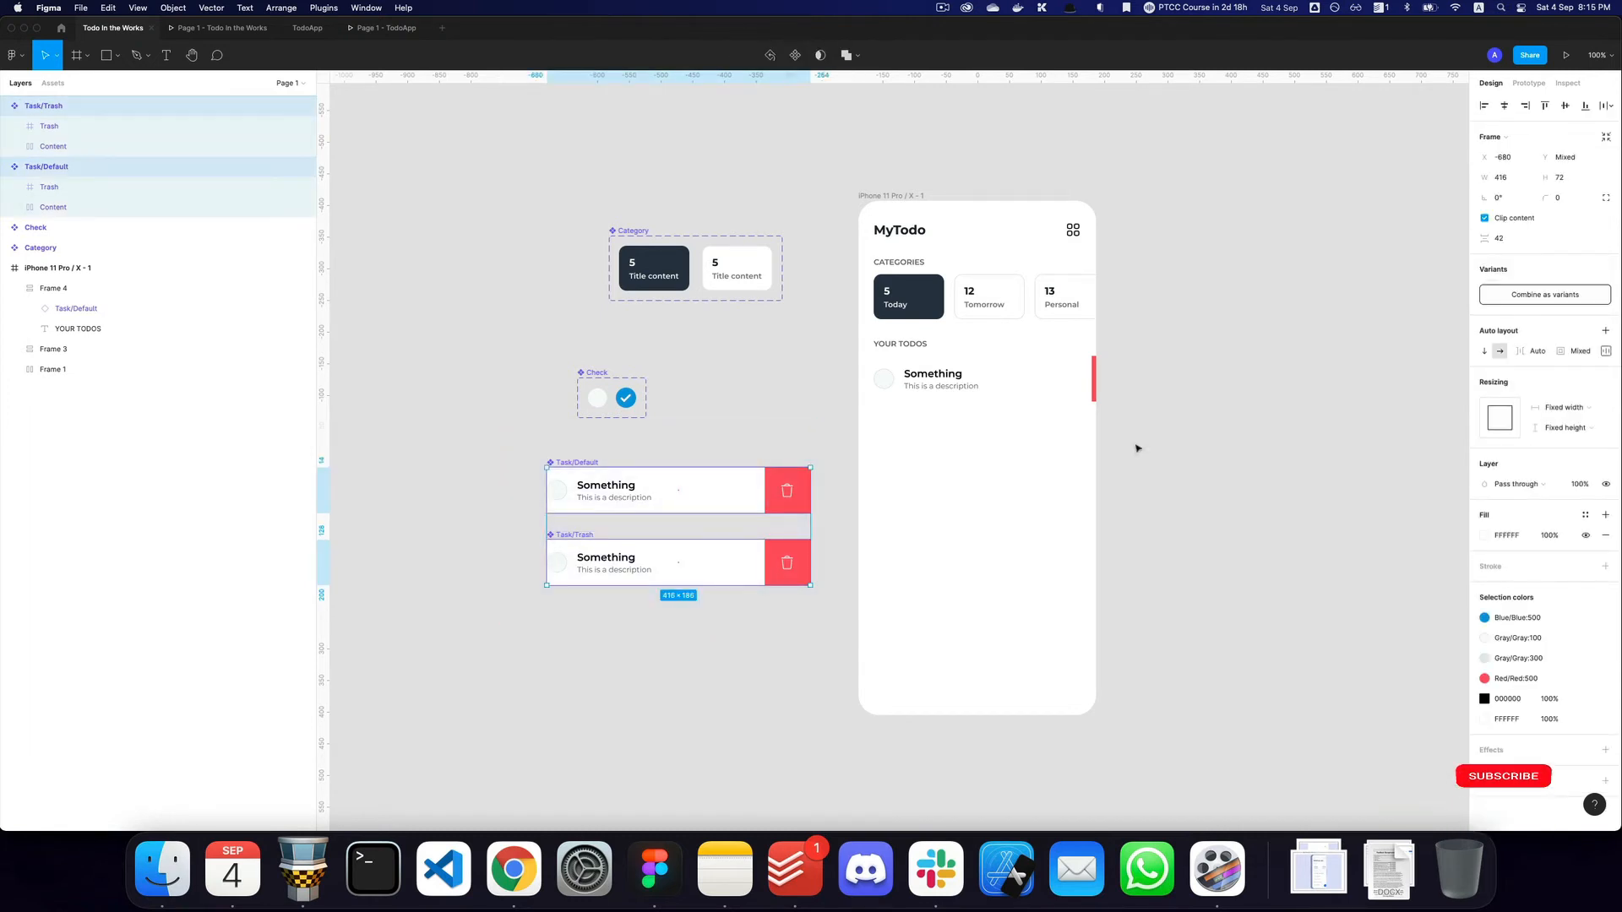
pyautogui.click(583, 557)
pyautogui.moveTo(583, 547); pyautogui.dragTo(582, 636)
# Duplicate Task/Default just below itself, detach the copy and turn it into a separate component named Task/Check.
pyautogui.click(577, 464)
pyautogui.moveTo(577, 463); pyautogui.dragTo(578, 528)
pyautogui.press('alt+shift+super+b')
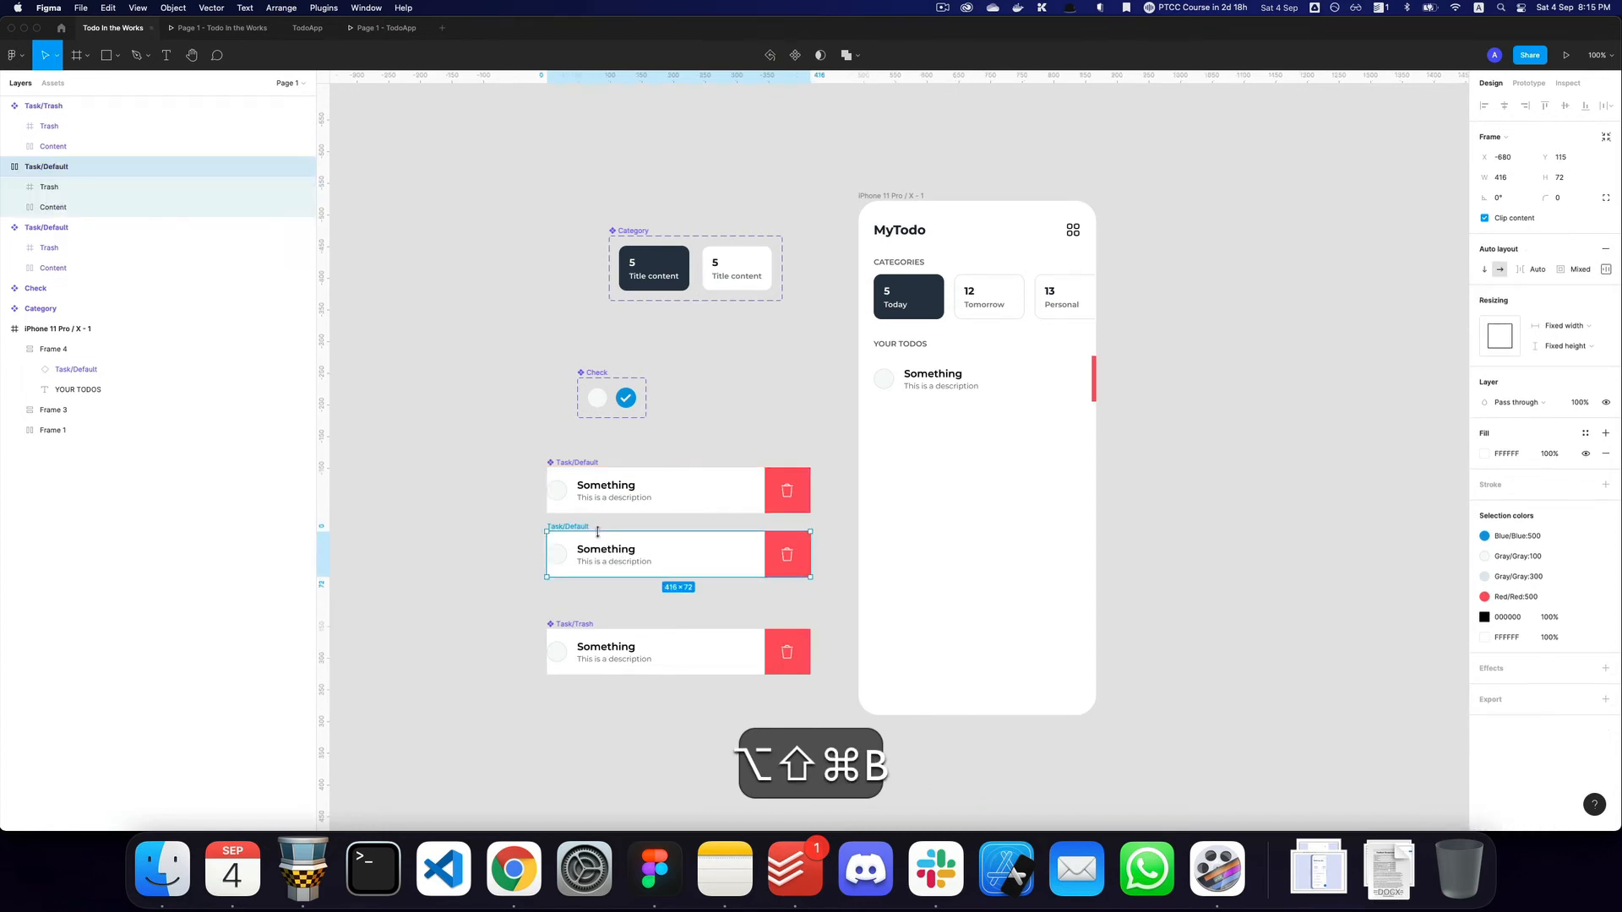
pyautogui.press('alt+super+k')
pyautogui.press('super+r')
pyautogui.press('super+Right')
pyautogui.hotkey('alt', 'shift', 'Left')
pyautogui.write('Check')
pyautogui.press('Return')
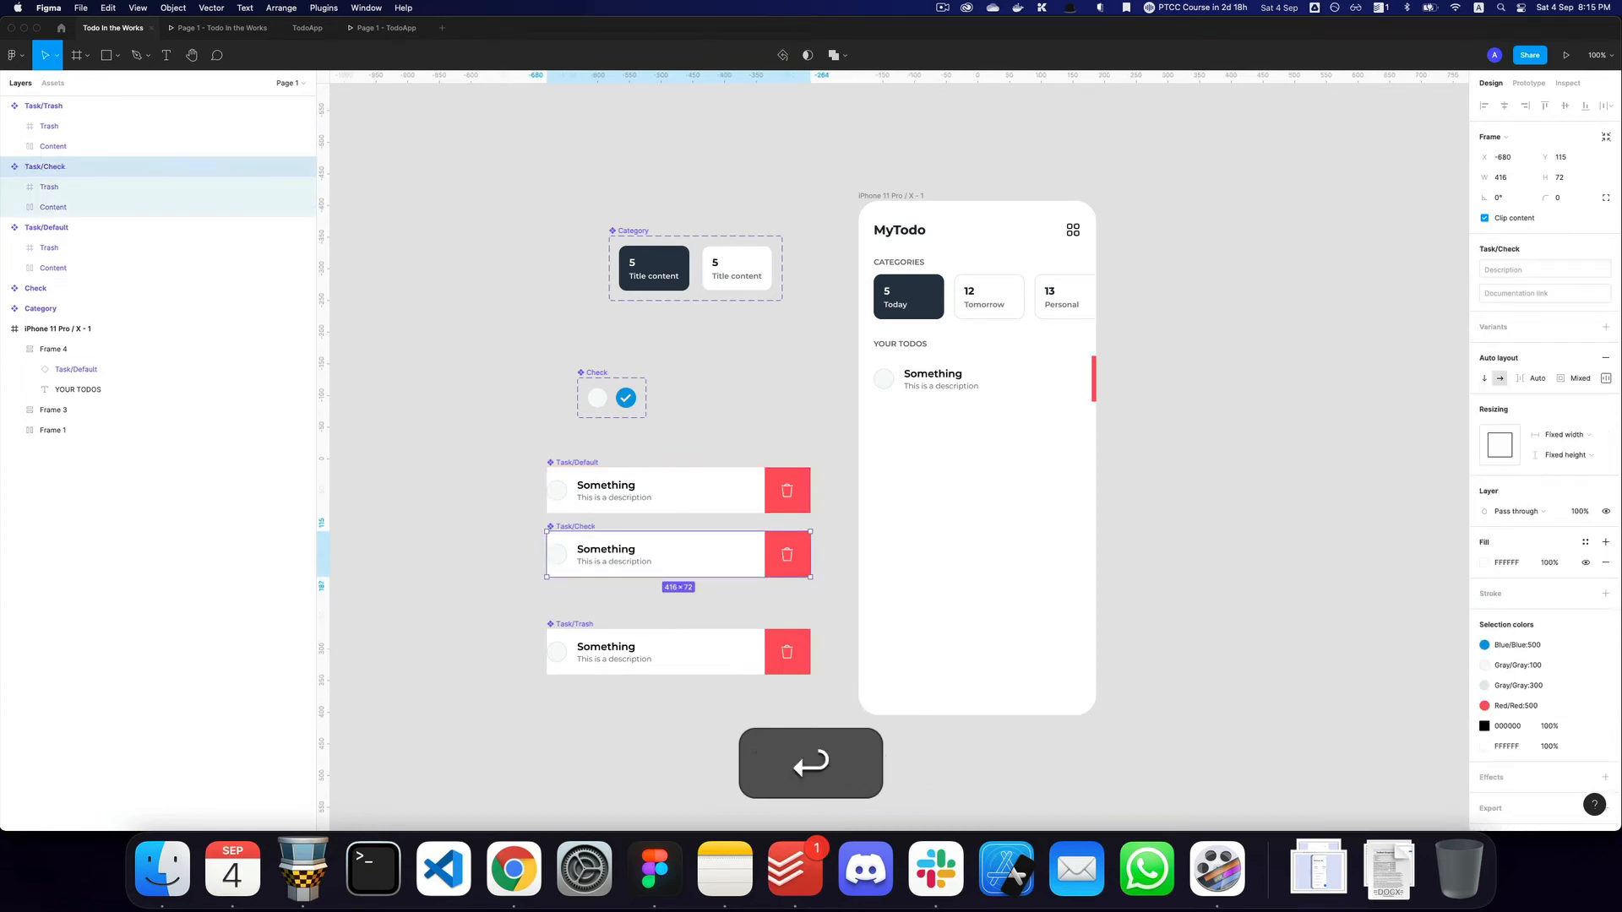
# Combine the Task/Default, Task/Check and Task/Trash components as variants.
pyautogui.moveTo(521, 441); pyautogui.dragTo(832, 718)
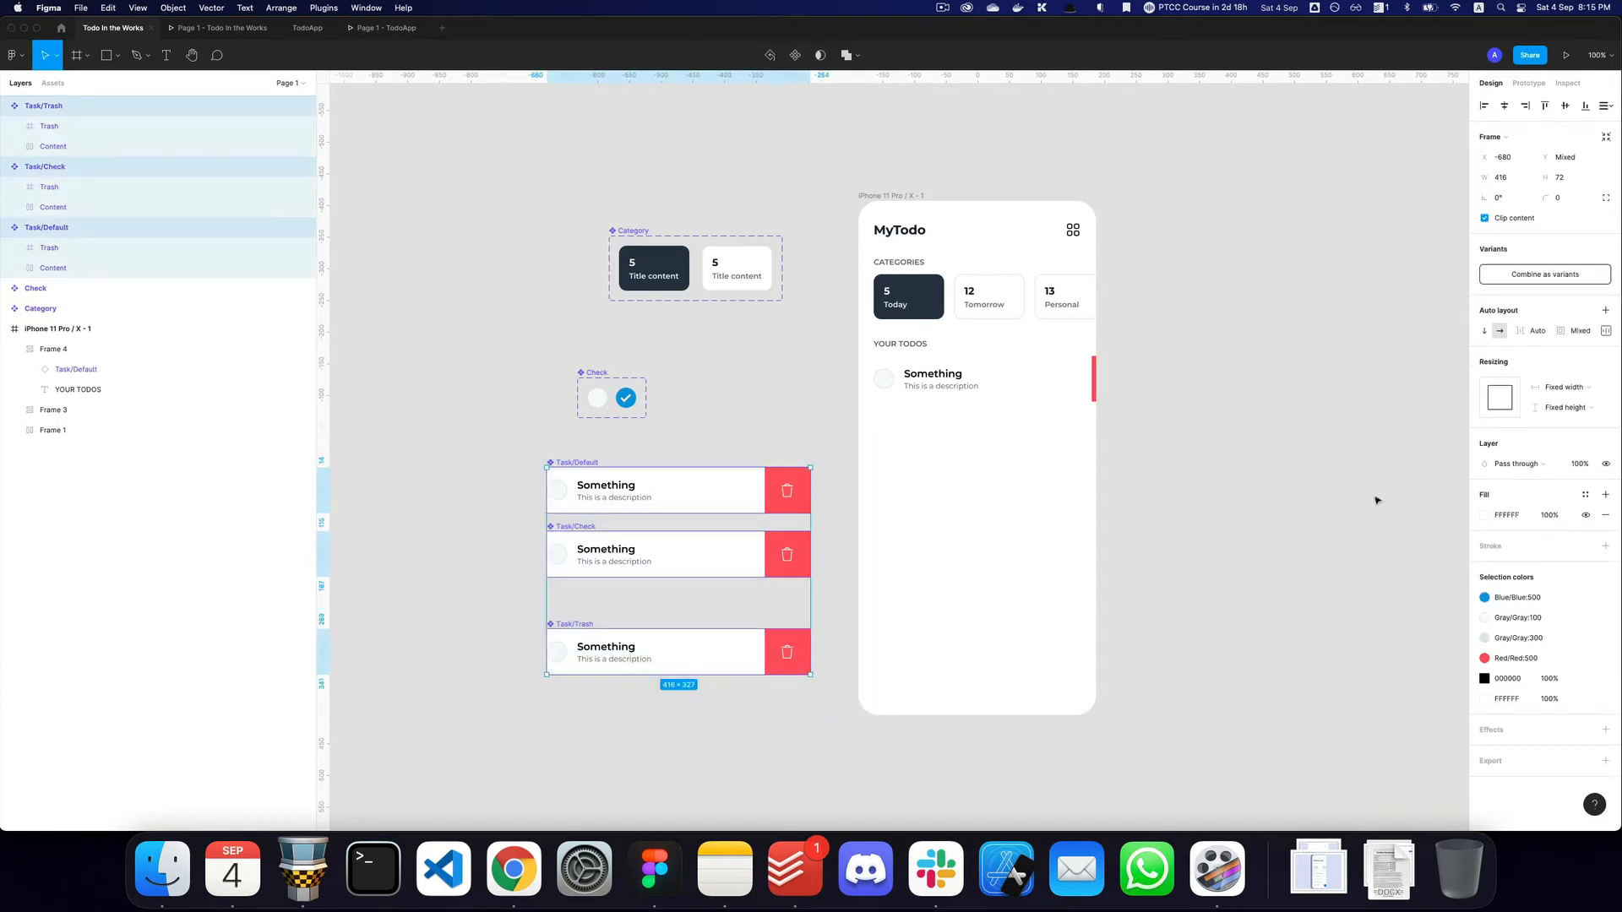
pyautogui.click(1587, 280)
# Switch the check circle inside the Check variant of Task to its Active variant.
pyautogui.click(588, 548)
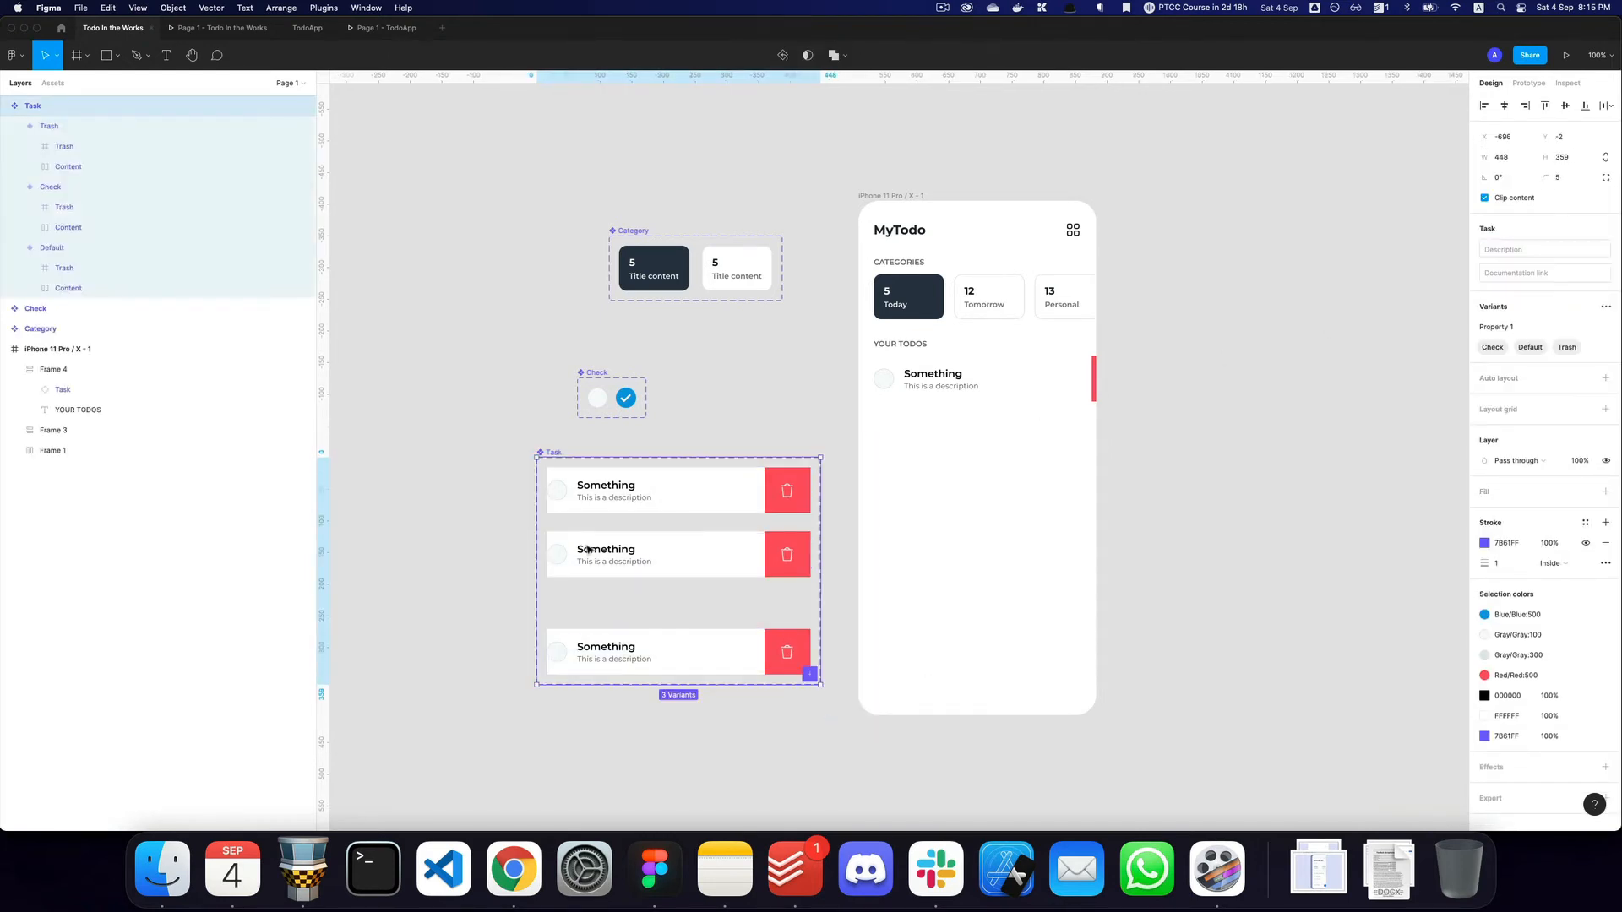
pyautogui.doubleClick(561, 556)
pyautogui.doubleClick(561, 556)
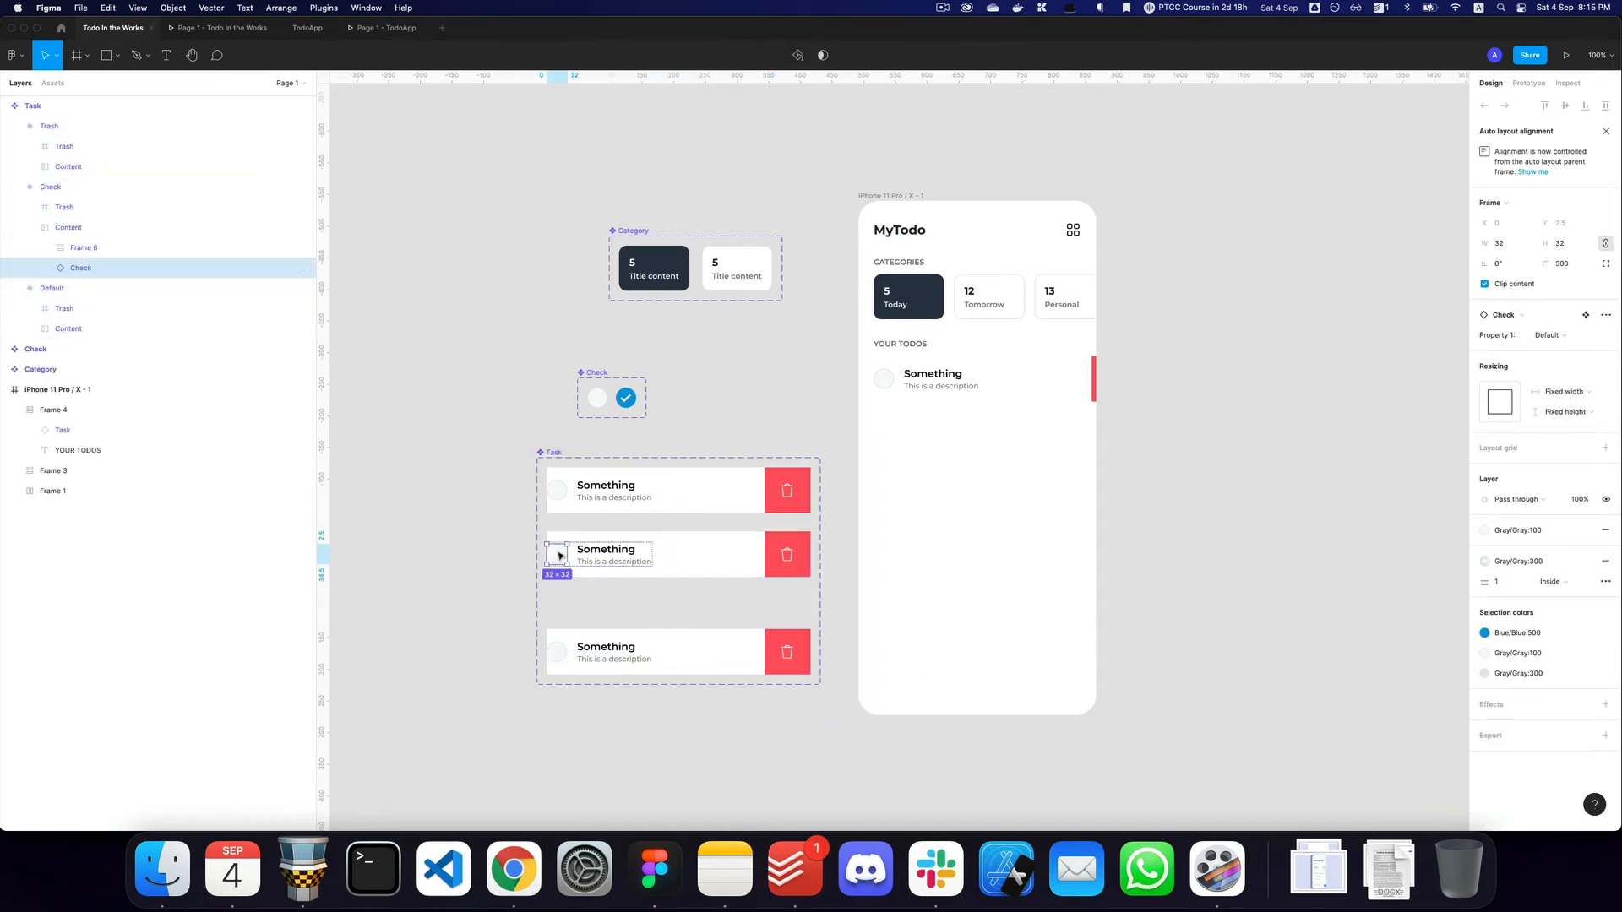
pyautogui.click(1550, 335)
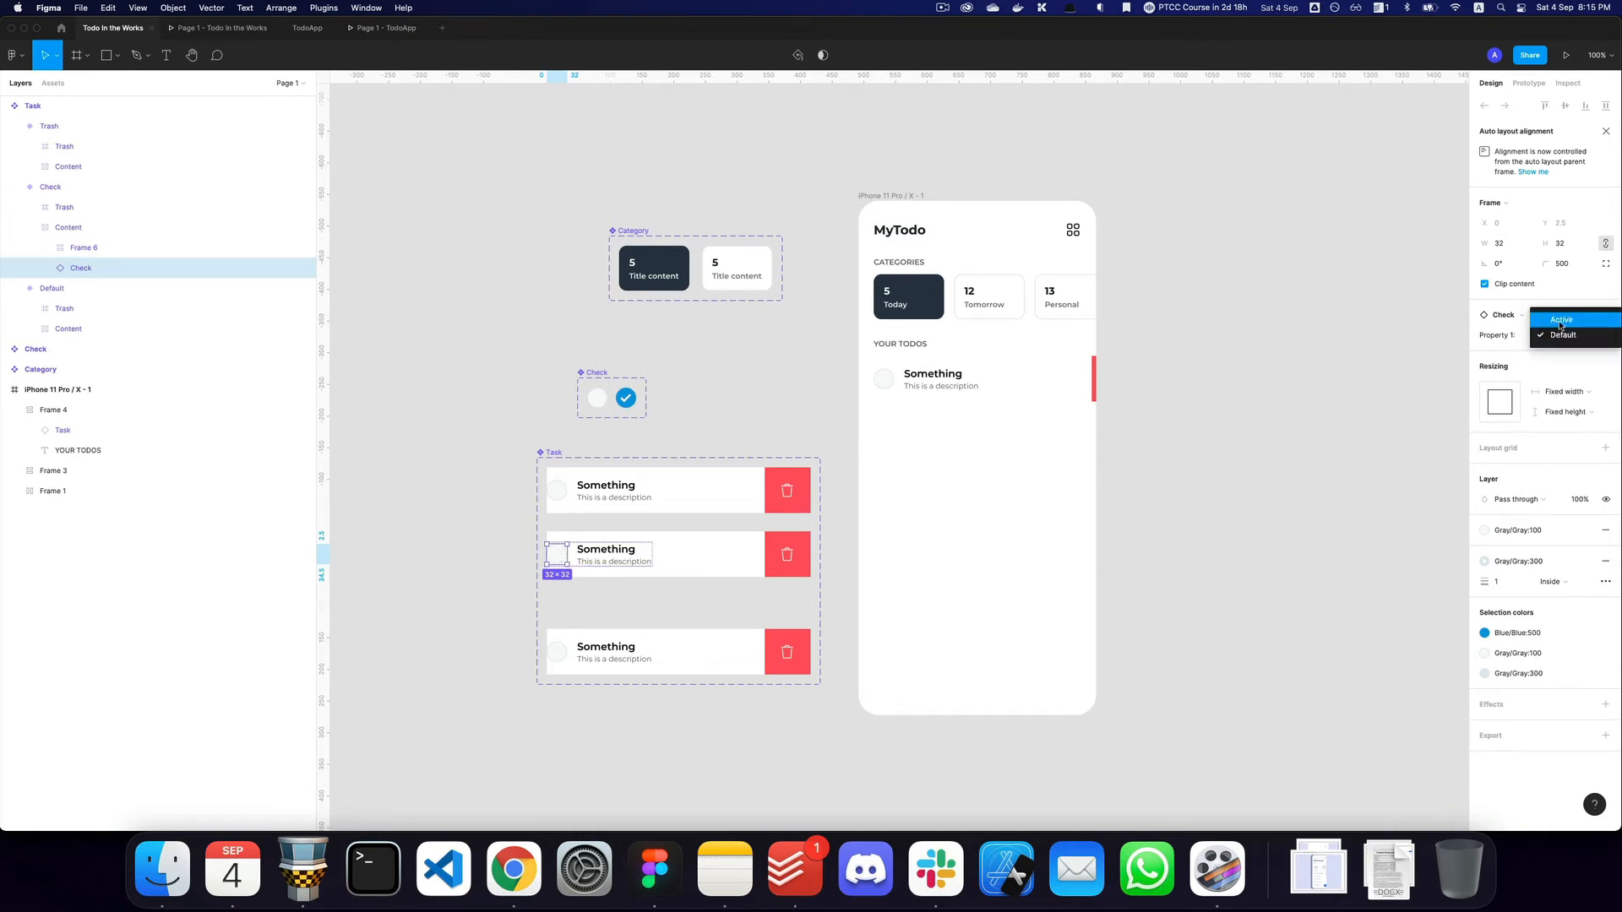
pyautogui.click(1550, 345)
pyautogui.click(720, 653)
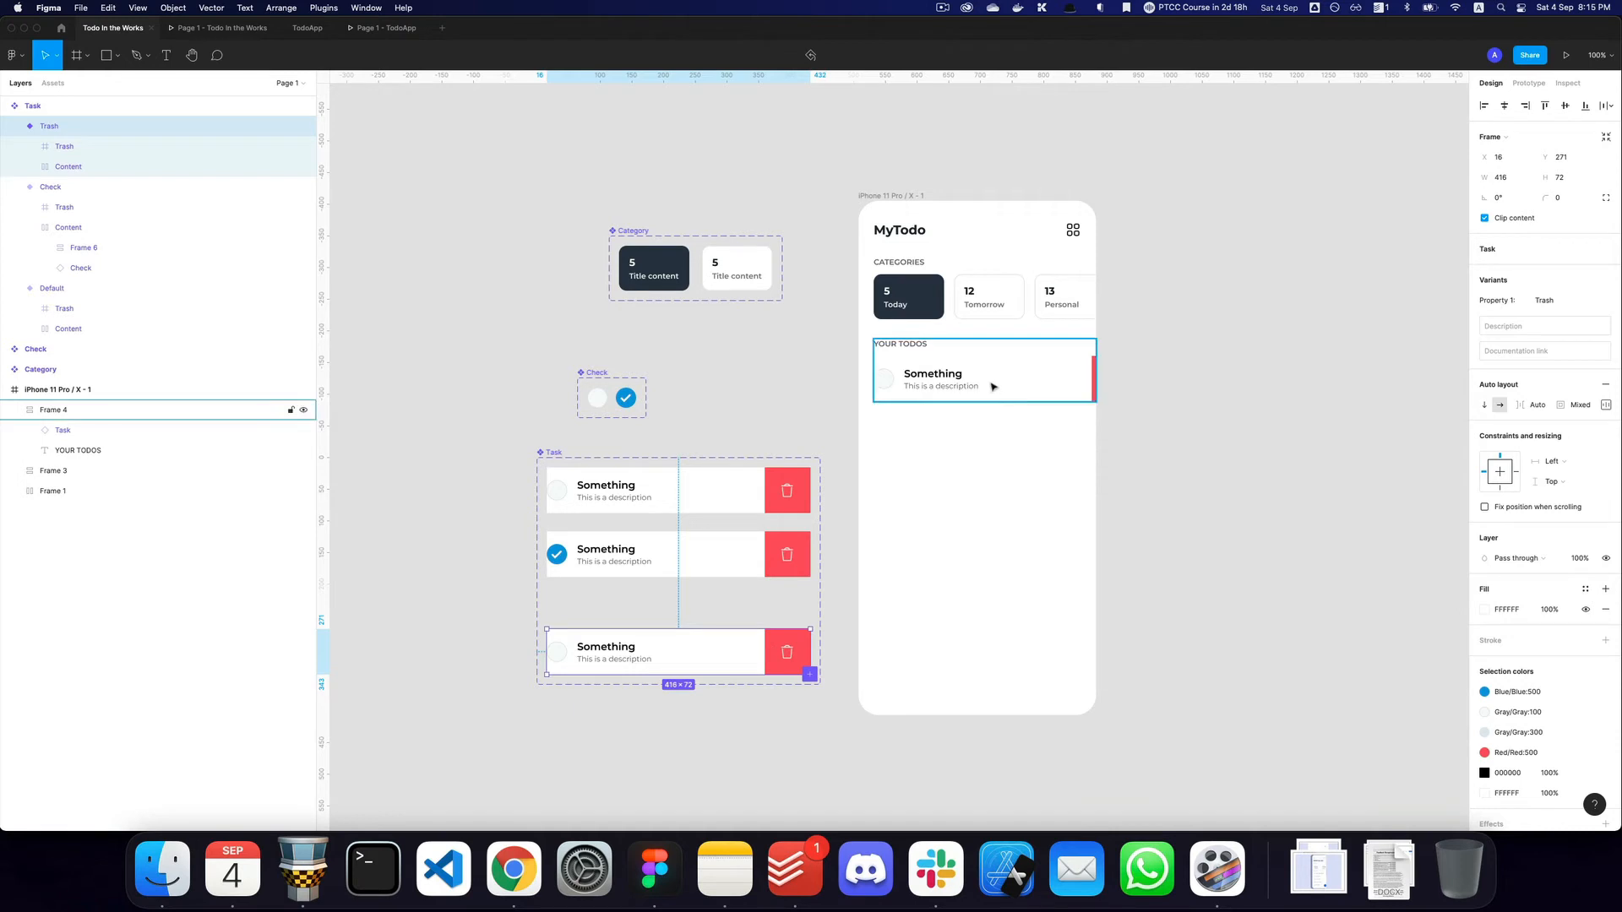
pyautogui.doubleClick(596, 657)
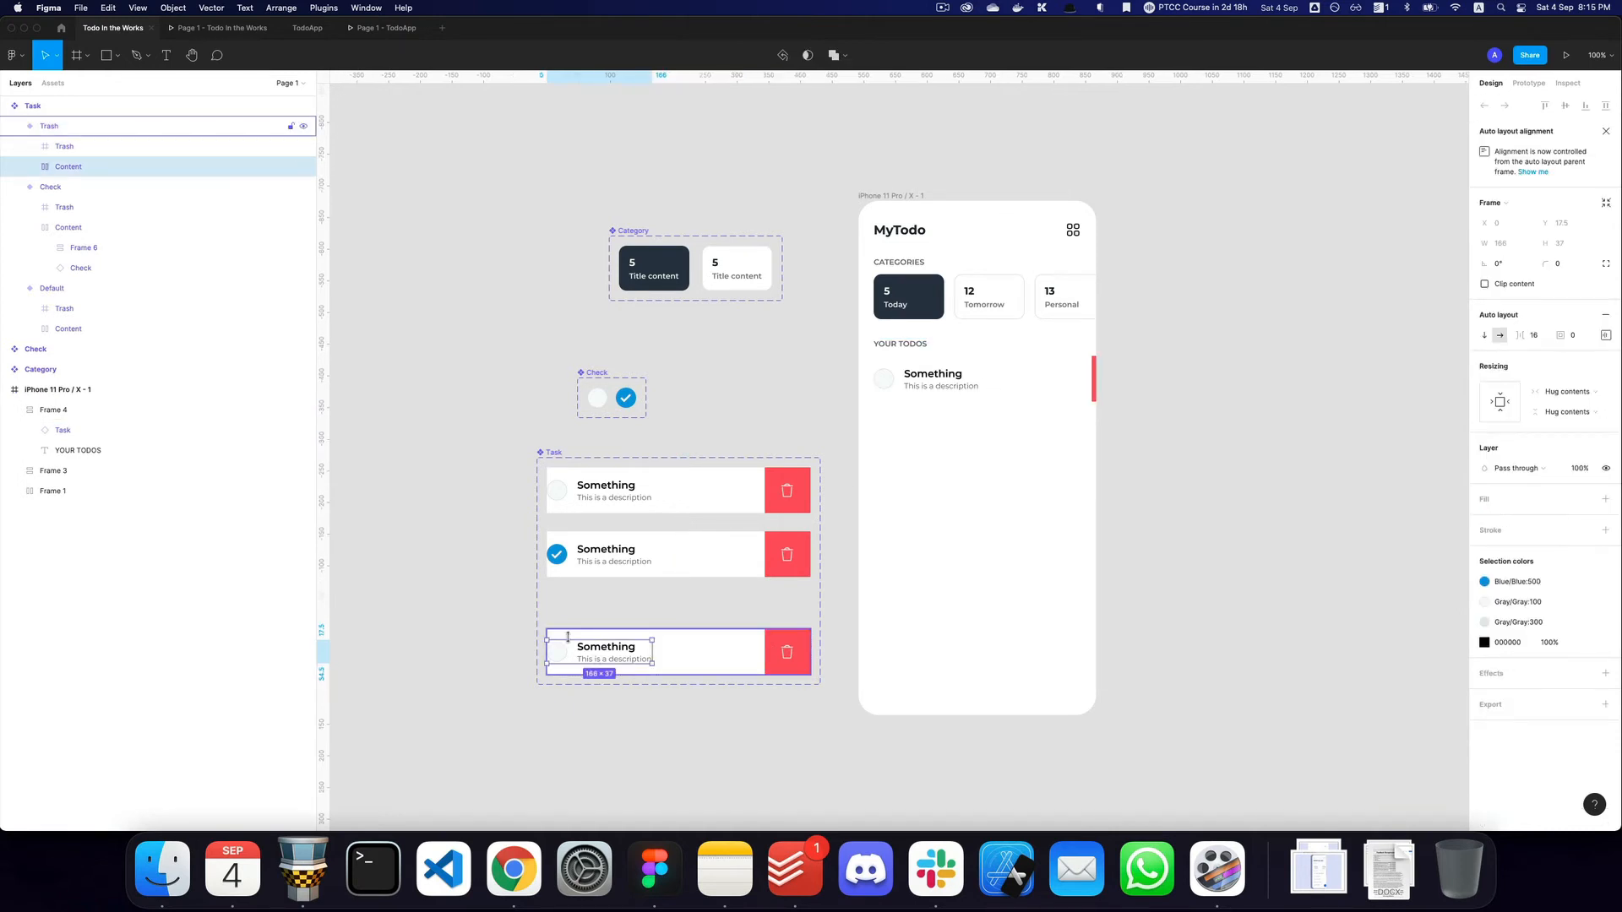
pyautogui.click(786, 649)
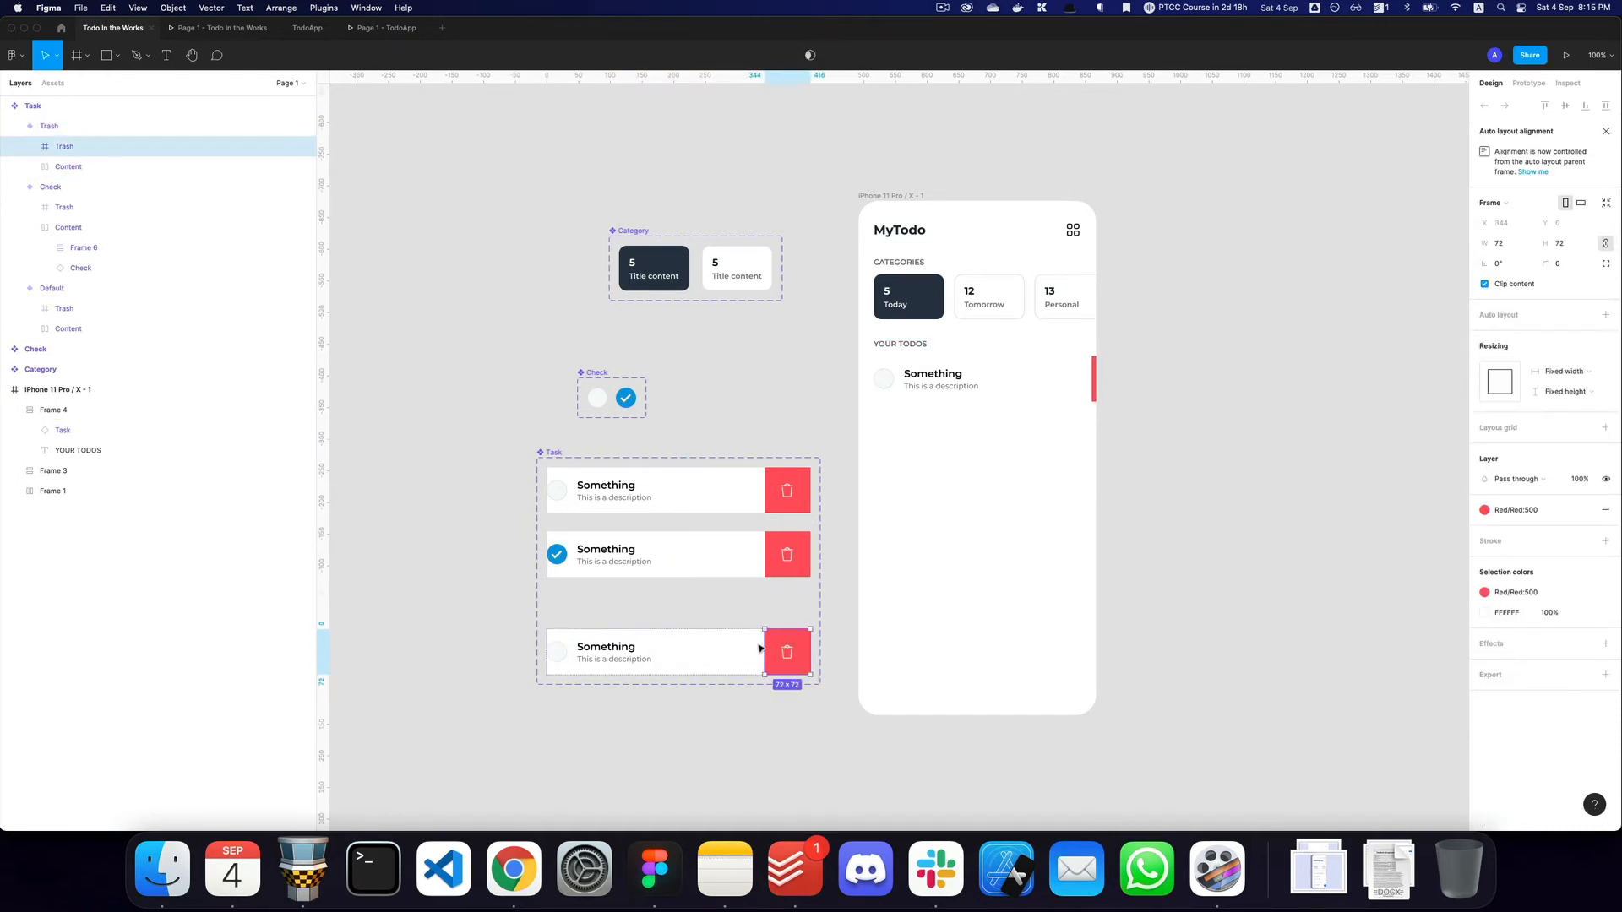
# Duplicate the Task instance under YOUR TODOS twice to make three rows.
pyautogui.doubleClick(1004, 394)
pyautogui.press('super+d')
pyautogui.press('super+d')
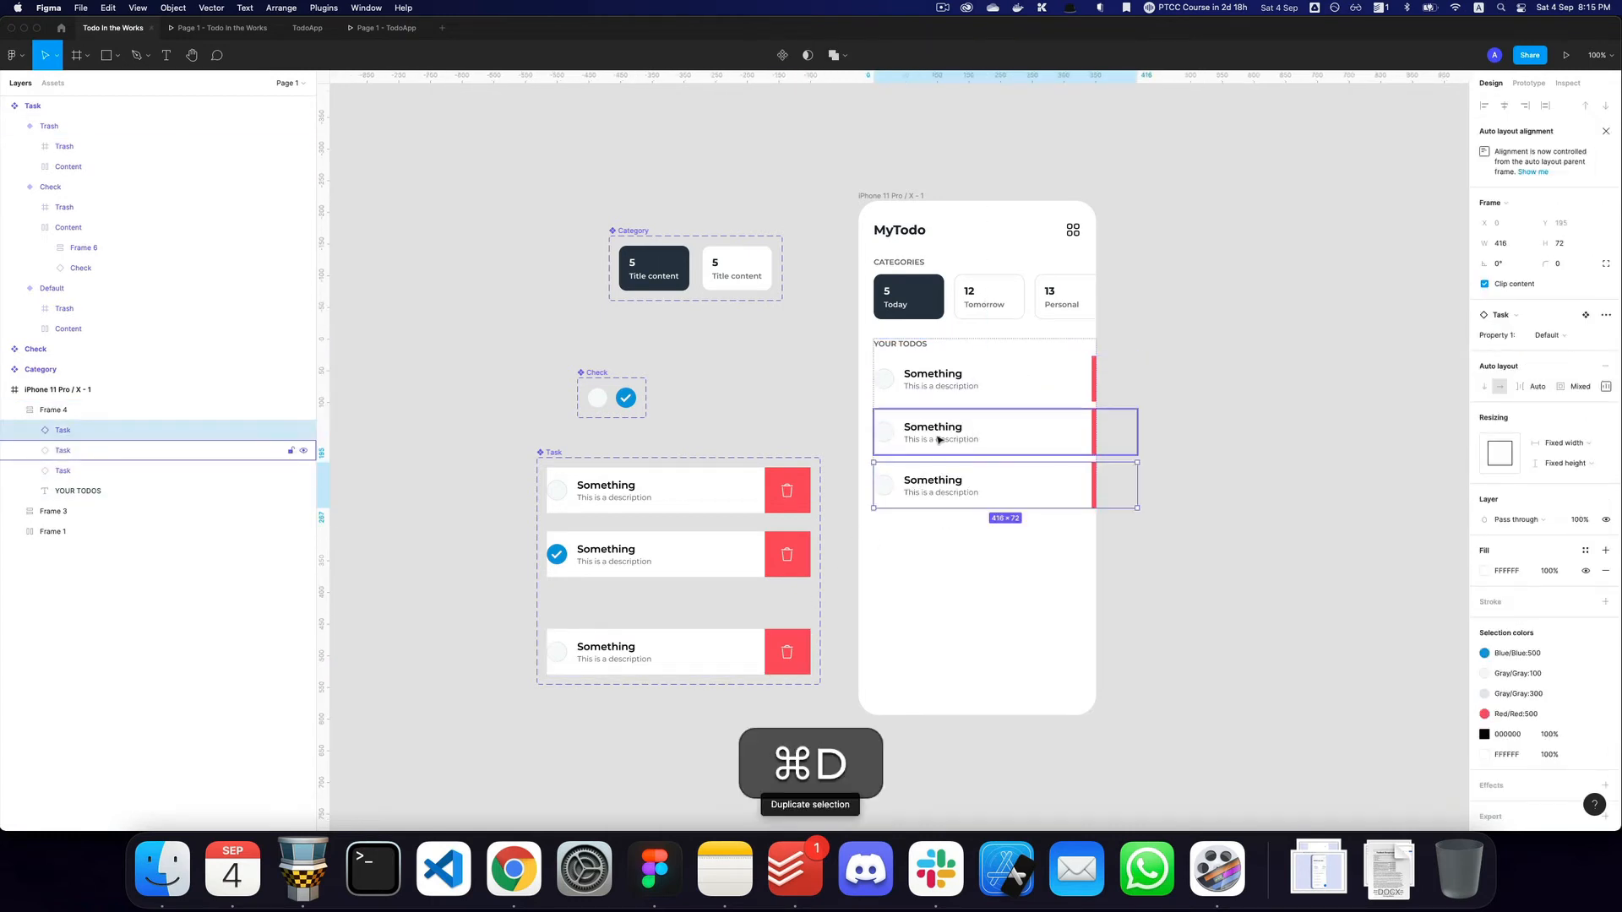
# Set the second task instance under YOUR TODOS to the Check variant and the third to Trash.
pyautogui.click(940, 440)
pyautogui.click(1547, 335)
pyautogui.click(1557, 327)
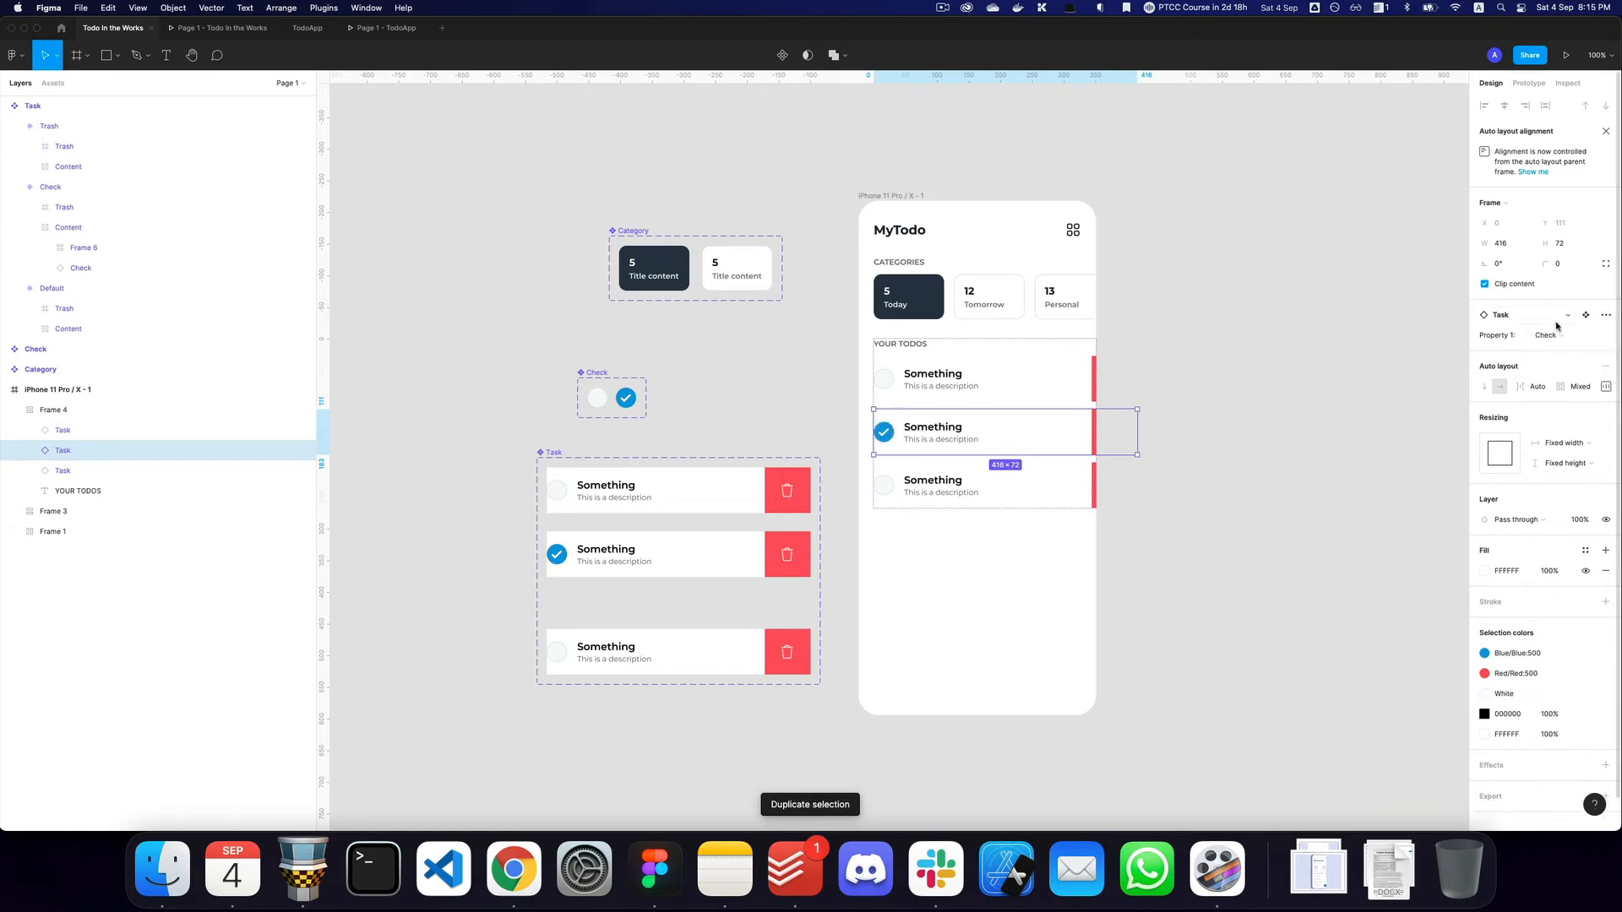
pyautogui.click(939, 492)
pyautogui.click(1546, 335)
pyautogui.click(1549, 360)
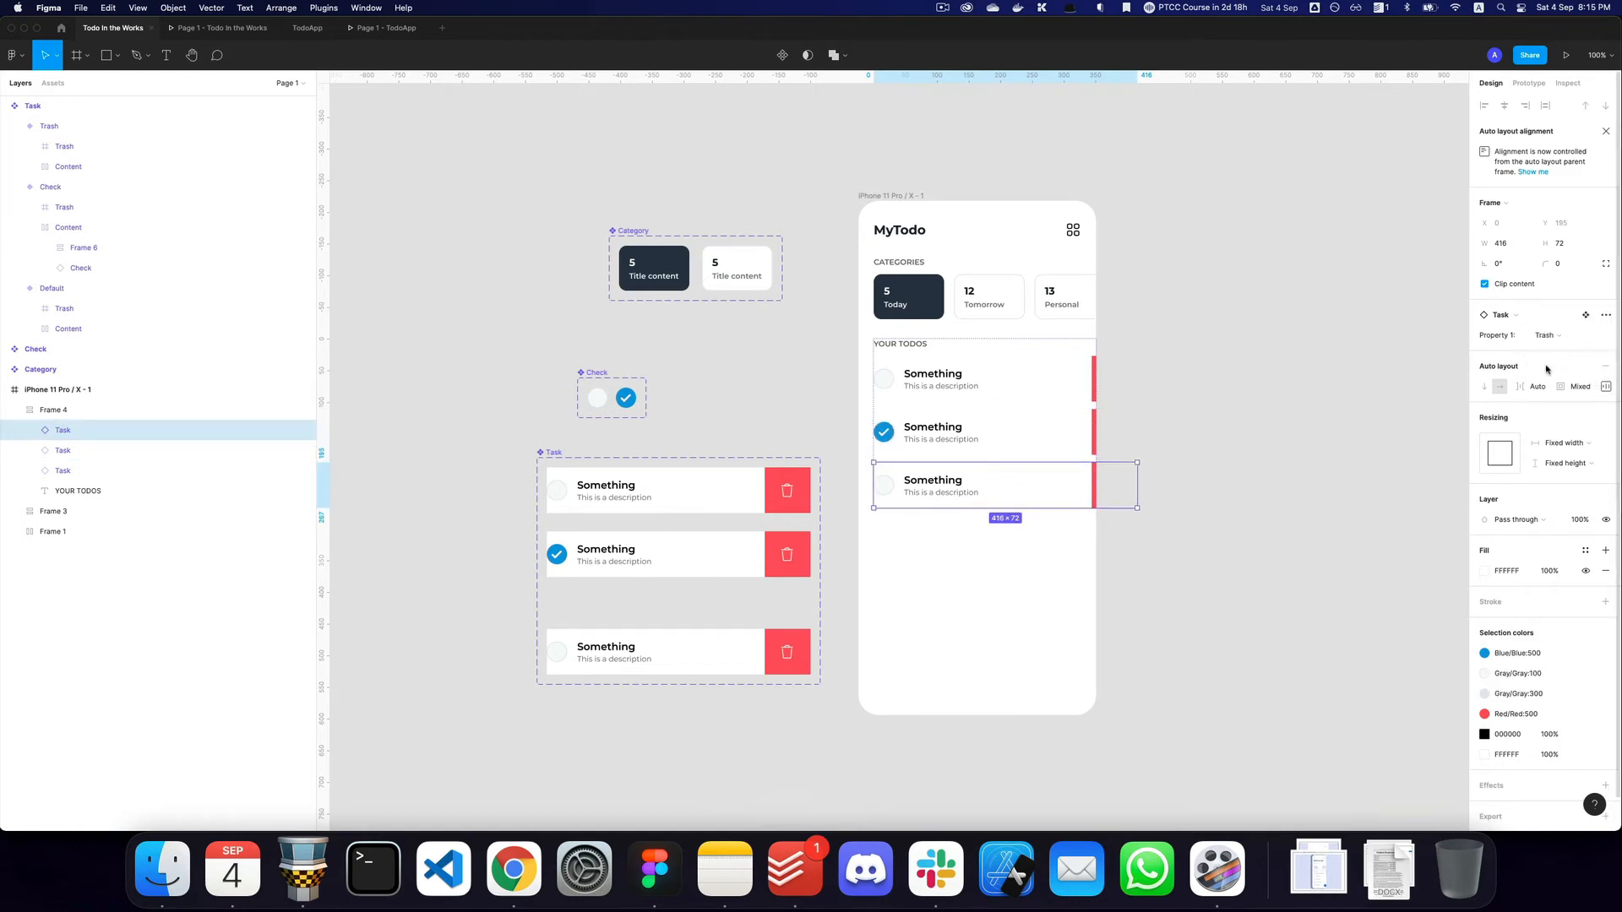
# Set the opacity of the red trash section in the Default task variant to 20%.
pyautogui.keyDown('super'); pyautogui.click(784, 481); pyautogui.keyUp('super')
pyautogui.press('1')
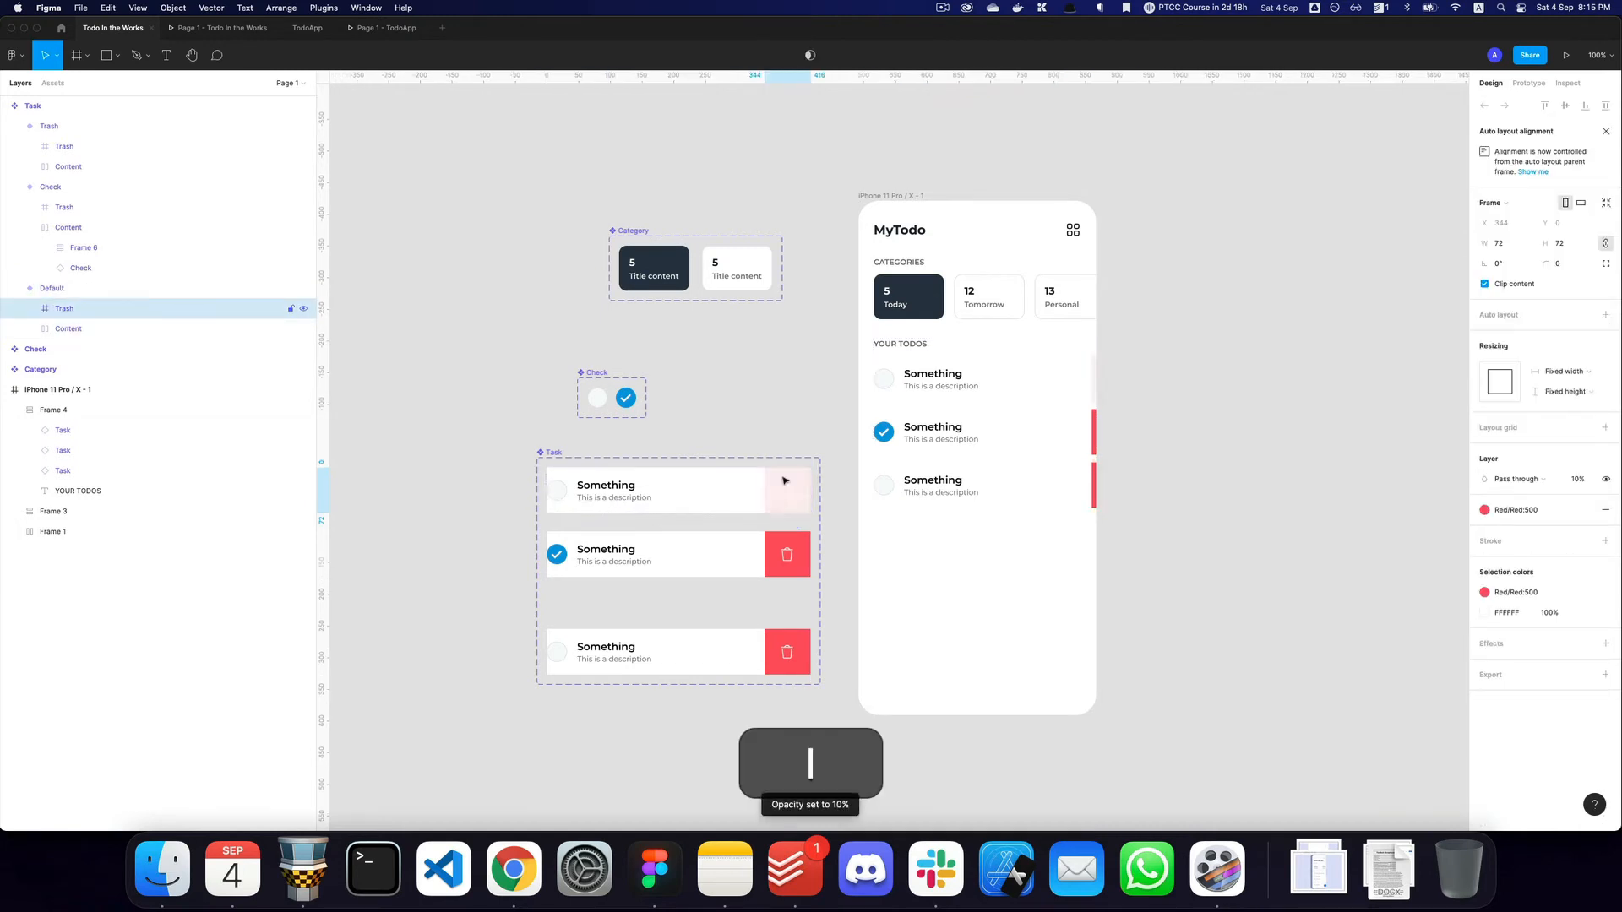
pyautogui.press('2')
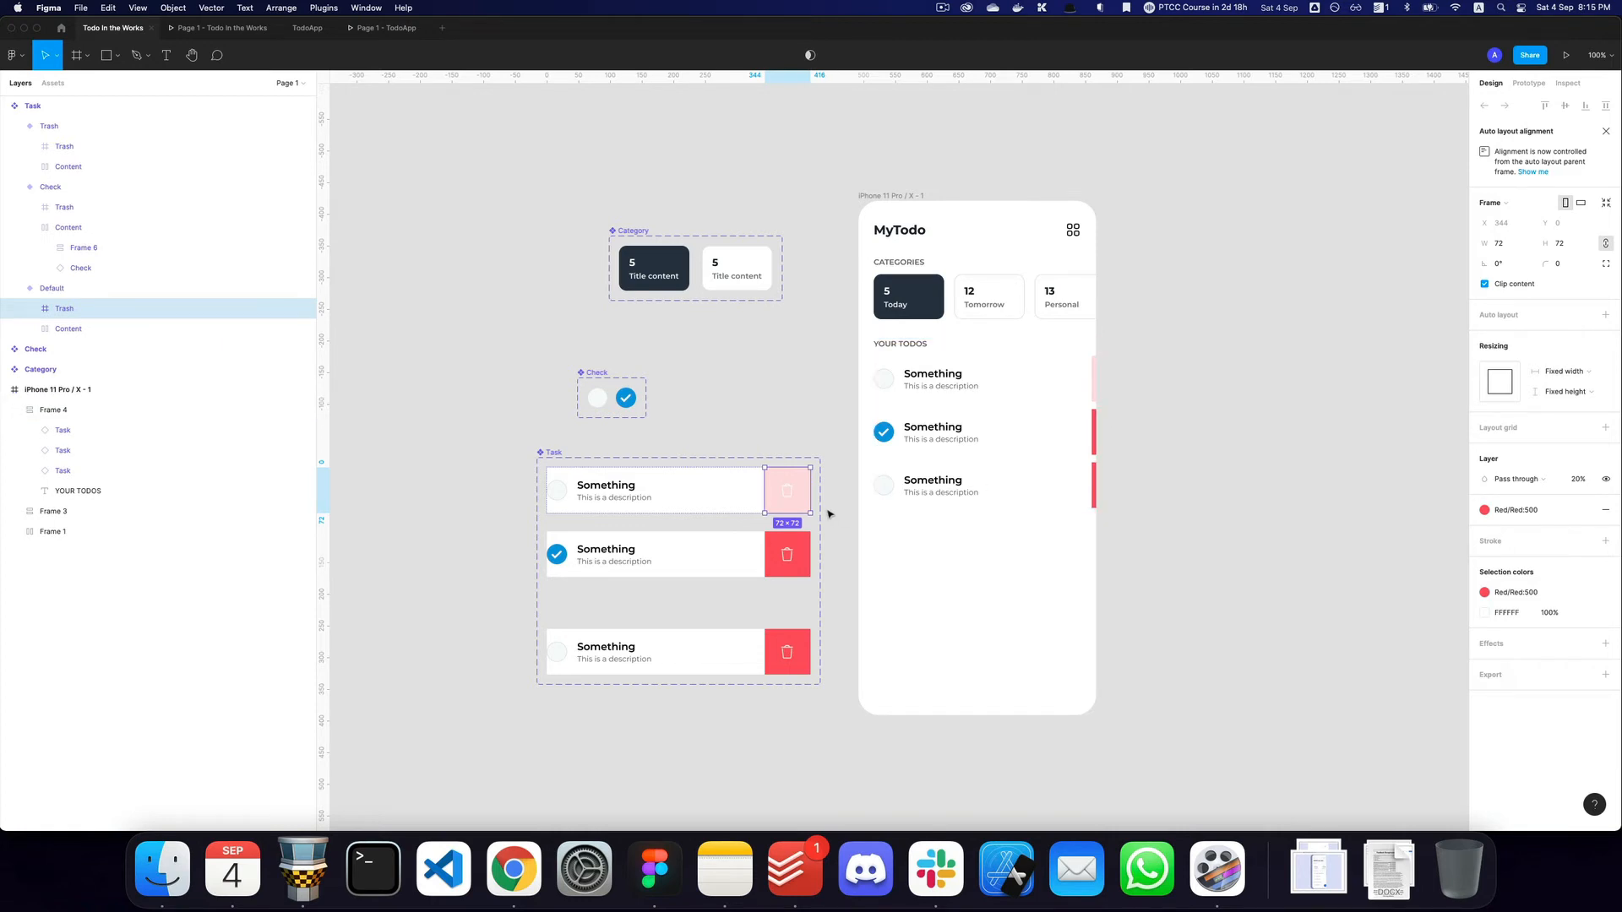
# Try narrowing the Trash task variant to a width of 350.
pyautogui.click(735, 649)
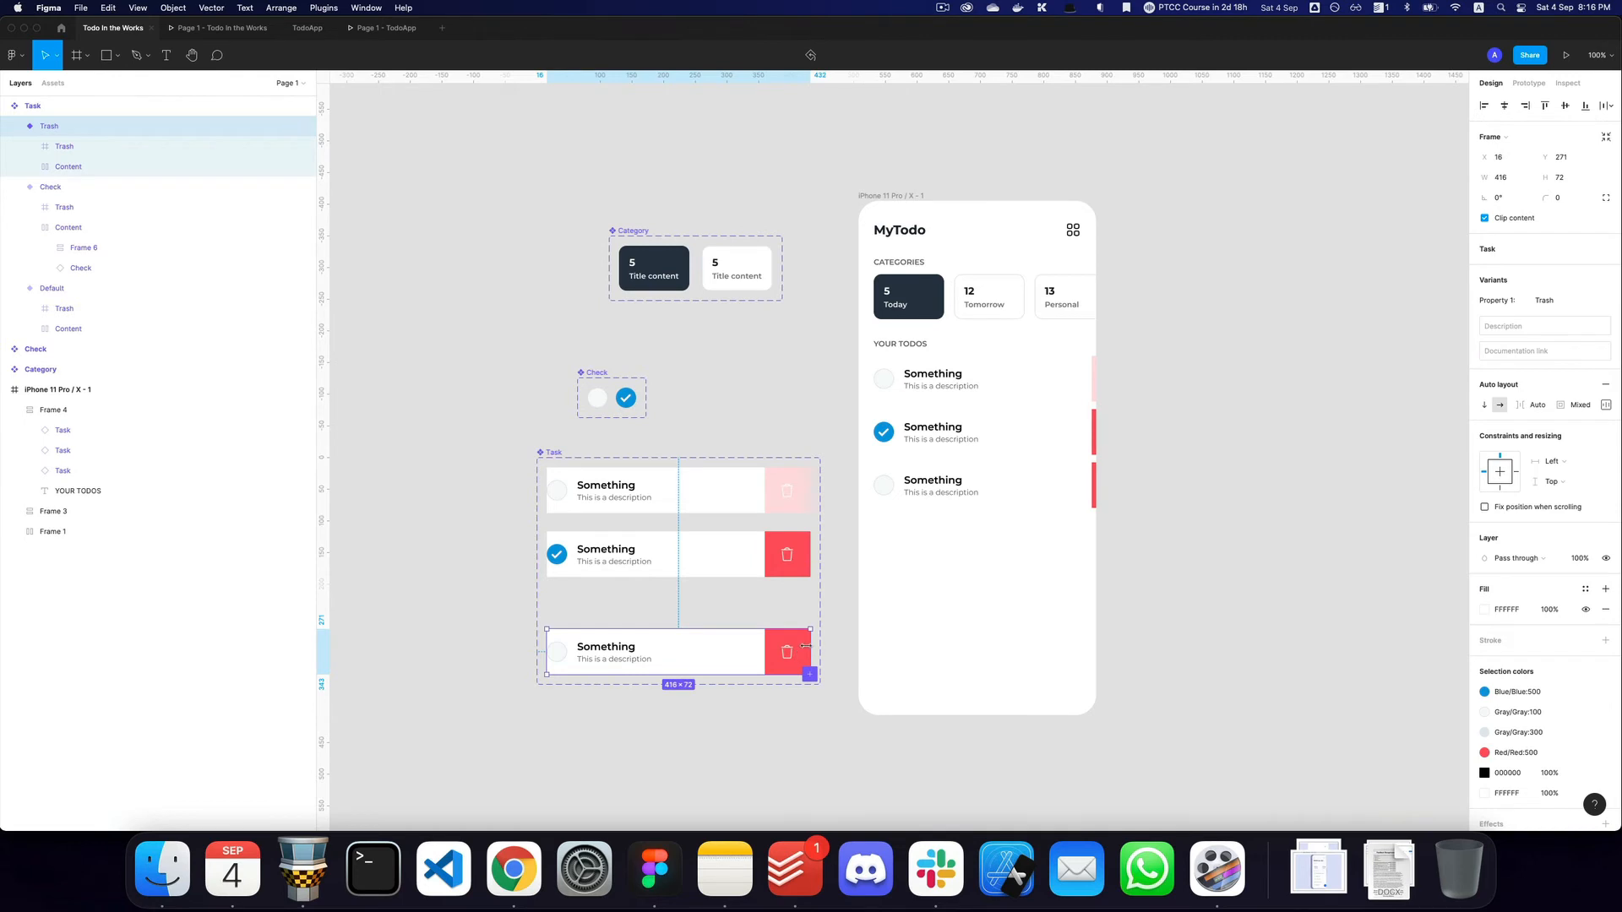
pyautogui.moveTo(805, 647); pyautogui.dragTo(769, 650)
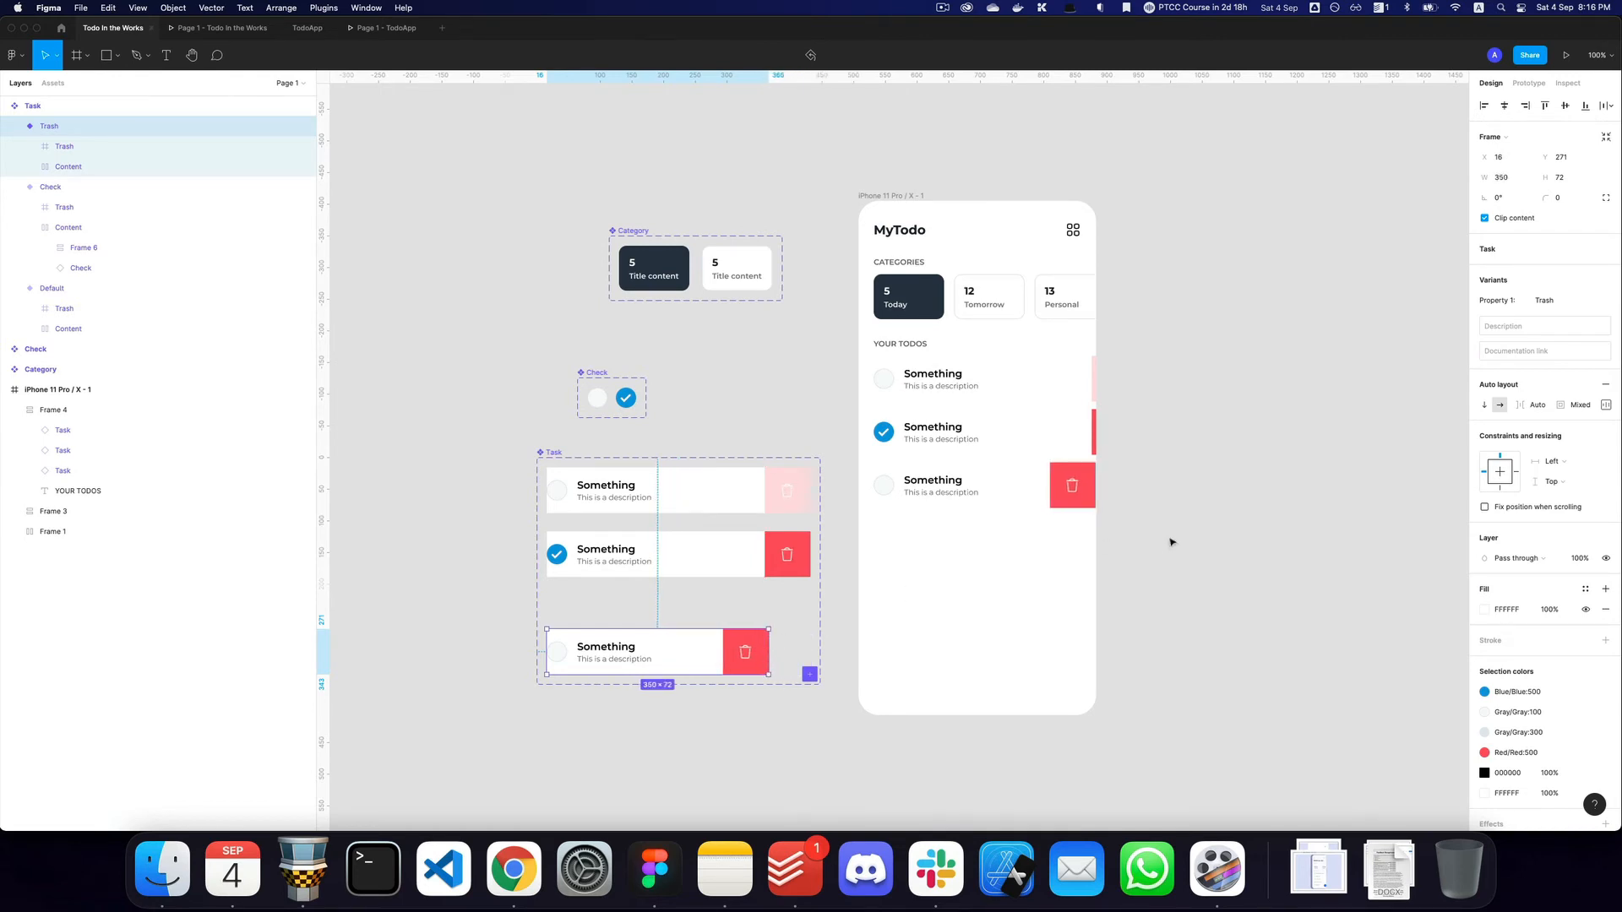
pyautogui.press('cmd+z')
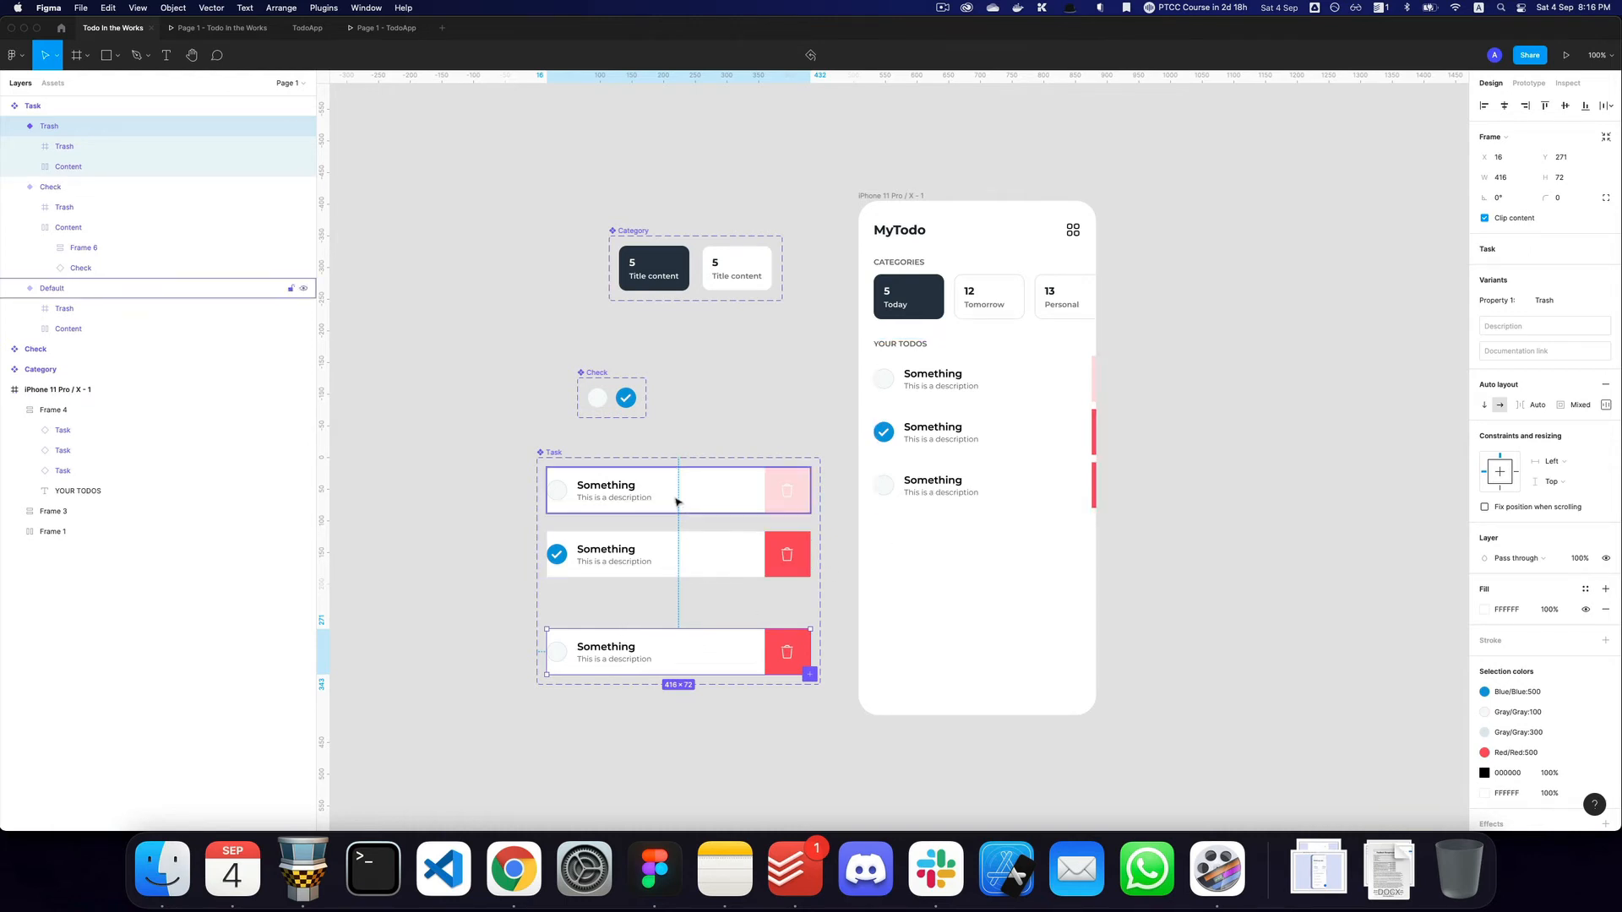
pyautogui.click(646, 496)
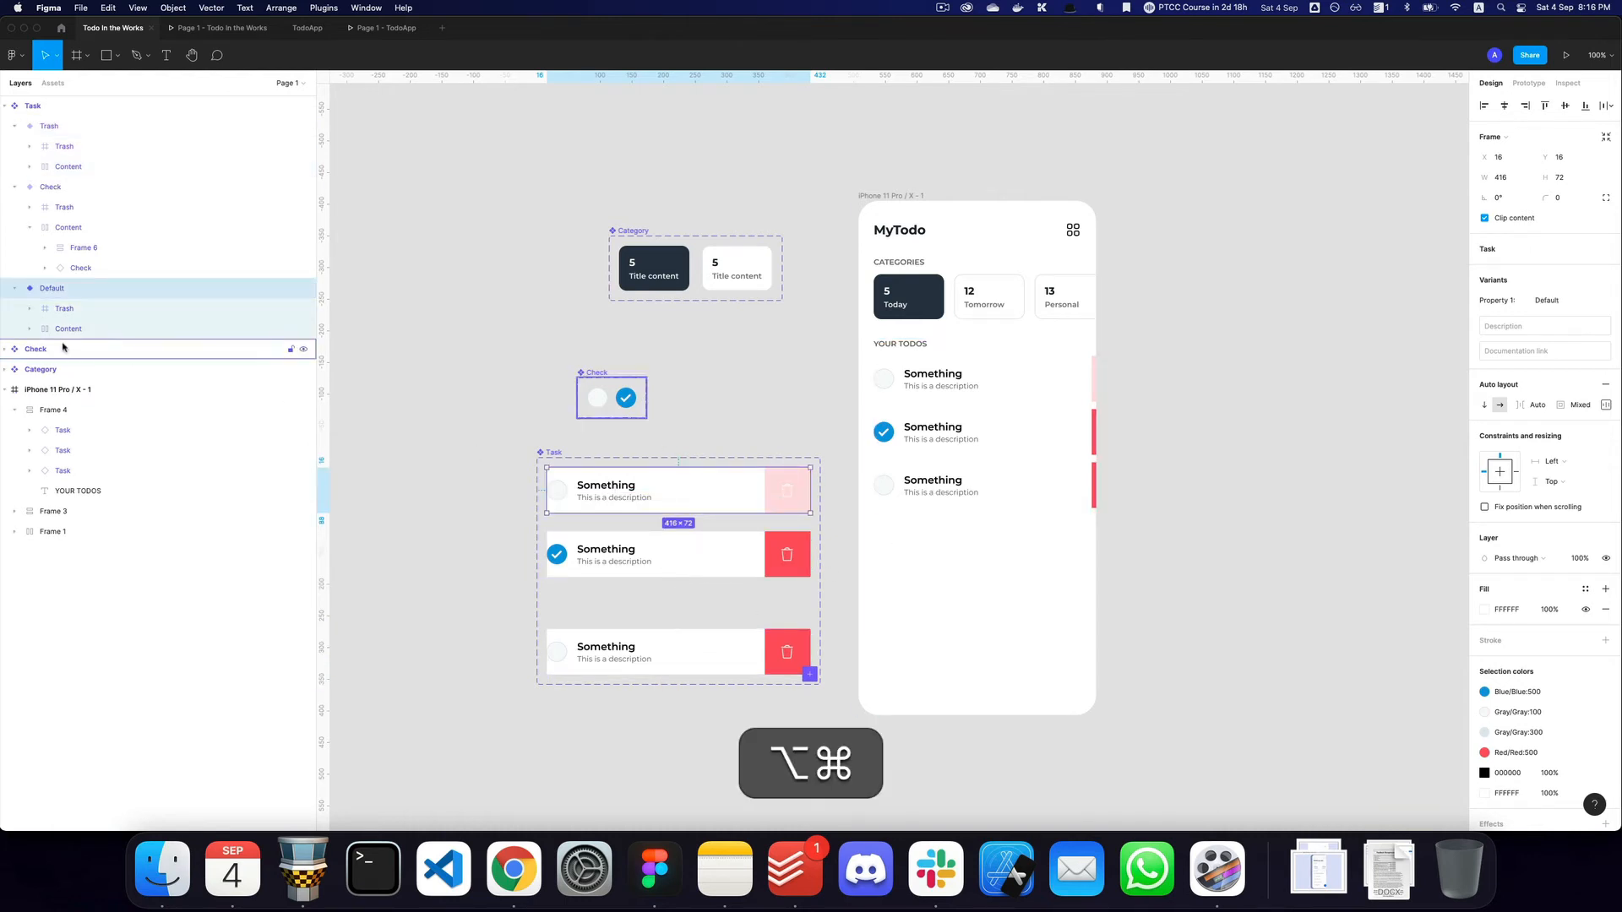
pyautogui.click(76, 309)
pyautogui.keyDown('shift'); pyautogui.click(76, 328); pyautogui.keyUp('shift')
pyautogui.keyDown('shift'); pyautogui.click(77, 292); pyautogui.keyUp('shift')
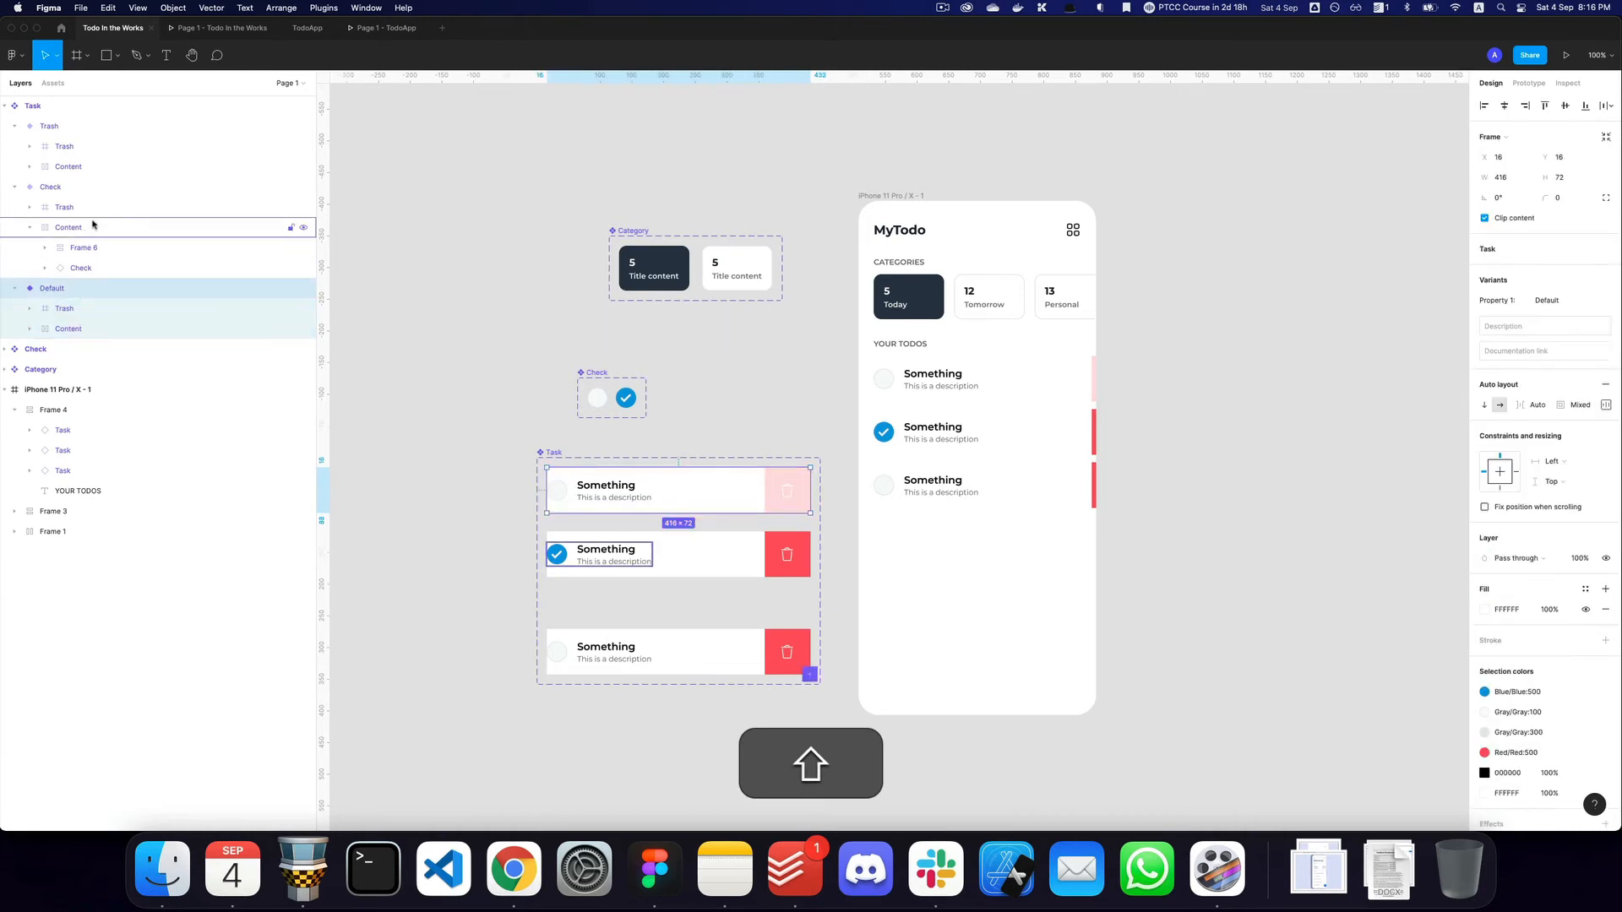
pyautogui.keyDown('super'); pyautogui.click(90, 188); pyautogui.keyUp('super')
pyautogui.keyDown('super'); pyautogui.click(91, 128); pyautogui.keyUp('super')
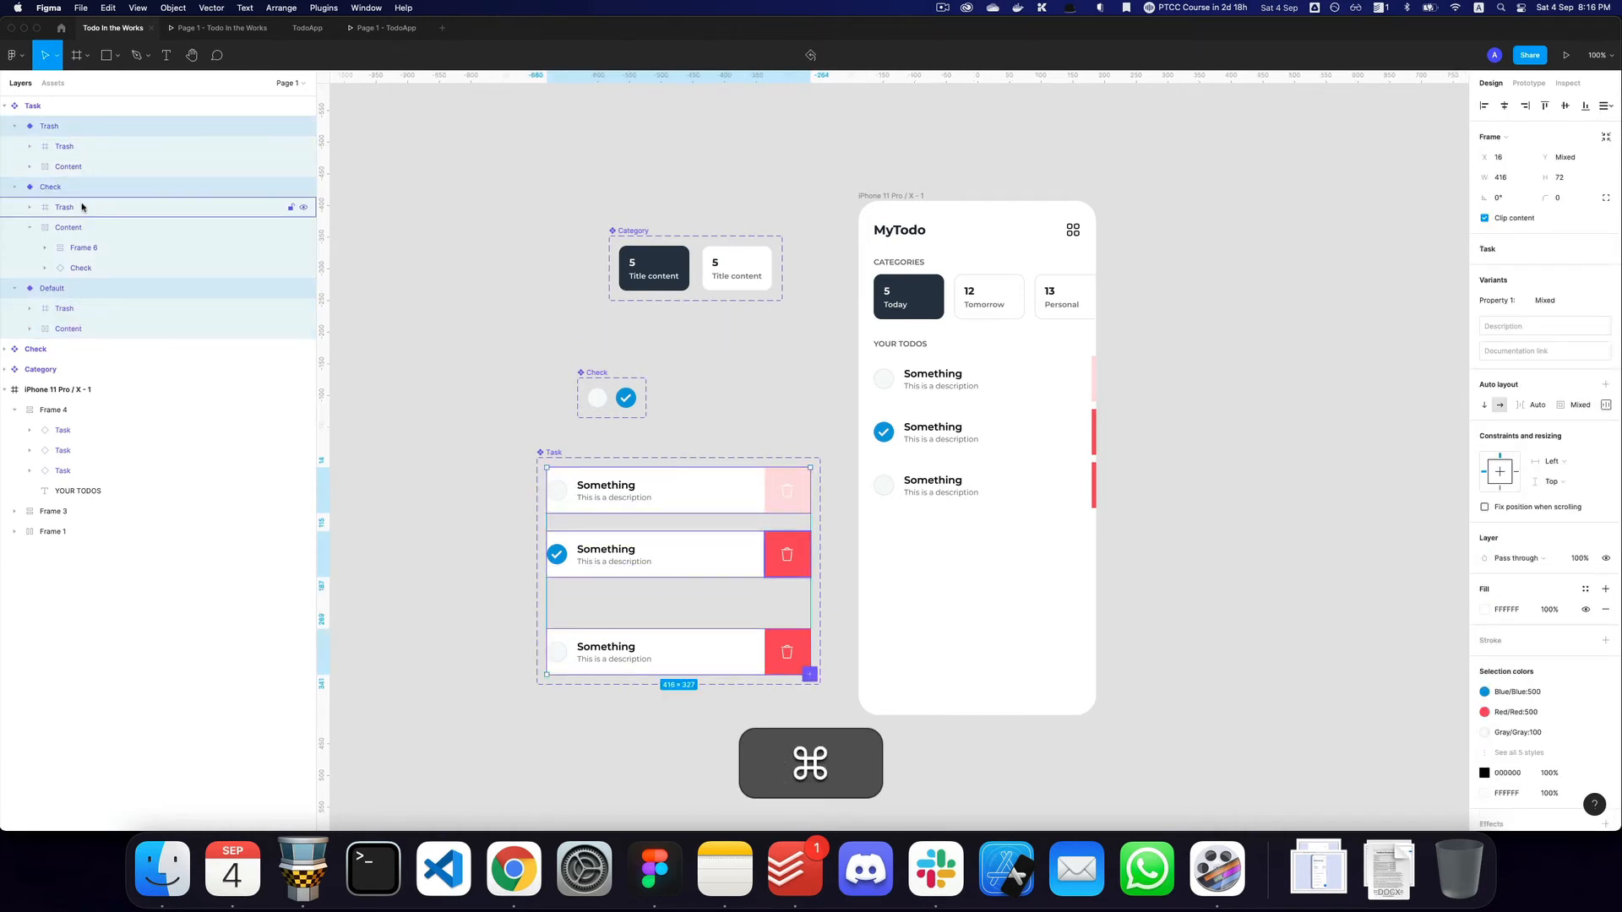
# Wrap the Trash variant's trash section and content in a centre-left aligned auto layout frame named Main.
pyautogui.click(91, 147)
pyautogui.keyDown('shift'); pyautogui.click(85, 166); pyautogui.keyUp('shift')
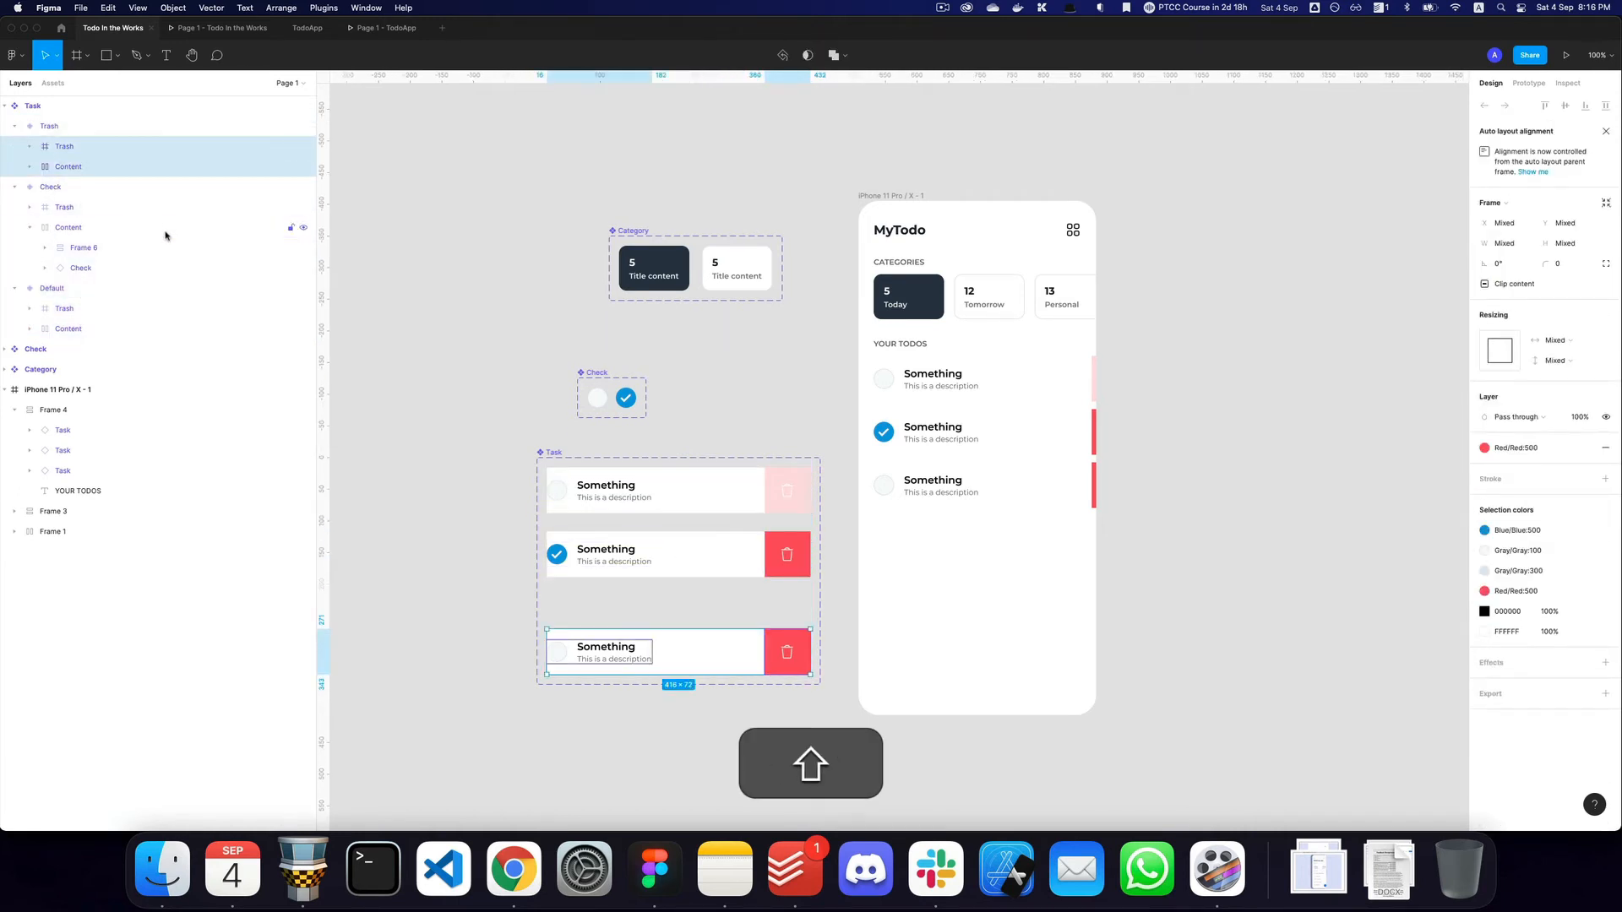
pyautogui.hotkey('shift', 'a')
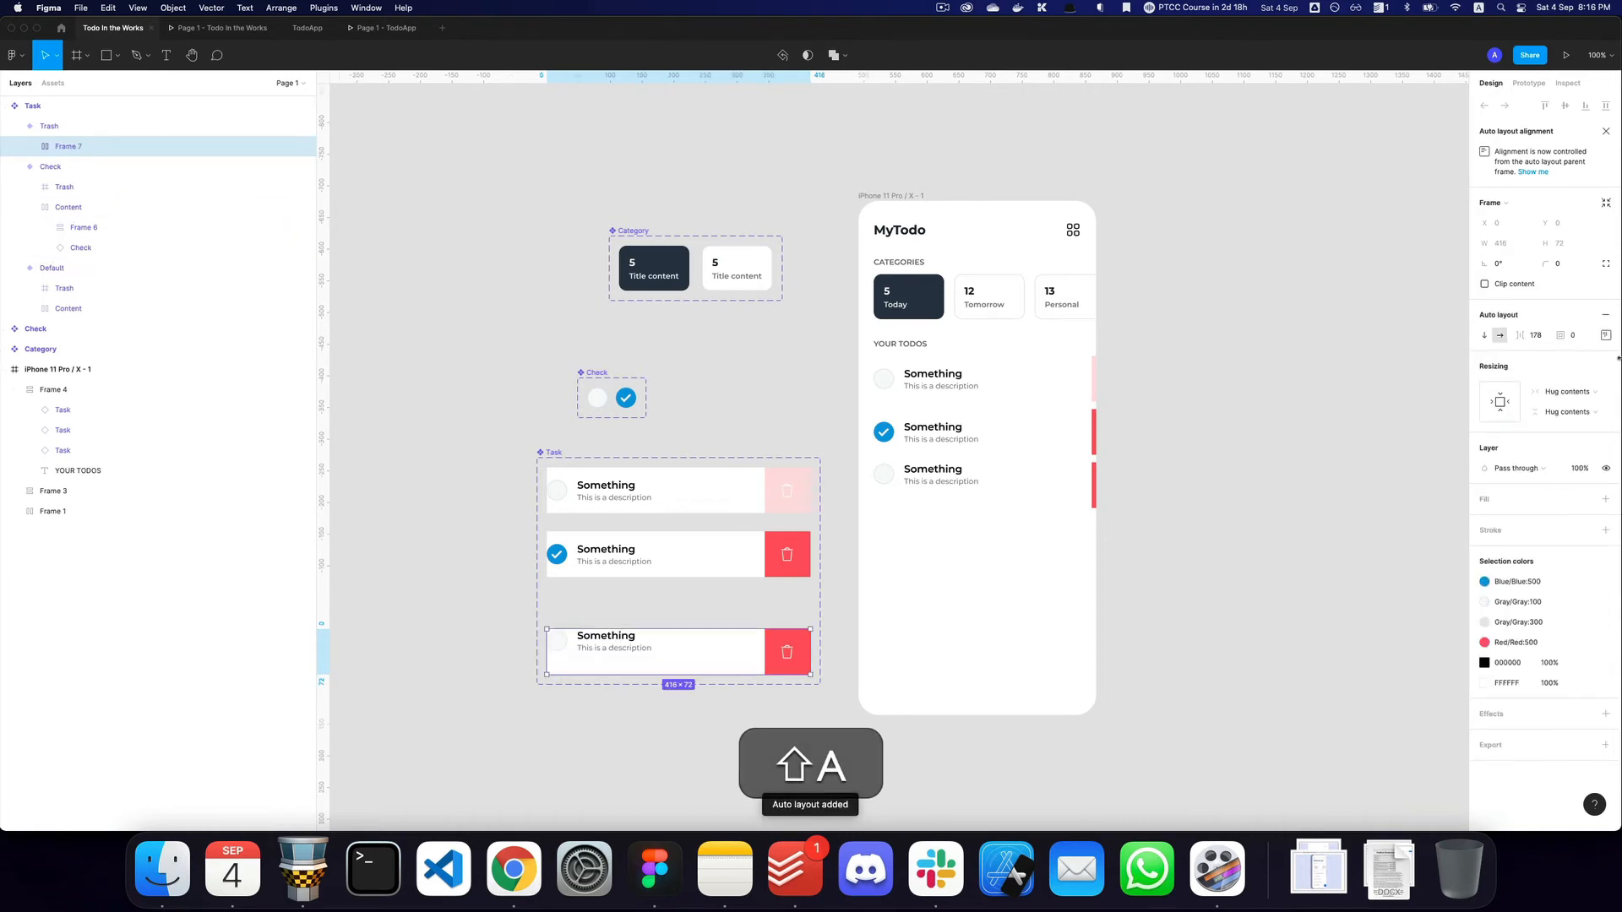
pyautogui.click(1604, 335)
pyautogui.click(1551, 397)
pyautogui.press('cmd+r')
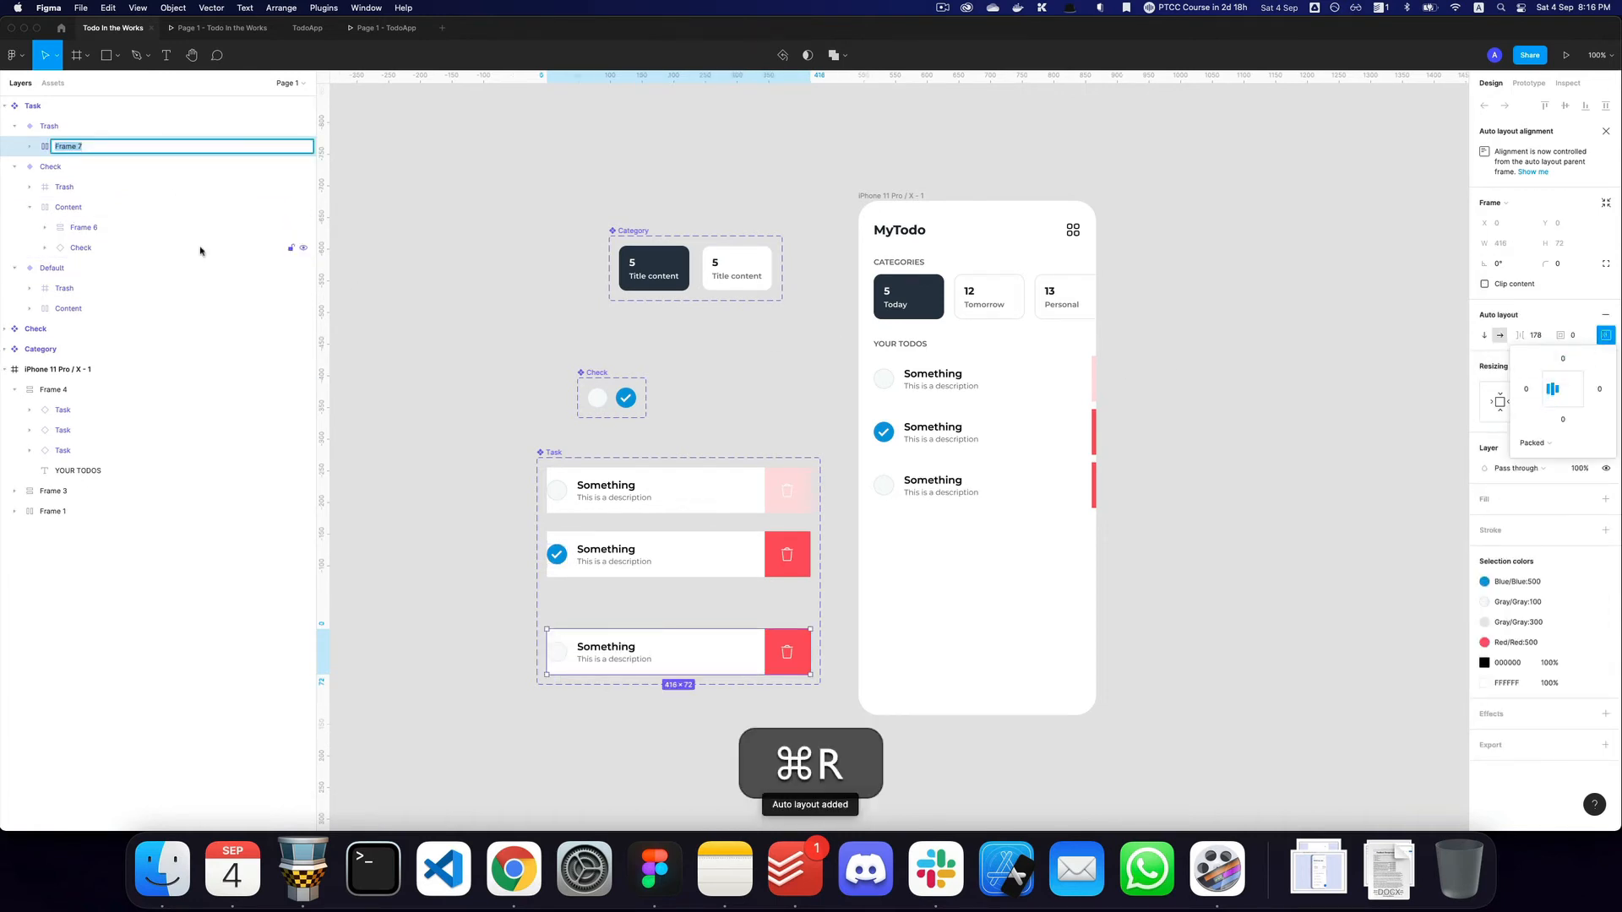
pyautogui.write('Main')
pyautogui.press('Return')
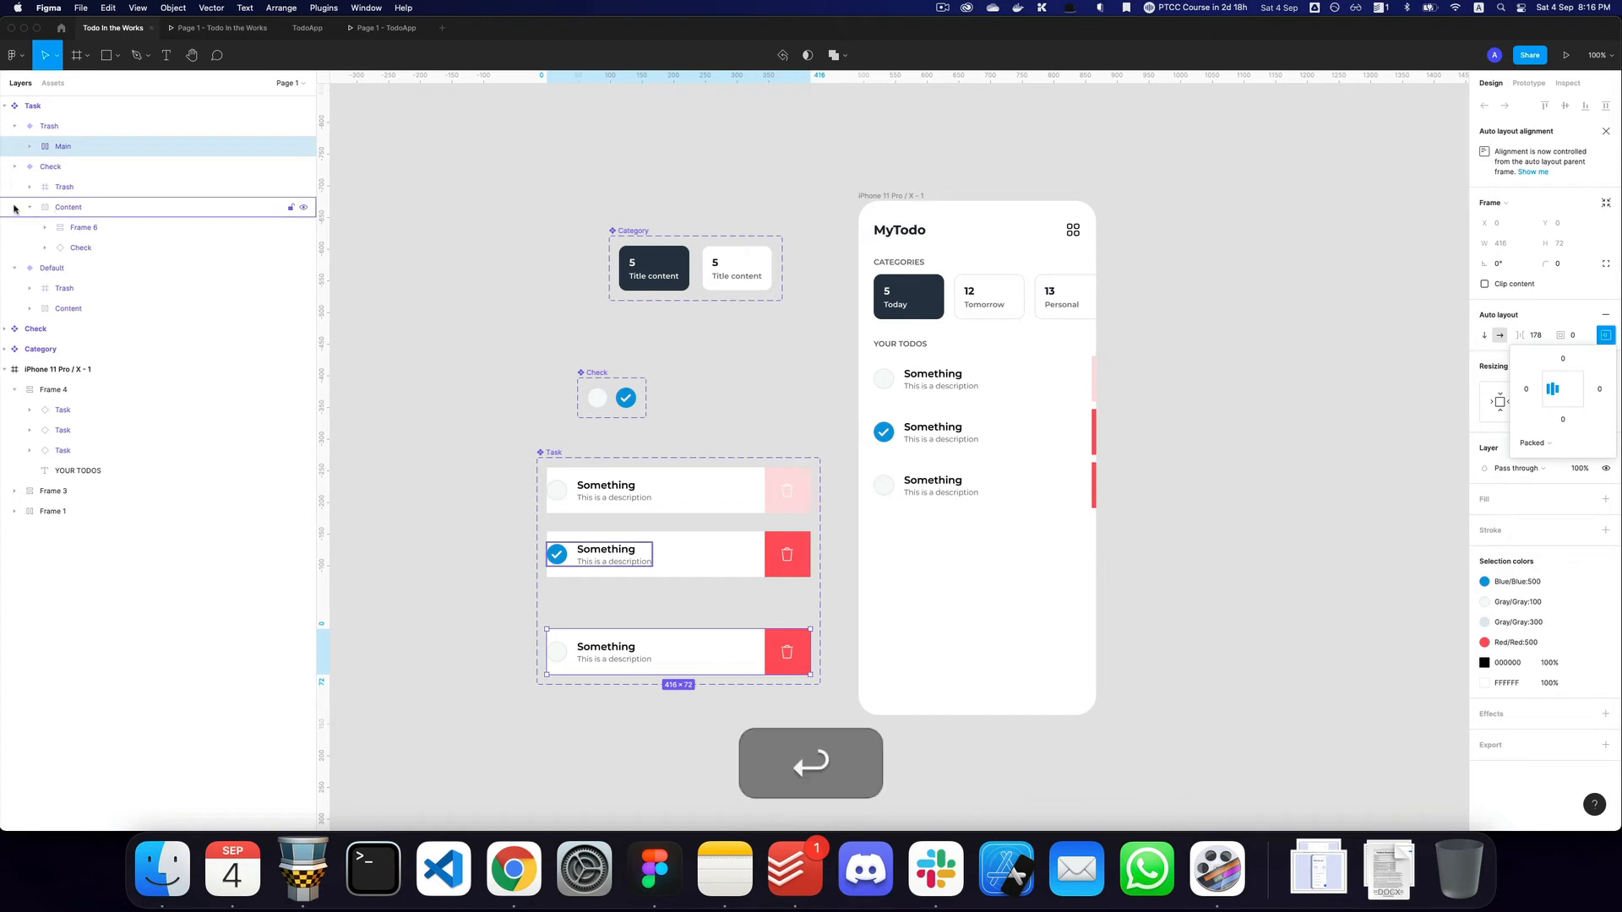
# Wrap the Check variant's trash section and content in a centre-left aligned auto layout frame named Main.
pyautogui.click(16, 207)
pyautogui.click(29, 208)
pyautogui.click(64, 188)
pyautogui.keyDown('shift'); pyautogui.click(65, 208); pyautogui.keyUp('shift')
pyautogui.hotkey('shift', 'a')
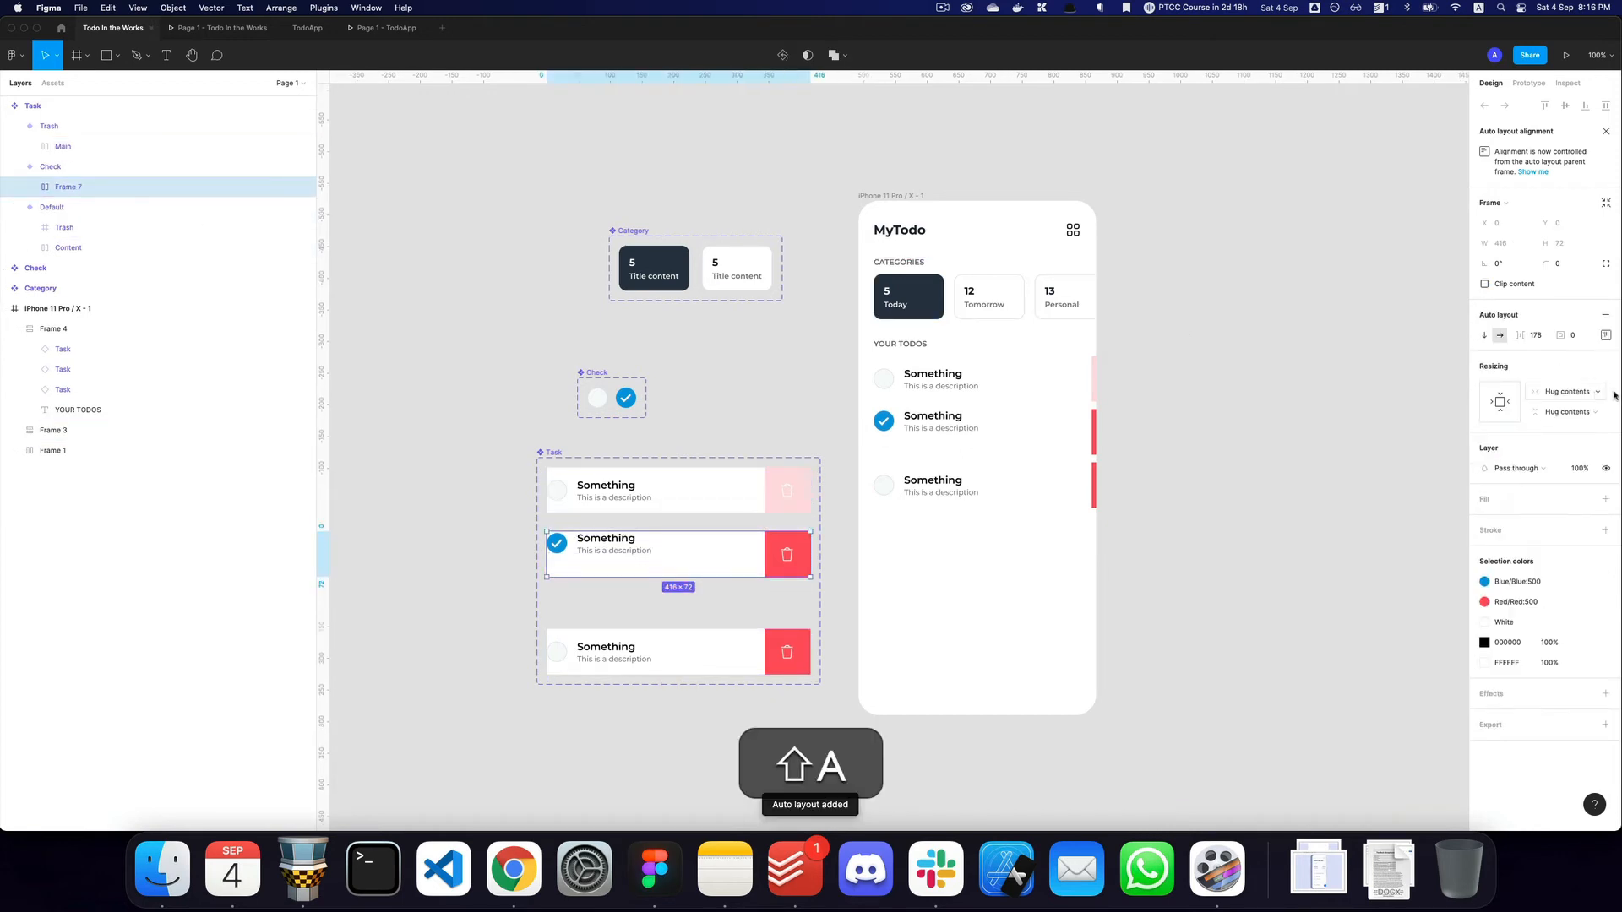
pyautogui.click(1604, 335)
pyautogui.click(1545, 390)
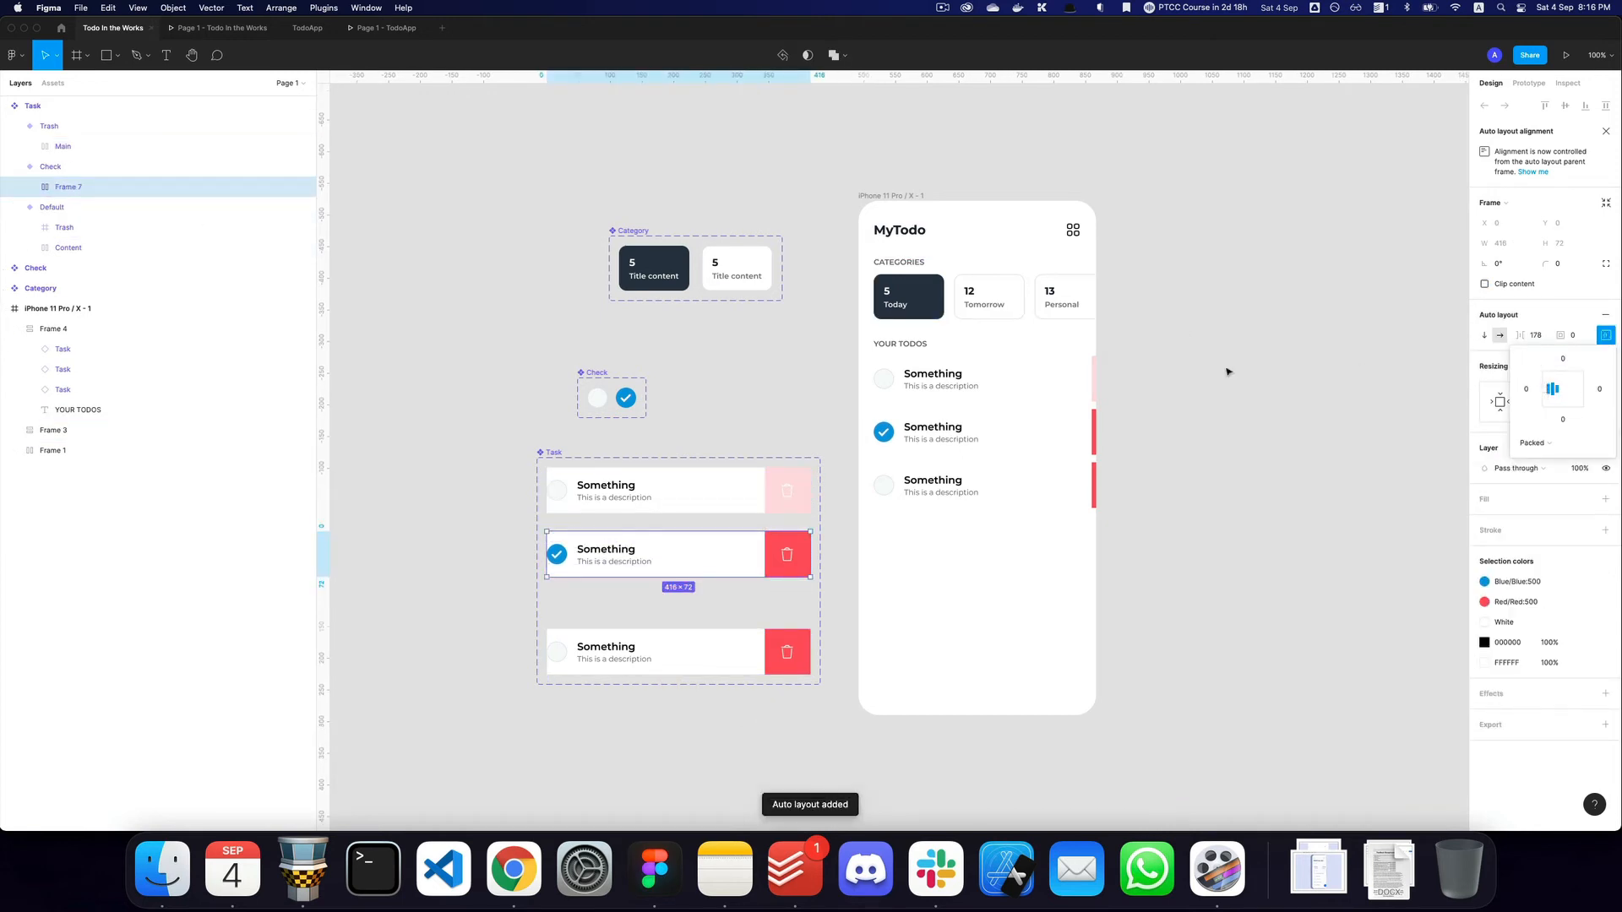
pyautogui.press('super+r')
pyautogui.write('Main')
pyautogui.press('Return')
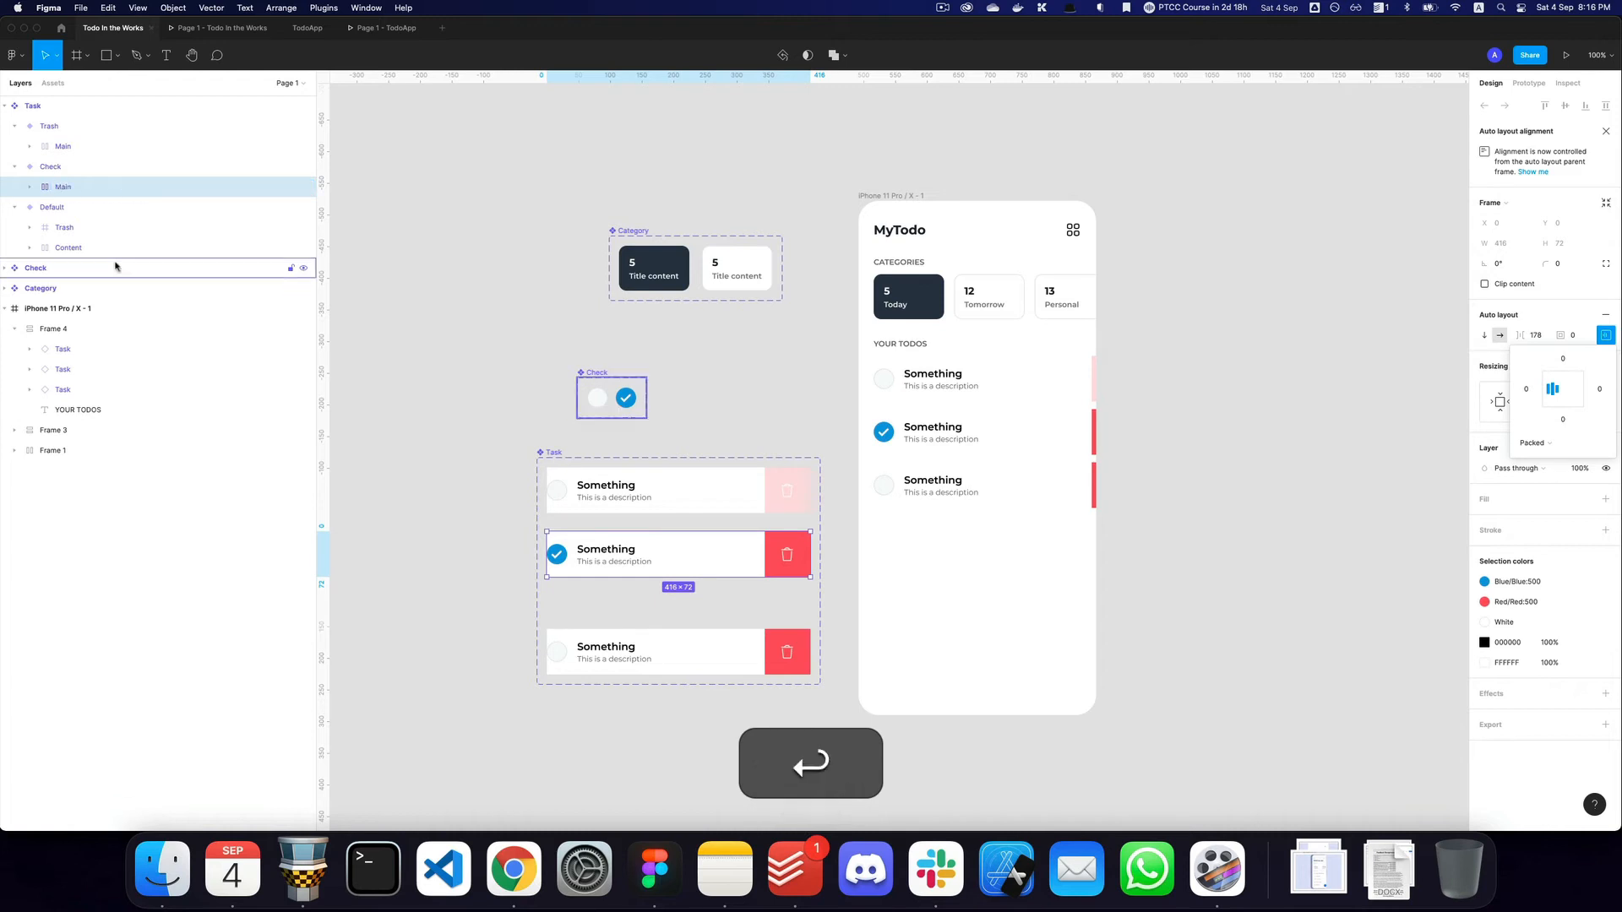
# Wrap the Default variant's trash section and content in an auto layout frame aligned centre-left.
pyautogui.click(101, 245)
pyautogui.keyDown('shift'); pyautogui.click(102, 229); pyautogui.keyUp('shift')
pyautogui.hotkey('shift', 'a')
pyautogui.click(1605, 335)
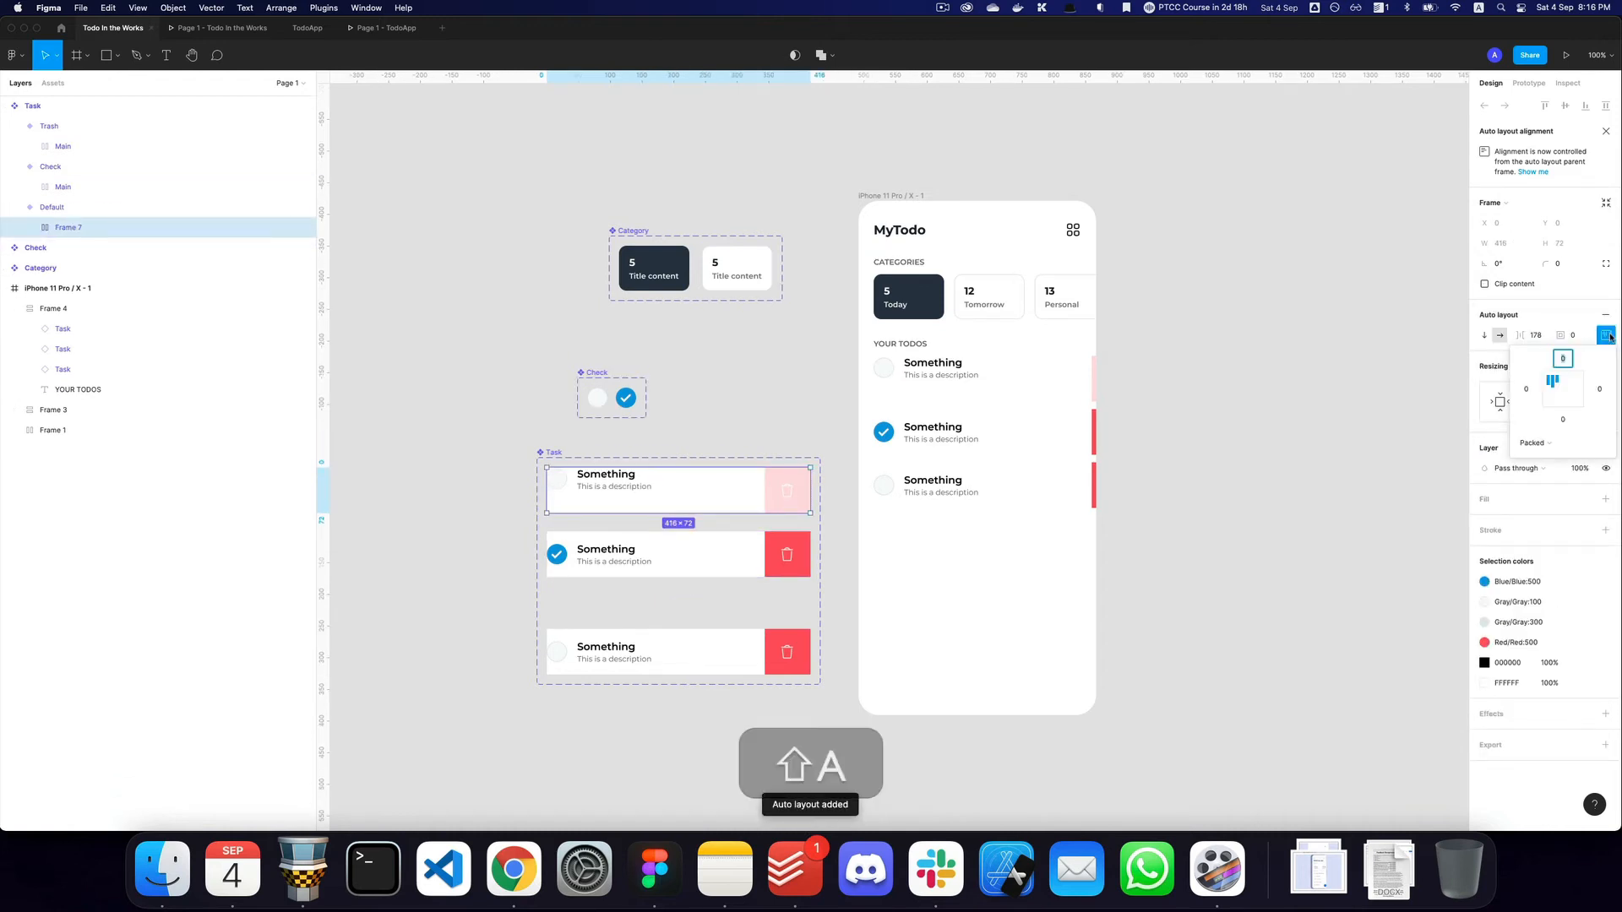
pyautogui.click(1551, 392)
# Set the Default variant's new auto layout frame to Auto spacing and rename it Main.
pyautogui.click(1535, 335)
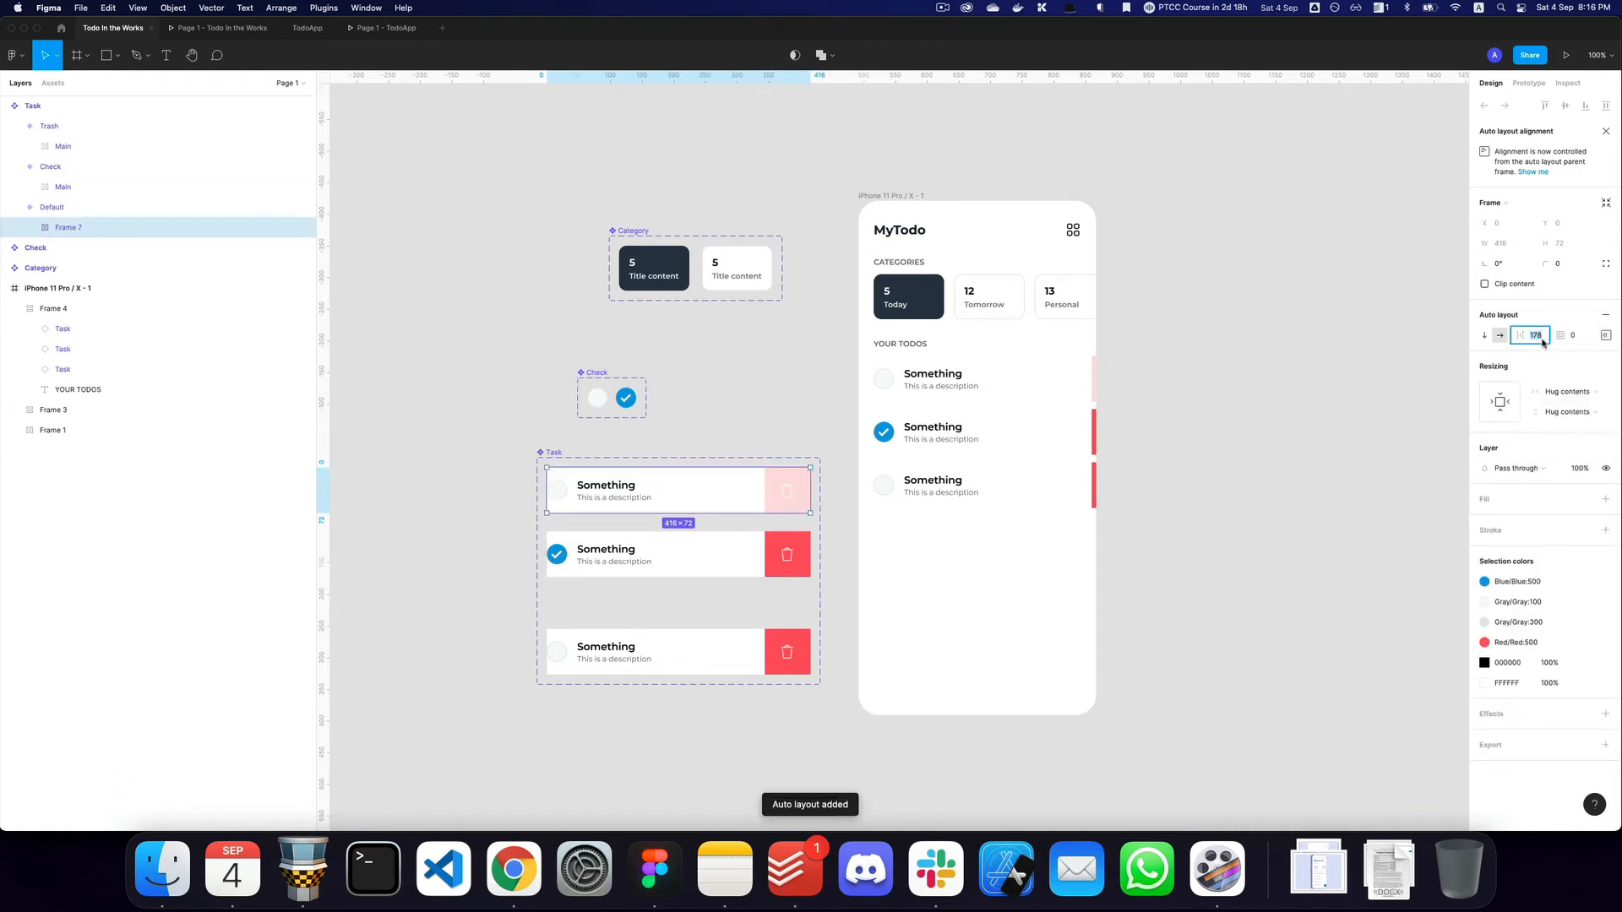
pyautogui.write('auto')
pyautogui.press('Return')
pyautogui.press('shift+super+r')
pyautogui.write('Main')
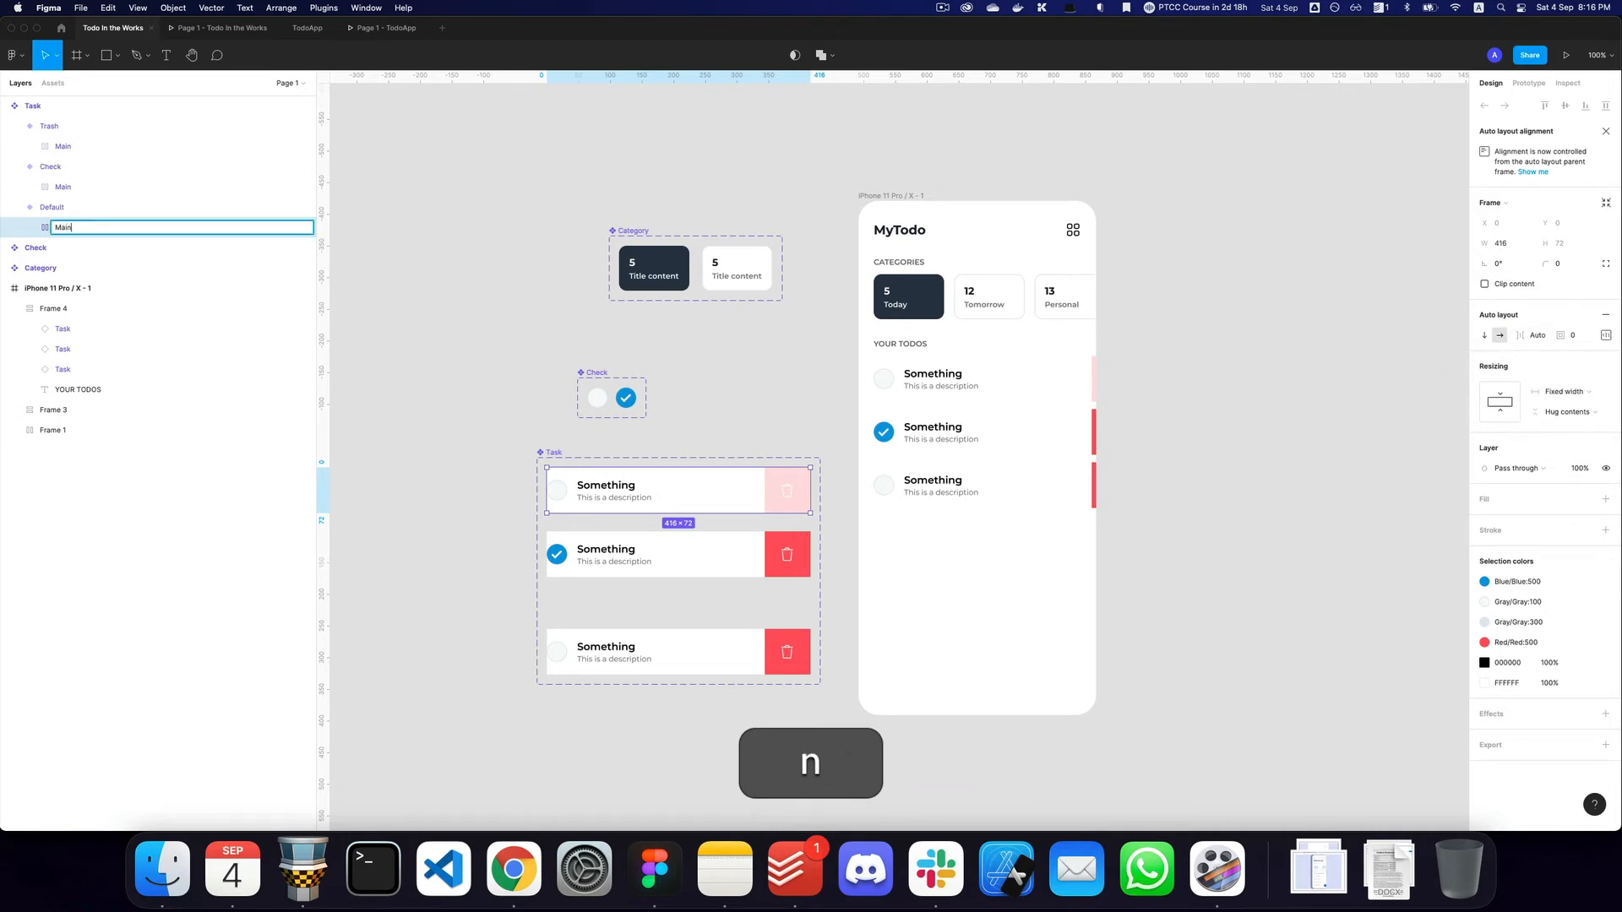
pyautogui.press('Return')
# Set the item spacing of the Main frames in the Check and Trash variants to Auto.
pyautogui.click(614, 559)
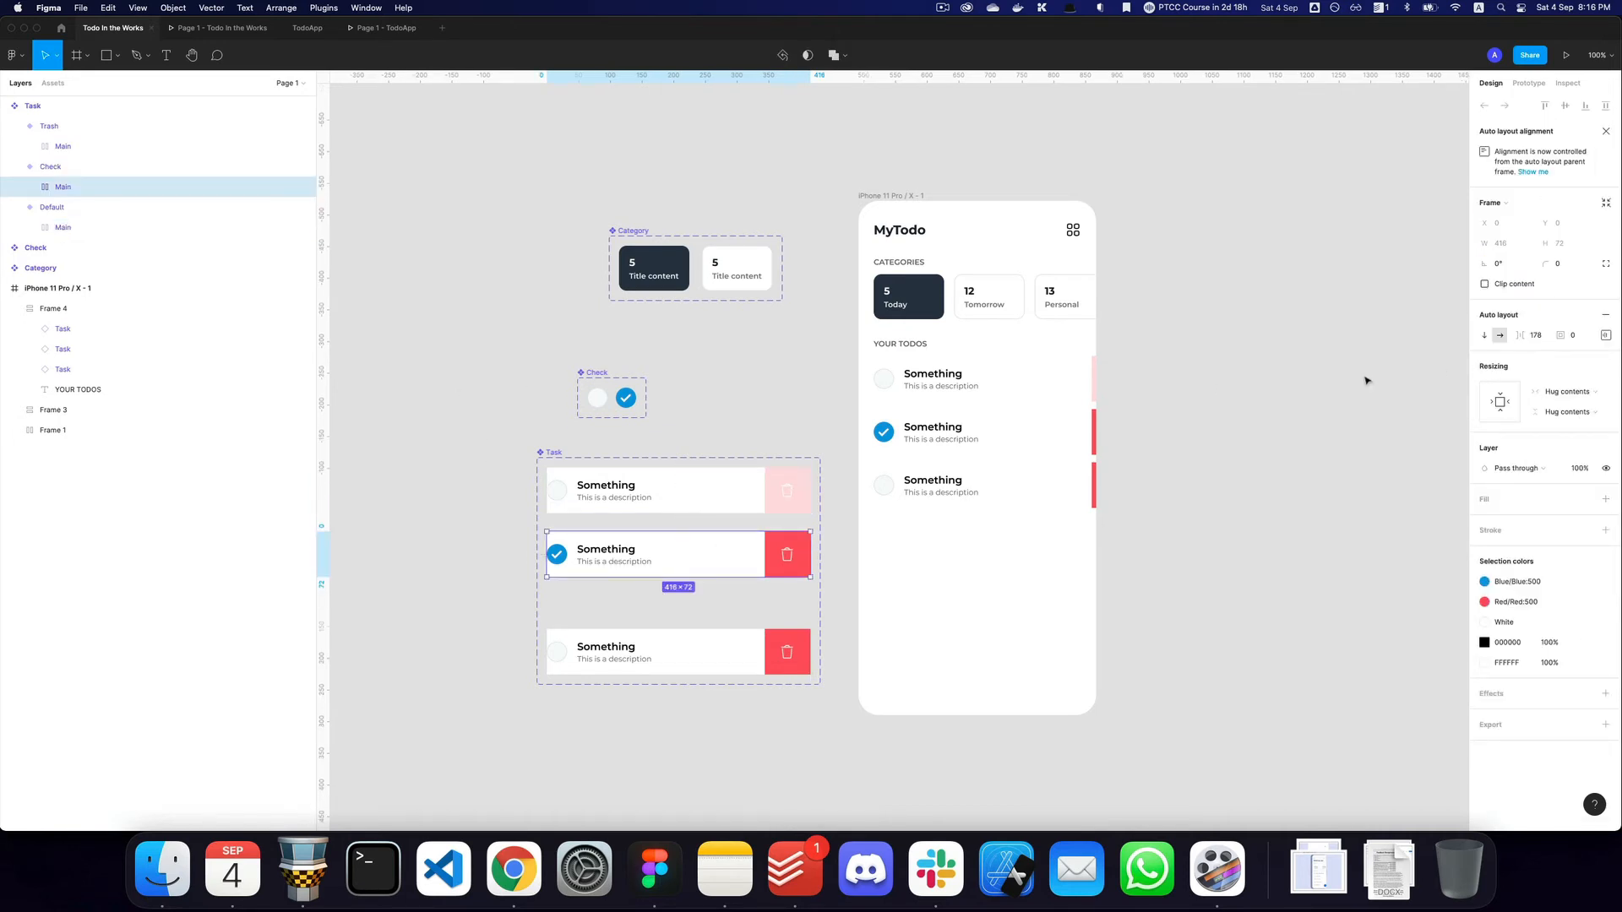
pyautogui.keyDown('shift'); pyautogui.click(670, 651); pyautogui.keyUp('shift')
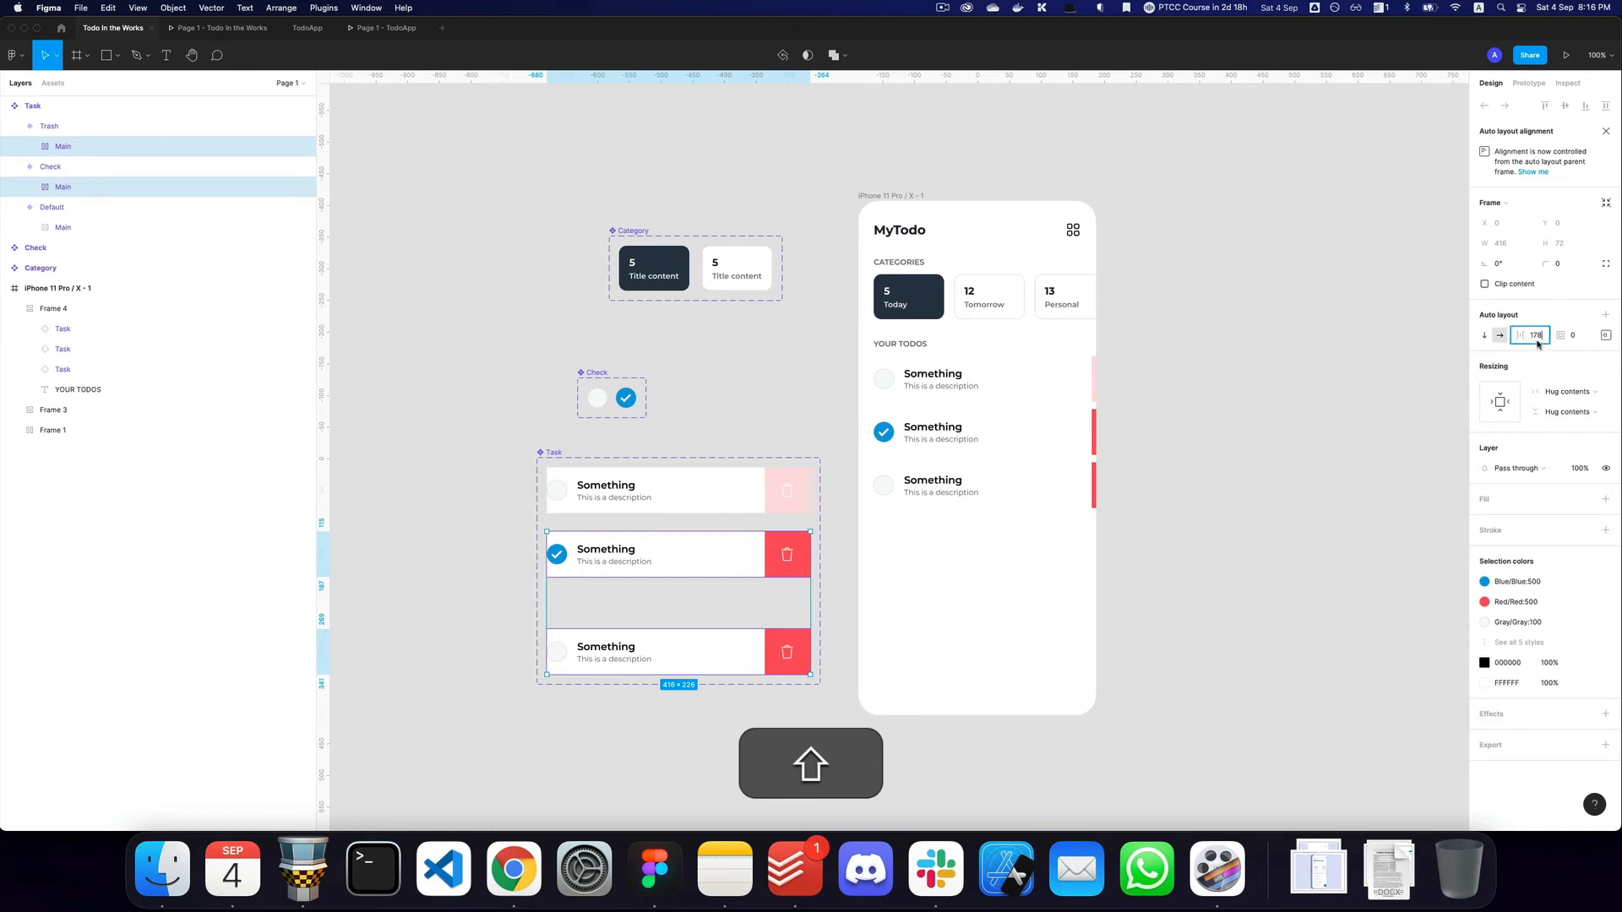
pyautogui.write('A')
pyautogui.press('Return')
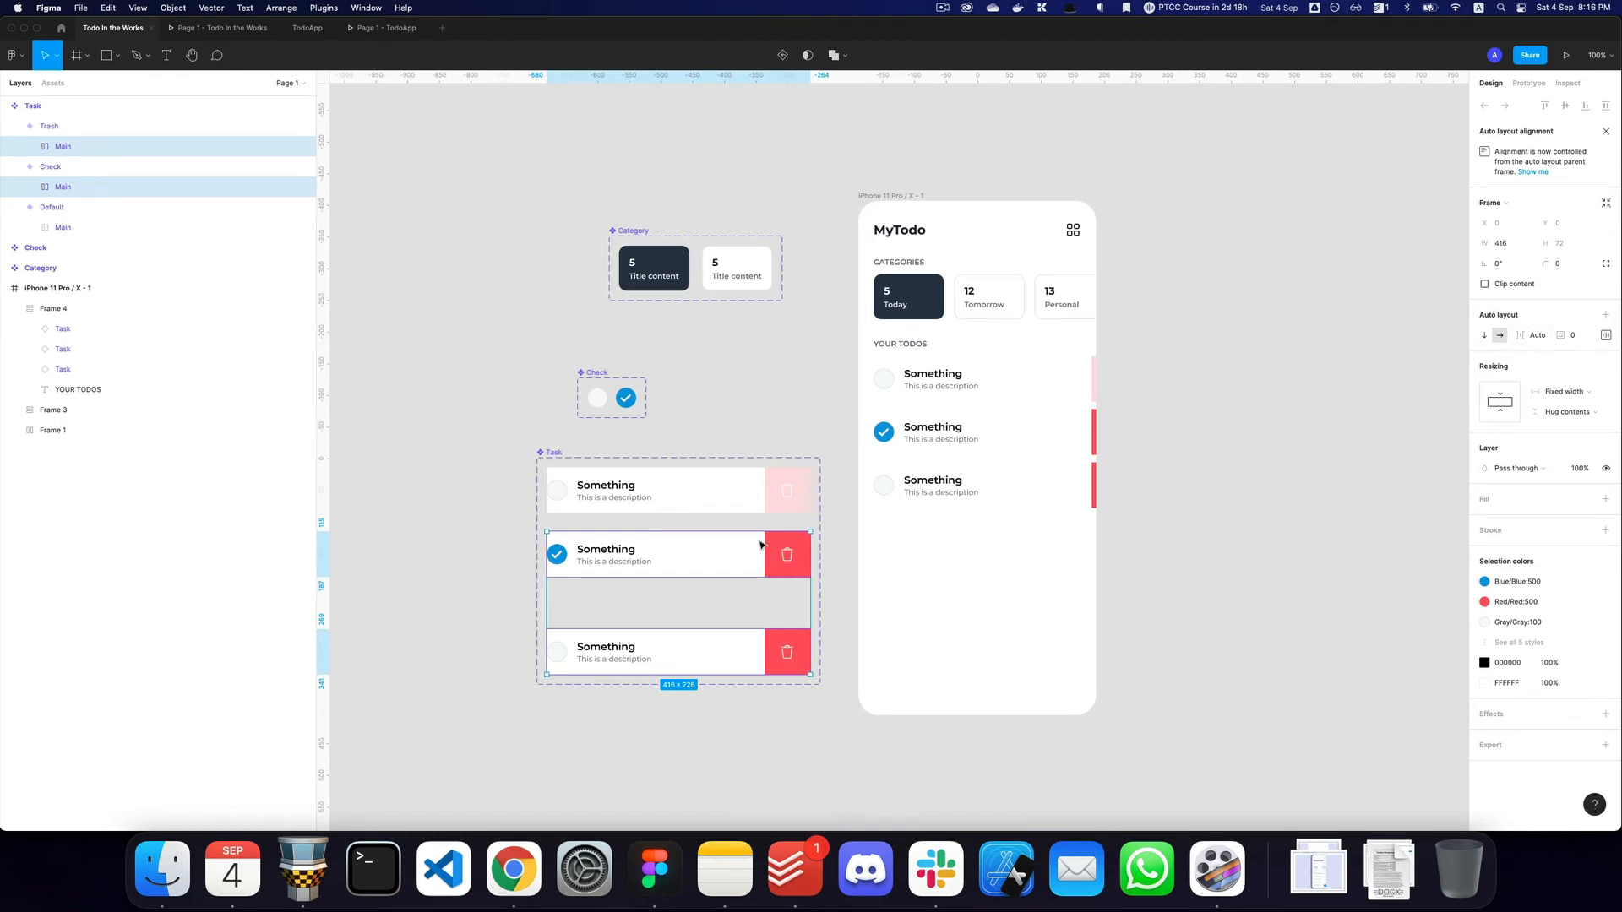
pyautogui.click(601, 558)
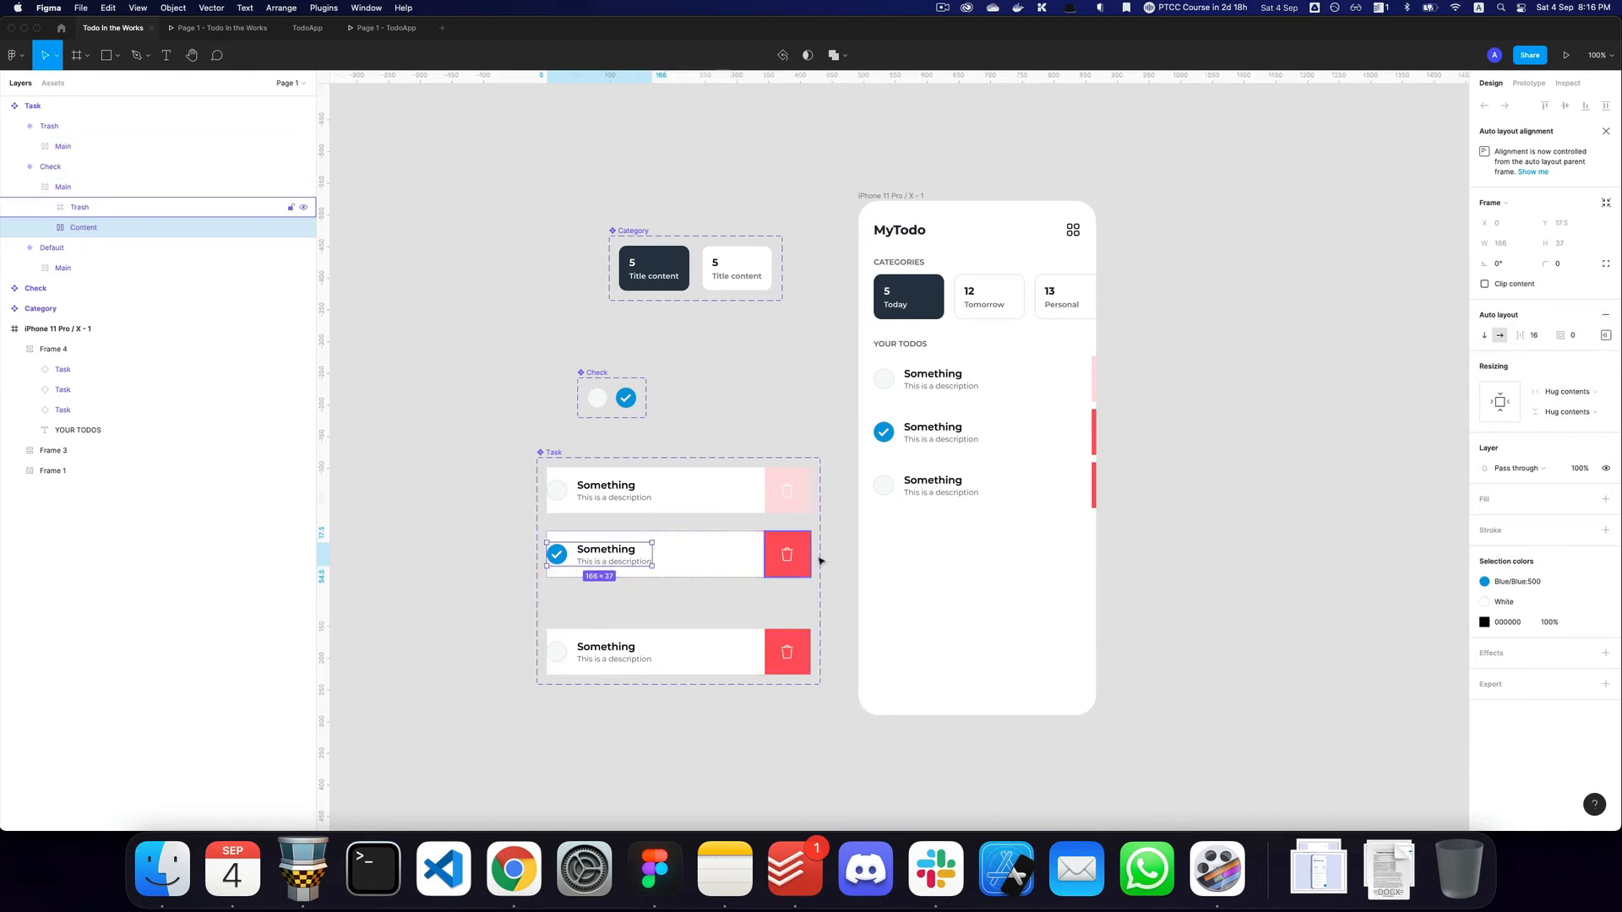
# Set the Content frames inside the Trash, Check and Default variants to fill their container's width.
pyautogui.click(632, 659)
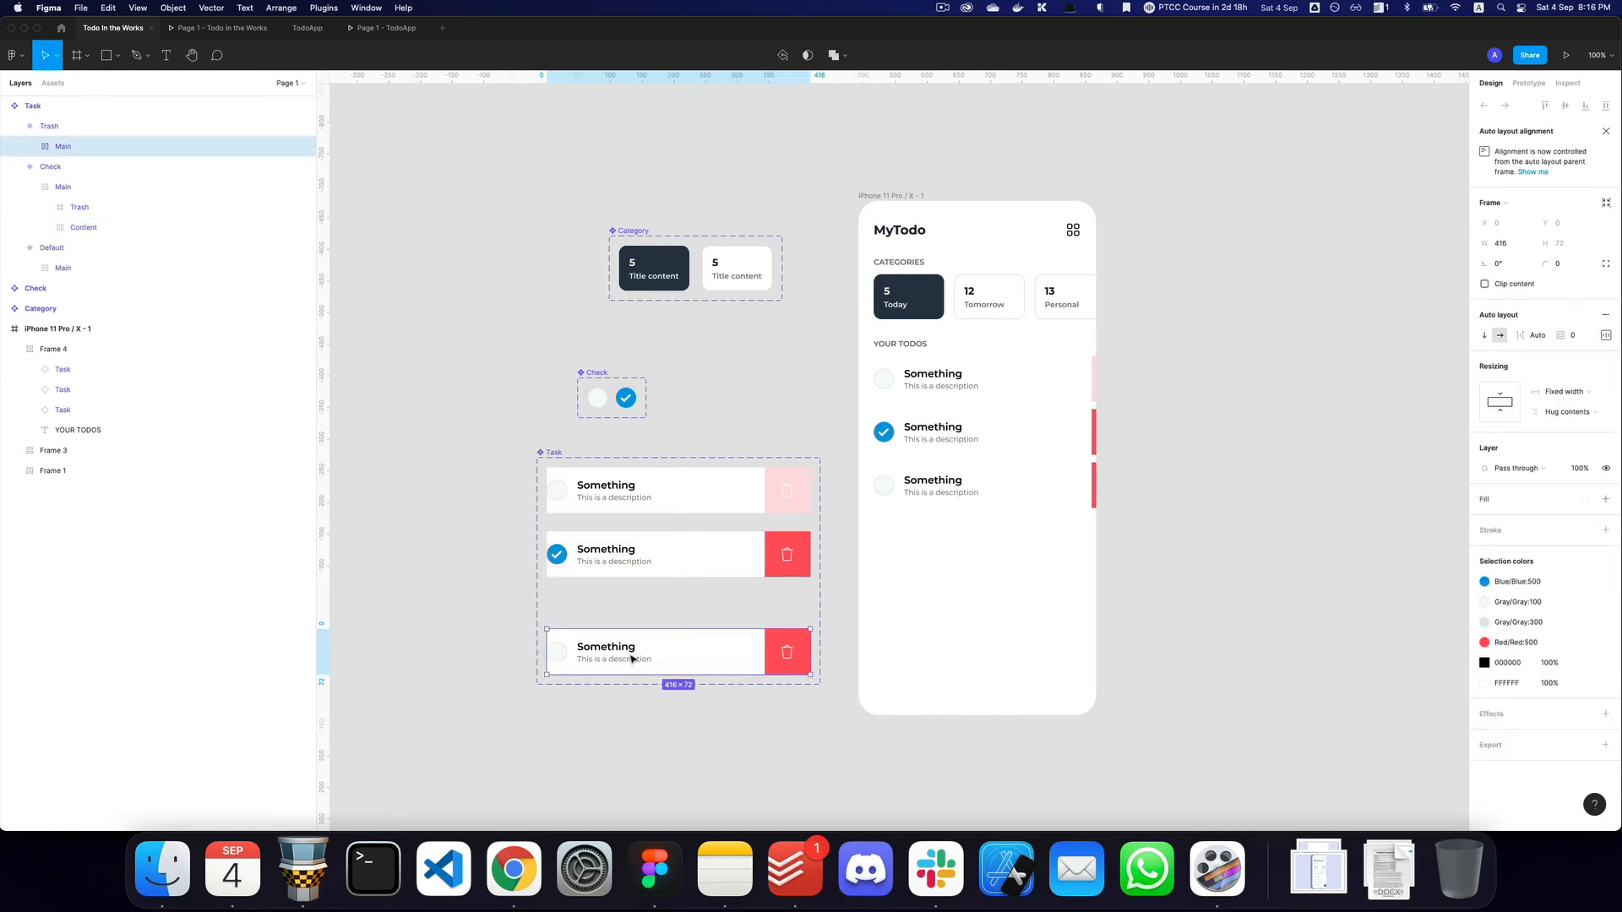
pyautogui.click(1516, 402)
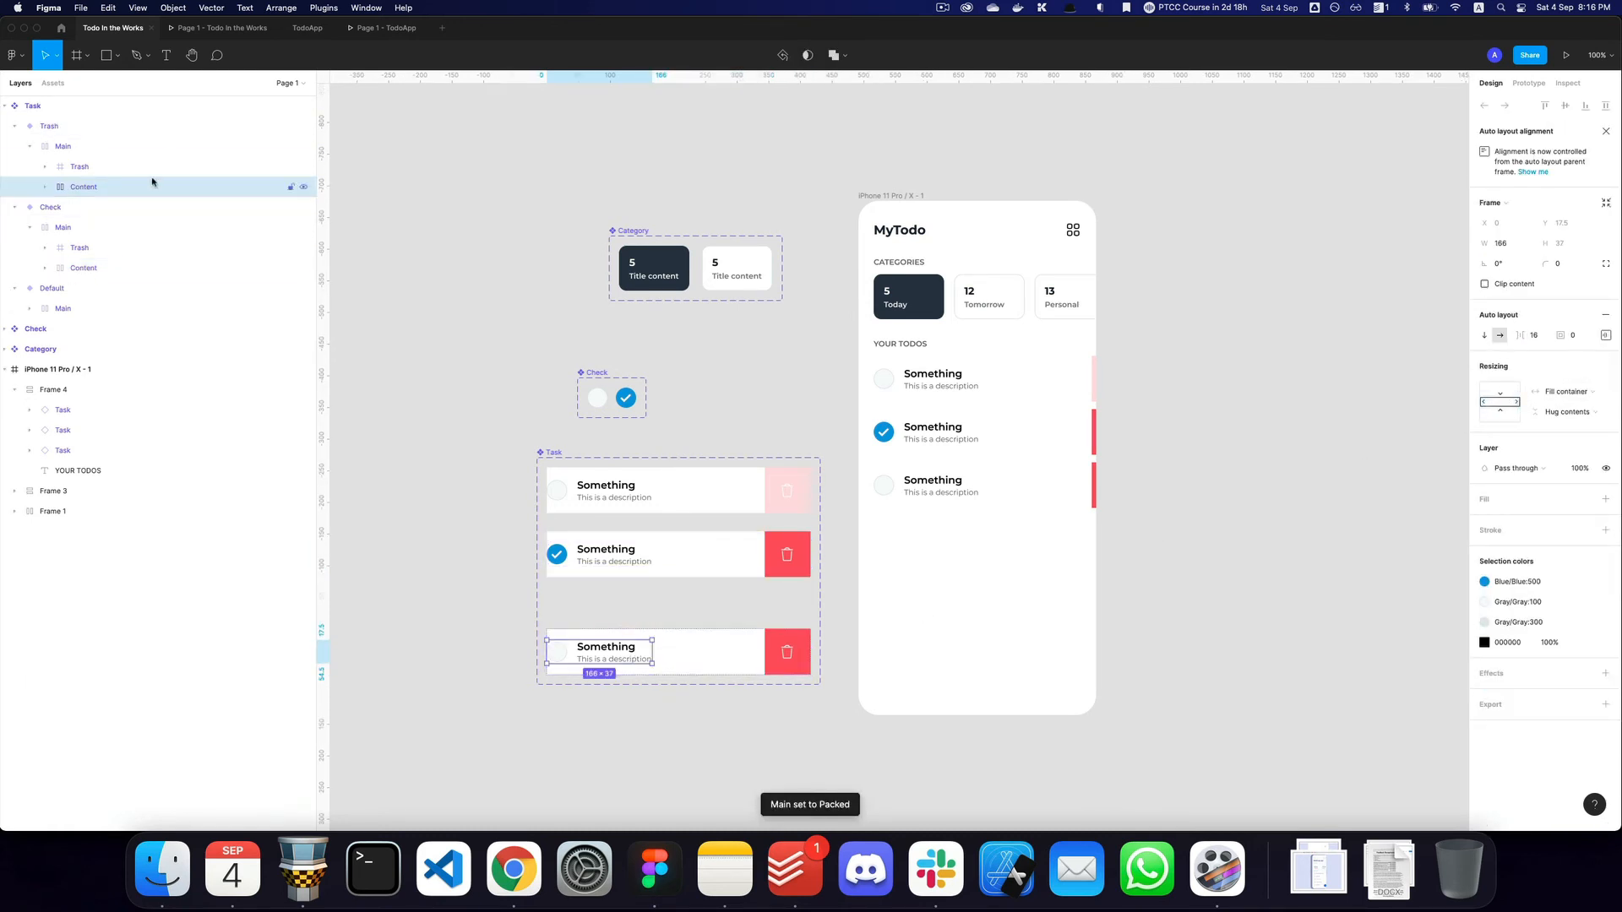
pyautogui.click(167, 146)
pyautogui.click(594, 565)
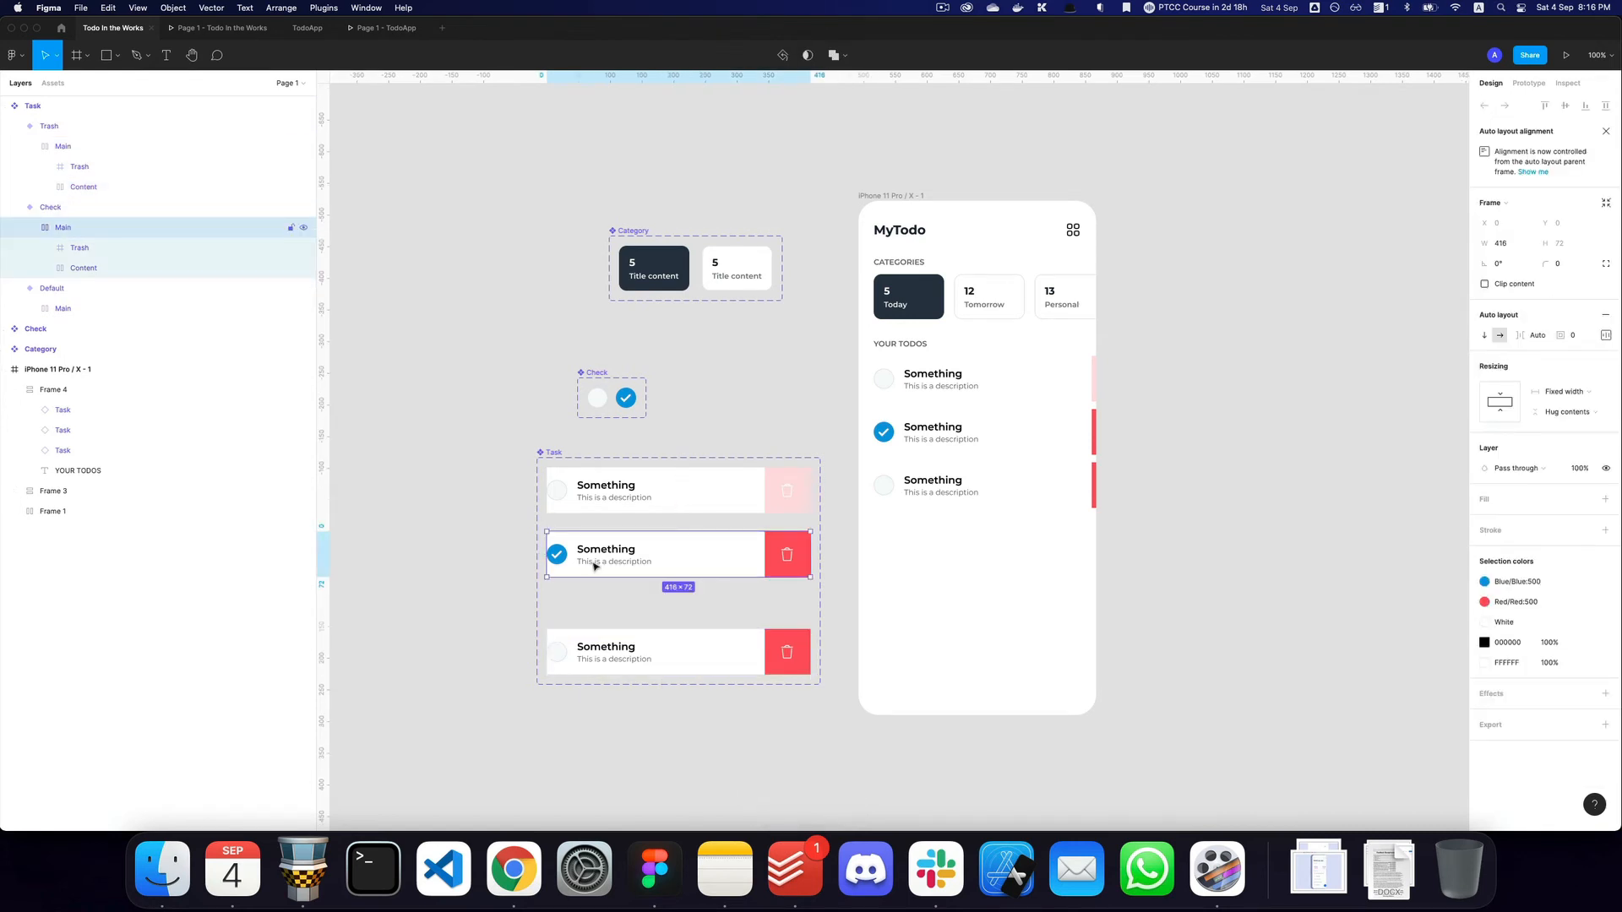
pyautogui.click(594, 565)
pyautogui.click(1516, 402)
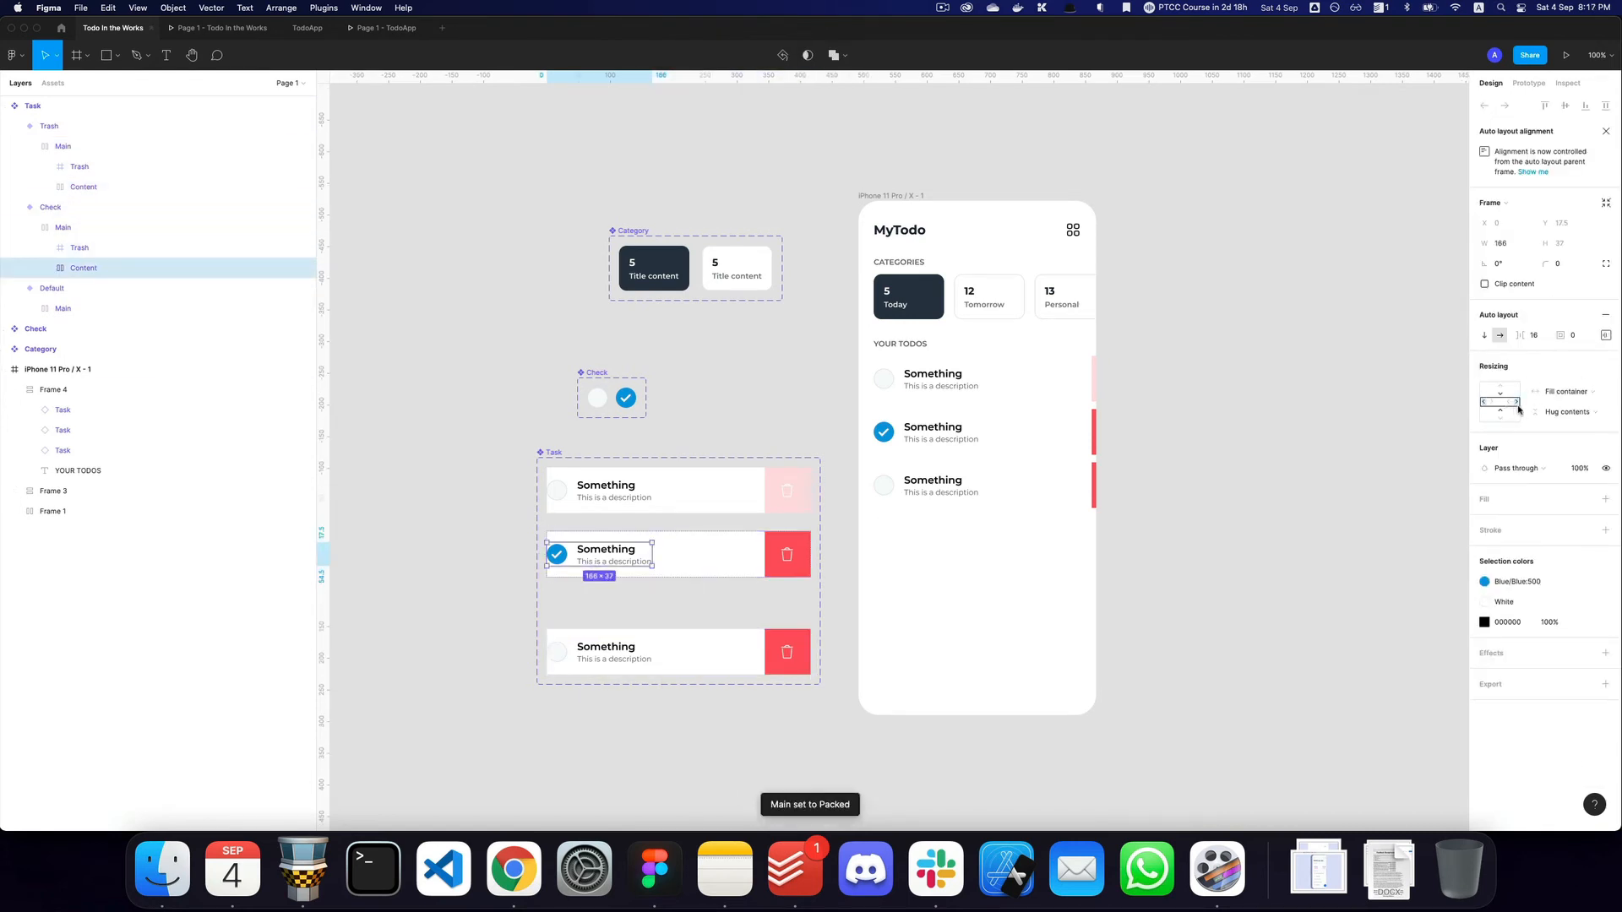
pyautogui.click(626, 492)
pyautogui.click(1526, 404)
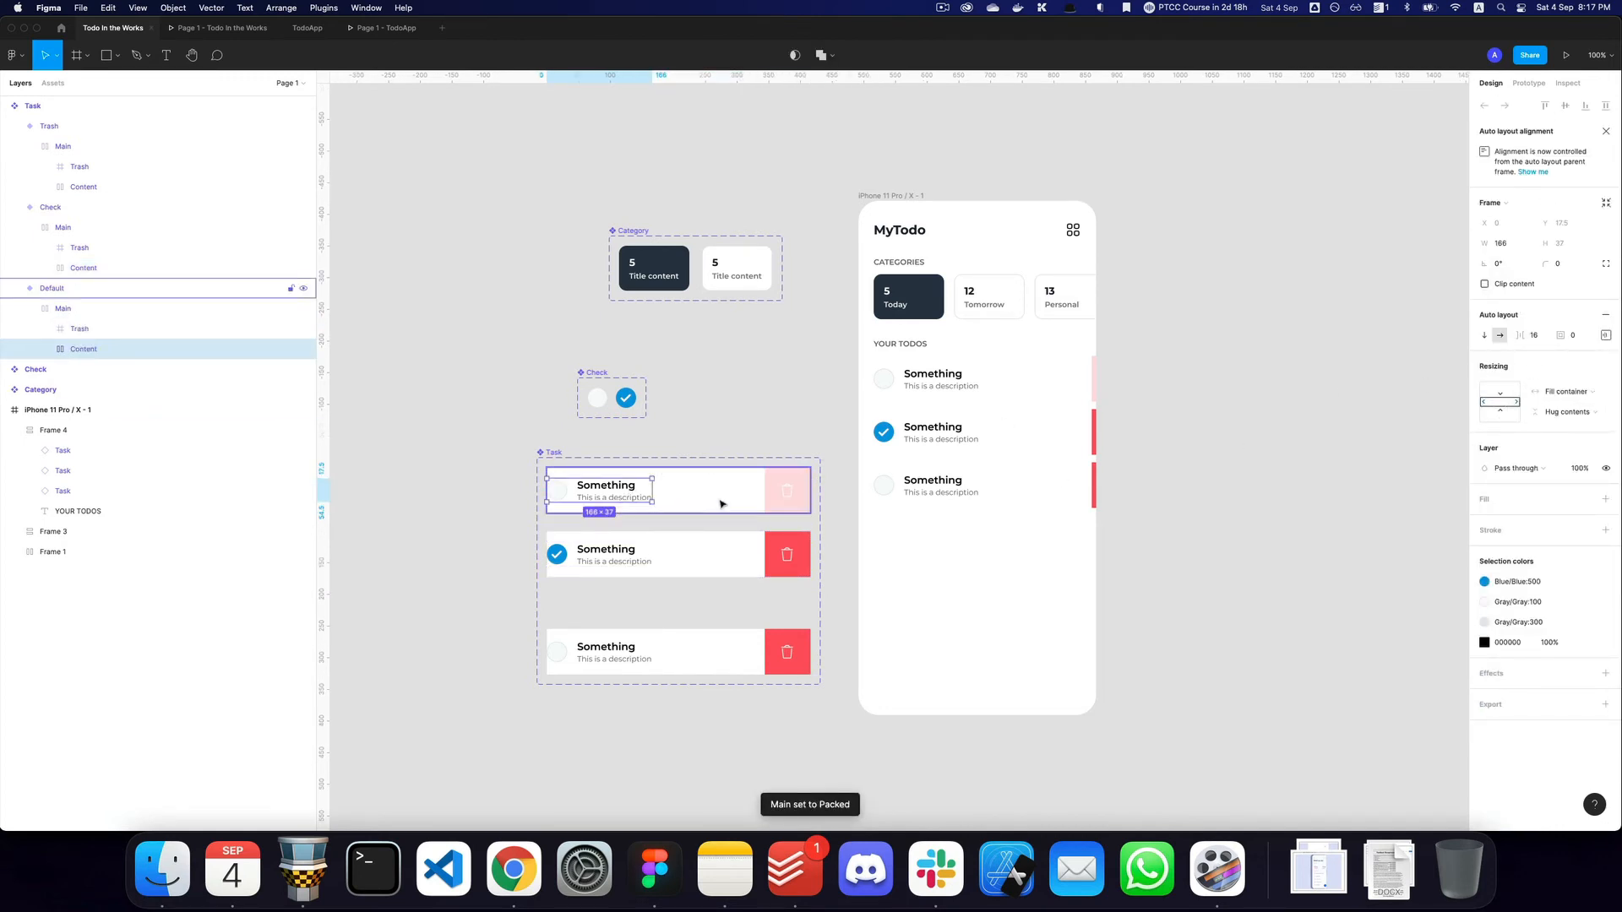
# Try a long filler title in the first task on the MyTodo screen, undo it and clear the selection.
pyautogui.keyDown('super'); pyautogui.doubleClick(960, 381); pyautogui.keyUp('super')
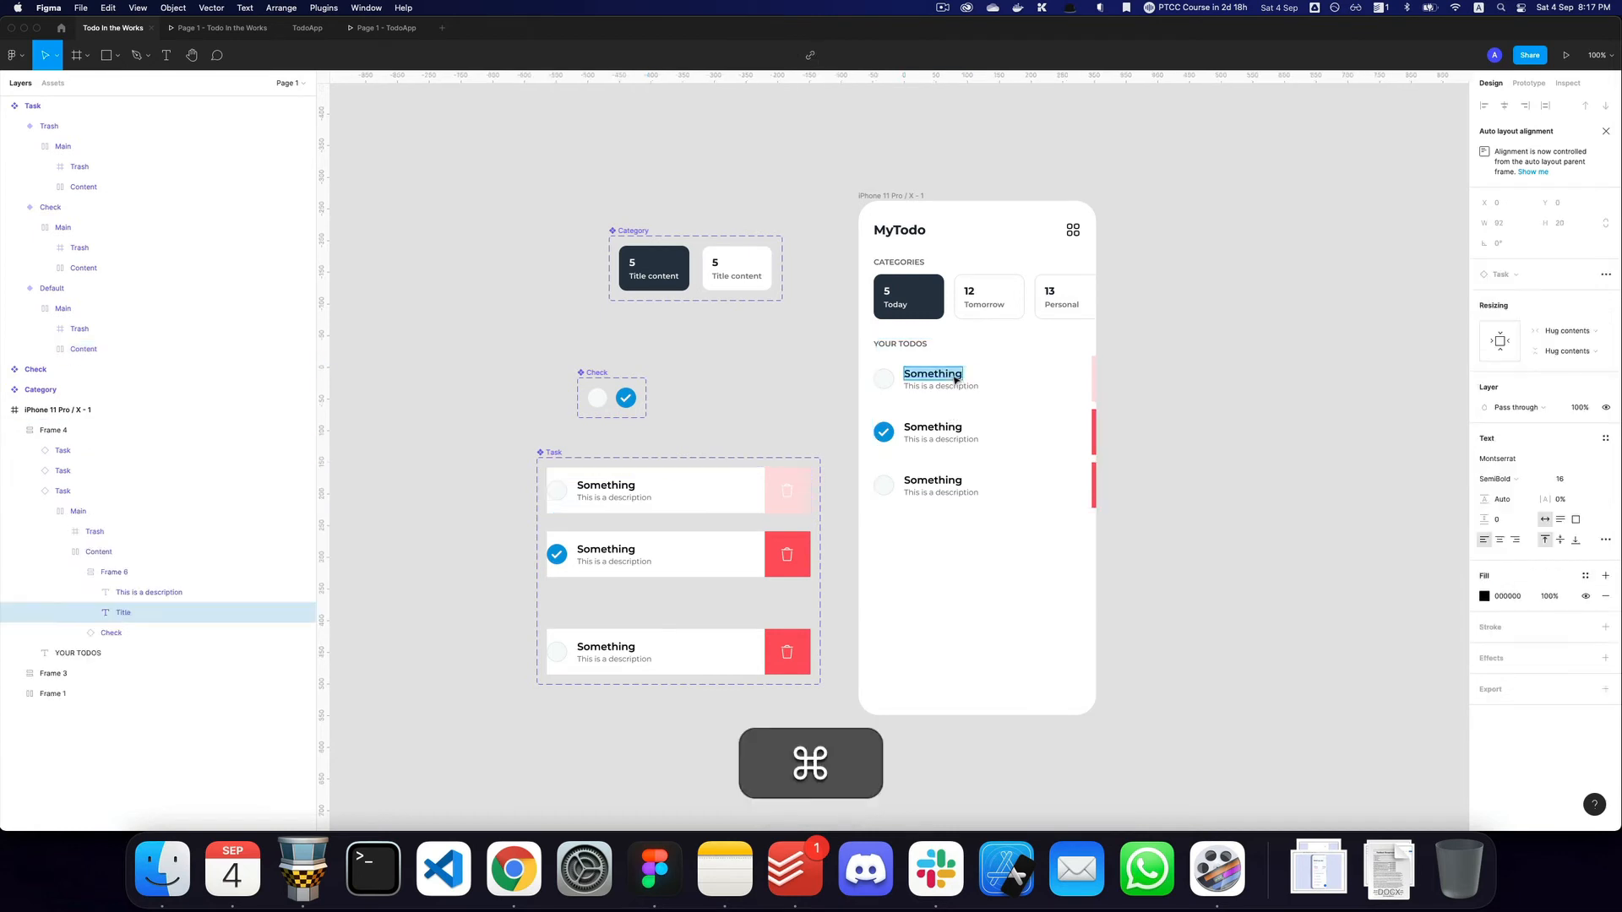
pyautogui.write('asdsadsadsadsadsadasasd')
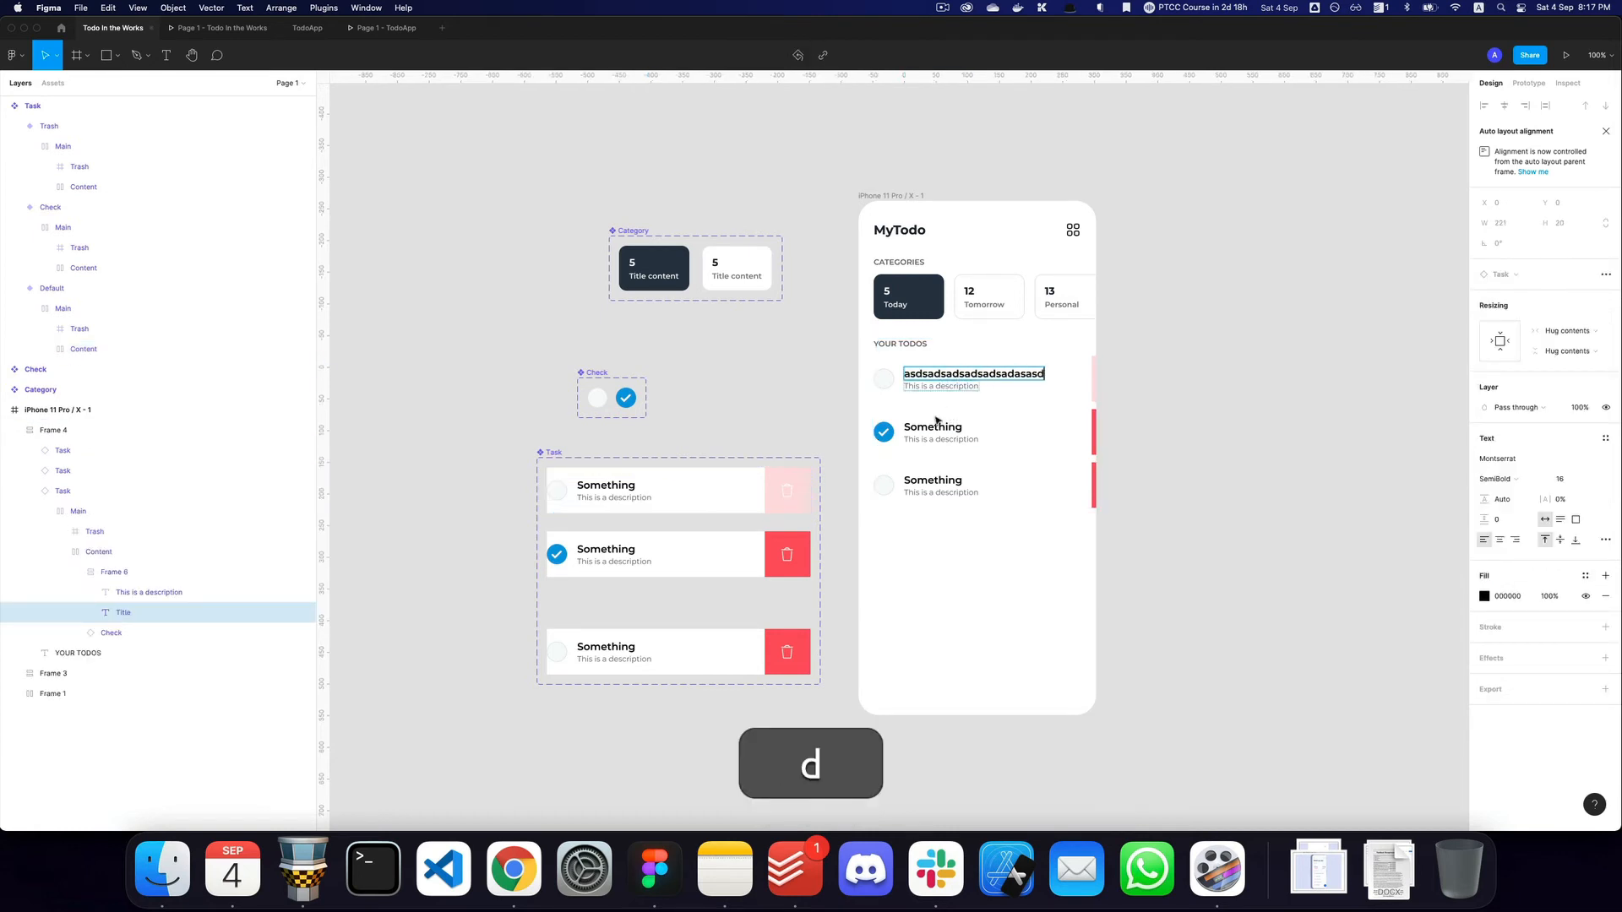
pyautogui.press('super+z')
pyautogui.press('Escape')
pyautogui.press('Escape')
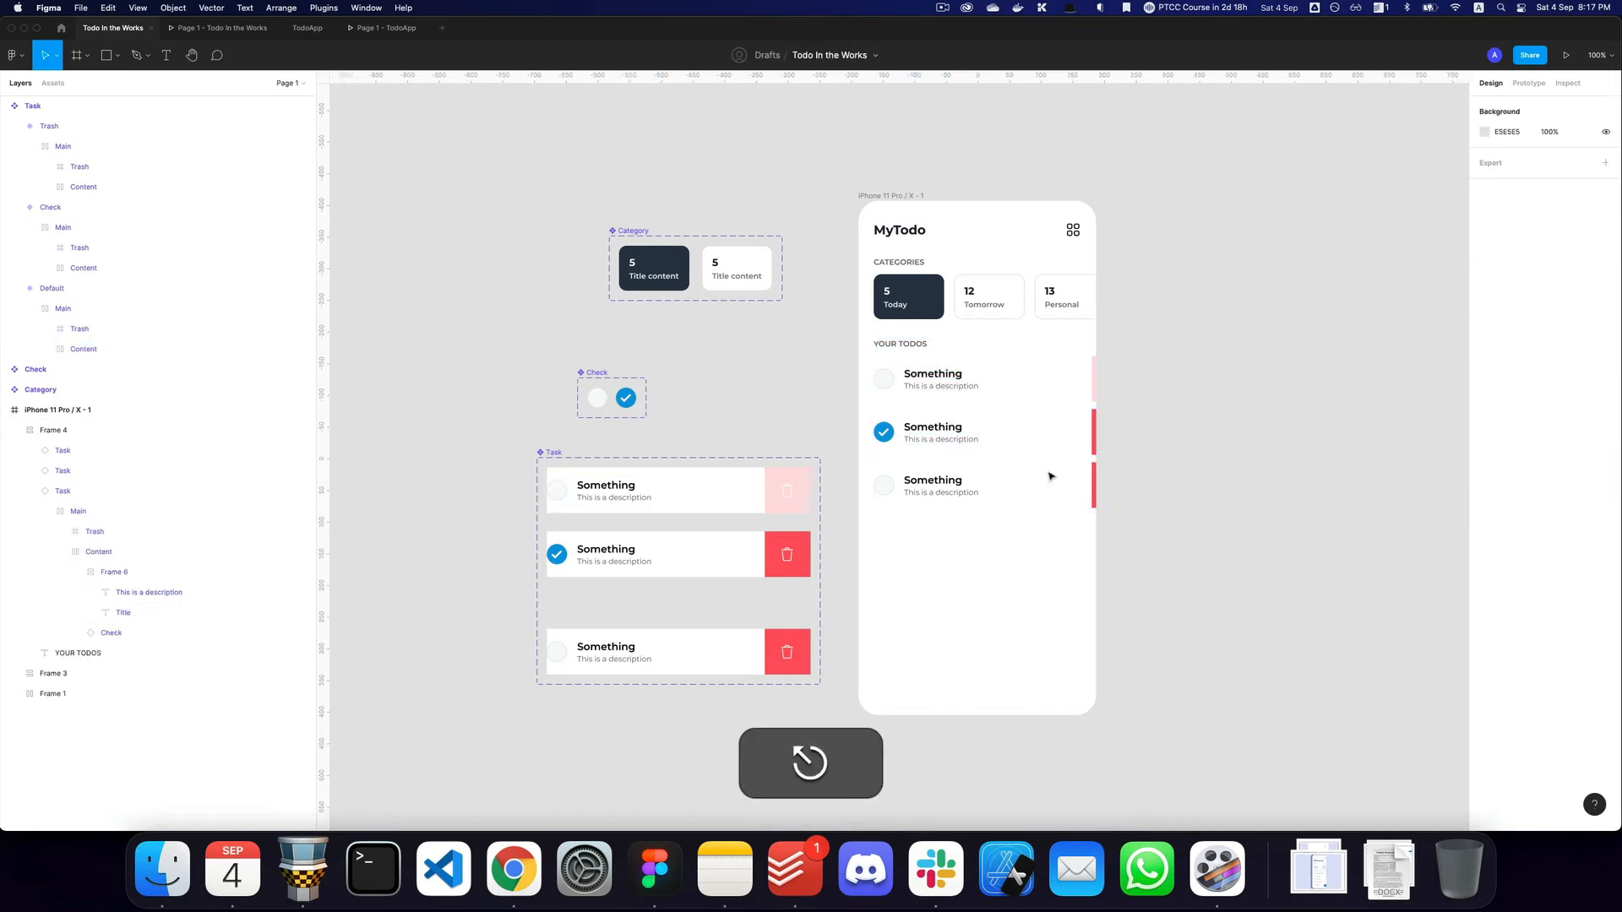
pyautogui.click(739, 652)
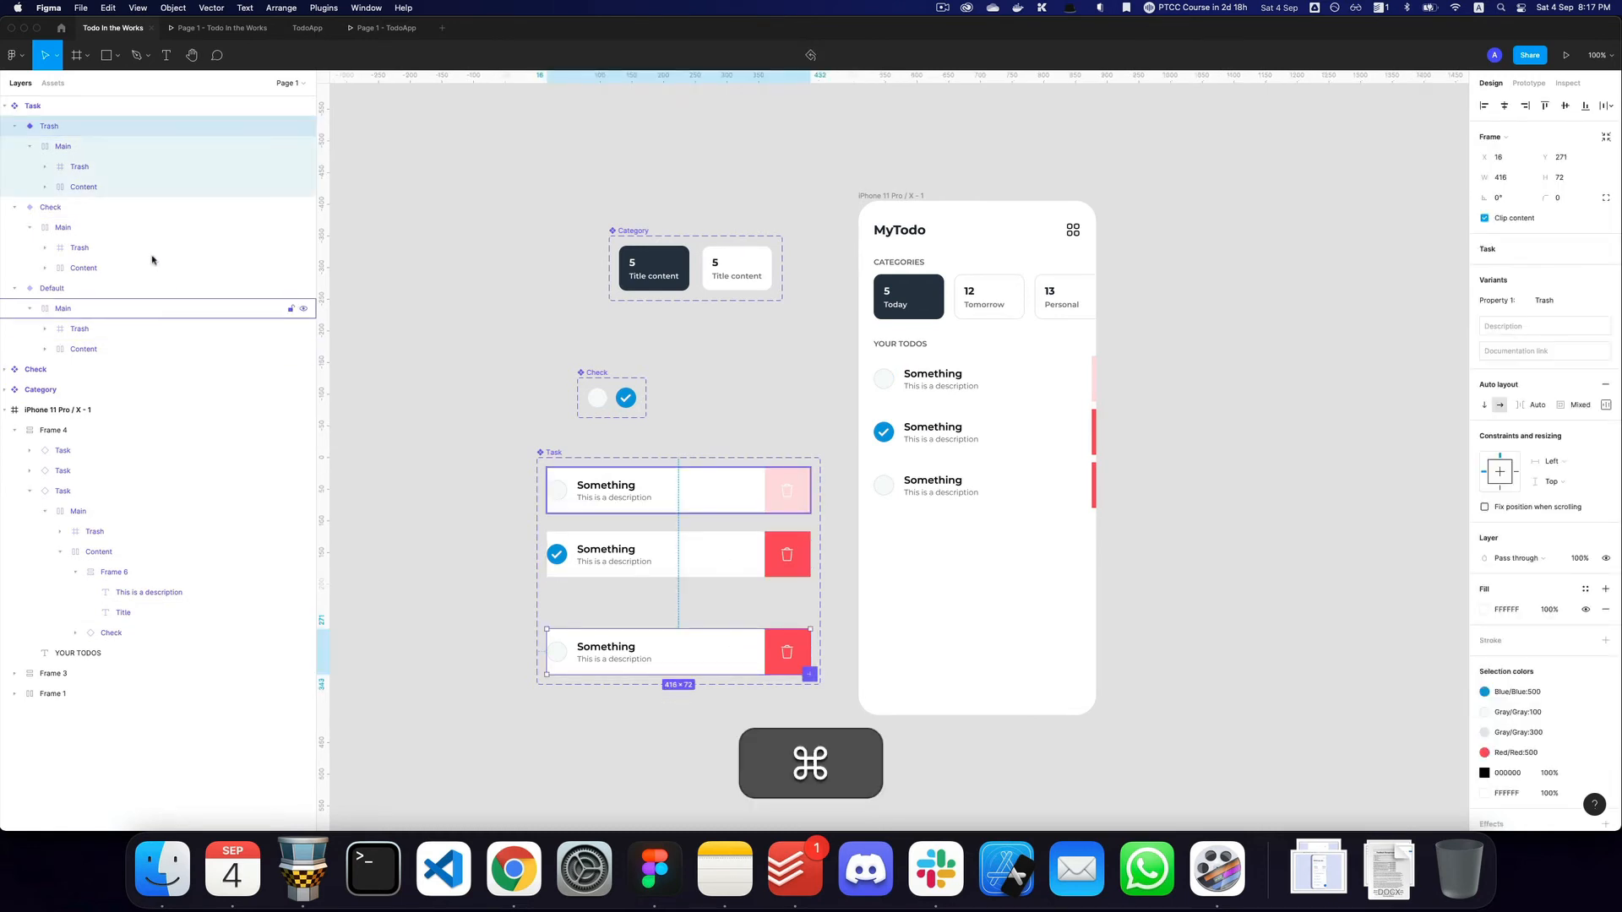
pyautogui.keyDown('super'); pyautogui.click(135, 208); pyautogui.keyUp('super')
pyautogui.keyDown('super'); pyautogui.click(90, 289); pyautogui.keyUp('super')
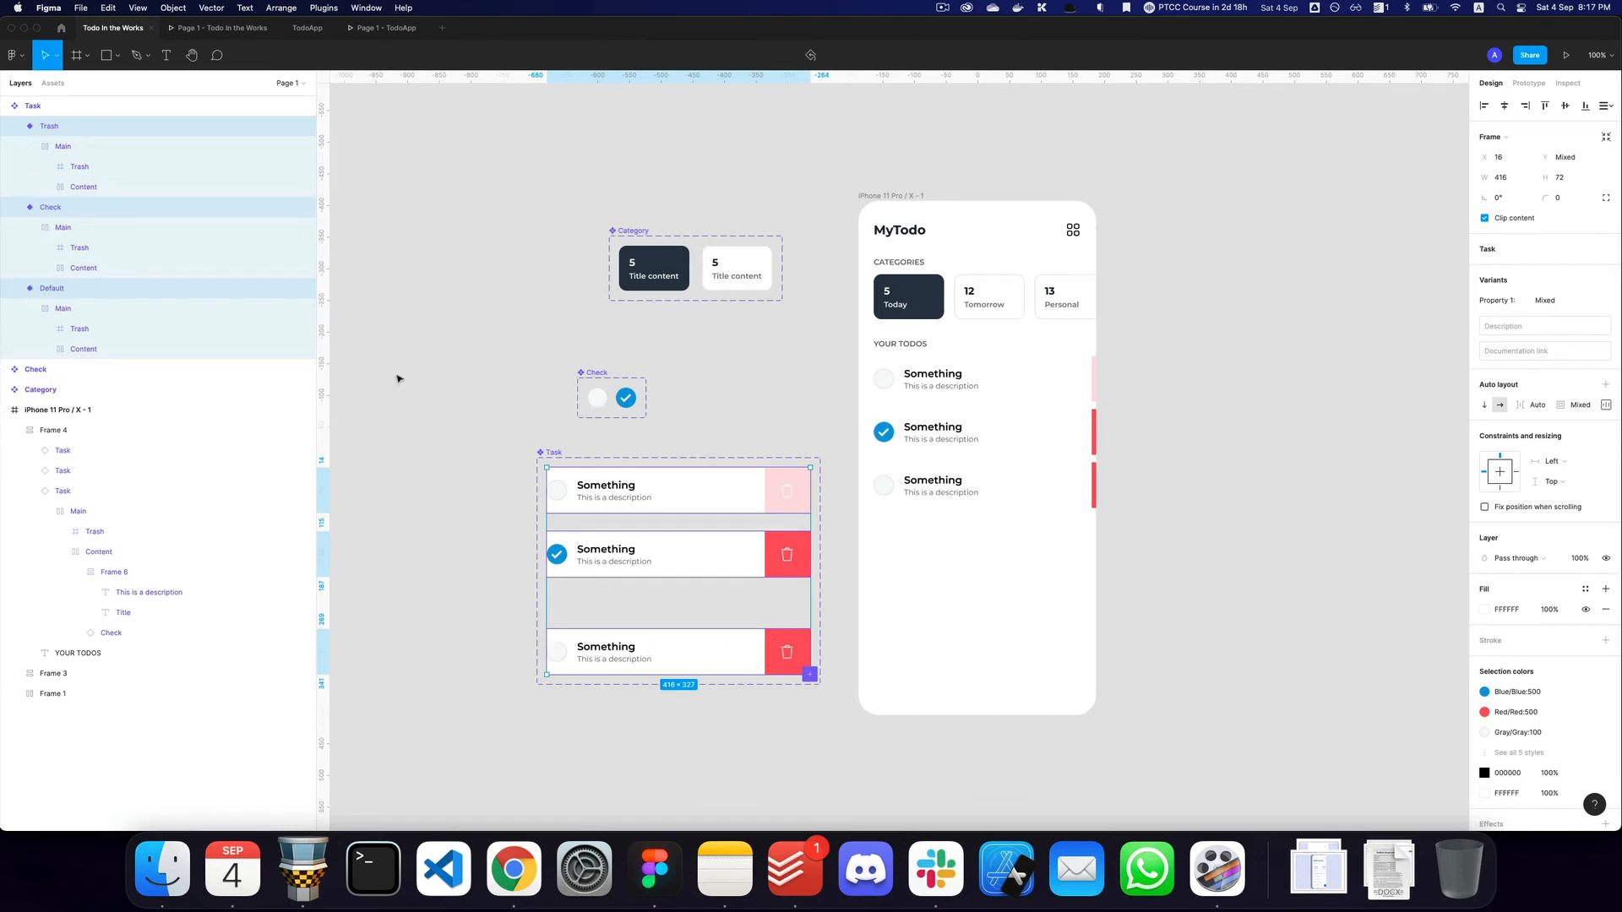
pyautogui.click(304, 348)
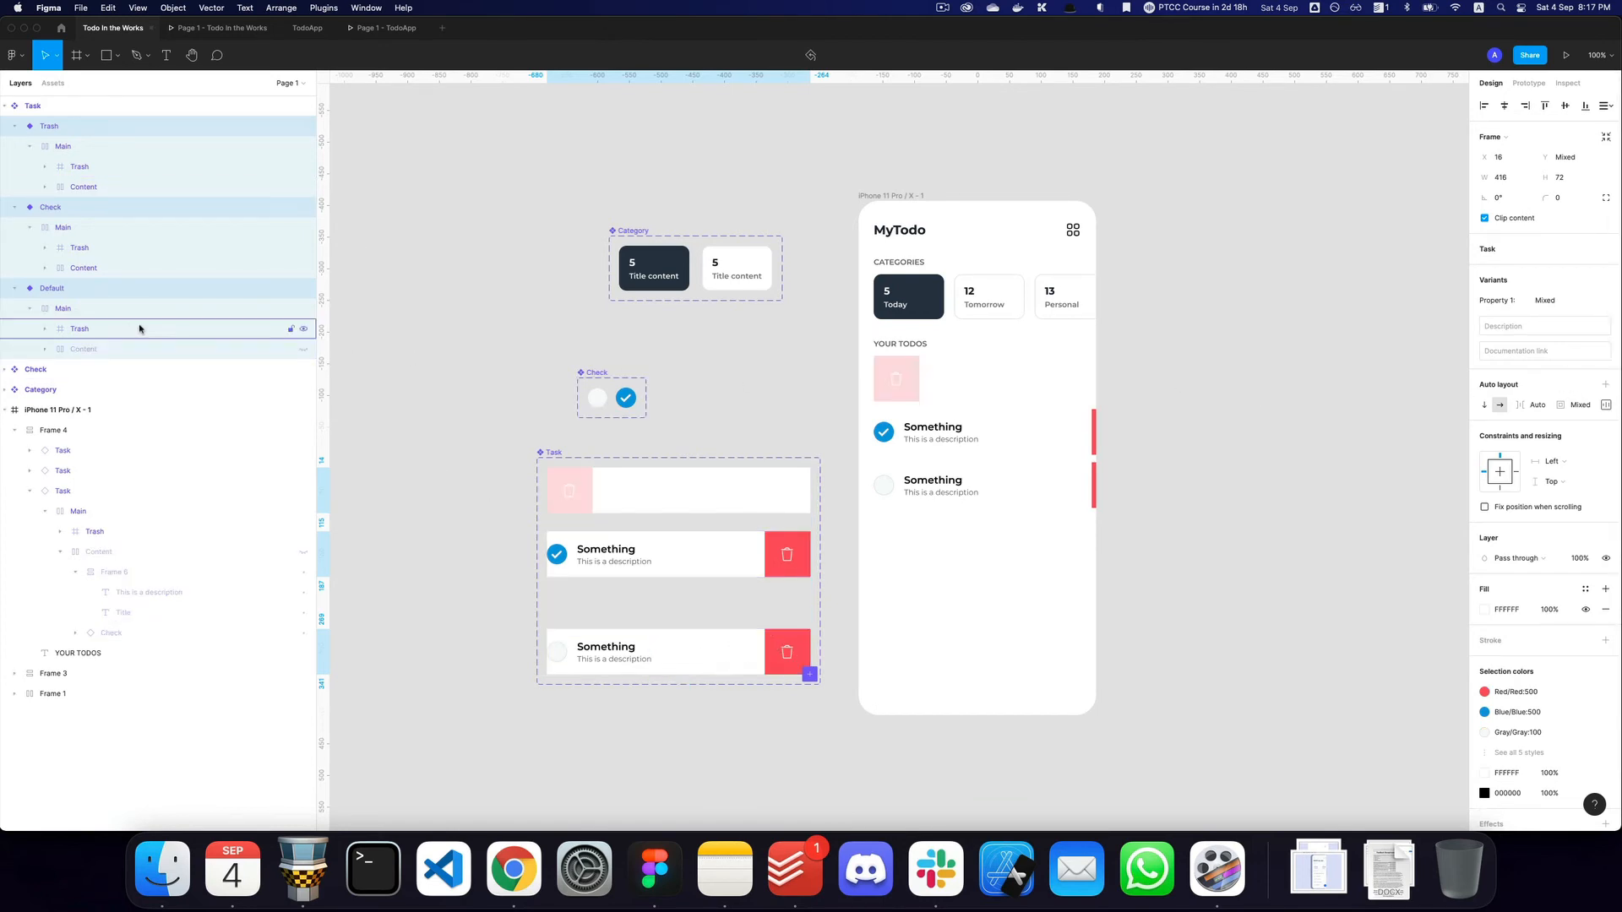
pyautogui.click(104, 295)
pyautogui.press('super+z')
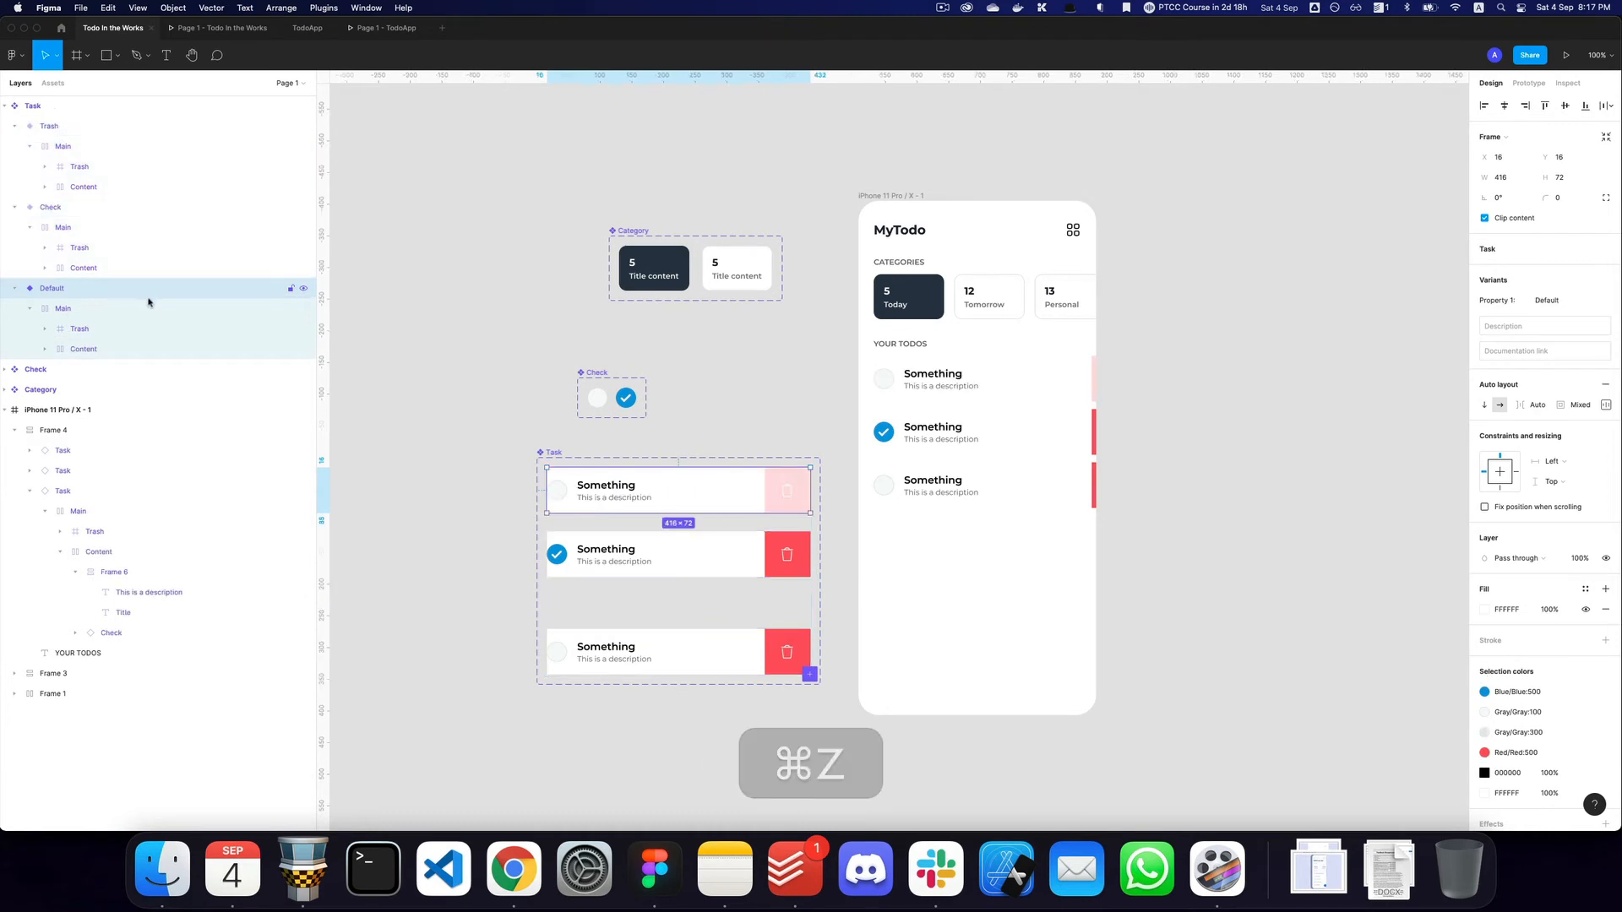
# Remove auto layout from the Trash variant and nudge its Main frame left until the red trash section sits flush with the phone screen's edge.
pyautogui.click(138, 126)
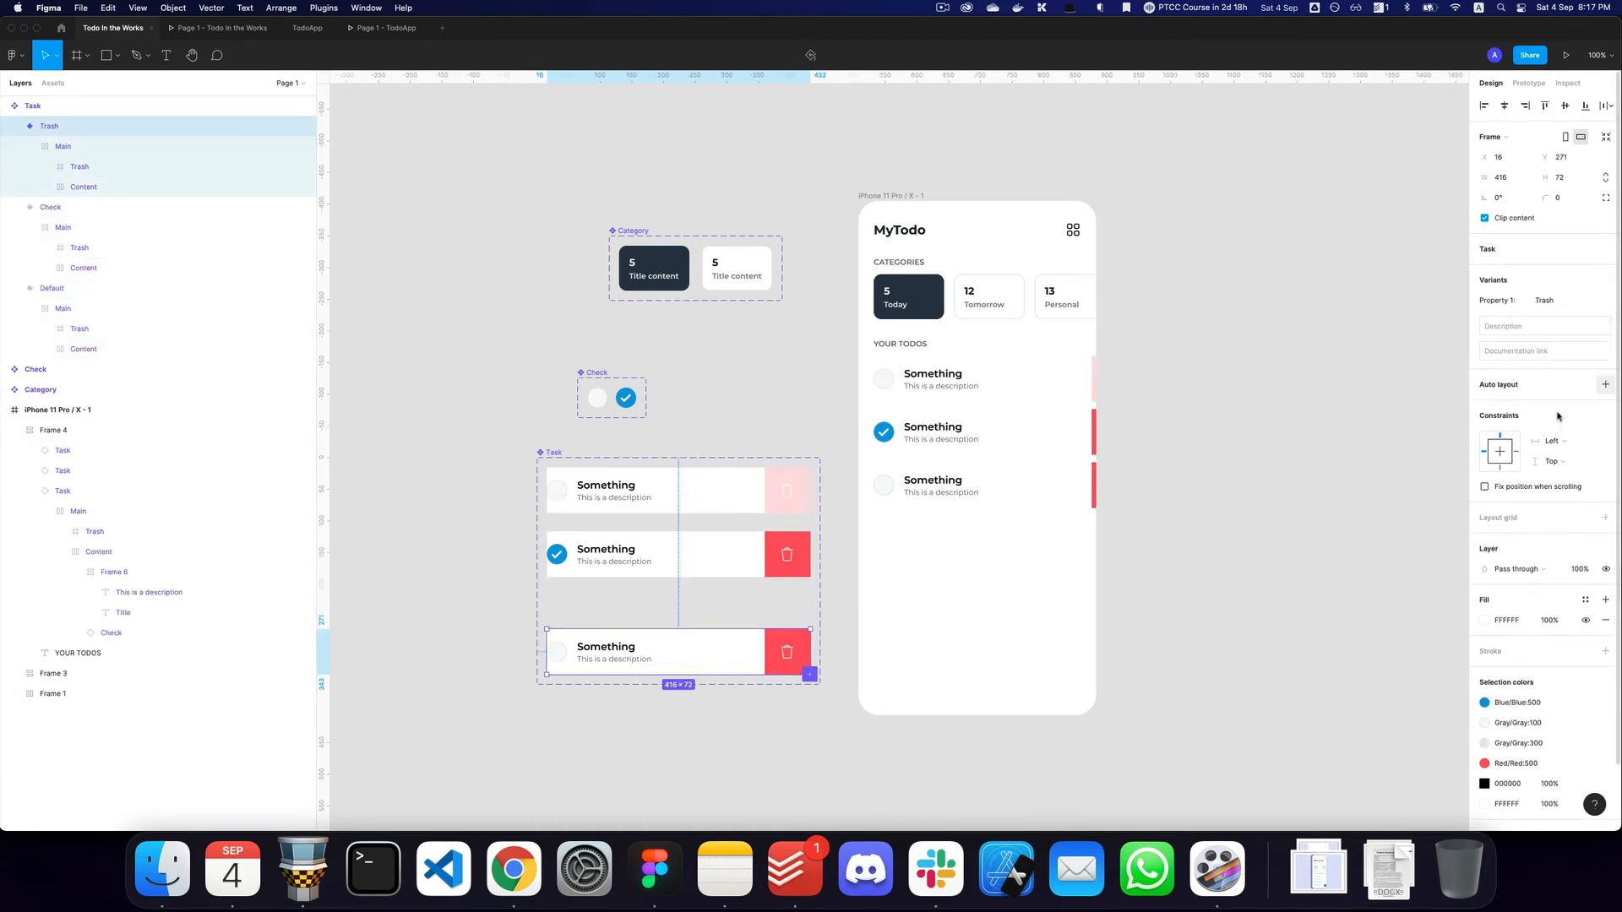
pyautogui.doubleClick(758, 651)
pyautogui.hotkey('shift', 'Left')
pyautogui.hotkey('shift', 'Left')
pyautogui.hotkey('shift', 'Left')
pyautogui.hotkey('shift', 'Left')
pyautogui.hotkey('shift', 'Left')
pyautogui.hotkey('shift', 'Left')
pyautogui.hotkey('shift', 'Left')
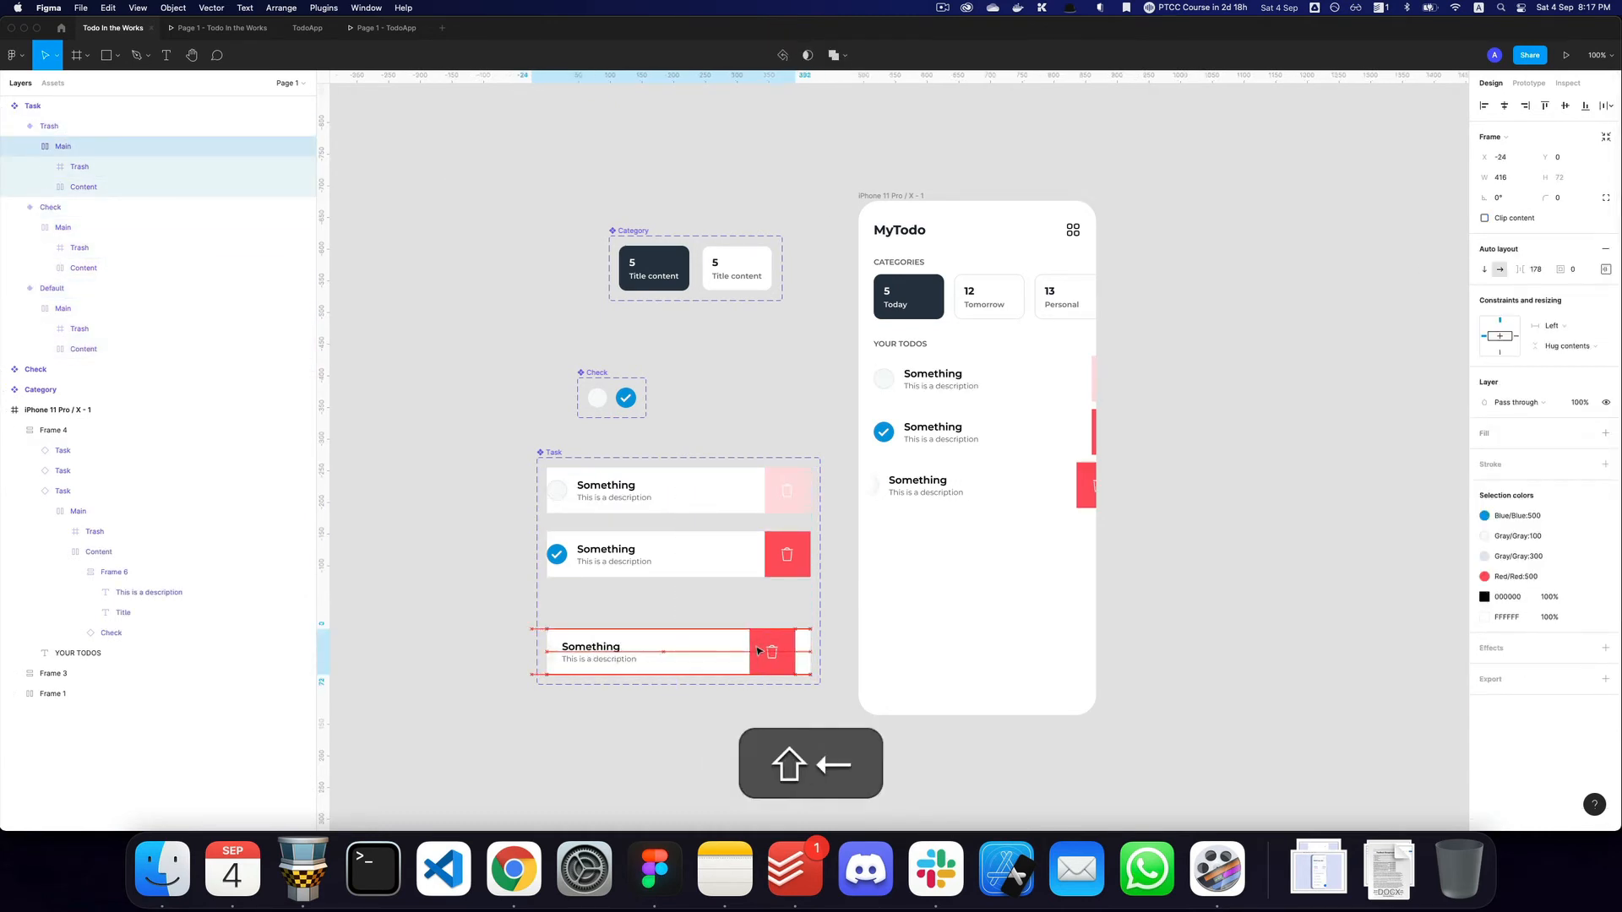
pyautogui.hotkey('shift', 'Left')
pyautogui.hotkey('shift', 'Left')
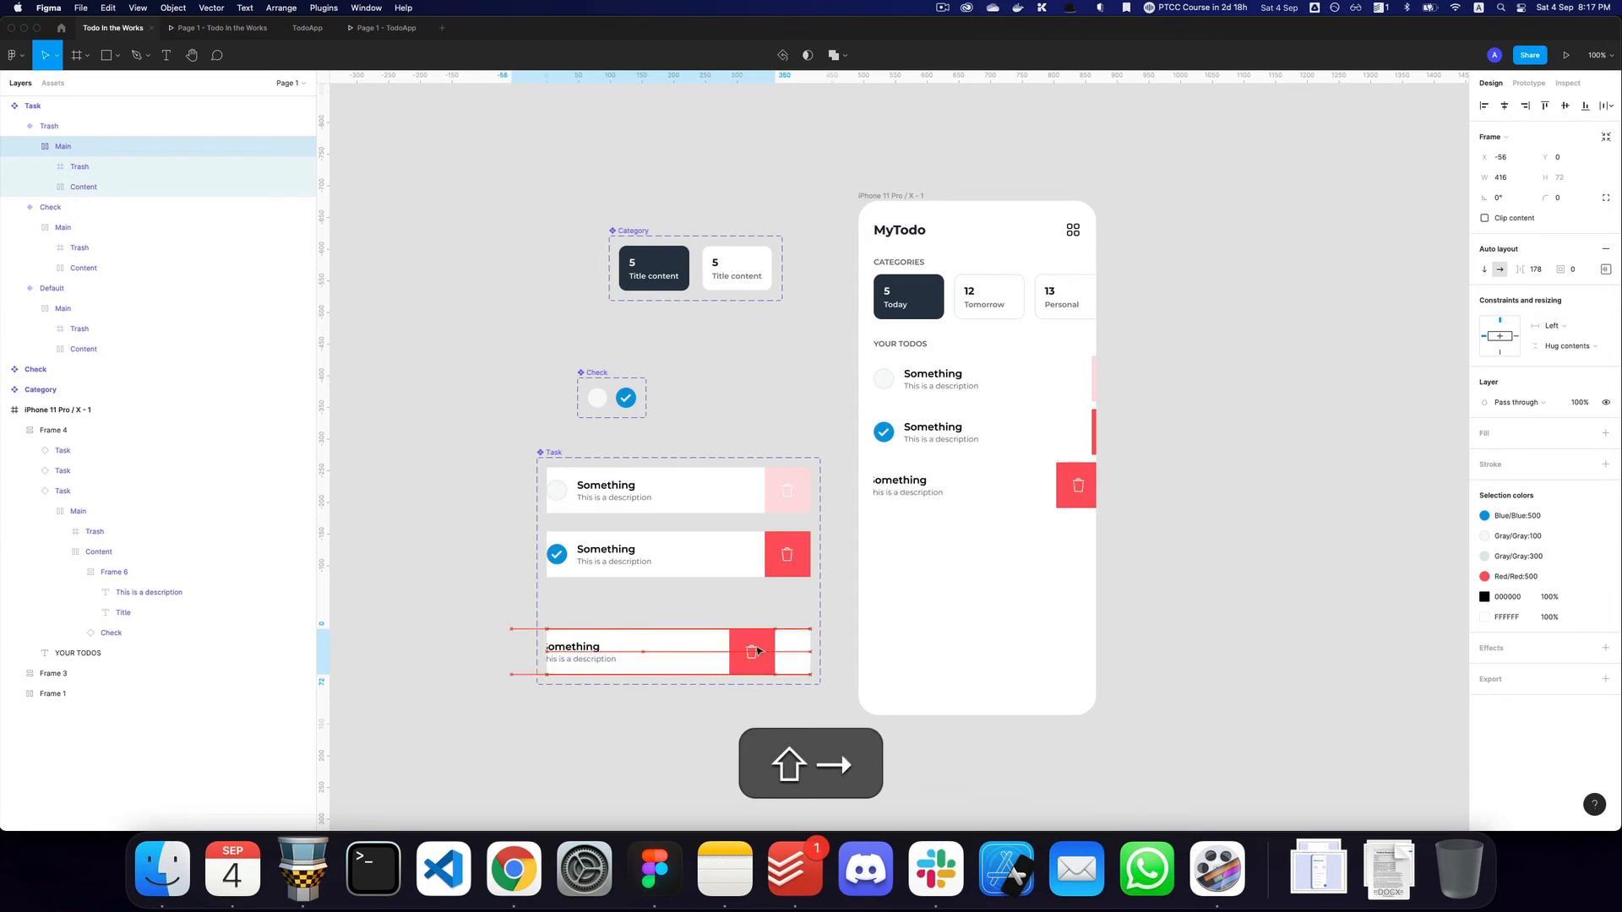
pyautogui.hotkey('shift', 'Right')
pyautogui.hotkey('shift', 'Right')
pyautogui.hotkey('shift', 'Left')
pyautogui.press('Left')
pyautogui.press('Left')
pyautogui.press('Left')
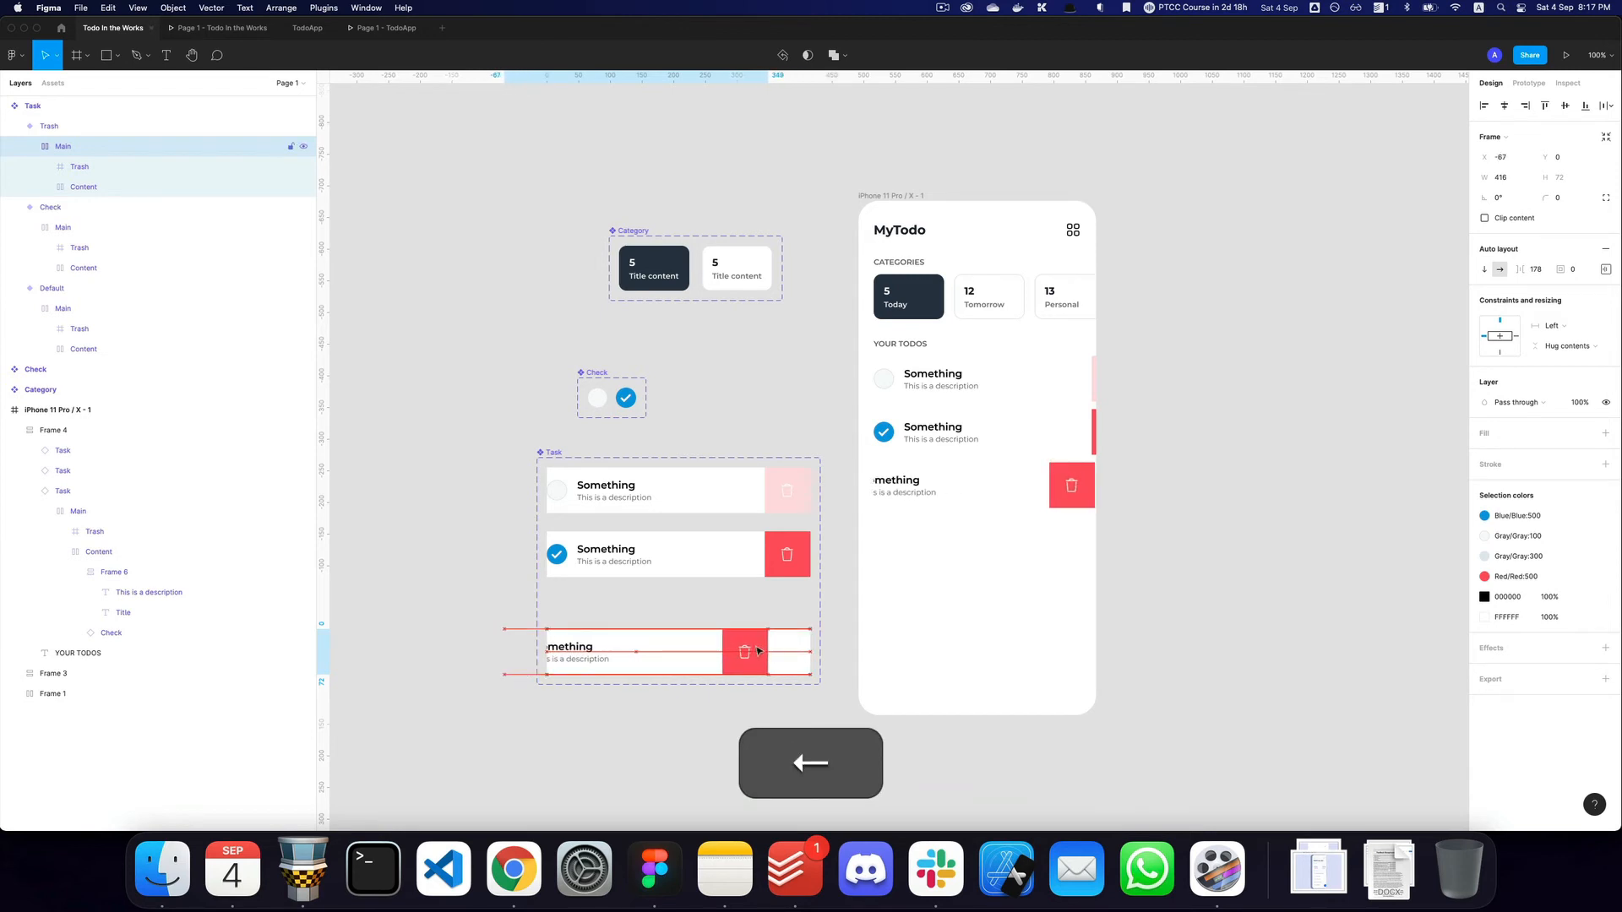
pyautogui.press('Right')
pyautogui.press('Right')
pyautogui.press('Left')
pyautogui.press('Right')
# Turn off content clipping on the Trash variant of the Task component.
pyautogui.click(901, 486)
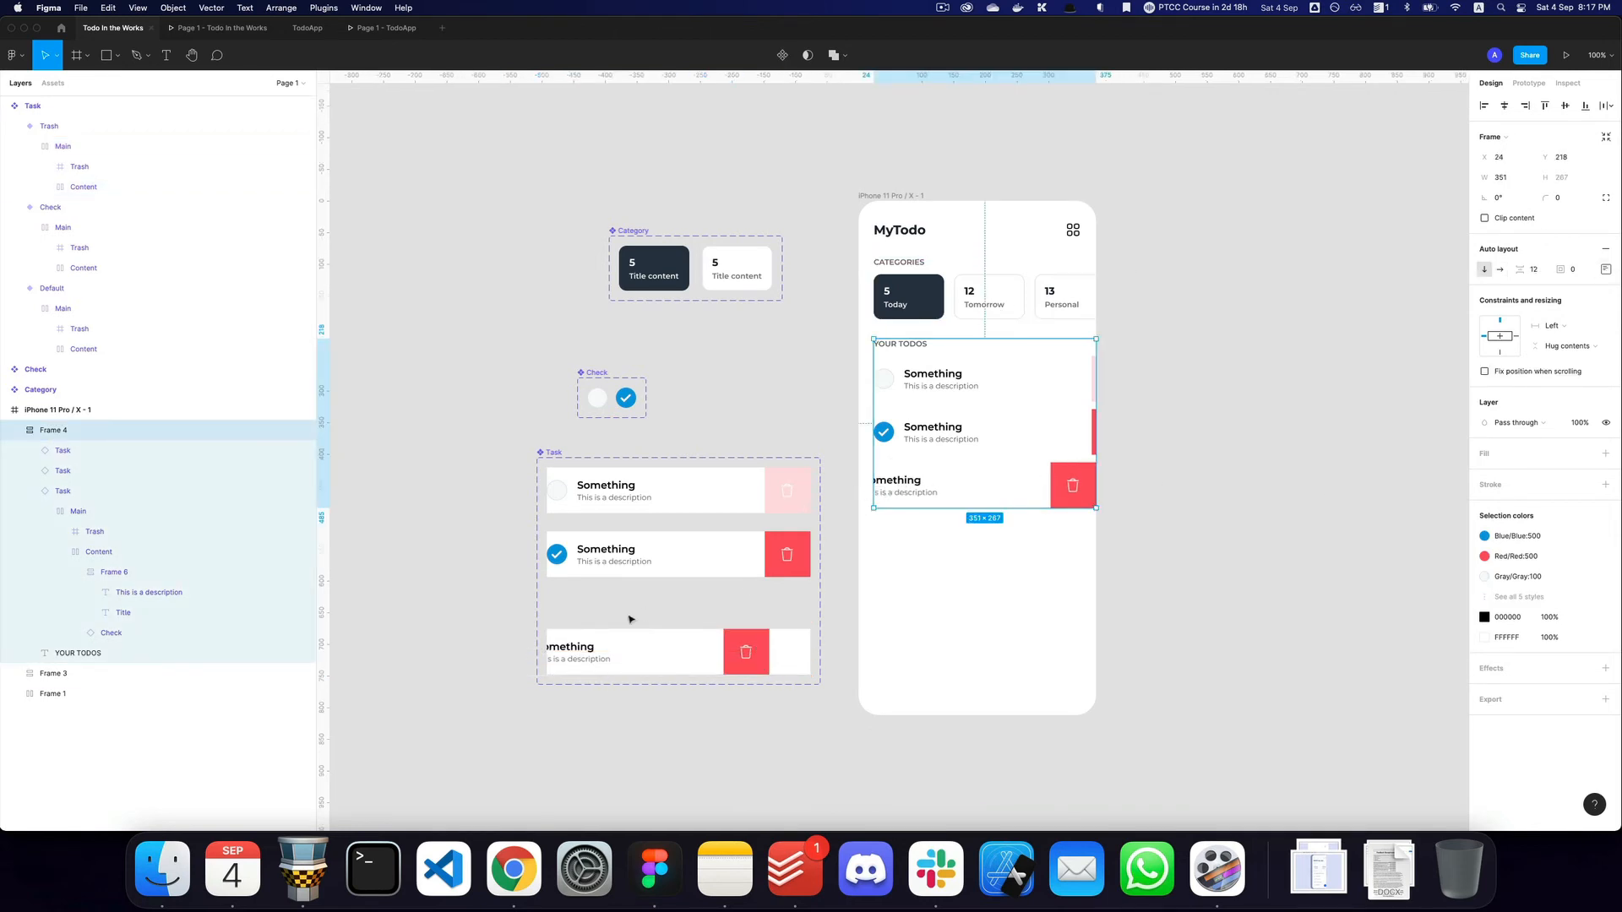
pyautogui.click(613, 644)
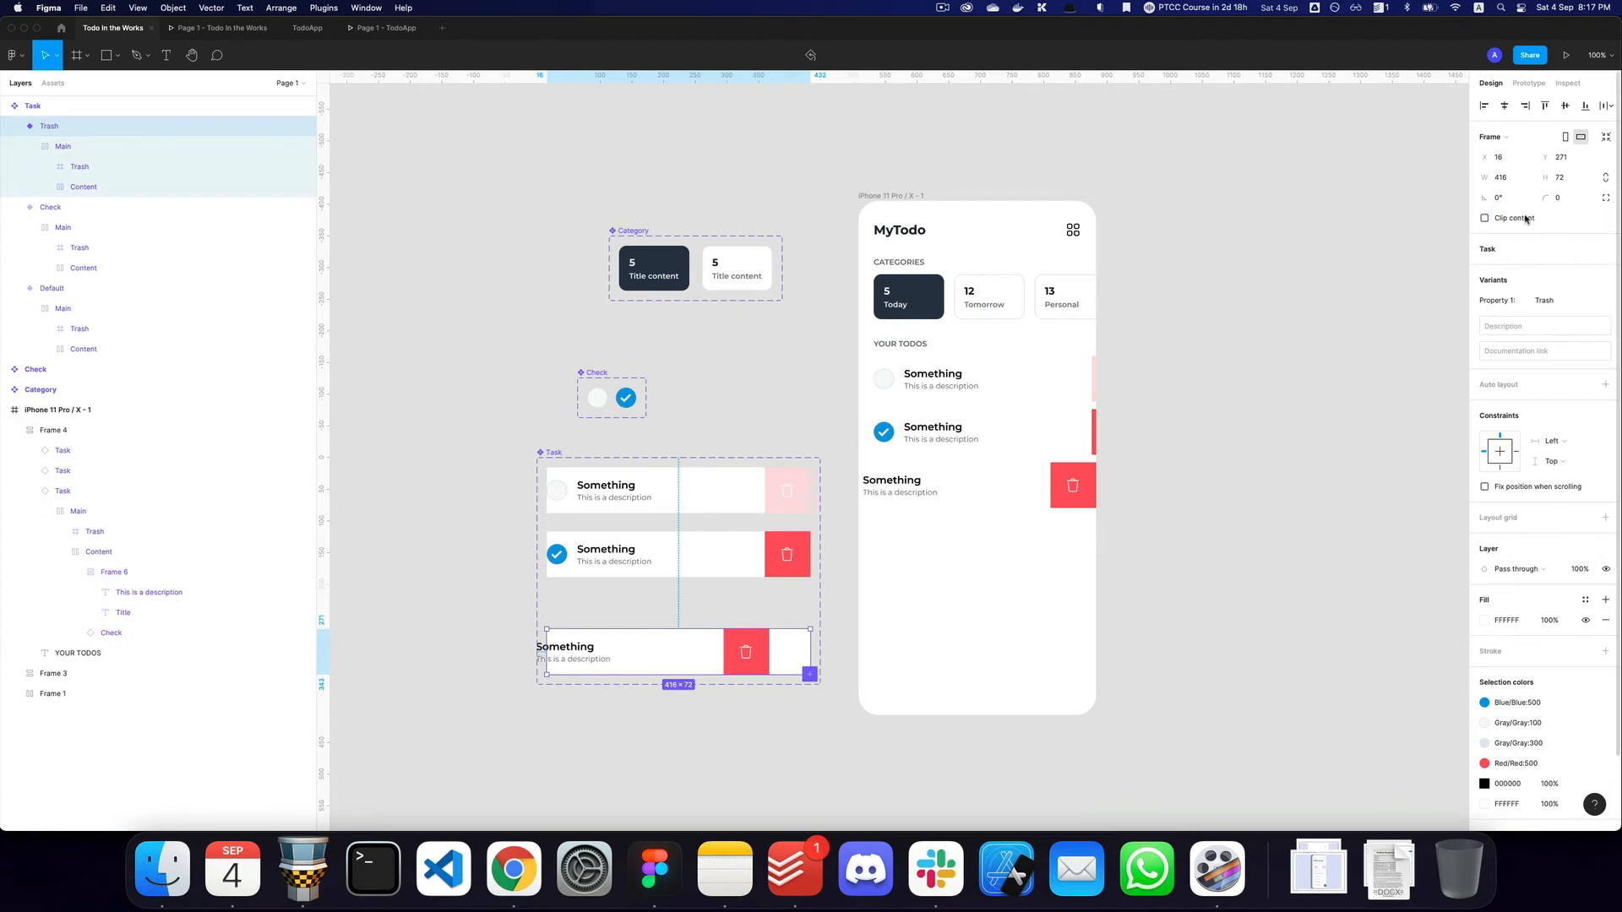
pyautogui.click(1102, 448)
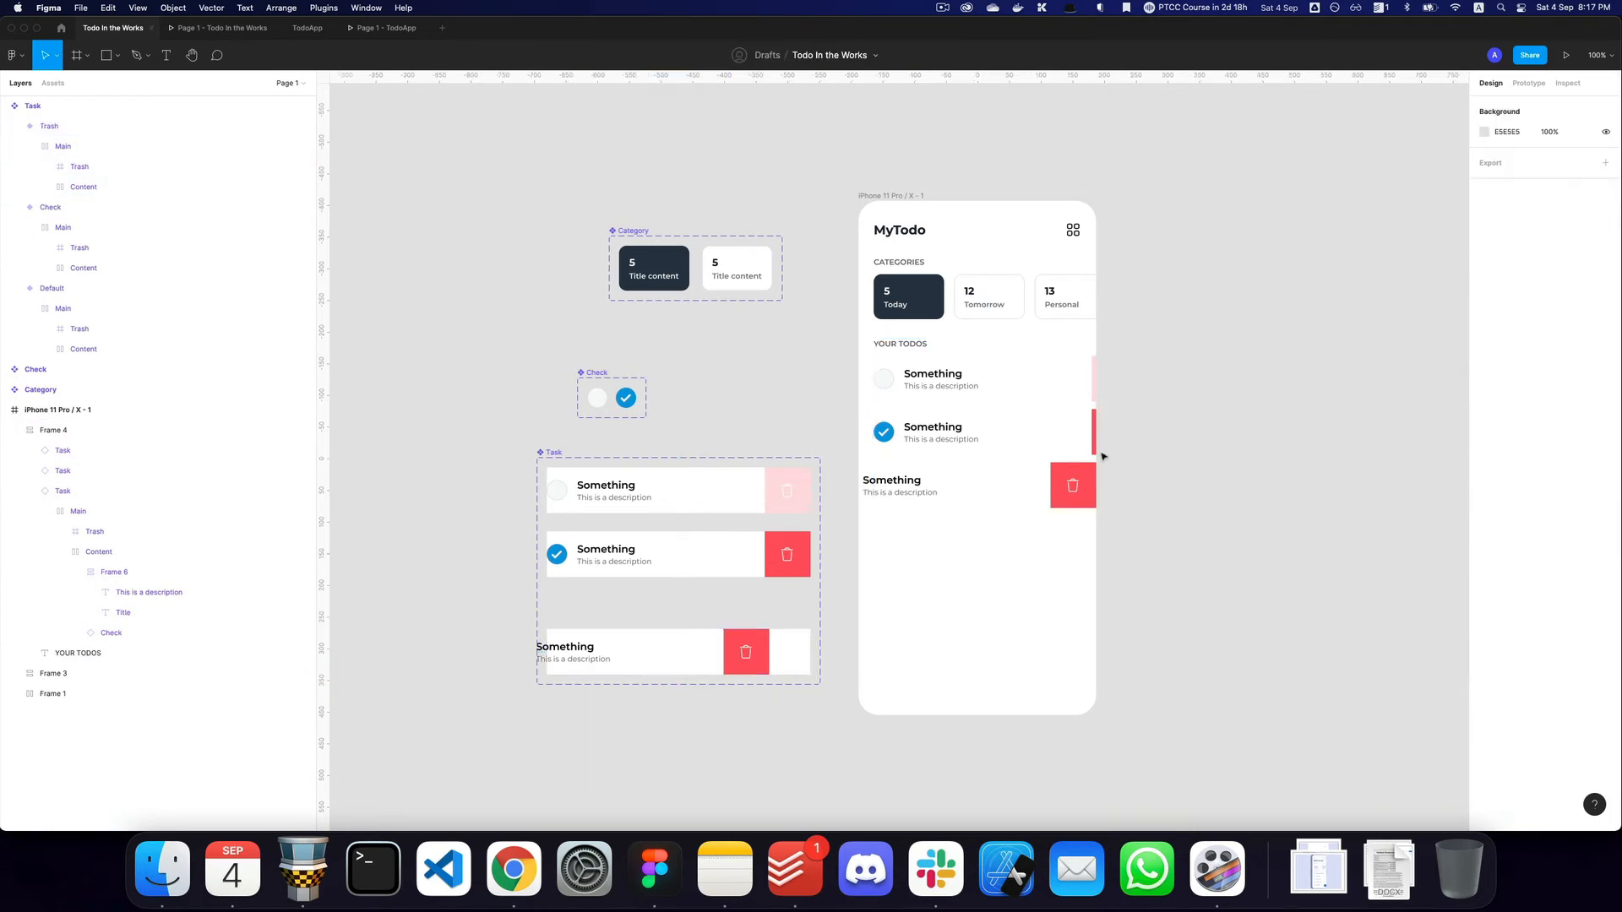
# Connect the Default variant to the Trash variant with a Change to interaction triggered on drag.
pyautogui.click(581, 507)
pyautogui.click(1529, 83)
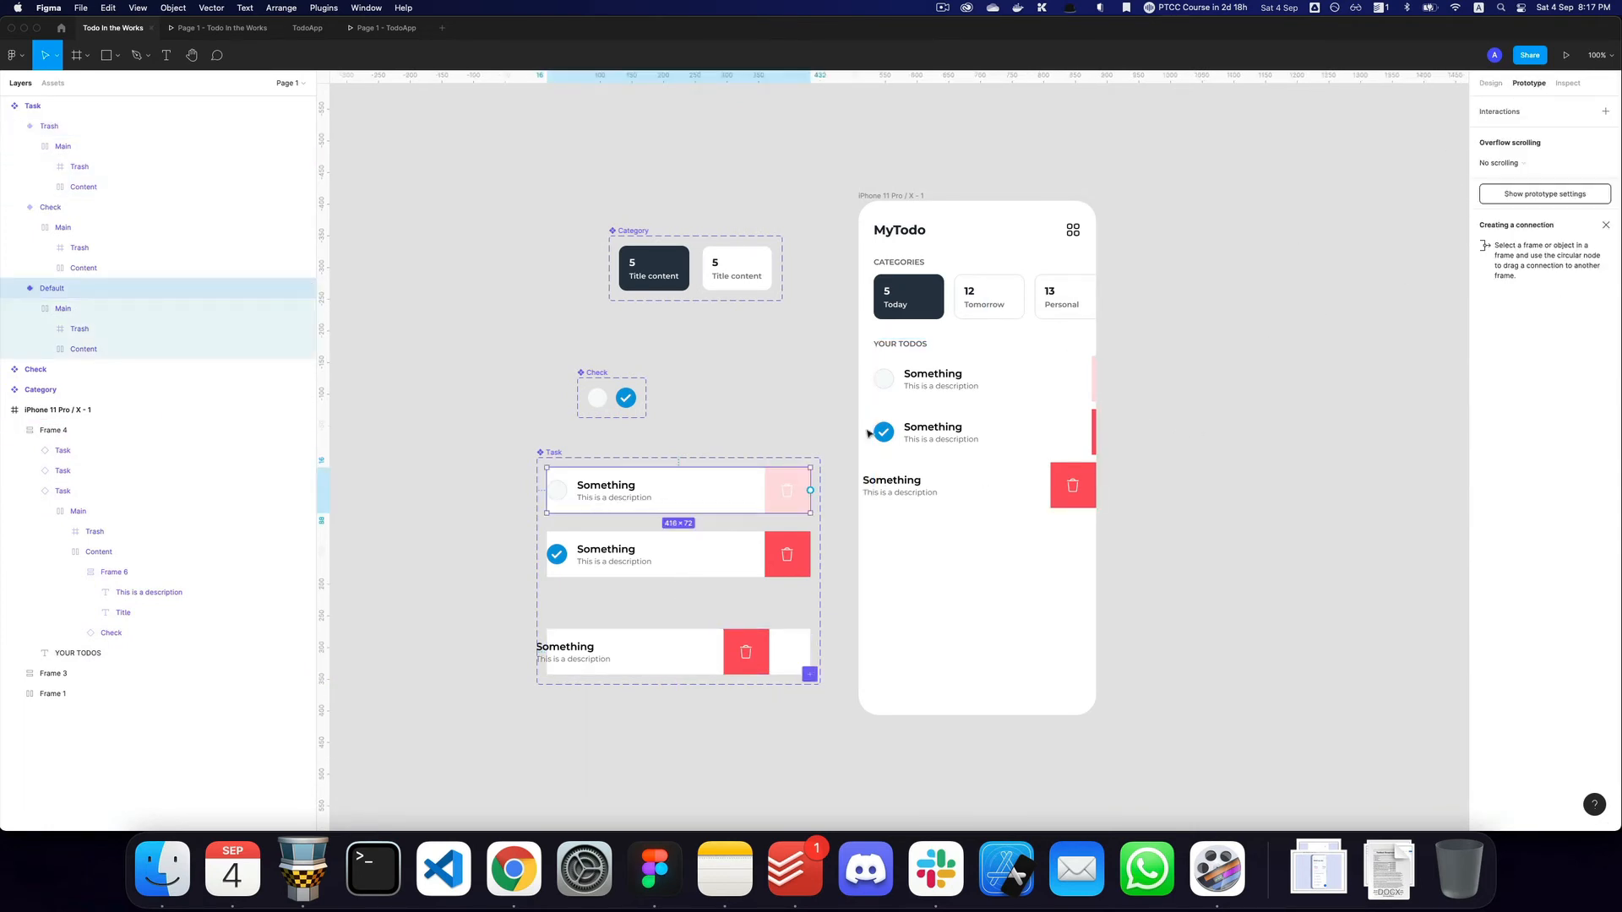
pyautogui.moveTo(810, 491); pyautogui.dragTo(714, 659)
pyautogui.click(1357, 163)
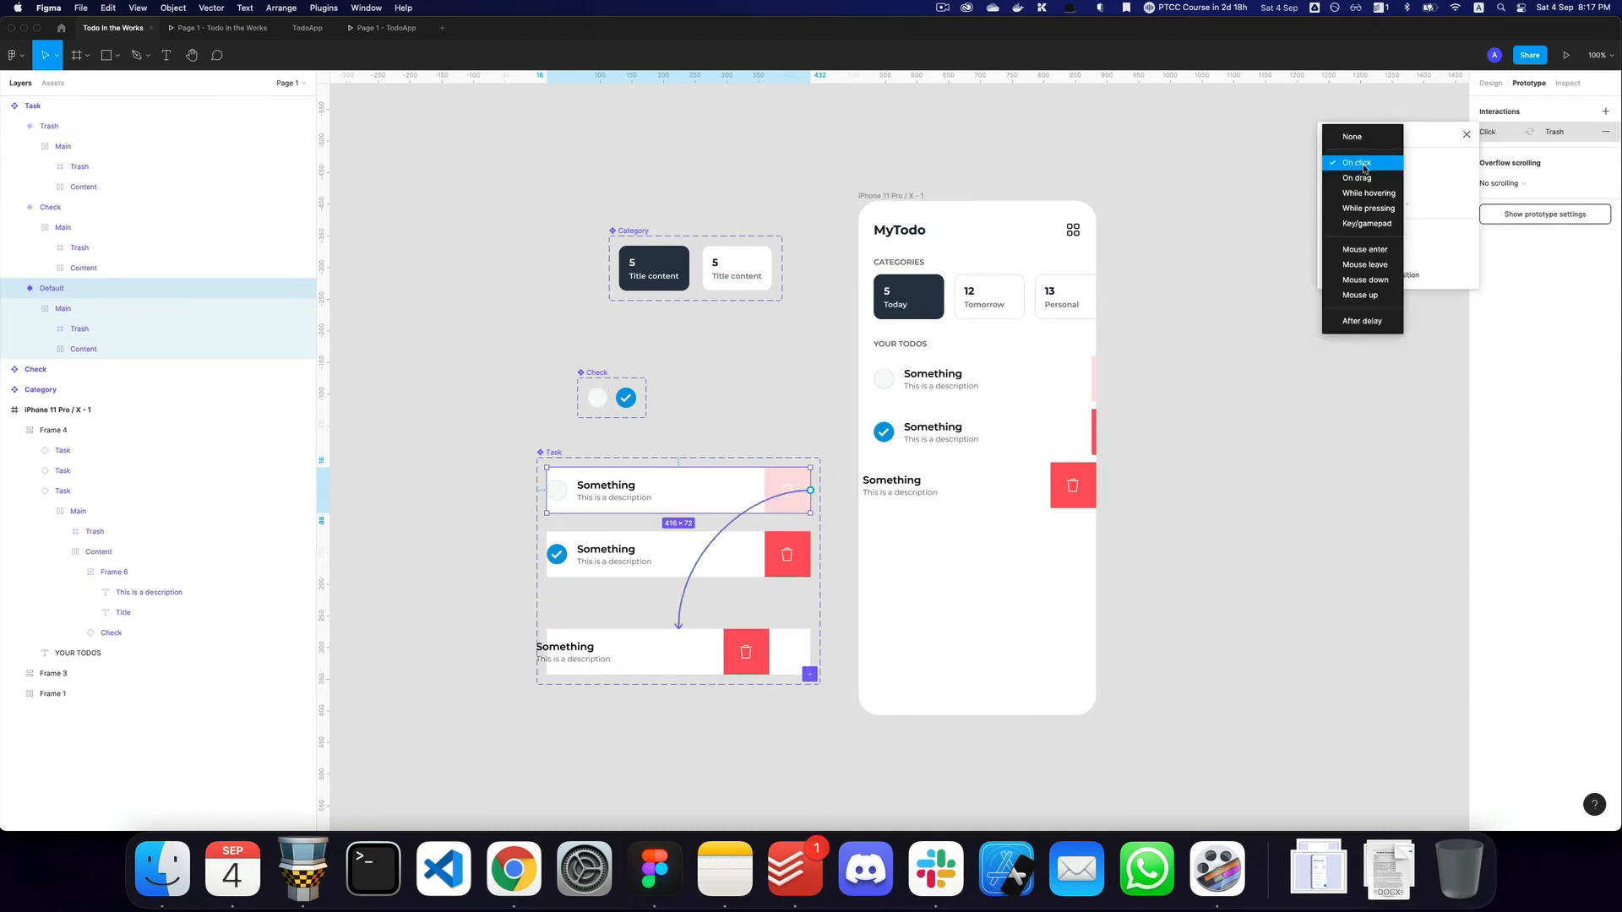
pyautogui.click(1374, 181)
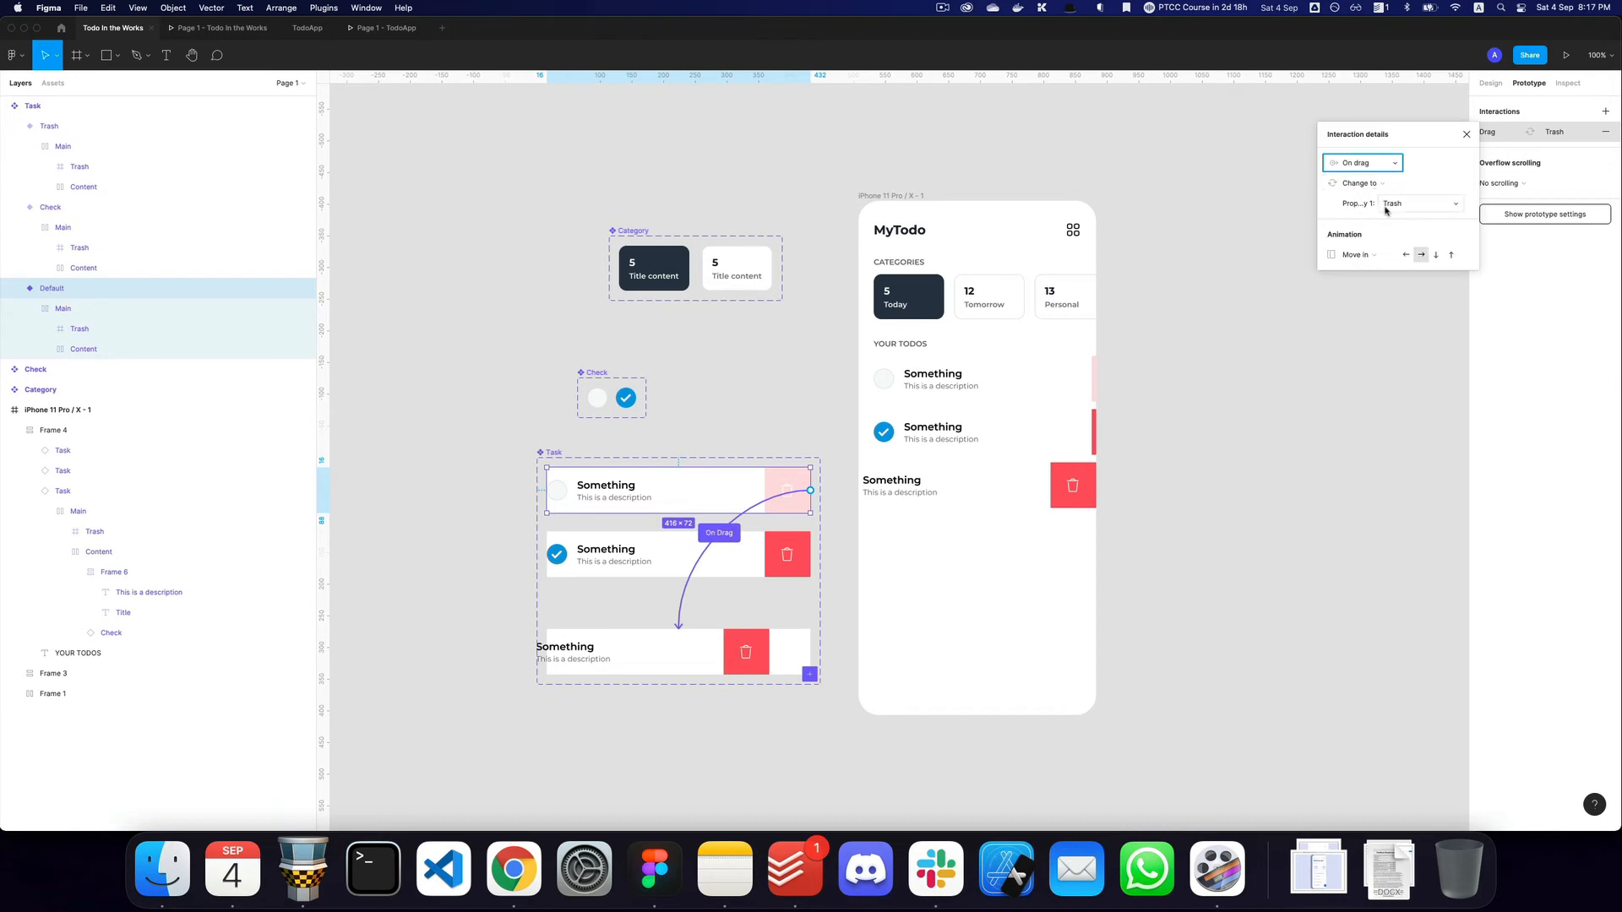
# Reopen the prototype preview and set the Default-to-Trash drag interaction's animation to Smart animate.
pyautogui.press('super')
pyautogui.press('super+3')
pyautogui.press('super+w')
pyautogui.press('shift+super+t')
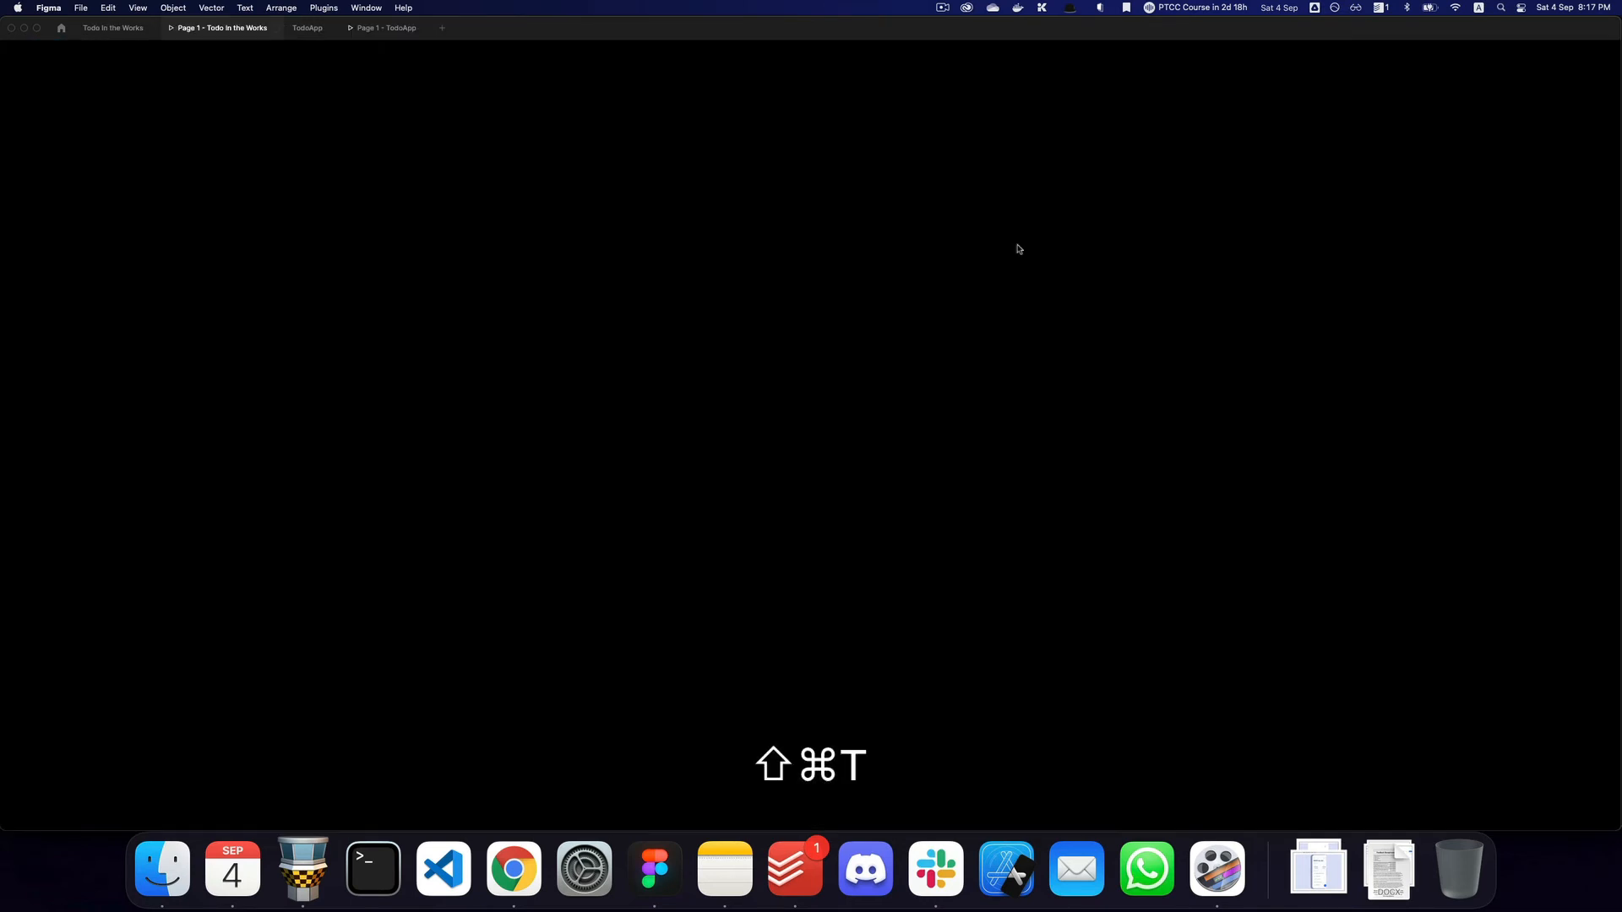
pyautogui.press('super+2')
pyautogui.click(1383, 255)
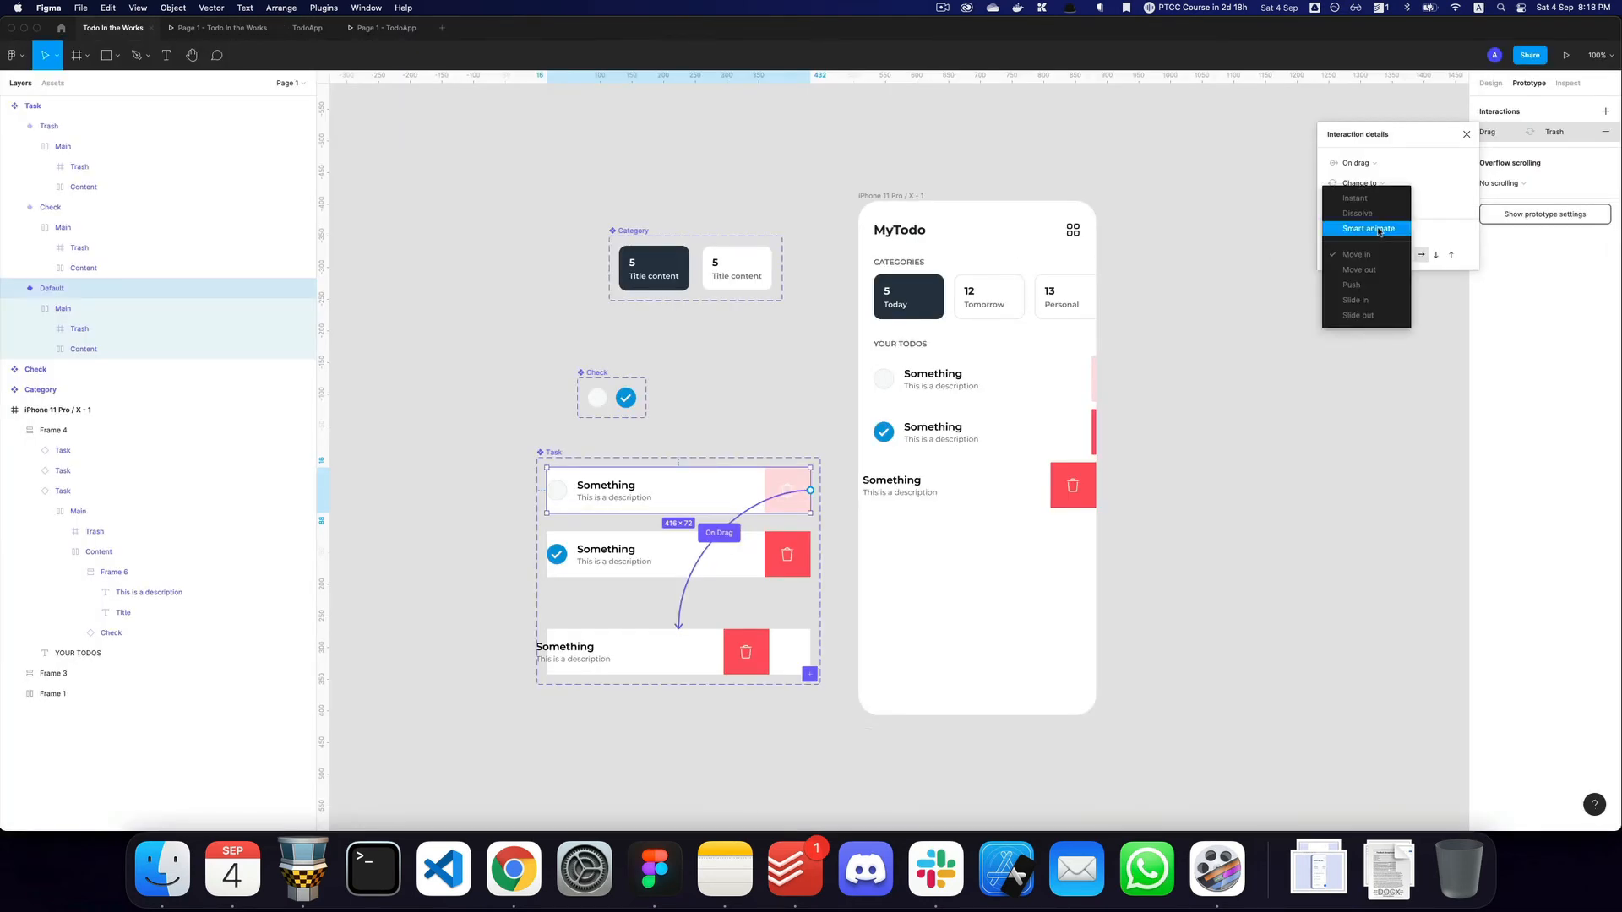
pyautogui.click(1396, 253)
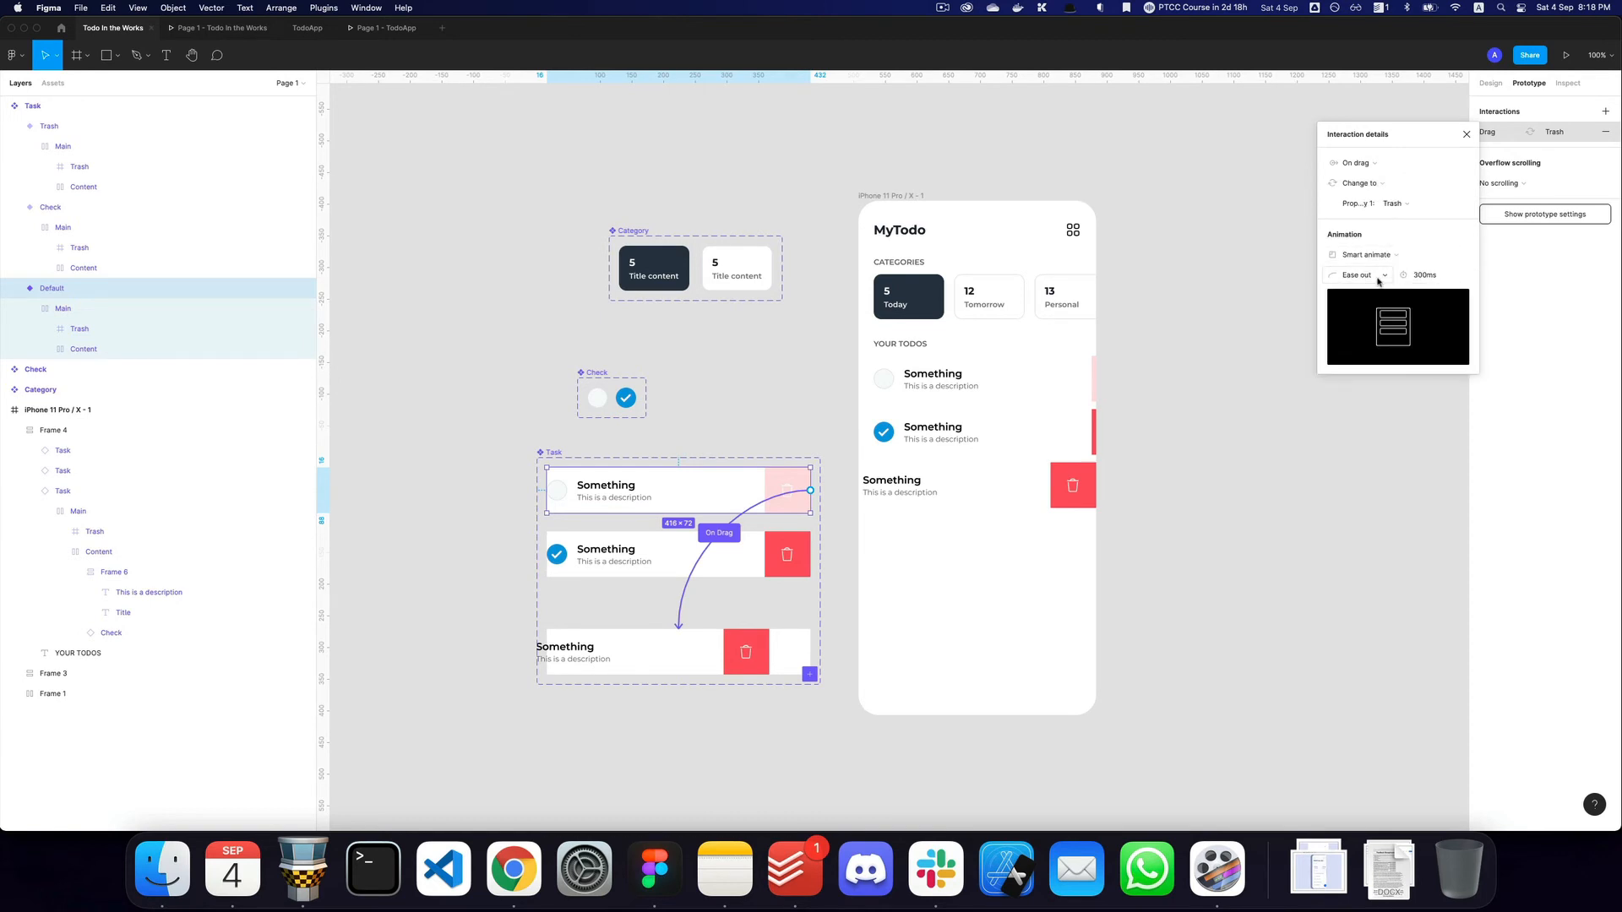
# Test swiping the first task left in the prototype preview, restarting it between tries, and return to the design file.
pyautogui.press('super+3')
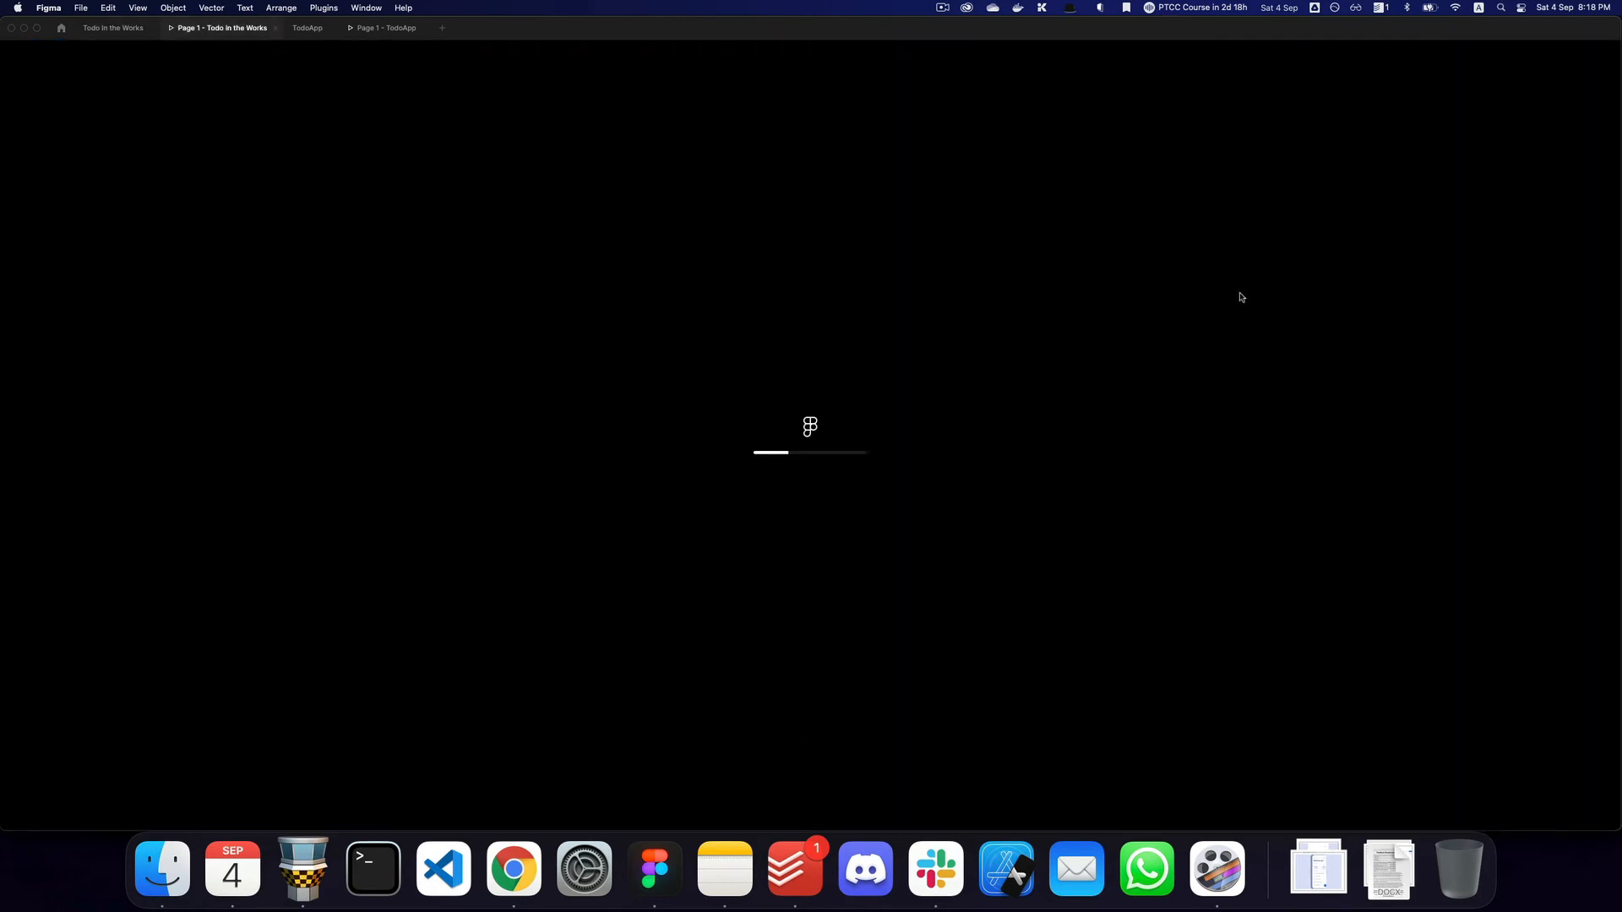
pyautogui.press('r')
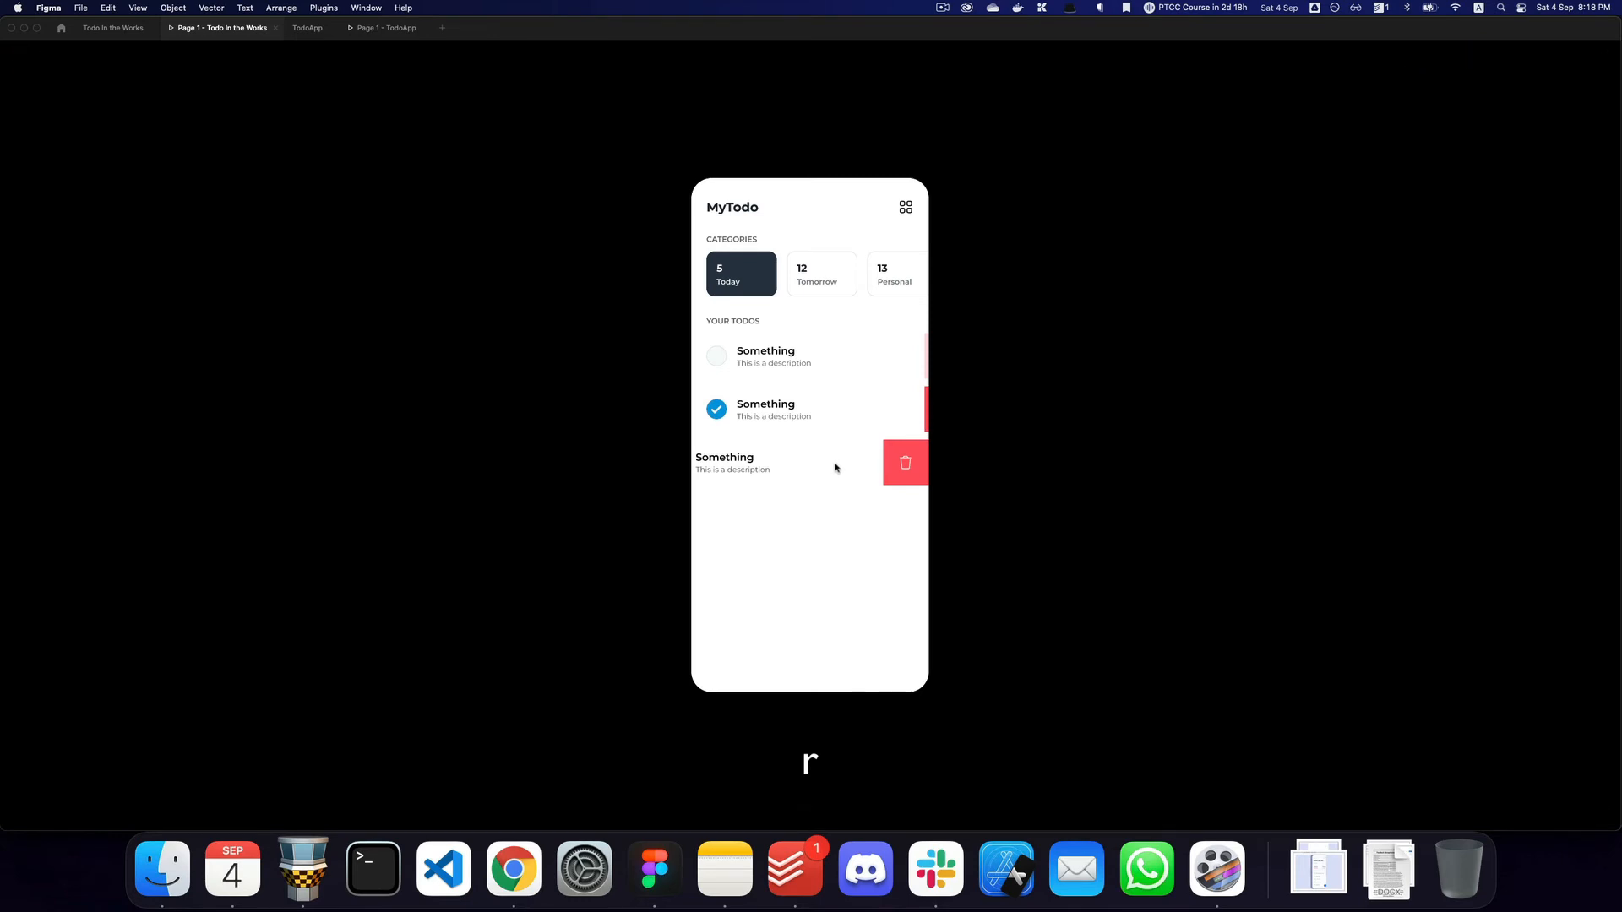
pyautogui.moveTo(821, 363); pyautogui.dragTo(718, 361)
pyautogui.press('r')
pyautogui.press('r')
pyautogui.press('r')
pyautogui.moveTo(847, 358); pyautogui.dragTo(778, 362)
pyautogui.press('r')
pyautogui.press('super+2')
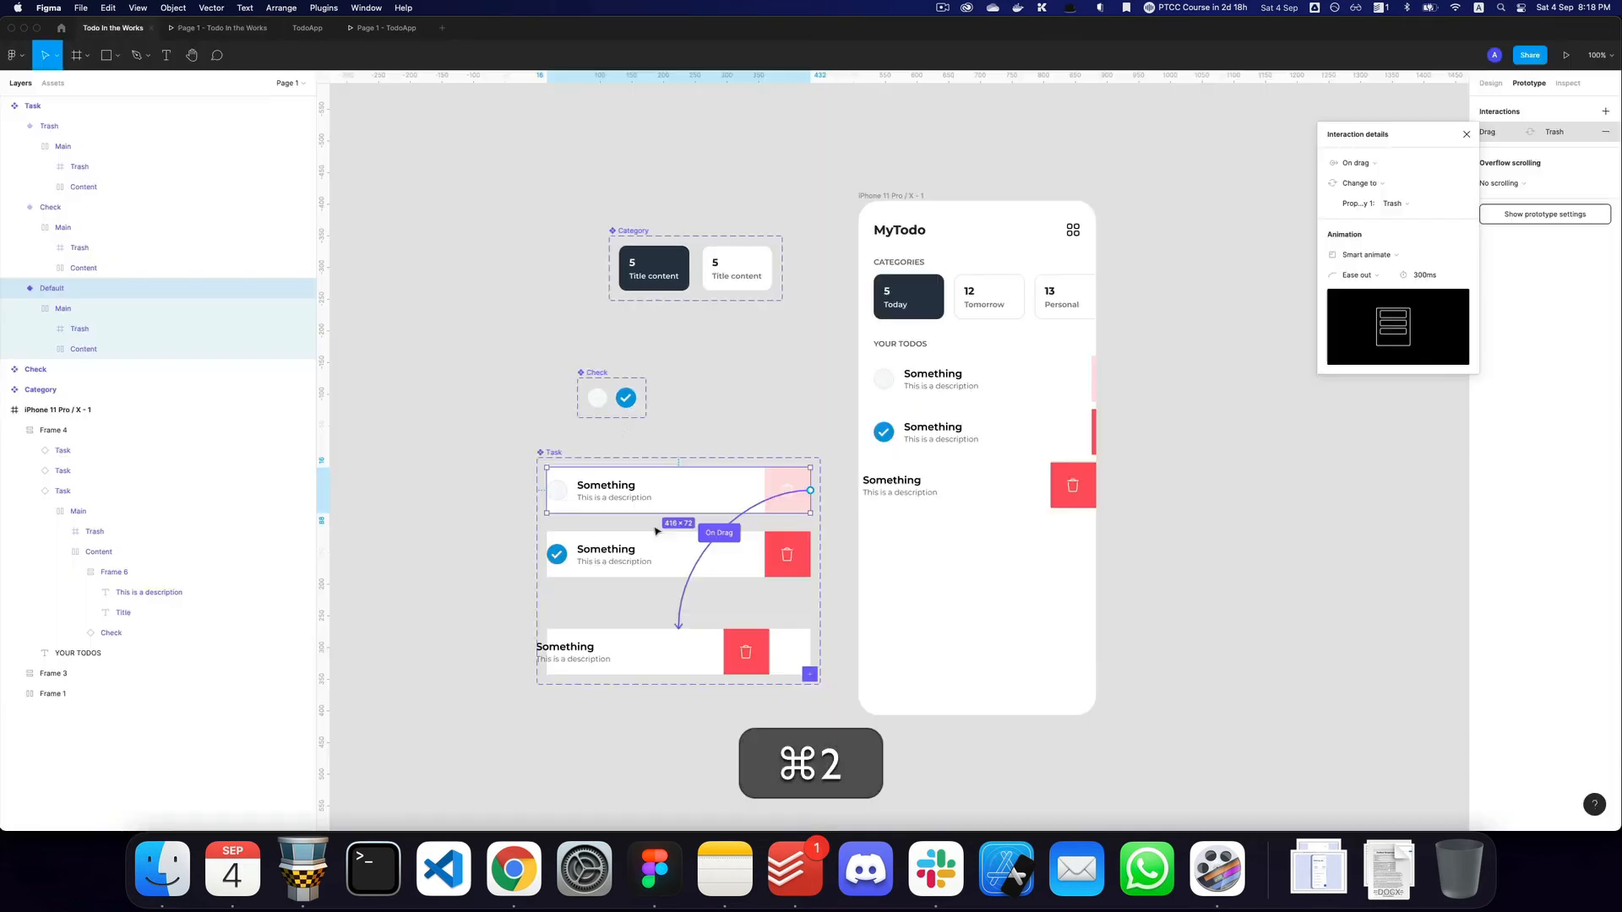
# Turn off content clipping on the Default and Check variants.
pyautogui.click(1490, 83)
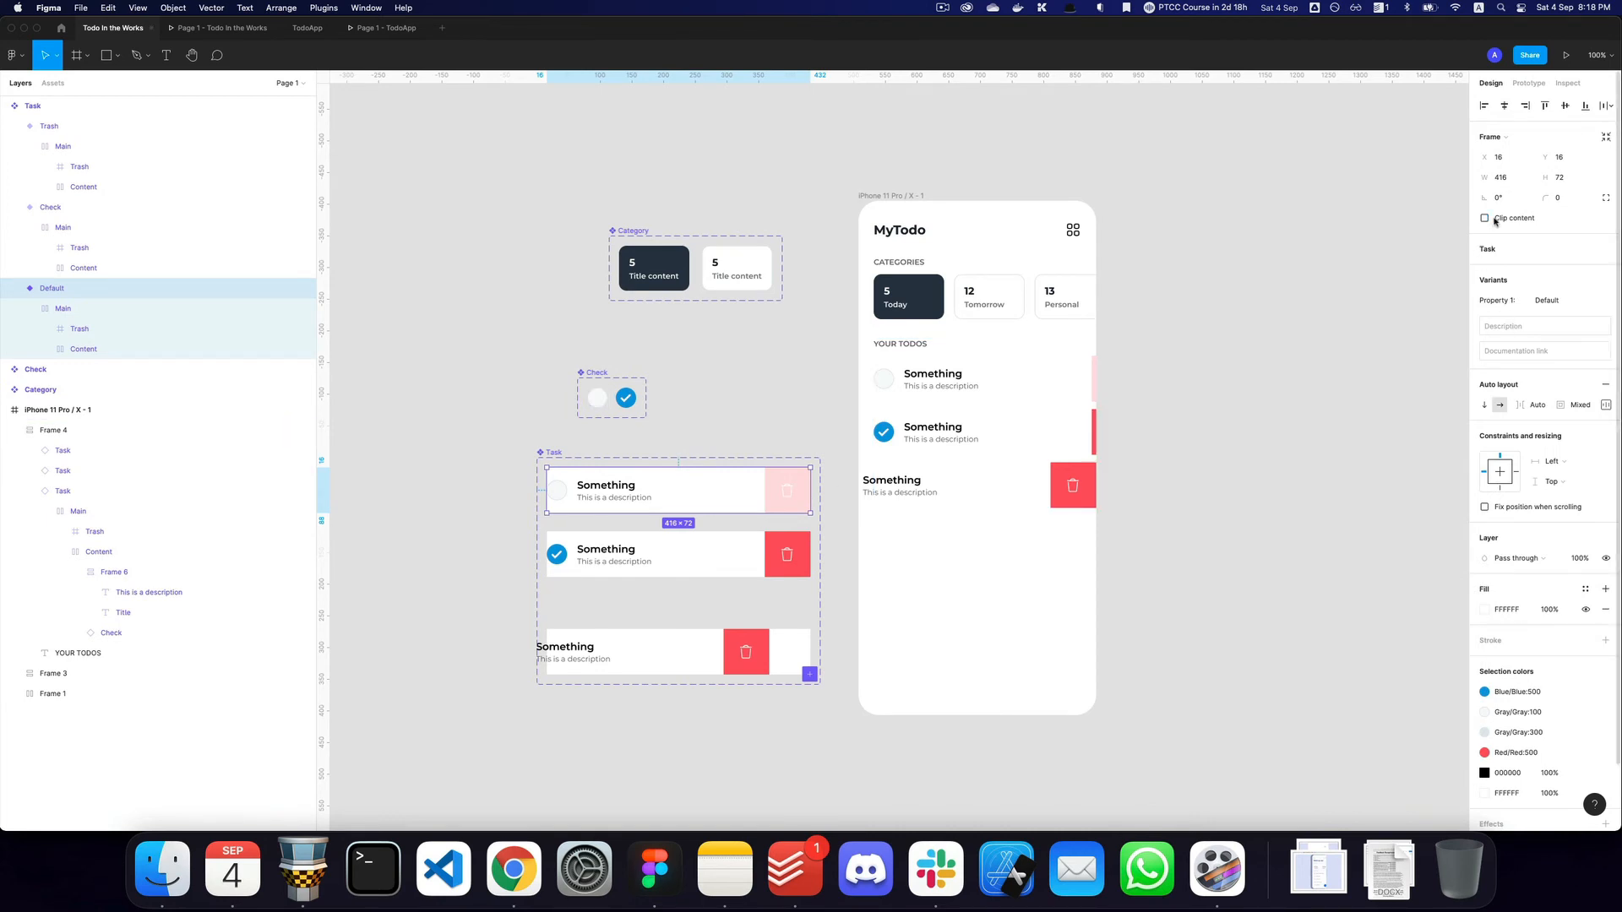
pyautogui.click(577, 562)
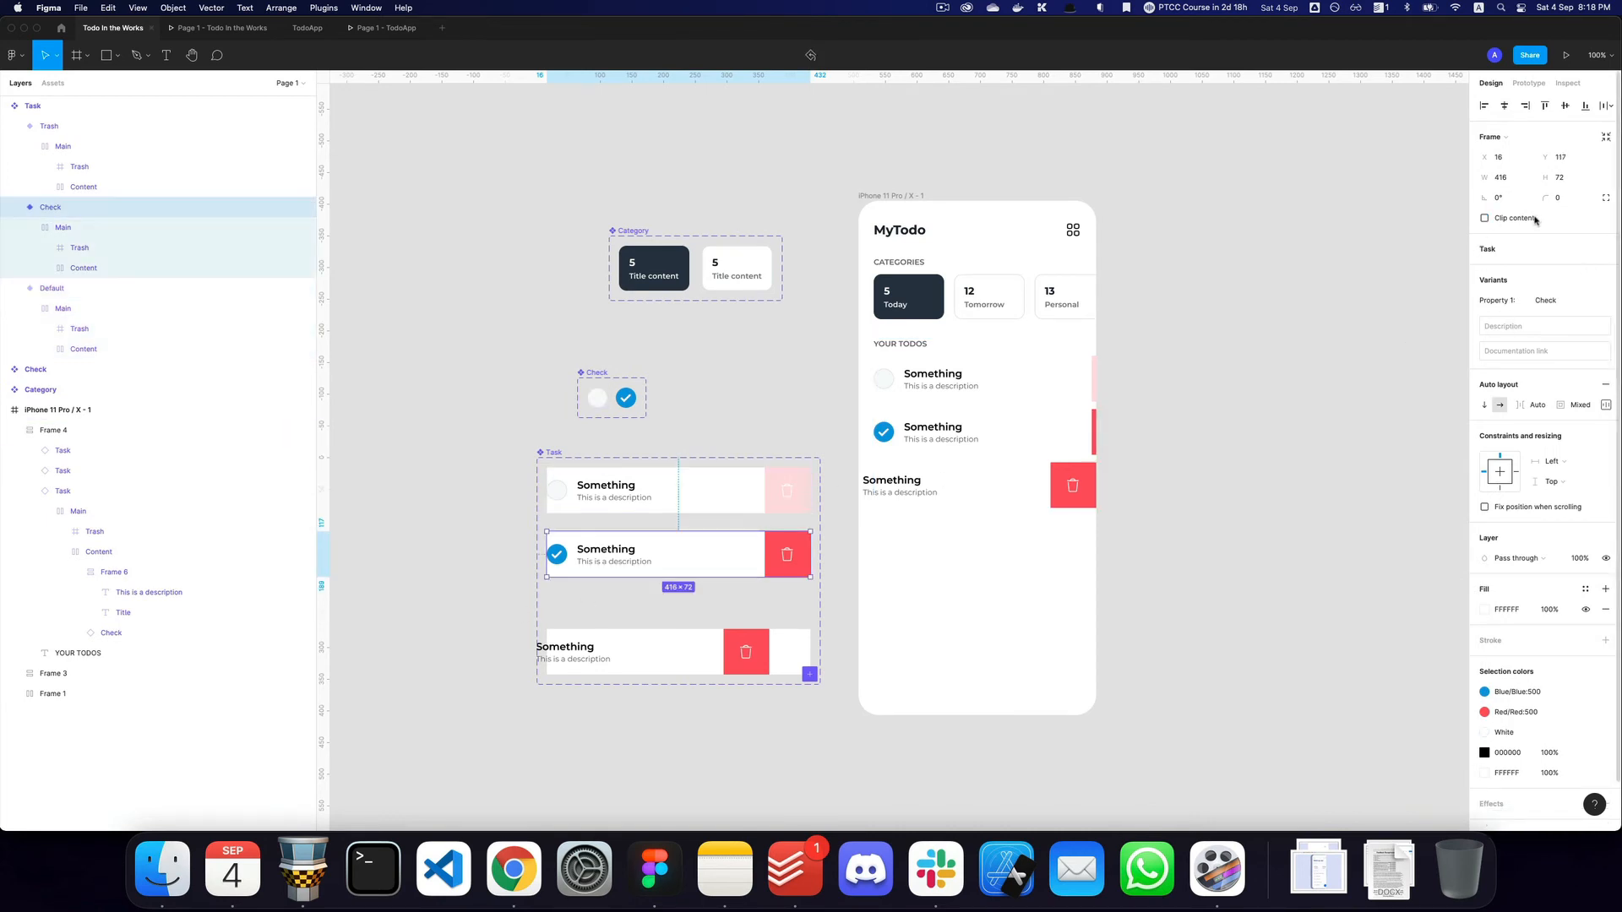
# Restart the prototype preview, test the first task's left swipe again and return to the design file.
pyautogui.press('cmd+3')
pyautogui.press('cmd+r')
pyautogui.press('r')
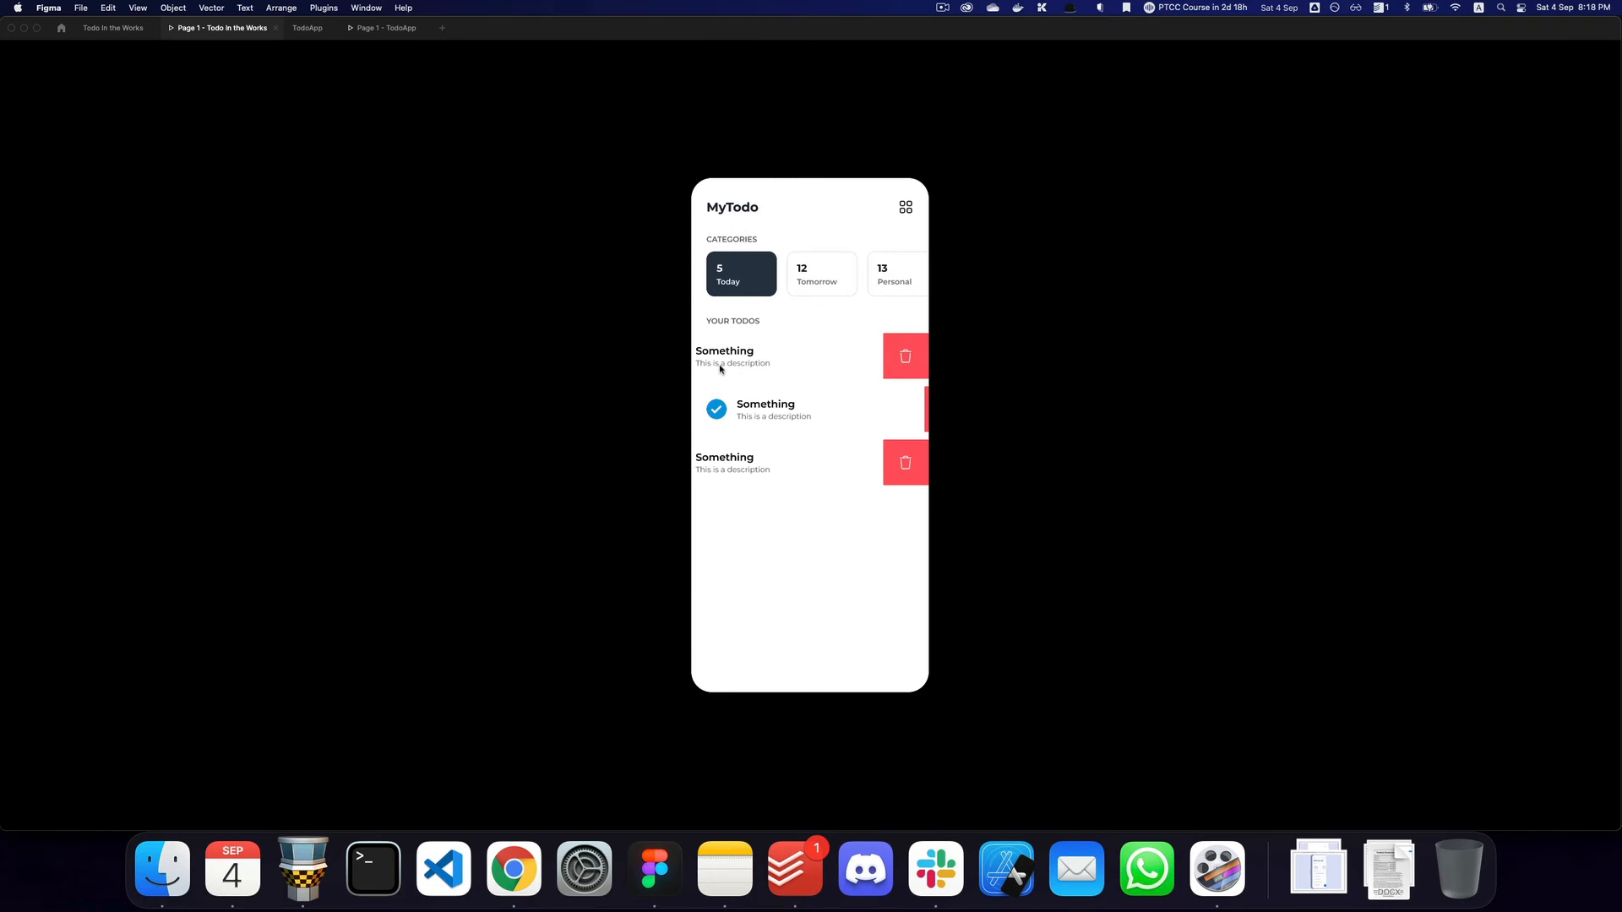
pyautogui.press('super+2')
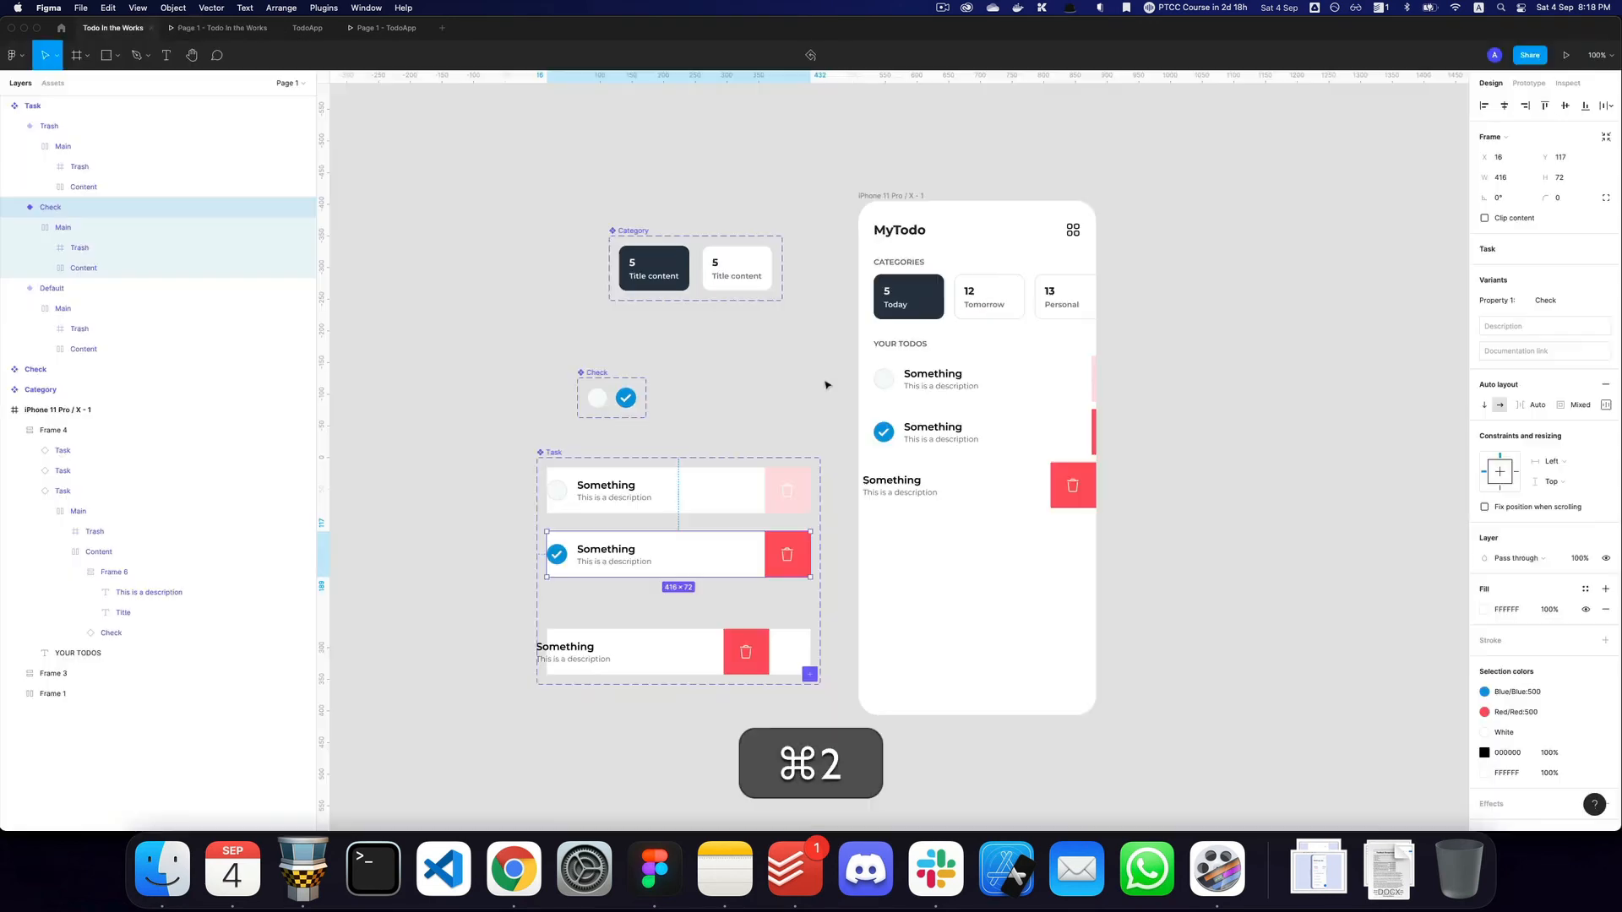
# Add an On drag interaction to the Trash variant that changes it to Default with Smart animate.
pyautogui.click(720, 621)
pyautogui.hotkey('shift', 'e')
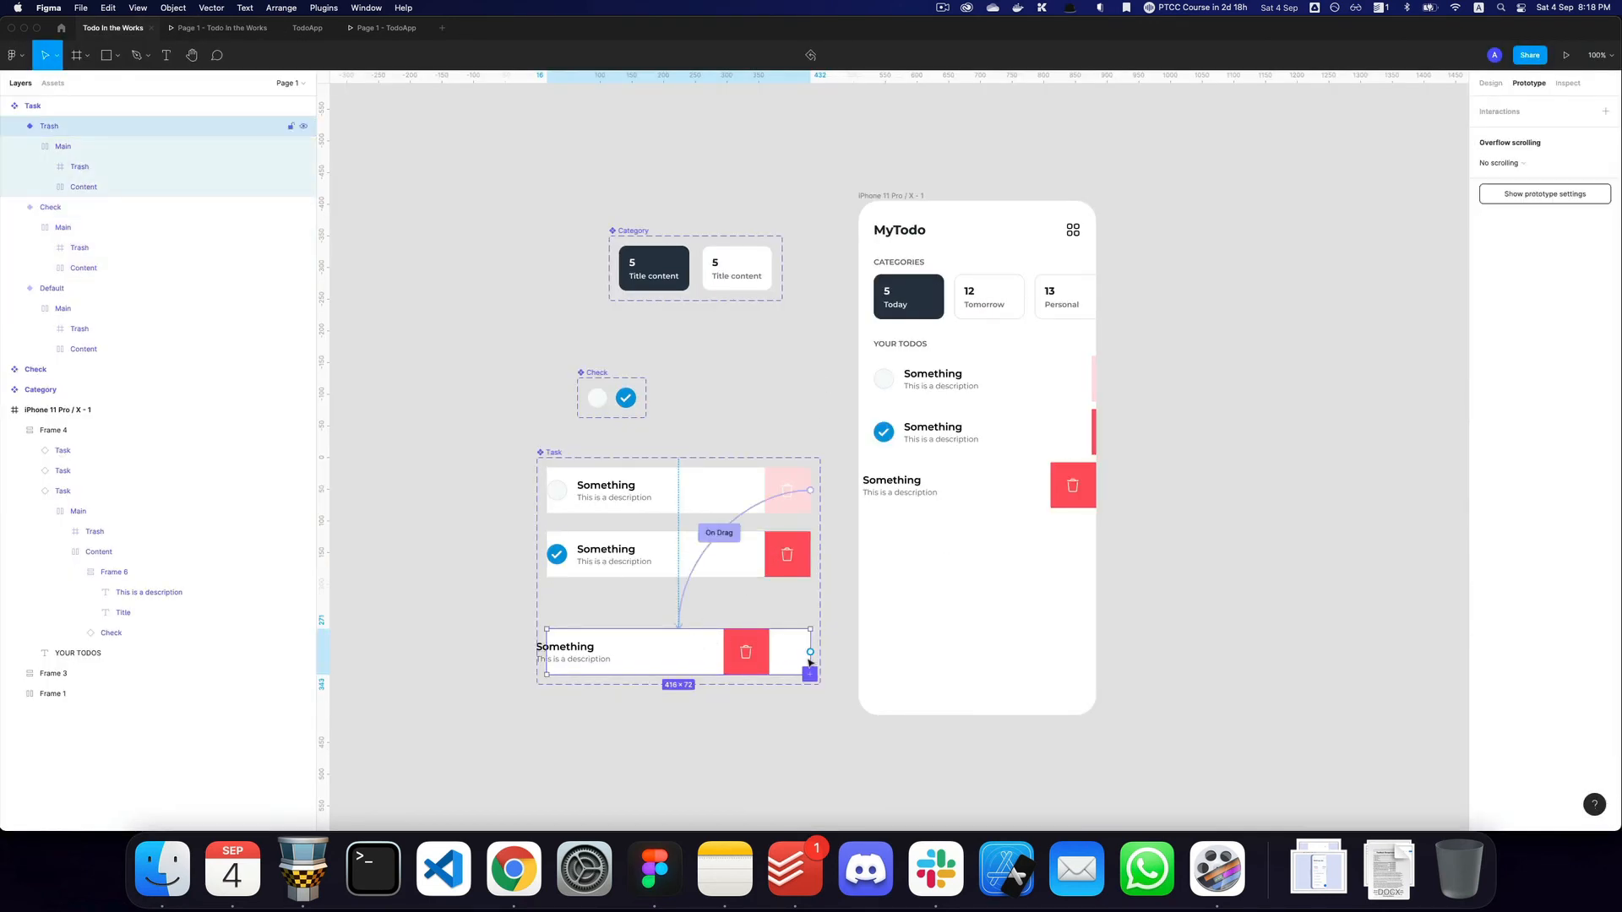
pyautogui.moveTo(811, 651); pyautogui.dragTo(768, 479)
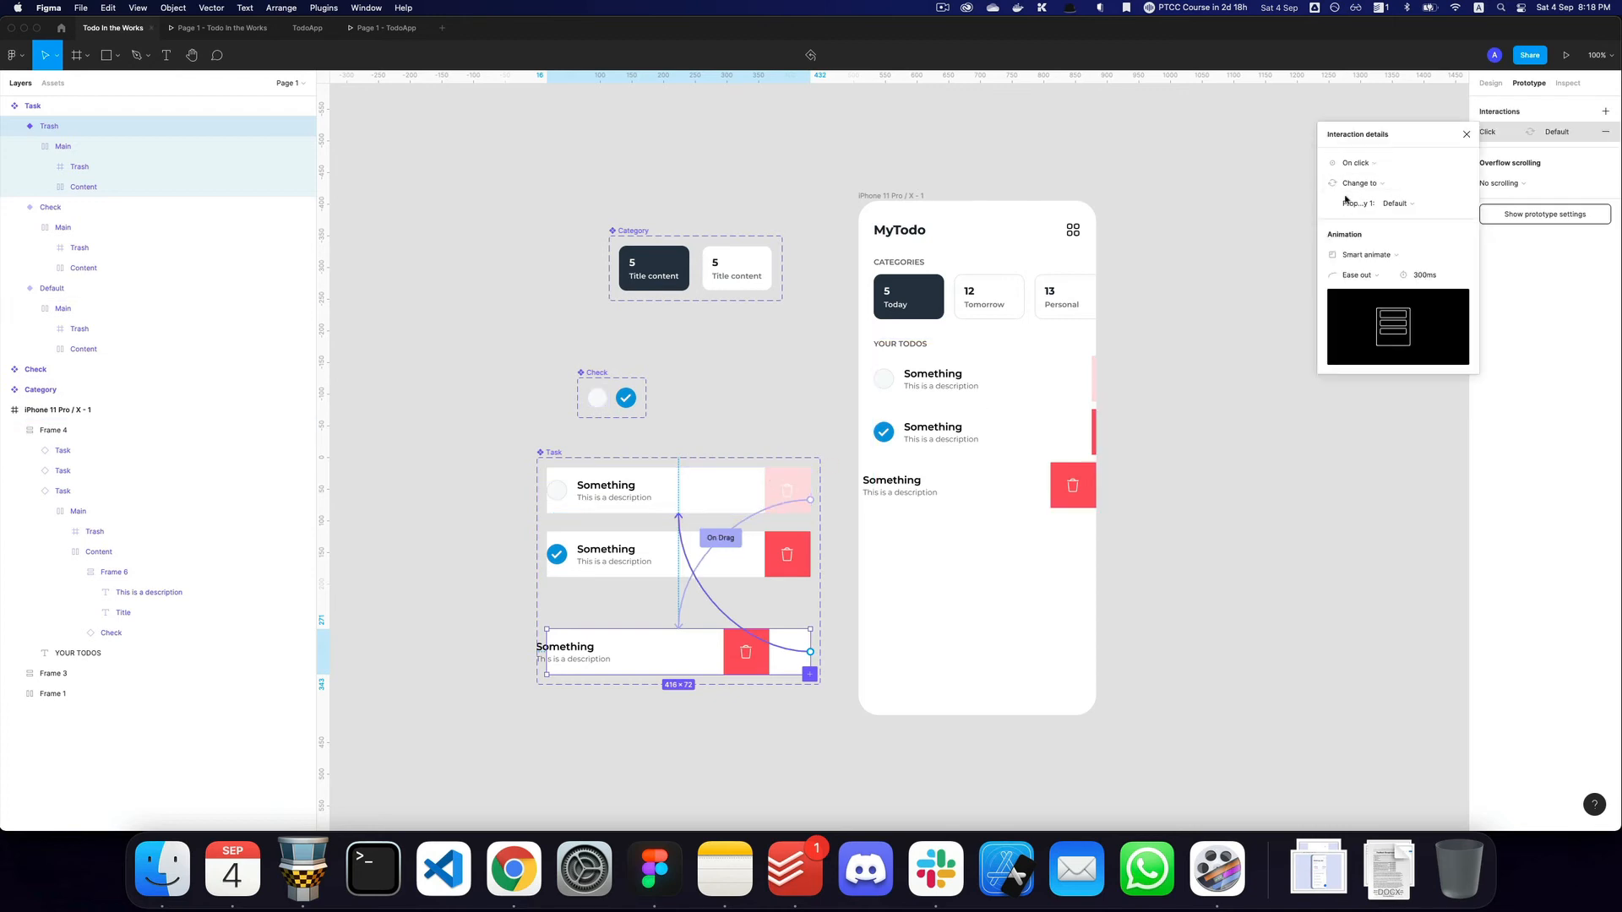
pyautogui.click(1367, 163)
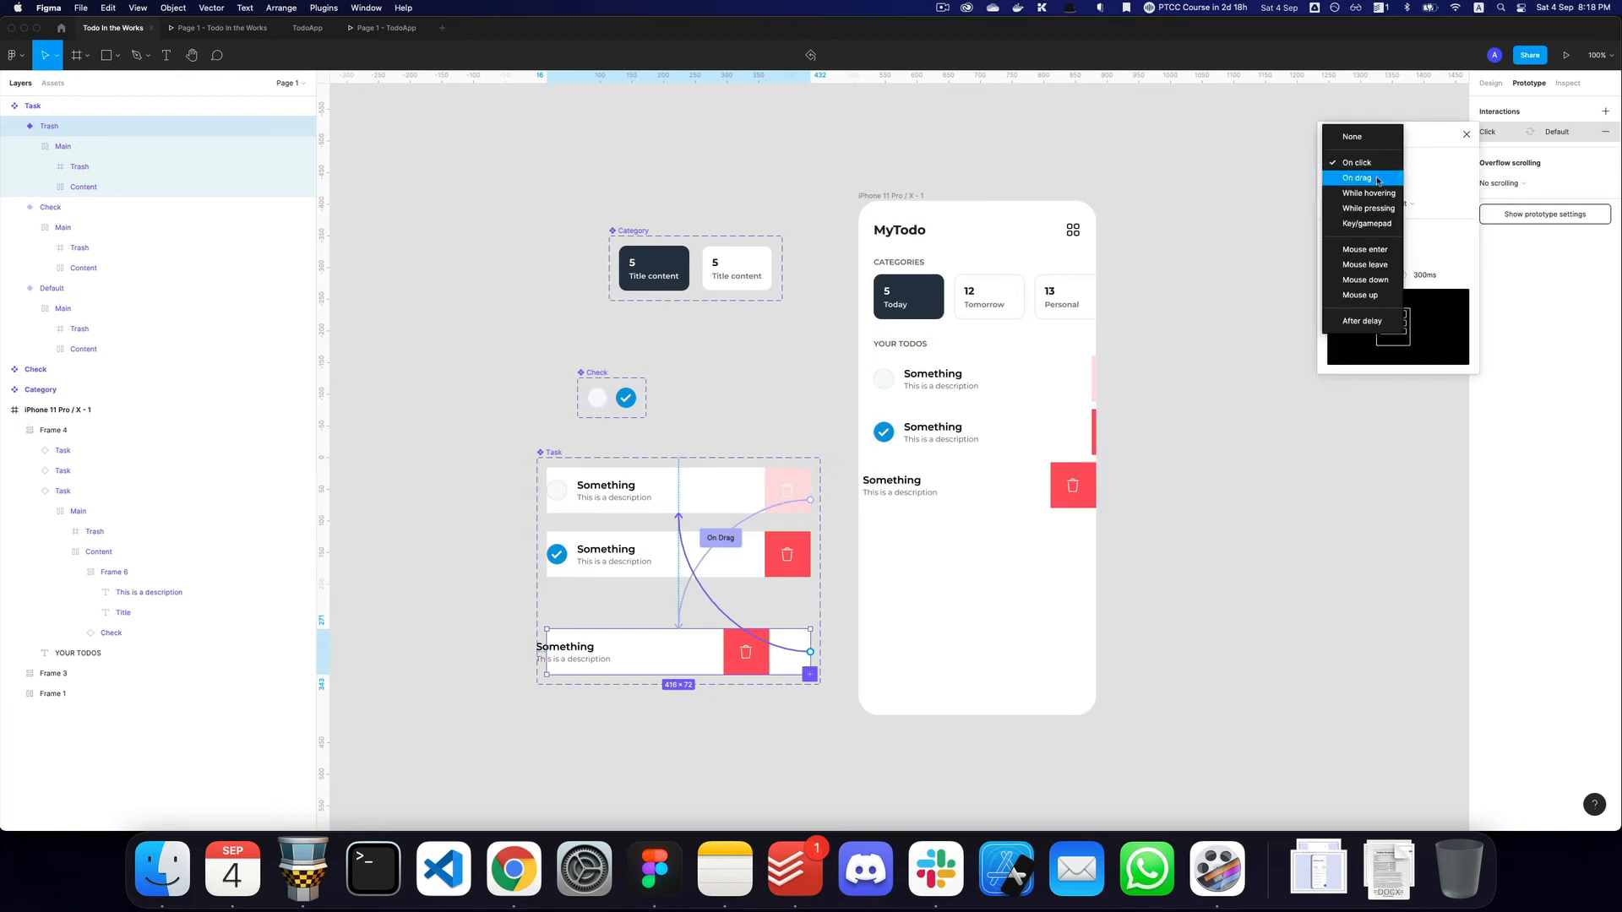
pyautogui.click(1378, 180)
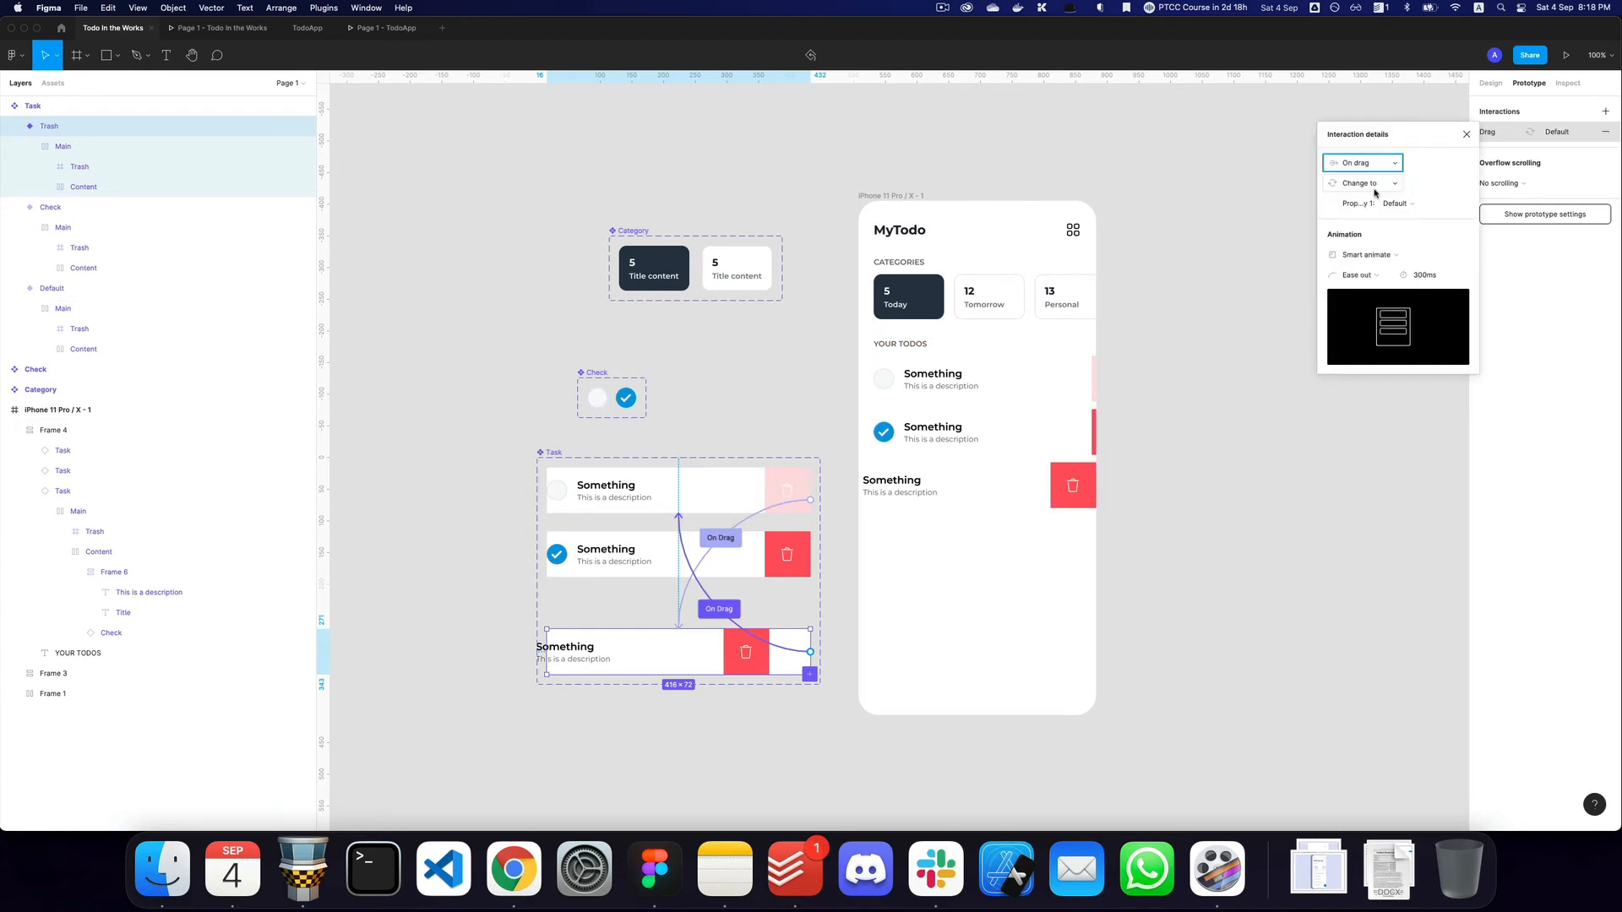
# Restart the prototype preview, test swiping the first and third tasks right, and return to the design file.
pyautogui.press('super+3')
pyautogui.press('r')
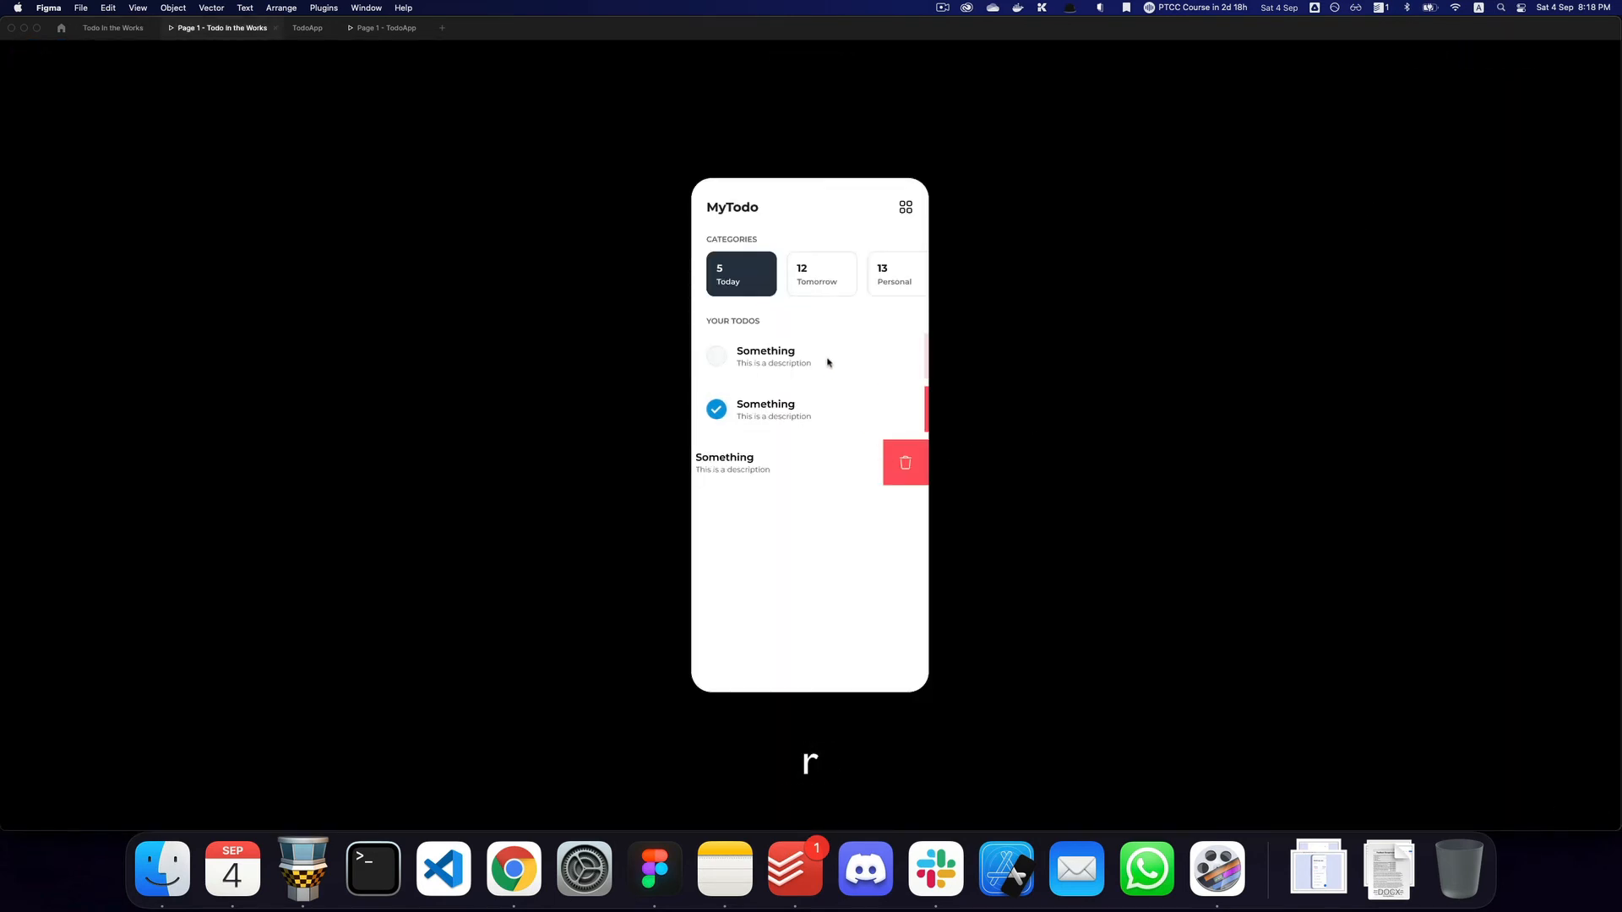
pyautogui.moveTo(830, 363); pyautogui.dragTo(897, 360)
pyautogui.moveTo(762, 463); pyautogui.dragTo(1031, 458)
pyautogui.press('super+2')
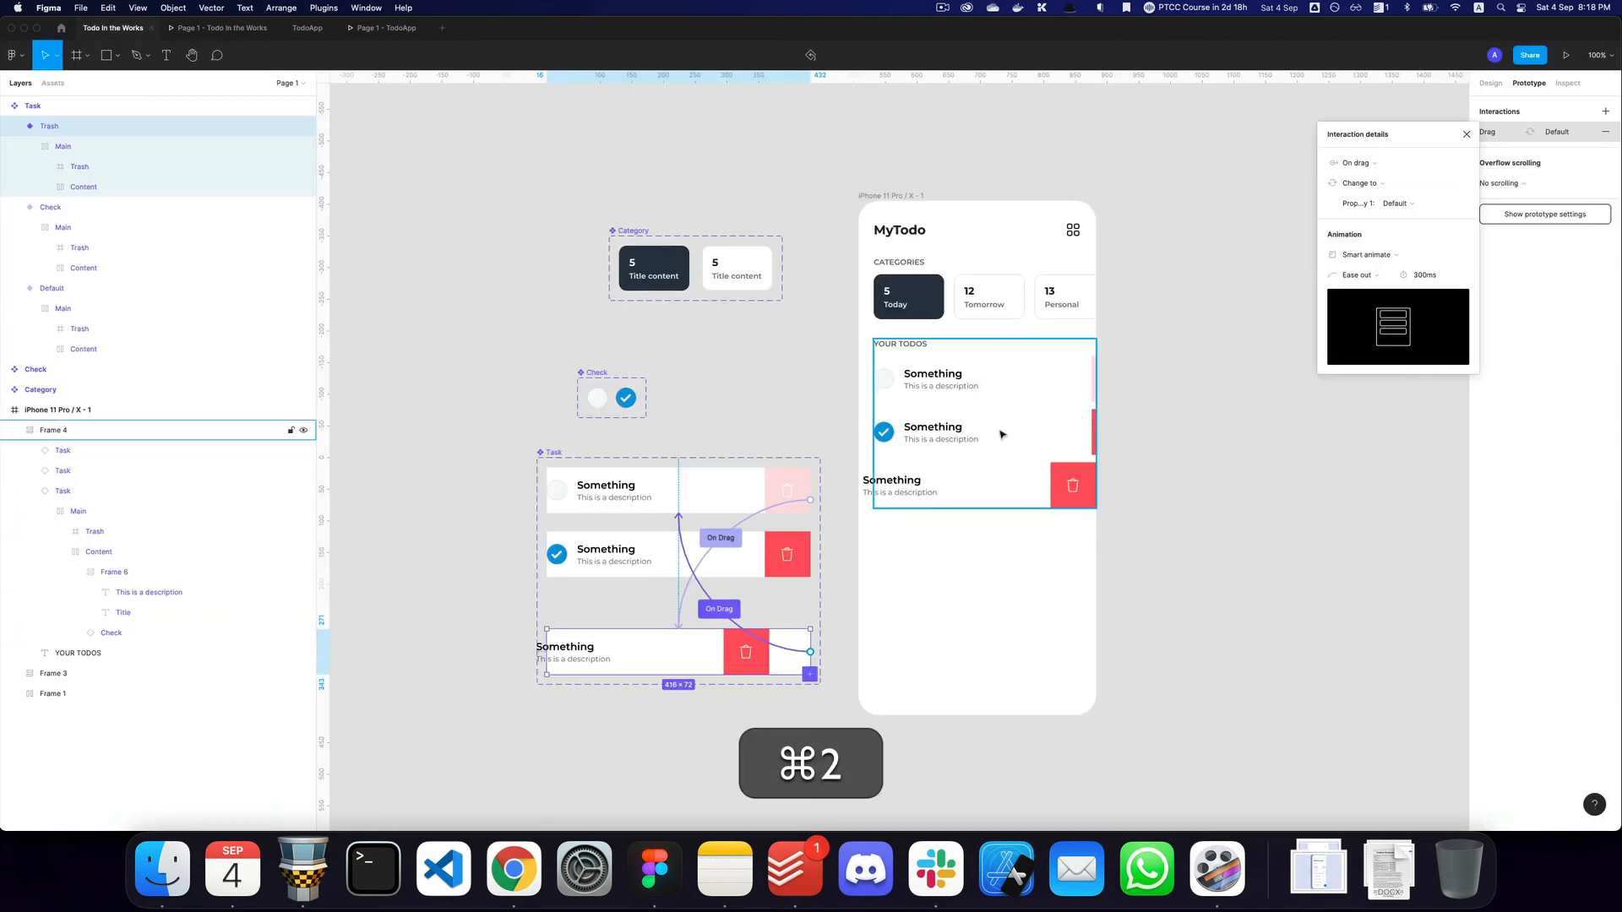
# Set the opacity of the Check variant's Trash frame to 20%, matching the Default variant's Trash frame.
pyautogui.click(792, 557)
pyautogui.click(792, 555)
pyautogui.press('1')
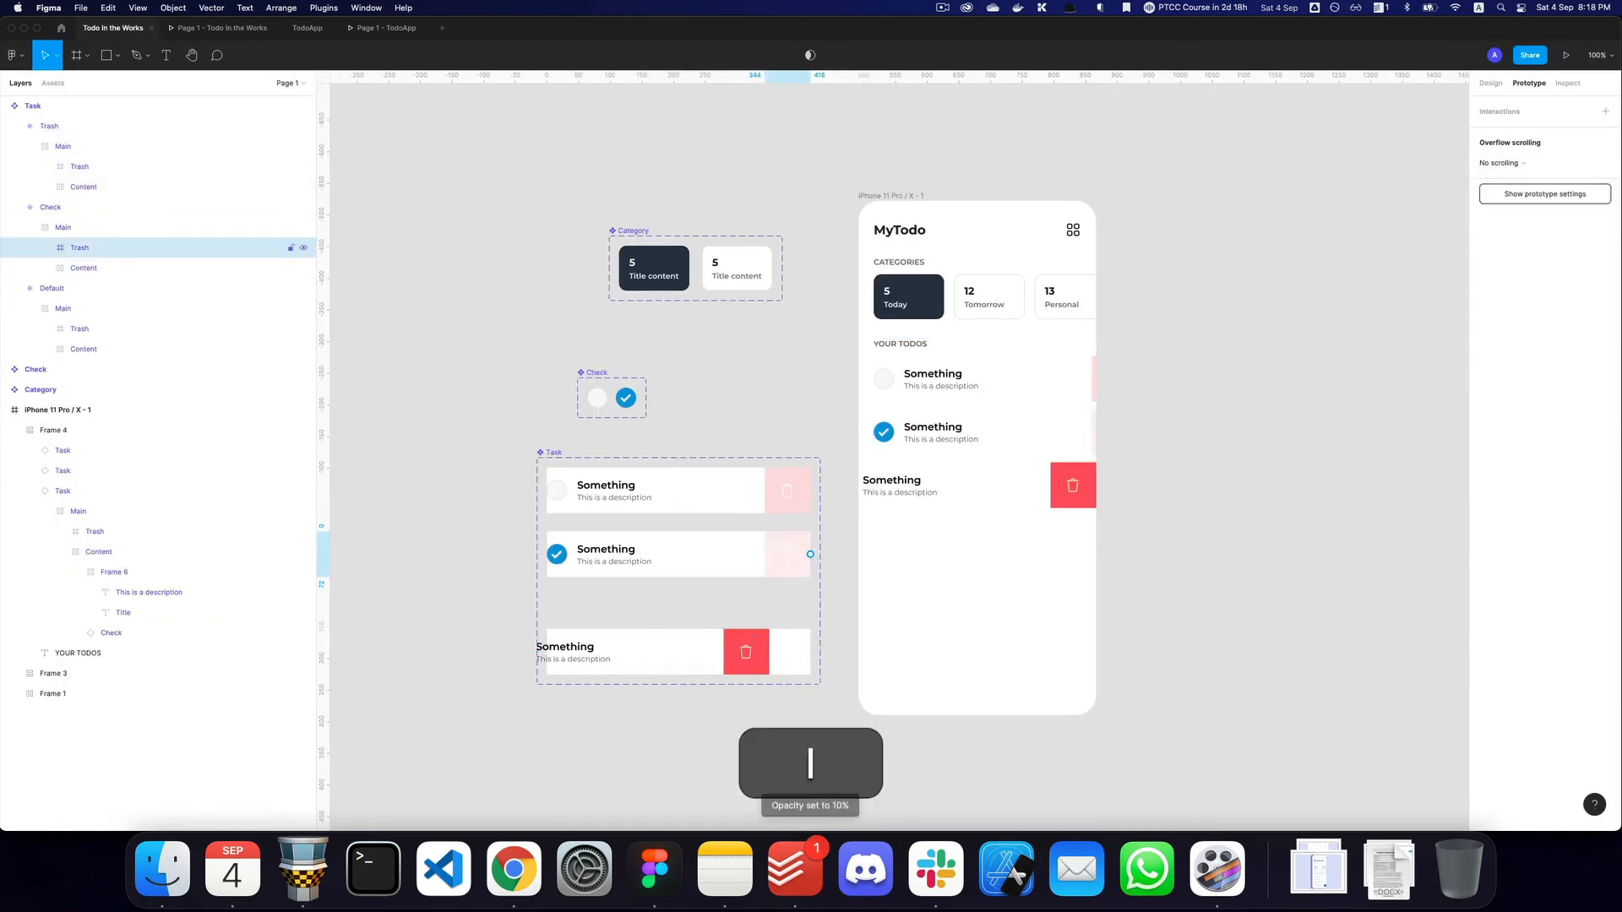
pyautogui.click(792, 490)
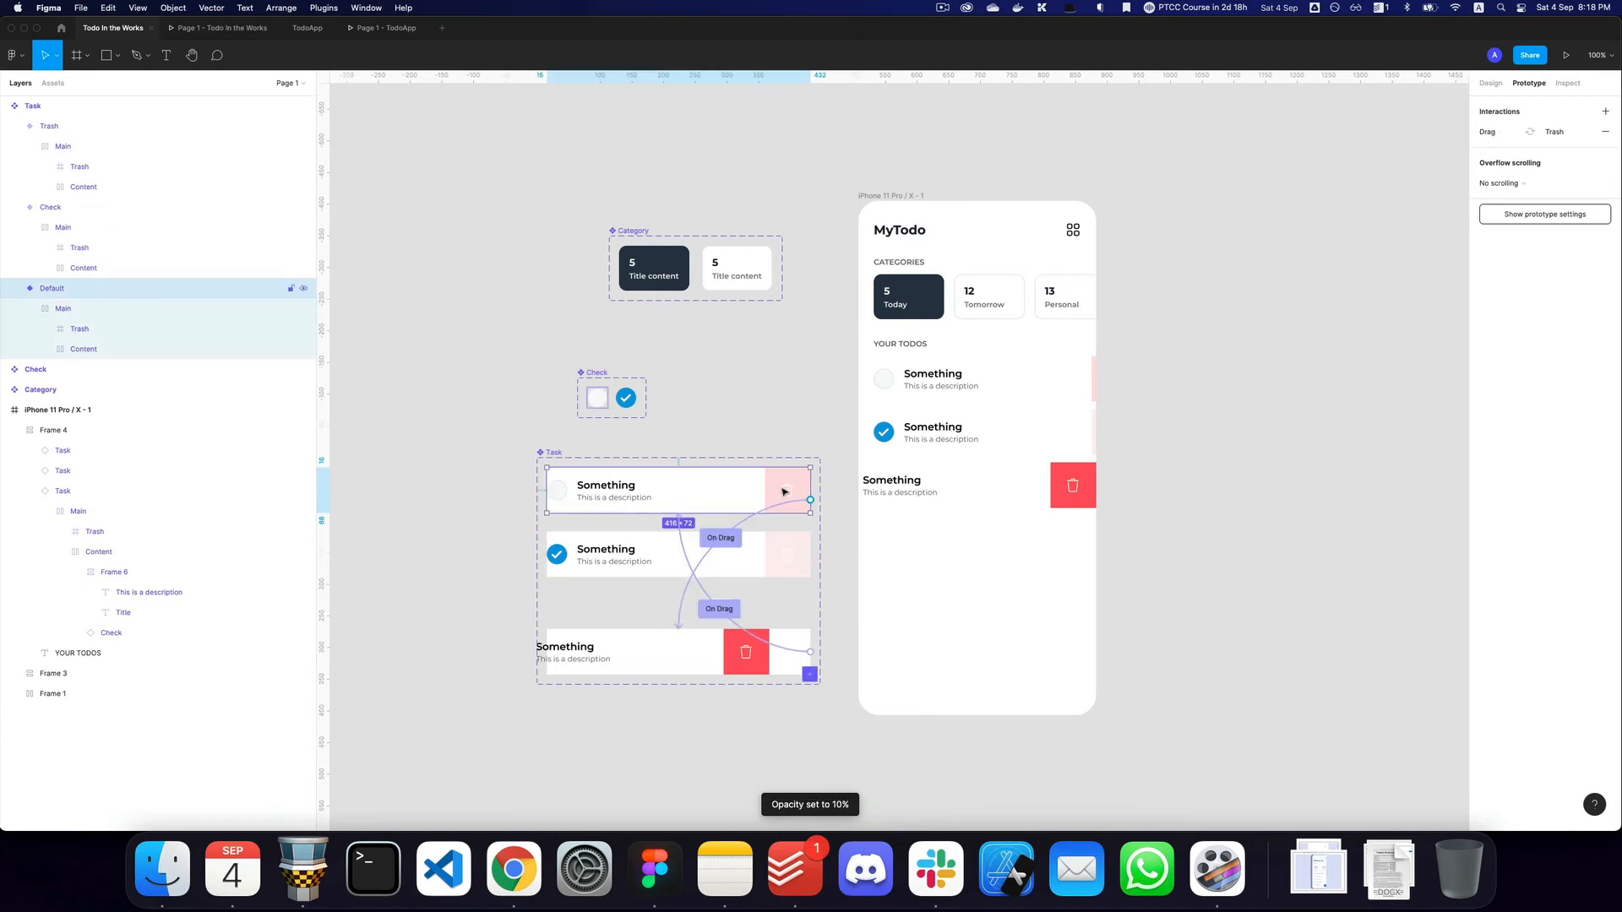
pyautogui.click(1491, 82)
pyautogui.click(793, 490)
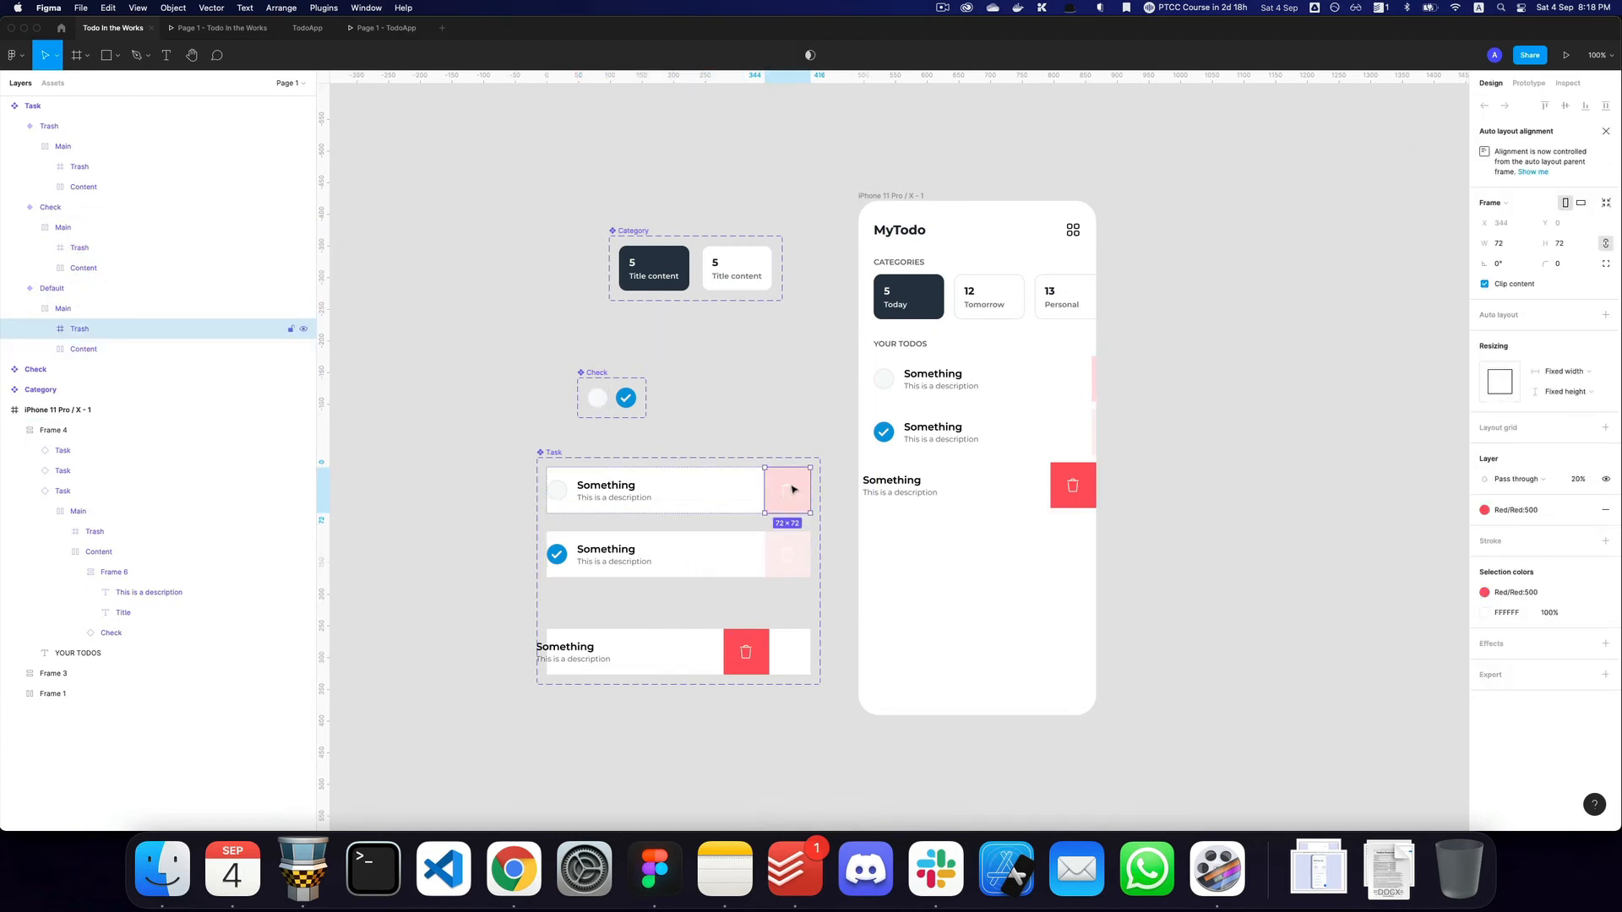
pyautogui.click(783, 545)
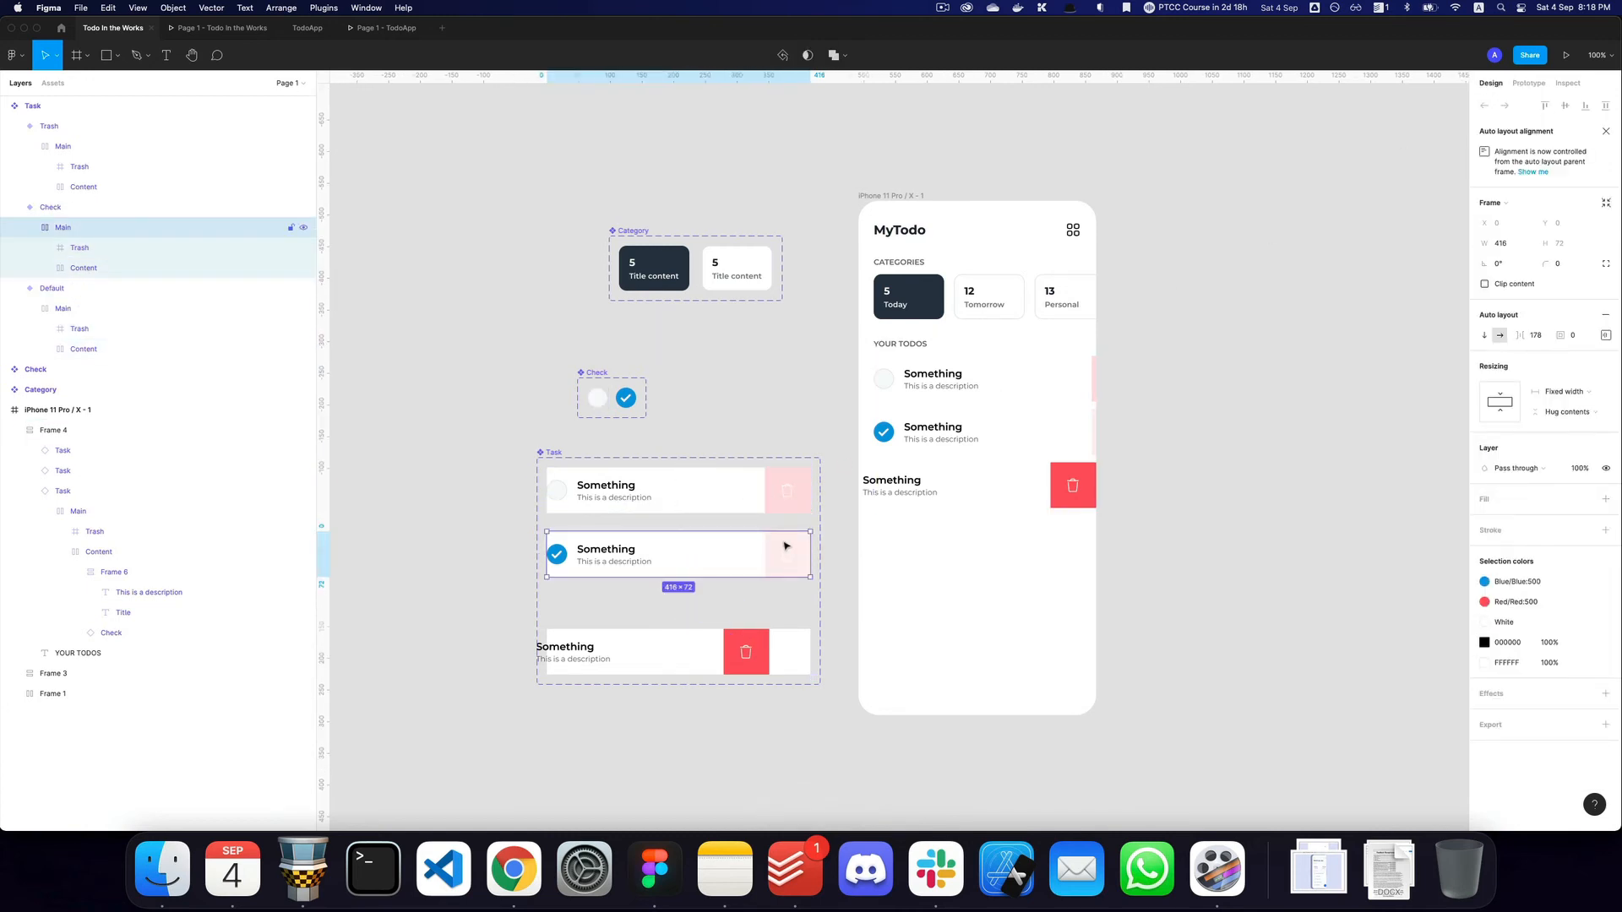
pyautogui.press('2')
# Look at the trash edges in the prototype preview, return to the design file and clear the selection.
pyautogui.press('super+3')
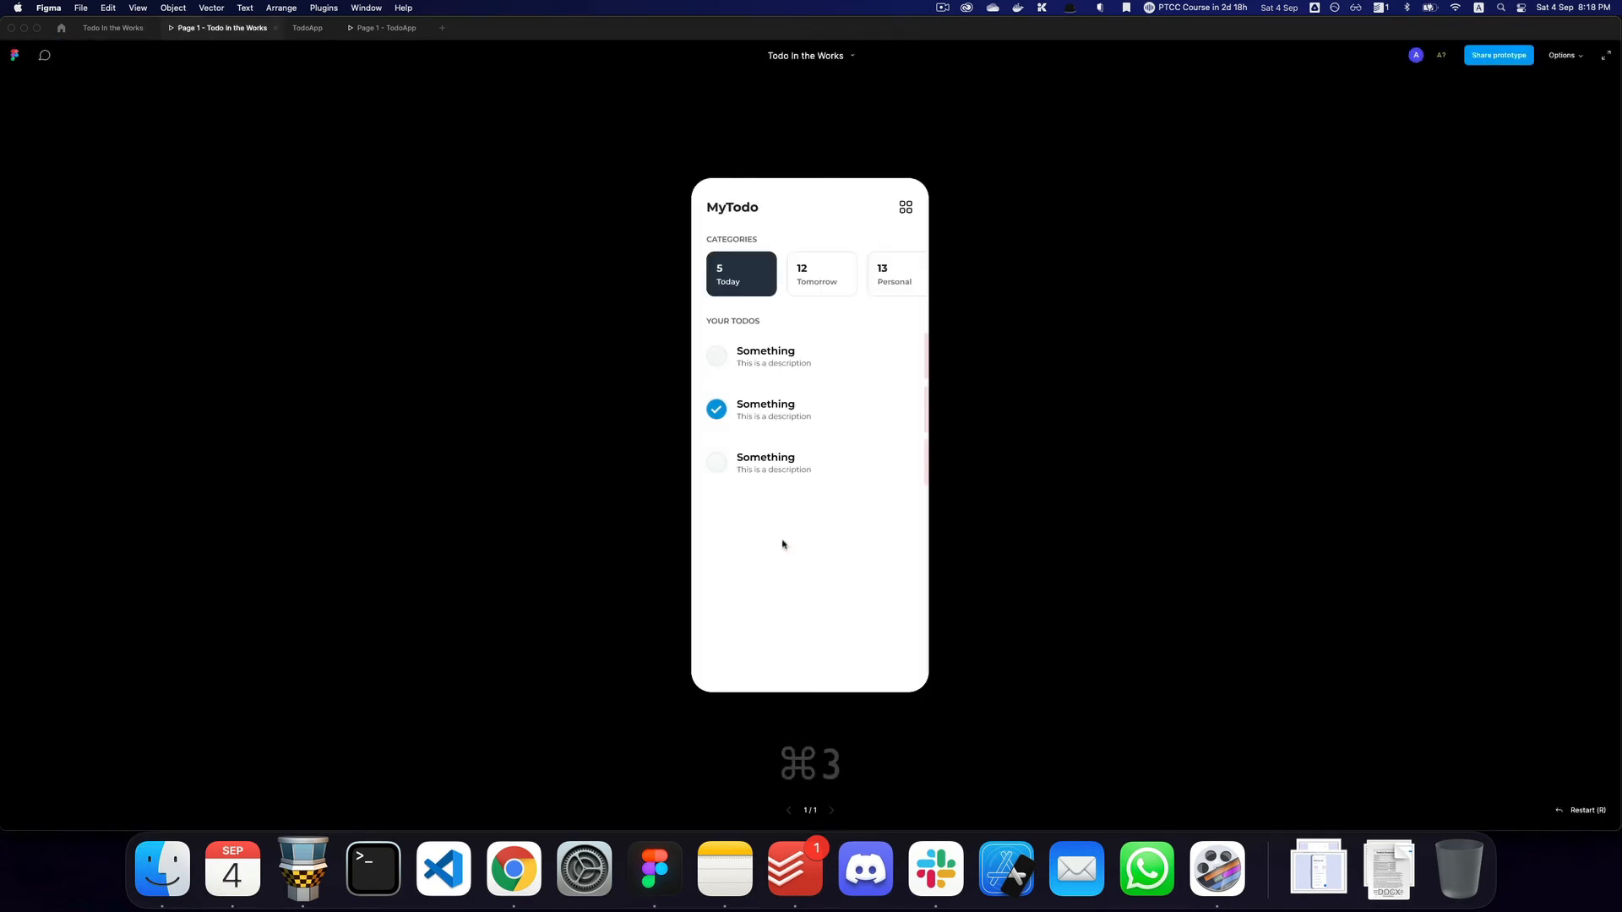
pyautogui.press('super+2')
pyautogui.press('r')
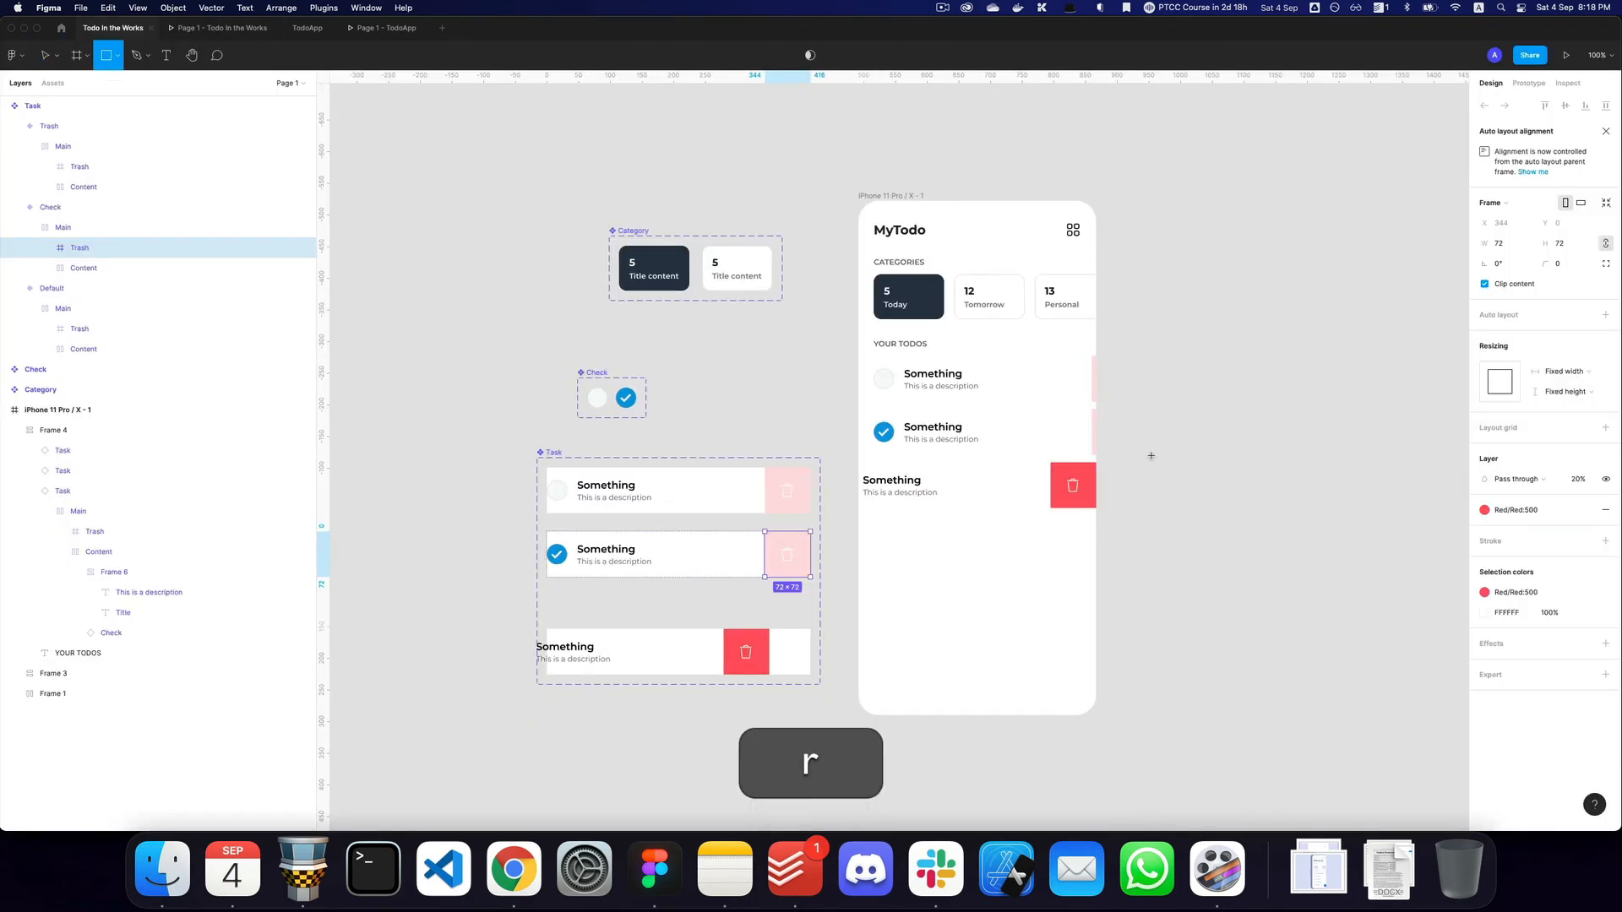
pyautogui.press('v')
pyautogui.click(1132, 458)
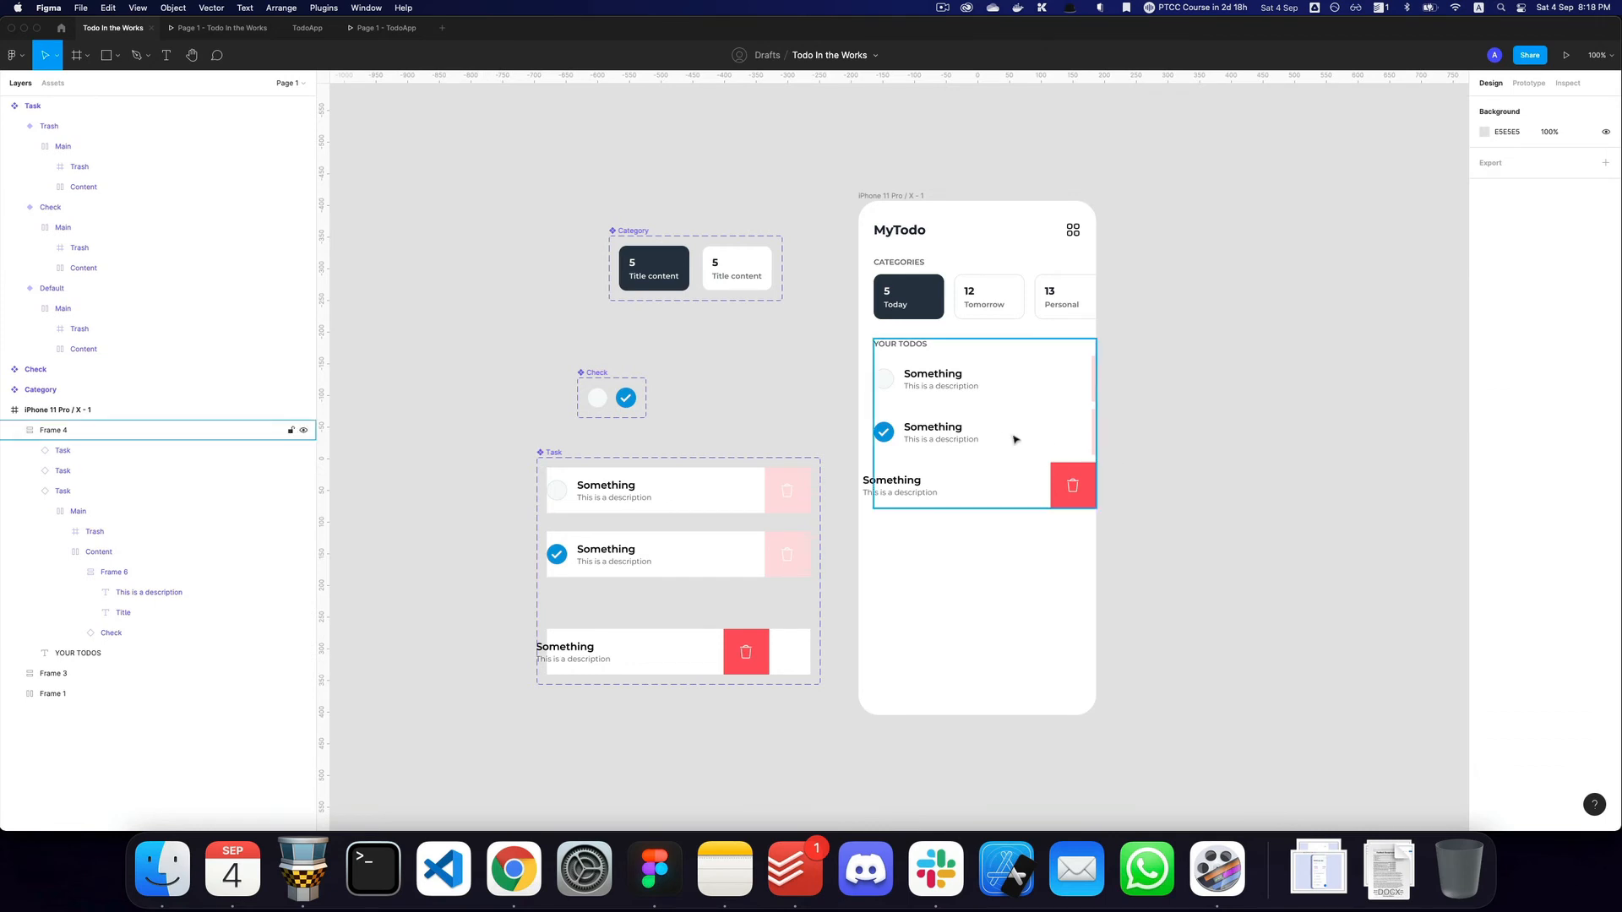
# Copy the title "Work on UI Designs" from the TodoApp file and use it as the first task's title.
pyautogui.doubleClick(968, 482)
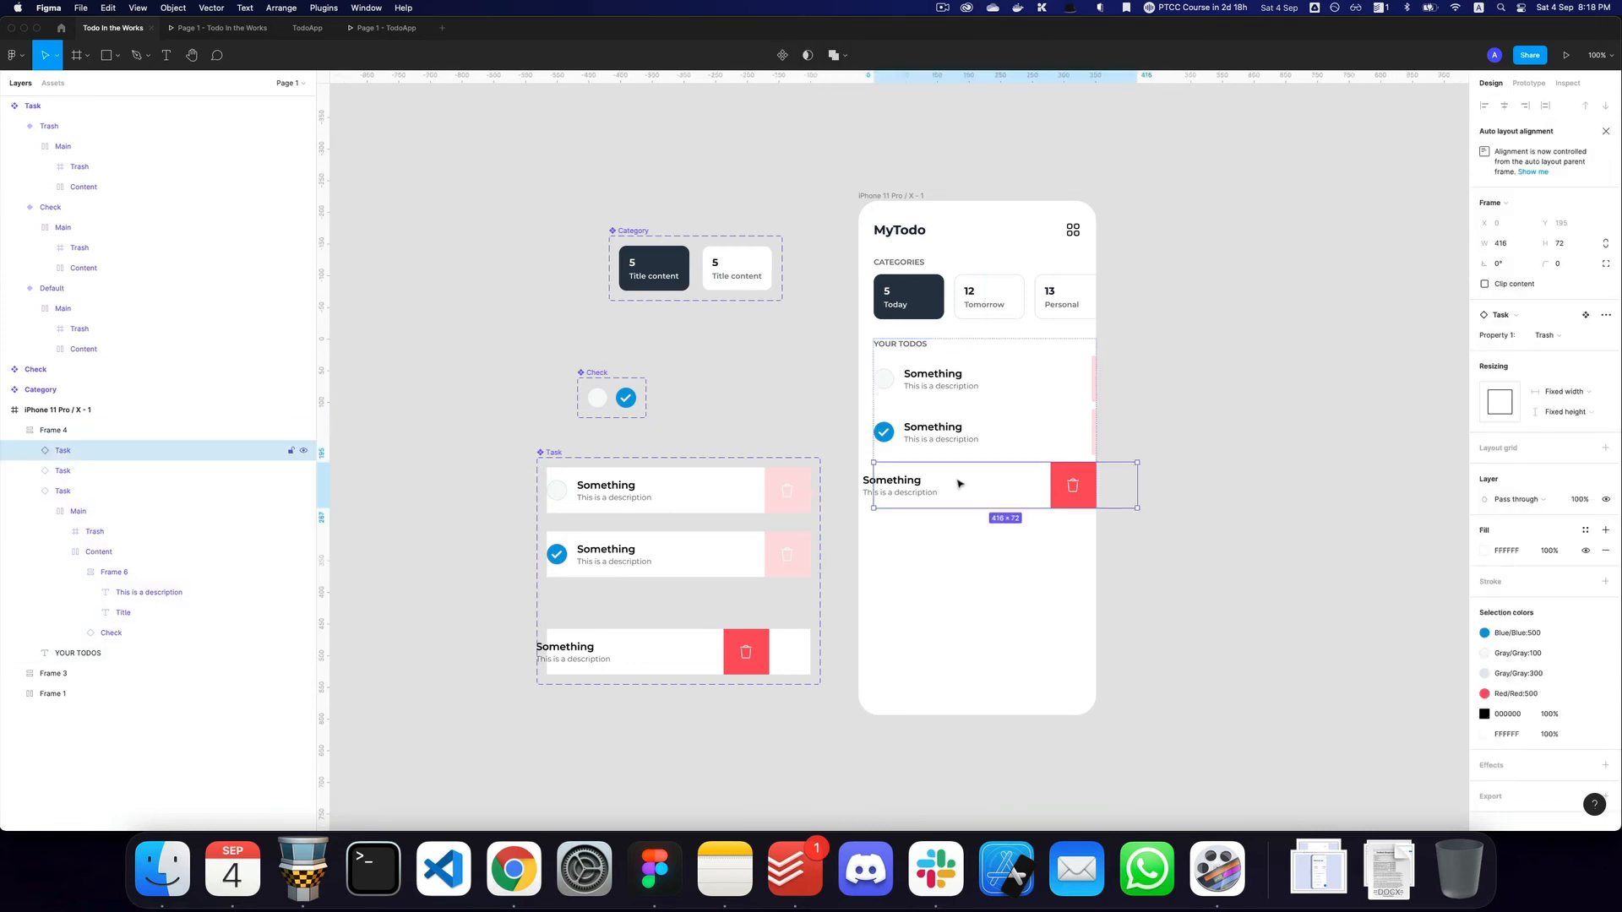
pyautogui.press('space')
pyautogui.moveTo(1037, 433); pyautogui.dragTo(932, 442)
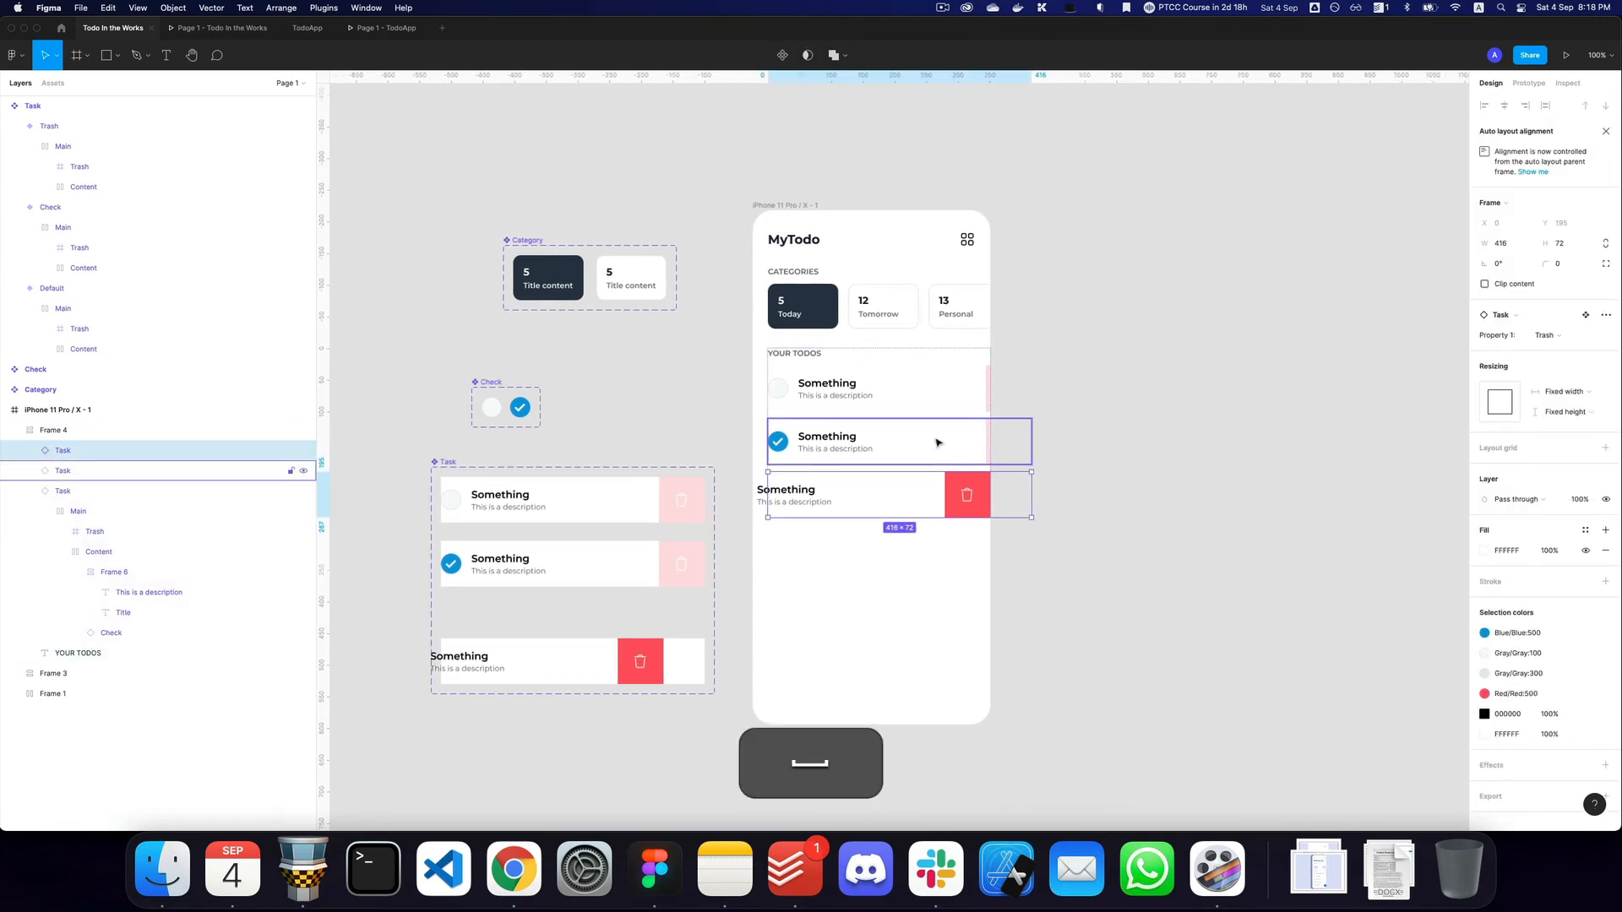
pyautogui.click(223, 29)
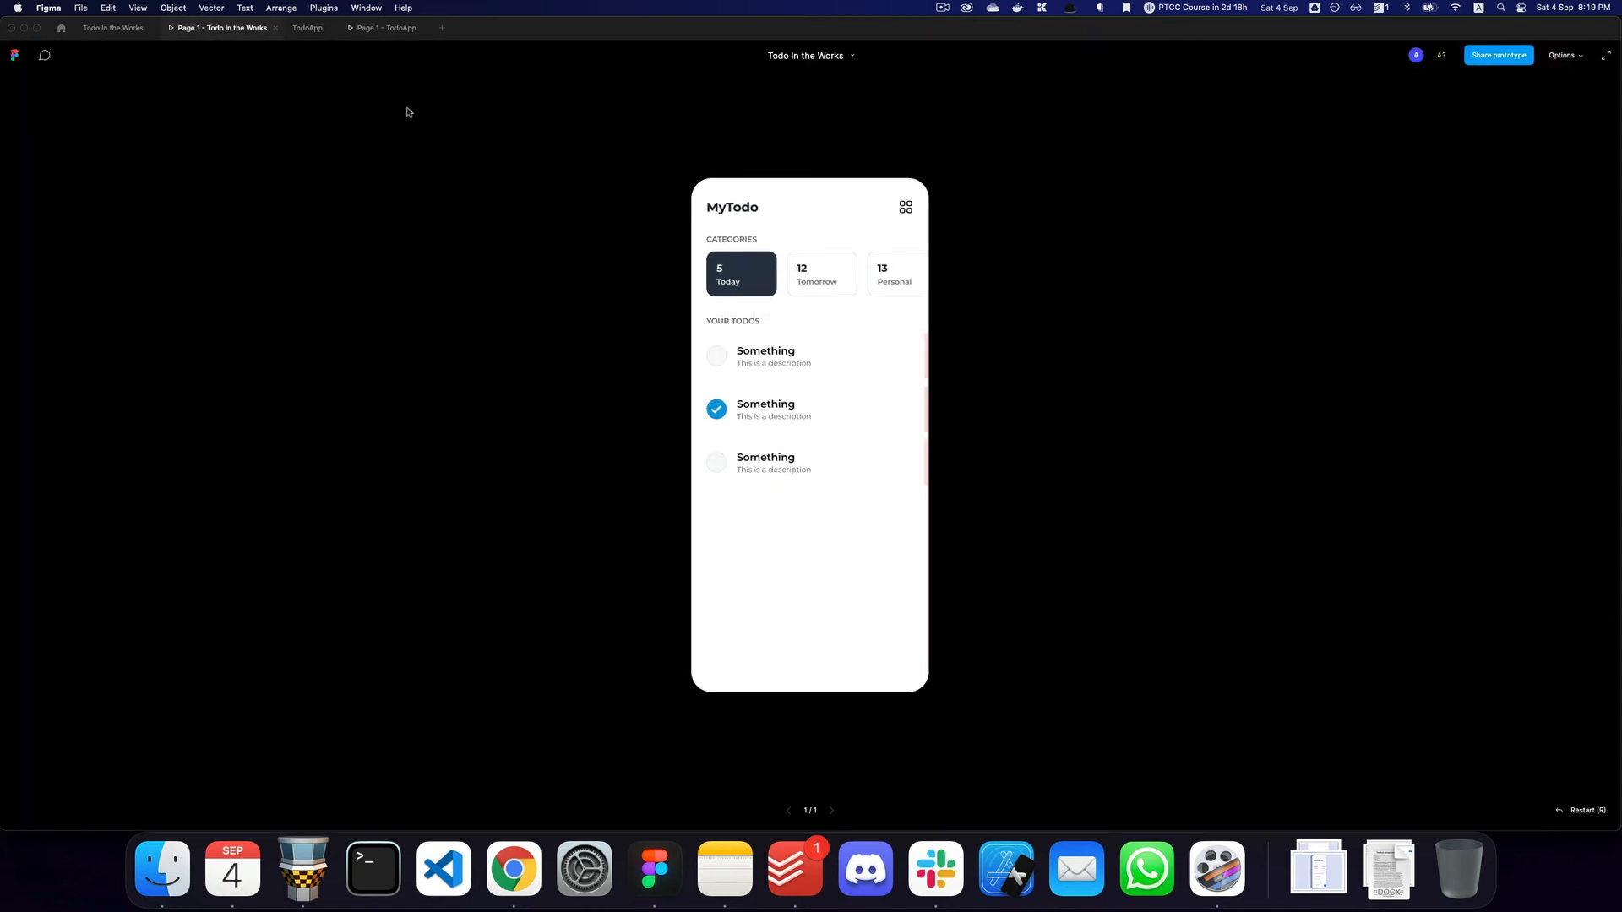
pyautogui.click(308, 27)
pyautogui.keyDown('super'); pyautogui.click(1067, 476); pyautogui.keyUp('super')
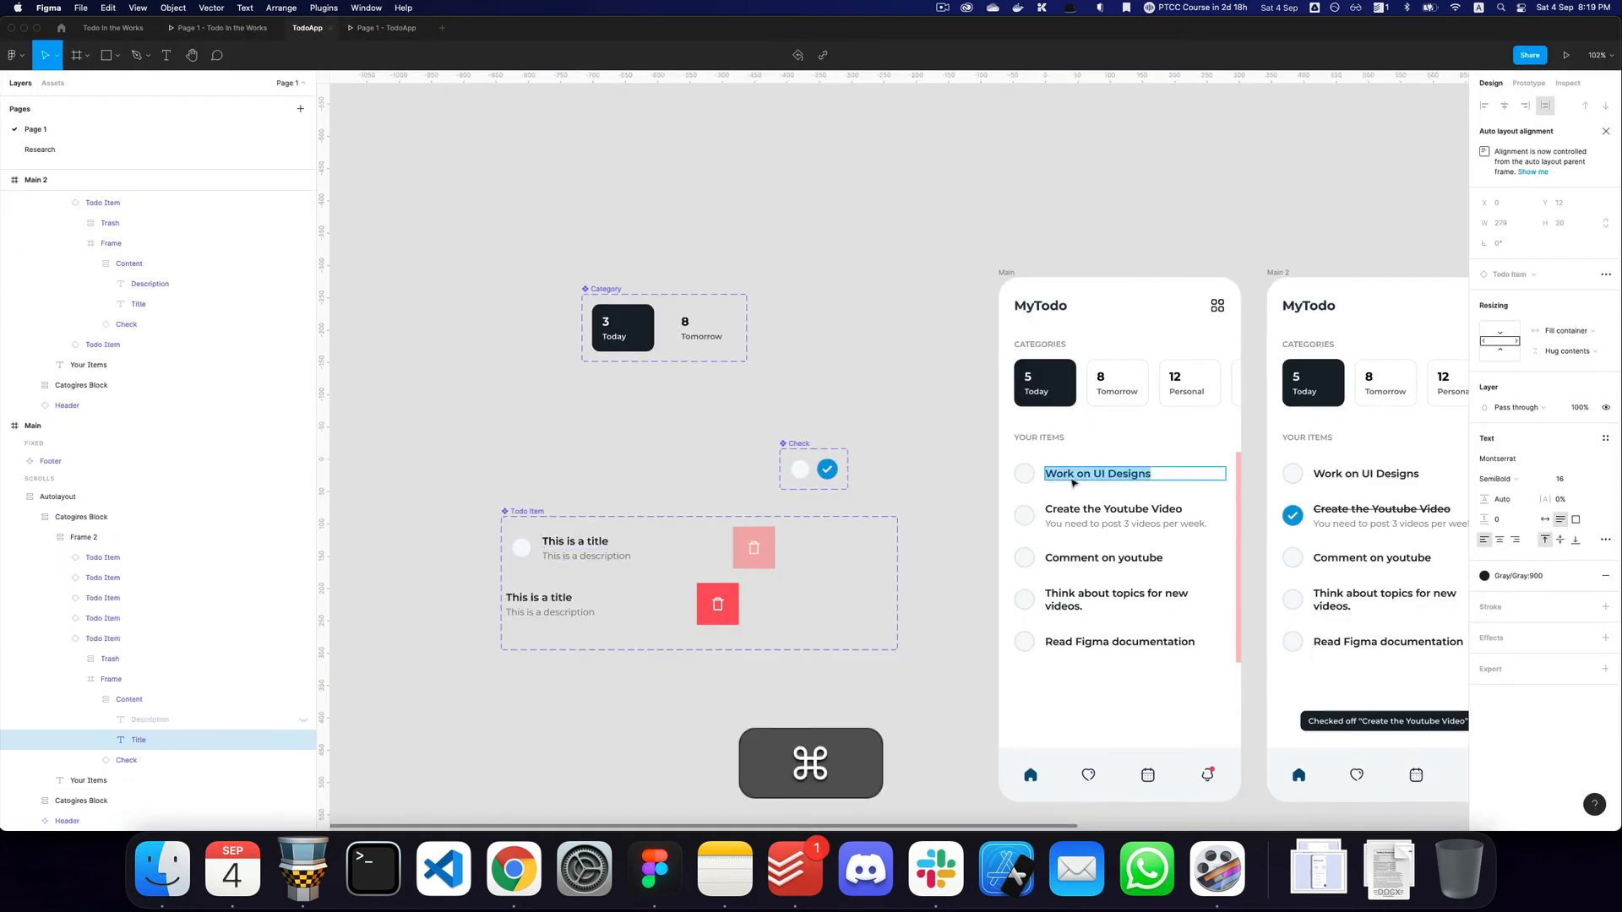
pyautogui.press('super+2')
pyautogui.keyDown('super'); pyautogui.click(858, 384); pyautogui.keyUp('super')
pyautogui.write('Work on UI Designs')
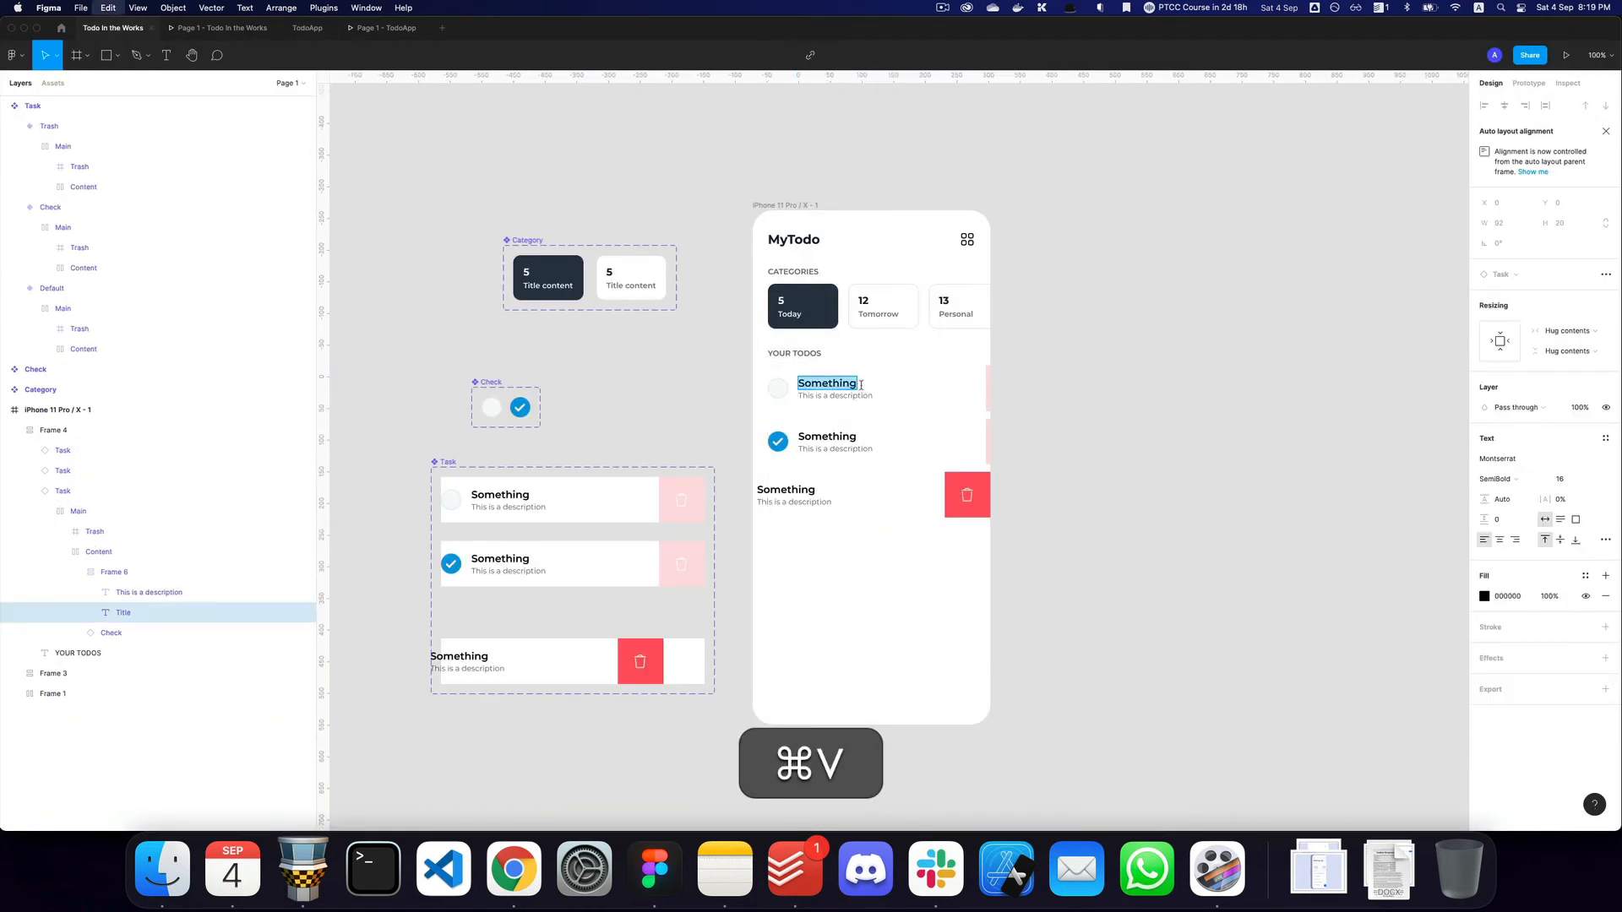
pyautogui.press('Return')
# Replace the second task's title with "Create the Youtube Video" copied from the TodoApp file.
pyautogui.press('super+3')
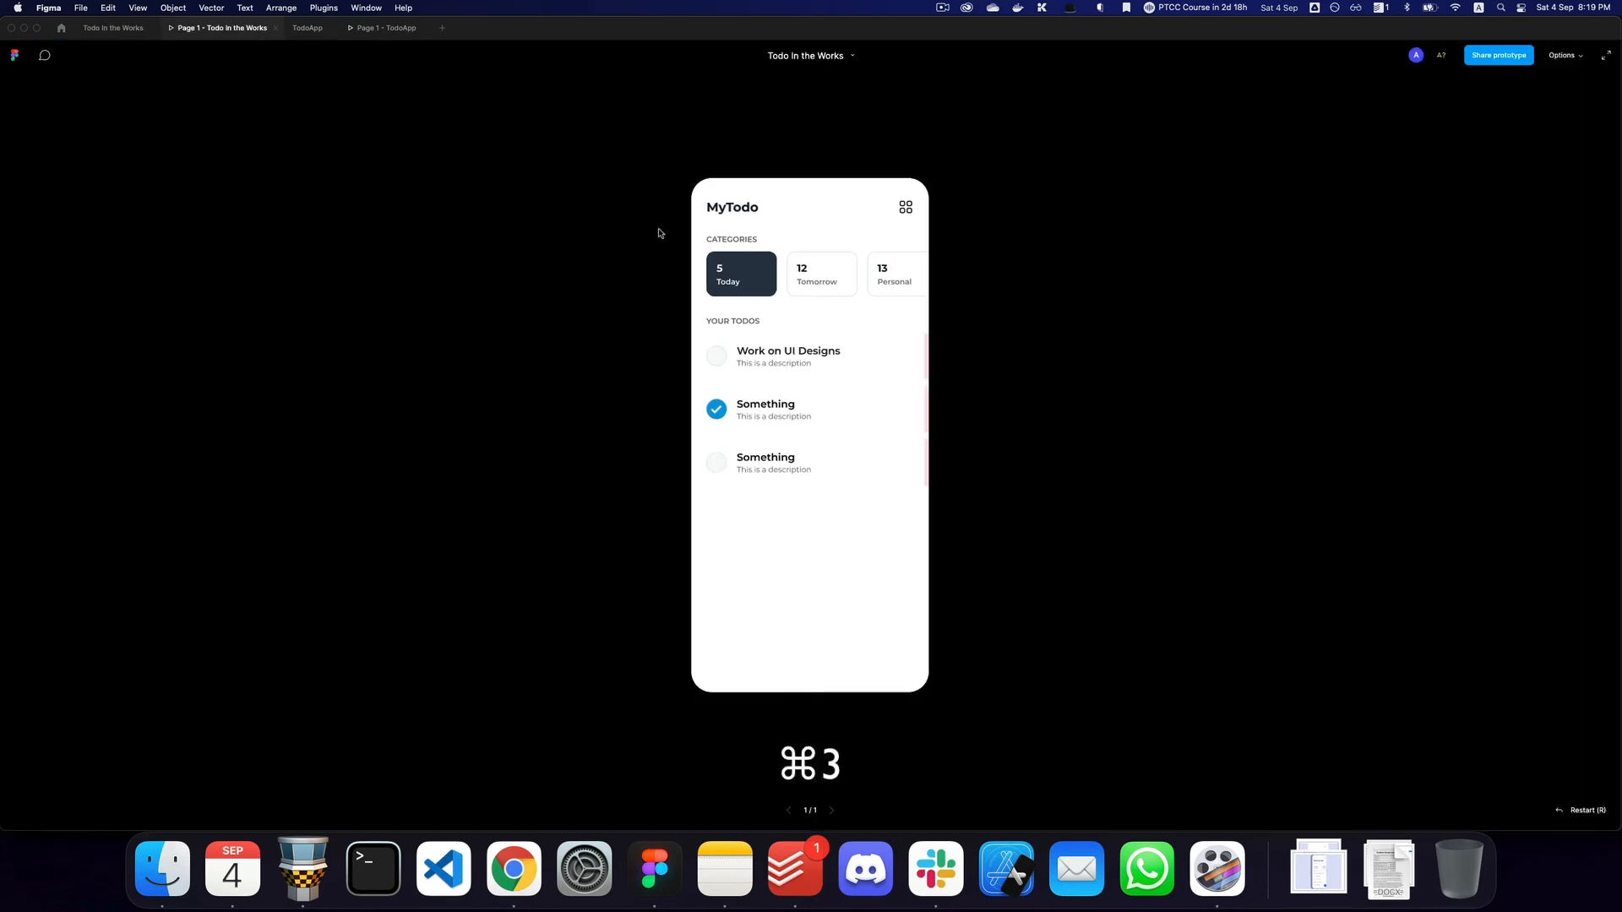
pyautogui.press('super+4')
pyautogui.keyDown('super'); pyautogui.click(1121, 511); pyautogui.keyUp('super')
pyautogui.press('super+2')
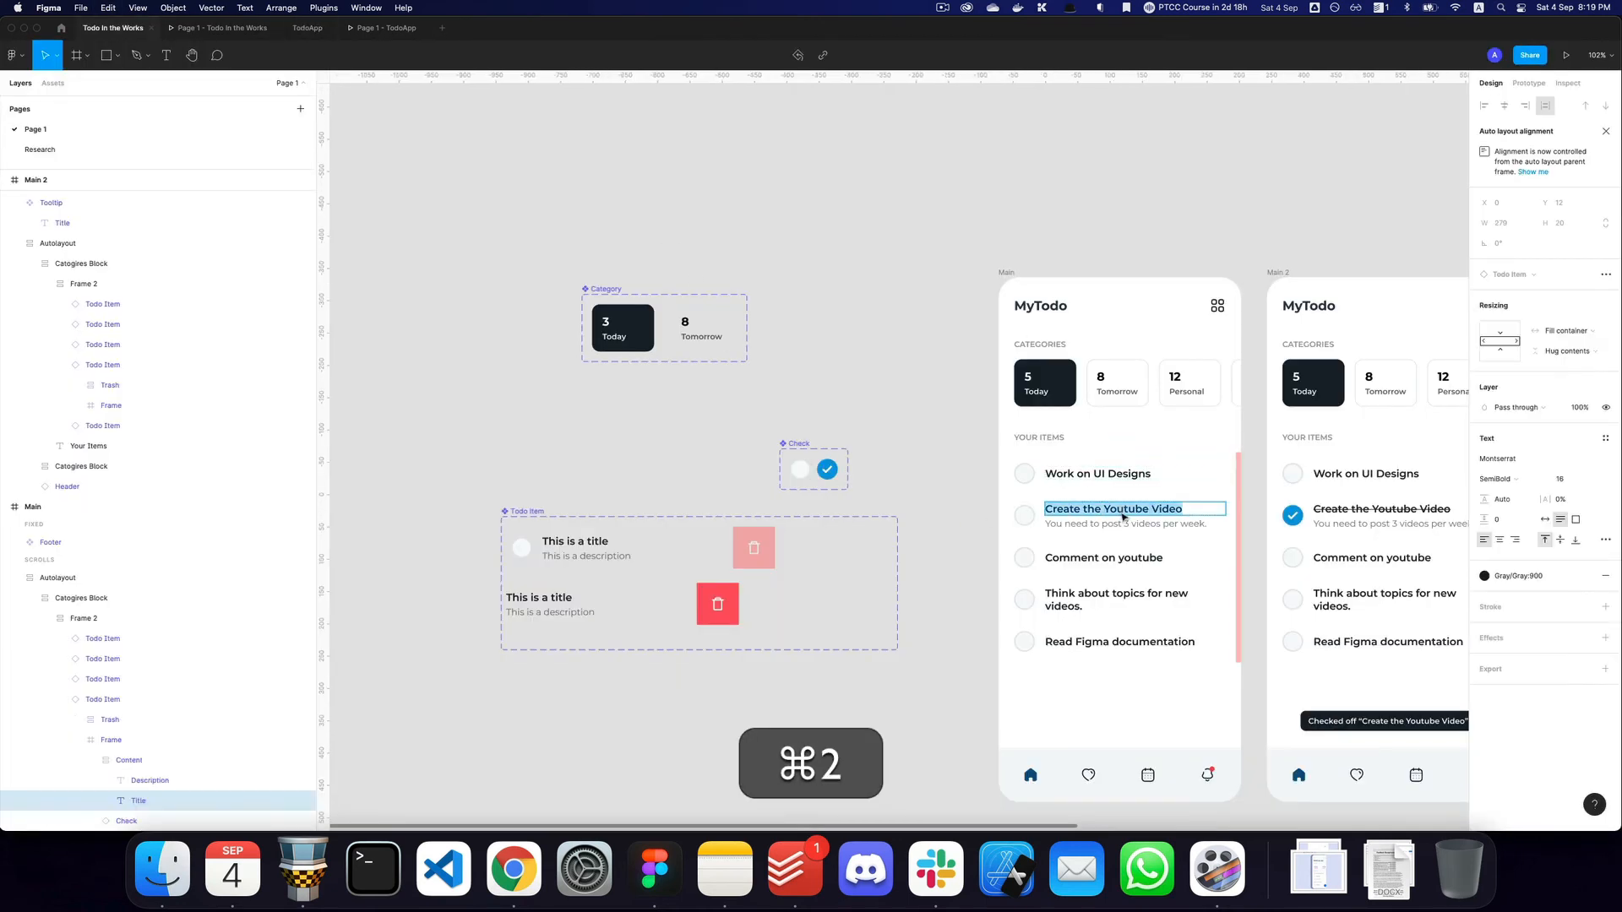
pyautogui.keyDown('super'); pyautogui.click(846, 441); pyautogui.keyUp('super')
pyautogui.write('Create the Youtube Video')
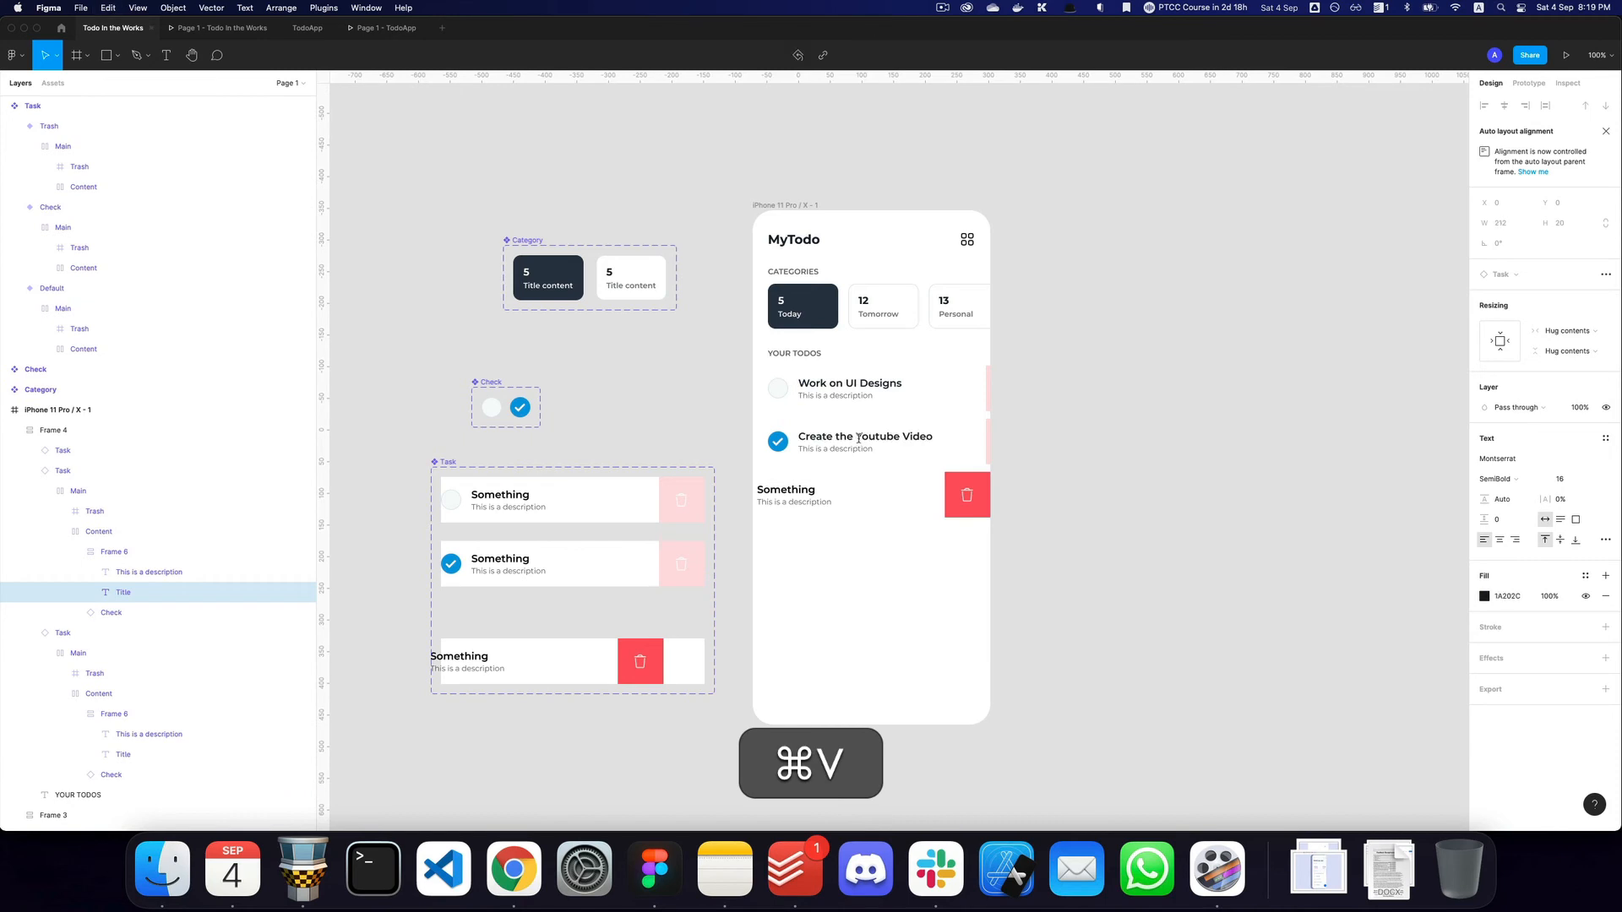
# Hide the description of the first task, "Work on UI Designs".
pyautogui.keyDown('super'); pyautogui.click(859, 395); pyautogui.keyUp('super')
pyautogui.press('shift+super+h')
pyautogui.click(1162, 402)
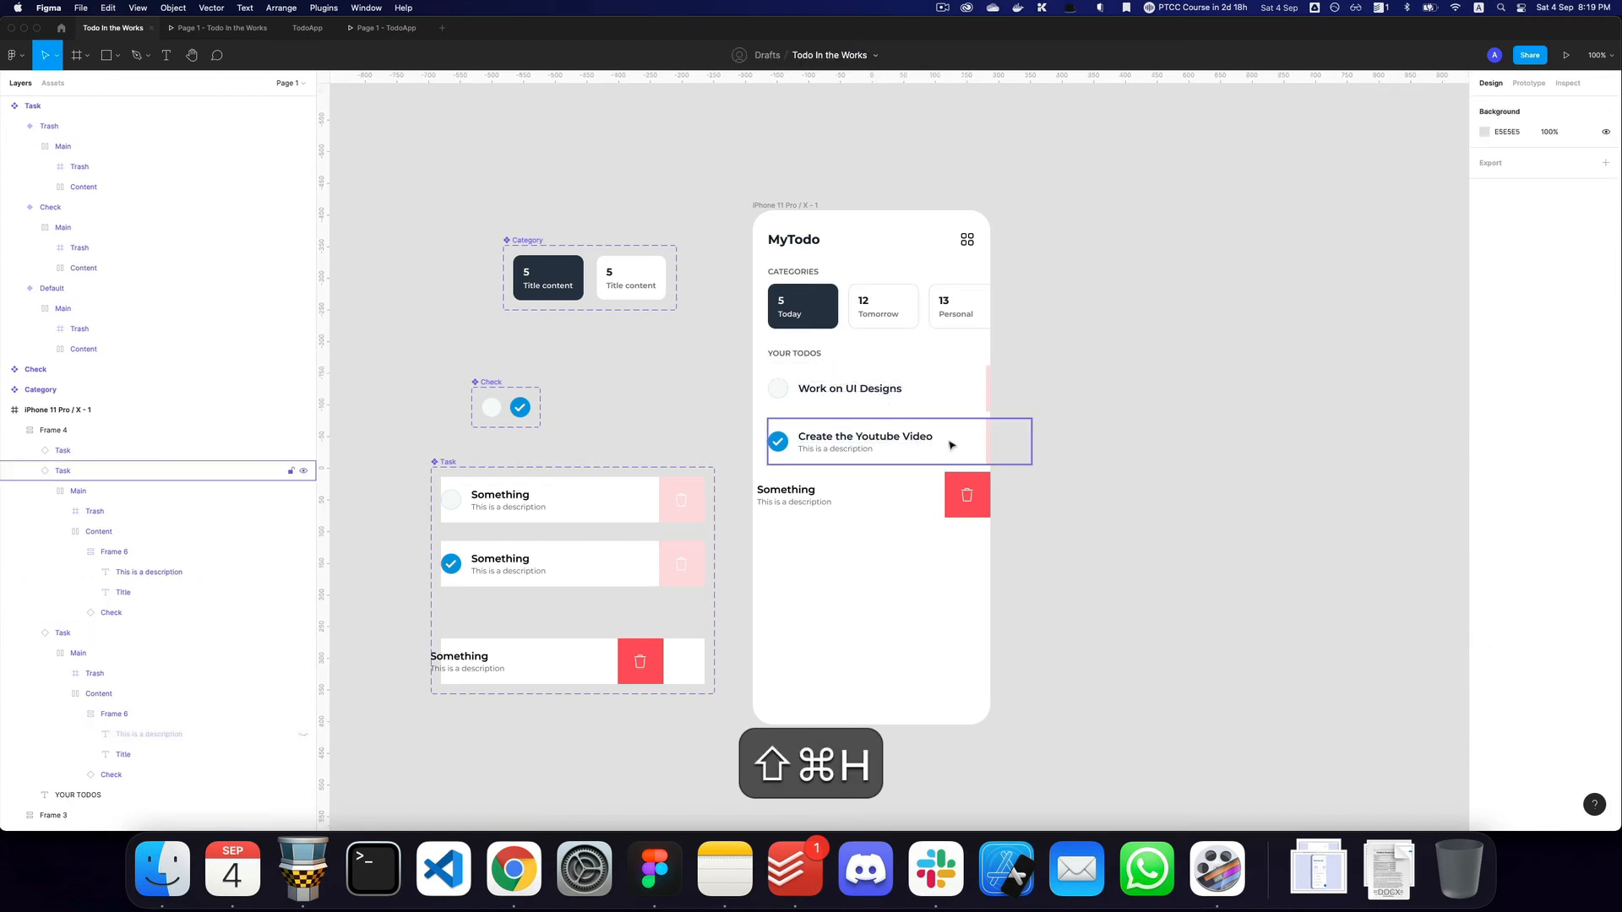
# Replace the second task's description with "You need to post 3 videos per week." copied from the TodoApp file.
pyautogui.press('super+3')
pyautogui.press('super+4')
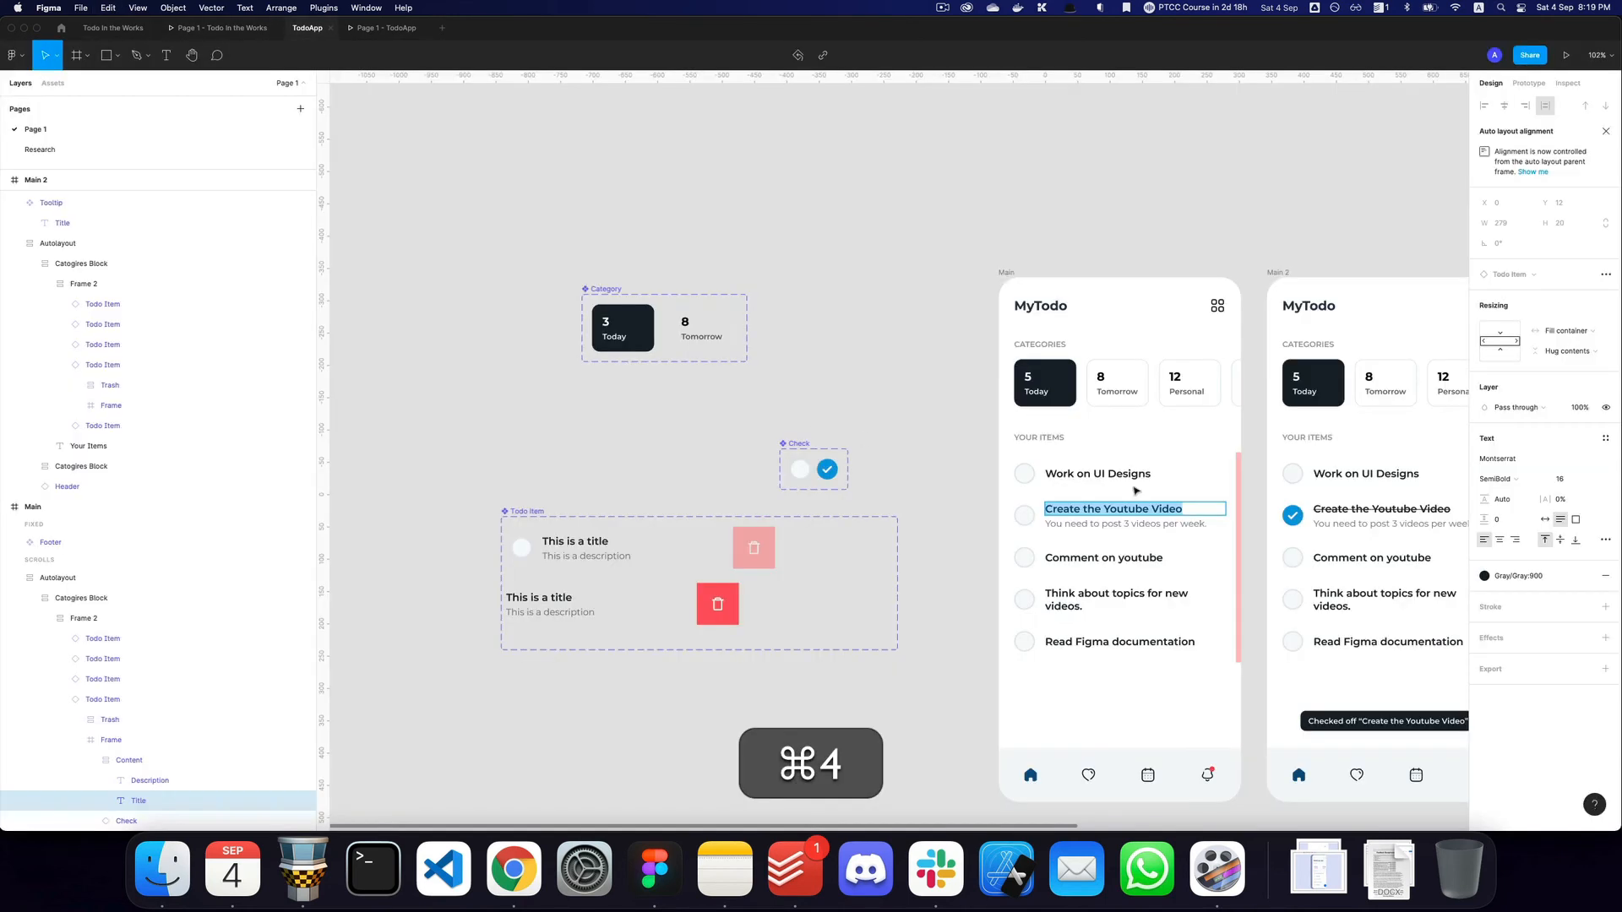
pyautogui.keyDown('super'); pyautogui.click(1134, 525); pyautogui.keyUp('super')
pyautogui.doubleClick(1134, 524)
pyautogui.press('super+a')
pyautogui.press('super+c')
pyautogui.press('super+2')
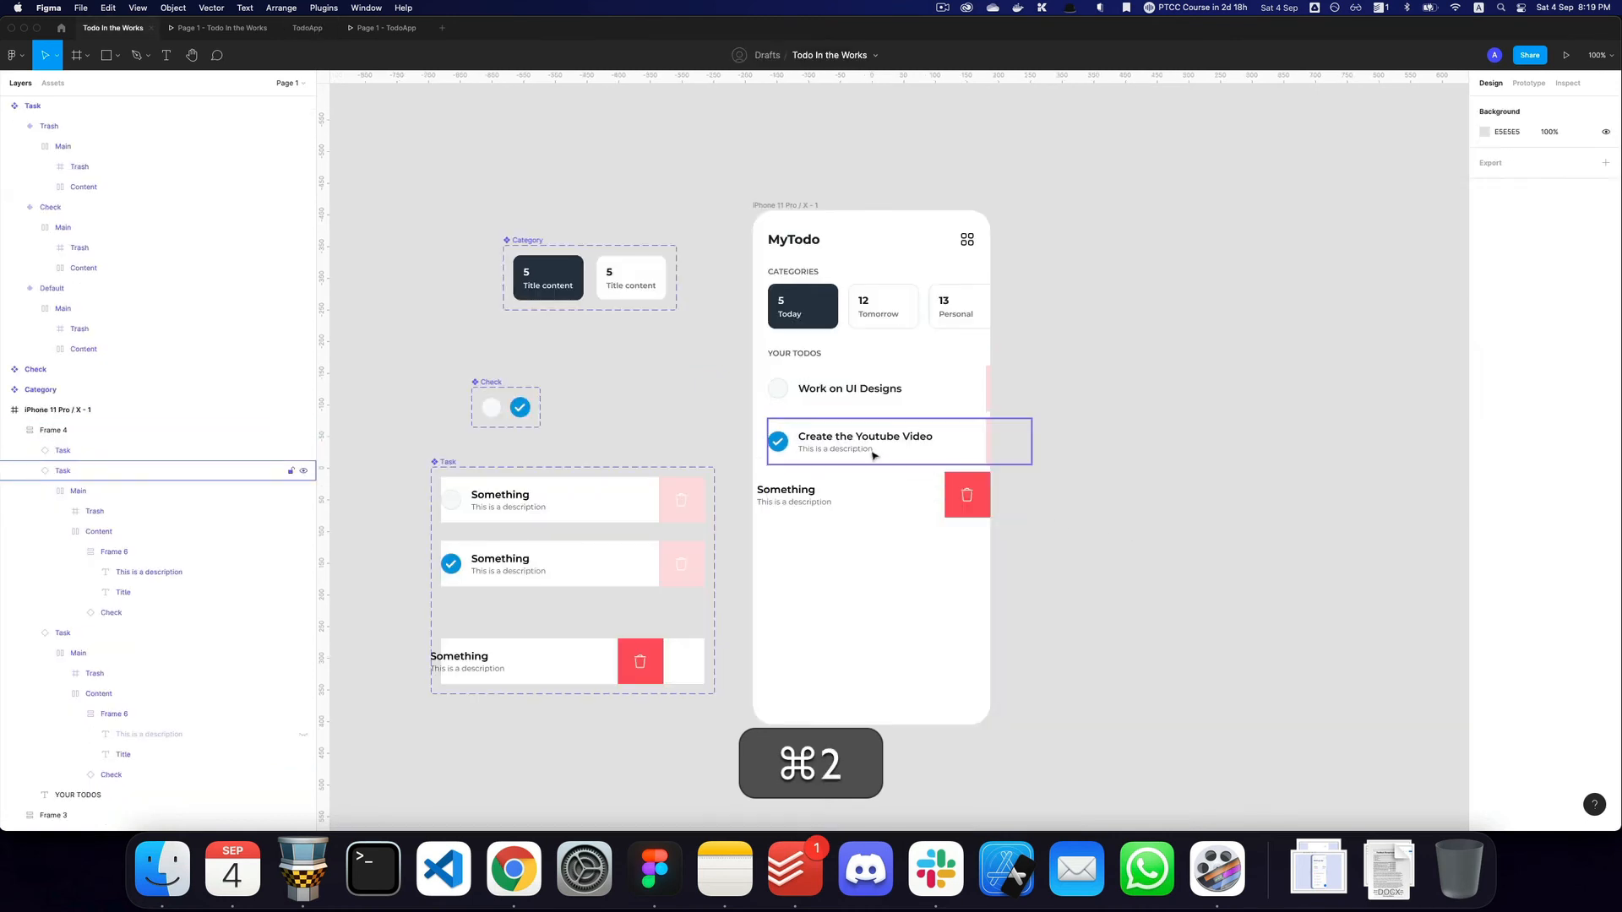
pyautogui.keyDown('super'); pyautogui.click(872, 454); pyautogui.keyUp('super')
pyautogui.press('super+v')
pyautogui.press('super+z')
pyautogui.press('super+shift+v')
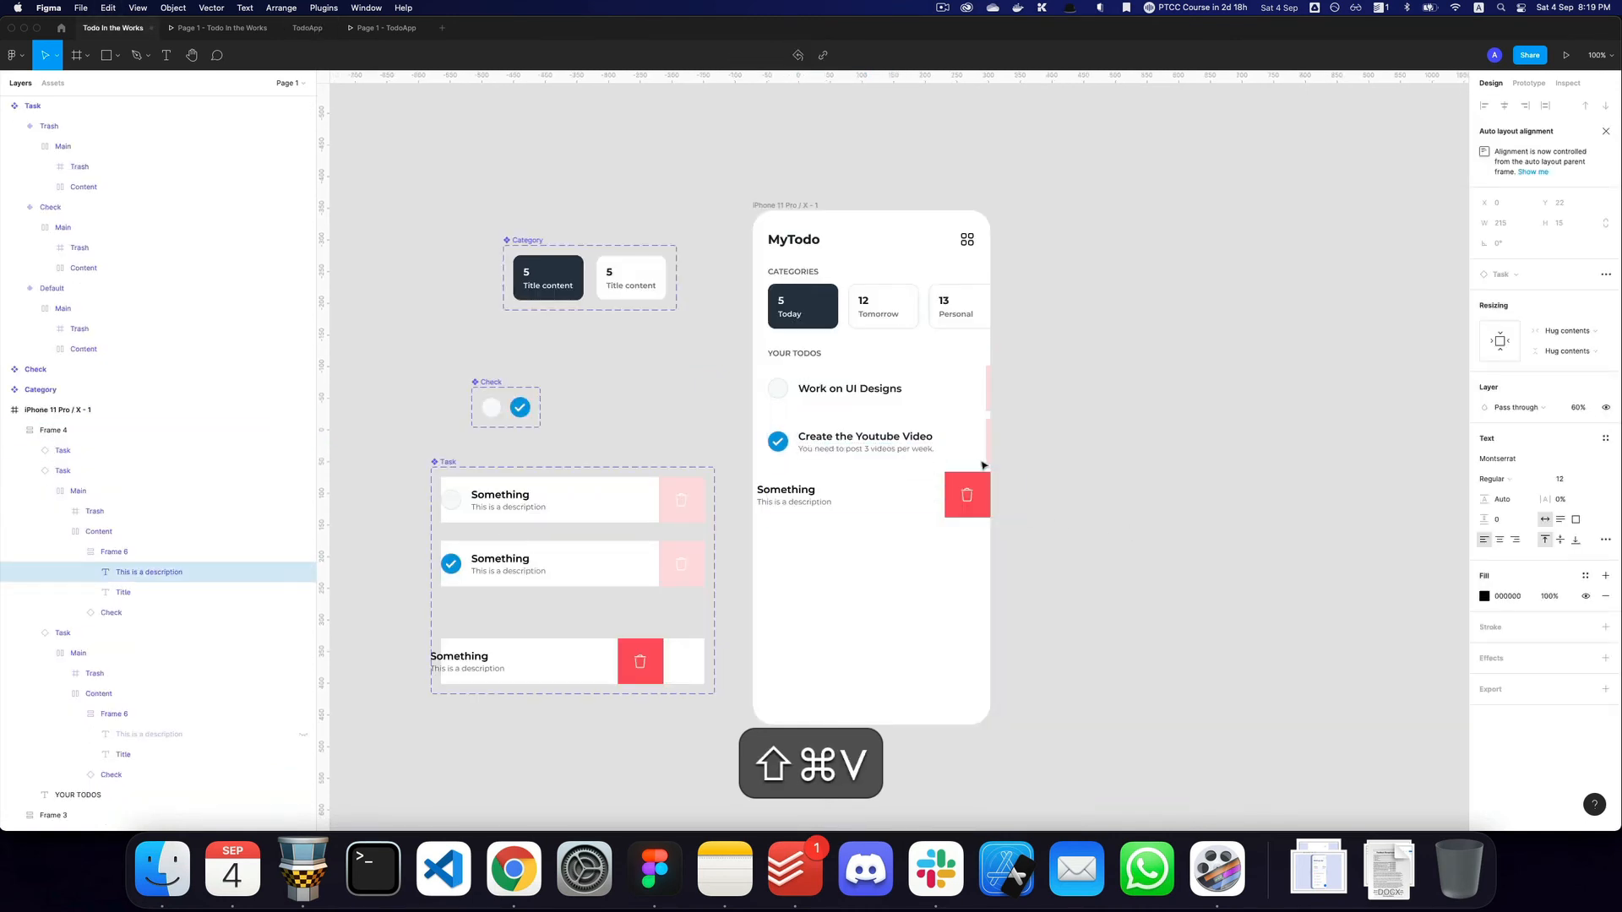
pyautogui.press('Escape')
# Try to copy the title "Comment on youtube" from the TodoApp file and return to the Todo in the Works file.
pyautogui.press('super+3')
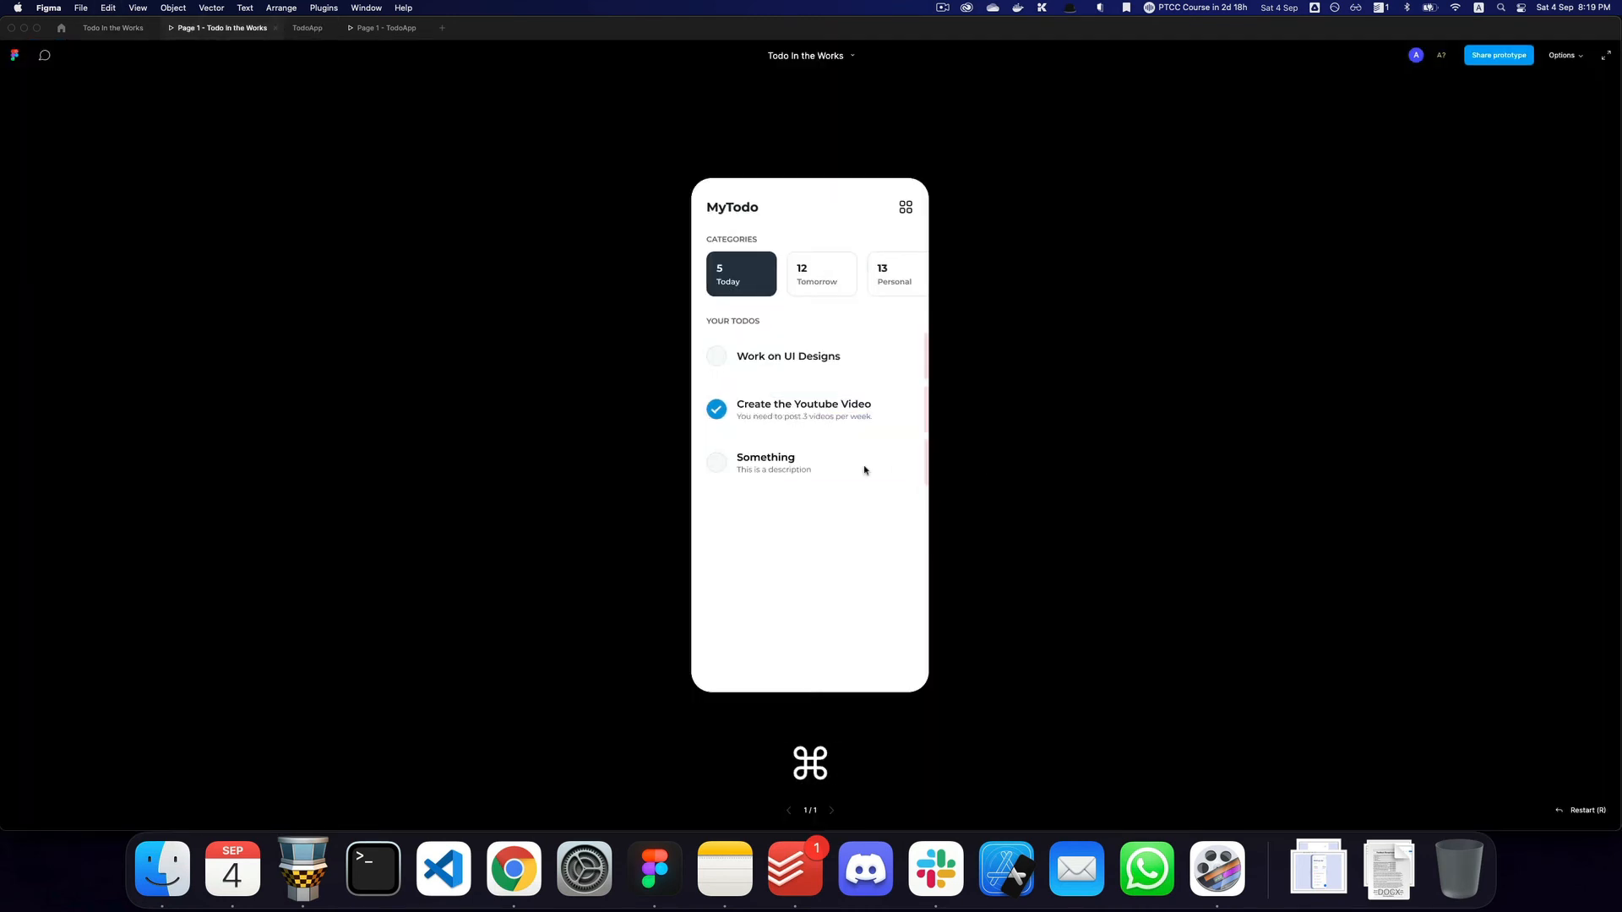
pyautogui.press('super+4')
pyautogui.press('super+a')
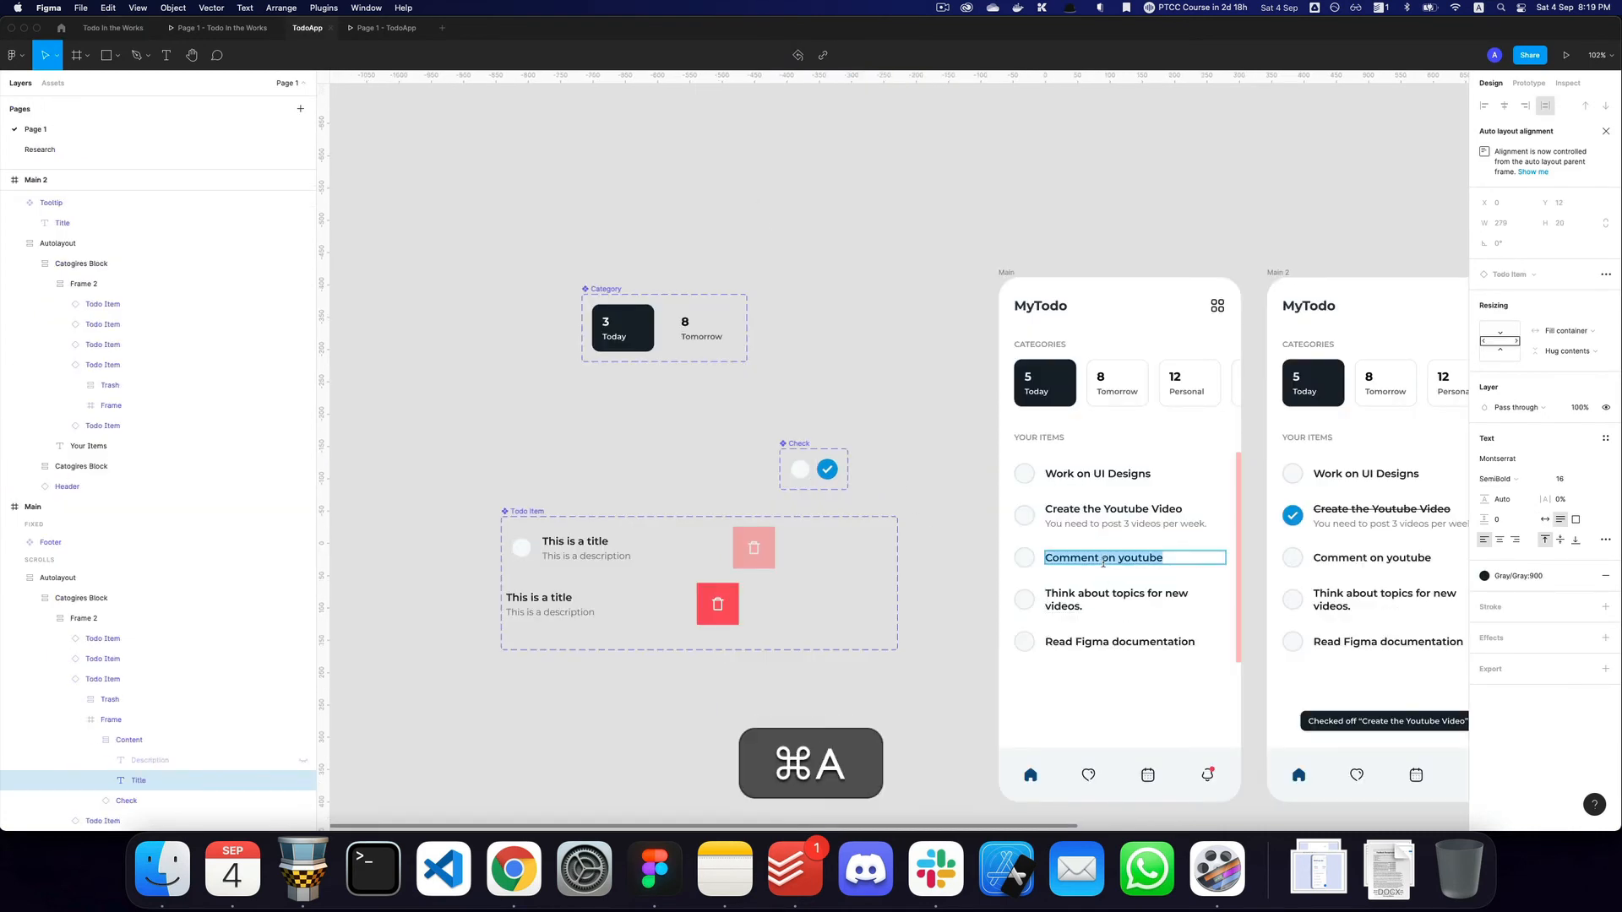
pyautogui.press('super+c')
pyautogui.press('super+2')
pyautogui.press('super+z')
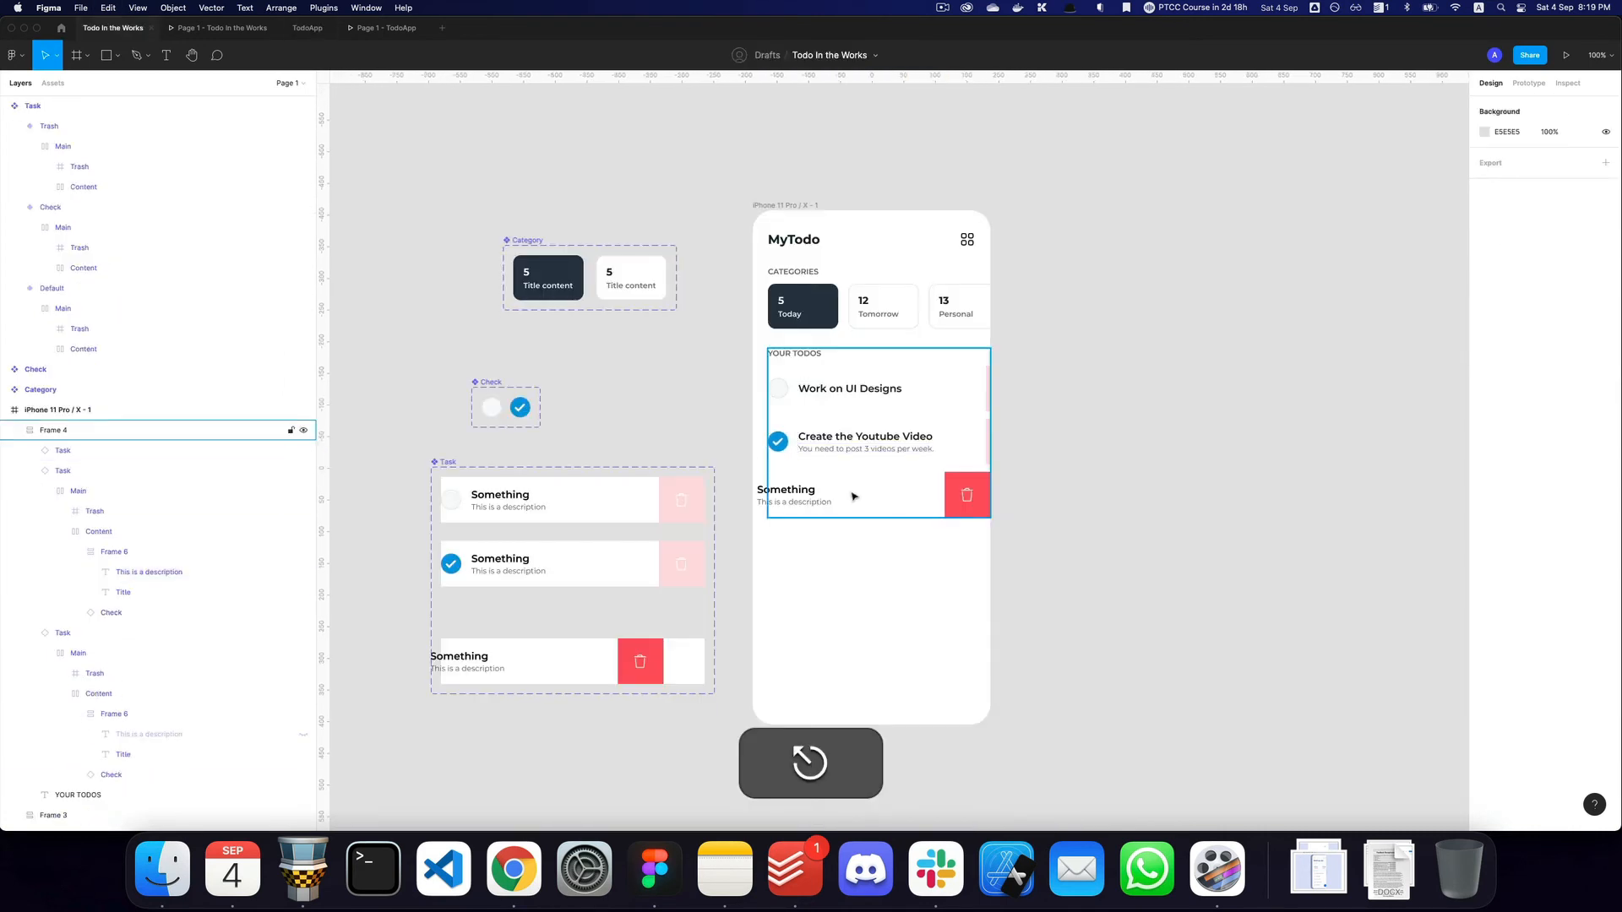
# Delete the third task and put a duplicate of the "Work on UI Designs" task at the end of the list.
pyautogui.press('BackSpace')
pyautogui.click(870, 448)
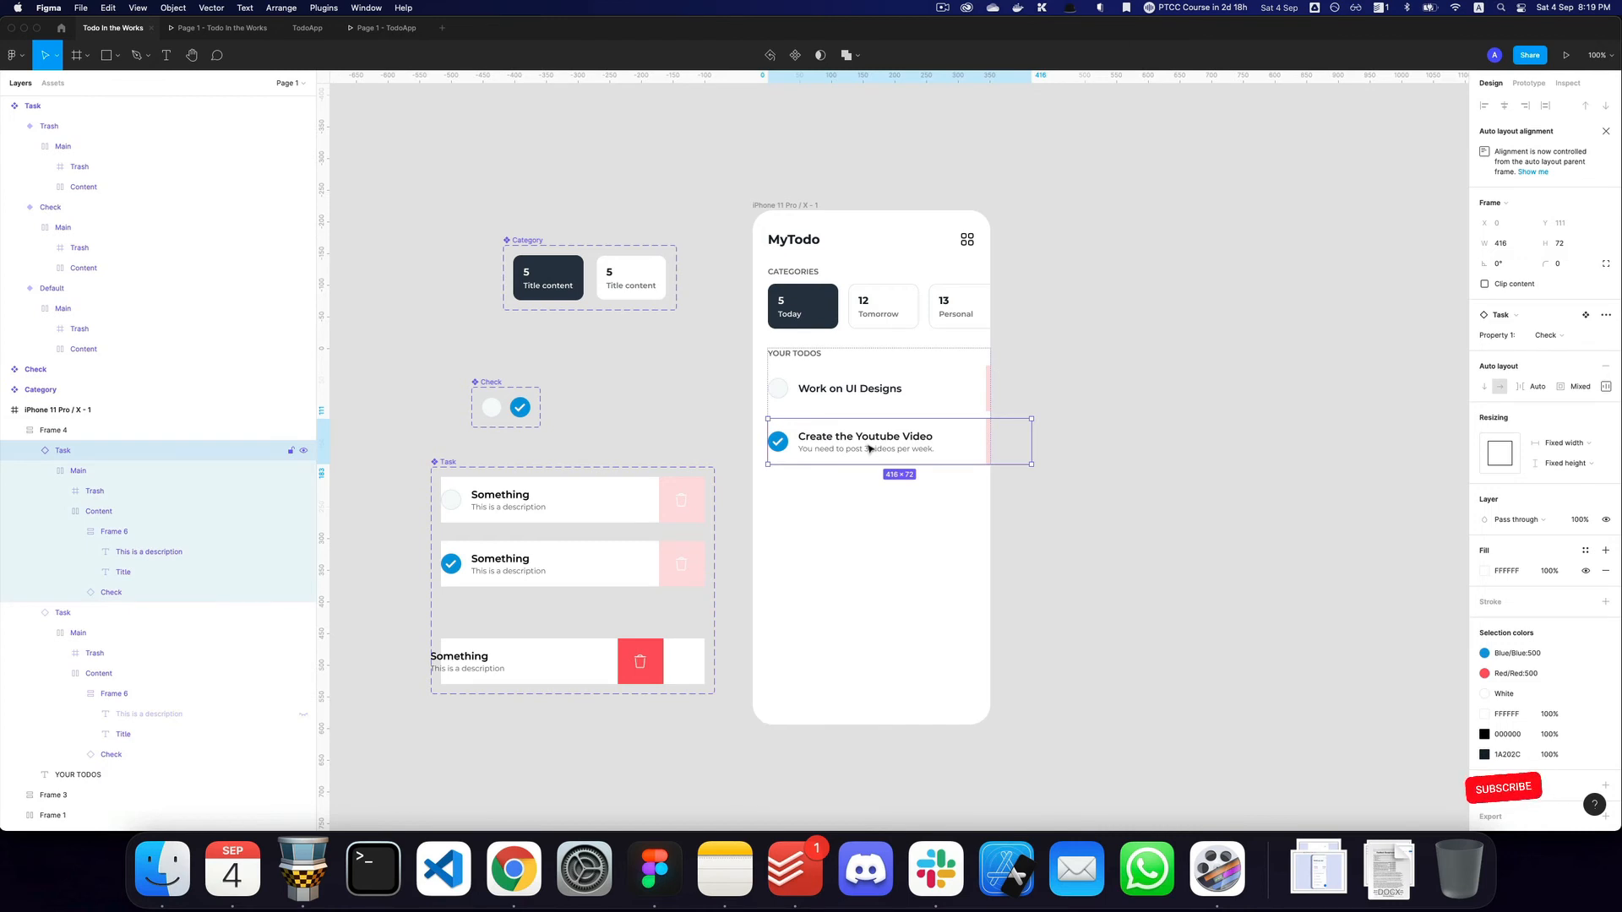
pyautogui.click(855, 393)
pyautogui.press('super+d')
pyautogui.press('super+Down')
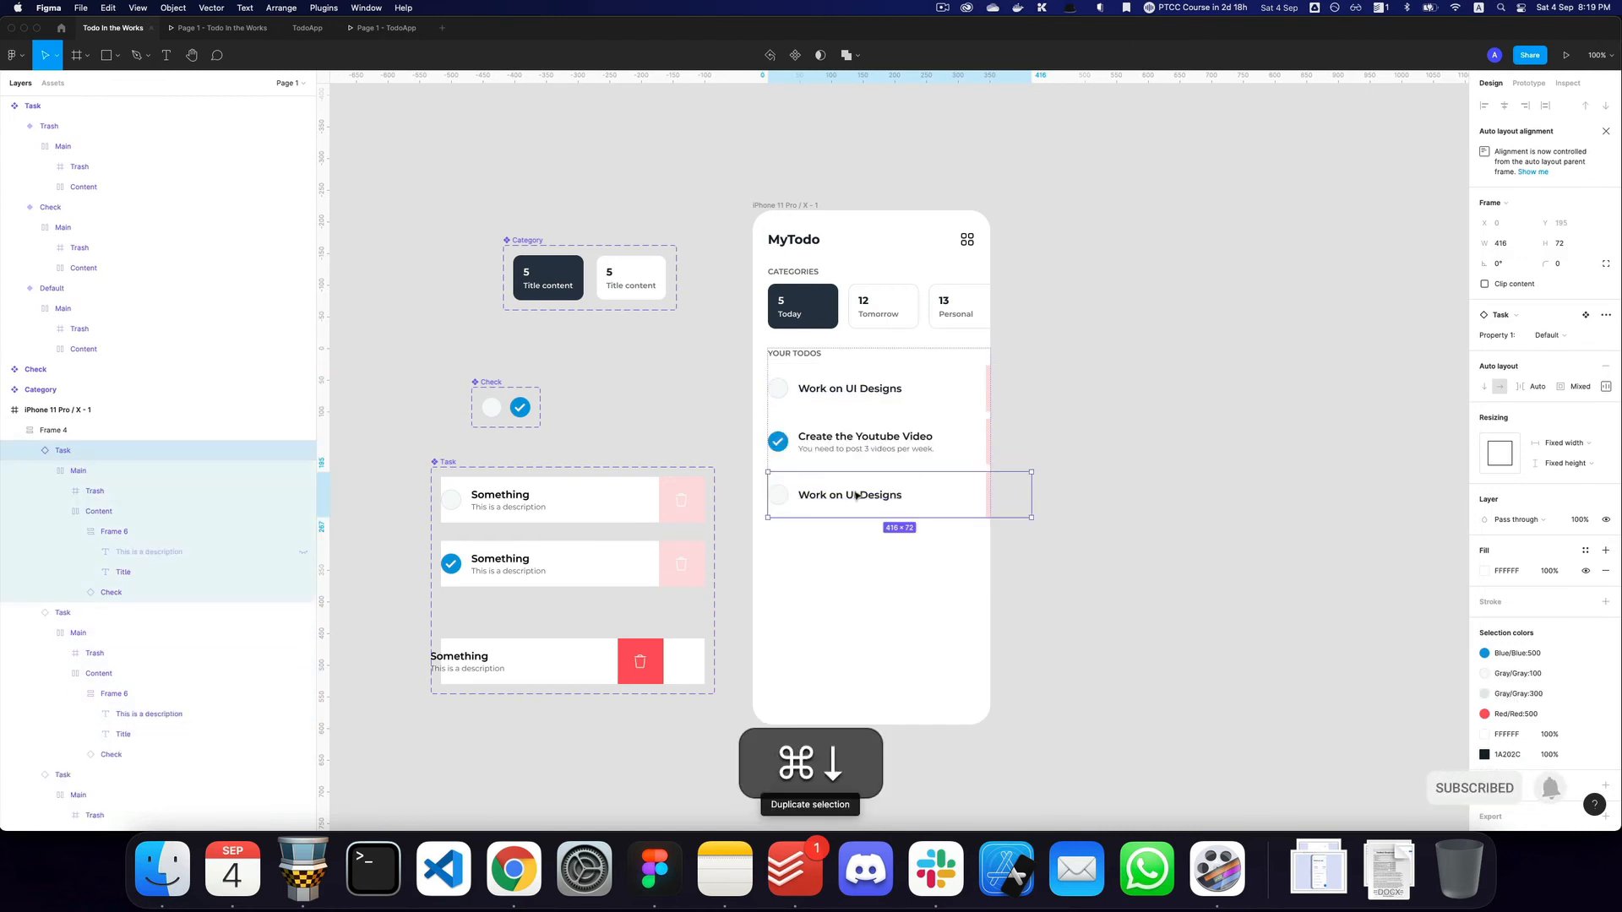
# Change the third task's title to "You need to post 3 videos a week.".
pyautogui.press('shift+super+v')
pyautogui.press('Escape')
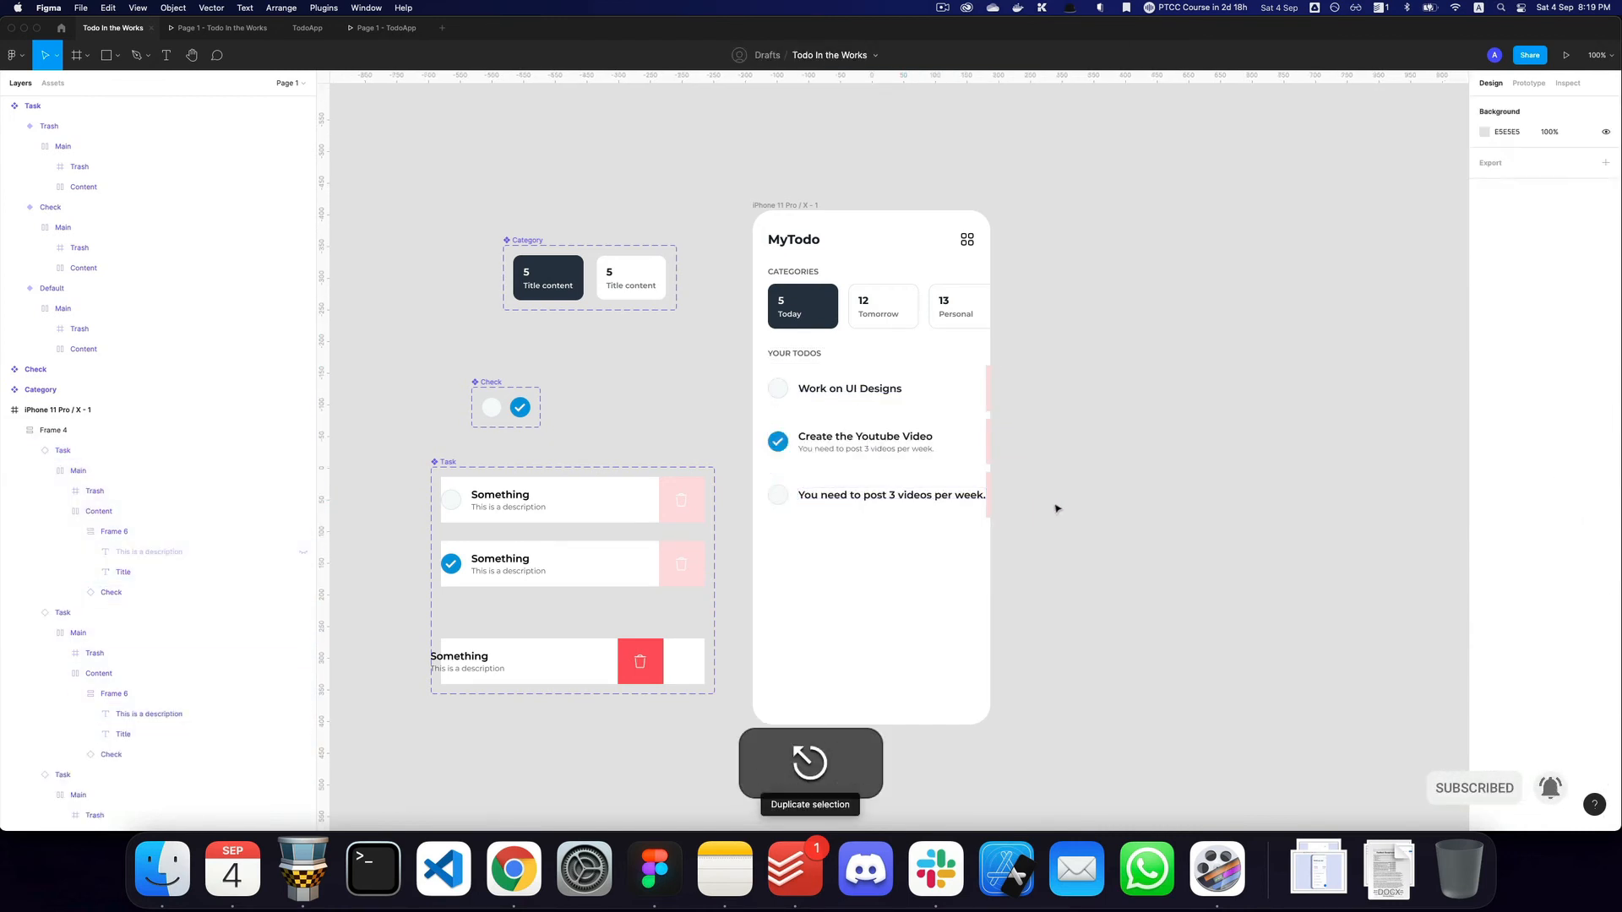
pyautogui.doubleClick(924, 500)
pyautogui.doubleClick(944, 499)
pyautogui.doubleClick(947, 499)
pyautogui.doubleClick(947, 499)
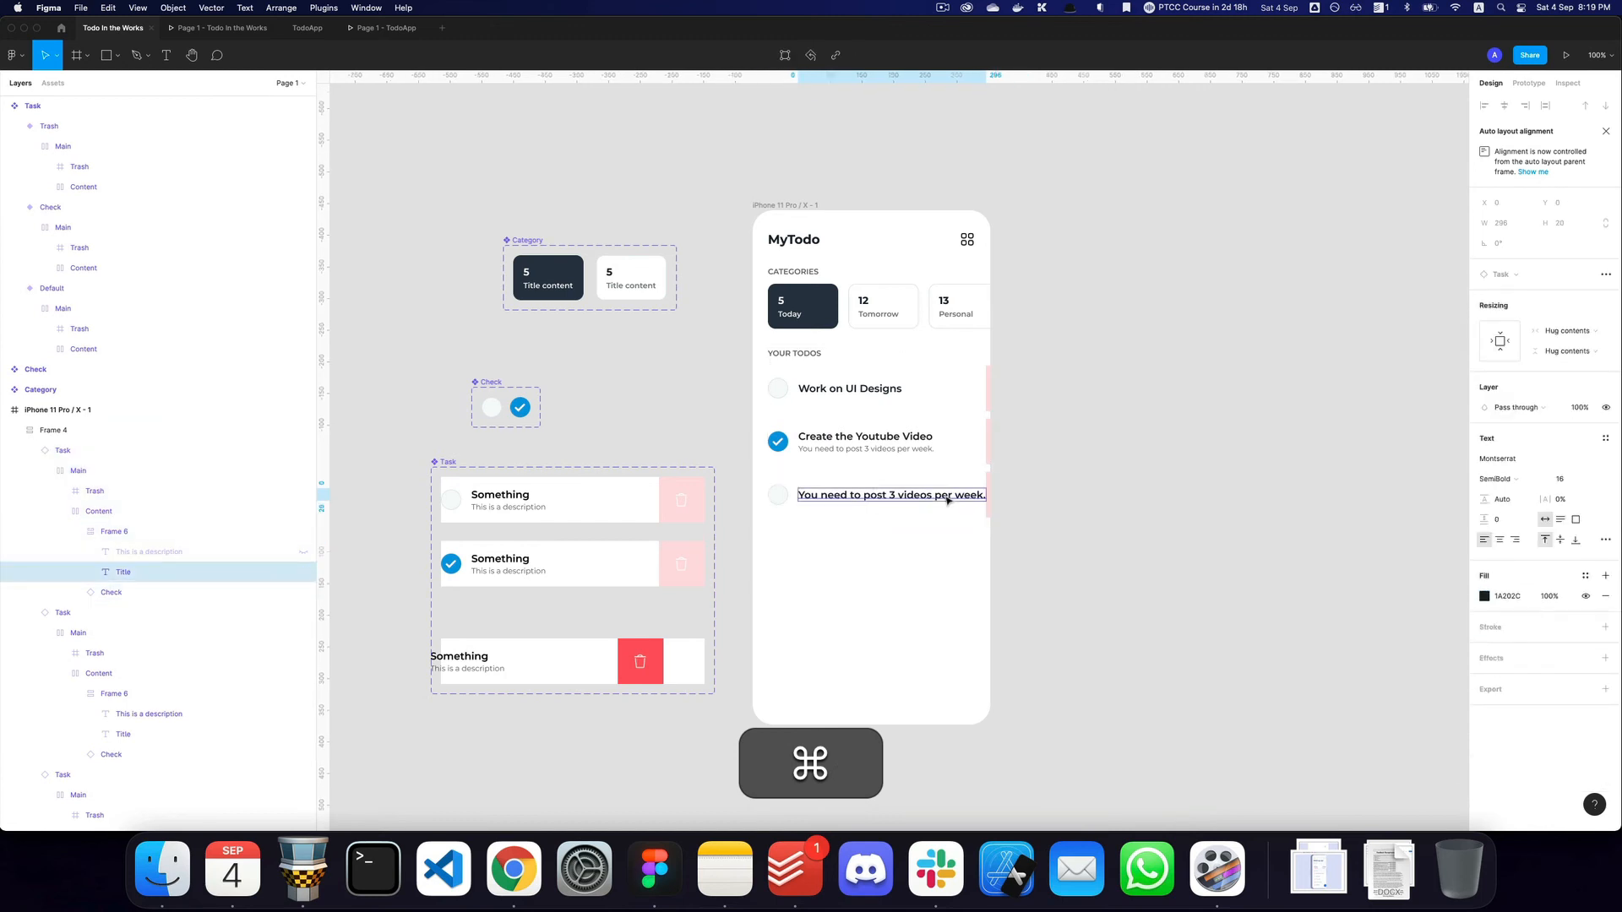
pyautogui.doubleClick(944, 497)
pyautogui.click(942, 495)
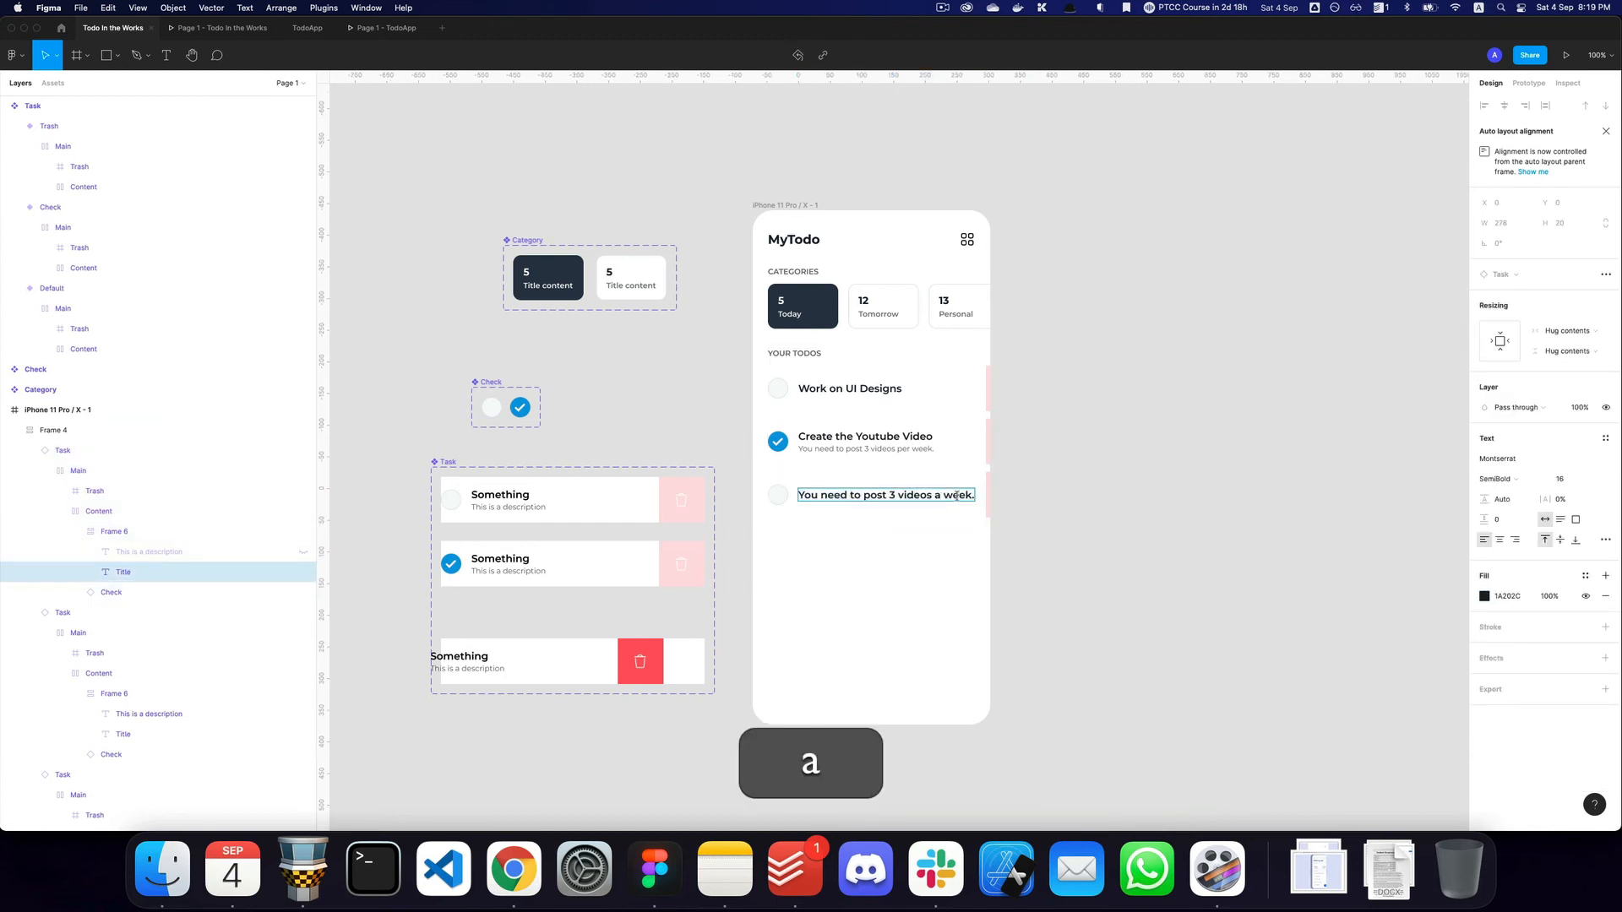
# Break the third task's title onto a second line before "week.", finish the text edit and deselect everything.
pyautogui.press('Return')
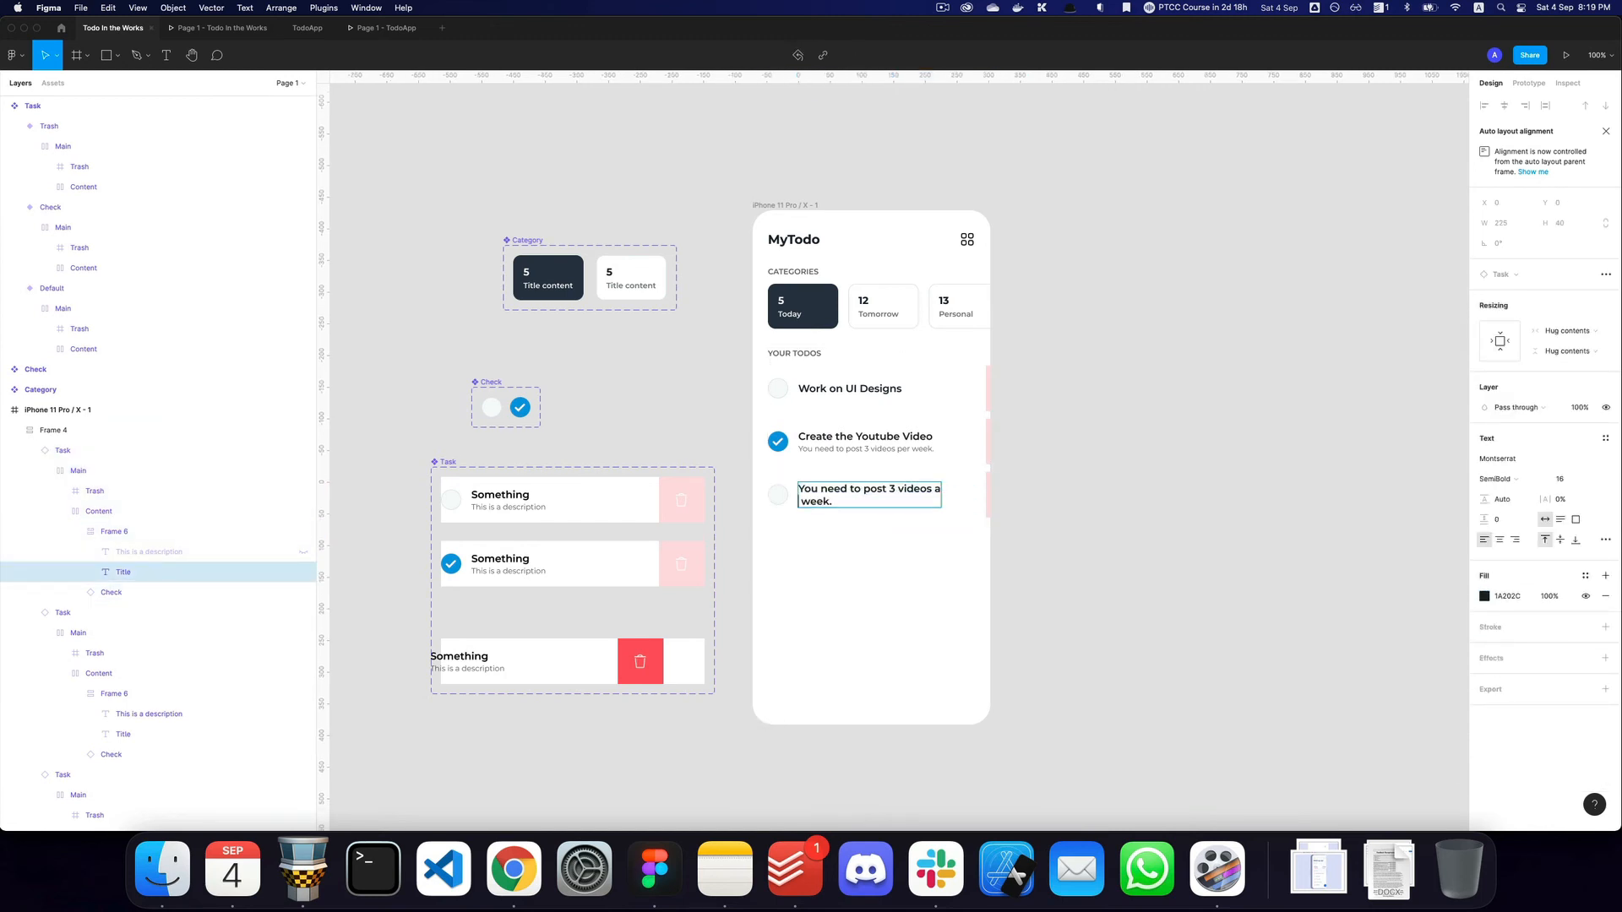
pyautogui.press('Right')
pyautogui.press('Escape')
pyautogui.press('Escape')
pyautogui.press('Escape')
pyautogui.press('Escape')
pyautogui.press('Escape')
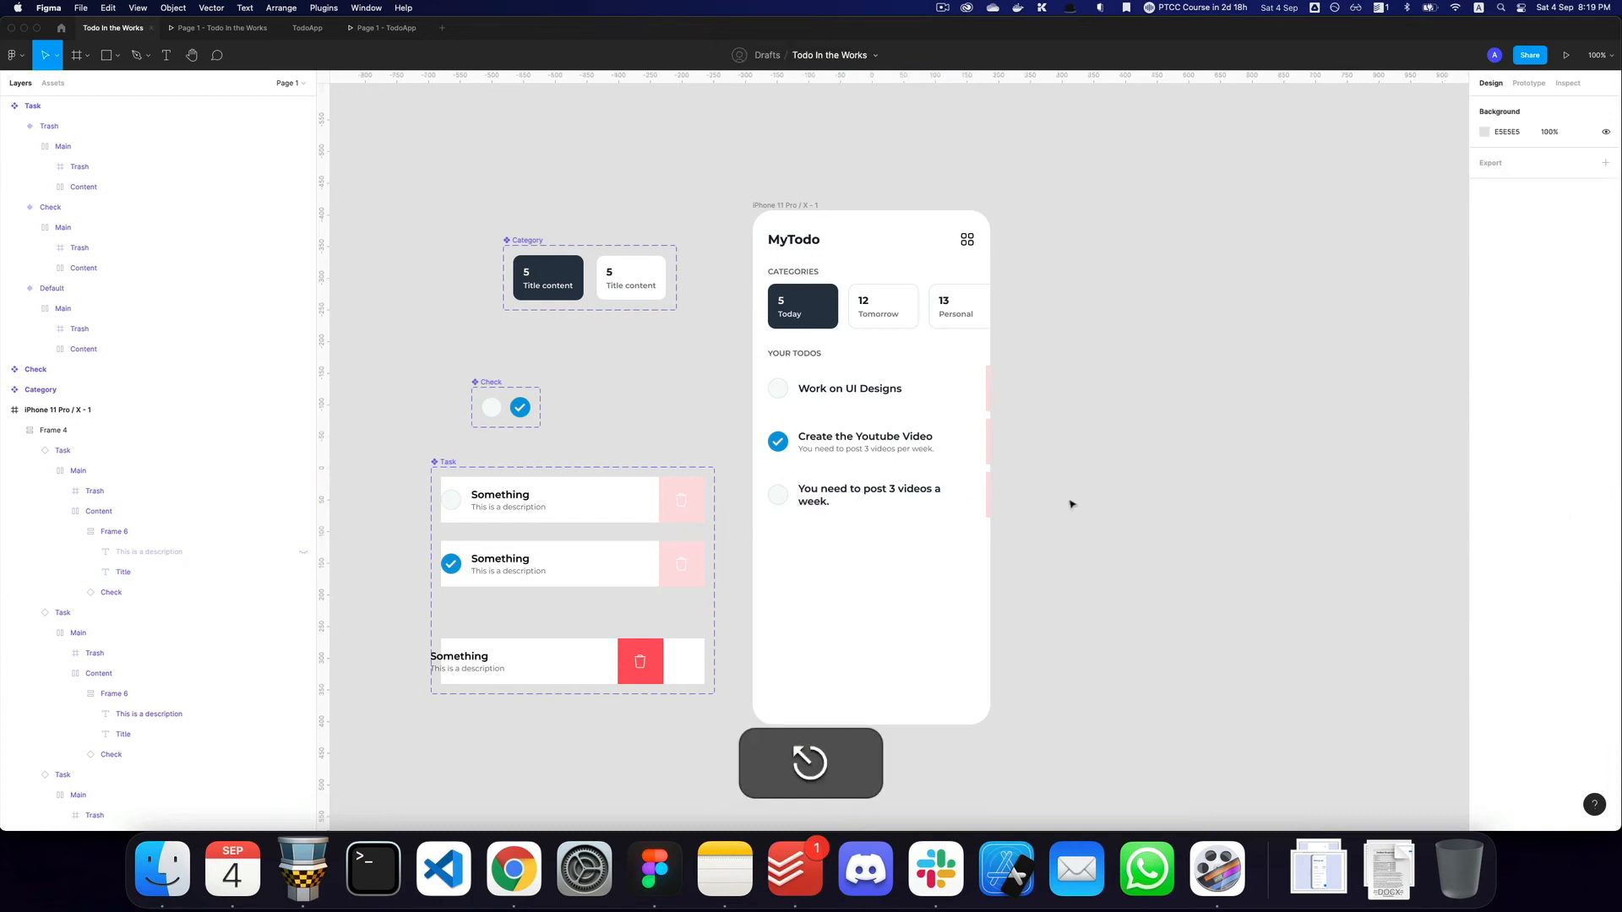
# Duplicate the third task and copy the title "Think about topics for new videos." from the TodoApp file.
pyautogui.press('cmd+d')
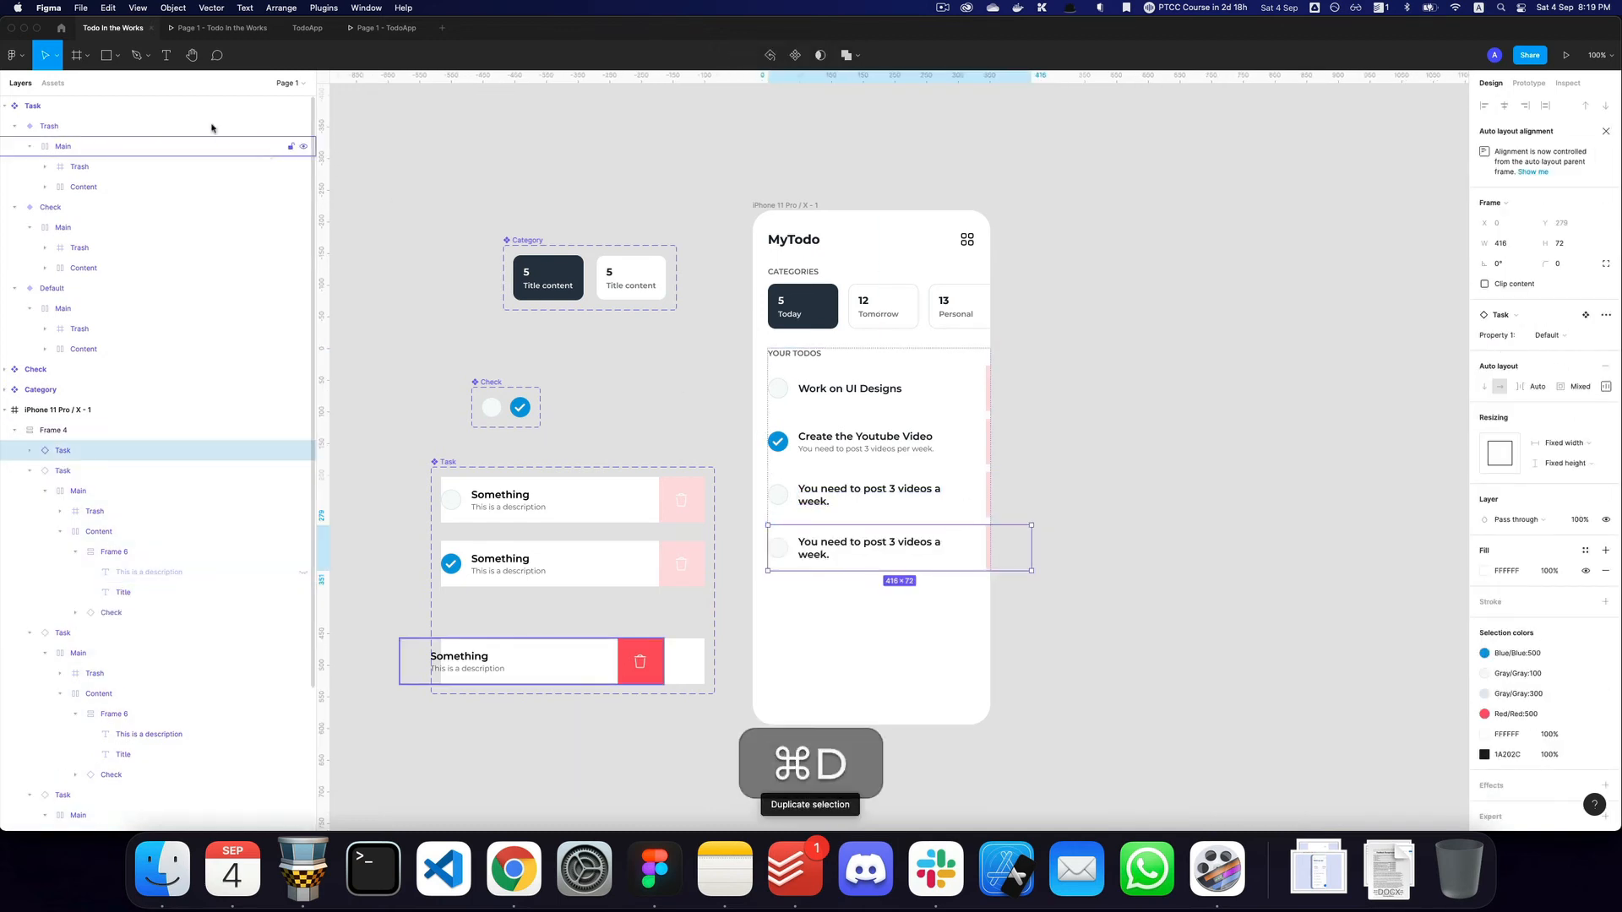
pyautogui.press('super+3')
pyautogui.press('super+4')
pyautogui.keyDown('super'); pyautogui.doubleClick(1144, 605); pyautogui.keyUp('super')
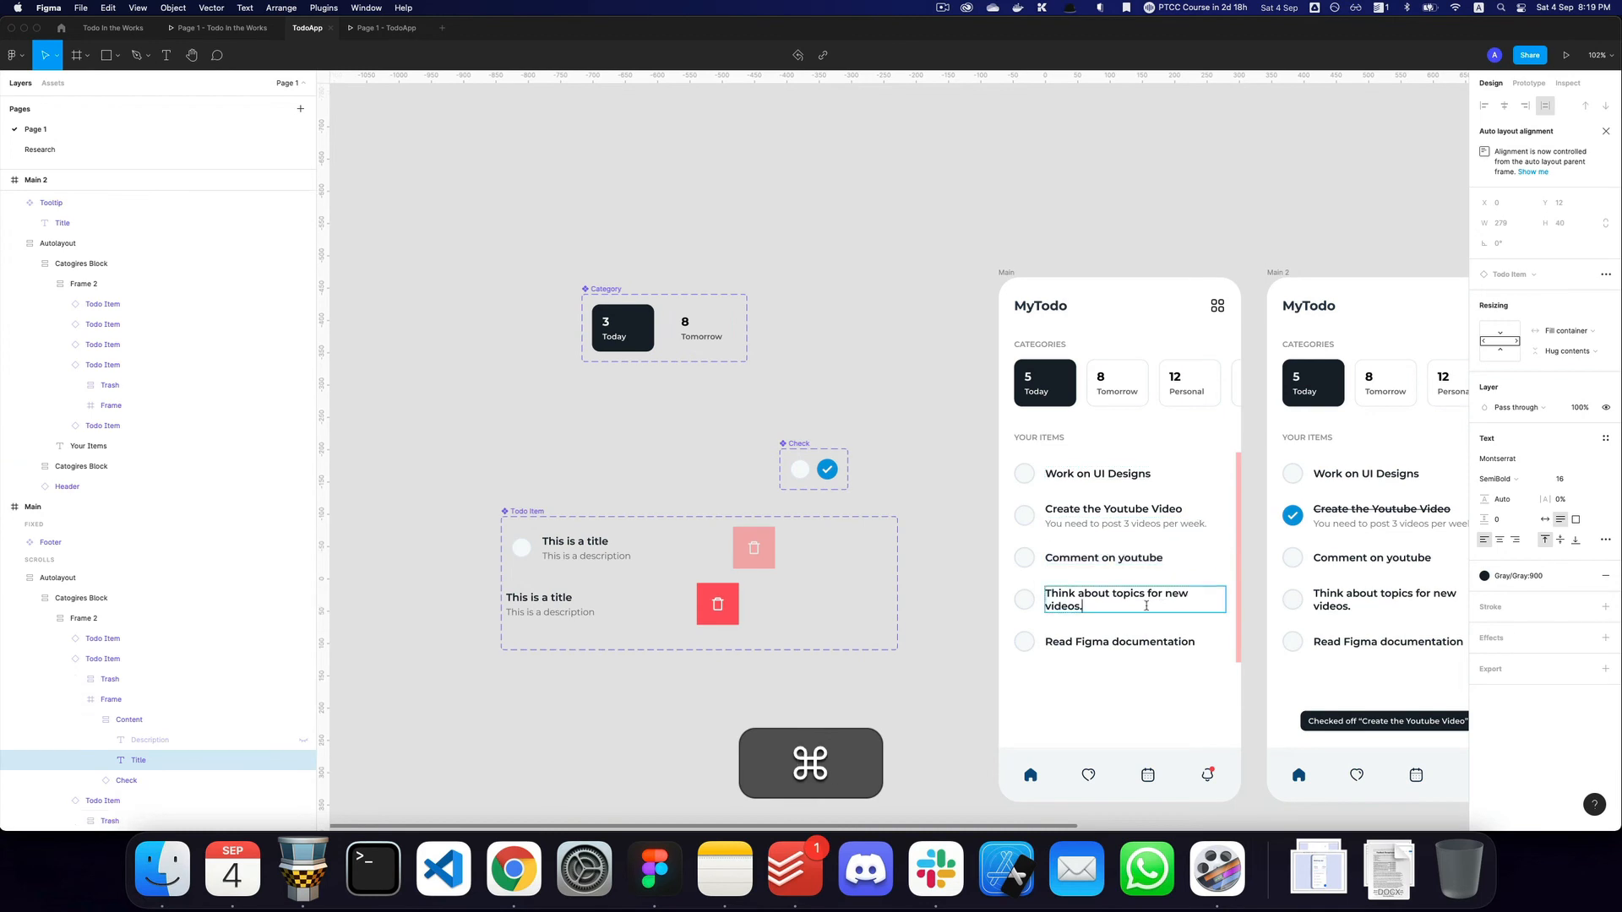
pyautogui.press('super+c')
pyautogui.press('super+2')
# Replace the fourth task's title with the copied "Think about topics for new videos." and finish the text edit.
pyautogui.keyDown('super'); pyautogui.click(870, 549); pyautogui.keyUp('super')
pyautogui.press('super+v')
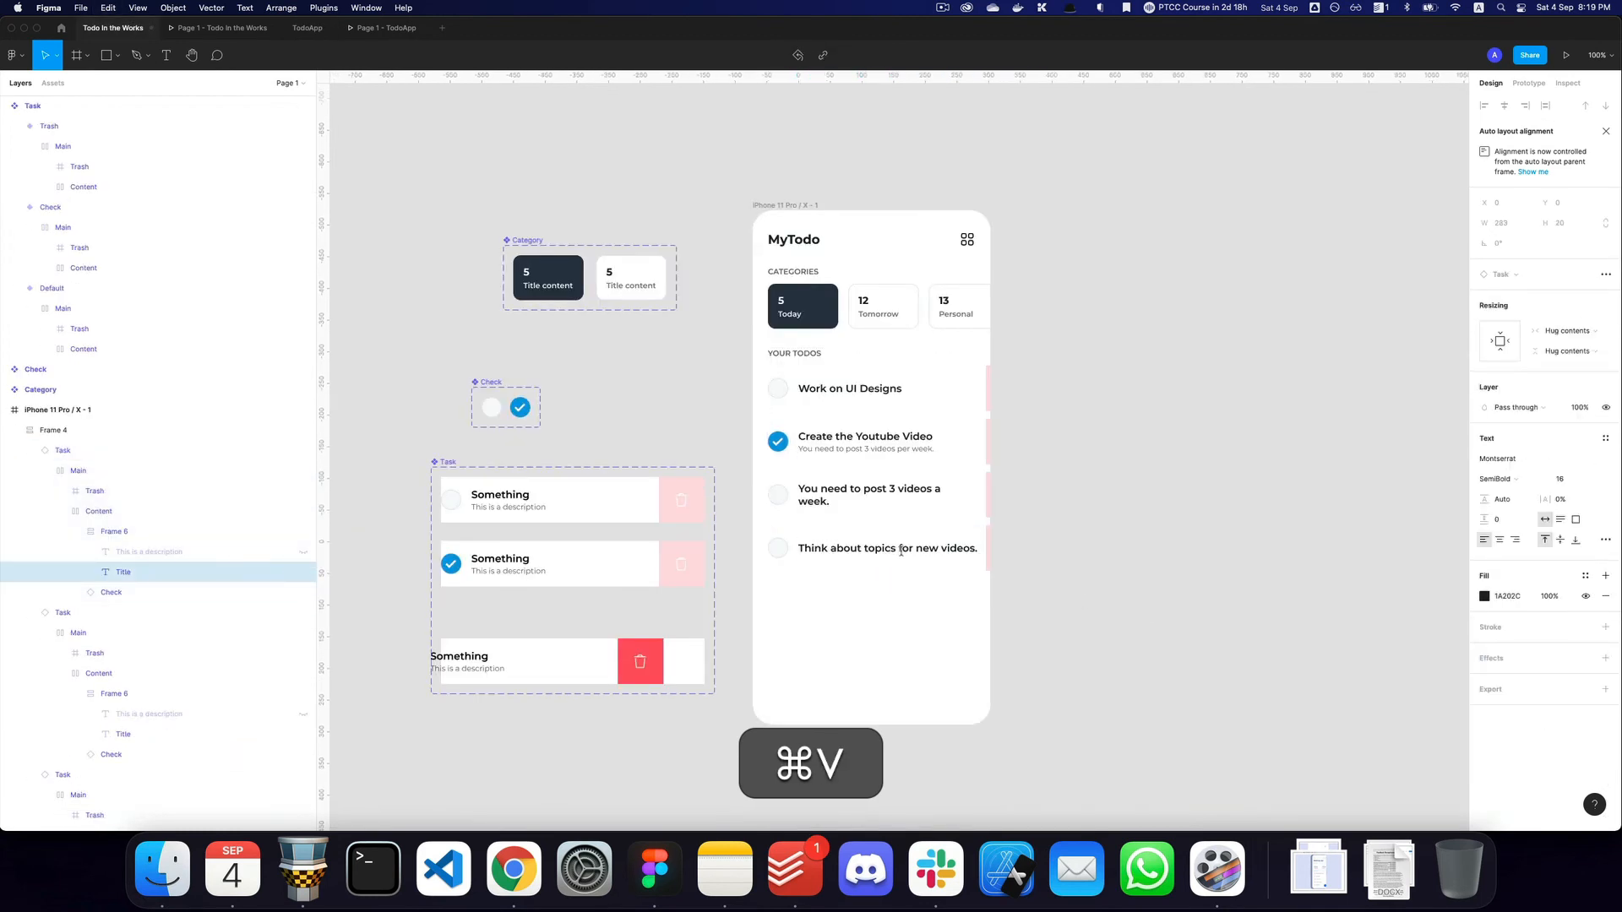
pyautogui.press('Escape')
pyautogui.press('Escape')
pyautogui.press('Escape')
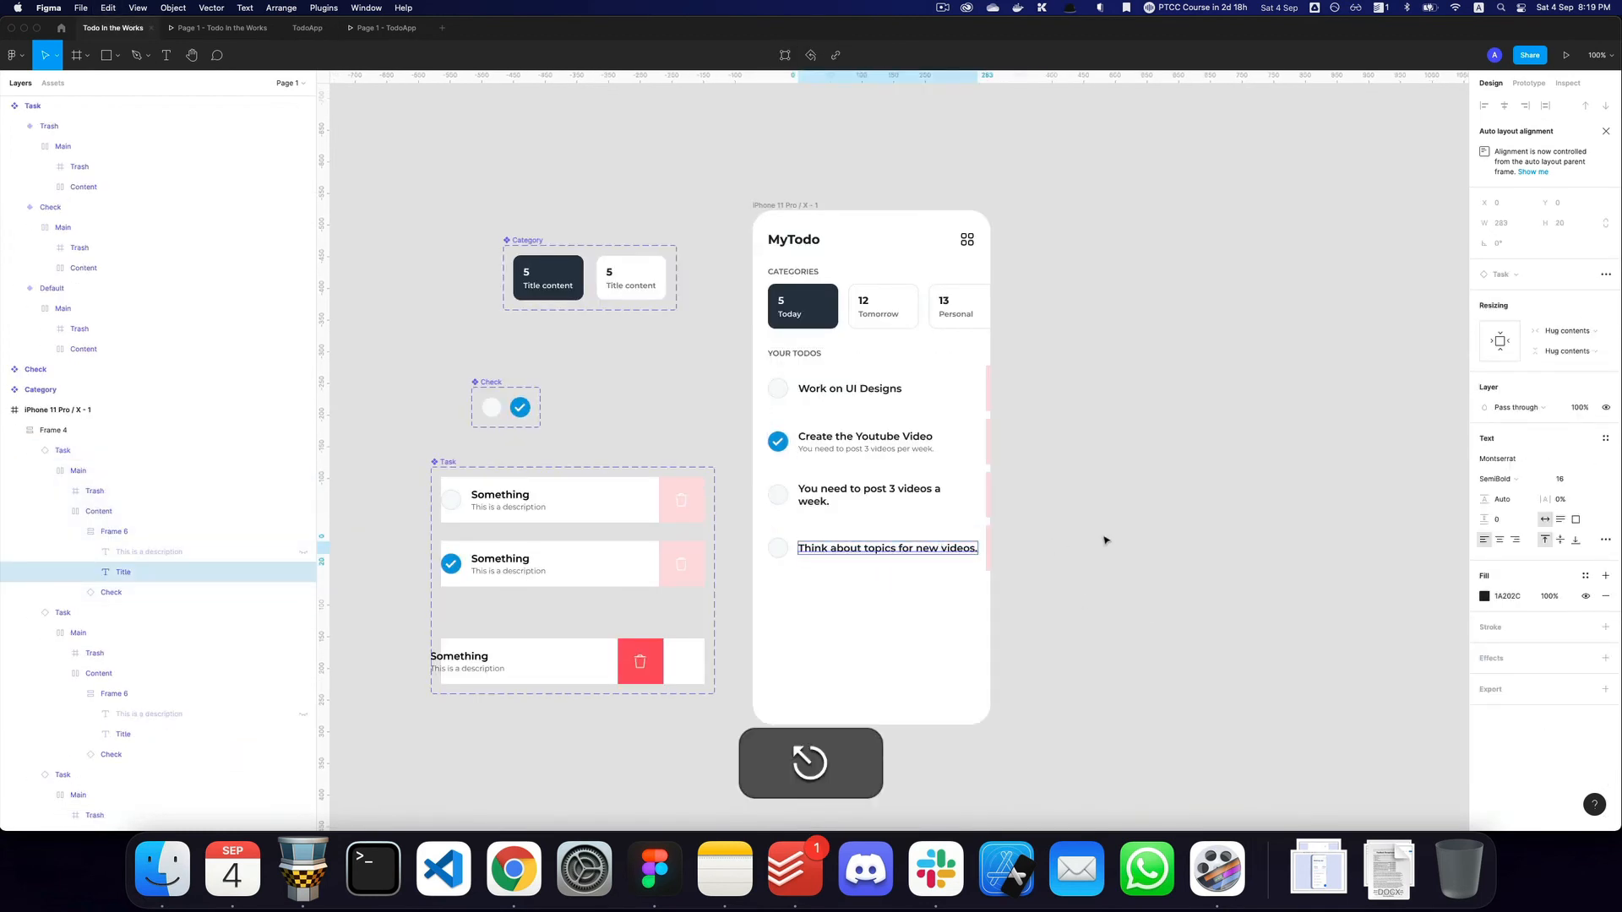
# Duplicate the fourth task and copy the title "Read Figma documentation" from the TodoApp file.
pyautogui.press('shift')
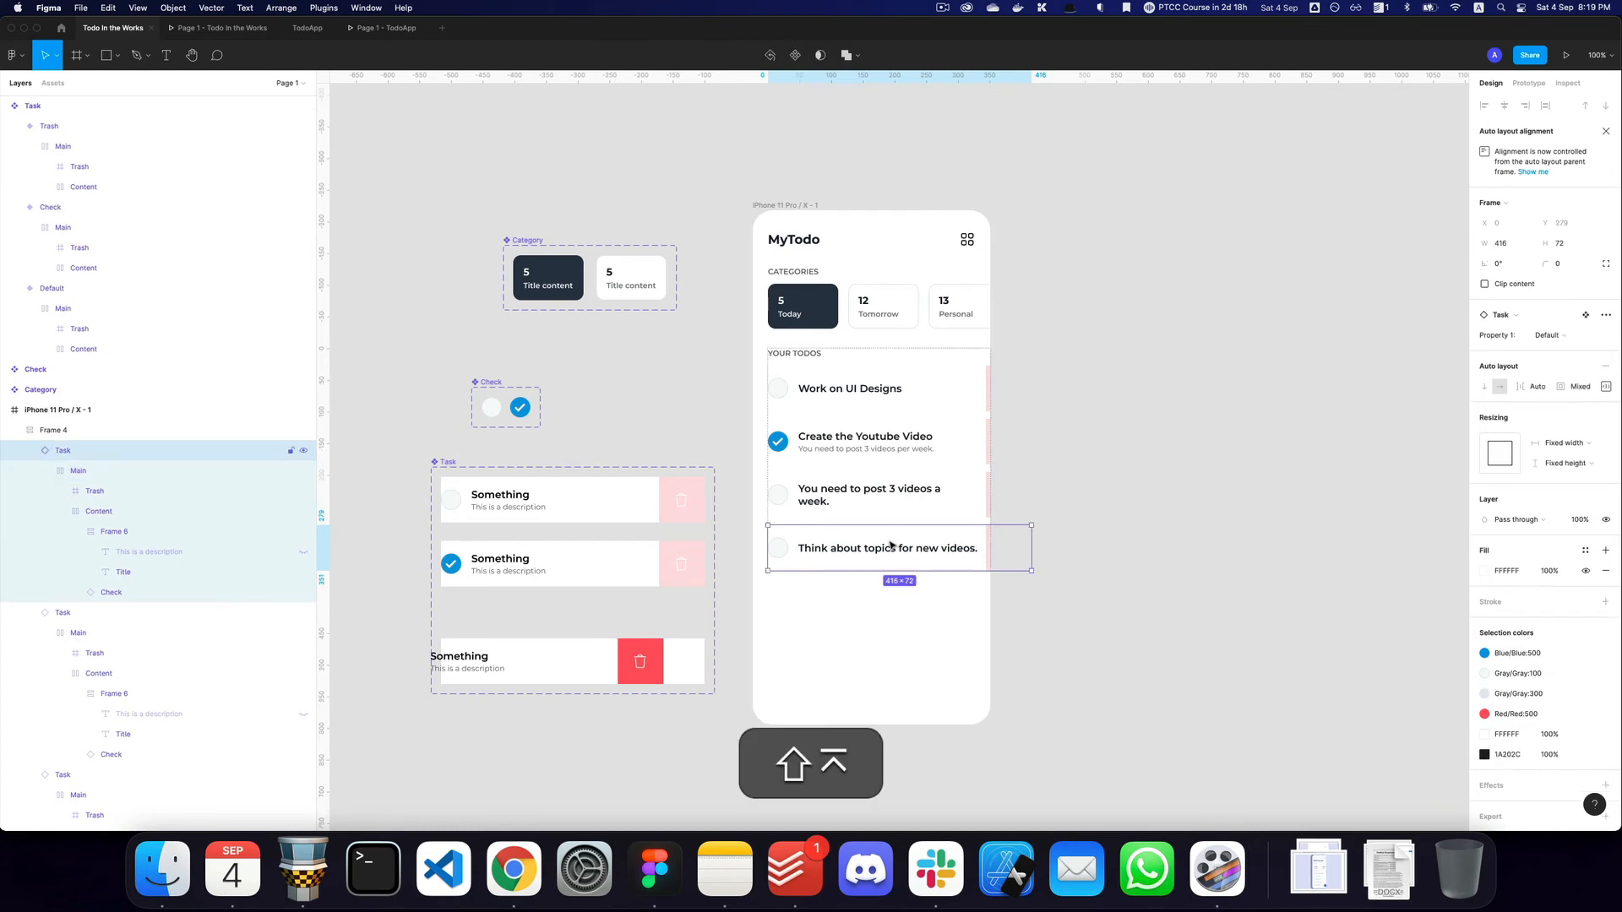
pyautogui.press('shift+super+d')
pyautogui.press('super+3')
pyautogui.press('super+4')
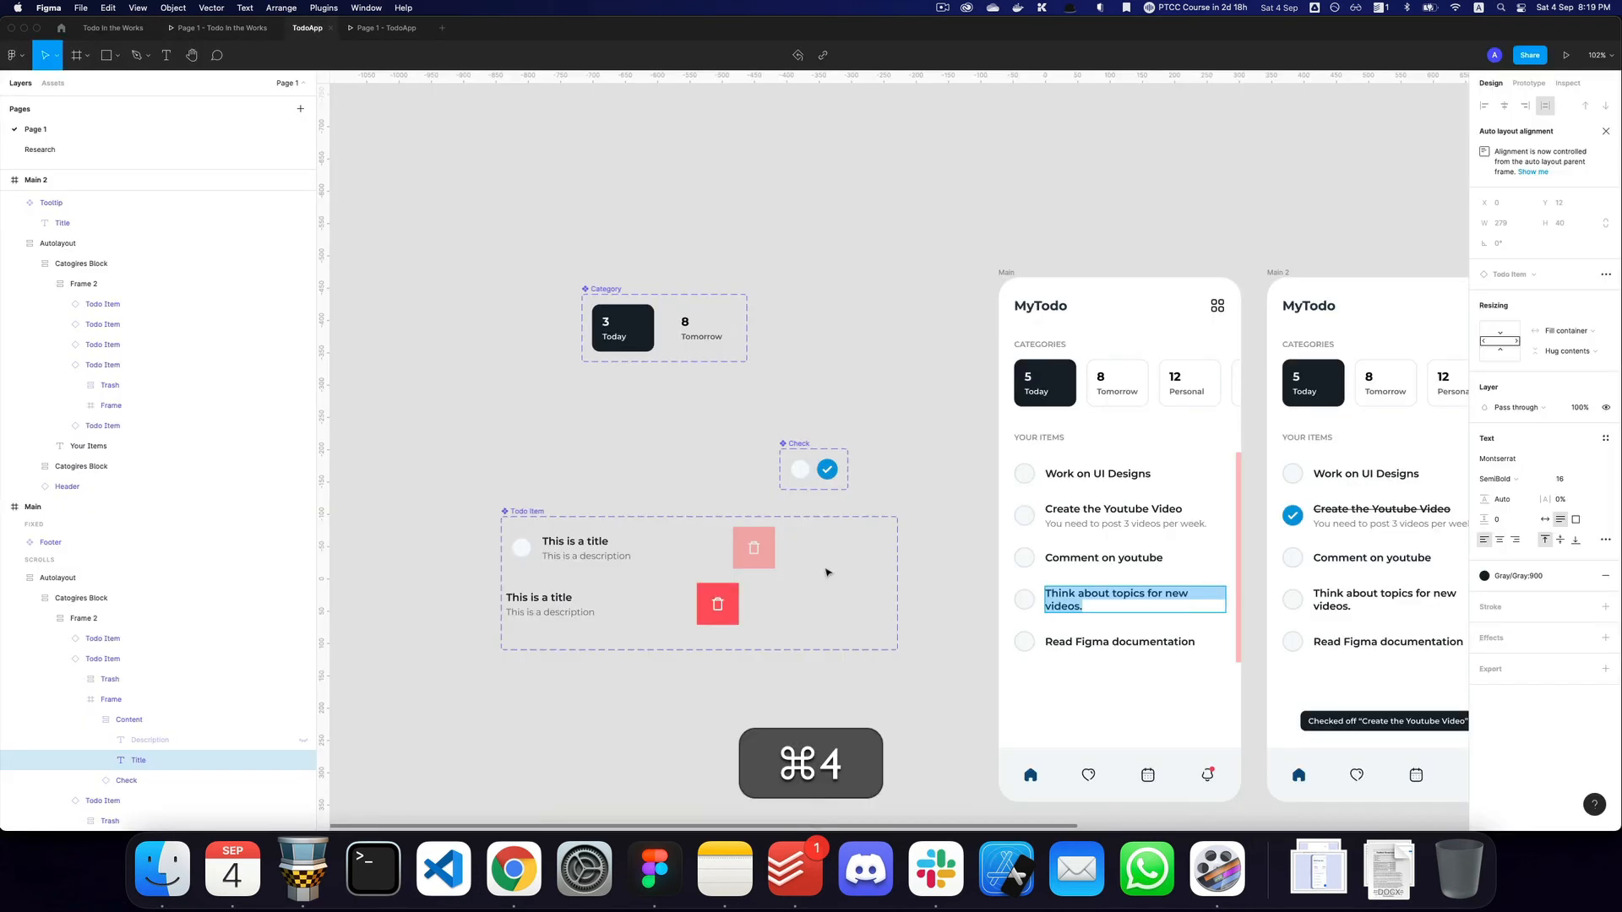
pyautogui.keyDown('super'); pyautogui.click(1067, 642); pyautogui.keyUp('super')
pyautogui.tripleClick(1068, 642)
pyautogui.press('super+c')
pyautogui.press('super+2')
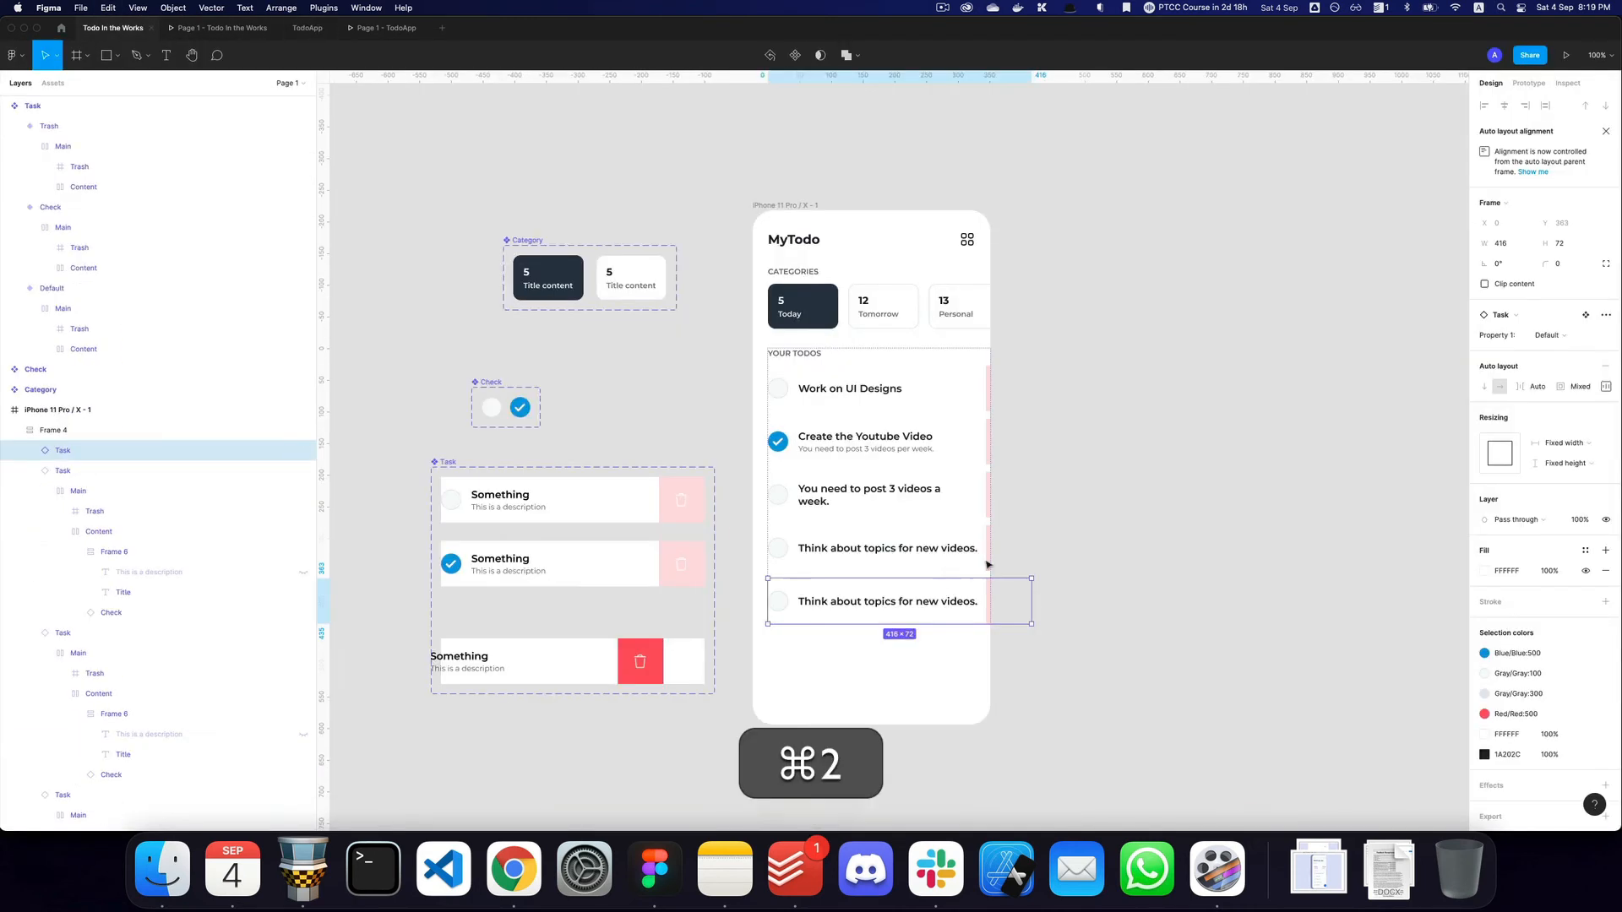
# Paste "Read Figma documentation" as the fifth task's title and deselect everything.
pyautogui.keyDown('super'); pyautogui.click(881, 604); pyautogui.keyUp('super')
pyautogui.keyDown('super'); pyautogui.click(881, 604); pyautogui.keyUp('super')
pyautogui.press('super+v')
pyautogui.press('super+Escape')
pyautogui.press('super+Escape')
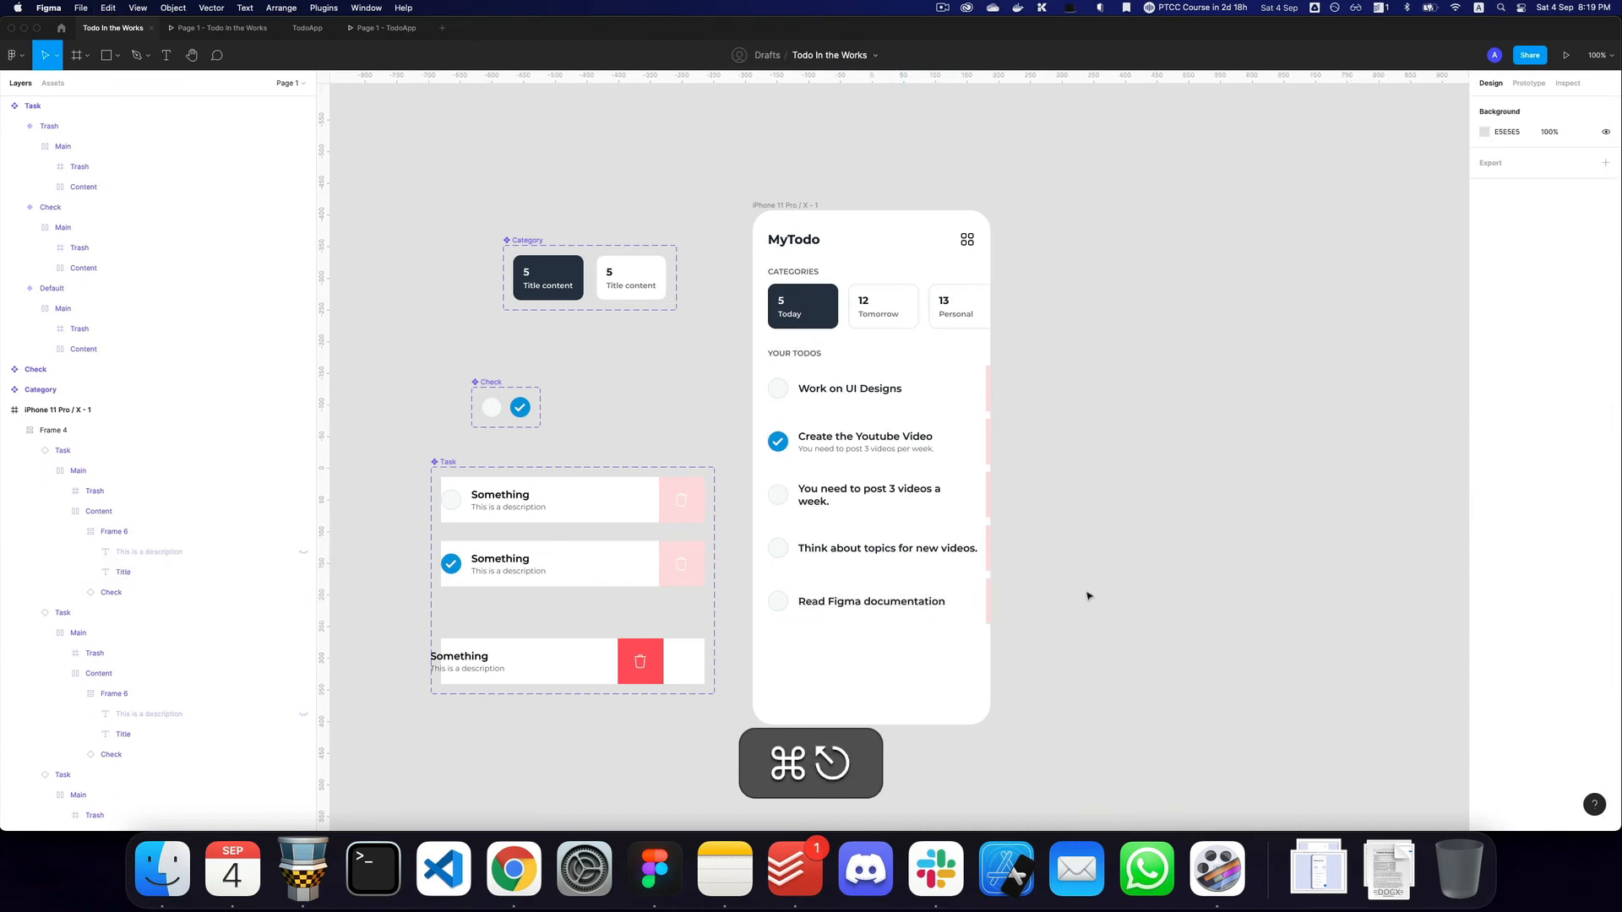
# Wrap the Category, Check and Task component sets in one auto layout frame and move it farther from the MyTodo screen.
pyautogui.press('z')
pyautogui.keyDown('alt'); pyautogui.click(1088, 593); pyautogui.keyUp('alt')
pyautogui.press('space')
pyautogui.moveTo(1070, 568); pyautogui.dragTo(931, 494)
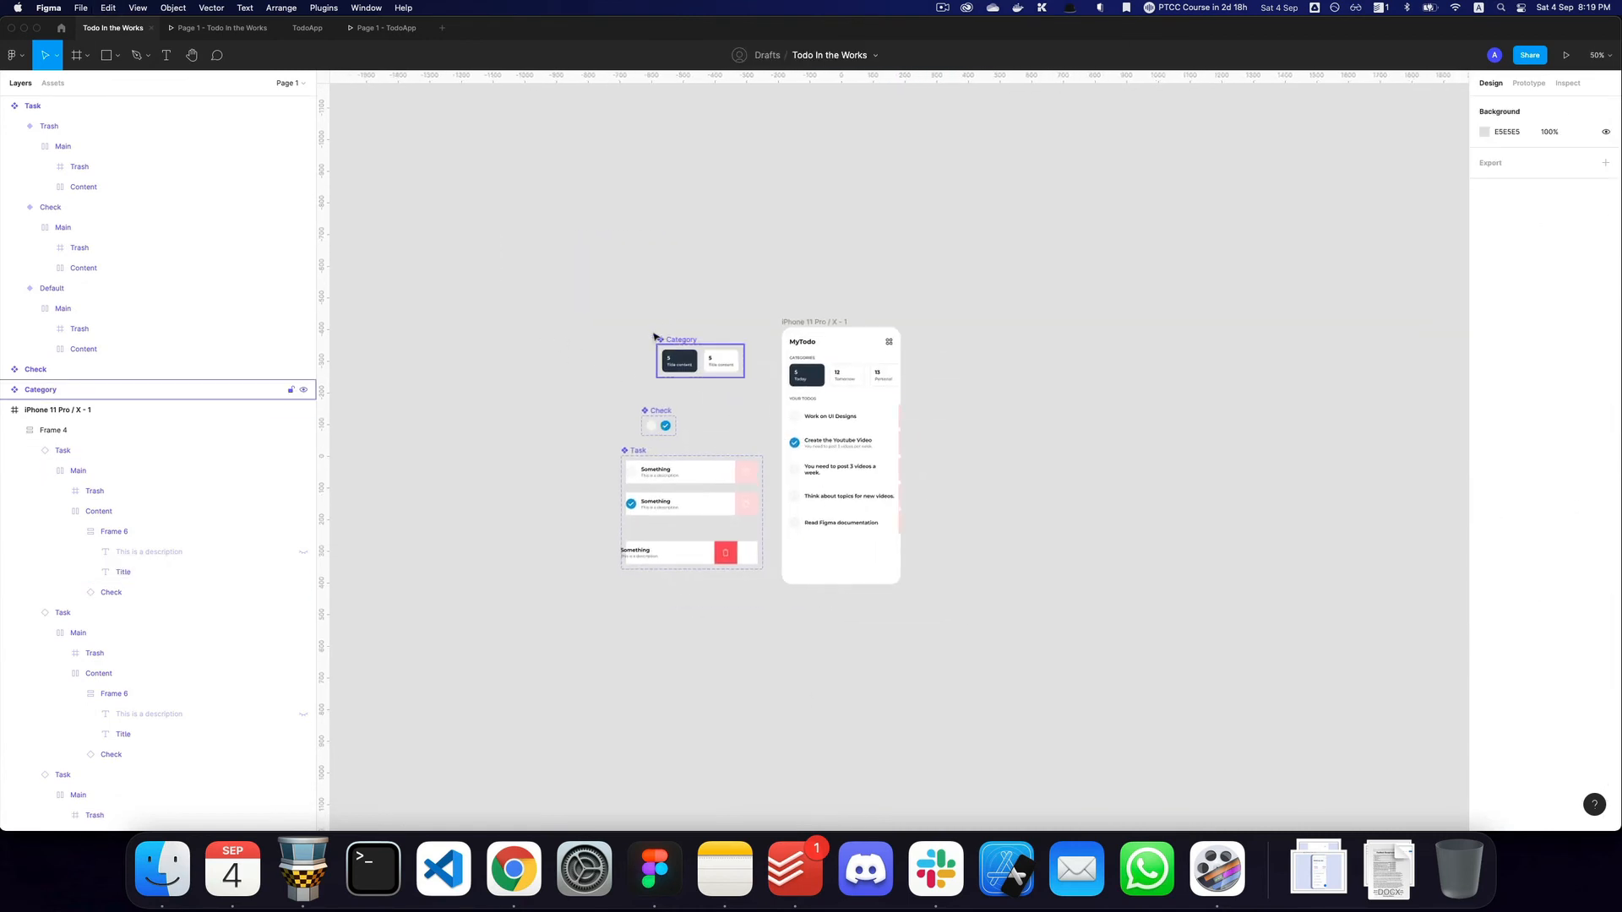
pyautogui.moveTo(579, 312); pyautogui.dragTo(771, 642)
pyautogui.hotkey('shift', 'a')
pyautogui.moveTo(705, 563); pyautogui.dragTo(484, 461)
pyautogui.click(1056, 476)
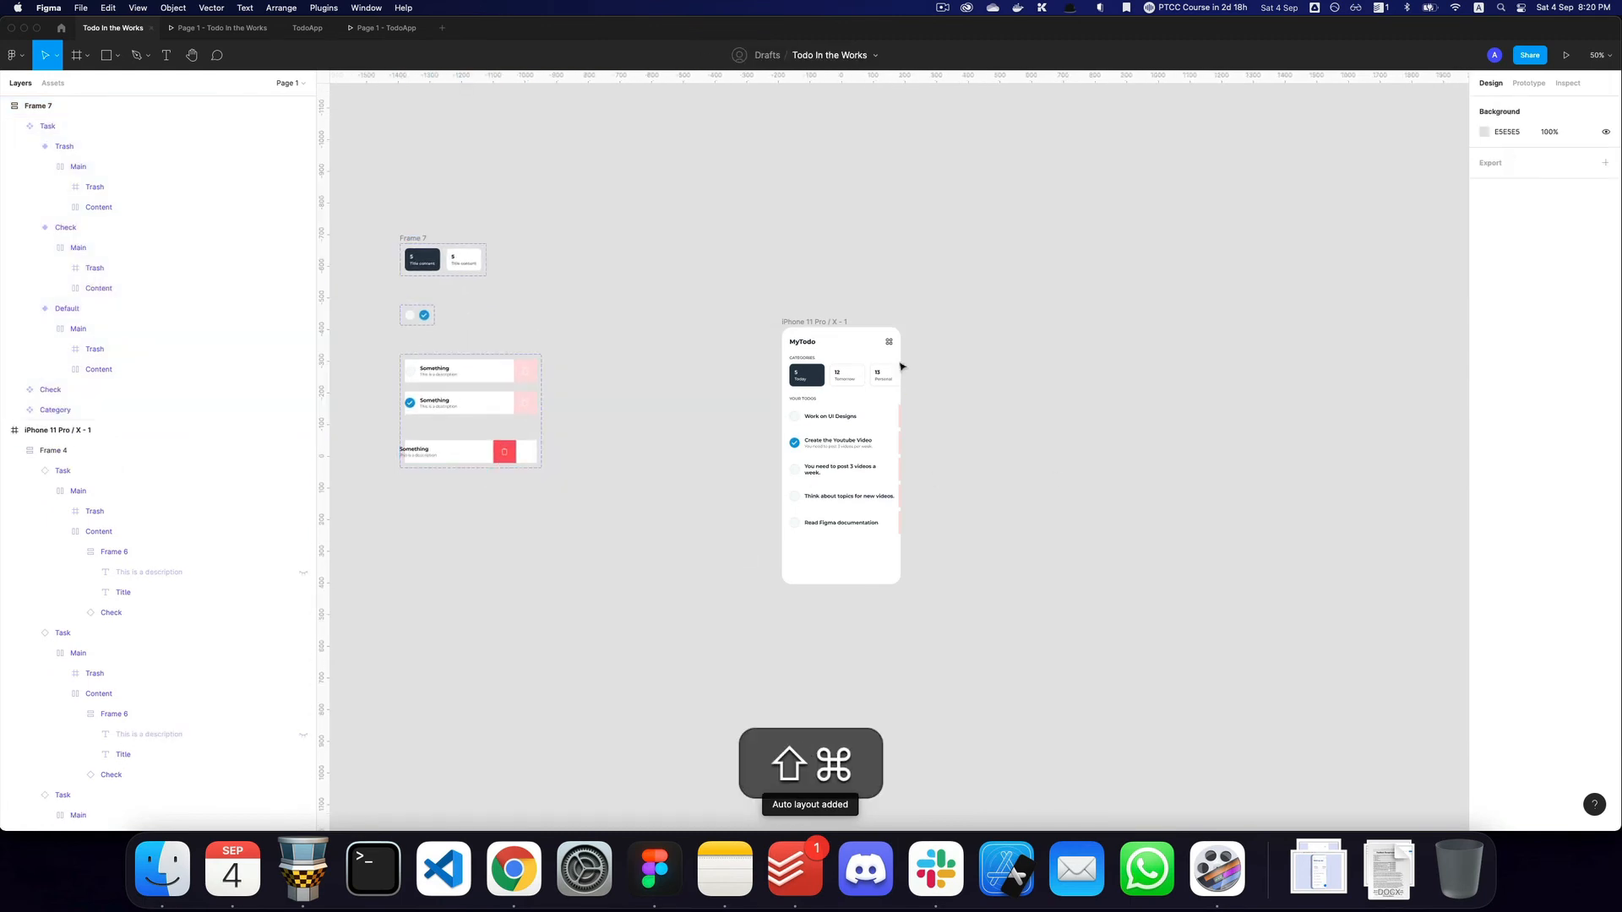
# Rename the iPhone 11 Pro / X - 1 frame as "Main".
pyautogui.click(850, 342)
pyautogui.press('super+d')
pyautogui.press('super+z')
pyautogui.press('super+r')
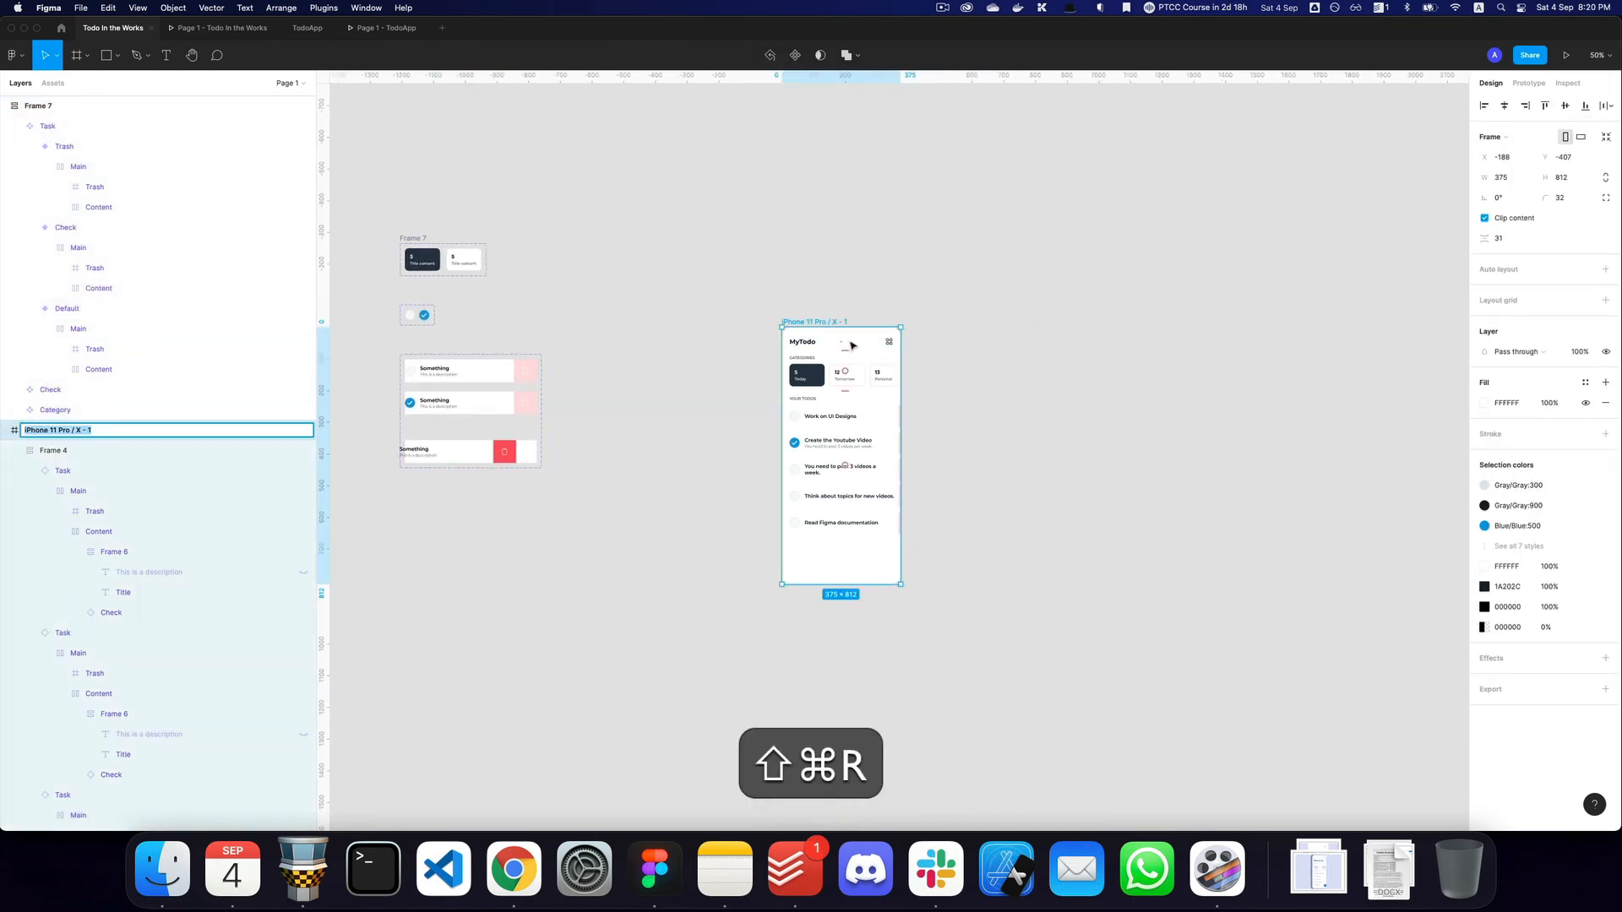
pyautogui.write('Main')
pyautogui.press('Return')
# Make the Main frame a prototype flow starting point and reload the prototype preview.
pyautogui.press('alt+super+3')
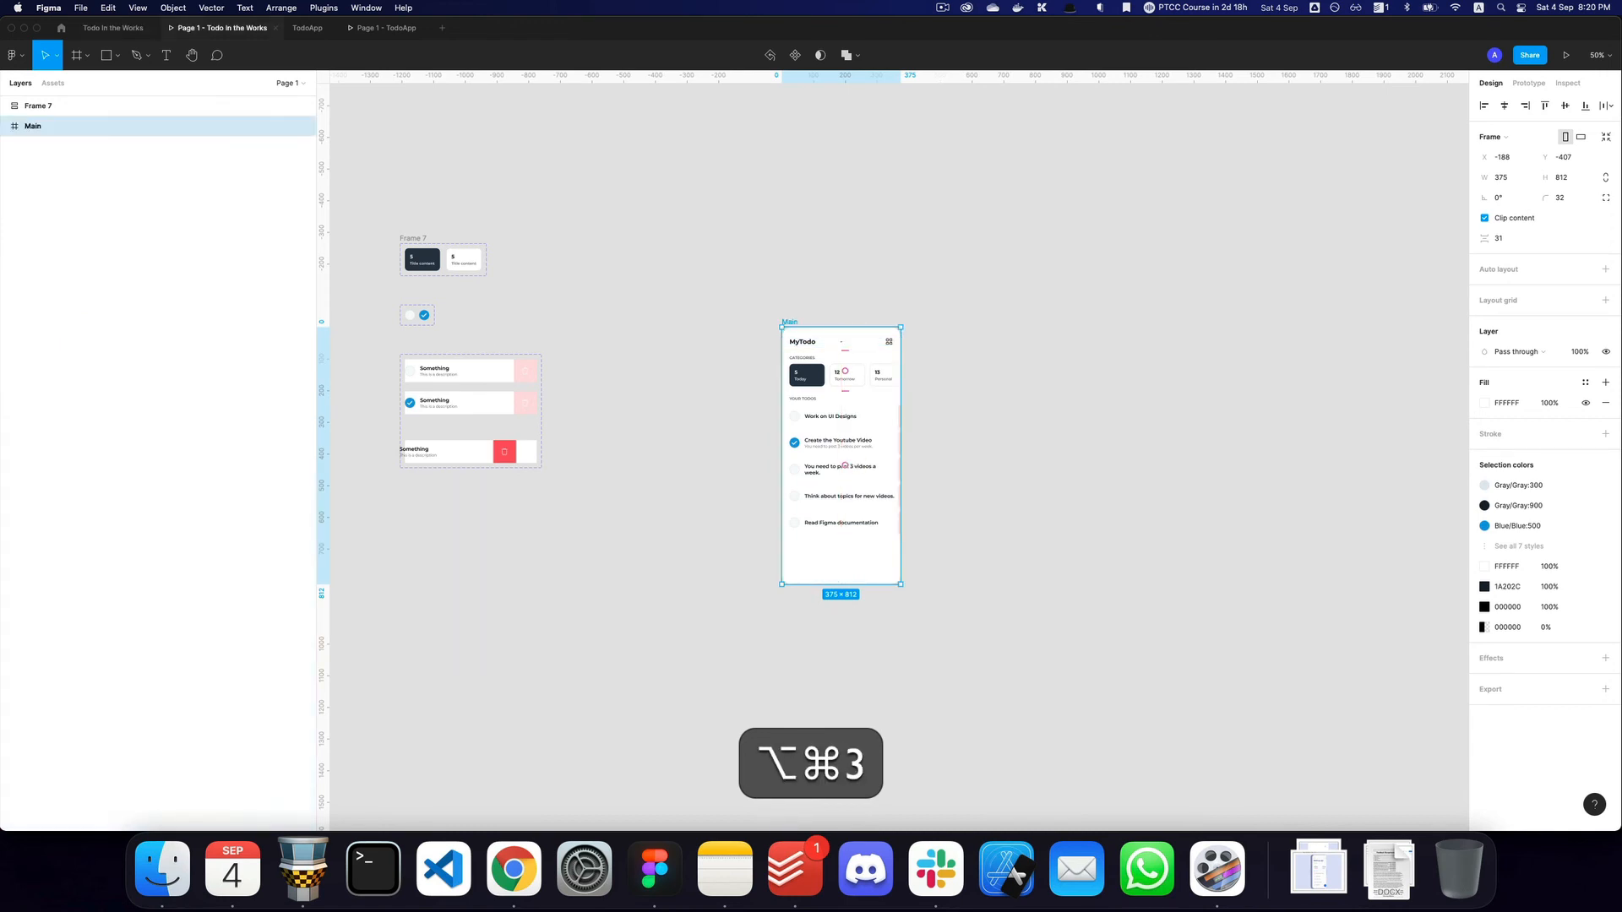
pyautogui.press('super+r')
pyautogui.press('super+2')
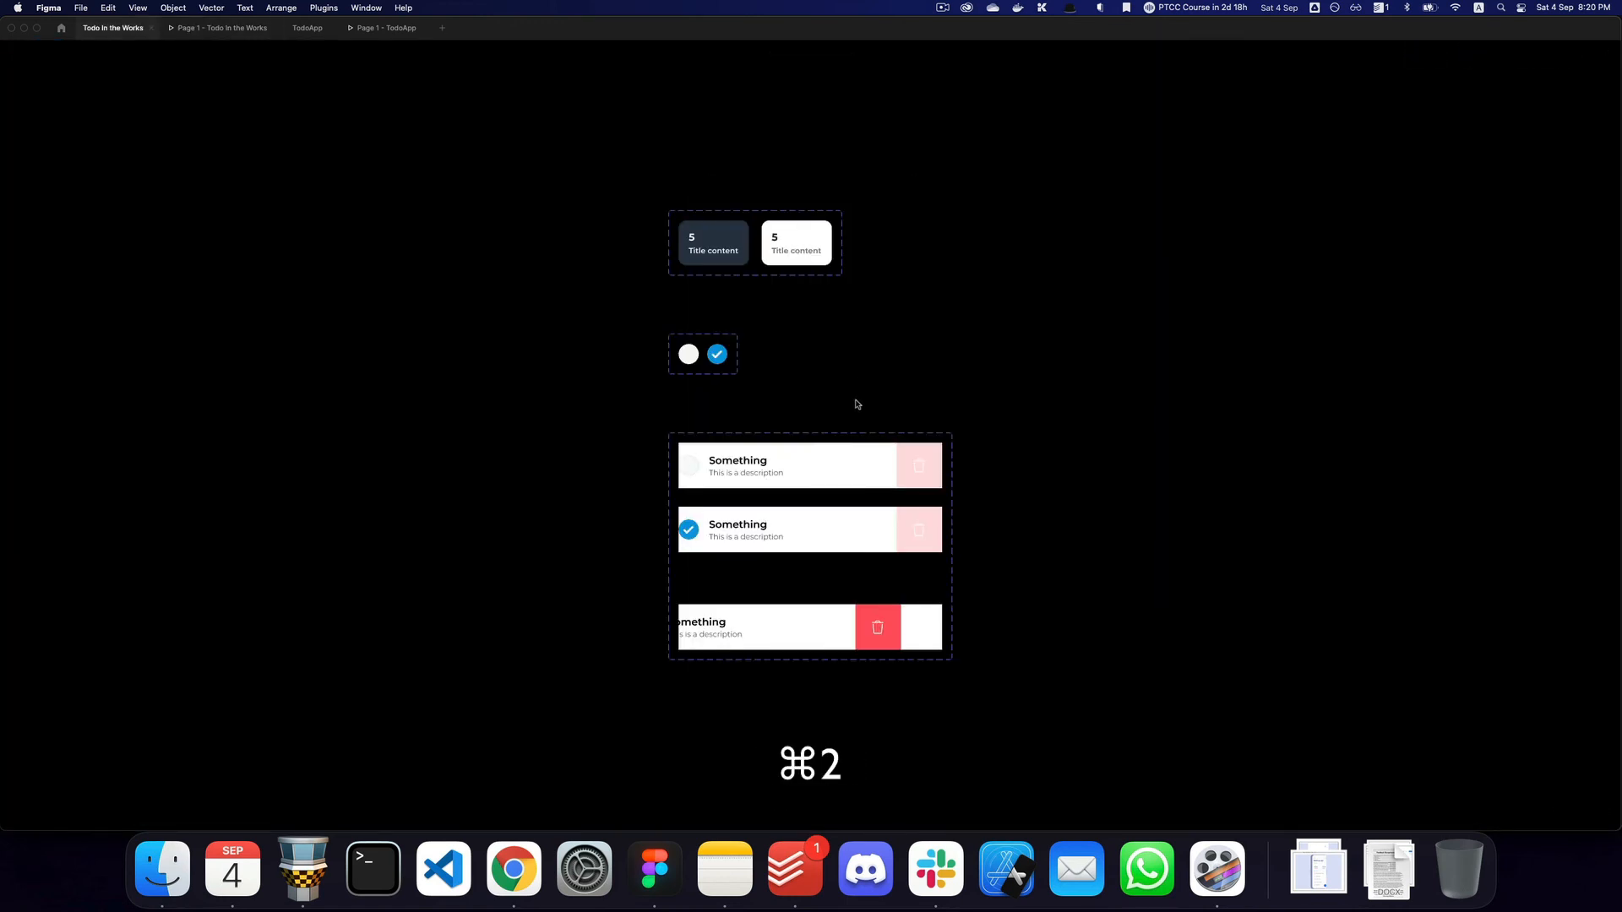
pyautogui.click(1531, 84)
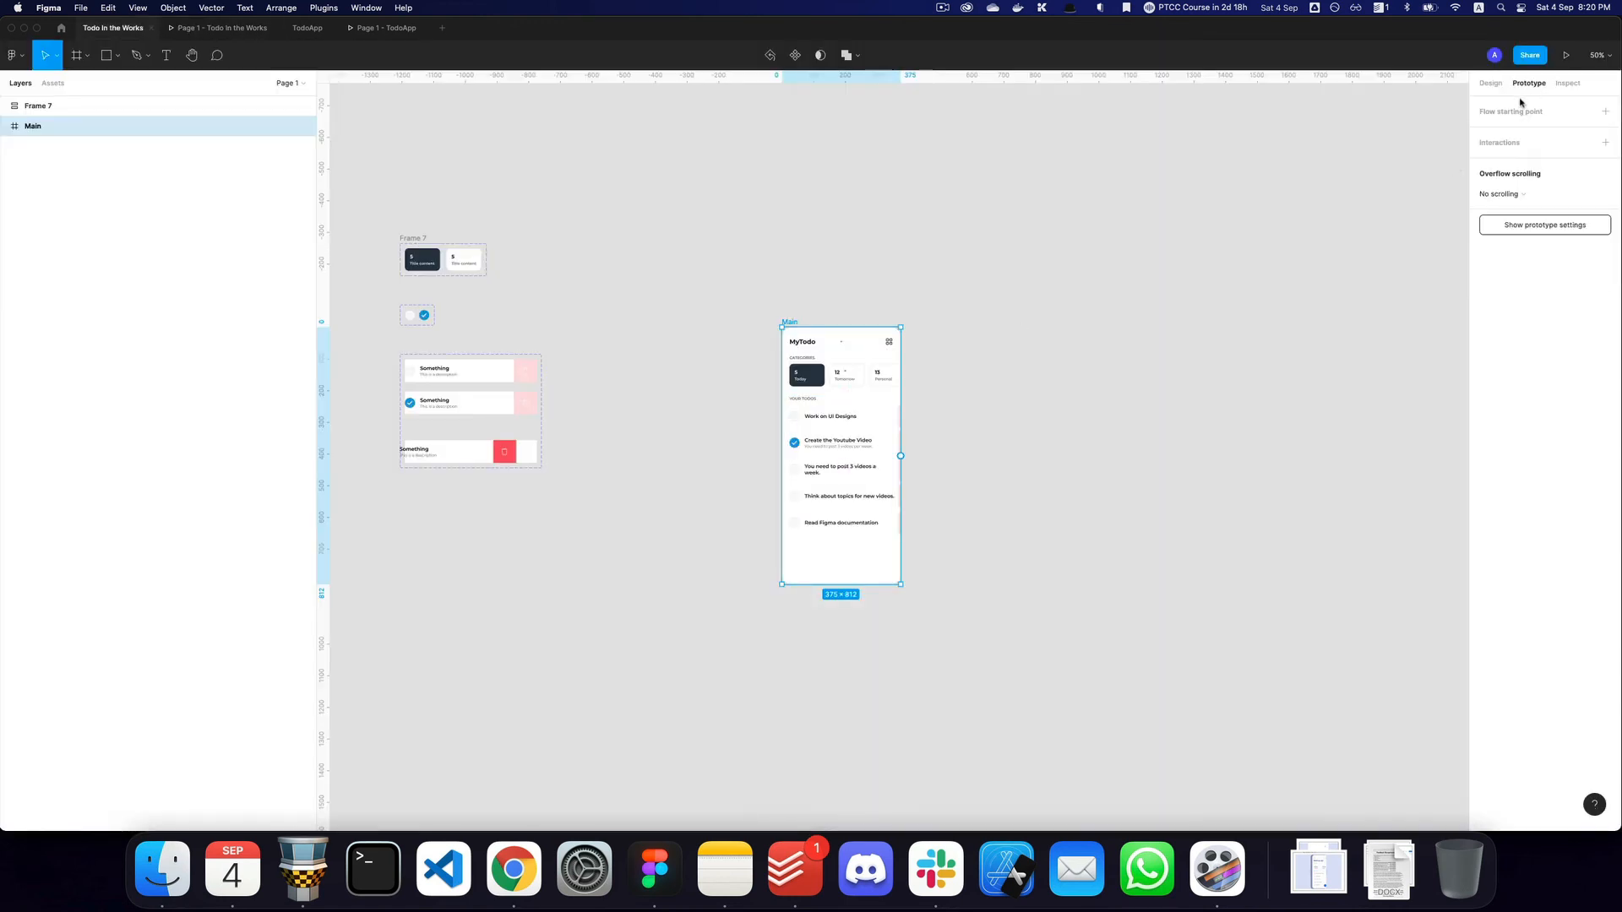
pyautogui.click(1605, 112)
pyautogui.press('super+3')
pyautogui.press('super+r')
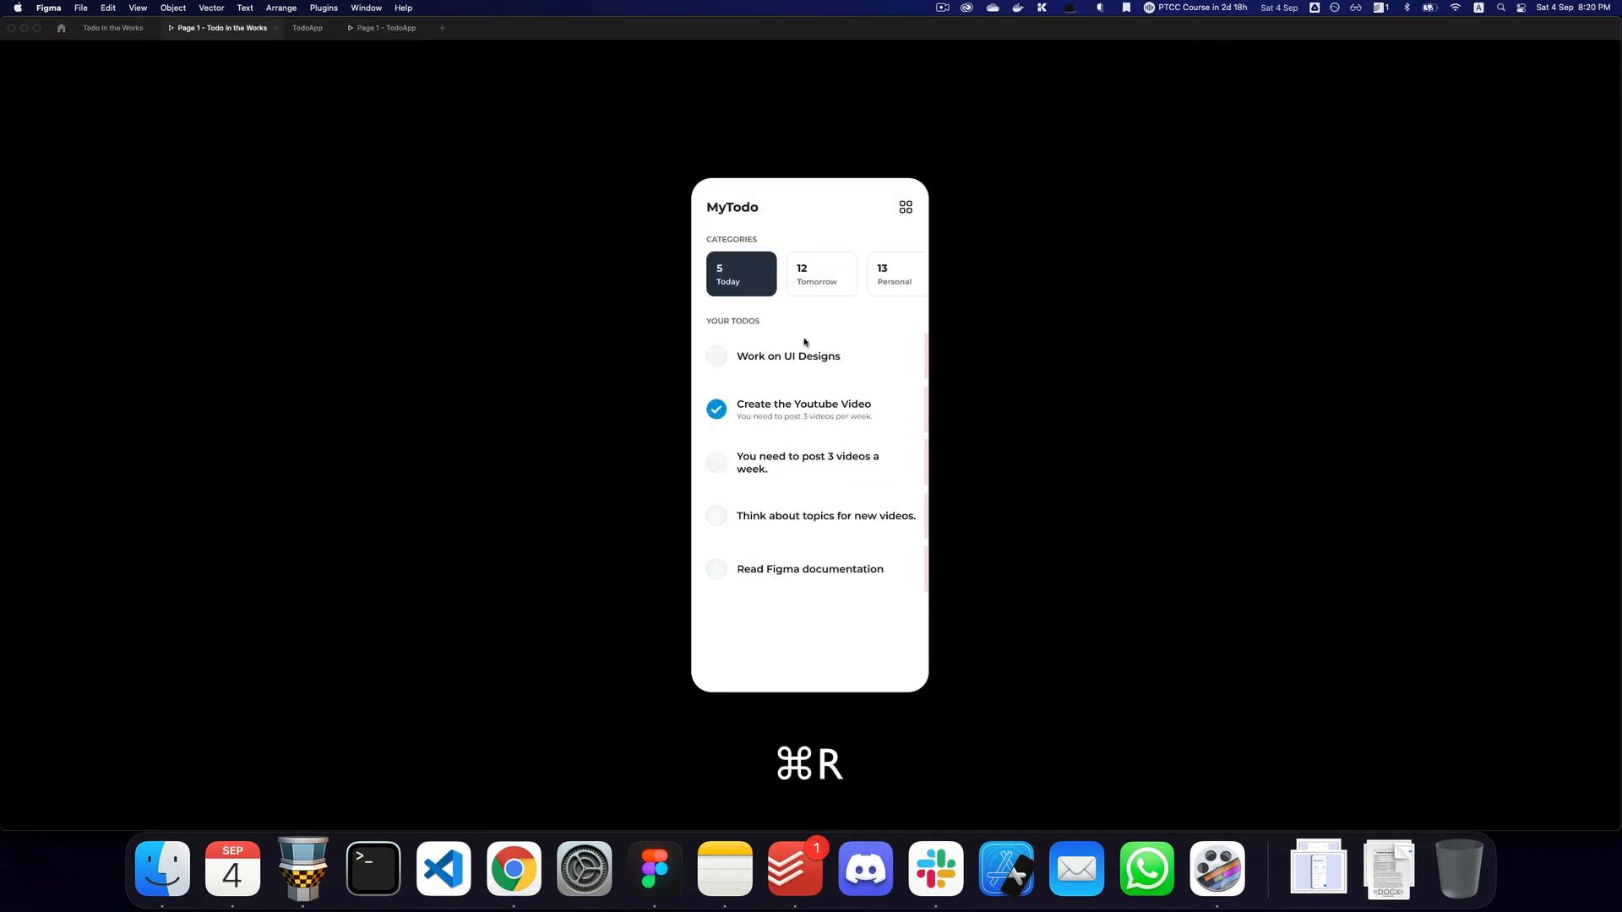
# Switch the "Create the Youtube Video" task on the Main screen to the Default variant.
pyautogui.press('super+2')
pyautogui.press('super+z')
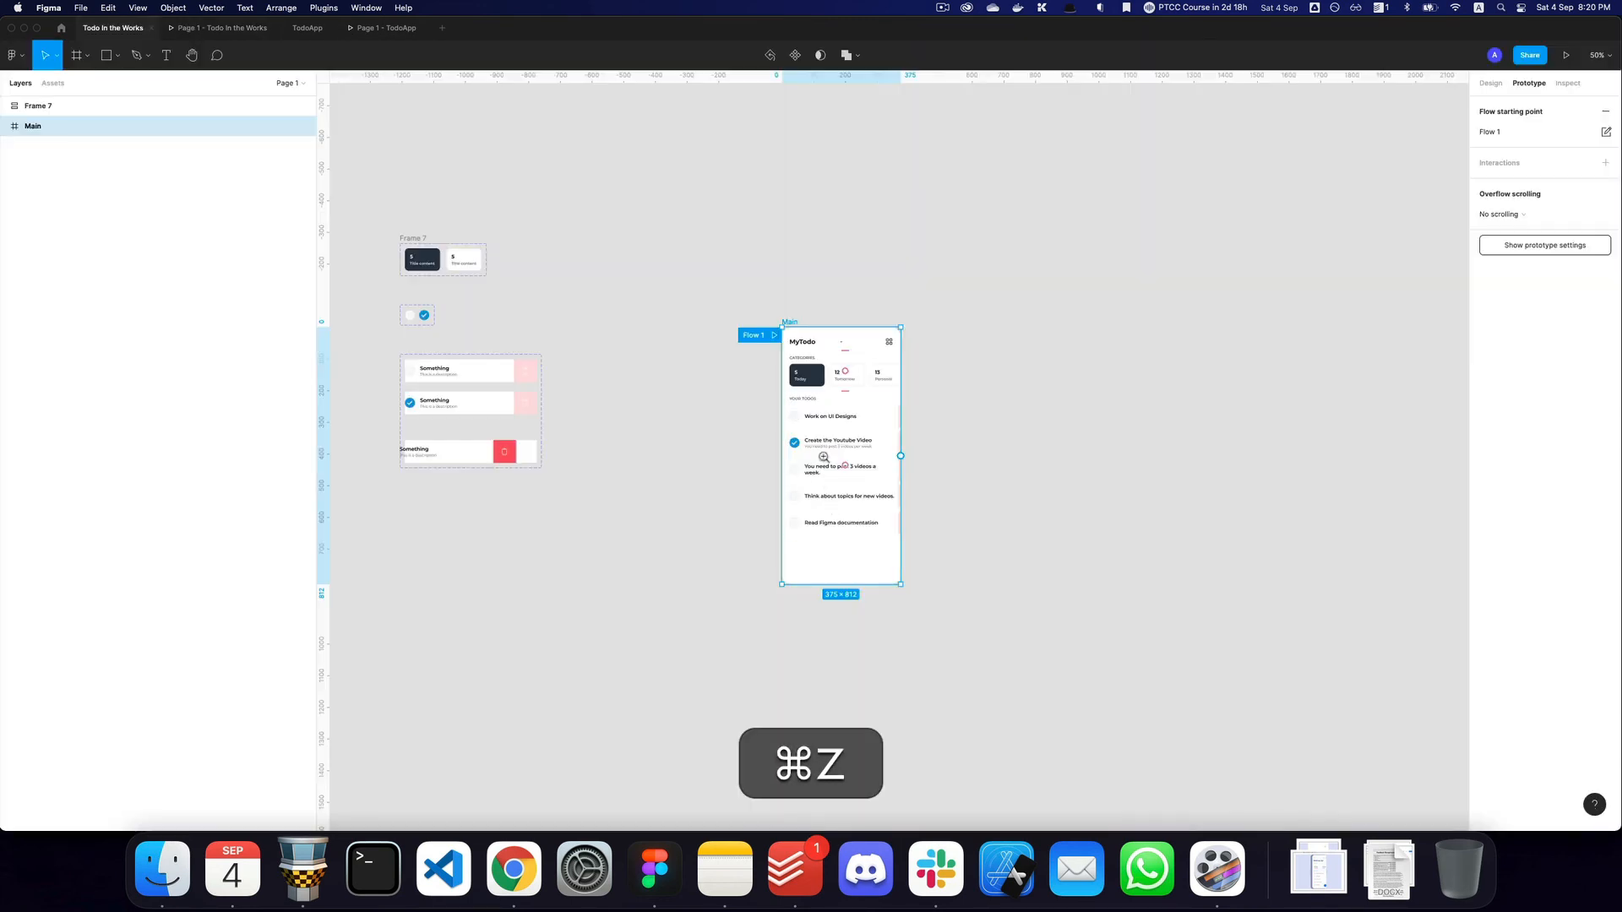
pyautogui.hotkey('shift', 'Return')
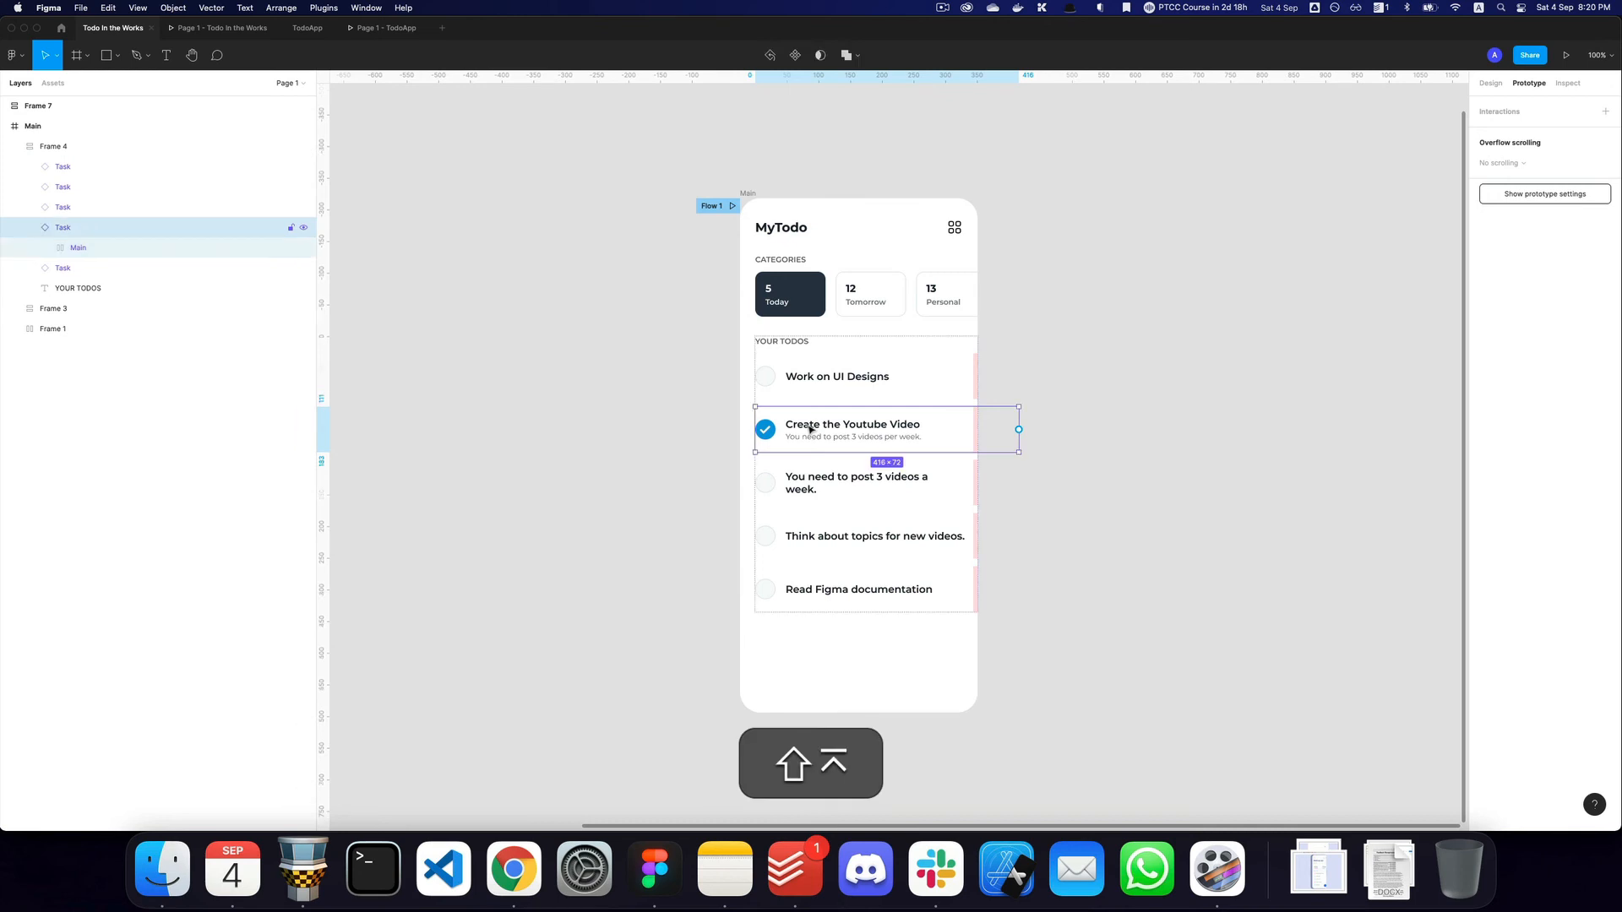
pyautogui.click(1491, 83)
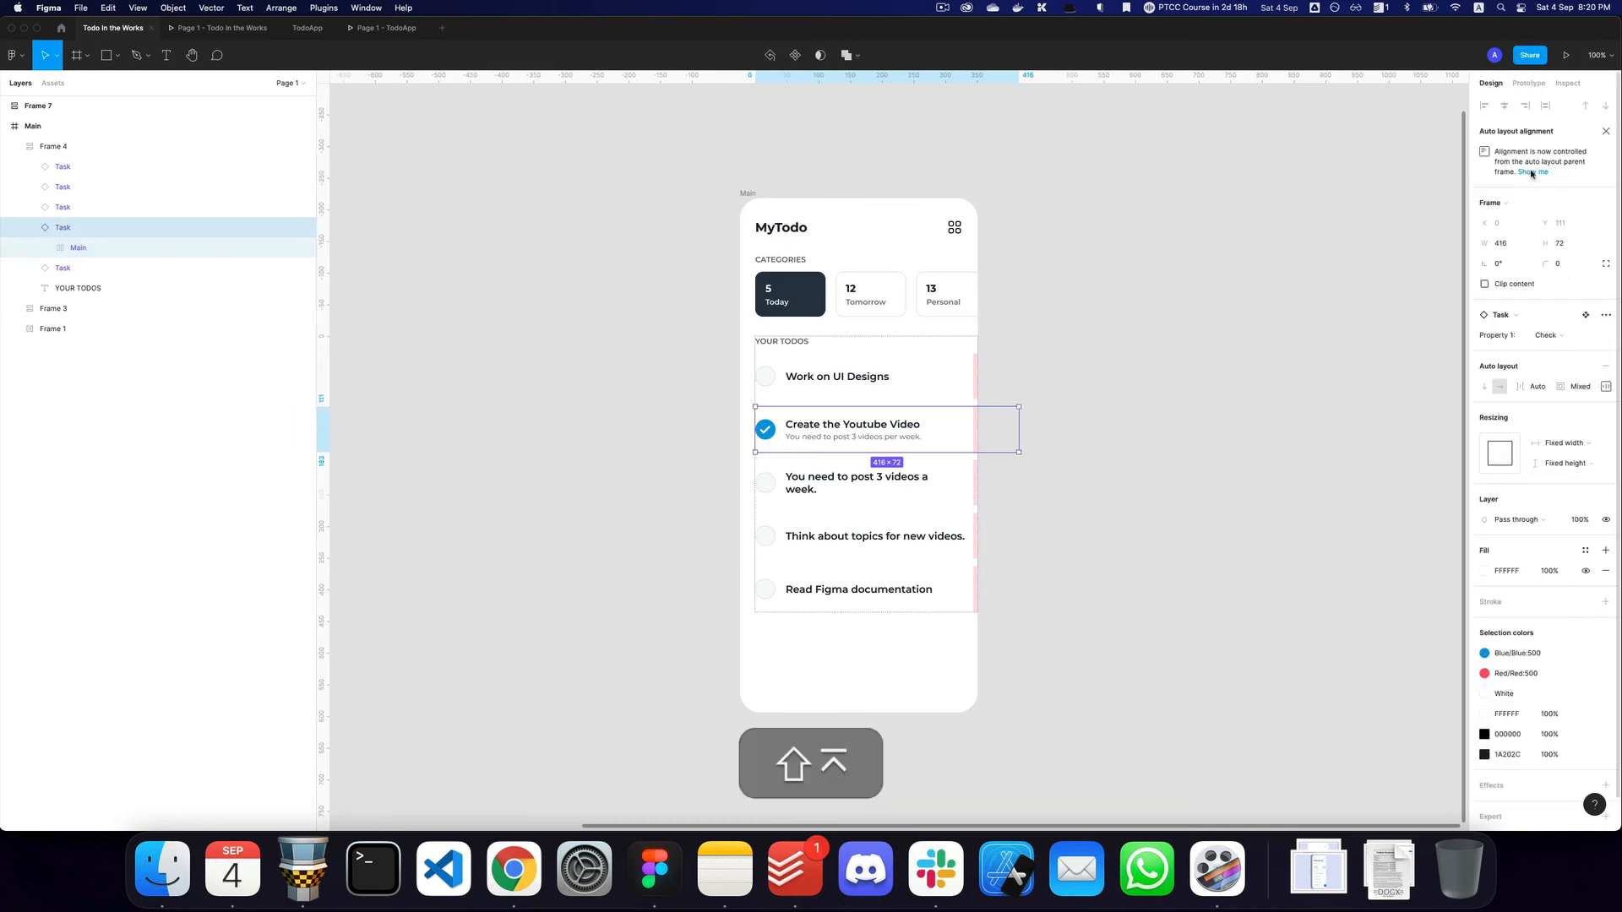
pyautogui.click(1558, 338)
pyautogui.click(1561, 351)
# Reload the prototype, test swiping the first three tasks aside to reveal their trash areas, and restart the preview.
pyautogui.press('super+3')
pyautogui.press('super+r')
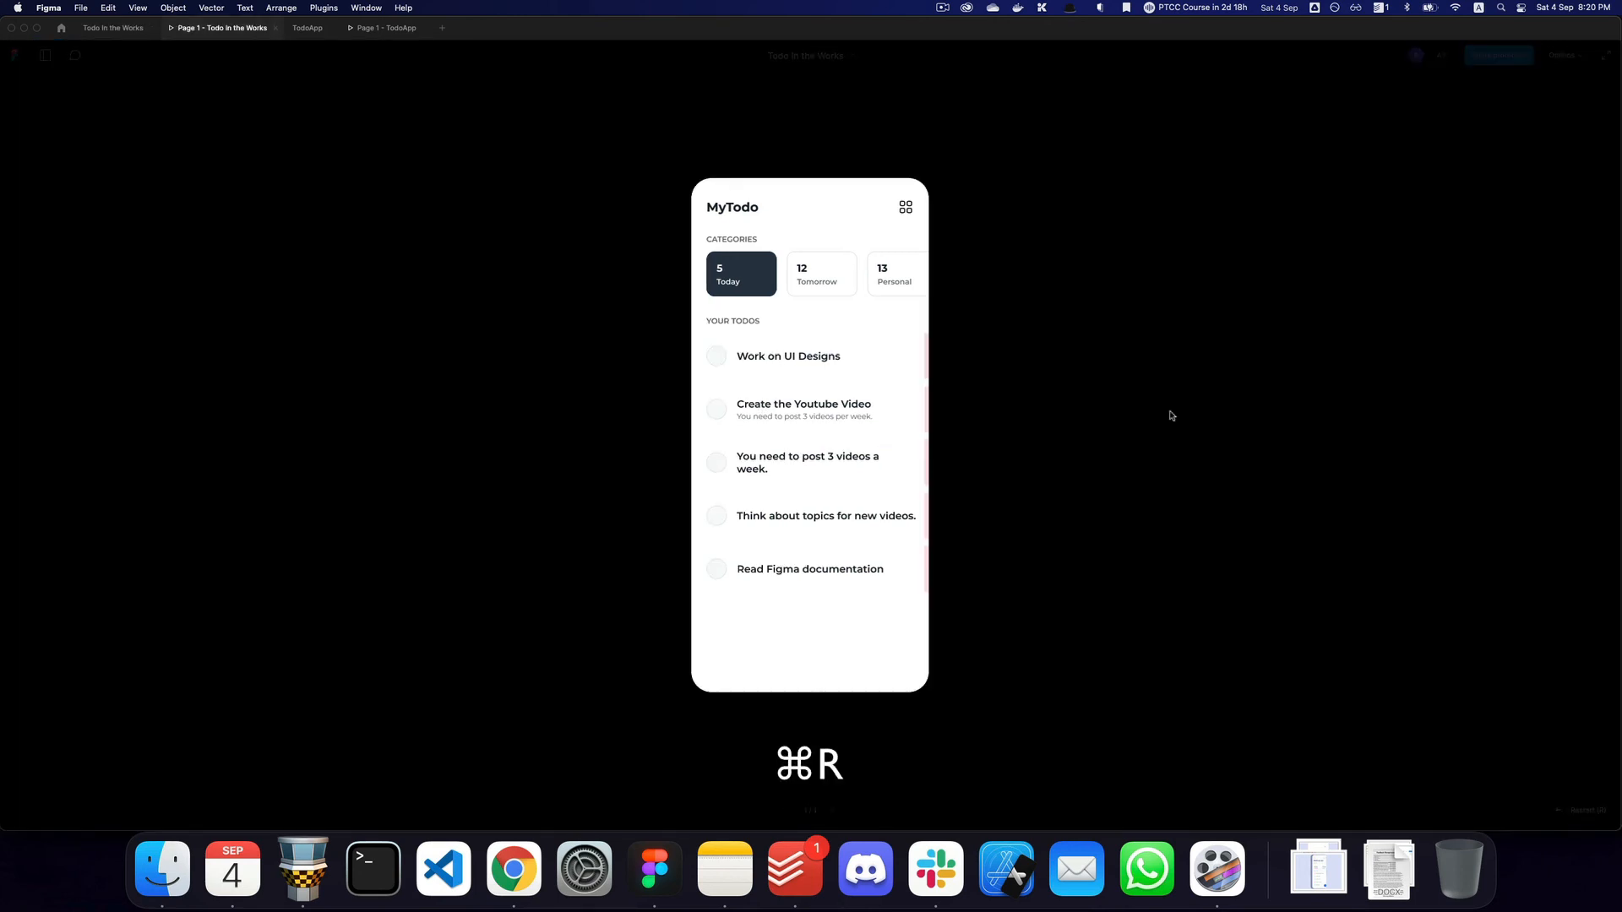
pyautogui.click(773, 414)
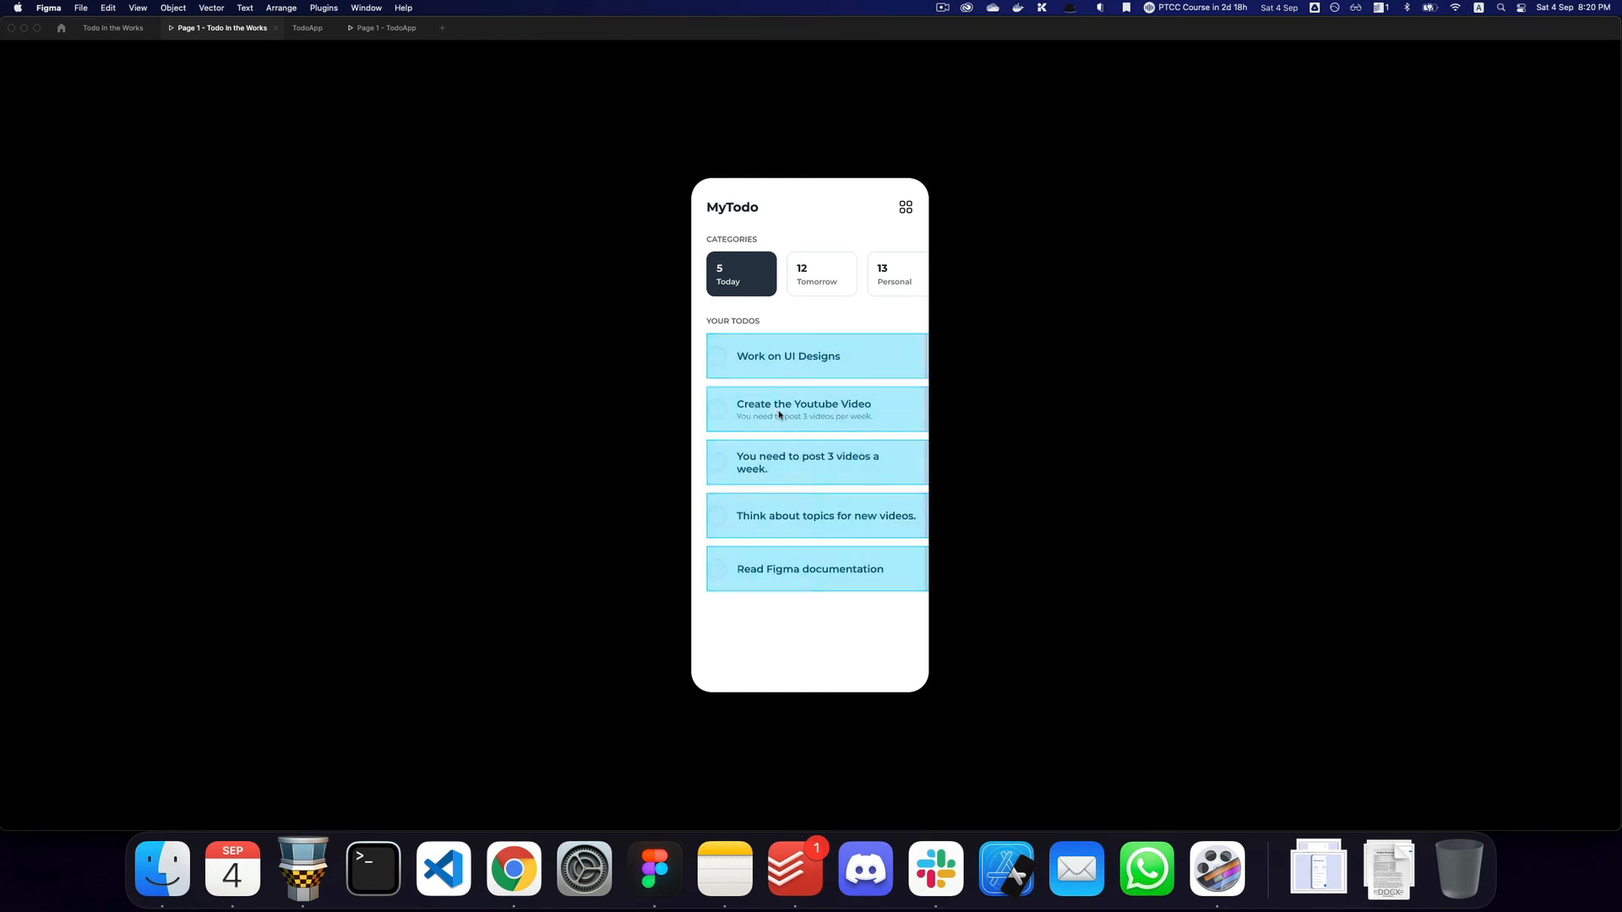
pyautogui.click(851, 376)
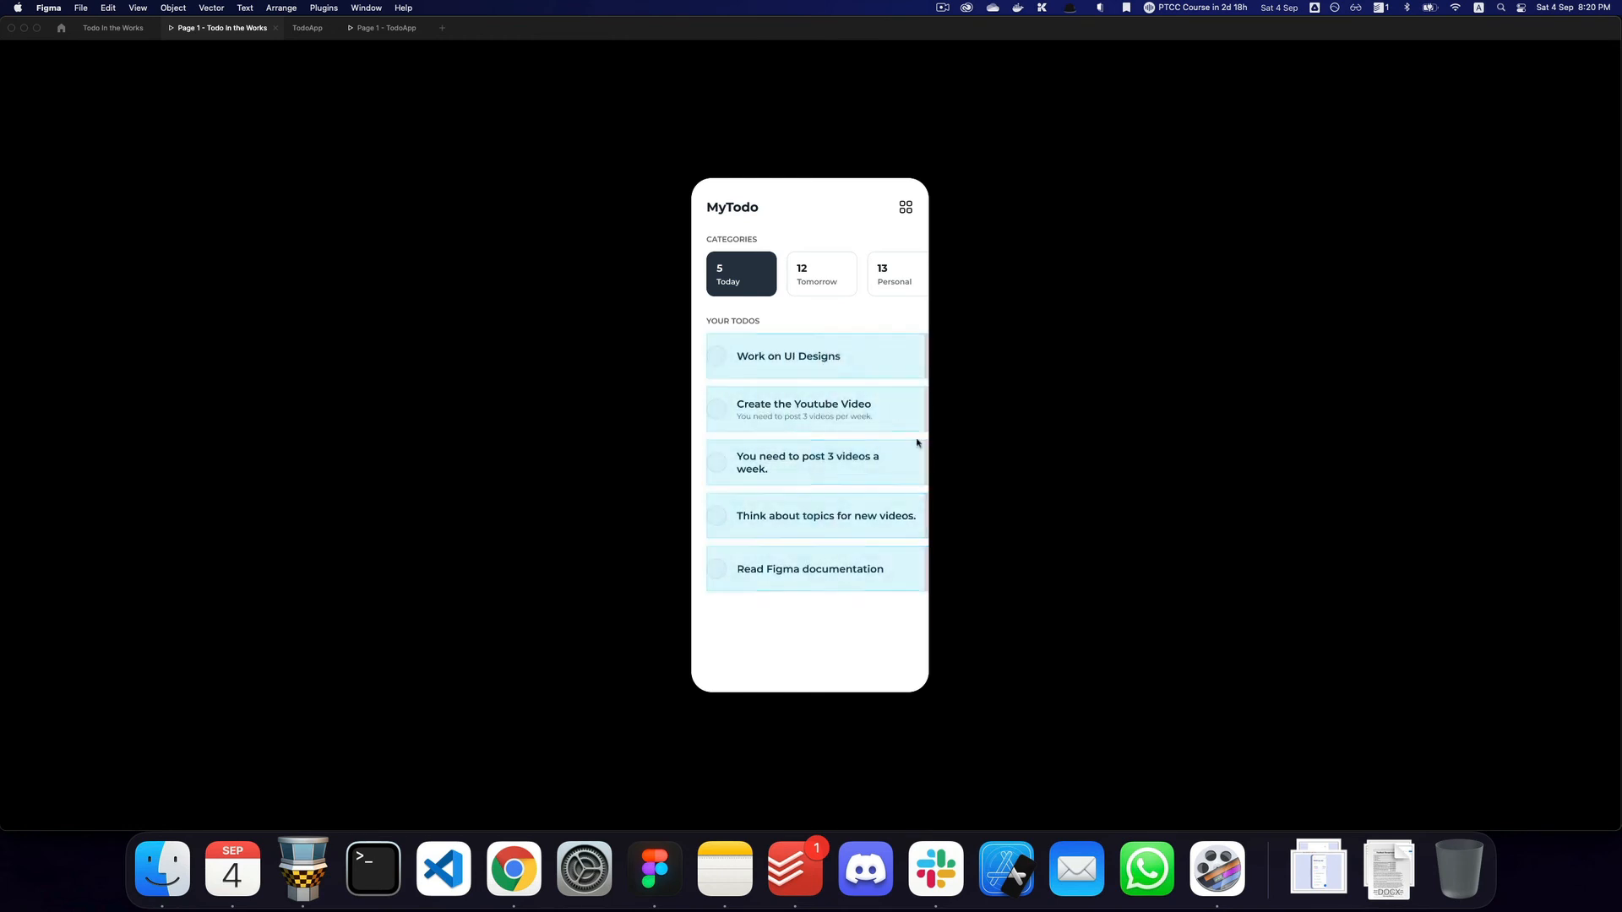
pyautogui.moveTo(863, 370); pyautogui.dragTo(770, 370)
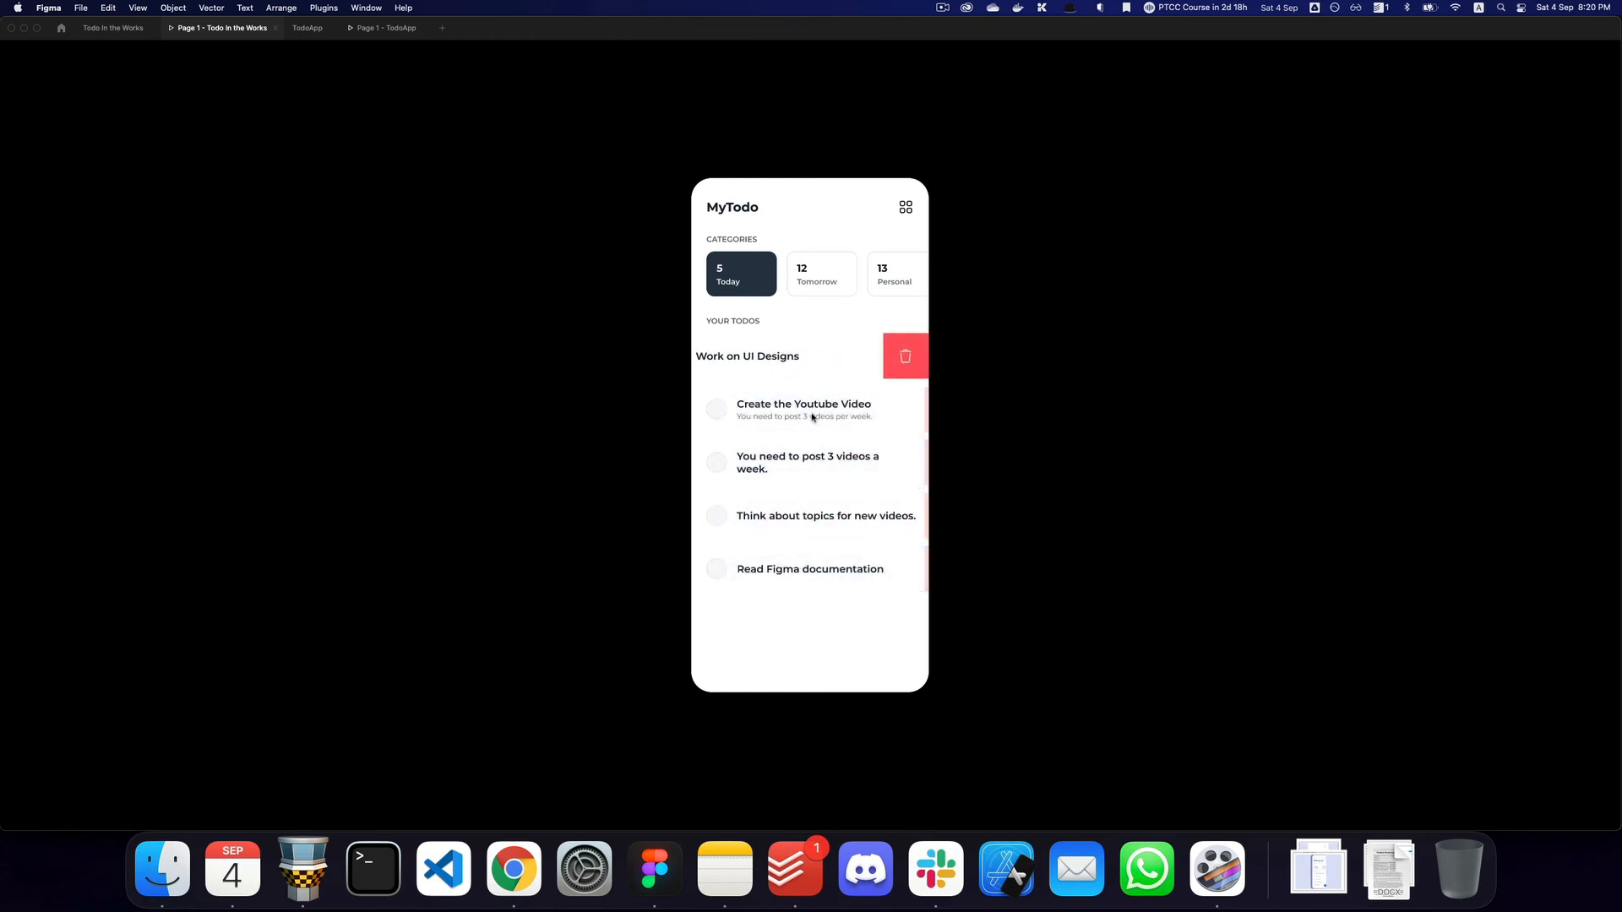
pyautogui.moveTo(851, 414); pyautogui.dragTo(761, 414)
pyautogui.moveTo(769, 468); pyautogui.dragTo(725, 470)
pyautogui.click(717, 527)
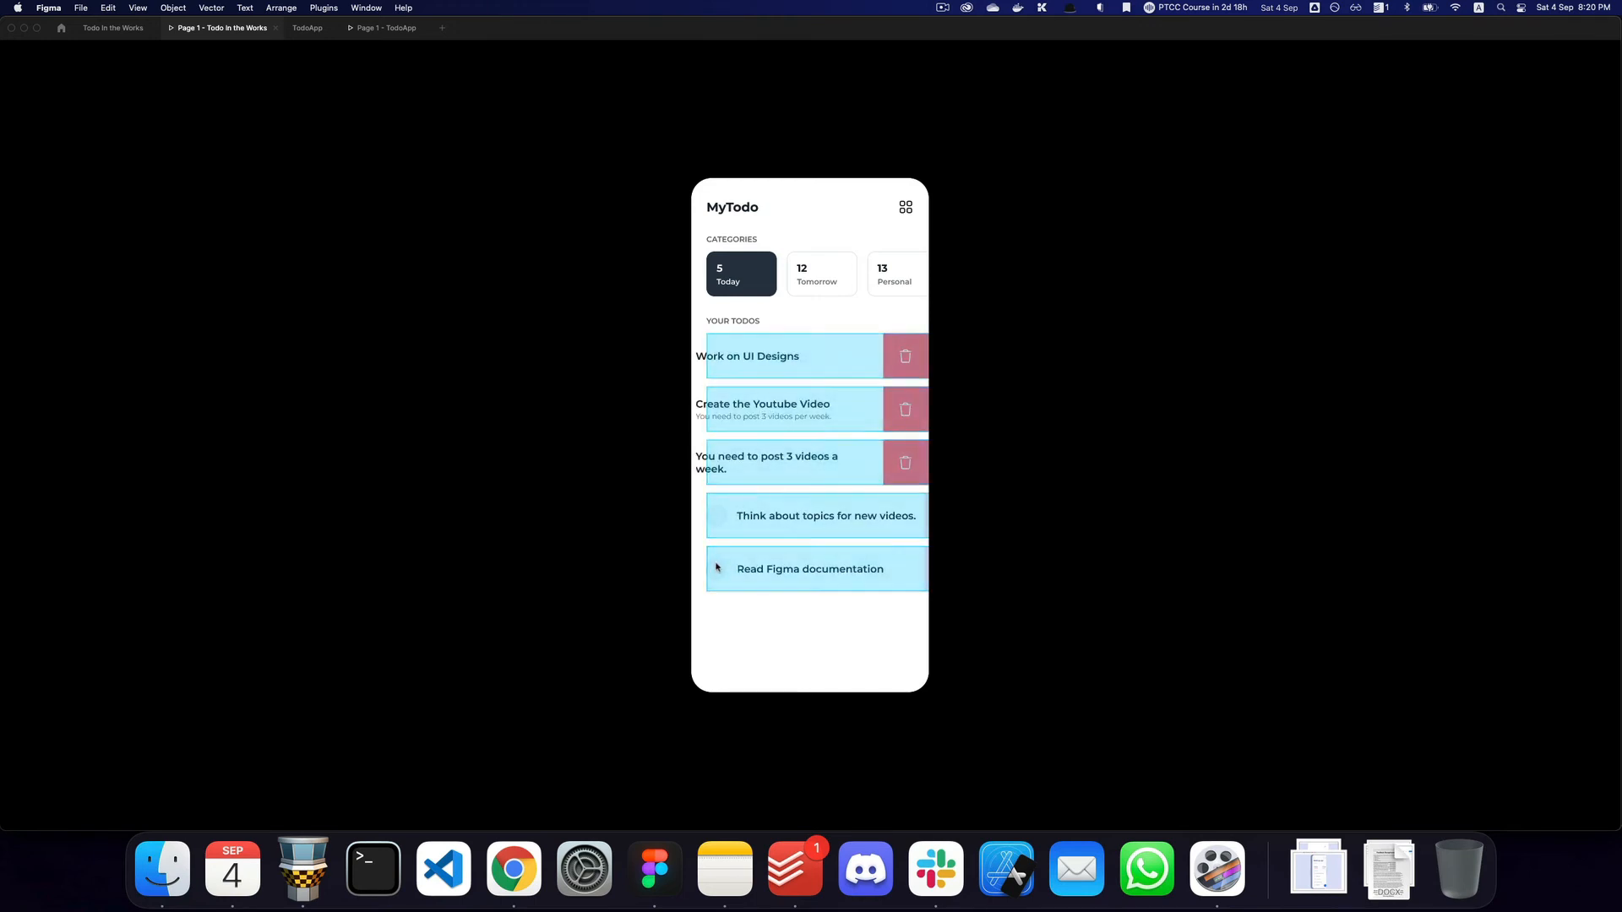
pyautogui.press('r')
# Return to the design file and duplicate the Main frame beside the original.
pyautogui.press('super+2')
pyautogui.press('z')
pyautogui.keyDown('alt'); pyautogui.click(798, 495); pyautogui.keyUp('alt')
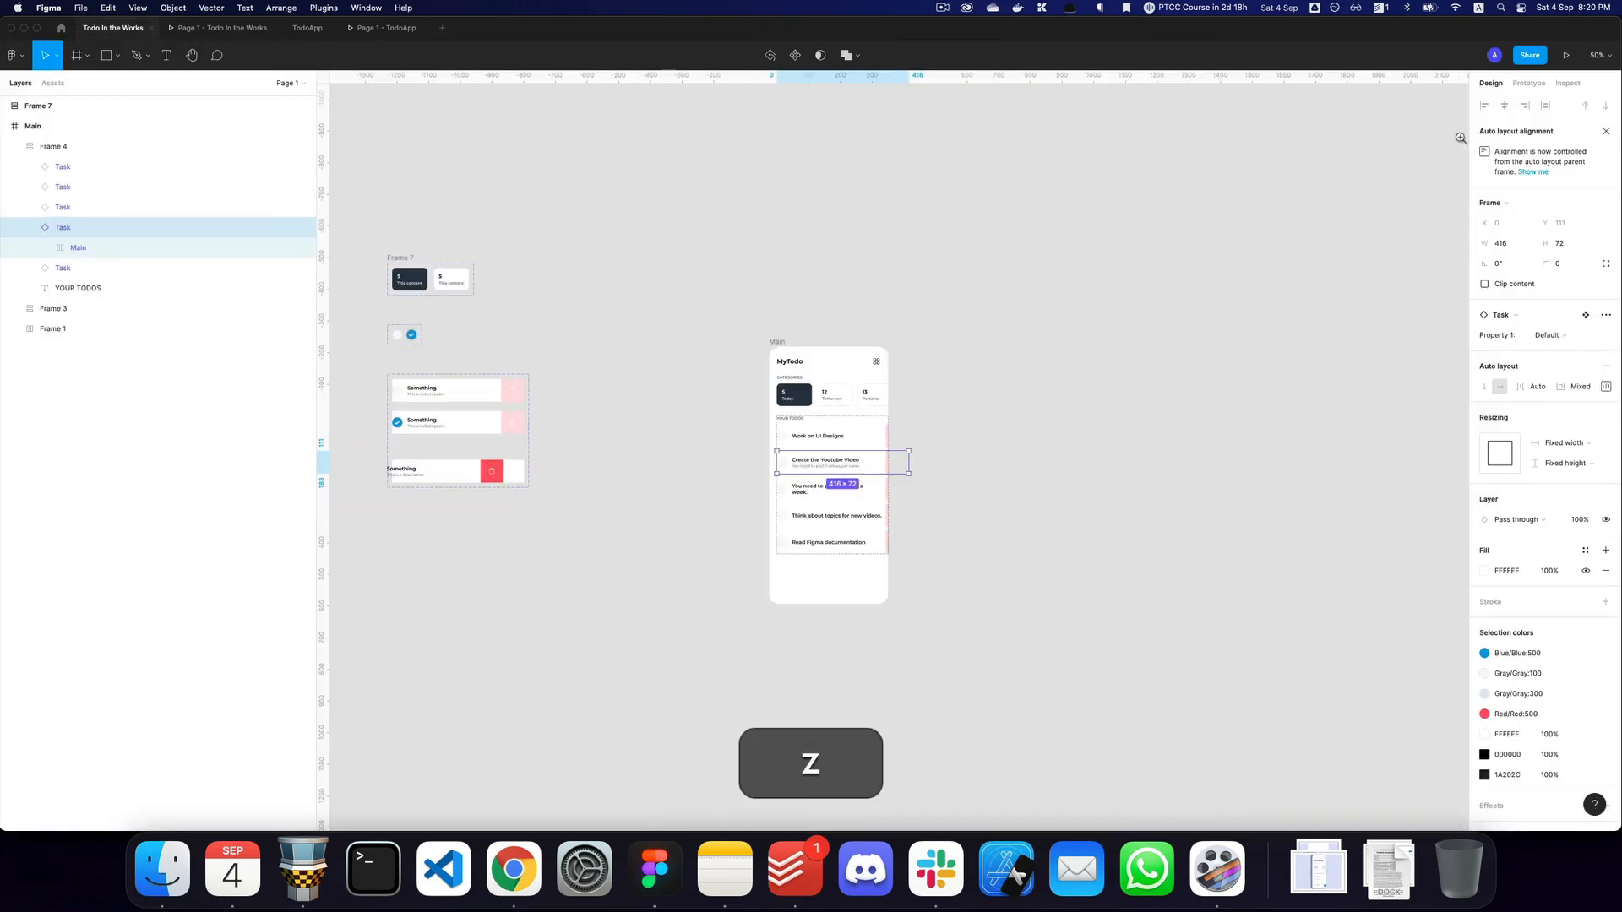
pyautogui.press('v')
pyautogui.click(1077, 299)
pyautogui.click(778, 341)
pyautogui.press('super+d')
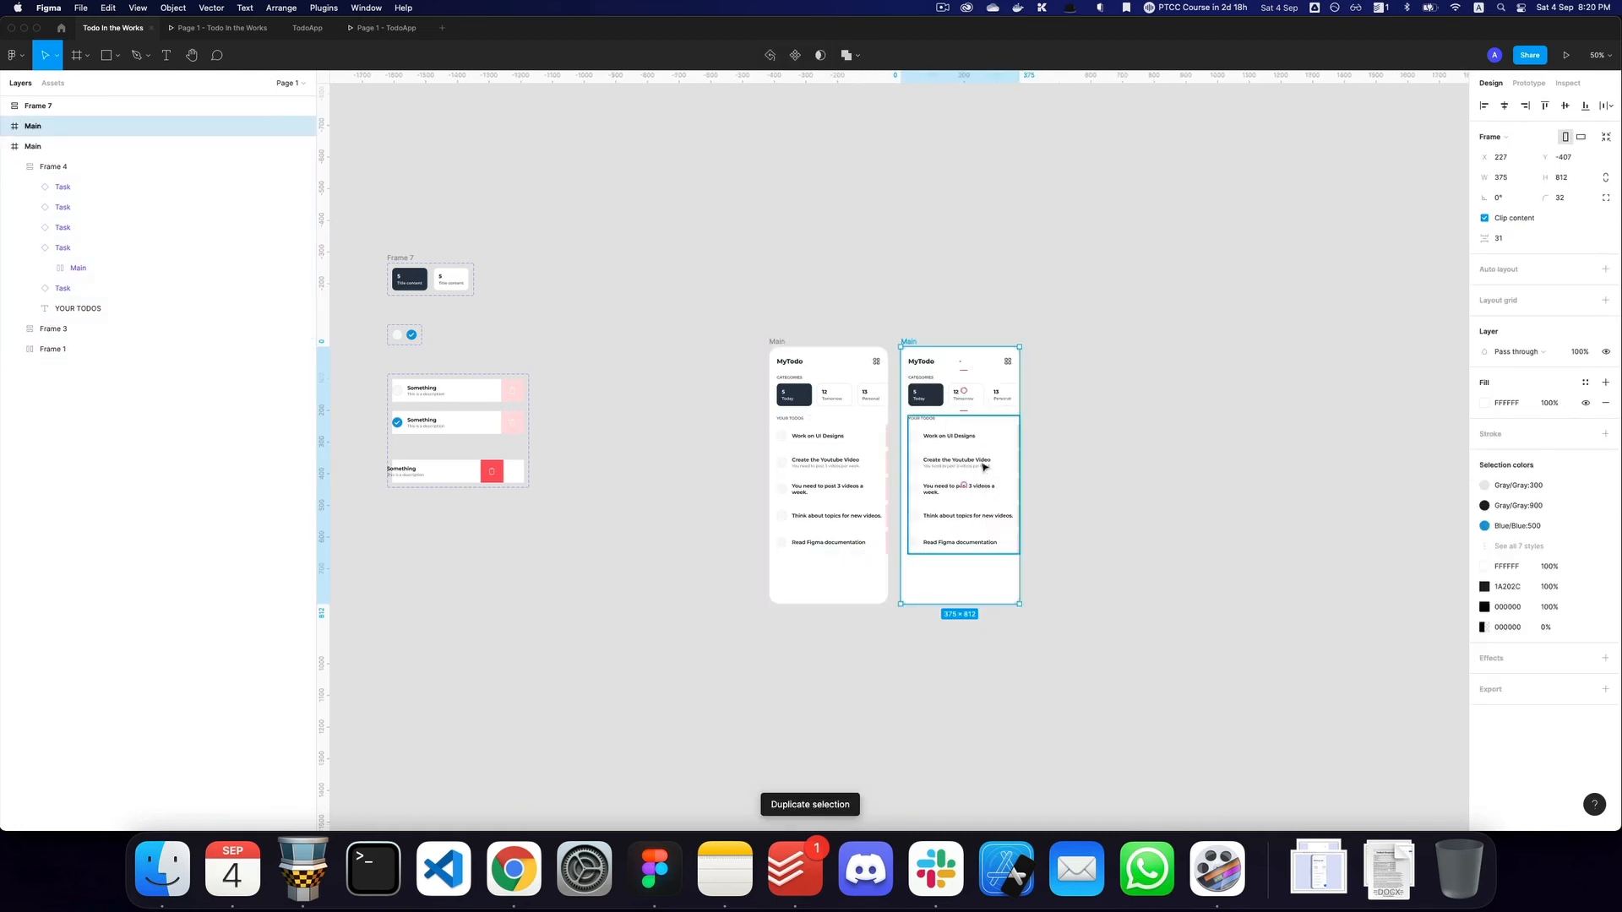
# Switch the "Create the Youtube Video" task in the duplicated Main screen to the Check variant.
pyautogui.press('z')
pyautogui.click(985, 468)
pyautogui.doubleClick(988, 463)
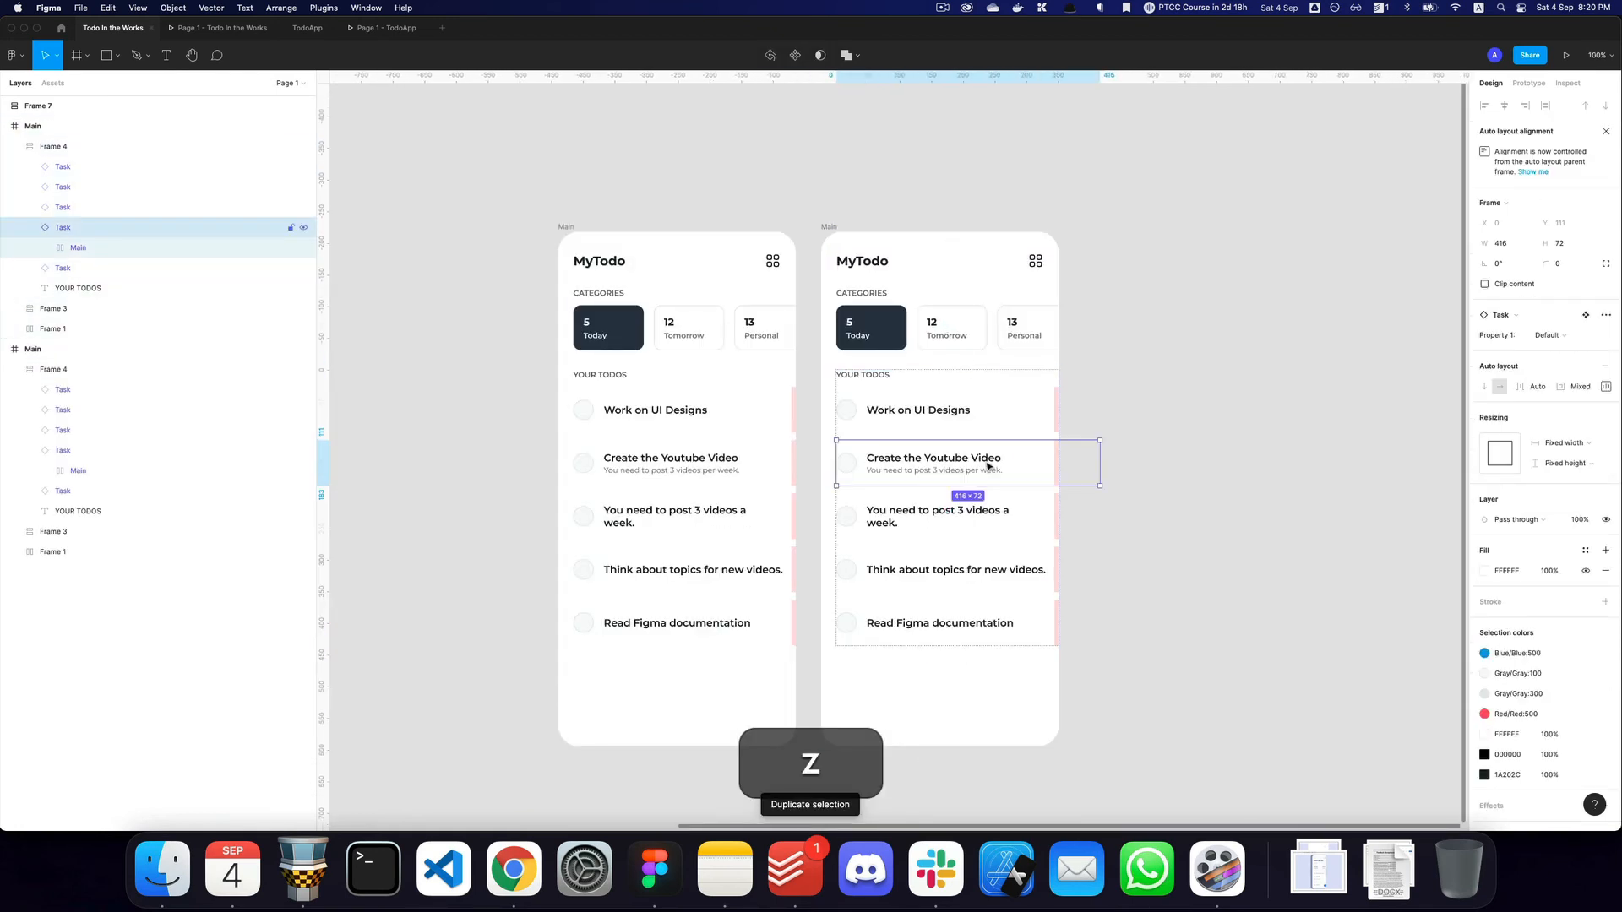
pyautogui.doubleClick(611, 472)
pyautogui.doubleClick(581, 469)
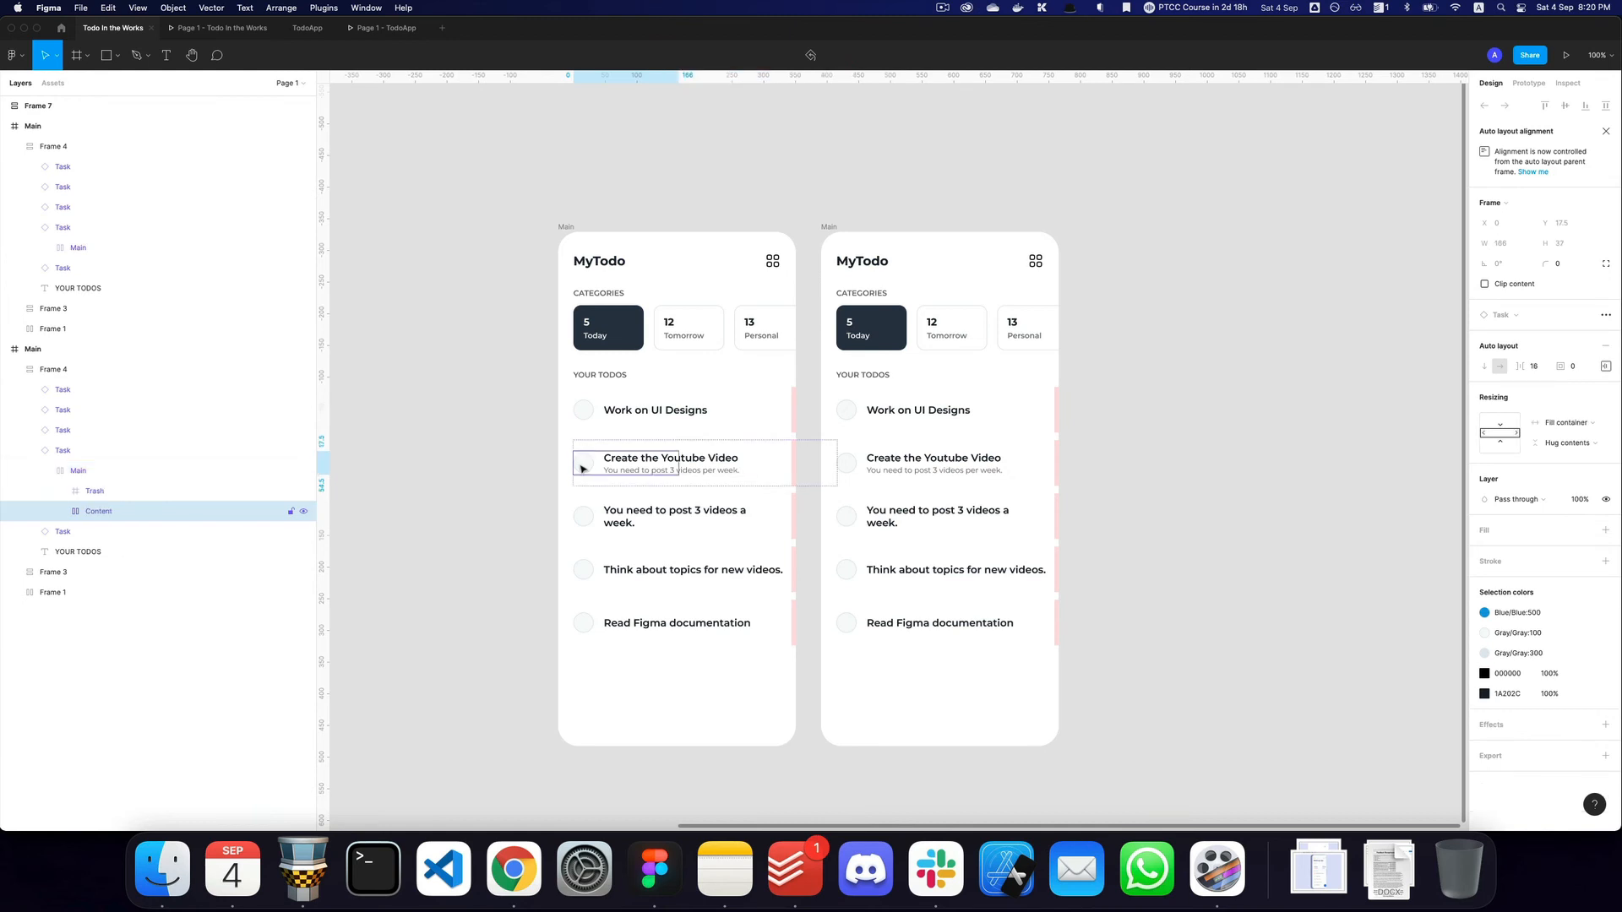
pyautogui.click(768, 457)
pyautogui.click(1006, 464)
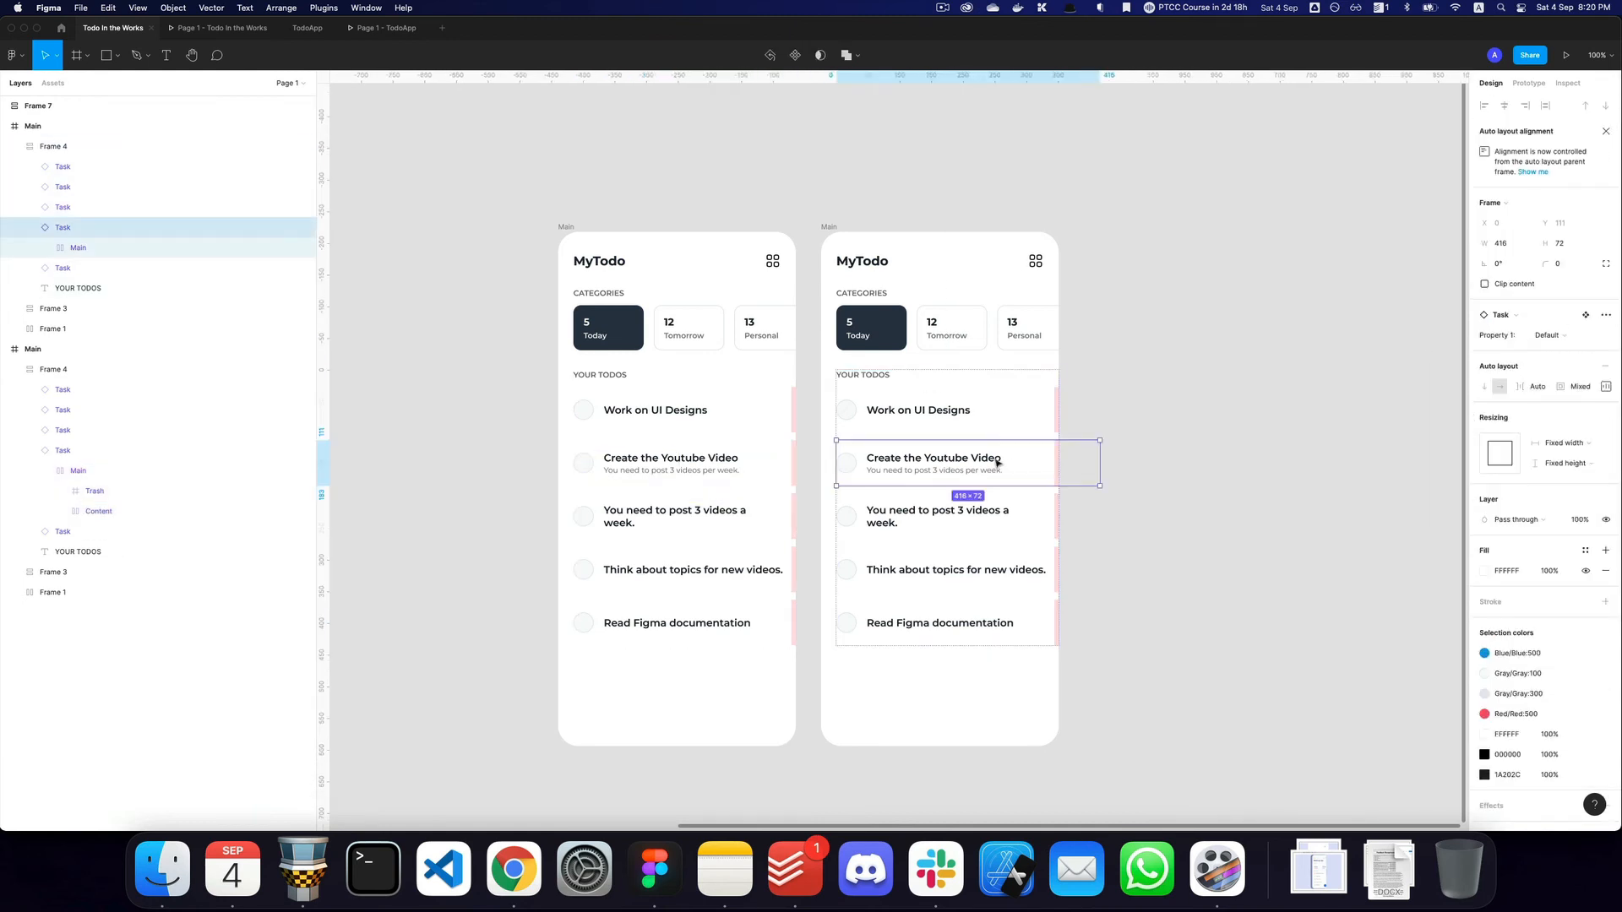
pyautogui.click(1551, 335)
pyautogui.click(1561, 320)
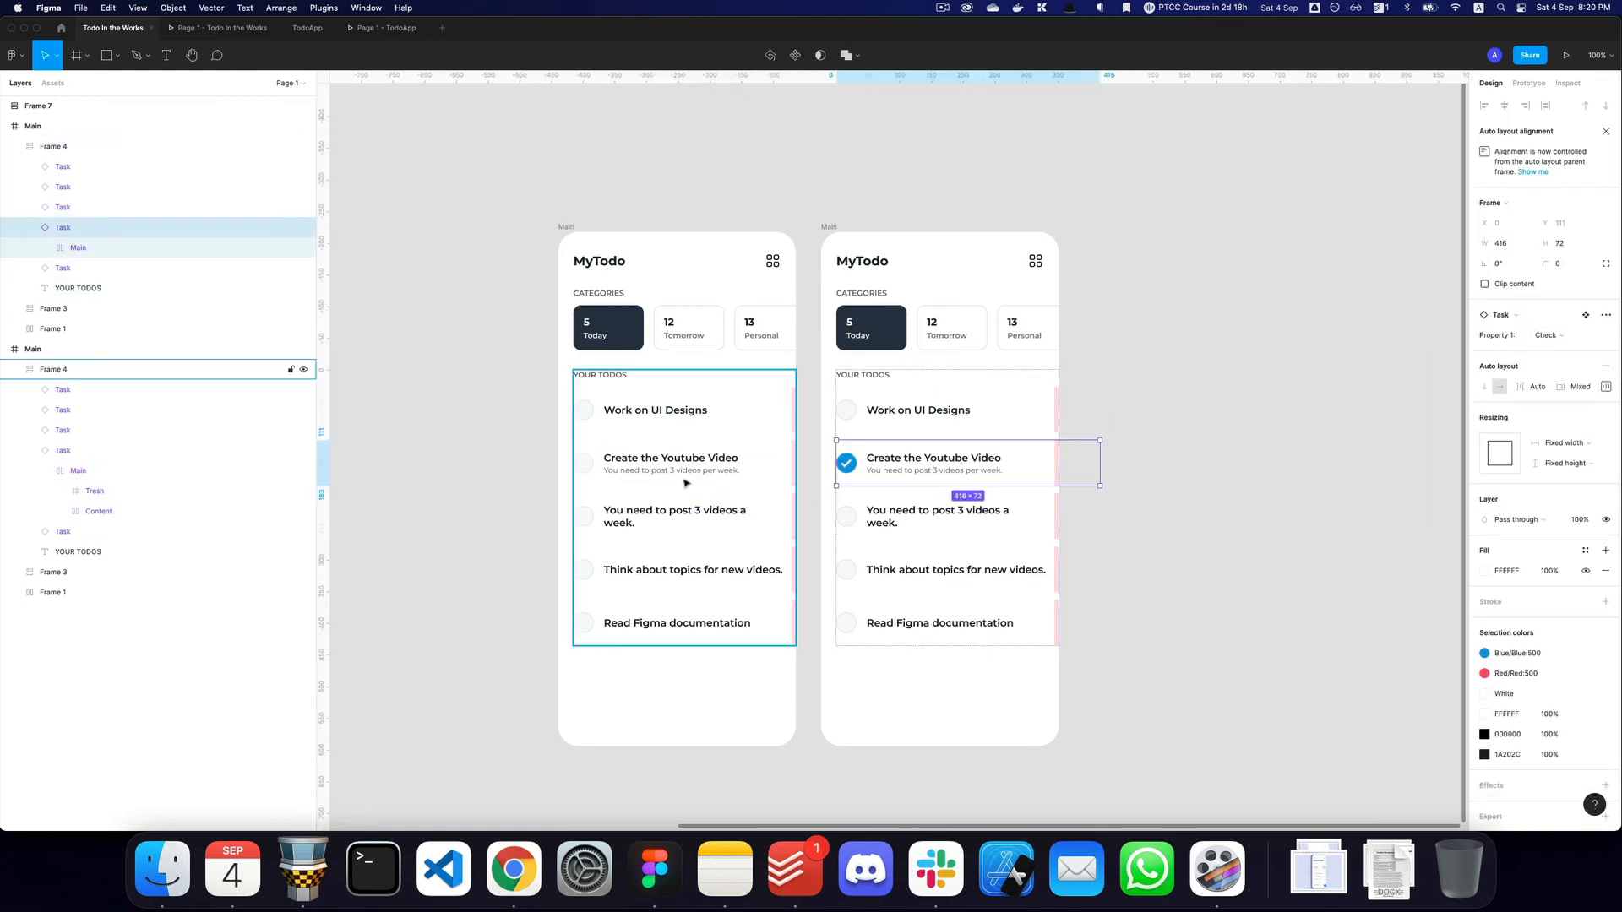
# Link the check circle of "Create the Youtube Video" in the original Main screen to the duplicated Main screen.
pyautogui.click(712, 454)
pyautogui.doubleClick(712, 452)
pyautogui.hotkey('shift', 'Return')
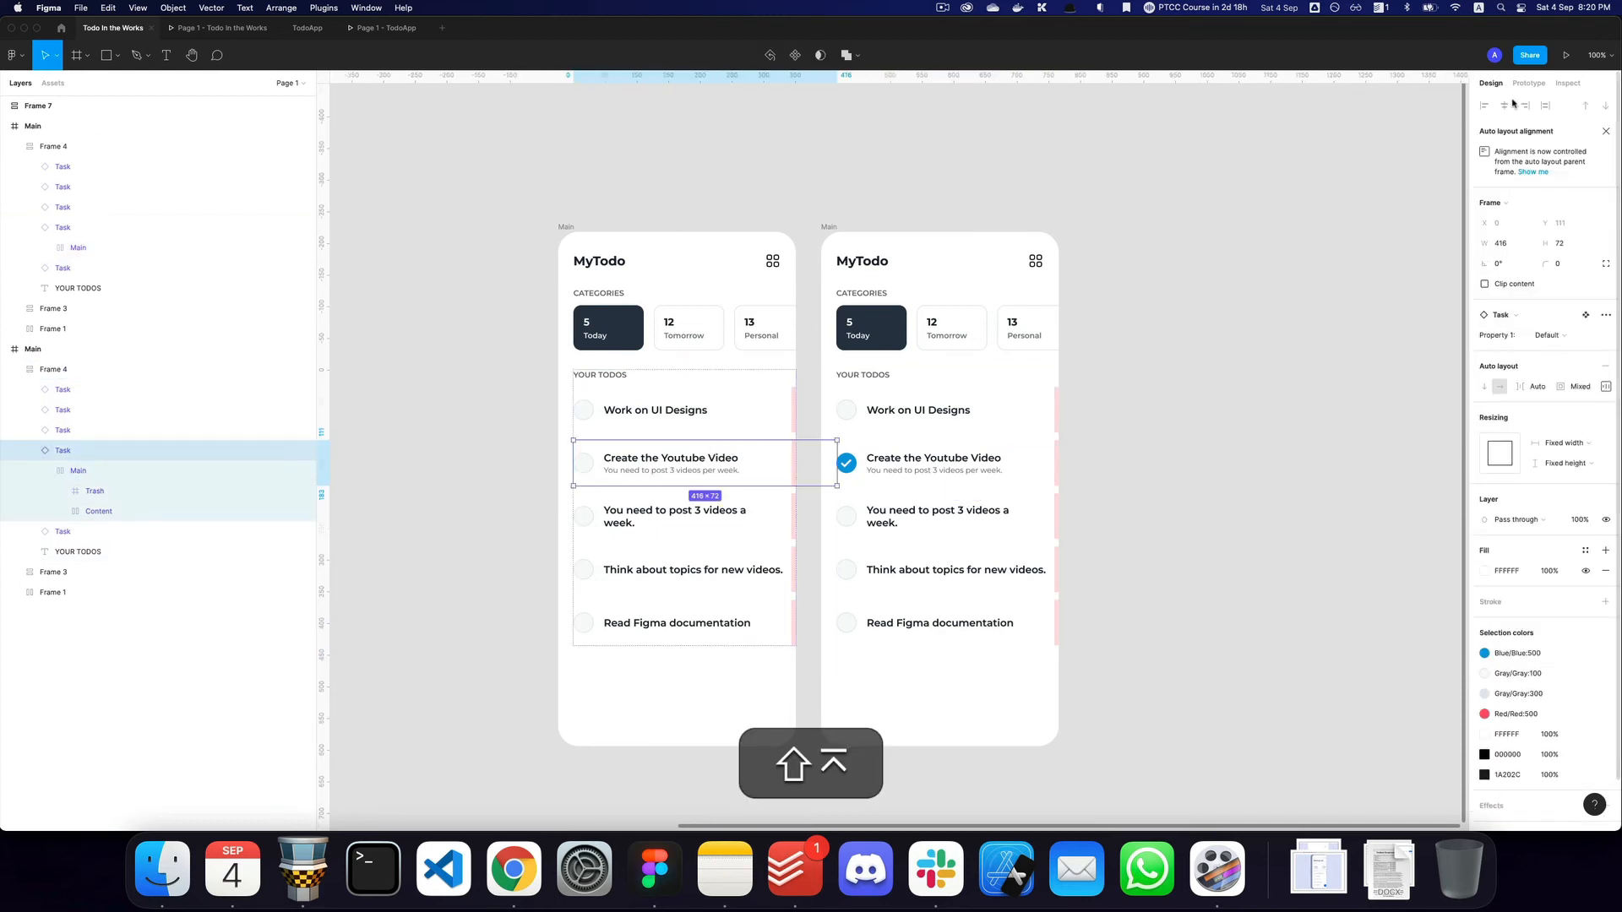
pyautogui.click(1521, 84)
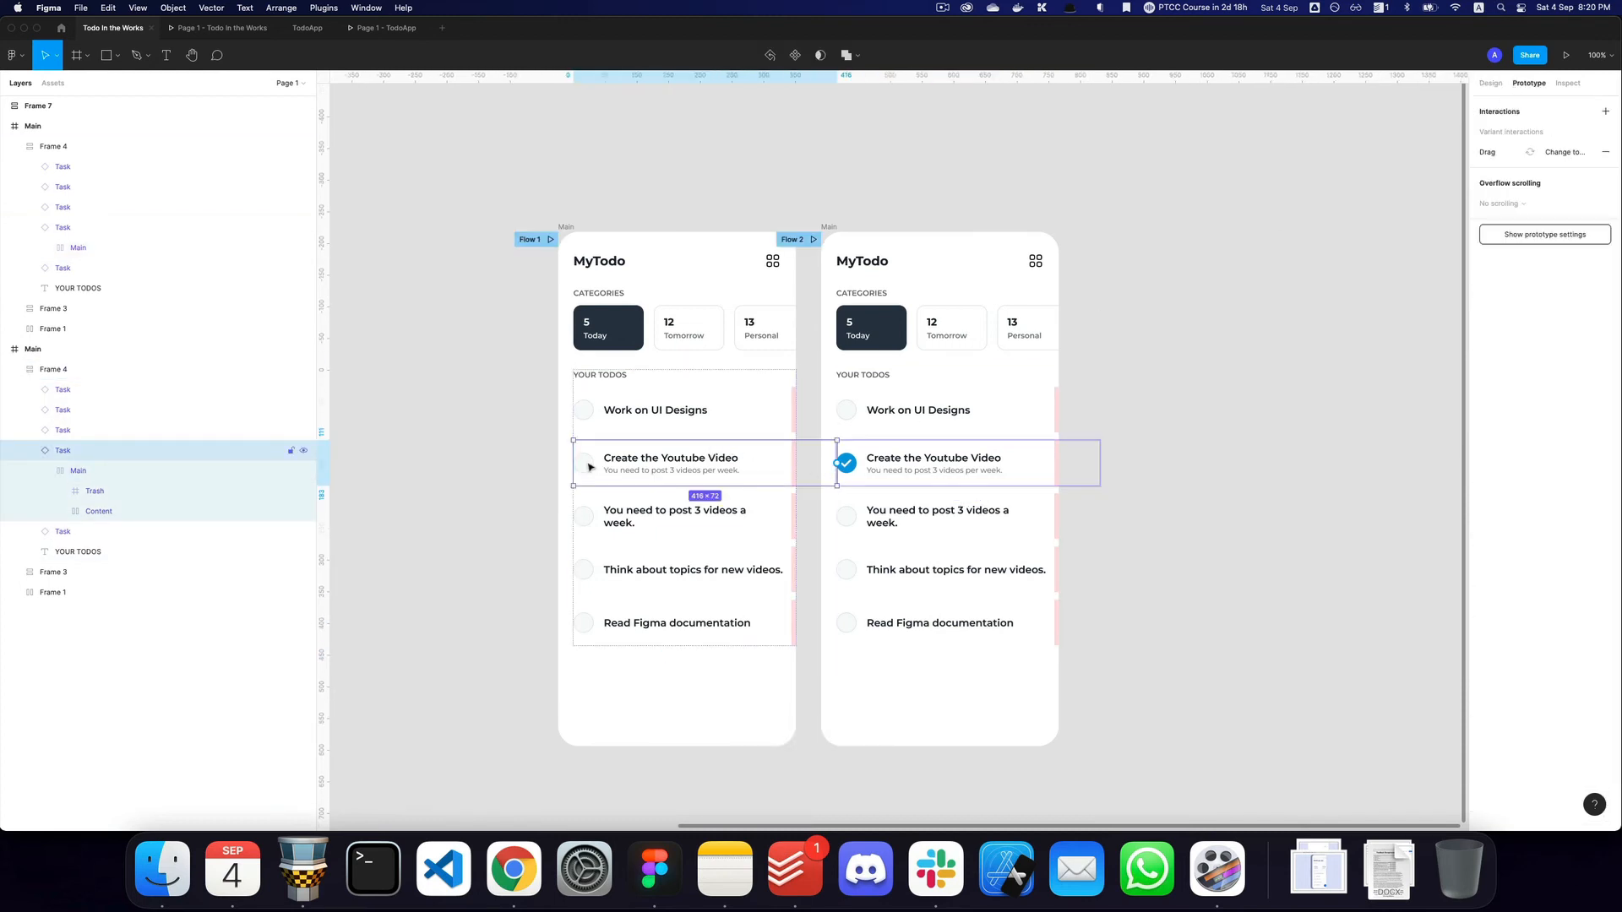
pyautogui.doubleClick(590, 467)
pyautogui.doubleClick(589, 466)
pyautogui.doubleClick(589, 466)
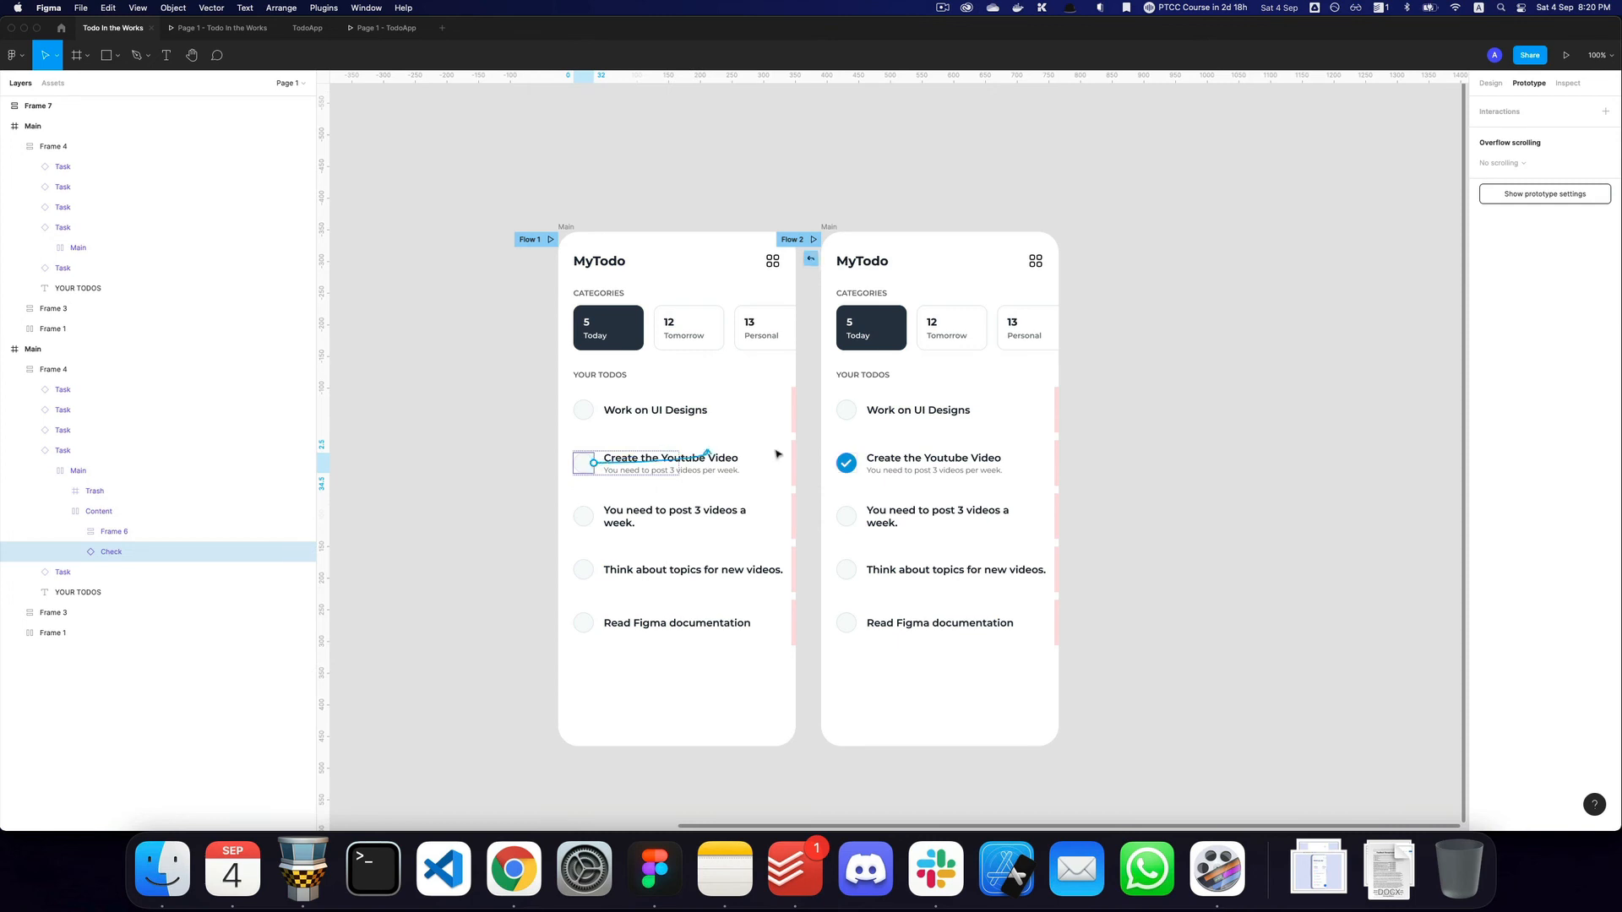
pyautogui.moveTo(777, 455); pyautogui.dragTo(932, 461)
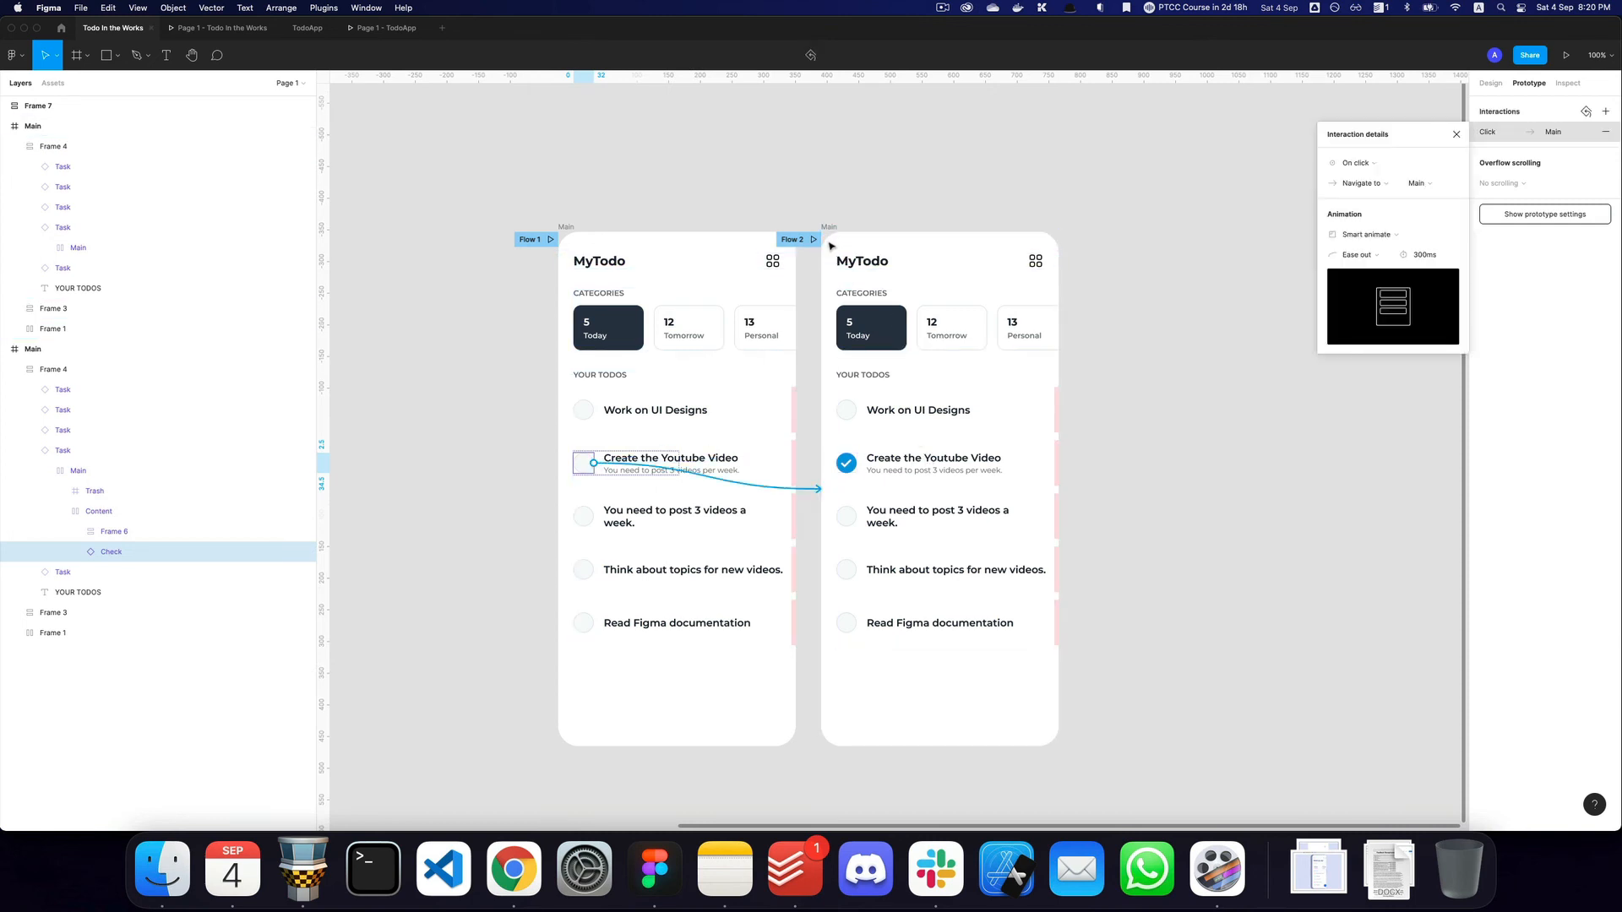
# Remove the Flow 2 starting point from the duplicated Main frame.
pyautogui.press('super+alt+Return')
pyautogui.press('super+2')
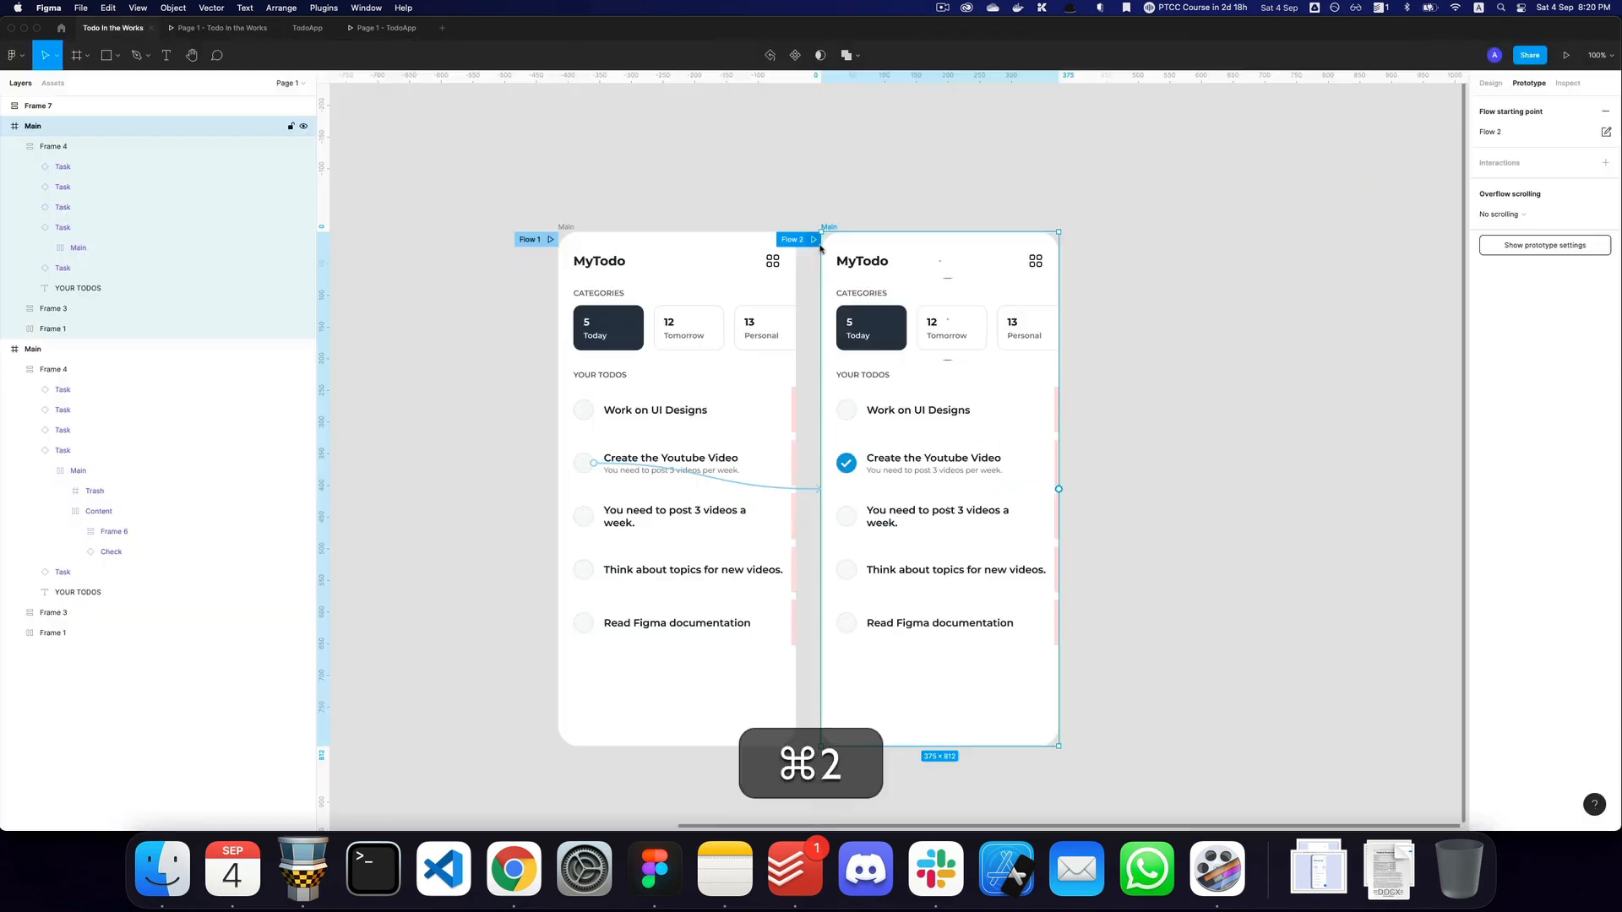
pyautogui.click(1605, 111)
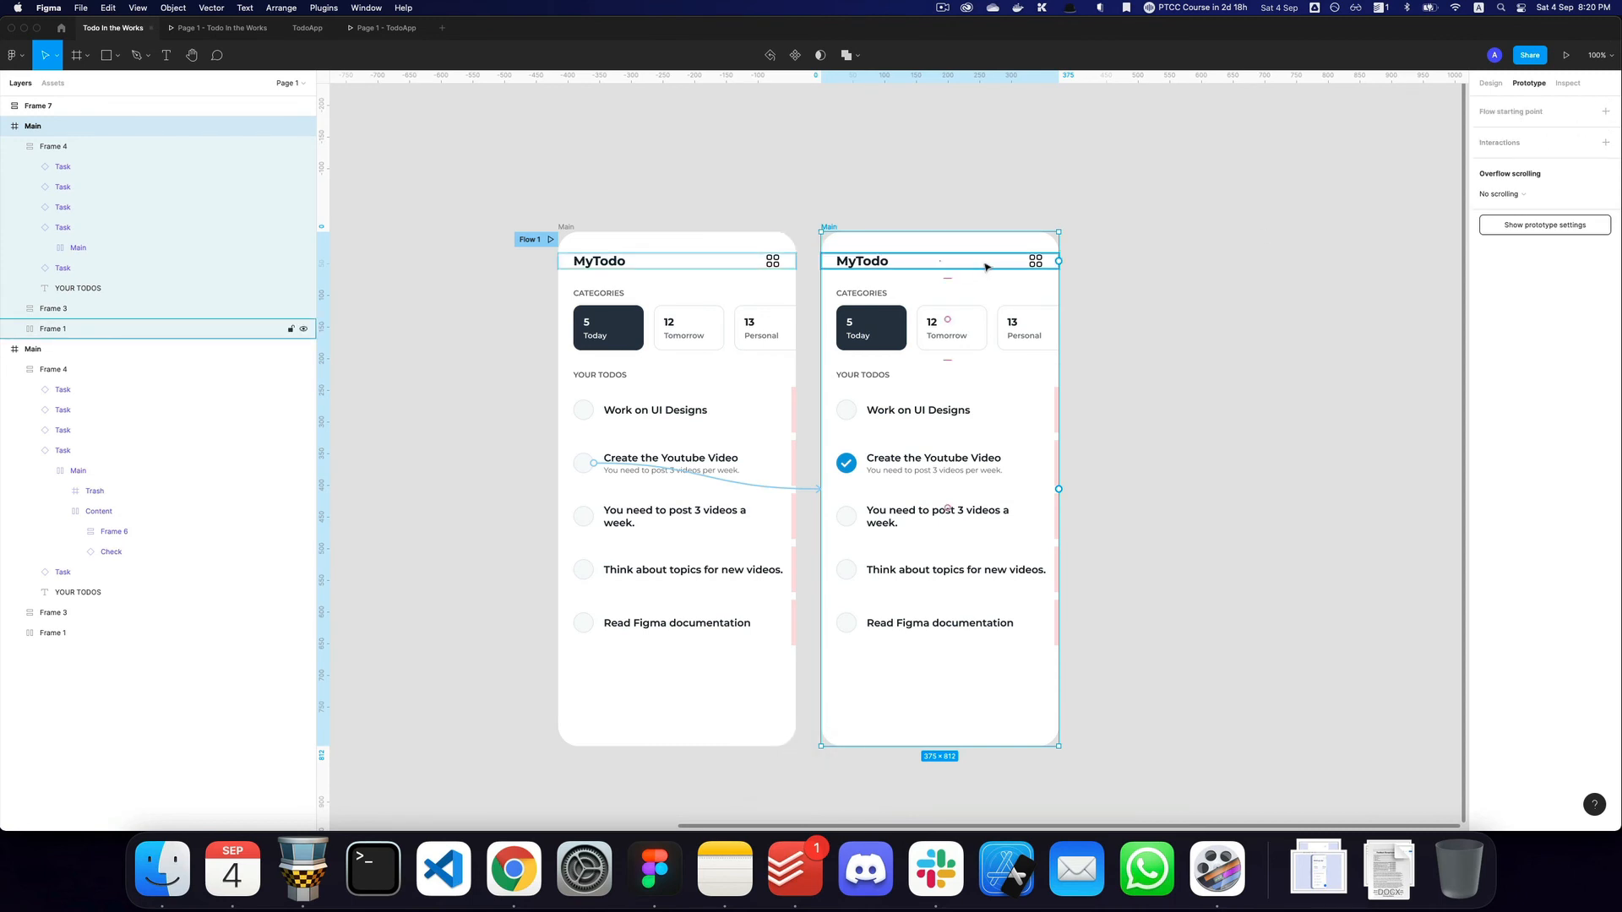
# Add a text layer above the Main frames reading: You checked “Create youtube video”.
pyautogui.press('v')
pyautogui.click(1494, 86)
pyautogui.click(1346, 216)
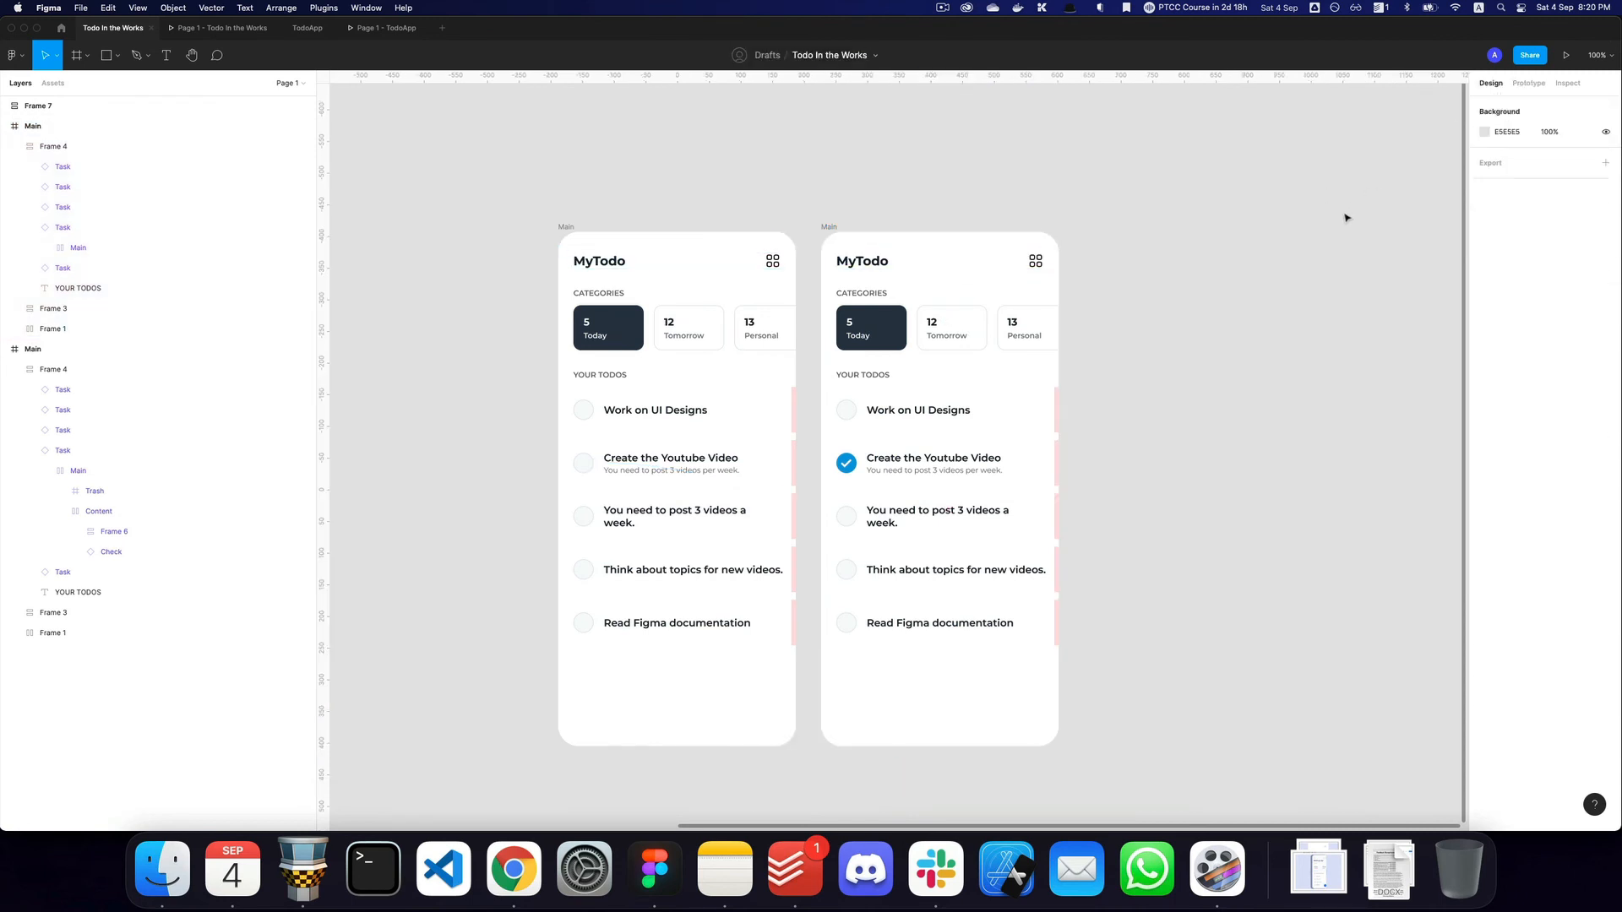
pyautogui.press('z')
pyautogui.press('space')
pyautogui.moveTo(1231, 250); pyautogui.dragTo(1224, 465)
pyautogui.press('t')
pyautogui.click(801, 335)
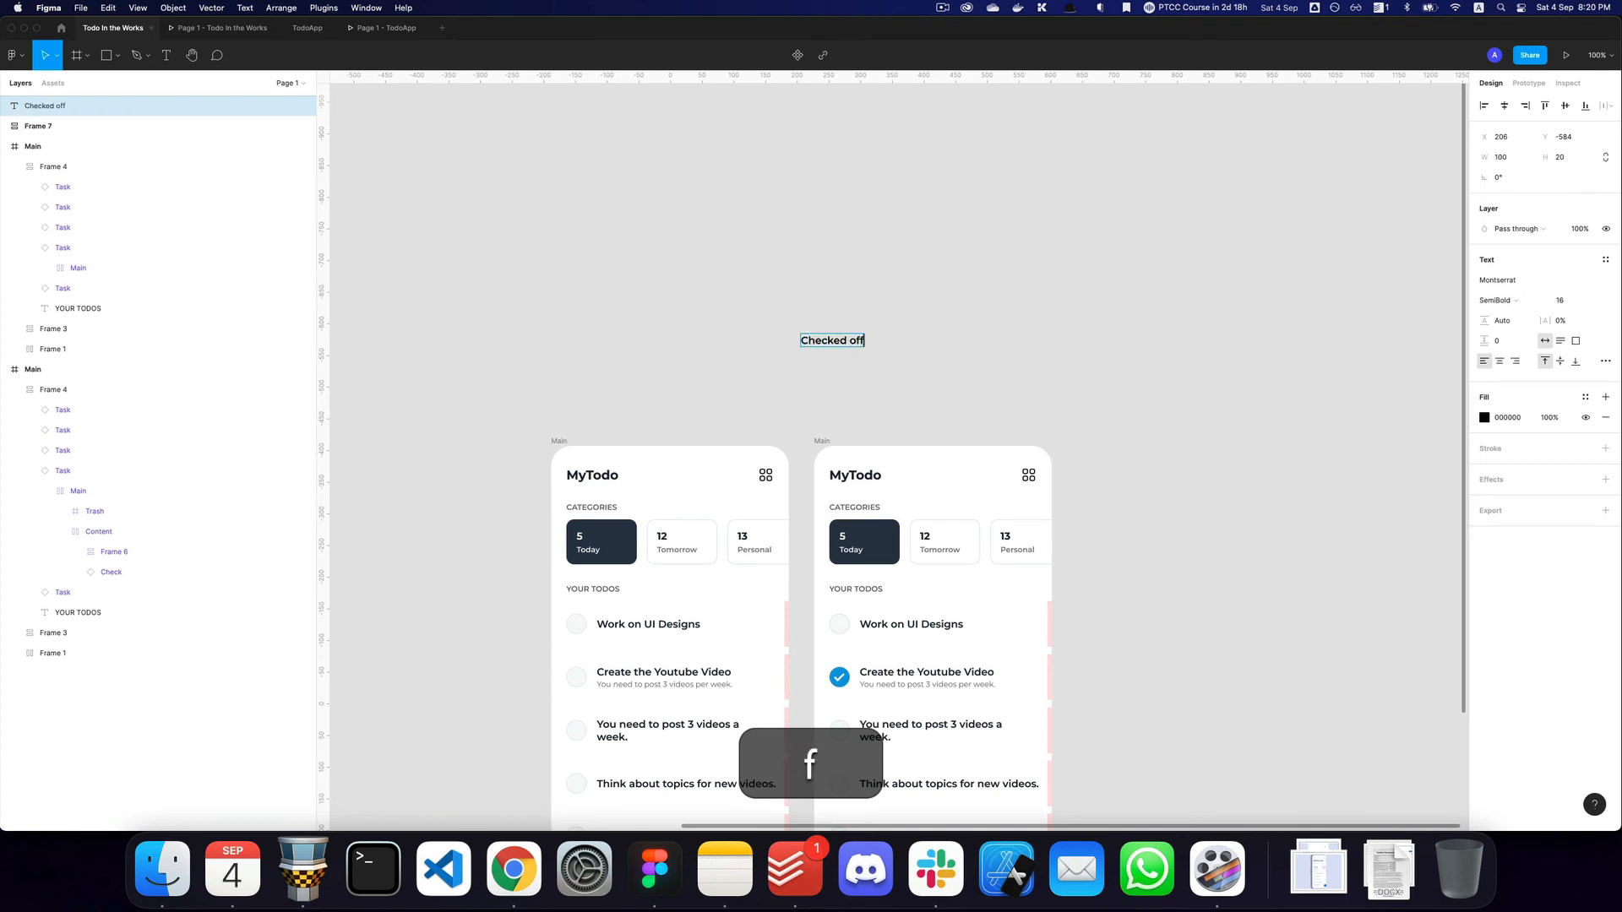
pyautogui.hotkey('alt', 'BackSpace')
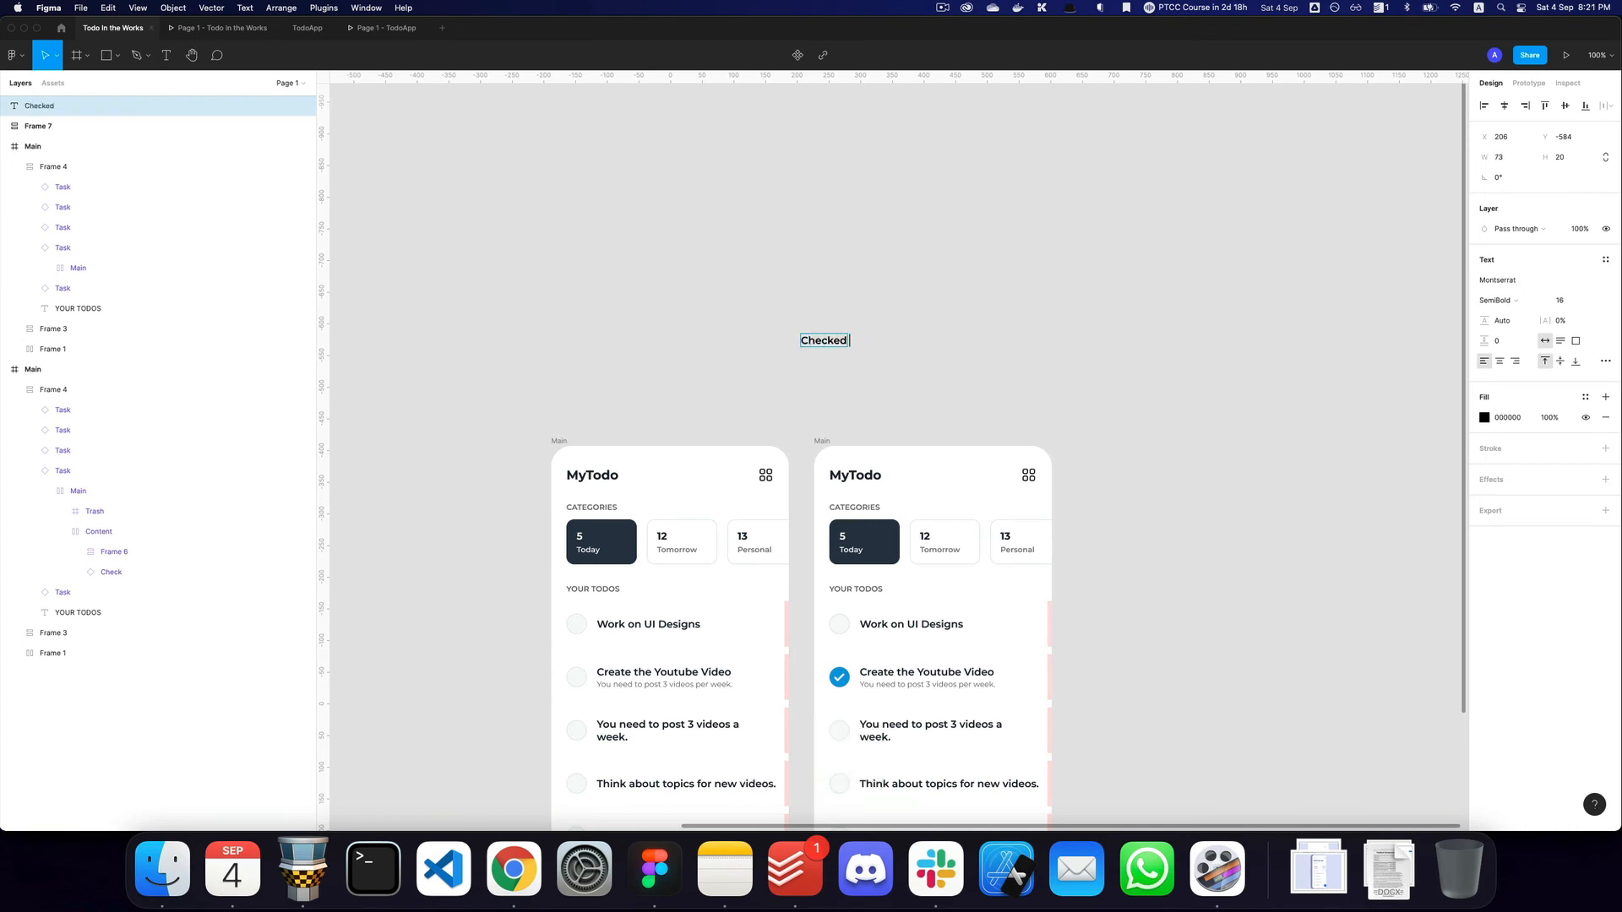
pyautogui.write('You c')
pyautogui.press('super+Right')
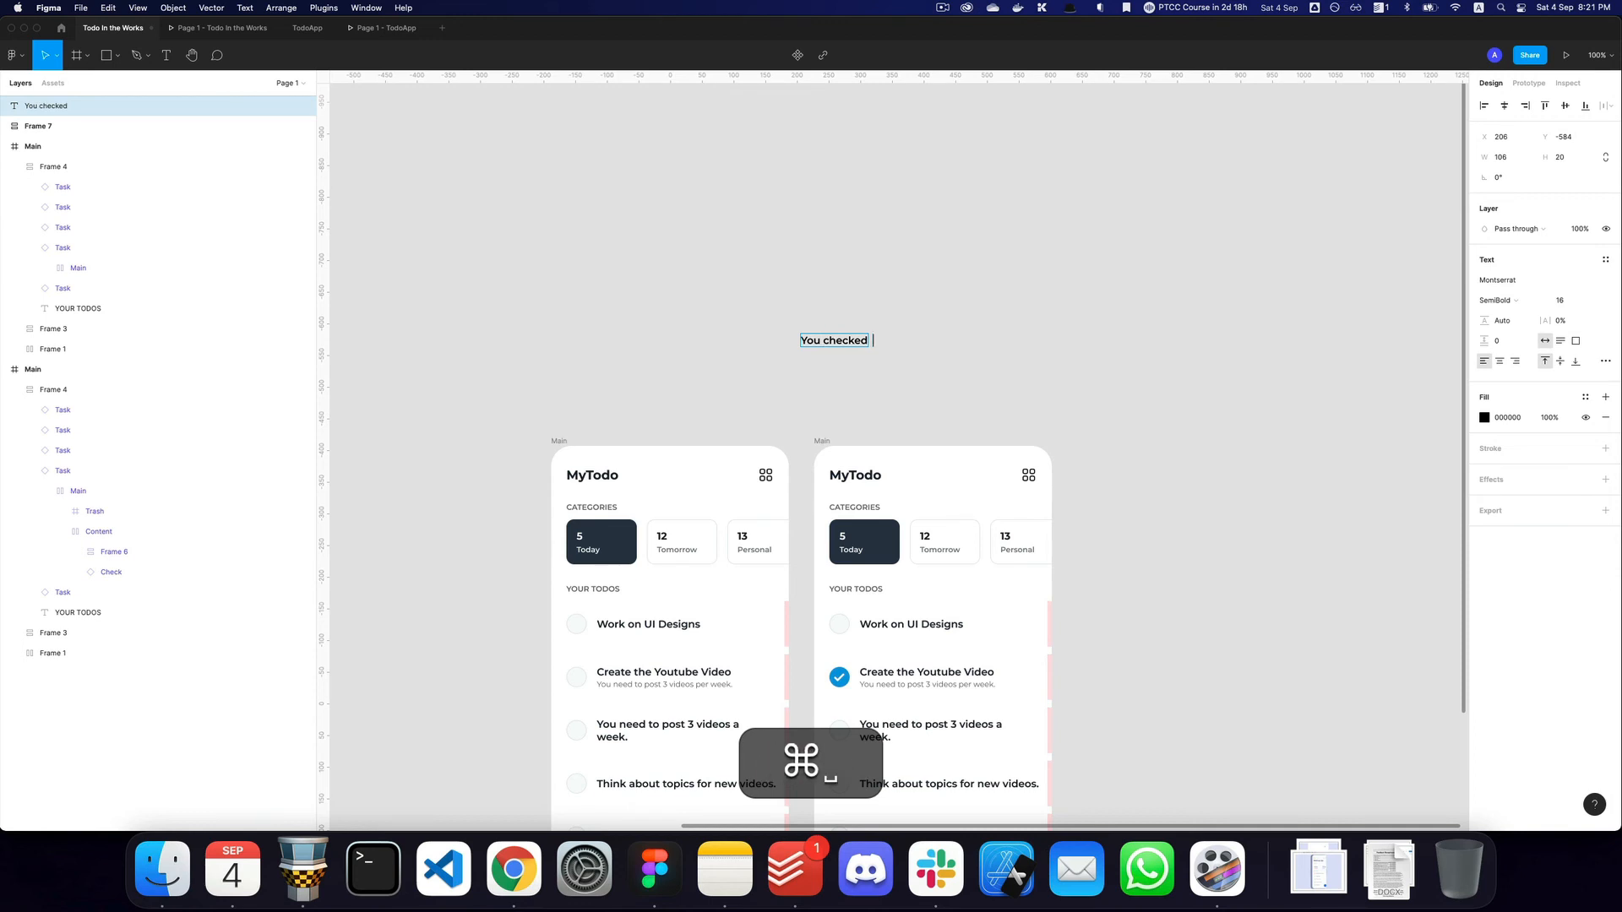
pyautogui.write('“Create yout')
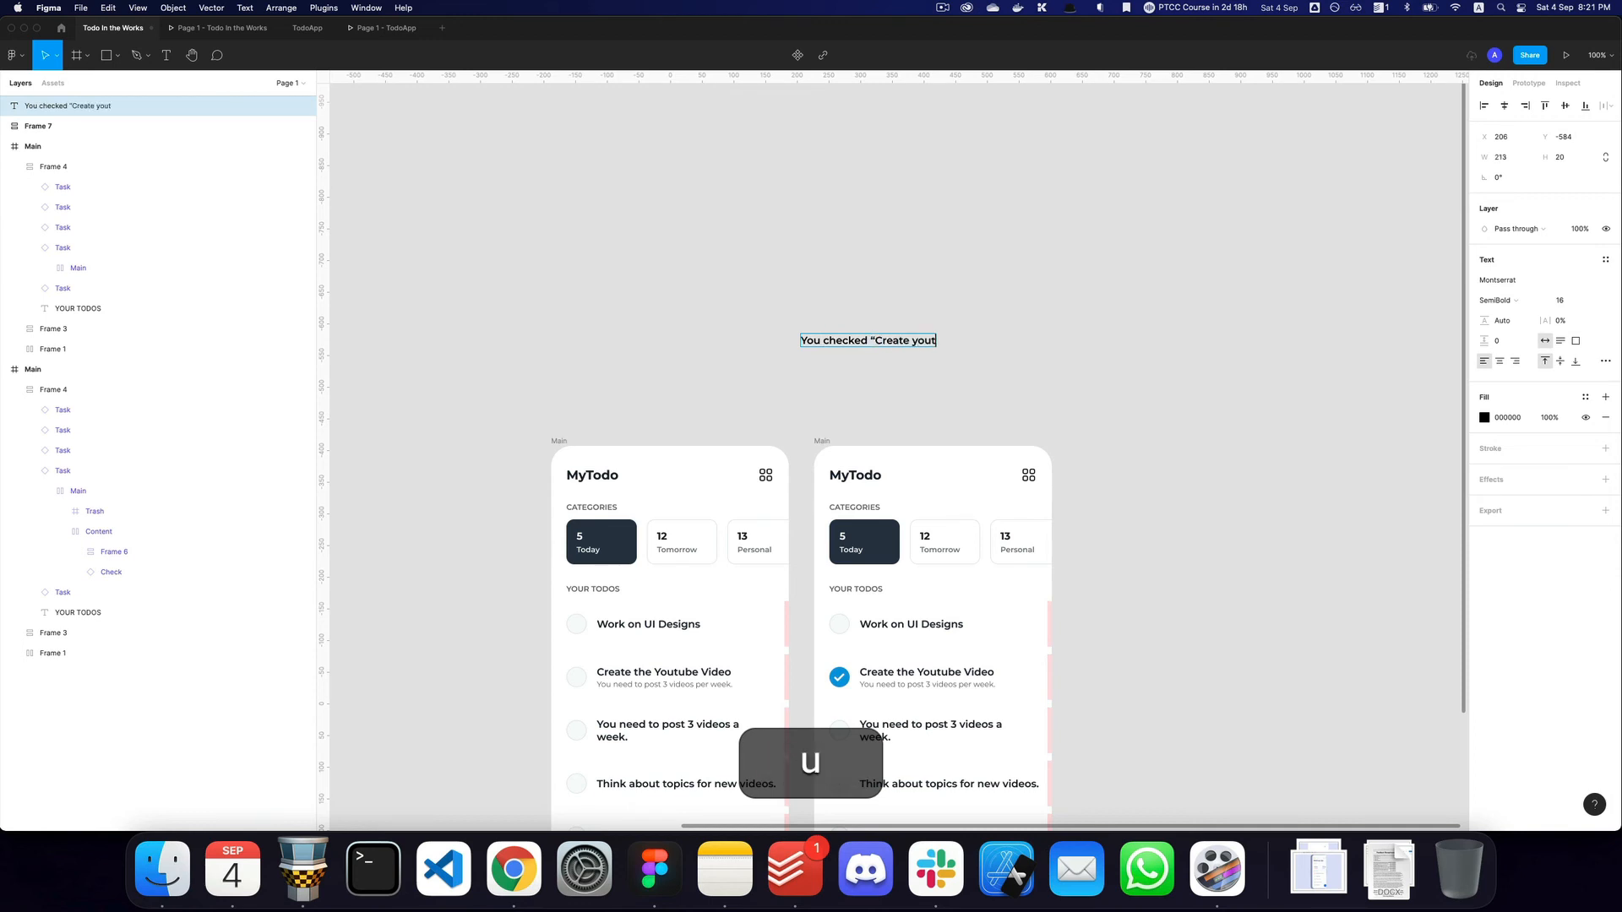
# Reword the new text layer to read: Checked off “Create youtube video”.
pyautogui.press('super+Left')
pyautogui.hotkey('alt', 'Right')
pyautogui.hotkey('alt', 'Right')
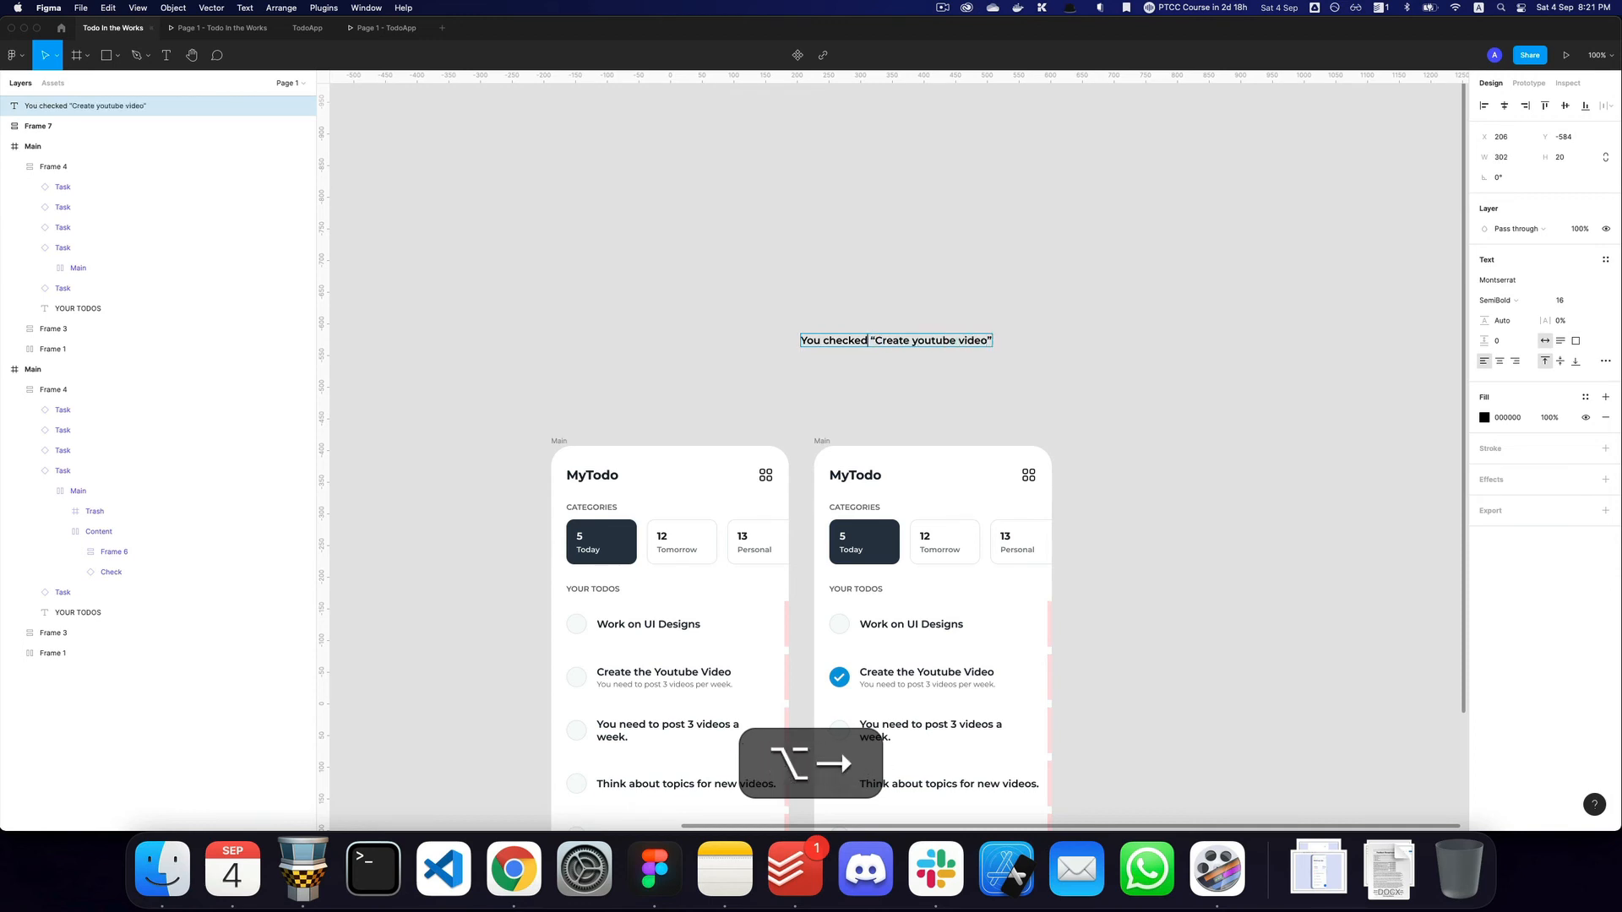
pyautogui.press('shift+super+Left')
pyautogui.write('C')
pyautogui.hotkey('alt', 'Right')
pyautogui.write('off')
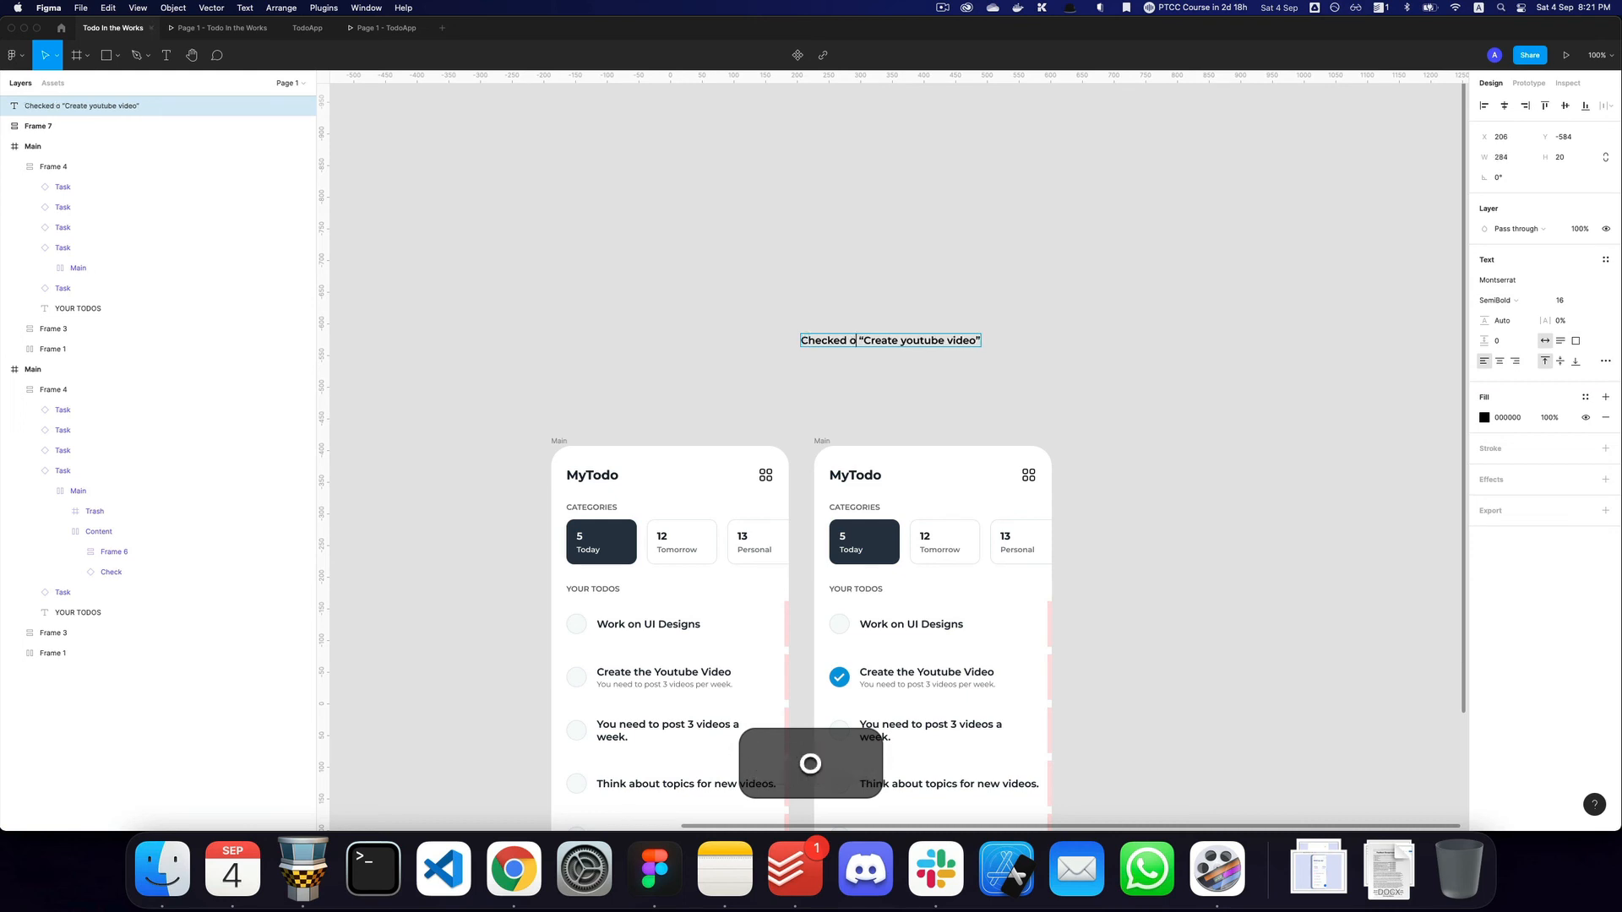
# Wrap the “Checked off” text in an auto layout frame and color the text white (FFFFFF).
pyautogui.press('Escape')
pyautogui.hotkey('shift', 'a')
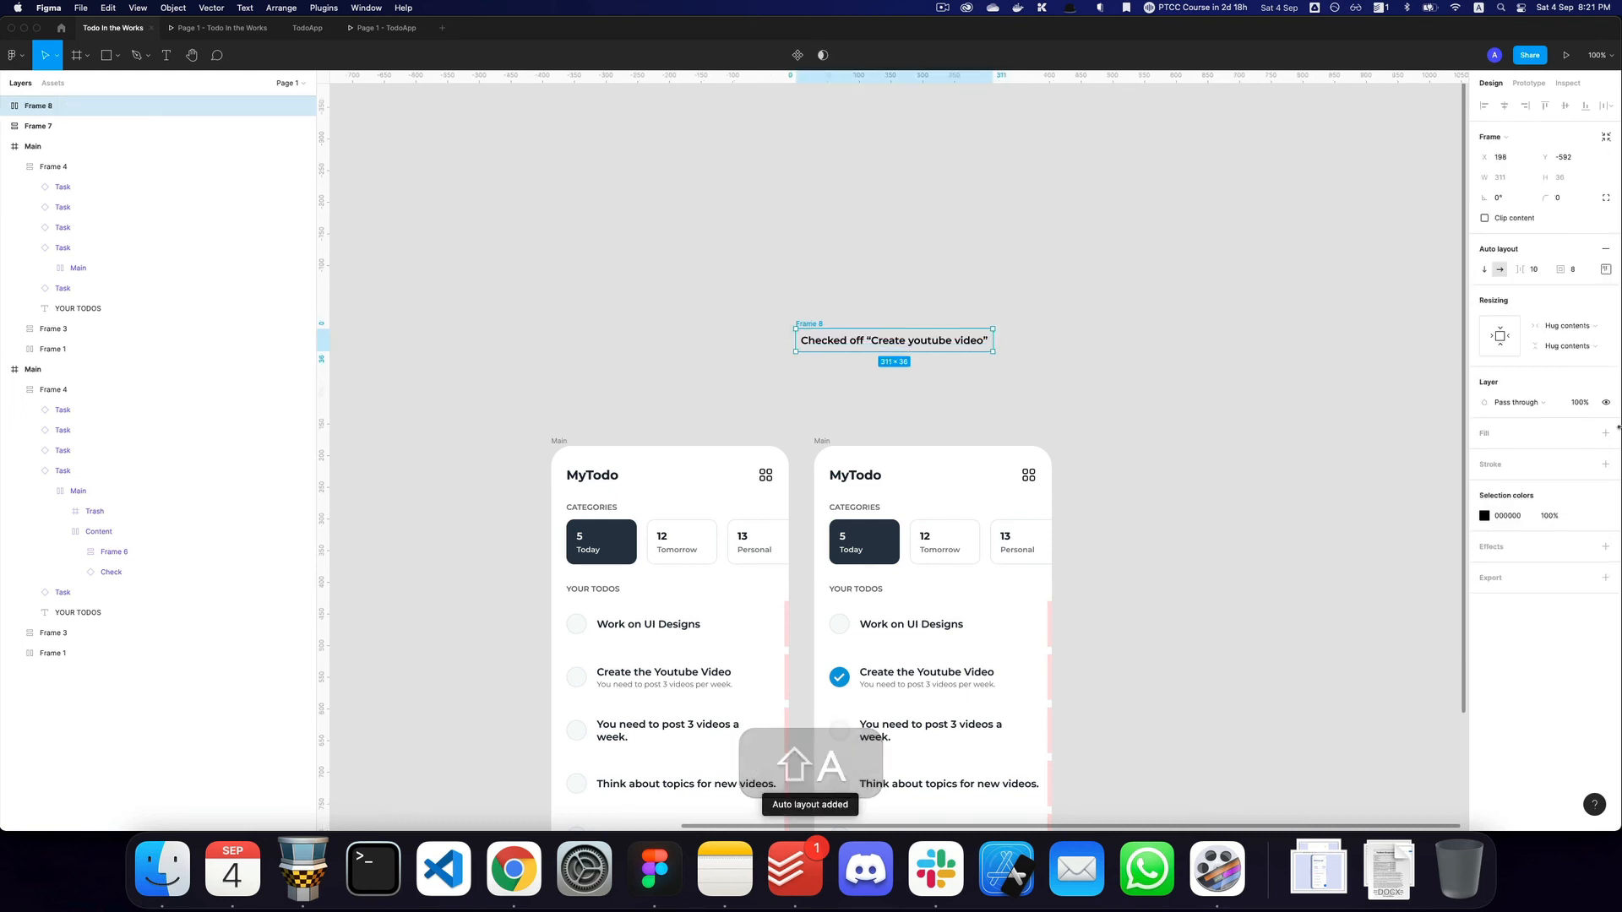
pyautogui.write('fff')
pyautogui.press('Tab')
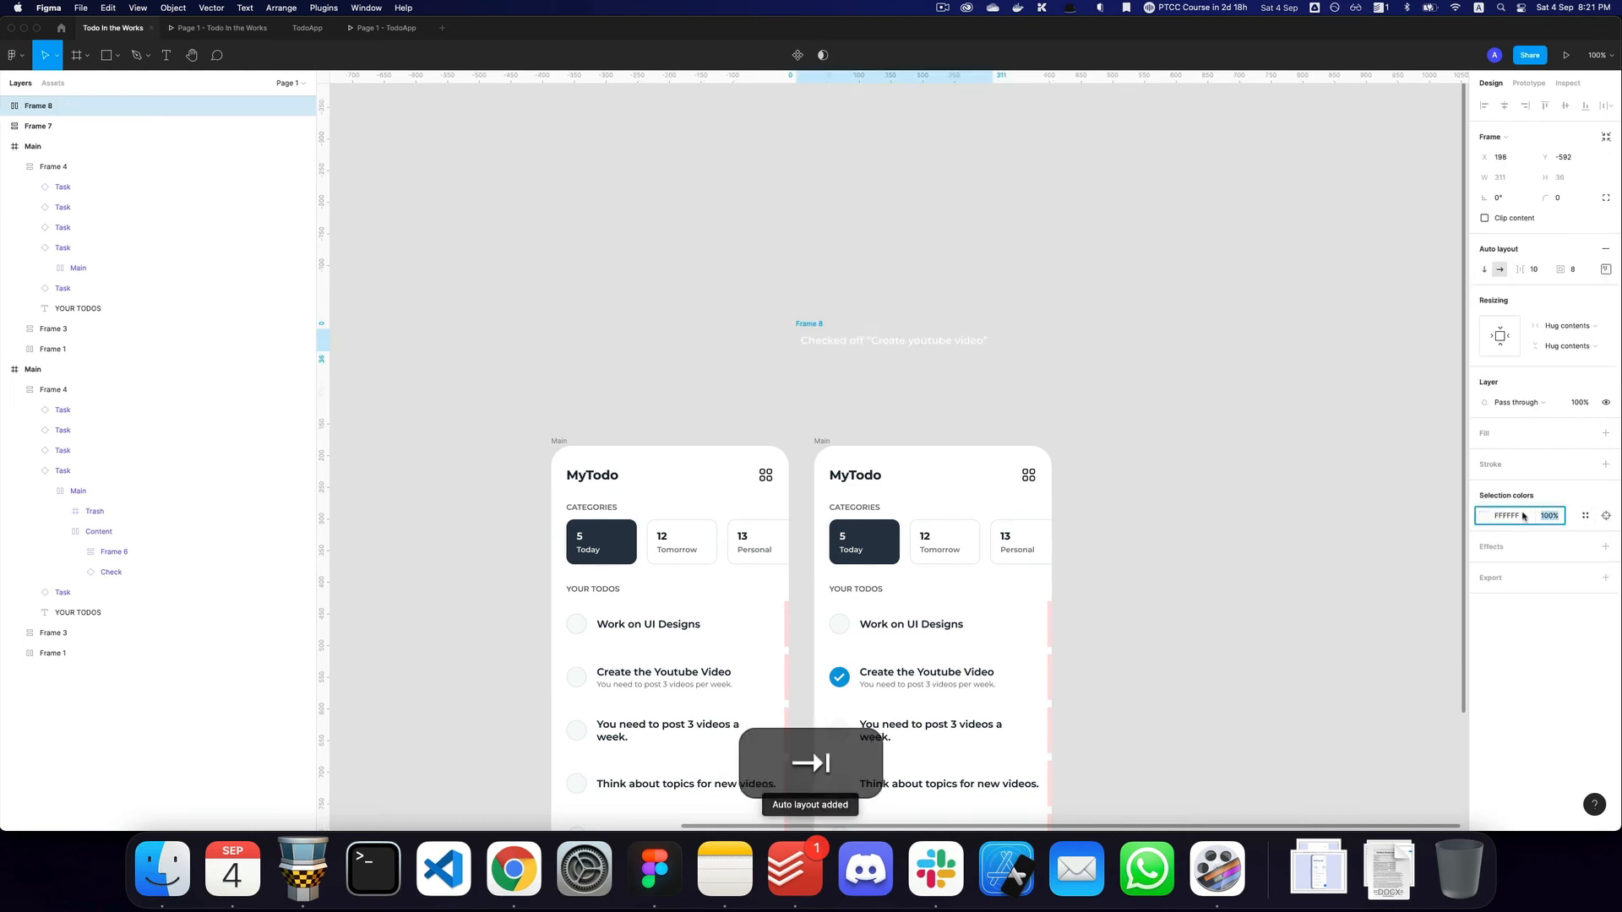
# Fill the “Checked off” frame with the Gray:900 color style and set its corner radius to 8.
pyautogui.click(1586, 435)
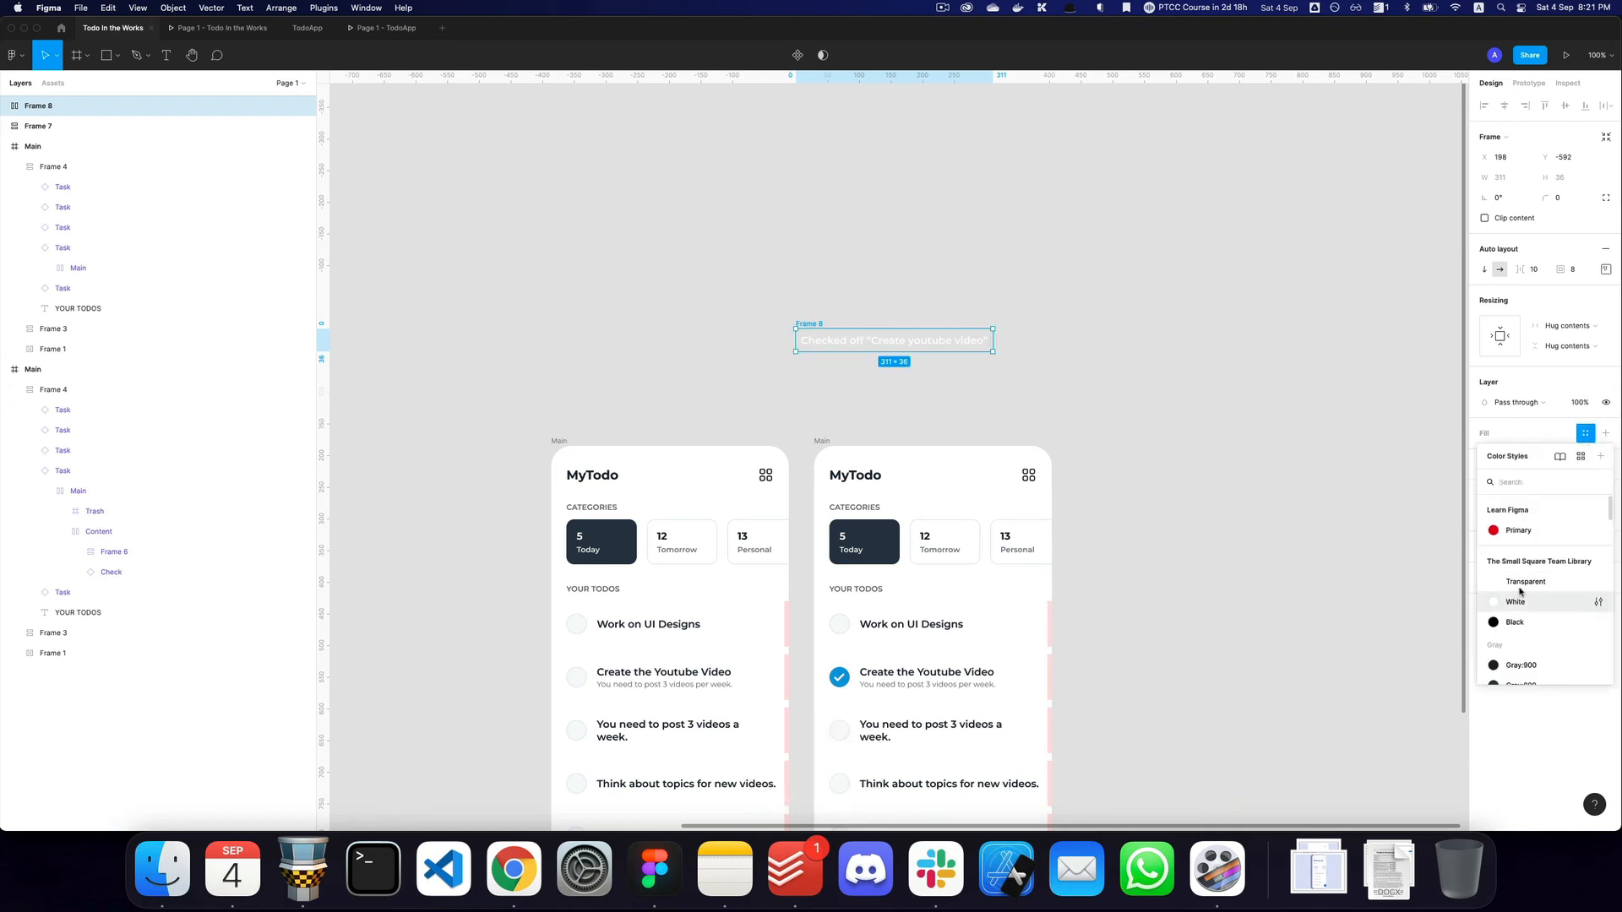
pyautogui.click(1520, 666)
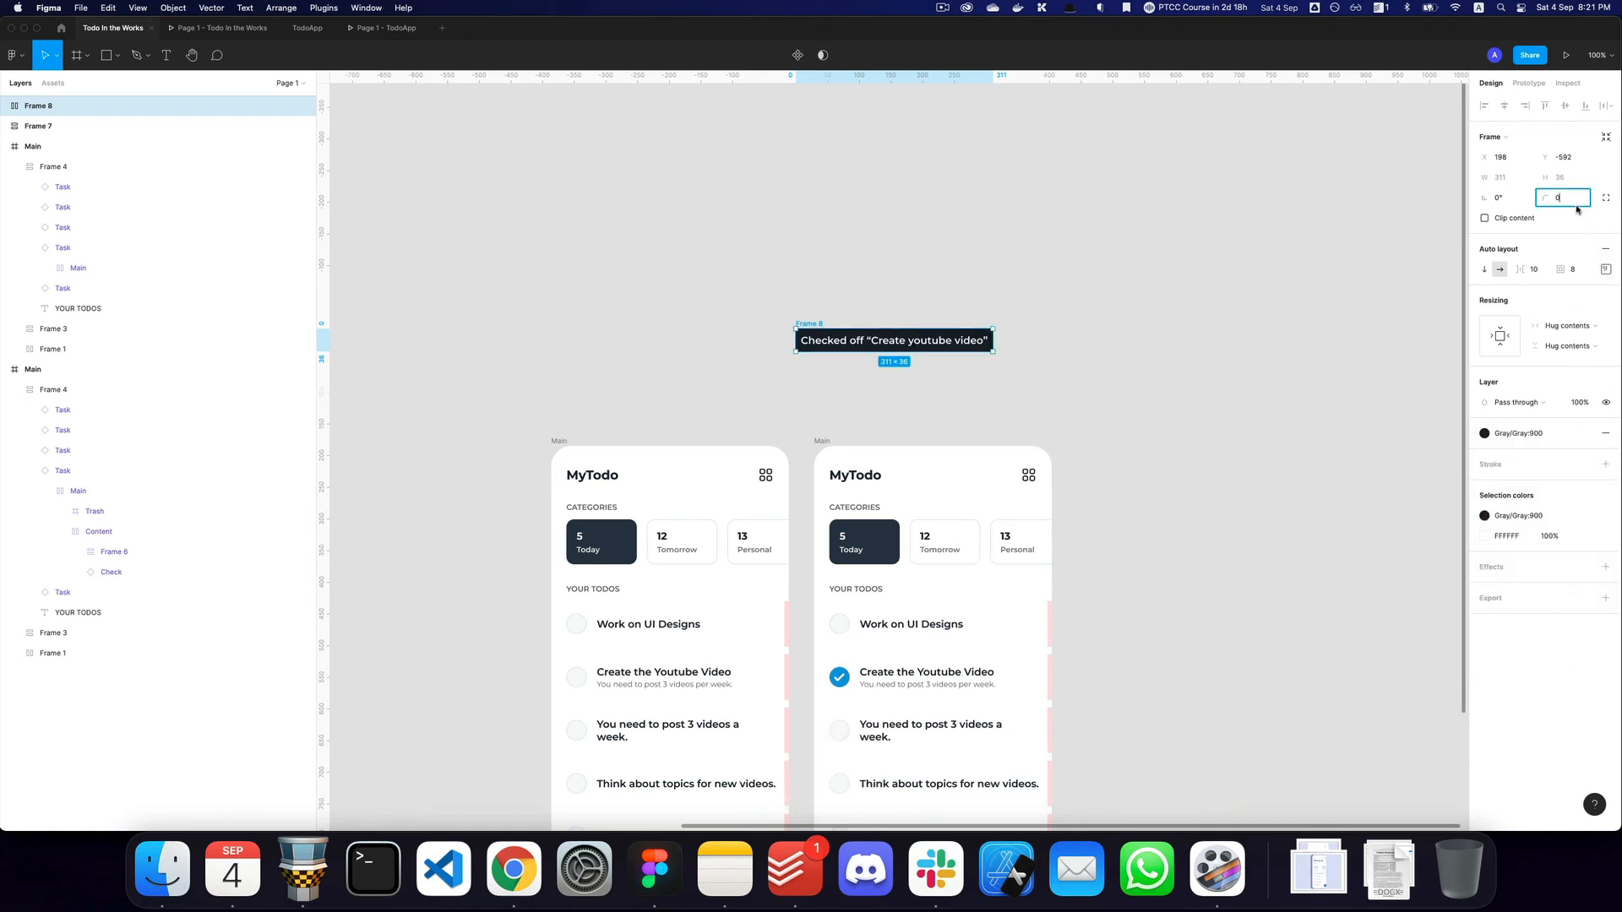
pyautogui.write('8')
pyautogui.press('Return')
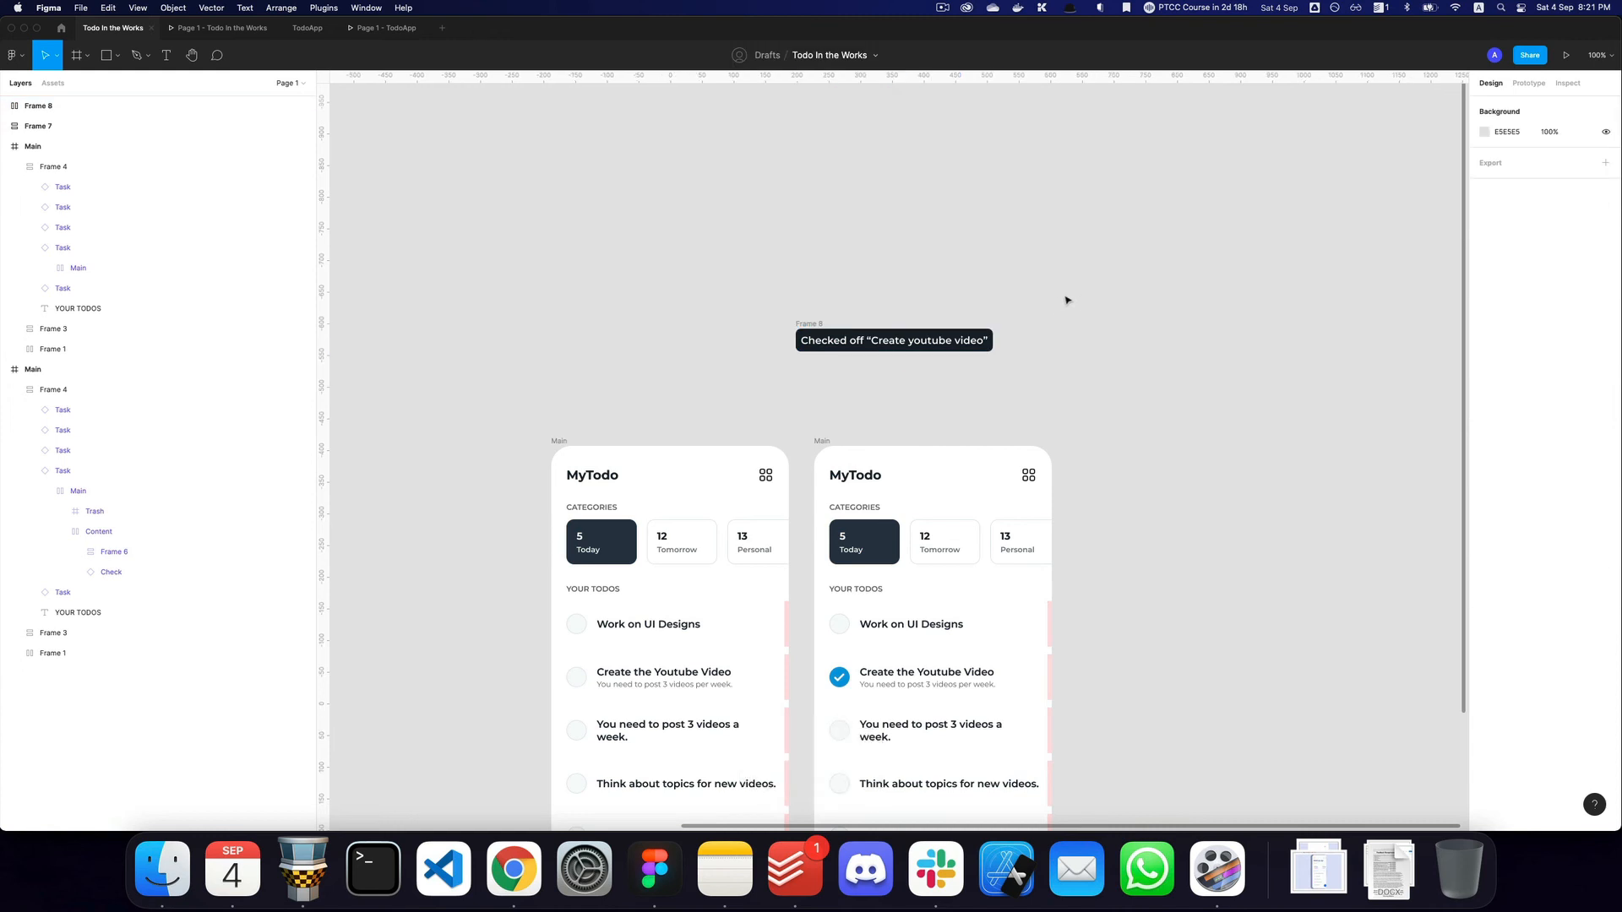
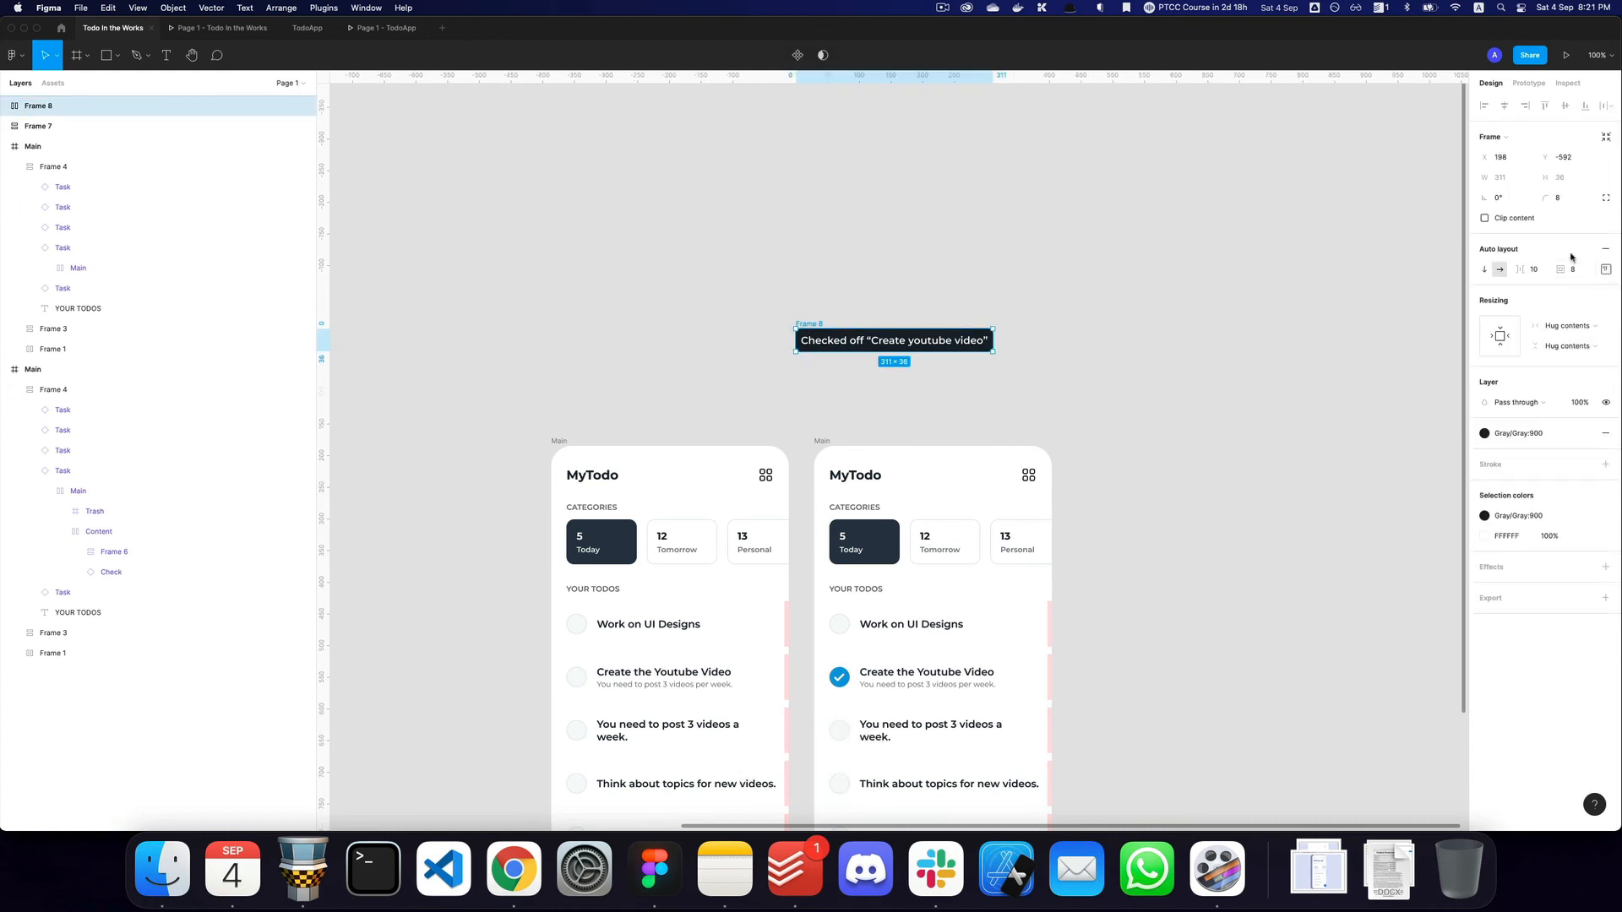
# Turn the “Checked off” frame into a component named Tooltip.
pyautogui.press('alt+super+k')
pyautogui.press('super+r')
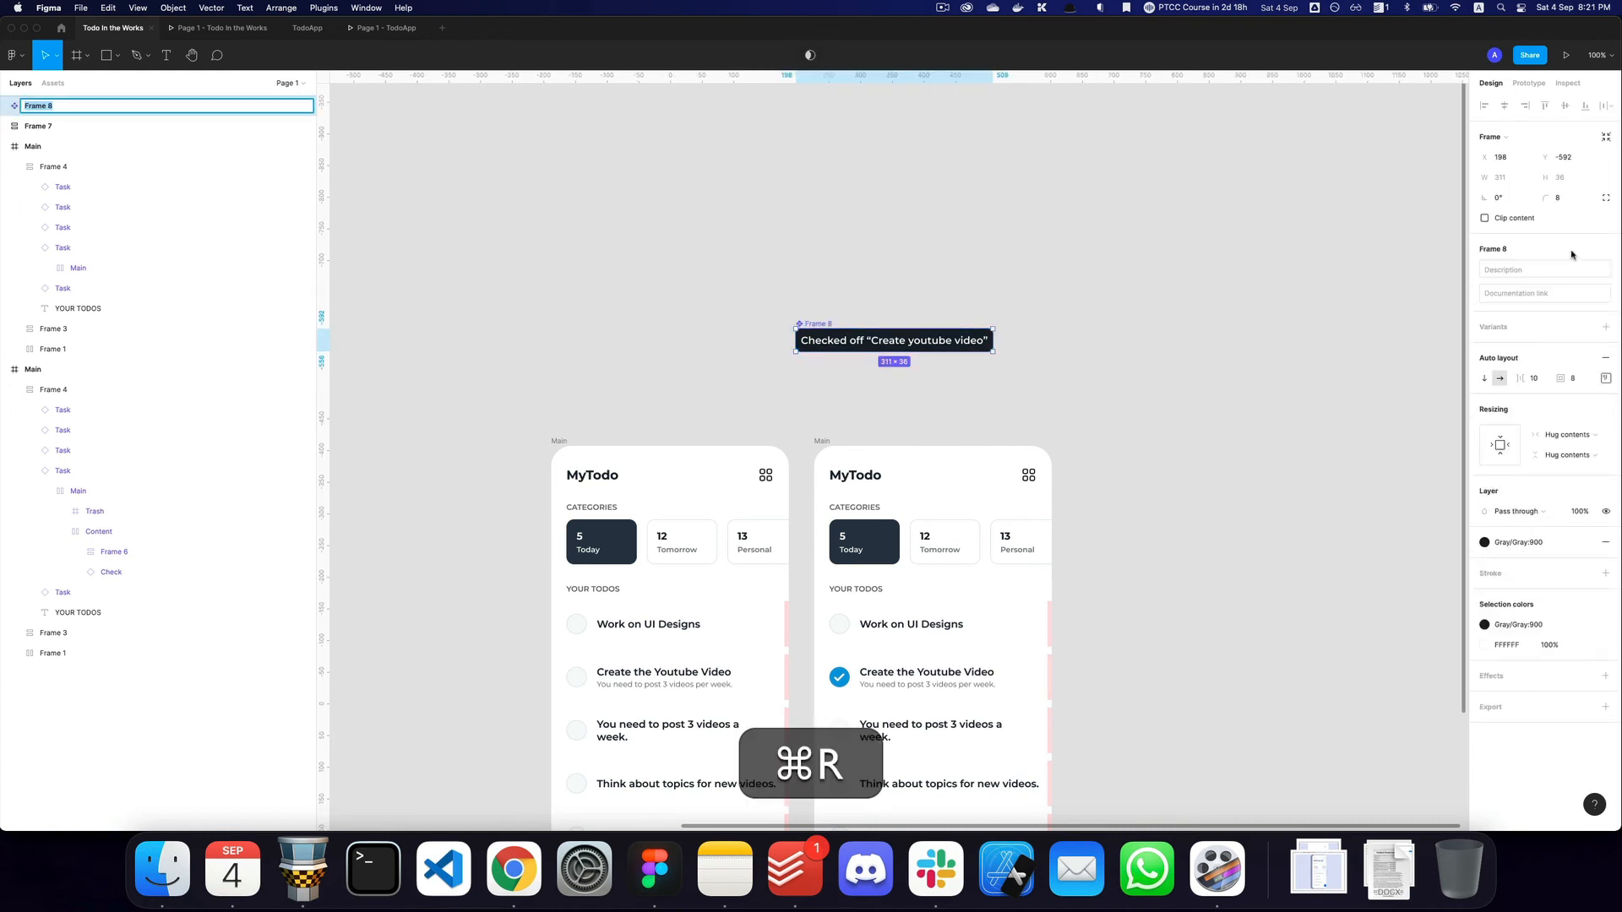
pyautogui.write('Tooltip')
pyautogui.press('Return')
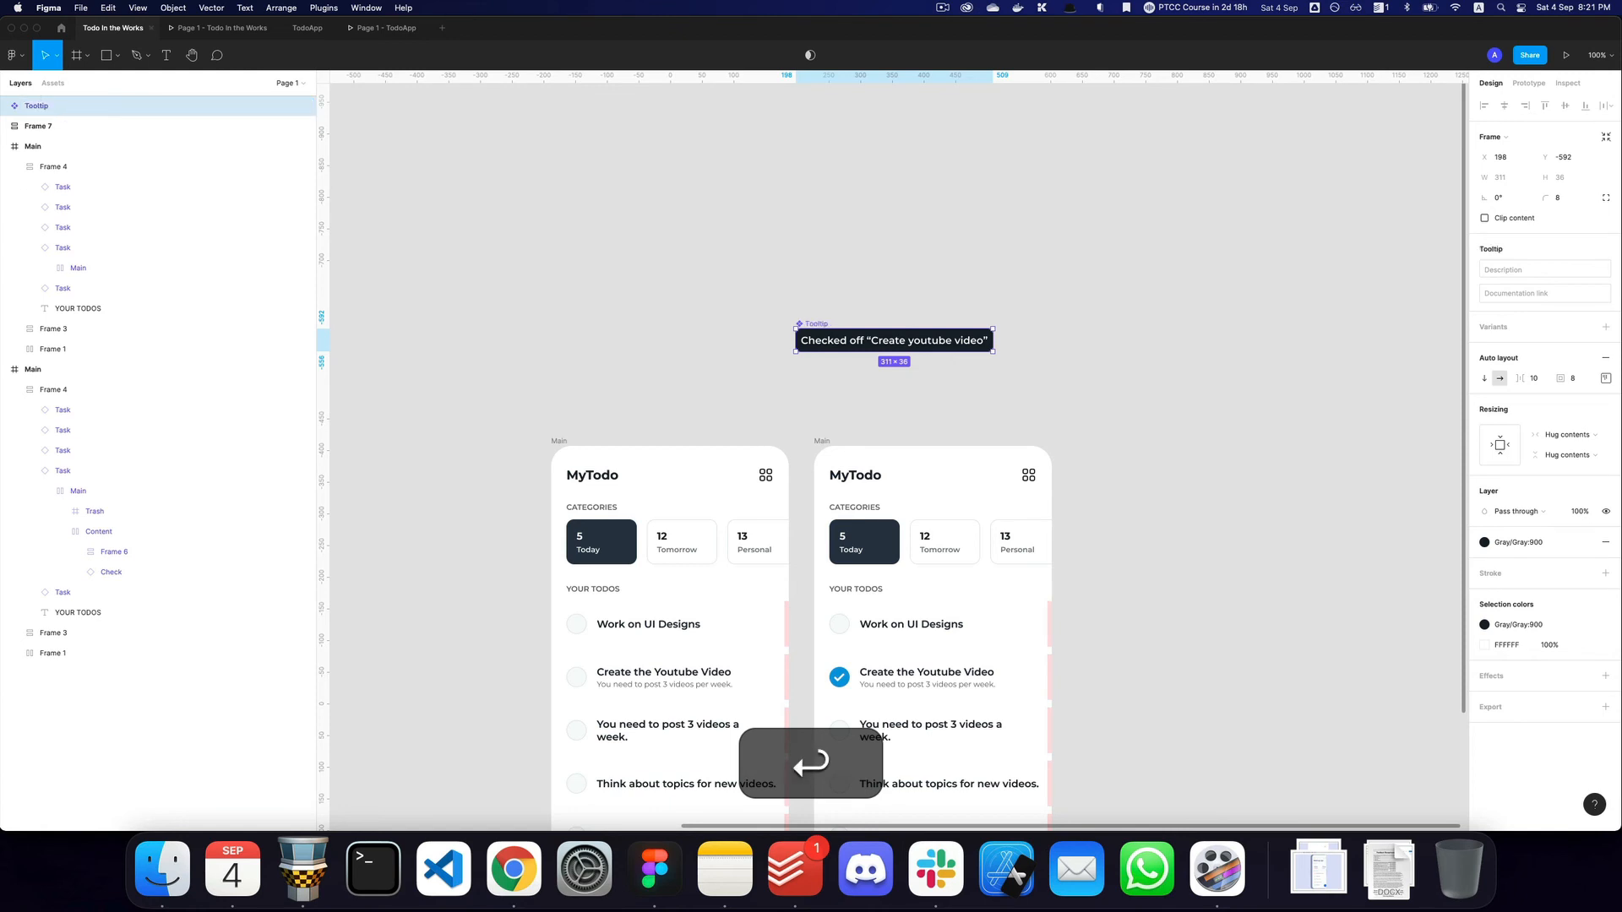
# Set the Tooltip component's padding to 8 vertically and 12 horizontally.
pyautogui.click(1581, 381)
pyautogui.write('8')
pyautogui.press('Return')
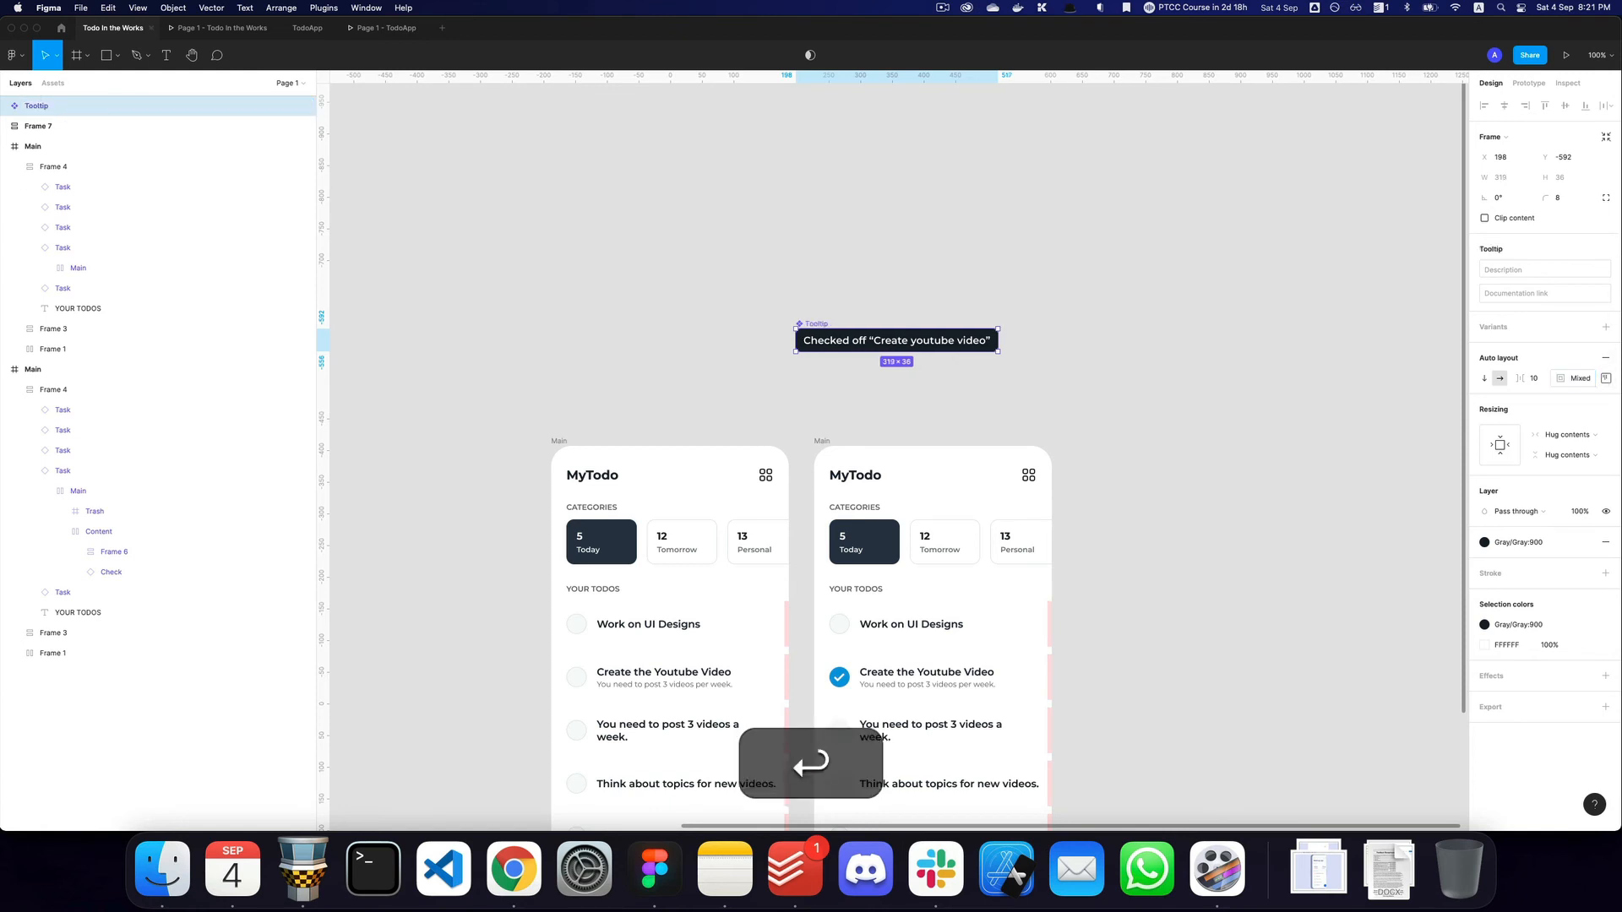
# Paste a copy of the Tooltip into the duplicated Main frame and place it below the task list.
pyautogui.keyDown('alt'); pyautogui.click(1156, 395); pyautogui.keyUp('alt')
pyautogui.press('super+c')
pyautogui.scroll(-3, 1056, 354)
pyautogui.hscroll(4, 1056, 354)
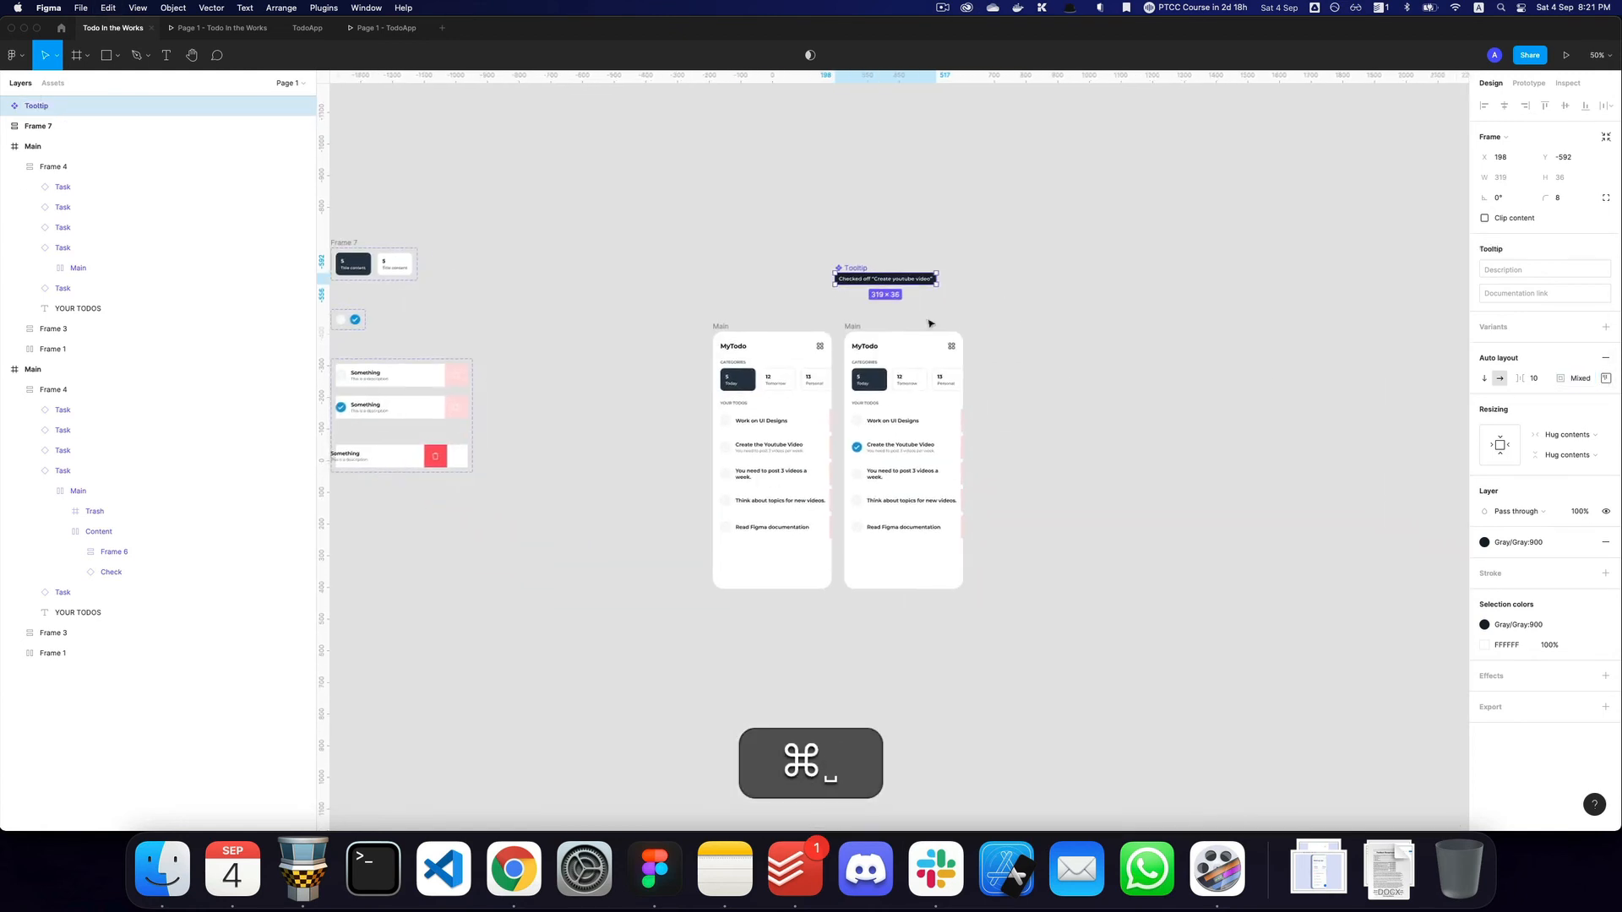
pyautogui.click(853, 327)
pyautogui.press('super+v')
pyautogui.press('z')
pyautogui.click(919, 476)
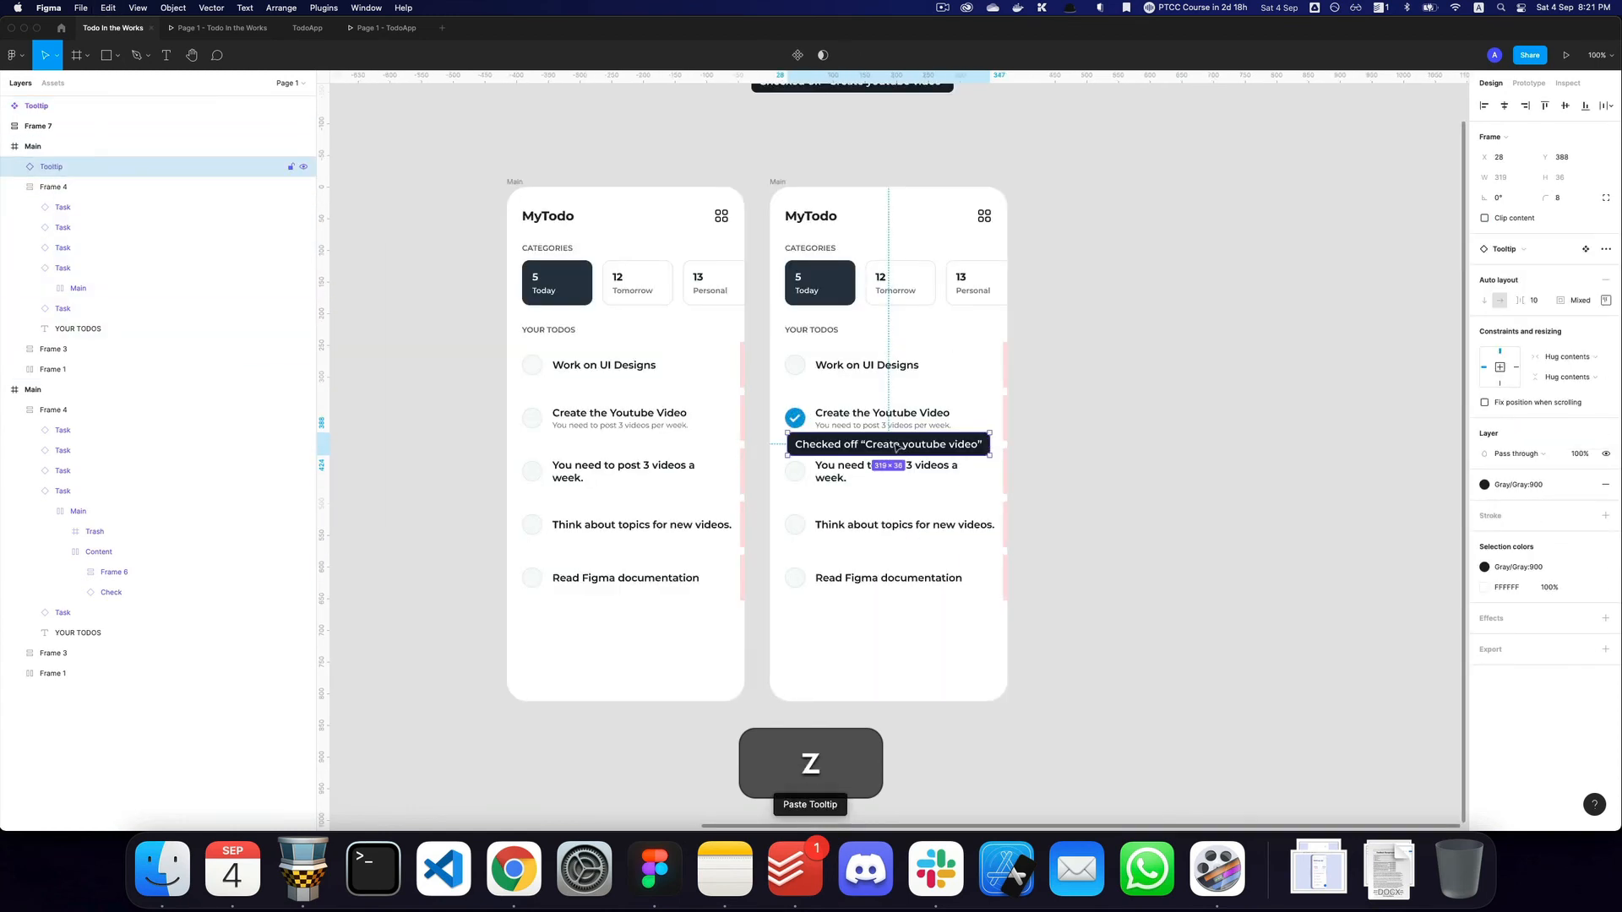
pyautogui.moveTo(899, 445); pyautogui.dragTo(900, 666)
pyautogui.moveTo(868, 138); pyautogui.dragTo(870, 186)
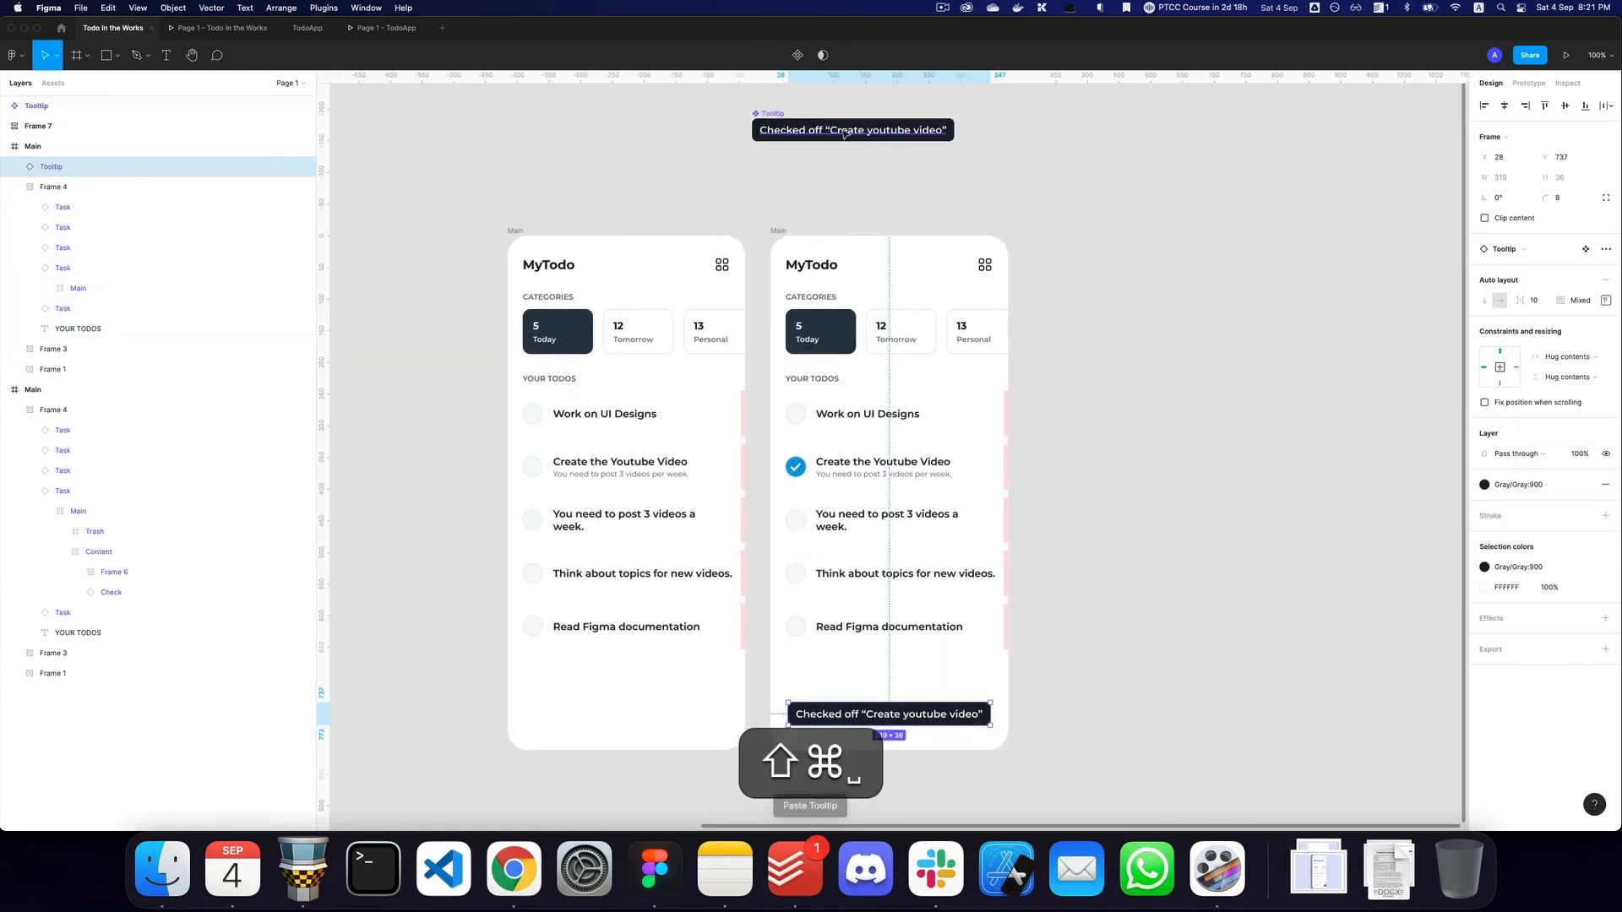
# Set the font size of the Tooltip component's text to 12.
pyautogui.keyDown('super'); pyautogui.click(870, 130); pyautogui.keyUp('super')
pyautogui.press('Return')
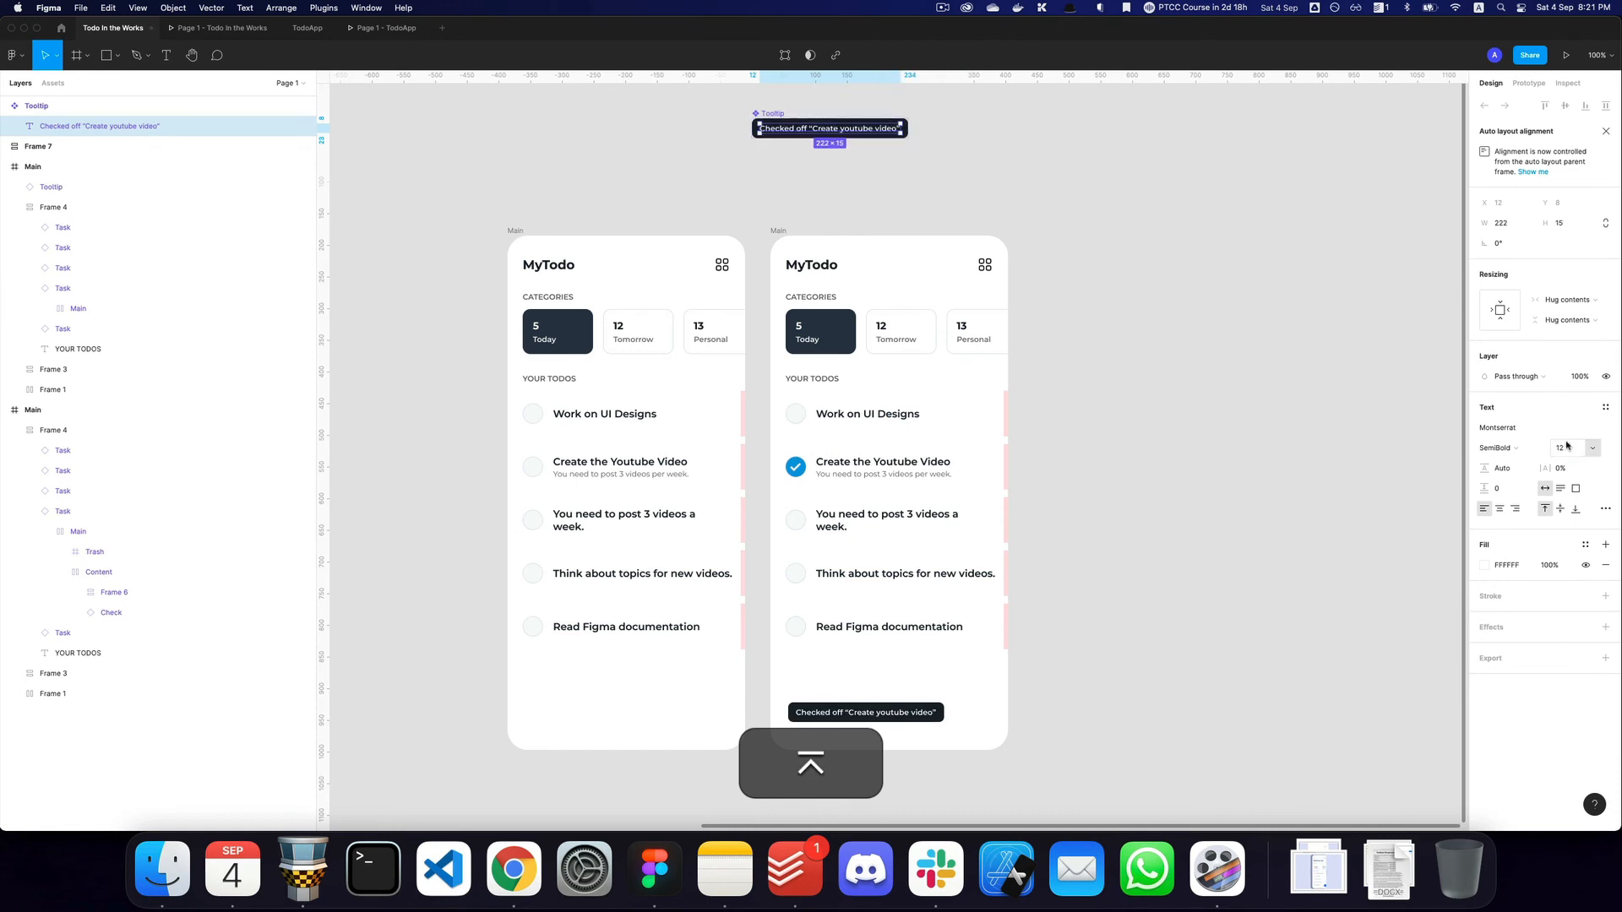
pyautogui.click(1435, 480)
# Center the Tooltip instance horizontally in the duplicated Main frame and raise it to Y 721.
pyautogui.click(929, 712)
pyautogui.hotkey('alt', 'h')
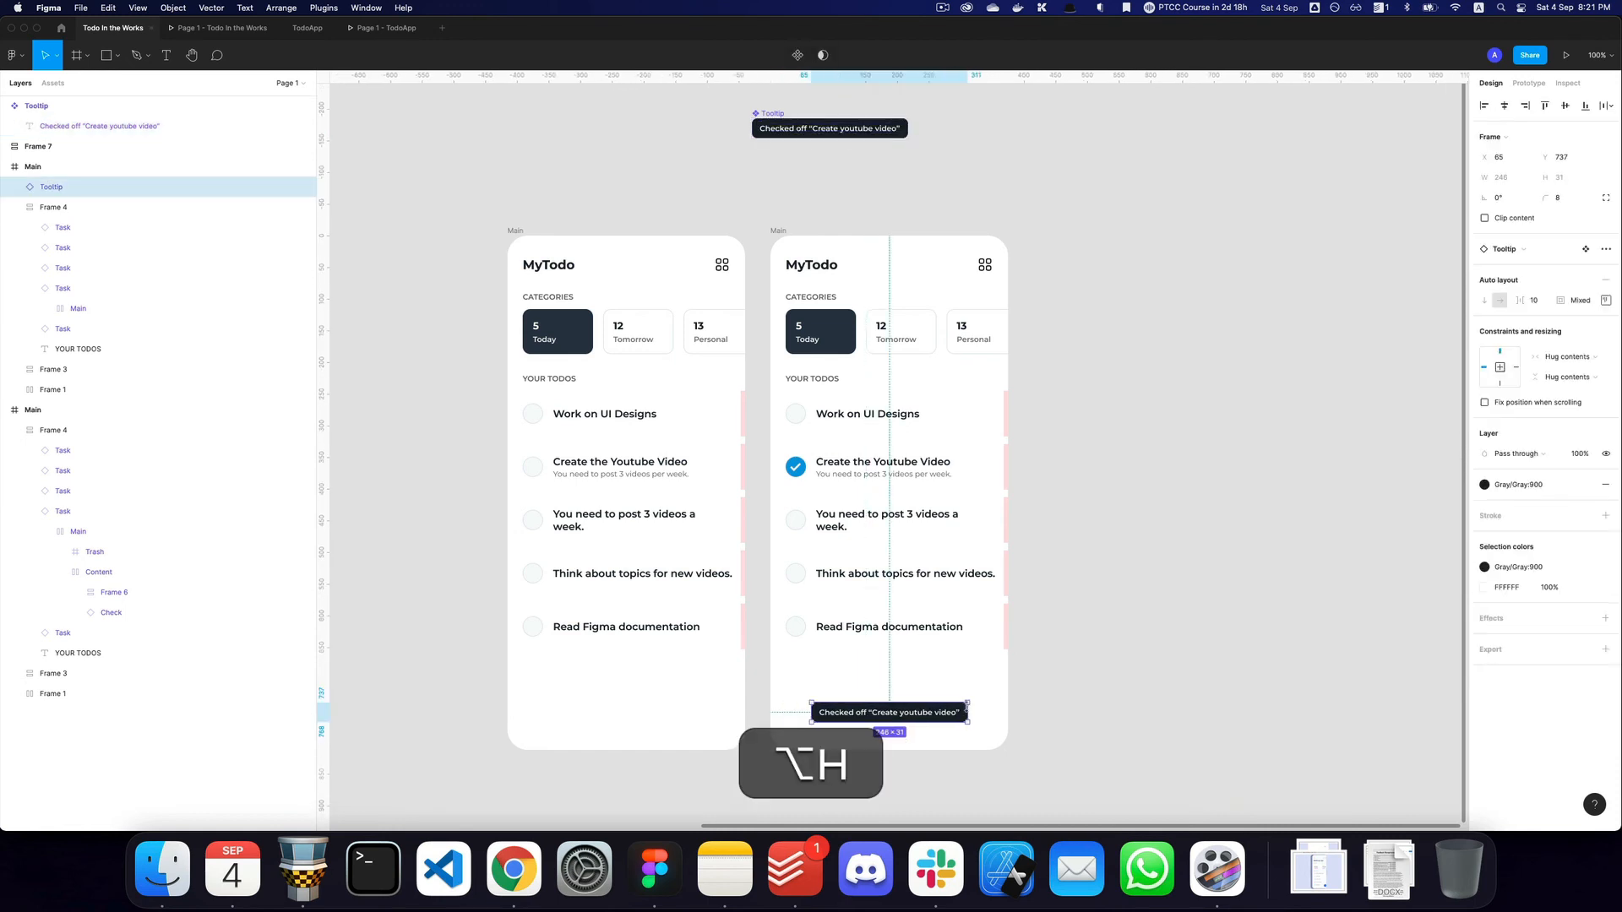
pyautogui.hotkey('alt', 'shift', 'Up')
pyautogui.hotkey('alt', 'shift', 'Up')
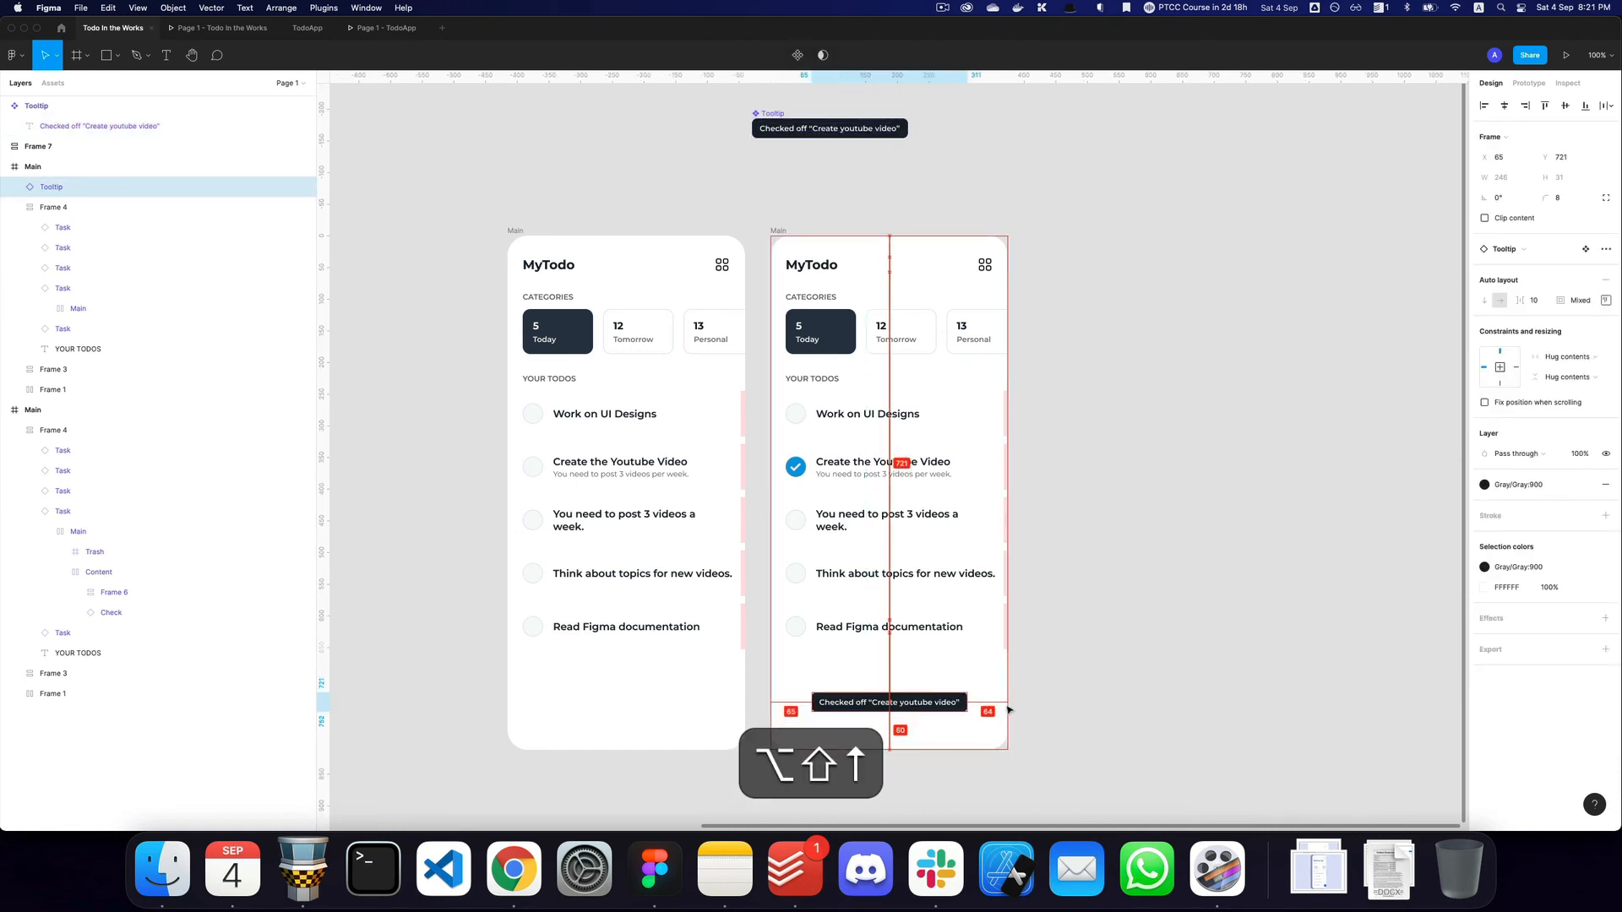
# Restart the prototype preview and check off "Create the Youtube Video" to test the tooltip.
pyautogui.press('alt+super+Return')
pyautogui.press('super+r')
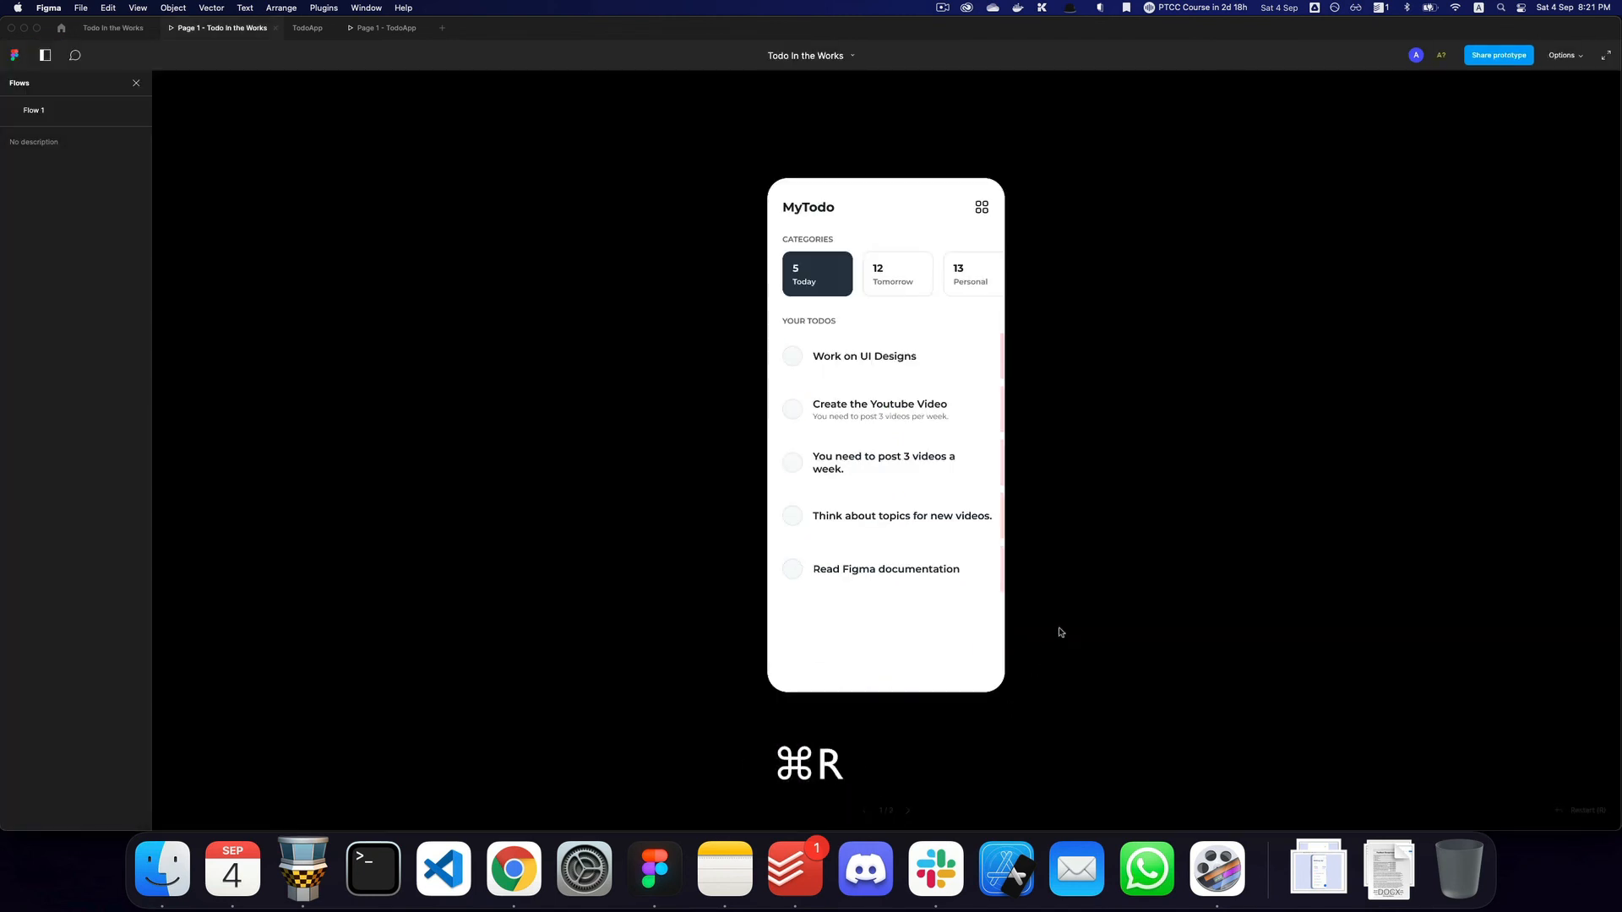
pyautogui.click(809, 433)
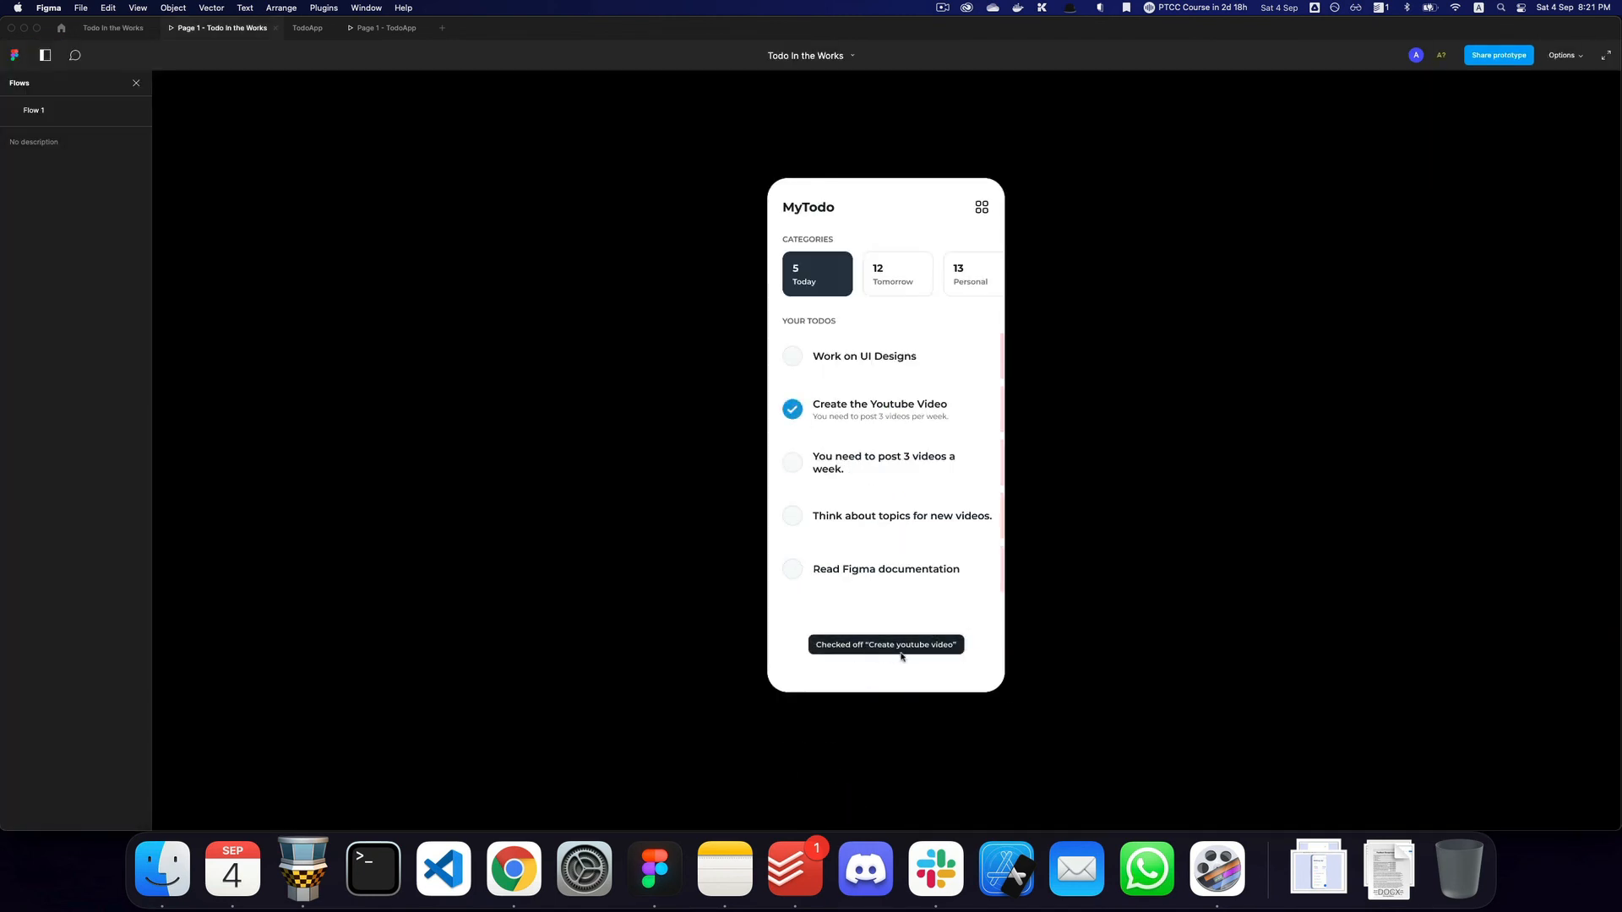
# Return to the design file and apply a strikethrough to the title in the Task component's Check variant.
pyautogui.press('super+2')
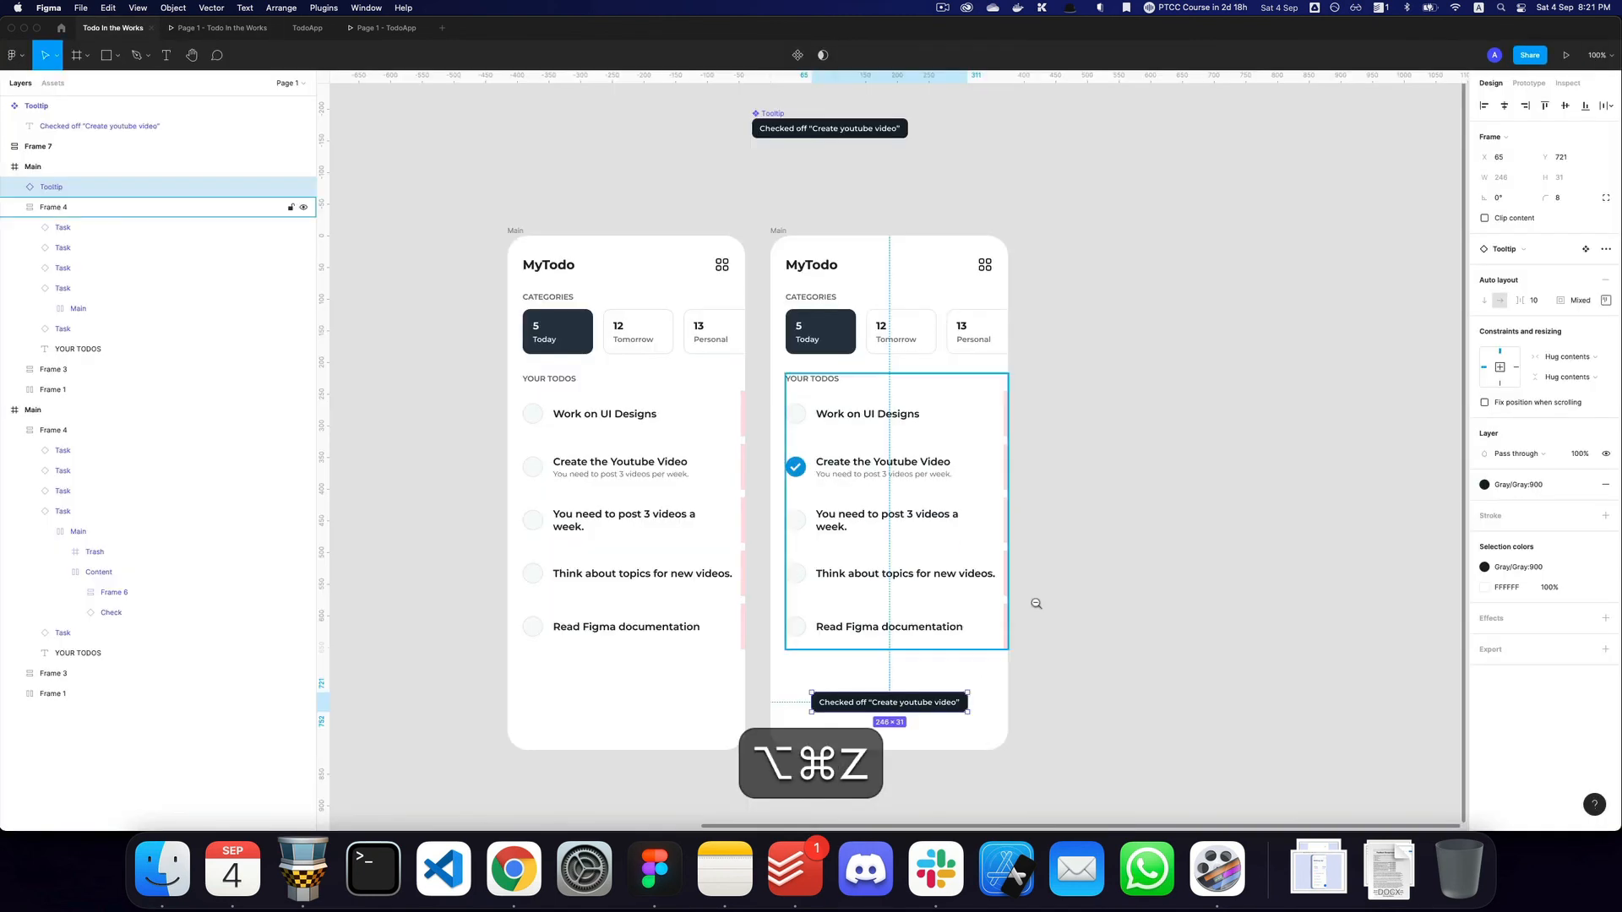
pyautogui.keyDown('super'); pyautogui.click(879, 462); pyautogui.keyUp('super')
pyautogui.moveTo(571, 394); pyautogui.dragTo(1316, 384)
pyautogui.keyDown('super'); pyautogui.click(542, 372); pyautogui.keyUp('super')
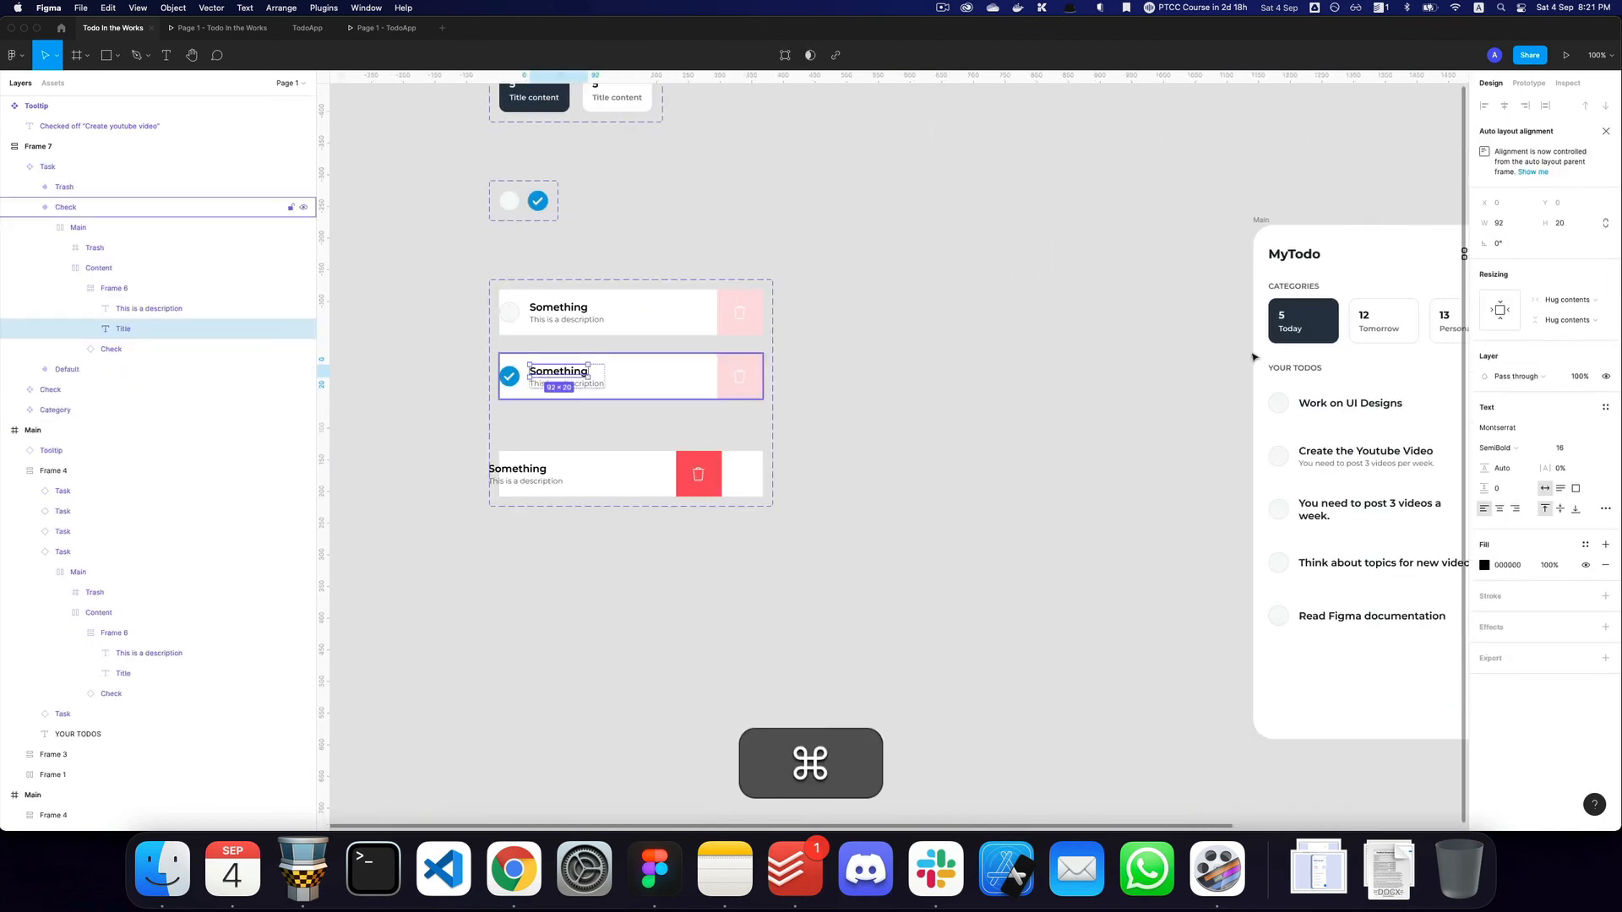
pyautogui.click(1605, 508)
pyautogui.click(1455, 632)
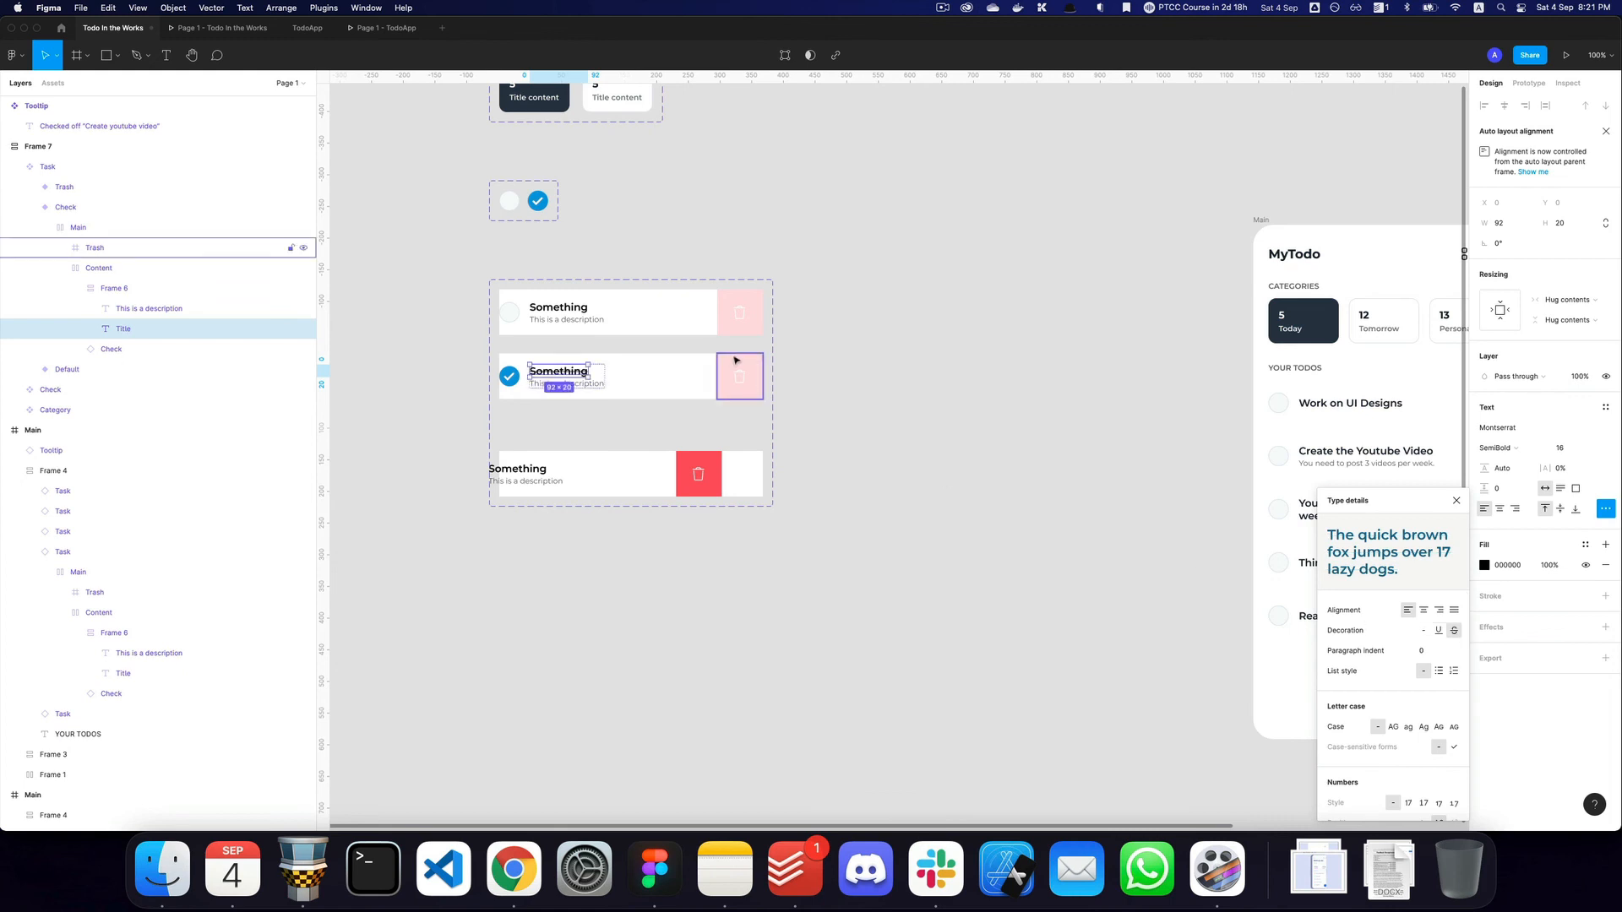
pyautogui.hscroll(6, 735, 359)
pyautogui.press('Escape')
# Restart the prototype preview and check off "Create the Youtube Video" to test the struck-through title.
pyautogui.press('super+3')
pyautogui.press('super+r')
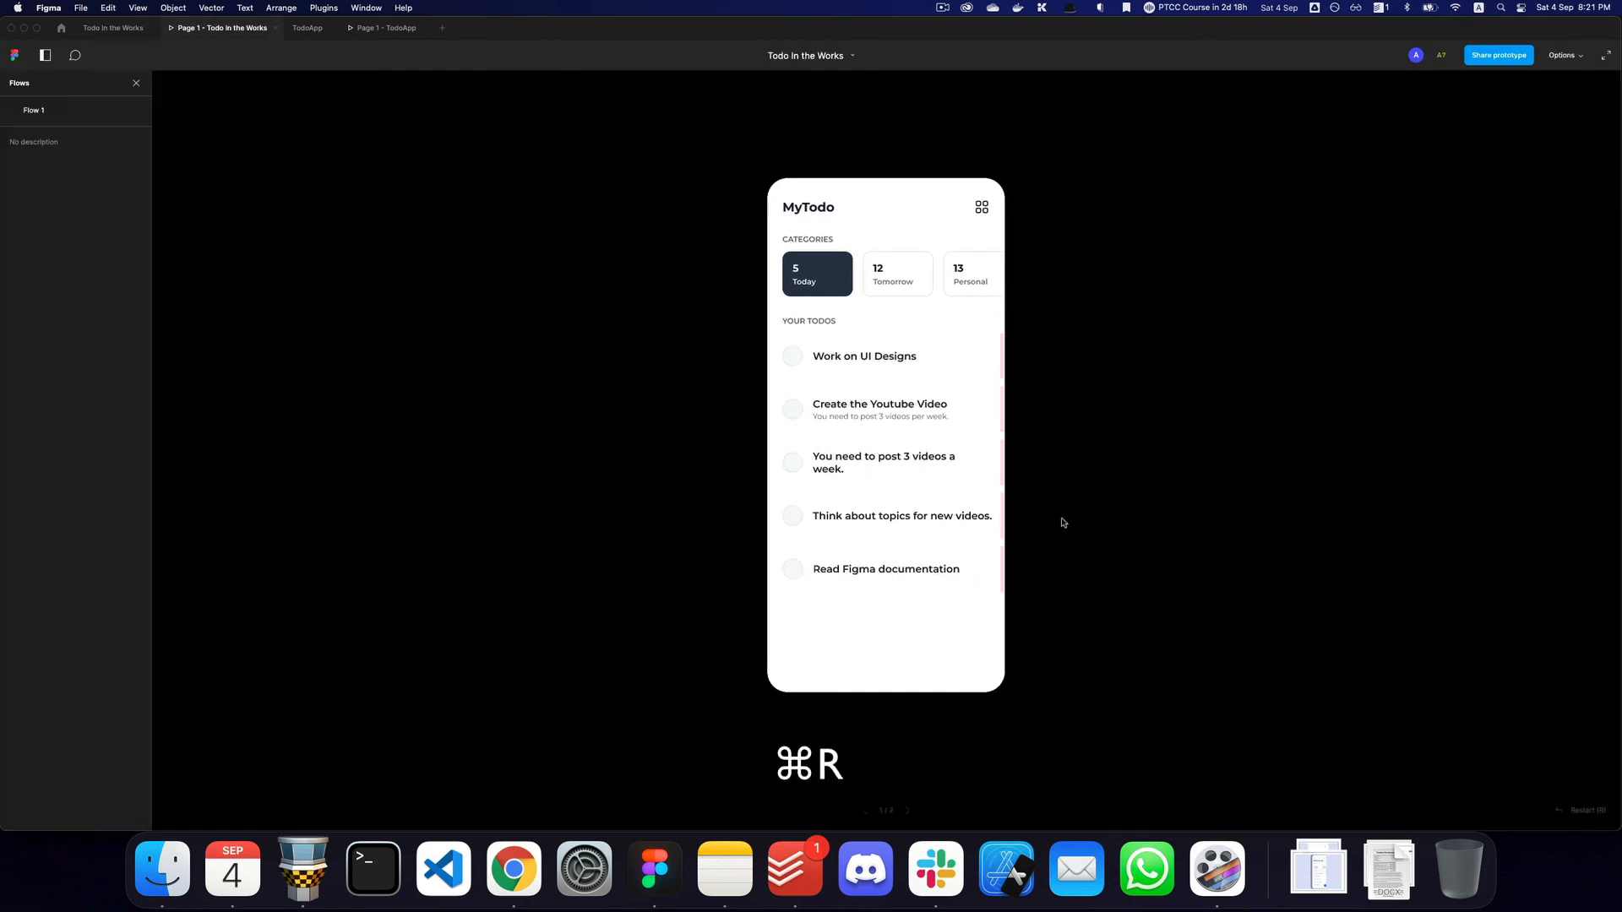
pyautogui.click(791, 415)
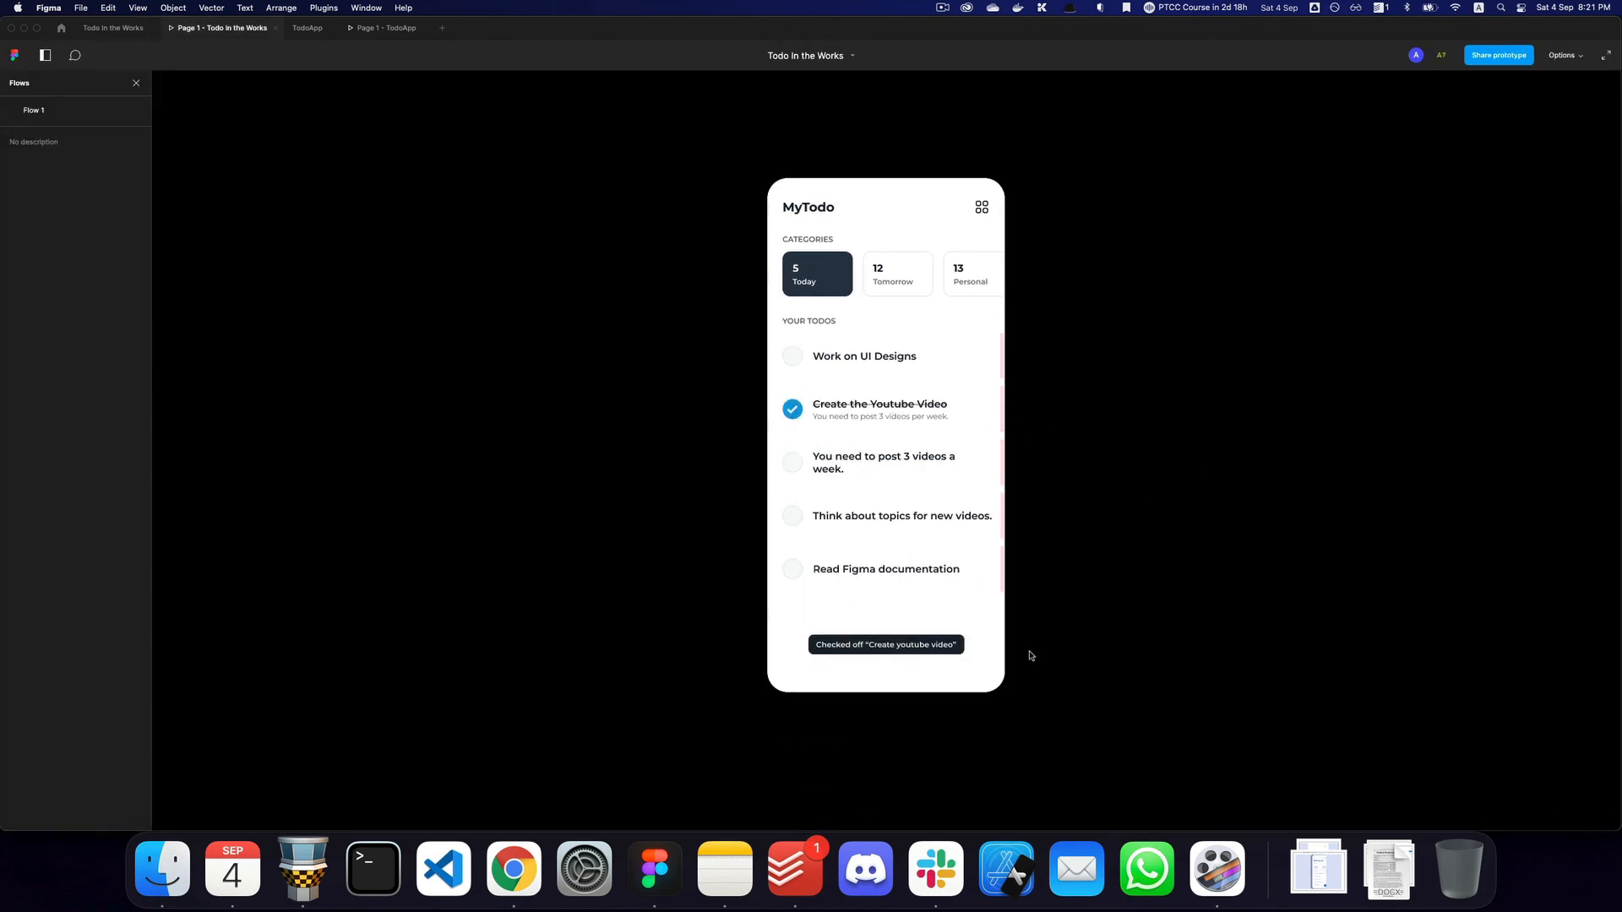
# Return to the design file, rename the duplicated Main frame as Checked and collapse all layers.
pyautogui.press('super+2')
pyautogui.scroll(-5, 1132, 531)
pyautogui.press('space')
pyautogui.moveTo(1234, 503); pyautogui.dragTo(1047, 470)
pyautogui.press('v')
pyautogui.click(874, 335)
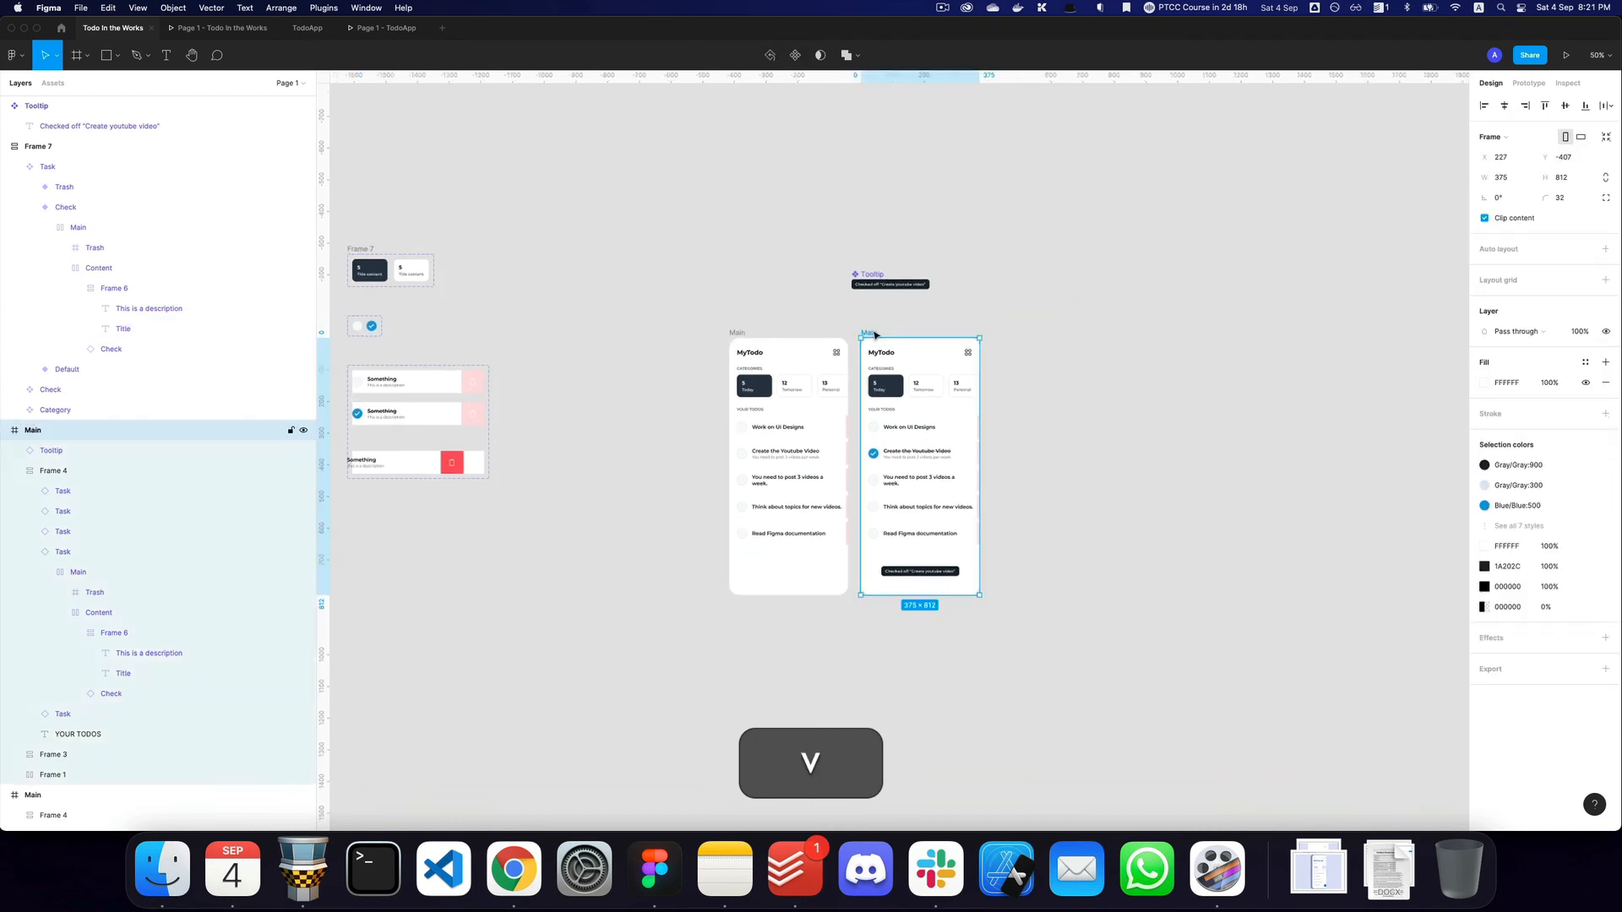
pyautogui.press('super+r')
pyautogui.write('C')
pyautogui.press('Return')
pyautogui.hotkey('alt', 'l')
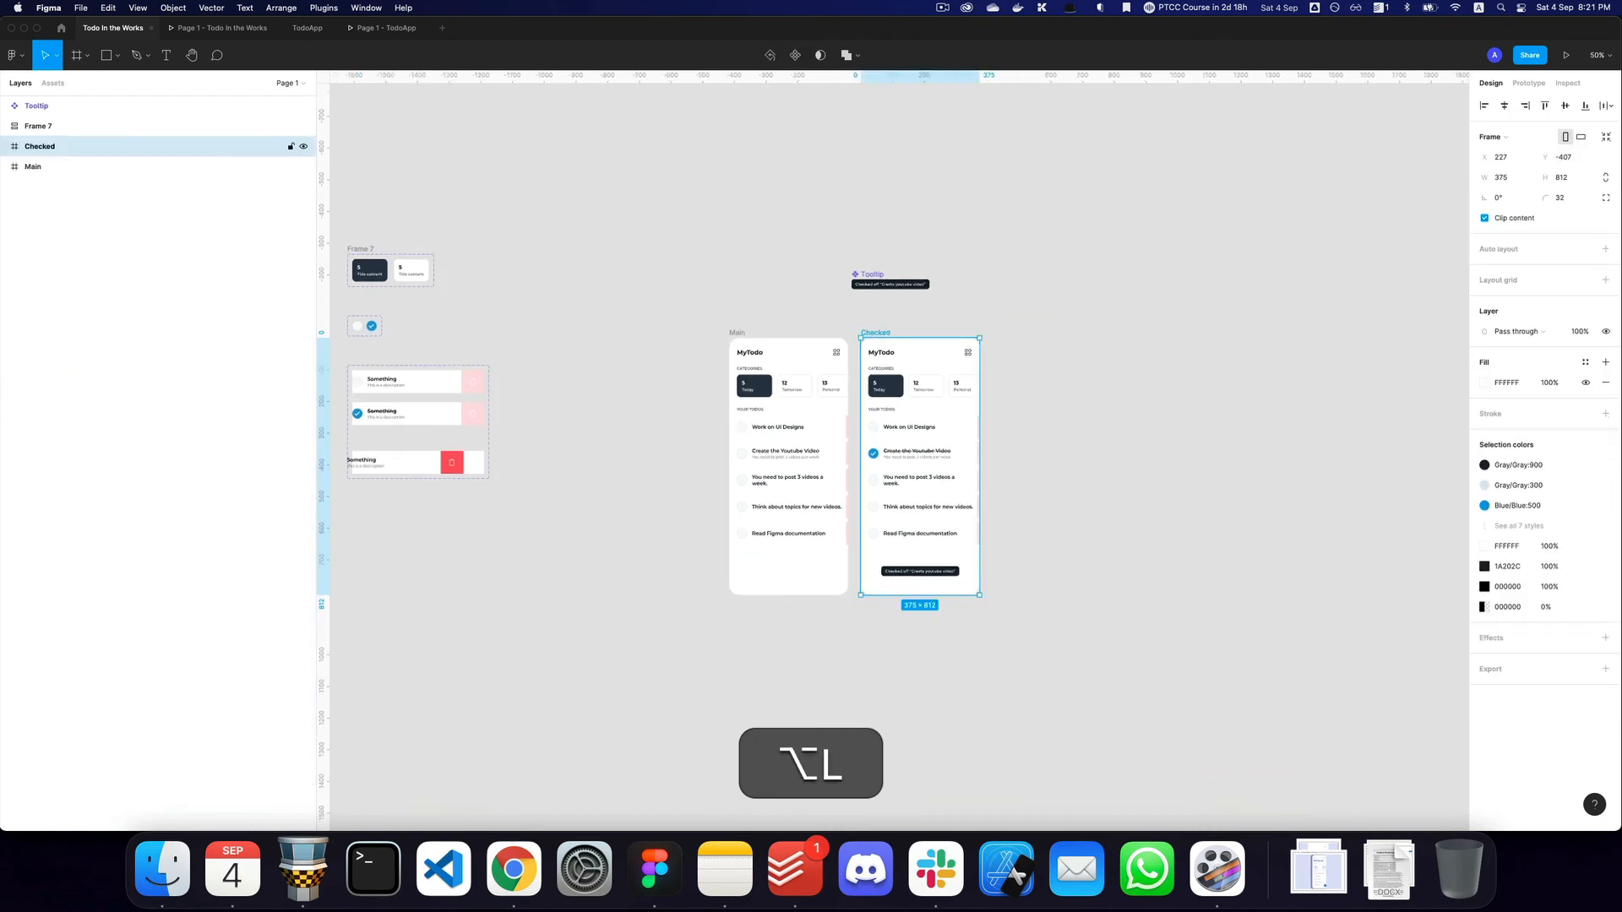
# Duplicate the Checked frame beside itself and hide the "Create the Youtube Video" task in the copy.
pyautogui.press('super+d')
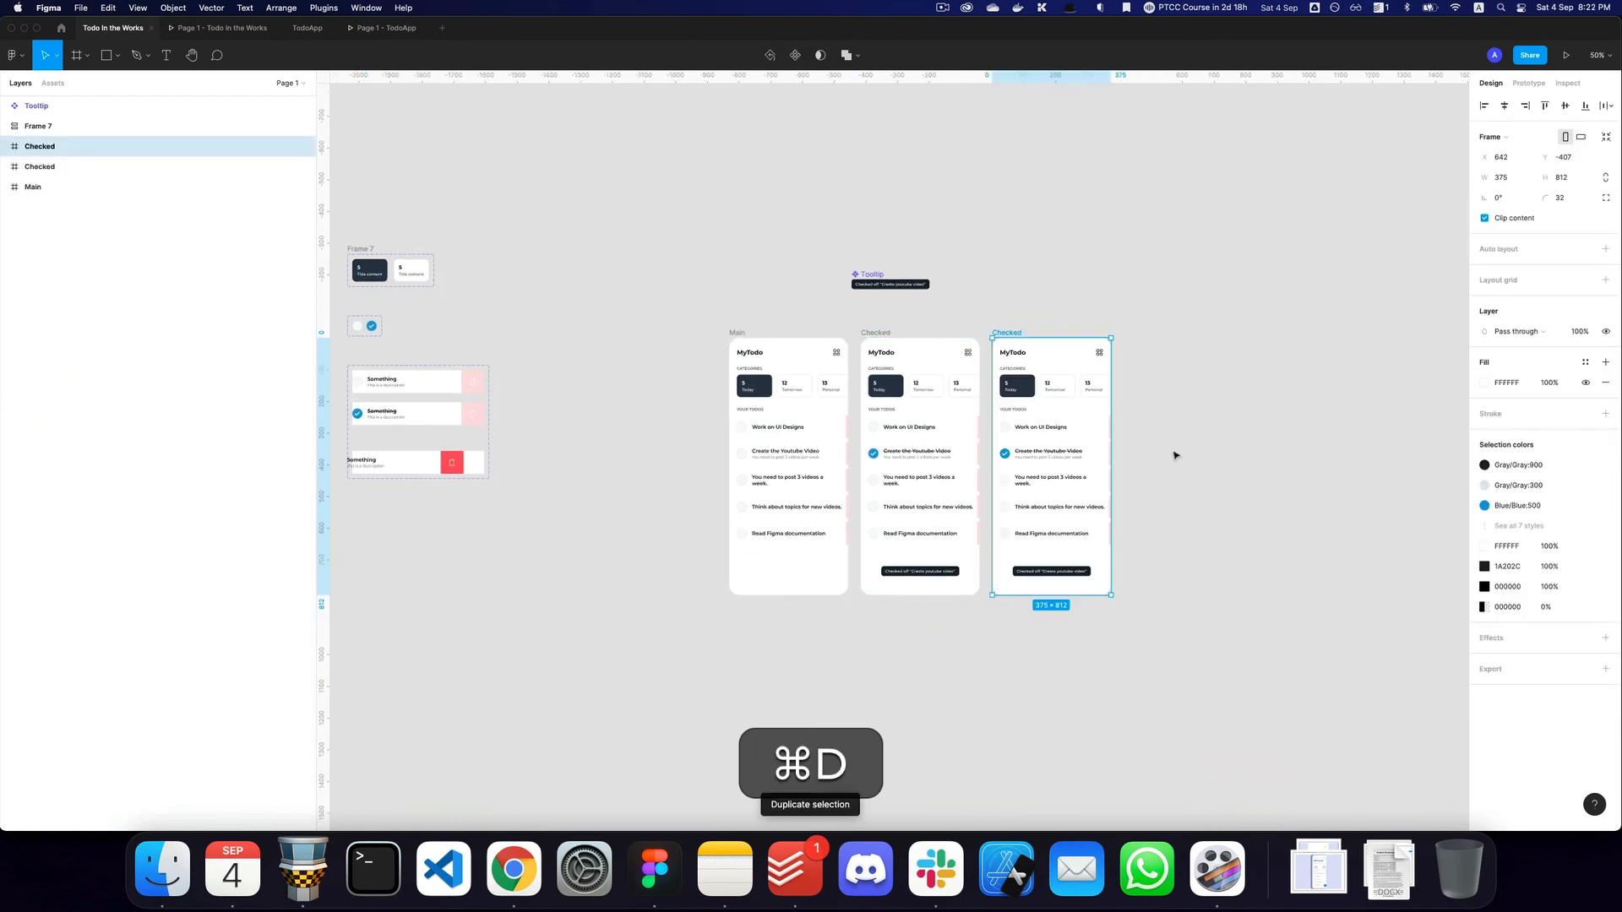
pyautogui.doubleClick(1058, 456)
pyautogui.doubleClick(1060, 457)
pyautogui.hotkey('shift', 'Return')
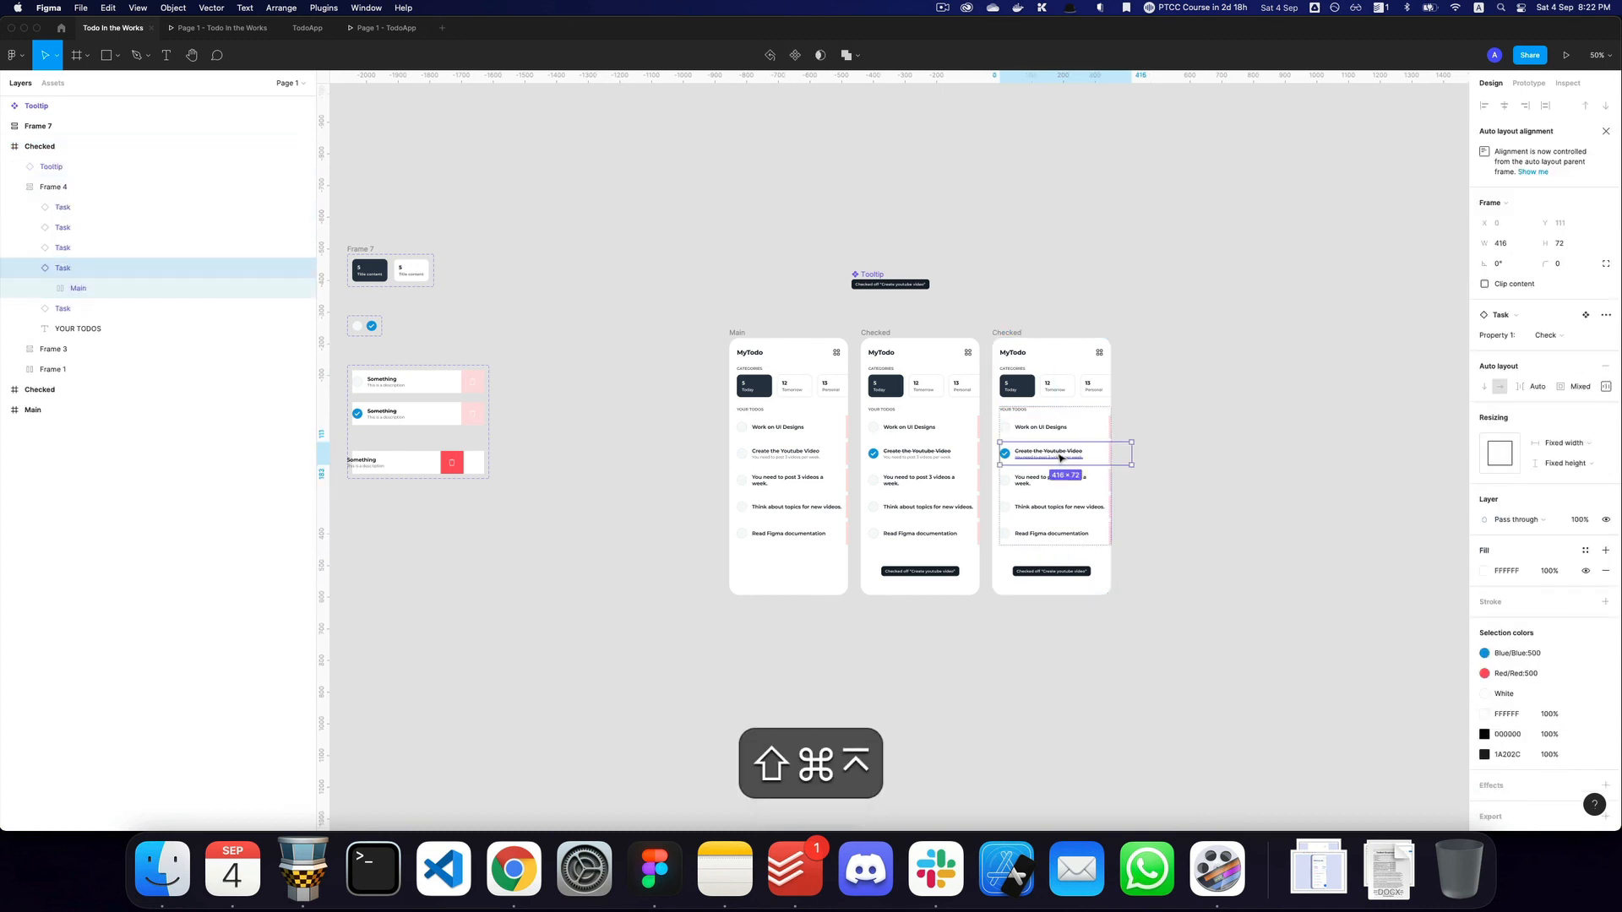
pyautogui.press('shift+super+h')
# Try hiding the Tooltip instance in the copied Checked frame, and undo it.
pyautogui.click(1063, 572)
pyautogui.press('shift+super+h')
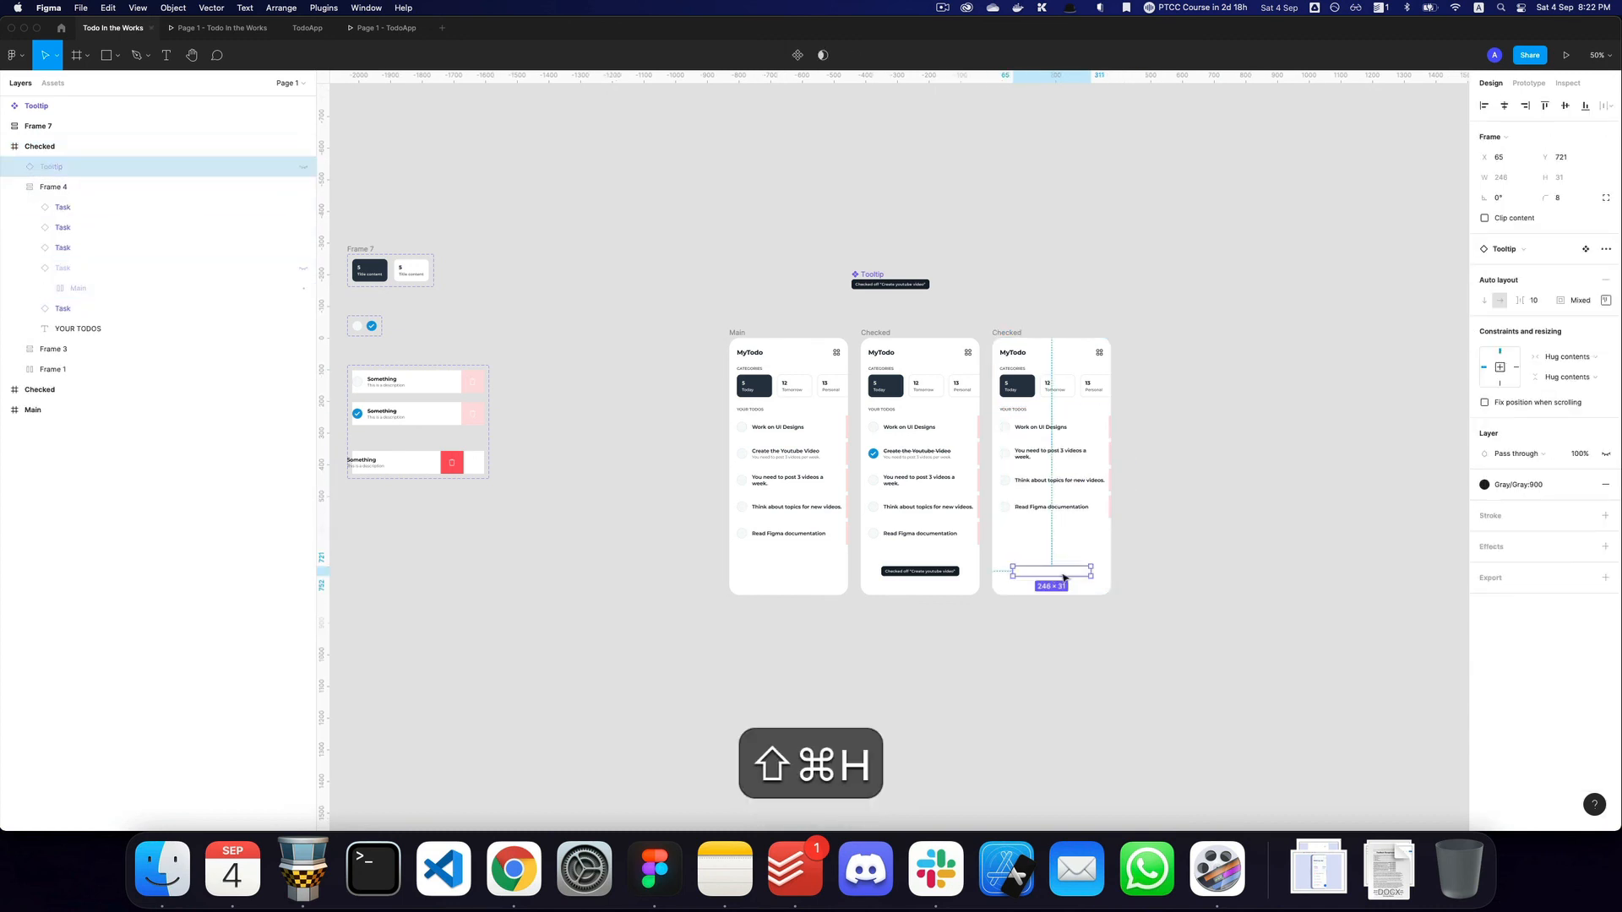
pyautogui.press('super+z')
pyautogui.press('z')
pyautogui.click(1063, 576)
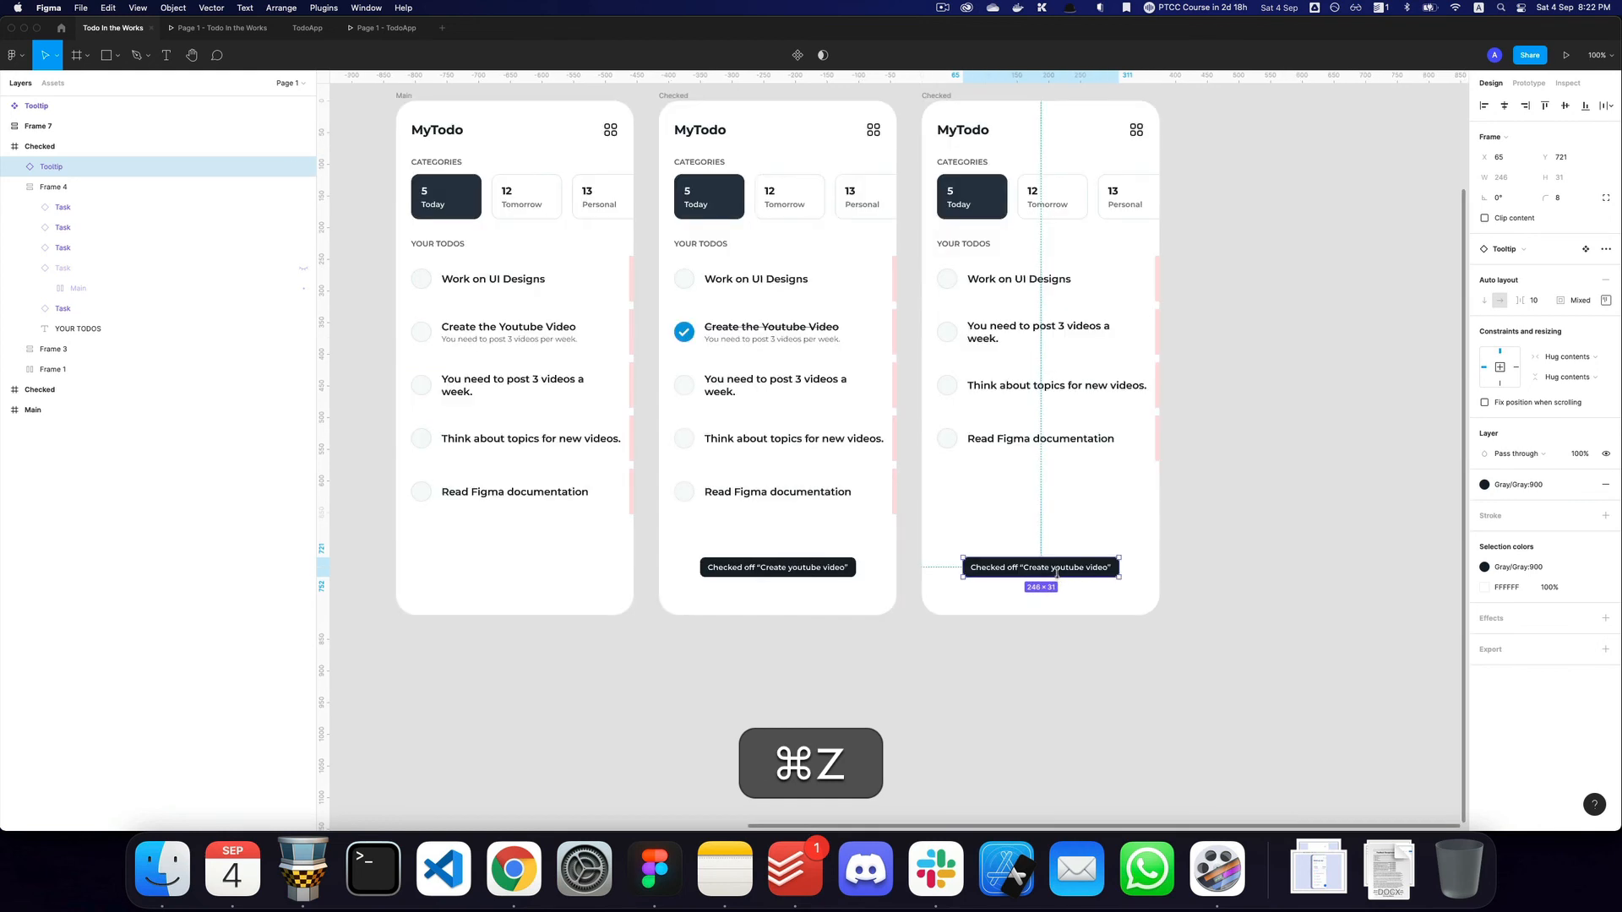
# Move the Tooltip instance in the copied Checked frame below the frame's lower edge, to Y 835.
pyautogui.hotkey('shift', 'z')
pyautogui.hotkey('shift', 'space')
pyautogui.moveTo(1057, 573); pyautogui.dragTo(1250, 734)
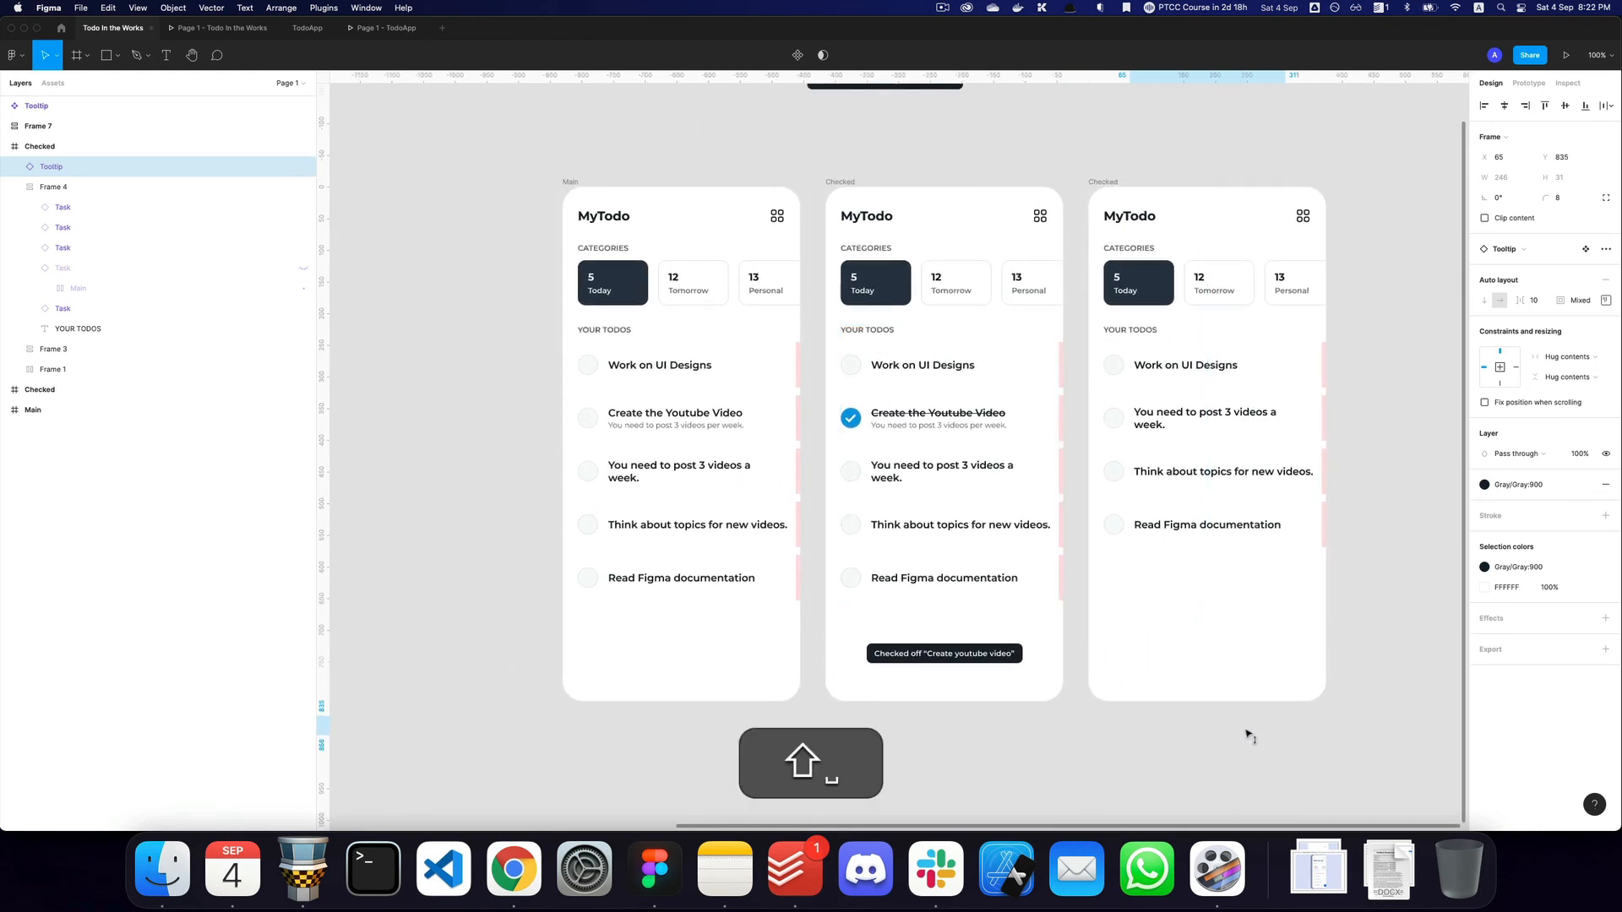
# Link the first Checked frame to the second Checked frame with an After delay trigger of 2000ms.
pyautogui.click(853, 183)
pyautogui.click(1529, 83)
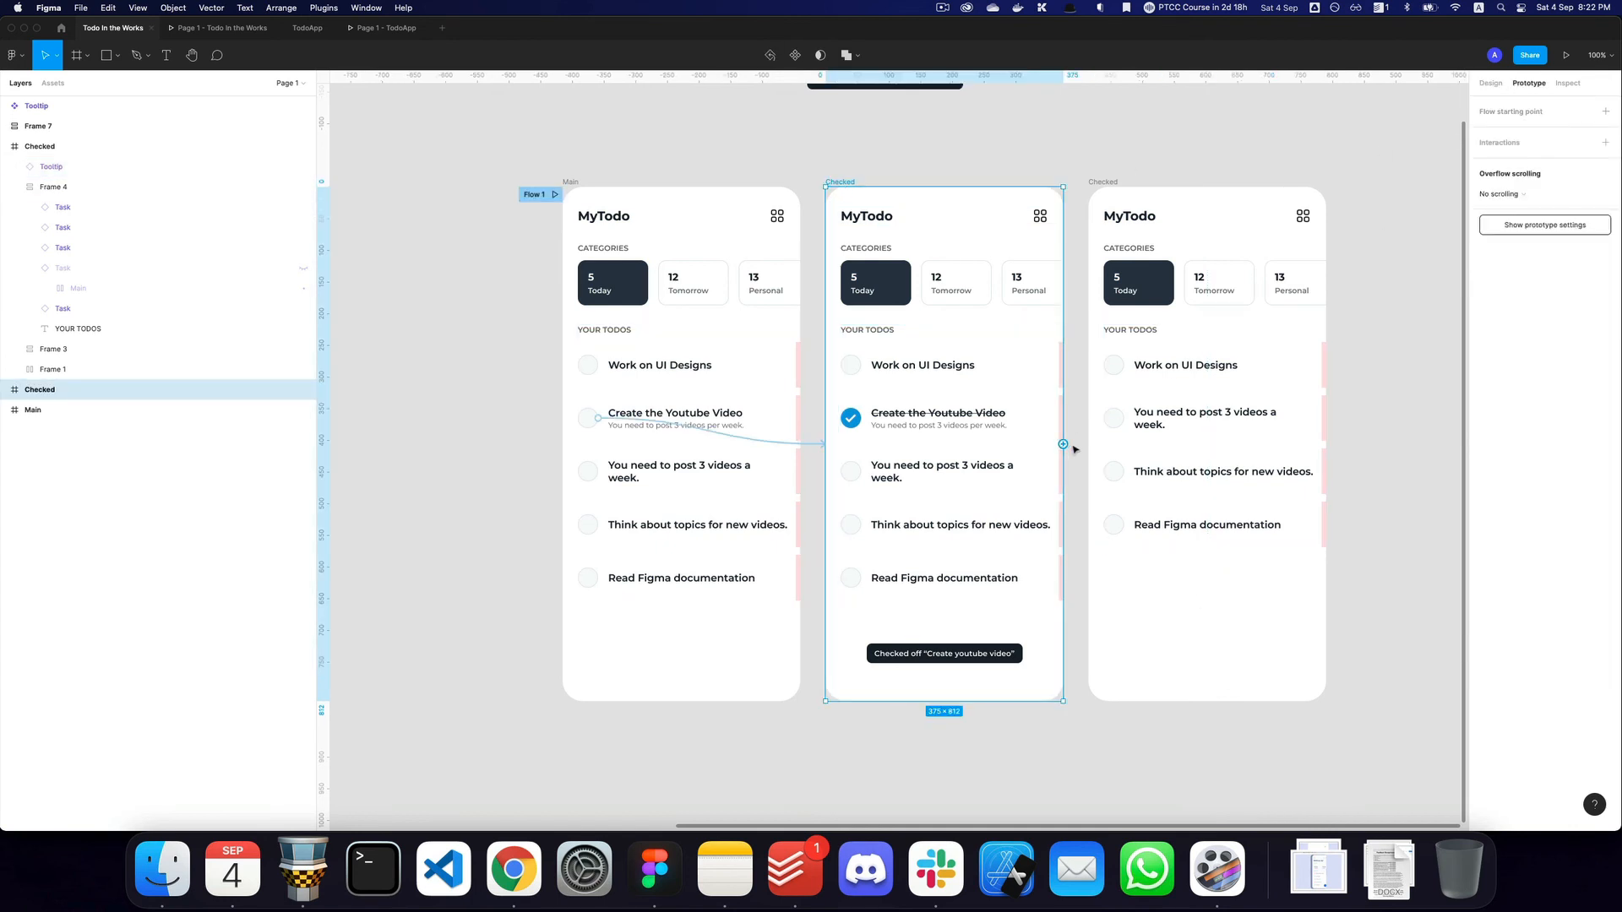
pyautogui.moveTo(1064, 443); pyautogui.dragTo(1199, 422)
pyautogui.click(1358, 194)
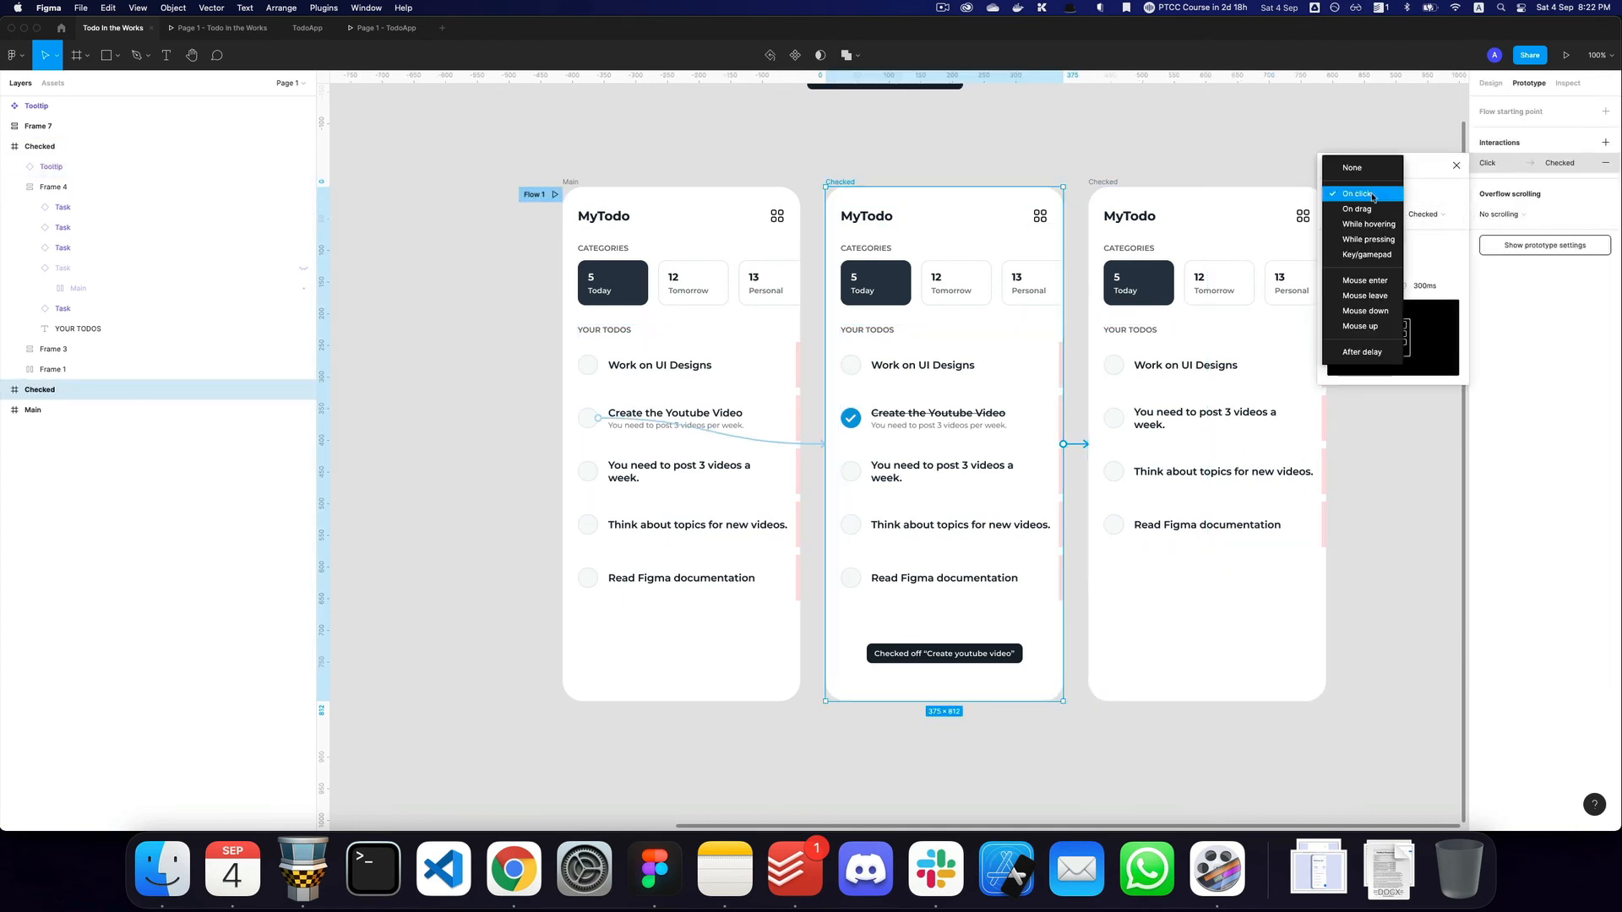
pyautogui.click(1362, 351)
pyautogui.write('2000ms')
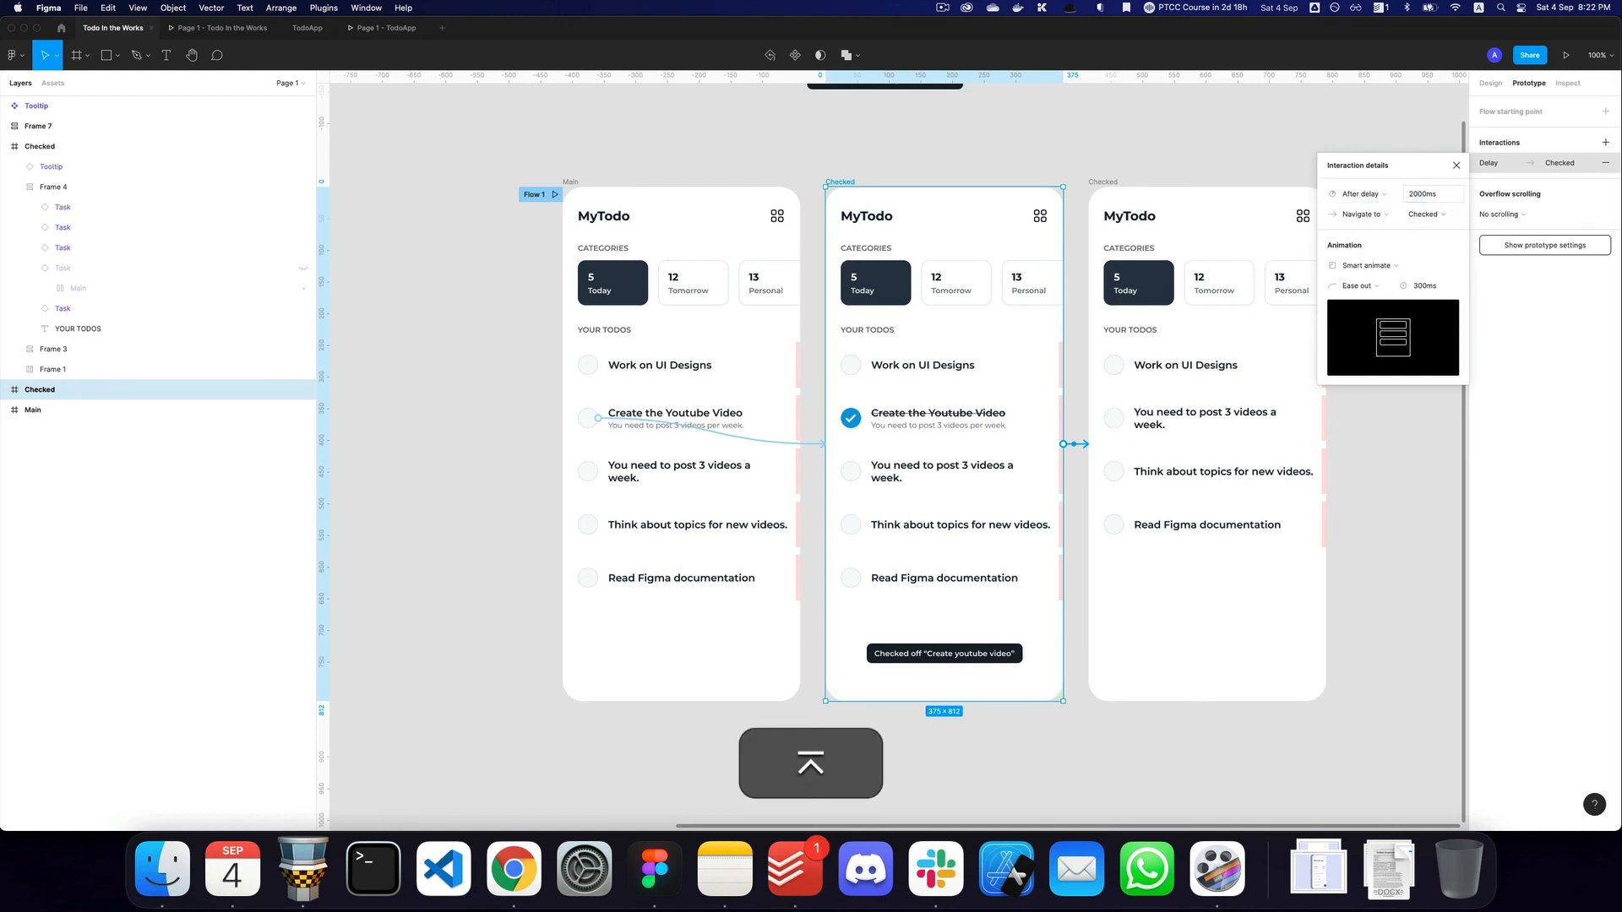
# Restart the prototype preview and check off "Create the Youtube Video" to test the delayed removal.
pyautogui.press('super+r')
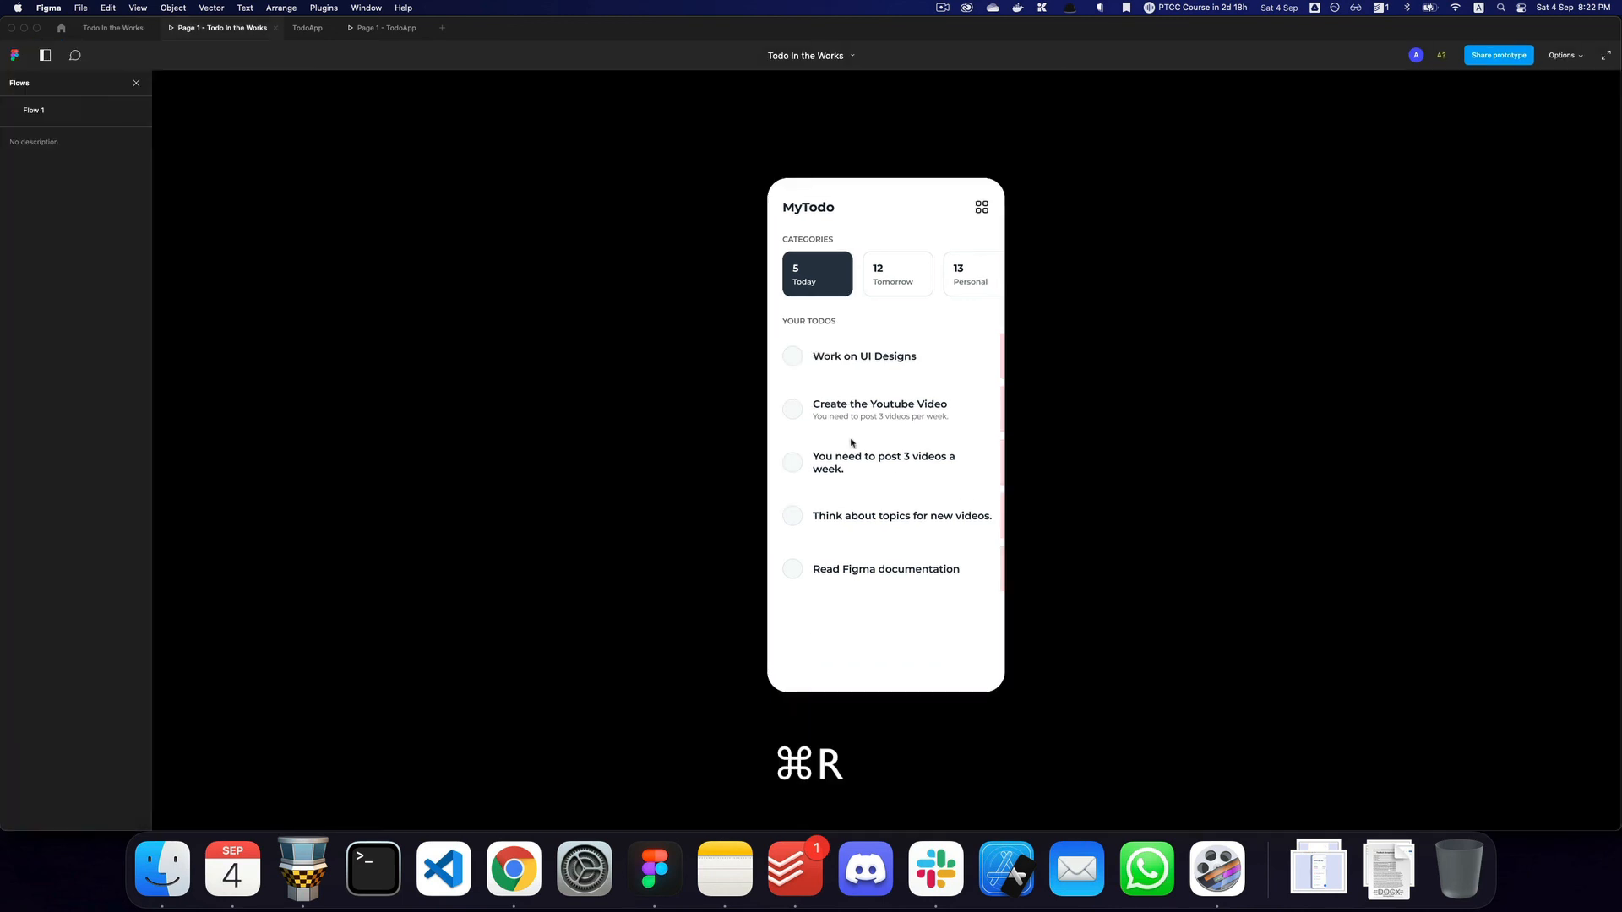
pyautogui.click(792, 408)
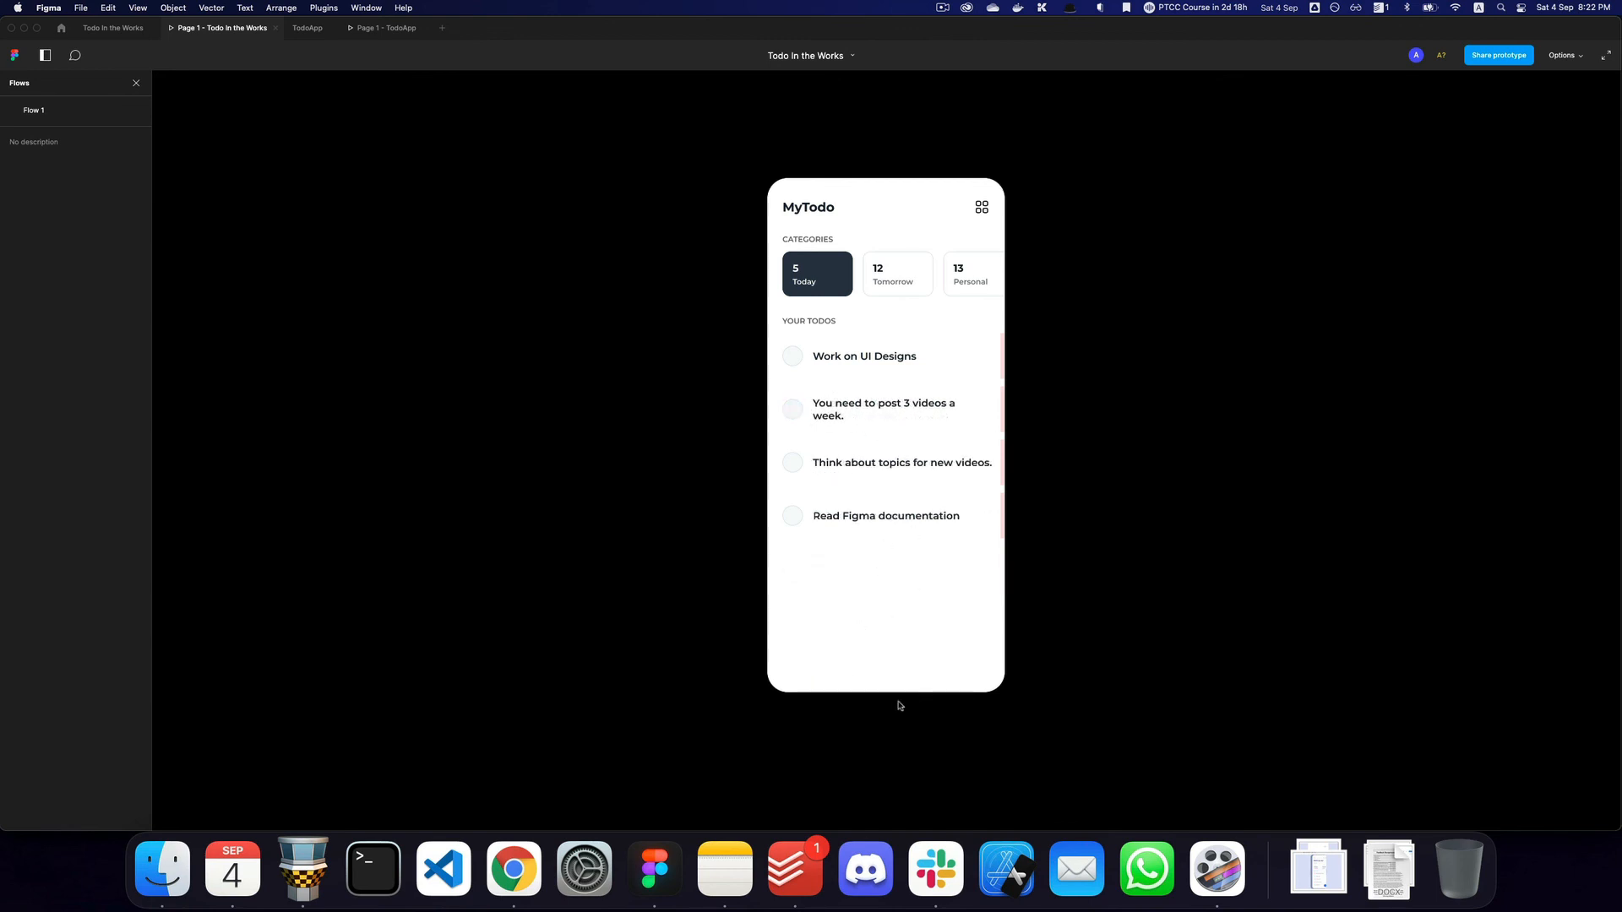
pyautogui.press('super+2')
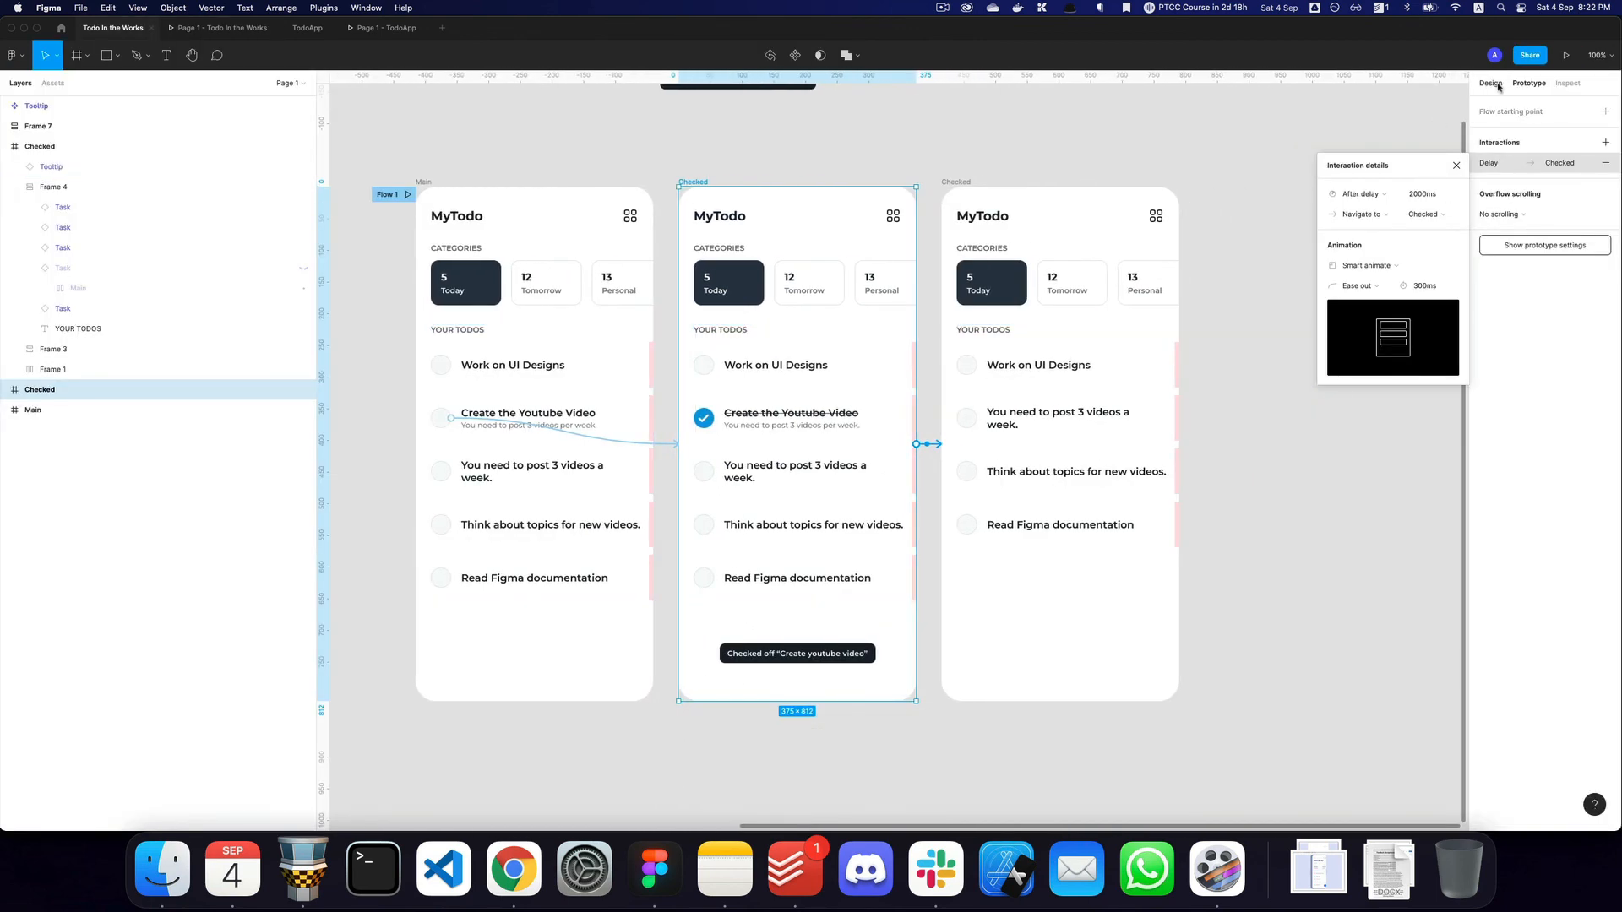
# Duplicate the second Checked frame beside itself in the design file.
pyautogui.press('z')
pyautogui.keyDown('alt'); pyautogui.click(1311, 255); pyautogui.keyUp('alt')
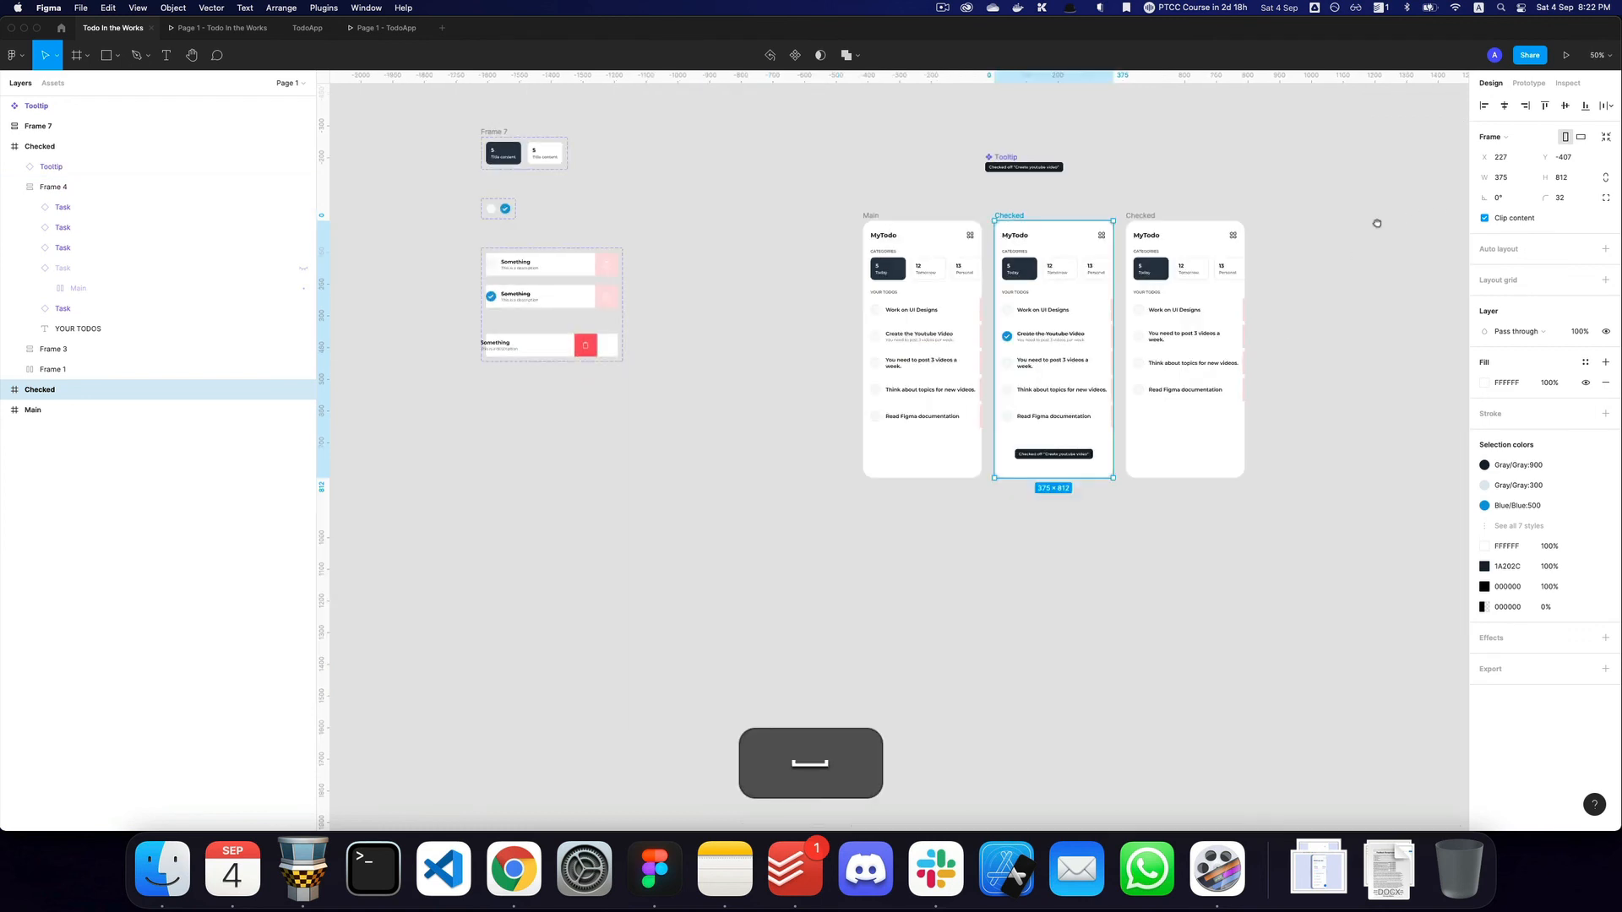
pyautogui.moveTo(1377, 223); pyautogui.dragTo(1147, 276)
pyautogui.press('super+3')
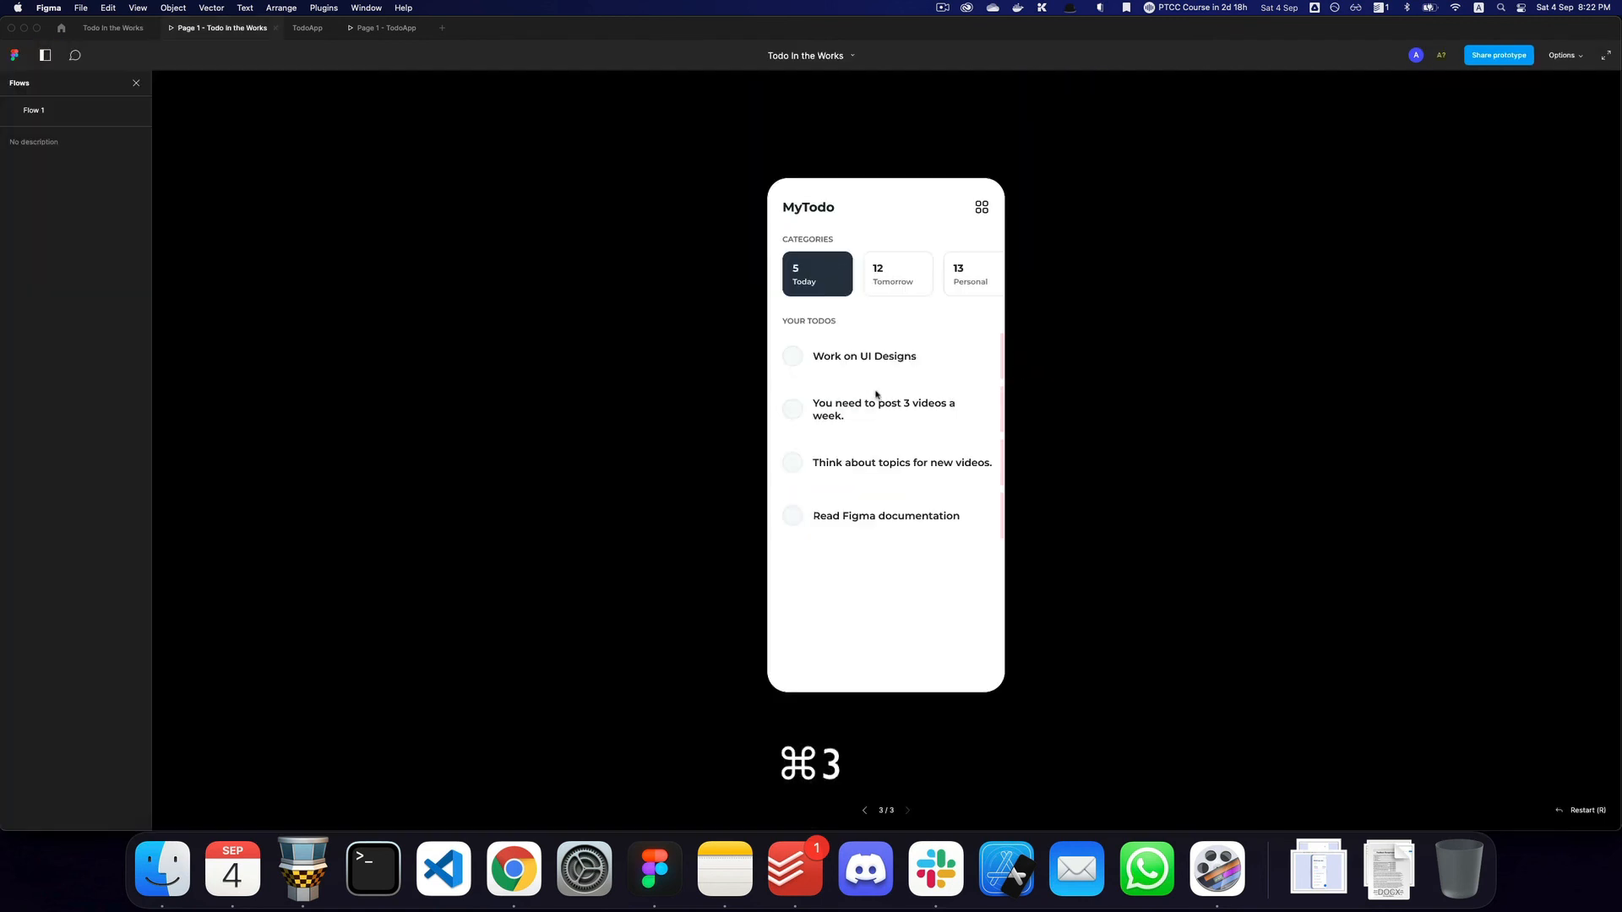
pyautogui.press('super+2')
pyautogui.click(922, 257)
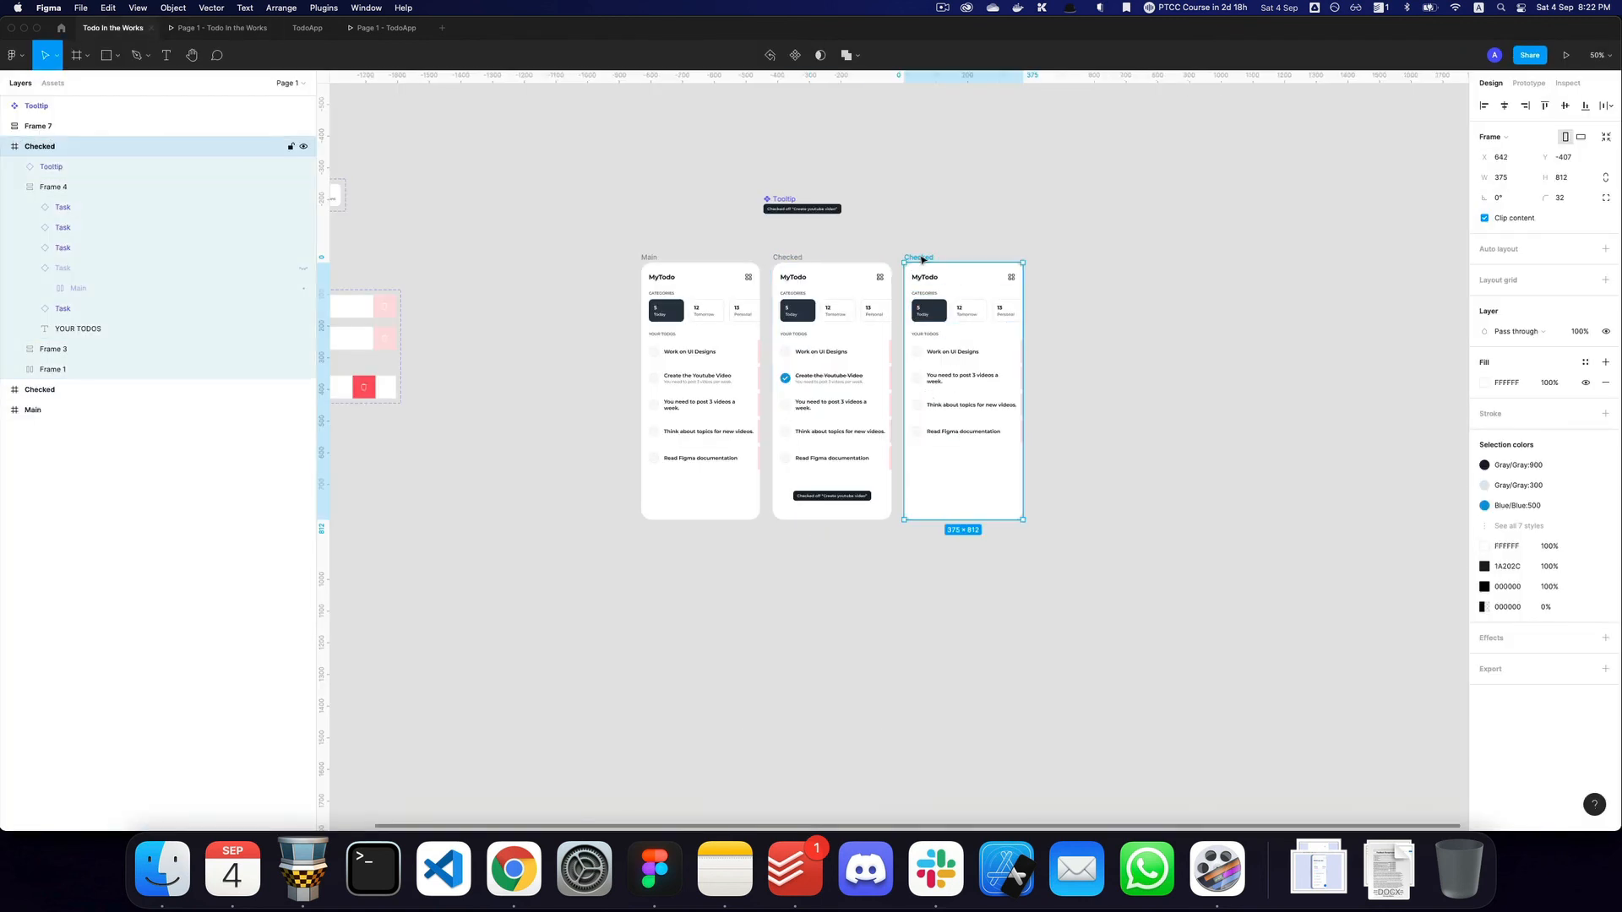
pyautogui.press('super+d')
pyautogui.press('super+t')
pyautogui.press('shift+super+r')
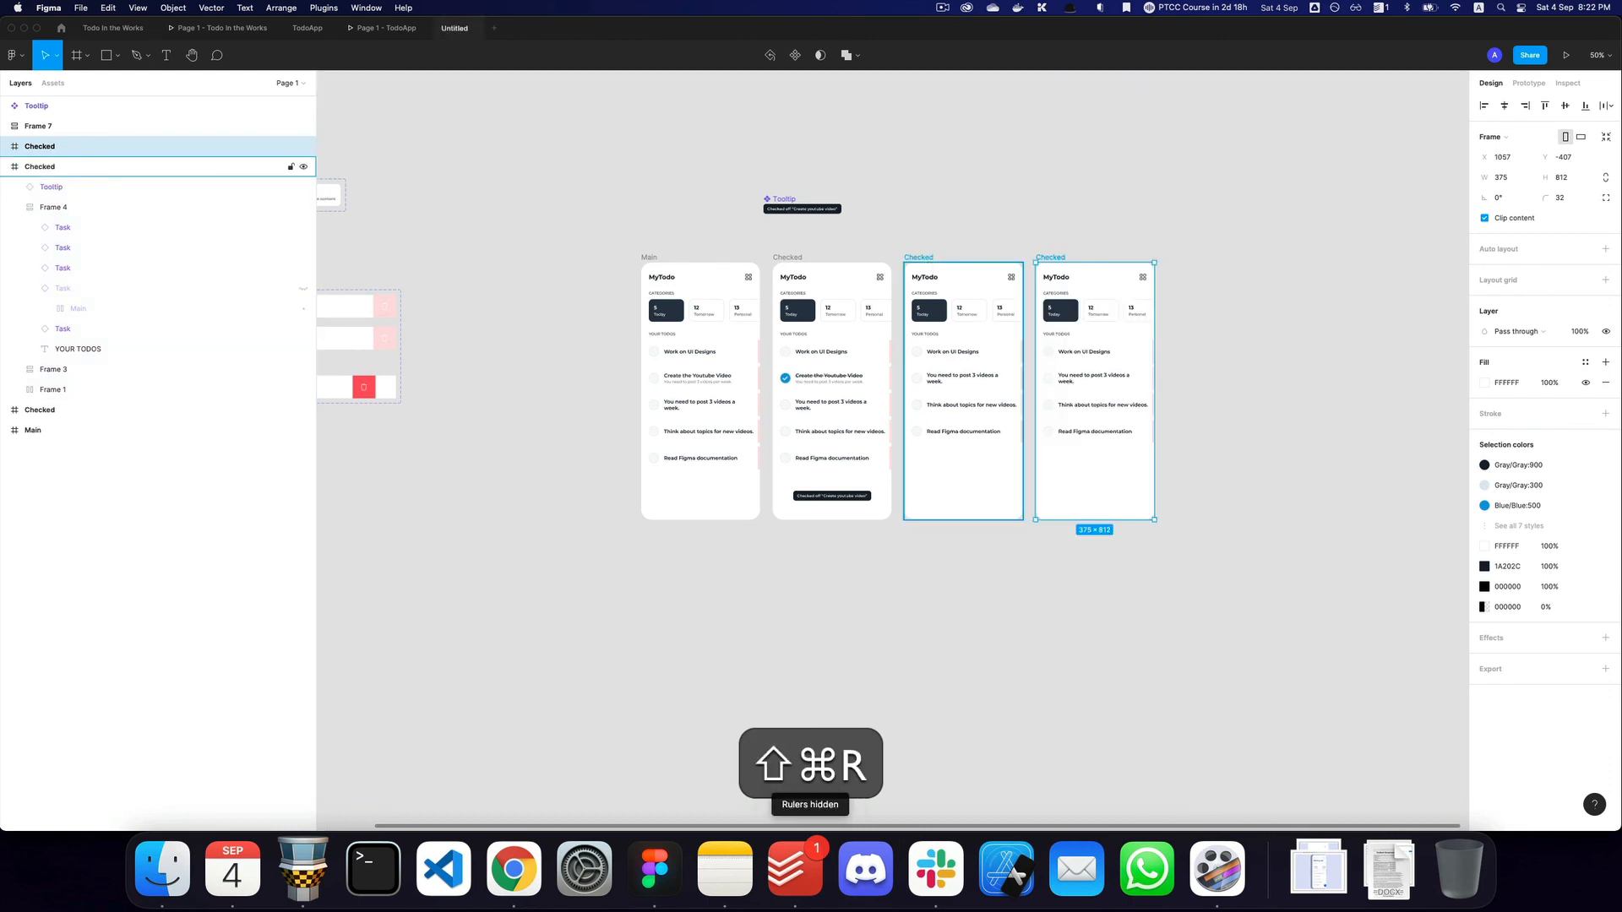
pyautogui.press('super+r')
pyautogui.press('super+w')
pyautogui.press('super+3')
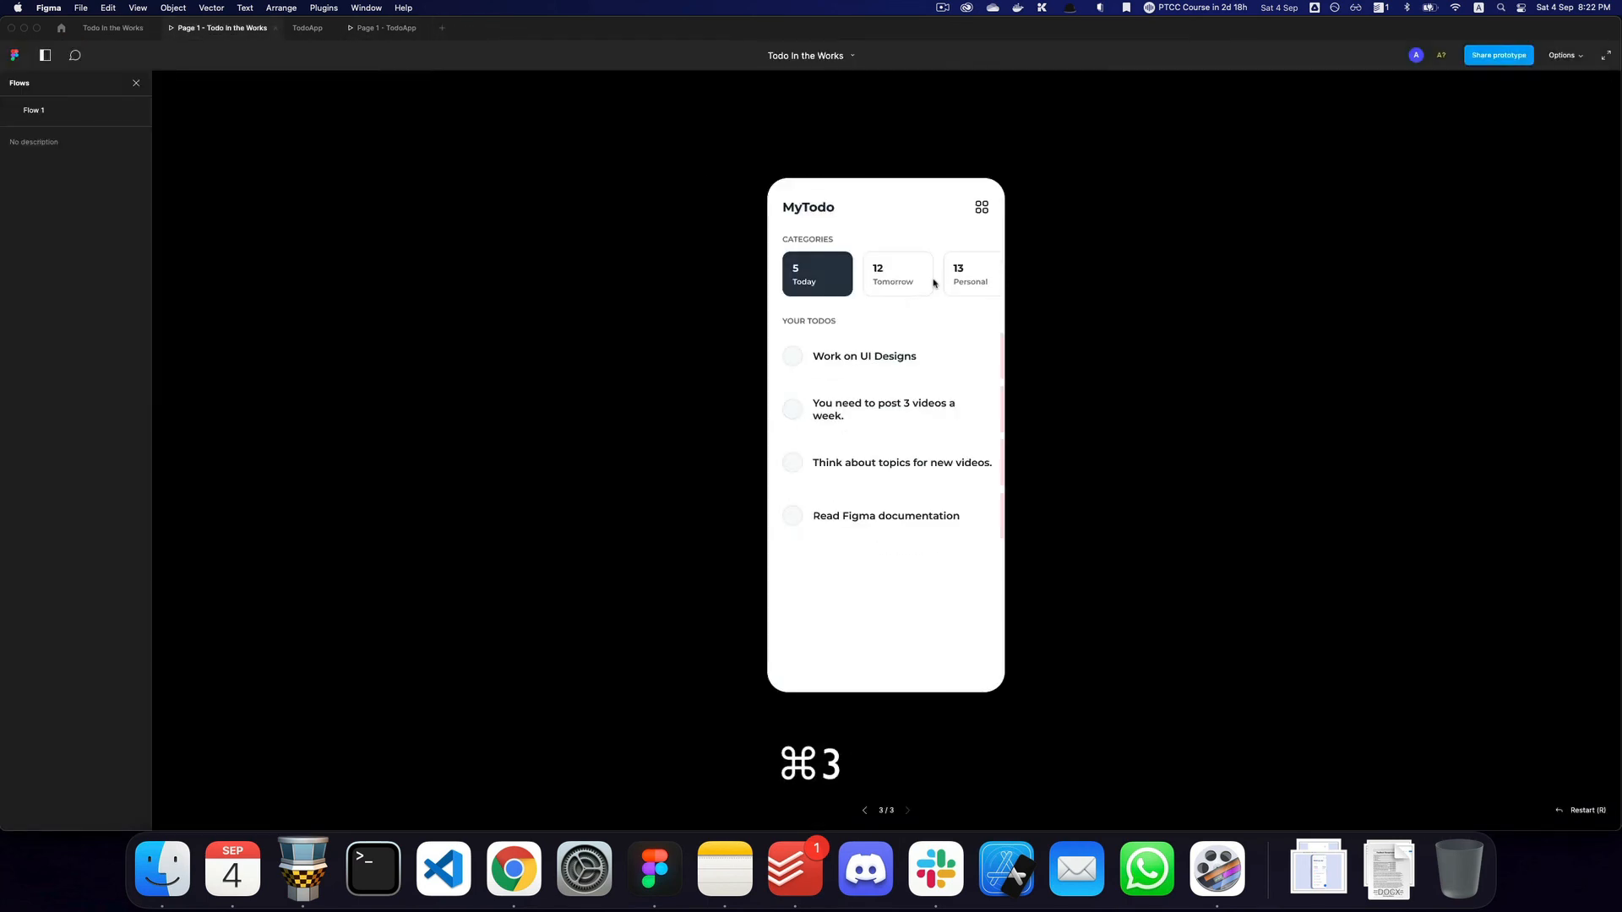
pyautogui.press('super+4')
pyautogui.press('super+2')
# Rename the newly duplicated Checked frame as Trash and collapse all layers.
pyautogui.press('super+r')
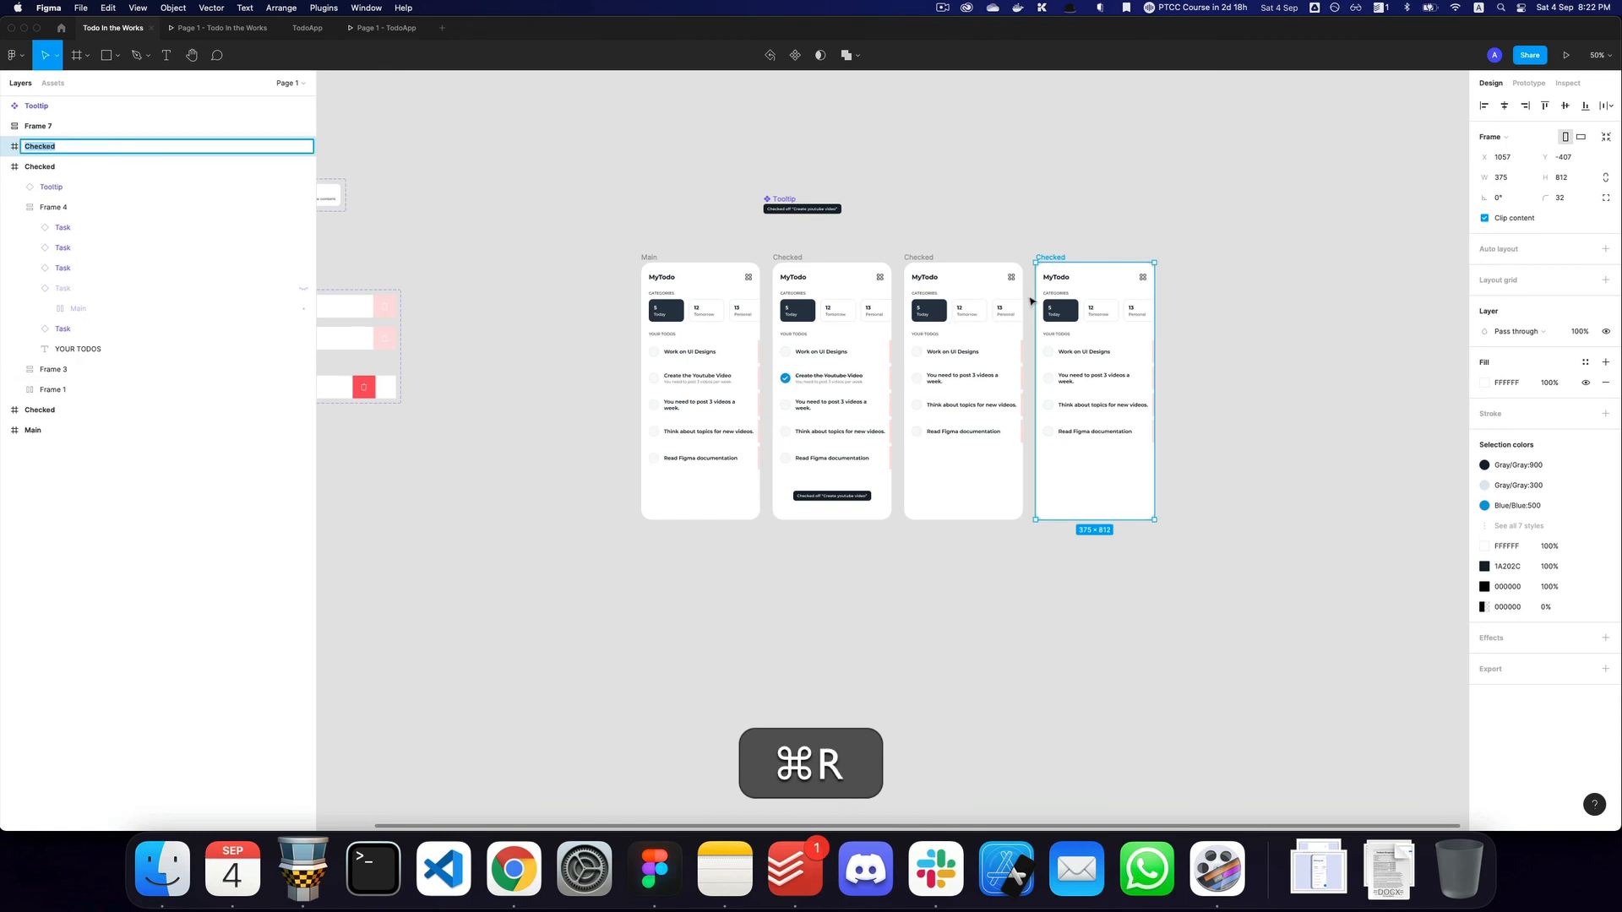
pyautogui.write('Trash')
pyautogui.press('Return')
pyautogui.hotkey('alt', 'l')
# Hide the "You need to post 3 videos a week." task in the Trash frame.
pyautogui.hotkey('alt', 'z')
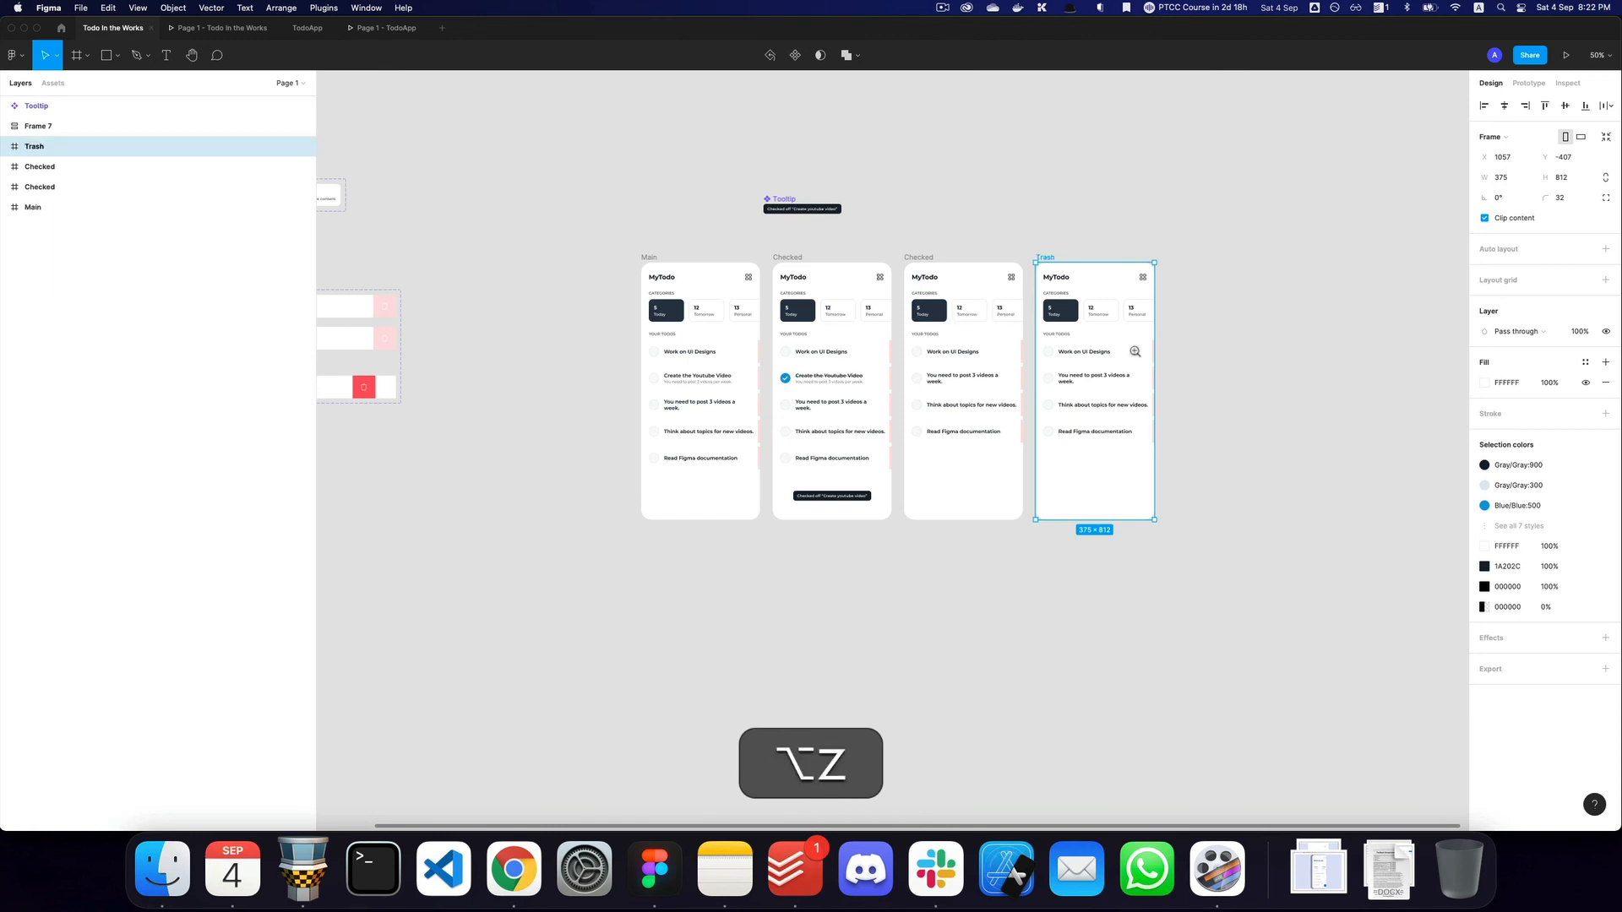
pyautogui.tripleClick(1113, 382)
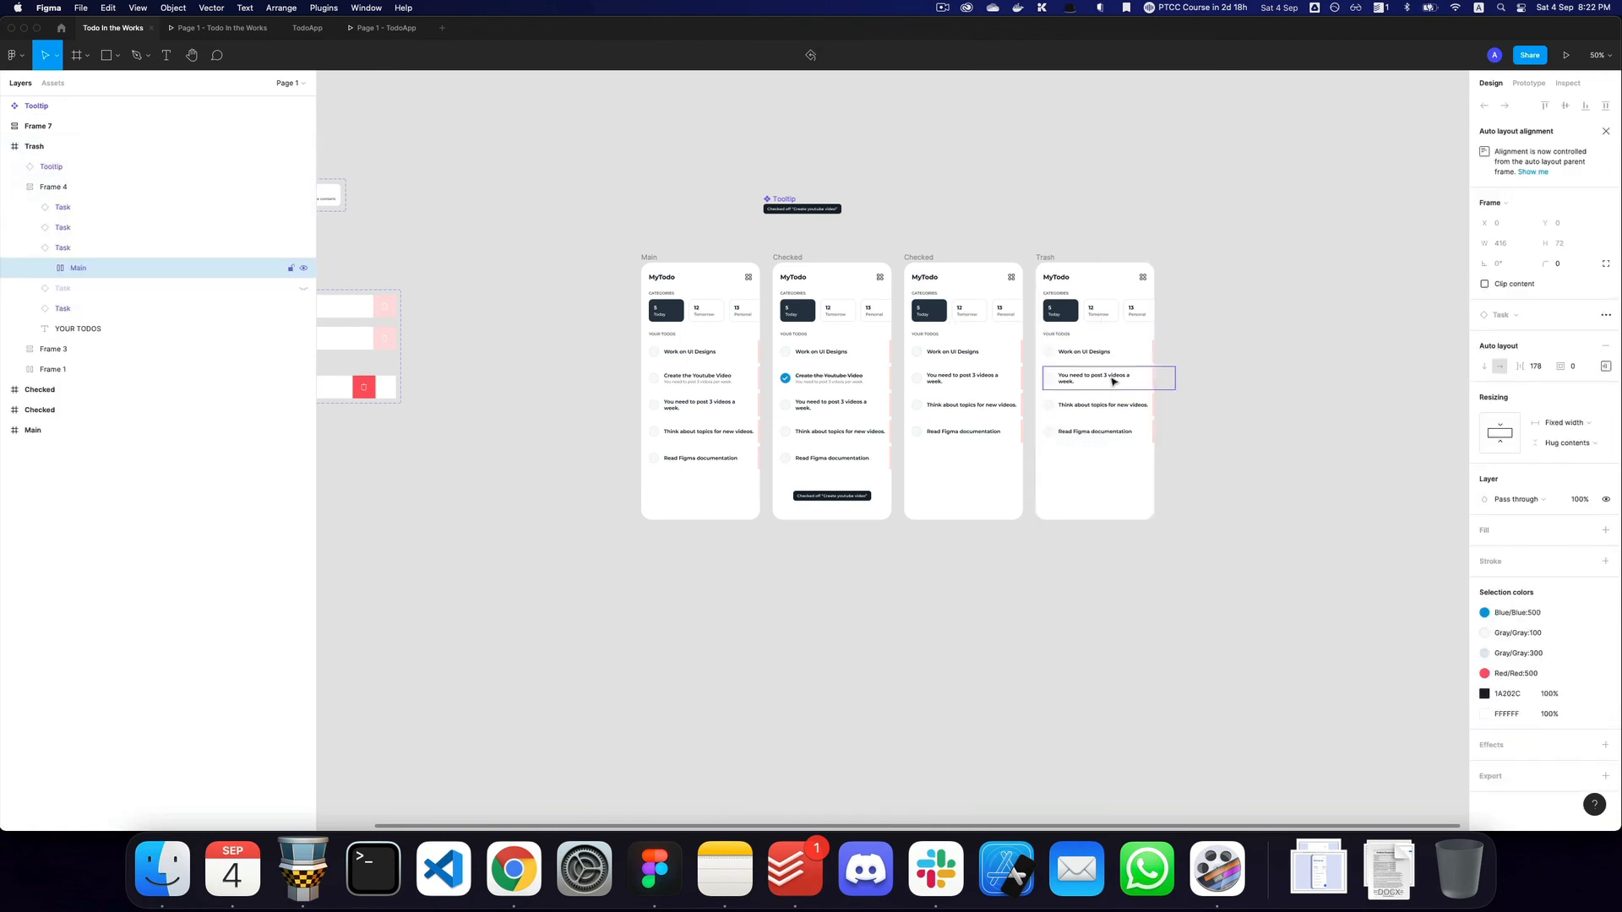
pyautogui.hotkey('shift', 'Return')
pyautogui.press('shift+super+Return')
pyautogui.press('shift+super+h')
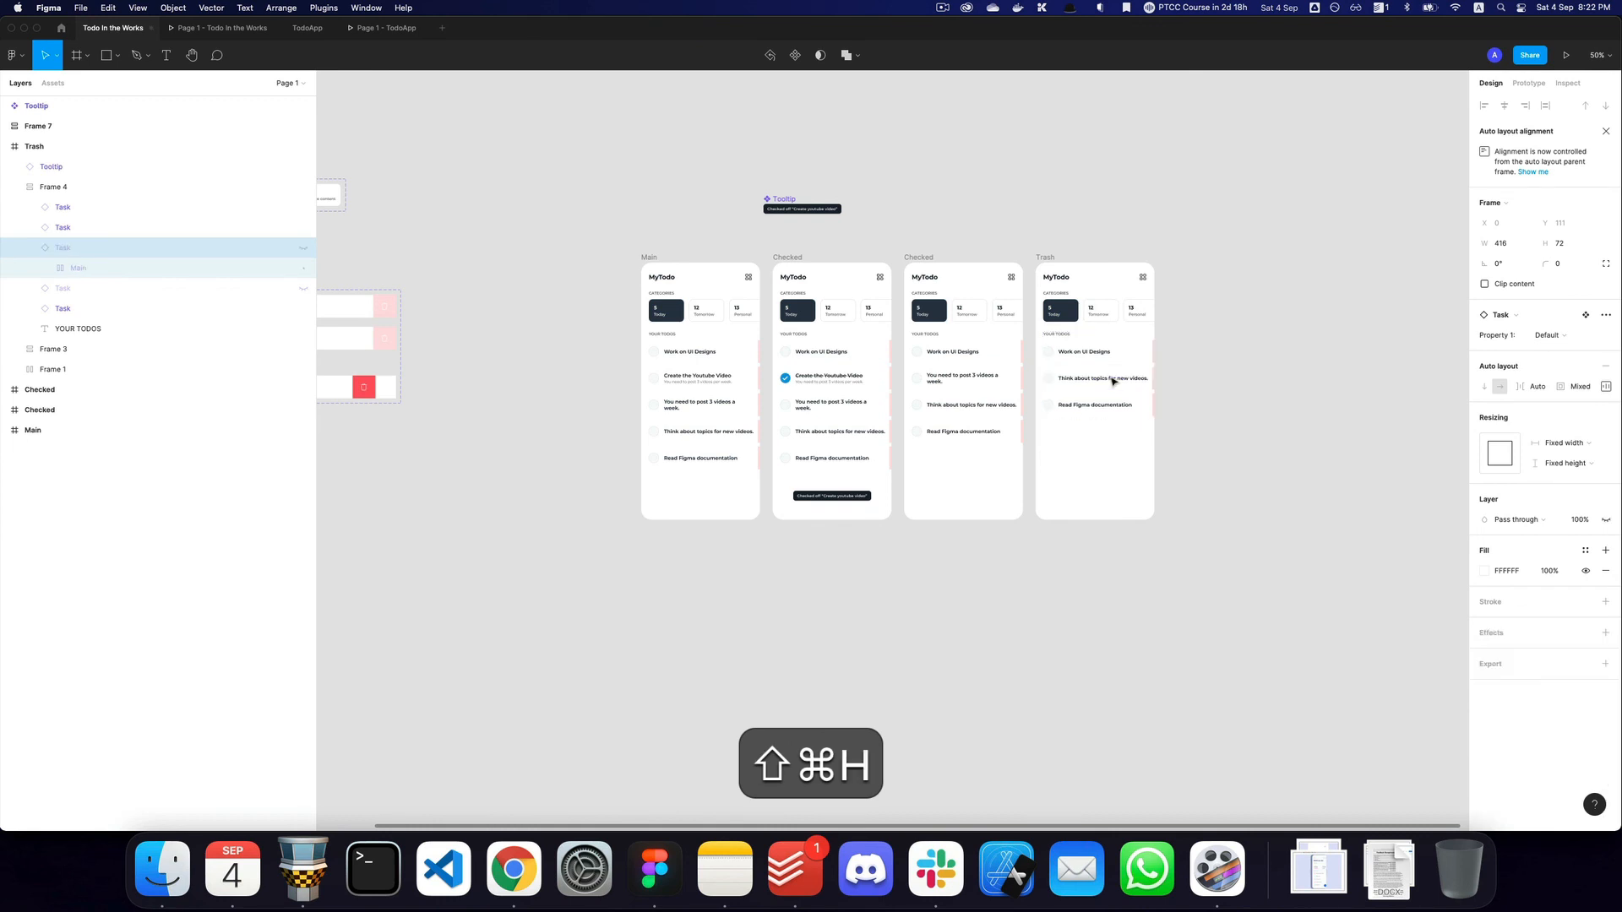
# Copy the Tooltip instance from the first Checked frame and paste it into the Trash frame.
pyautogui.click(769, 200)
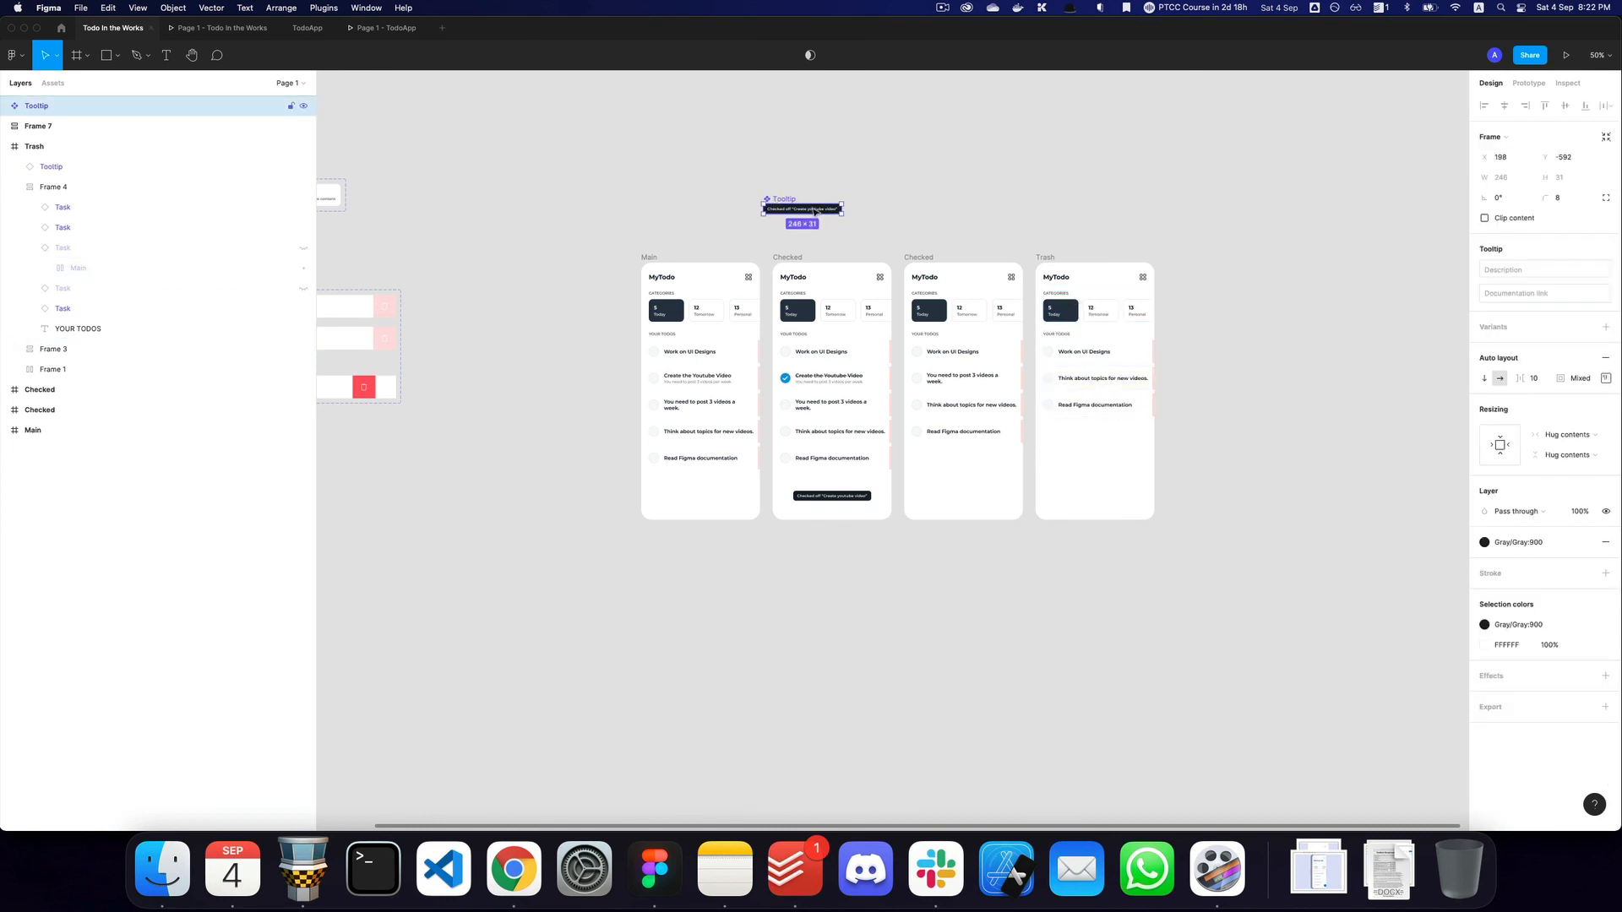
pyautogui.press('super+c')
pyautogui.click(831, 500)
pyautogui.press('super+c')
pyautogui.click(1050, 257)
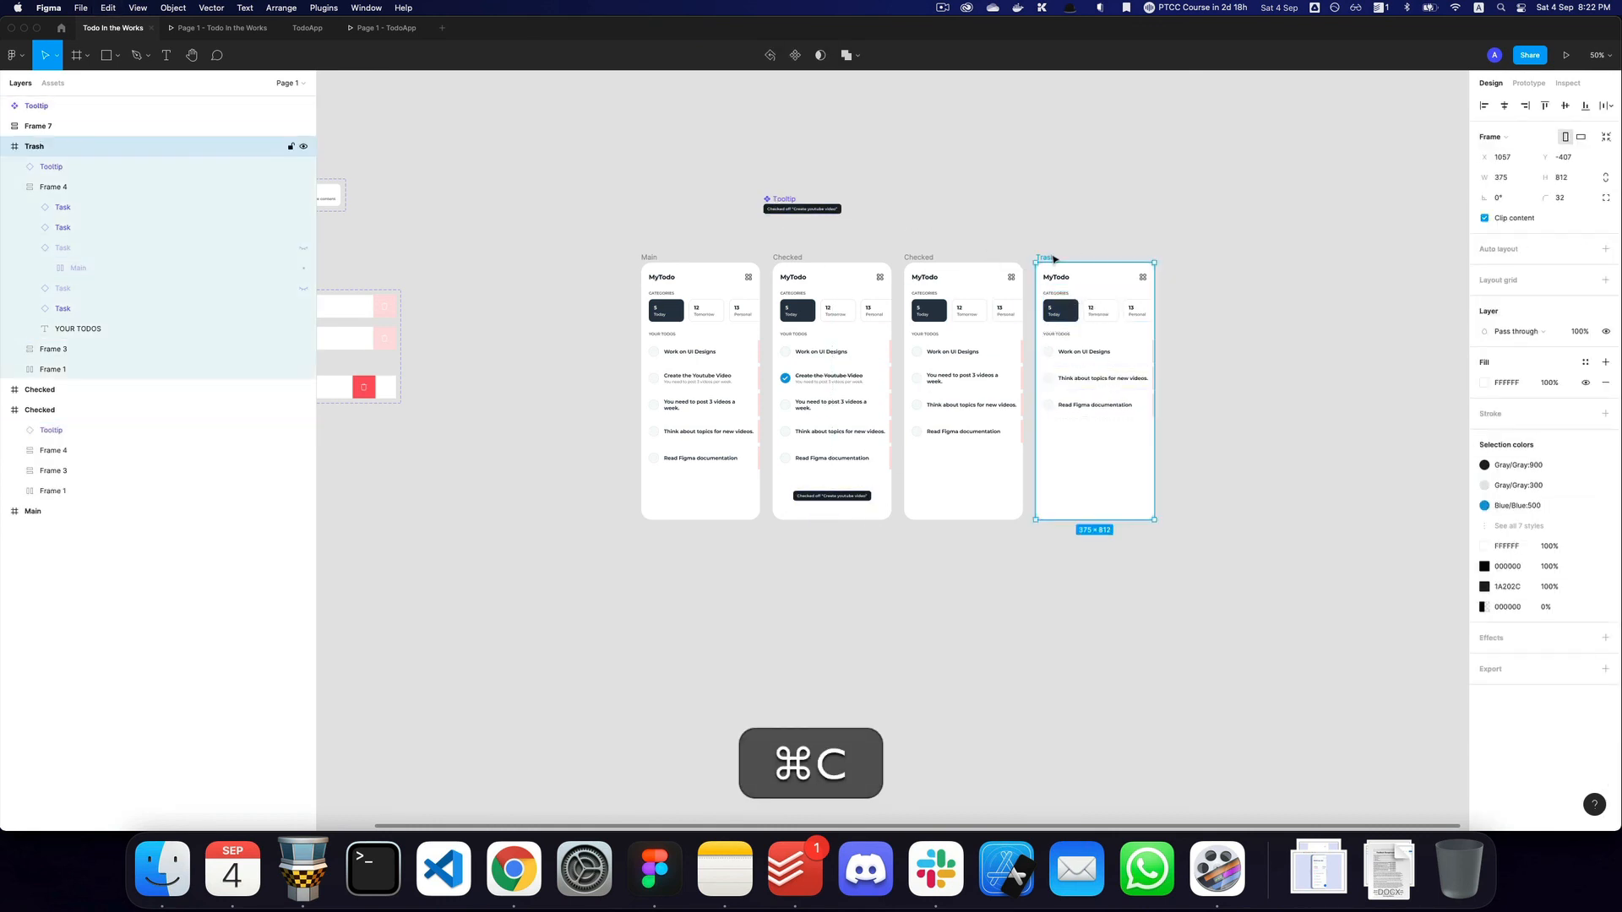
pyautogui.press('super+v')
pyautogui.press('super+z')
pyautogui.press('+')
pyautogui.doubleClick(1040, 502)
pyautogui.write('Y')
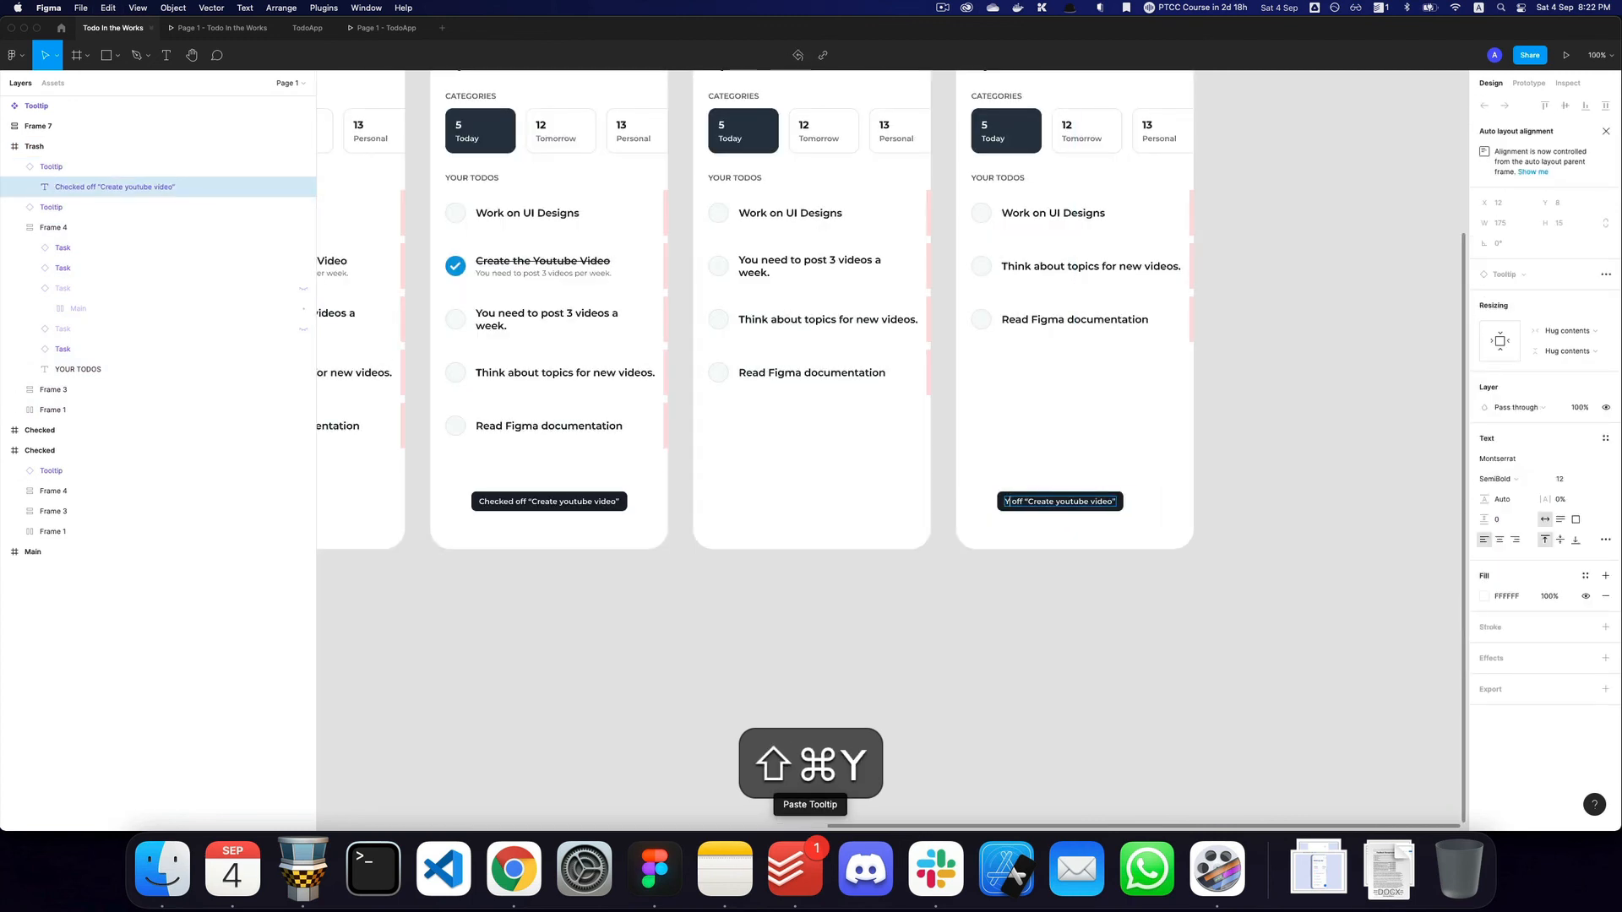
pyautogui.press('super+z')
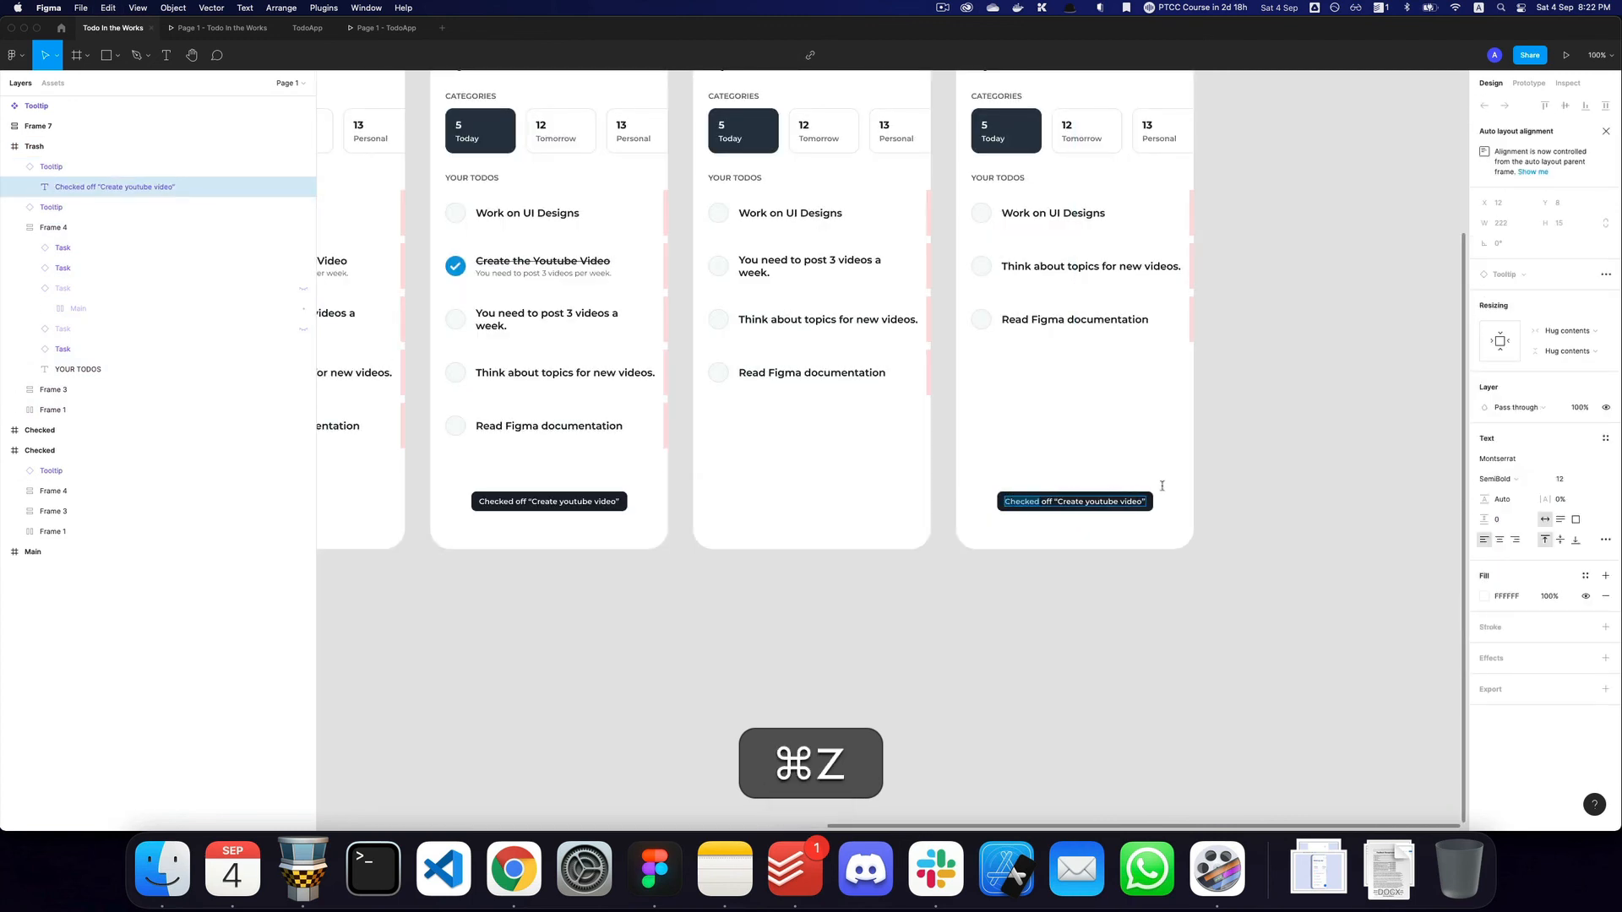
# Set the horizontal constraint of the Trash frame's visible Tooltip to Center.
pyautogui.press('Escape')
pyautogui.press('Escape')
pyautogui.click(1568, 358)
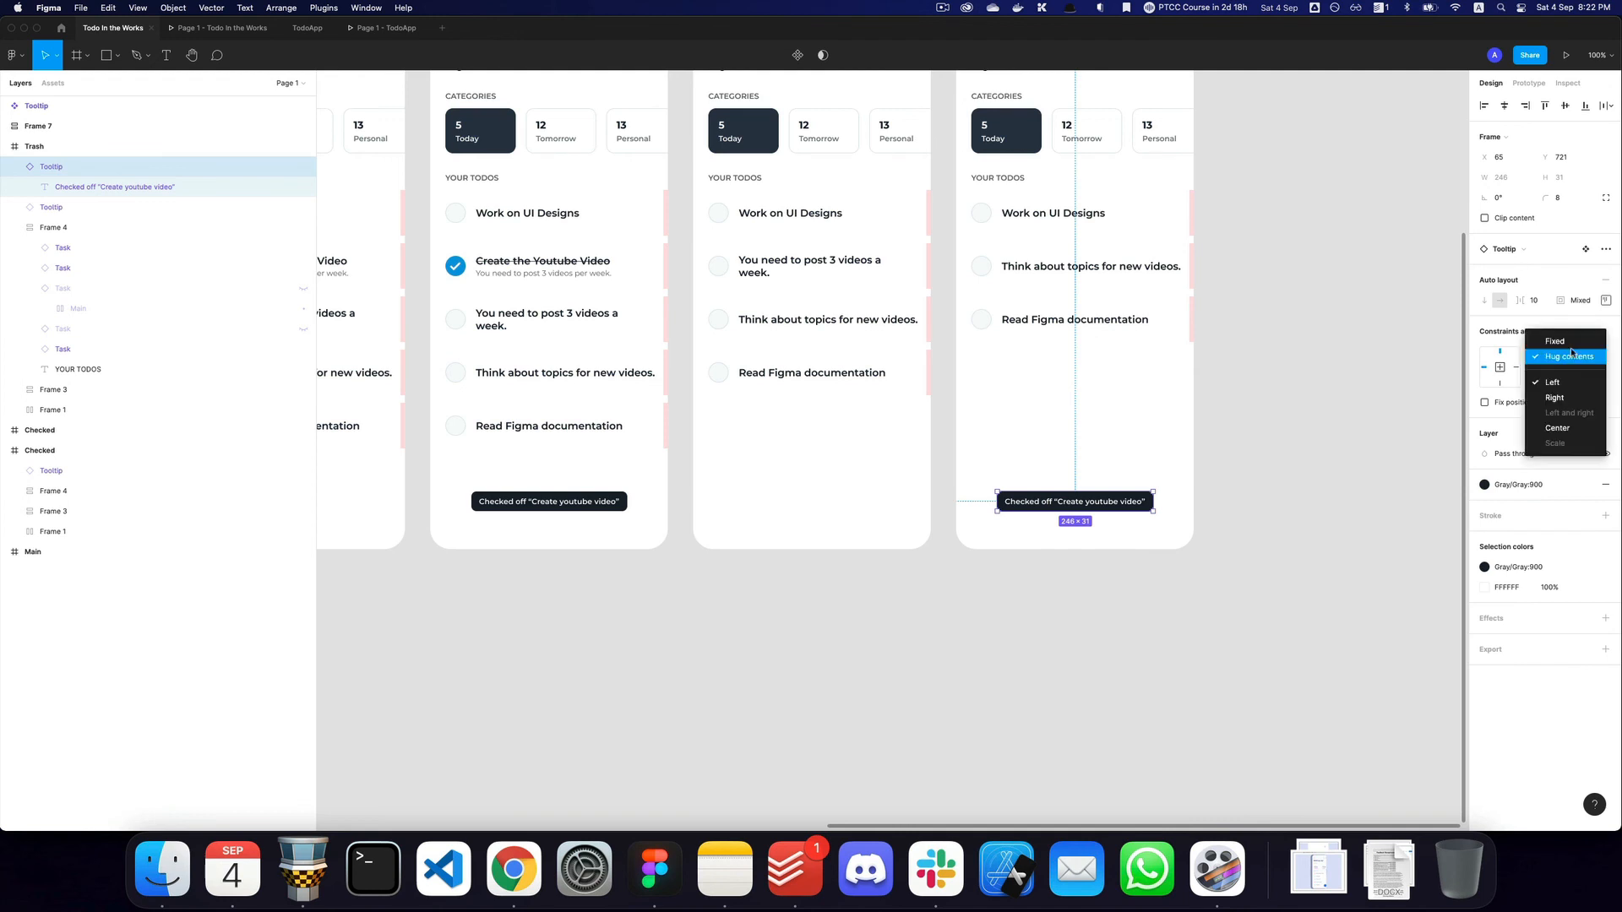
pyautogui.click(1564, 427)
# Replace the word "Checked" with "You removed" in the Trash frame's tooltip text.
pyautogui.keyDown('super'); pyautogui.click(1039, 501); pyautogui.keyUp('super')
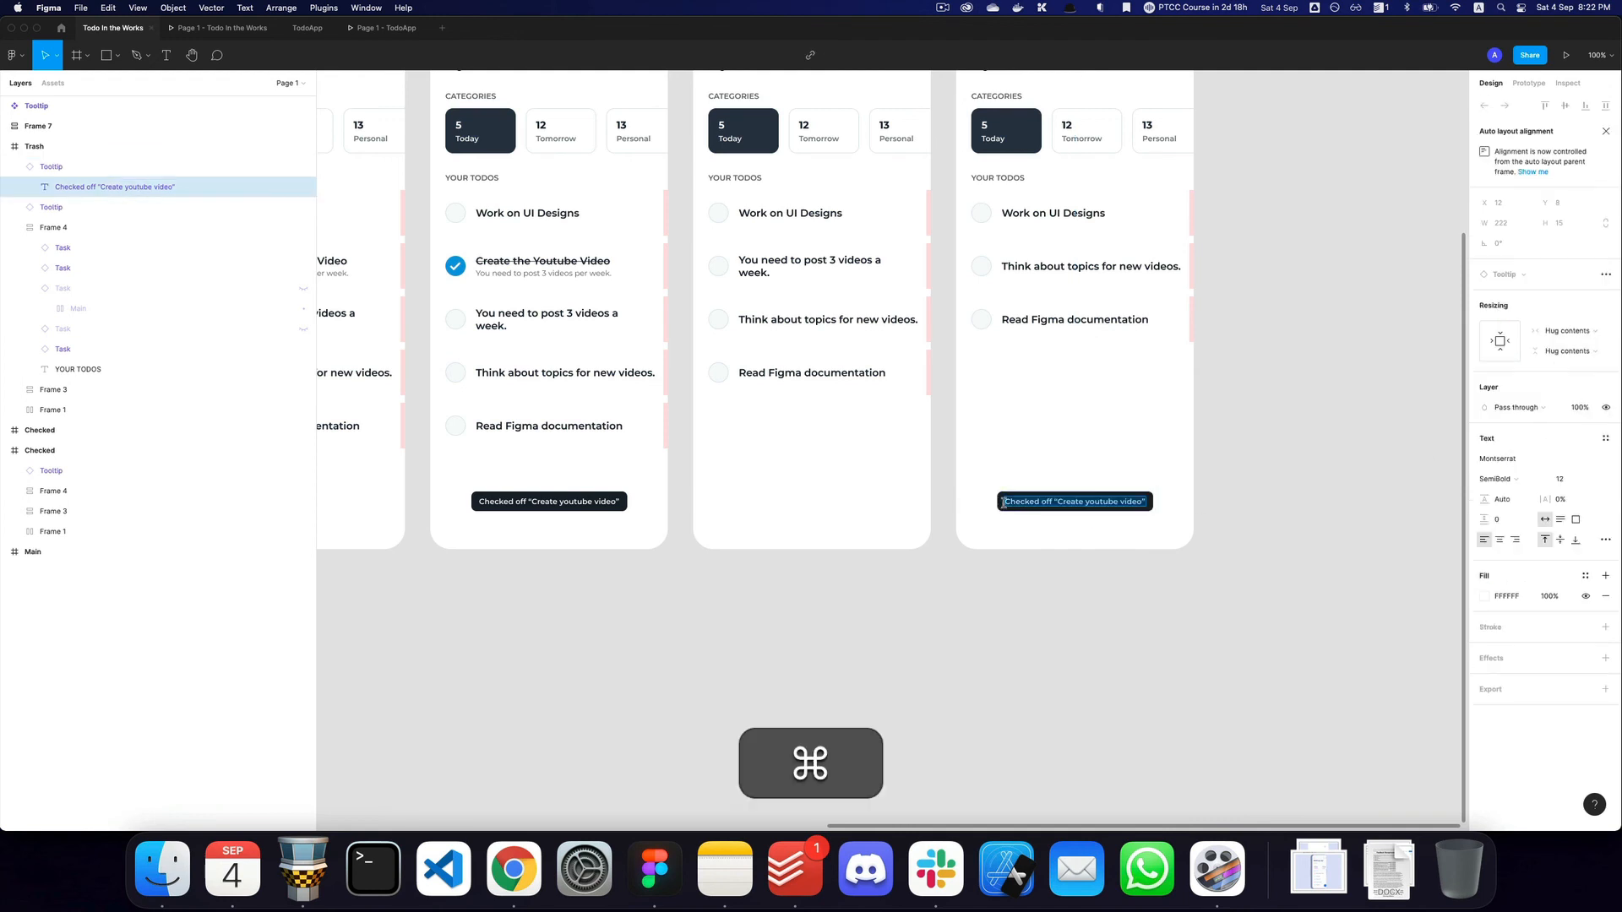
pyautogui.doubleClick(1022, 501)
pyautogui.write('Your')
pyautogui.press('BackSpace')
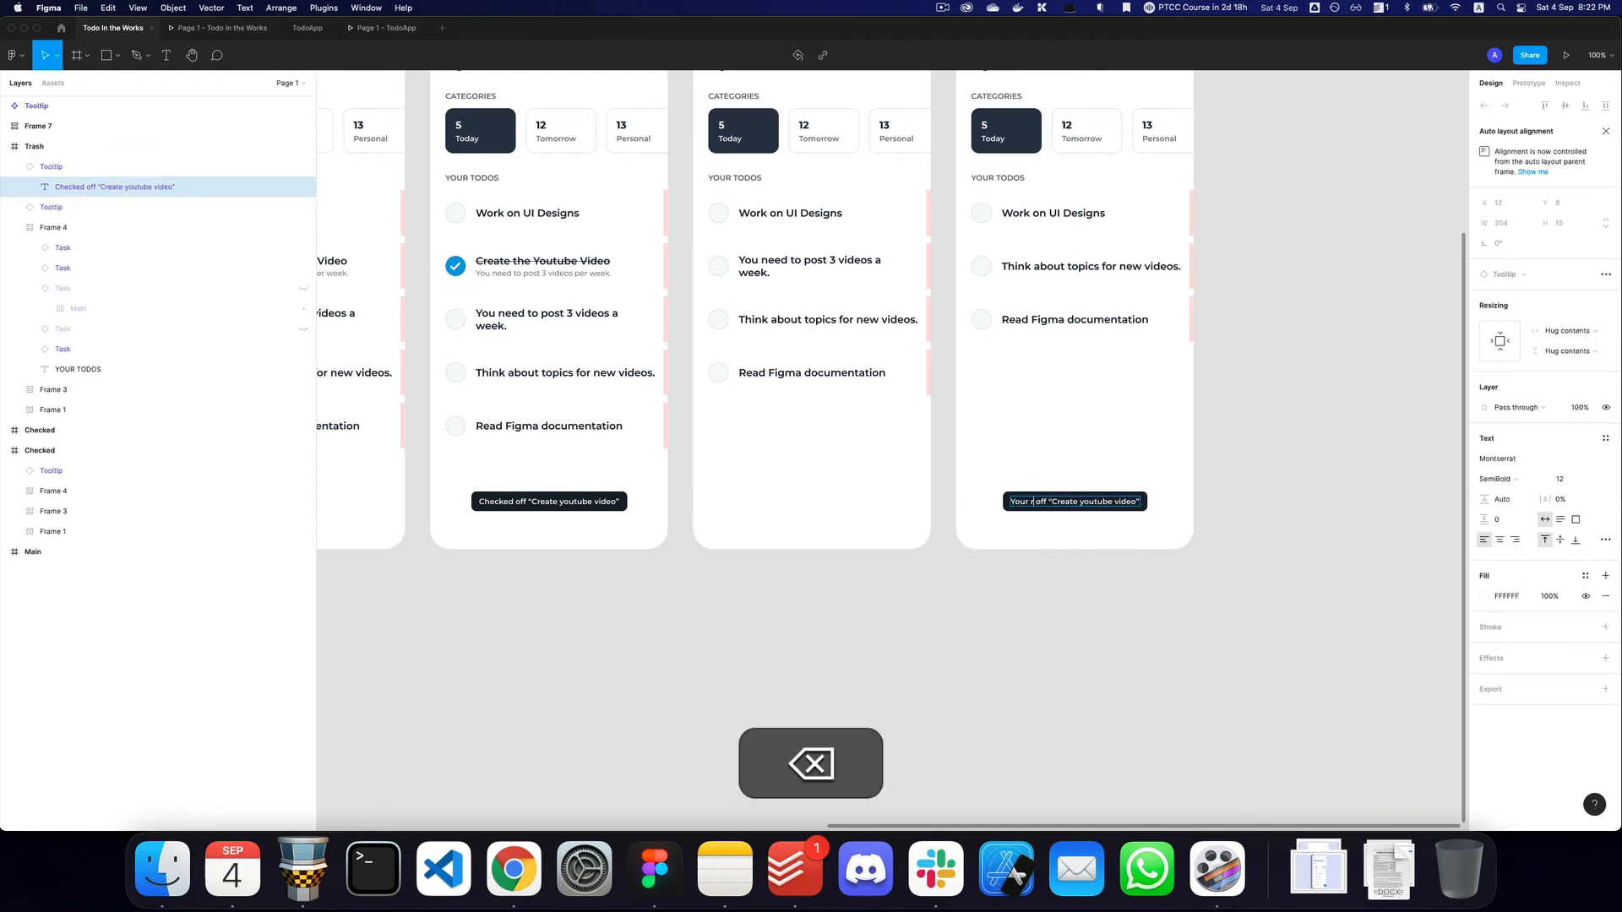
pyautogui.write('removed')
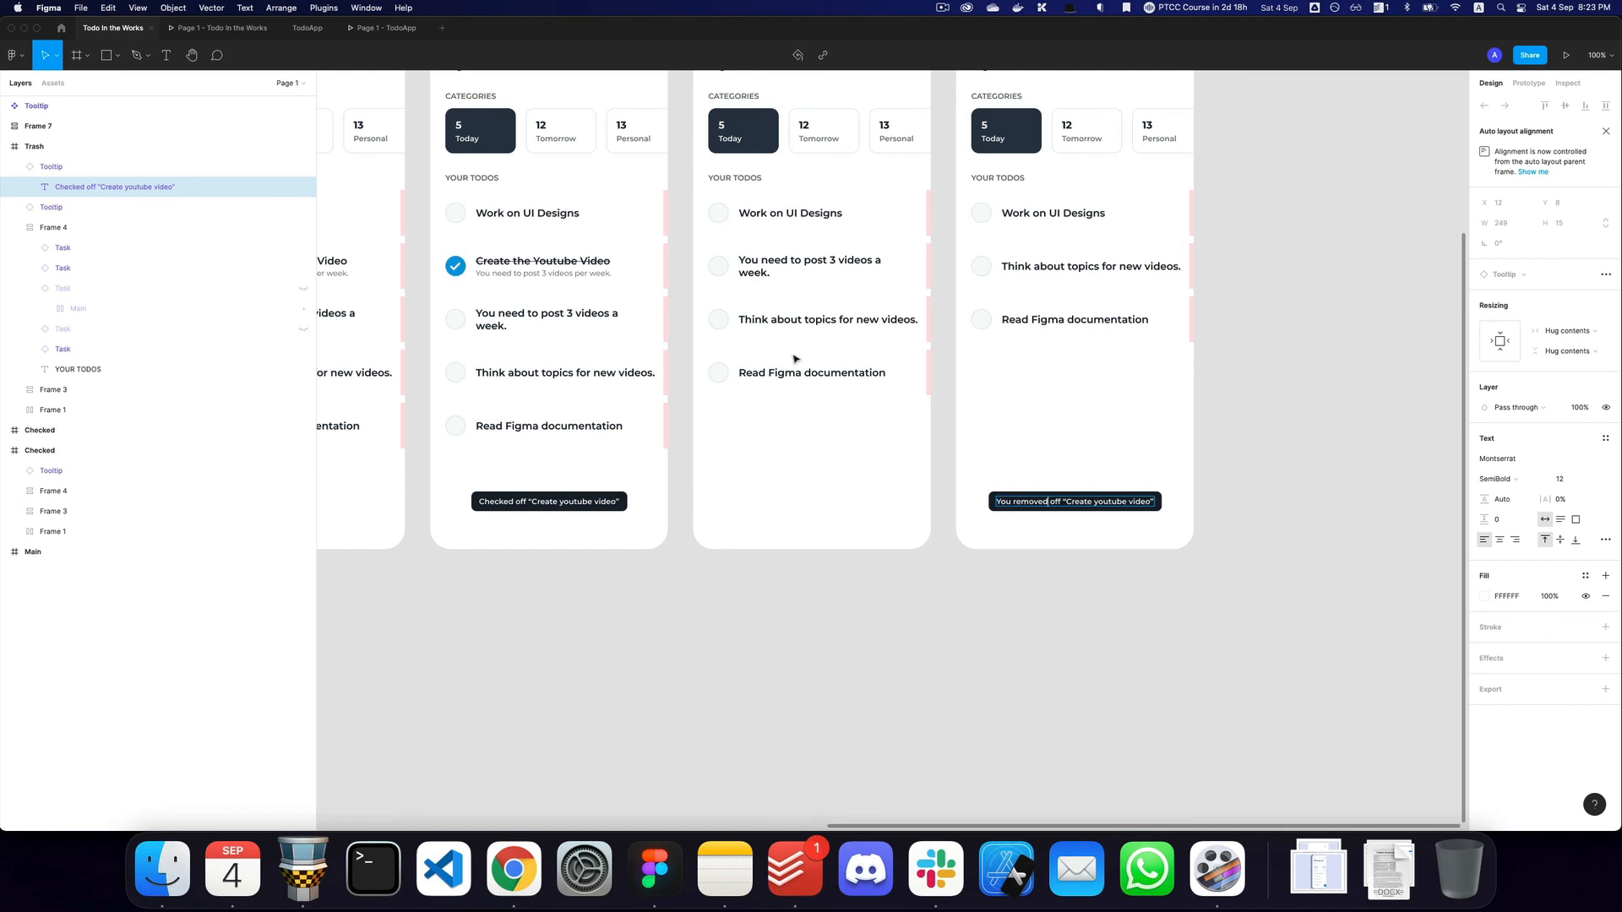
# Replace "Create youtube video" in the Trash tooltip with the copied task title "You need to post 3 videos a week.".
pyautogui.keyDown('super'); pyautogui.doubleClick(832, 266); pyautogui.keyUp('super')
pyautogui.press('super+a')
pyautogui.press('super+c')
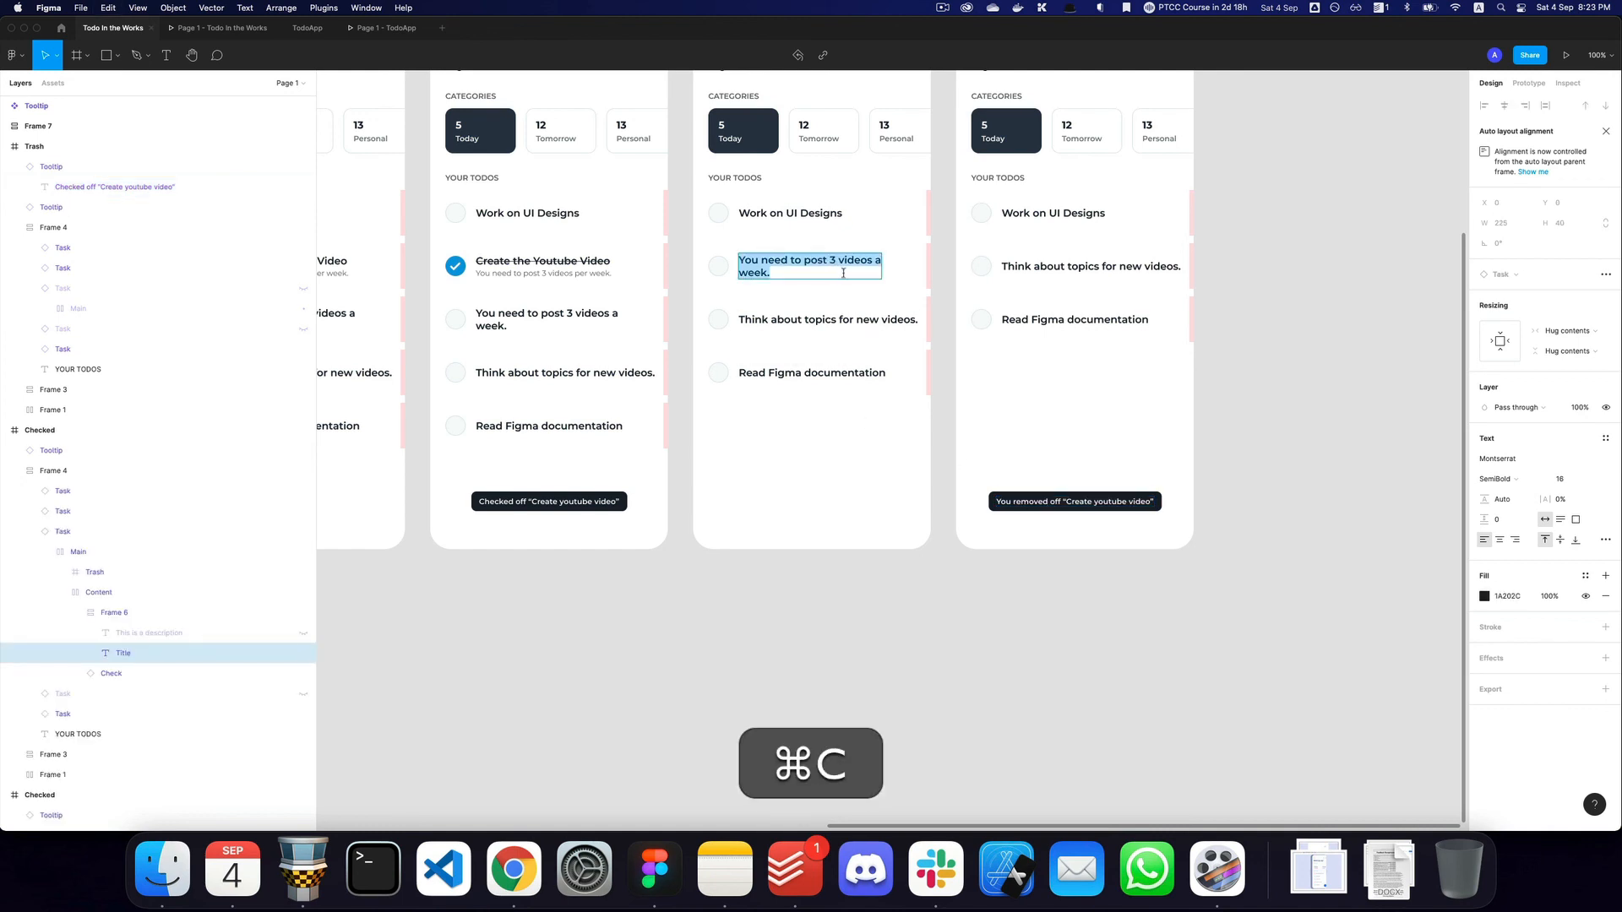
pyautogui.press('Escape')
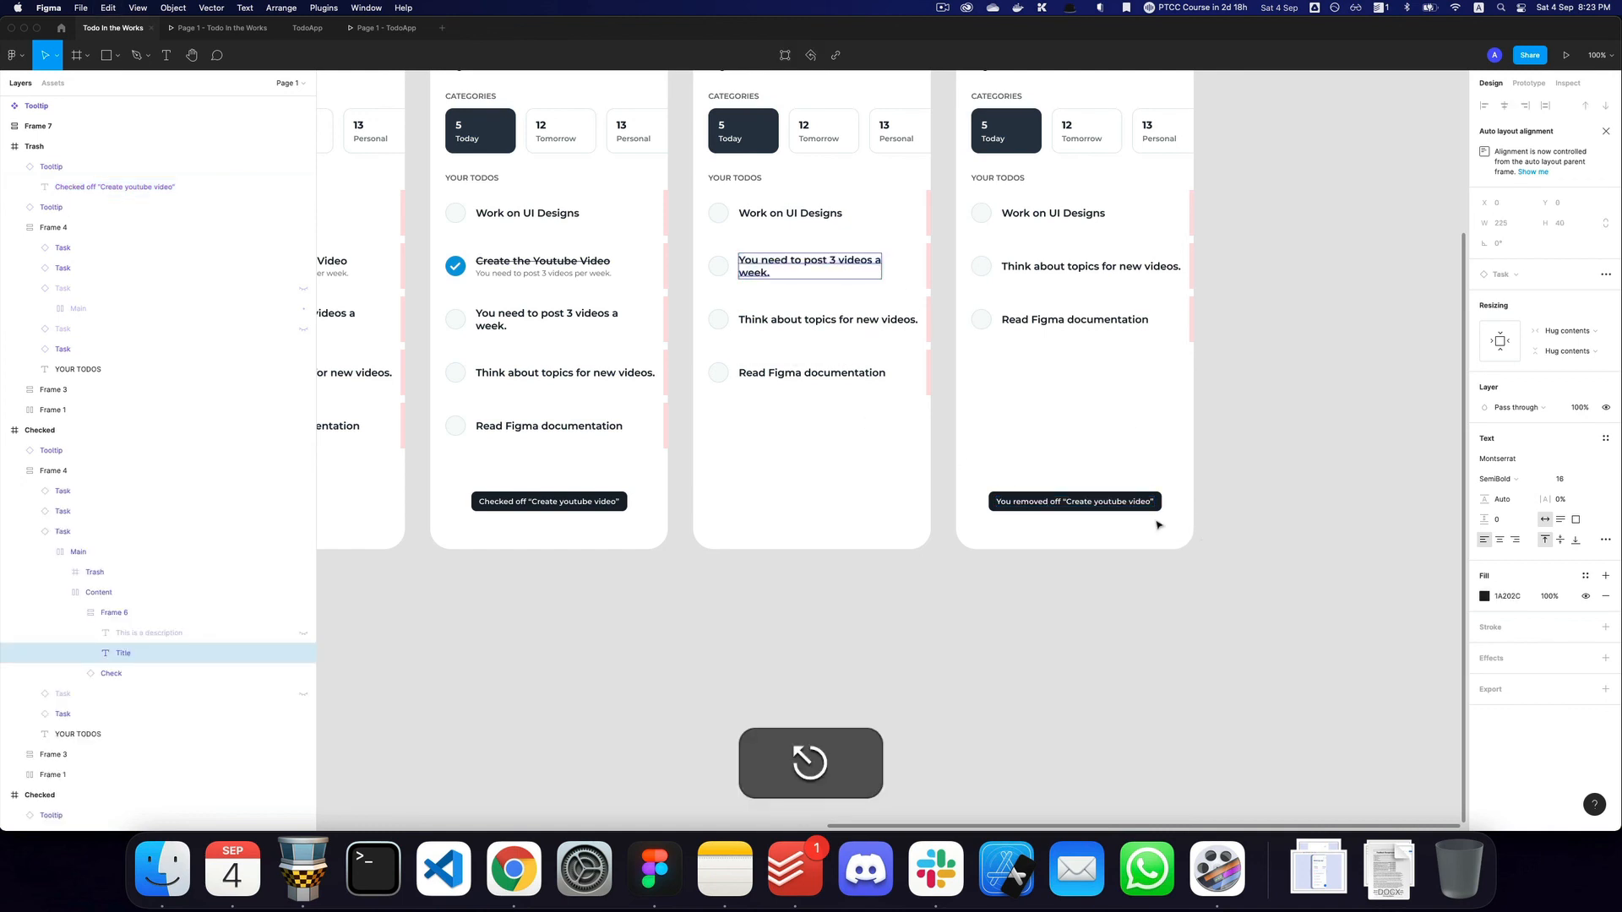
pyautogui.keyDown('super'); pyautogui.click(1071, 502); pyautogui.keyUp('super')
pyautogui.doubleClick(1070, 502)
pyautogui.press('shift+super+Right')
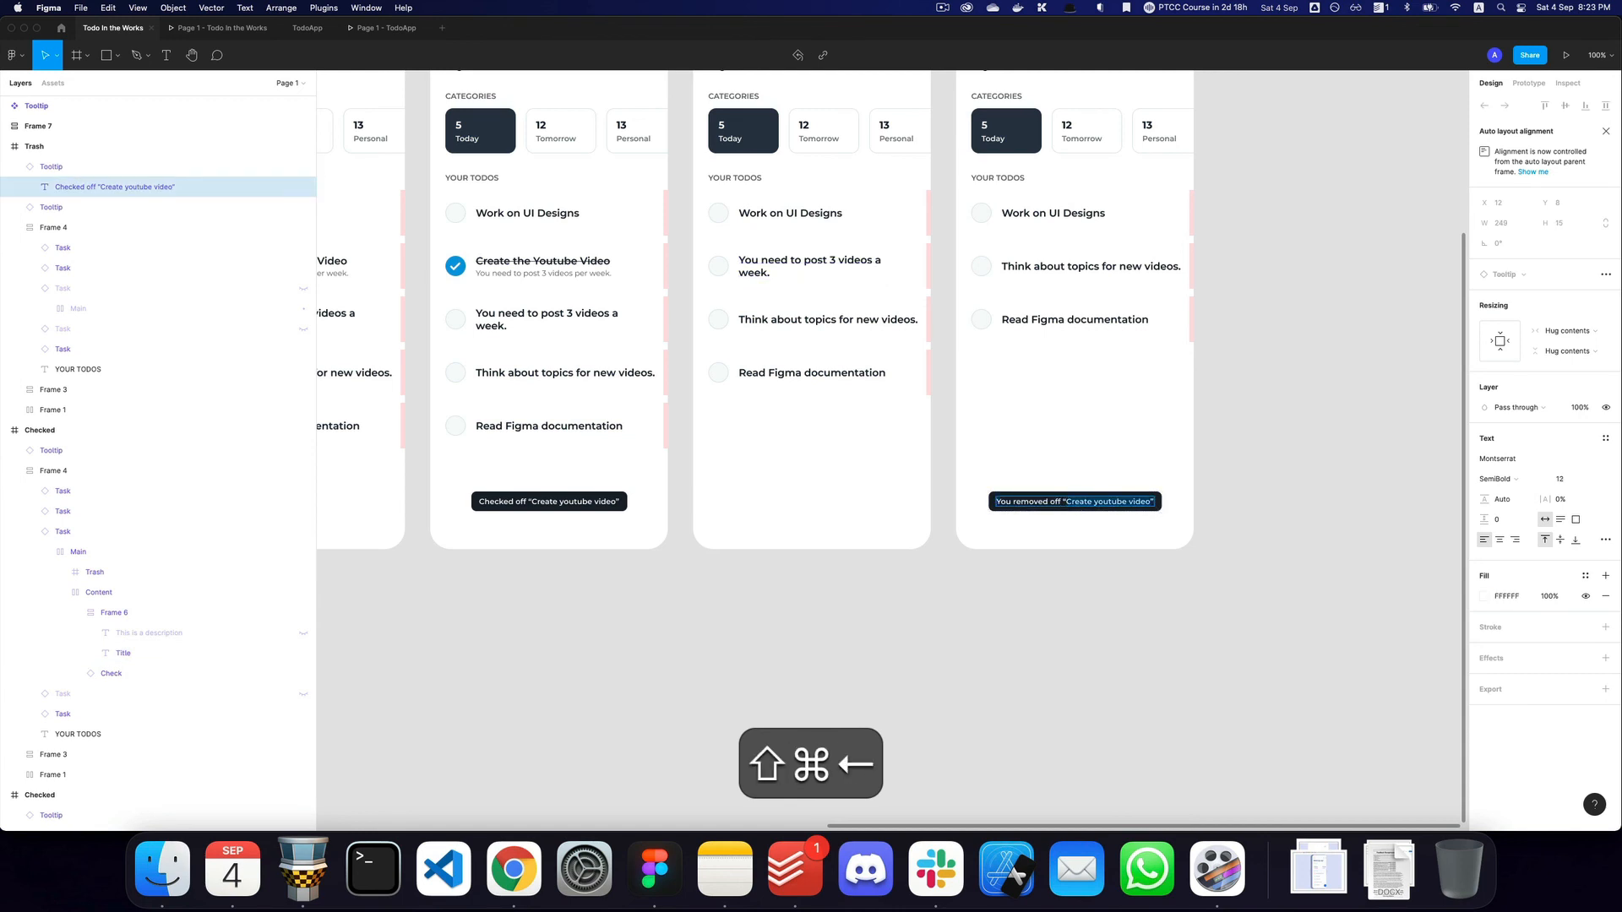
pyautogui.press('super+v')
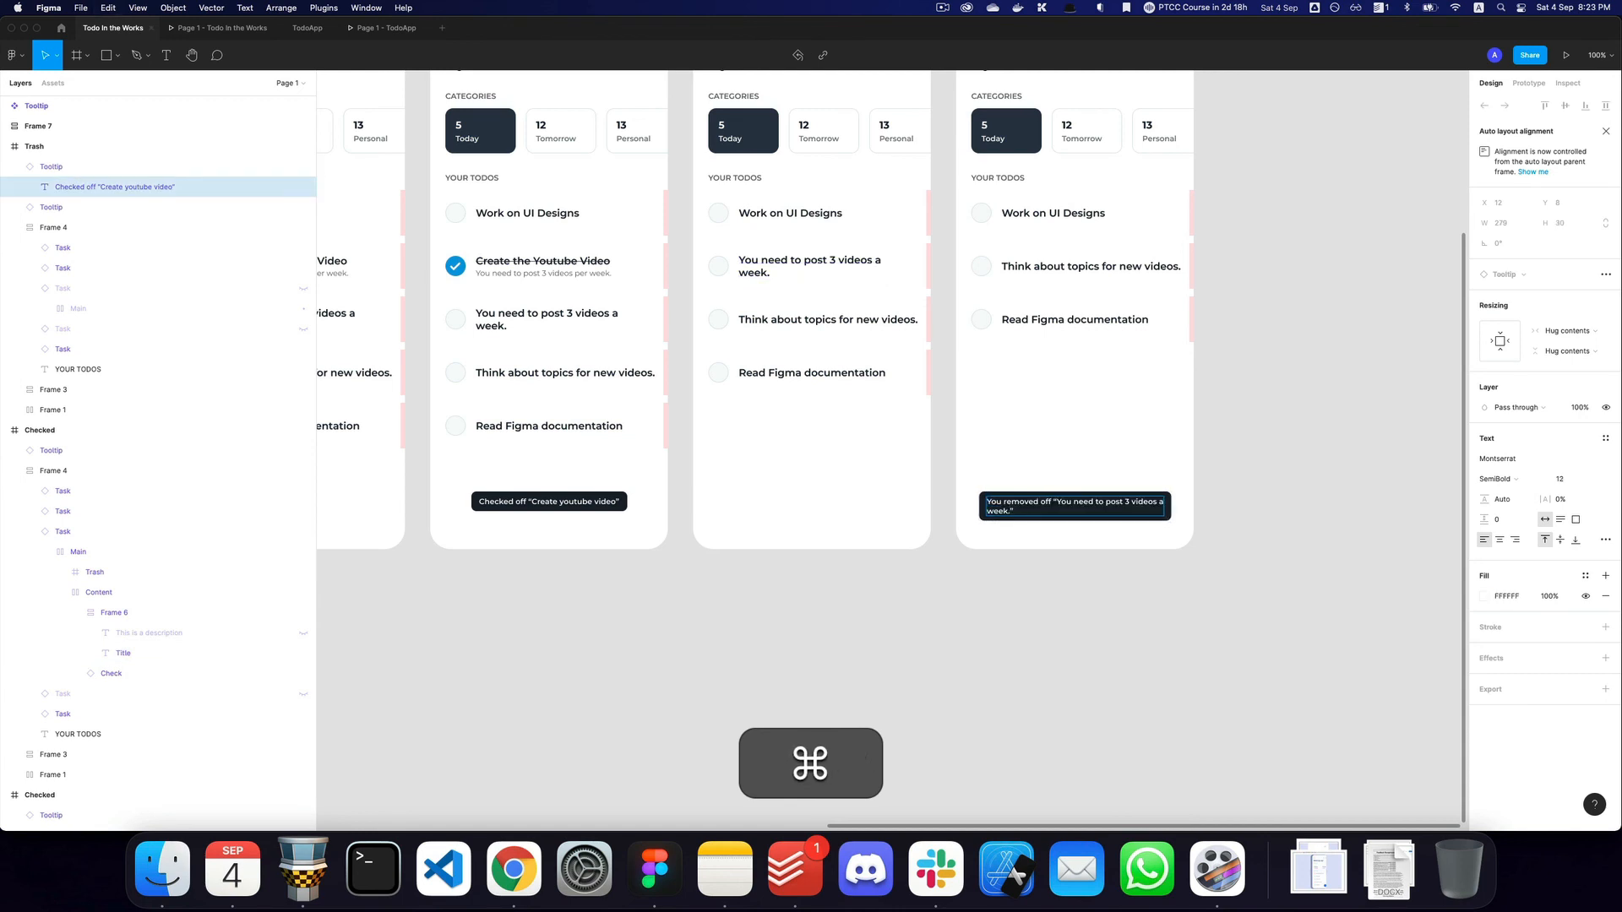
# Center-align the text of the main Tooltip component above the frames and deselect it.
pyautogui.hotkey('alt', 'z')
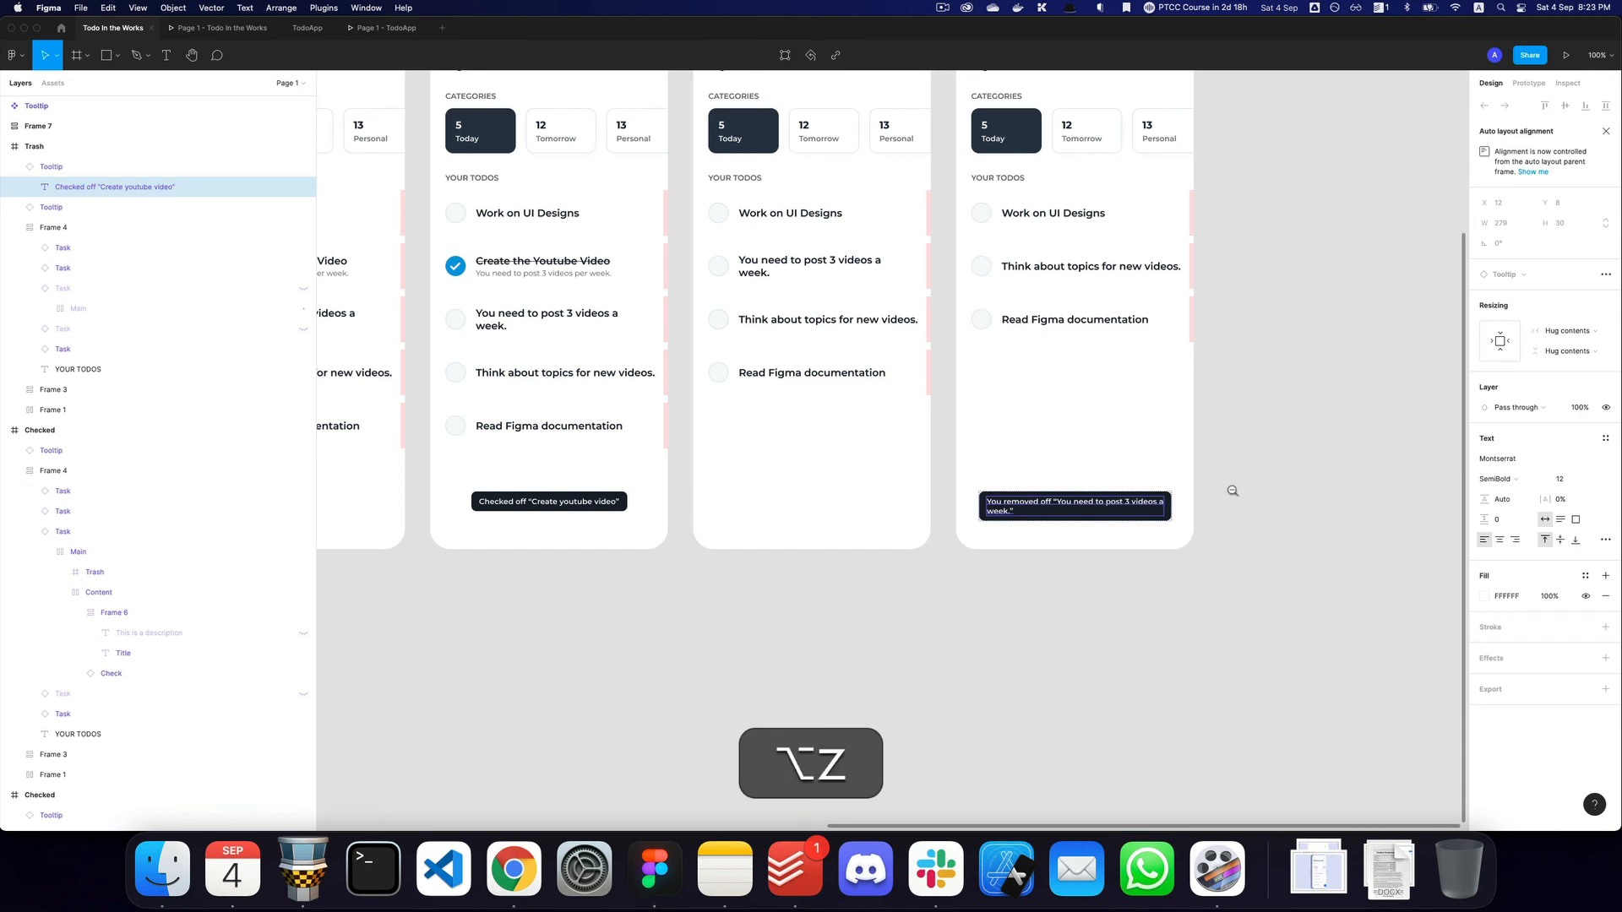
pyautogui.keyDown('alt'); pyautogui.click(1233, 491); pyautogui.keyUp('alt')
pyautogui.keyDown('super'); pyautogui.click(878, 218); pyautogui.keyUp('super')
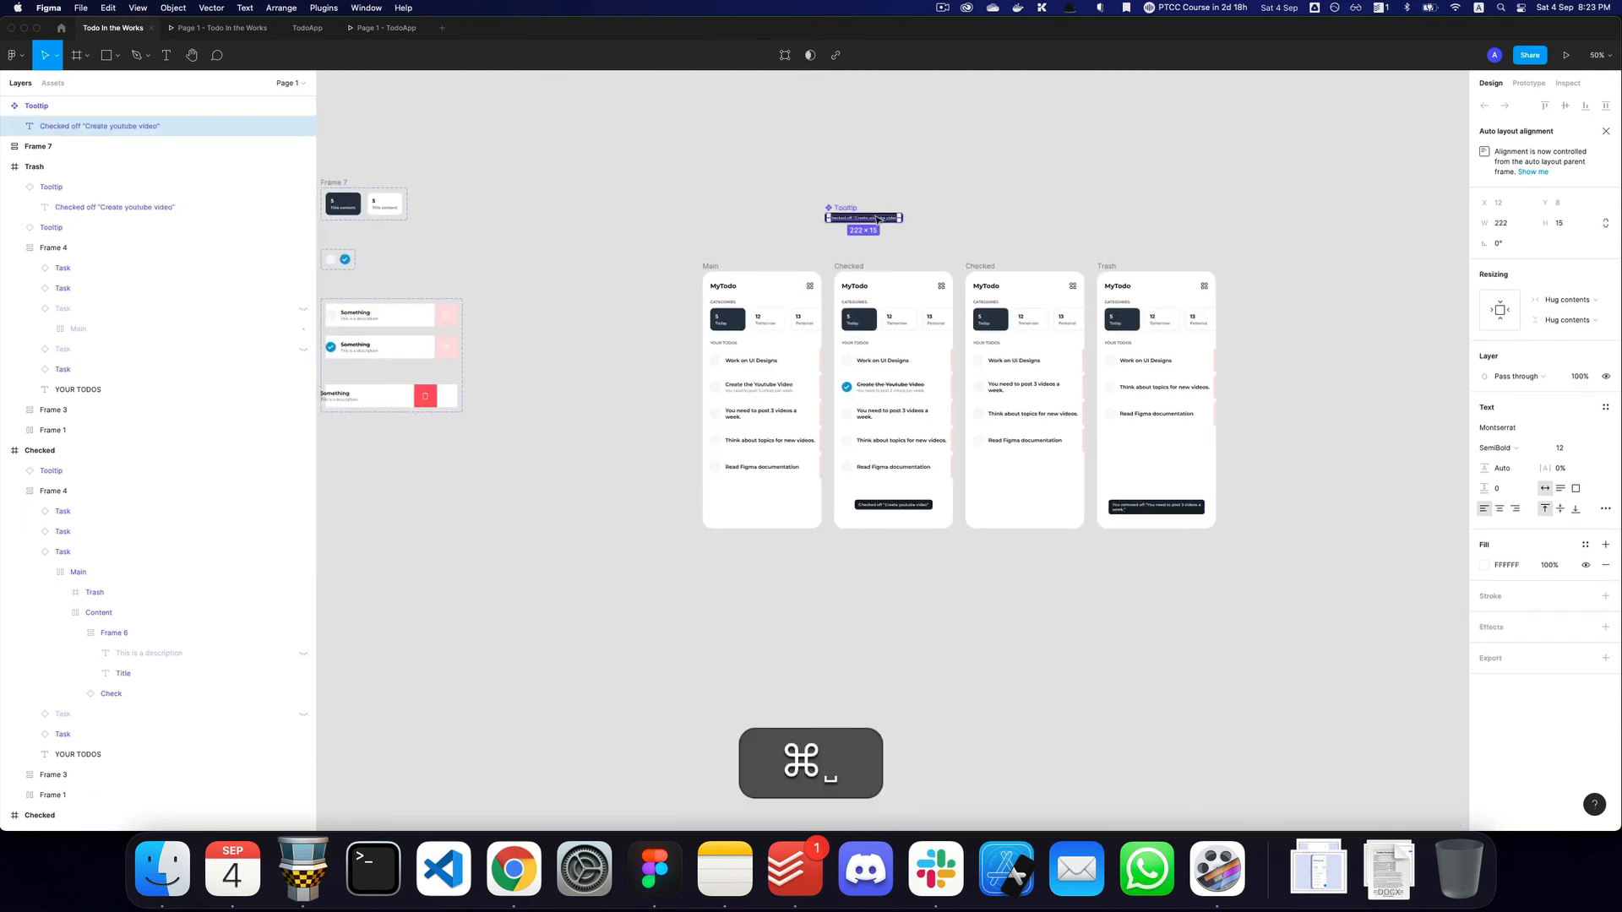
pyautogui.click(1306, 507)
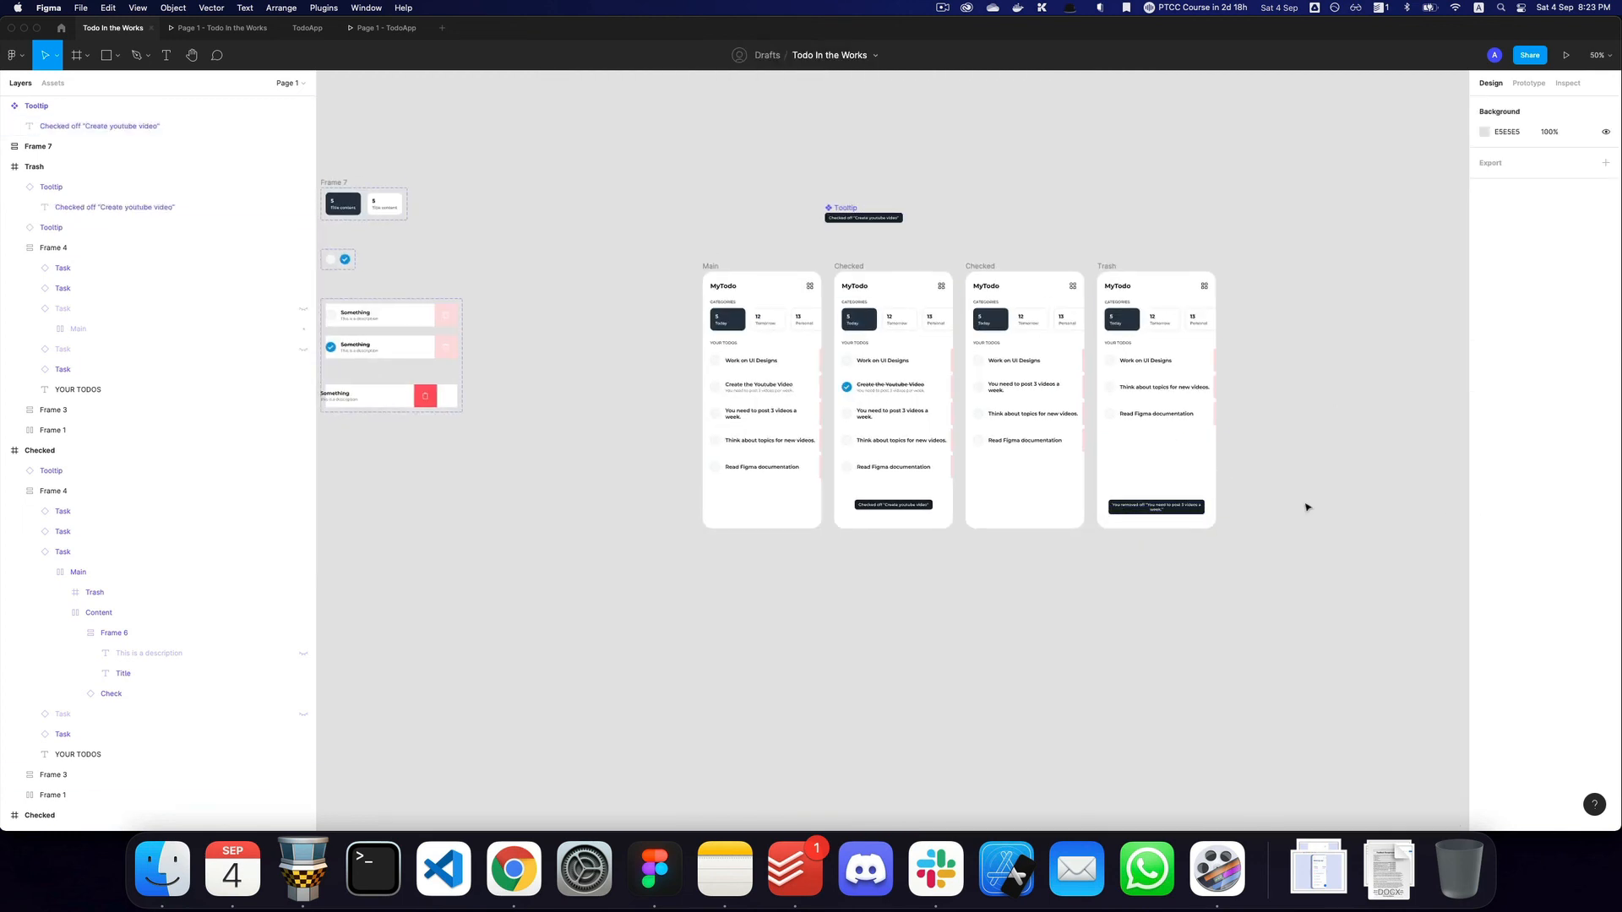
# Reveal the trash area of the "You need to post 3 videos a week." task in the prototype preview and test it.
pyautogui.press('super+3')
pyautogui.press('super+2')
pyautogui.press('super+3')
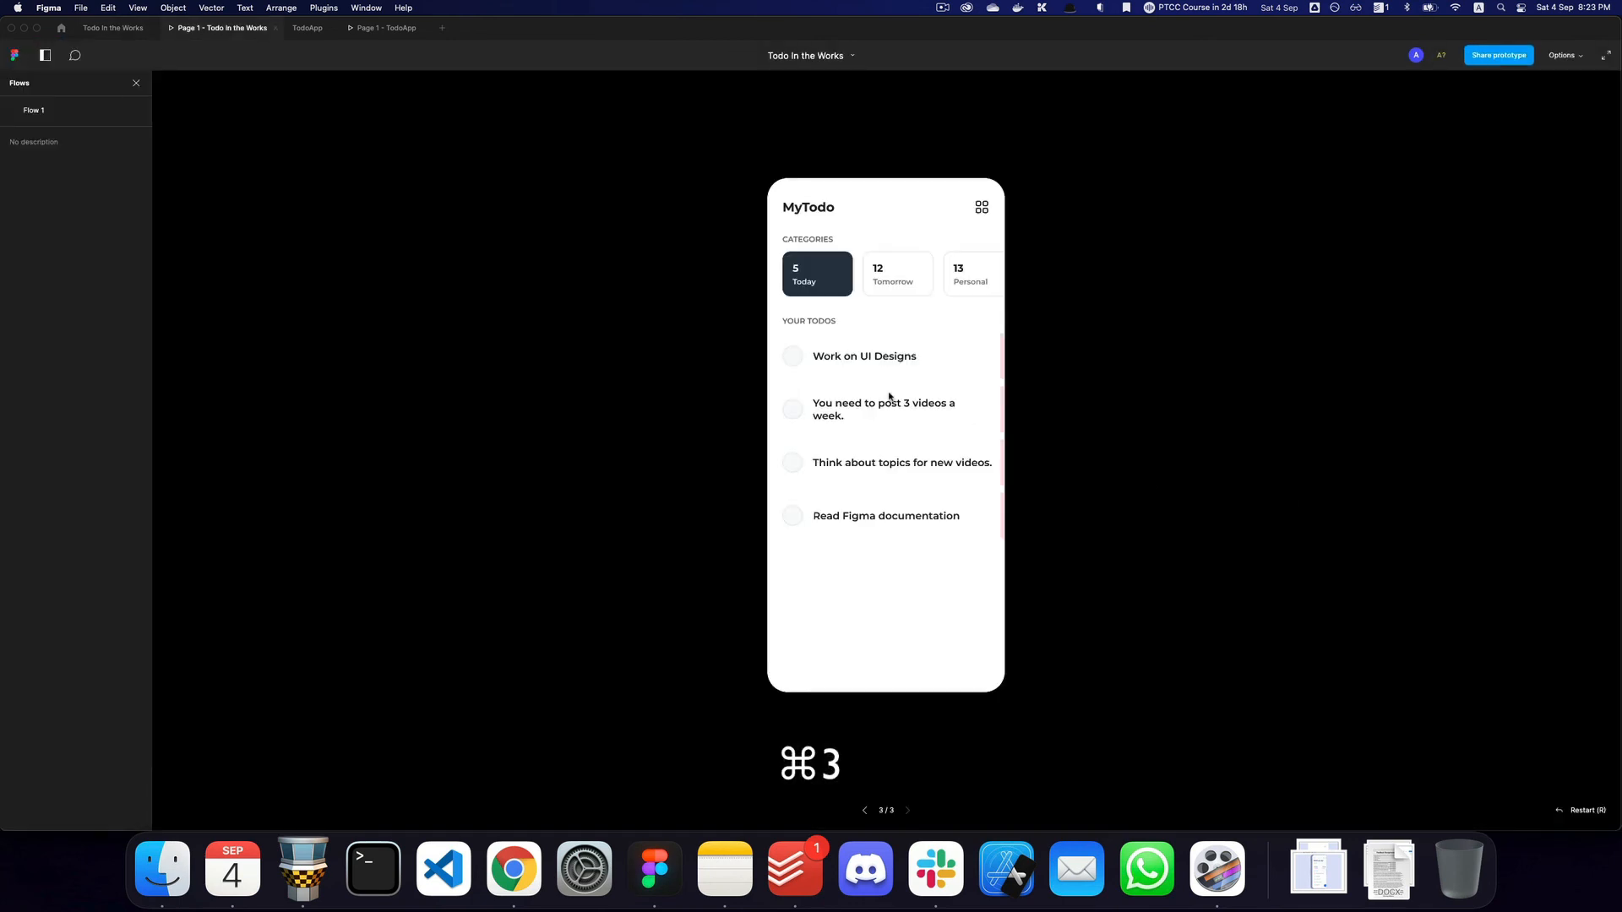
pyautogui.click(916, 411)
pyautogui.click(980, 411)
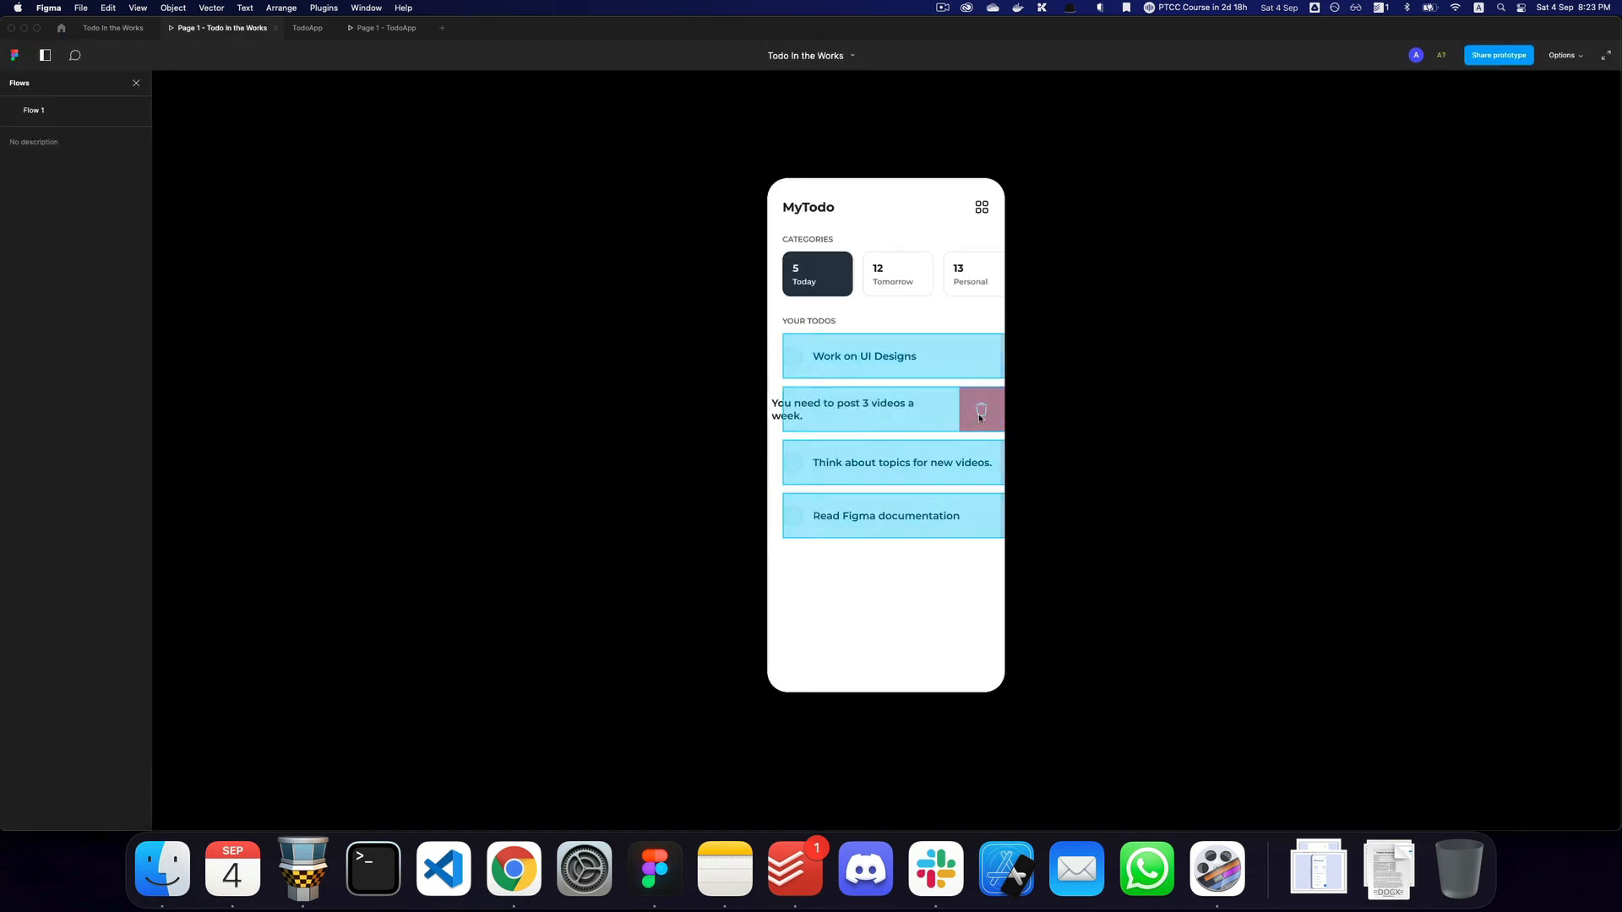
# Link the Trash layer of the "You need to post 3 videos a week." task in the second Checked frame to the Trash frame on click.
pyautogui.press('super+2')
pyautogui.click(1032, 396)
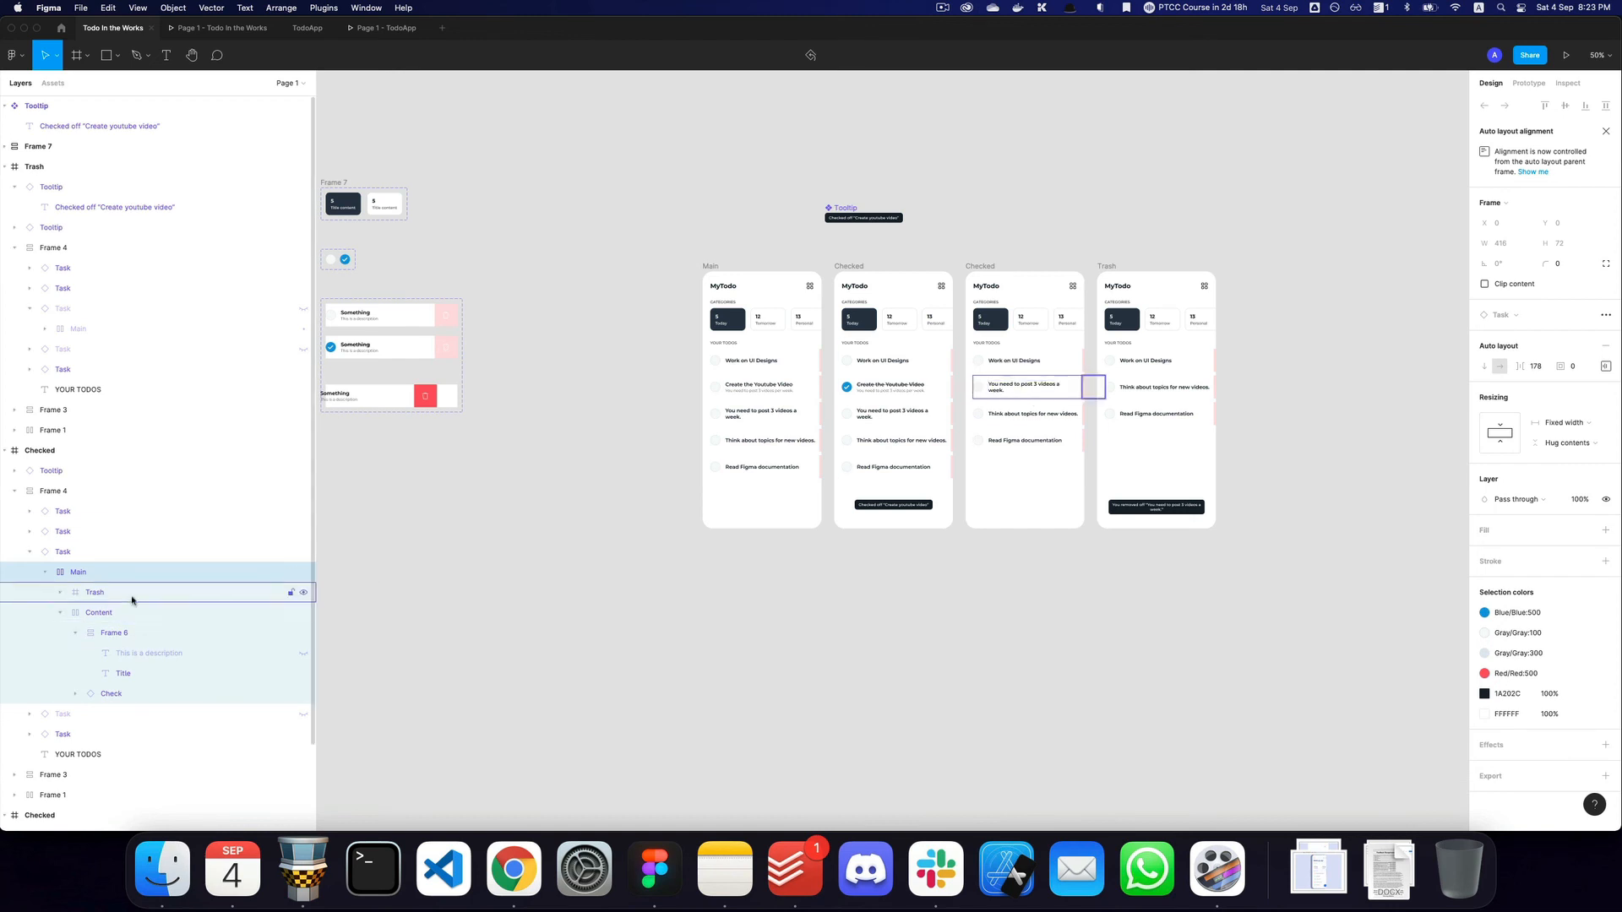
pyautogui.click(95, 592)
pyautogui.click(1528, 83)
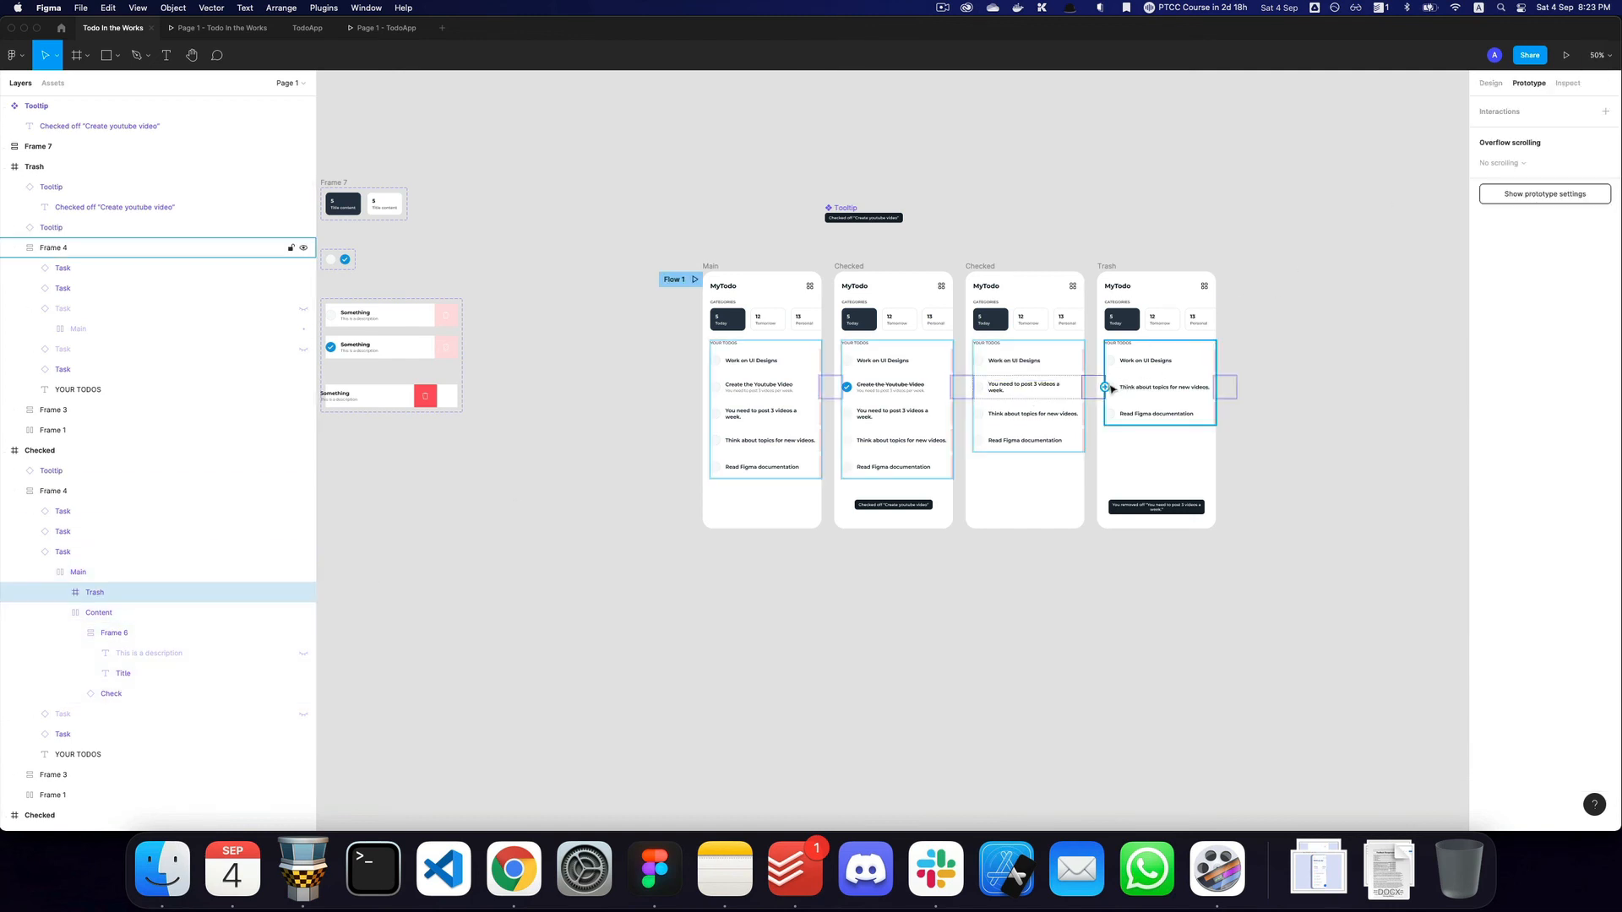
pyautogui.click(1209, 472)
pyautogui.moveTo(1168, 480); pyautogui.dragTo(1167, 480)
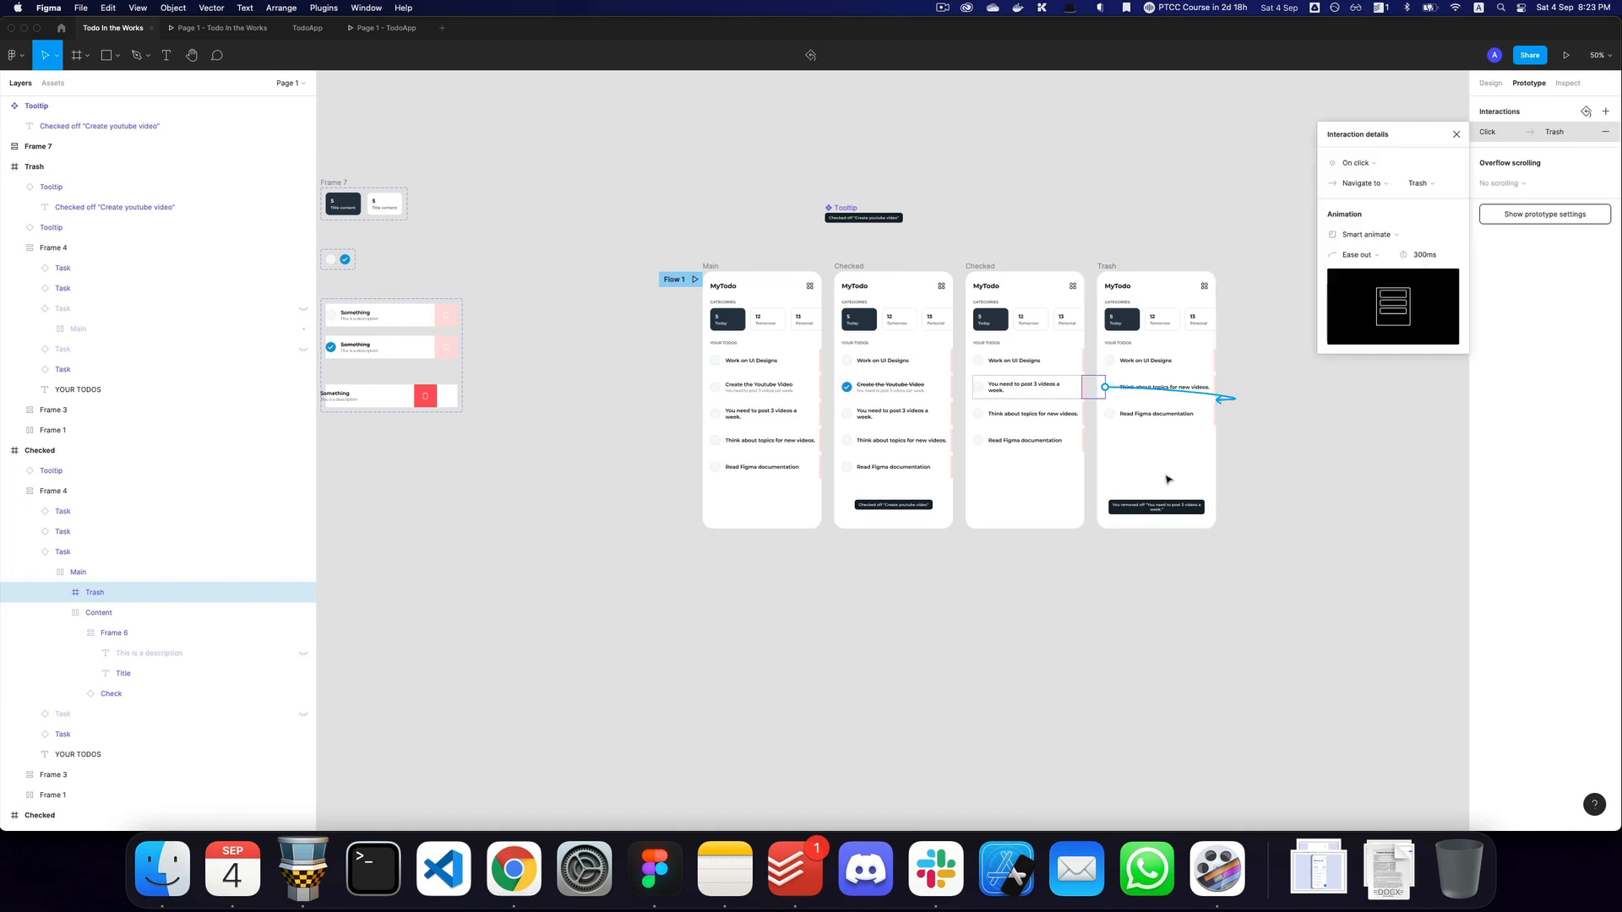
# Restart the prototype preview, check off "Create the Youtube Video" and test removing "You need to post 3 videos a week." with its trash area.
pyautogui.press('super+3')
pyautogui.press('super+r')
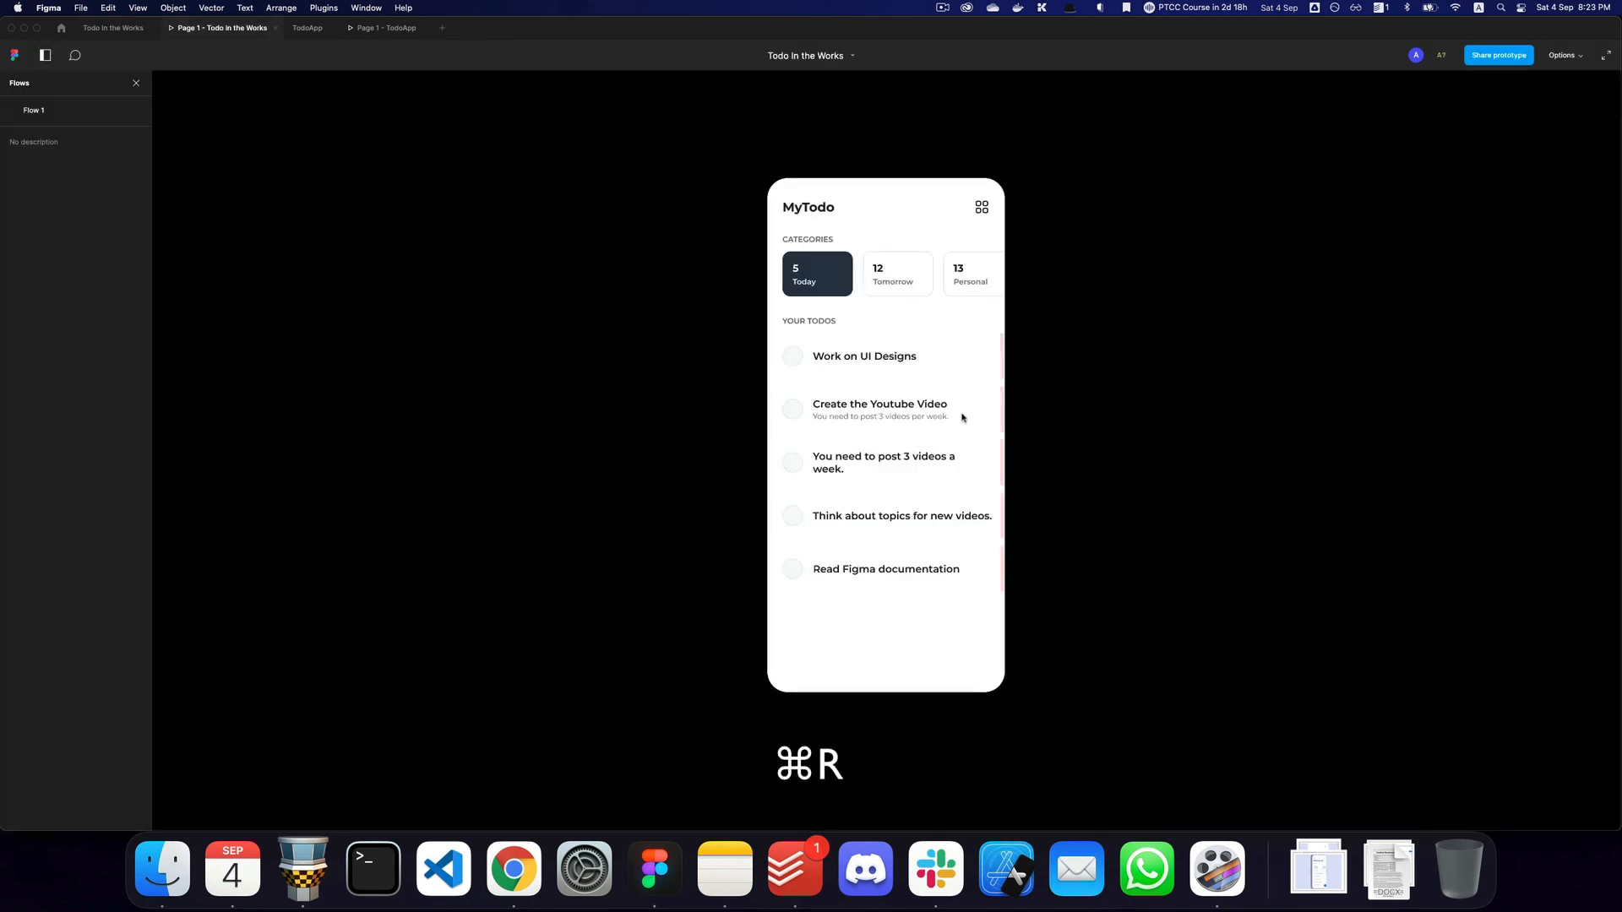
pyautogui.click(795, 412)
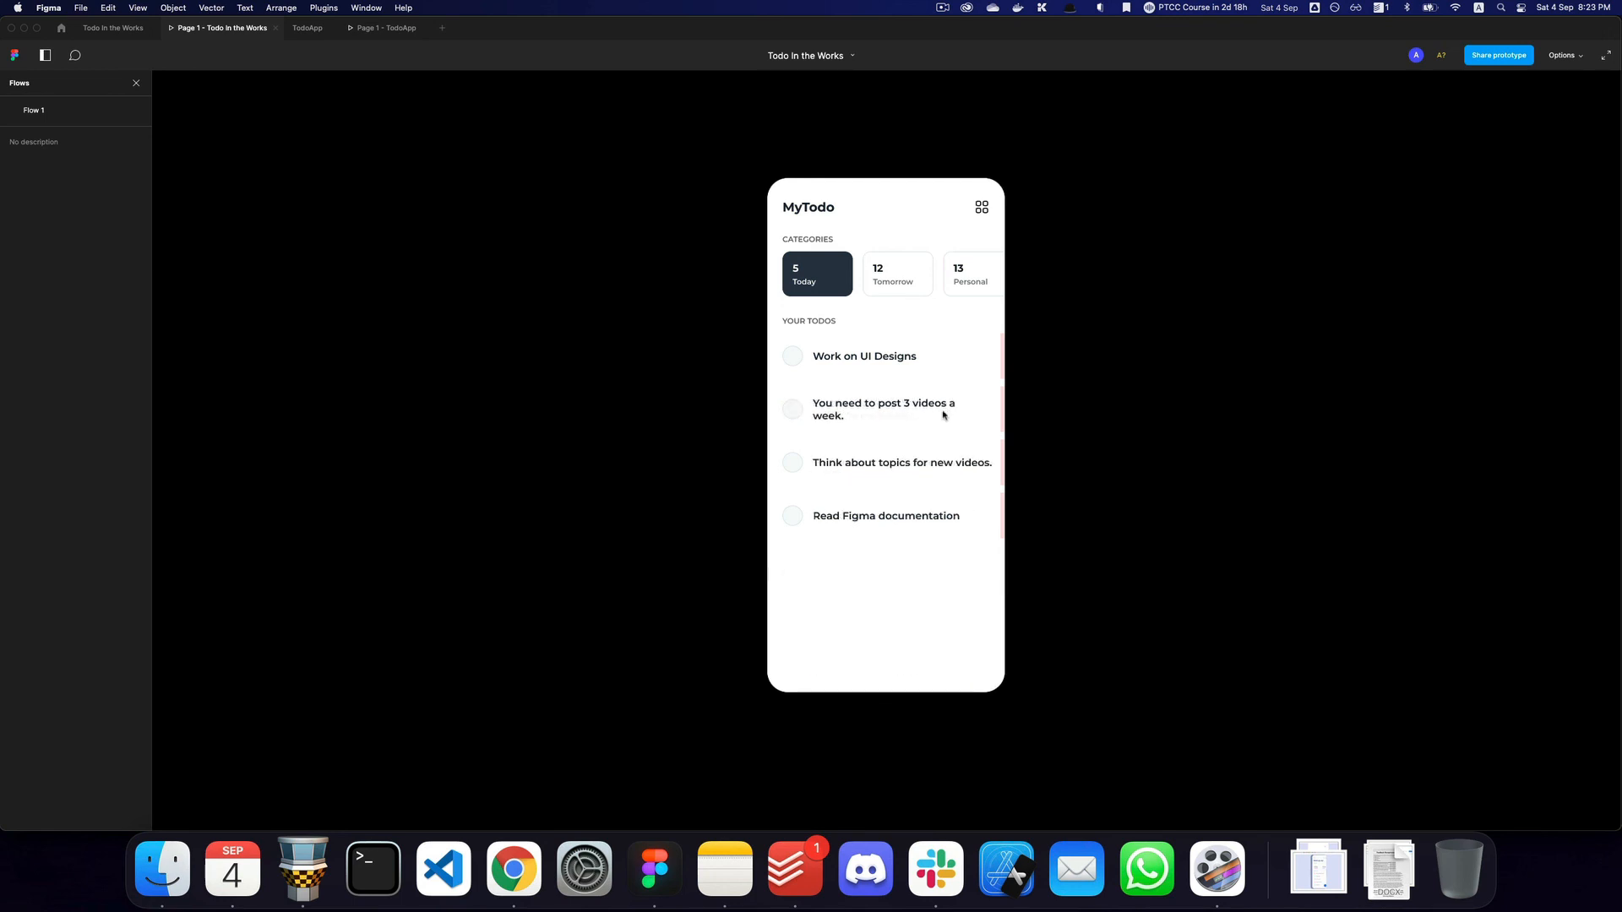
pyautogui.click(972, 405)
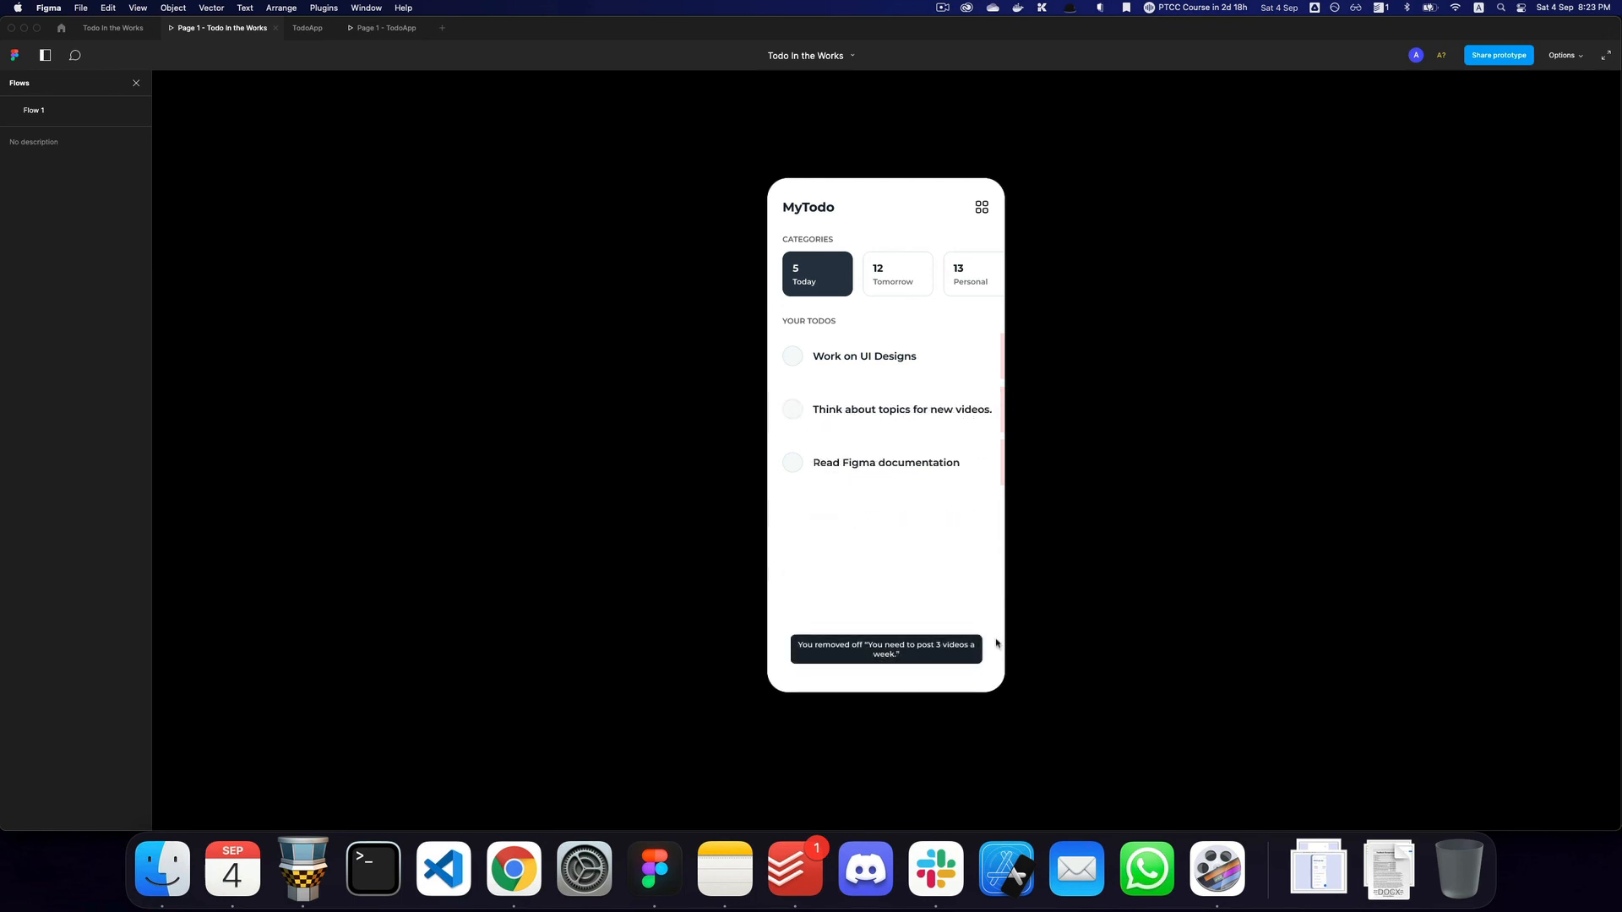
# Set the animation of the task's link to the Trash frame to Dissolve and retest the removal in the restarted preview.
pyautogui.press('super+2')
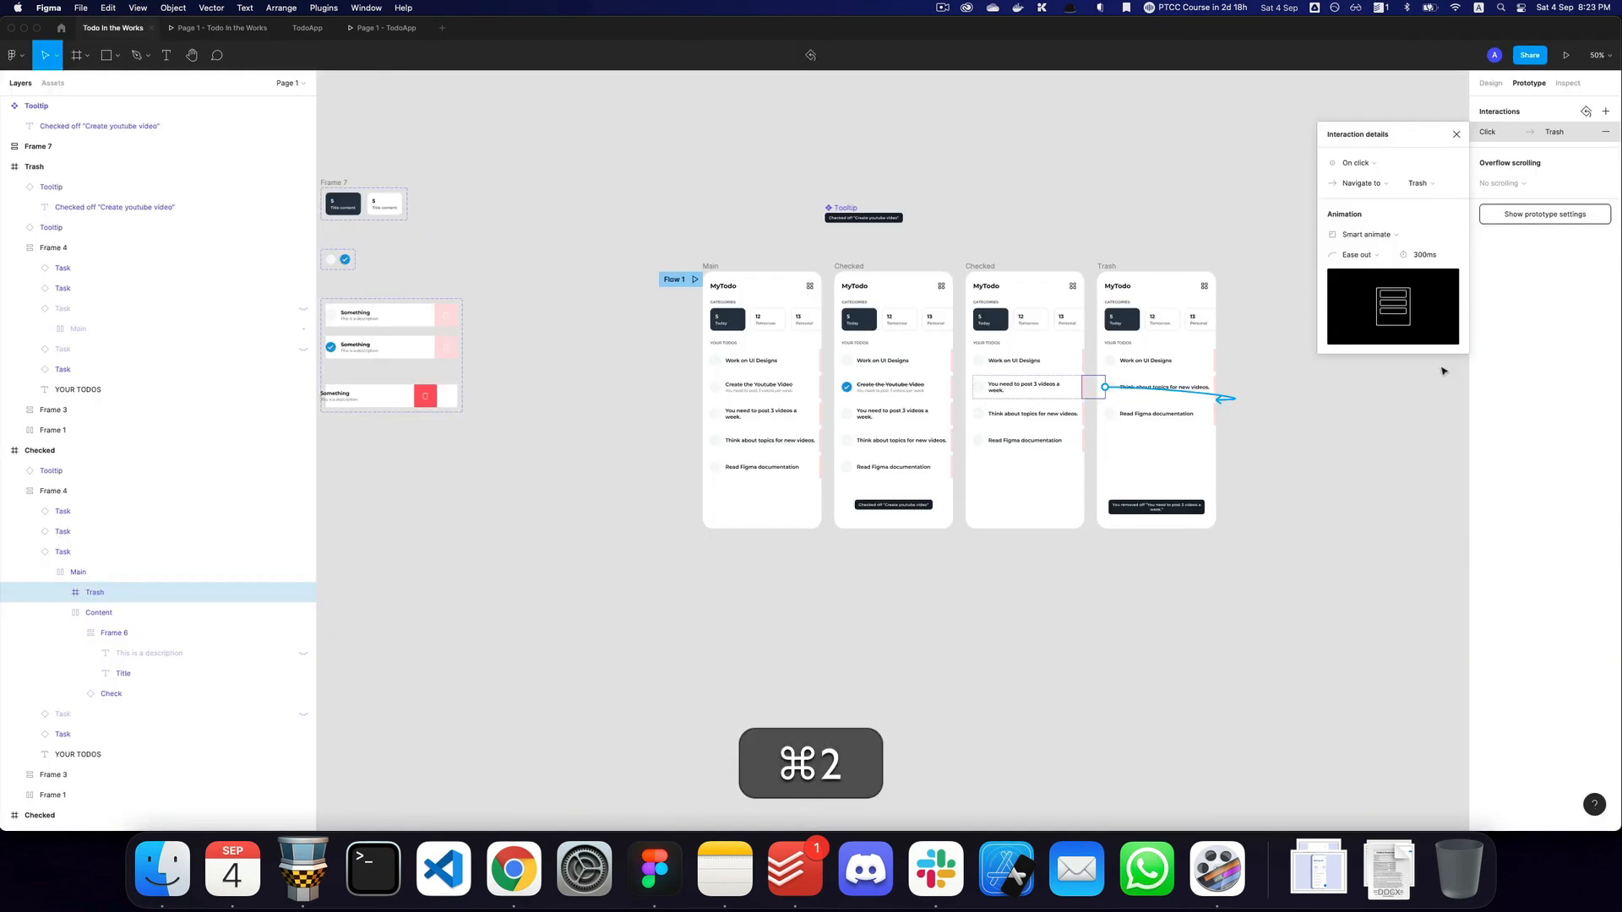
pyautogui.click(1379, 235)
pyautogui.press('super+r')
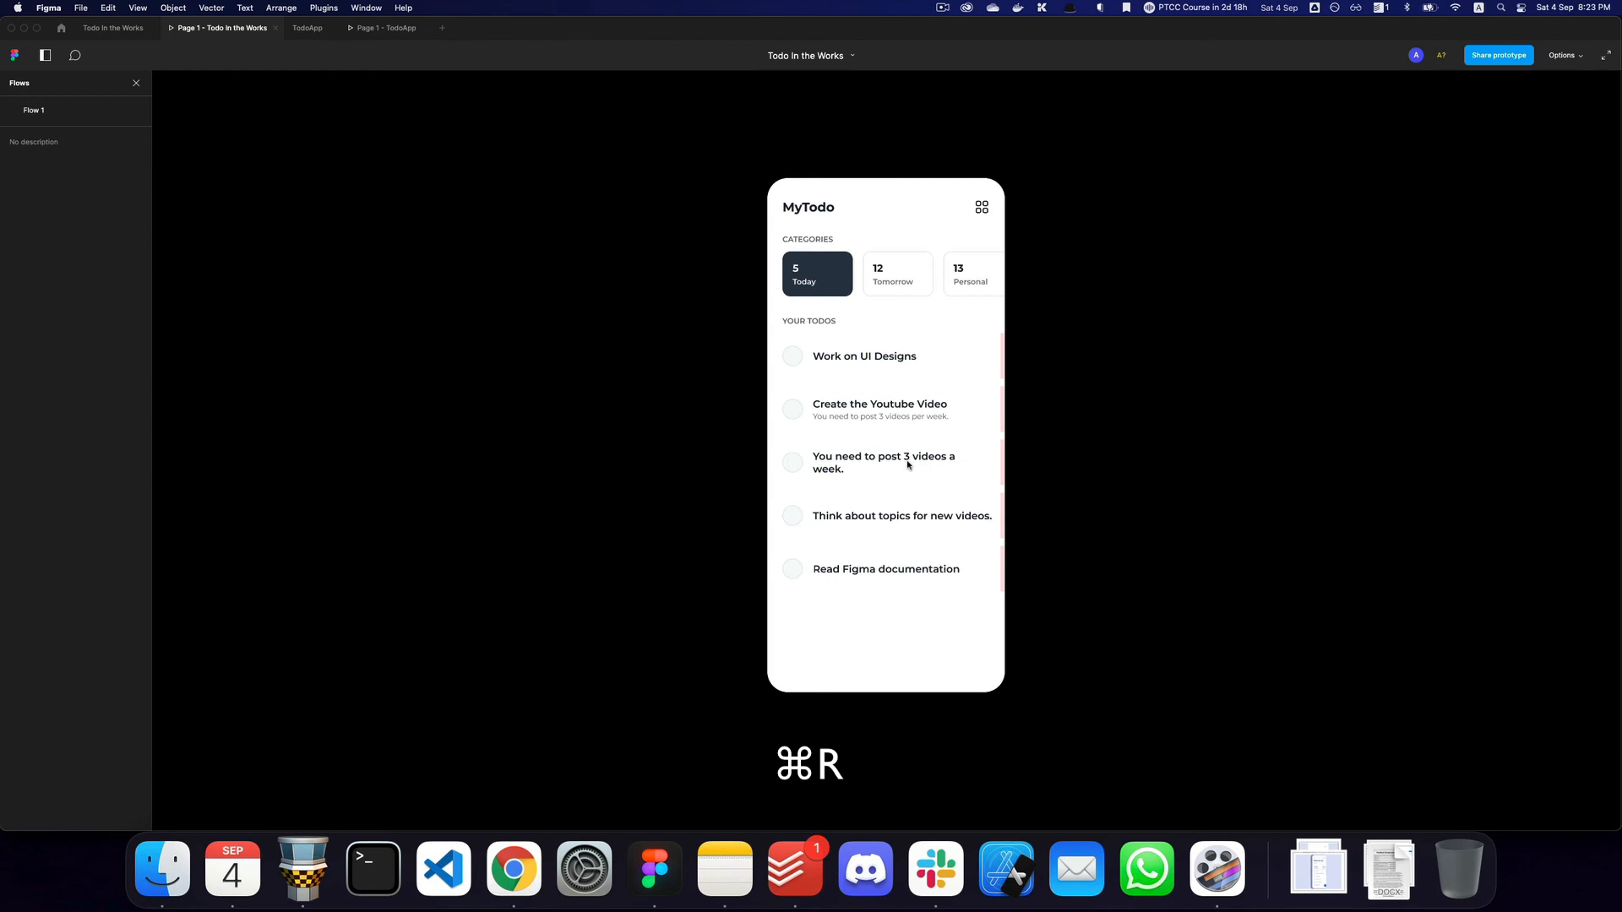
pyautogui.click(925, 417)
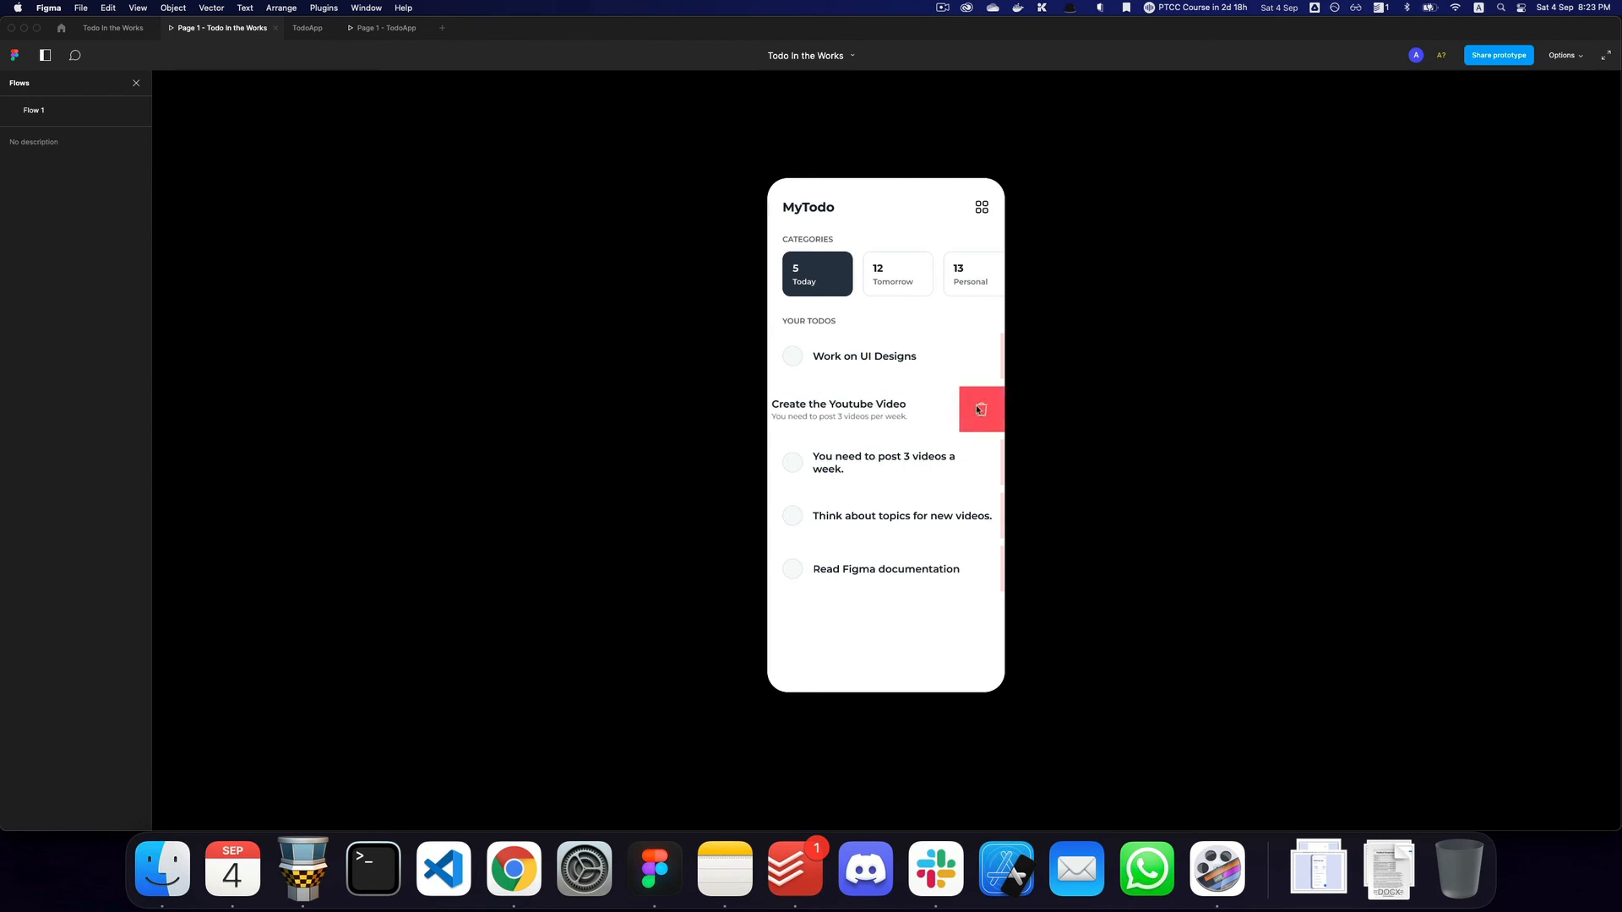
pyautogui.click(918, 415)
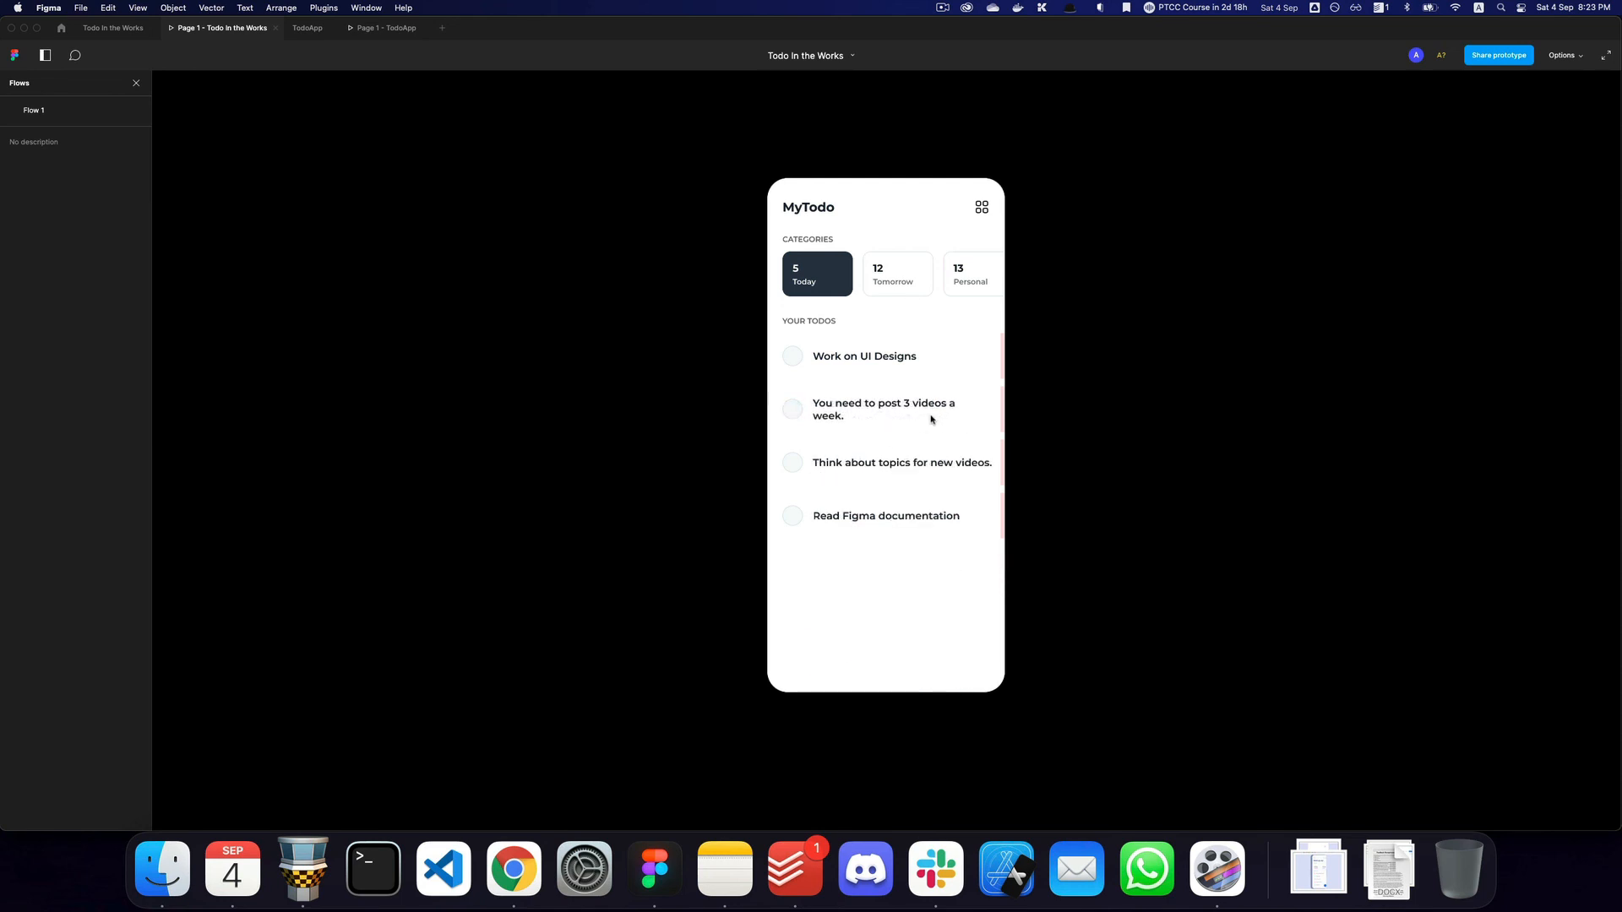
pyautogui.click(932, 419)
pyautogui.click(981, 411)
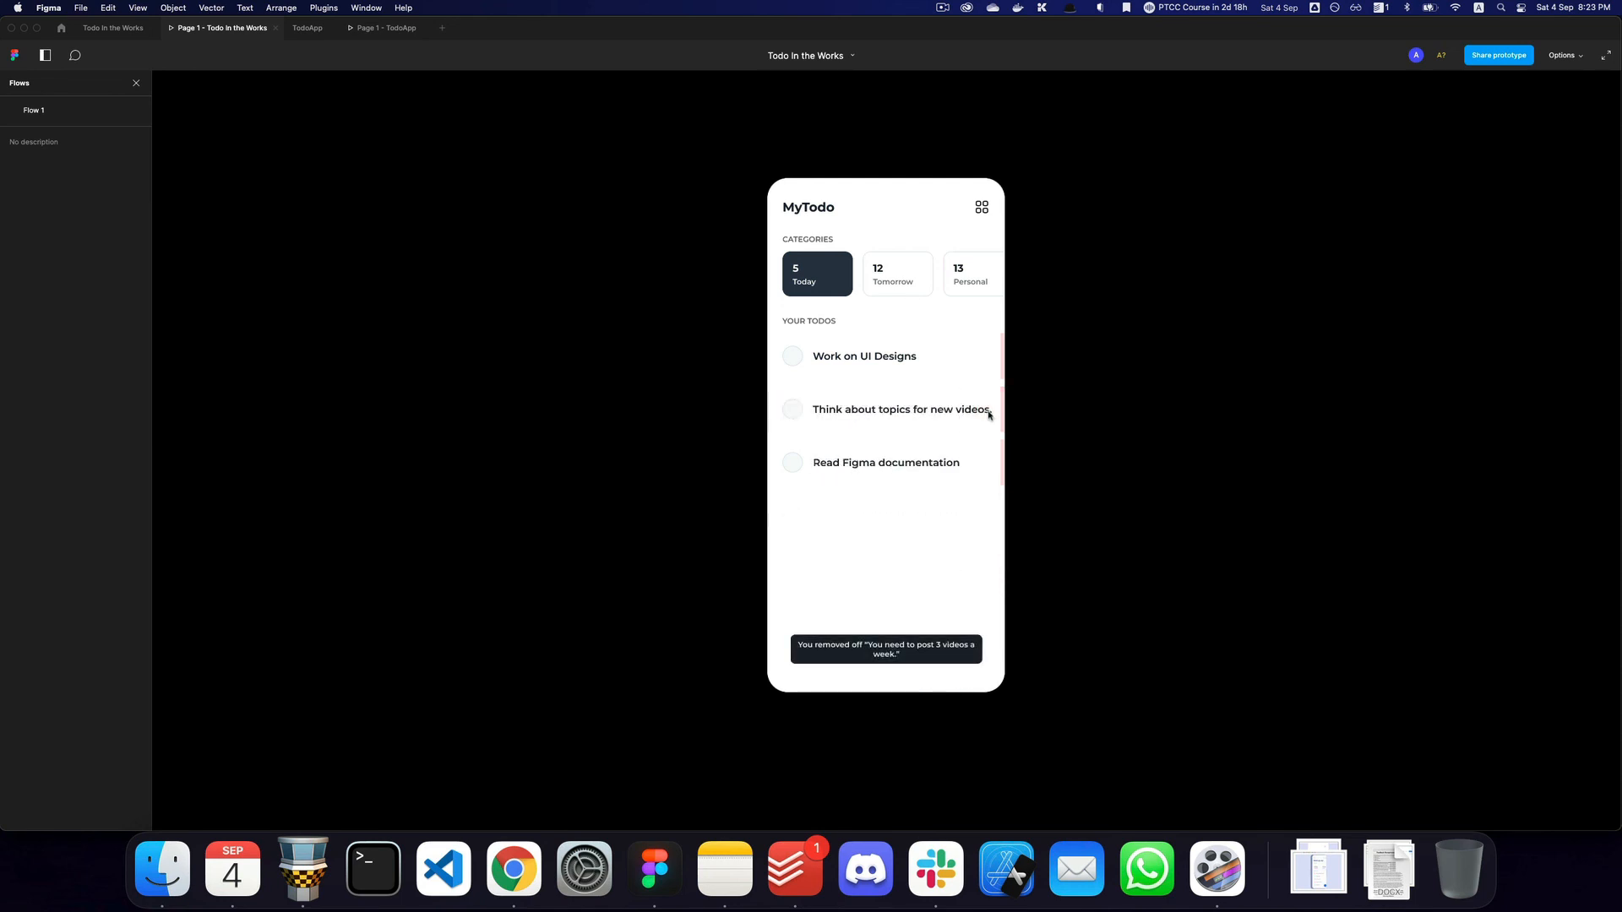
# Duplicate the Trash frame, name the copy "Trash 2" and move its tooltip straight down below the frame's lower edge.
pyautogui.press('super+2')
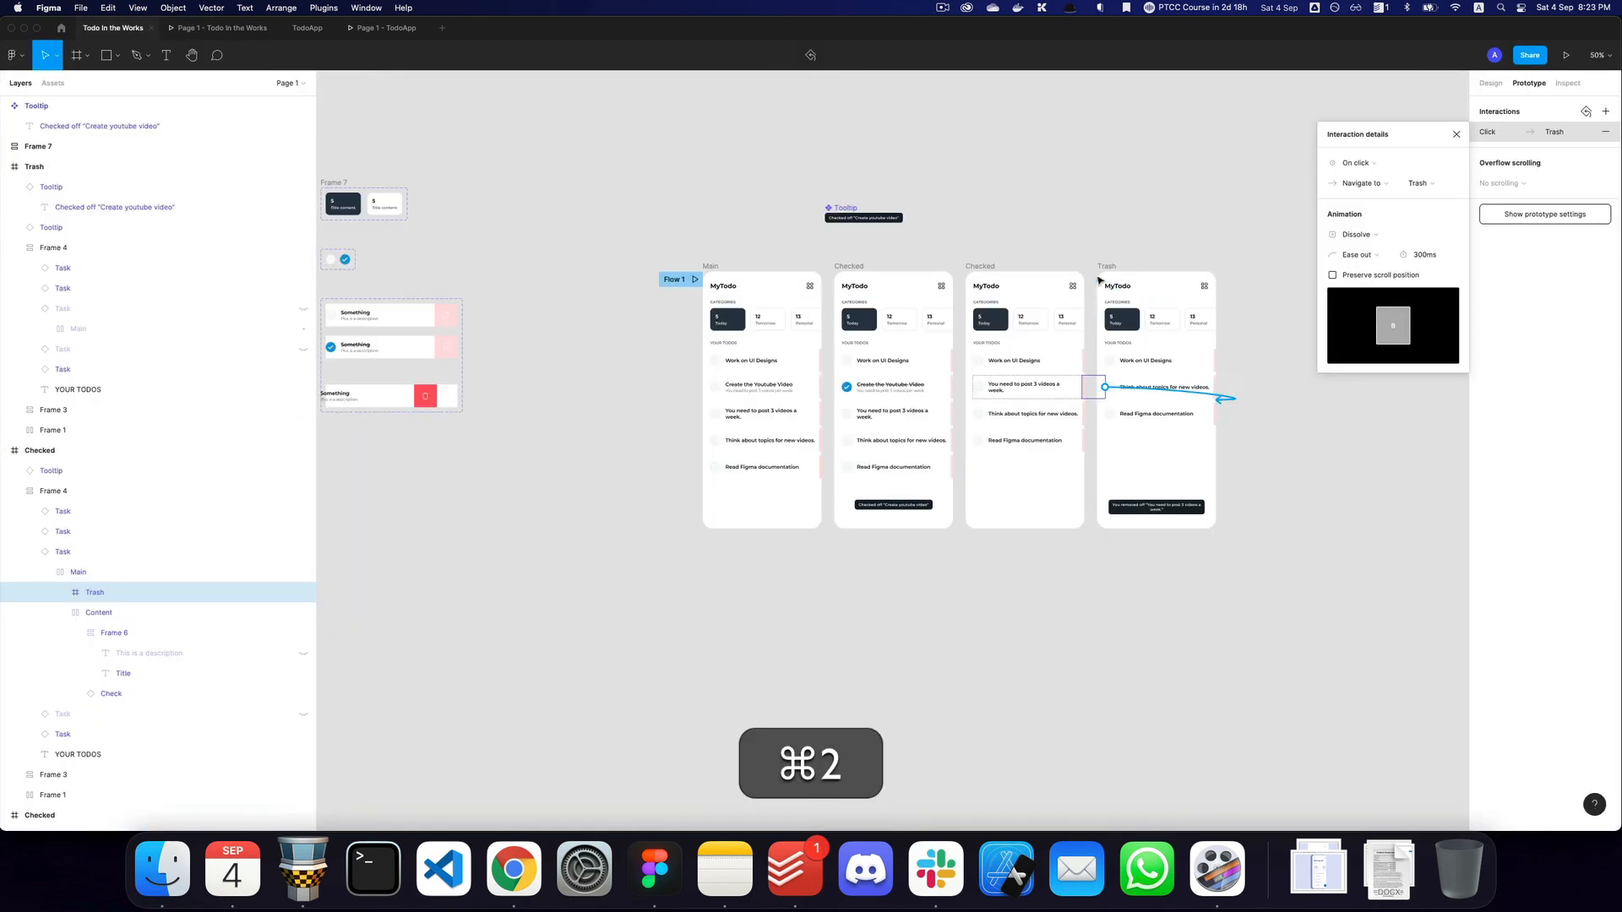
pyautogui.press('super+v')
pyautogui.press('v')
pyautogui.press('super+d')
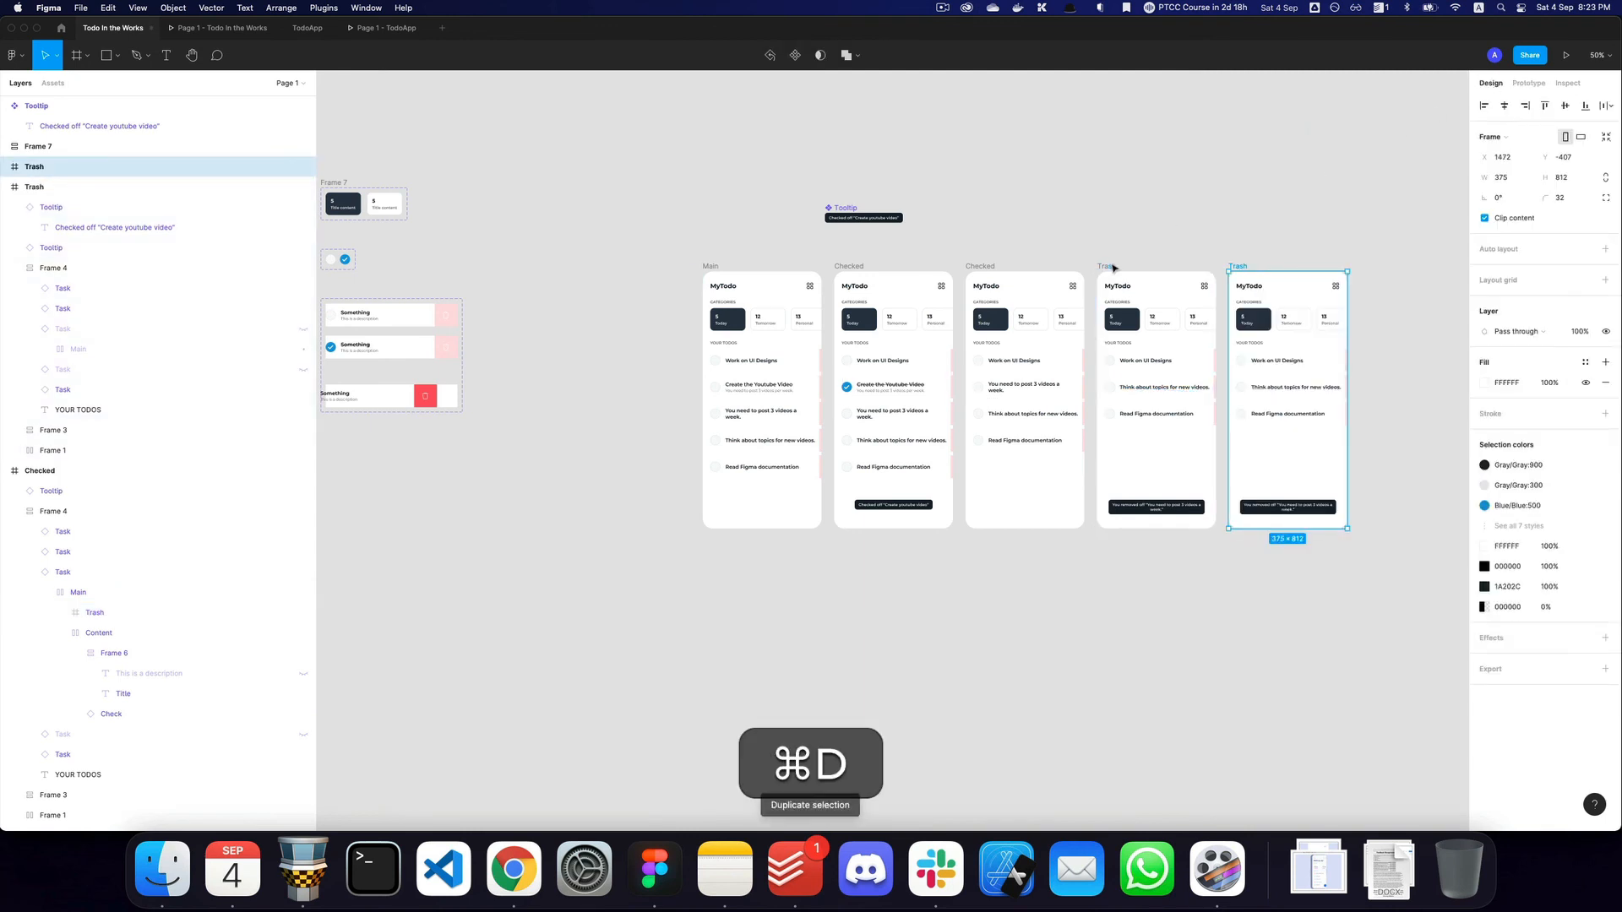
pyautogui.press('super+Right')
pyautogui.press('Return')
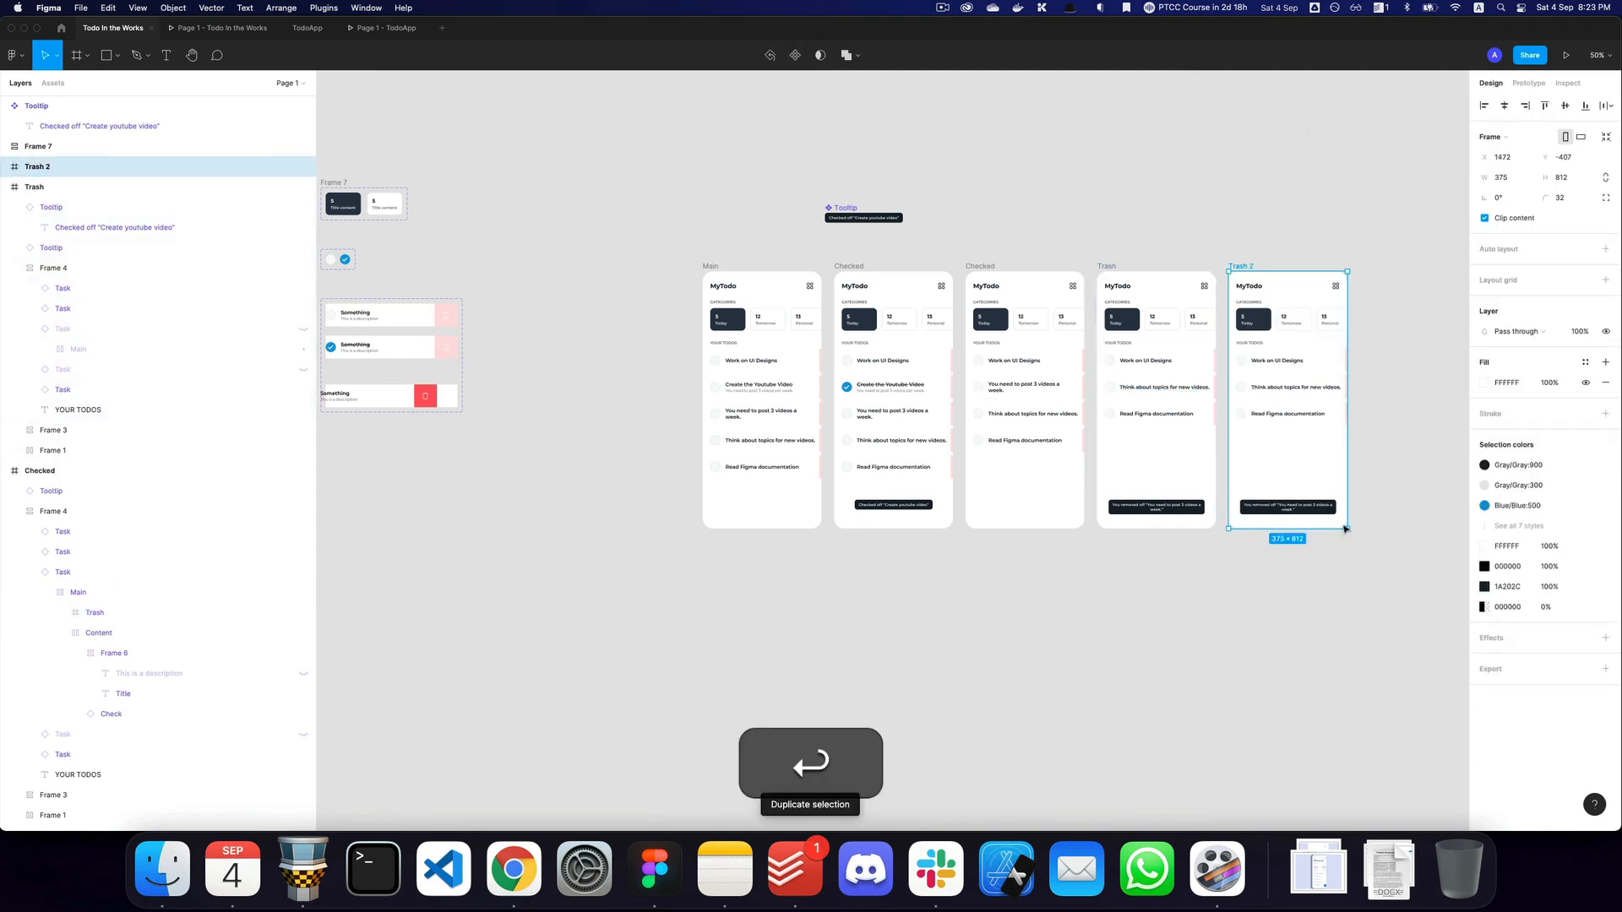
pyautogui.click(1296, 505)
pyautogui.moveTo(1295, 506); pyautogui.dragTo(1293, 550)
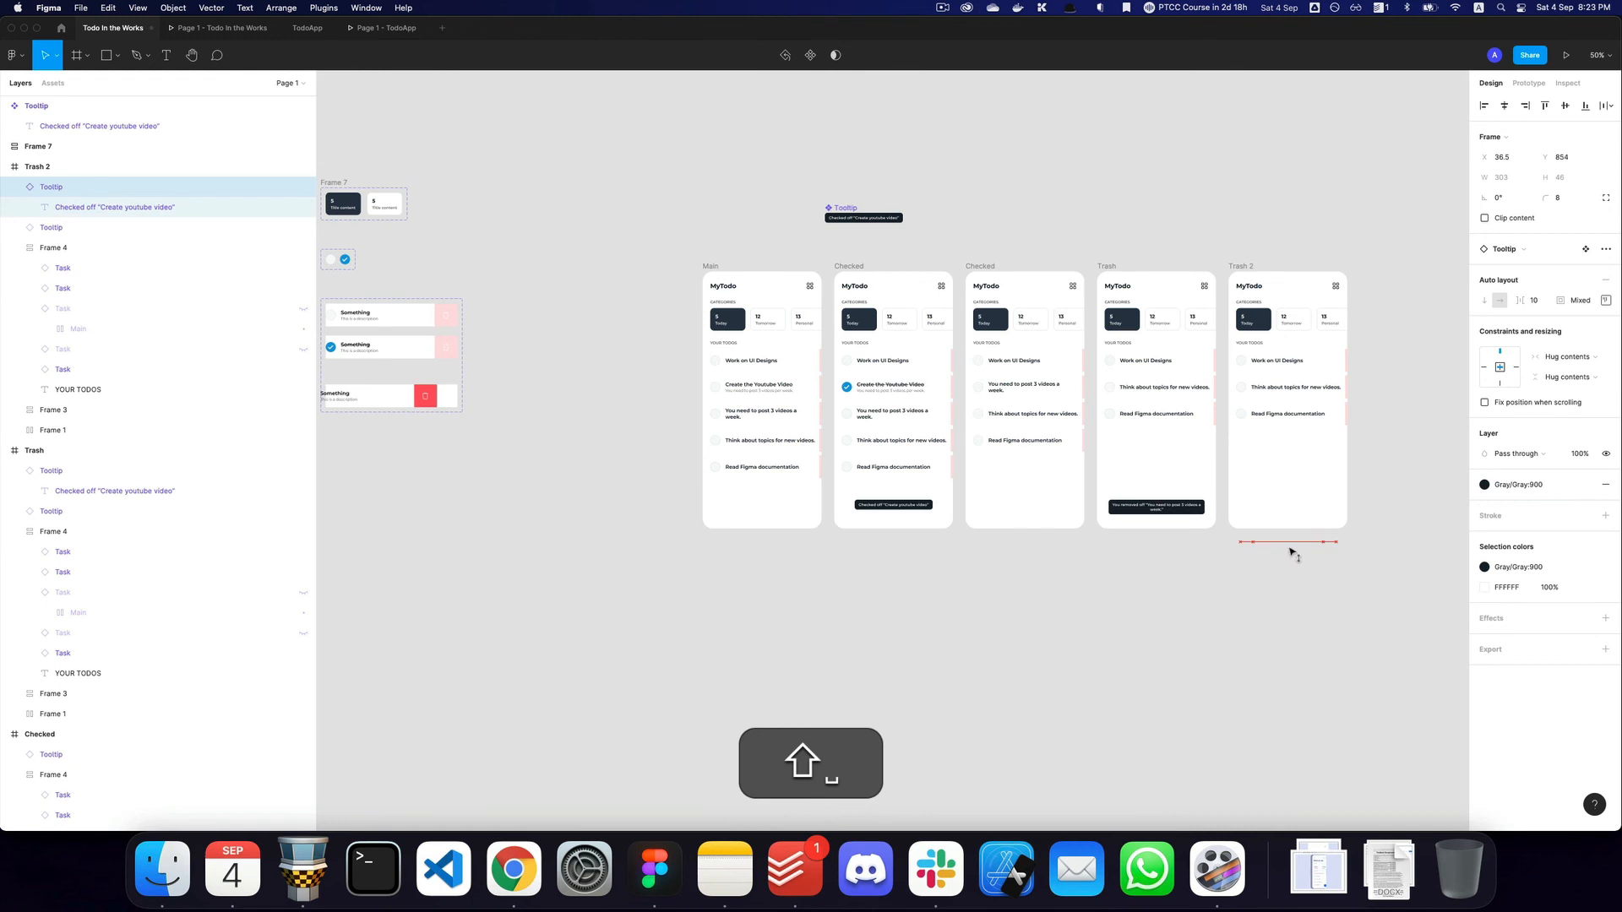
# Add an on-click interaction from the Trash frame to Trash 2 using Smart animate.
pyautogui.click(1114, 267)
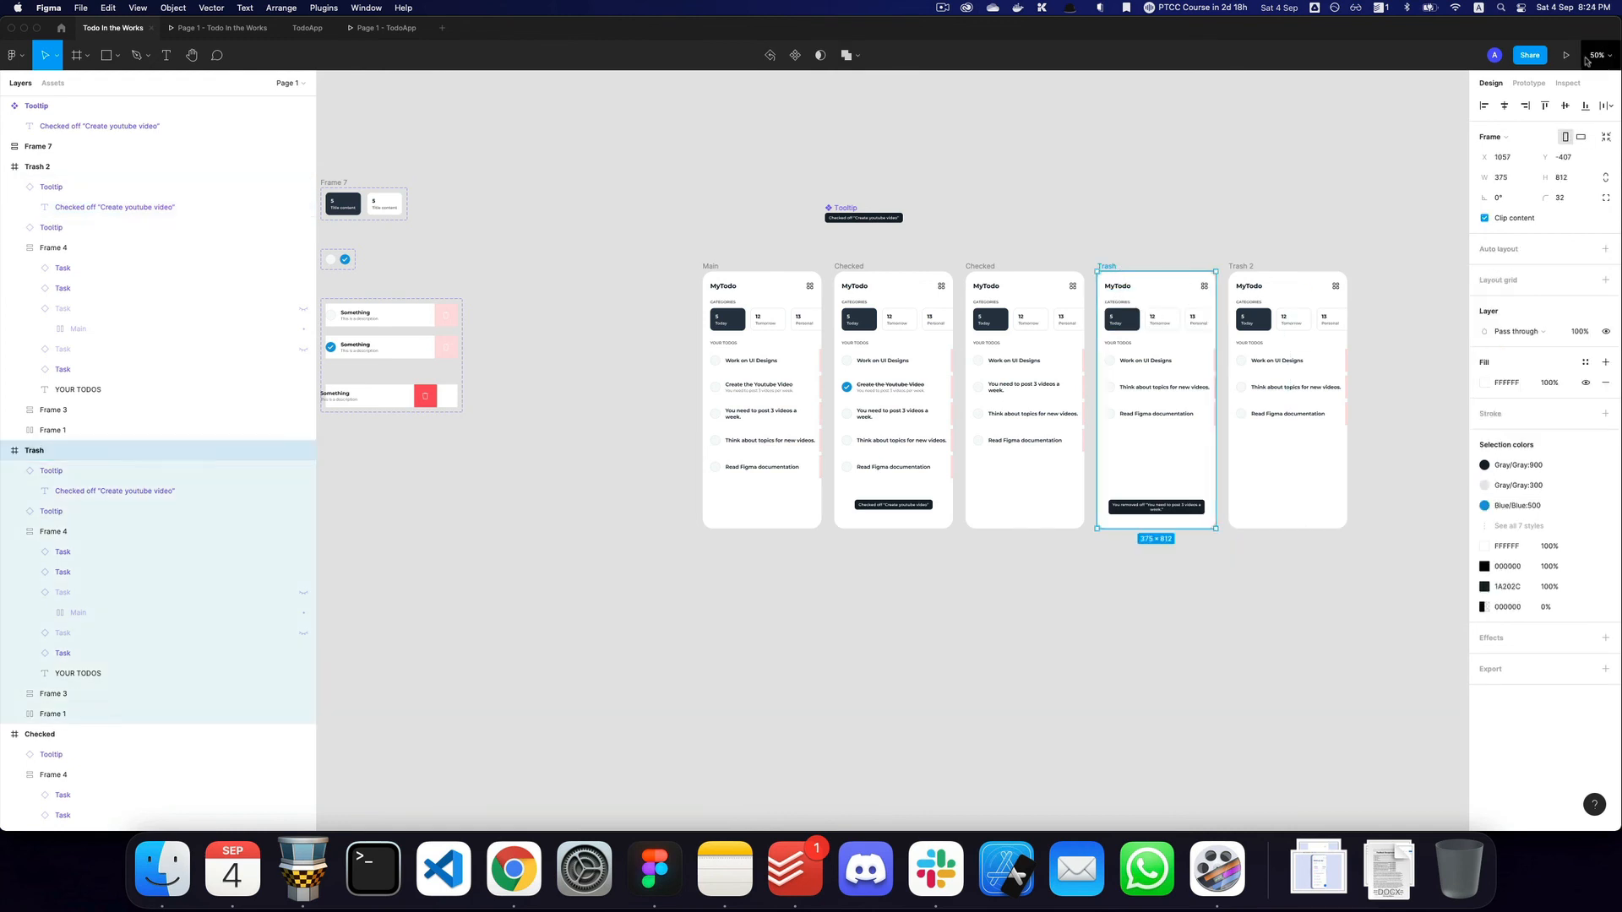
pyautogui.click(1529, 83)
pyautogui.moveTo(1215, 409); pyautogui.dragTo(1324, 413)
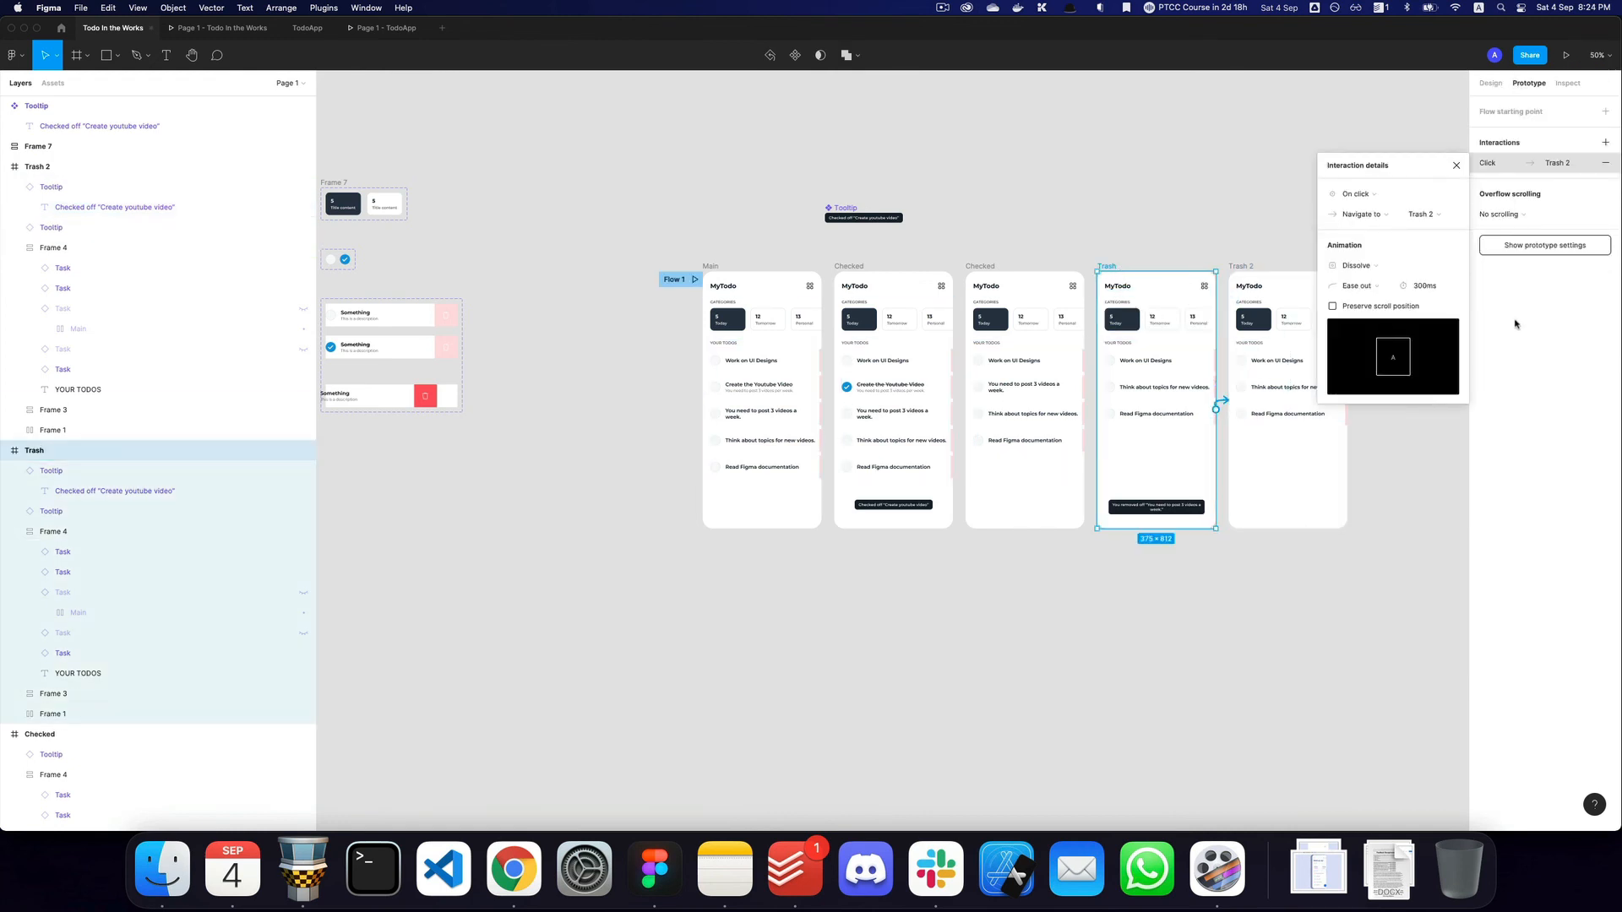
pyautogui.click(1433, 293)
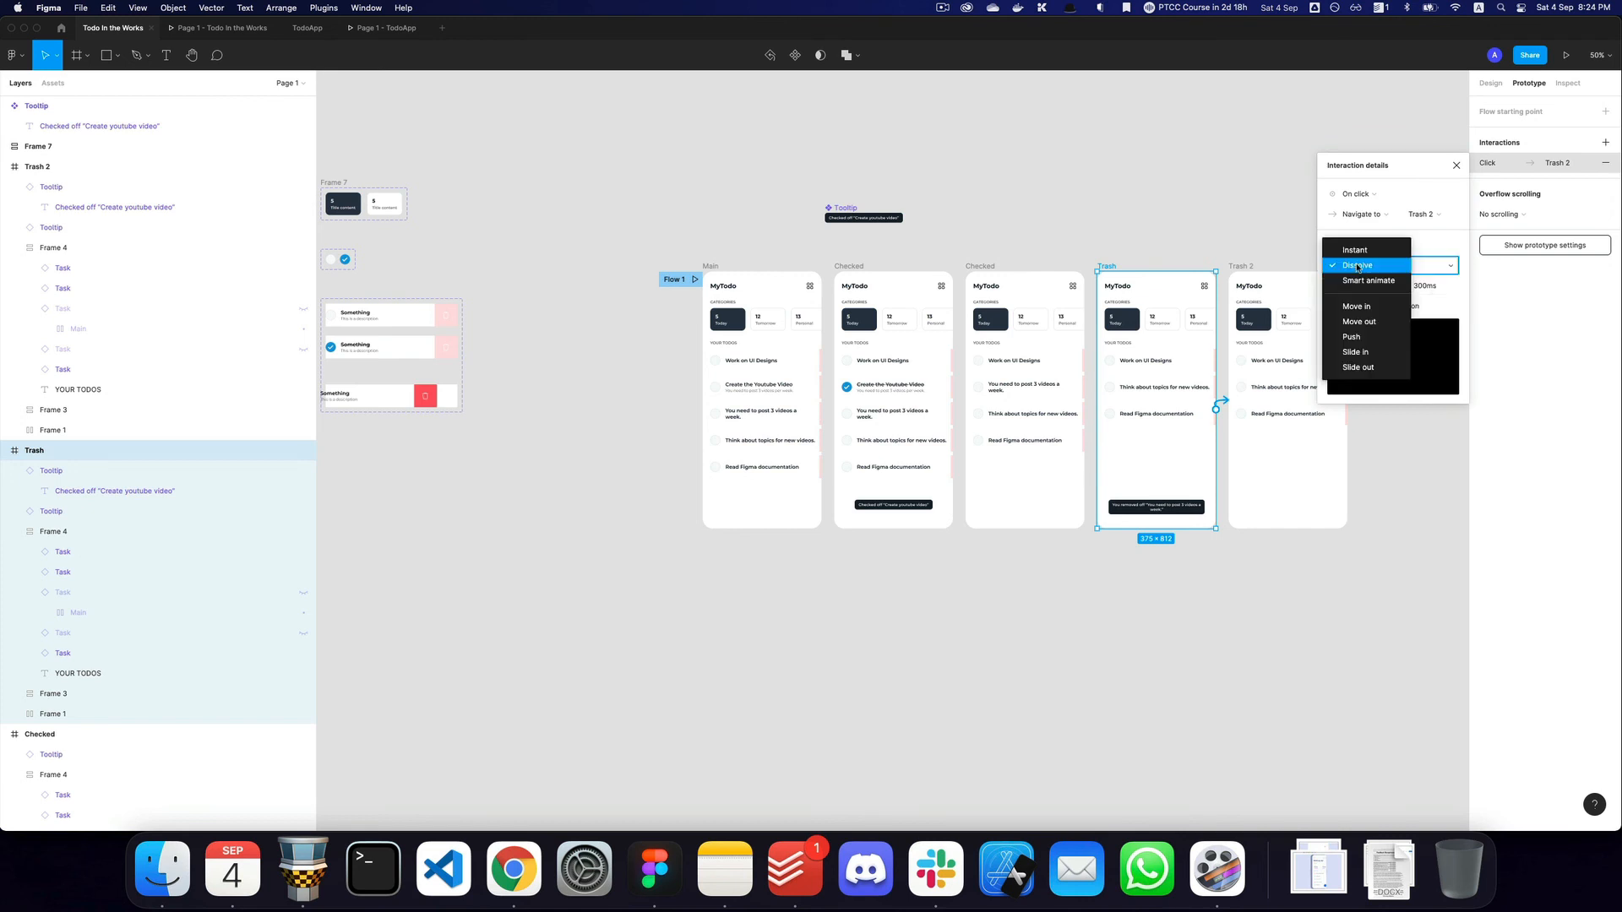
# Restart the prototype preview and test checking off "Create the Youtube Video" and removing "You need to post 3 videos a week.".
pyautogui.press('super+3')
pyautogui.press('super+r')
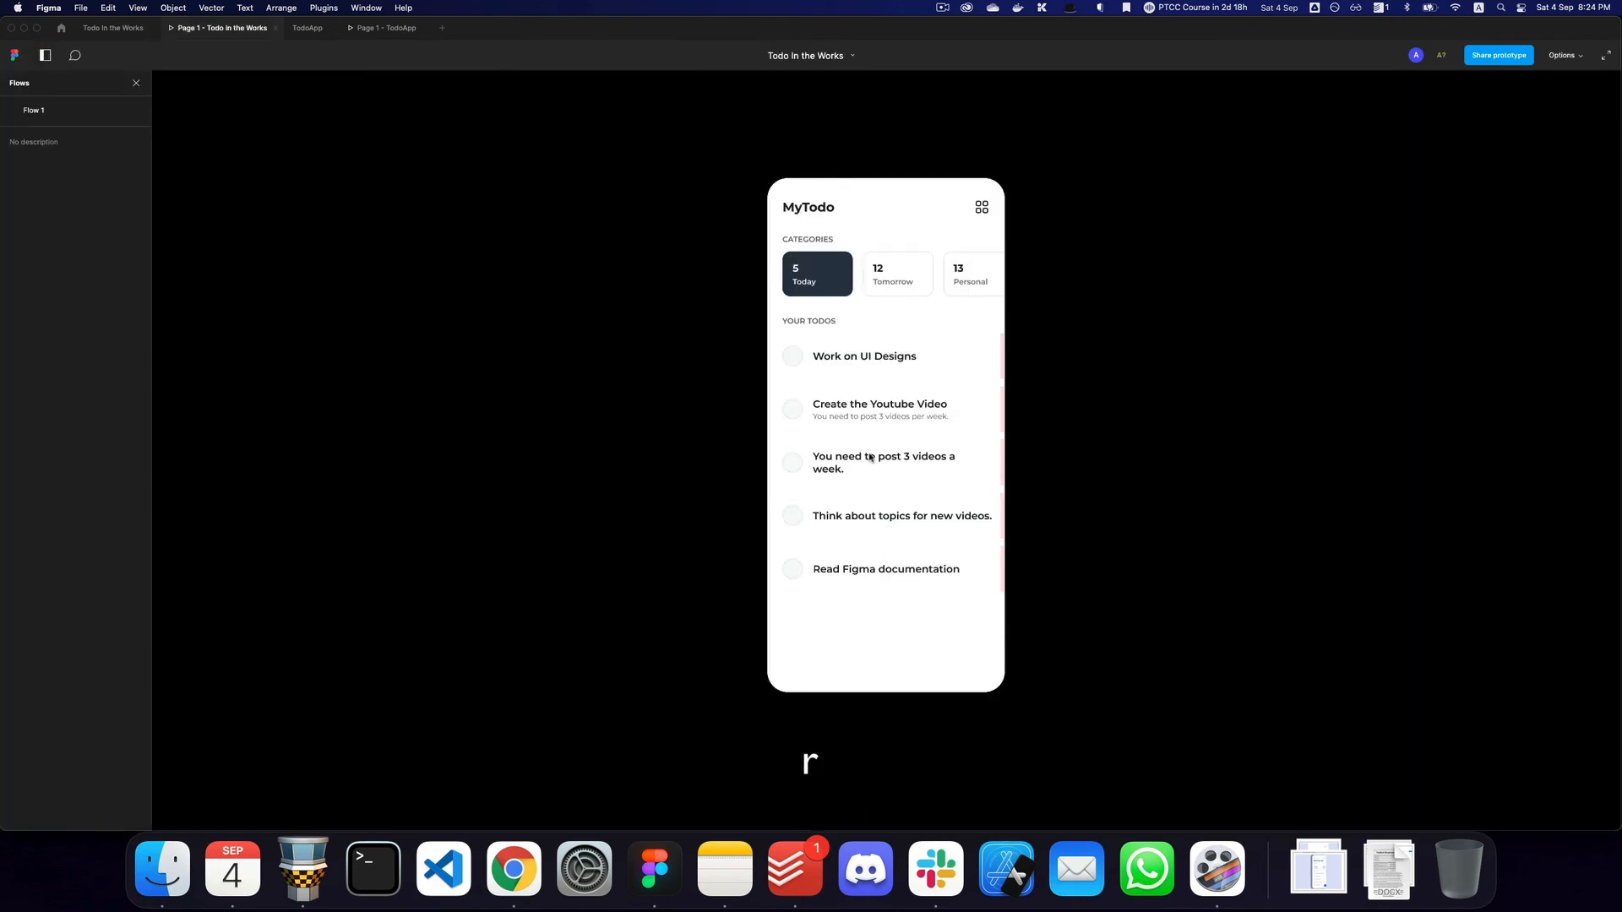
pyautogui.click(917, 428)
pyautogui.click(794, 412)
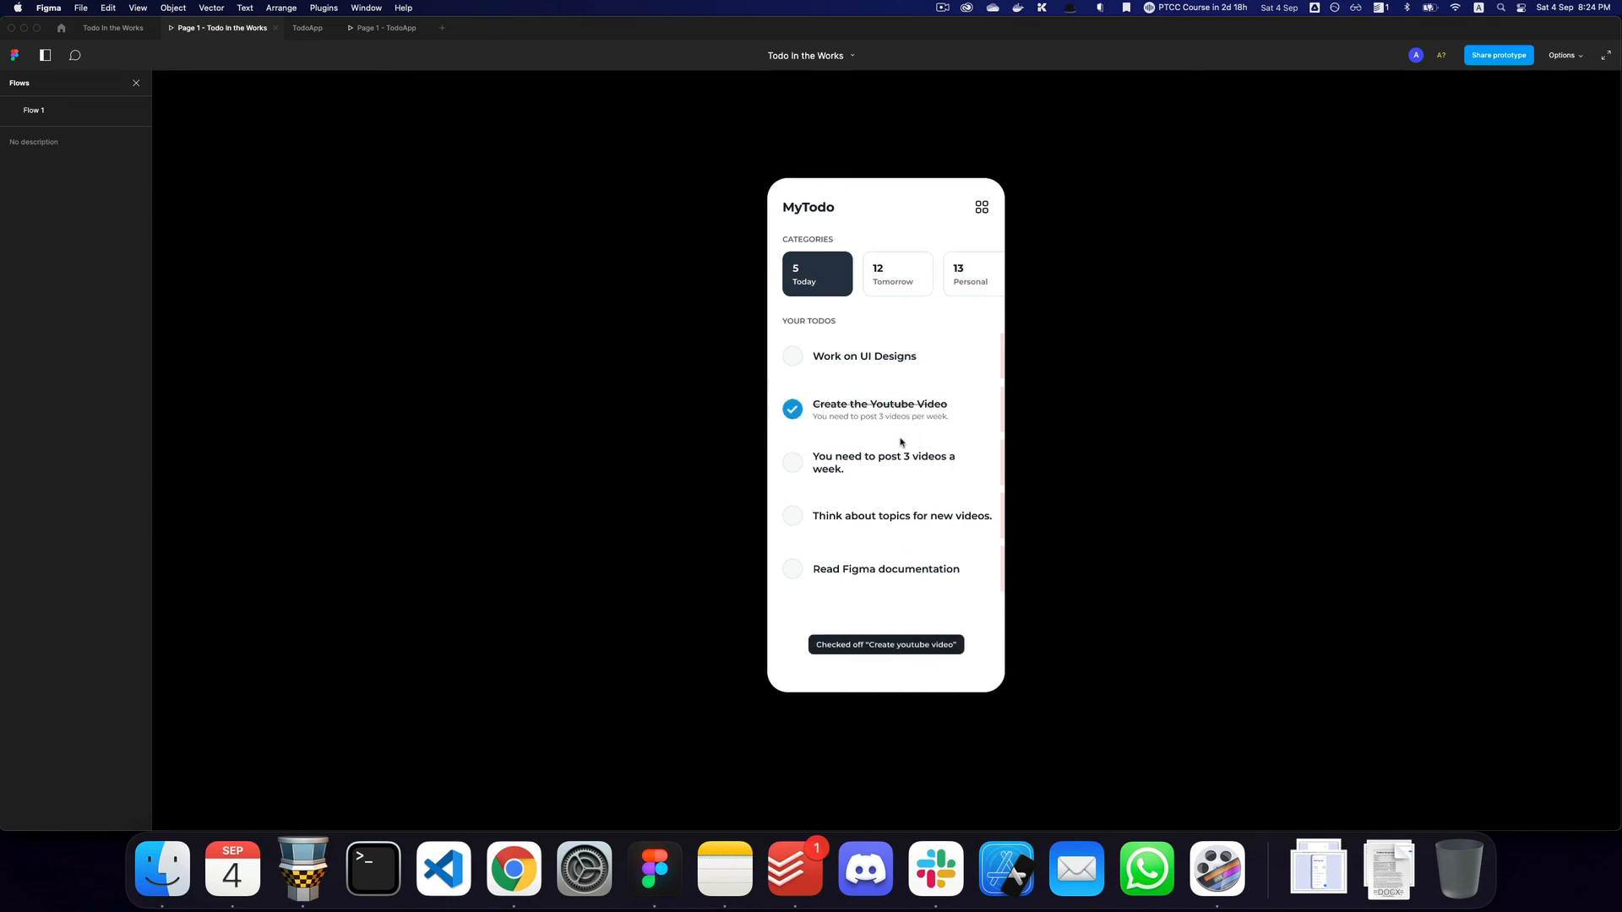
pyautogui.click(926, 409)
pyautogui.click(984, 412)
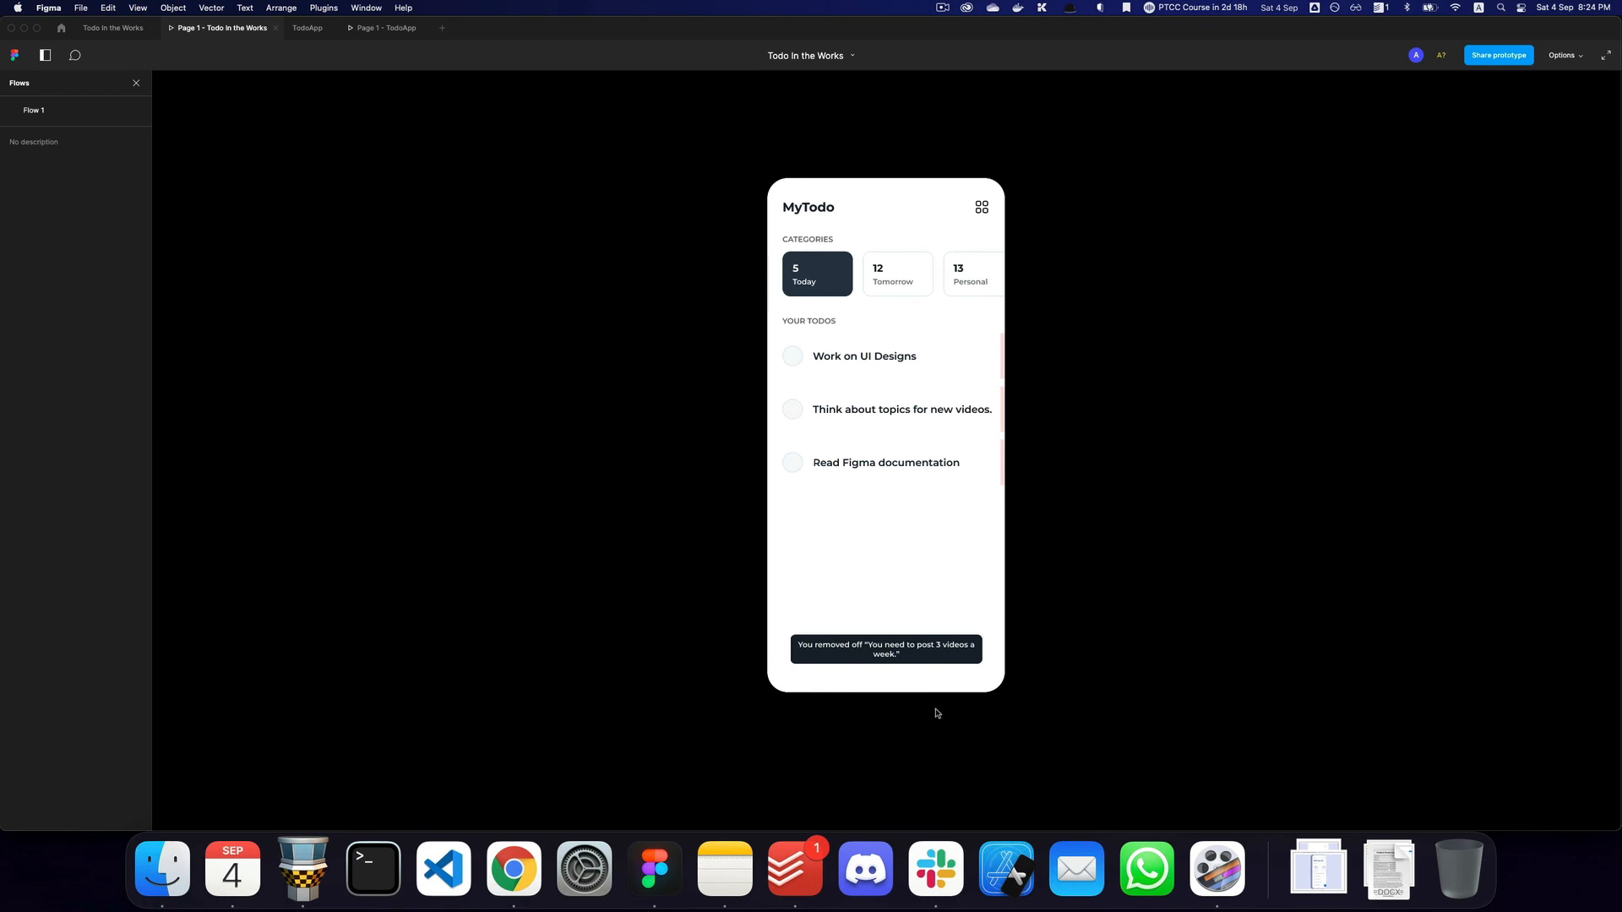
# Change the trigger of the Trash frame's interaction to Trash 2 to After delay at 800 ms.
pyautogui.press('super+2')
pyautogui.click(1349, 202)
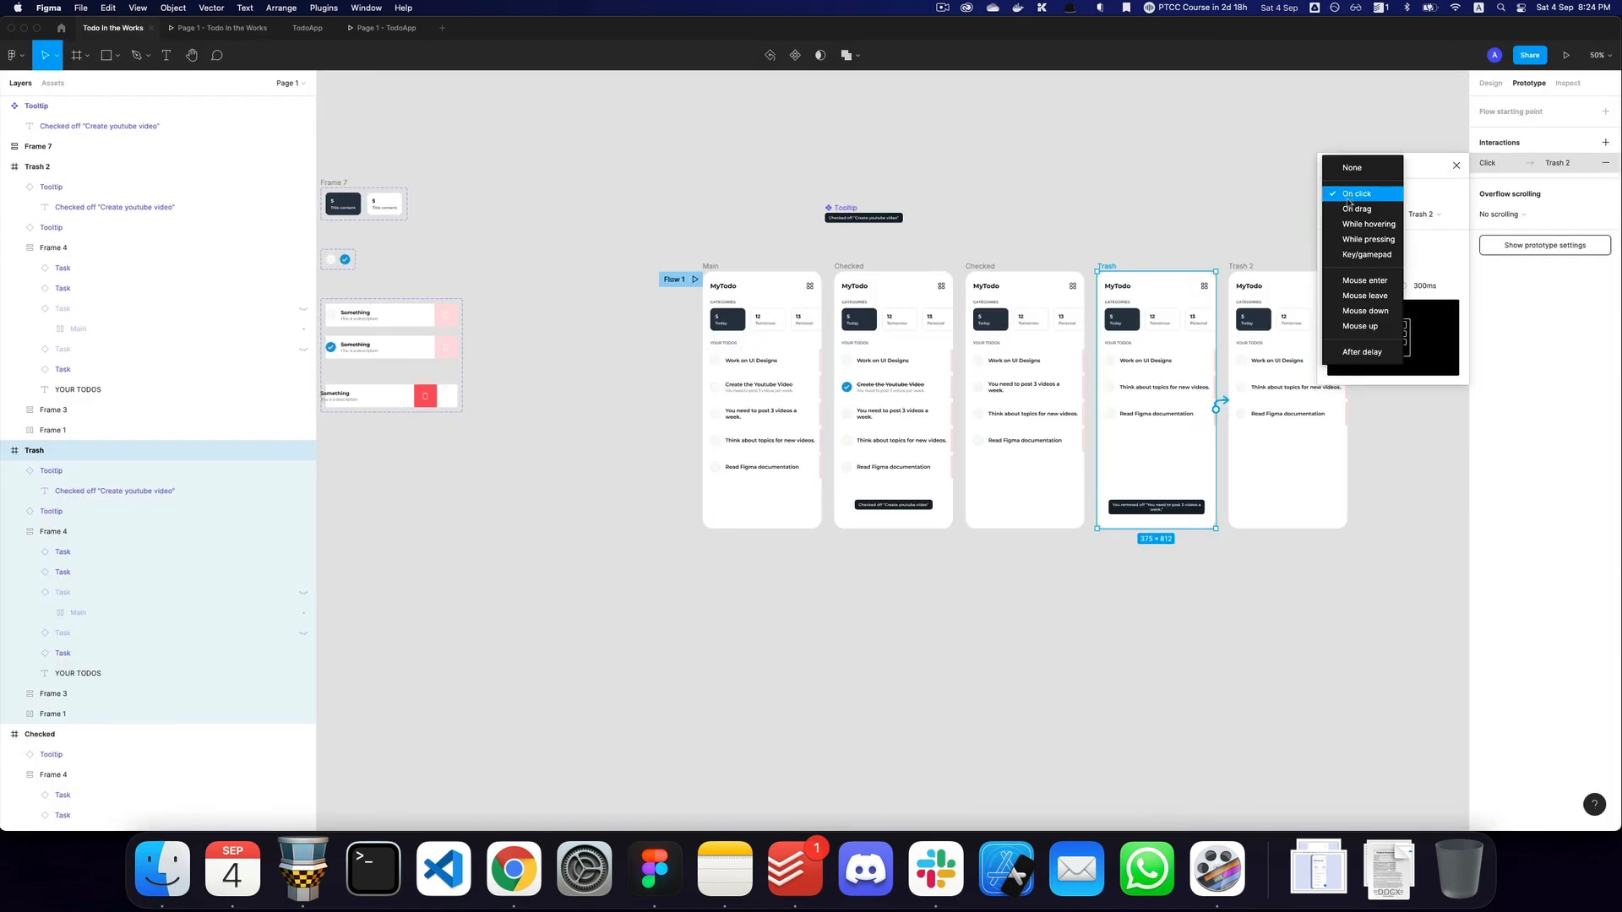
pyautogui.click(1368, 352)
# Test the delayed tooltip dismissal in the prototype preview, return to the design file's Design properties and deselect the Trash frame.
pyautogui.press('super+3')
pyautogui.press('super+Left')
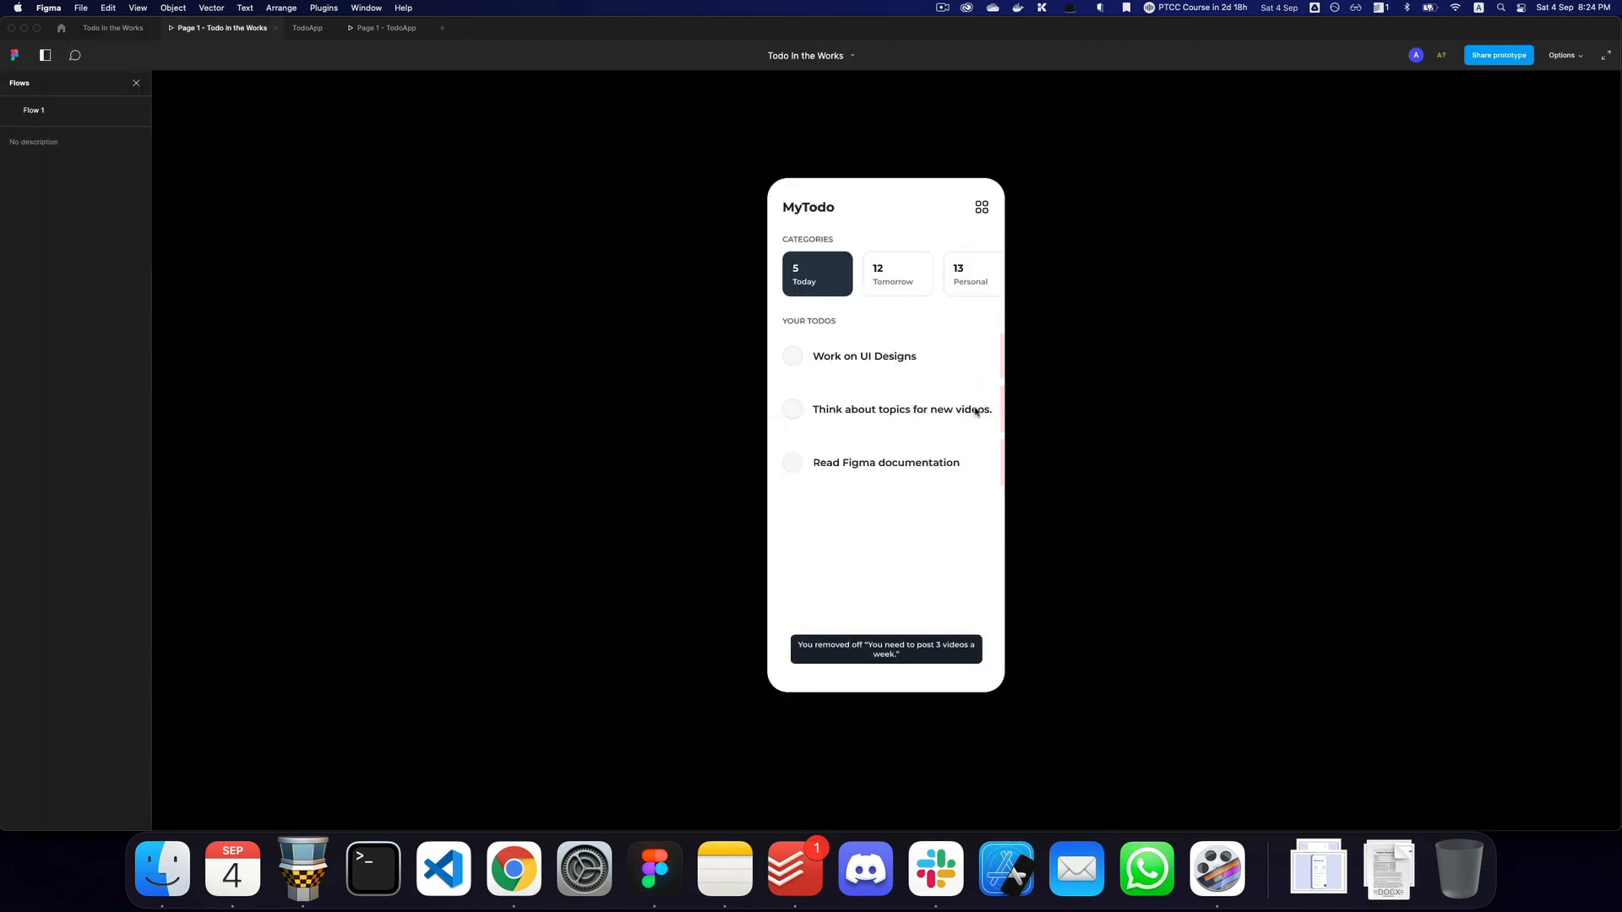
pyautogui.press('super+2')
pyautogui.press('super+v')
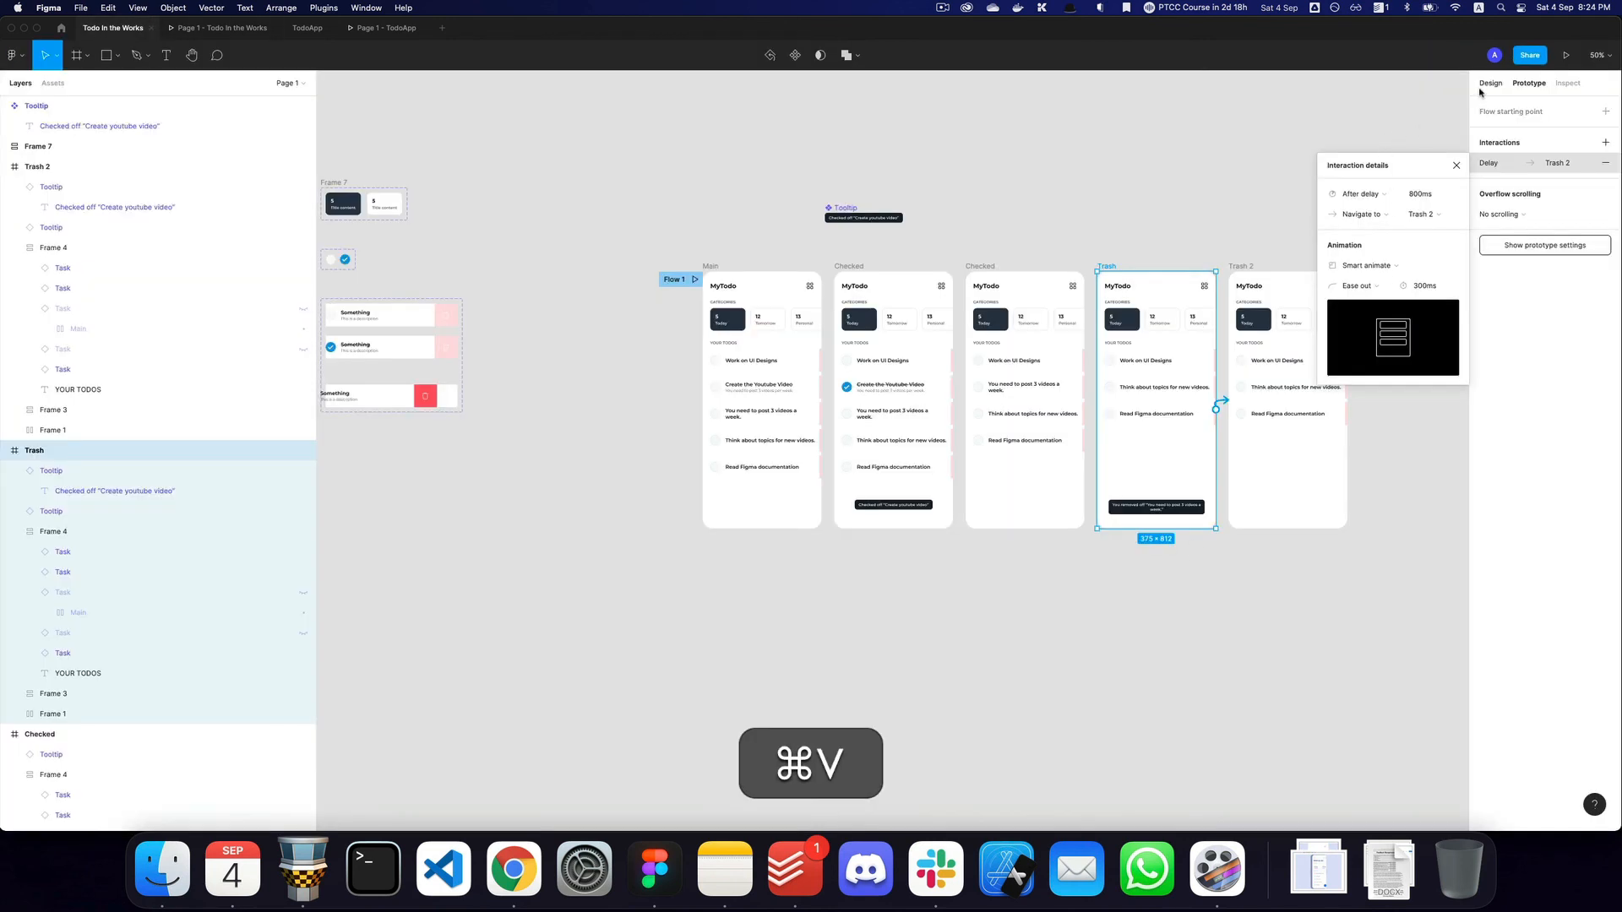
pyautogui.click(1483, 84)
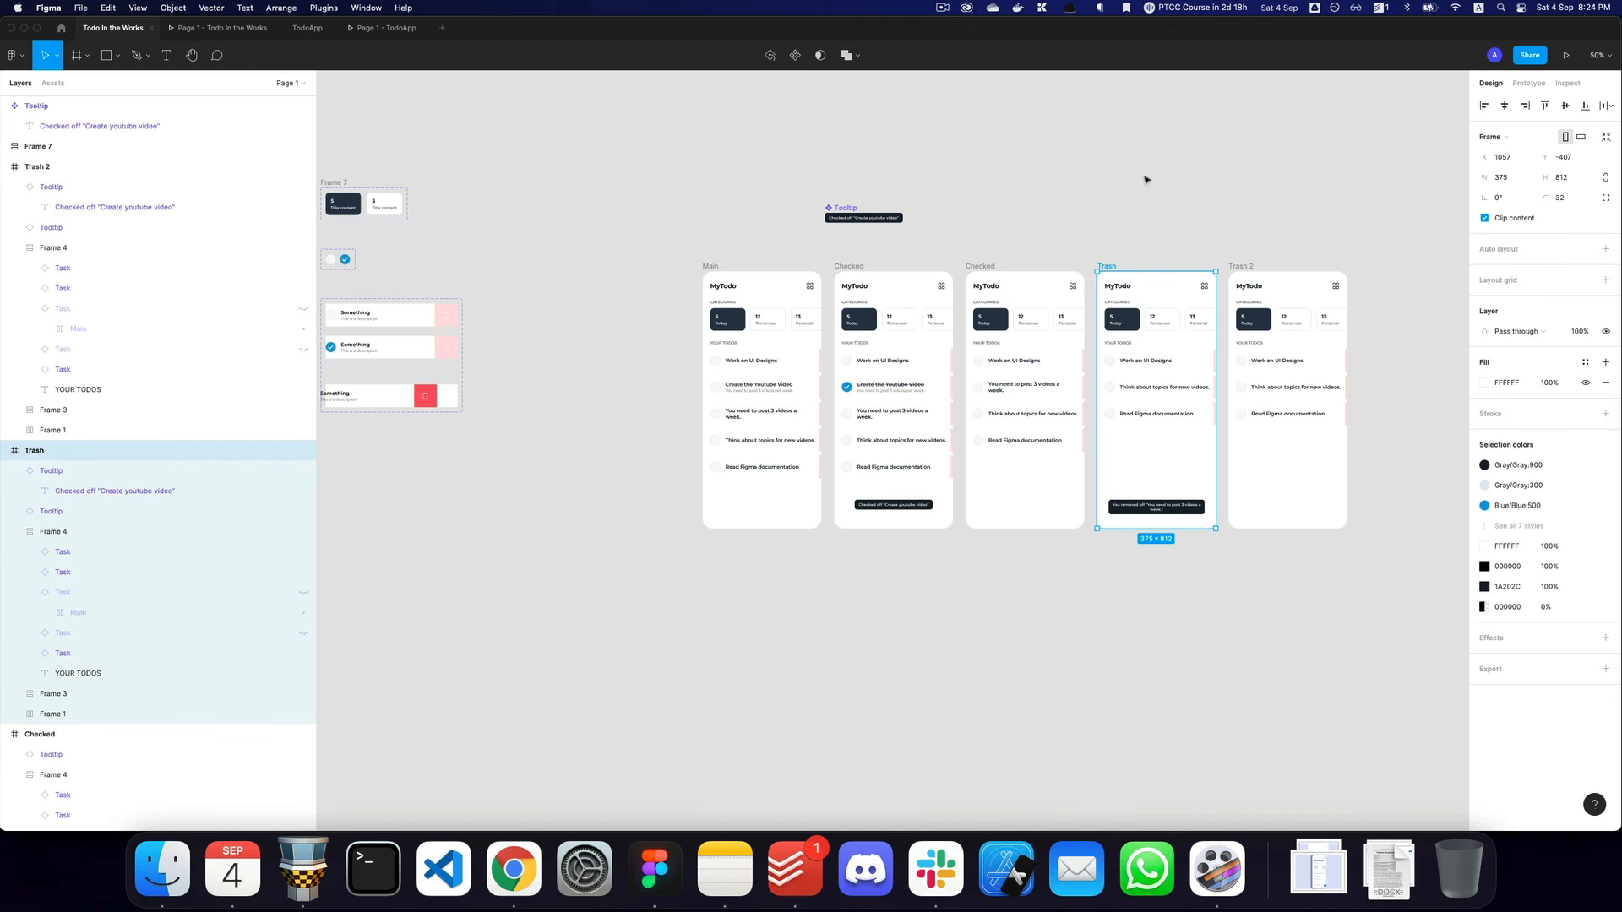
pyautogui.click(1135, 185)
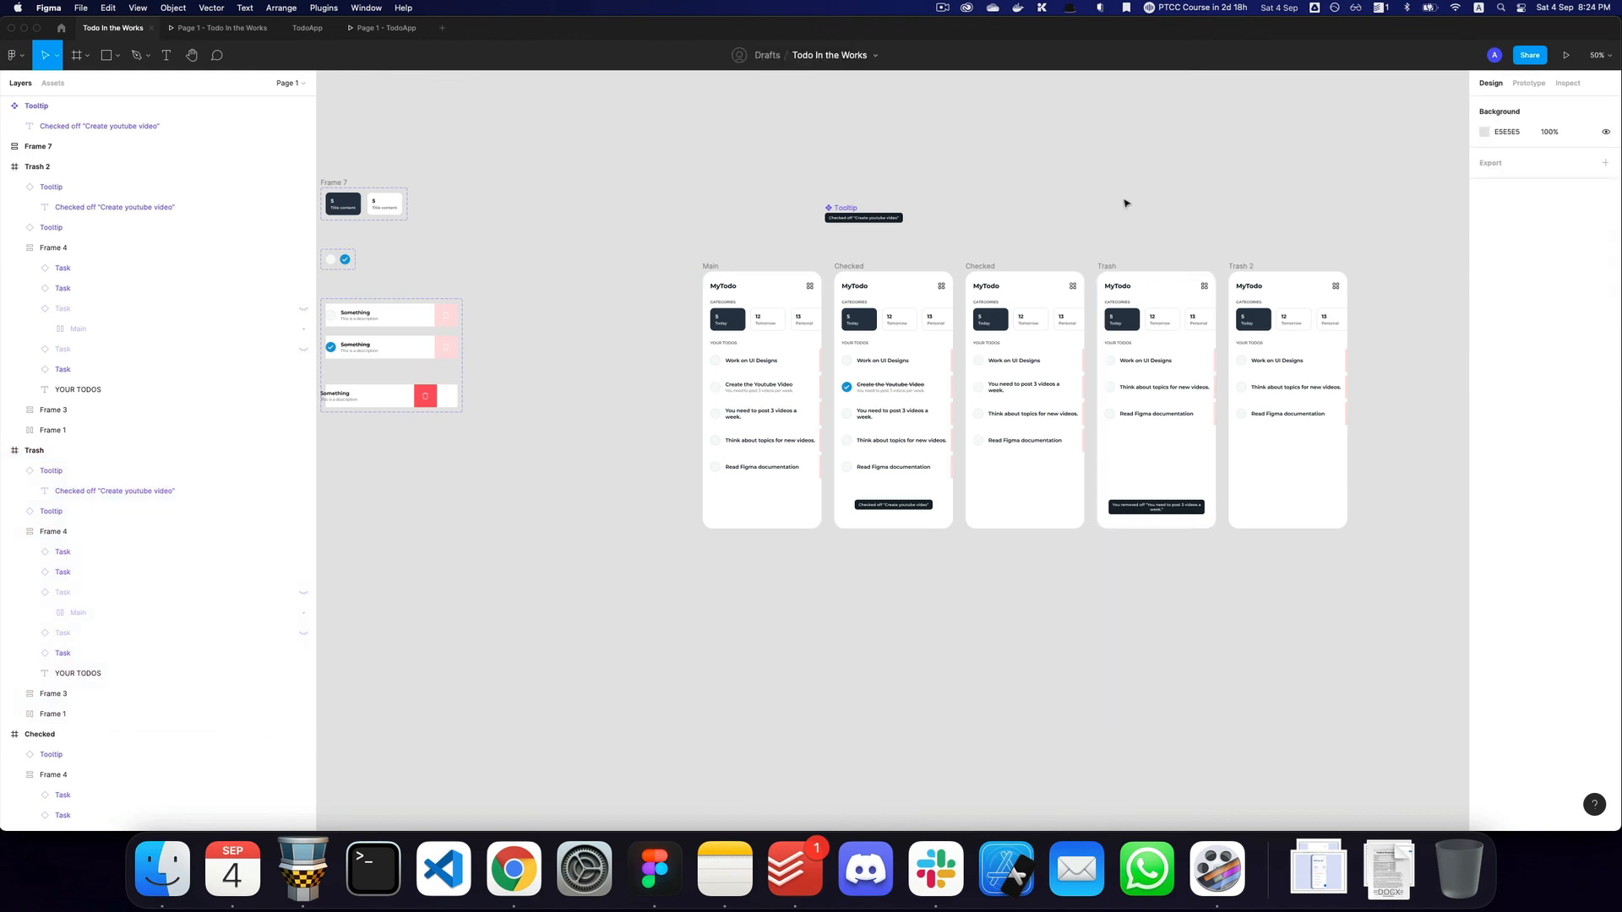